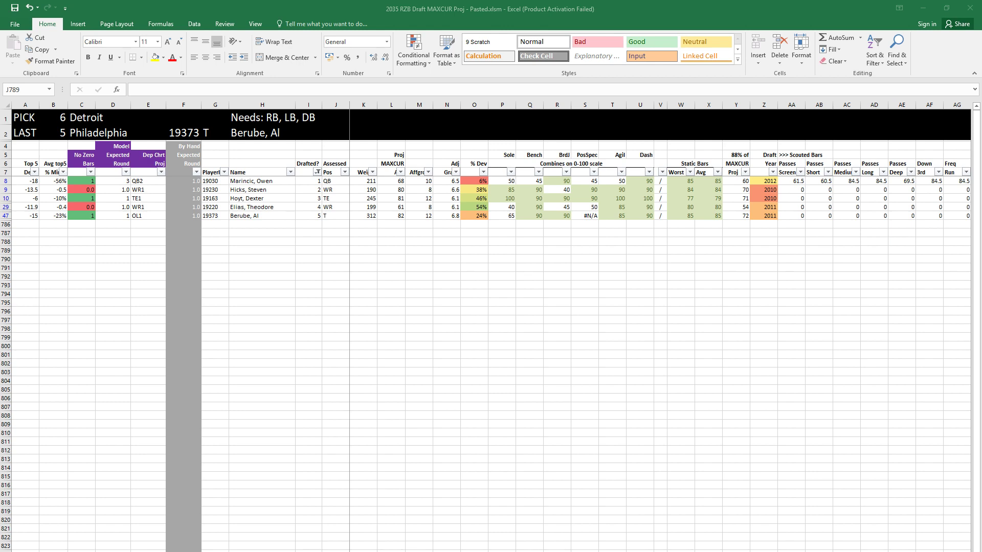
Step: Select the draft numbers of the five listed players in the Drafted? column, from pick 1 down to pick 5
left_click(363, 422)
key("Left")
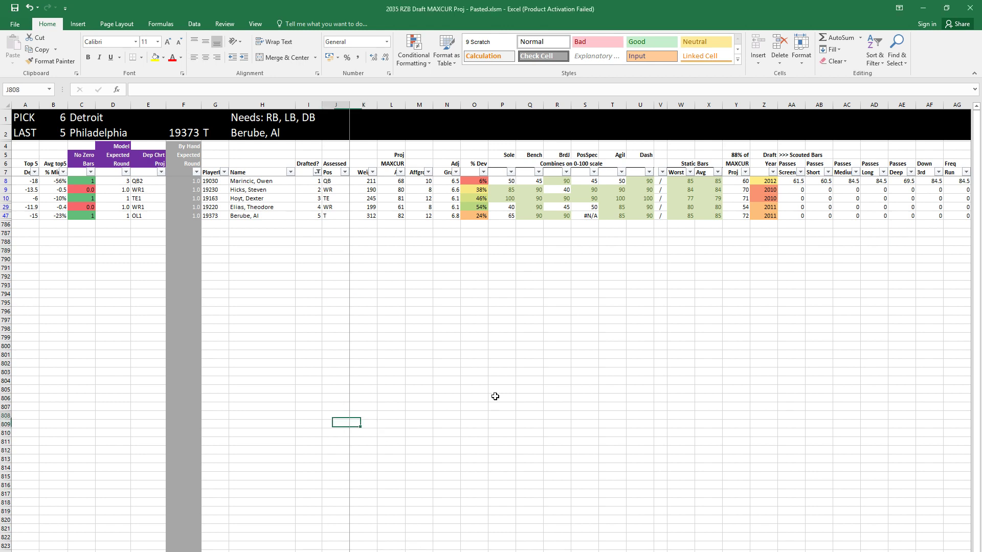
key("Left")
key("Up")
key("Up")
key("Up")
key("Up")
key("Up")
key("Up")
key("Up")
key("Up")
key("Up")
key("Up")
key("Up")
key("Up")
key("Up")
key("Up")
key("Up")
key("Up")
key("Up")
key("Up")
key("Up")
key("Up")
key("shift+Down")
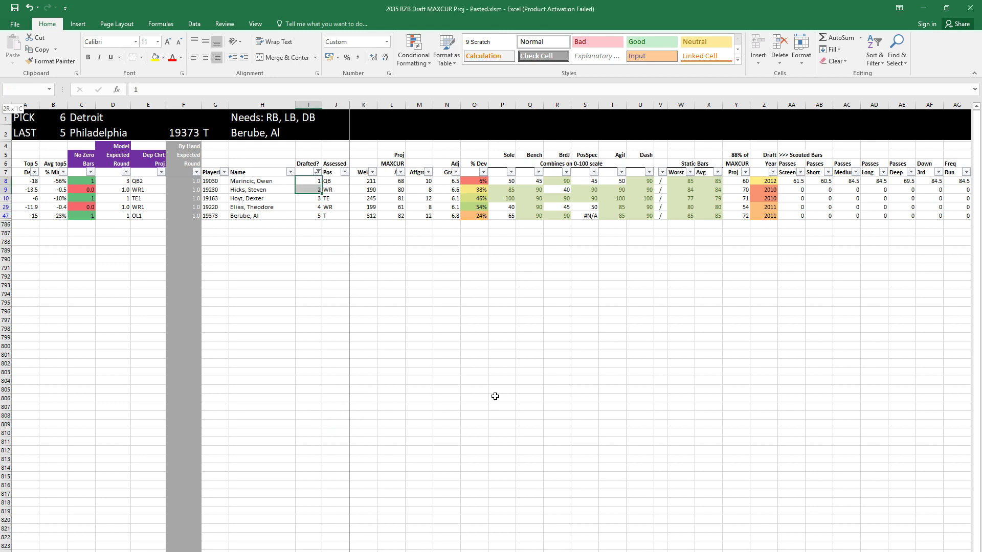
key("shift+Down")
key("shift+Down")
key("shift+Down")
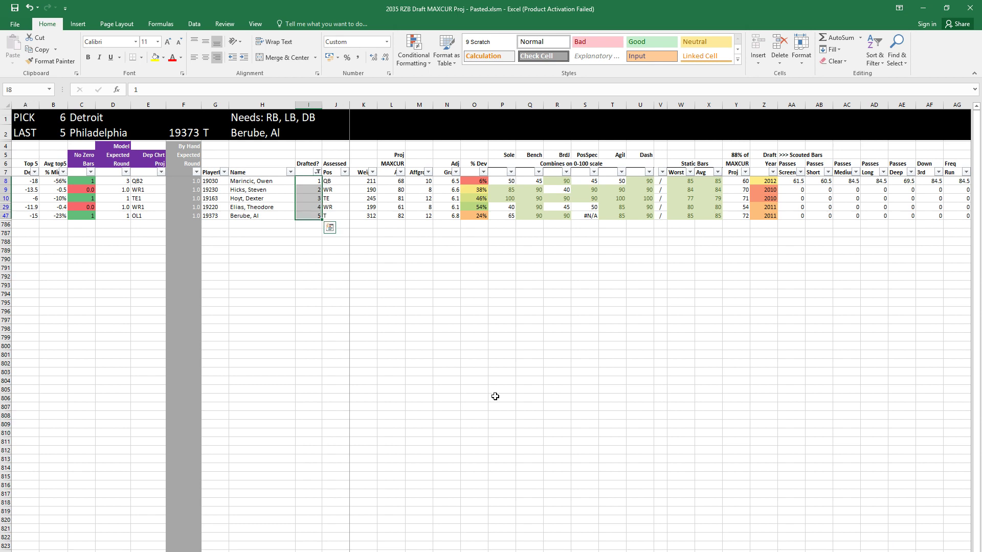
Step: Switch to Chrome and review the Completed Trades board, looking over the Pit-Buf, Pit-Jax and NYG - MIN threads
left_click(284, 344)
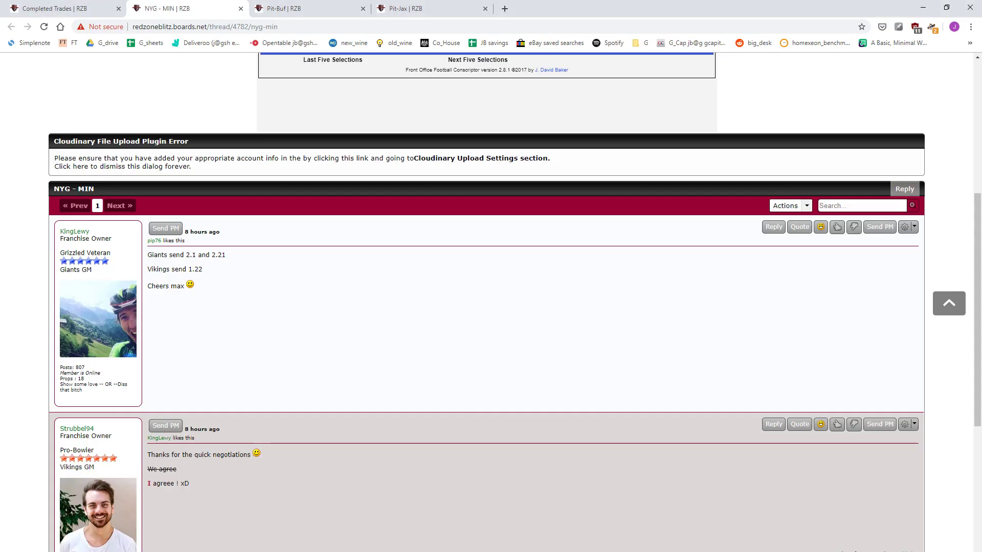
key("alt+Tab")
left_click(51, 8)
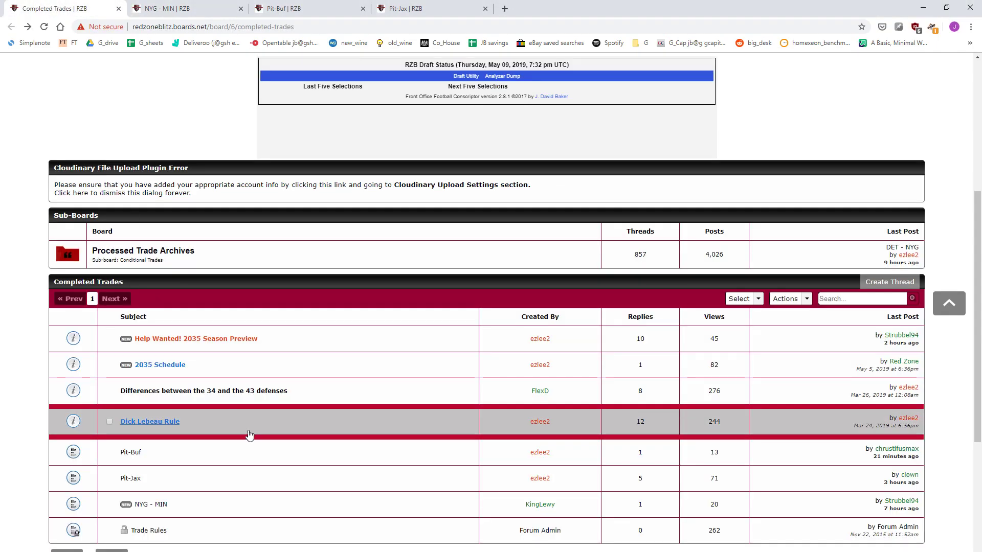
scroll(166, 426, "down", 2)
mouse_move(128, 357)
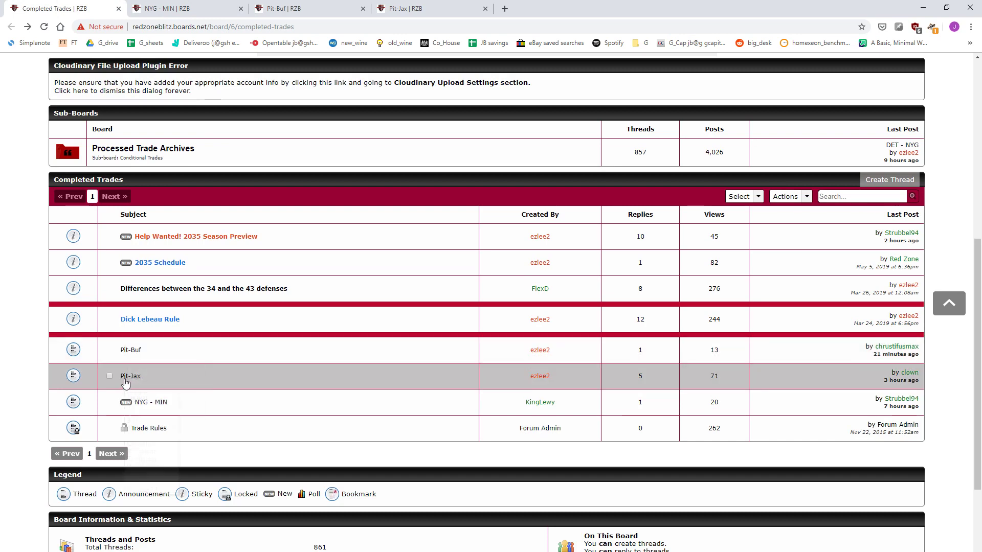
mouse_move(139, 381)
mouse_move(144, 406)
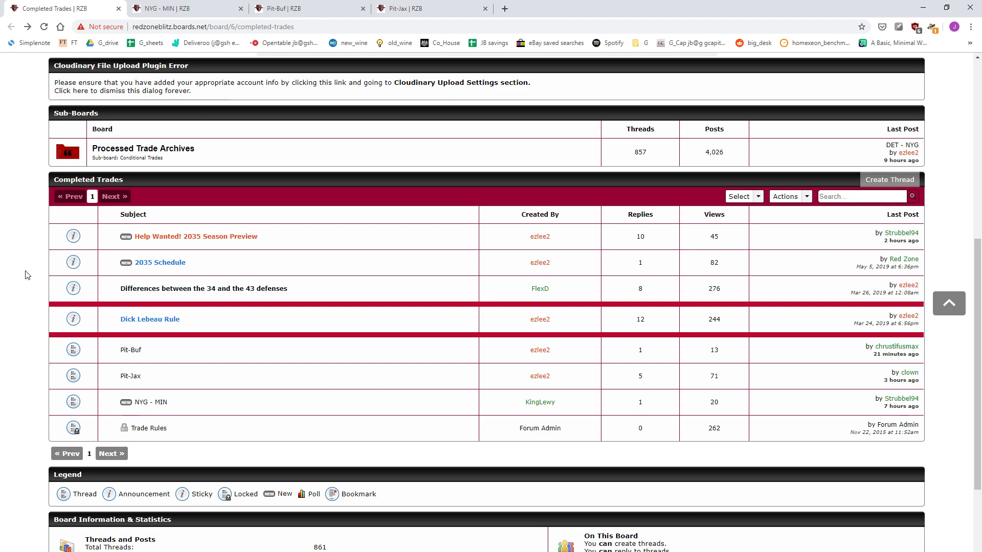
Step: Show the NYG - MIN trade thread and examine the picks the Giants and Vikings send
left_click(189, 10)
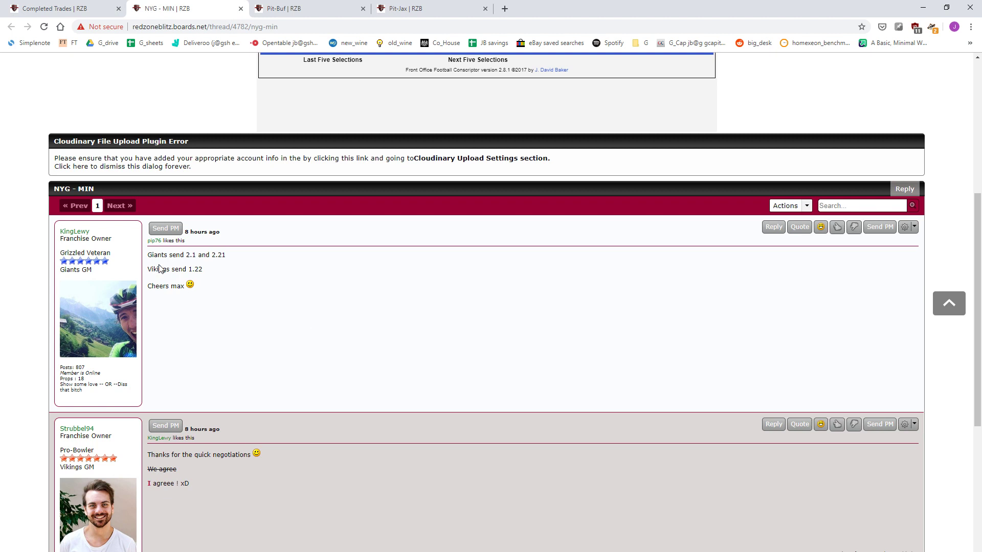
left_click_drag(148, 254, 210, 263)
left_click(210, 267)
Step: Switch to the Trade value workbook in Excel and examine the WAS Sends and WAS Receives blocks of the 33-and-53-for-22 trade
mouse_move(56, 534)
left_click(281, 535)
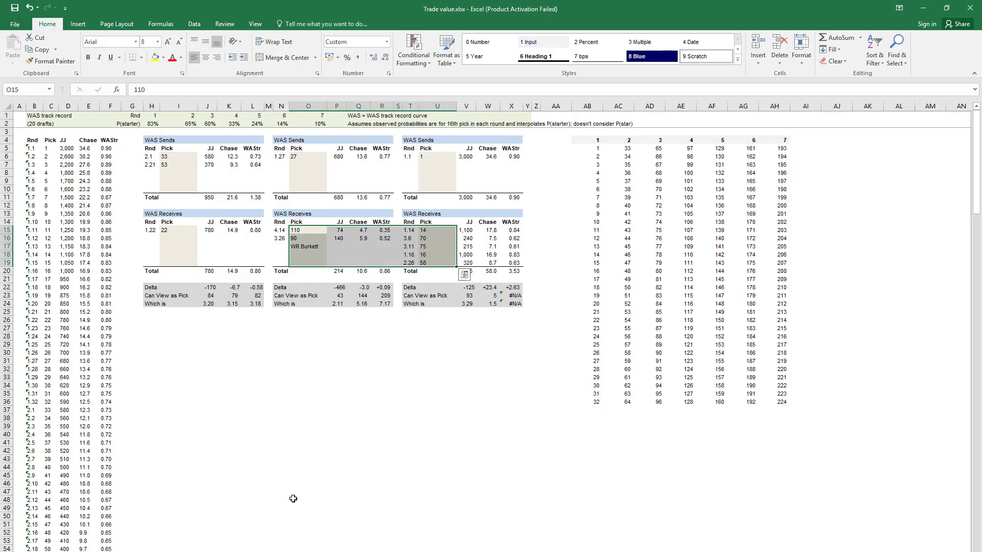
left_click_drag(151, 140, 253, 304)
left_click(150, 140)
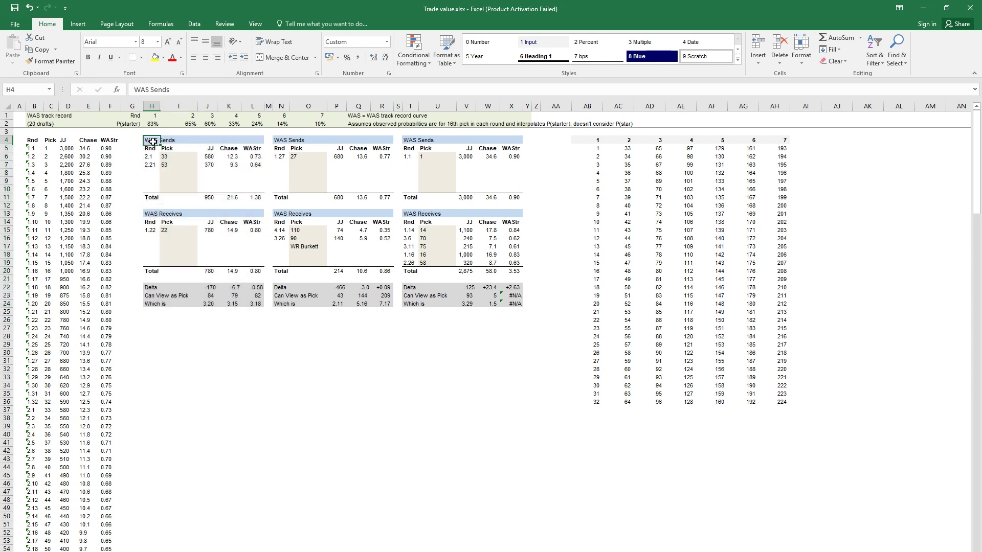
left_click(151, 211)
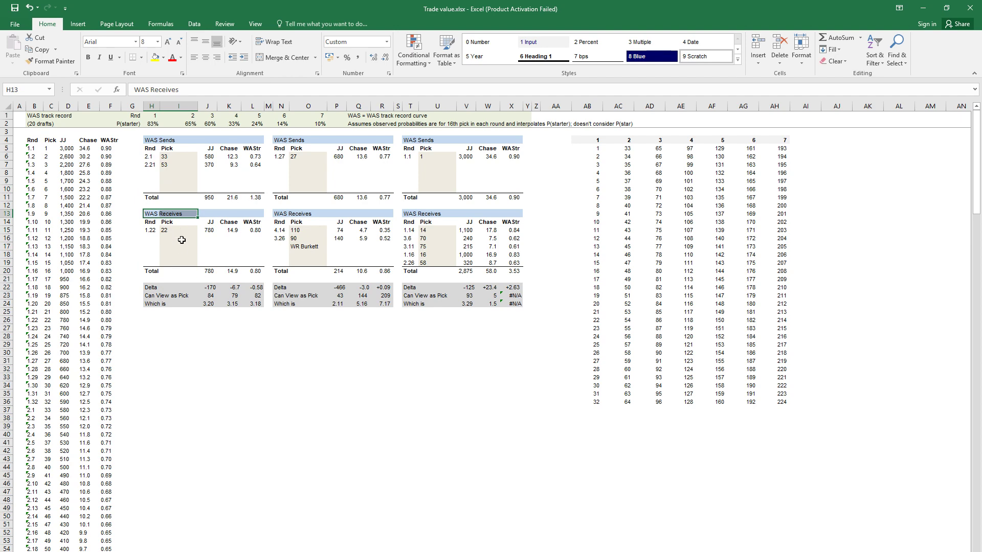
left_click(179, 215)
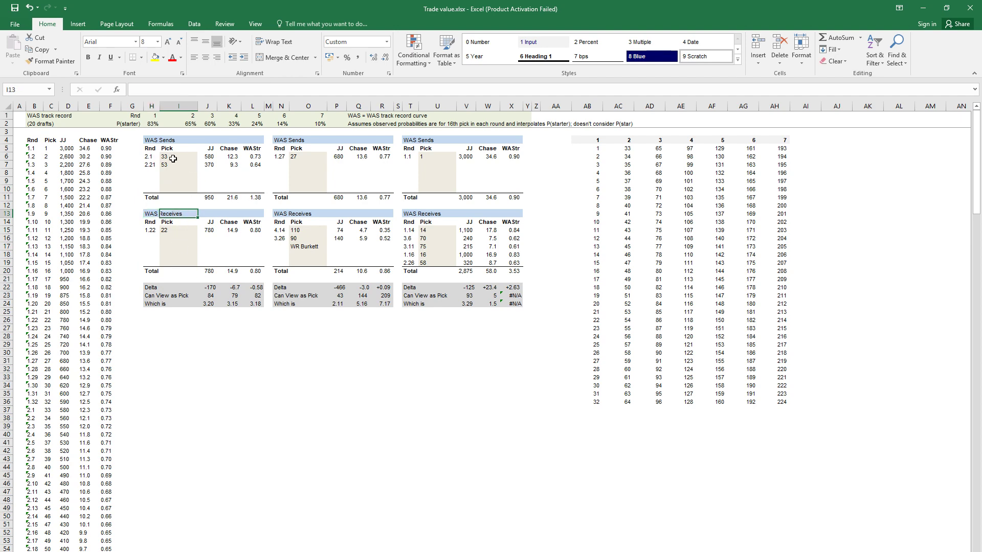
Step: Arrange the Trade value workbook beside the NYG - MIN thread and check the sent and received picks of that trade
key("super+Right")
left_click(217, 311)
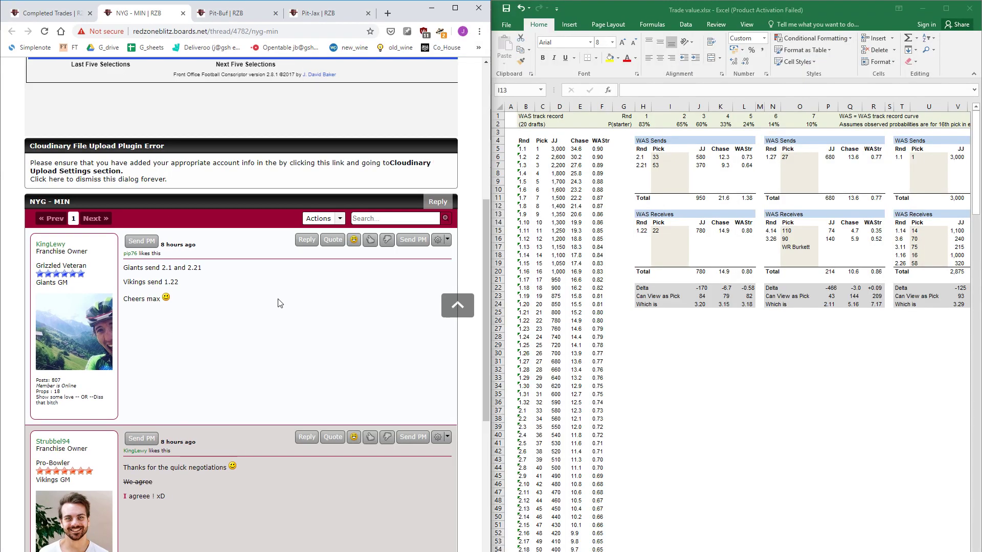
left_click_drag(659, 157, 661, 171)
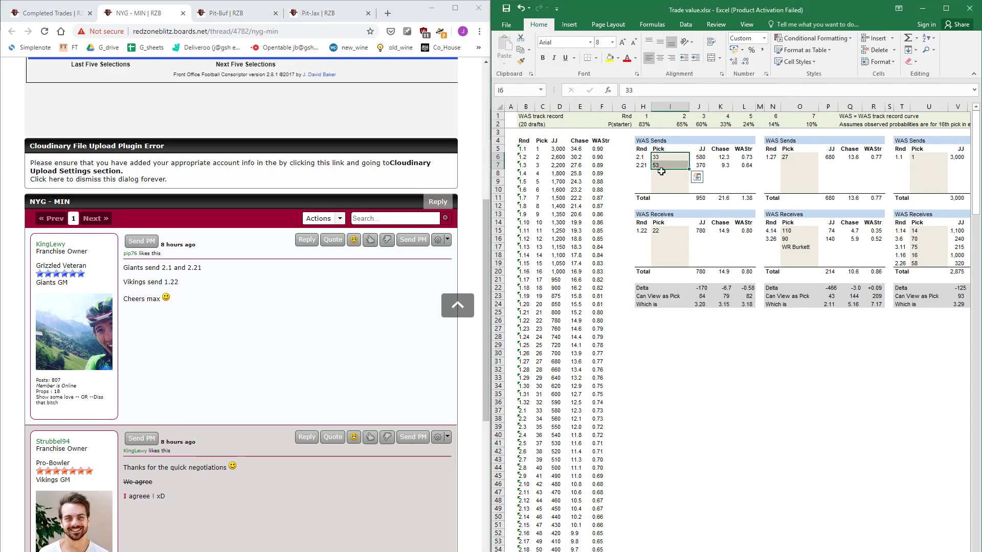
left_click(662, 231)
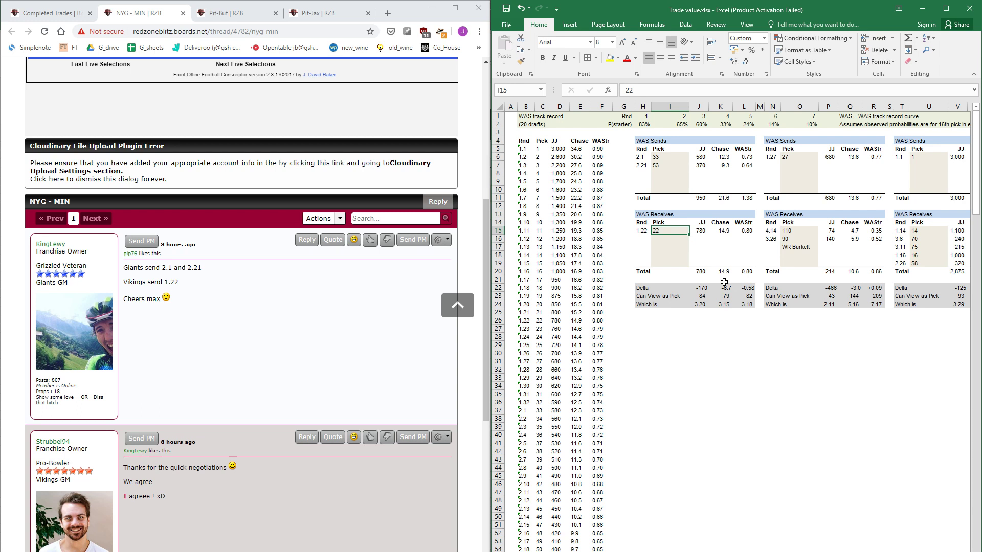
Step: Compare the NYG - MIN trade under the JJ, Chase and WAStr value columns, one column at a time
left_click(700, 152)
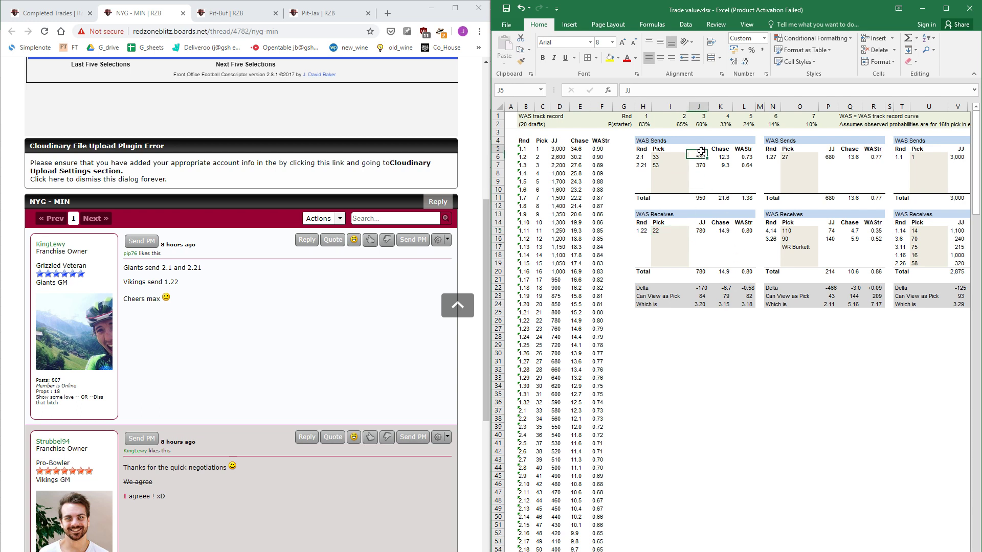
left_click_drag(700, 151, 755, 274)
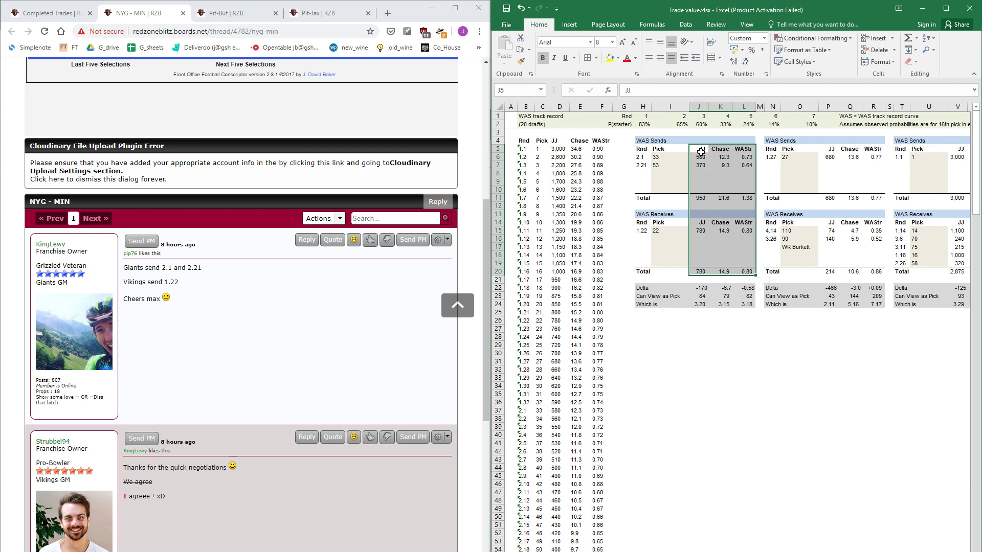
left_click_drag(700, 152, 698, 272)
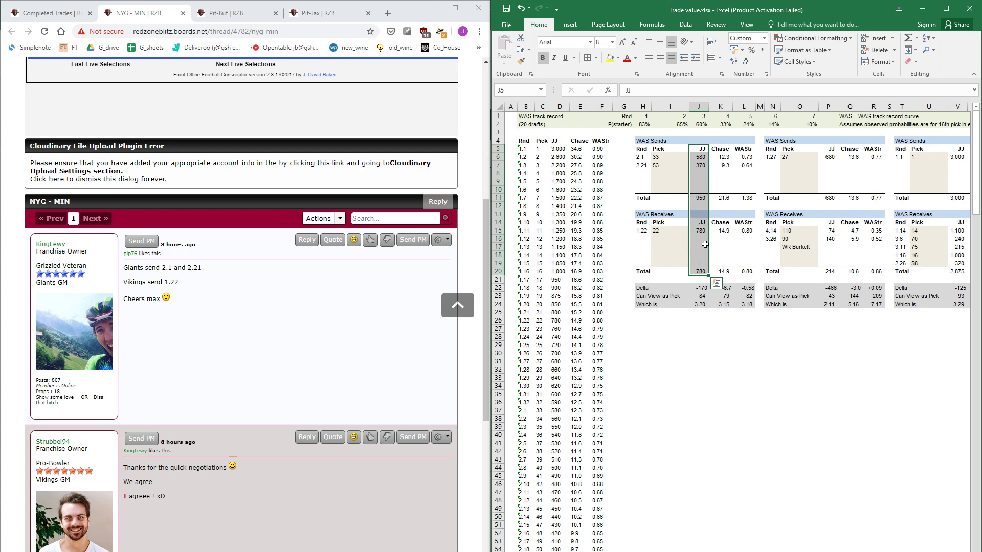
left_click_drag(722, 149, 722, 272)
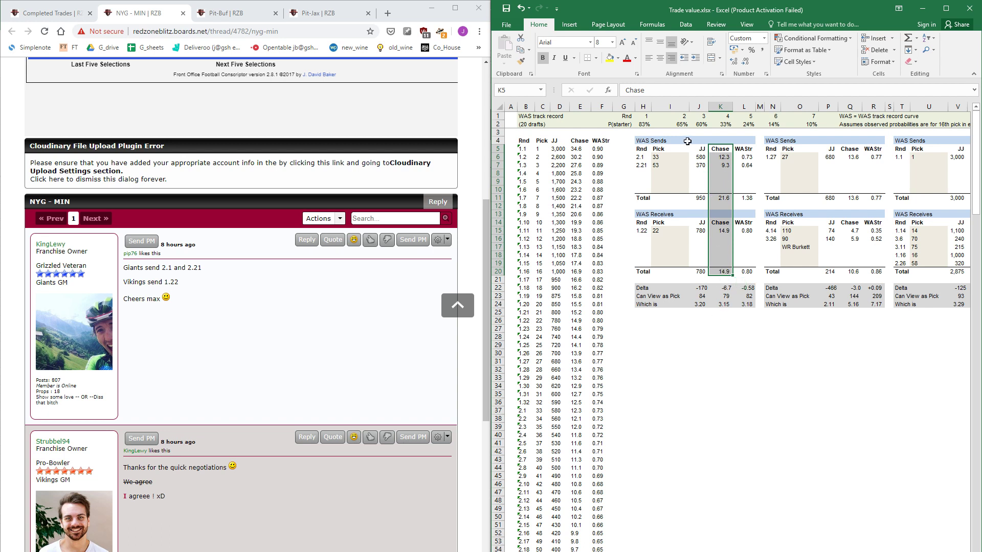
left_click_drag(744, 149, 744, 273)
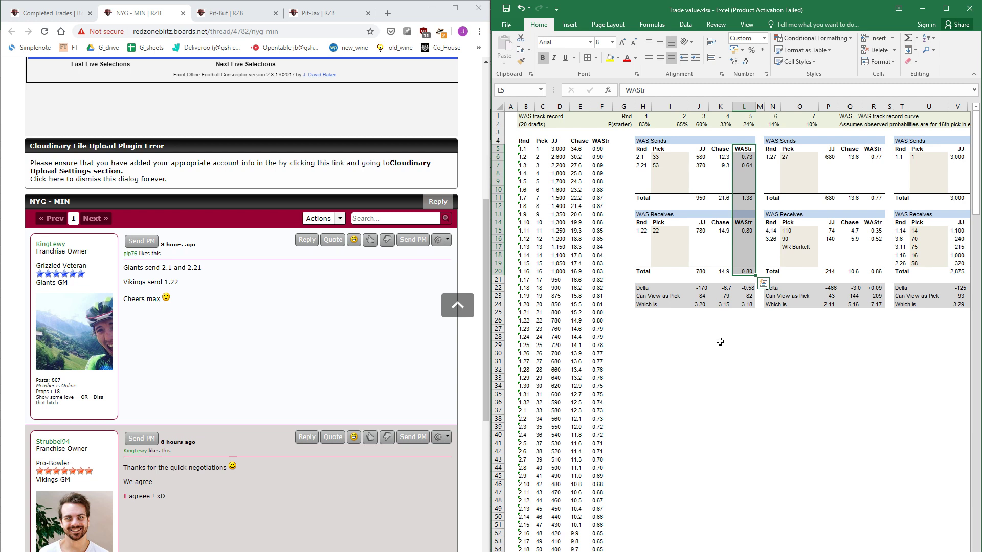
left_click(706, 353)
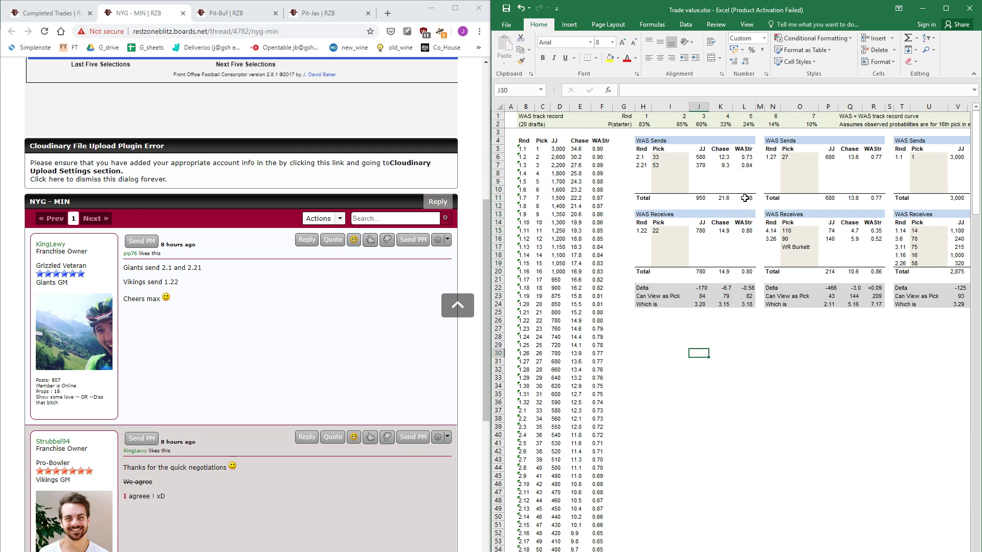
Step: Examine the WAStr value of received pick 22 and select it together with the pick's Chase and JJ values
left_click(660, 232)
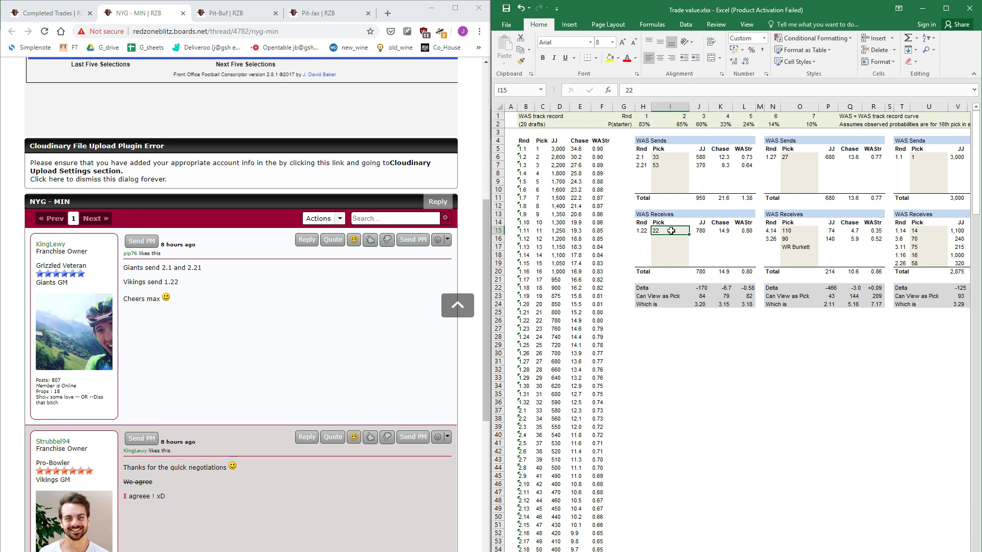
left_click(745, 231)
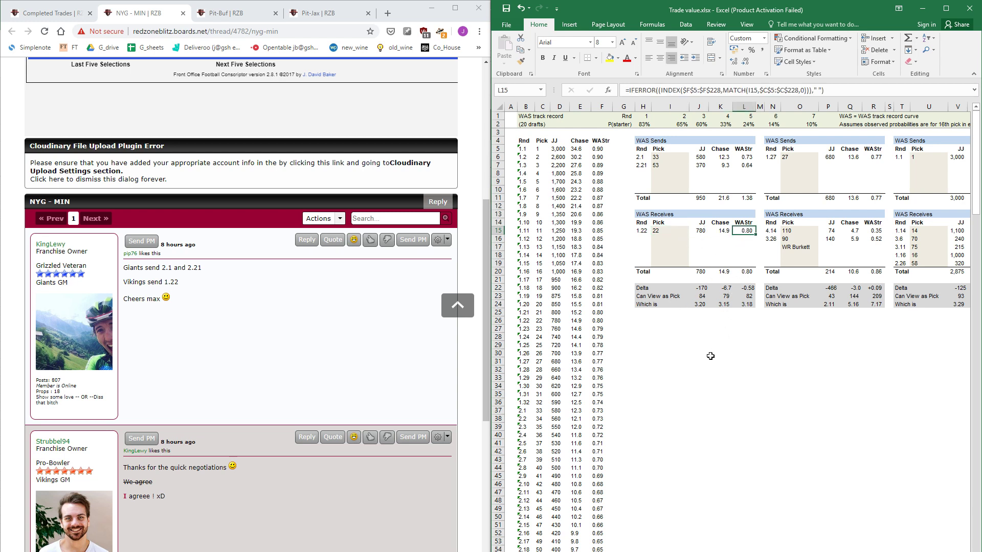
key("shift+Left")
key("shift+Left")
key("shift+Left")
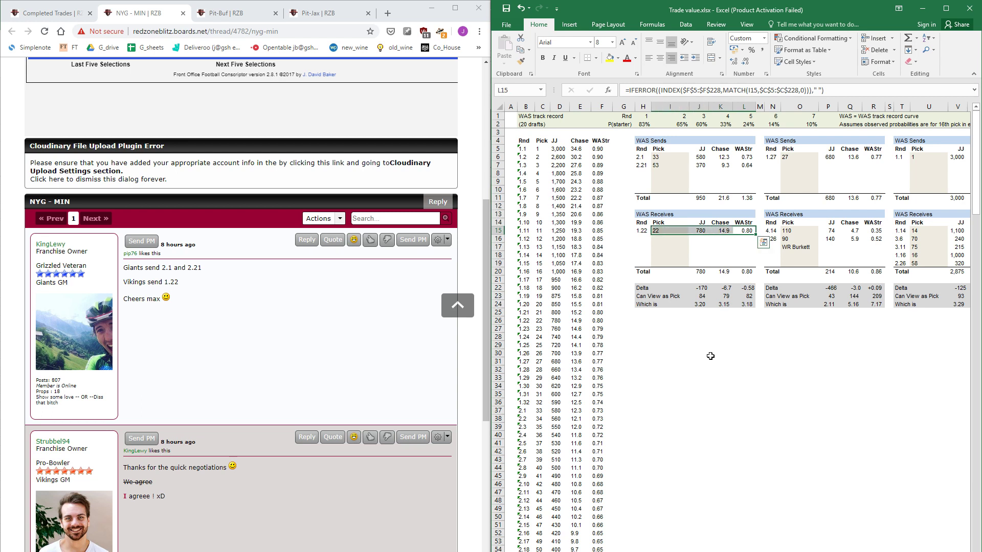
Step: Select sent pick 33 together with its JJ, Chase and WAStr values in the first WAS Sends block
key("Up")
key("Up")
key("Up")
key("Up")
key("Up")
key("Up")
key("Up")
key("Up")
key("Up")
key("shift+Left")
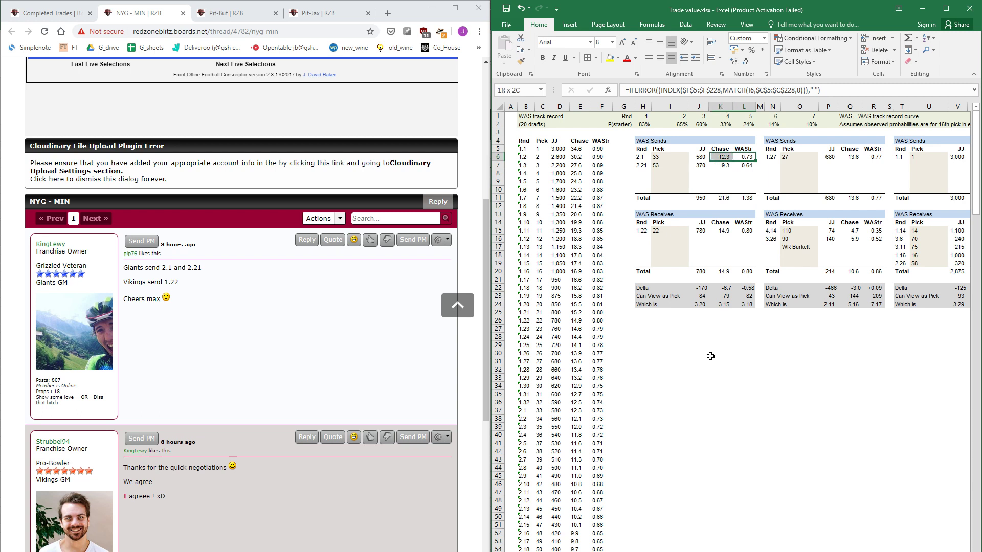
key("shift+Left")
key("shift+Left")
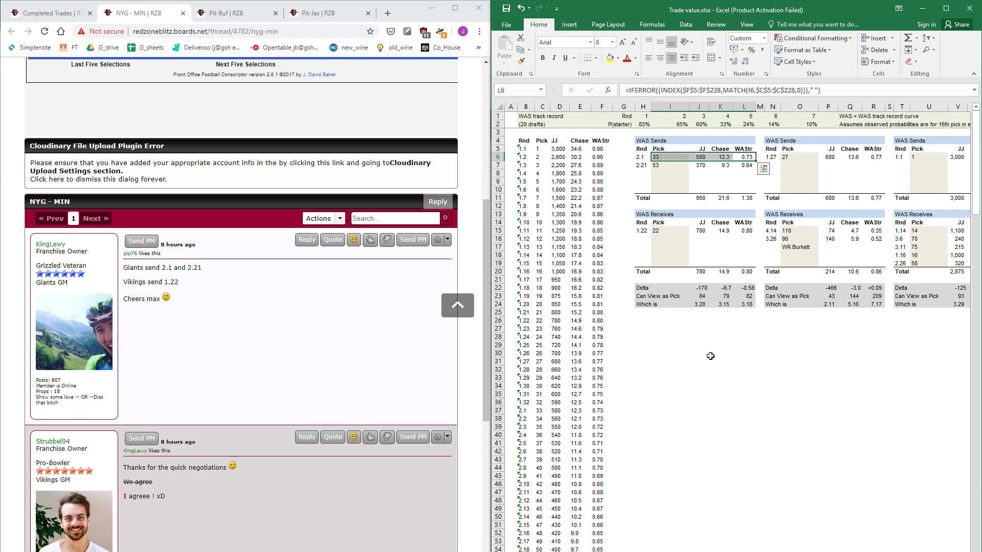
Step: Select sent pick 53 together with its JJ, Chase and WAStr values
key("Down")
key("shift+Left")
key("shift+Left")
key("shift+Left")
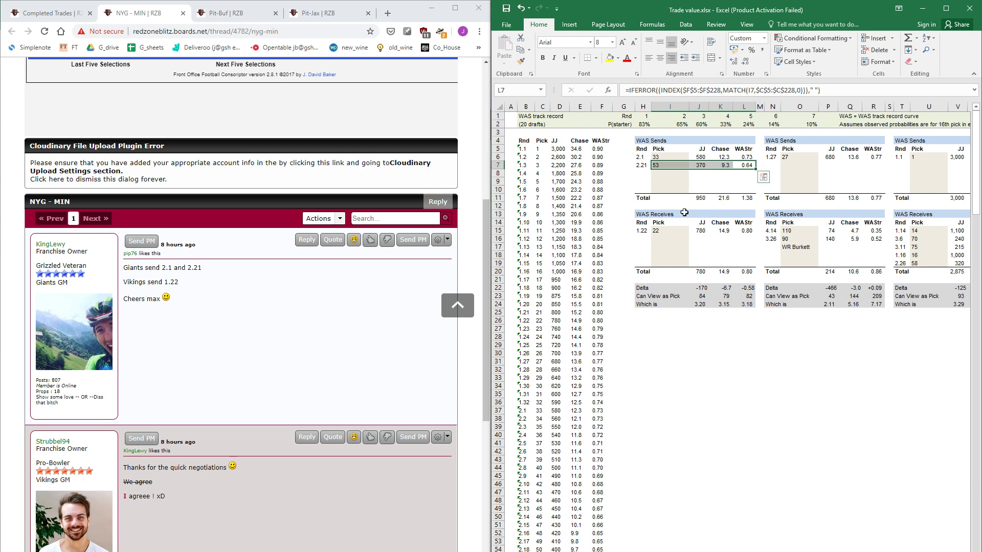
Step: Compare the sent and received totals of the NYG - MIN trade, ending with the whole WAStr column selected
left_click(748, 272)
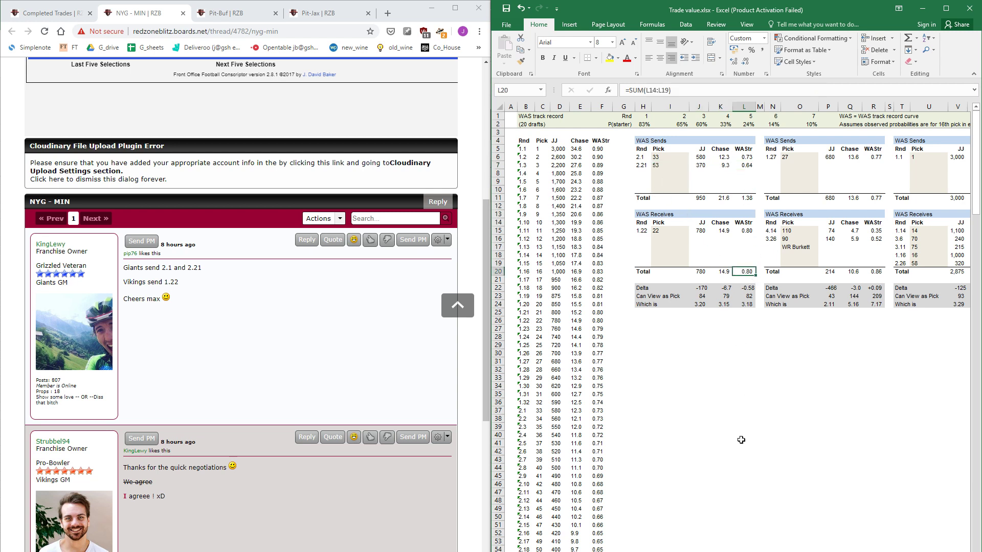
left_click(745, 202)
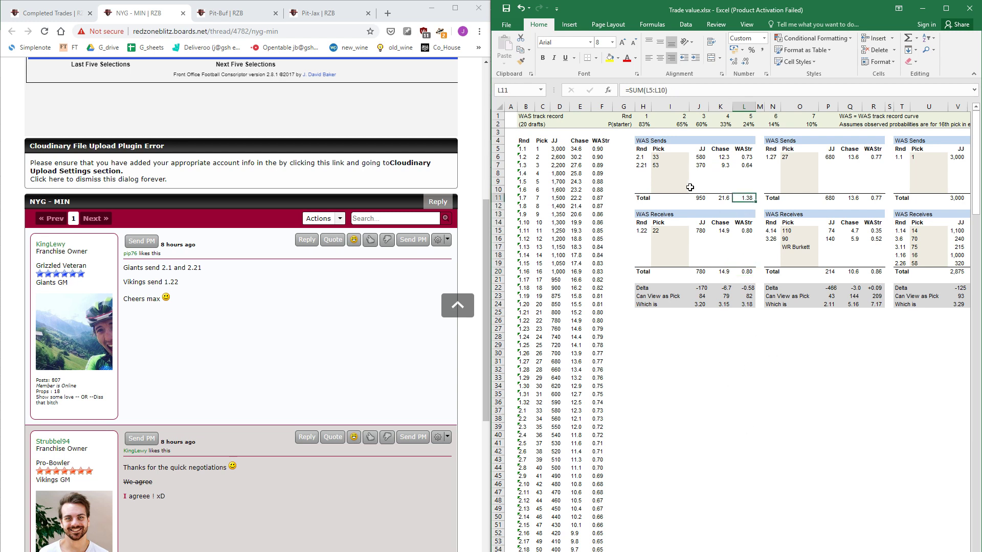
left_click_drag(640, 138, 736, 197)
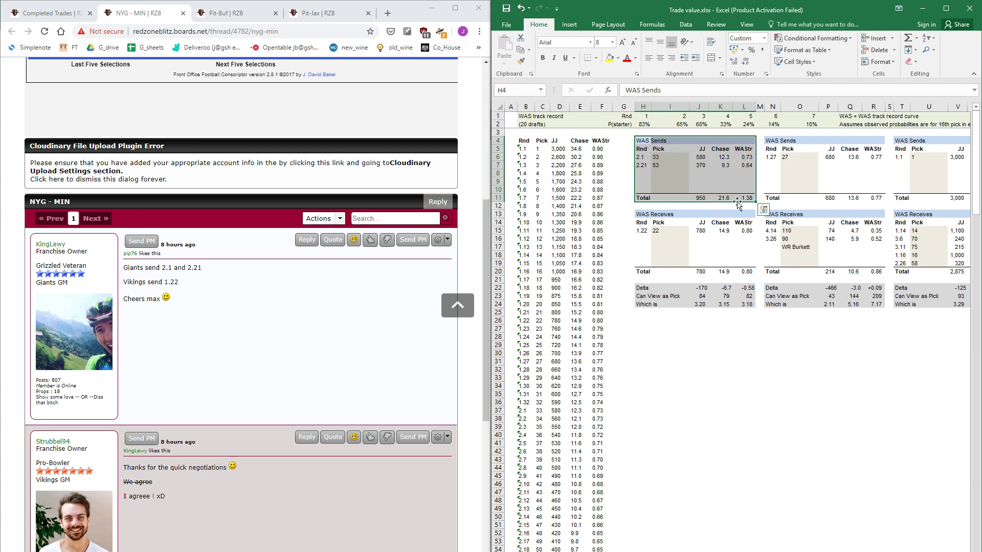
left_click(723, 198)
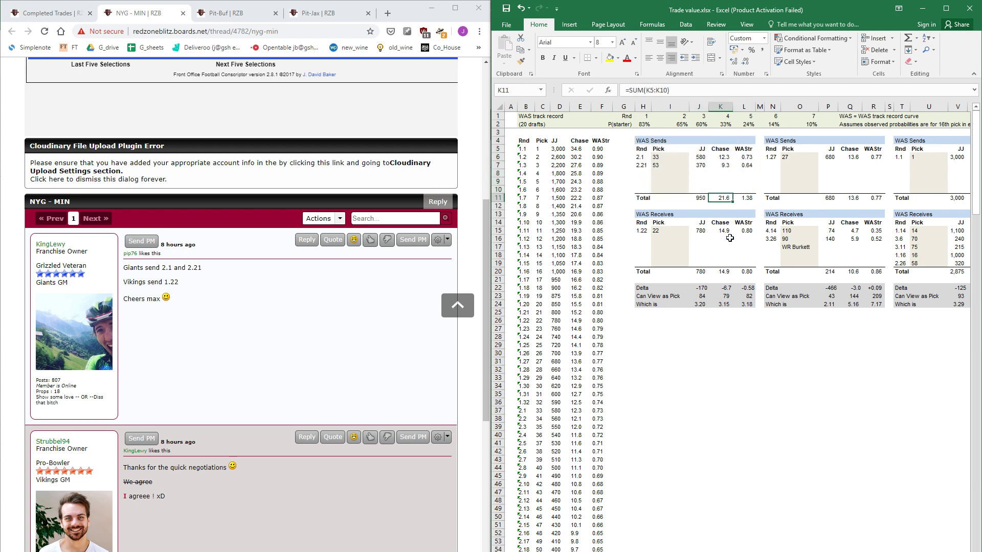
left_click(697, 197)
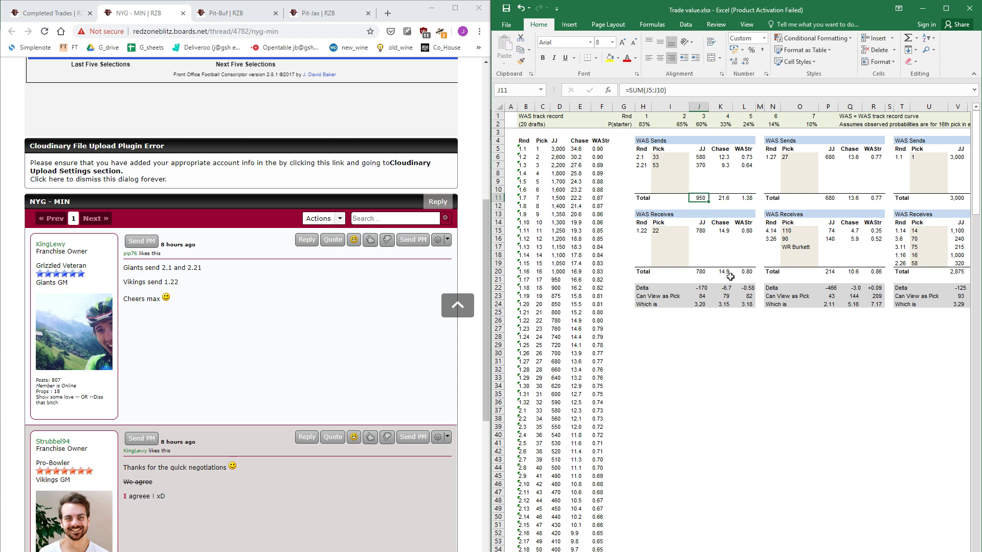
left_click_drag(746, 150, 743, 269)
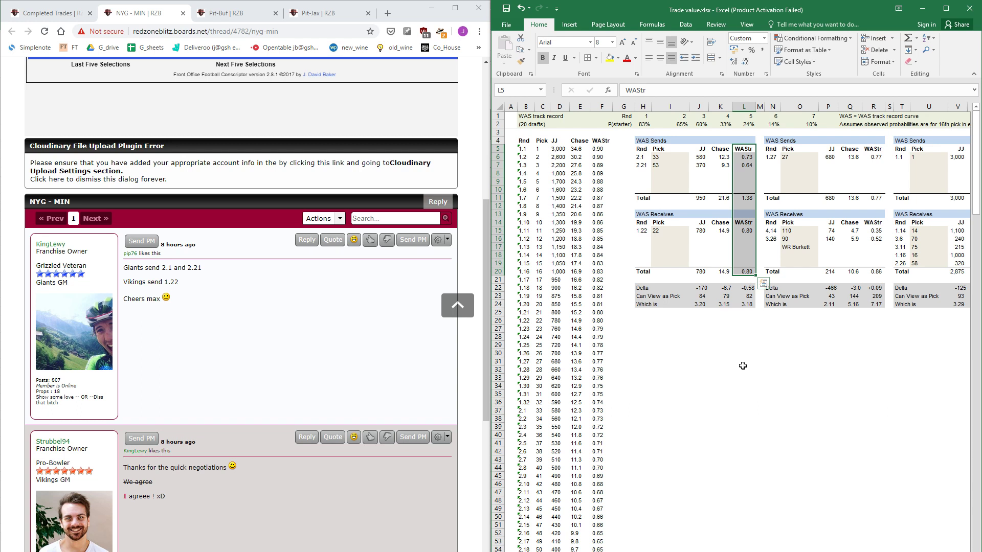
Step: Highlight the line in the NYG - MIN thread listing the picks the Giants send
left_click(194, 267)
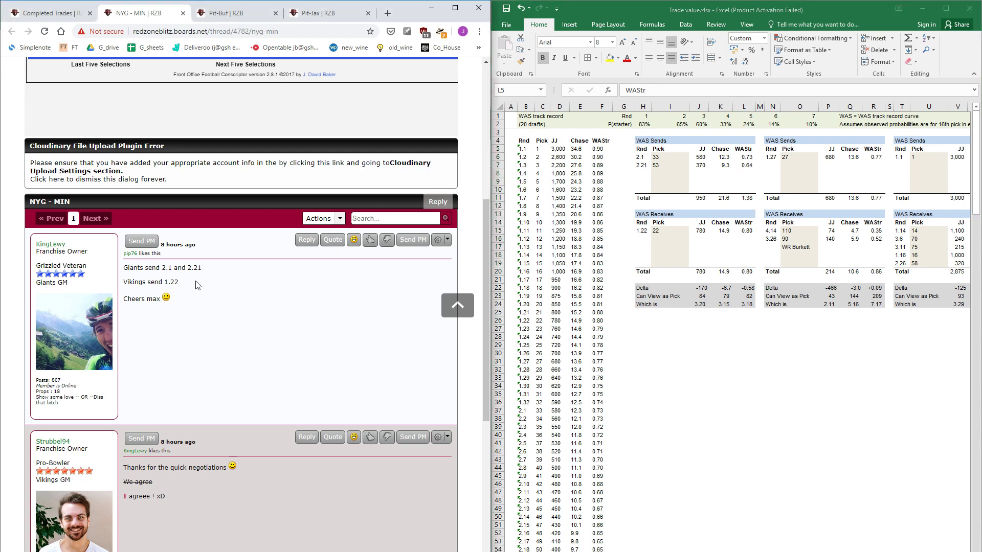
left_click_drag(204, 270, 122, 269)
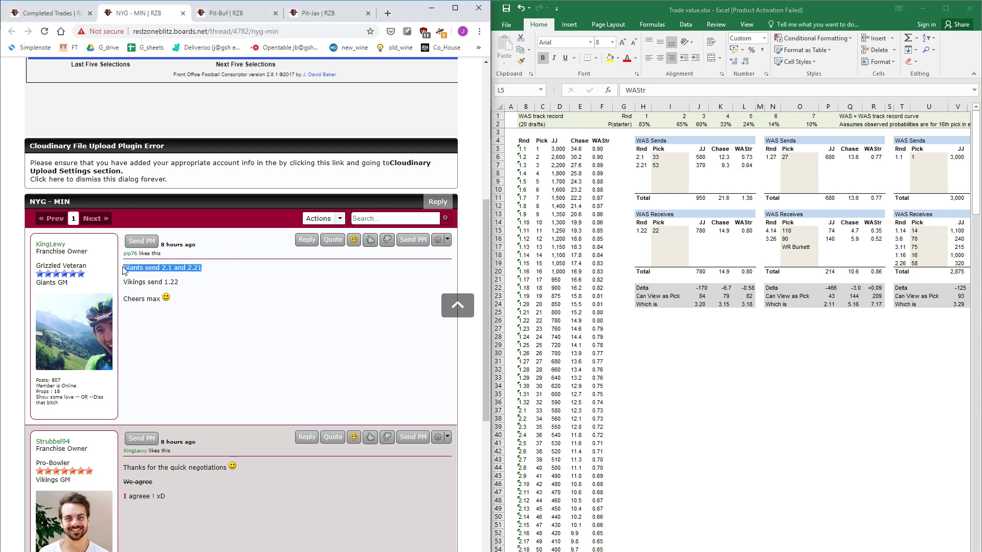
Step: Review the NYG - MIN trade's WAStr column, then select the picks and totals in its WAS Receives block
left_click(185, 281)
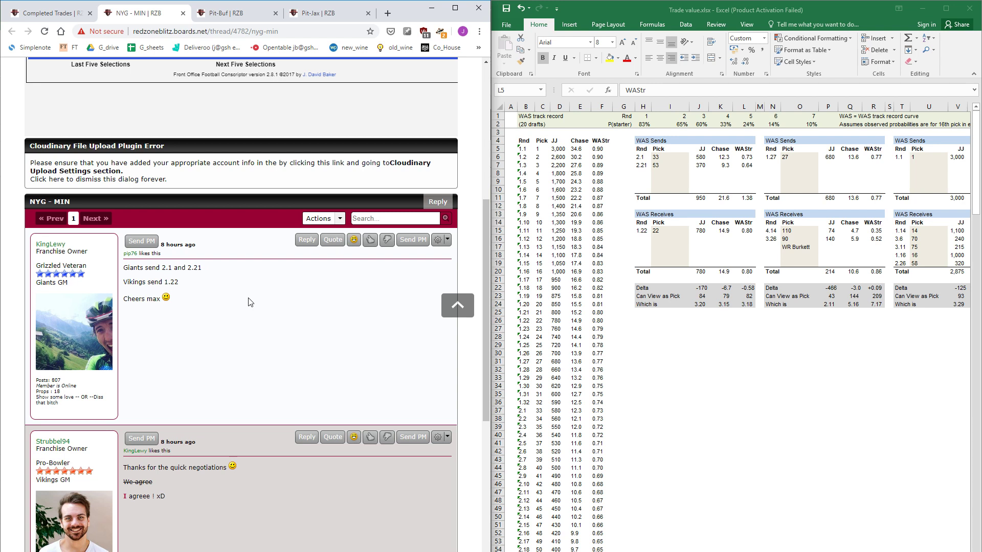
left_click_drag(744, 149, 744, 271)
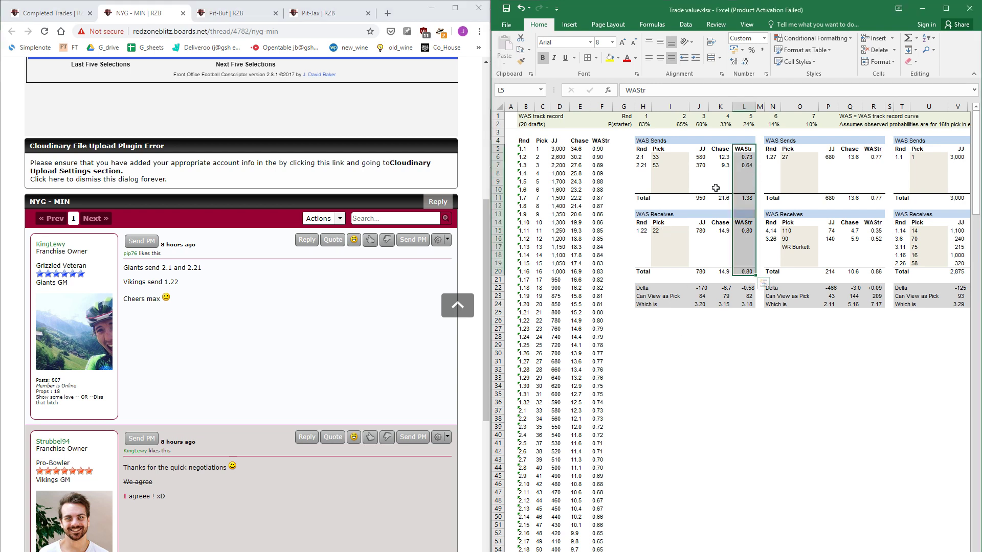
left_click_drag(641, 231, 752, 271)
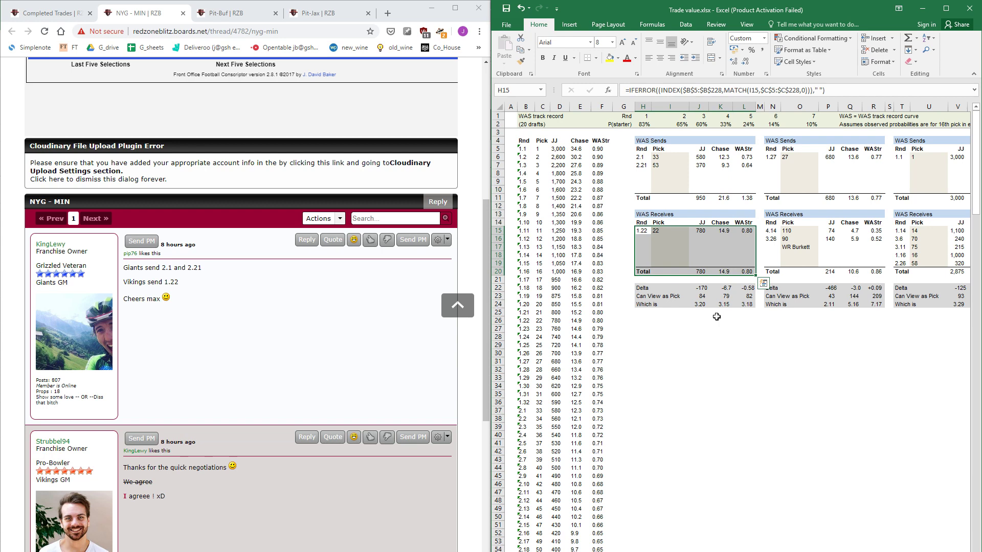
left_click(381, 303)
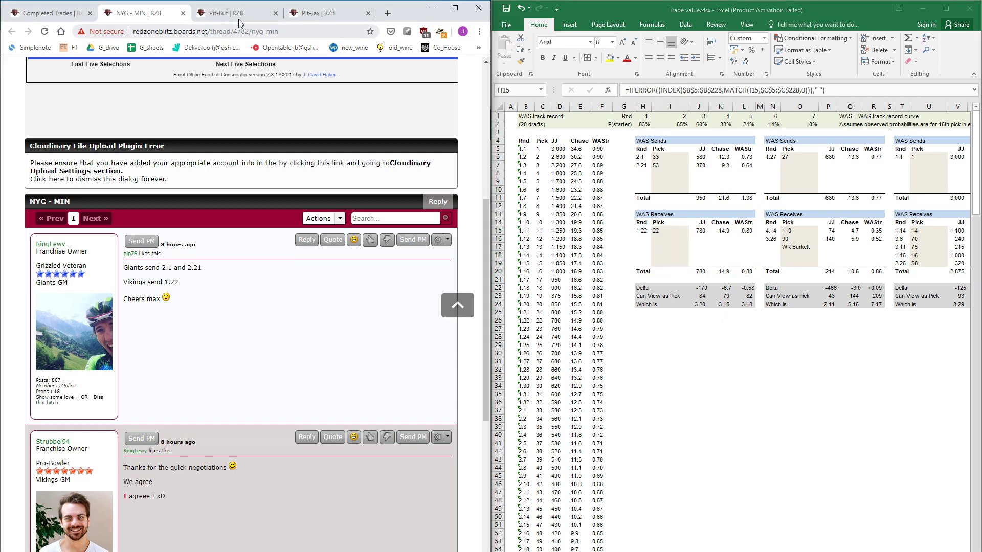
Step: Open the Pit-Buf trade thread and highlight the traded assets, ending with Buffalo's pick 1.27
left_click(238, 15)
scroll(291, 343, "down", 6)
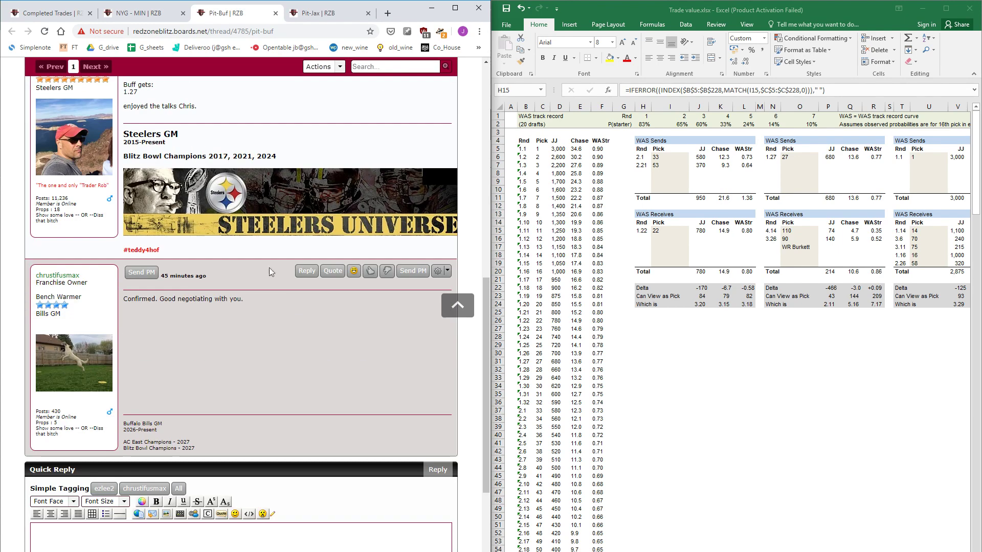
scroll(269, 268, "up", 5)
left_click_drag(206, 247, 163, 248)
left_click(251, 303)
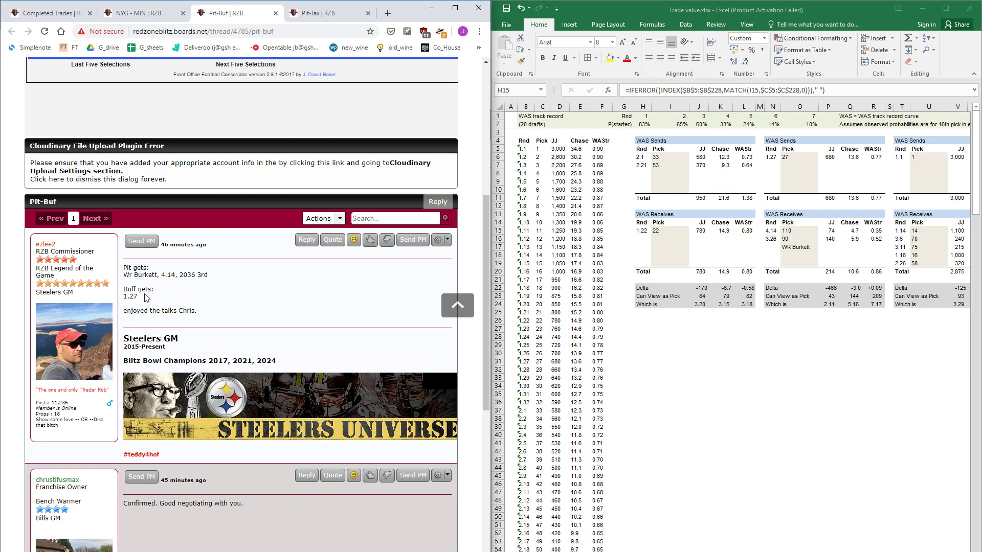
left_click_drag(138, 299, 126, 297)
Step: Select the whole second trade block, then check its sent pick 27, received picks 110 and 90, and the WR entry
left_click(798, 159)
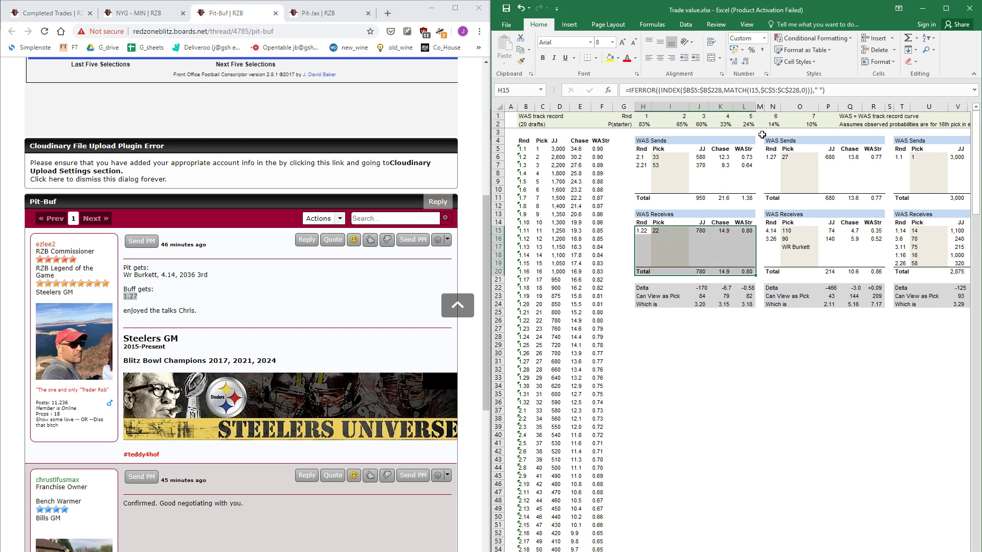
left_click_drag(769, 140, 882, 303)
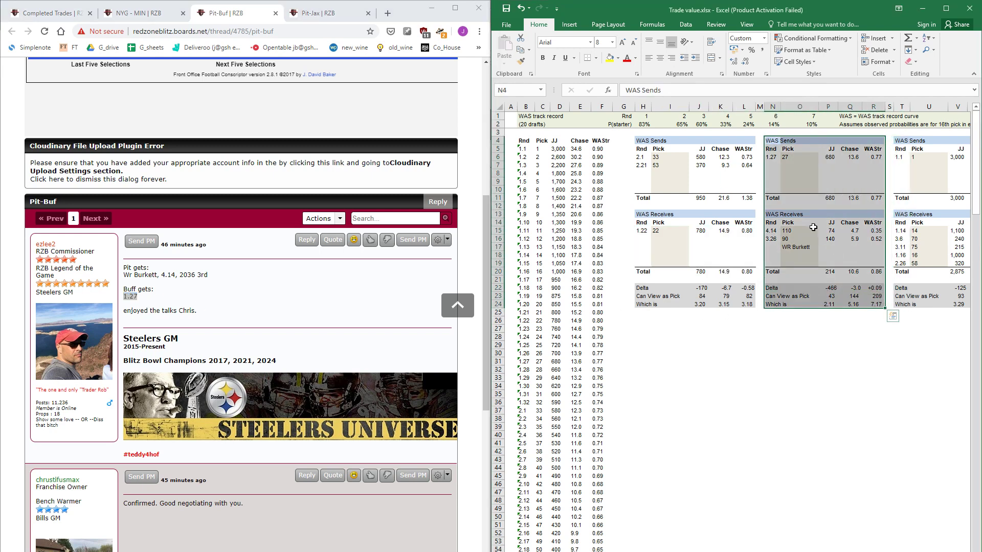
left_click(793, 159)
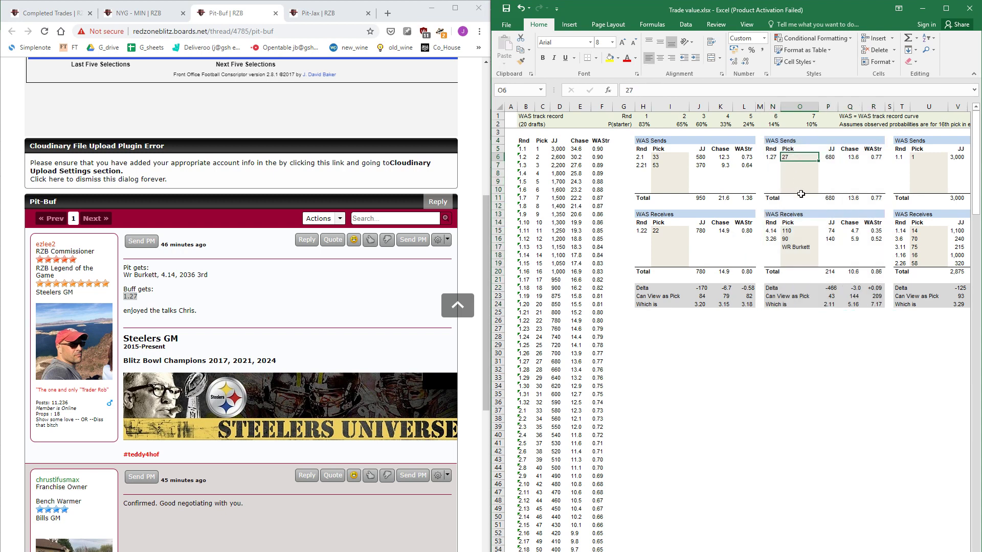
left_click_drag(786, 231, 787, 238)
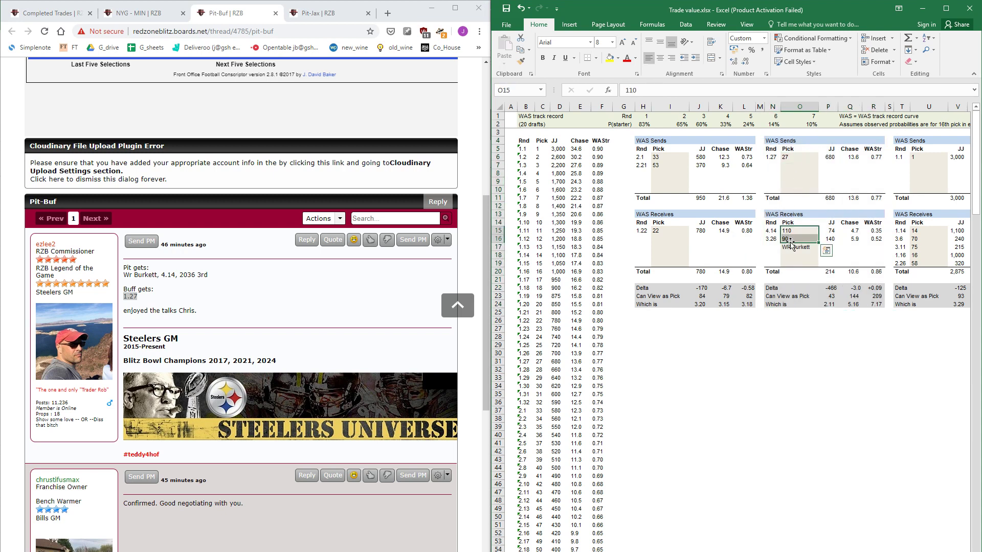
left_click(788, 239)
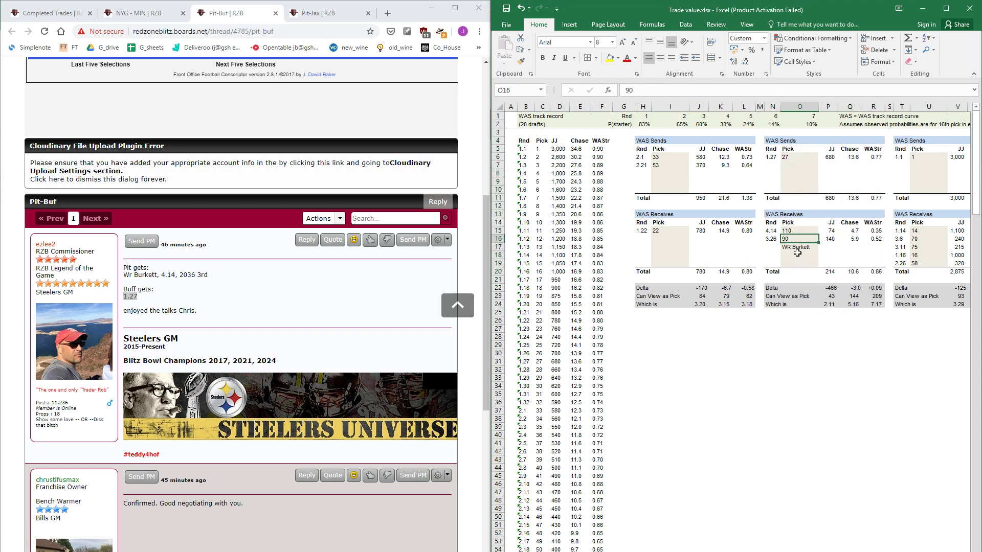
left_click(773, 240)
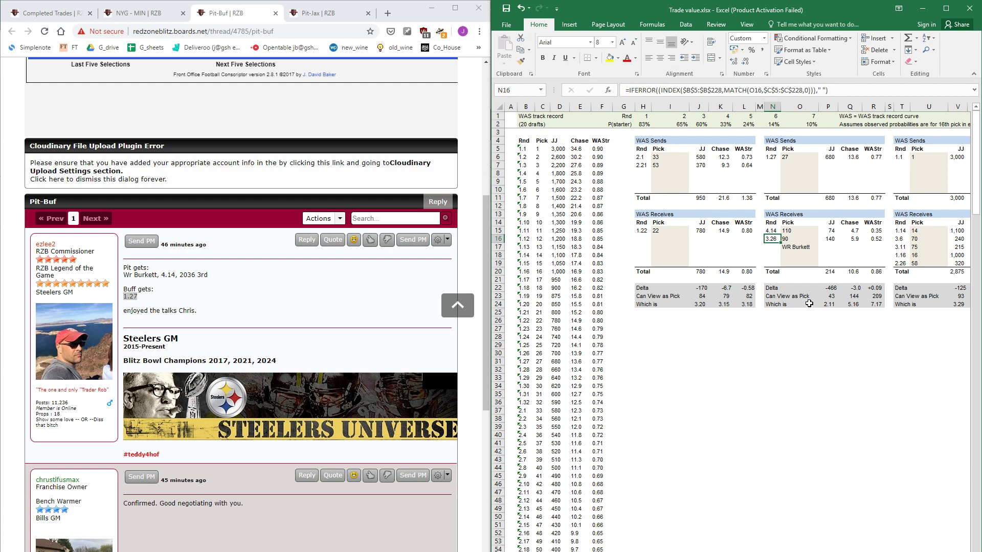
left_click(808, 246)
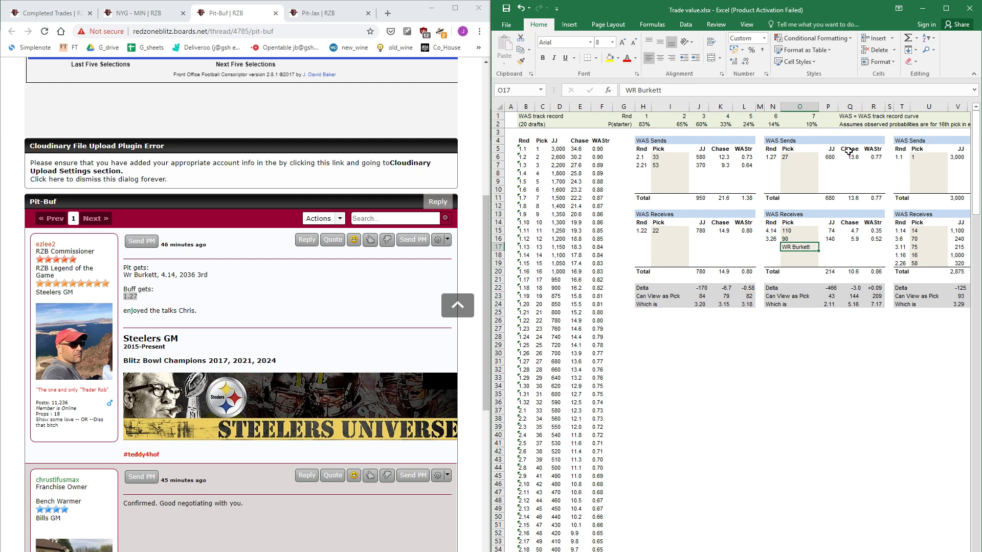
Step: Examine the Pit-Buf trade's Chase column, its received total, the WR entry and the Chase delta
left_click_drag(849, 147, 848, 270)
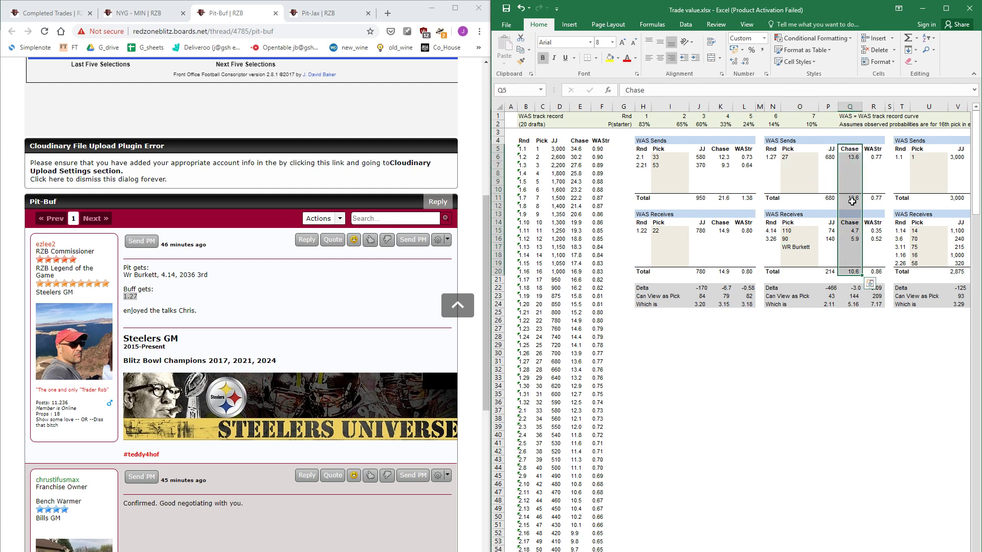
left_click(849, 271)
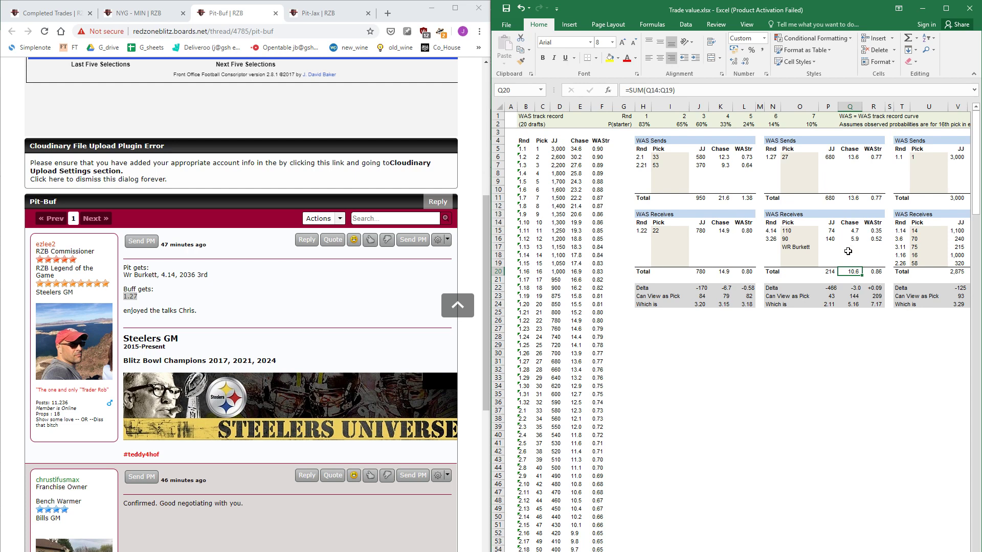
left_click(794, 247)
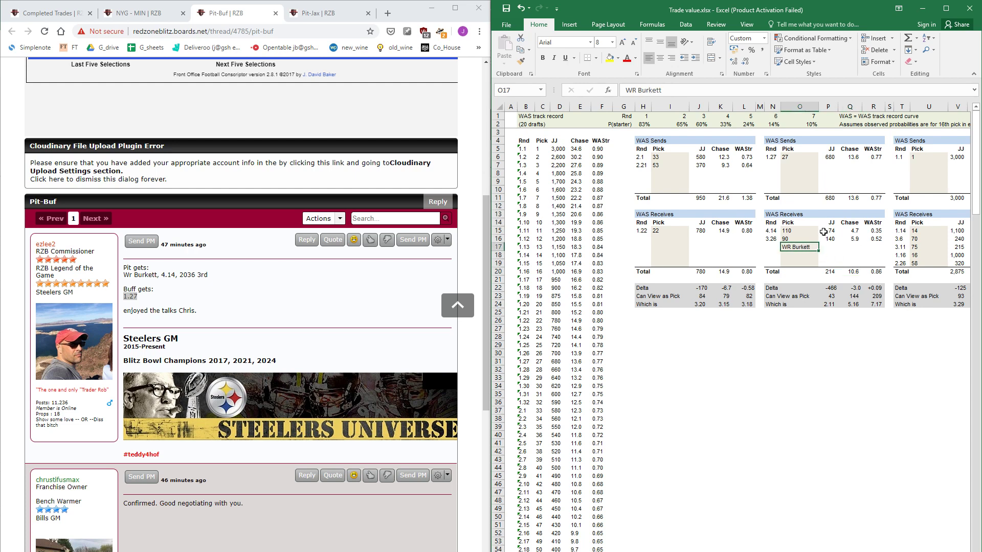
left_click(855, 289)
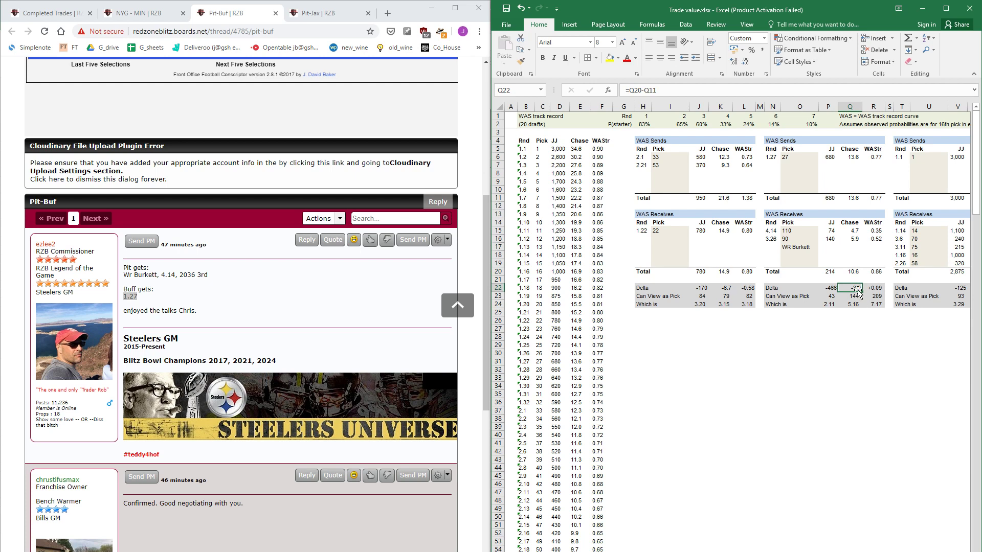
Step: Check the Pit-Buf trade's Chase delta against the pick value table, then compare its Chase and JJ equivalent picks in the Which is row
left_click_drag(522, 140, 602, 452)
left_click(670, 402)
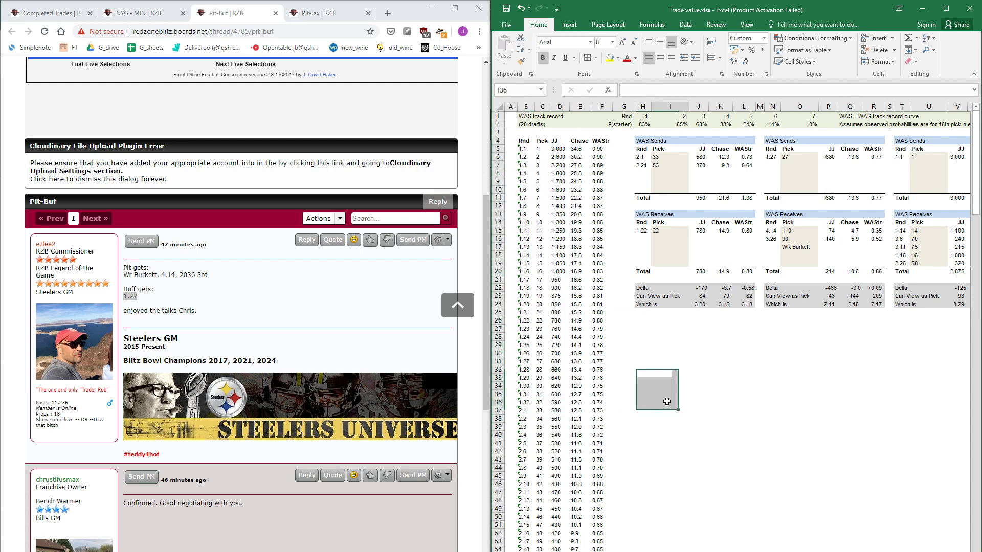
left_click(855, 288)
left_click(850, 305)
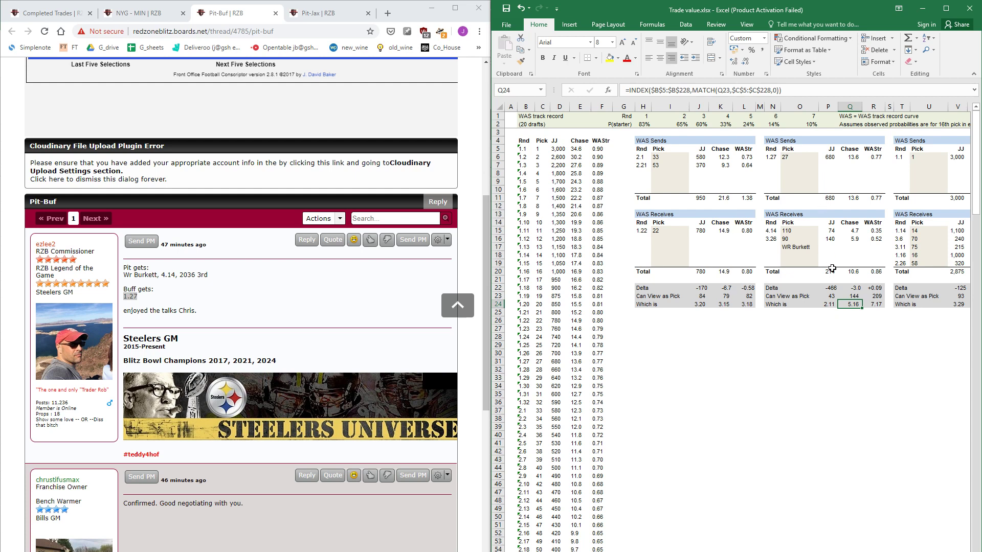
key("Left")
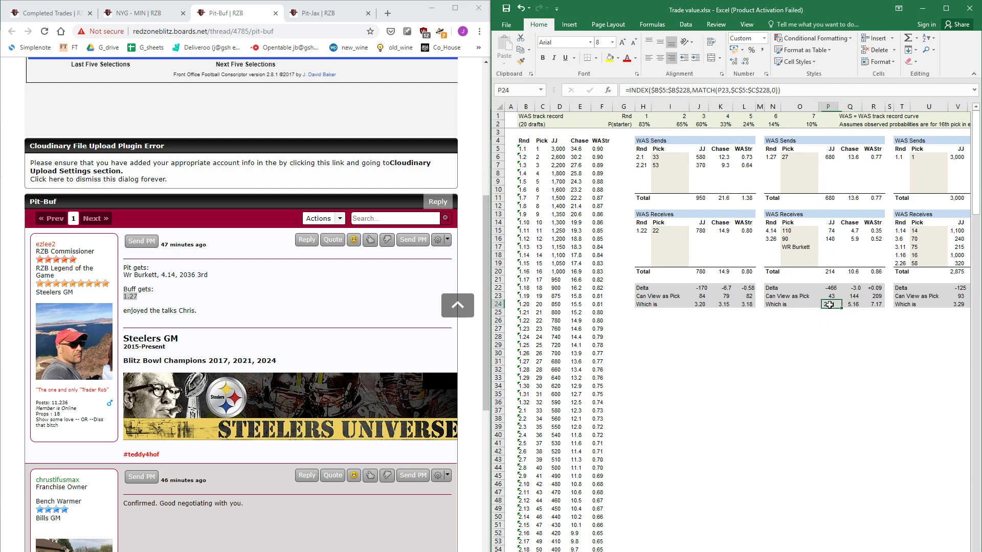
key("Right")
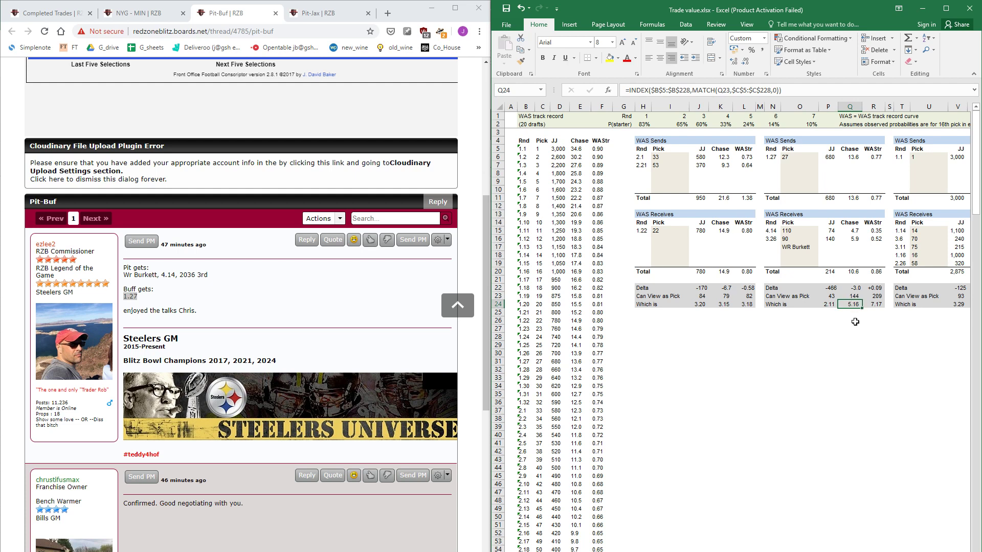
Step: Select the WR entry in the Pit-Buf trade, then move along row 17 to cell Y17 beside the third trade block
left_click(801, 248)
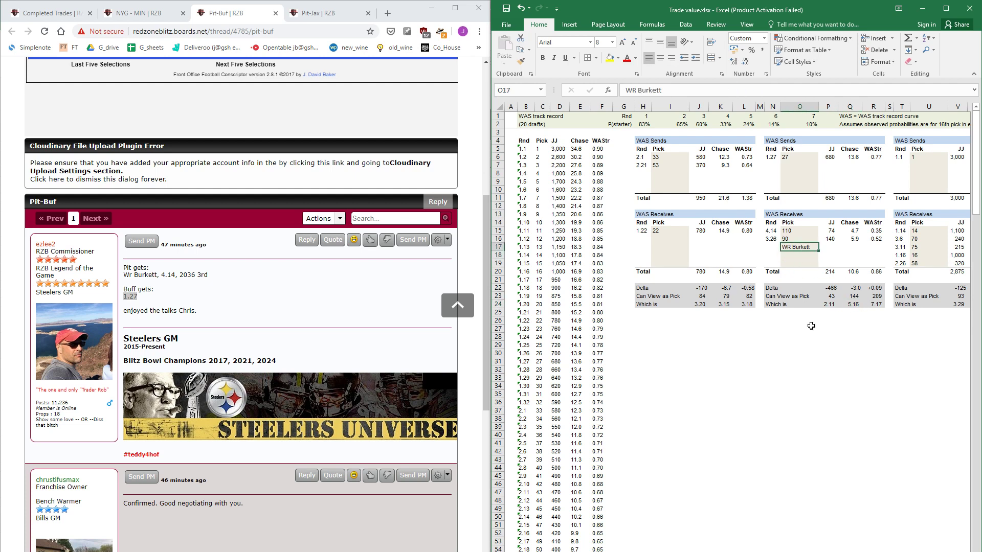
key("Right")
key("Right")
key("Right")
key("Right")
key("Right")
key("Right")
key("Right")
key("Right")
key("Right")
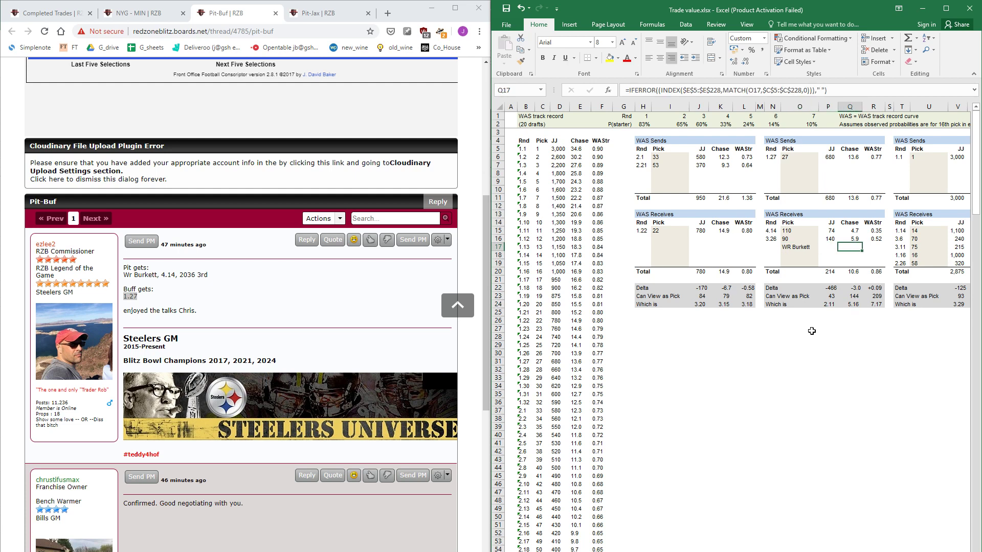
key("Right")
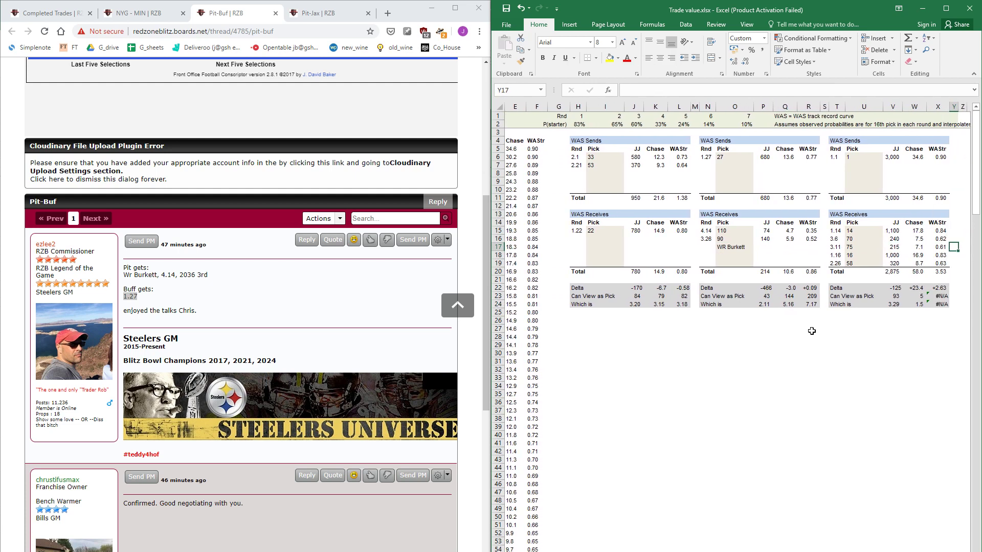
Step: Open the Pit-Jax trade thread and highlight what Pittsburgh gets and the list of picks and players Jacksonville gets
left_click(340, 13)
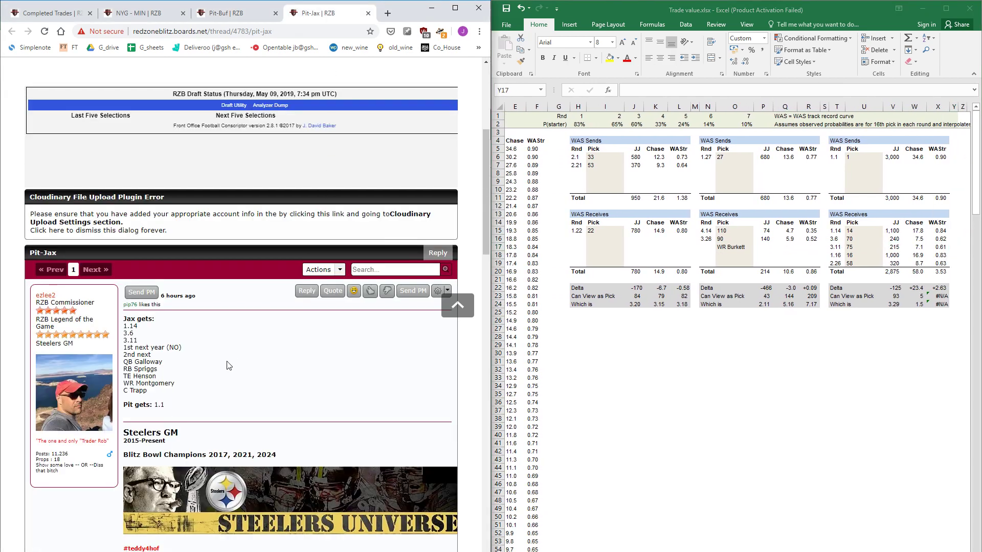
left_click_drag(163, 407, 121, 412)
left_click(213, 360)
scroll(215, 358, "down", 3)
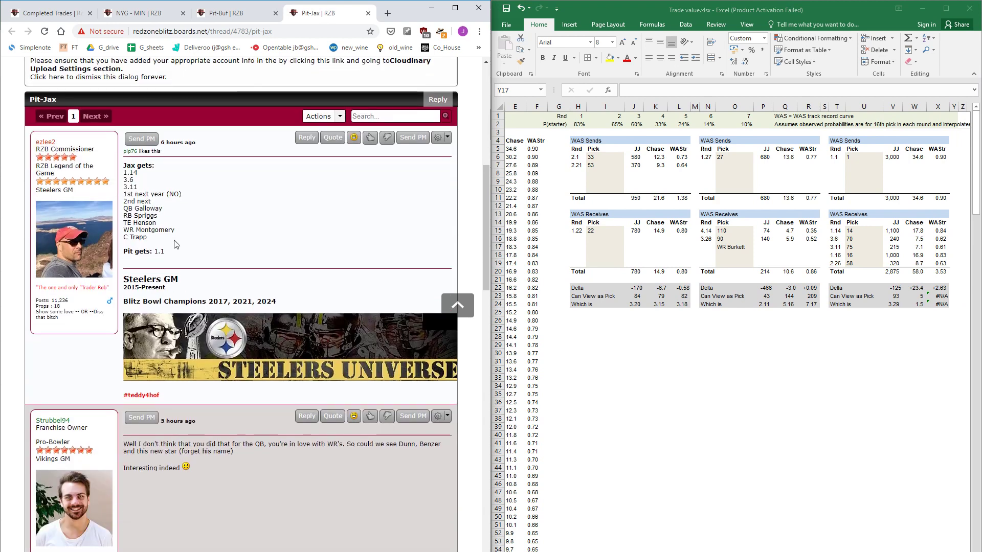
left_click_drag(176, 242, 135, 173)
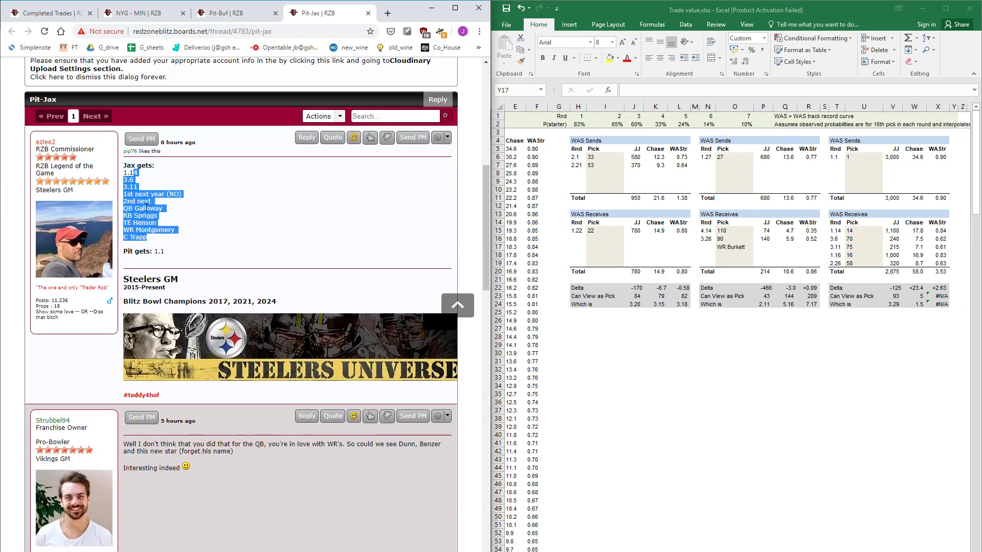
left_click(136, 173)
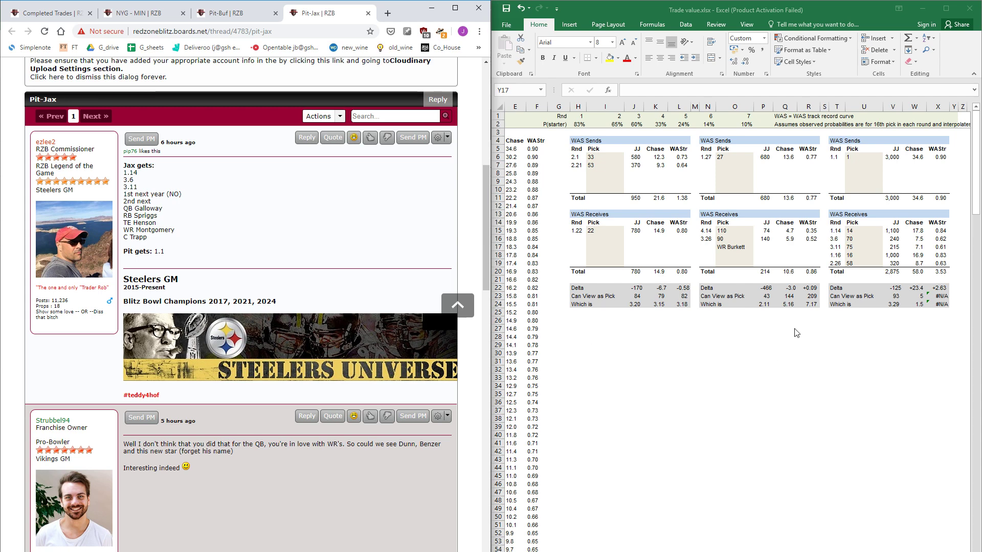
Step: Select the whole third trade block, then check its sent pick 1 and received picks 14, 70 and 75
left_click(854, 241)
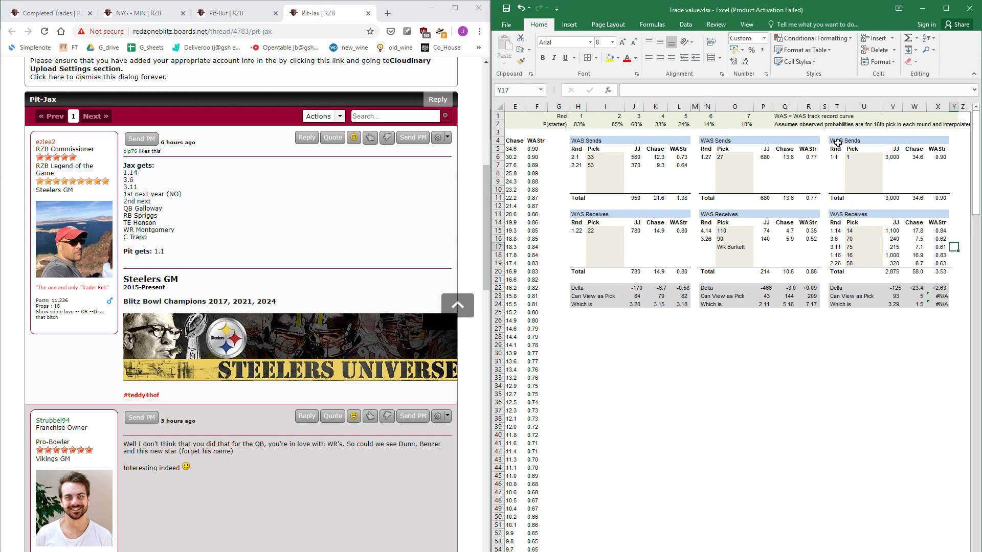
left_click_drag(837, 142, 933, 303)
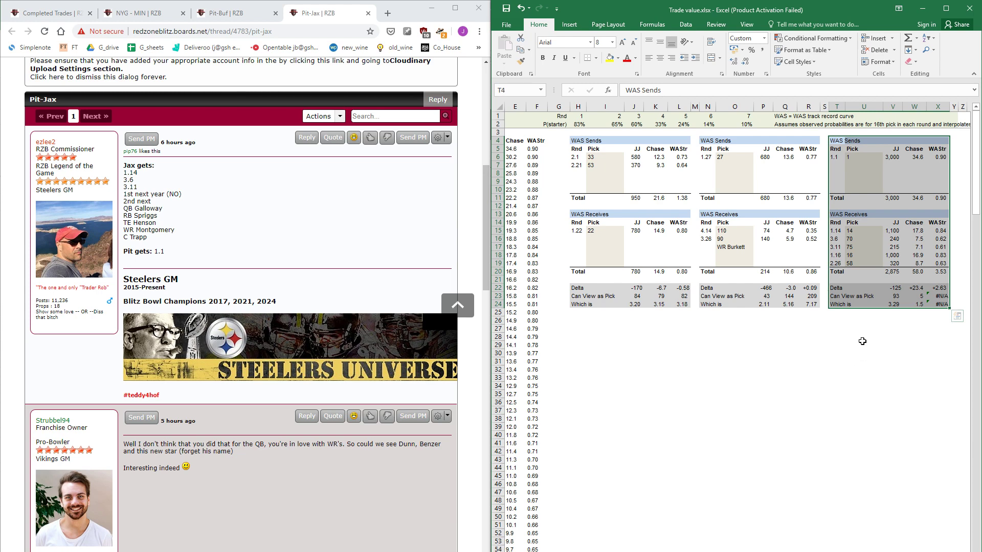
left_click(863, 157)
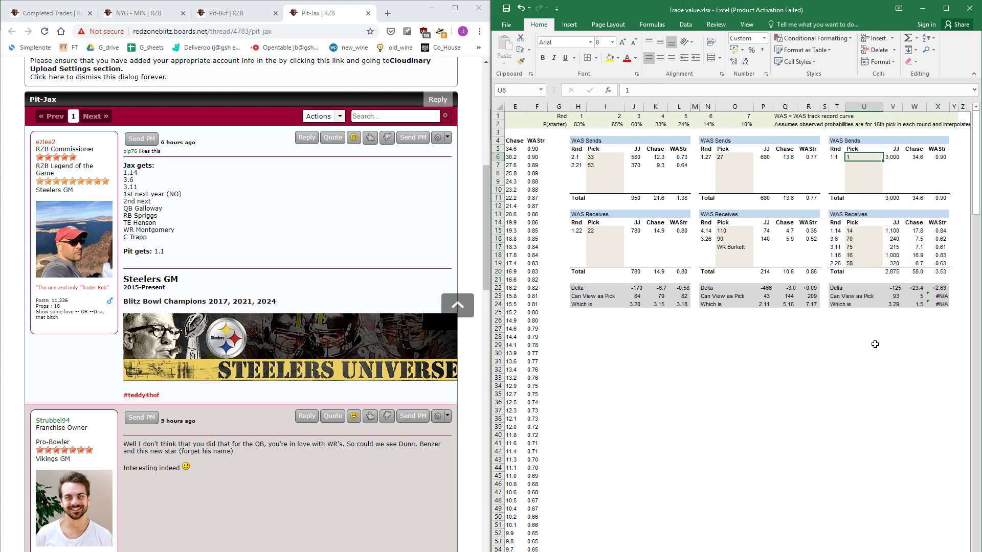
left_click(859, 233)
left_click(859, 239)
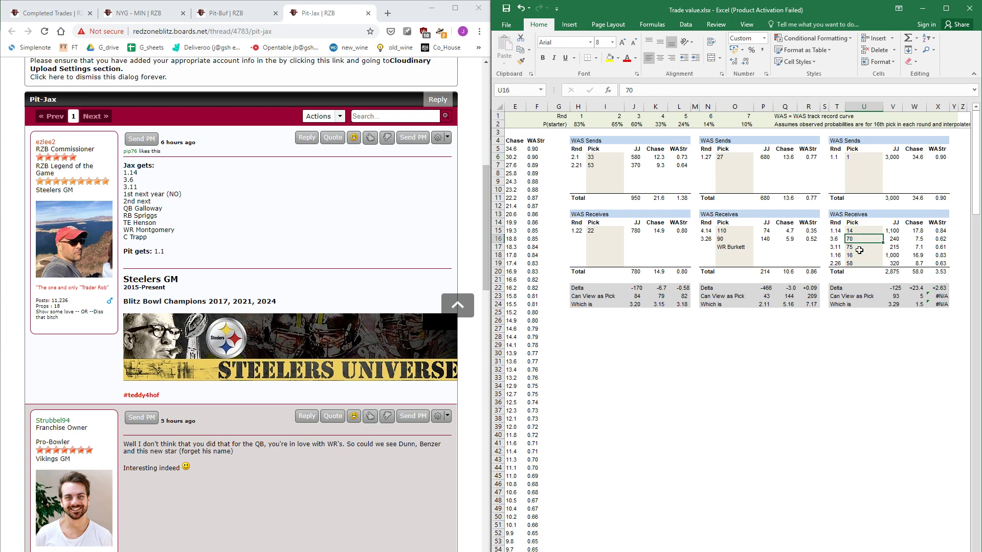
left_click(858, 248)
Step: Match the thread's 3.6, 3.11 and next-year first-round picks with the workbook, selecting received rounds 1.16 and 2.26
left_click_drag(129, 180, 142, 190)
left_click(844, 255)
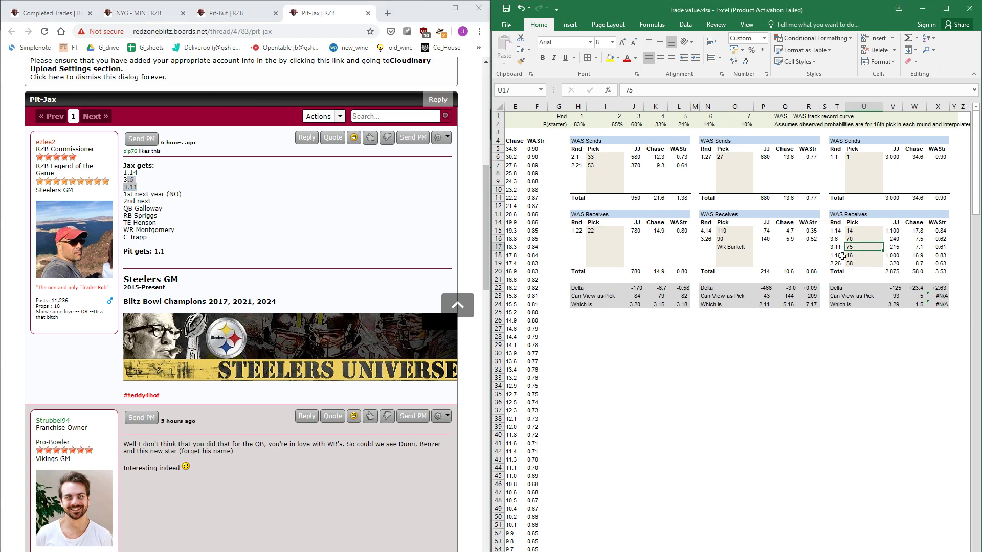
left_click_drag(185, 194, 126, 194)
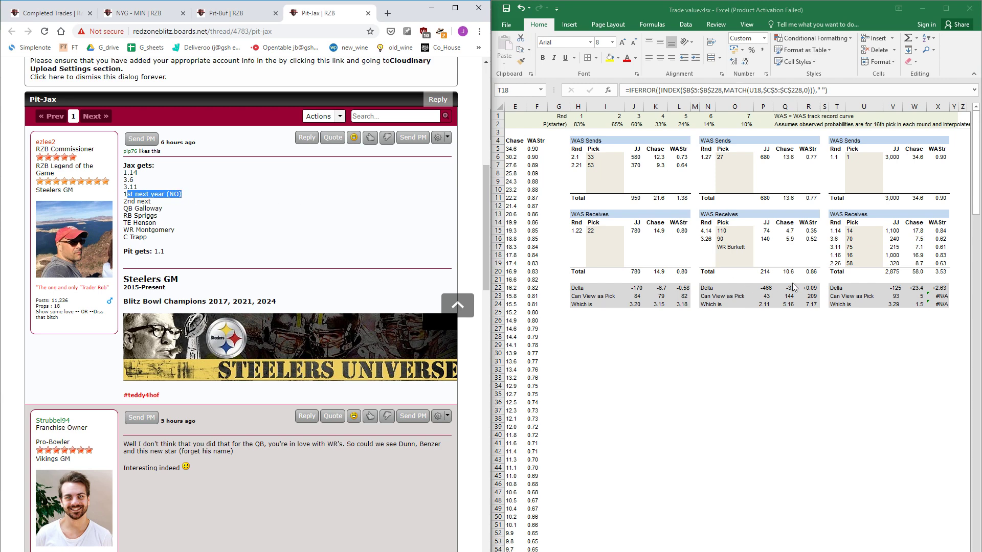
left_click(841, 263)
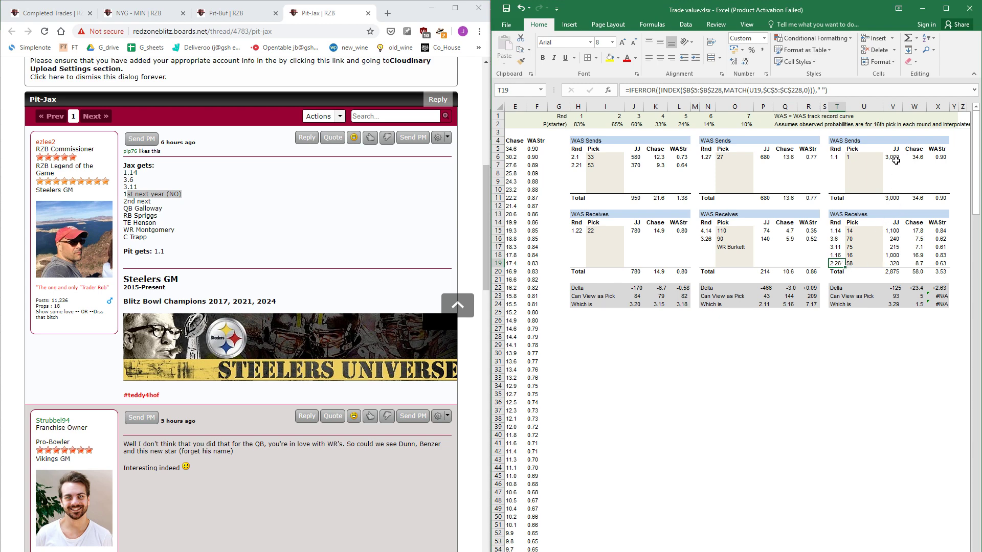
Step: Examine the JJ and Chase values of the third trade block, including their totals and equivalent picks
left_click_drag(895, 148, 892, 272)
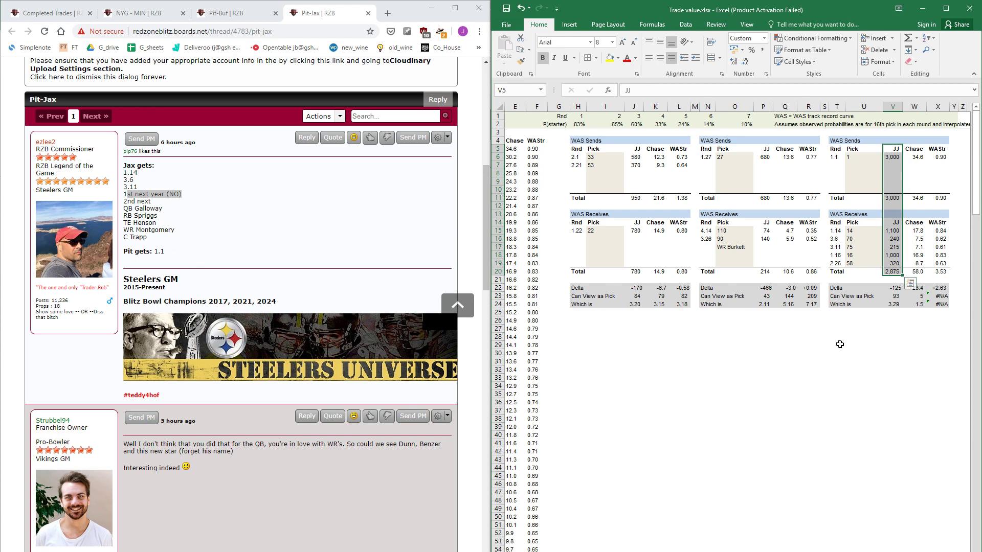
left_click(893, 305)
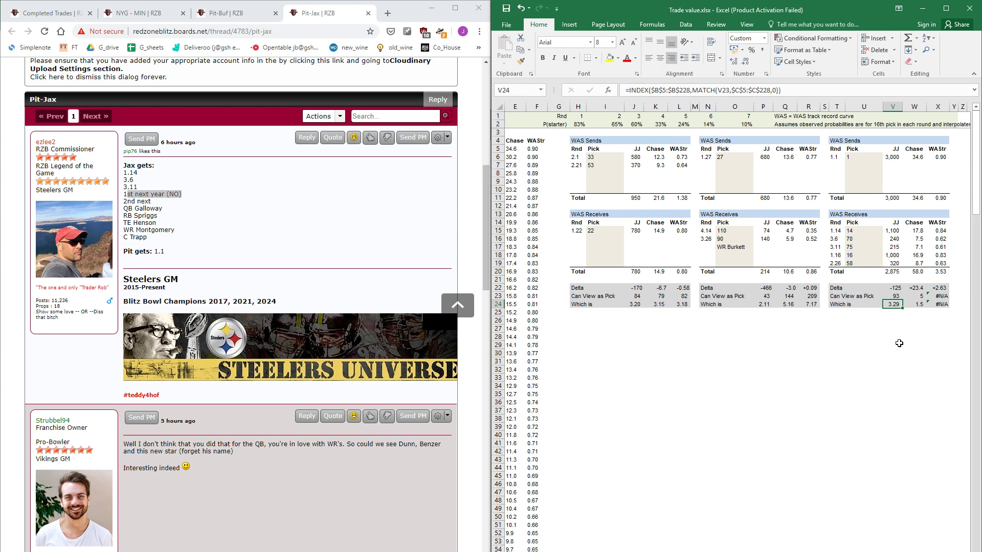
left_click_drag(914, 149, 915, 313)
left_click(916, 273)
left_click(915, 327)
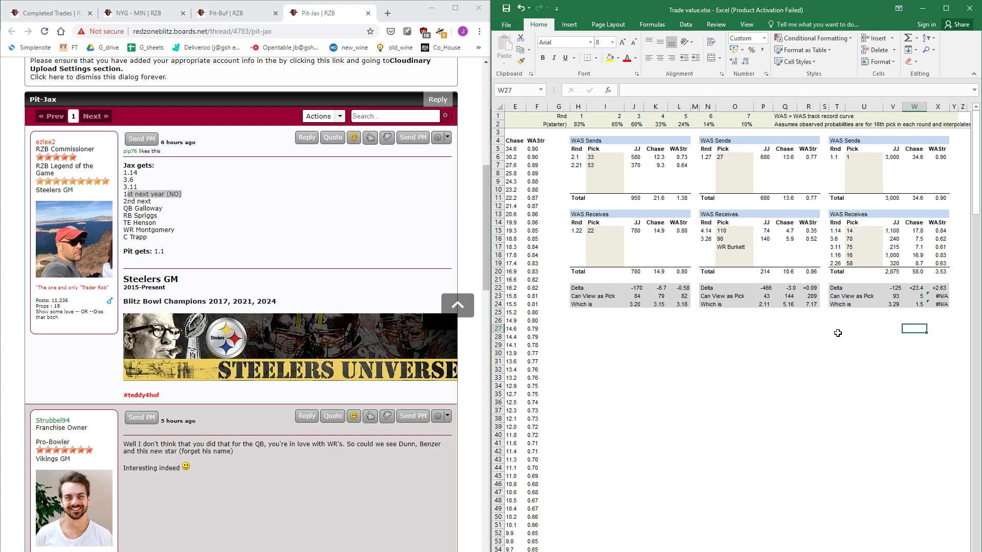
Step: Put away the browser and the Trade value workbook to work in the 2035 RZB Draft MAXCUR Proj workbook
left_click(695, 426)
left_click(354, 247)
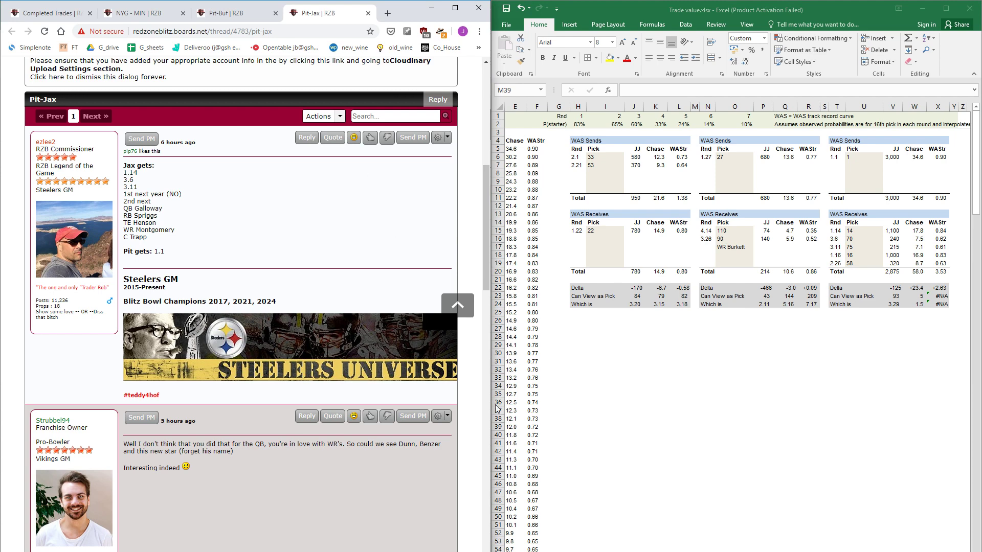
left_click(432, 8)
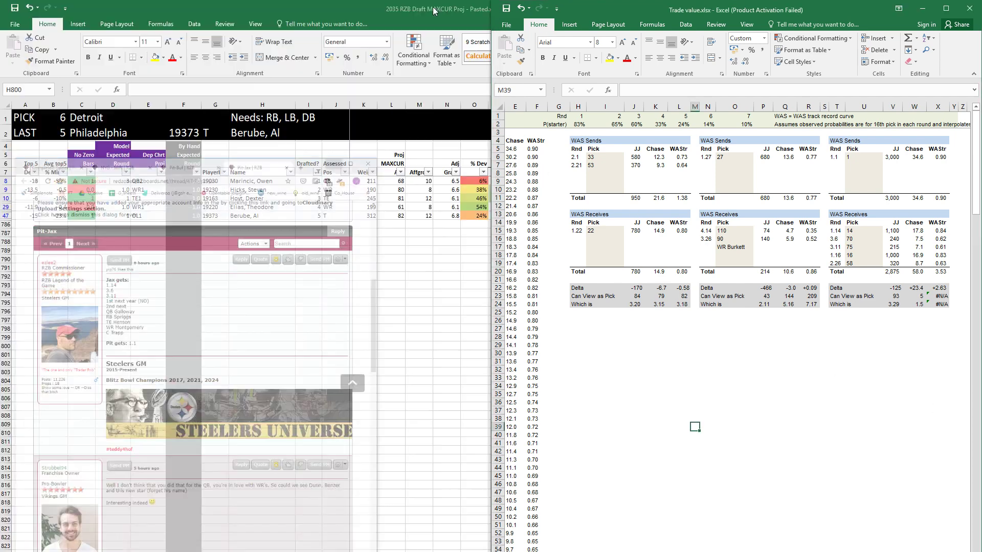
left_click(927, 8)
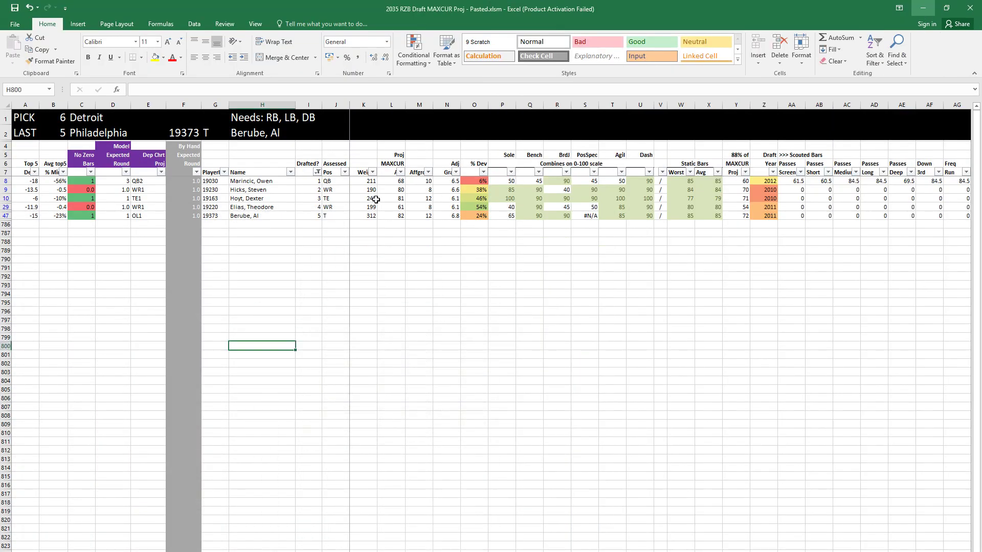
Step: Clear the Drafted? numbers of all five listed players, from row 8 through row 47
key("Up")
key("Up")
key("Up")
key("Up")
key("Up")
key("Up")
key("Up")
key("Up")
key("Up")
key("Up")
key("Up")
key("Up")
key("Up")
key("Up")
key("Up")
key("Up")
key("Up")
key("Up")
key("Up")
key("Right")
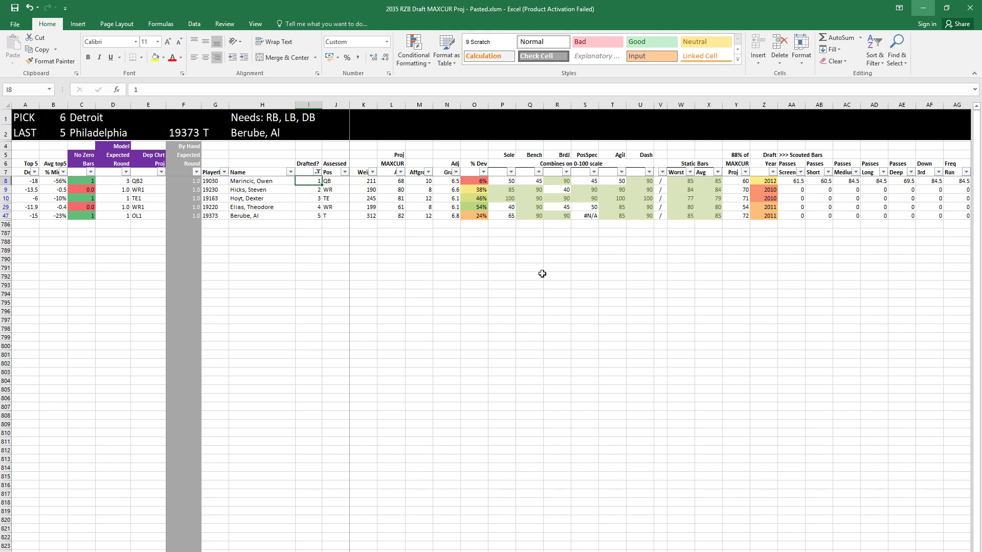
key("shift+Down")
key("shift+Down")
key("shift+Down")
key("shift+Down")
key("ctrl+v")
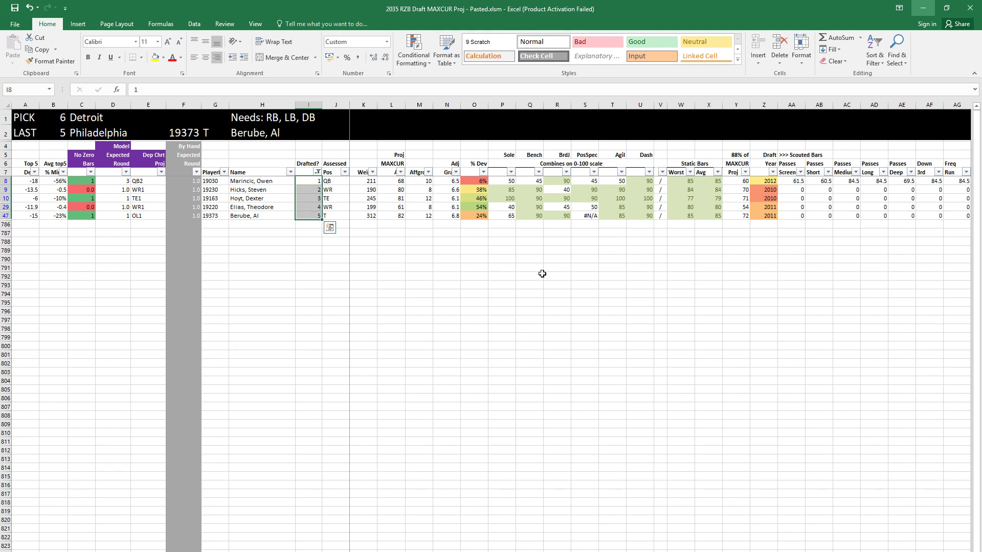
key("Delete")
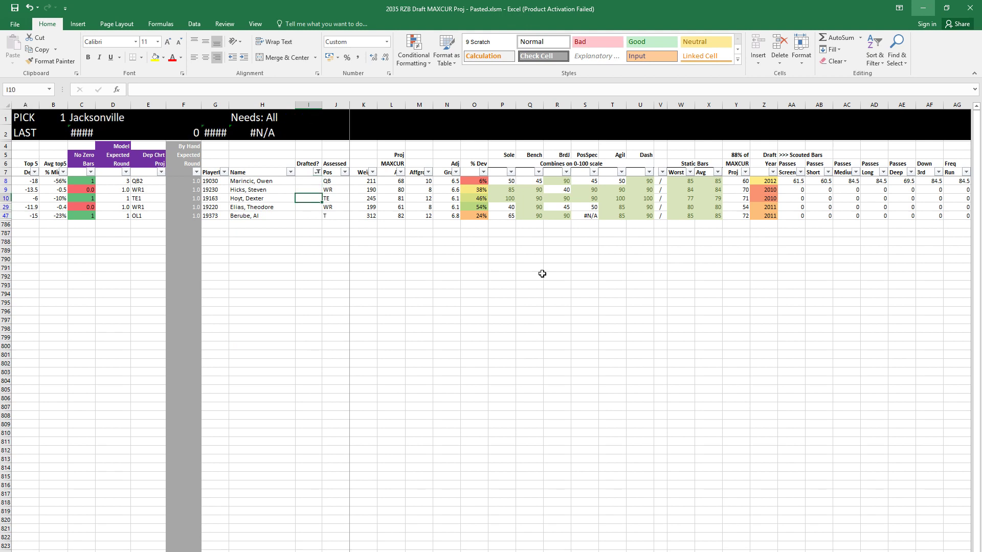
Step: Go to the draft-order sheet and look through the Team and Needs entries of the first-round picks
key("ctrl+Page_Down")
key("ctrl+Page_Down")
key("ctrl+Page_Down")
key("ctrl+Page_Up")
key("ctrl+Page_Up")
key("ctrl+Page_Up")
key("ctrl+Page_Up")
left_click(235, 258)
left_click(210, 219)
left_click(197, 199)
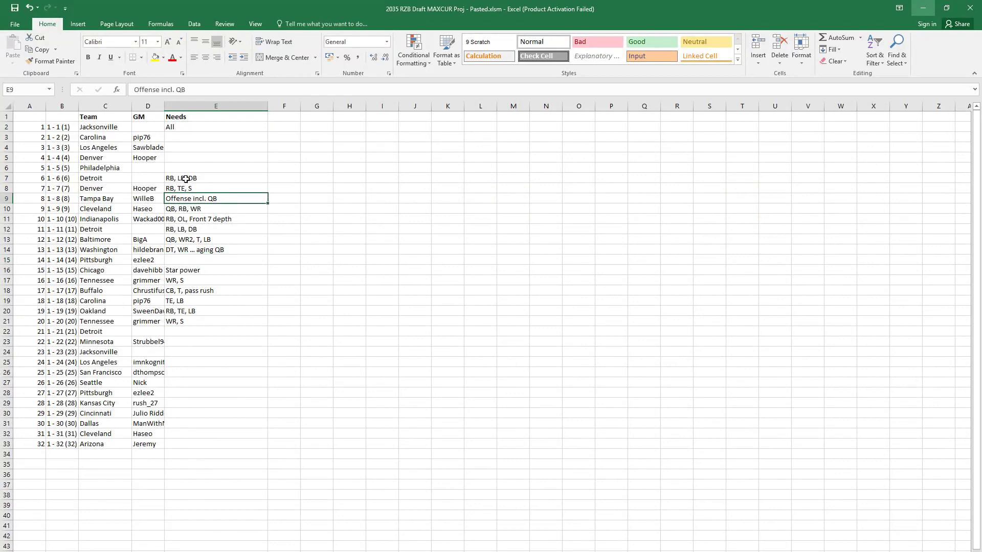
left_click(111, 158)
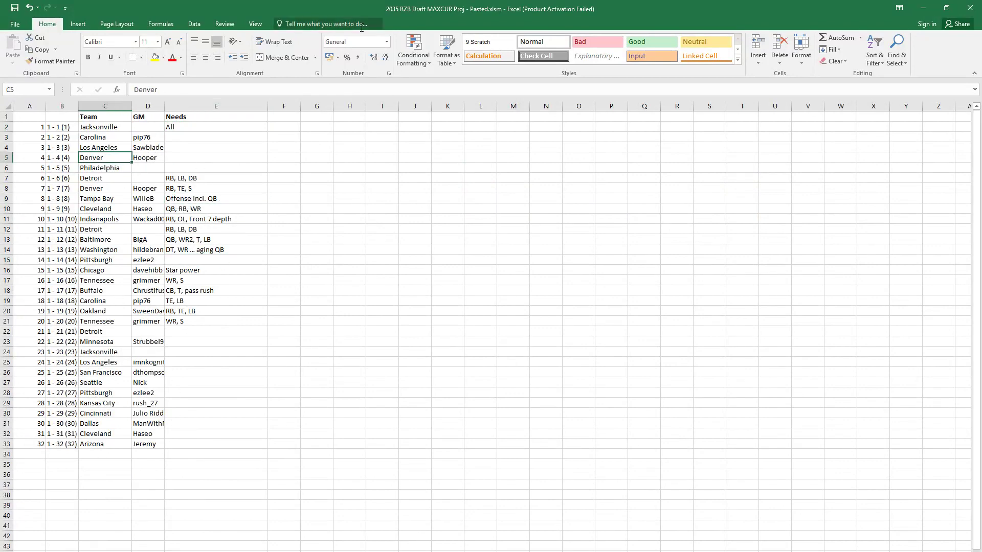
Step: Arrange the draft-order workbook and the browser's Pit-Jax thread side by side
double_click(357, 10)
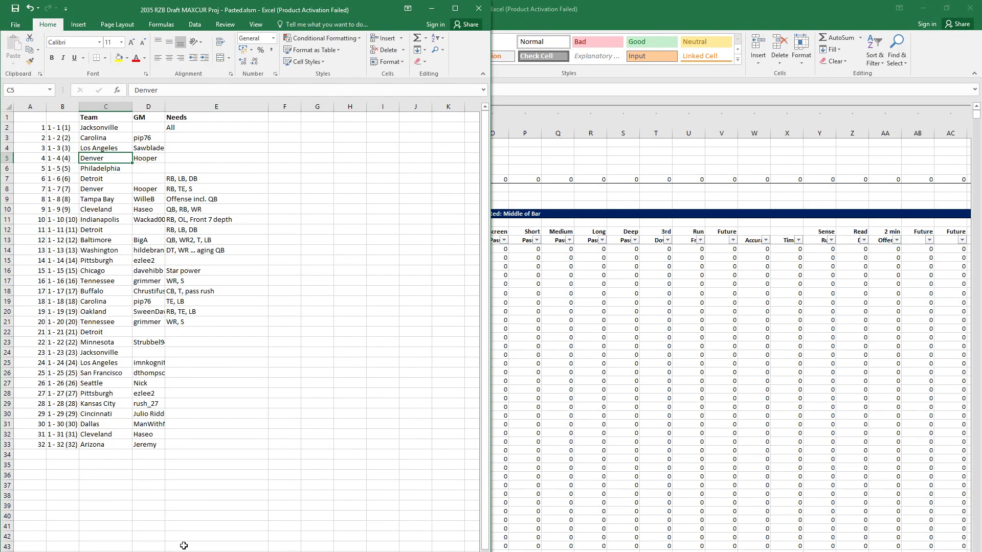
key("alt+Tab")
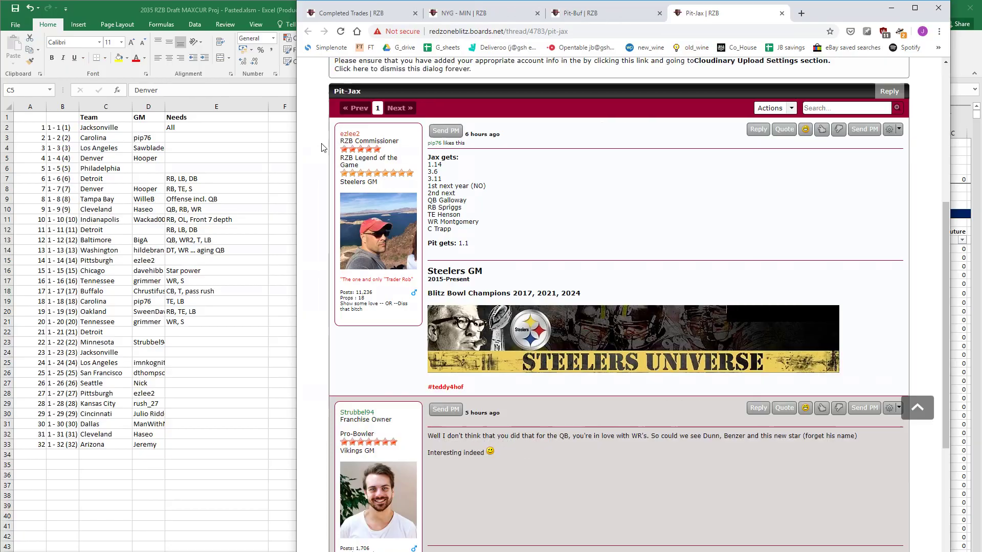
key("super+Right")
key("super+Right")
Step: Copy Jacksonville's pick 1 entry, including its GM and Needs cells, to spare cells starting at F15
left_click(62, 209)
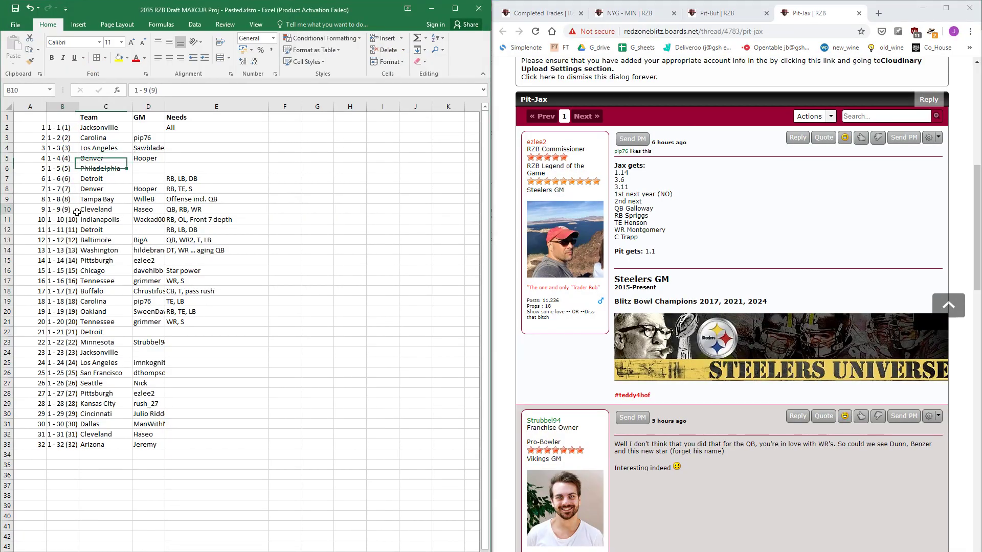
left_click_drag(89, 127, 207, 129)
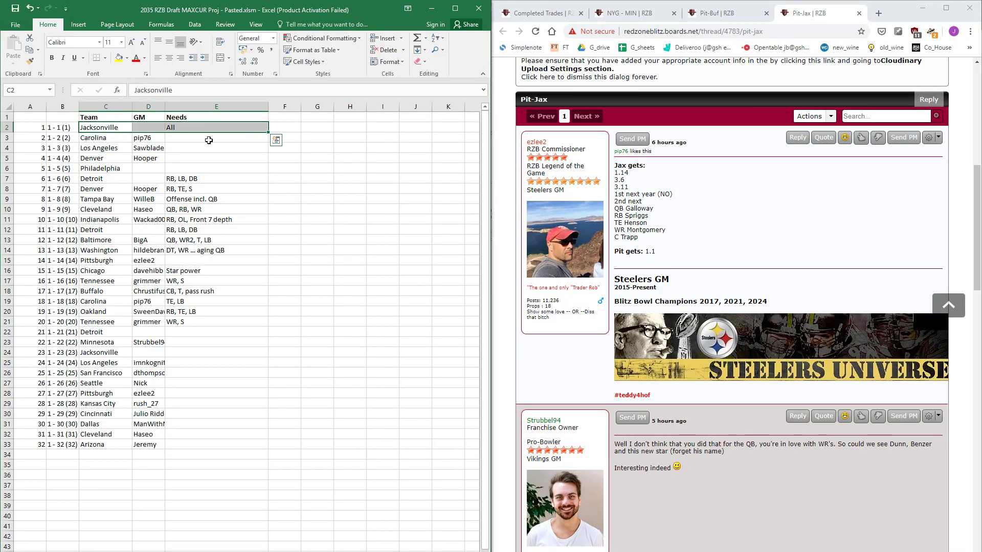
key("ctrl+c")
left_click(272, 258)
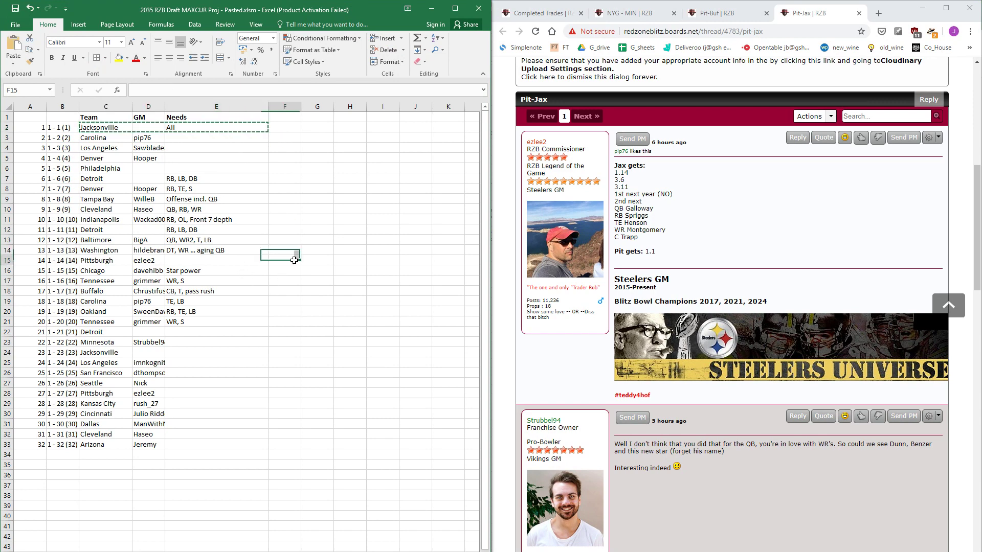
key("ctrl+v")
Step: Copy Pittsburgh's pick 14 Team, GM and Needs cells over the pick 1 entry in row 2
key("Left")
key("Left")
key("Left")
key("shift+Right")
key("shift+Right")
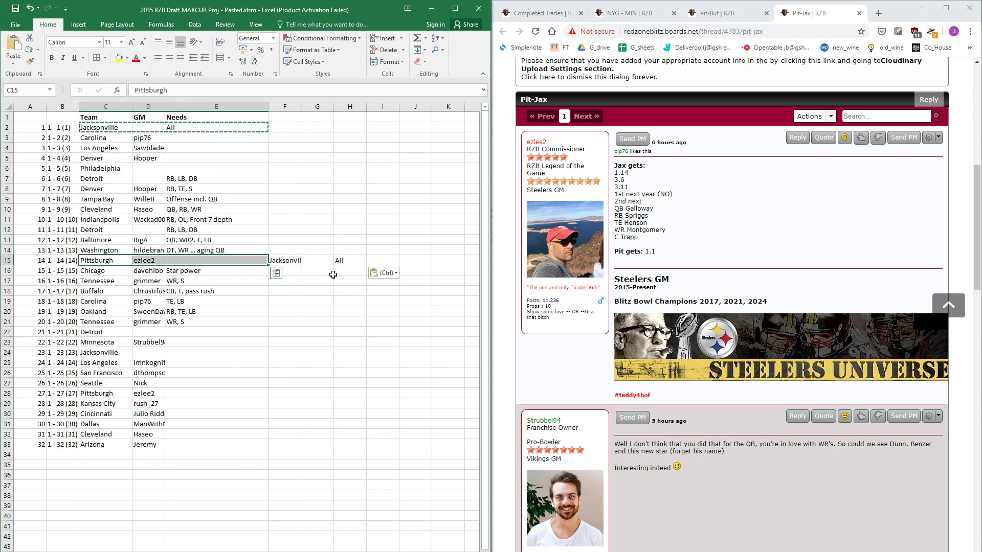
key("ctrl+c")
key("Up")
key("Return")
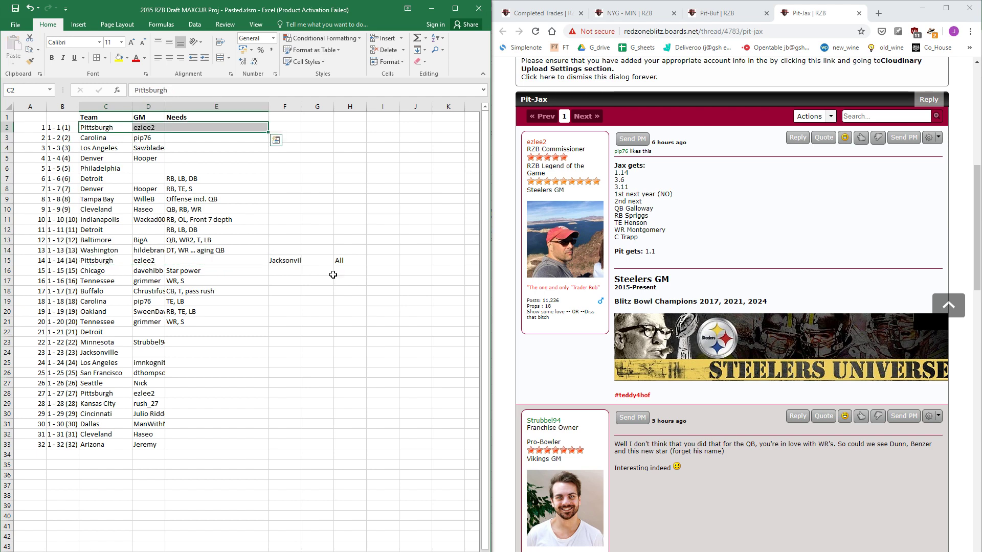
Step: Copy the parked Jacksonville entry from F15:H15 into the Team, GM and Needs cells of pick 14
key("Down")
key("Down")
key("Down")
key("Right")
key("Down")
key("Down")
key("Down")
key("Down")
key("Down")
key("Down")
key("Down")
key("Down")
key("Down")
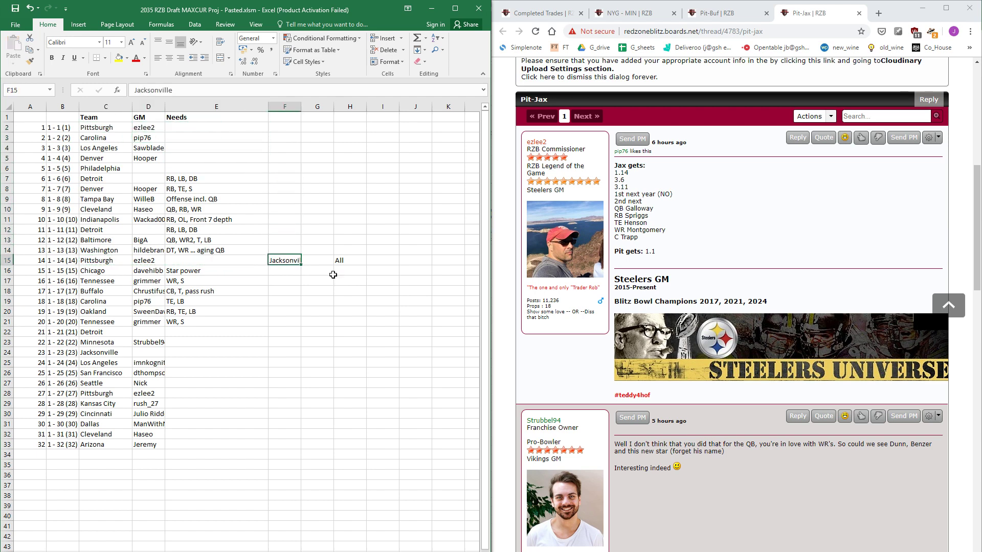
key("shift+Right")
key("shift+Right")
key("ctrl+c")
key("Left")
key("Left")
key("Left")
key("Return")
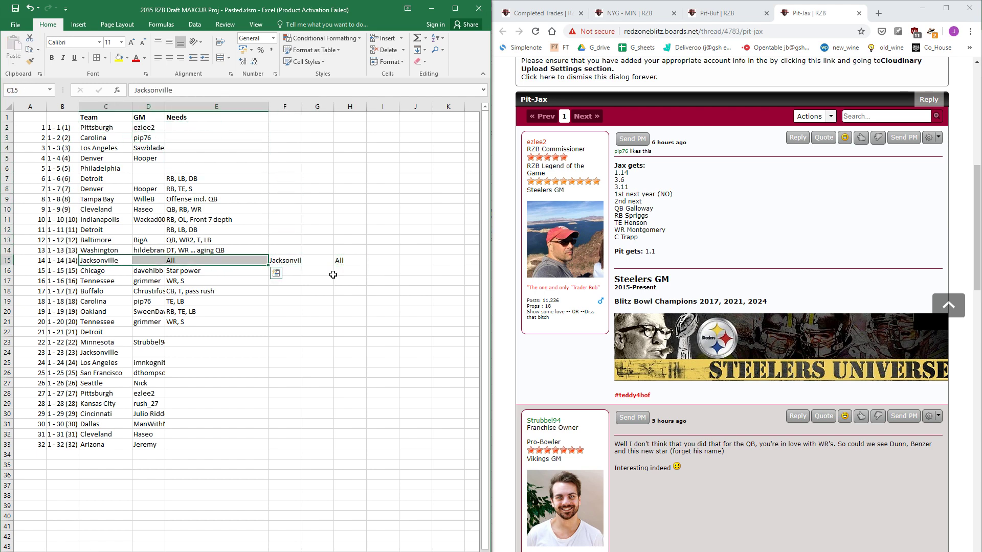
Step: Open the Pit-Buf trade thread and locate the traded pick 1.27 in the draft-order sheet
key("Right")
key("Right")
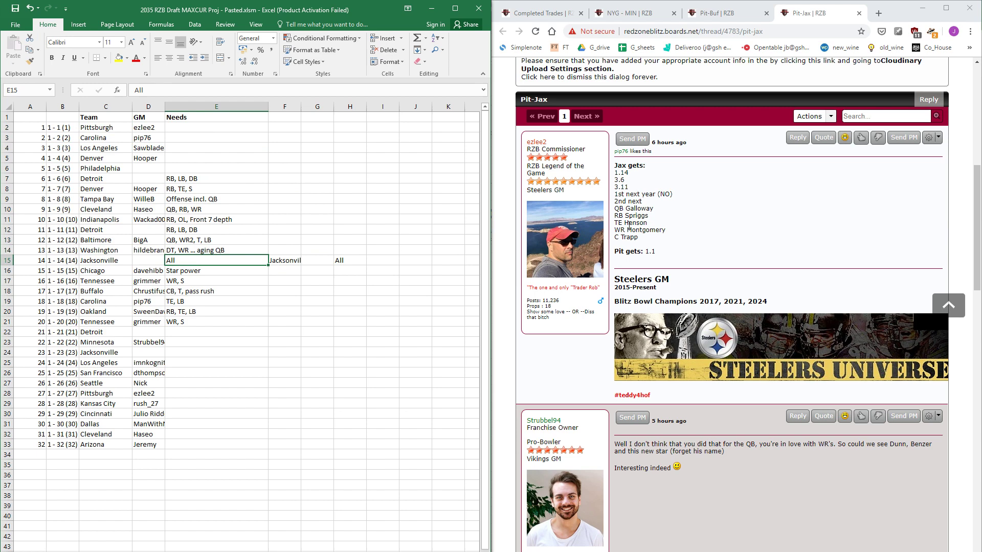
left_click(690, 229)
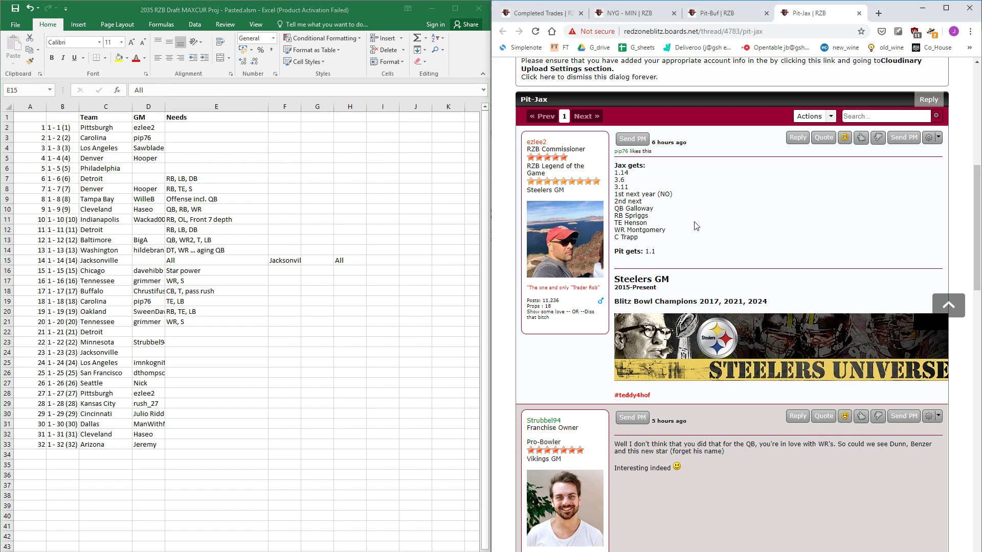
left_click(725, 19)
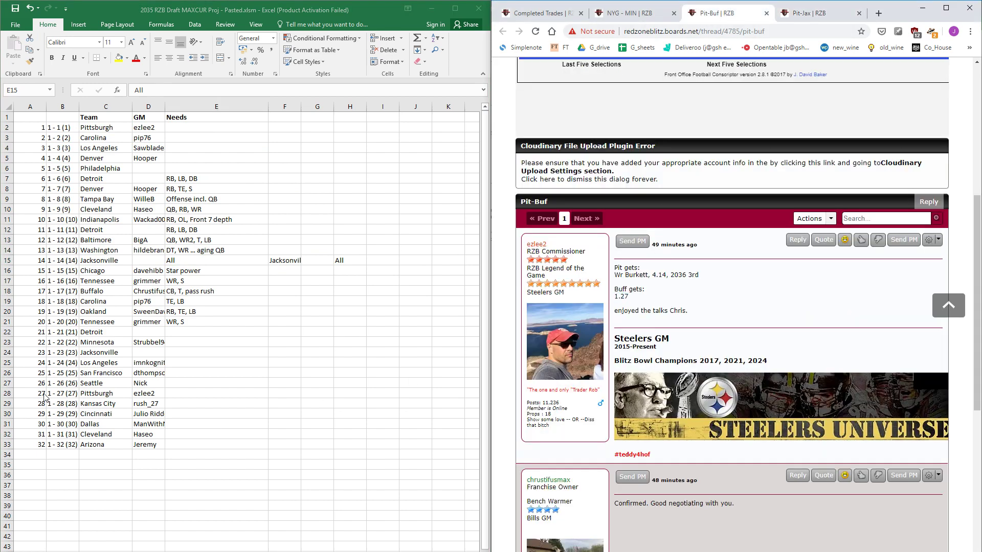
left_click(105, 393)
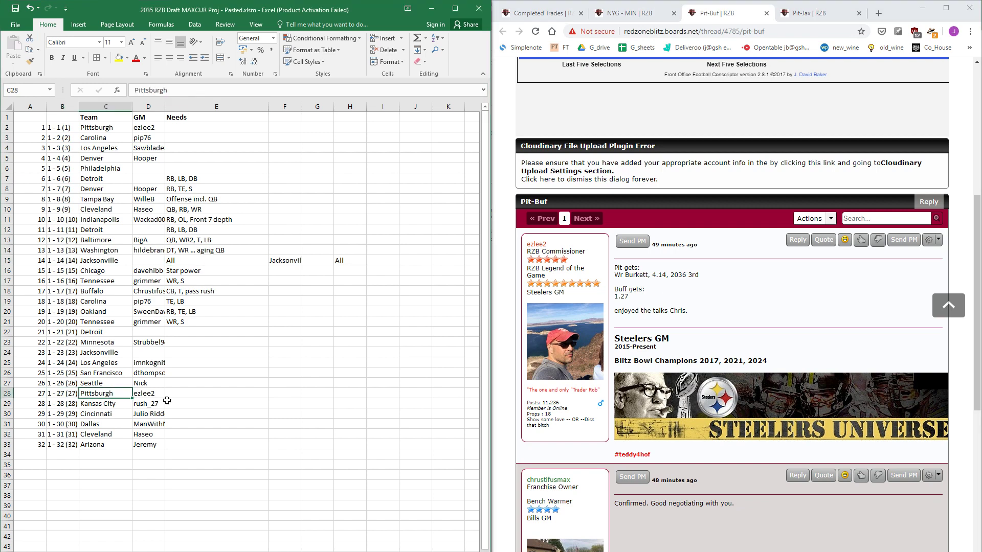
Step: Copy Buffalo's Team, GM and Needs cells from pick 17 over Pittsburgh's entry at pick 27
key("Up")
key("Up")
key("Up")
key("Up")
key("Up")
key("Up")
key("Up")
key("Up")
key("Up")
key("Up")
key("Up")
key("Up")
key("Up")
key("Left")
key("Down")
key("Down")
key("Down")
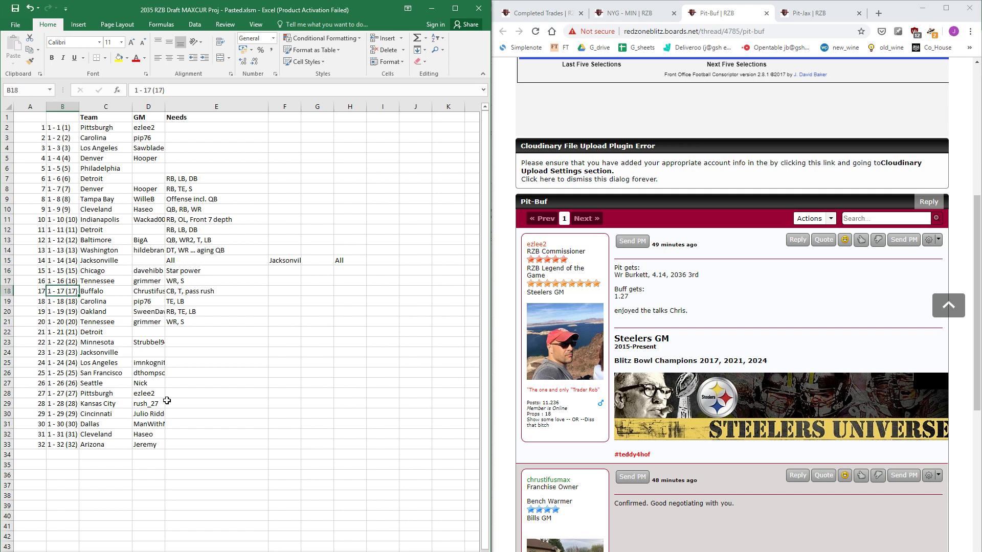
key("Right")
key("shift+Right")
key("shift+Right")
key("ctrl+c")
key("Down")
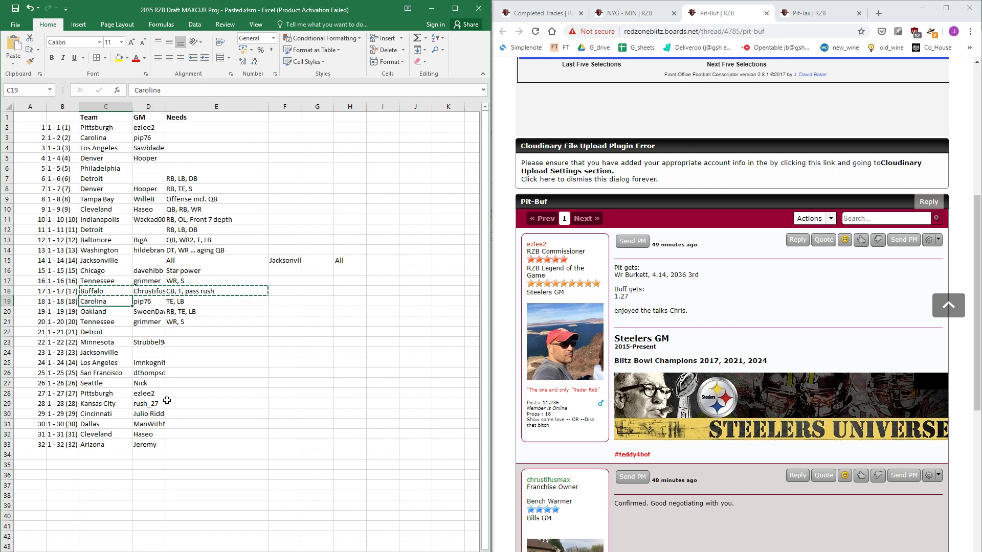
key("Down")
key("Down")
key("Down")
key("Down")
key("Down")
key("Down")
key("Down")
key("Down")
key("Down")
key("Return")
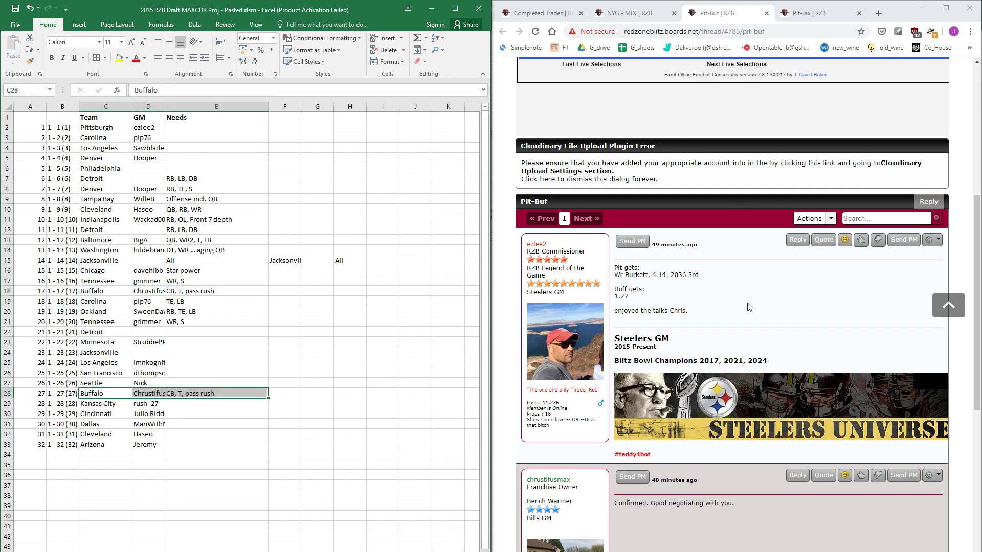
Step: Close the Pit-Buf and Pit-Jax trade threads, leaving the NYG - MIN thread in front
left_click(748, 307)
left_click(766, 13)
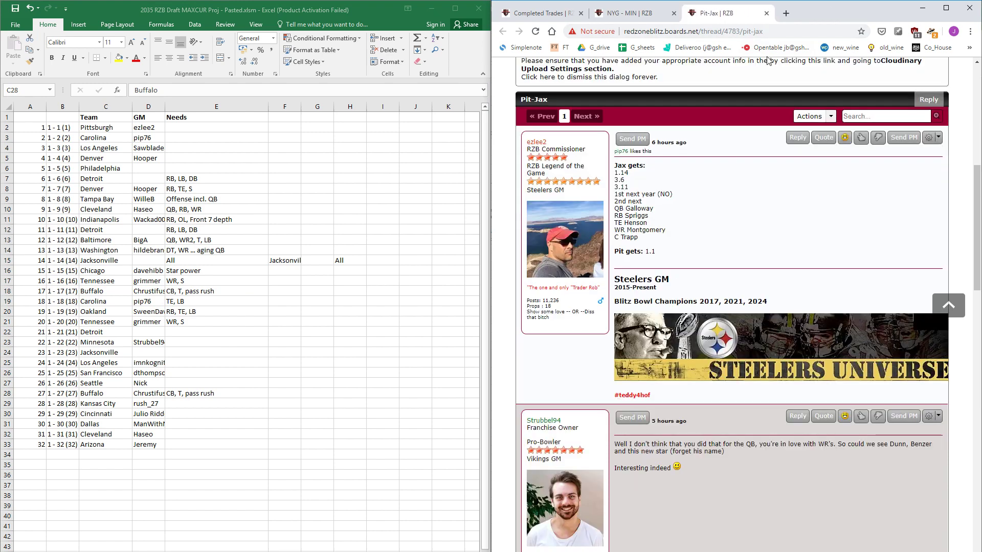
key("ctrl+w")
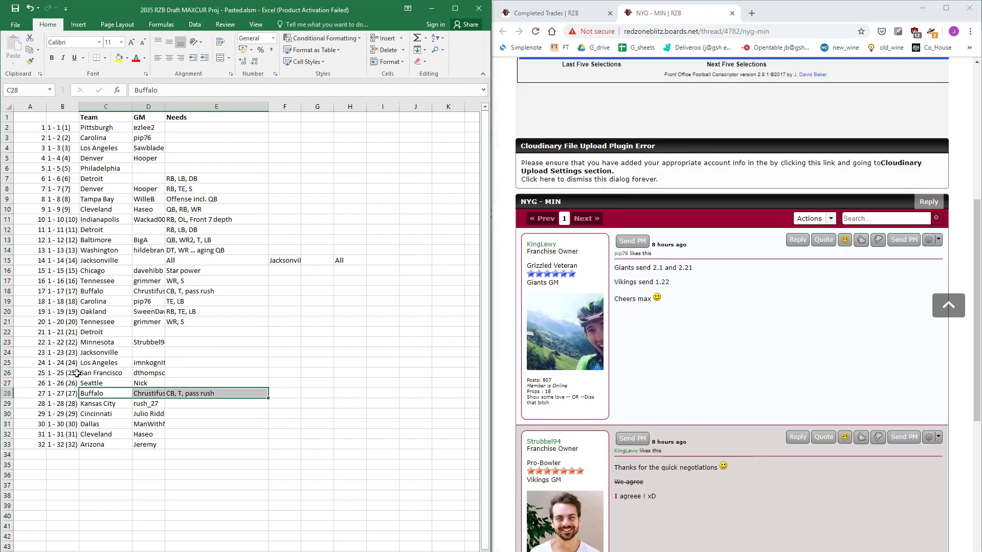
Step: Replace Minnesota with NY Giants as the pick 22 team and clear that row's GM cell
left_click_drag(96, 342, 148, 342)
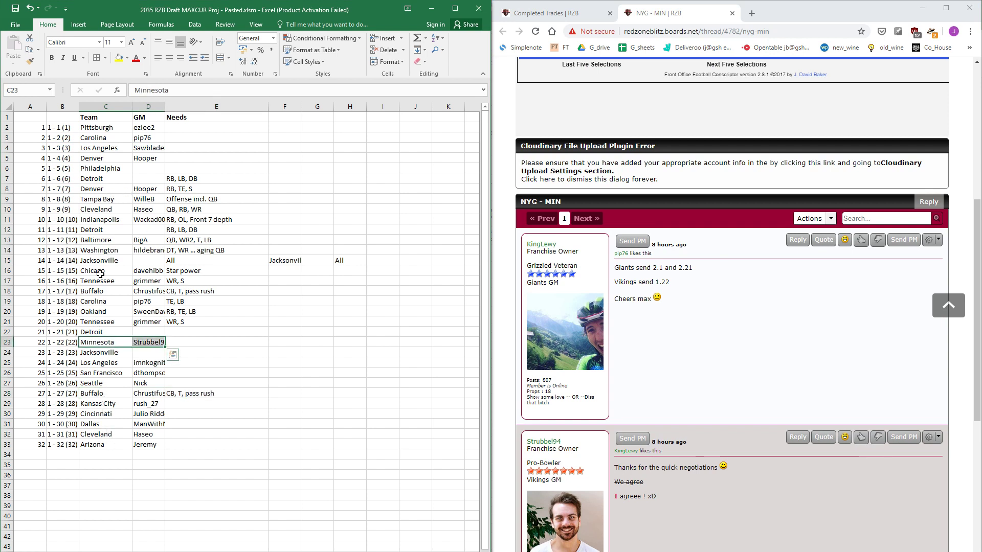
left_click(116, 345)
type("NY Giants")
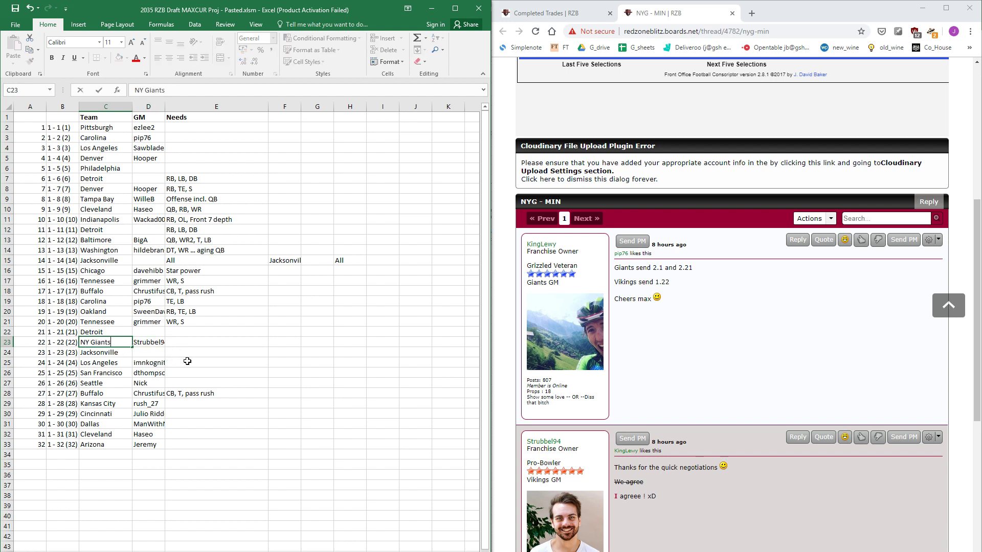
key("Return")
key("Up")
key("Right")
key("Delete")
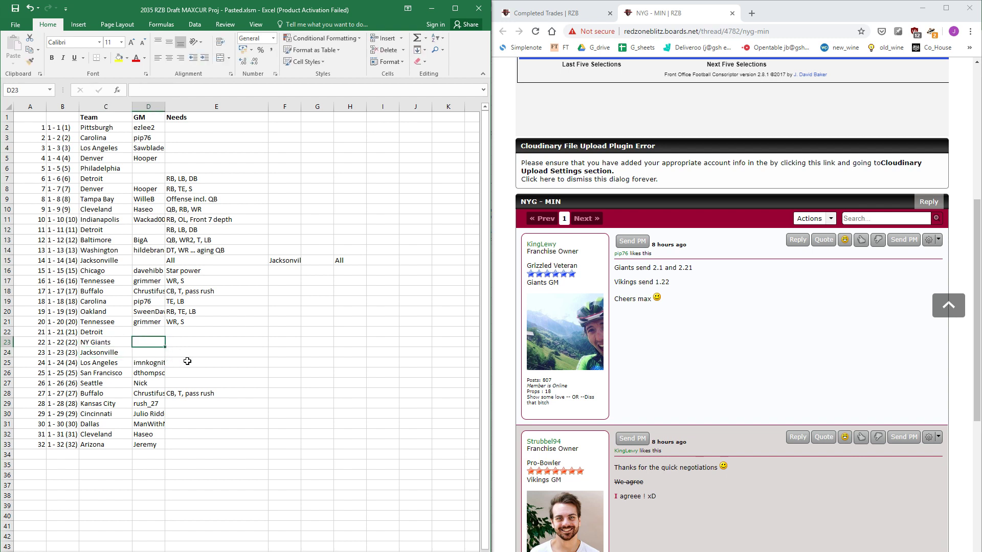
Step: Return to the player projection sheet at cell I8 in the Drafted? column, and switch to the NYG - MIN thread
key("Left")
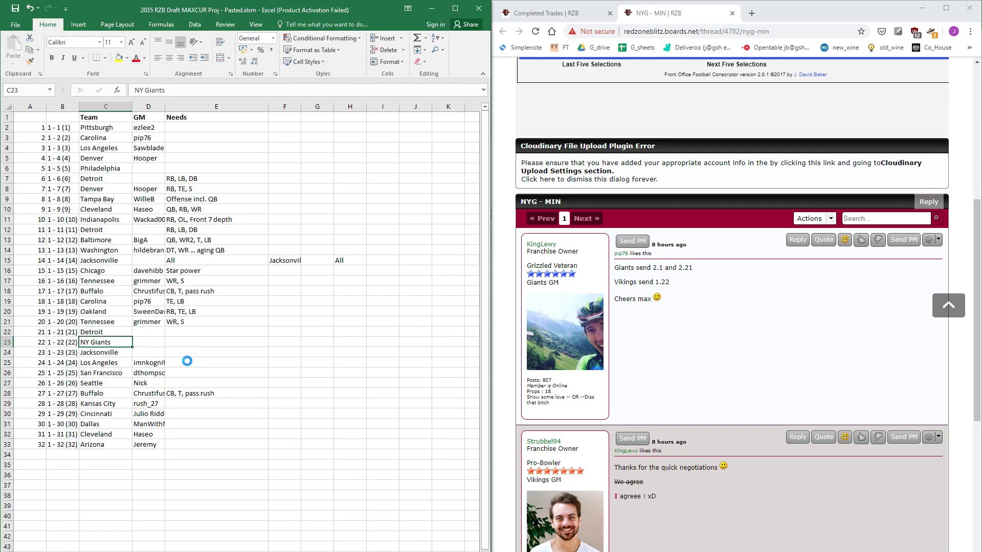
key("Up")
key("Up")
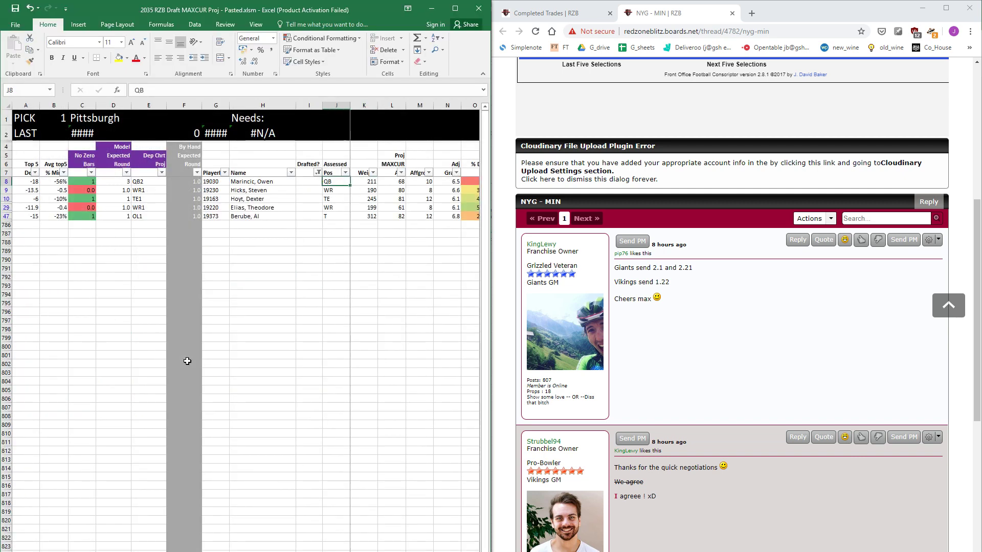
left_click(774, 340)
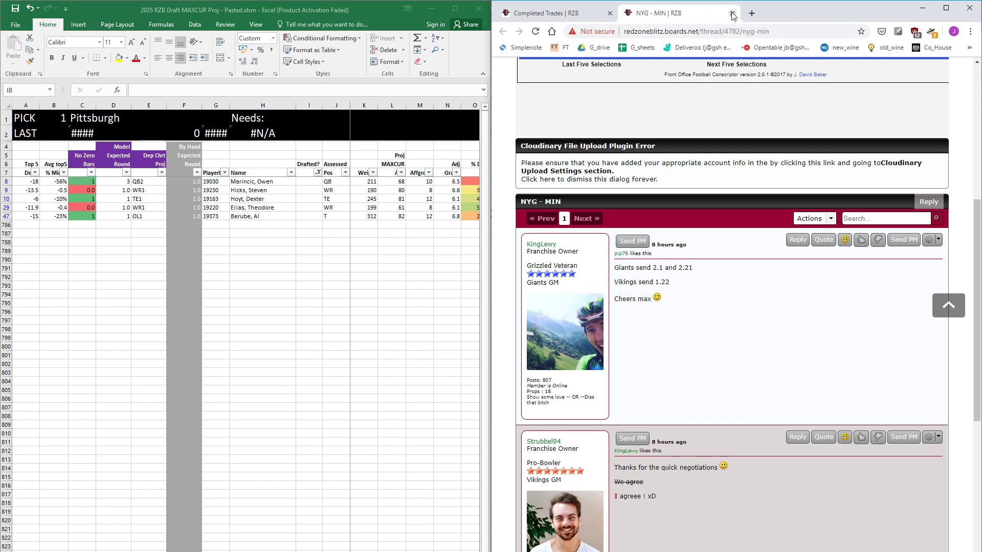
Step: Close the NYG - MIN trade thread and return to the player projection workbook
left_click(733, 13)
key("alt+Tab")
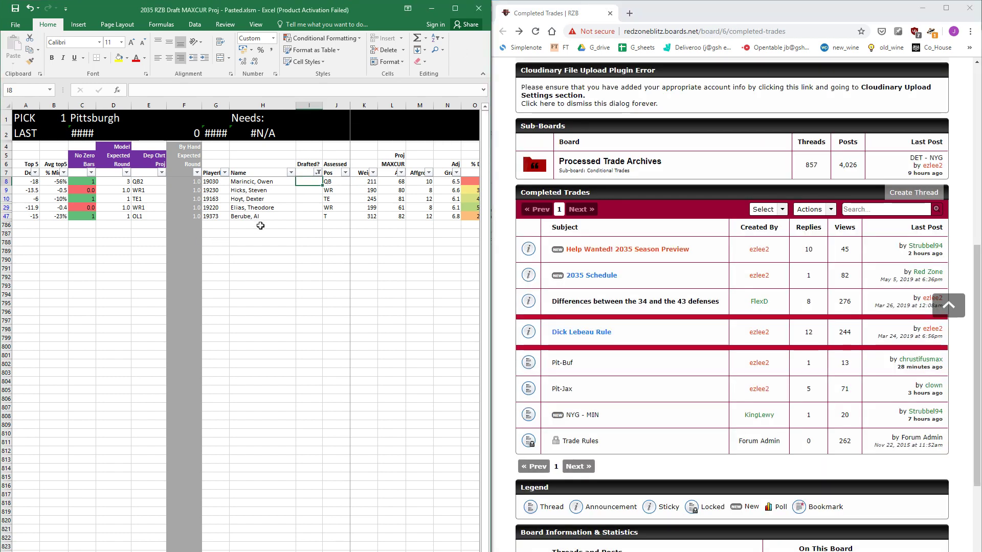
Step: Examine the names and assessed positions of the quarterback, receiver and tight end in rows 8 to 10 of the projection sheet
left_click(324, 199)
key("shift+Left")
key("shift+Left")
key("shift+Up")
key("shift+Up")
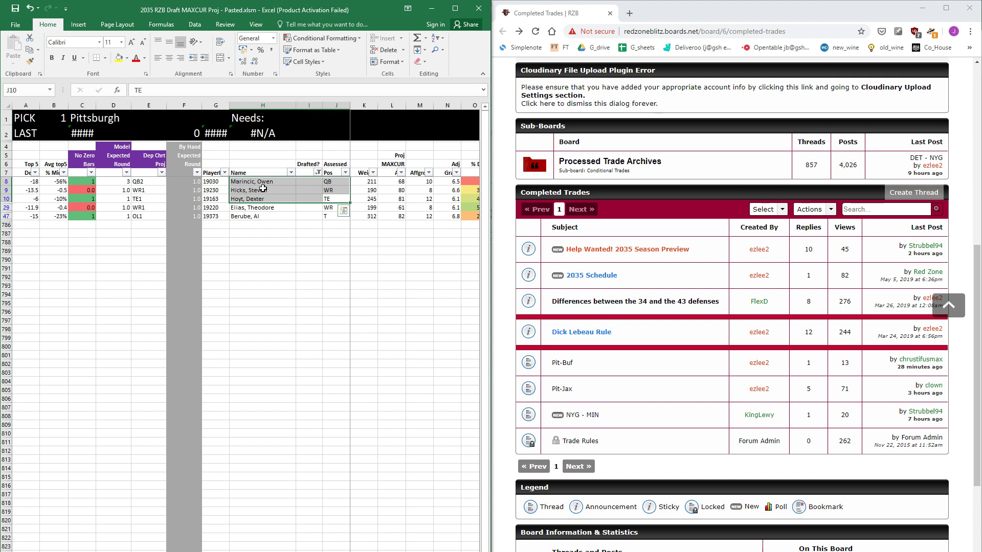
key("ctrl+z")
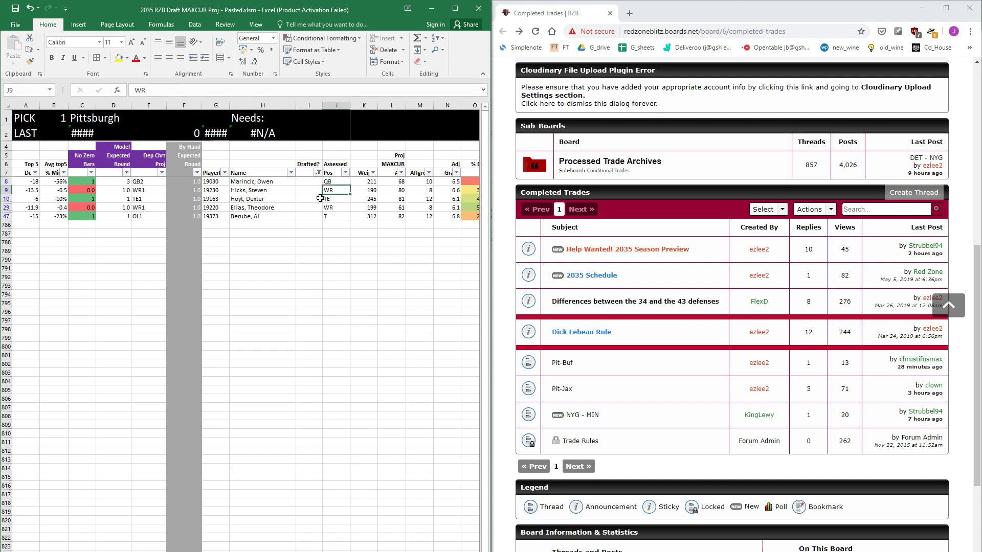
left_click_drag(250, 190, 338, 200)
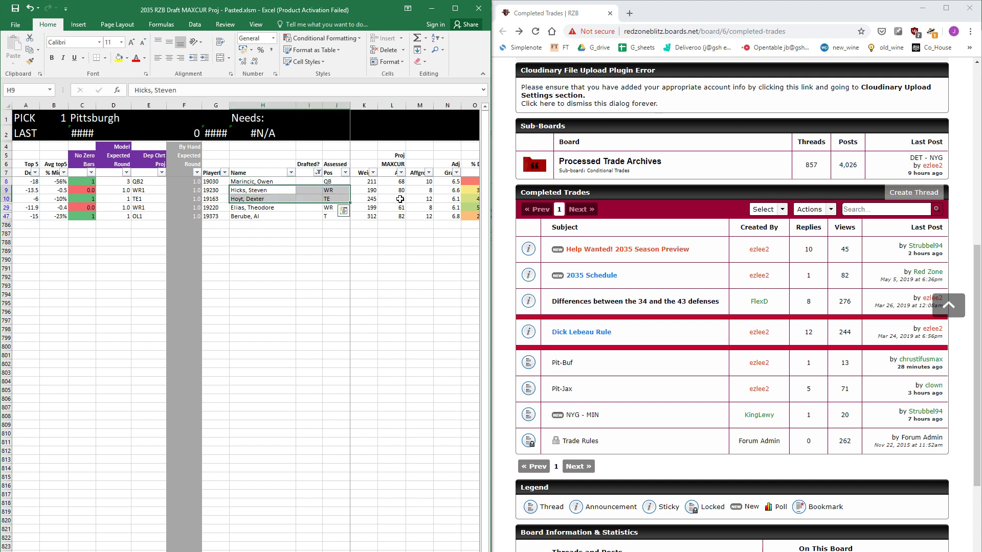
key("Up")
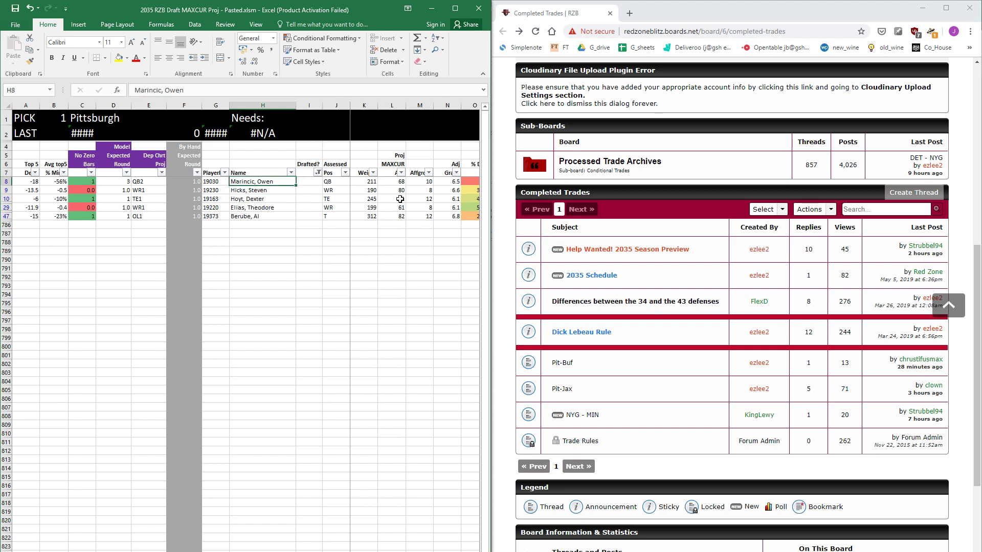
key("shift+Right")
key("shift+Right")
key("Down")
key("Down")
key("shift+Right")
key("shift+Right")
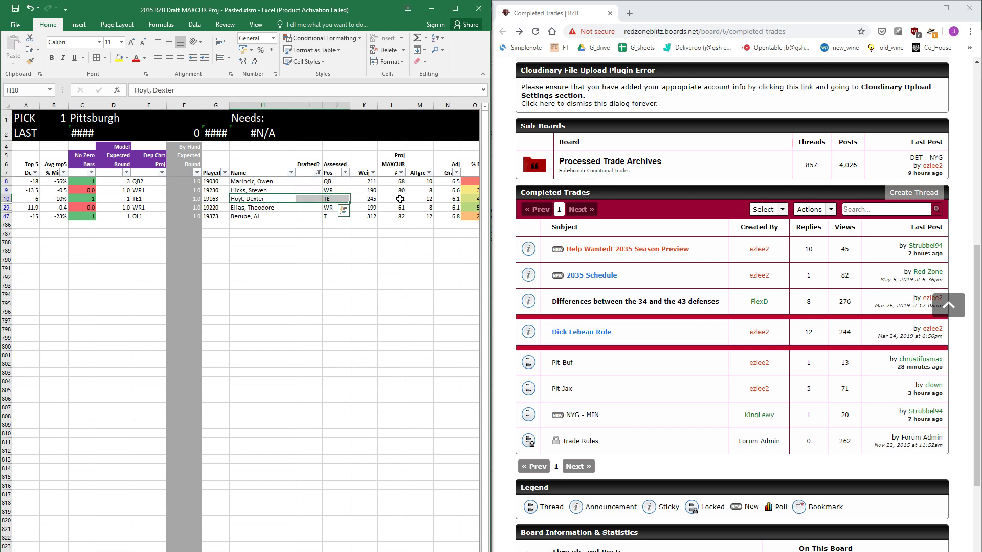
Step: Maximize the workbook and compare the receiver in row 9 with the tight end in row 10, through to the Draft Year column
key("super+Up")
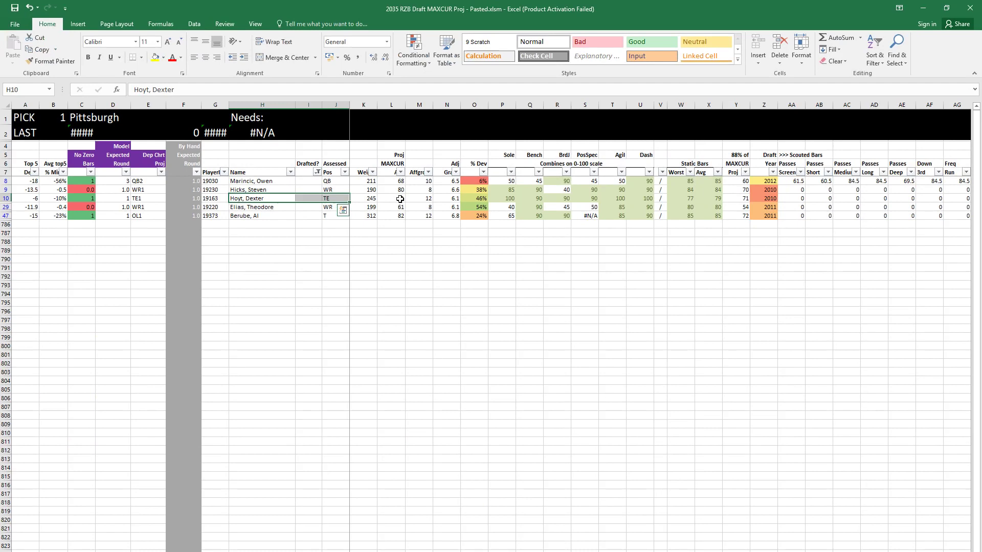
left_click(419, 260)
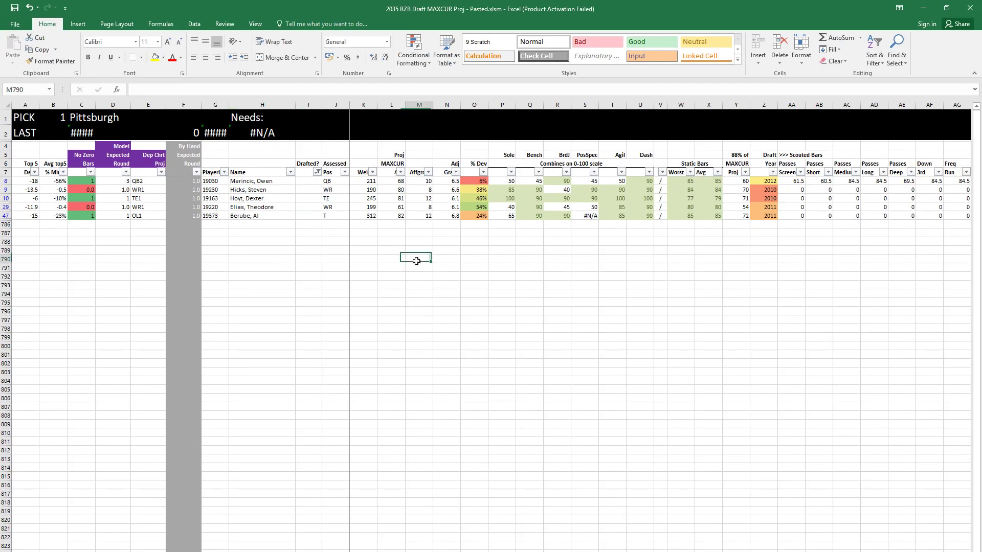
left_click(388, 200)
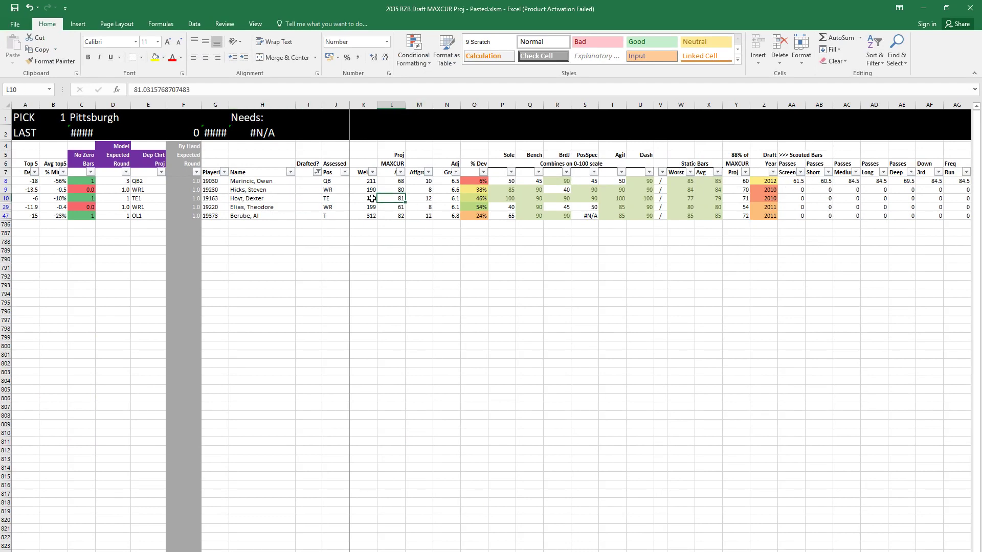
left_click_drag(246, 190, 335, 199)
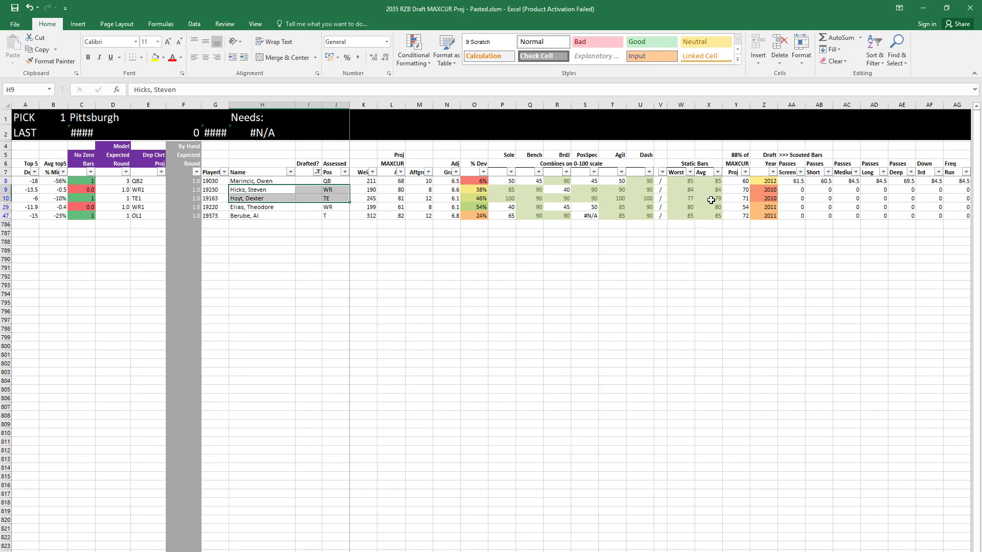
left_click_drag(764, 190, 765, 199)
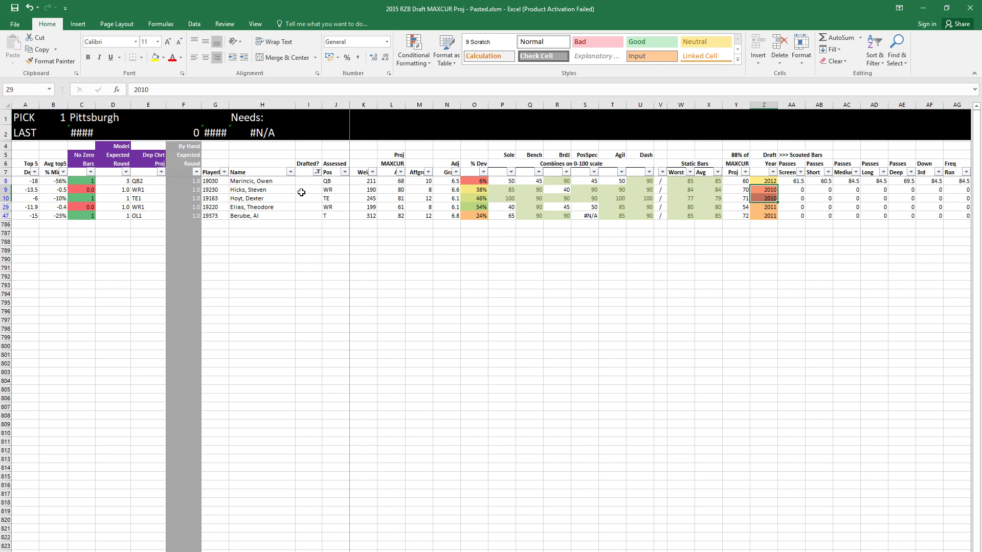
left_click_drag(253, 192, 763, 191)
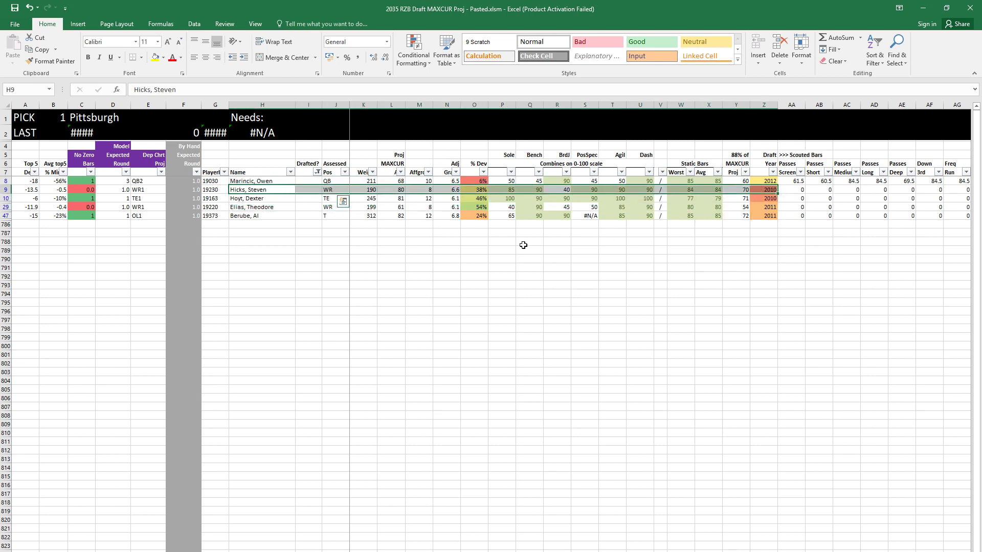
left_click(329, 198)
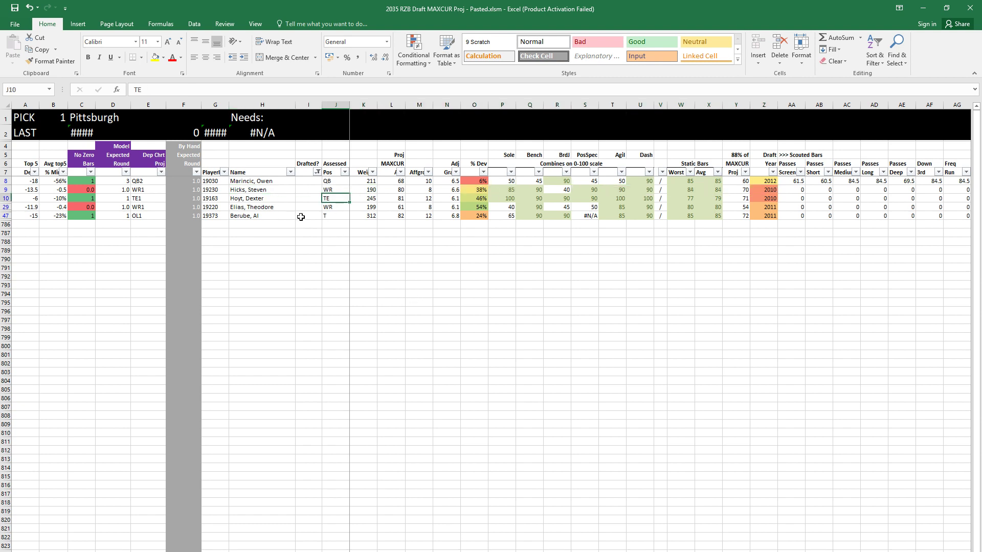
left_click(254, 199)
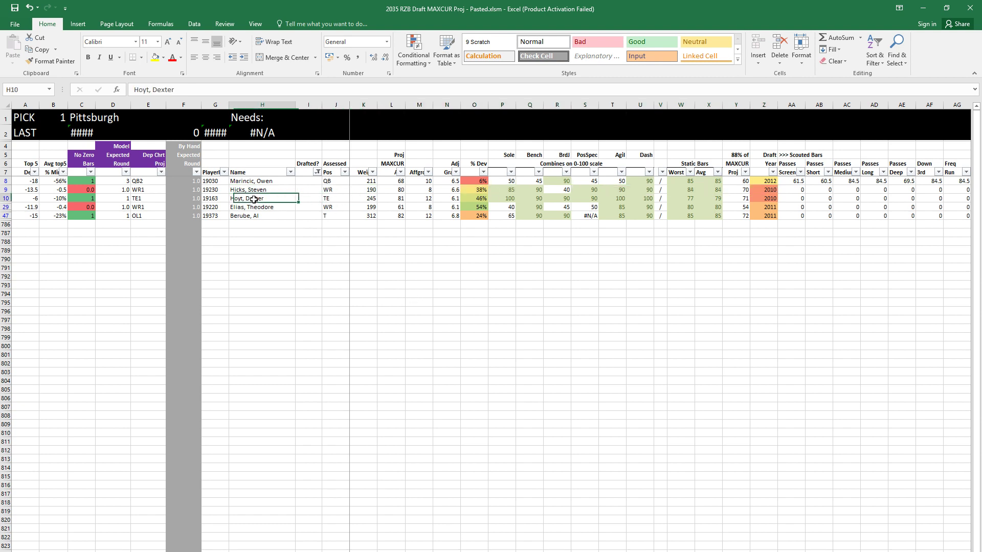
Step: Enter 1 in the Drafted? column for the tight end in row 10
left_click(308, 119)
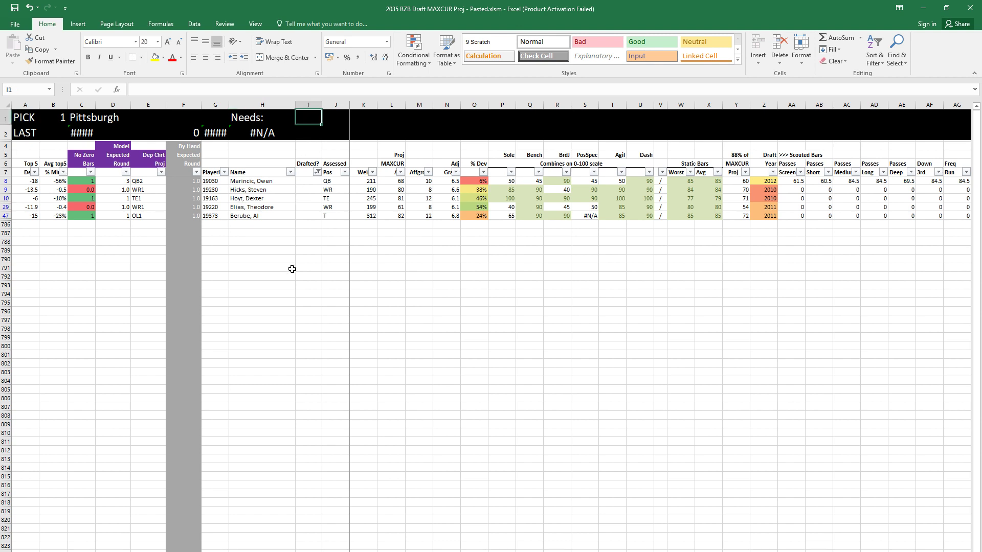
key("Left")
key("Left")
key("Left")
key("Left")
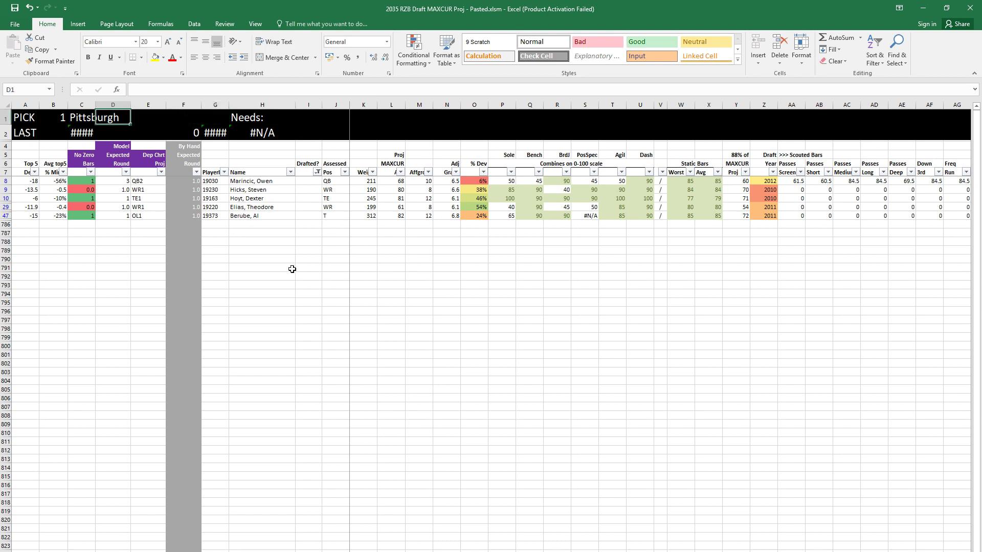
key("Down")
key("Down")
key("Down")
key("Down")
key("Down")
key("Right")
key("Right")
key("Right")
key("Down")
key("Down")
key("Down")
key("Down")
key("Right")
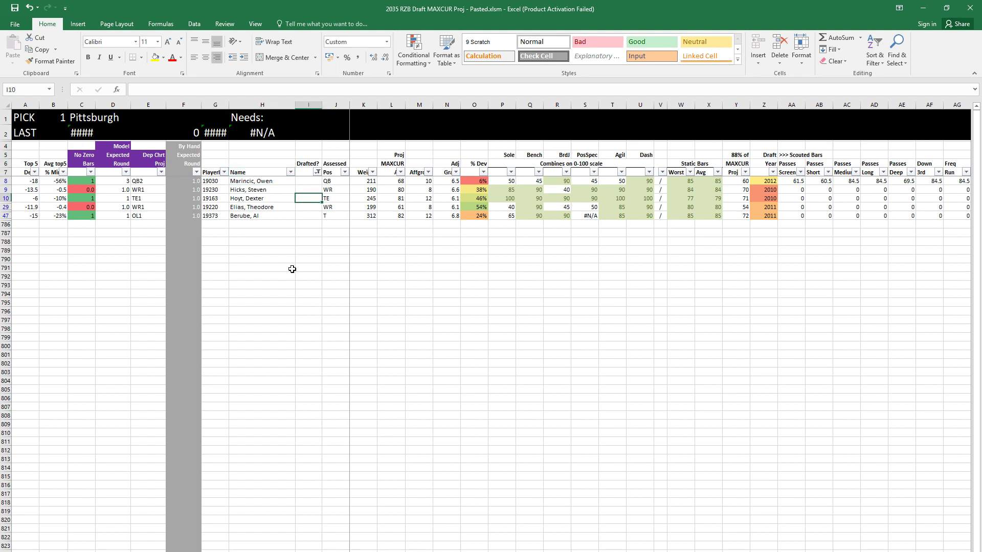
type("1")
key("Up")
key("Up")
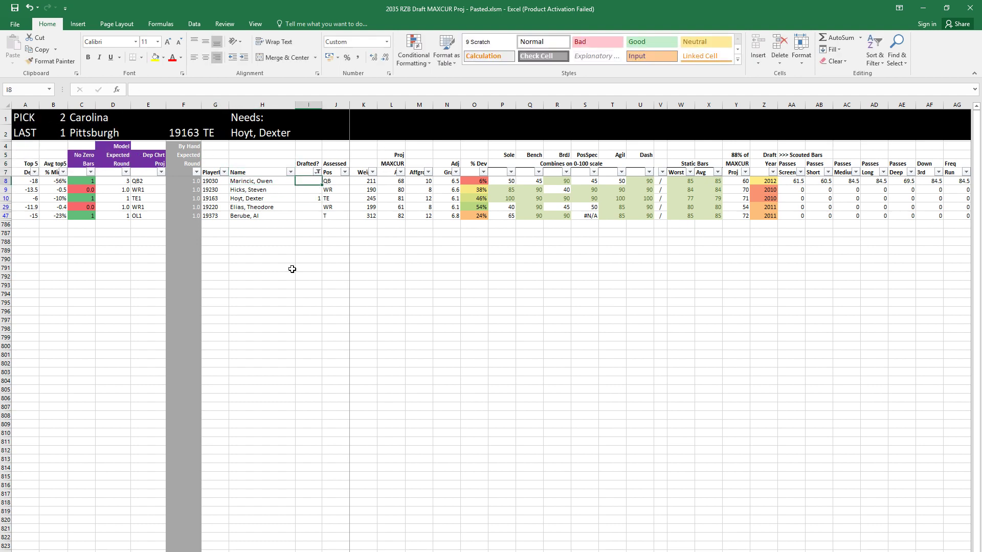
Step: On the draft order sheet, copy Carolina's needs, TE, LB, from pick 18 to its pick 2 row, and return to the projection sheet
key("ctrl+Page_Up")
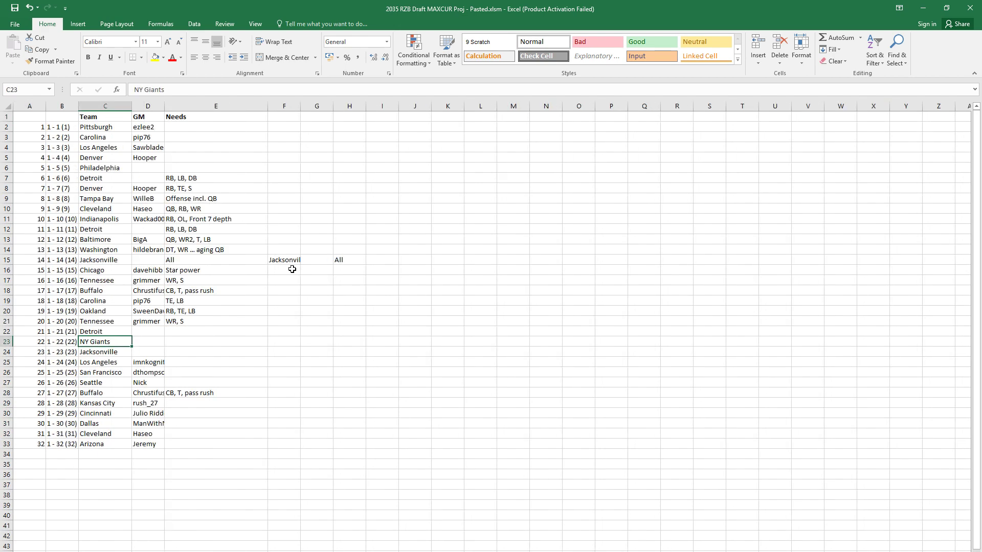
left_click(180, 302)
key("ctrl+c")
key("Up")
key("Up")
key("Up")
key("Up")
key("Up")
key("Up")
key("Up")
key("Up")
key("Up")
key("Up")
key("Up")
key("Up")
key("Up")
key("Up")
key("Up")
key("Up")
key("Up")
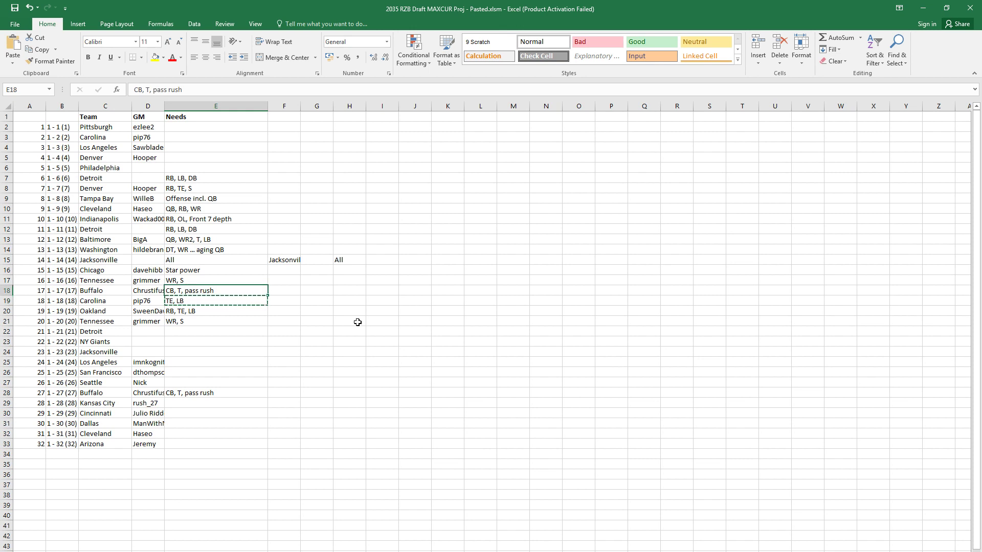
key("Down")
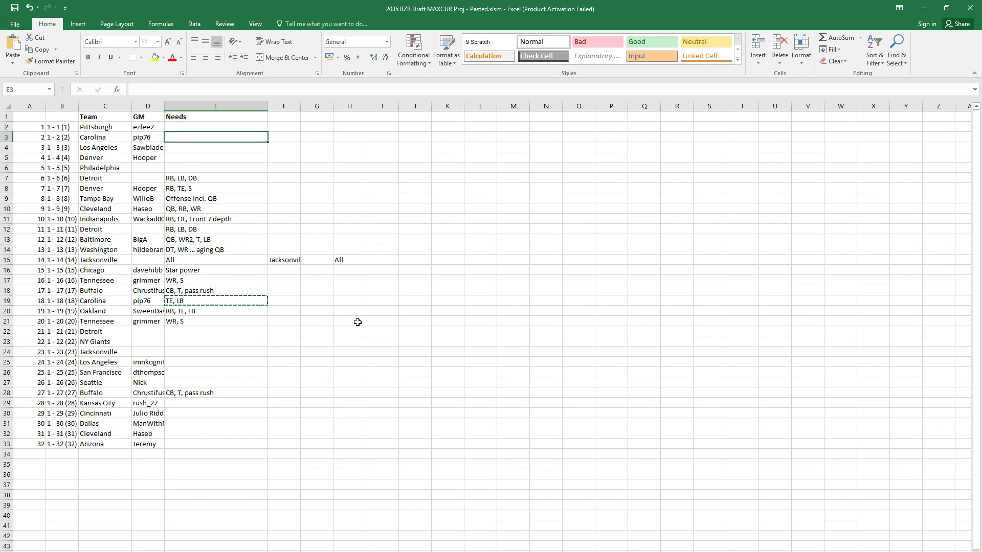
key("Return")
key("Down")
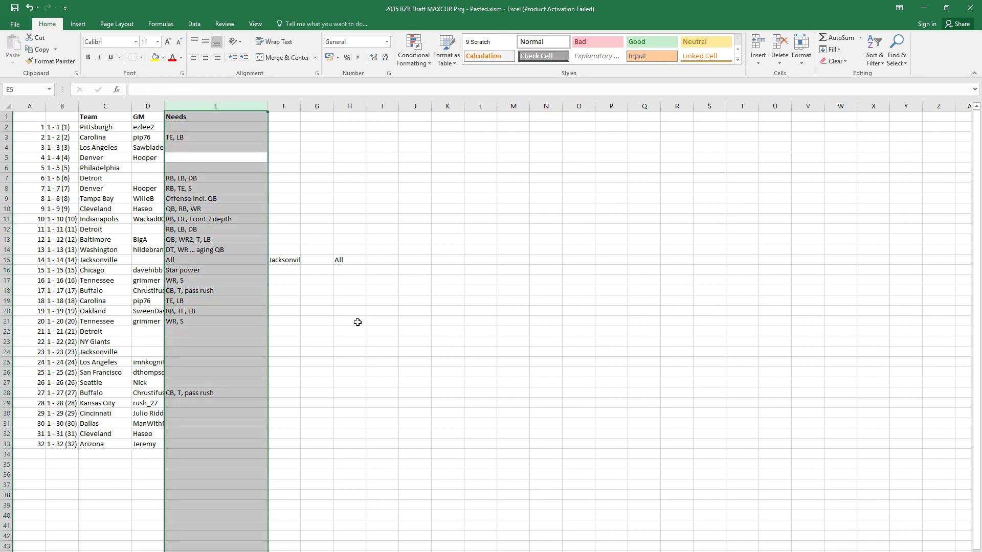
key("ctrl+Page_Up")
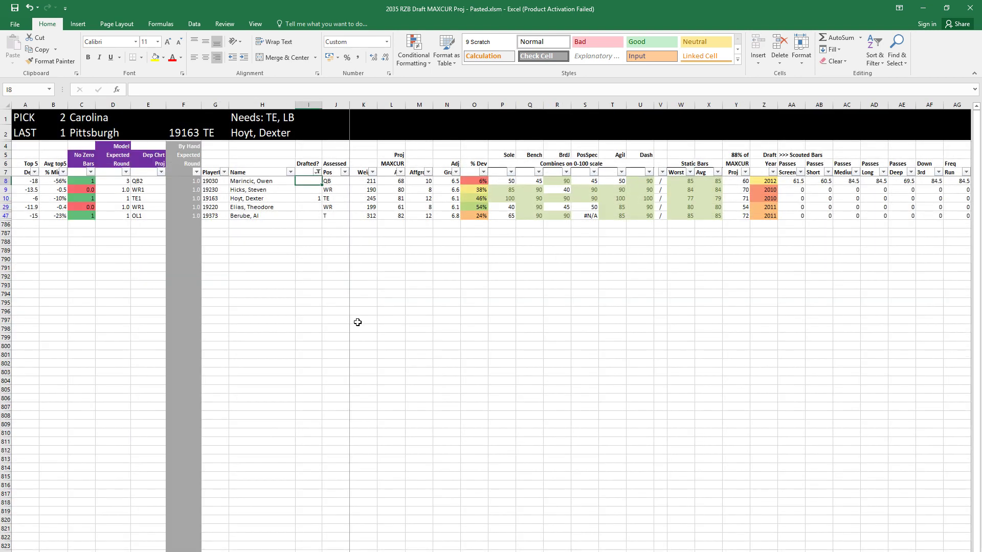
Step: Review the Needs and last-pick cells in the header, and the drafted tight end's full row 10
left_click(251, 120)
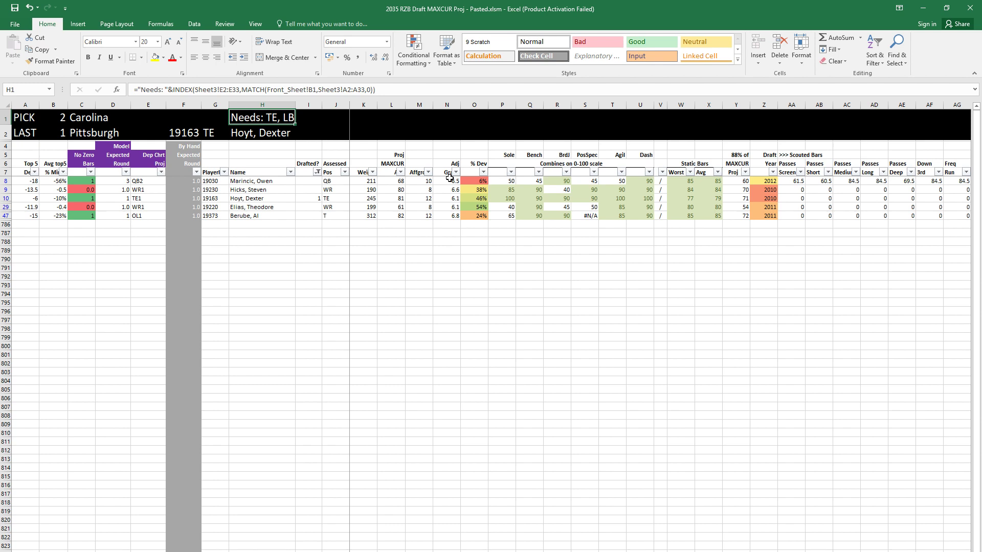
key("Down")
key("Down")
key("Down")
key("Down")
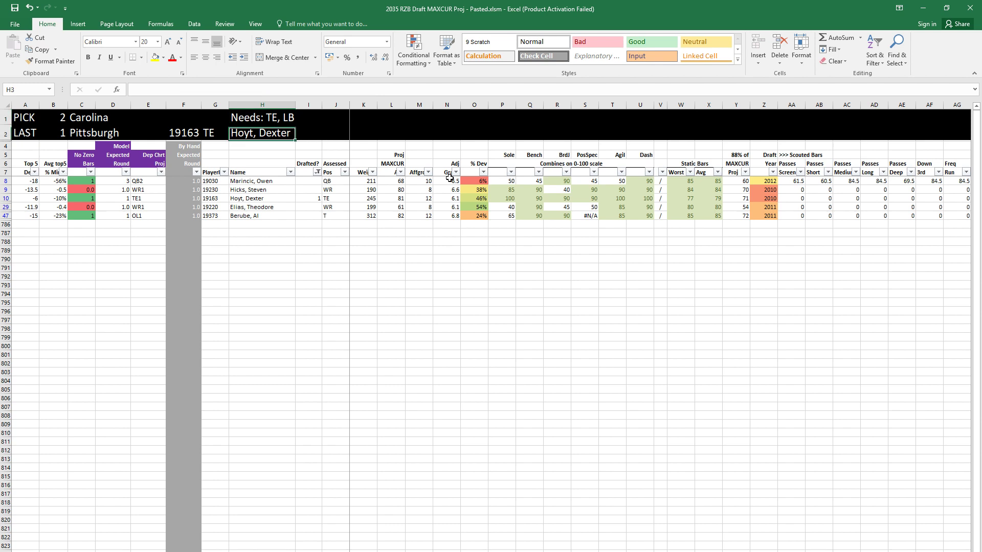
key("Up")
key("Up")
key("Up")
key("Up")
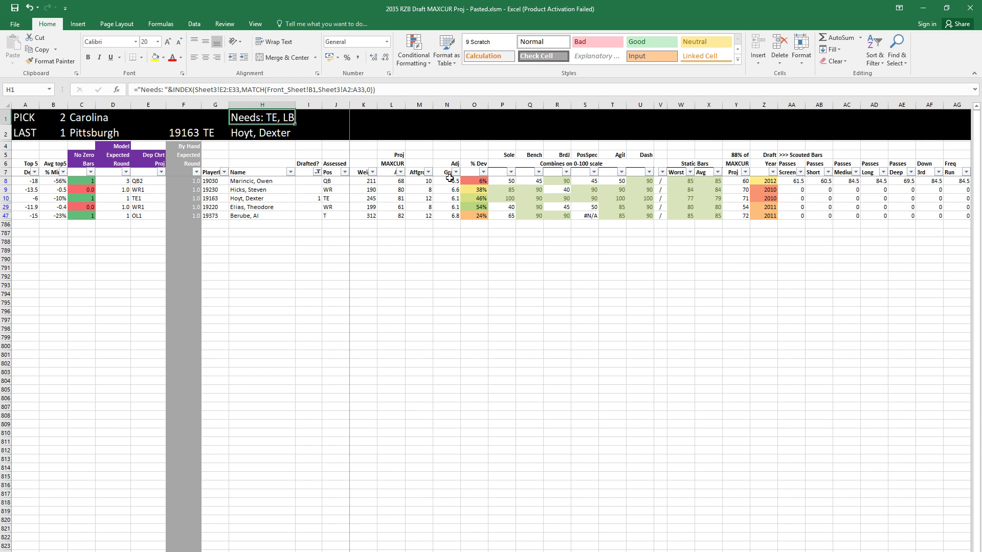
key("Down")
key("Down")
key("Down")
key("Down")
key("Down")
key("Down")
key("Down")
key("Down")
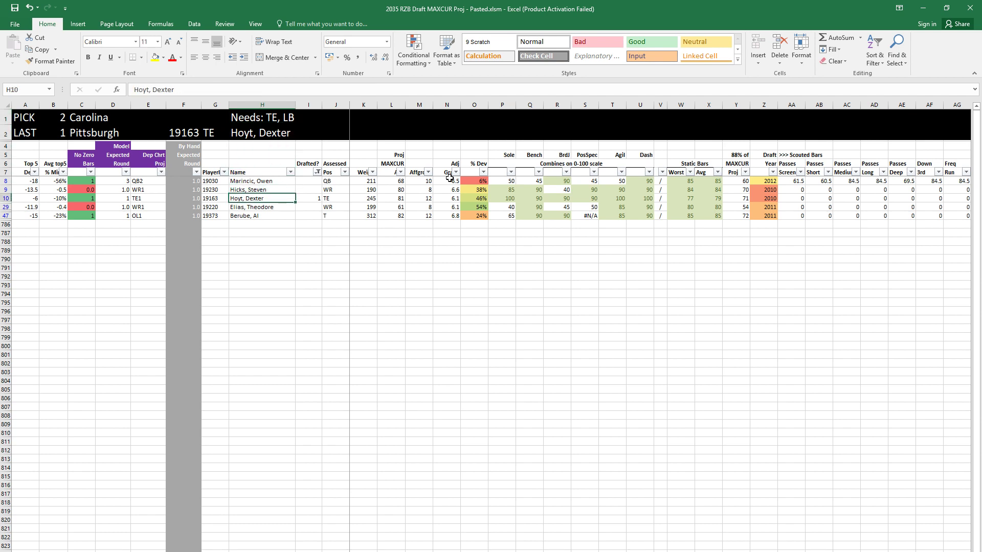
key("shift+space")
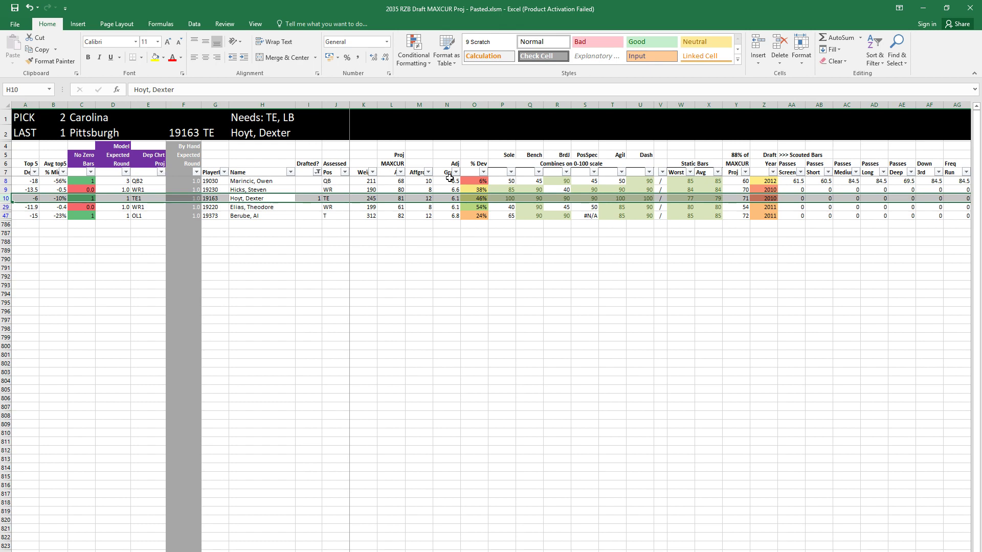
Step: Check the draft order sheet, and enter 2 in the Drafted? column for the receiver in row 9 of the projection sheet
key("Up")
key("Right")
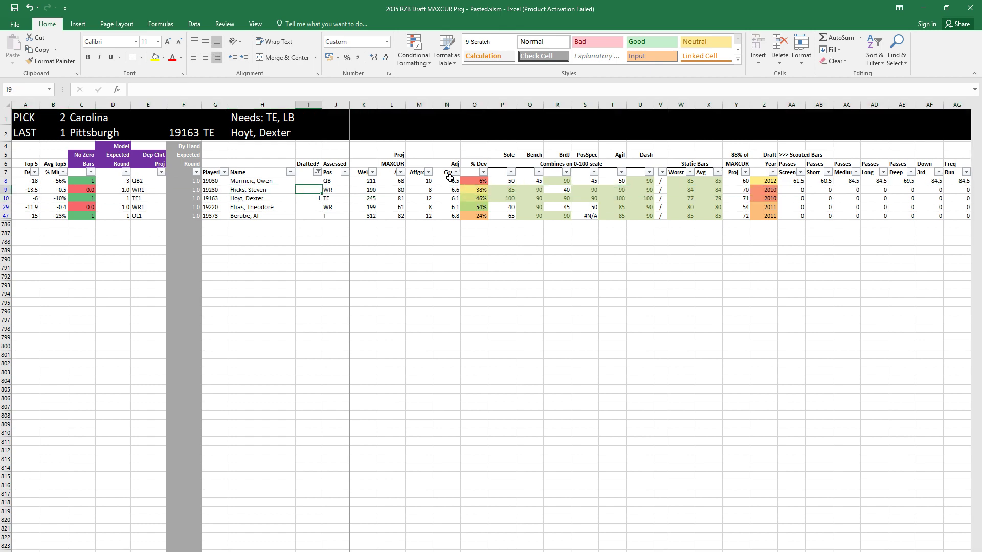
key("ctrl+Page_Down")
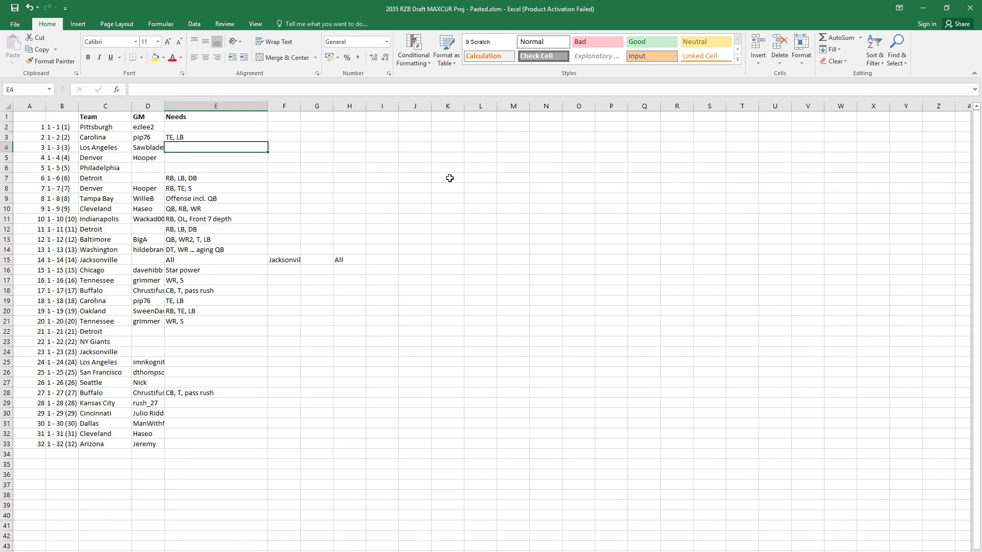
key("ctrl+Page_Up")
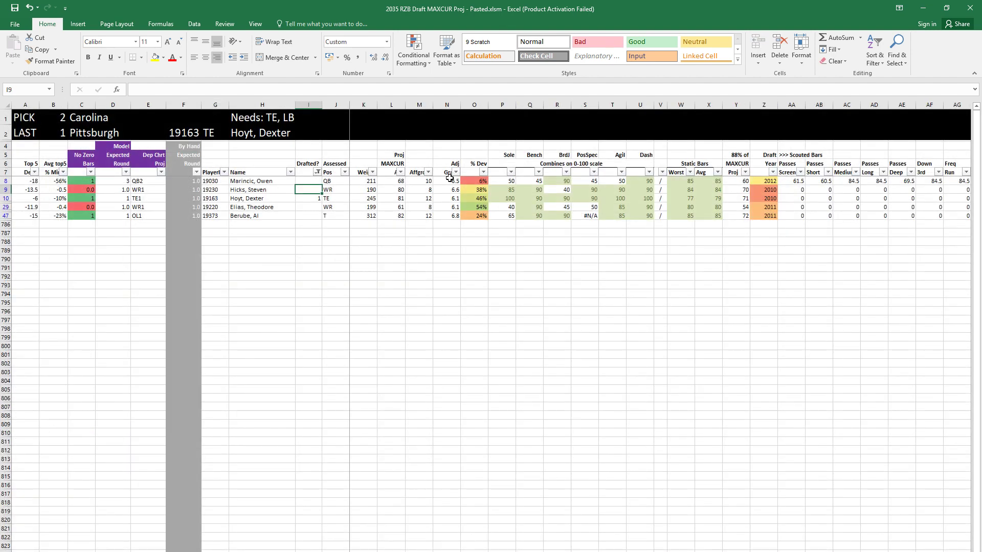
type("2")
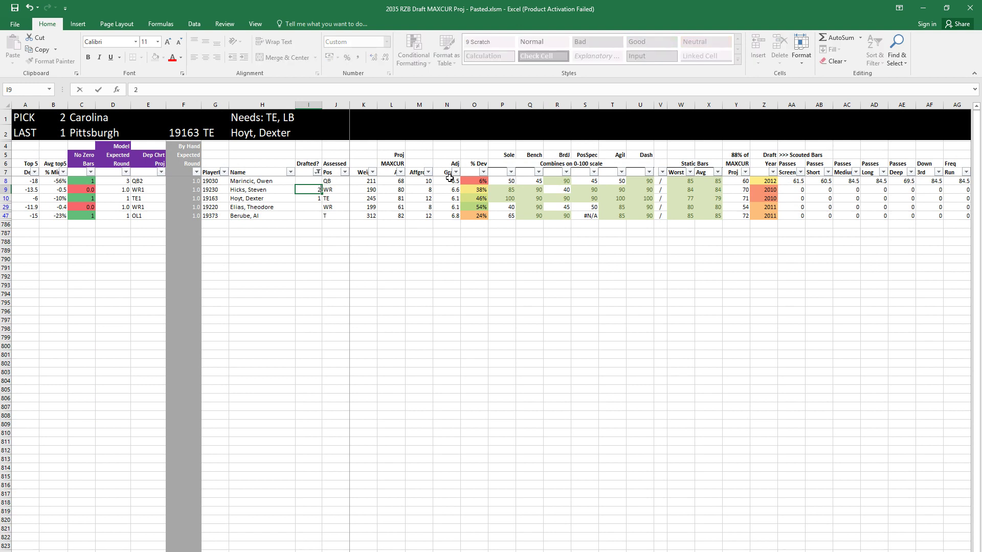
key("Return")
Step: Enter 3 in the Drafted? column for the quarterback in row 8, and switch to the draft order sheet
key("Up")
key("Up")
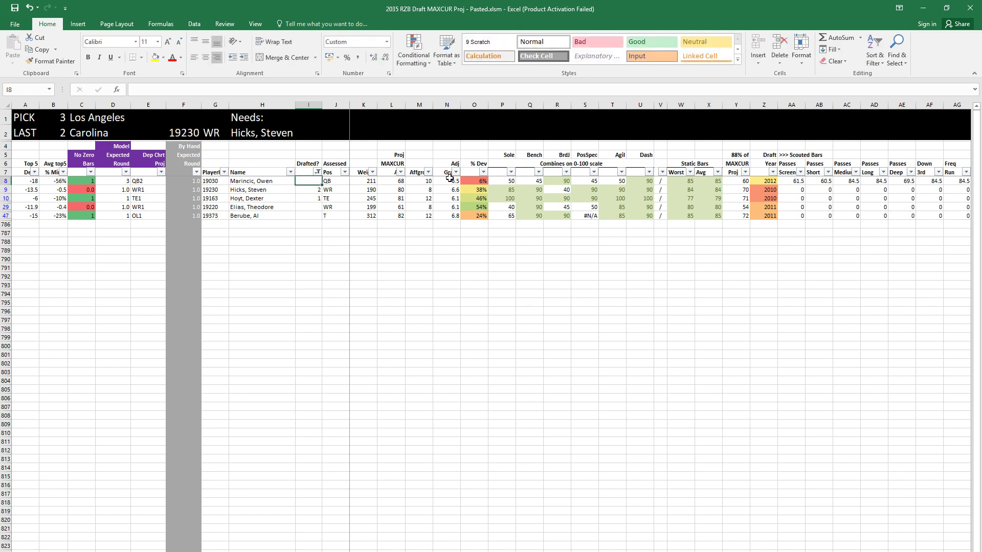
type("3")
key("Return")
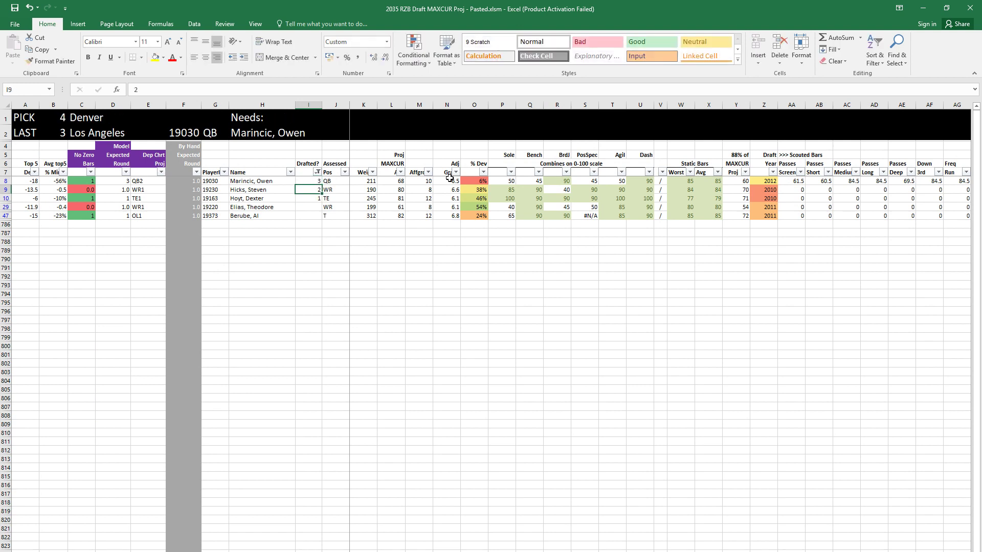
key("Up")
key("ctrl+Page_Down")
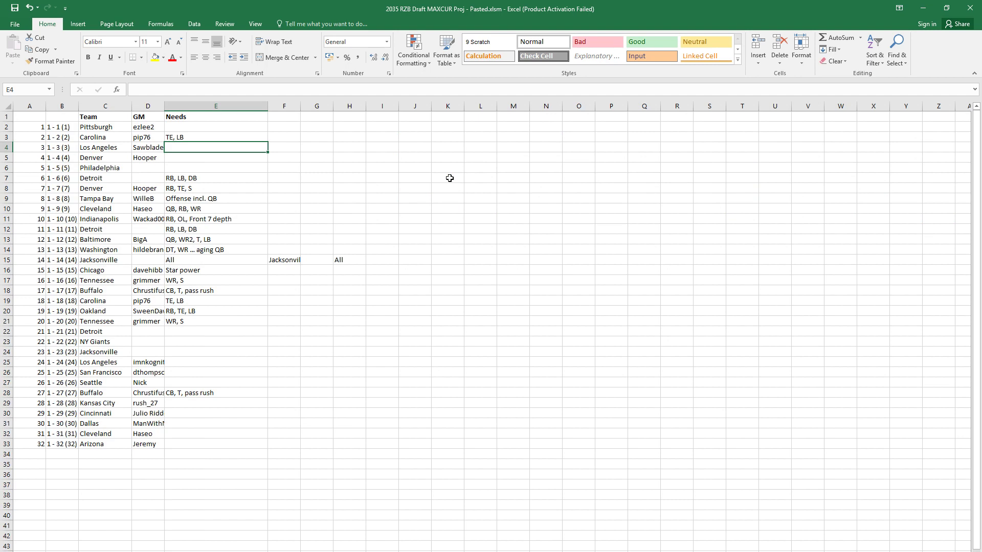
Step: Select the empty Drafted? cell of the receiver in row 29 on the projection sheet, and switch back to the draft order sheet
key("ctrl+Page_Up")
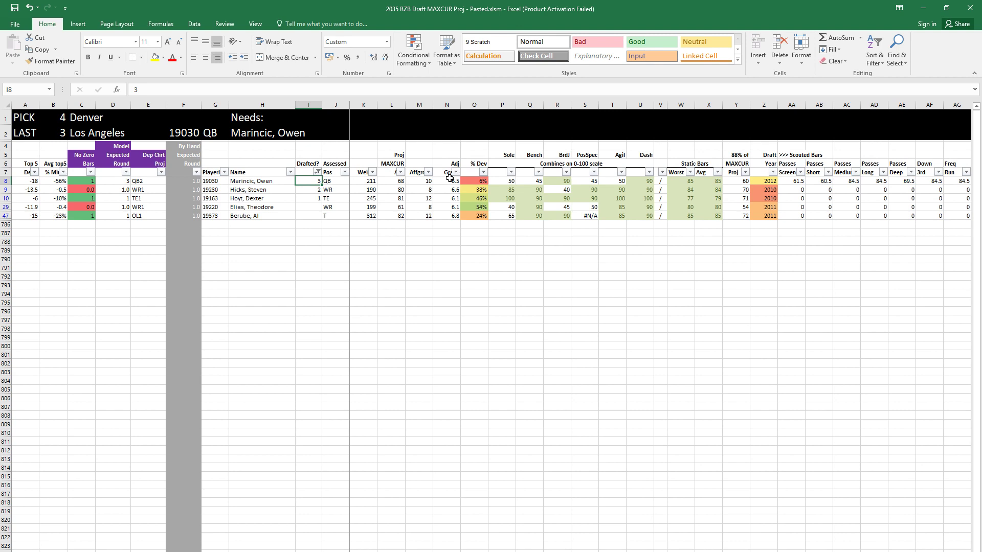
key("Down")
key("Up")
key("Down")
key("Down")
key("Down")
key("ctrl+Page_Down")
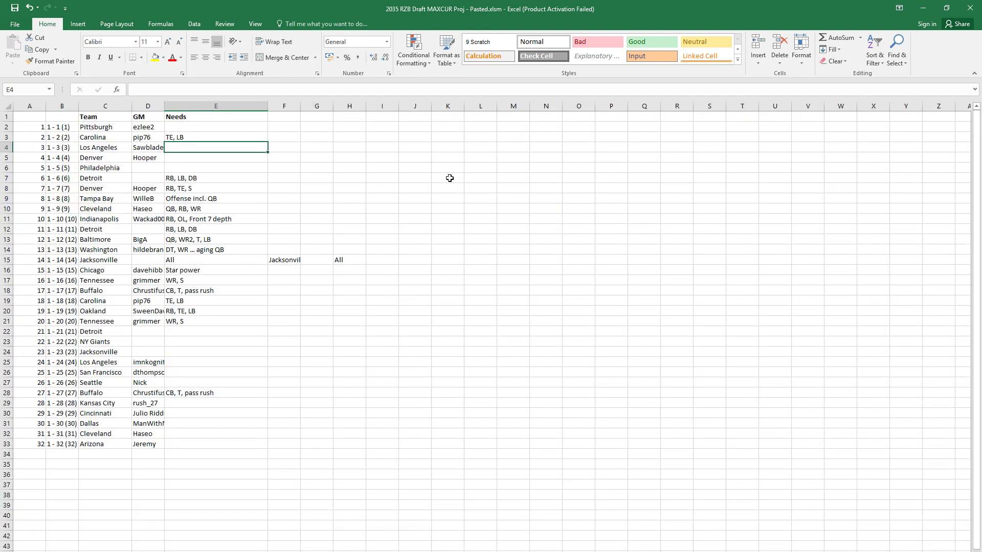
Step: Copy Denver's needs, RB, TE, S, from pick 7 to its pick 4 row, and return to the projection sheet
key("Down")
key("Down")
key("Down")
key("Down")
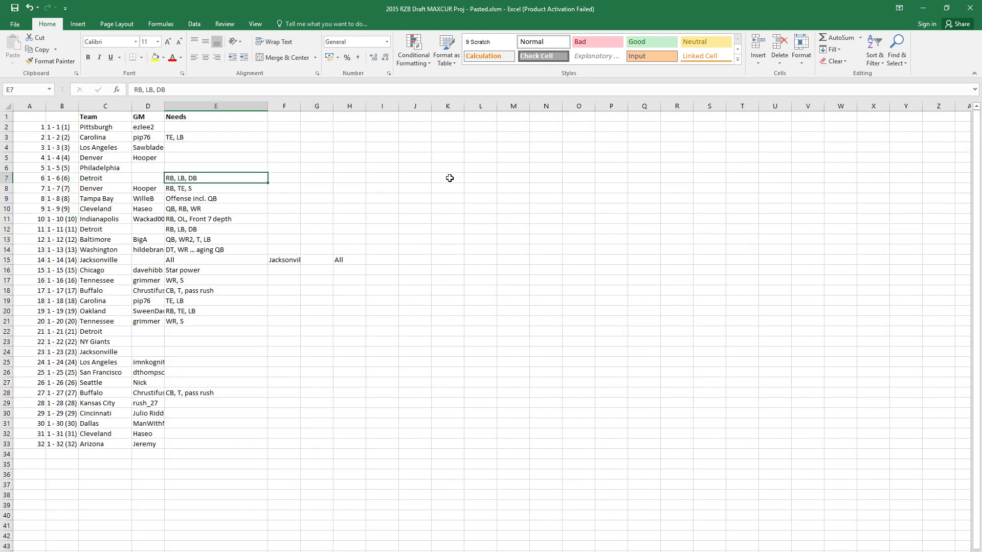
key("ctrl+c")
key("Up")
key("Up")
key("Up")
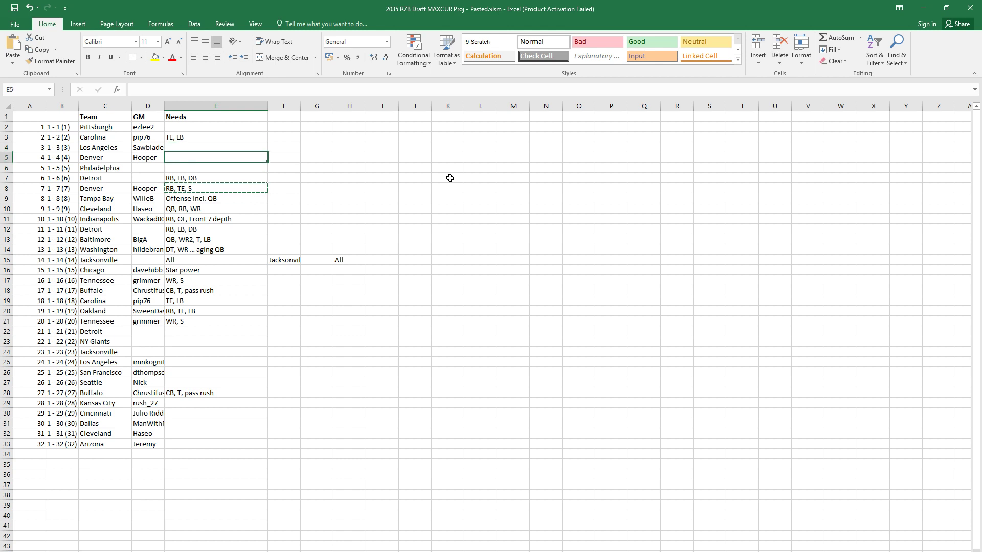
key("ctrl+v")
key("Escape")
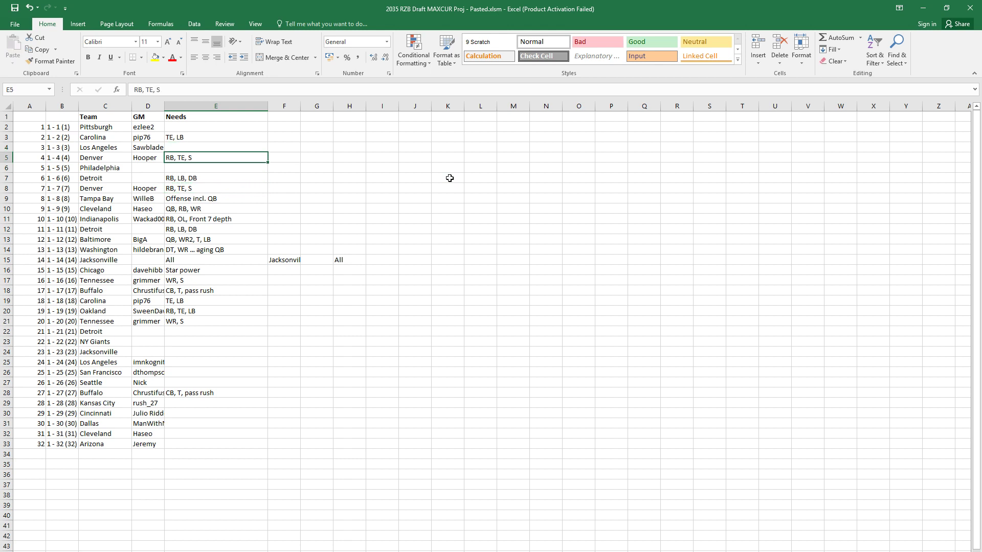
key("ctrl+Page_Up")
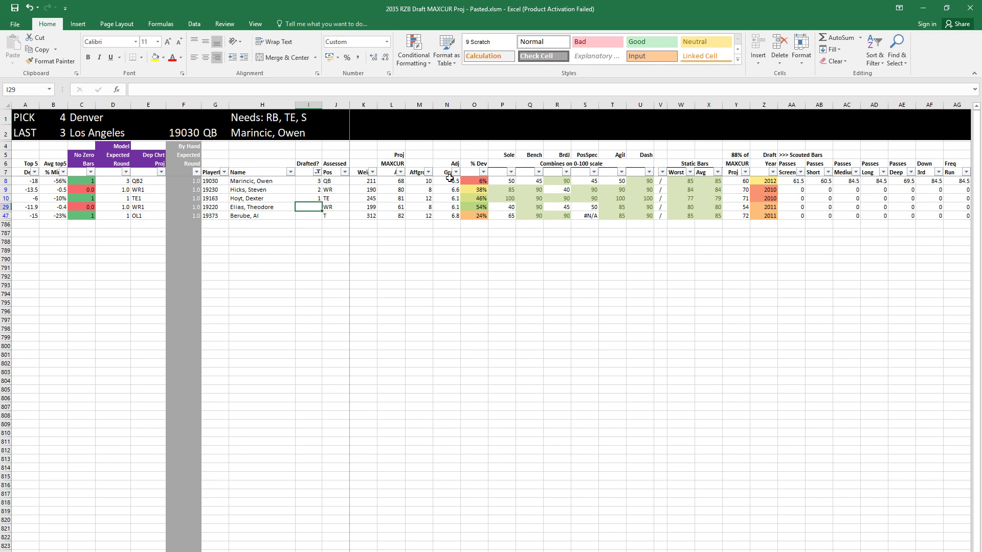
Step: In the Drafted? column, enter 4 for the receiver in row 29 and 5 for the tackle in row 47
type("4")
key("Return")
type("5")
key("Return")
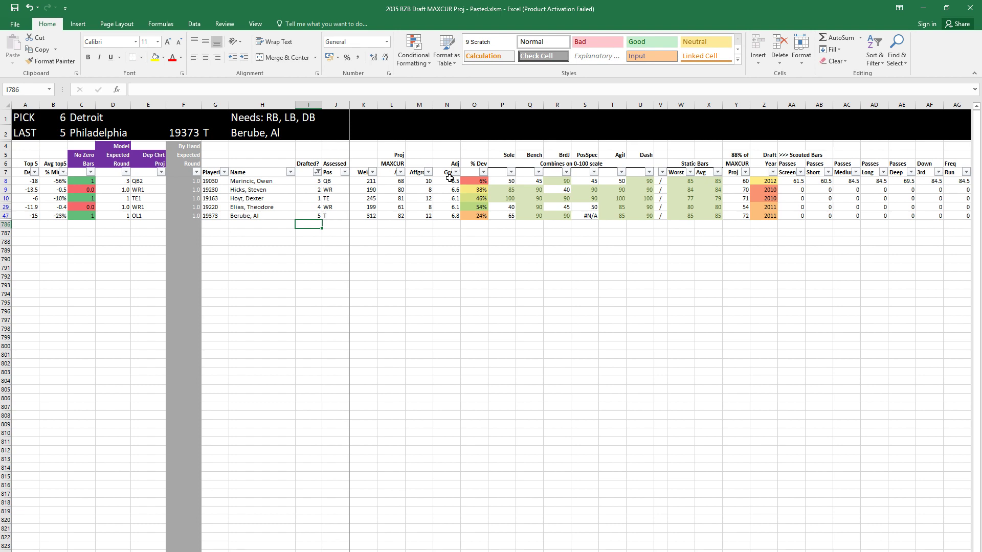
Step: Filter the Drafted? column to blanks only, and sort the Proj MAXCUR Adj column from largest to smallest
left_click(317, 173)
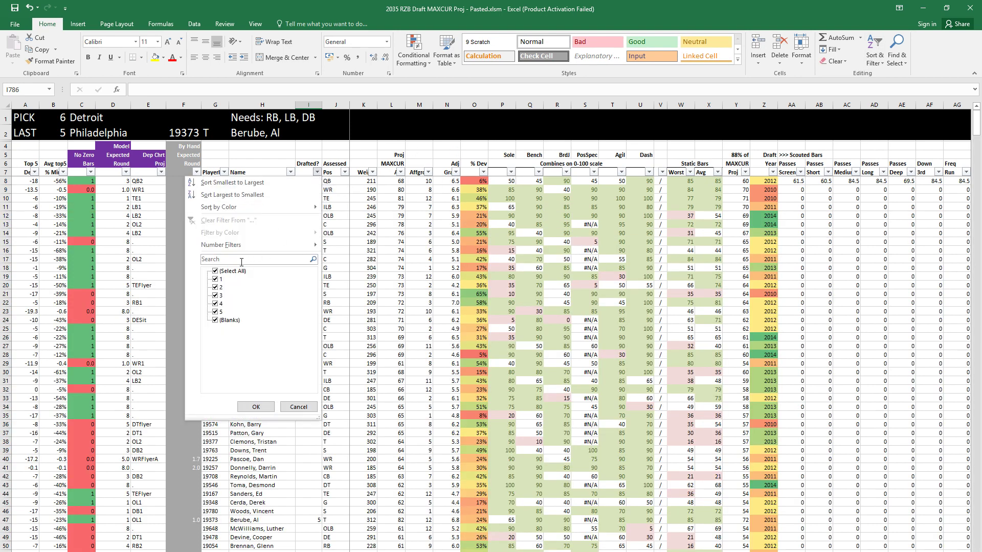
left_click(215, 271)
left_click(215, 320)
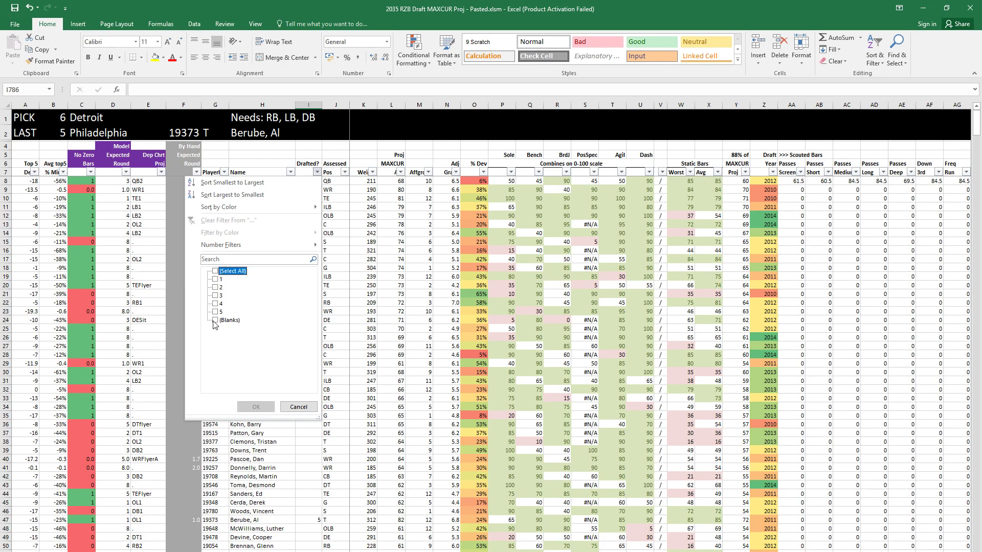
left_click(258, 407)
left_click(364, 294)
left_click(400, 172)
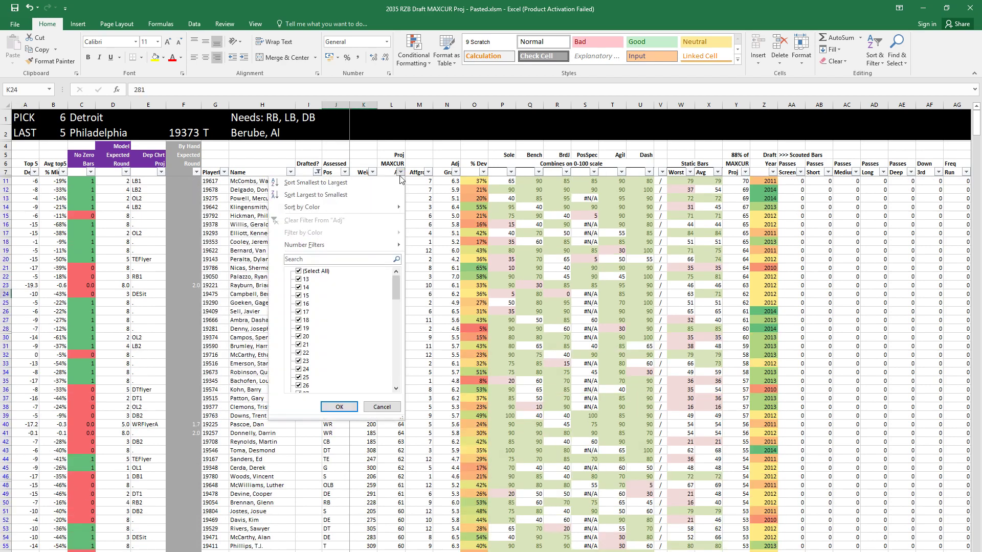
left_click(357, 194)
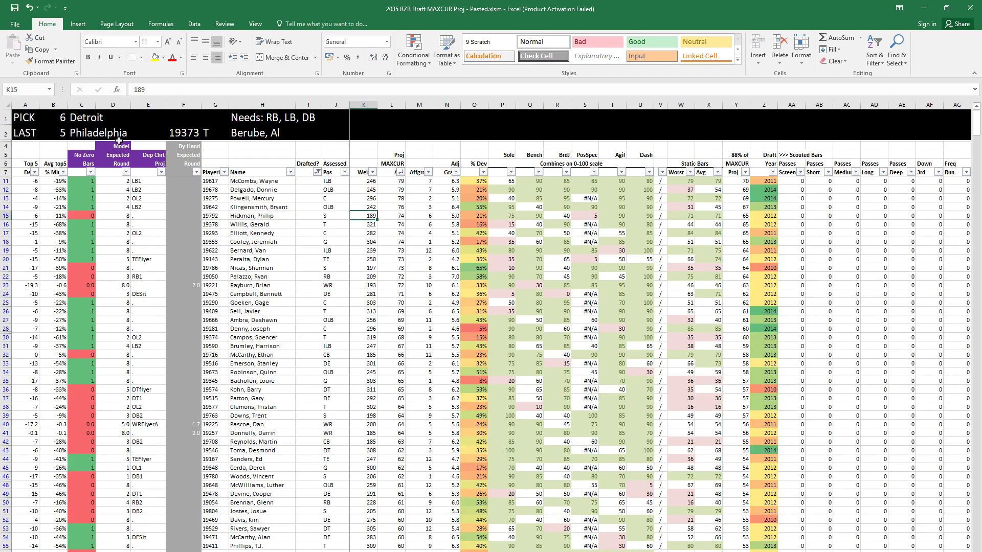
Step: Review the current pick's team and Needs cells in the header
left_click(92, 122)
left_click_drag(92, 121, 287, 119)
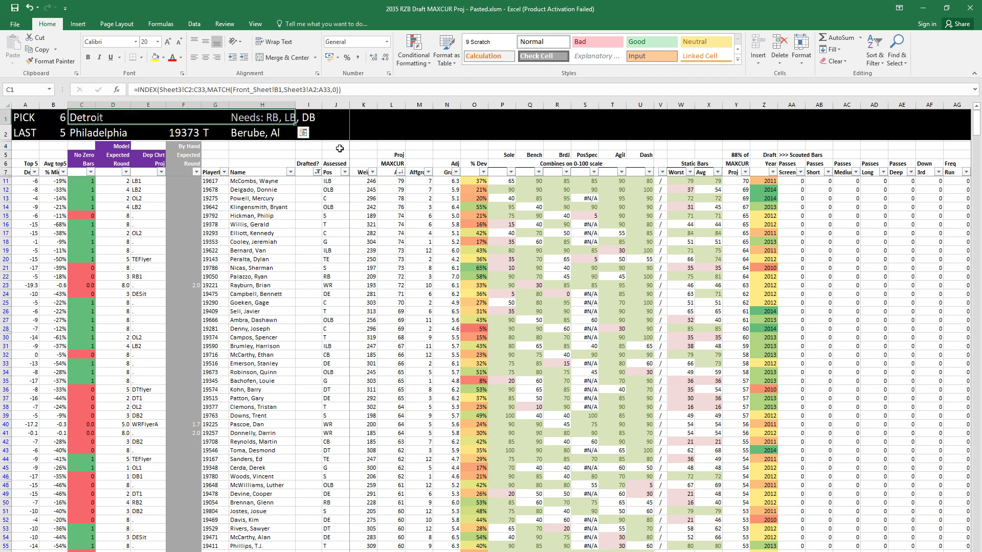
left_click(316, 118)
left_click(327, 249)
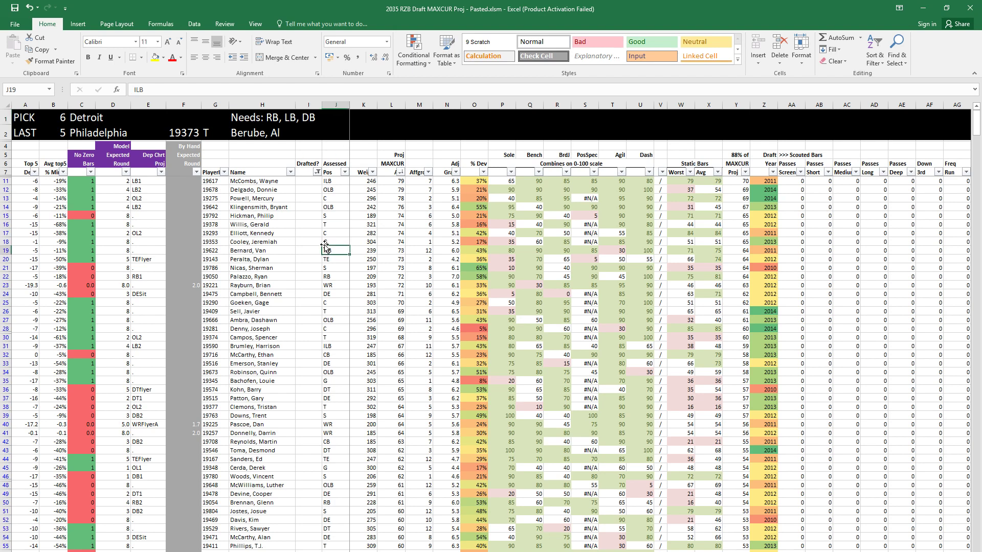
Step: Filter the Model Expected Round column to 1, and examine the safety's full row 46
left_click(125, 173)
left_click(31, 271)
left_click(32, 279)
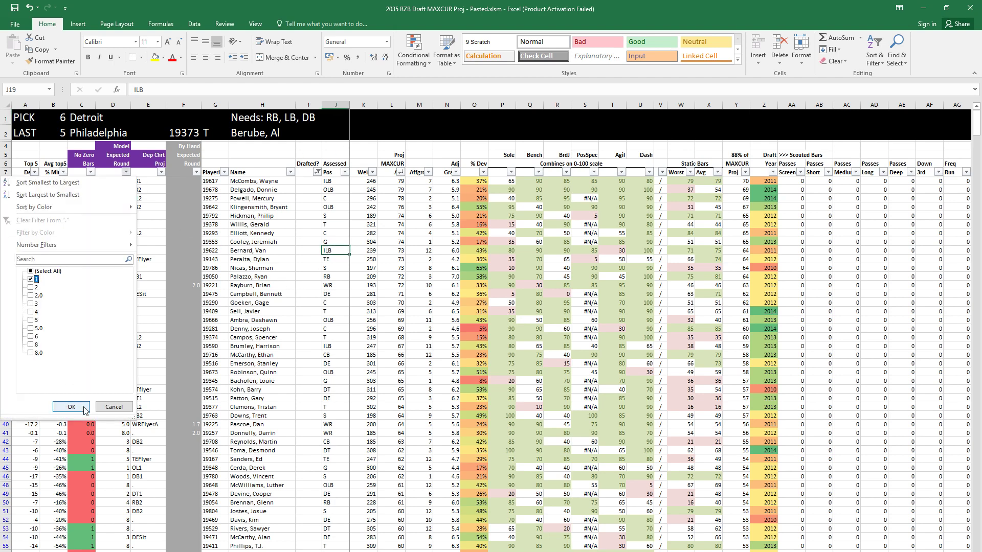
left_click(71, 407)
left_click(342, 183)
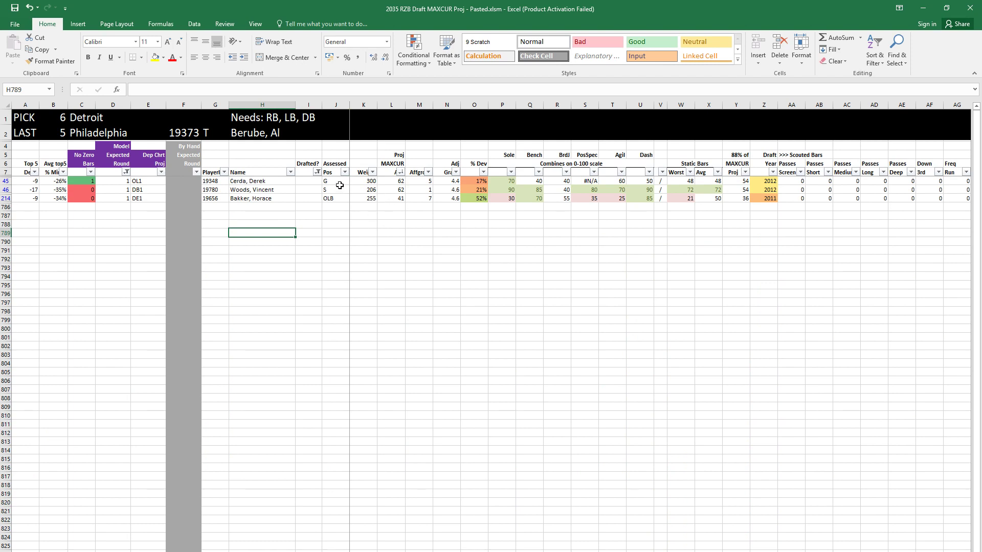
left_click(343, 192)
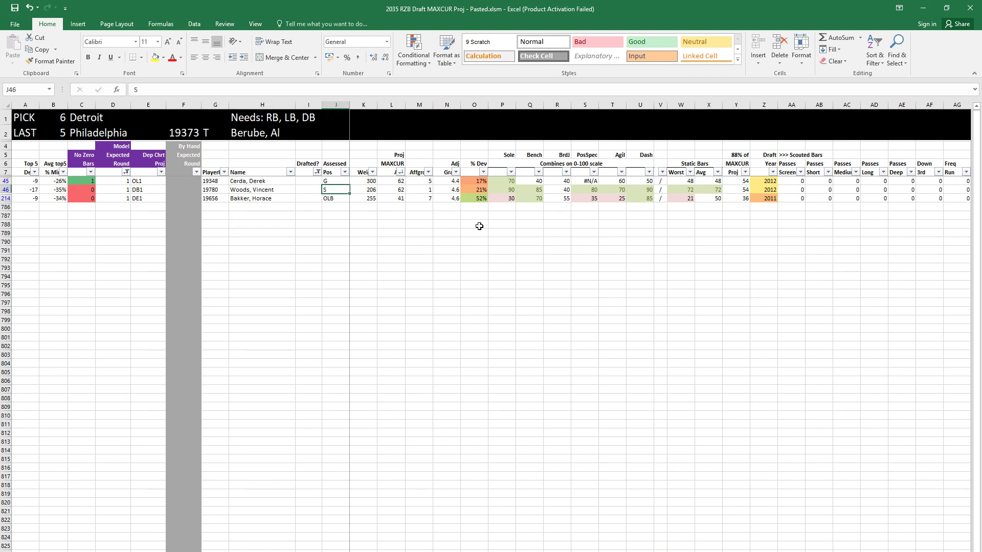
key("shift+space")
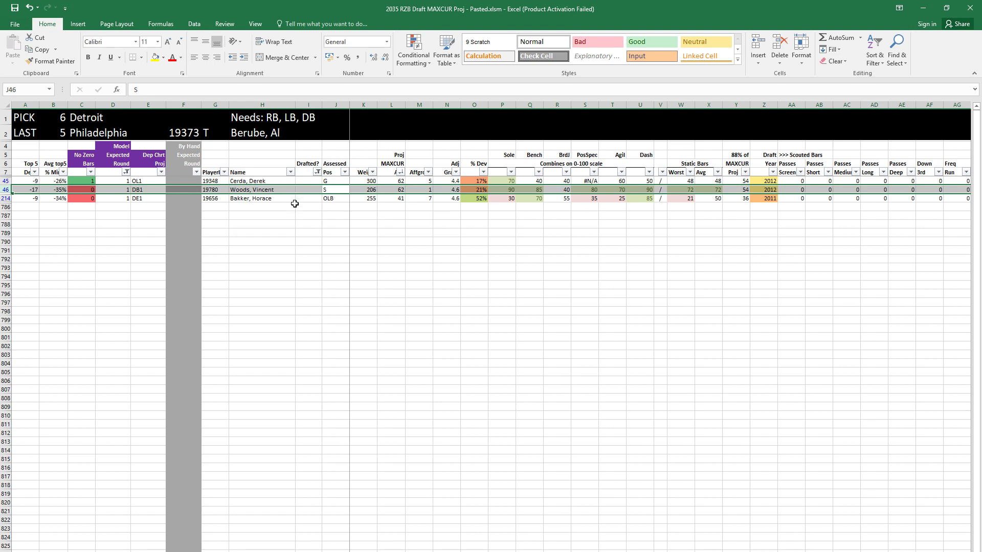
Step: Recheck the Needs cell in the header, and clear all filters from the projection sheet
left_click(270, 127)
left_click(284, 116)
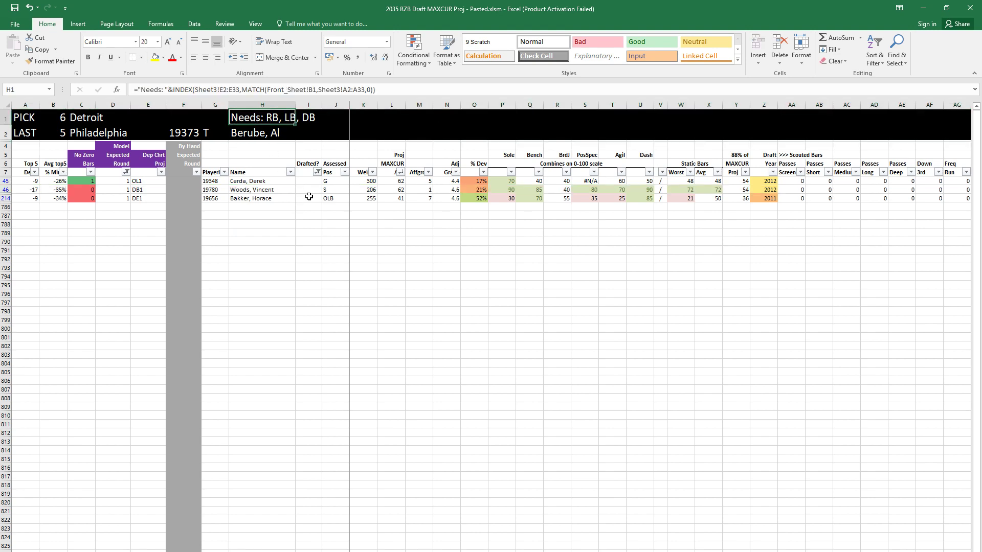
key("alt+a")
key("c")
left_click(310, 259)
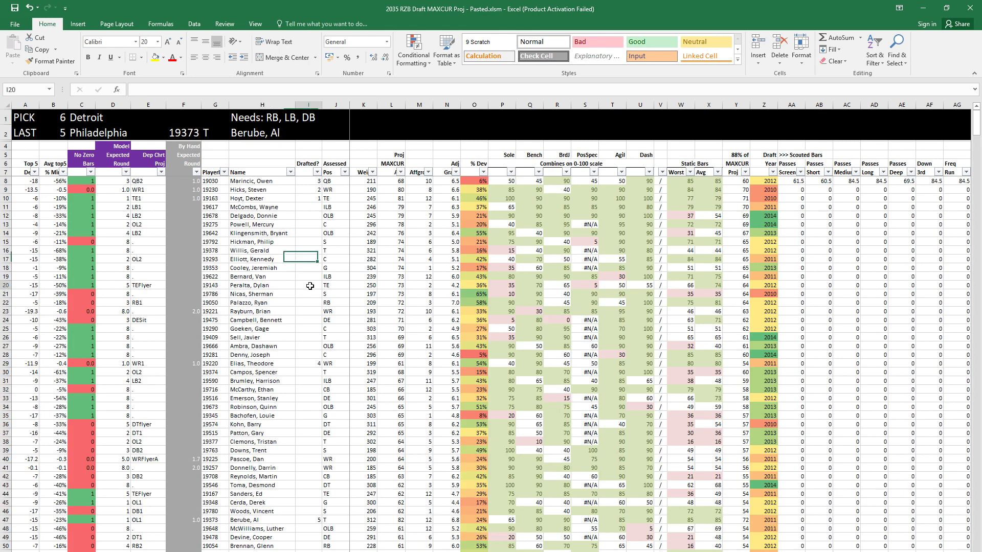
Step: Examine the running back's ratings across row 22, from the depth chart projection through the combines and scouted bars, and back to % Dev
left_click(311, 285)
left_click(320, 308)
key("Left")
key("Left")
key("Left")
key("Left")
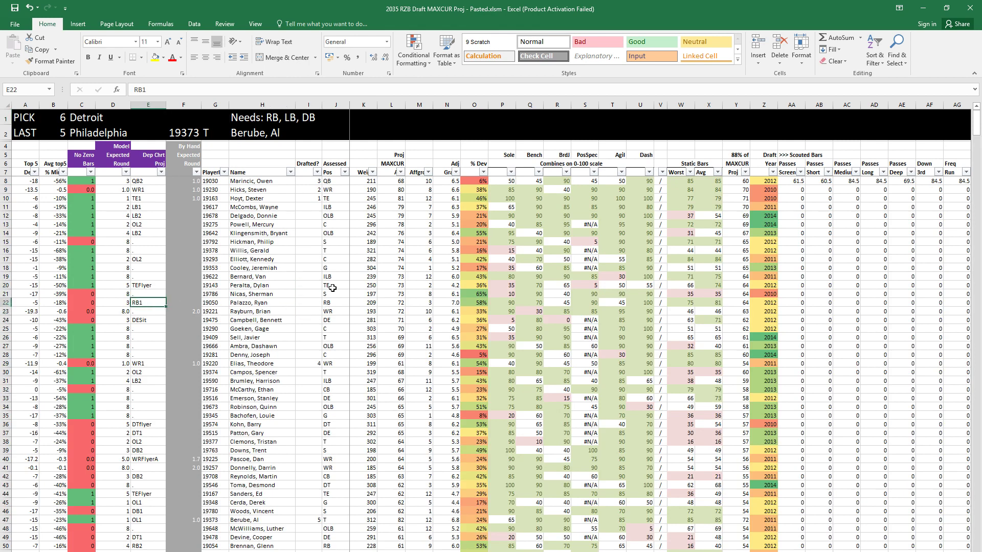
key("shift+space")
key("Right")
key("Right")
key("Right")
key("Right")
key("Right")
key("Right")
key("Right")
key("Right")
key("Right")
key("Right")
key("Right")
key("Right")
key("Right")
key("Right")
key("Right")
key("Right")
key("Right")
key("Right")
key("Right")
key("Right")
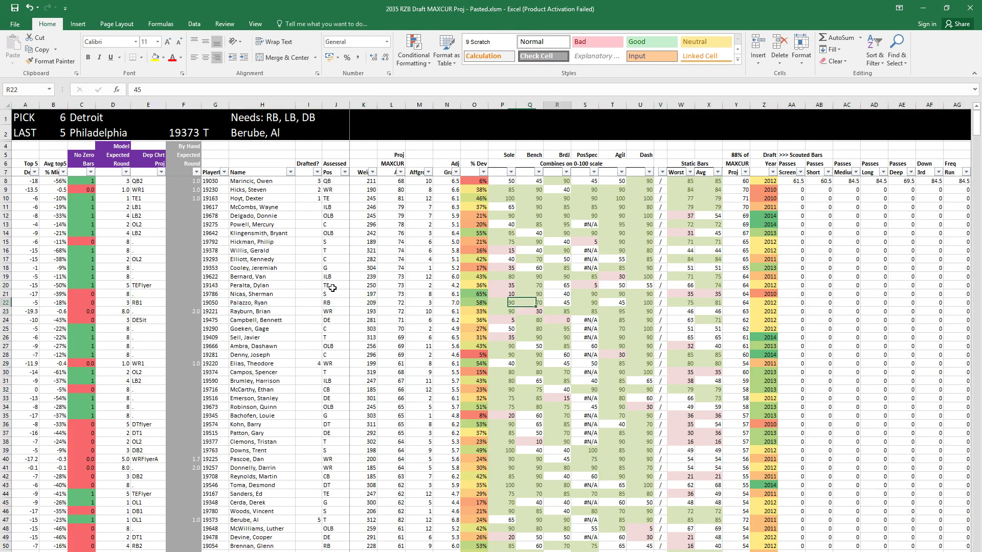
key("Right")
key("Right")
key("Right")
key("Right")
key("Right")
key("Right")
key("Right")
key("Right")
key("Right")
key("Right")
key("Right")
key("Right")
key("Right")
key("Right")
key("Right")
key("Right")
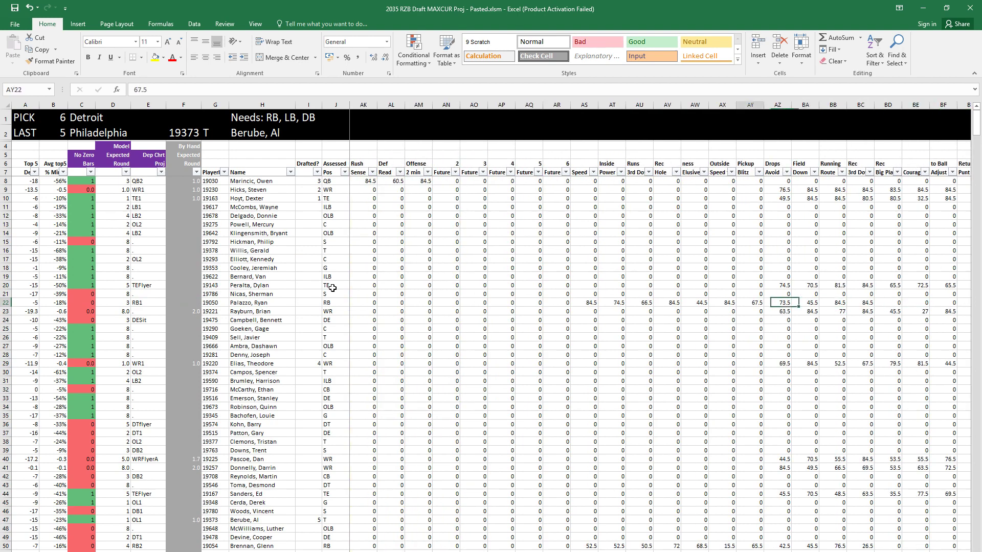
key("Right")
key("Right")
key("Right")
key("Right")
key("Right")
key("Right")
key("Right")
key("Right")
key("Right")
key("Right")
key("Right")
key("Right")
key("Right")
key("Right")
key("Right")
key("Right")
key("Right")
key("Right")
key("Right")
key("Right")
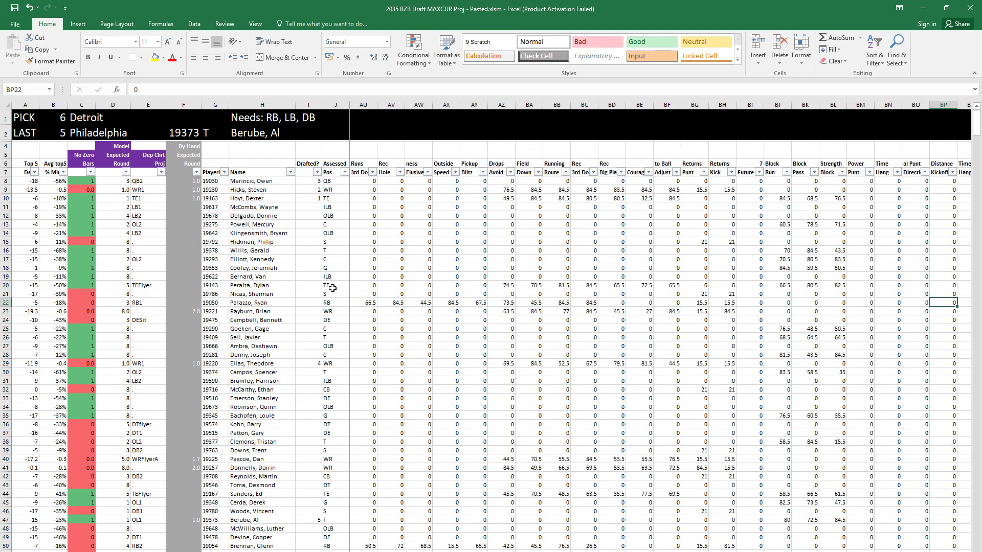
key("Right")
key("Left")
key("Left")
key("Left")
key("Left")
key("Left")
key("Left")
key("Left")
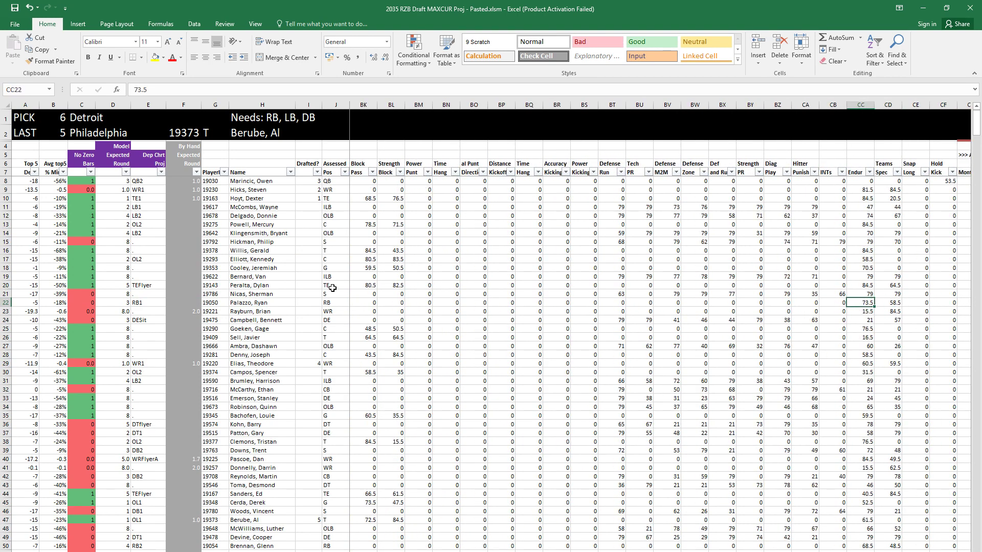
key("Left")
key("Left")
key("Left")
key("Left")
key("Left")
key("Left")
key("Left")
key("Left")
key("Left")
key("Left")
key("Left")
key("Left")
key("Left")
key("Left")
key("Left")
key("Left")
key("Left")
key("Left")
key("Left")
key("Left")
key("Right")
key("Right")
key("Right")
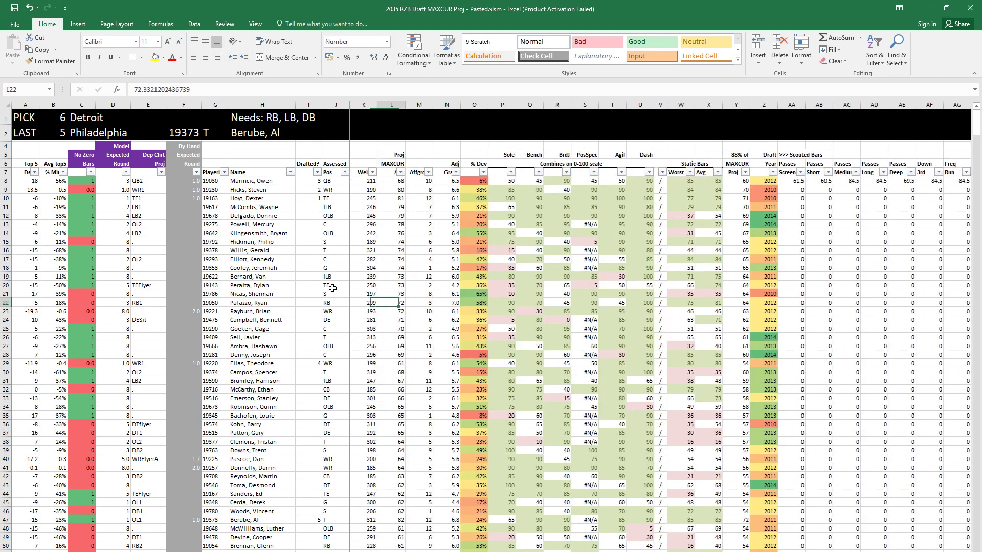
key("Right")
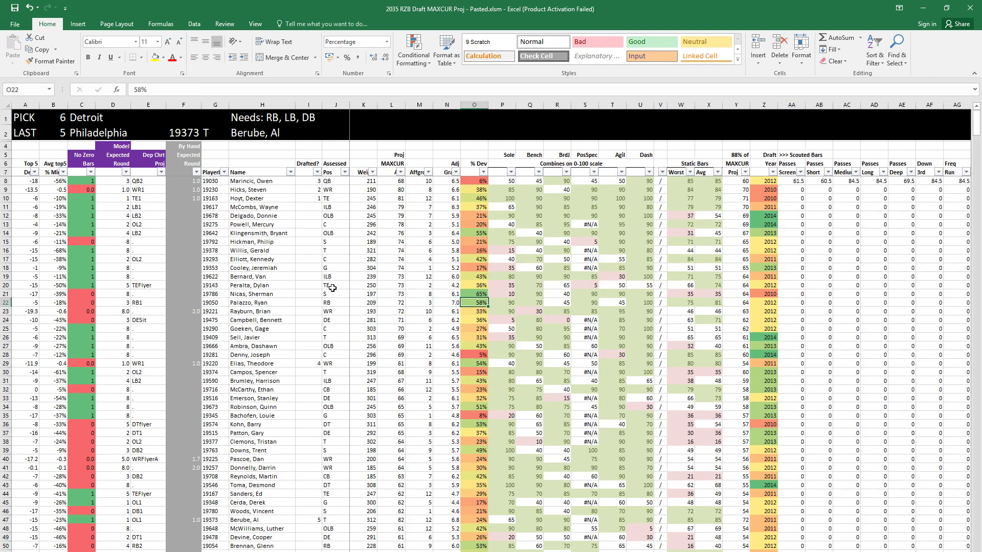
Step: Filter the Dep Chrt Proj column to DB1 only, and select the safety's player ID in row 46
left_click(161, 172)
left_click(59, 271)
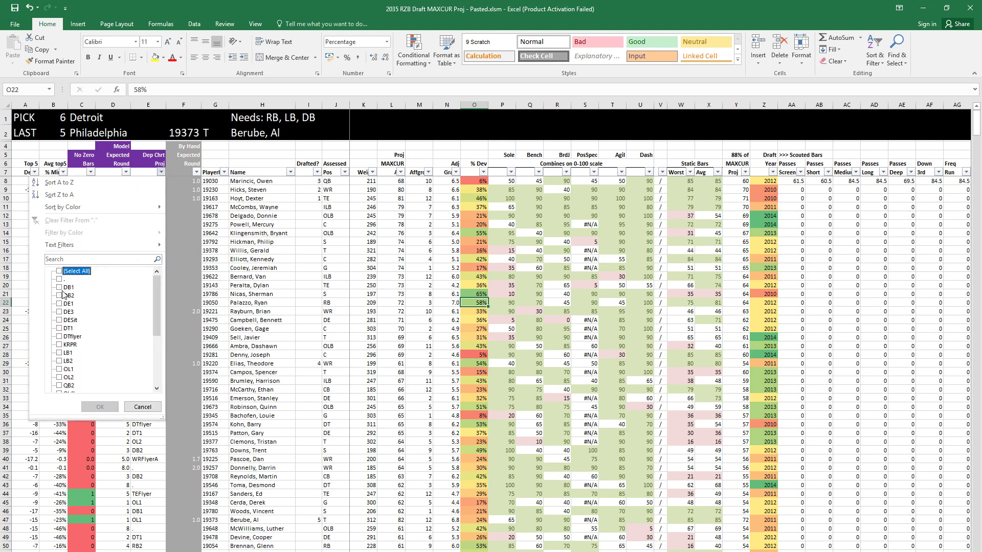
left_click(65, 288)
scroll(65, 301, "down", 3)
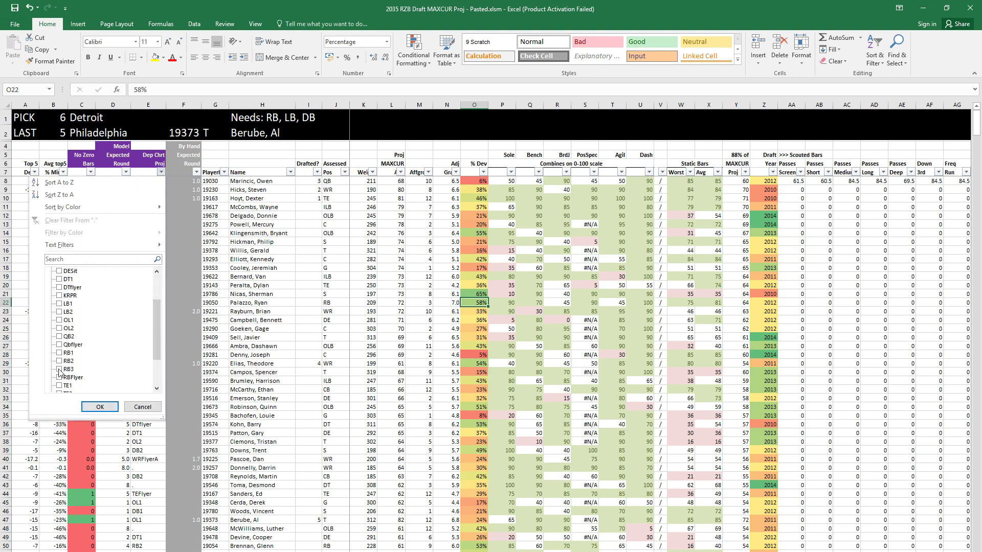
scroll(61, 371, "up", 3)
left_click(100, 407)
left_click(225, 266)
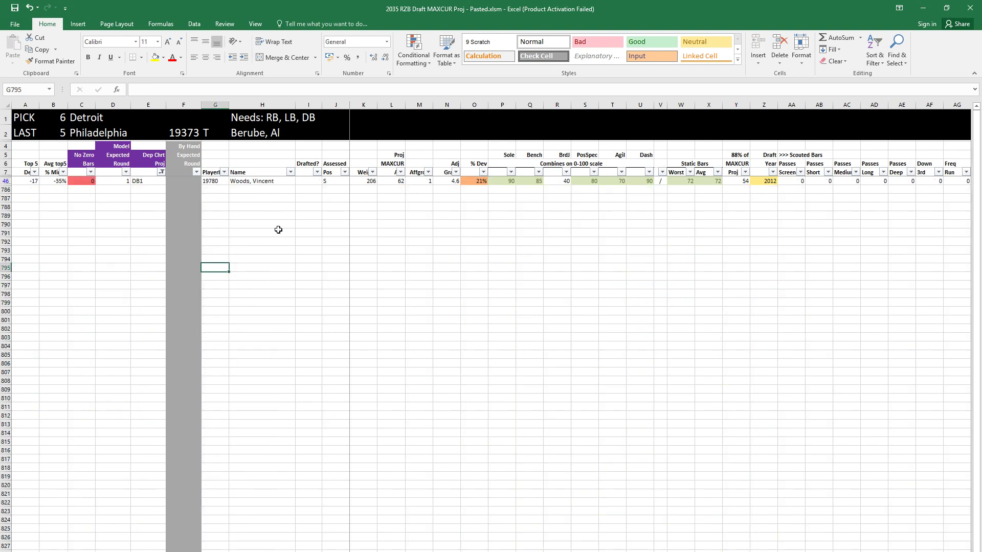
left_click(216, 189)
left_click(216, 181)
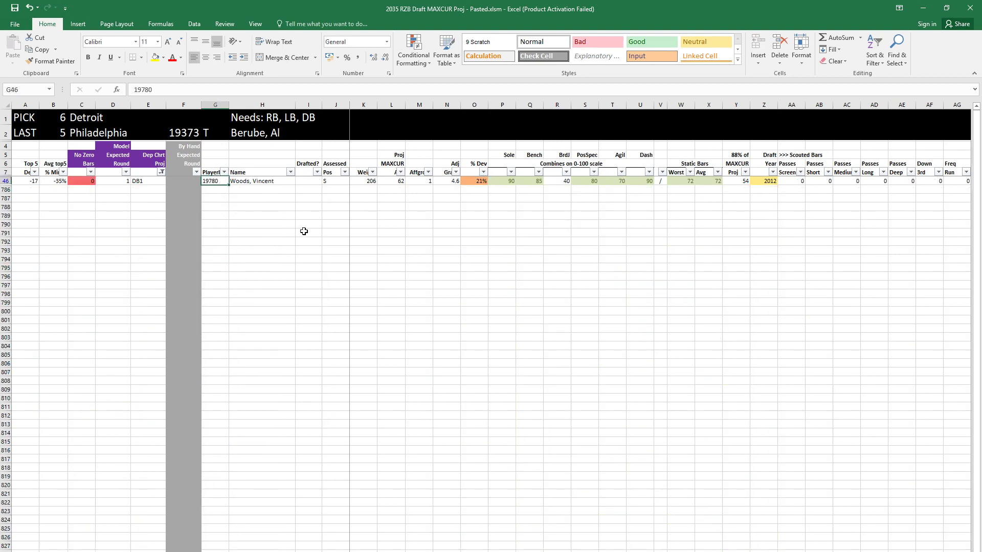
Step: Examine the safety's row 46 from the name through the combines and scouted bars to the birthday affinity columns
key("Right")
key("Left")
key("Right")
key("Right")
key("Right")
key("Right")
key("Right")
key("Right")
key("Right")
key("Right")
key("Right")
key("Right")
key("Right")
key("Right")
key("Right")
key("Right")
key("Right")
key("Right")
key("Right")
key("Right")
key("Right")
key("Right")
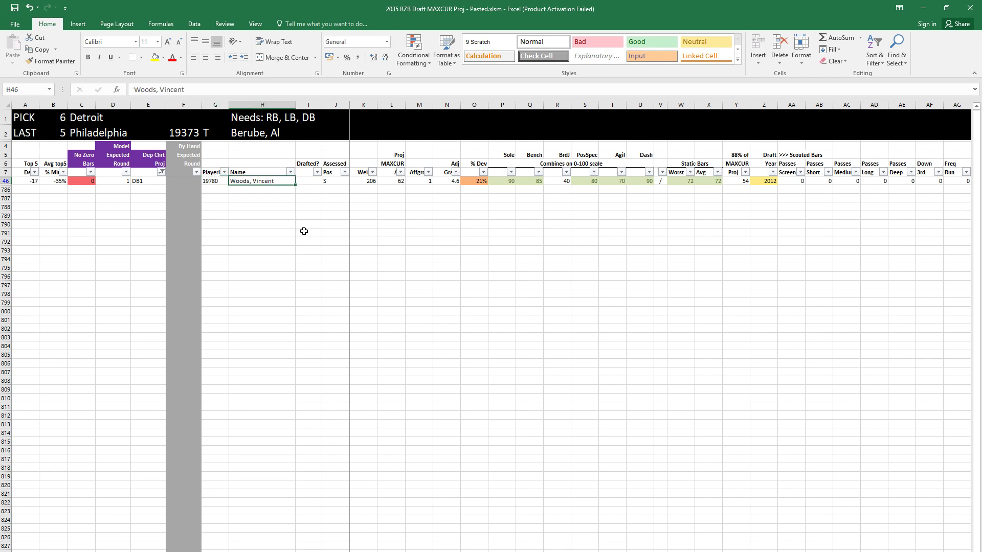
key("Right")
key("Right")
key("Right")
key("Right")
key("Right")
key("Right")
key("Right")
key("Right")
key("Right")
key("Right")
key("Right")
key("Right")
key("Right")
key("Right")
key("Right")
key("Right")
key("Right")
key("Right")
key("Right")
key("Right")
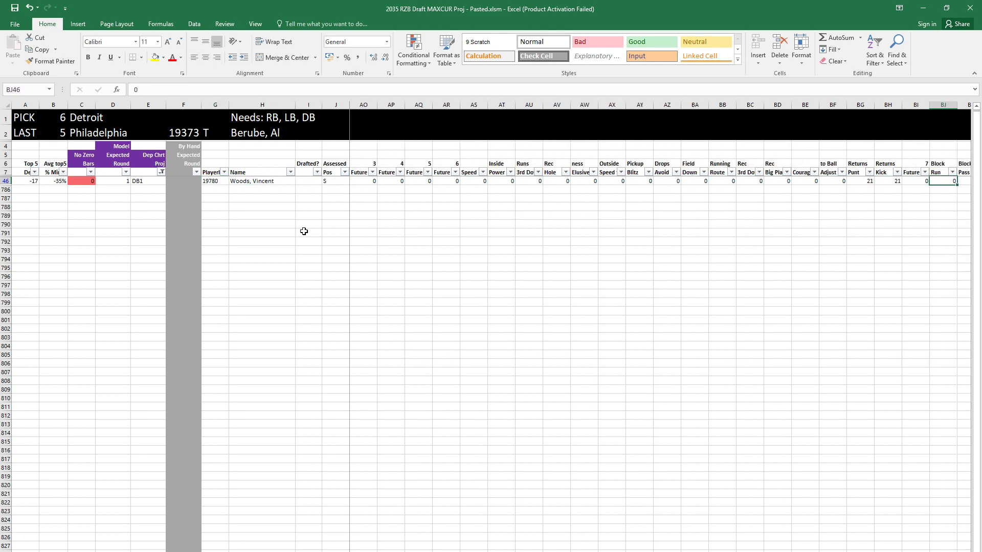
key("Right")
key("Right")
key("Right")
key("Right")
key("Right")
key("Right")
key("Right")
key("Right")
key("Right")
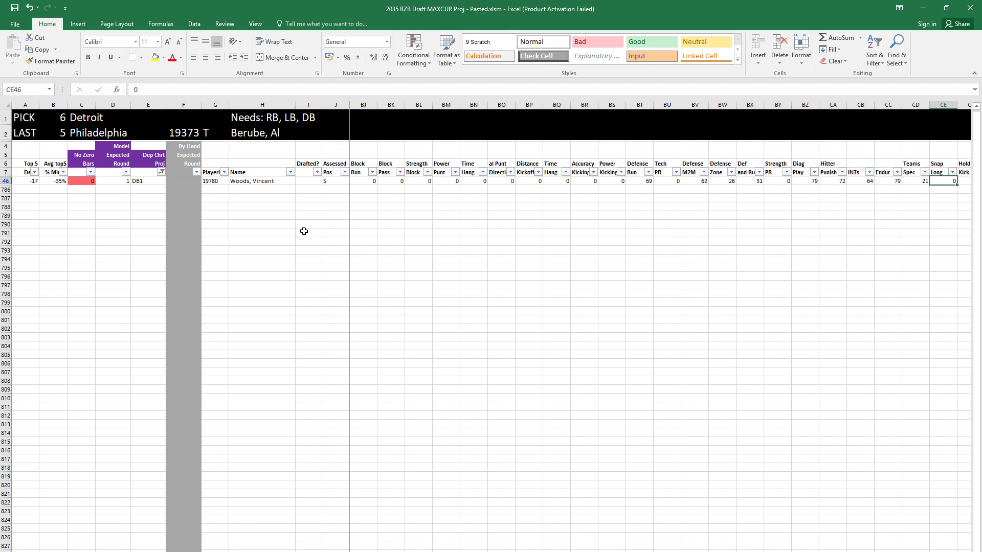
key("Right")
key("Right")
key("Right")
key("Right")
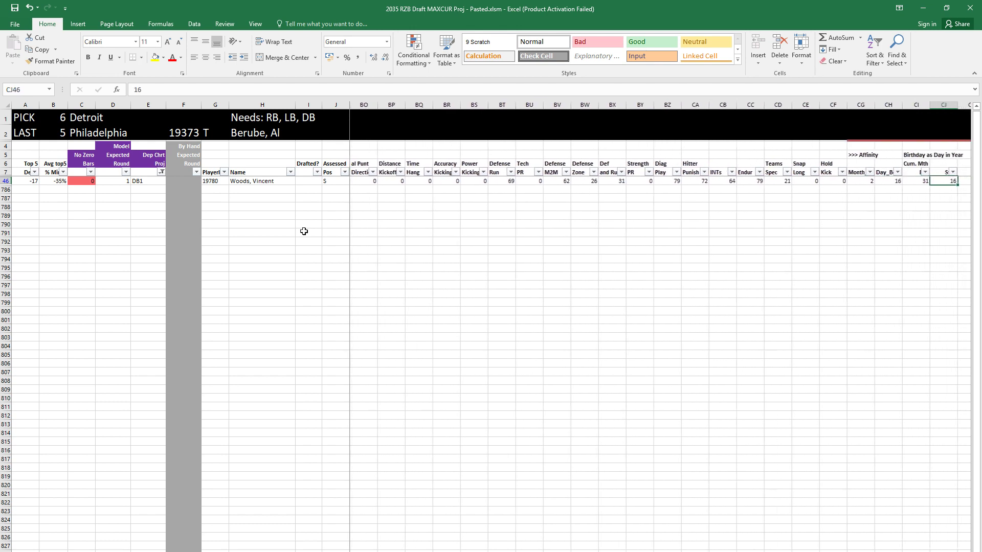
Step: Recheck the safety's Zone Defense and Bump and Run Defense bars in row 46, highlighting each column
key("Left")
key("Left")
key("Left")
key("Left")
key("Left")
key("Left")
key("Left")
key("Left")
key("Left")
key("Left")
key("Left")
key("Left")
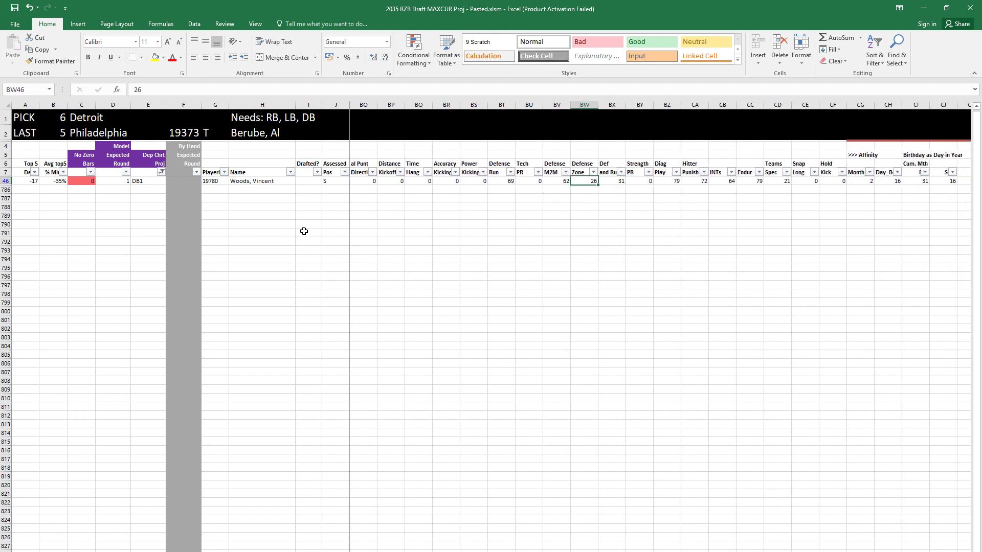
key("ctrl+space")
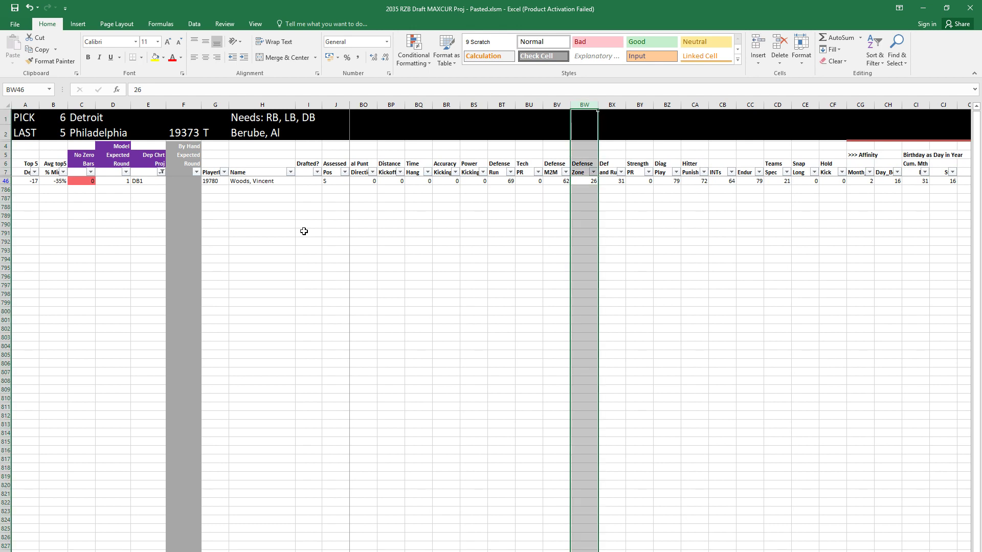
key("Right")
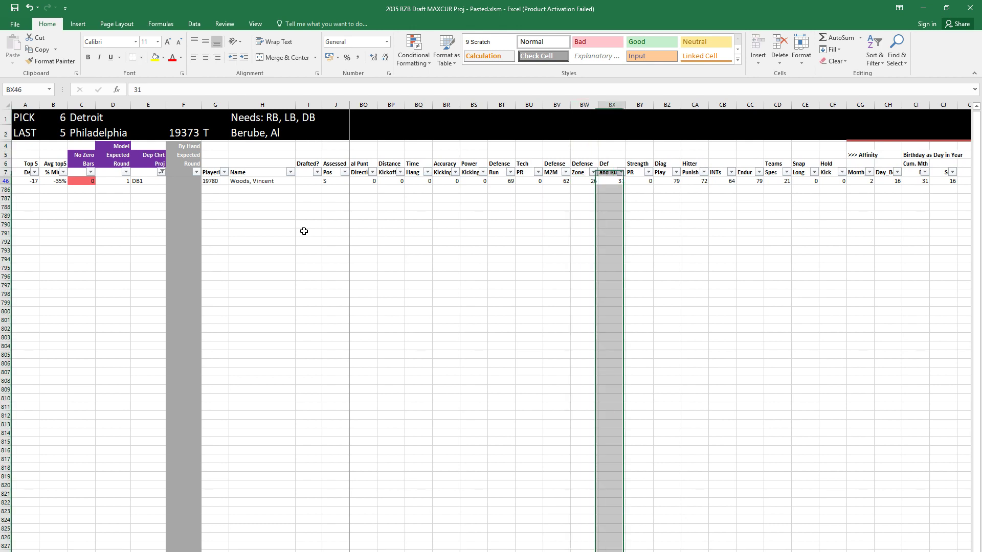
key("ctrl+space")
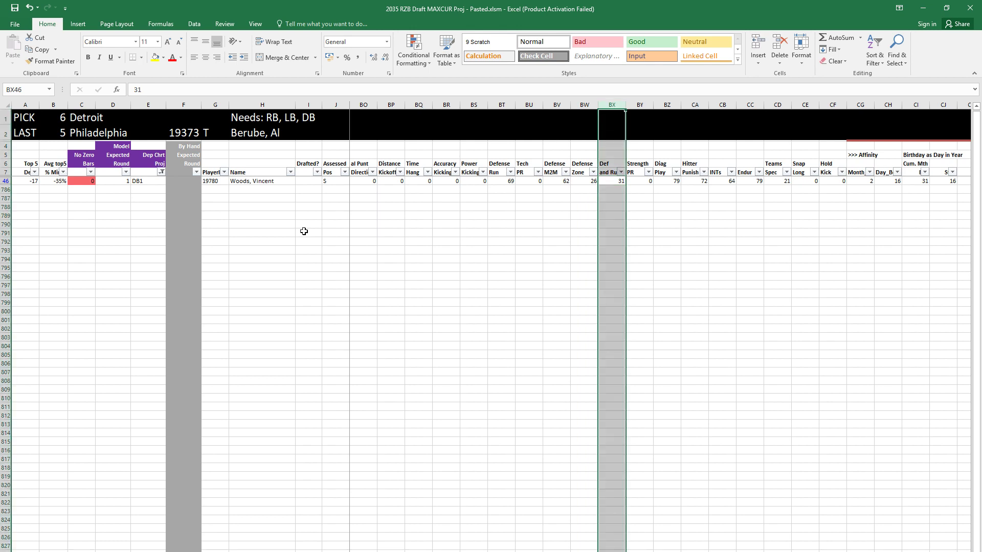
key("shift+BackSpace")
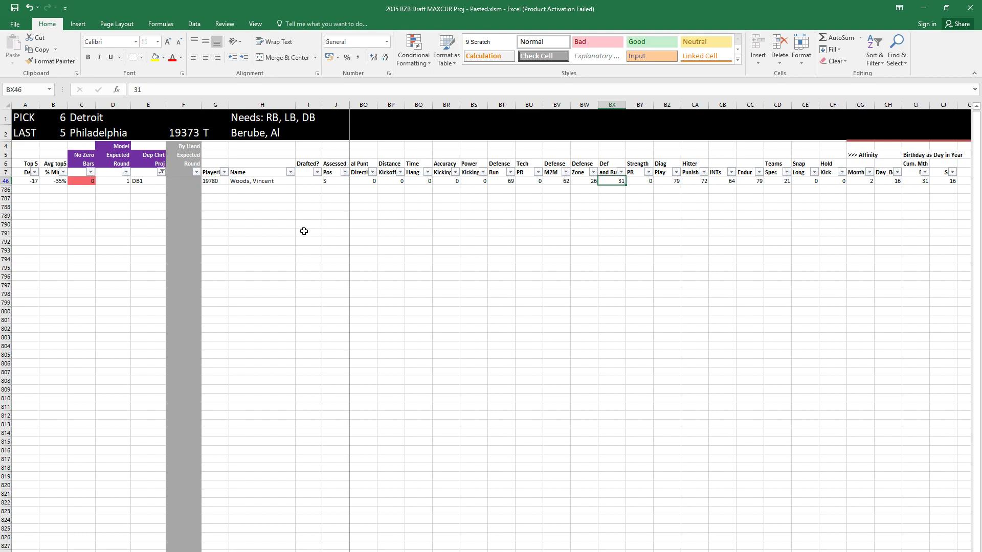
Step: Return to the start of row 46, and copy the safety's player ID
key("Home")
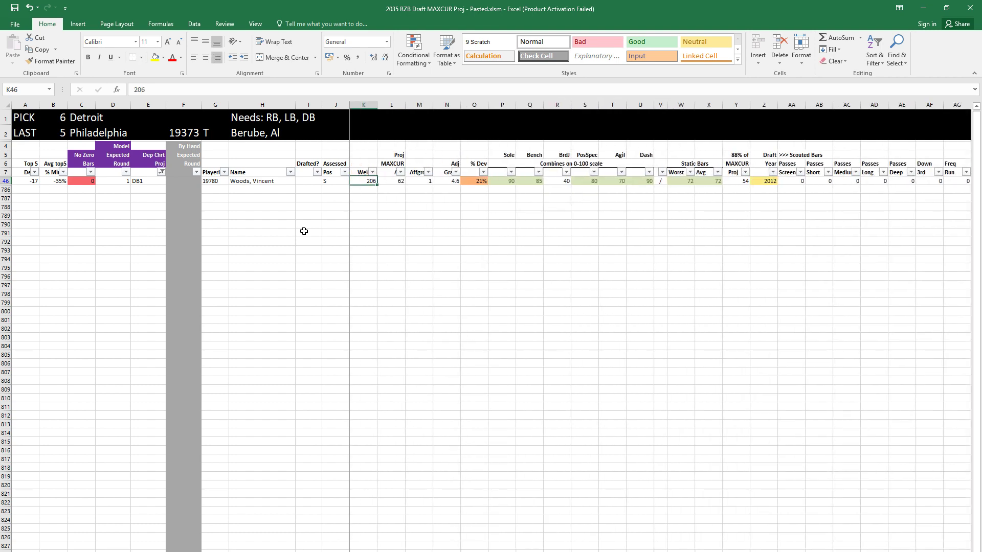
key("Left")
key("Left")
key("Left")
key("Left")
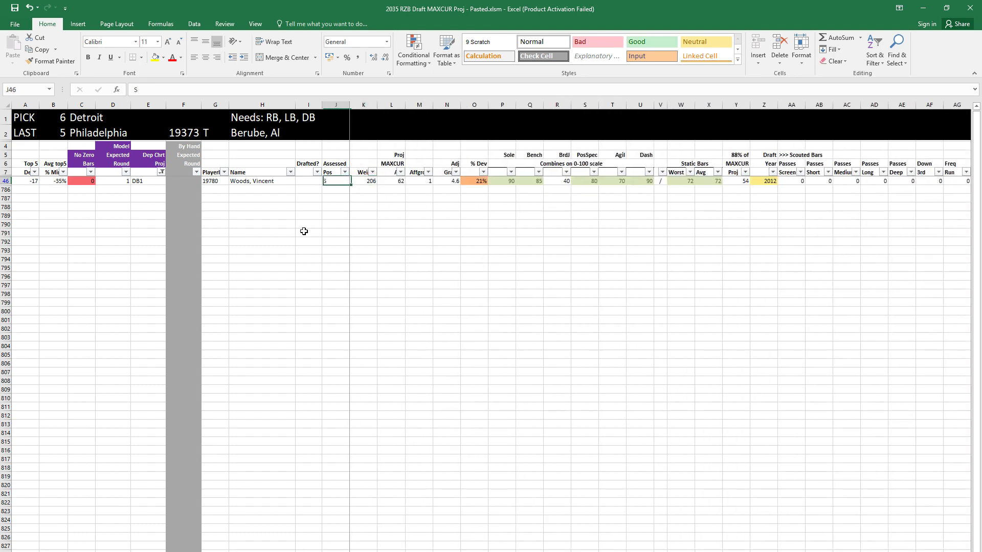
key("ctrl+c")
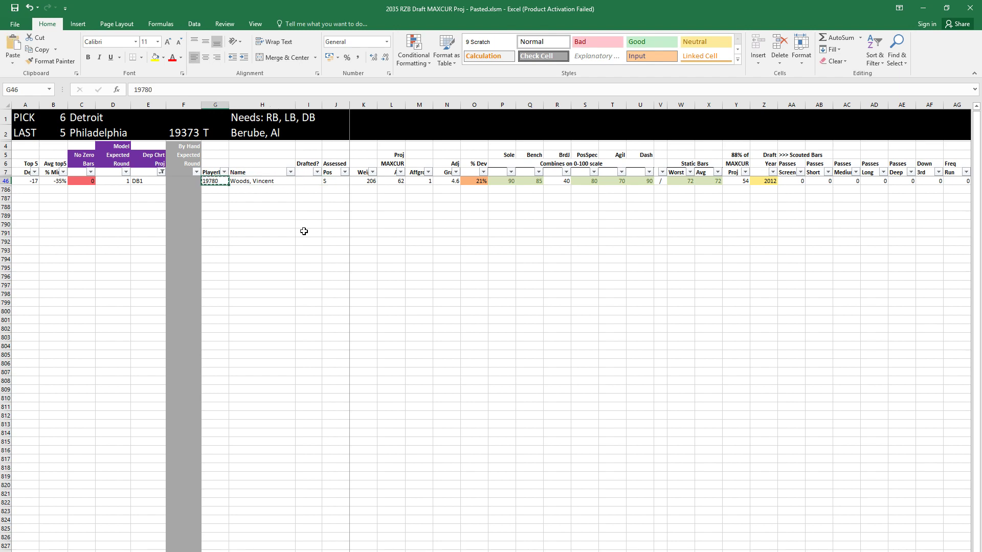
Step: Switch to the 2035 RZB Historic Comps workbook, and enter the safety's player ID in A19 as the draftee for comparison
key("ctrl+Tab")
key("Up")
key("Up")
key("Up")
key("Up")
key("Up")
key("Up")
key("Up")
key("Up")
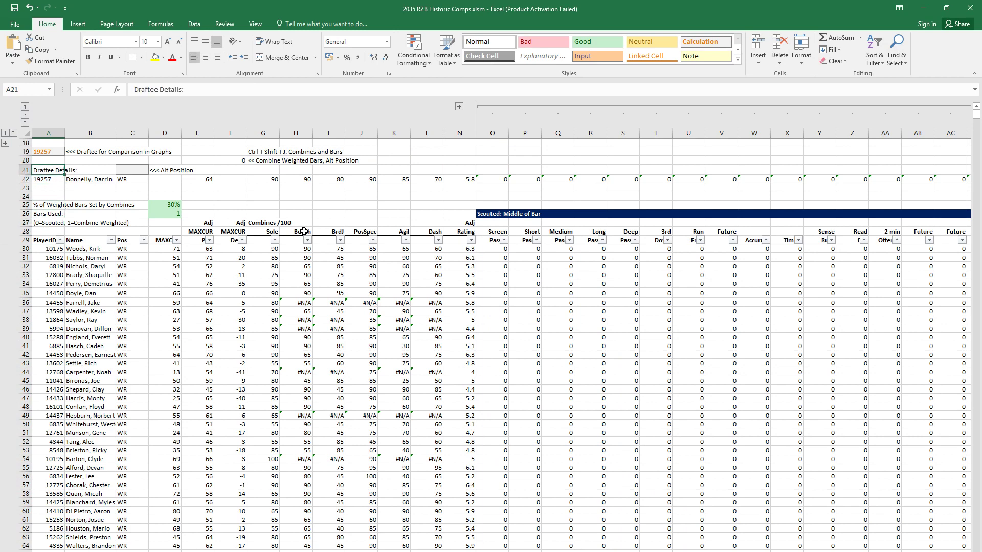
type("19780")
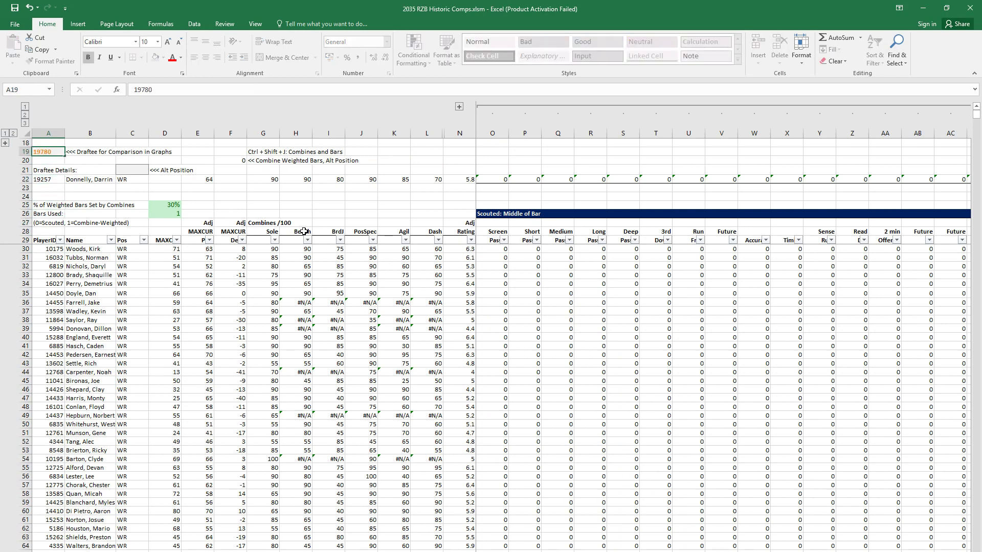
key("Return")
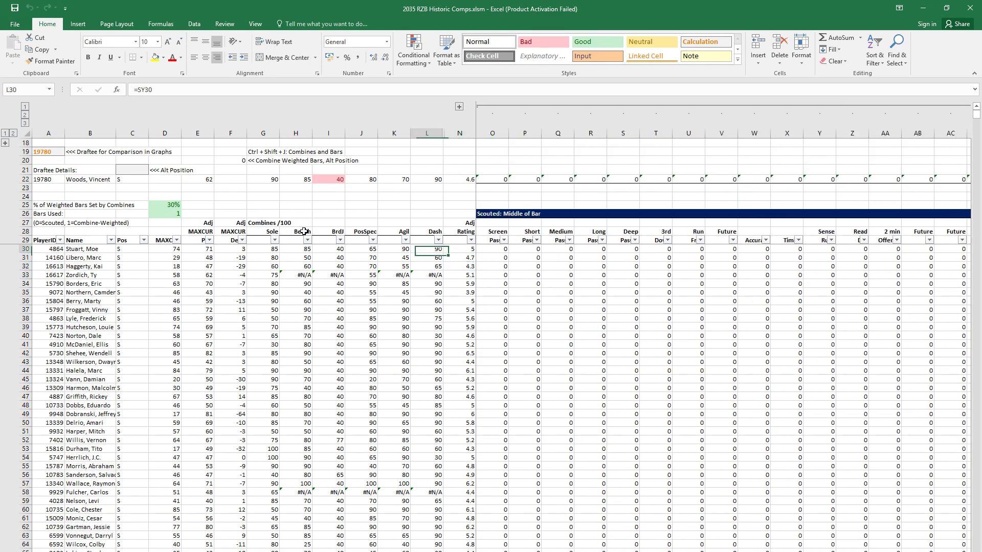
Step: Examine the historic safeties' scouted bars out to the defense columns, and highlight the Zone Defense column
key("Right")
key("Down")
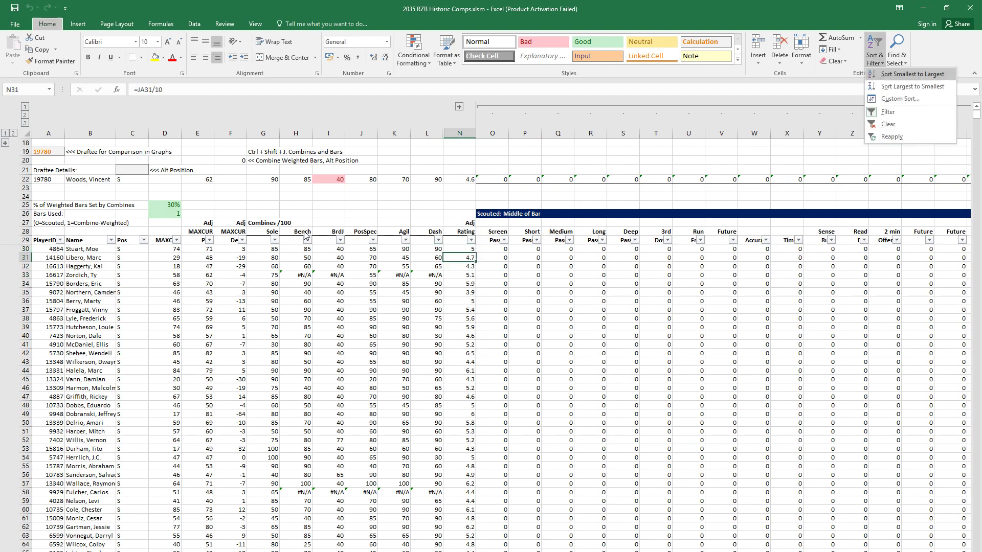
key("Right")
key("Right")
key("Right")
key("Right")
key("Right")
key("Right")
key("Right")
key("Right")
key("Right")
key("Right")
key("Right")
key("Right")
key("Right")
key("Right")
key("Right")
key("Right")
key("Right")
key("Right")
key("Right")
key("Right")
key("Right")
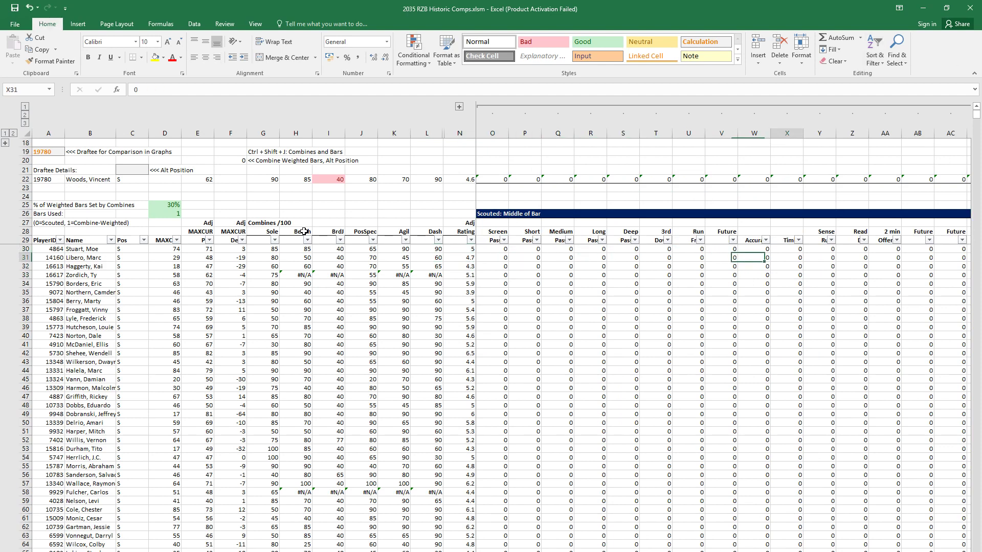
key("Right")
key("Right")
key("Right")
key("Right")
key("Right")
key("Right")
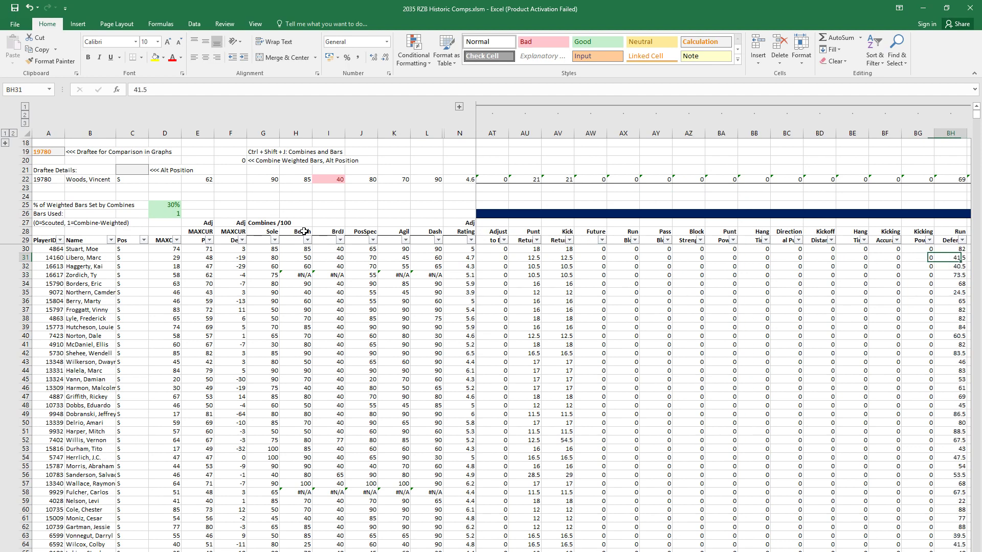
key("Left")
key("Up")
key("Up")
key("Up")
key("Up")
key("Up")
key("Up")
key("Up")
key("Up")
key("Up")
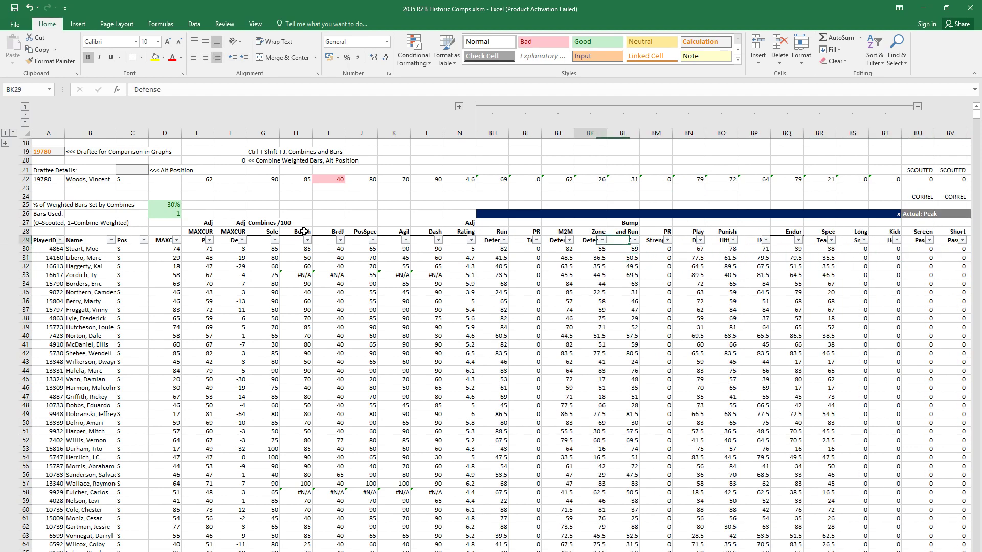
key("ctrl+shift+Down")
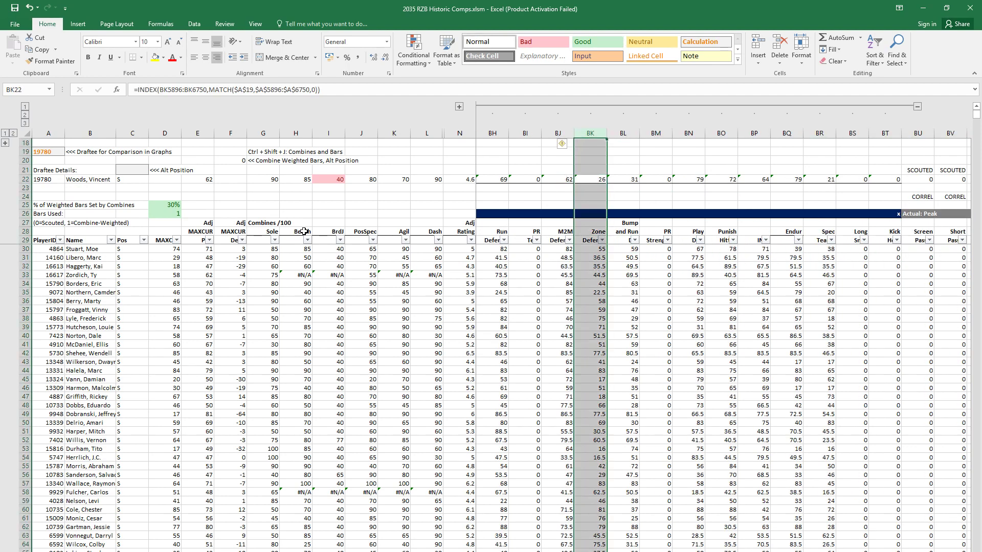
Step: Filter the historic comps' Zone Defense column with a less-than-or-equal-to condition
left_click(524, 318)
left_click(600, 241)
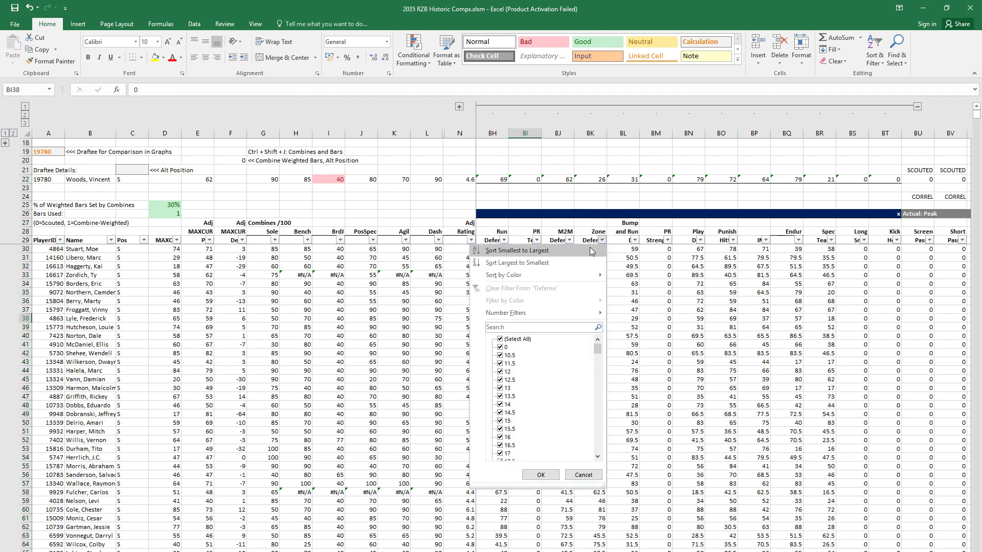
mouse_move(562, 314)
left_click(665, 376)
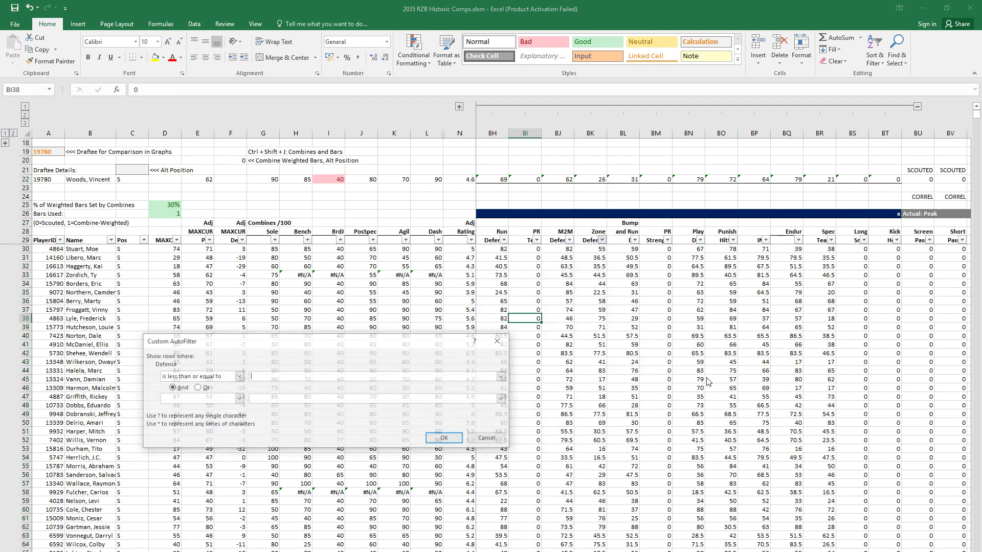
key("Return")
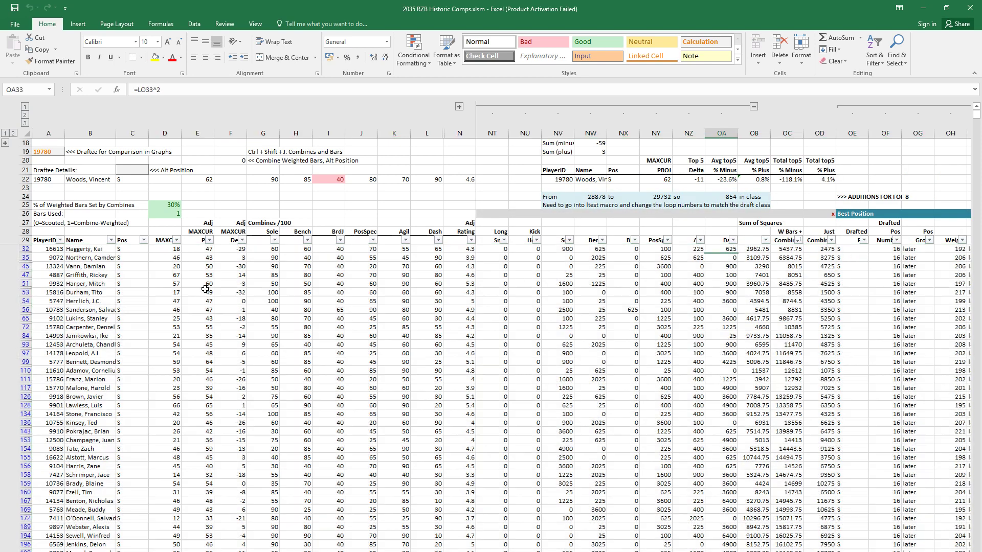
Step: Compare MAXCUR against the adjusted MAXCUR projection for the historic safeties in rows 51, 99 and 128
left_click(203, 284)
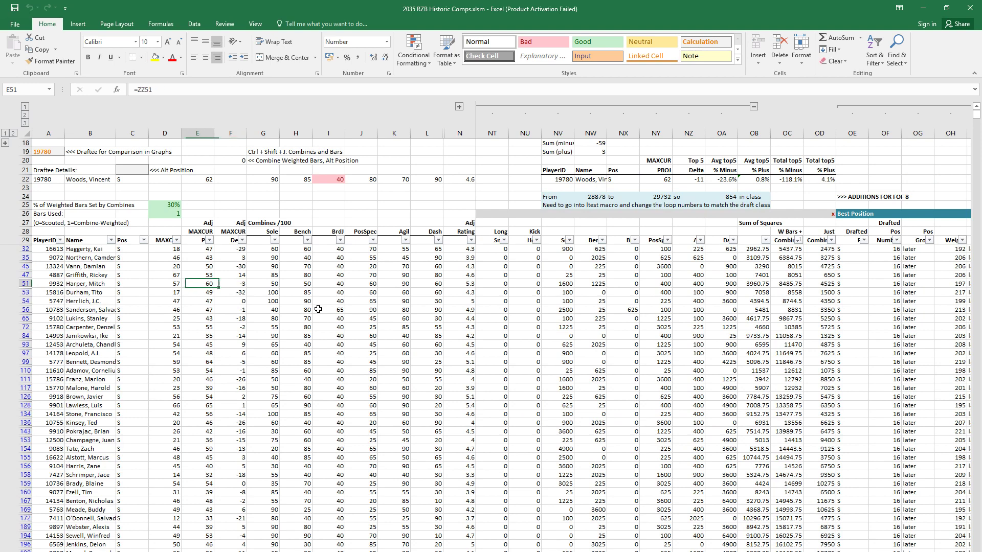
key("ctrl+space")
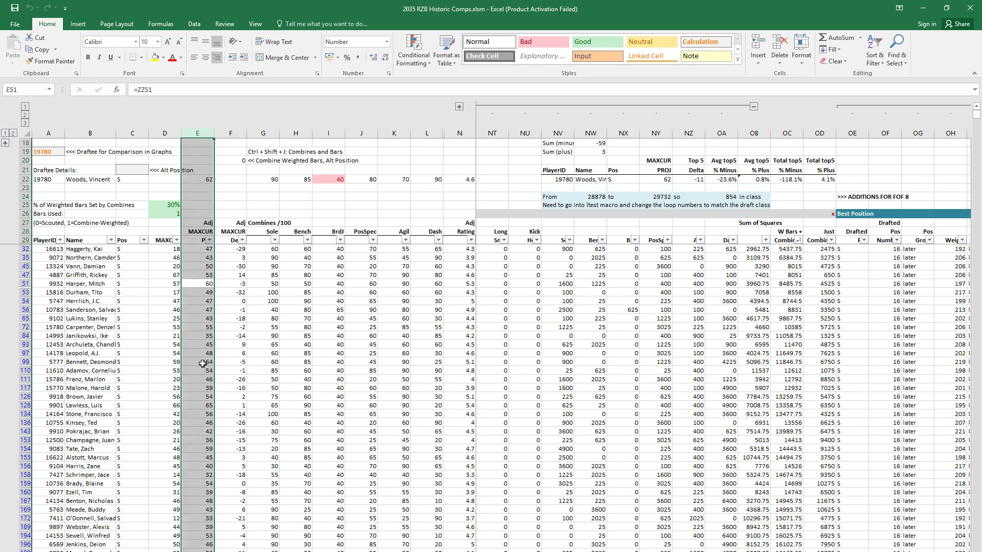
left_click_drag(203, 364, 174, 362)
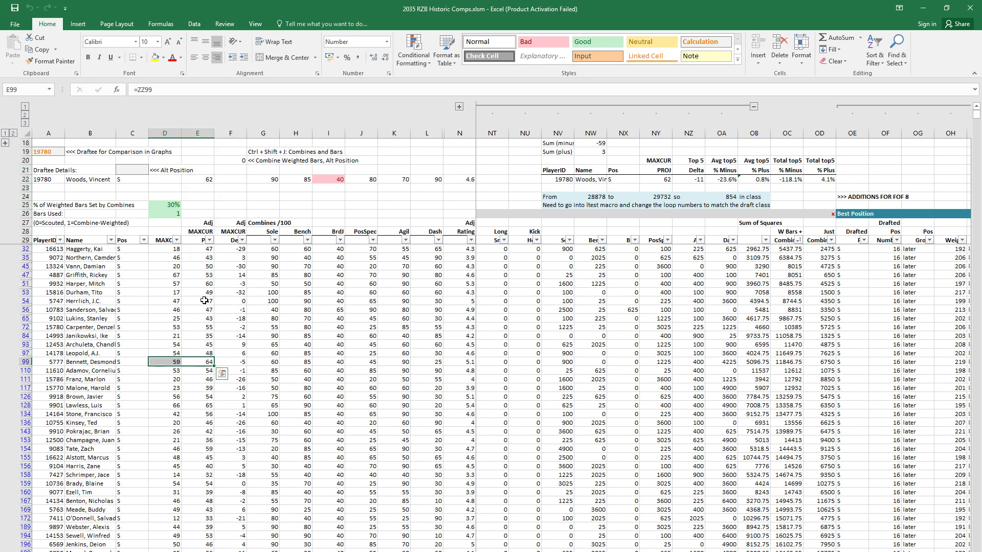
left_click_drag(203, 284, 167, 284)
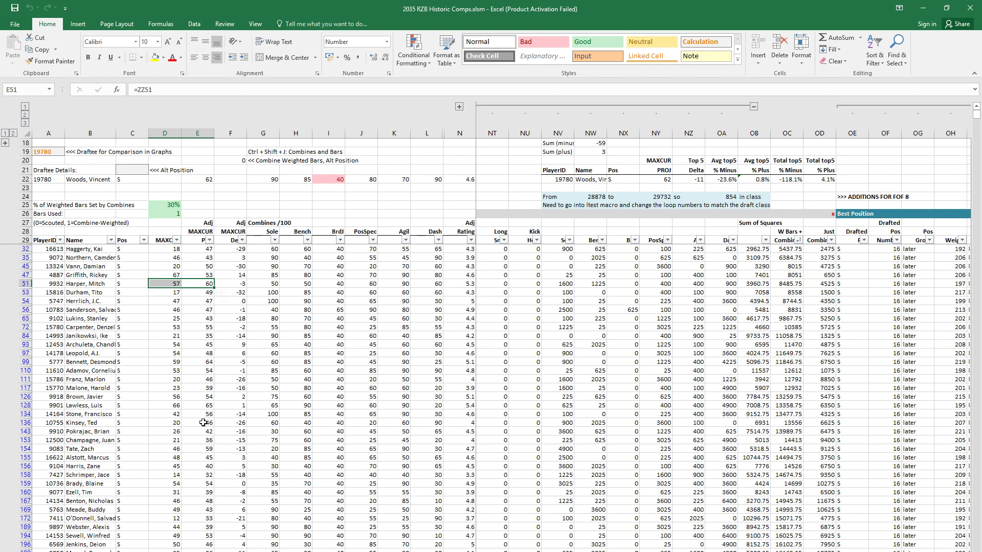
left_click_drag(203, 405, 169, 405)
Step: Examine the row 128 safety's actual peak ratings across to the defense columns, and highlight the peak Zone Defense column
key("Right")
key("Right")
key("Right")
key("Right")
key("Right")
key("Right")
key("Right")
key("Right")
key("Right")
key("Right")
key("Right")
key("Right")
key("Right")
key("Right")
key("Right")
key("Right")
key("Right")
key("Right")
key("Right")
key("Right")
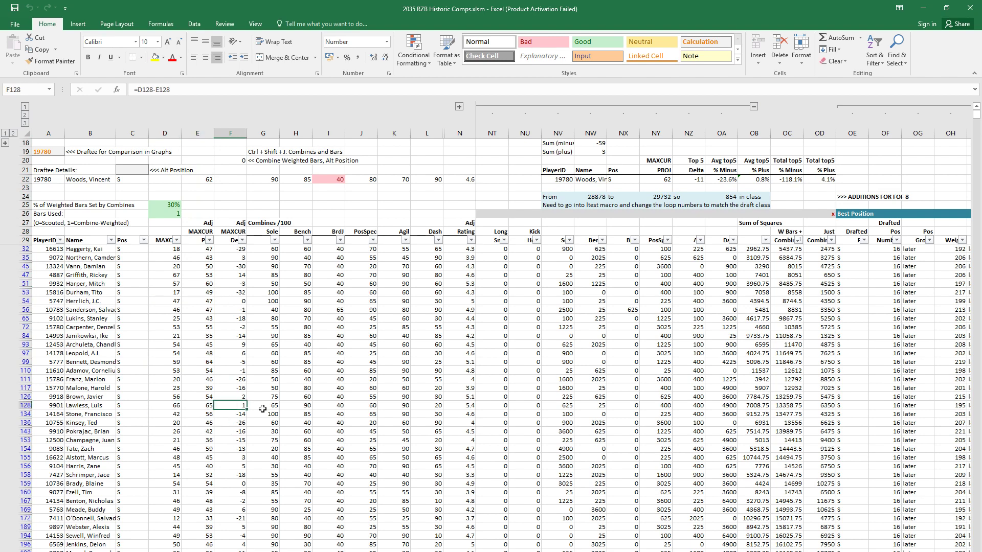
key("Right")
key("Right")
key("Right")
key("Right")
key("Right")
key("Right")
key("Right")
key("Right")
key("Right")
key("Right")
key("Right")
key("Right")
key("Right")
key("Right")
key("Right")
key("Right")
key("Right")
key("Right")
key("Right")
key("Right")
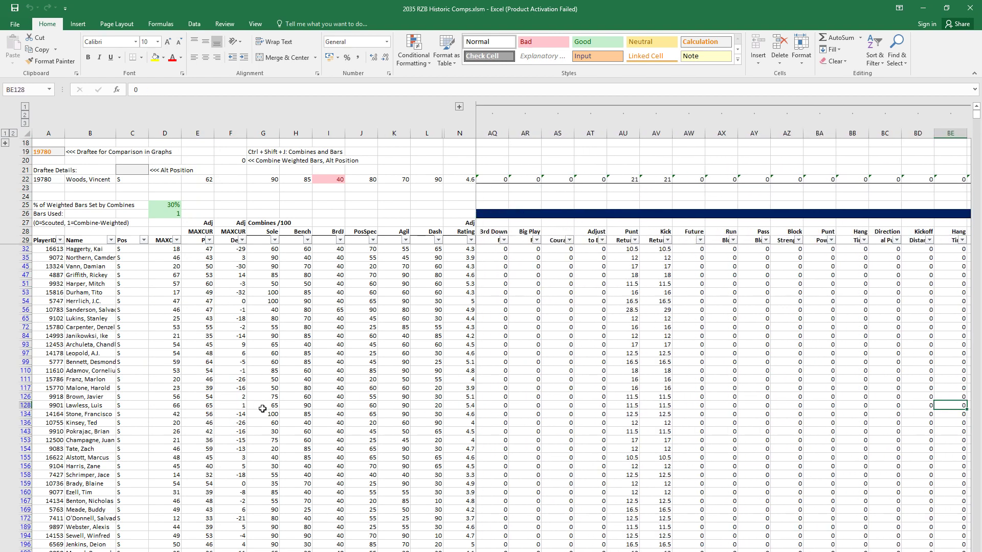
key("Right")
key("Right")
key("Right")
key("Right")
key("Right")
key("Right")
key("Right")
key("Right")
key("Right")
key("Right")
key("Right")
key("Right")
key("Right")
key("Right")
key("Right")
key("Right")
key("Right")
key("Right")
key("Right")
key("Right")
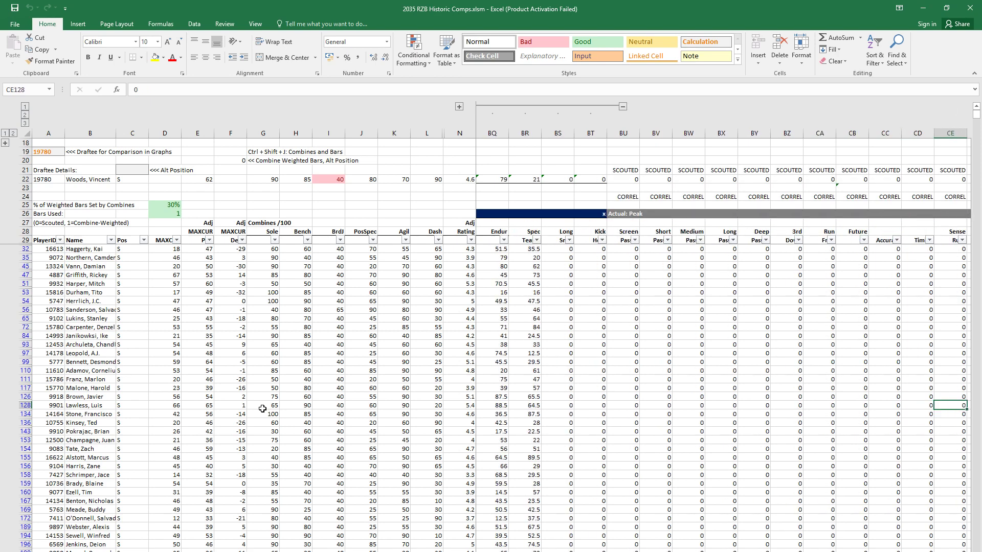
key("Right")
key("Right")
key("Right")
key("Right")
key("Right")
key("Right")
key("Right")
key("Right")
key("Right")
key("Right")
key("Right")
key("Right")
key("Right")
key("Right")
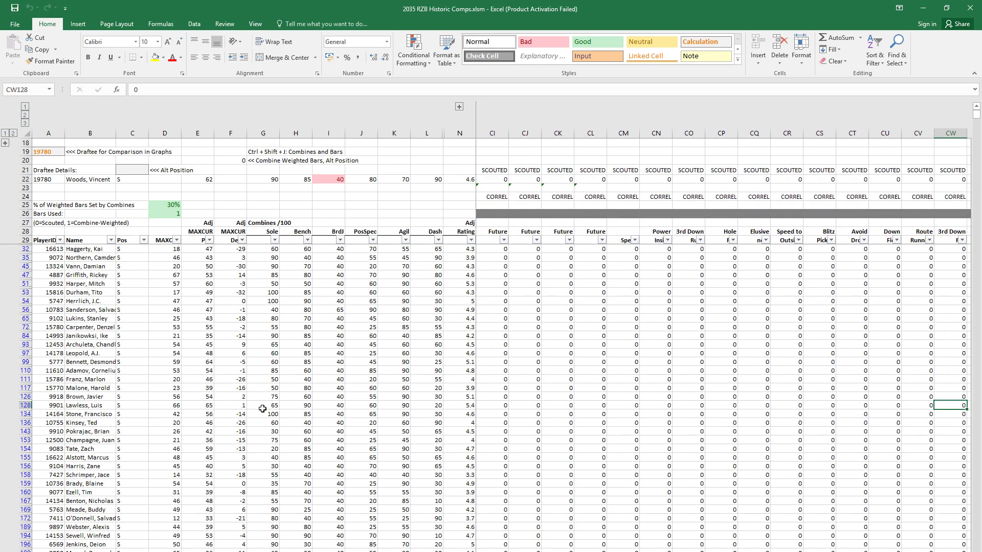
key("Right")
key("Right")
key("Right")
key("Right")
key("Right")
key("Right")
key("Right")
key("Right")
key("Right")
key("Right")
key("Right")
key("Right")
key("Right")
key("Right")
key("Right")
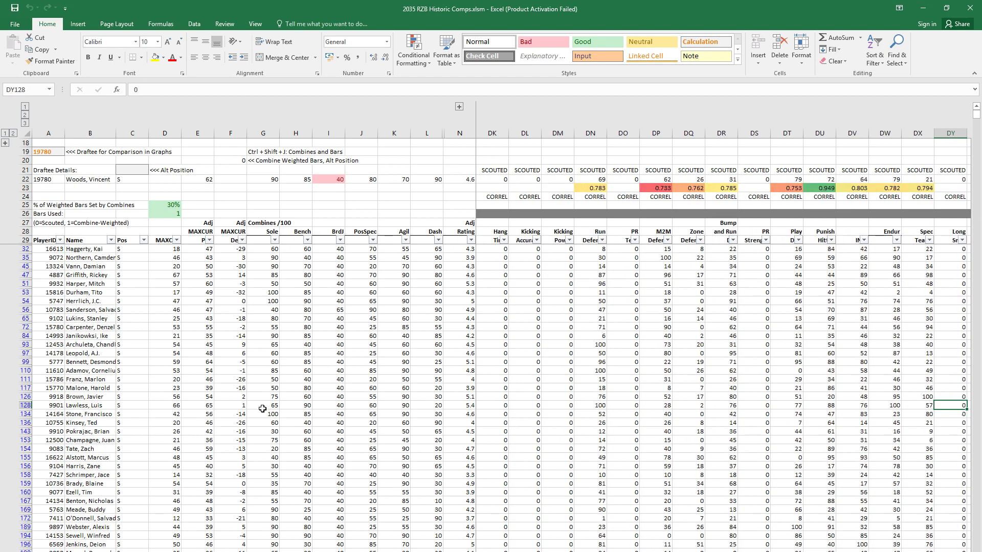
key("Left")
key("Left")
key("Left")
key("Left")
key("Left")
key("Left")
key("Left")
key("Left")
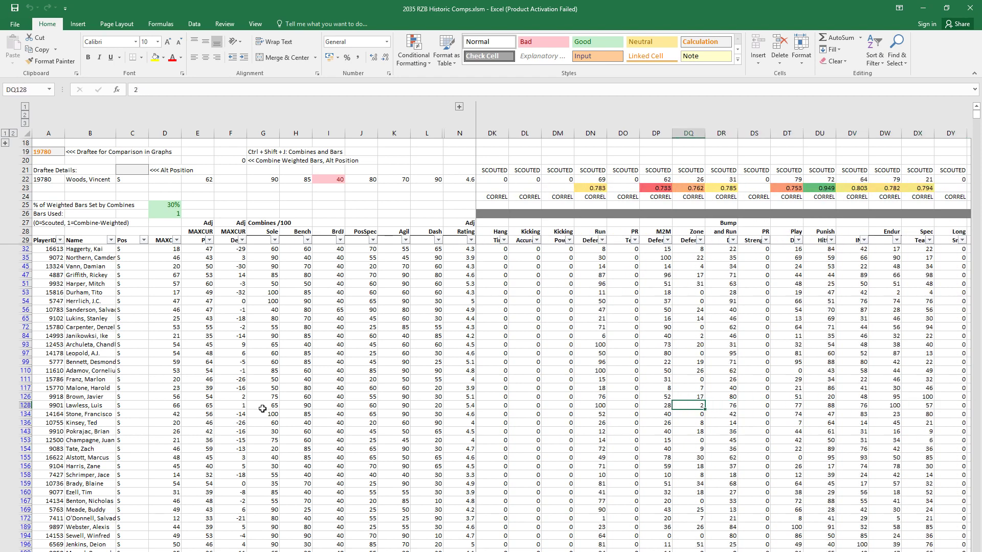
key("ctrl+space")
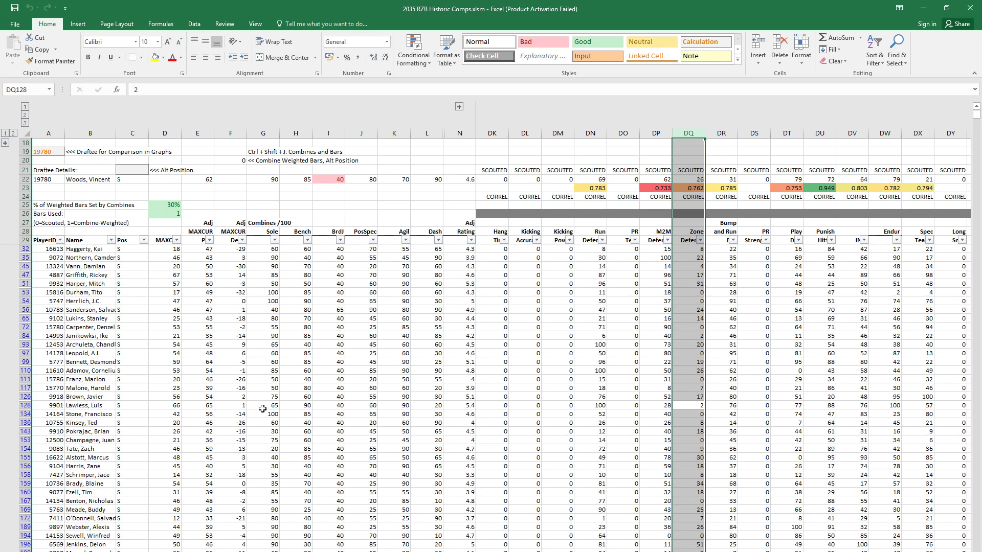
key("Left")
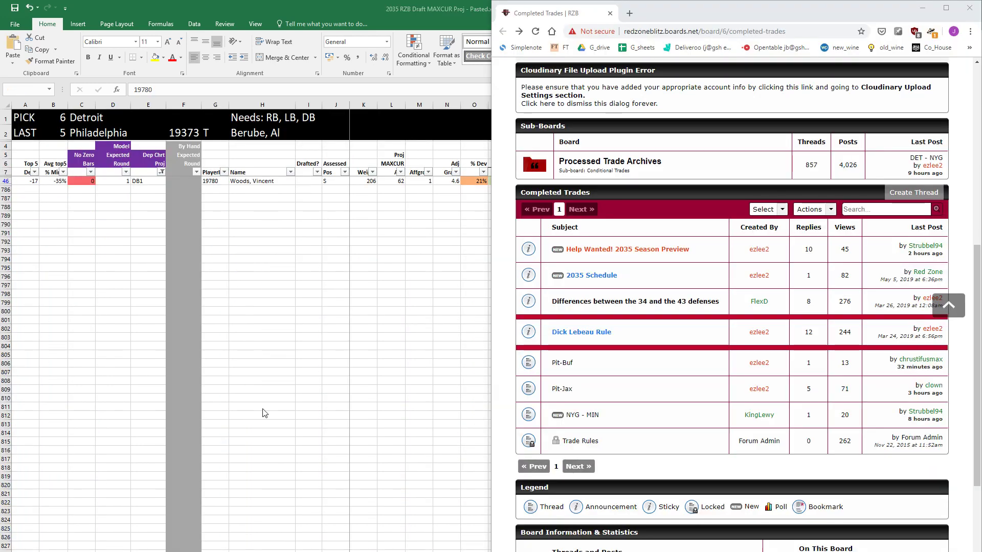
Step: Switch to the 2035 RZB Draft MAXCUR Proj workbook, and set the row 46 safety's By Hand Expected Round to 1.5
key("alt+Tab")
left_click(174, 182)
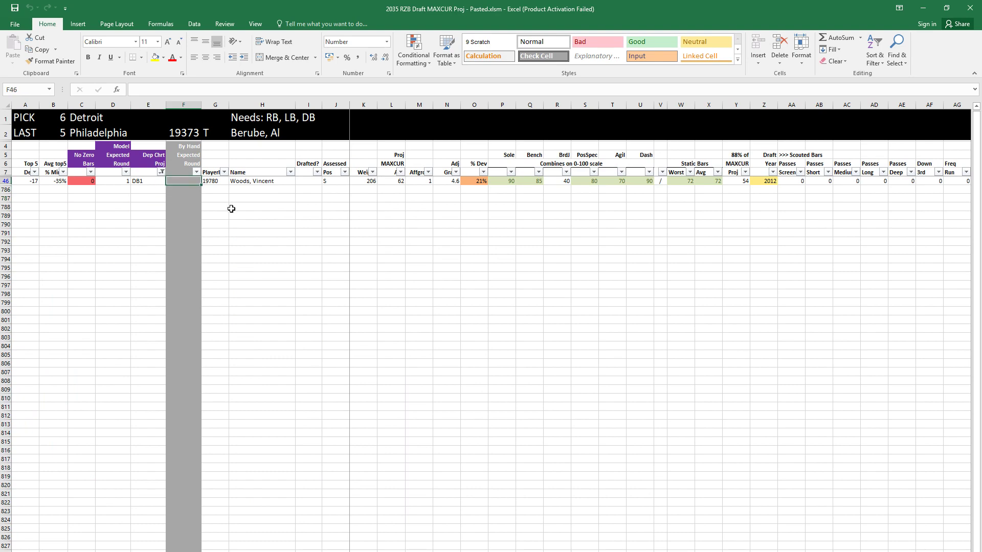
type("1.5")
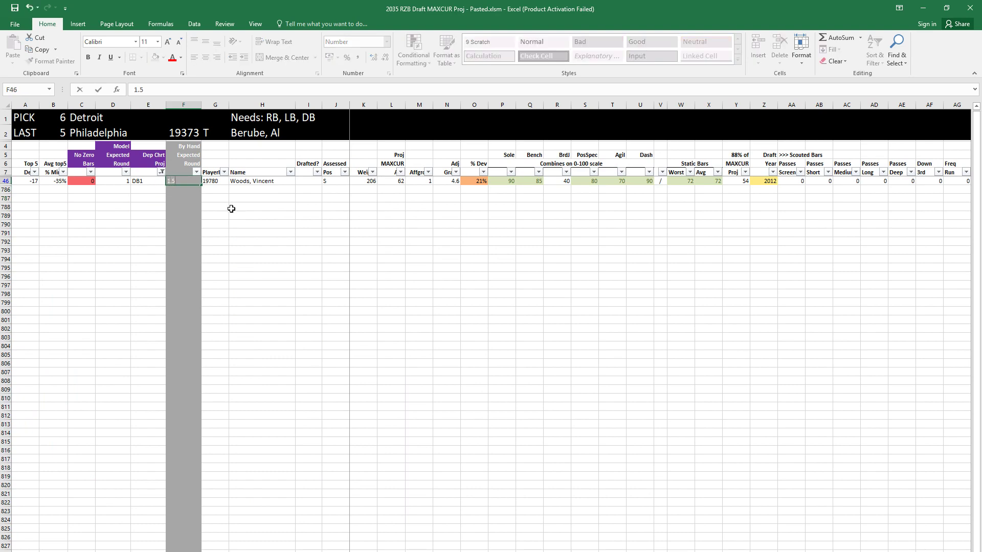
key("Return")
Step: Clear the filter to list all the prospects, and highlight the ILB's row 11 near the start of the list
key("alt+h")
key("s")
key("c")
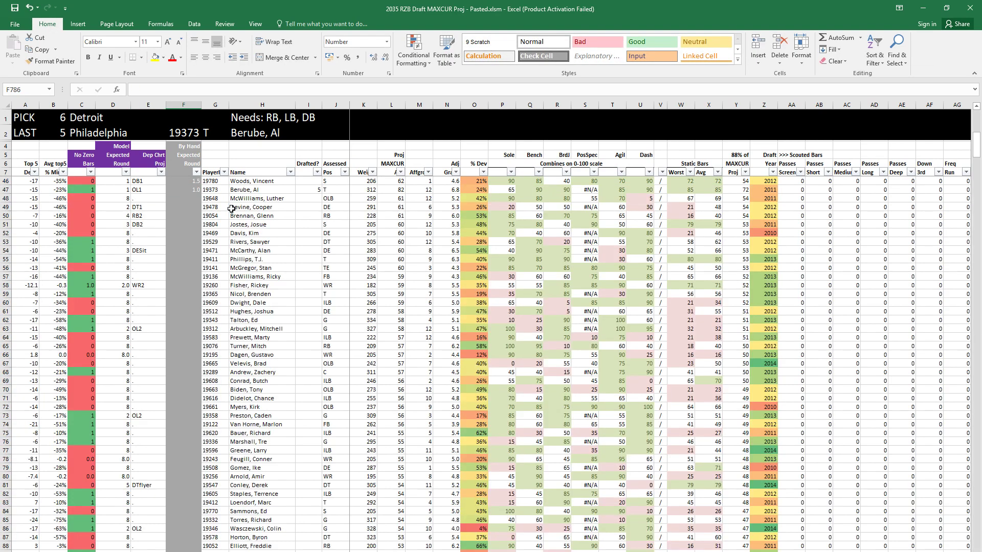
left_click(242, 226)
scroll(321, 240, "up", 3)
scroll(397, 250, "up", 3)
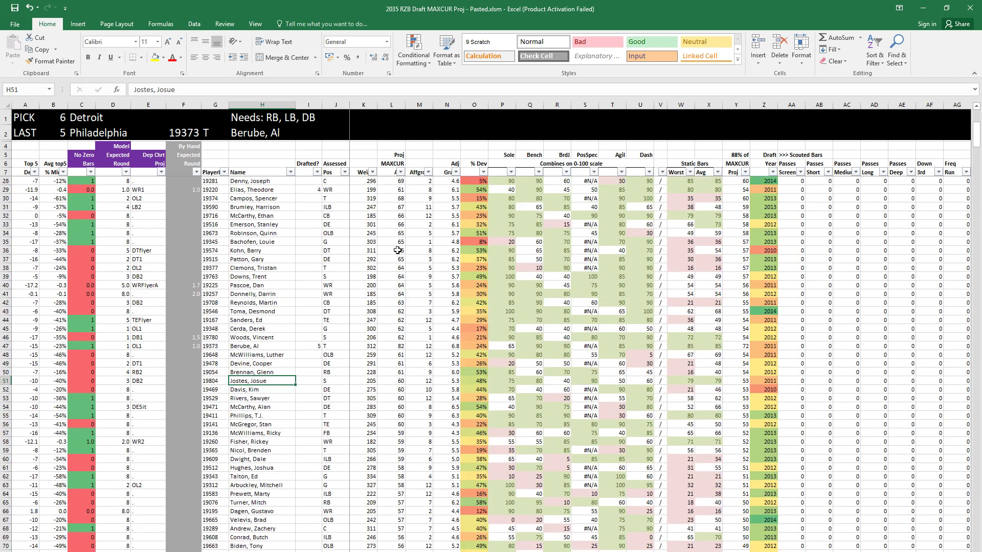
key("ctrl+Home")
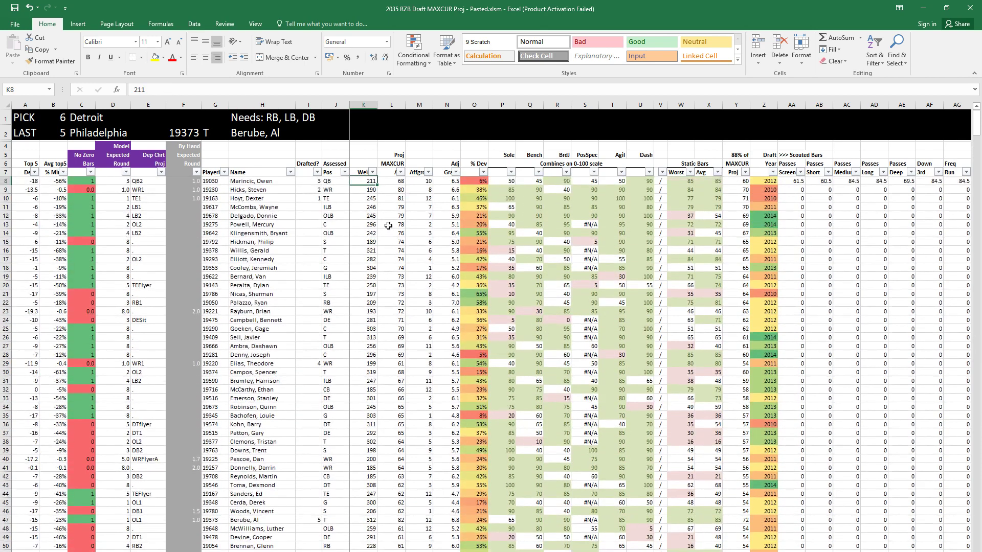
left_click(397, 209)
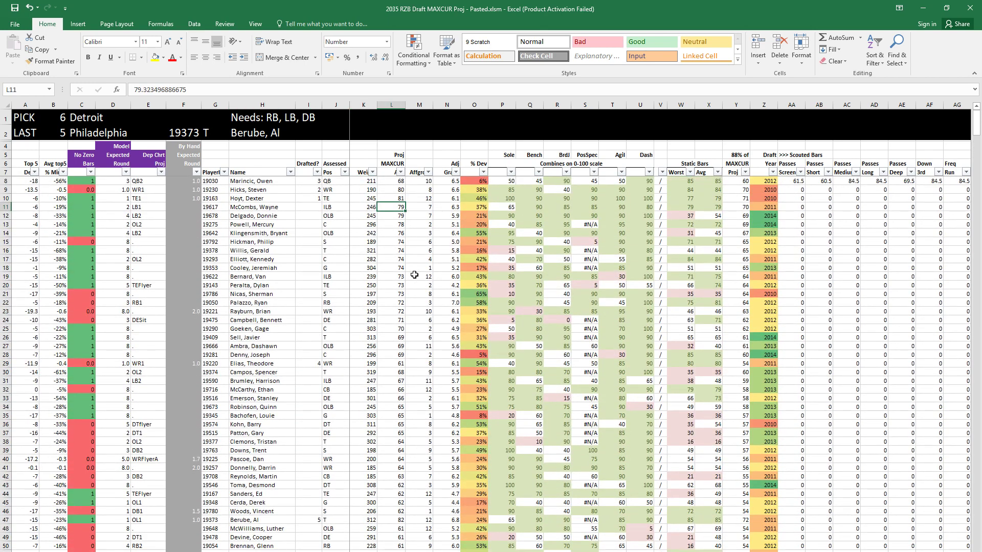
key("shift+space")
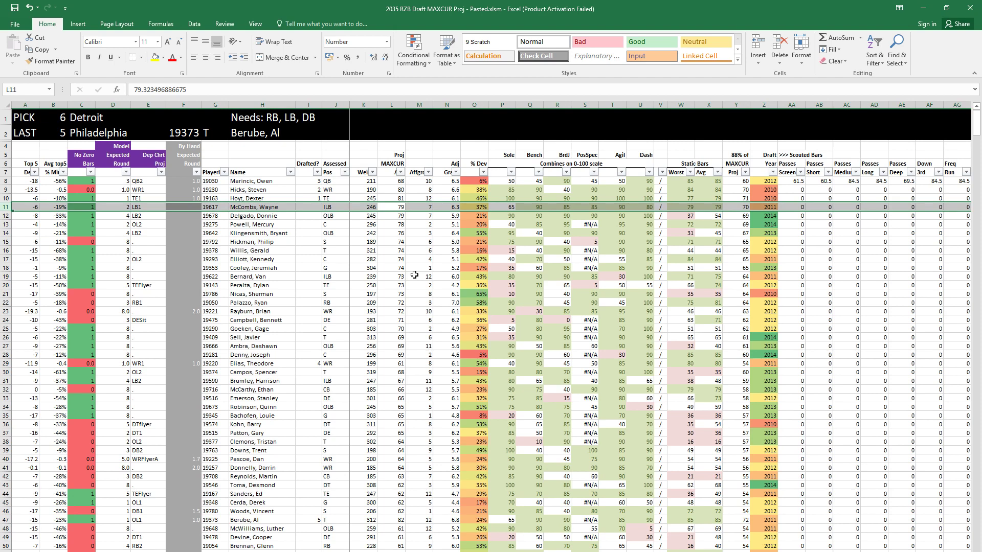
Step: Examine the row 11 ILB's combines and scouted bars out to the run, M2M, zone and bump-and-run defense columns
left_click(151, 207)
key("Right")
key("Right")
key("Right")
key("Right")
key("Right")
key("Right")
key("Right")
key("Right")
key("Right")
key("Right")
key("Right")
key("Right")
key("Right")
key("Right")
key("Right")
key("Right")
key("Right")
key("Right")
key("Right")
key("Right")
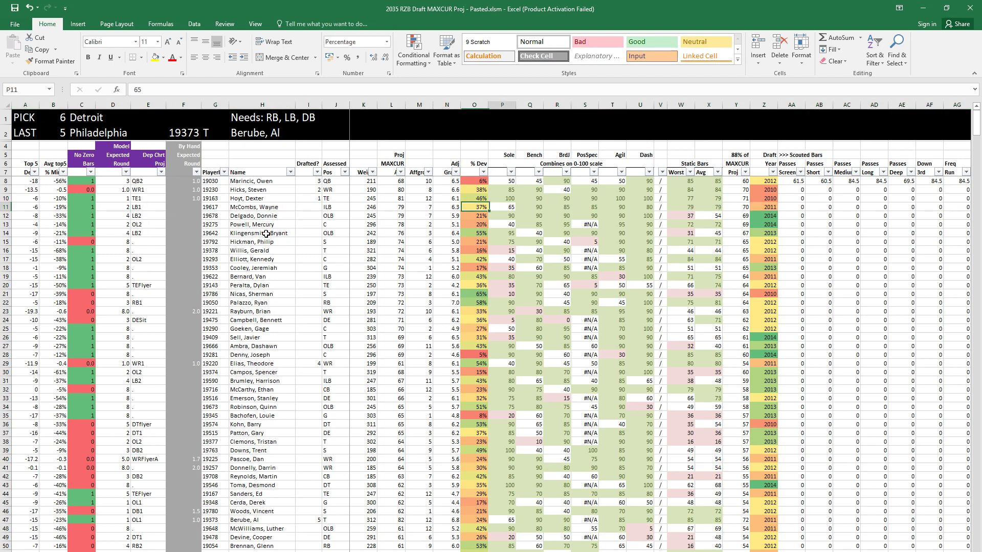
key("Right")
key("Right")
key("Right")
key("Right")
key("Right")
key("Right")
key("Right")
key("Right")
key("Right")
key("Right")
key("Right")
key("Right")
key("Right")
key("Right")
key("Right")
key("Right")
key("Right")
key("Right")
key("Right")
key("Right")
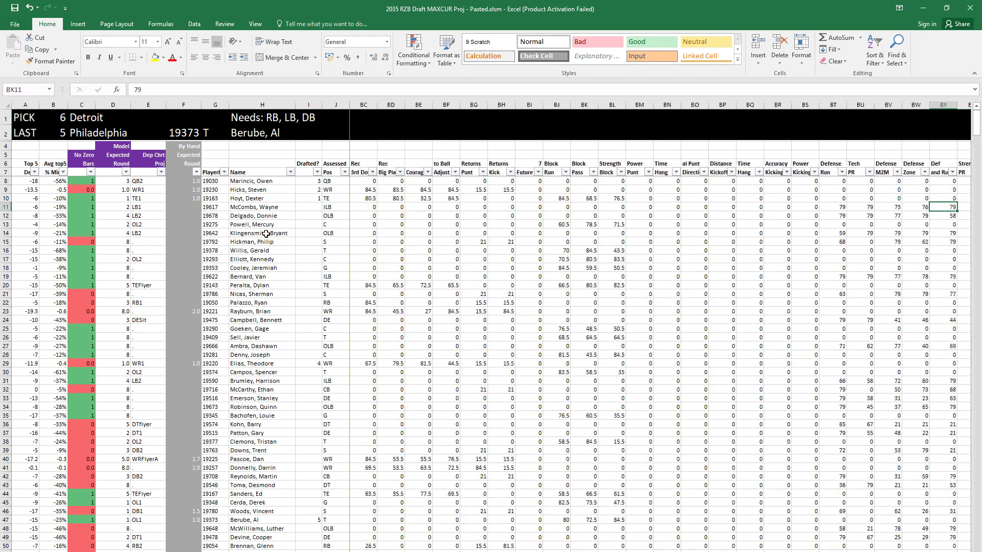
Step: Examine the row 11 ILB's remaining defense bars, Endurance and special teams columns out to the birthday columns
key("Left")
key("Left")
key("Left")
key("Left")
key("Left")
key("Left")
key("Left")
key("Left")
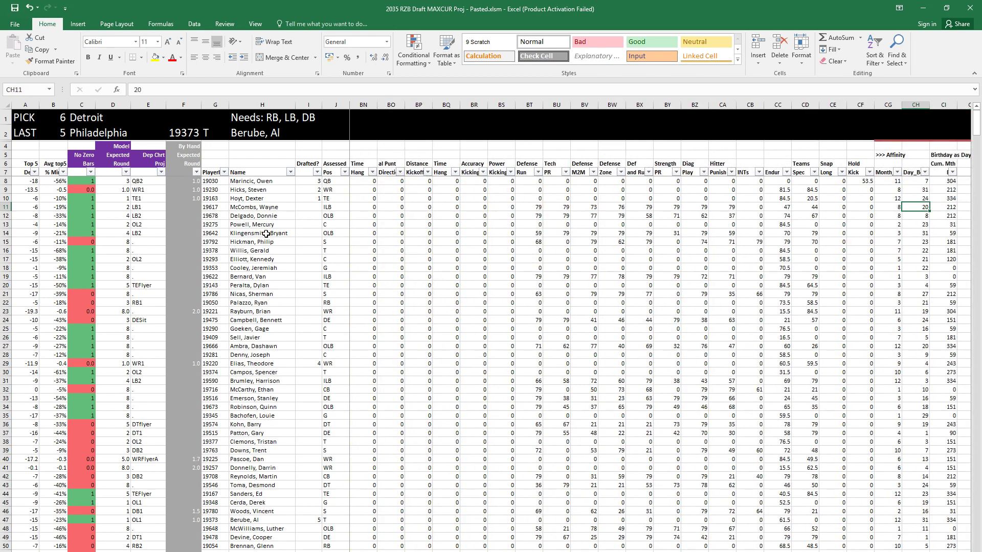
key("Right")
key("Right")
key("Right")
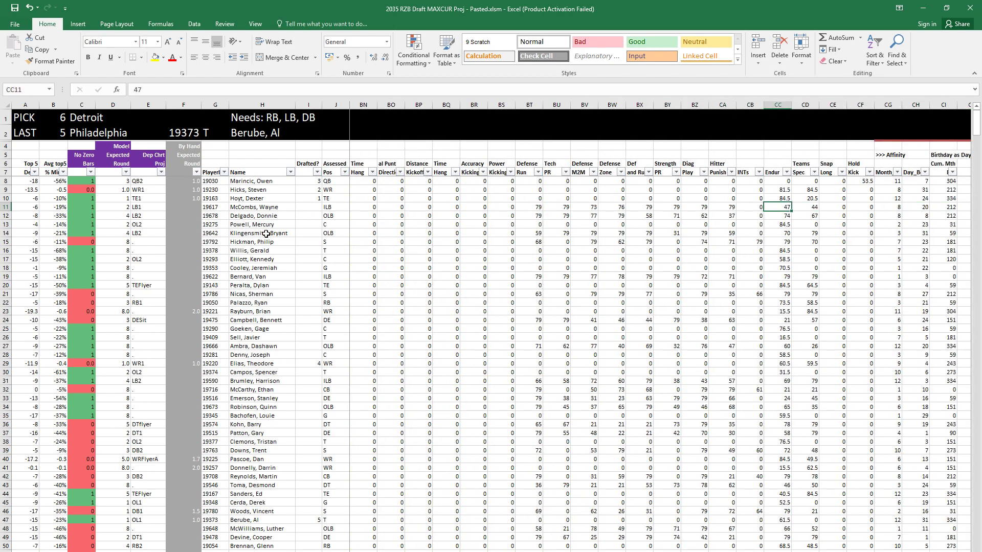
Step: Highlight the row 11 ILB's bars from Defense M2M to Hitter Punish to review them together
key("Left")
key("Left")
key("Left")
key("shift+Left")
key("shift+Left")
key("shift+Left")
key("shift+Left")
key("shift+Left")
key("shift+Left")
key("shift+Left")
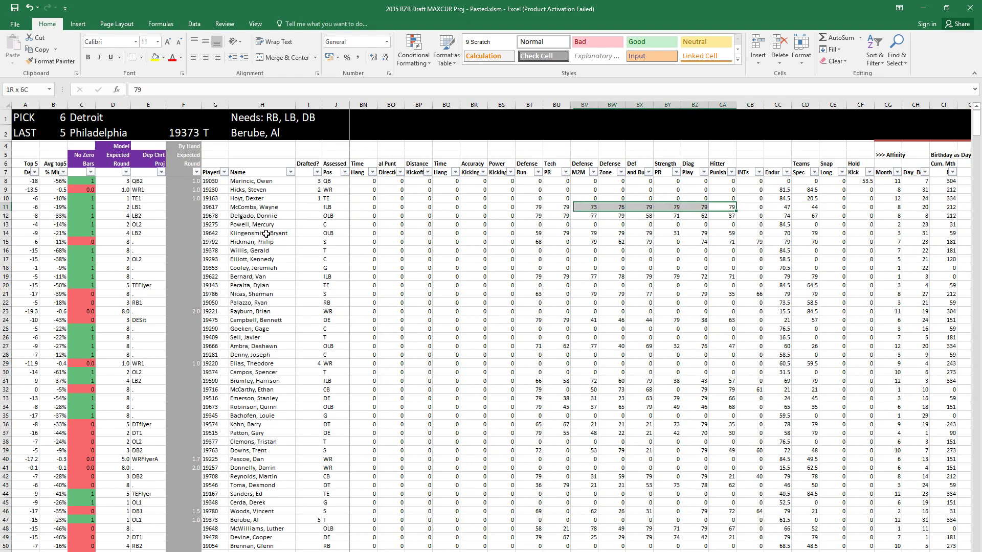
key("Right")
key("Right")
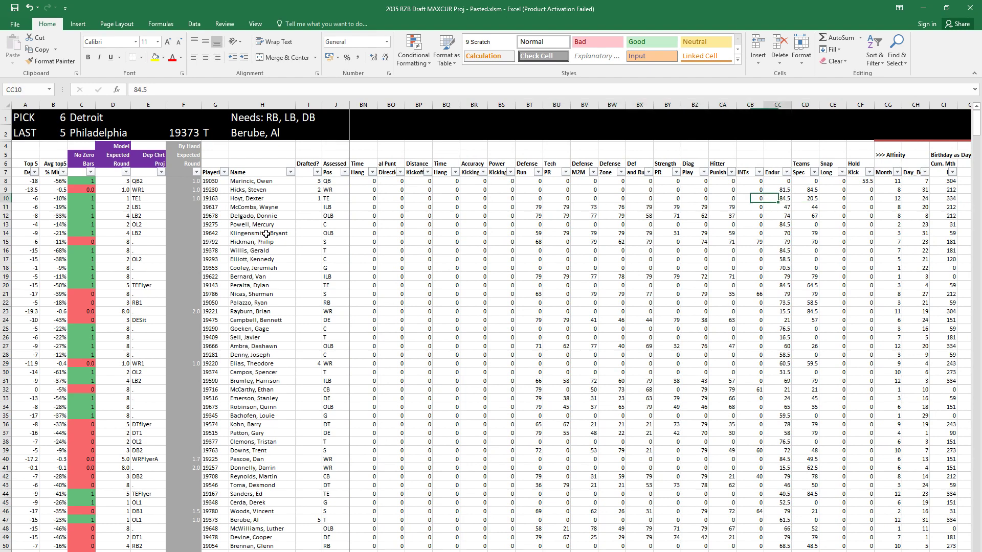
Step: Return to the start of the row 11 ILB's data and highlight the entire row
key("Home")
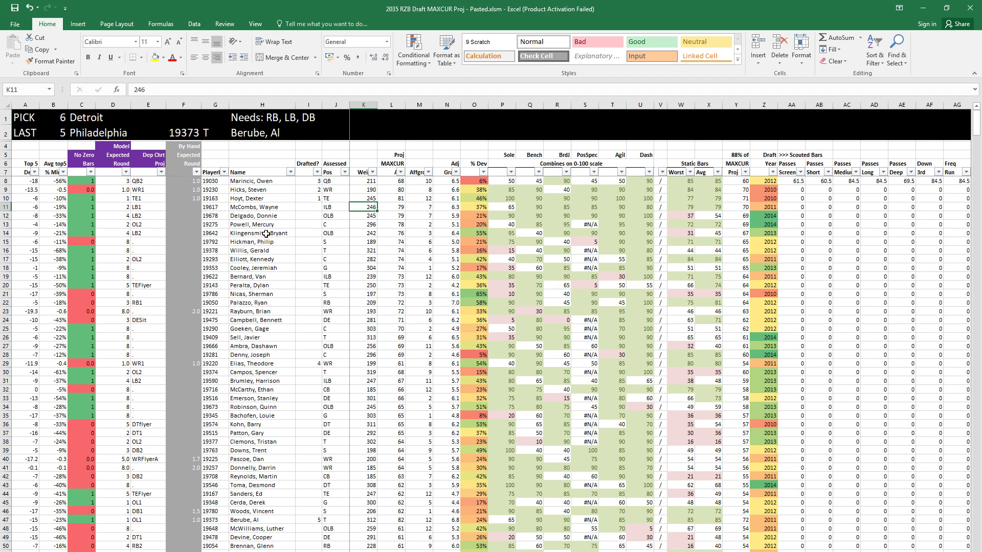
key("shift+space")
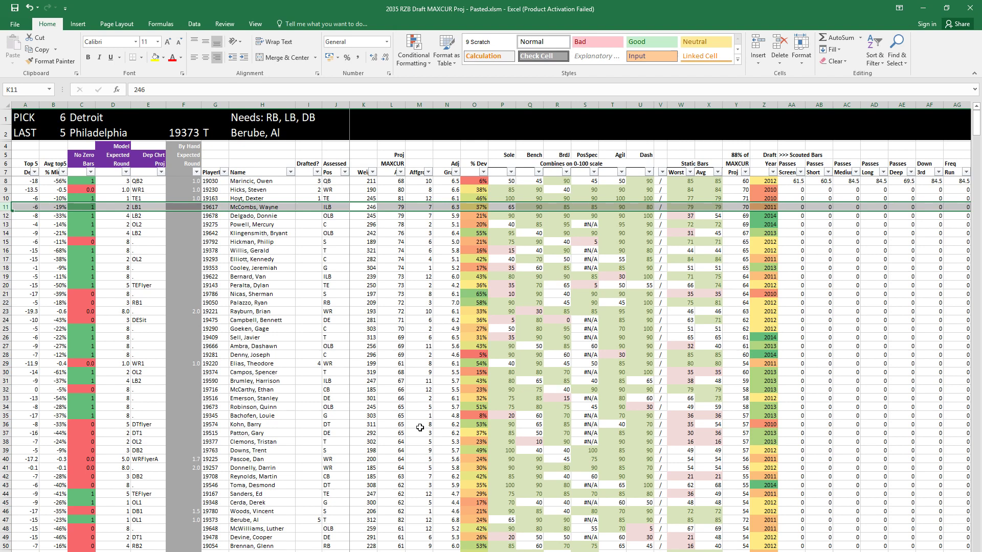
left_click(348, 406)
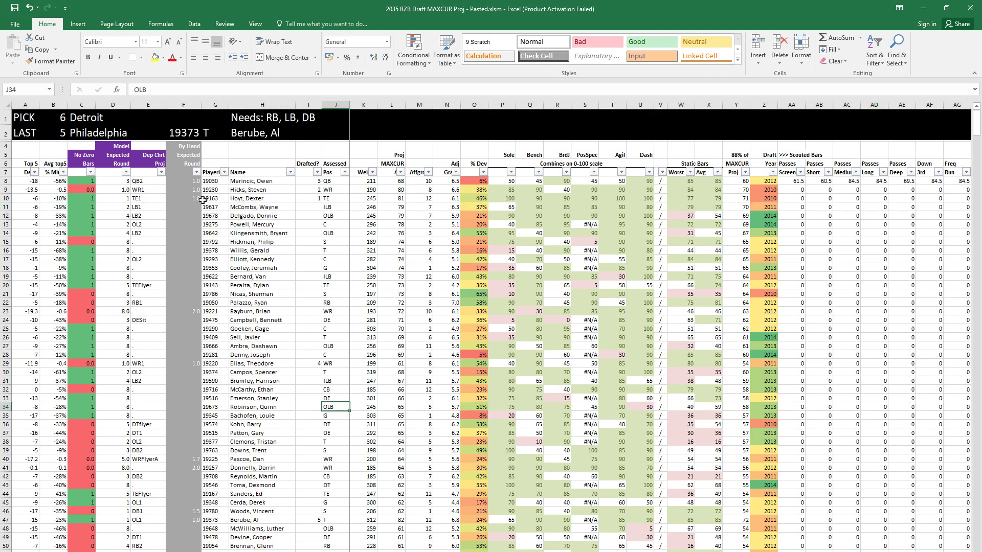
left_click(160, 172)
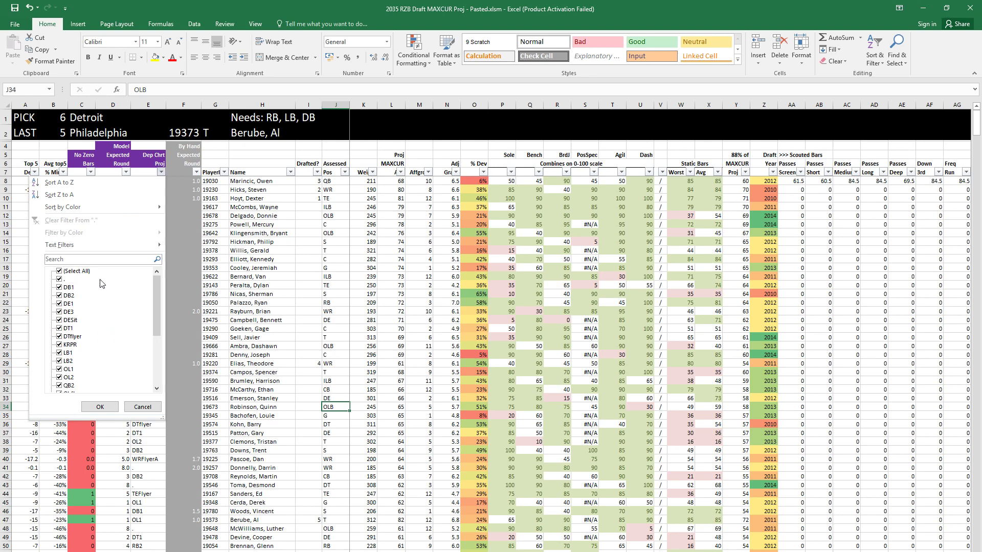
left_click(142, 406)
left_click(126, 173)
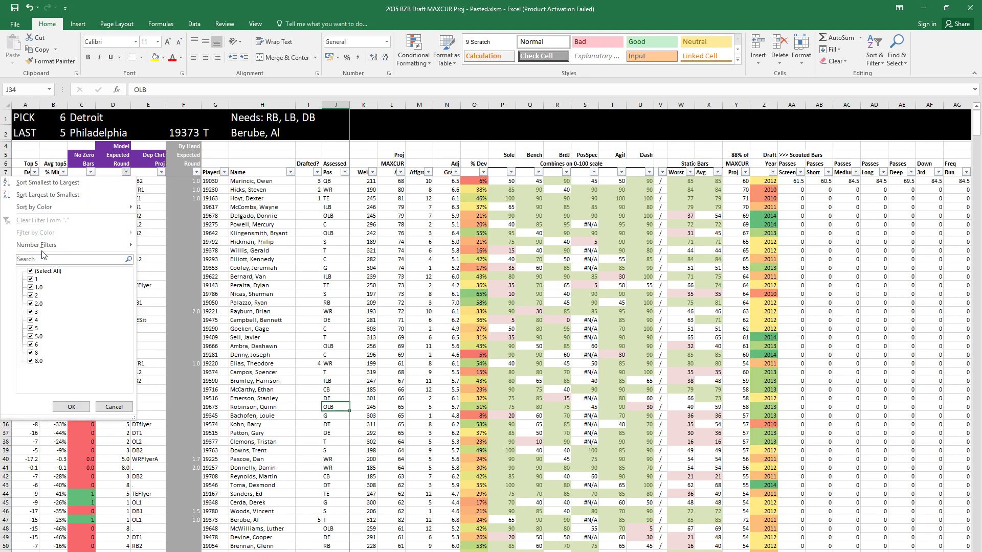
left_click(40, 272)
left_click(37, 279)
left_click(130, 407)
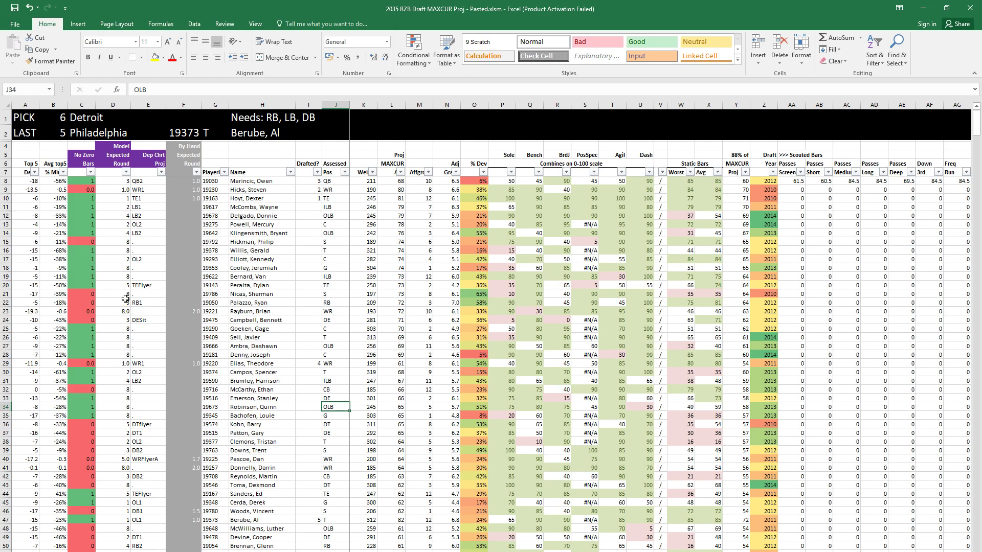
left_click(126, 172)
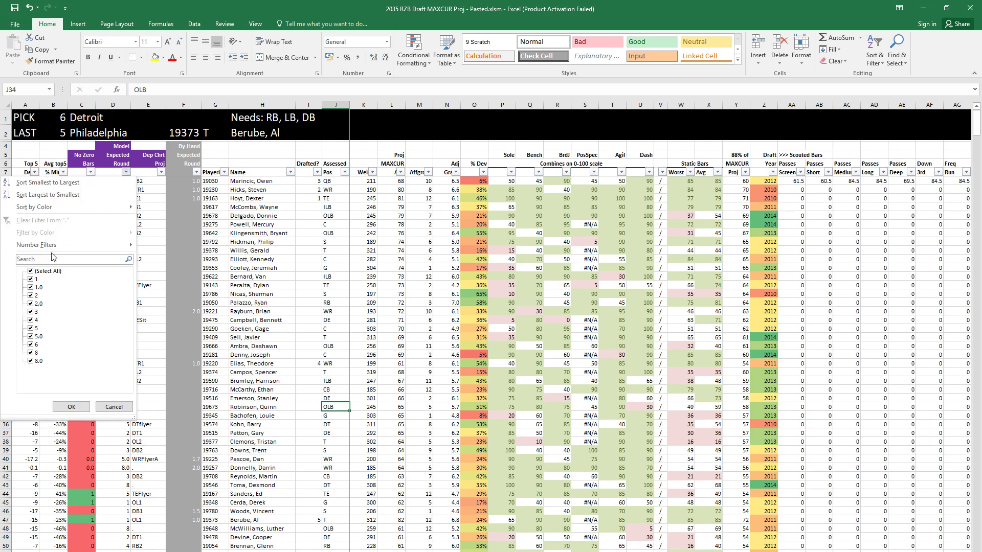
left_click(114, 407)
left_click(128, 319)
key("alt+h")
key("s")
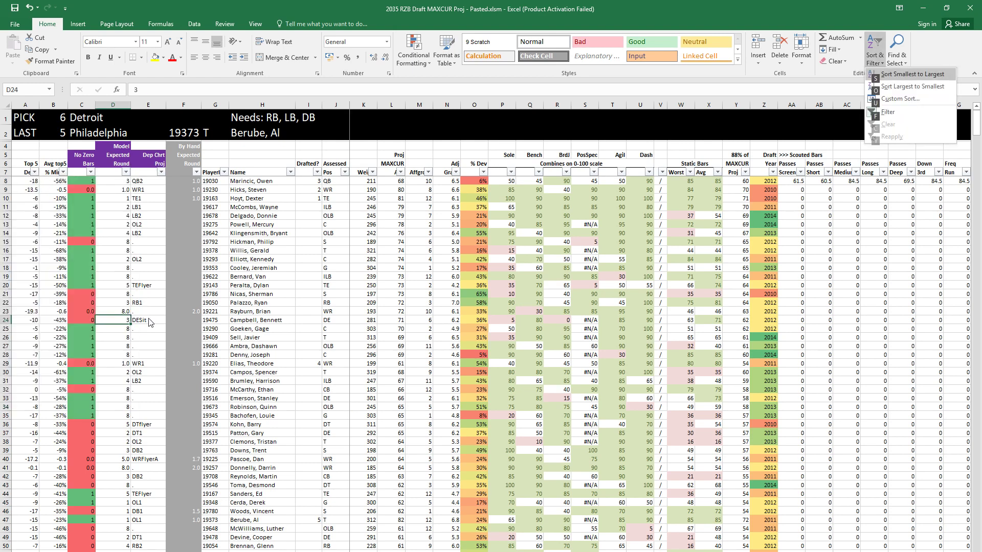
key("Escape")
key("Escape")
Step: Format all the Model Expected Round values from row 8 down as numbers without decimals
left_click(114, 181)
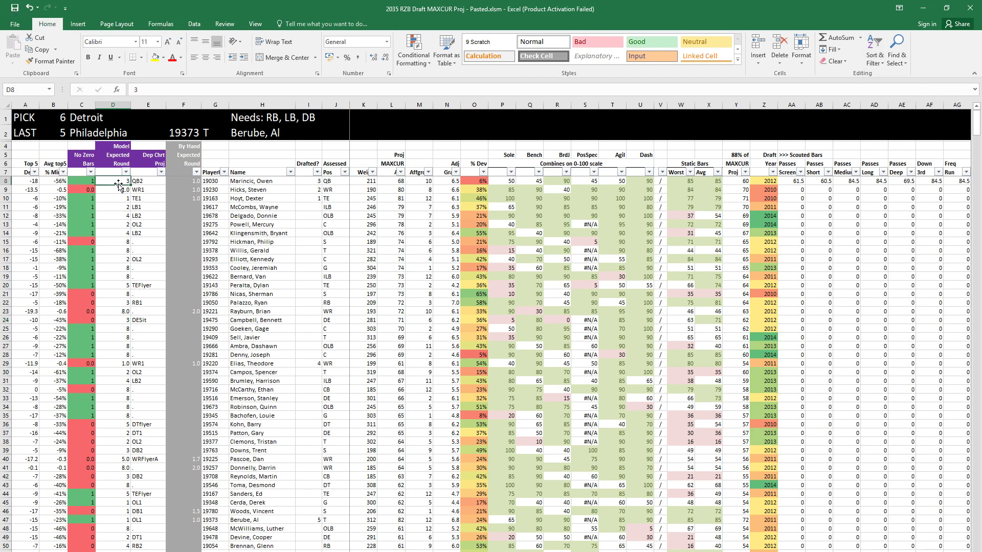
key("ctrl+shift+Down")
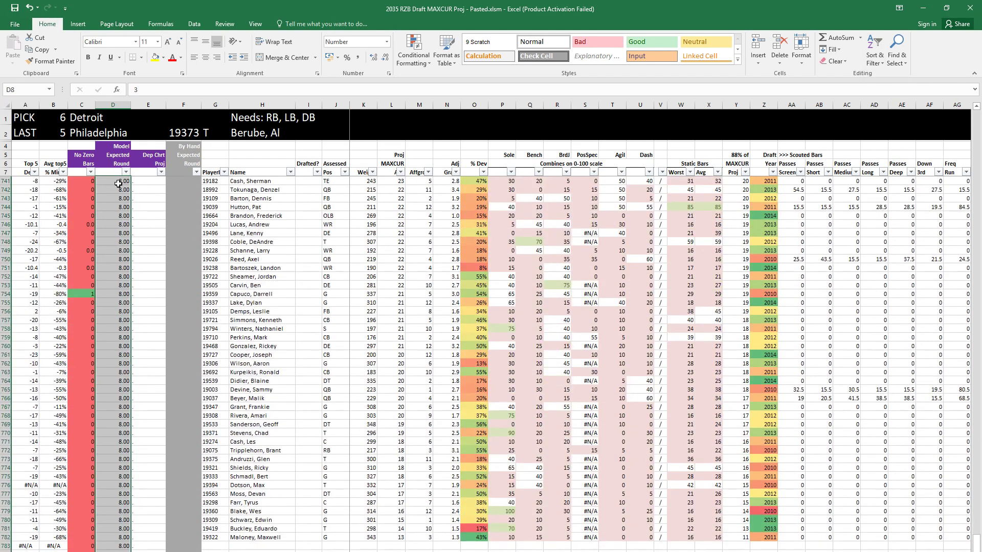
key("Down")
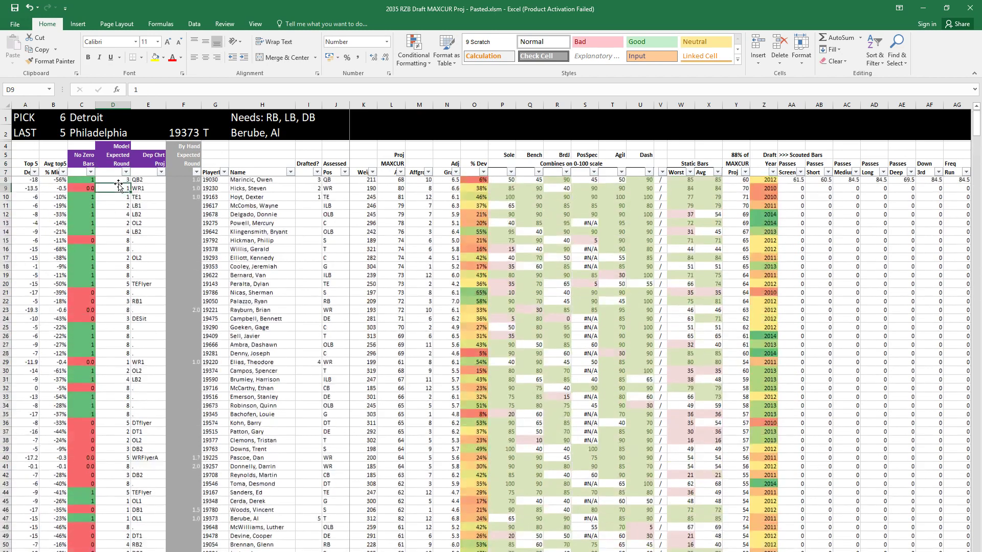
Step: Filter the Model Expected Round column to 1, and select the position of the OLB in row 214
left_click(126, 171)
left_click(31, 271)
left_click(30, 279)
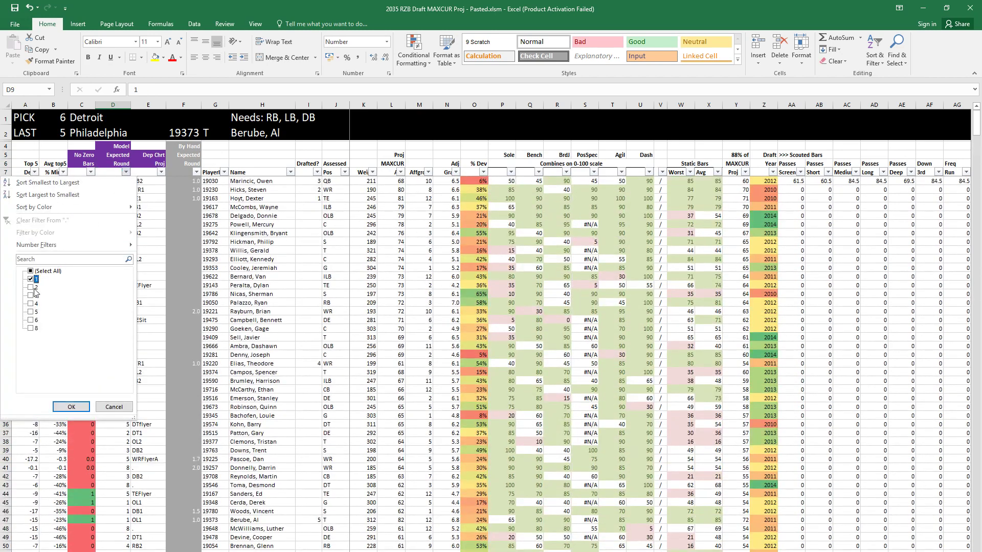
left_click(72, 406)
left_click(308, 241)
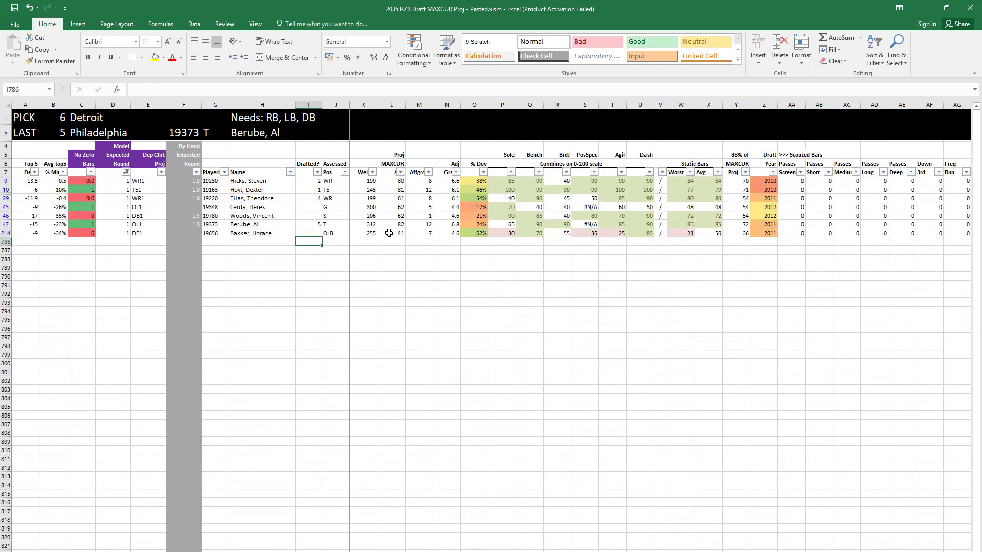
left_click(338, 233)
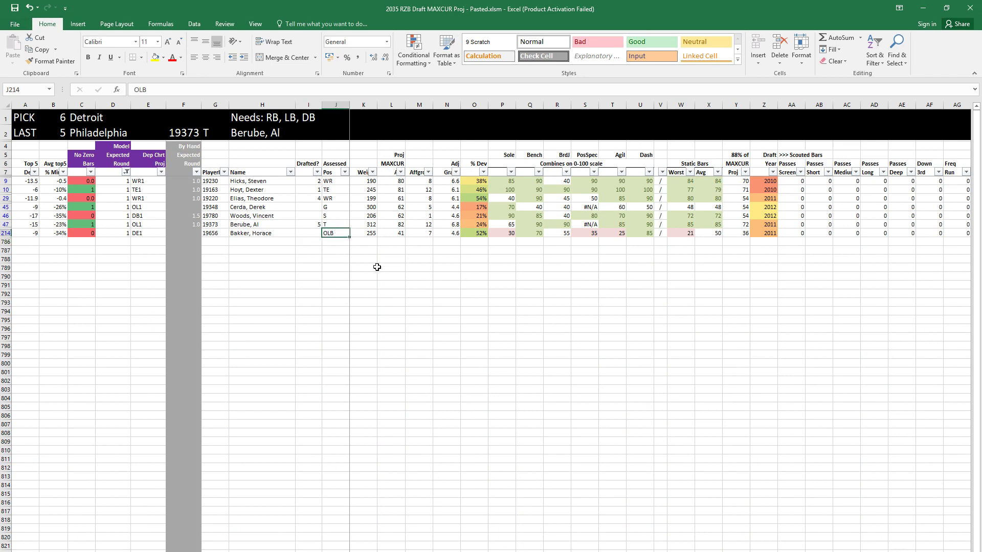
Step: Extend the Model Expected Round filter to list the round 1 and round 2 prospects
left_click(126, 172)
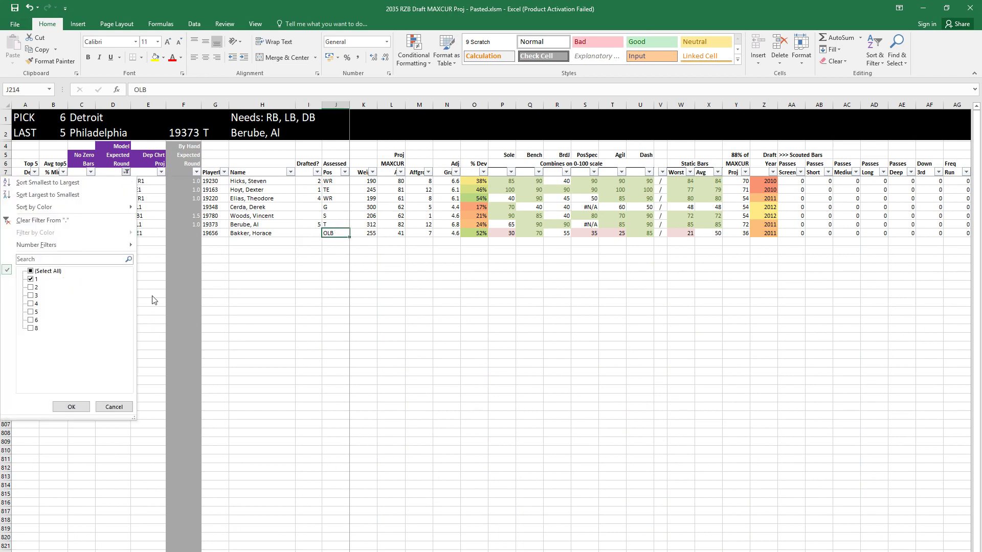
left_click(72, 407)
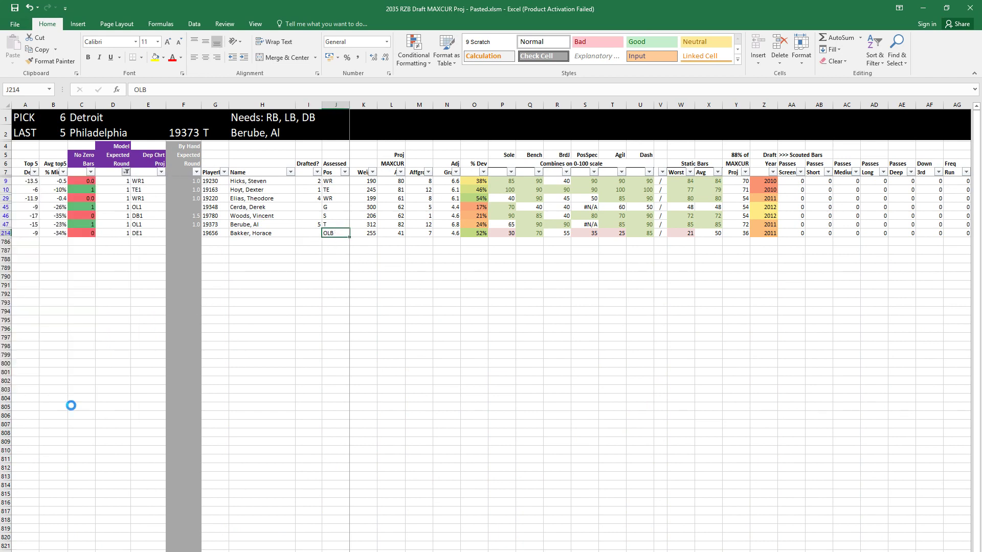
left_click(314, 250)
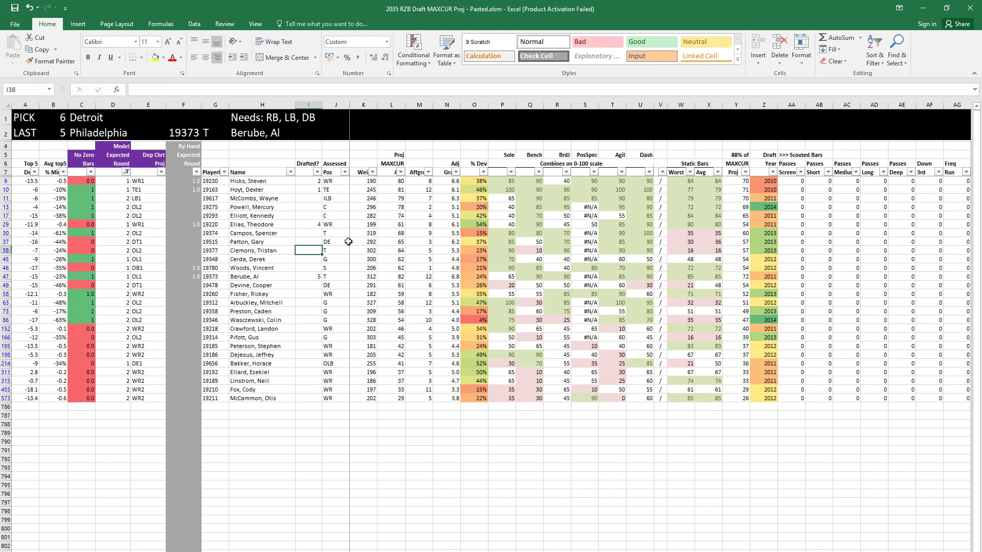
Step: Check the row 17 center's position, and examine the row 30 tackle's ratings and combines out to the 88% of MAXCUR Proj column
left_click(320, 214)
left_click(334, 217)
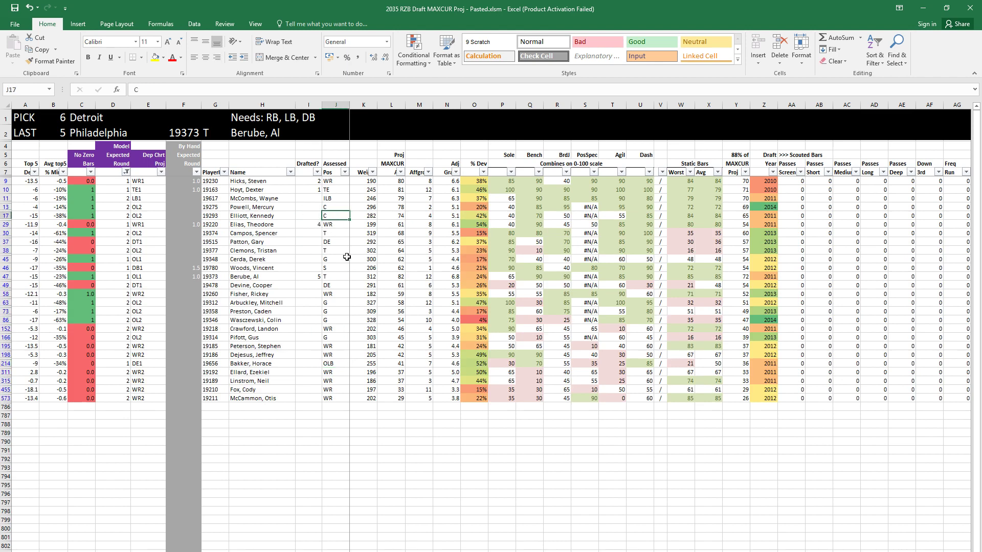
left_click(334, 233)
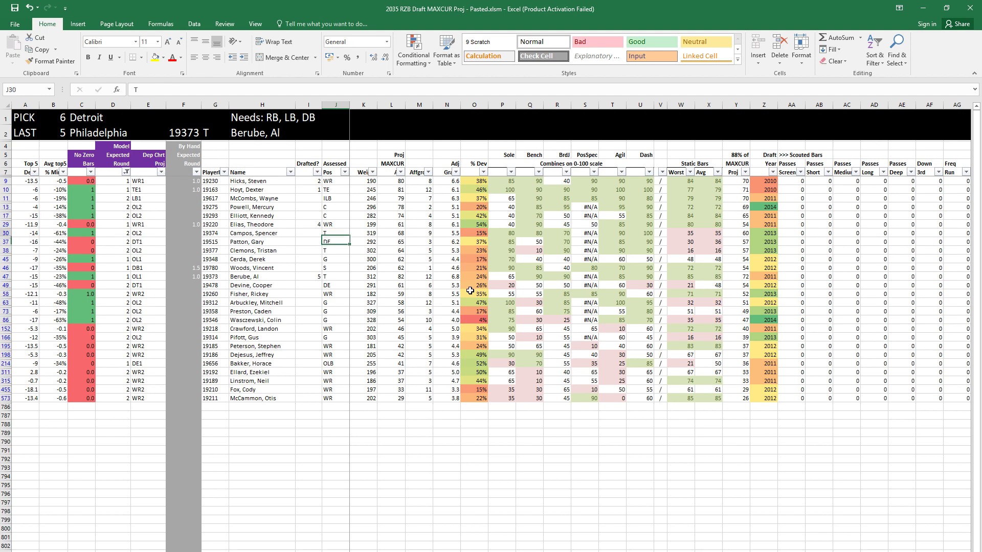
key("Right")
key("Right")
key("Right")
key("Right")
key("Right")
key("Right")
key("Right")
key("Right")
key("Right")
key("Right")
key("Right")
key("Right")
key("Right")
key("Right")
key("Right")
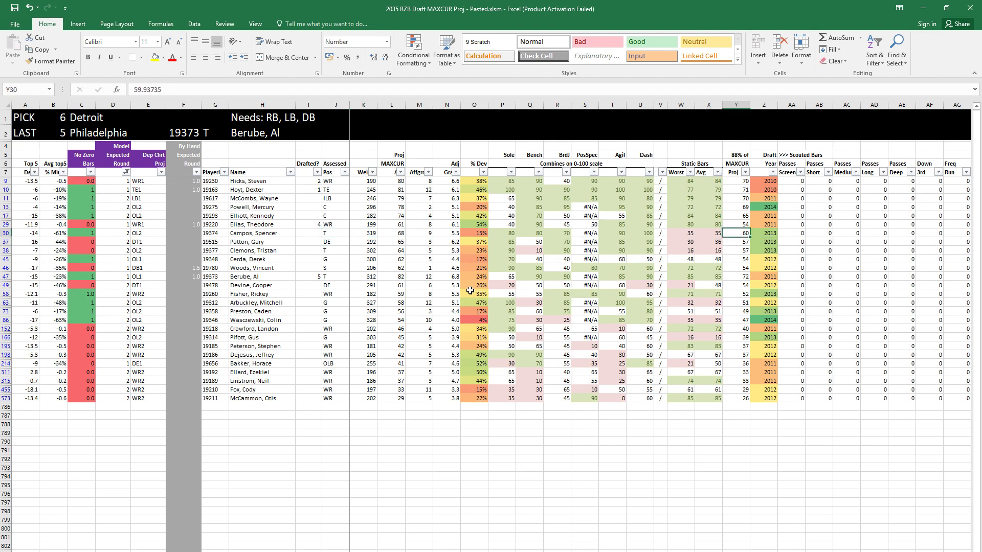
Step: Examine the row 45 guard's static bars, combines and ratings back to the weight column
key("Down")
key("Down")
key("Down")
key("Left")
key("Left")
key("Left")
key("Left")
key("Left")
key("Left")
key("Left")
key("Left")
key("Left")
key("Left")
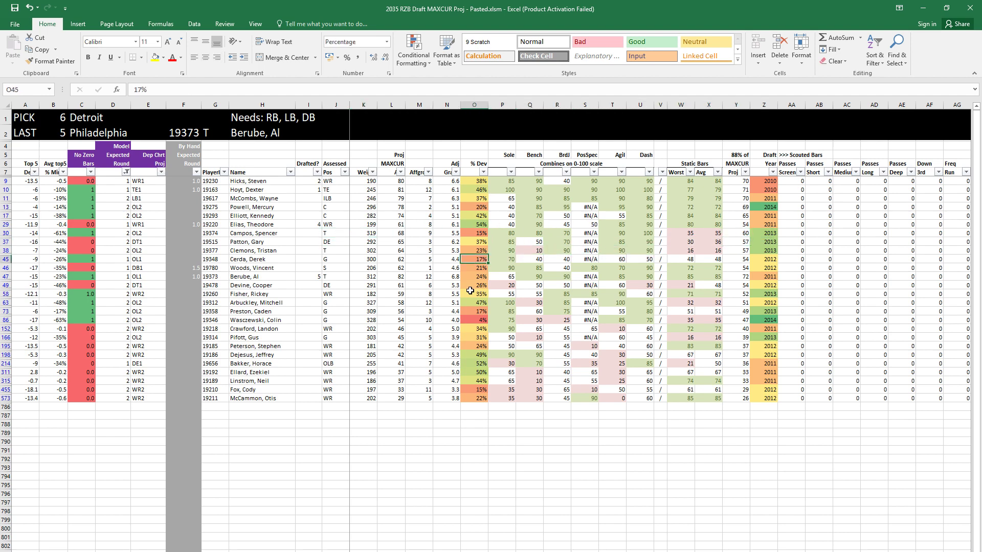
key("Left")
key("Left")
key("Left")
key("Left")
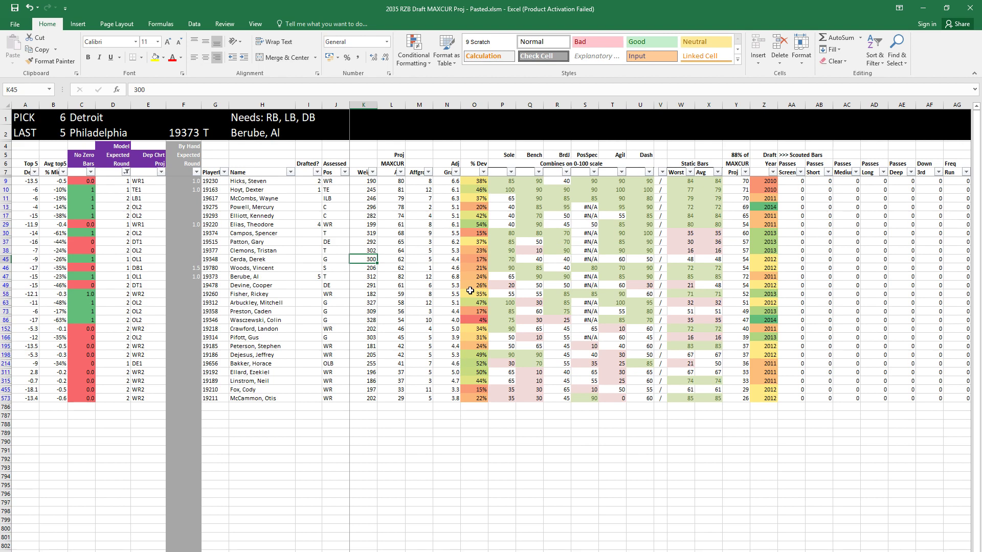
Step: Highlight the row 58 WR, and examine his weight, projected MAXCUR and affinity group columns
key("Down")
key("Down")
key("Down")
key("Down")
key("Down")
key("Up")
key("shift+space")
key("Right")
key("Right")
key("Right")
key("Right")
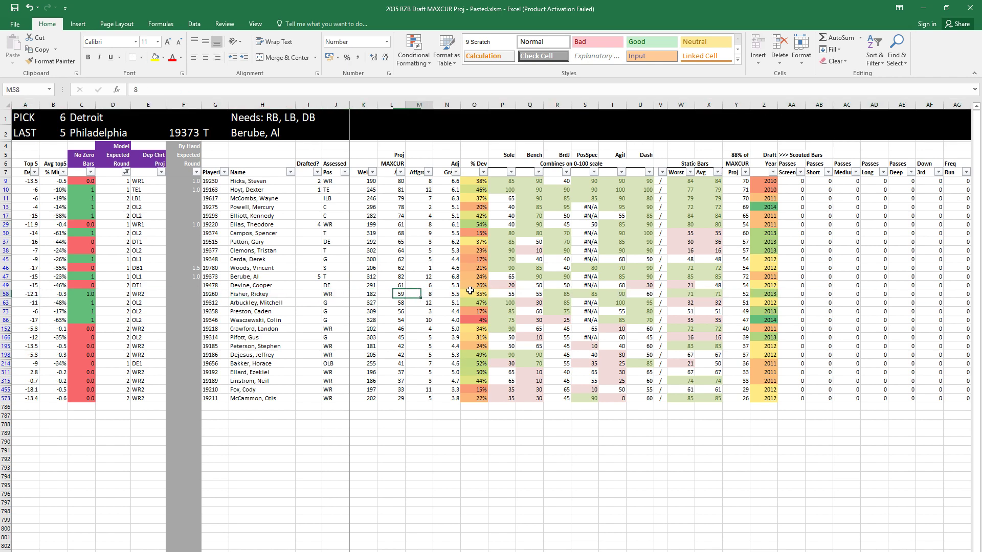
key("Left")
key("Left")
key("Left")
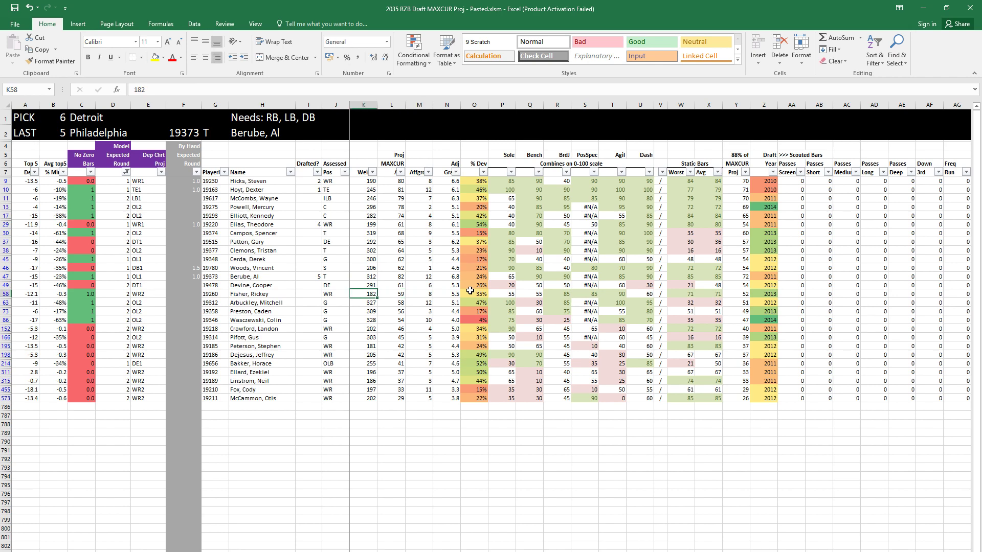
Step: Examine the row 58 WR's combines and scouted bars out past the blocking columns to the punting Hang Time column
key("Right")
key("Right")
key("Right")
key("Right")
key("Right")
key("Right")
key("Right")
key("Right")
key("Right")
key("Right")
key("Right")
key("Right")
key("Right")
key("Right")
key("Right")
key("Right")
key("Right")
key("Right")
key("Right")
key("Right")
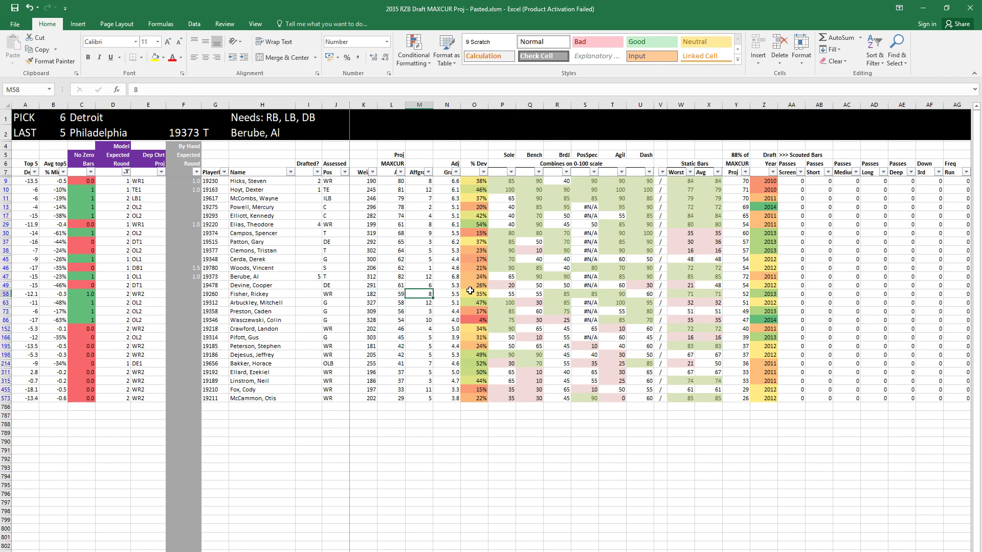
key("Right")
key("Right")
key("Right")
key("Right")
key("Right")
key("Right")
key("Right")
key("Right")
key("Right")
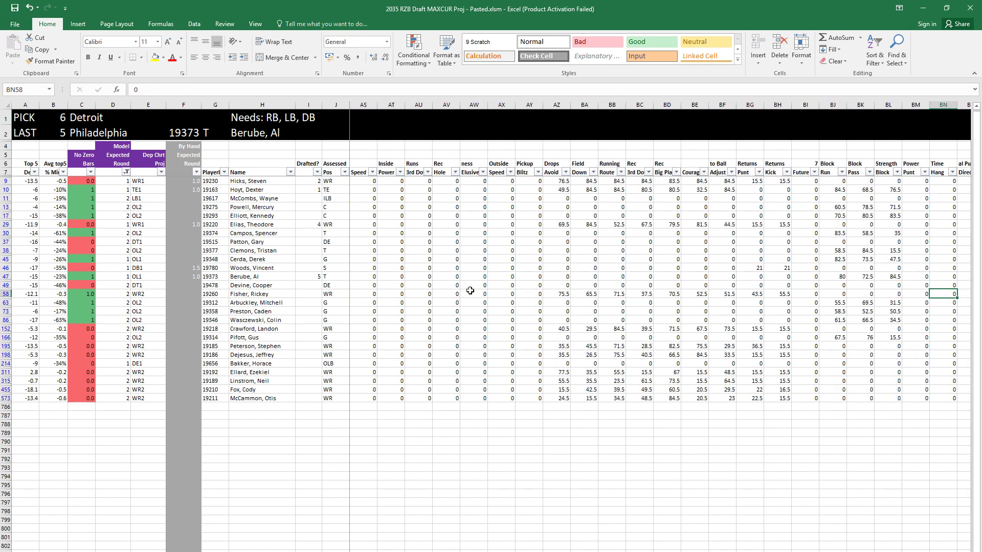
Step: Review the row 58 WR's receiving bars back to the Field Down column and forward across the return columns
key("Left")
key("Left")
key("Left")
key("Left")
key("Left")
key("Left")
key("Left")
key("Left")
key("Left")
key("Left")
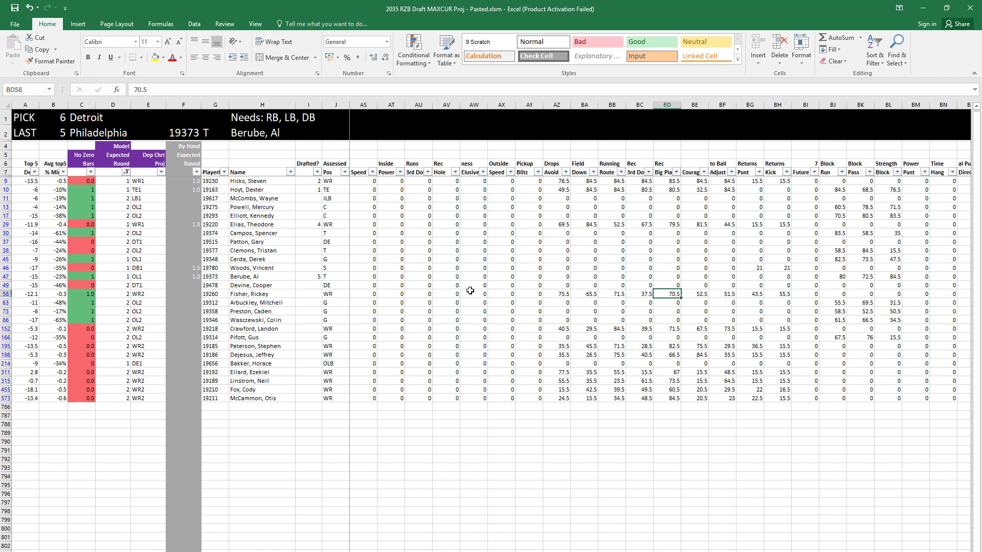
key("Left")
key("Left")
key("Left")
key("Right")
key("Right")
key("Right")
key("Right")
key("Right")
key("Right")
key("Right")
key("Right")
key("Right")
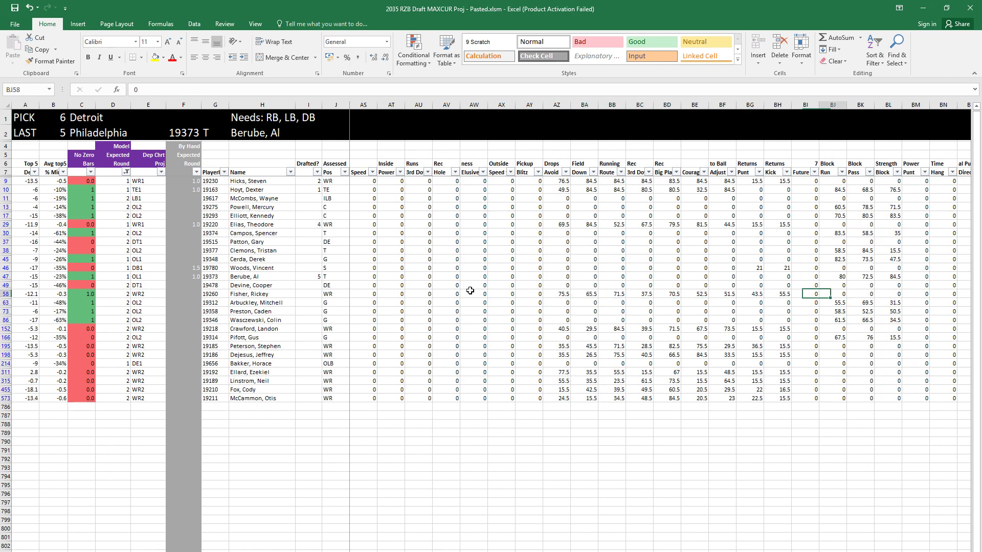
Step: Review the row 58 WR's remaining scouted bars from blocking through defense to the affinity columns and back to Endurance
key("Right")
key("Right")
key("Right")
key("Right")
key("Right")
key("Right")
key("Right")
key("Right")
key("Right")
key("Right")
key("Right")
key("Right")
key("Right")
key("Right")
key("Right")
key("Right")
key("Right")
key("Right")
key("Right")
key("Right")
key("Left")
key("Left")
key("Left")
key("Left")
key("Left")
key("Left")
key("Left")
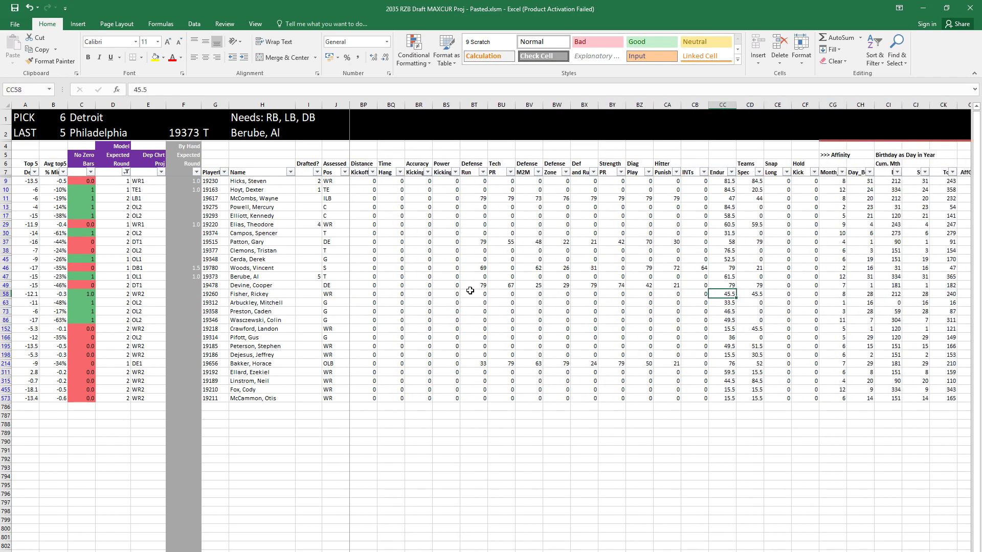
Step: Copy the row 58 WR's player ID and switch to the 2035 RZB Historic Comps workbook
key("Home")
key("Left")
key("Left")
key("Left")
key("Left")
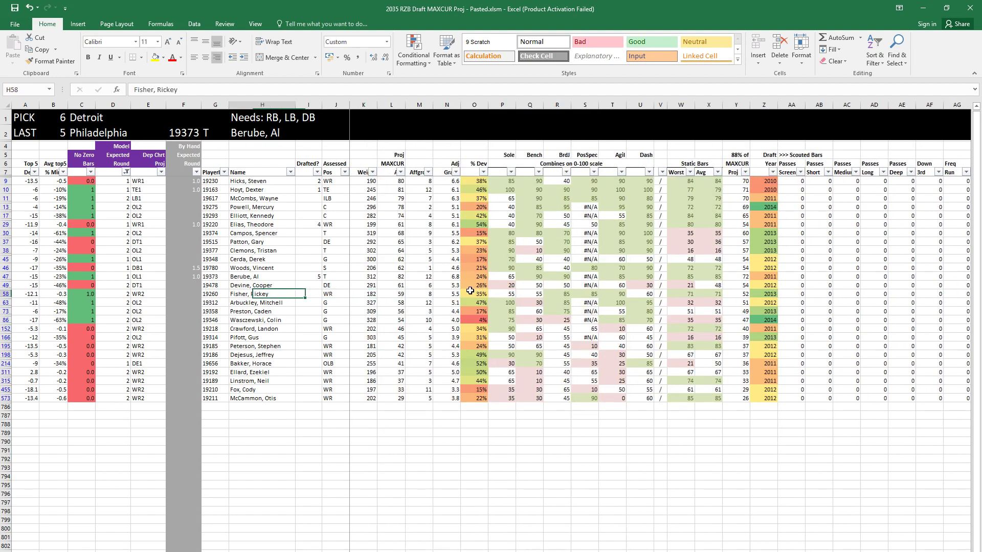
key("ctrl+c")
key("alt+Tab")
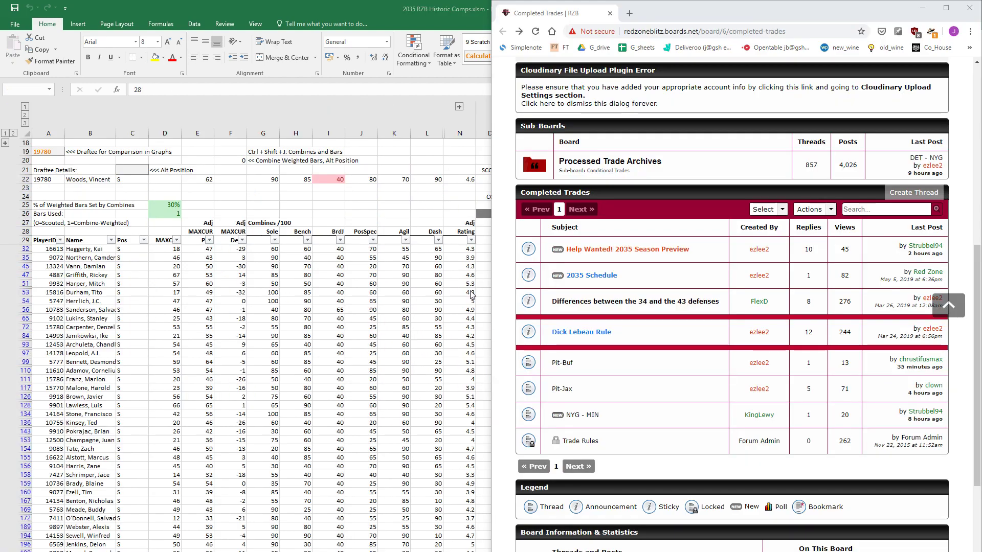
key("alt+Tab")
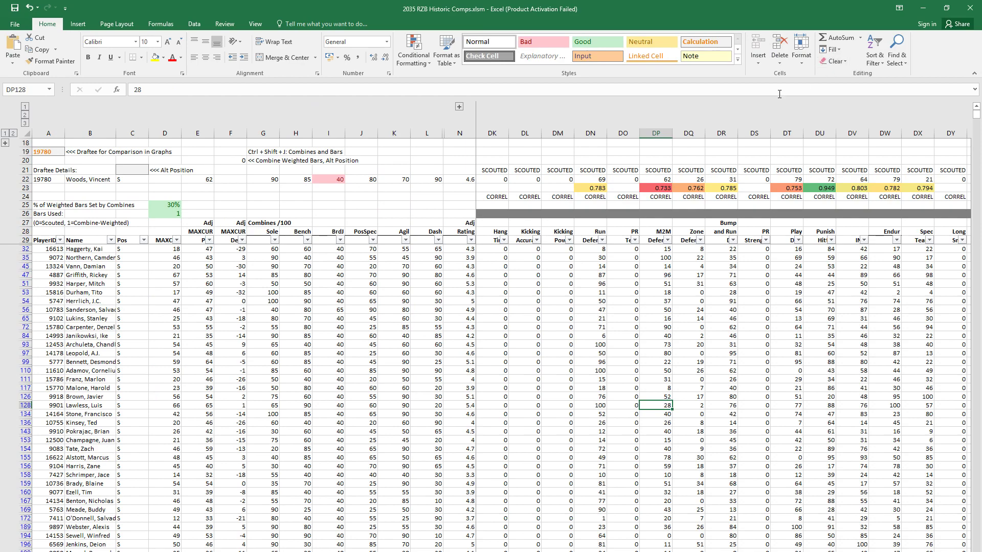
key("alt+Tab")
left_click(922, 8)
key("alt+Tab")
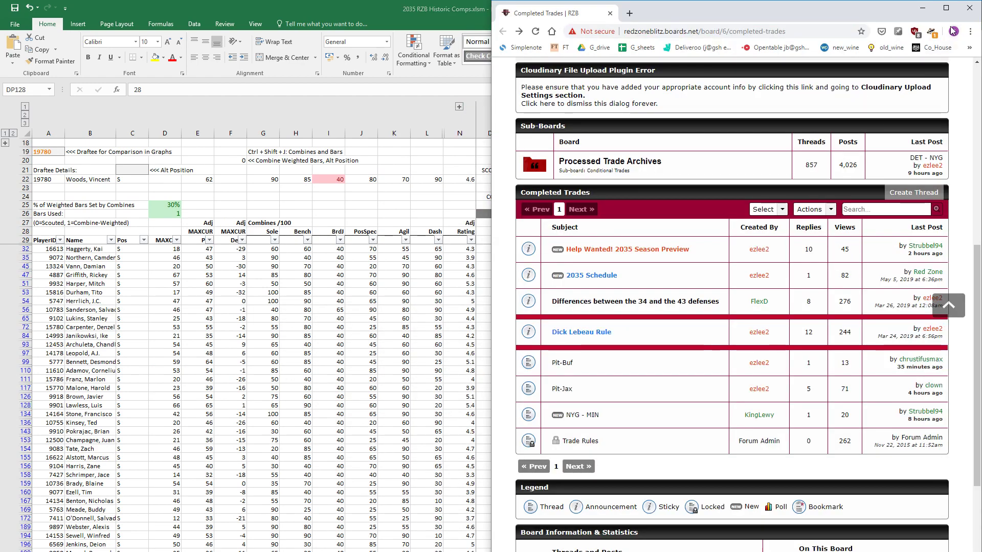
key("alt+Tab")
Step: Paste the copied player ID as values only into the draftee comparison cell A19
left_click(52, 151)
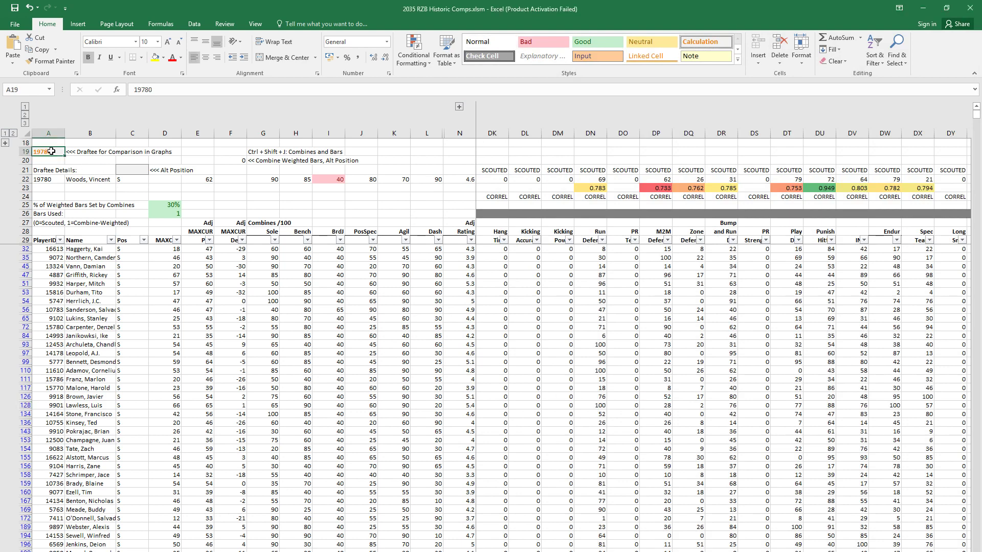
key("ctrl+alt+v")
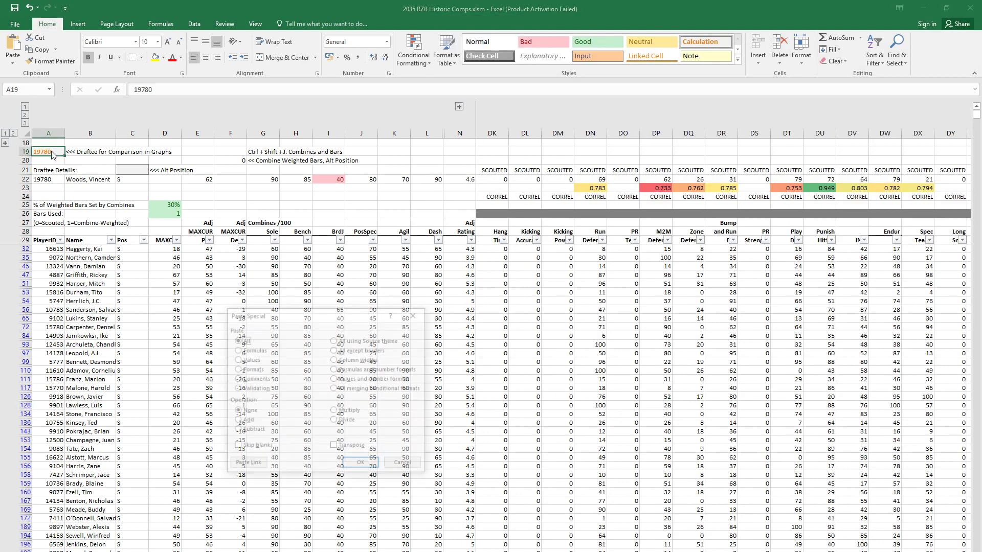
key("v")
key("Return")
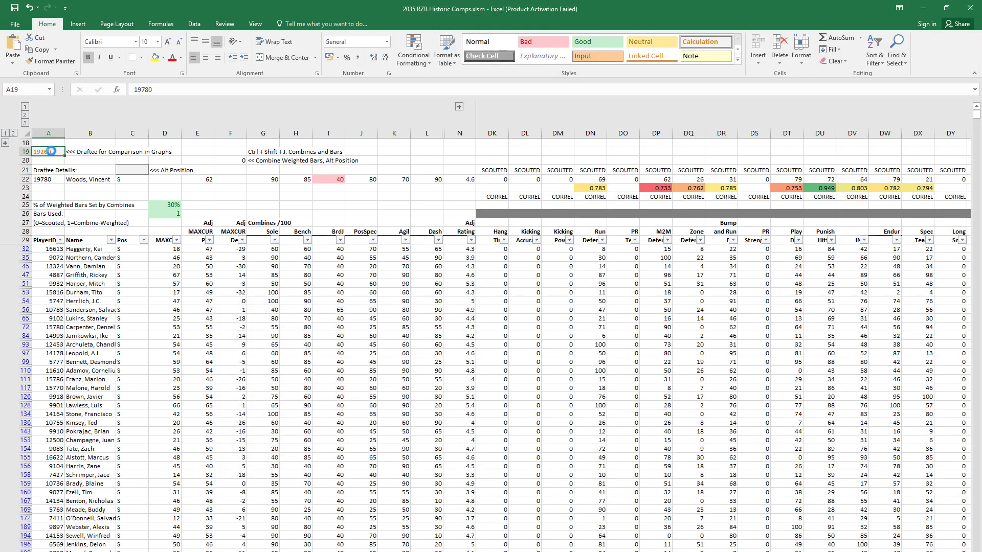
Step: Clear the previous comparison's row filters and run the Combines and Bars macro for the WR draftee
key("Down")
key("Down")
key("Down")
key("Down")
key("Down")
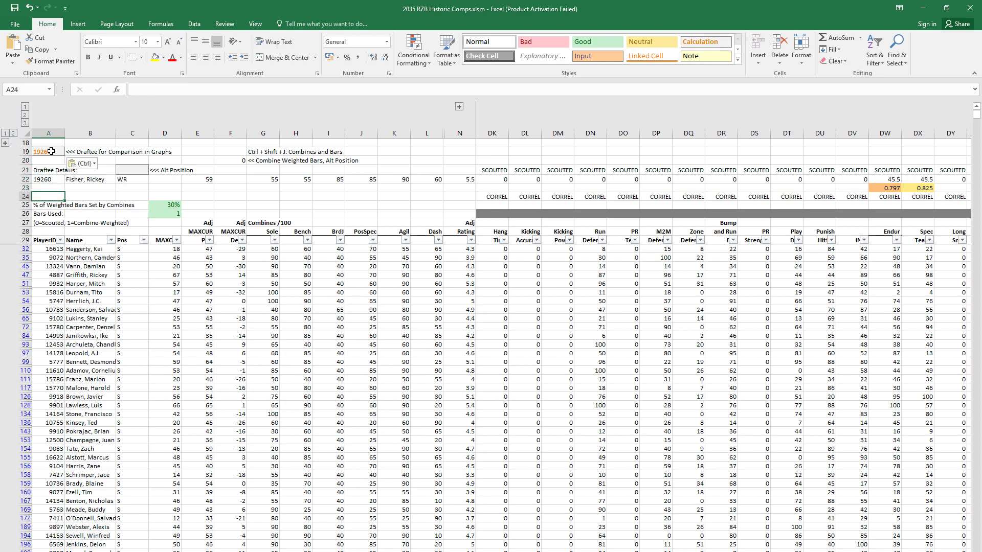
key("Down")
key("Down")
key("Down")
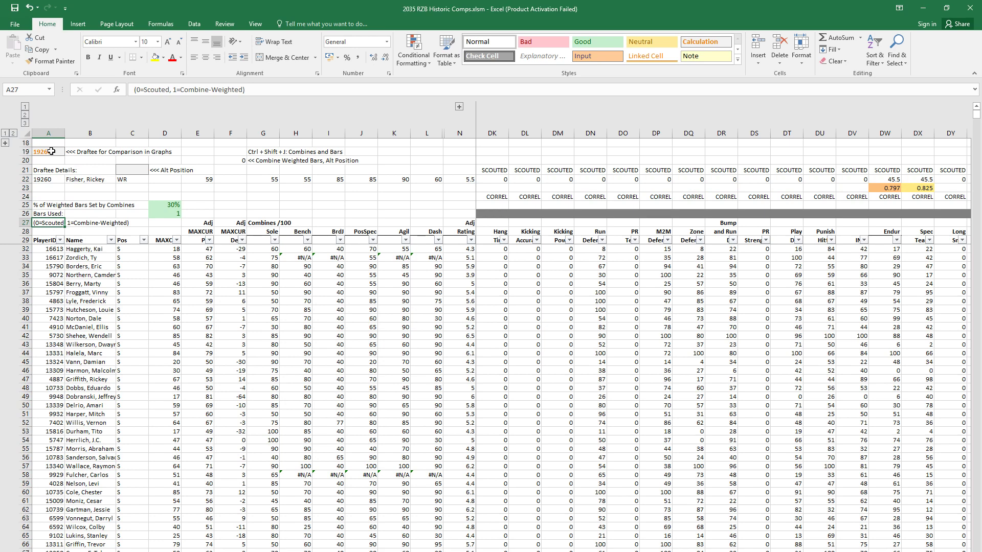
key("ctrl+shift+j")
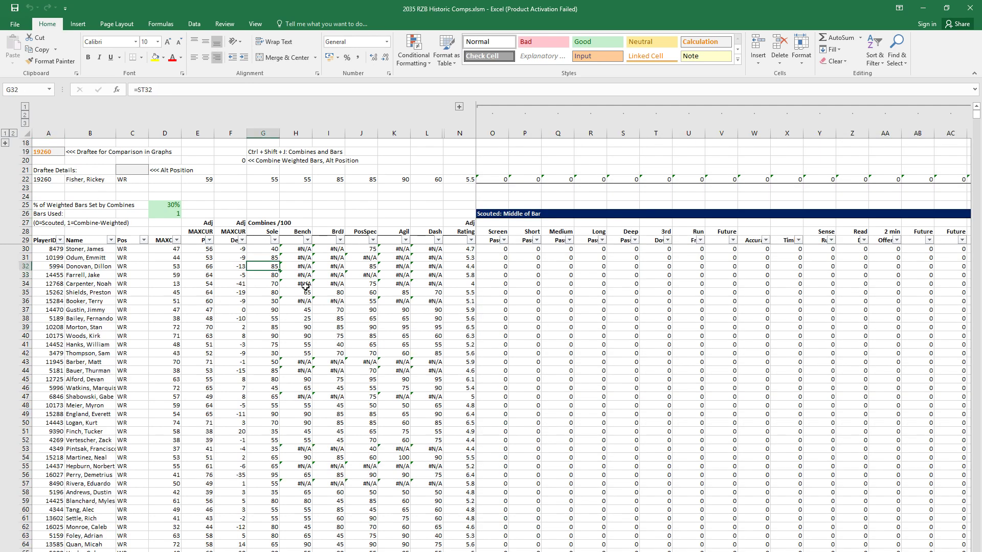
Step: Filter the historic WRs' Big Play receiving bar to values from 60 to 76
key("Left")
key("Left")
key("Left")
key("Right")
key("Right")
key("Right")
key("Right")
key("Right")
key("Right")
key("Right")
key("Right")
key("Right")
key("Right")
key("Right")
key("Right")
key("Right")
key("Right")
key("Right")
key("Right")
key("Right")
key("Right")
key("Right")
key("Right")
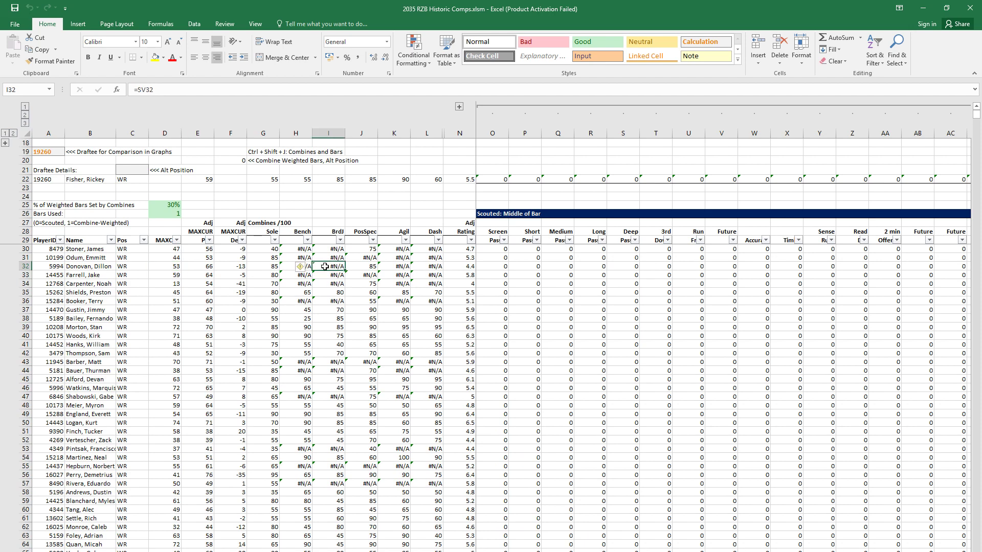
key("Right")
key("Right")
key("Right")
key("Right")
key("Right")
key("Right")
key("Right")
key("Right")
key("Right")
key("Right")
key("Right")
key("Right")
key("Right")
key("Right")
key("Right")
key("Right")
key("Right")
key("Right")
key("Right")
key("Right")
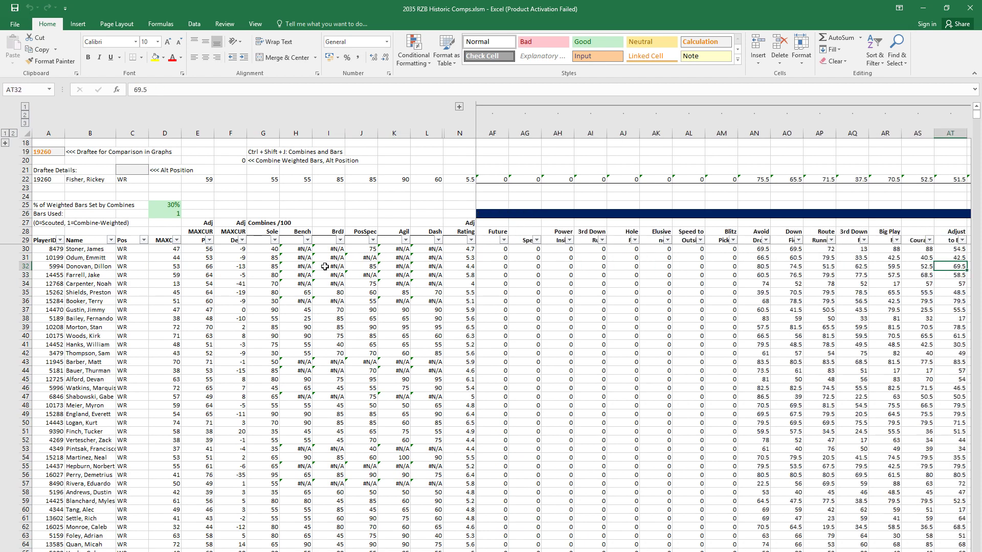
left_click(765, 240)
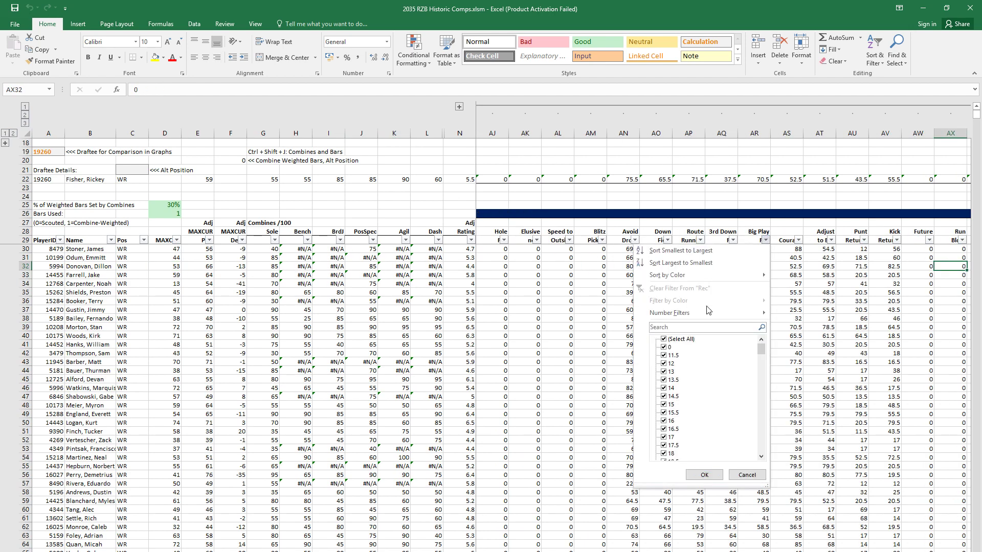
mouse_move(715, 313)
left_click(799, 388)
type("60")
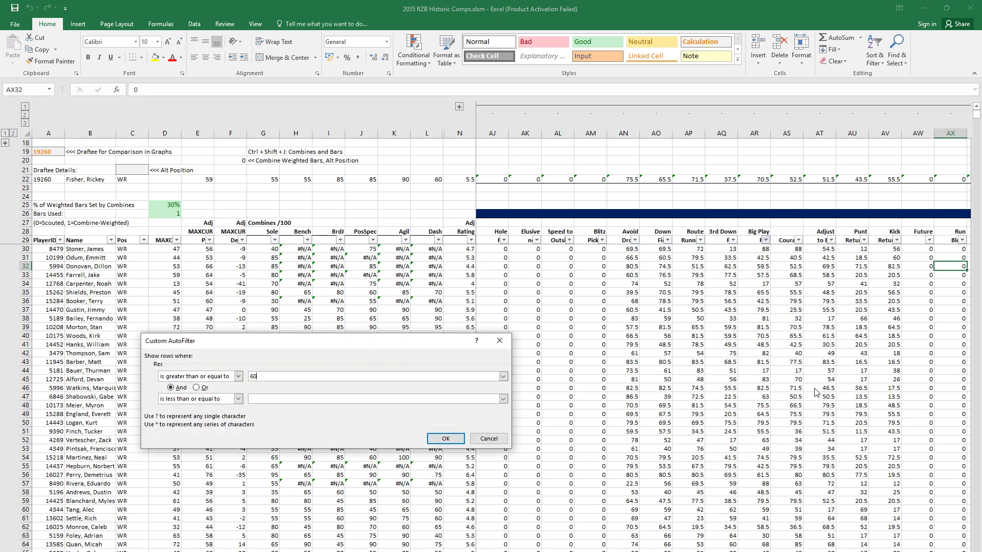
key("Tab")
key("Tab")
key("Tab")
type("76")
key("Return")
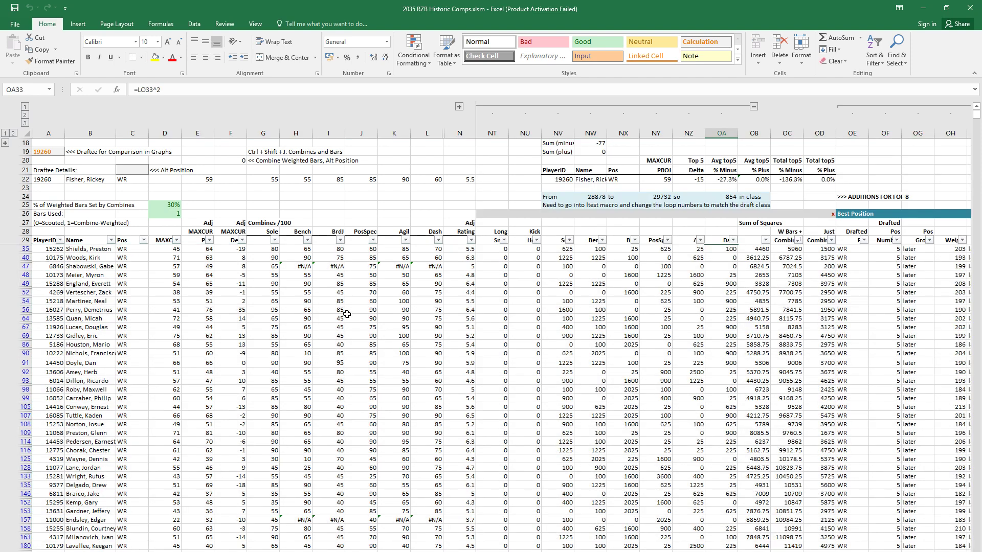
Step: Highlight the comparable WRs in rows 40 and 47 and compare their combines with the draftee's row 22
left_click(245, 276)
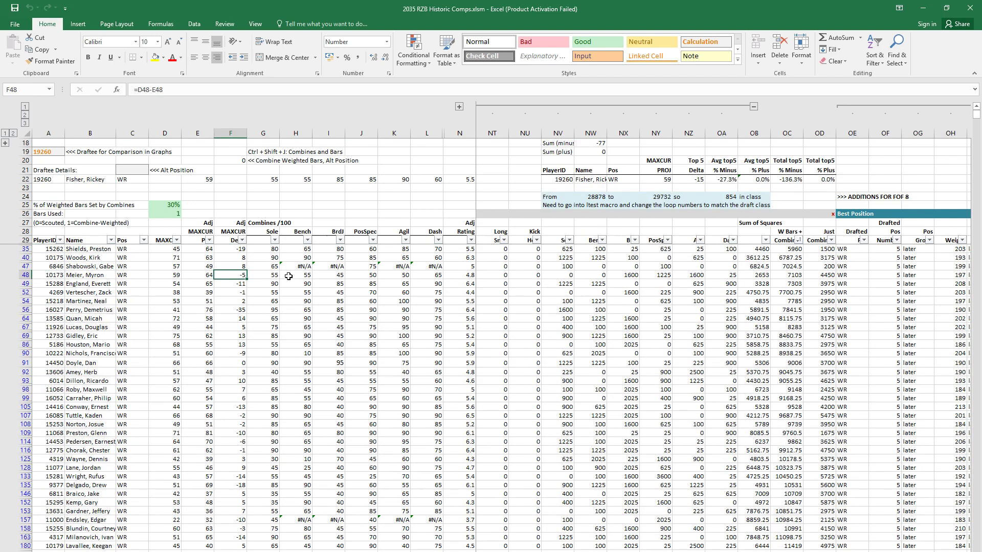
key("Up")
key("shift+Up")
key("shift+space")
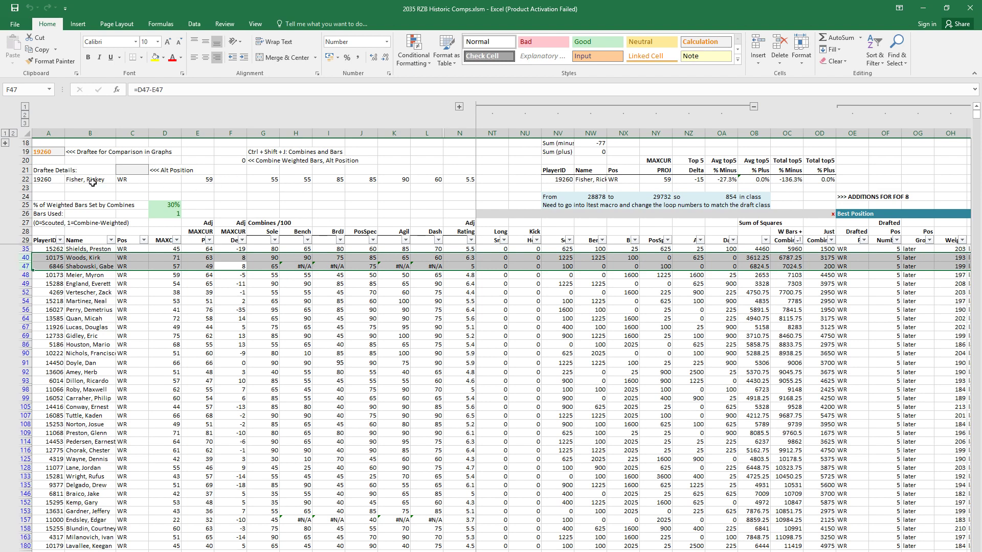
left_click(25, 179)
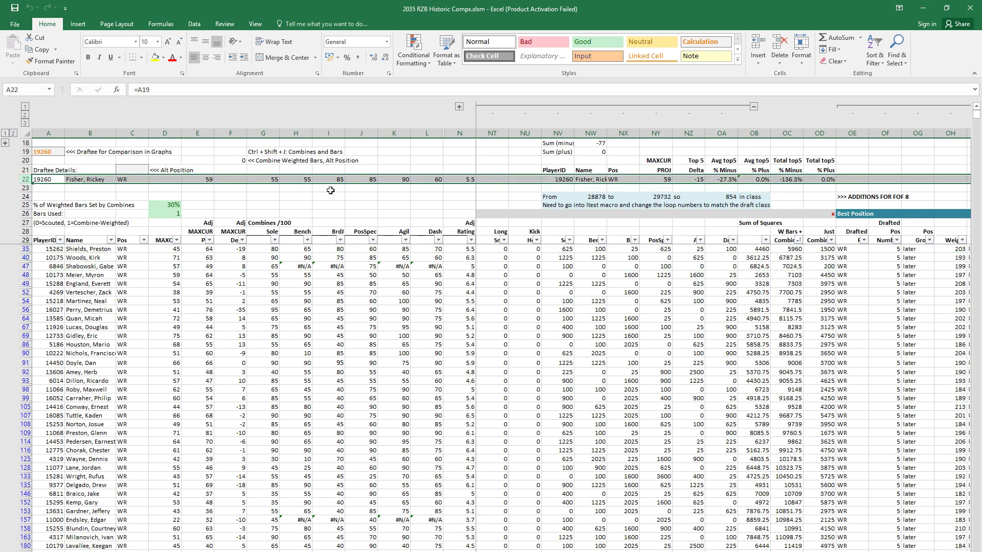
left_click(274, 267)
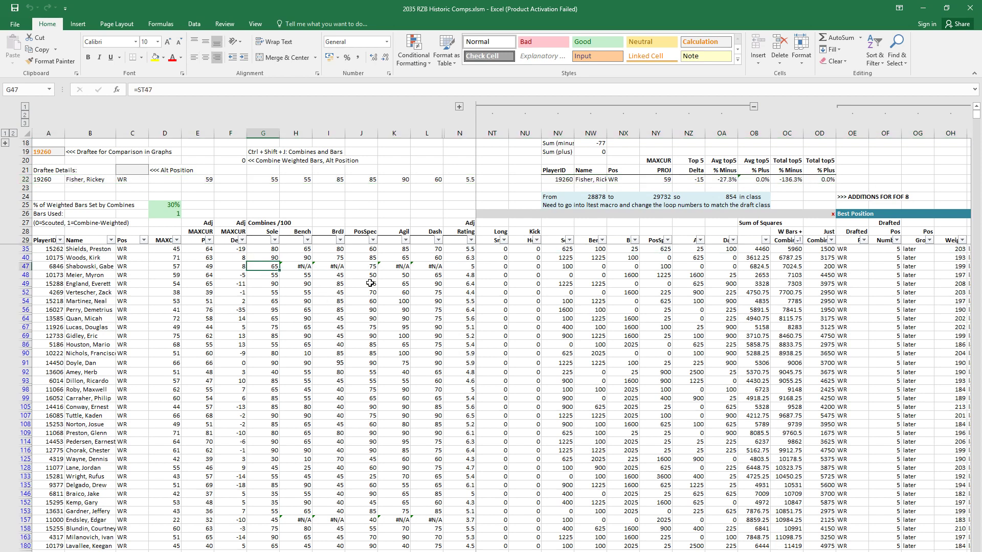
Step: Relabel the headings as Actual MAXCUR in column D and Proj MAXCUR in column E
key("ctrl+shift+j")
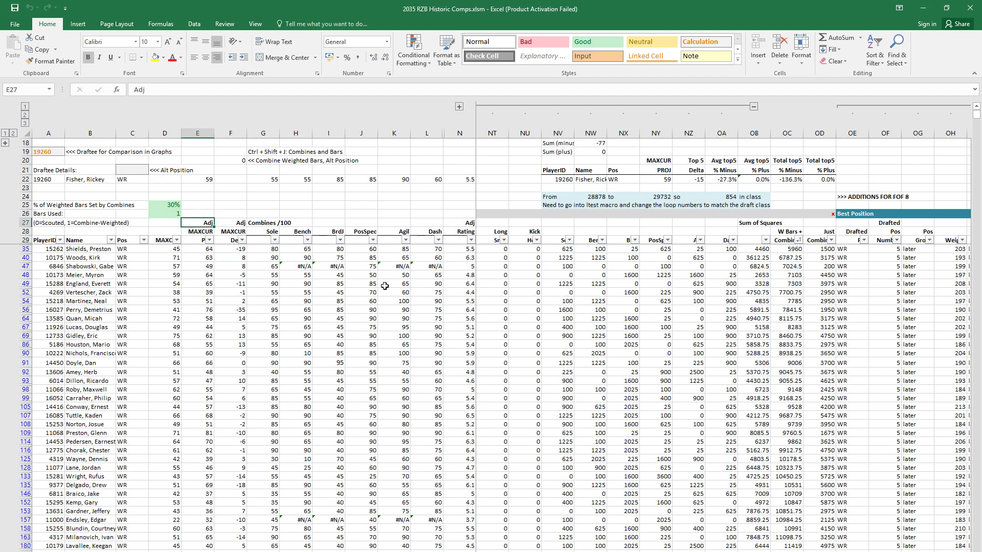
type("Proj")
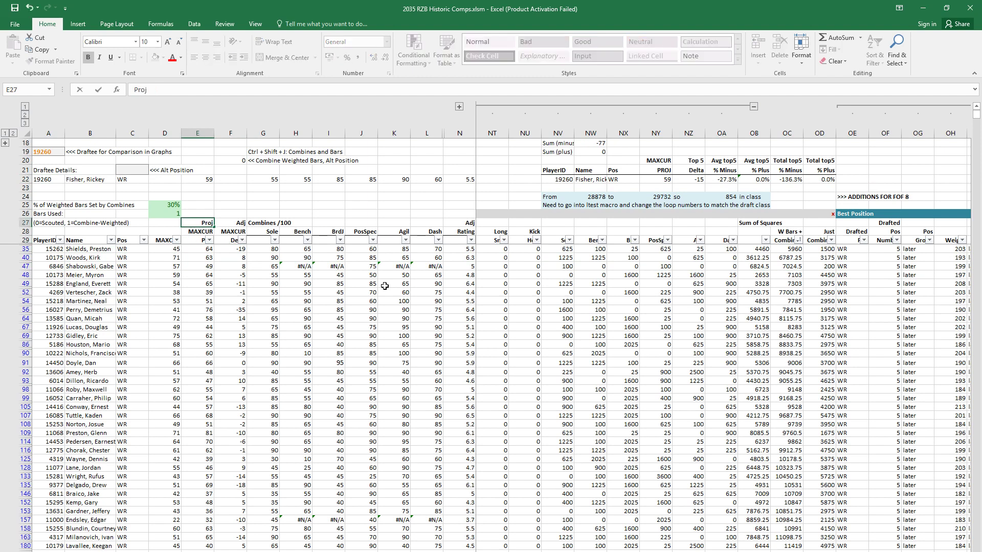
key("Return")
key("shift+Up")
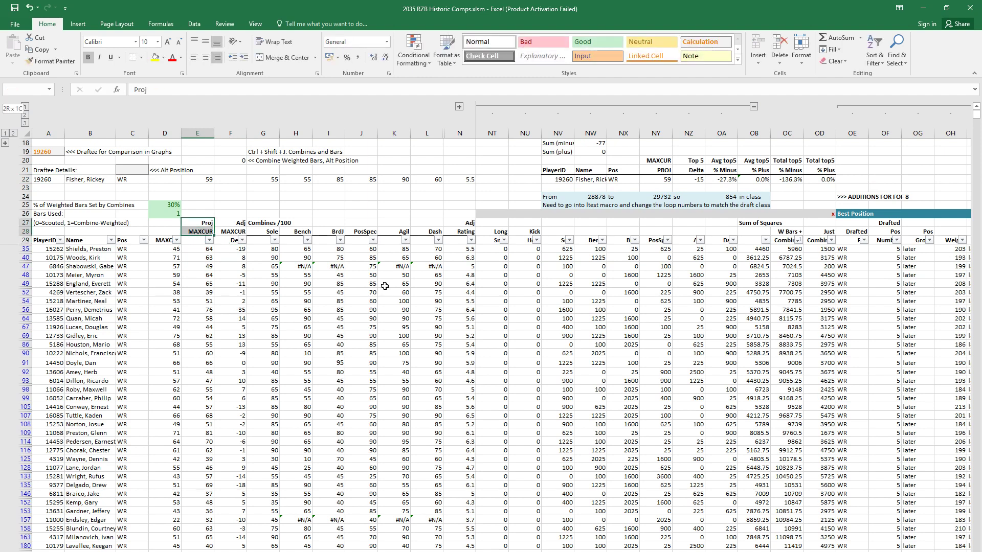
key("Left")
type("Ac")
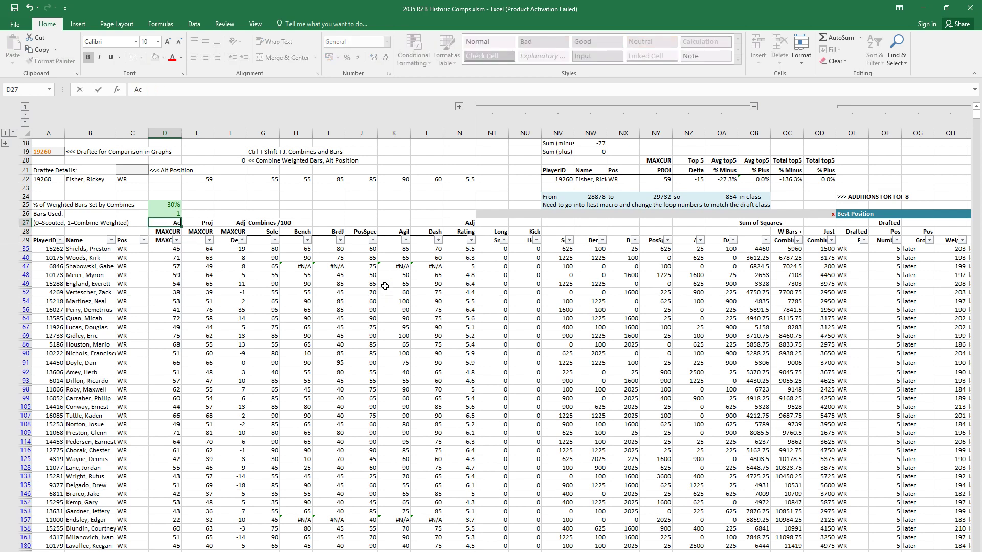
type("tual")
key("Return")
key("Down")
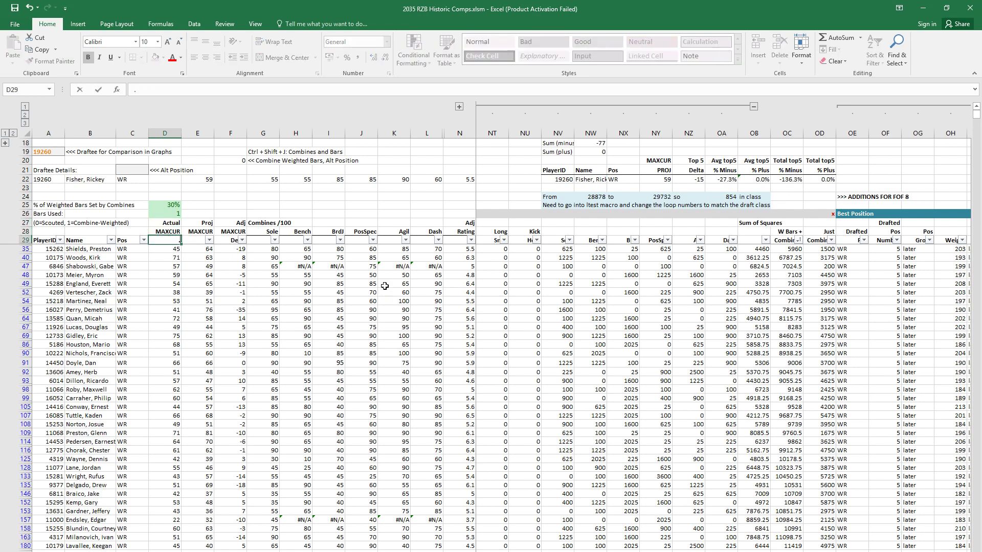
Step: Highlight the Proj MAXCUR column and the top of the Actual MAXCUR column to compare them
key("Right")
key("Up")
key("Up")
key("ctrl+space")
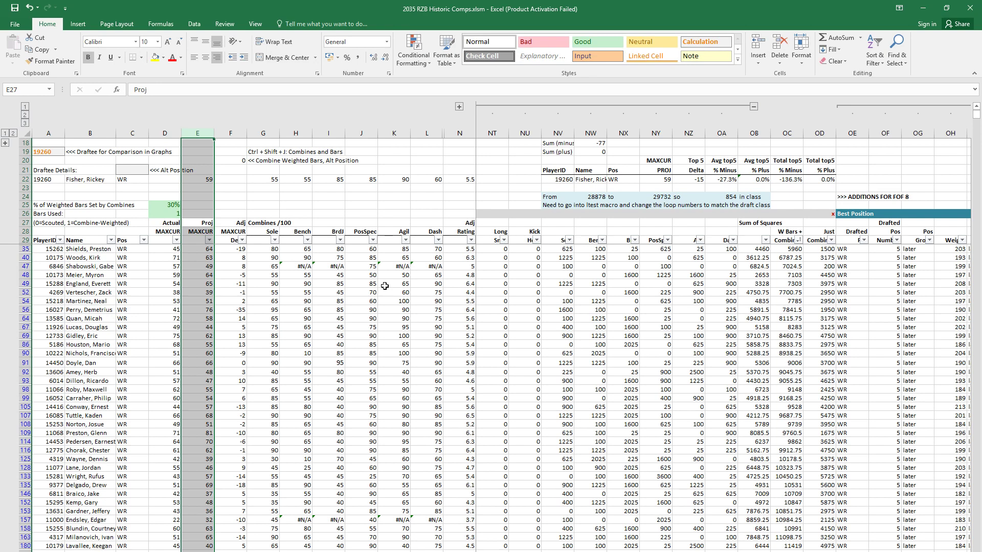
key("Left")
key("shift+Down")
key("shift+Down")
key("shift+Down")
key("shift+Down")
key("shift+Down")
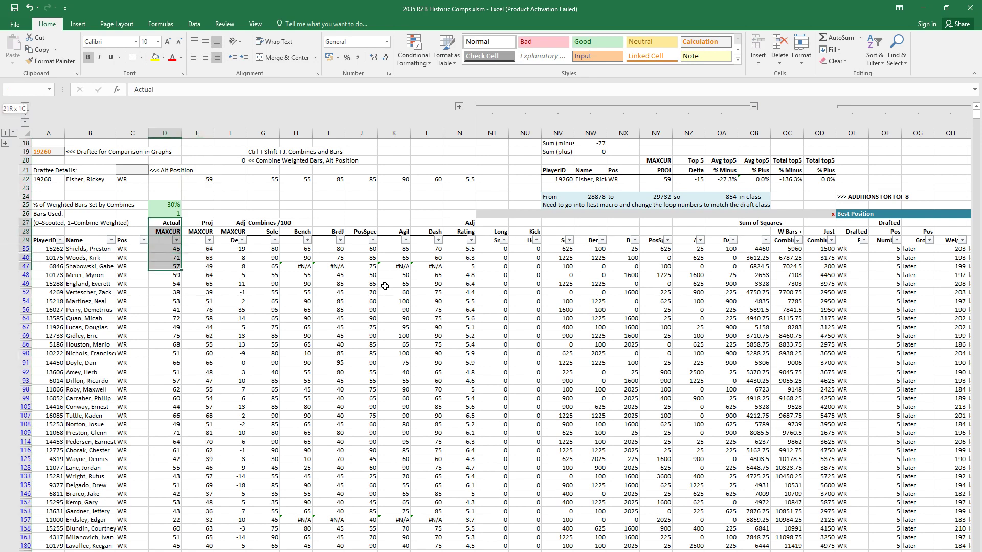
Step: Highlight the closest comparable WRs in rows 35 through 54 and examine their projected and actual MAXCUR
key("Right")
key("Down")
key("Down")
key("Down")
key("shift+Down")
key("shift+Down")
key("shift+Down")
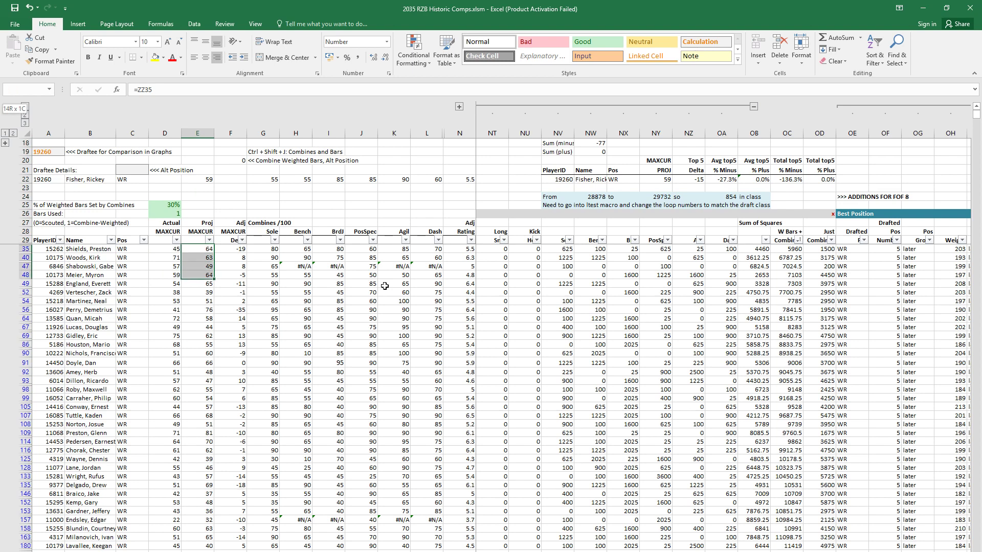
key("shift+space")
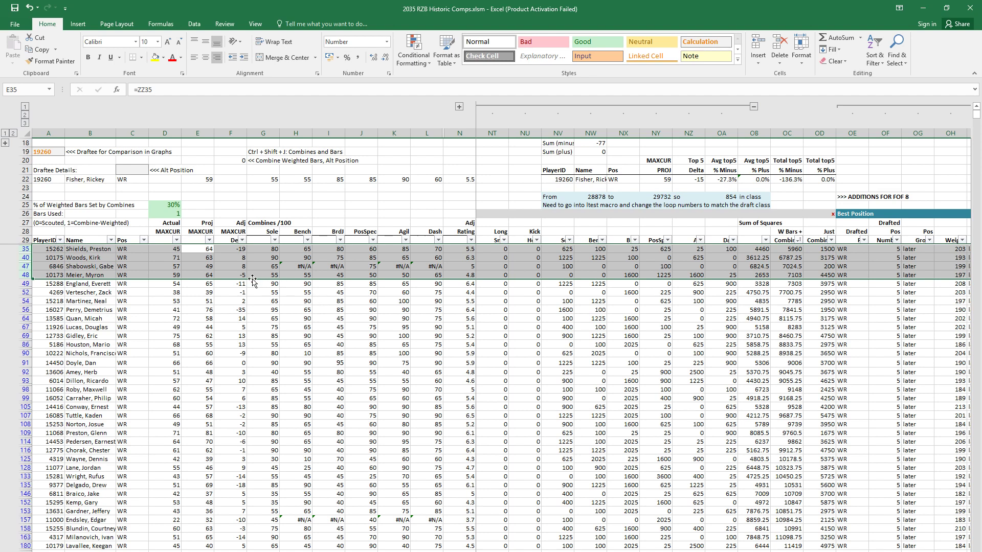
key("shift+Down")
key("shift+Down")
key("shift+Down")
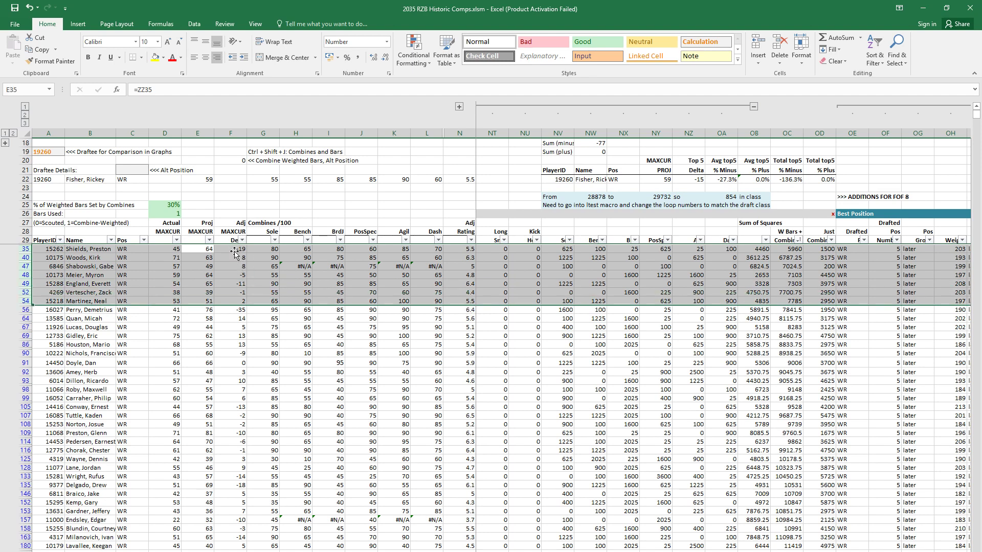
Step: Examine the MAXCUR delta of the comparable WRs in row 49, row 35, and rows 40 and 47
left_click(234, 284)
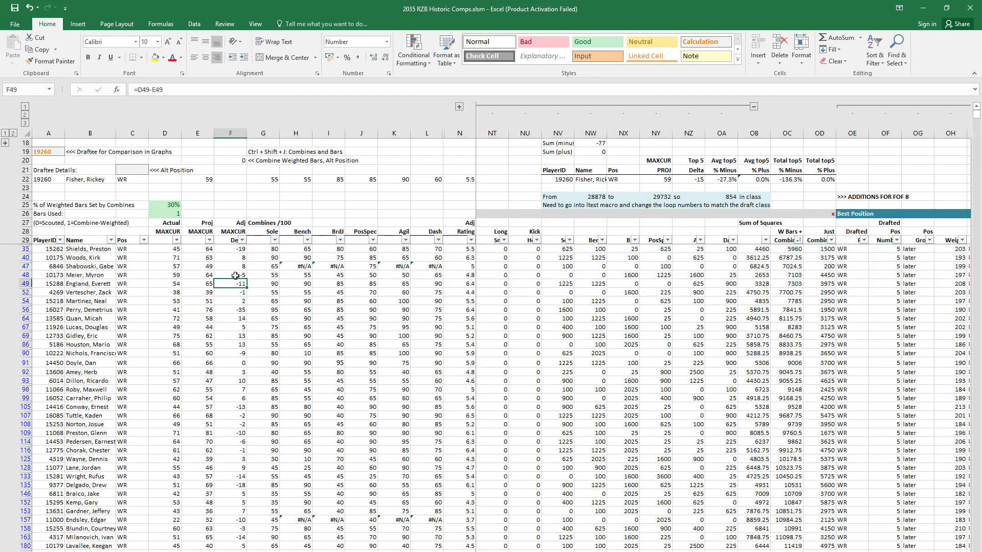
key("shift+space")
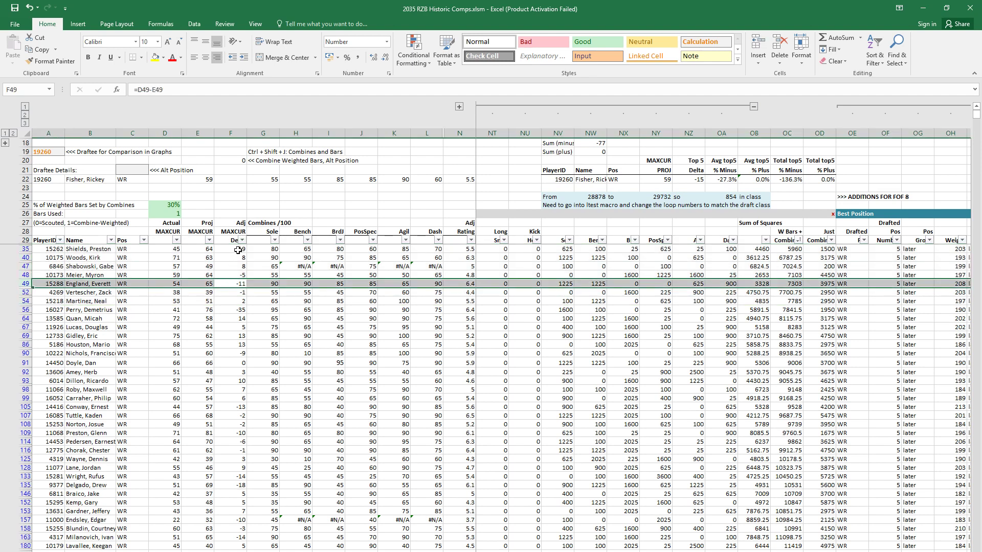
left_click(237, 250)
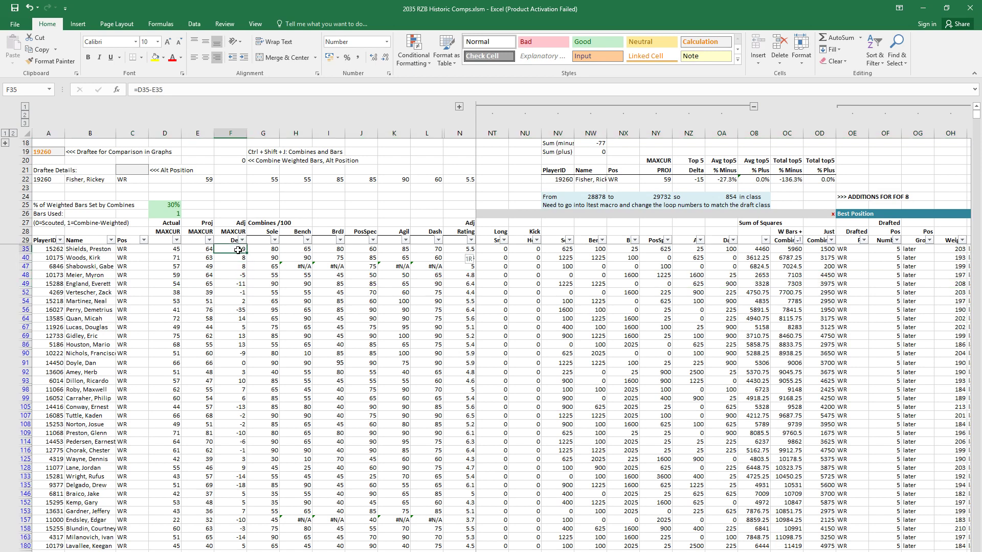
key("shift+space")
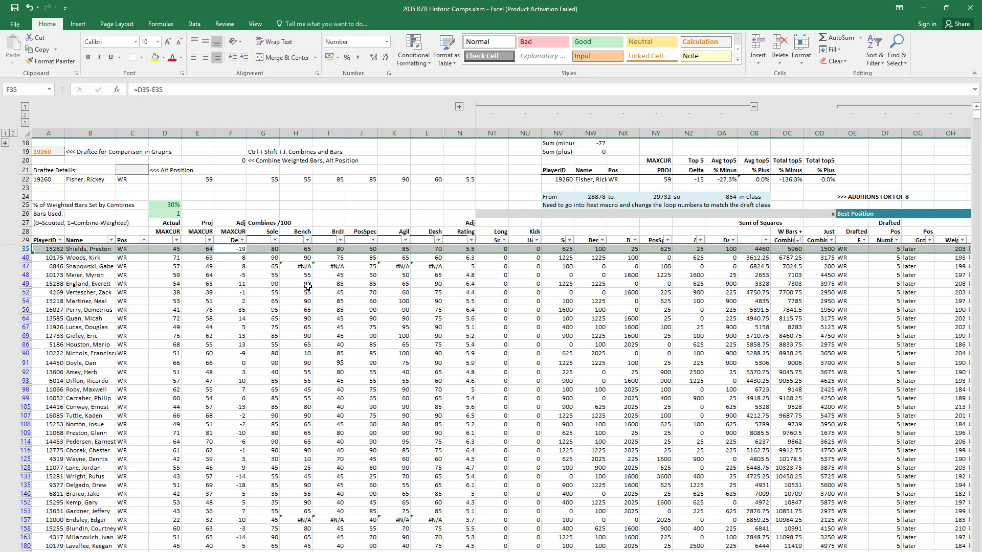
key("Down")
key("Down")
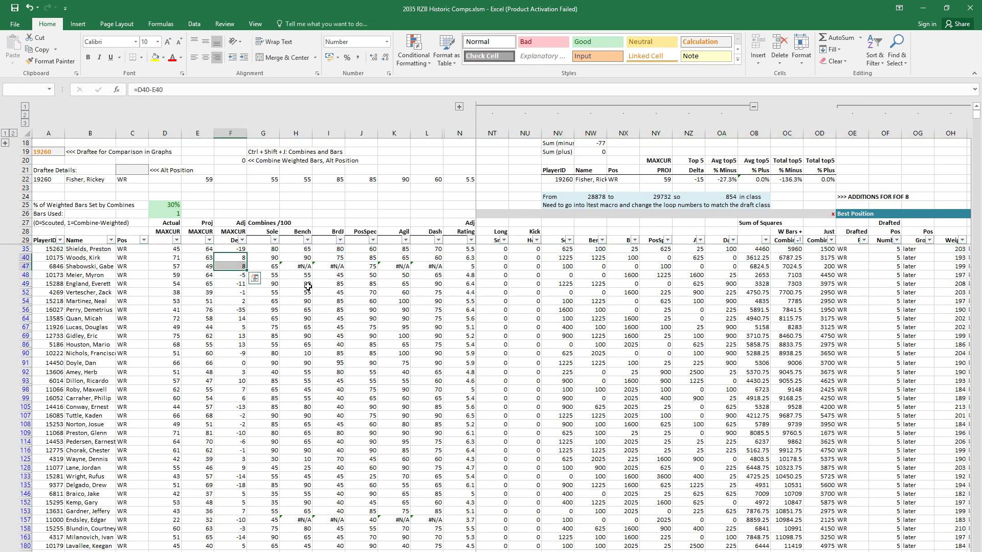
Step: Highlight the draftee's details in row 22 and the five closest comparable WRs in rows 35 through 49
left_click(205, 180)
key("shift+space")
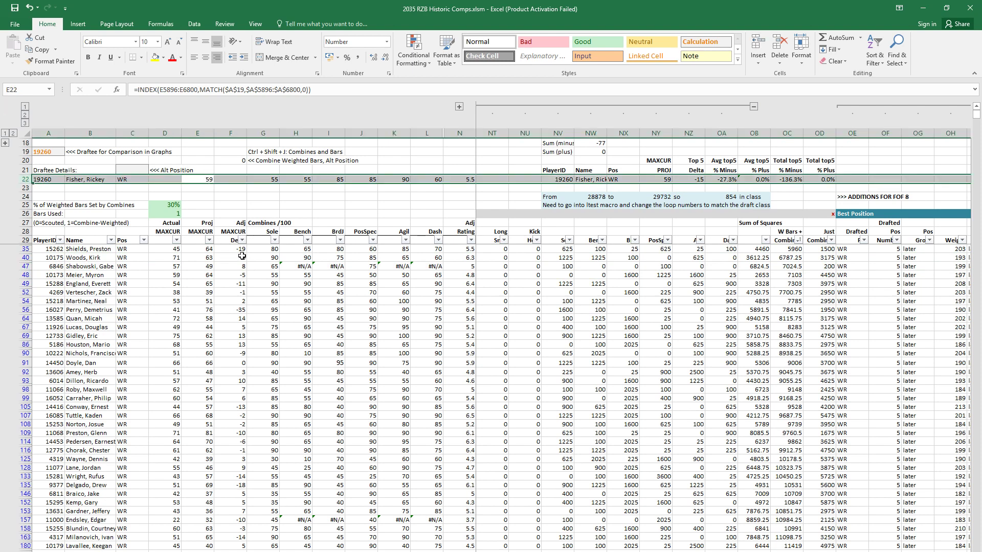
left_click_drag(242, 249, 240, 283)
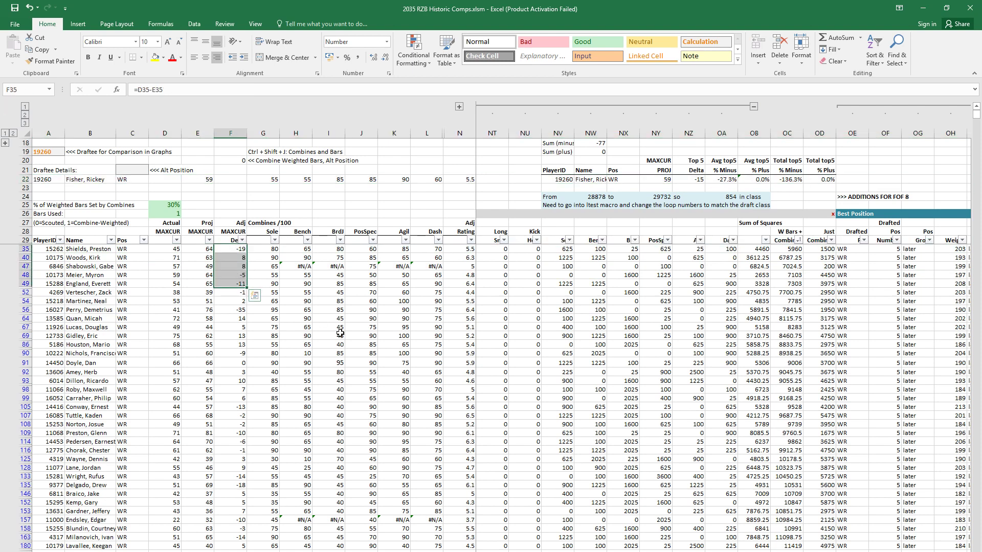
key("shift+space")
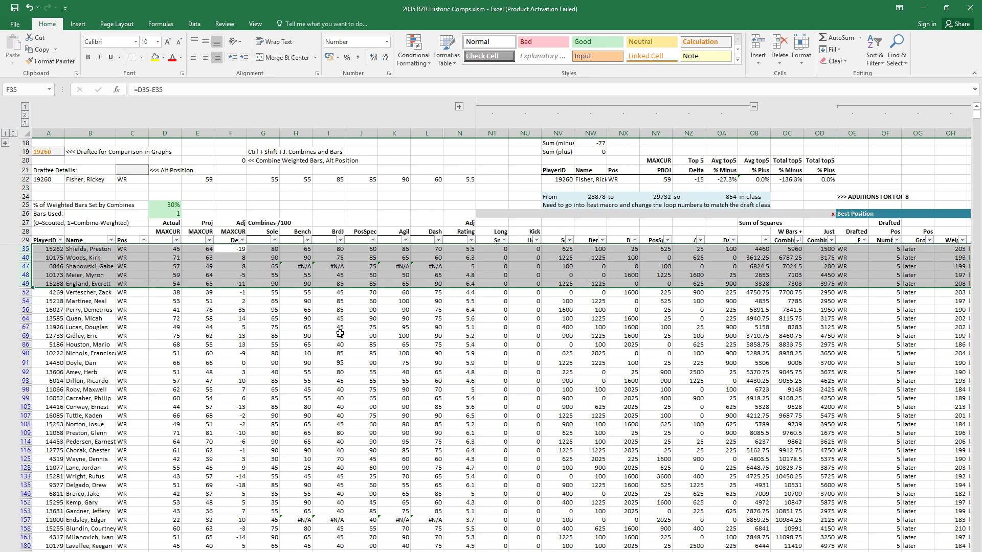
Step: Examine the Down Field and Route Running bars in the Actual: Peak section for the comparable WRs in rows 35 through 52
key("Right")
key("Right")
key("Right")
key("Right")
key("Right")
key("Right")
key("Right")
key("Right")
key("Right")
key("Right")
key("Right")
key("Right")
key("Right")
key("Right")
key("Right")
key("Right")
key("Right")
key("Right")
key("Right")
key("Right")
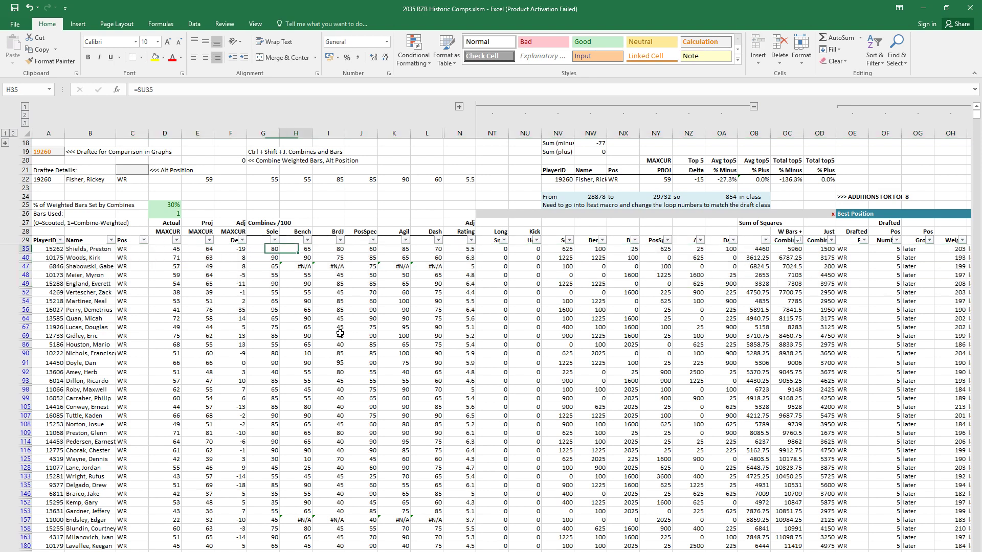
key("Right")
key("Right")
key("Right")
key("Right")
key("Right")
key("Right")
key("Right")
key("Right")
key("Right")
key("Right")
key("Right")
key("Right")
key("Right")
key("Right")
key("Right")
key("Right")
key("Right")
key("Right")
key("Right")
key("Right")
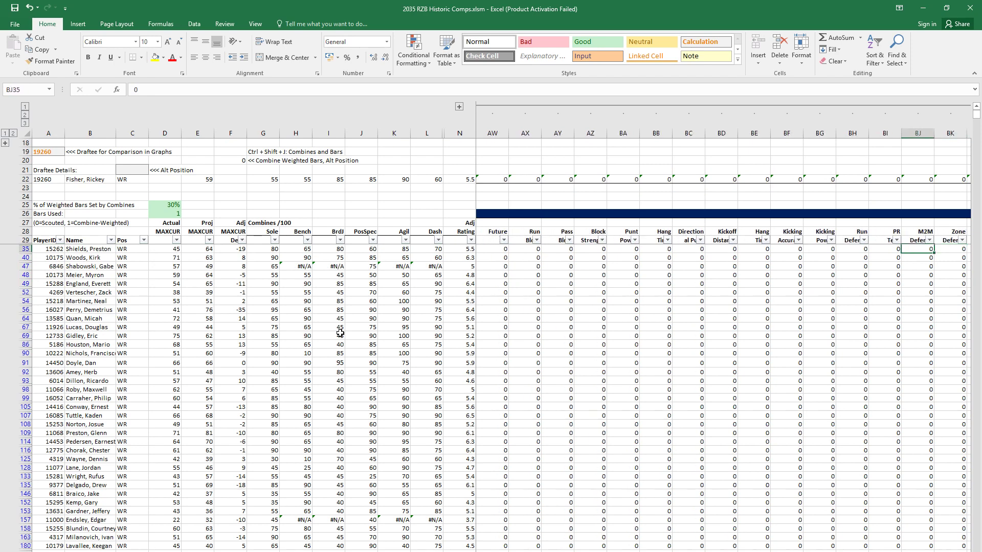
key("Right")
key("Right")
key("Right")
key("Right")
key("Right")
key("Right")
key("Right")
key("Right")
key("Right")
key("Right")
key("Right")
key("Right")
key("Right")
key("Right")
key("Right")
key("Right")
key("Right")
key("Right")
key("Right")
key("Right")
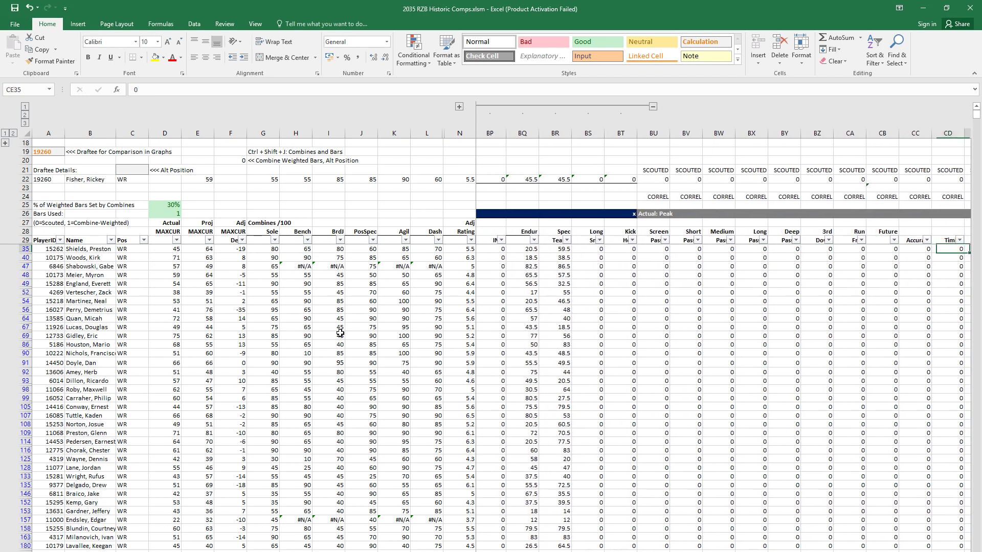
key("Left")
key("Left")
key("Left")
key("Left")
key("Left")
key("Left")
key("Left")
key("Left")
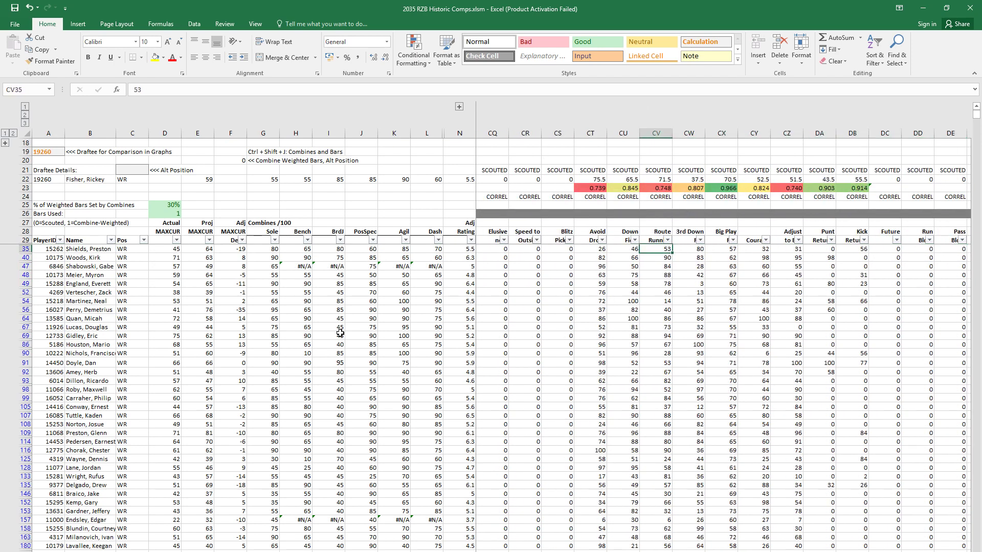
key("shift+Down")
key("shift+Down")
key("shift+Down")
key("shift+Down")
key("shift+Down")
key("shift+Left")
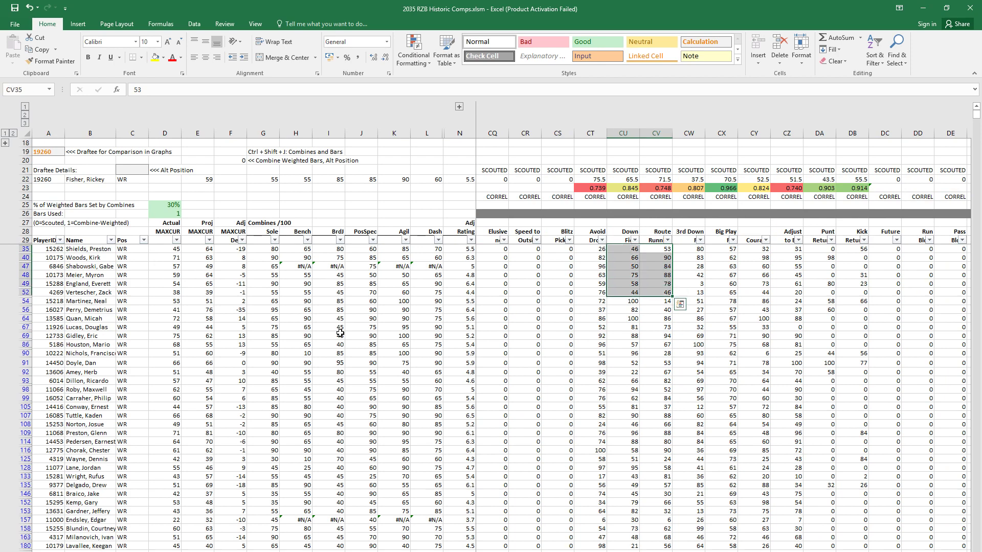
Step: Switch to the 2035 RZB Draft MAXCUR Proj - Pasted workbook and set the By Hand Expected Round of the WR in row 58 to 1
key("ctrl+shift+j")
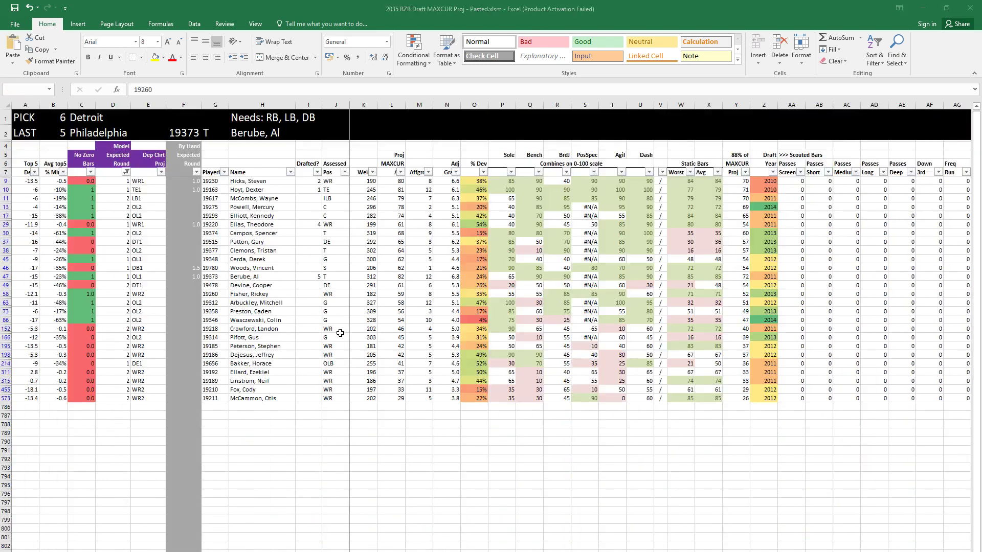
key("Up")
key("Up")
key("Up")
key("Up")
key("Down")
key("Down")
key("Down")
key("Down")
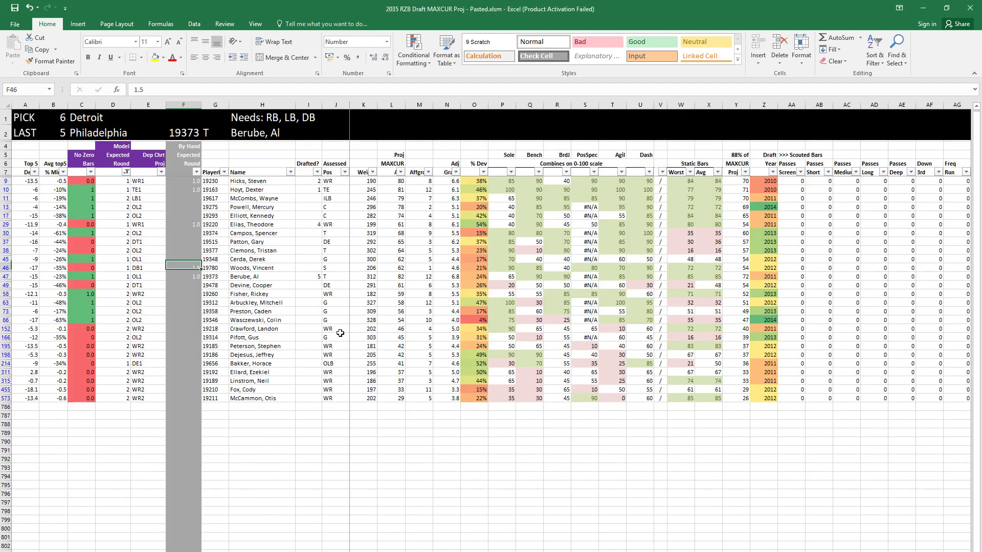
type("1")
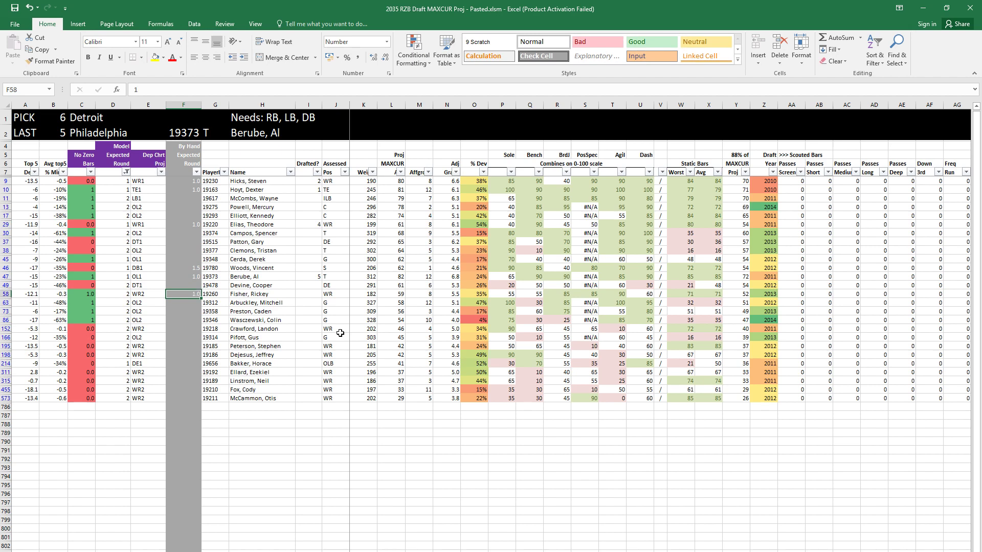
Step: Examine the combine scores, static bars and draft year of the WR in row 58
key("Up")
key("Down")
key("Right")
key("Right")
key("Right")
key("Right")
key("Right")
key("Right")
key("Right")
key("Right")
key("Right")
key("Right")
key("Right")
key("Right")
key("Right")
key("Right")
key("Right")
key("Right")
key("Right")
key("Right")
key("Right")
key("Right")
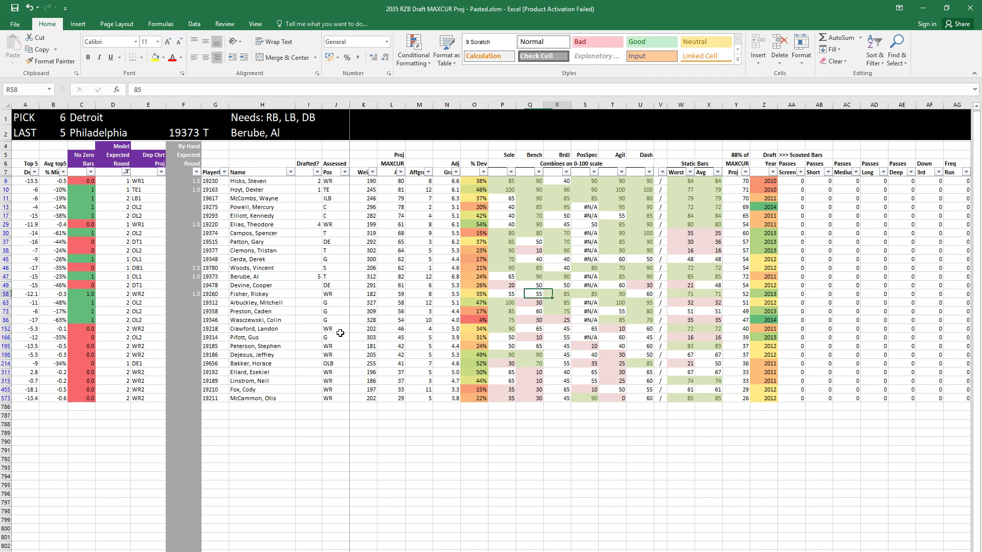
key("Left")
key("shift+space")
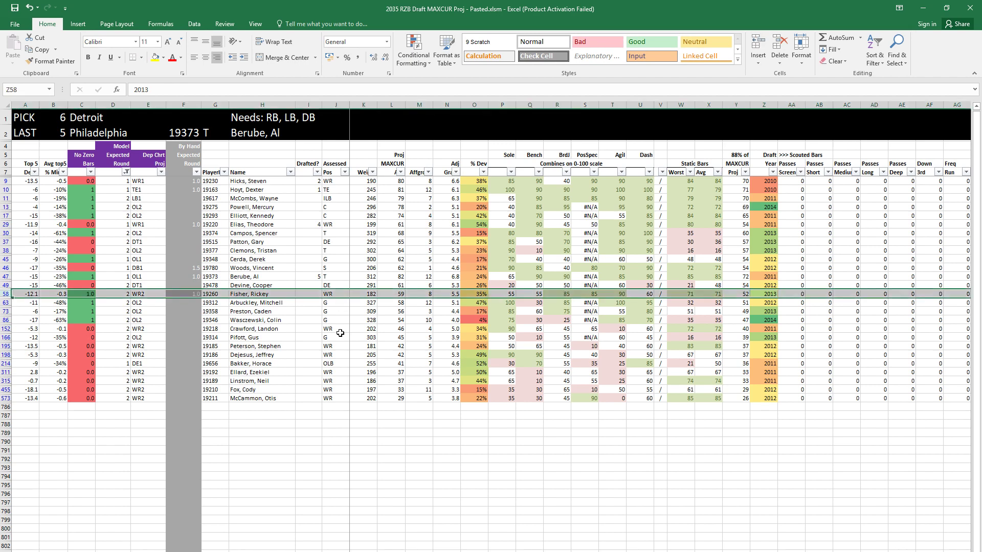
Step: Check the % Dev of the WR in row 58 and highlight the whole row
key("Left")
key("Left")
key("Left")
key("Left")
key("Left")
key("Left")
key("Left")
key("Left")
key("Left")
key("Left")
key("Left")
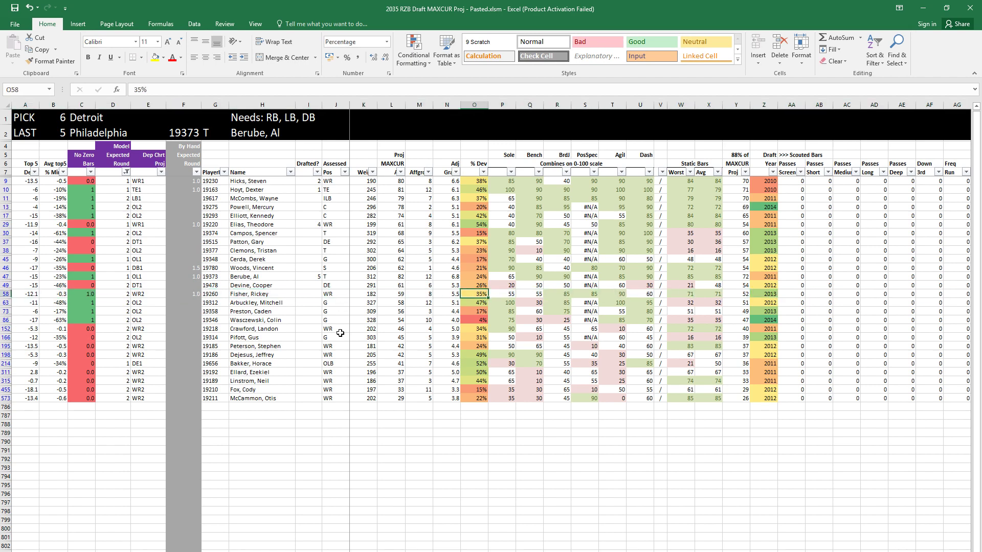
key("shift+space")
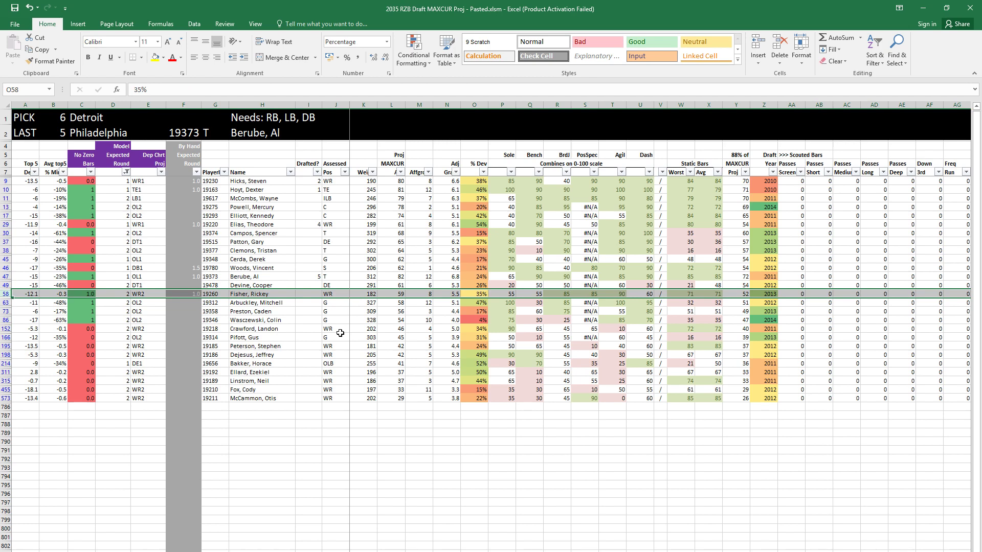
Step: Check the player ID, assessed position, weight and Proj MAXCUR of the WR in row 58
key("Left")
key("Home")
key("Right")
key("Right")
key("Right")
key("Right")
key("Right")
key("Right")
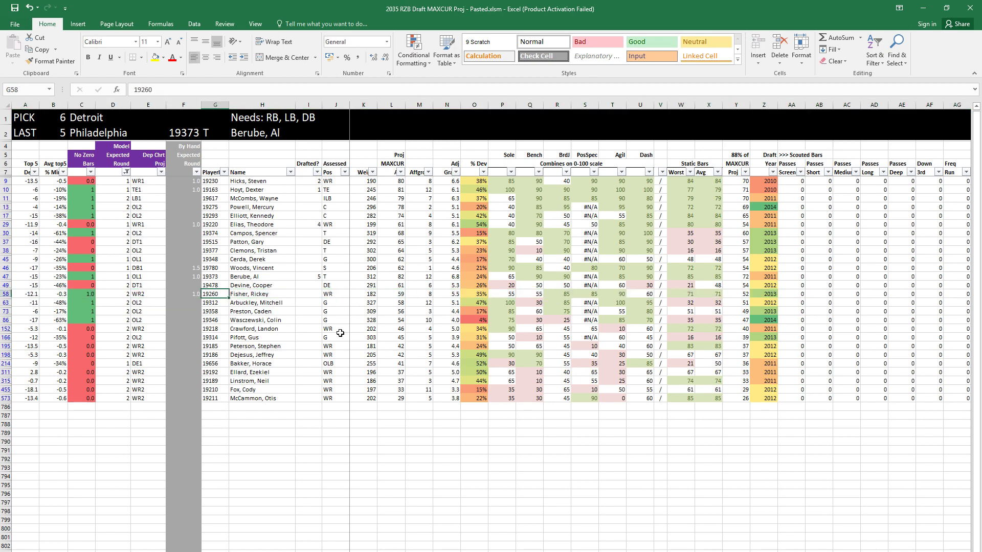
key("Right")
key("Right")
key("Right")
key("Right")
key("Right")
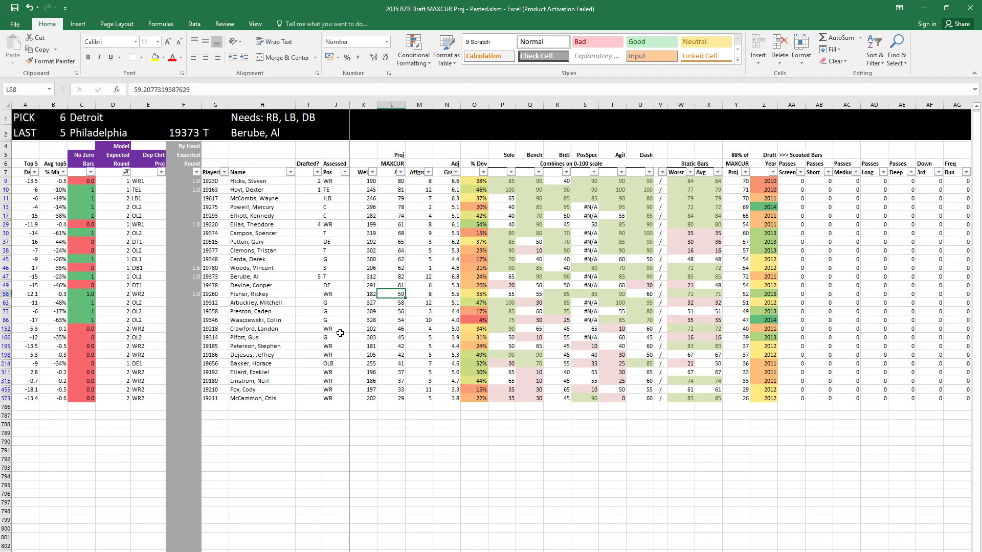
Step: Highlight the ILB prospect in row 11 to examine as a match for Detroit's LB need at pick 6
key("Up")
key("Up")
key("Up")
key("Up")
key("Up")
key("Up")
key("Up")
key("Up")
key("Up")
key("Up")
key("Up")
key("shift+space")
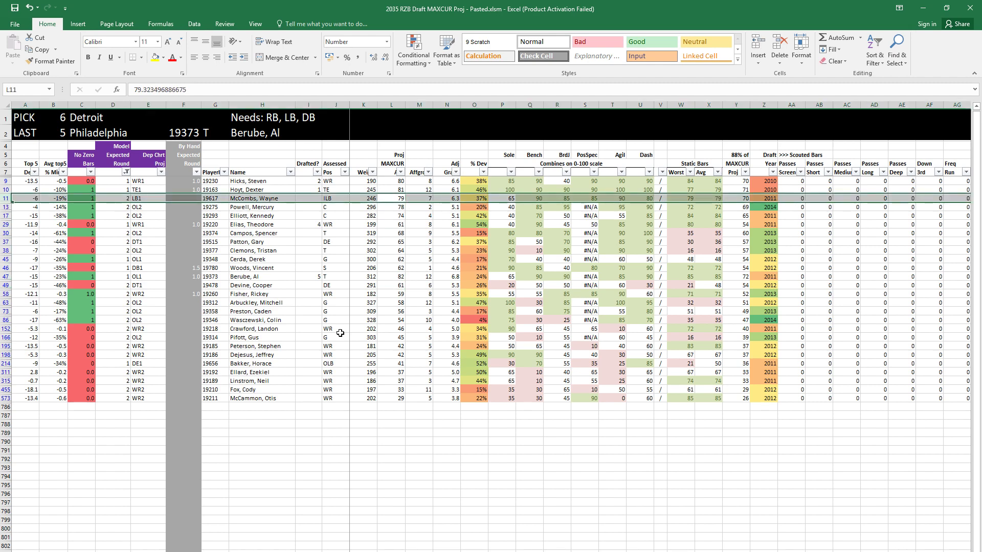
Step: Examine the combine scores and all scouted bars of the ILB in row 11, through the defensive and special-teams ratings
key("Right")
key("Right")
key("Right")
key("Right")
key("Right")
key("Right")
key("Right")
key("Right")
key("Right")
key("Right")
key("Right")
key("Right")
key("Right")
key("Right")
key("Right")
key("Right")
key("Right")
key("Right")
key("Right")
key("Right")
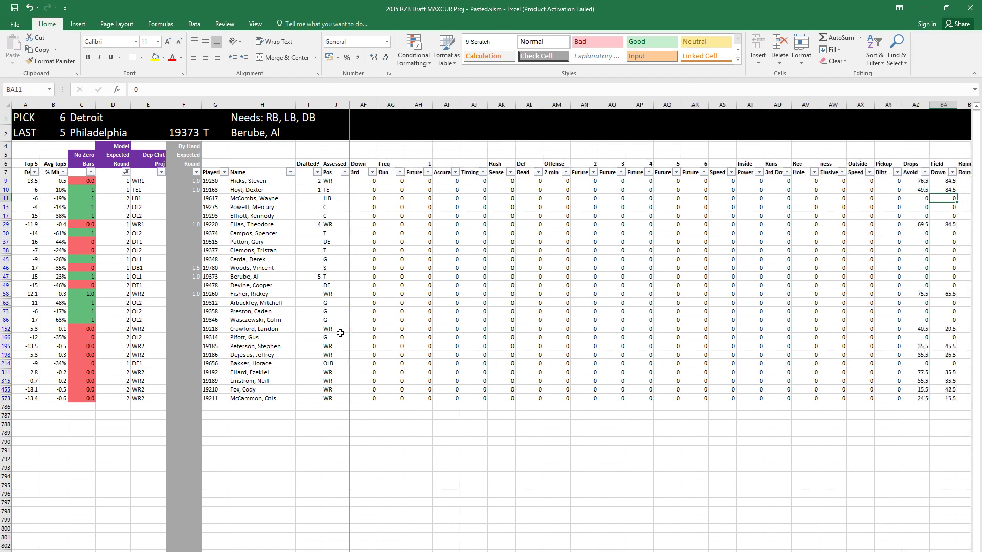
key("Right")
key("Right")
key("Right")
key("Right")
key("Right")
key("Right")
key("Right")
key("Right")
key("Right")
key("Right")
key("Right")
key("Right")
key("Right")
key("Right")
key("Right")
key("Right")
key("Right")
key("Right")
key("Right")
key("Right")
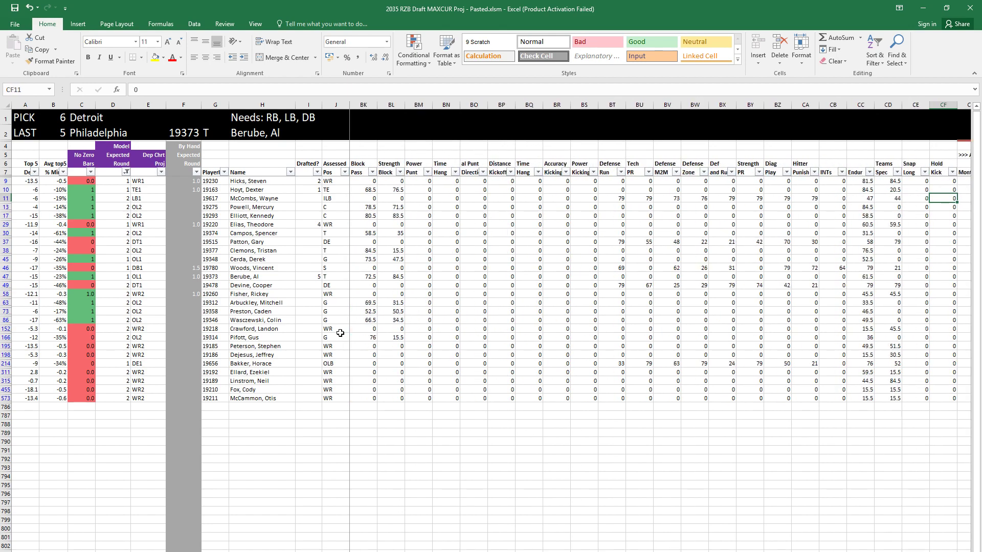
Step: Set the By Hand Expected Round of the ILB in row 11 to 1
key("Left")
key("Left")
key("Left")
key("Left")
key("Left")
key("Left")
key("Left")
key("Left")
key("Left")
key("Left")
key("Left")
key("Left")
key("Left")
key("Left")
key("Left")
key("Left")
key("Left")
key("Left")
key("Left")
key("Left")
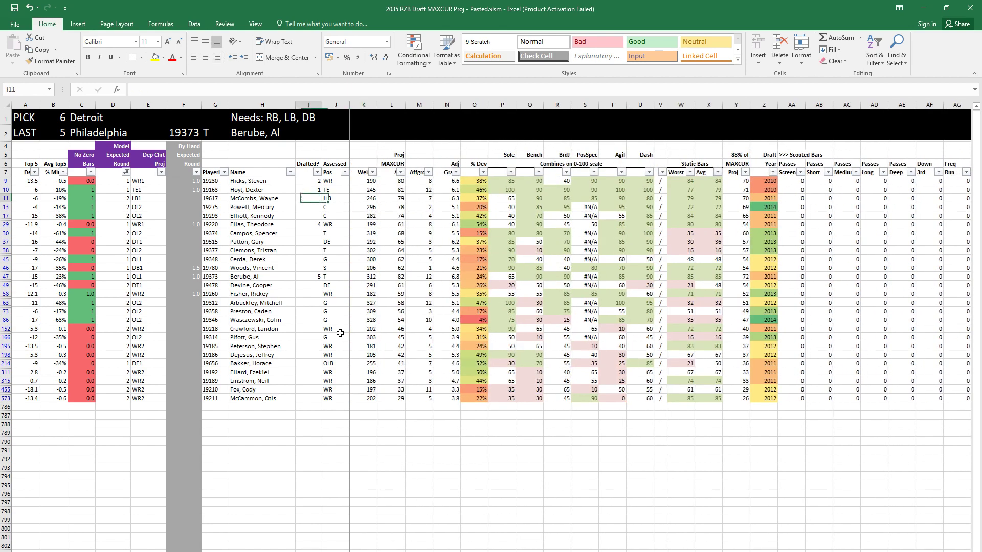
key("Left")
key("Left")
key("Left")
type("1")
key("Return")
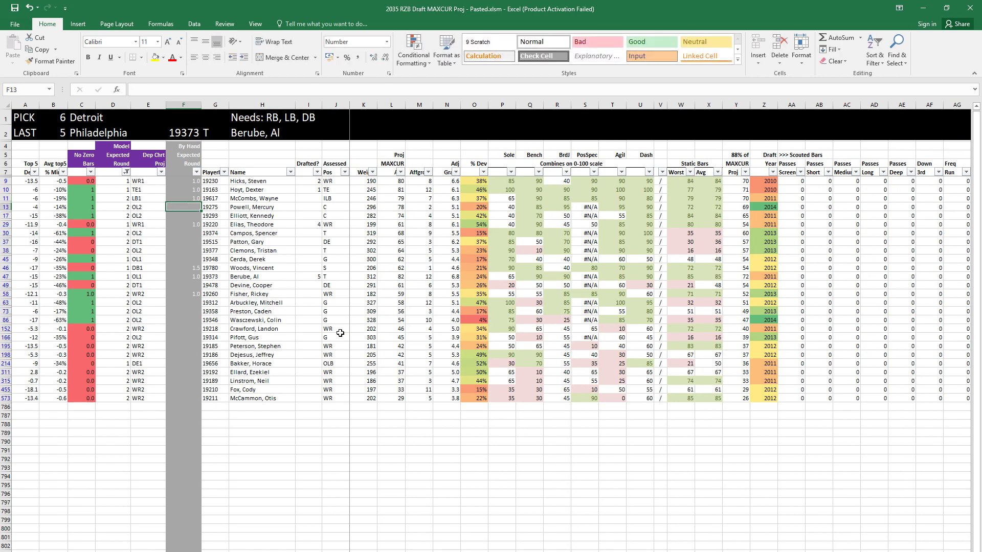
Step: Check the Proj MAXCUR, % Dev and Sole score of the center in row 13
key("Right")
key("Right")
key("Right")
key("Right")
key("Right")
key("Right")
key("Right")
key("Right")
key("Right")
key("Right")
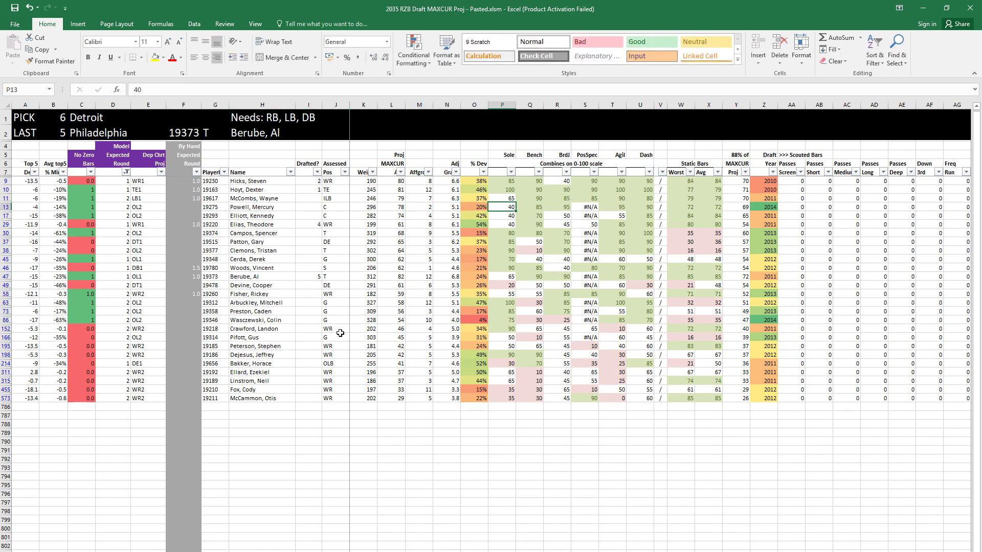
key("Left")
key("Left")
key("Left")
key("Left")
key("Left")
key("Left")
key("Left")
key("Left")
key("Left")
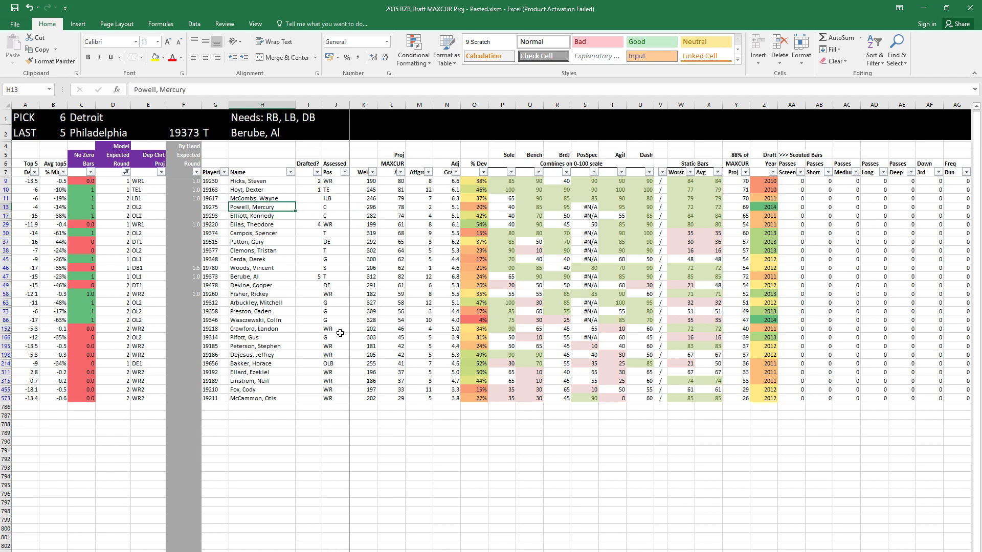
Step: Highlight the whole row of the center in row 13 and check his weight and Proj MAXCUR
key("Right")
key("Right")
key("Right")
key("Right")
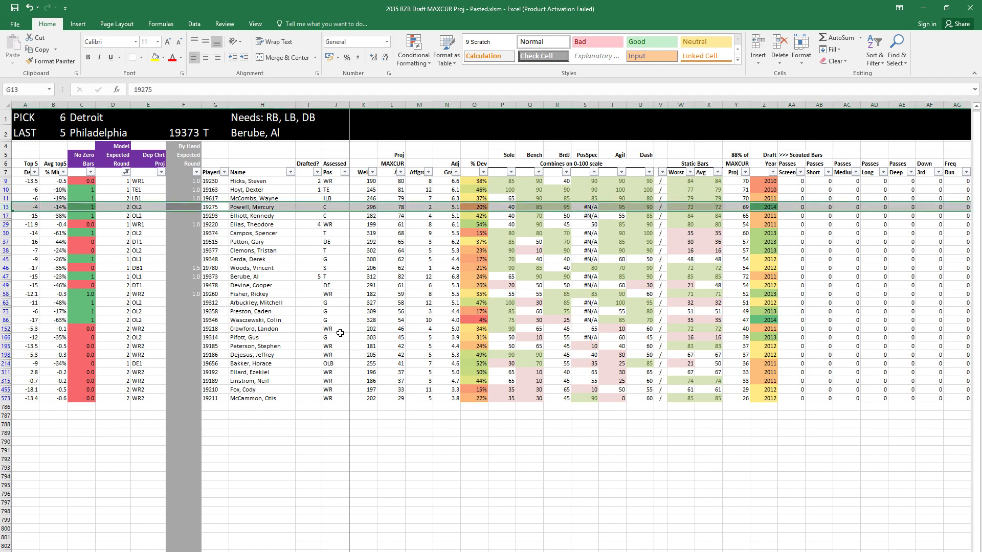
key("Right")
key("Right")
key("Right")
key("Right")
key("Right")
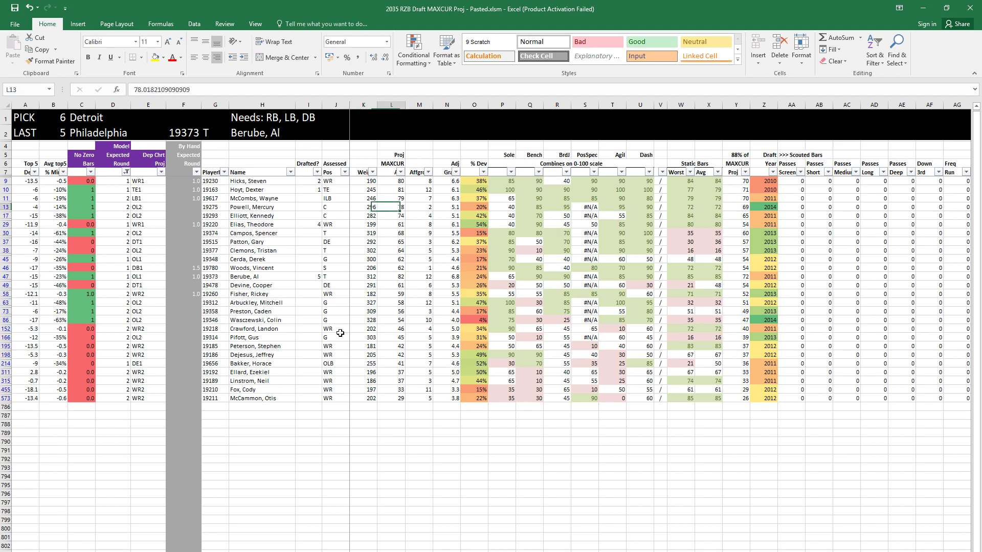
Step: Examine the combine scores, static bars and 88% MAXCUR Proj of the center in row 13, ending on his player ID
key("ctrl+space")
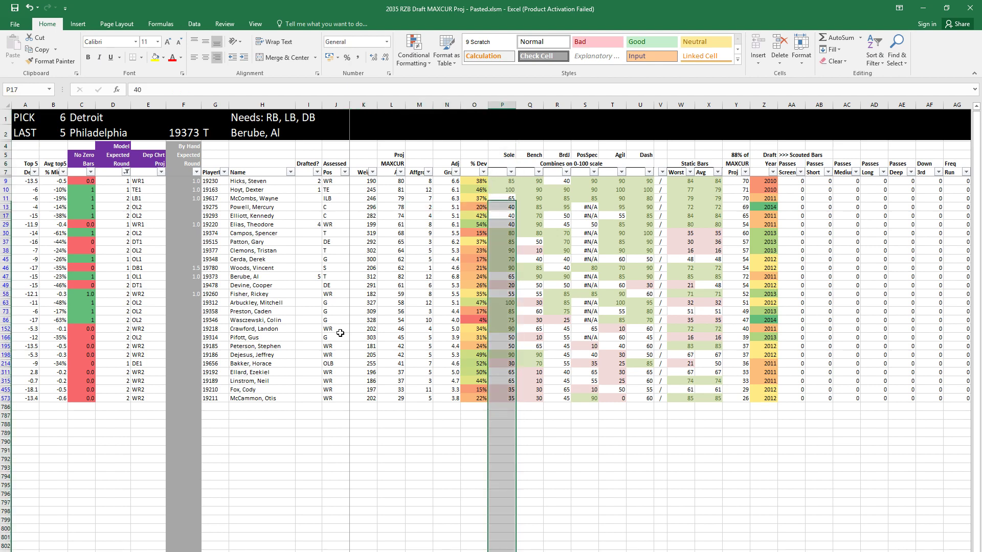
key("shift+space")
key("Right")
key("Right")
key("Right")
key("Right")
key("Right")
key("Right")
key("Right")
key("Right")
key("Right")
key("Right")
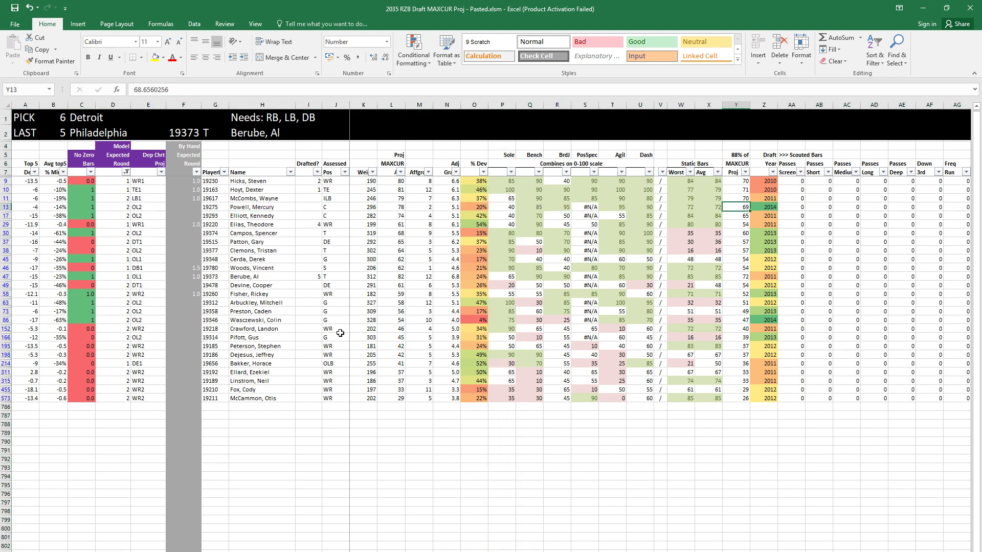
key("Home")
key("Left")
key("Left")
key("Left")
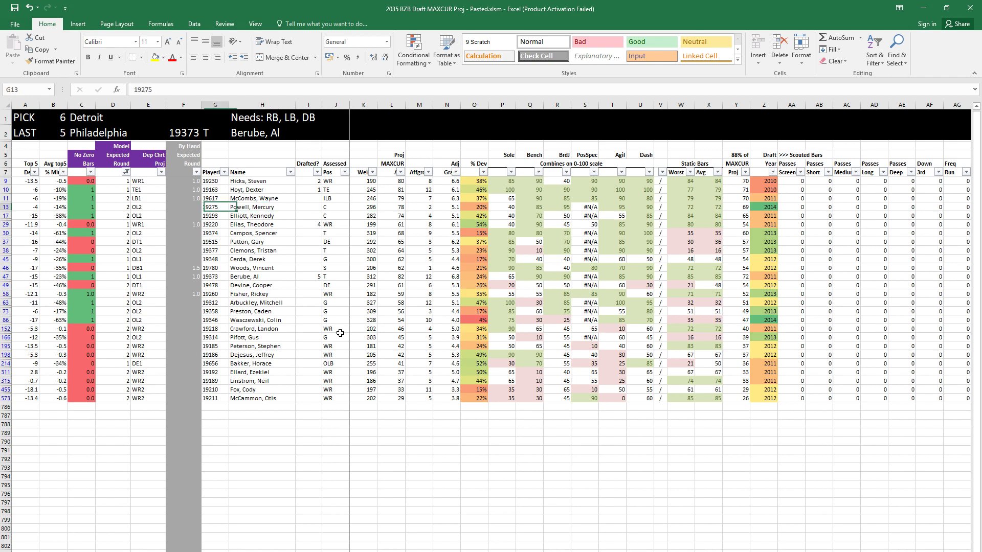
key("Left")
Step: Switch to the 2035 RZB Historic Comps workbook and clear the filter on the historic WR list
key("ctrl+Tab")
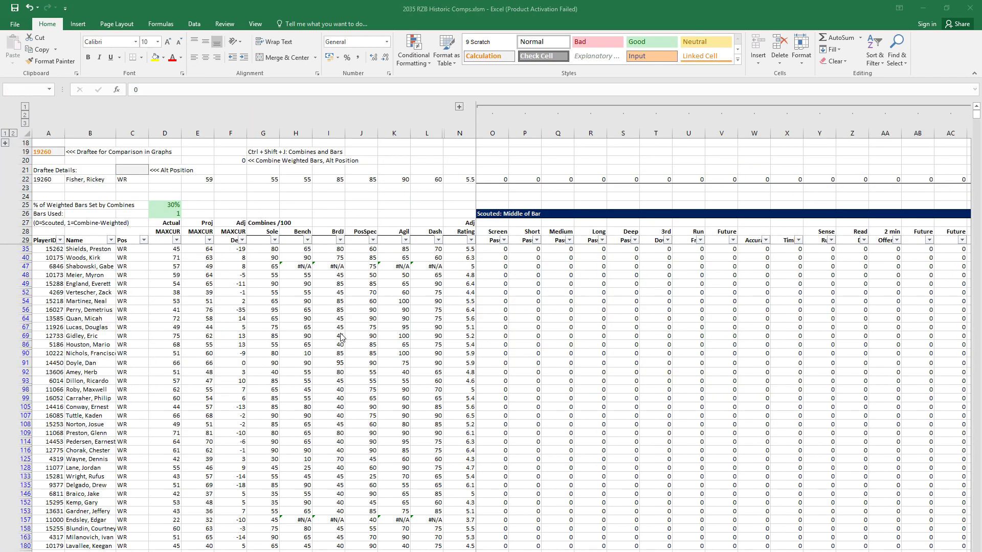
left_click(276, 309)
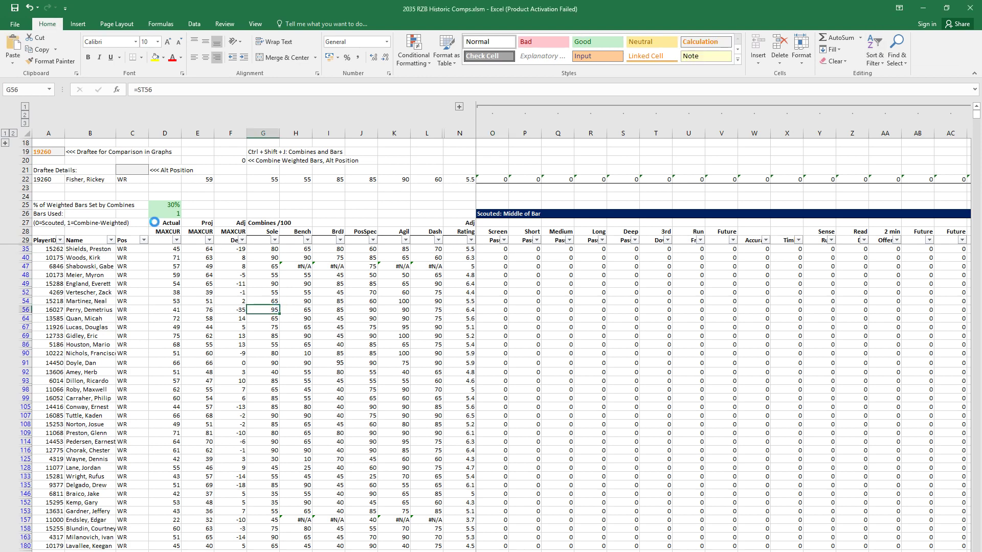
left_click(54, 151)
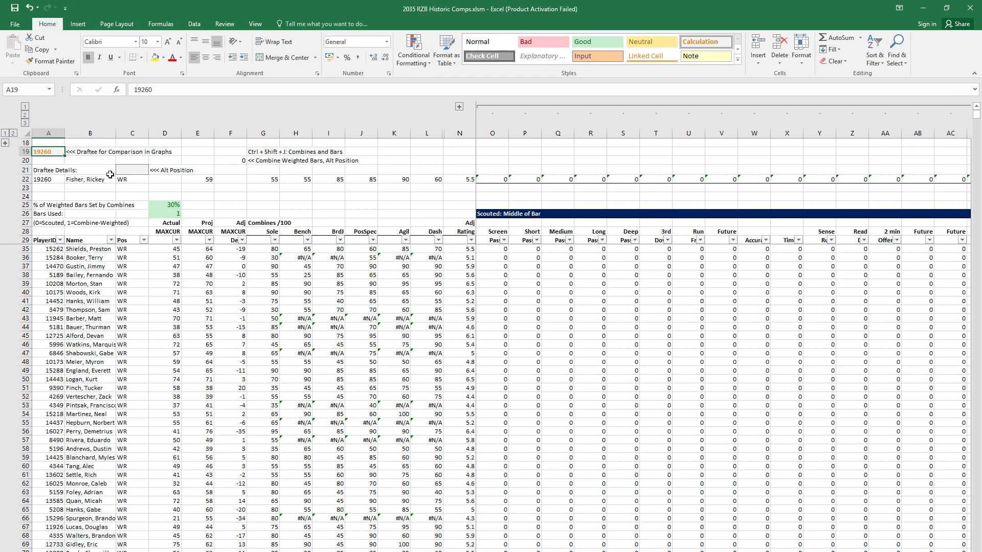
scroll(66, 159, "up", 1)
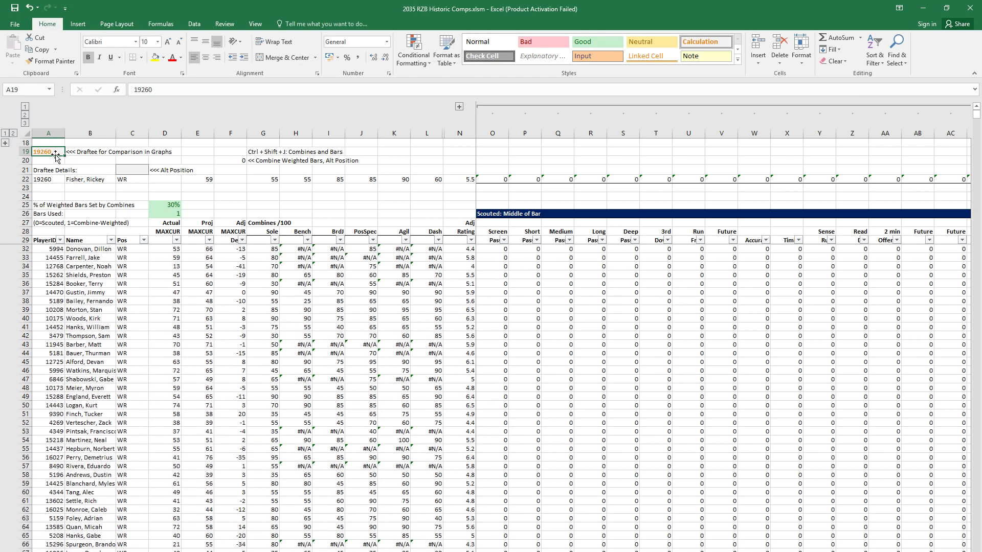
Step: Copy the player ID of the center in row 13 into the Draftee for Comparison cell A19 as a value
key("alt+Tab")
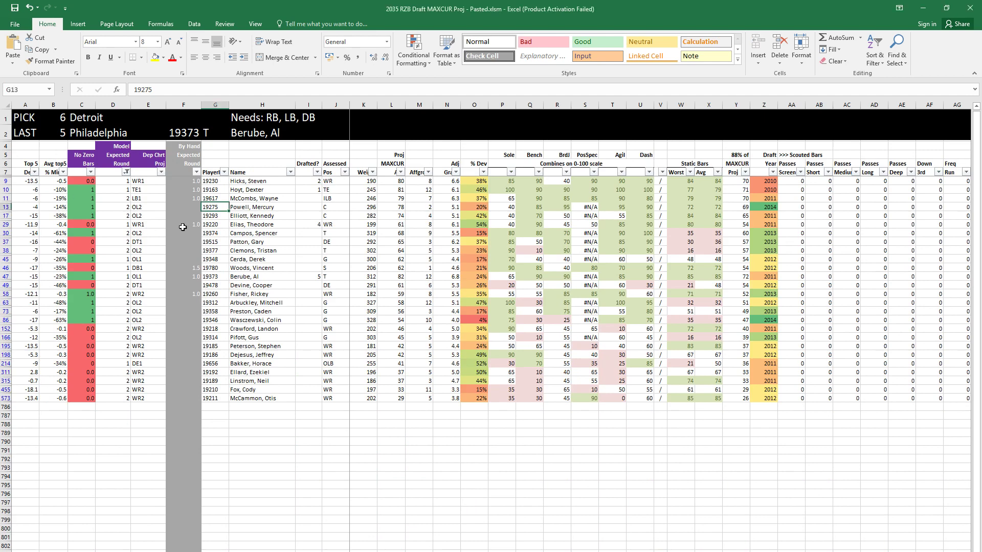
key("ctrl+c")
key("alt+Tab")
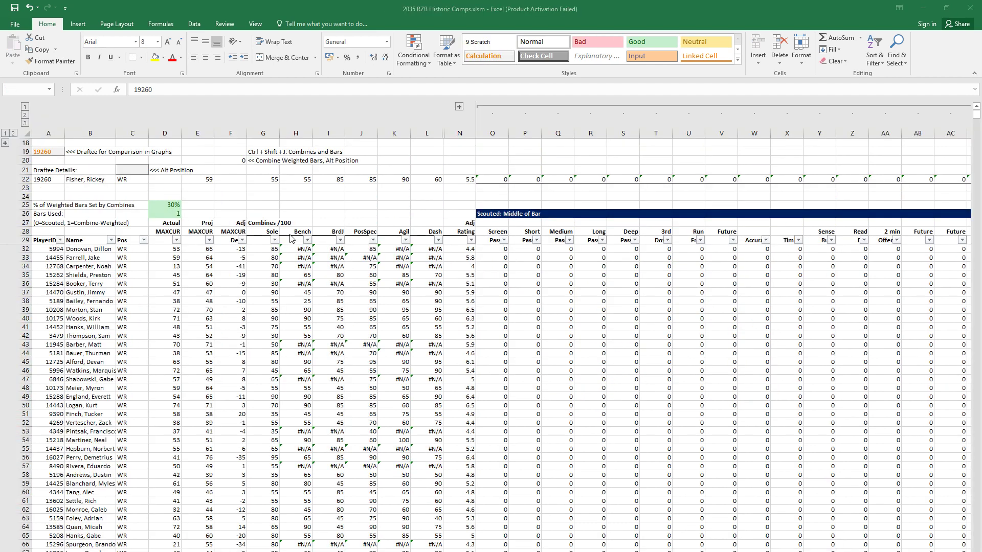
left_click(46, 152)
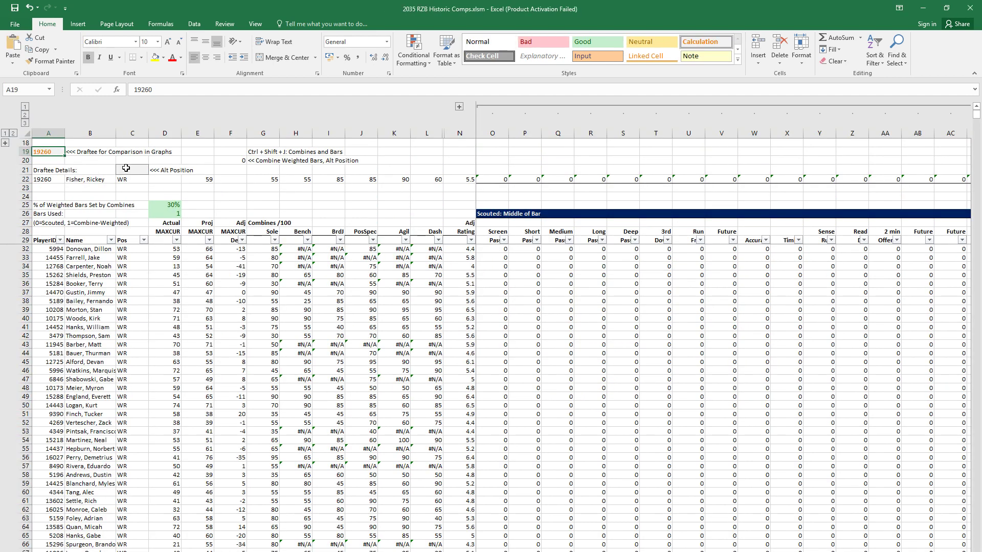
key("ctrl+alt+v")
key("Return")
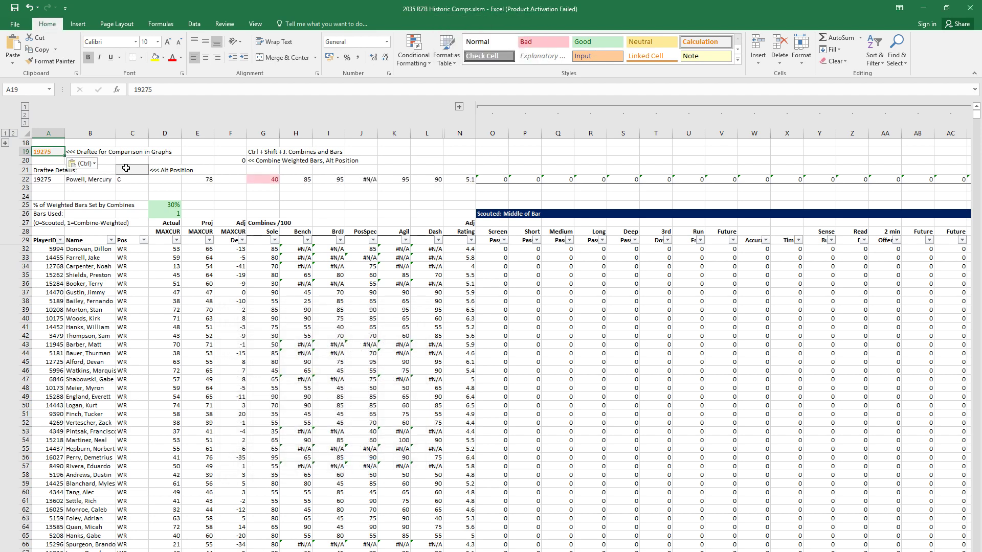
Step: Run the Combines and Bars comparison to list the historic comps for the center
key("Down")
key("Down")
key("Down")
key("Down")
key("Down")
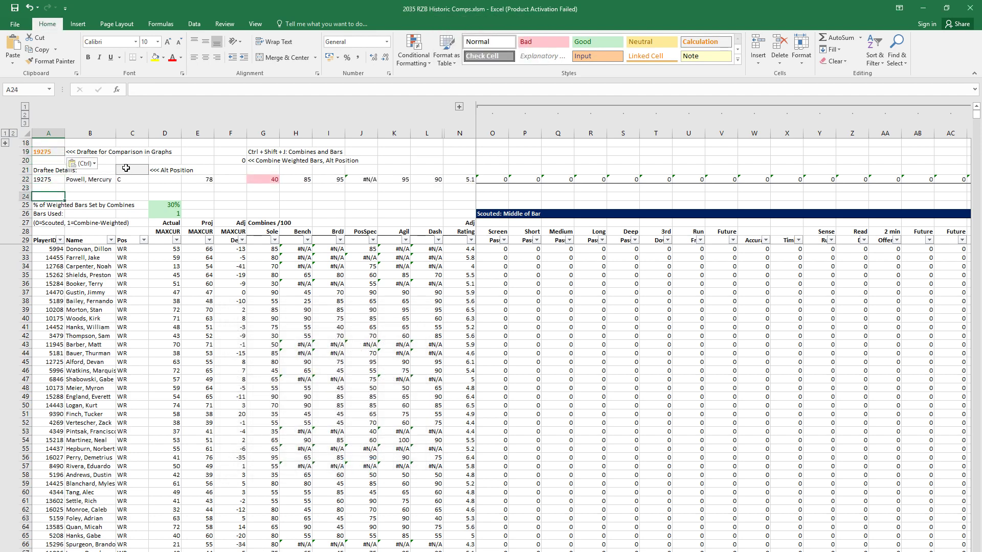
key("ctrl+shift+j")
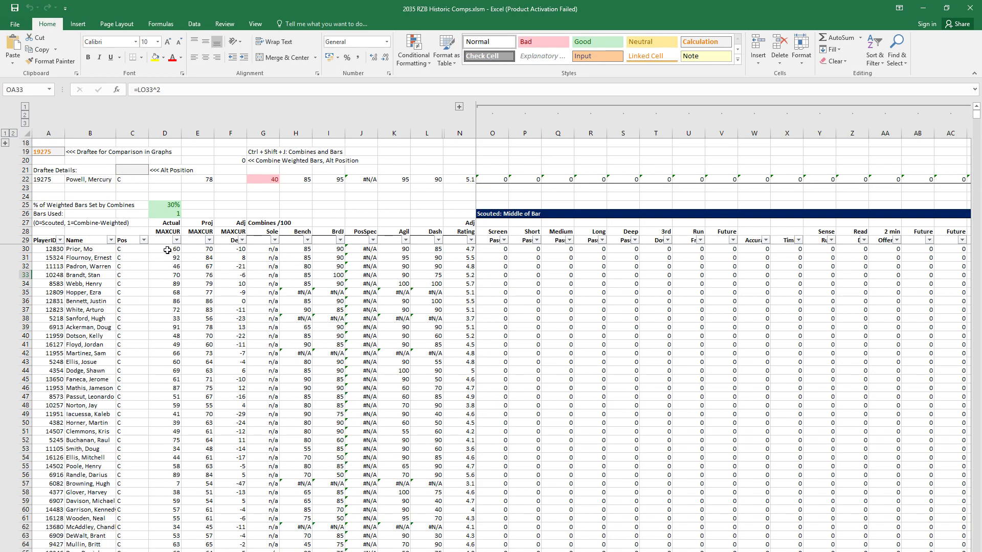
Step: Examine the adjusted MAXCUR deviations of the three closest center comps and their scouted blocking bars
left_click_drag(235, 264, 226, 250)
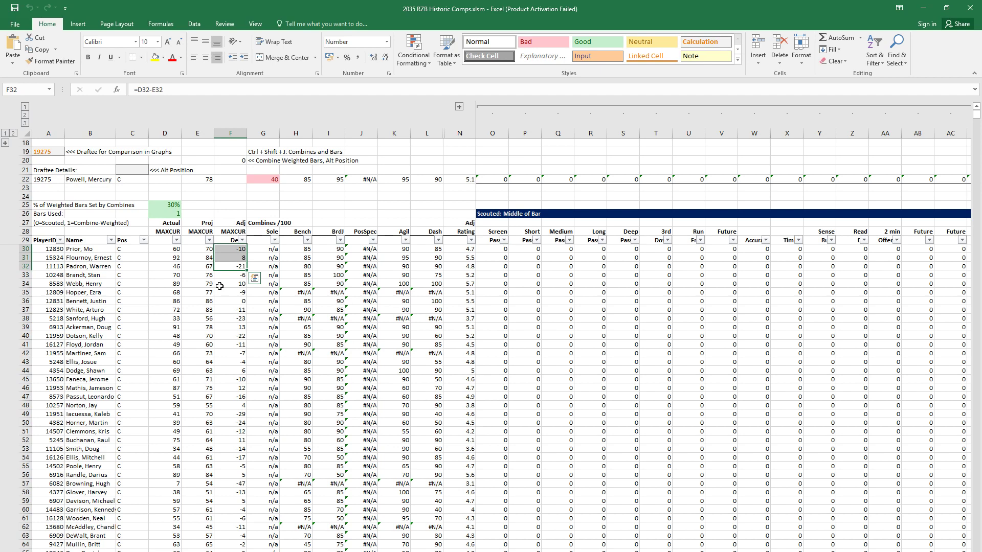
left_click(339, 267)
key("Right")
key("Right")
key("Right")
key("Right")
key("Right")
key("Right")
key("Right")
key("Right")
key("Right")
key("Right")
key("Right")
key("Right")
key("Right")
key("Right")
key("Right")
key("Right")
key("Right")
key("Right")
key("Right")
key("Right")
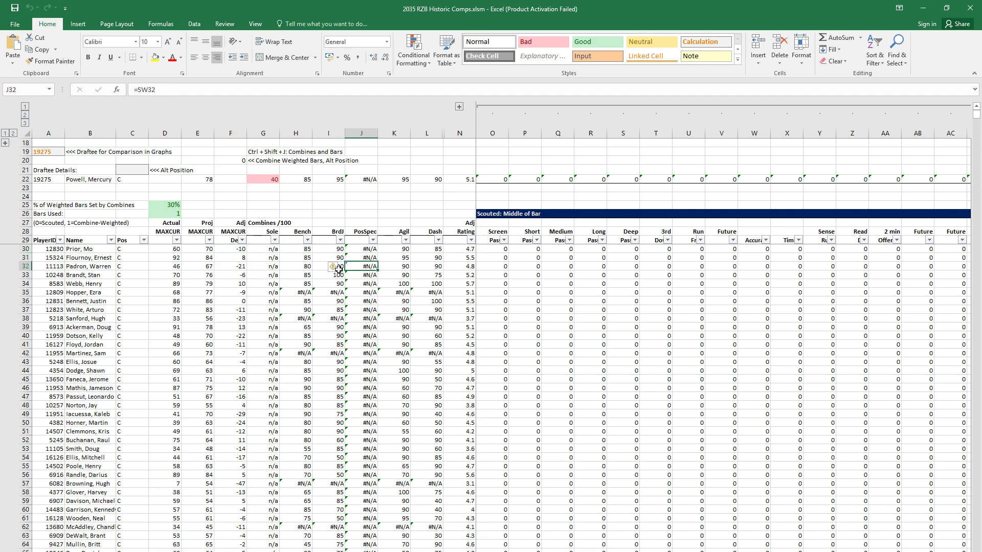
key("Right")
key("Right")
key("Right")
key("Right")
key("Right")
key("Right")
key("Right")
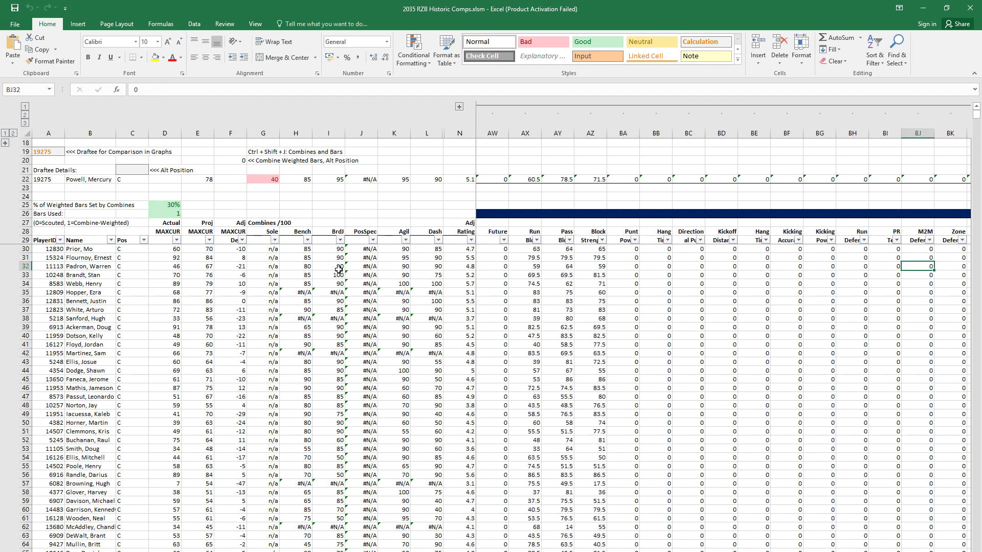
Step: Examine the scouted run blocking bars and adjusted ratings of the closest center comps
key("Left")
key("Left")
key("Left")
key("Left")
key("Left")
key("Left")
key("Left")
key("Left")
key("Left")
key("Left")
key("Left")
key("Left")
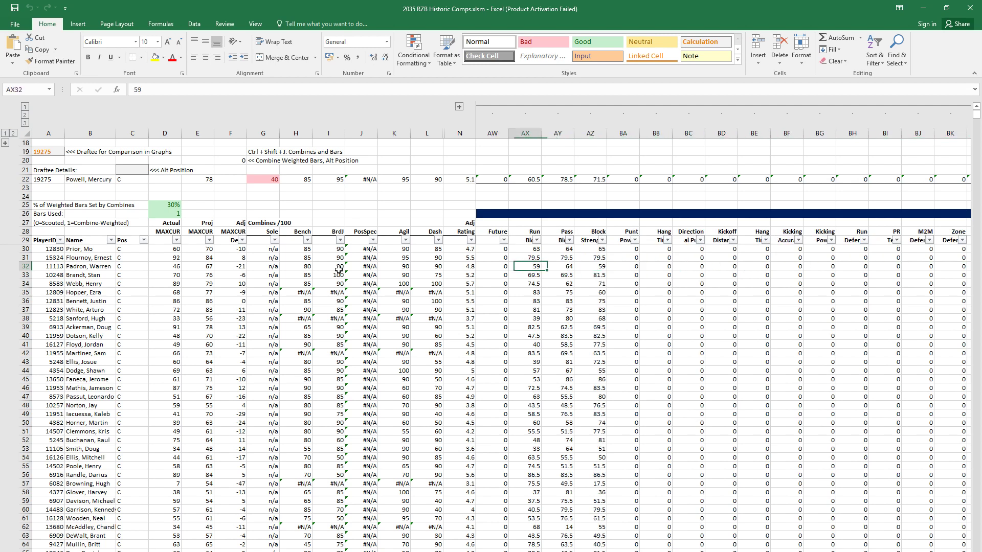
key("Up")
left_click(525, 134)
left_click(441, 295)
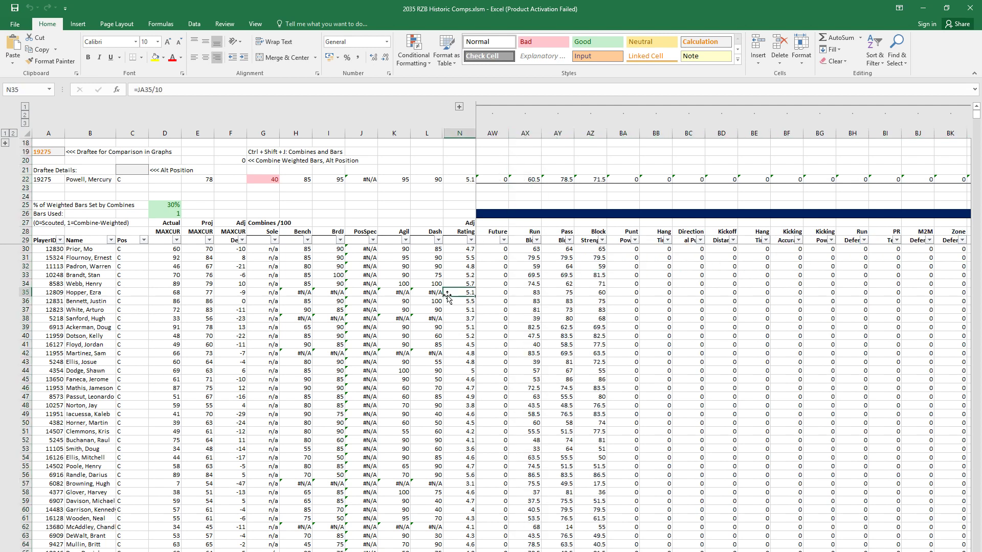
Step: Switch to the 2035 RZB Draft MAXCUR Proj workbook and set the by-hand expected round of the center in row 13 to 1.9
key("alt+Tab")
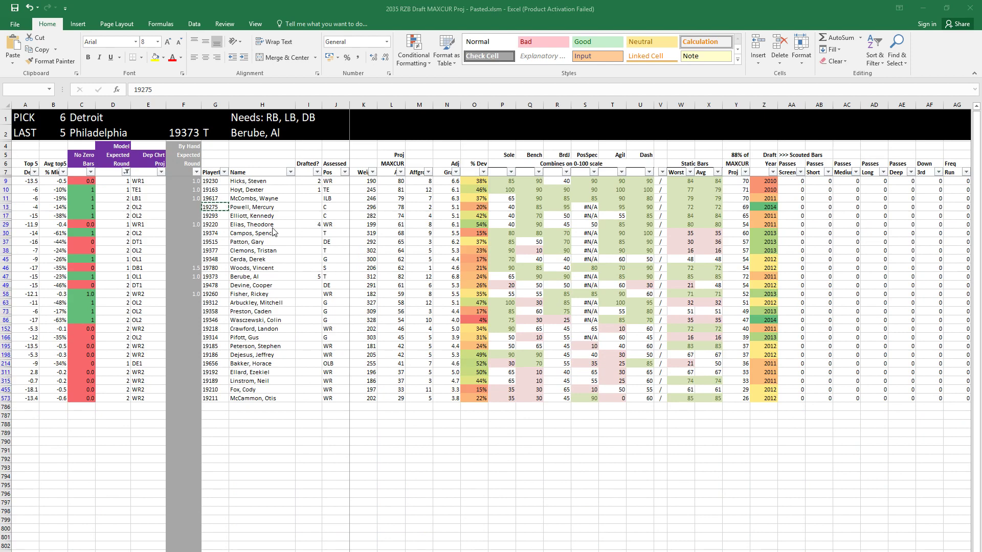
left_click(180, 206)
key("Escape")
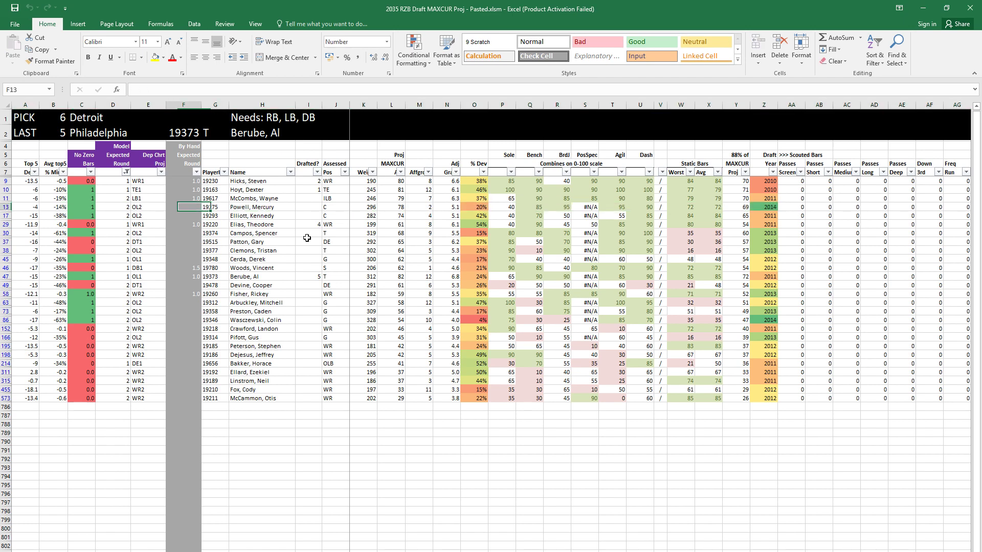
type("1.")
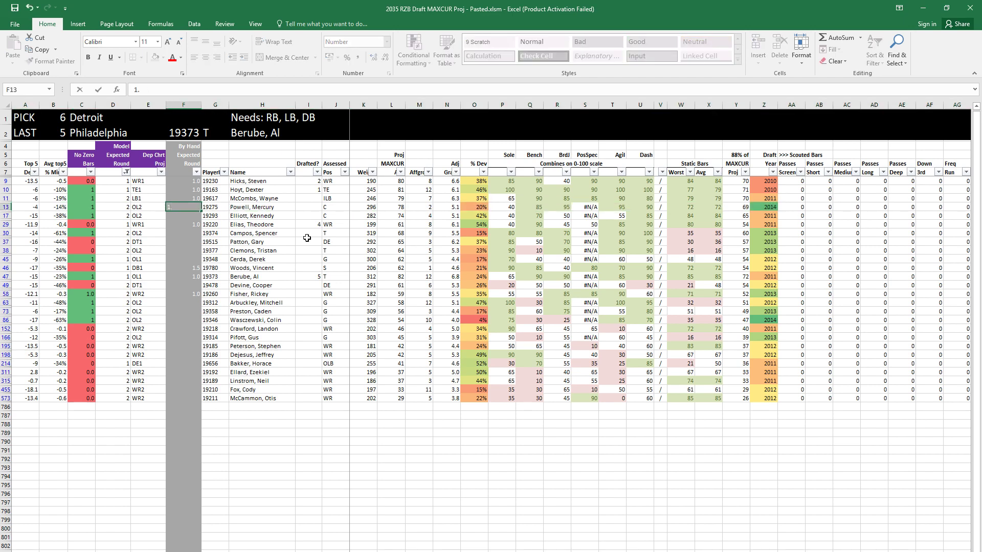
type("9")
key("Return")
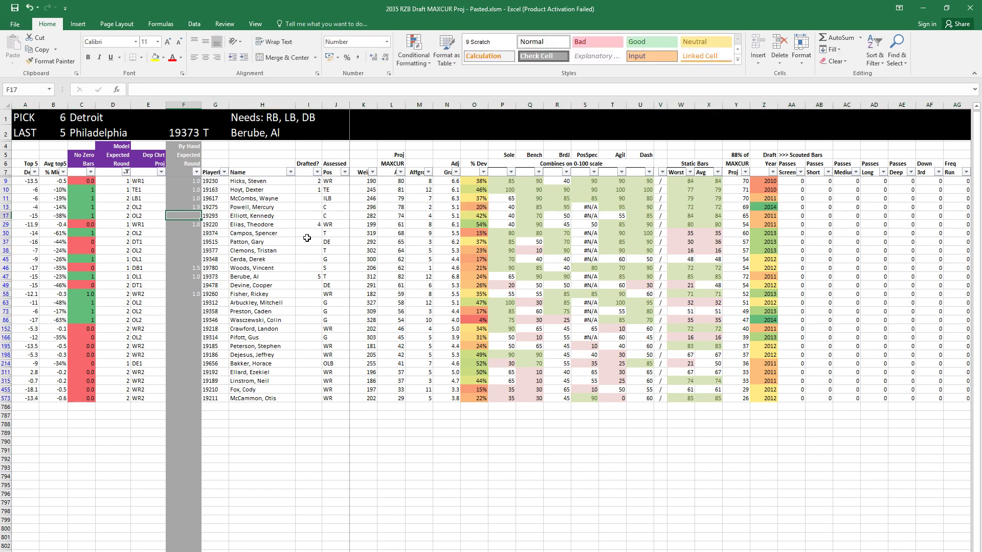
Step: Copy the player ID of the center in row 17 into the Draftee for Comparison cell A19 of the Historic Comps workbook
key("Right")
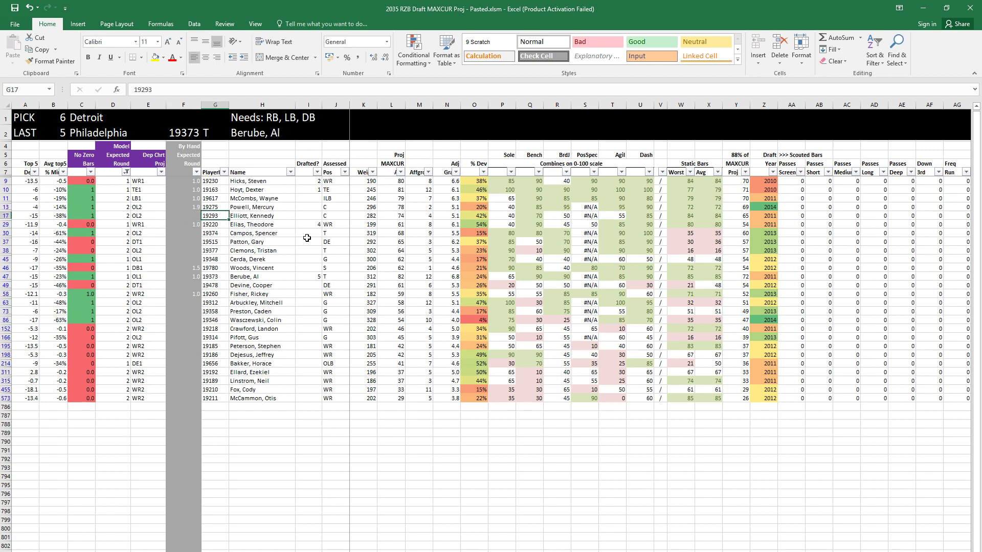
key("ctrl+c")
key("alt+Tab")
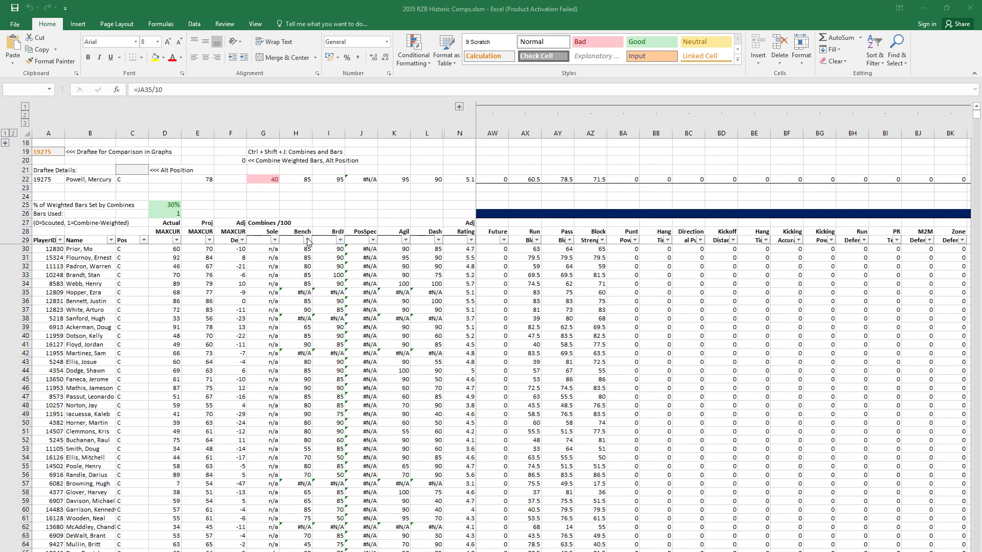
left_click(59, 158)
type("19293")
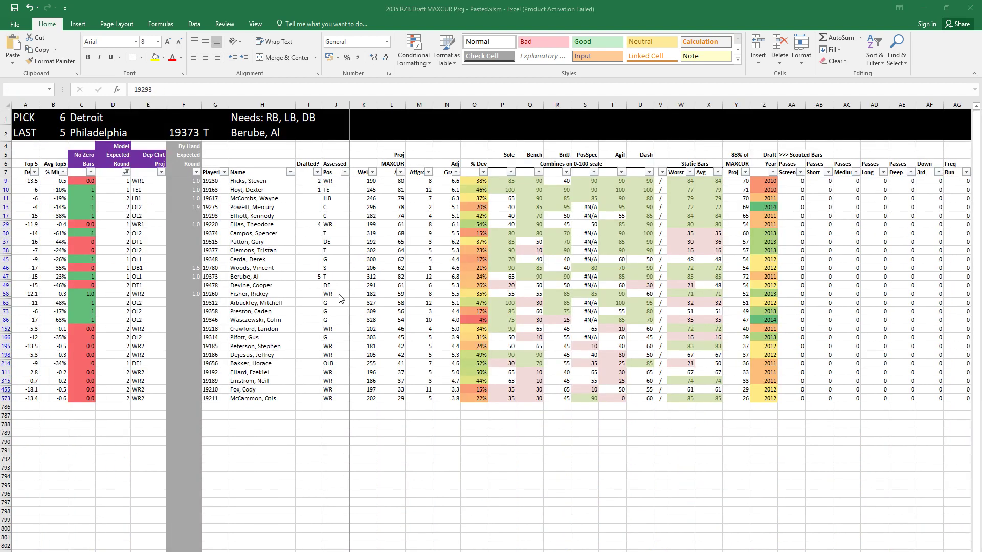
Step: Set the by-hand expected round of the center in row 17 to 1.8 in the Draft MAXCUR Proj workbook
left_click(191, 216)
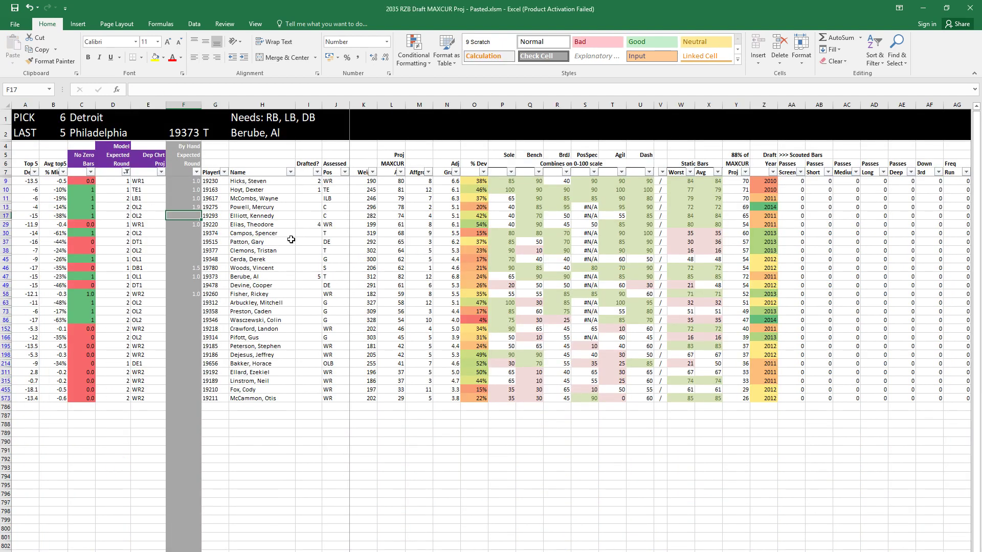
type("1.8")
key("Return")
Step: Examine the combine scores and the worst and average static bars of the tackle in row 30
key("Down")
key("Right")
key("Right")
key("Right")
key("Right")
key("Right")
key("Right")
key("Right")
key("Right")
key("Right")
key("Right")
key("Right")
key("Right")
key("Right")
key("Right")
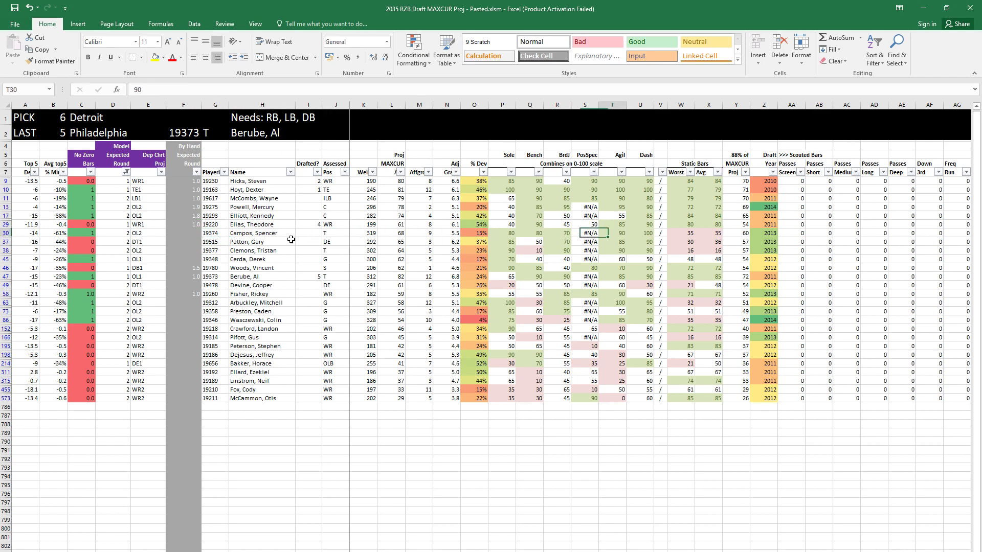
key("Right")
key("Right")
key("Right")
key("Right")
key("Right")
key("Right")
key("Right")
key("Left")
key("Left")
key("Left")
key("shift+Left")
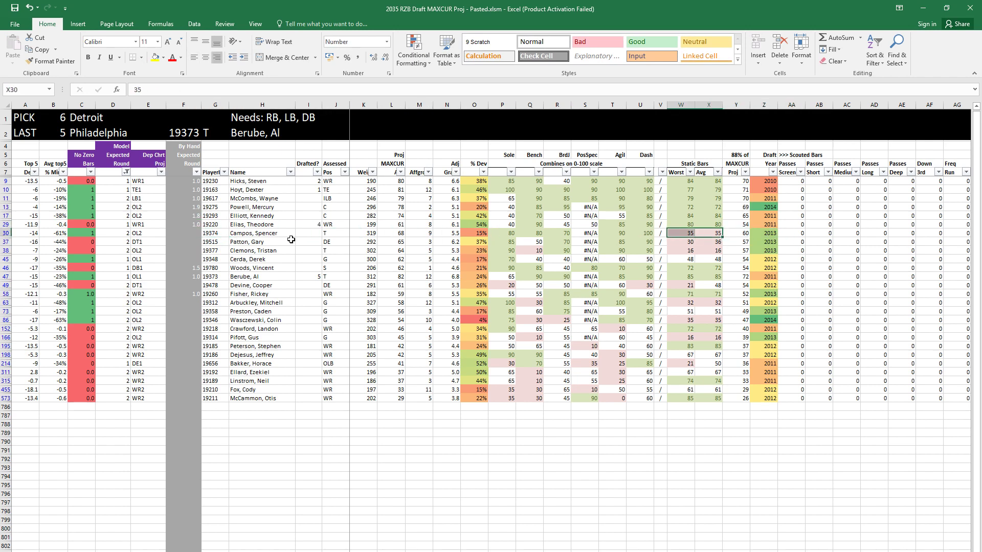
Step: Copy the player ID of the tackle in row 30 into cell A19 of the Historic Comps workbook as a value
key("Left")
key("Left")
key("Left")
key("Left")
key("Left")
key("Left")
key("Left")
key("Left")
key("Left")
key("Left")
key("Left")
key("Left")
key("Left")
key("Left")
key("Left")
key("Left")
key("Left")
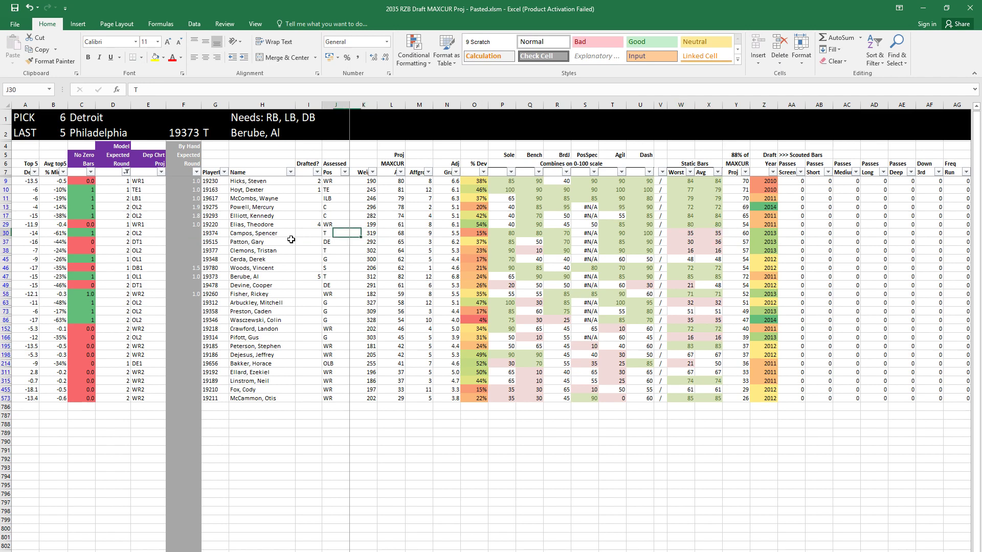
key("ctrl+c")
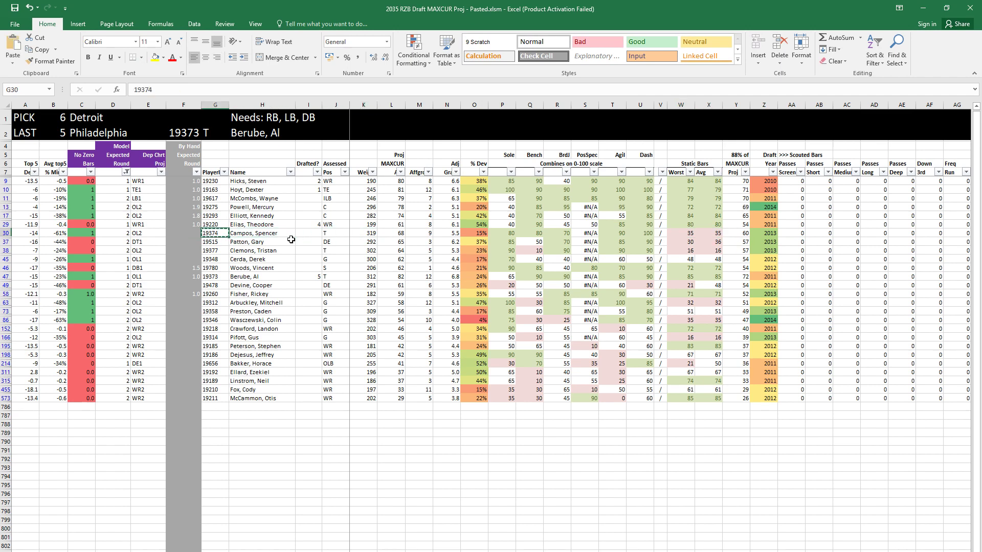
key("ctrl+Tab")
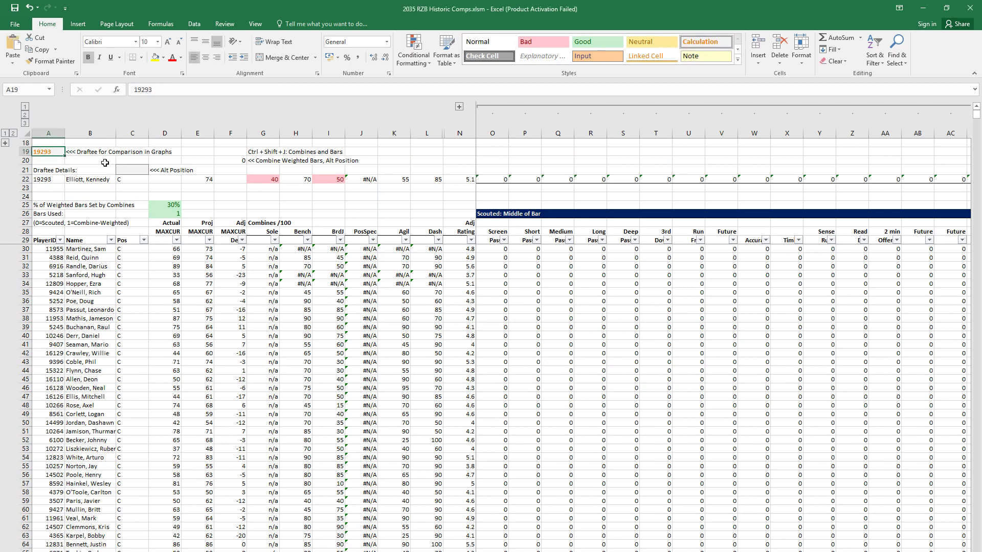
key("ctrl+alt+v")
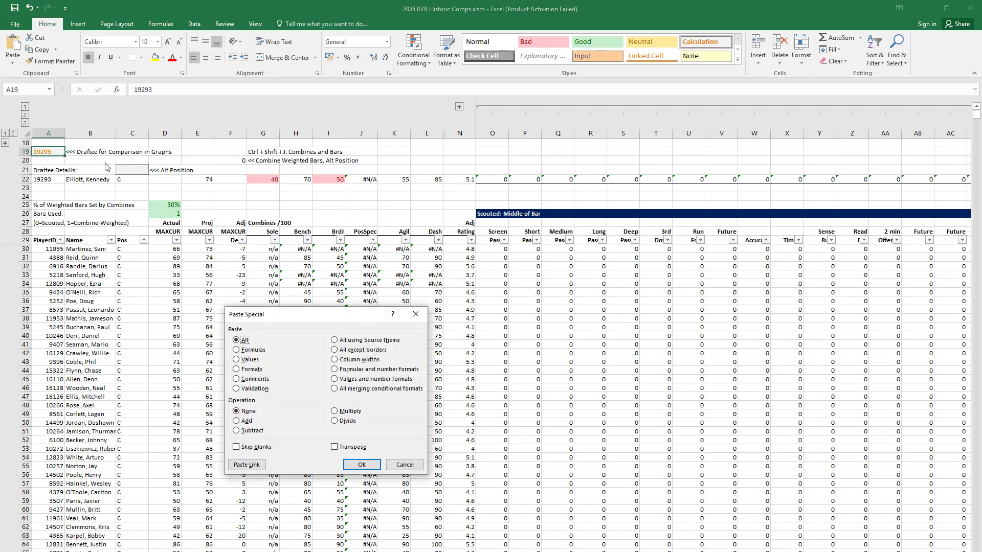
key("v")
key("Return")
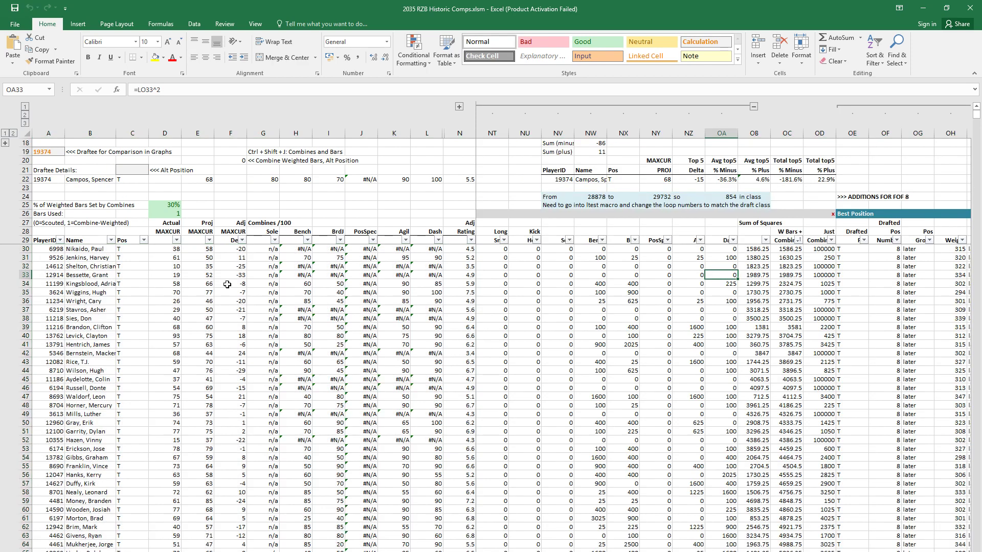
Step: Compare the tackle's scouted run block, pass block and block strength bars with those of the closest historic comps
left_click(316, 285)
left_click(328, 268)
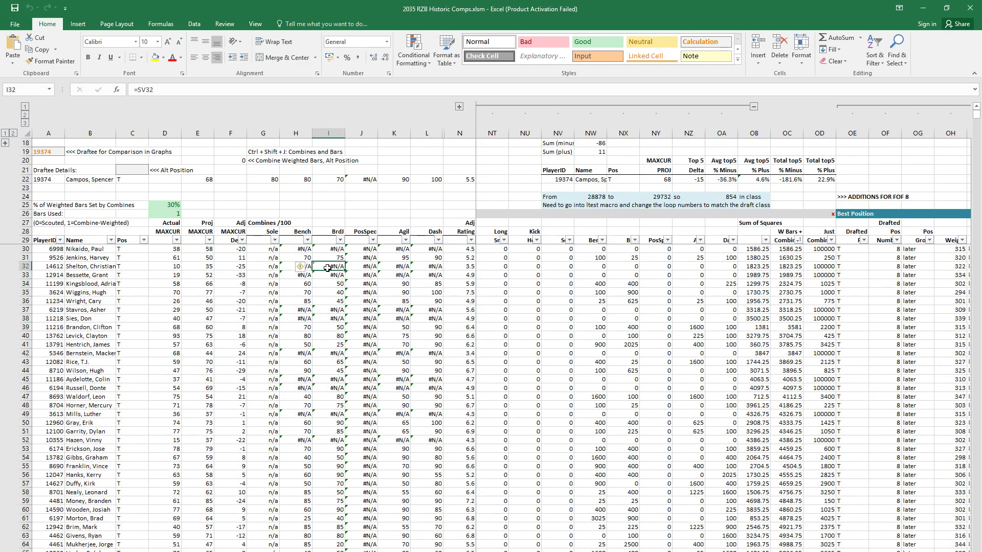
key("Right")
key("Right")
key("Right")
key("Right")
key("Right")
key("Right")
key("Right")
key("Right")
key("Right")
key("Right")
key("Right")
key("Right")
key("Right")
key("Right")
key("Right")
key("Right")
key("Right")
key("Right")
key("Right")
key("Right")
key("Right")
key("Right")
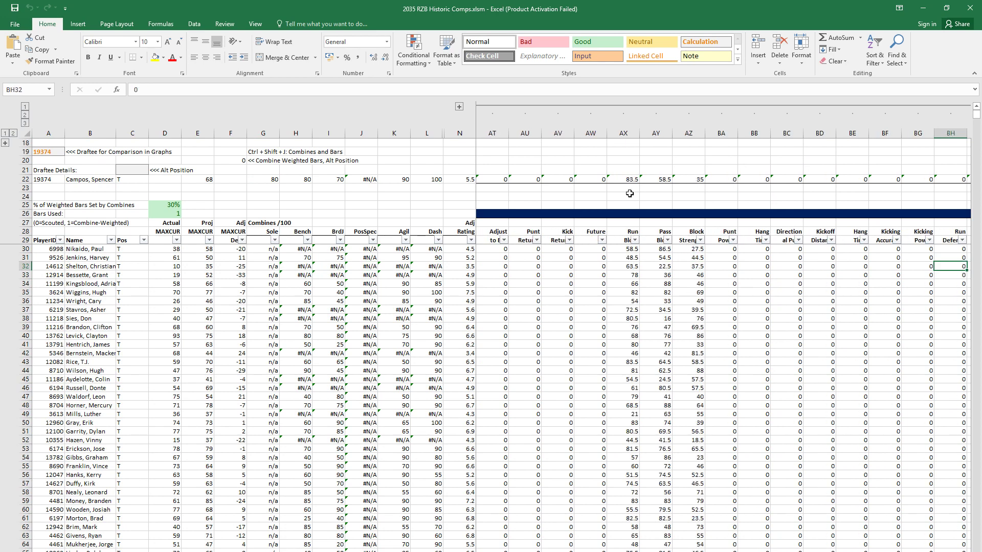
left_click_drag(630, 179, 618, 335)
left_click(628, 257)
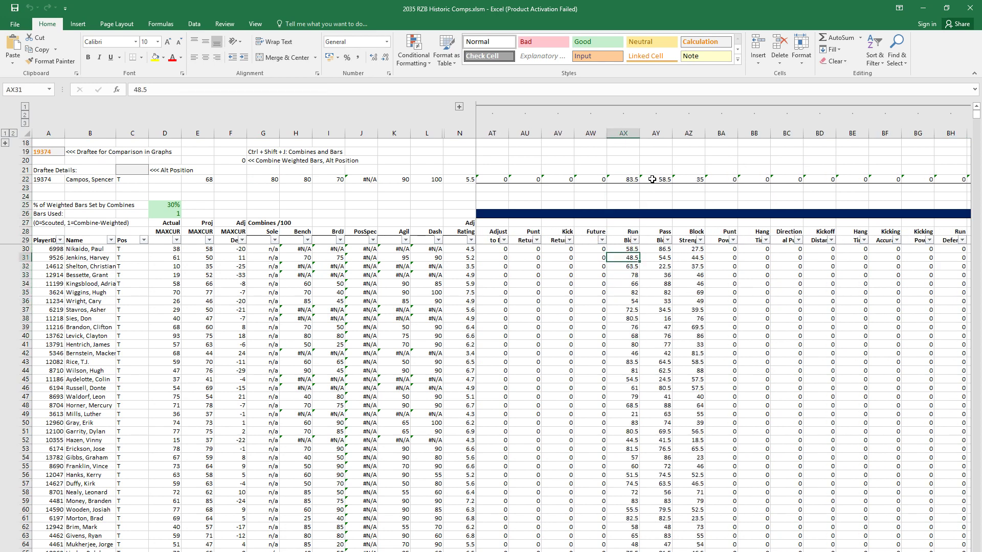
left_click_drag(652, 179, 656, 327)
left_click(656, 284)
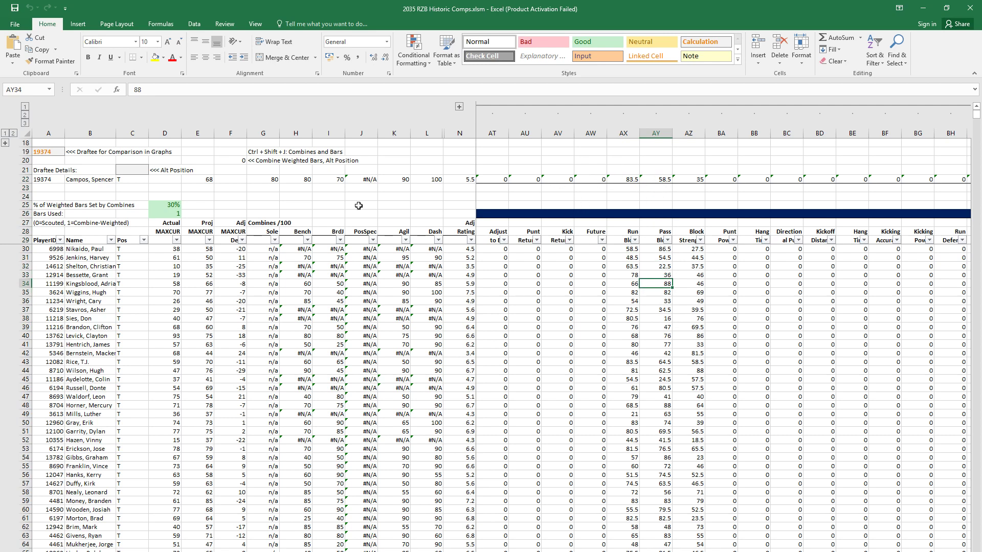
key("ctrl+Tab")
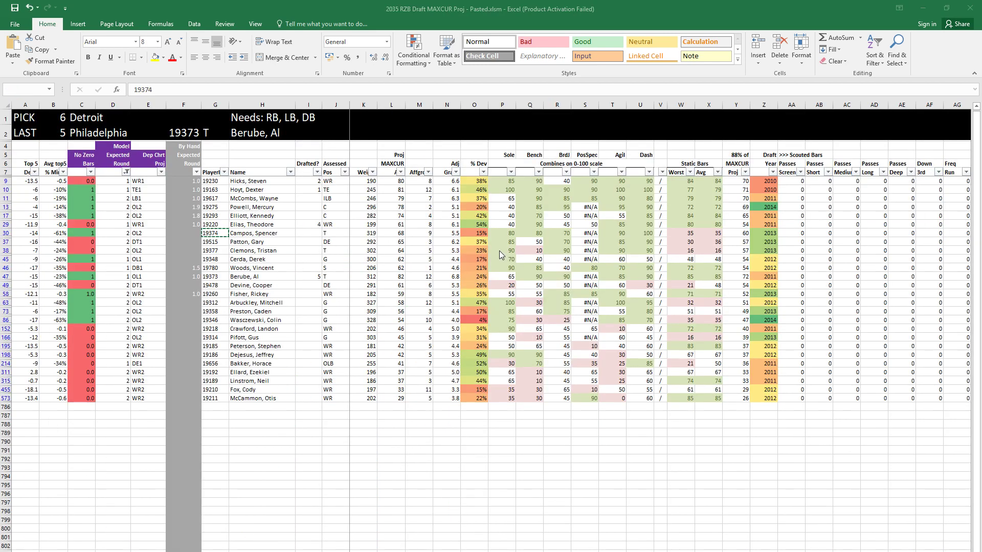
key("ctrl+Tab")
left_click(655, 274)
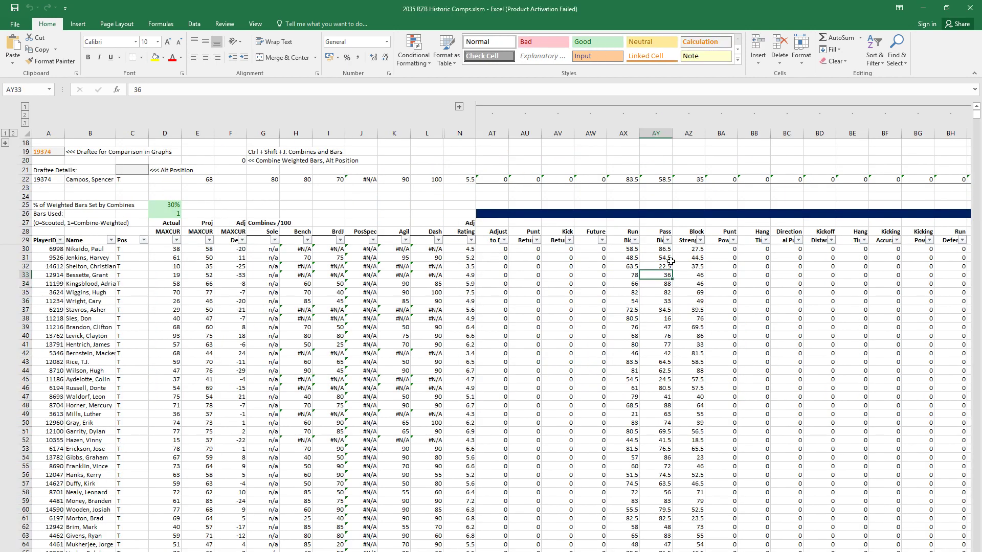
Step: Filter the tackle comps by Block Strength with a between condition whose lower limit is 25
left_click(700, 241)
mouse_move(631, 314)
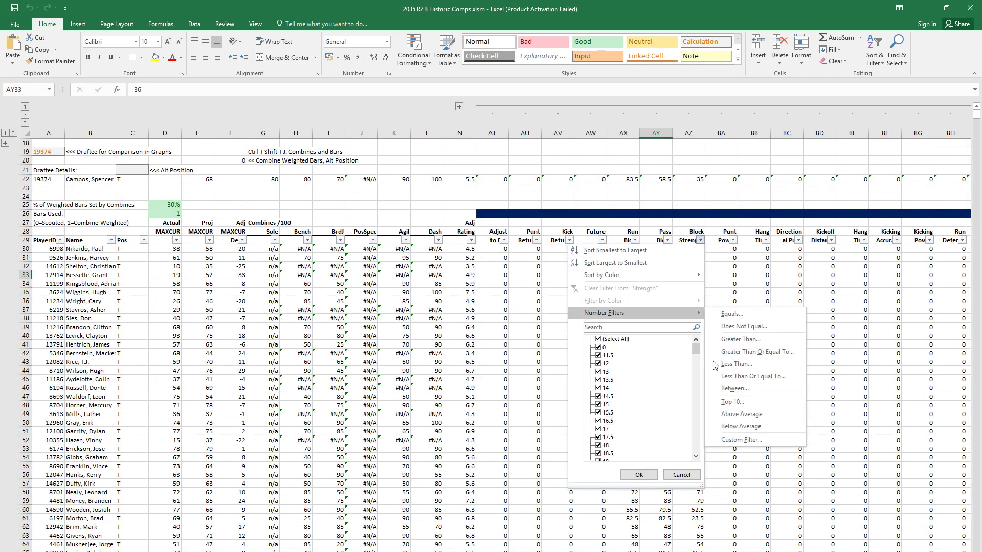
left_click(733, 389)
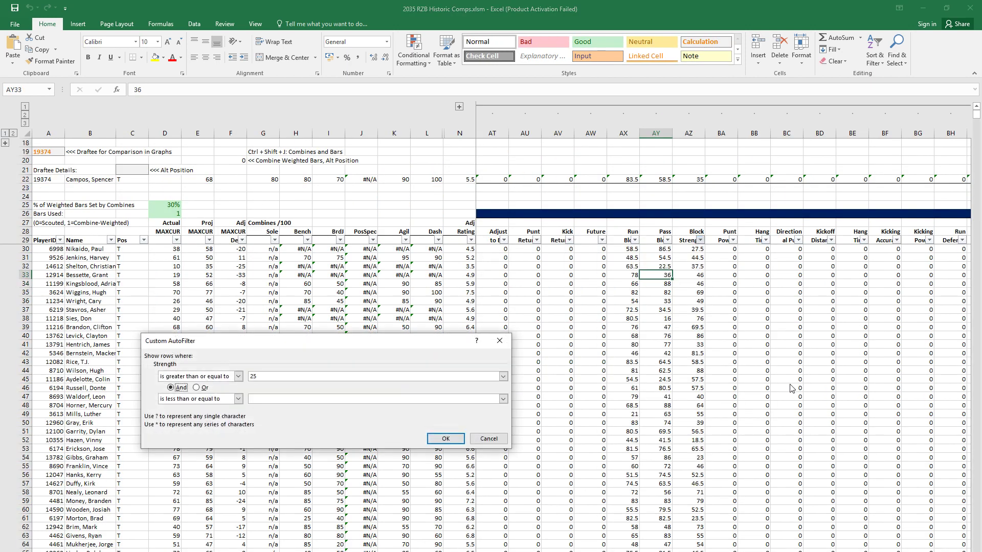
key("Tab")
key("Tab")
key("Return")
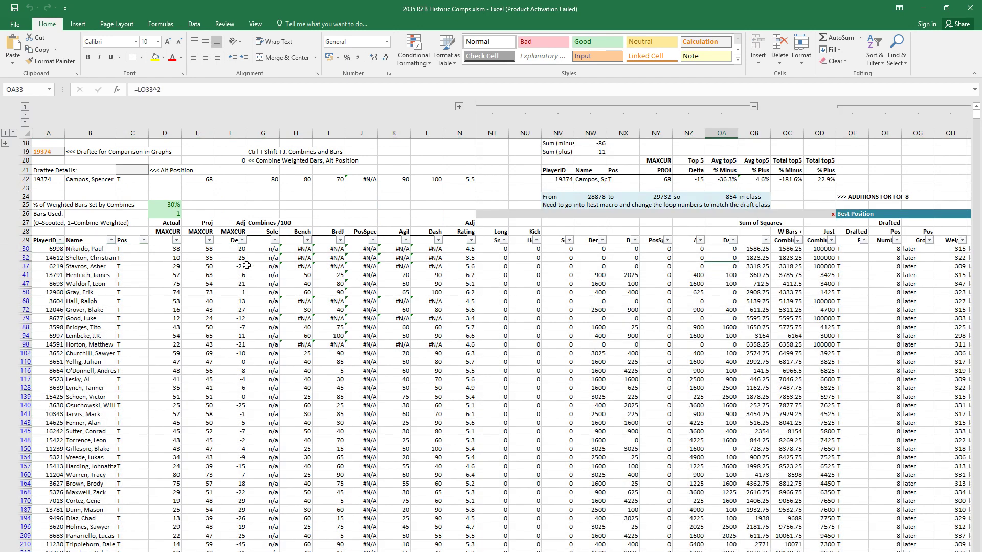
Step: Examine the projected MAXCUR and adjusted MAXCUR deviations of the three closest filtered tackle comps
left_click(238, 259)
key("Up")
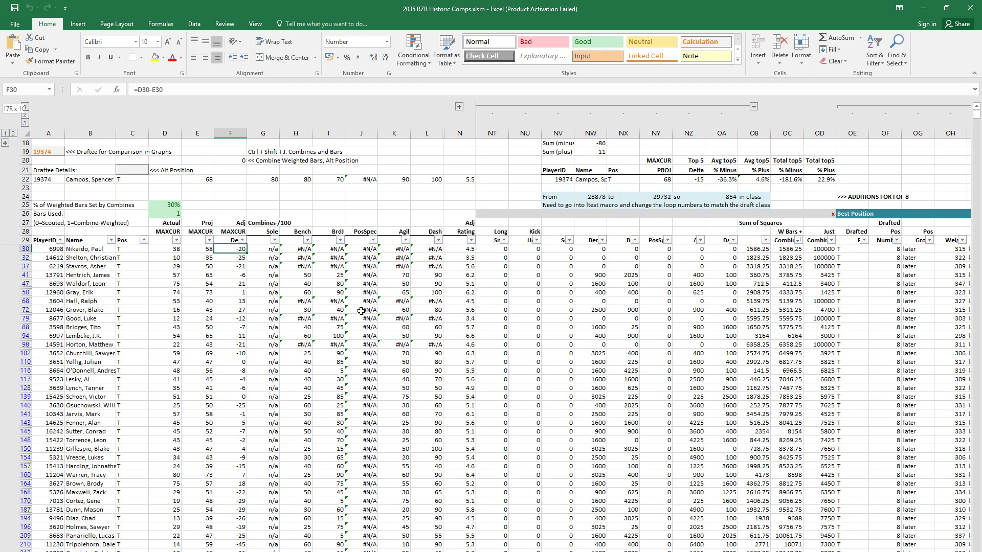
key("shift+Down")
key("shift+Down")
key("shift+space")
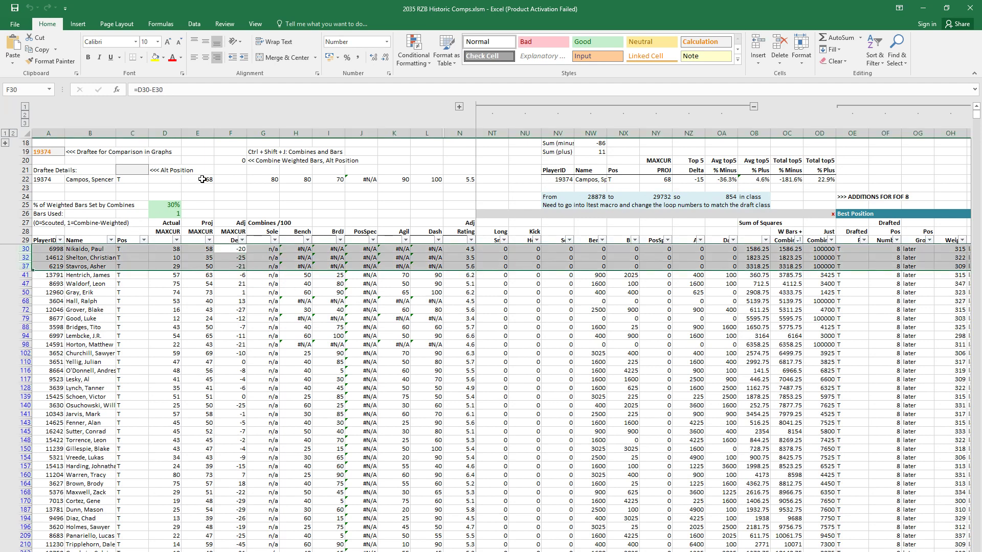
left_click(208, 254)
left_click(211, 266)
Step: Examine the scouted run blocking bars of the filtered tackle comps down to row 50
key("Right")
key("Right")
key("Right")
key("Right")
key("Right")
key("Right")
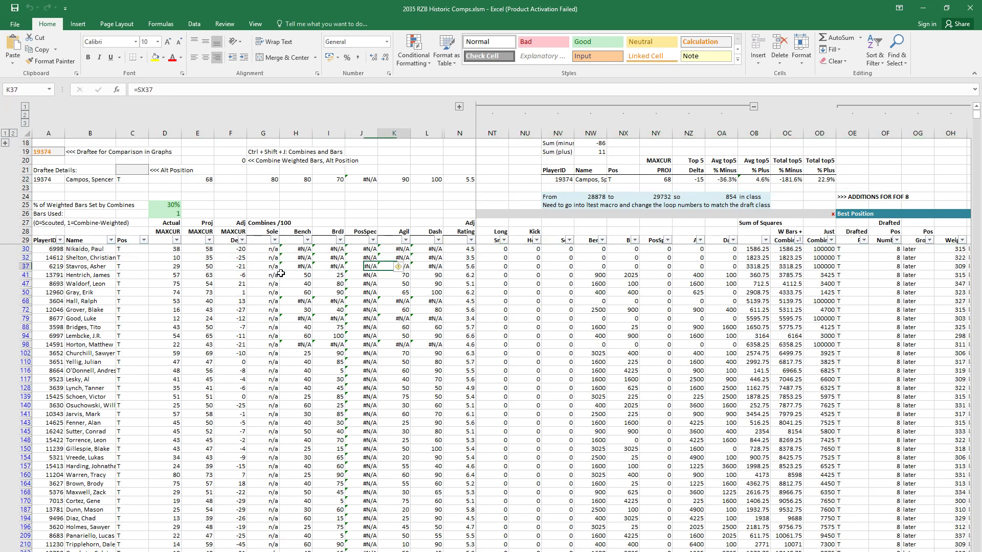
key("Right")
key("Right")
key("Right")
key("Right")
key("Right")
key("Right")
key("Right")
key("Right")
key("Right")
key("Right")
key("Right")
key("Right")
key("Right")
key("Right")
key("Right")
key("Right")
key("Right")
key("Right")
key("Right")
key("Right")
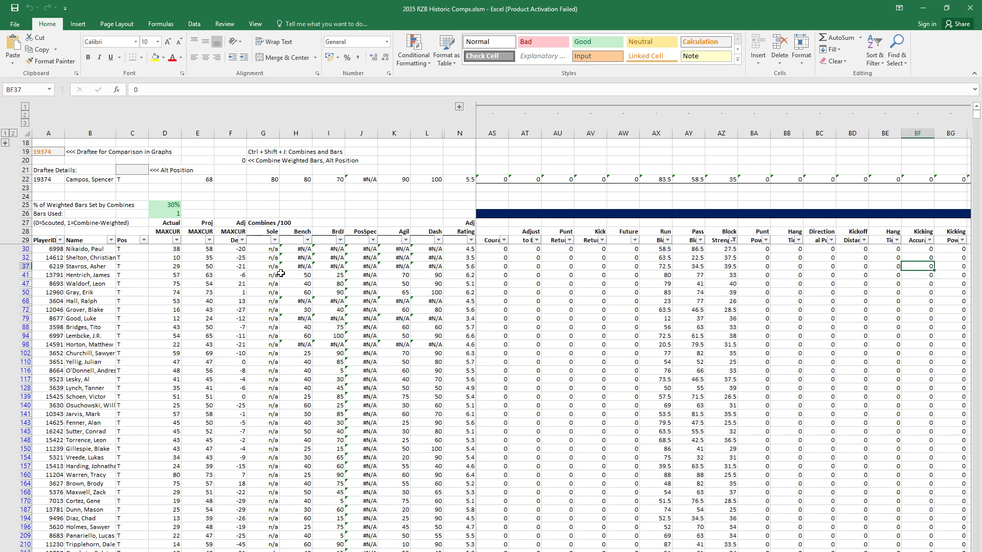
key("Left")
key("Left")
key("Left")
key("Left")
key("Left")
key("Left")
key("Left")
key("Left")
key("Down")
key("Down")
key("Down")
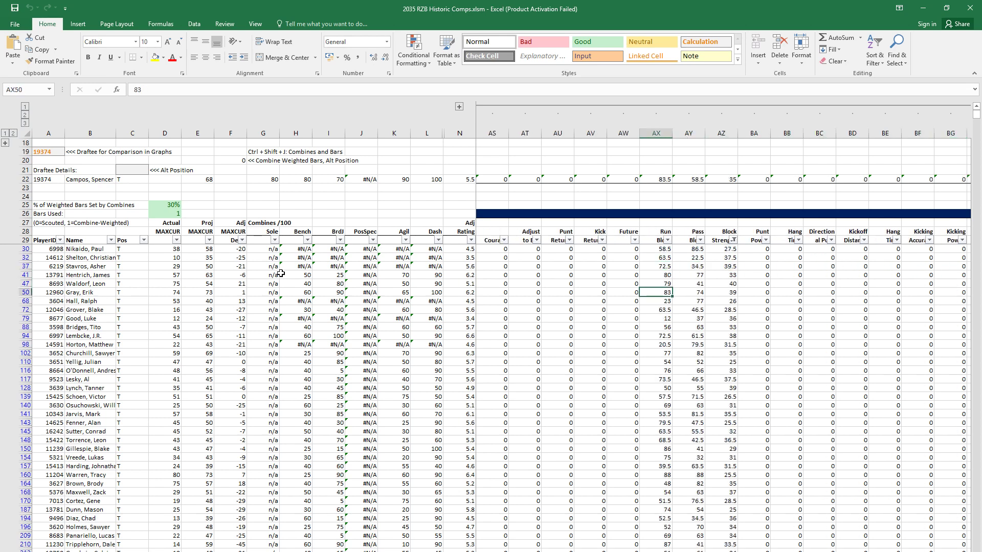
Step: Filter the tackle comps by the scouted Run Block bar with a greater-than condition
left_click(667, 240)
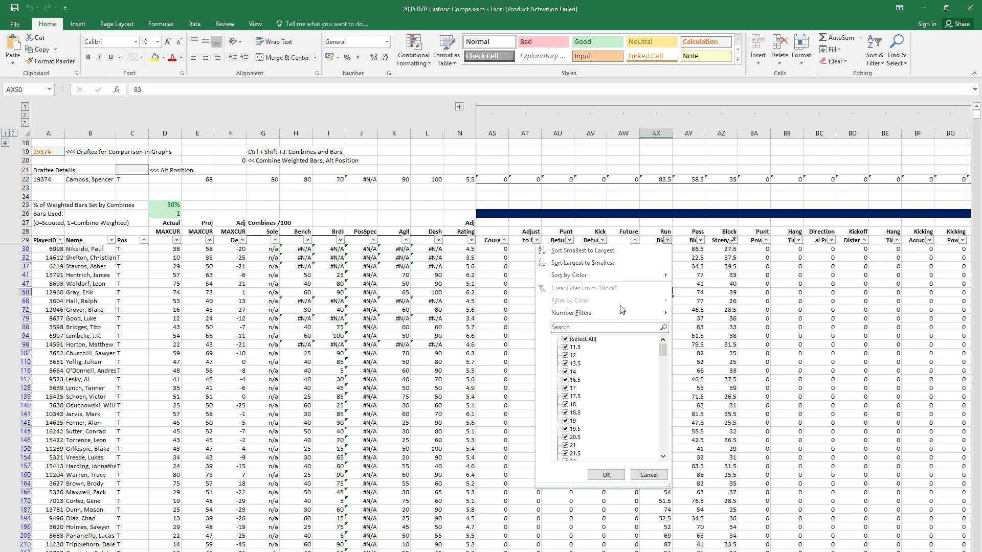
mouse_move(623, 311)
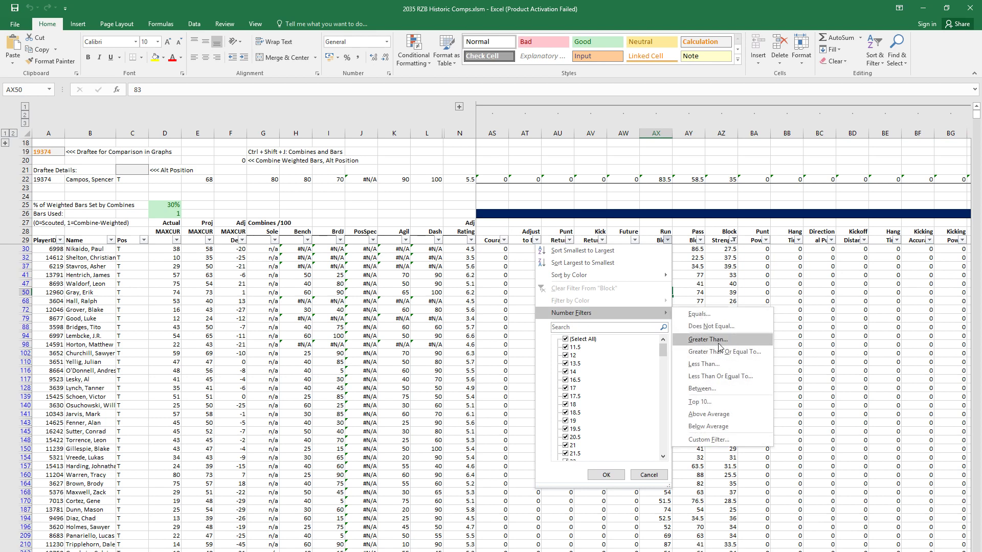
left_click(707, 339)
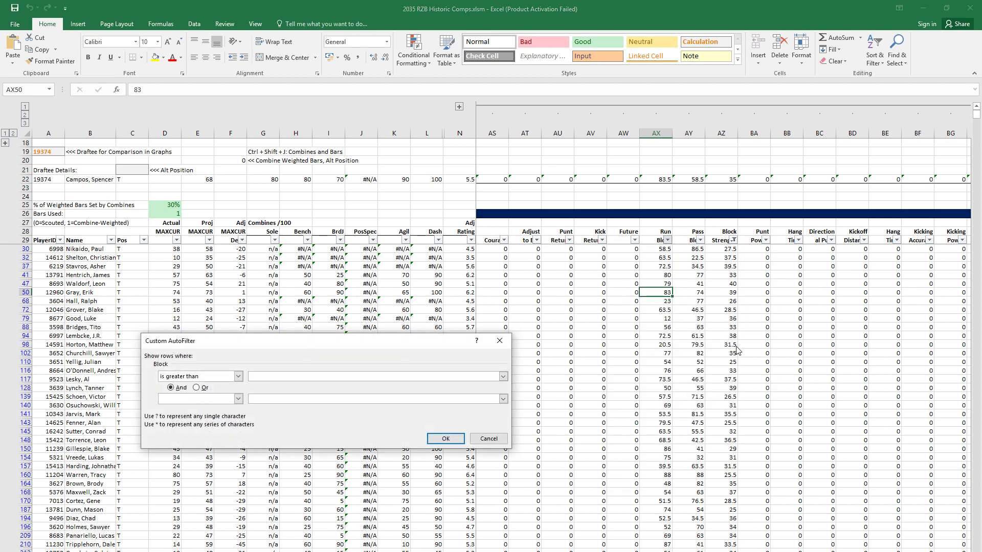
key("Return")
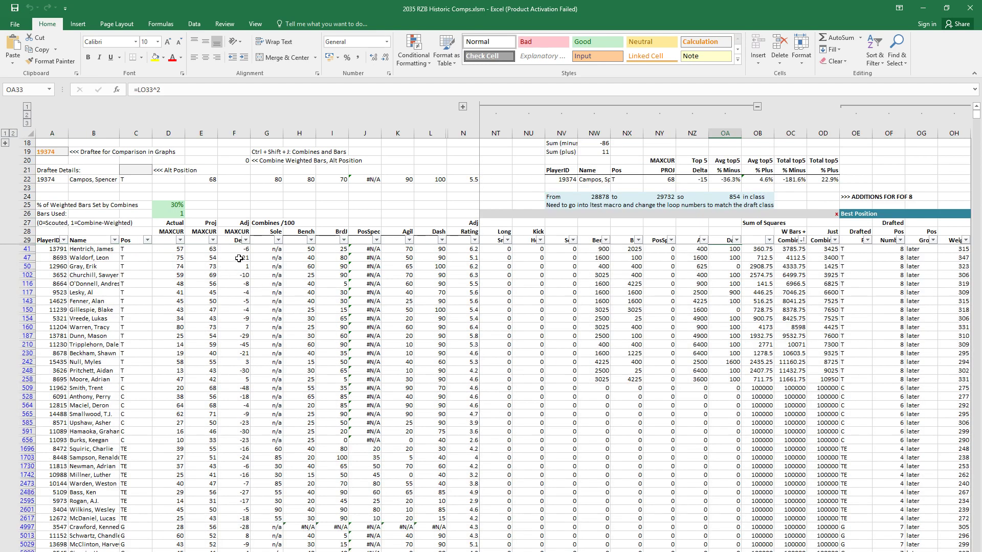
Step: Examine the adjusted MAXCUR deviations and actual MAXCUR values of the closest tackle comps left by the run-block filter
left_click_drag(239, 251, 241, 336)
left_click(179, 293)
key("Up")
key("Up")
key("Up")
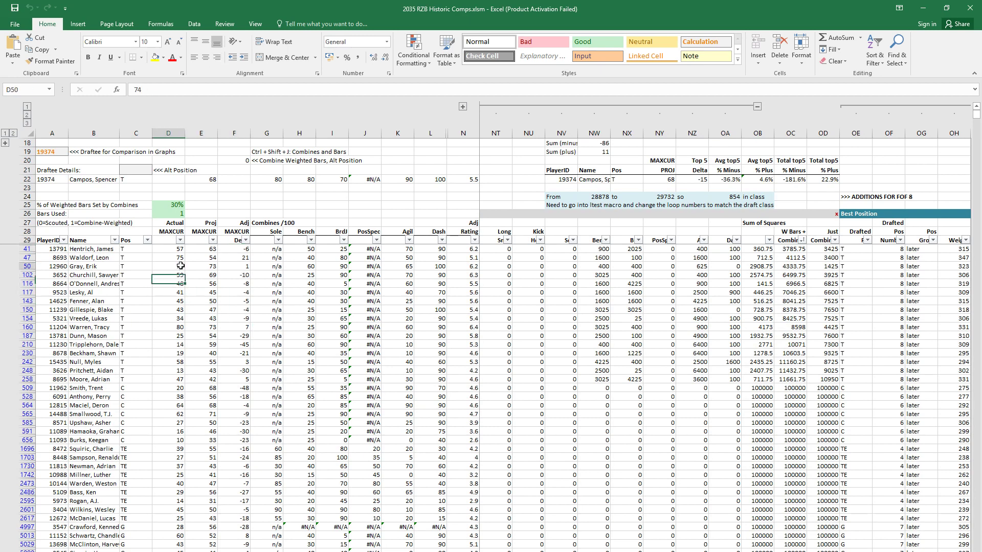
left_click(230, 280)
Step: In the Draft MAXCUR Proj workbook, enter 2 as the row 30 tackle's by-hand expected round and revise it to 1.8
key("ctrl+Tab")
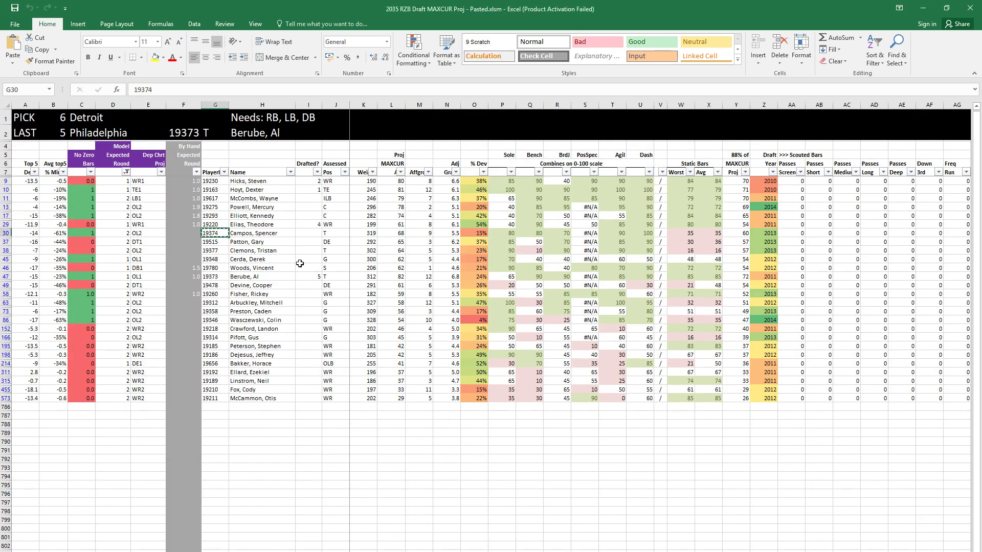
key("Left")
type("2")
key("Return")
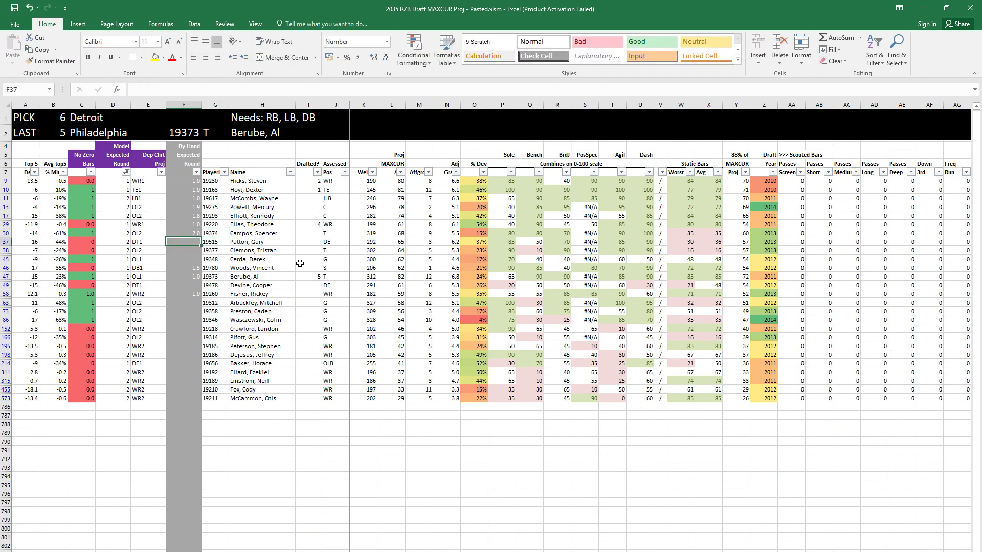
key("Up")
type("1.8")
key("Return")
Step: Compare the row 30 tackle's projections and combine scores with those of the center in row 17
key("Up")
key("Right")
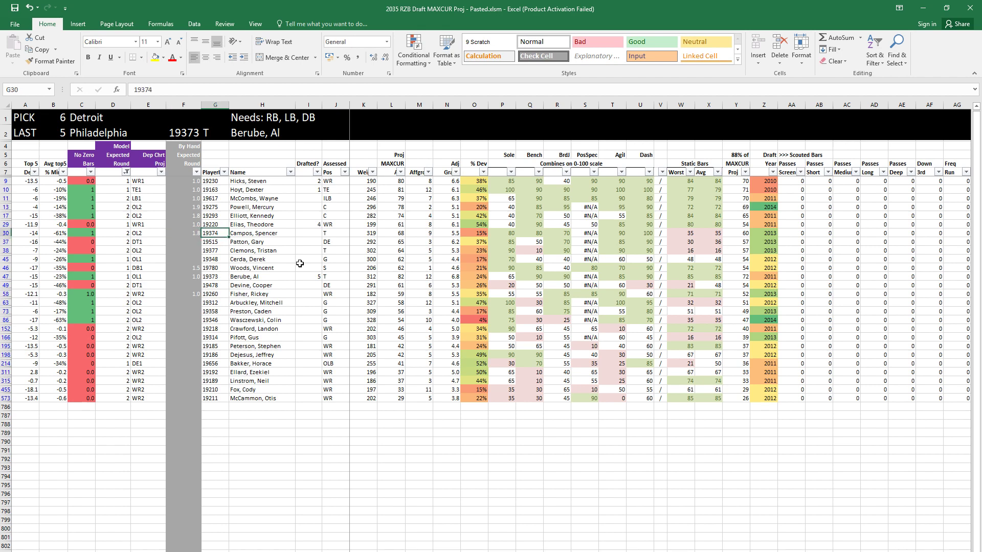
key("shift+space")
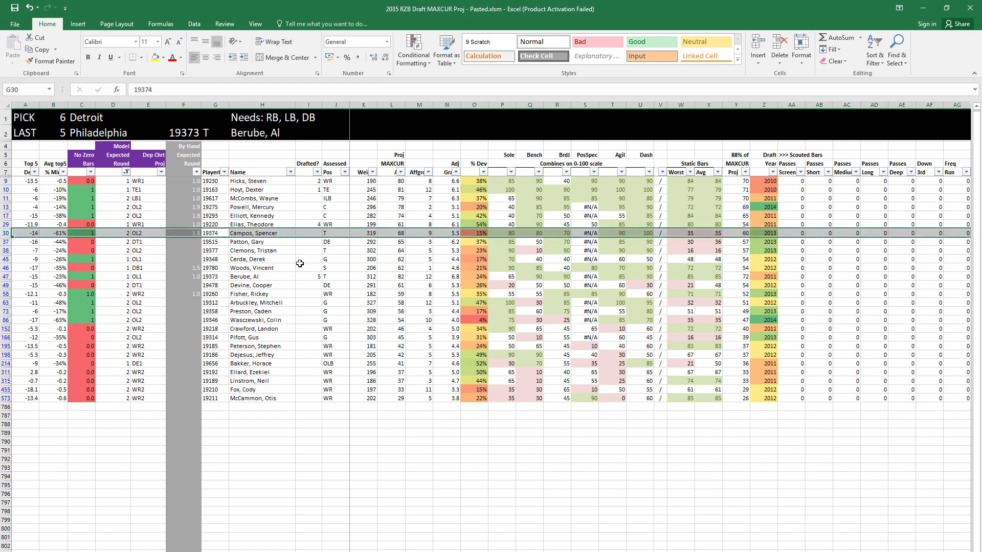
key("Up")
key("Up")
key("shift+space")
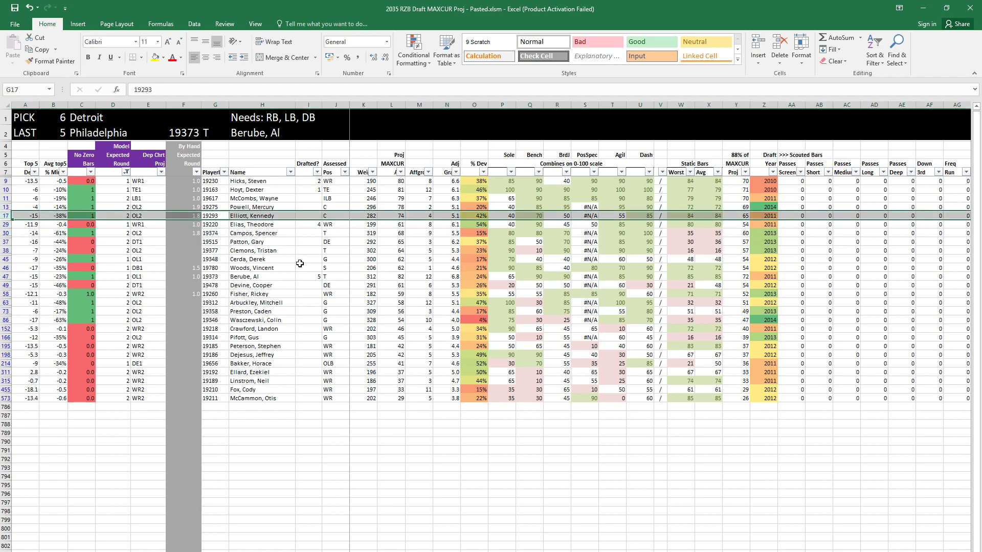
key("Down")
key("Down")
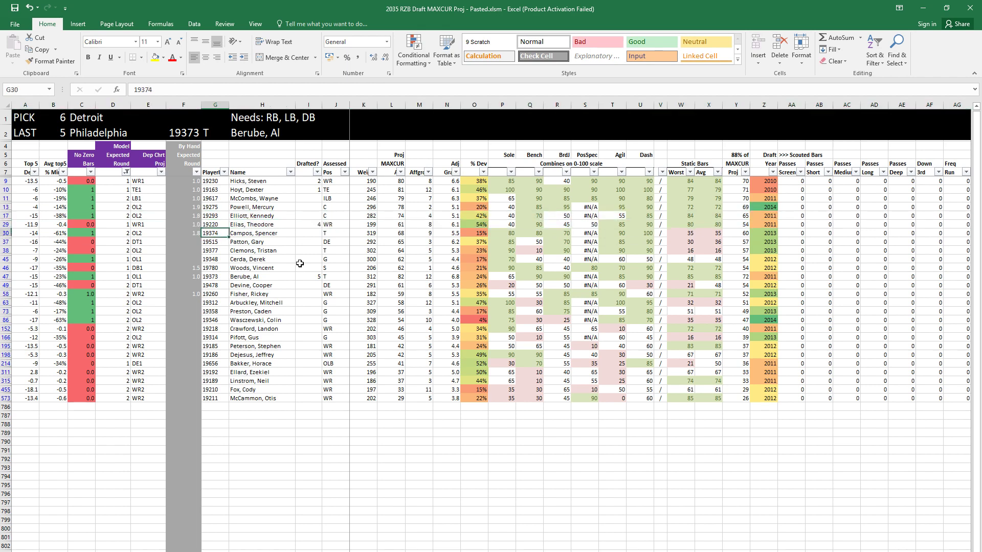
Step: Go down the prospects without a by-hand round and examine the row 45 guard's projected MAXCUR and full ratings row
key("Left")
key("Down")
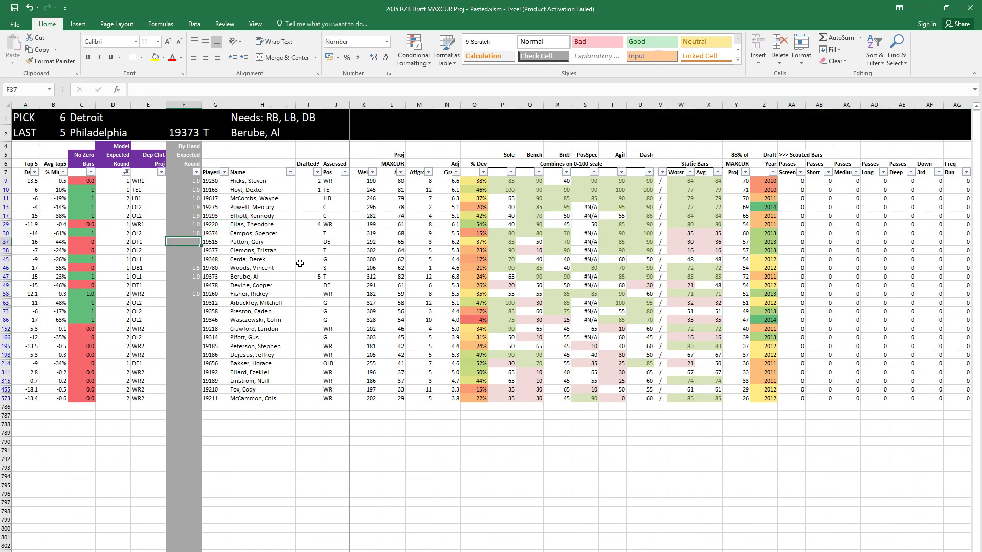
key("Down")
key("Down")
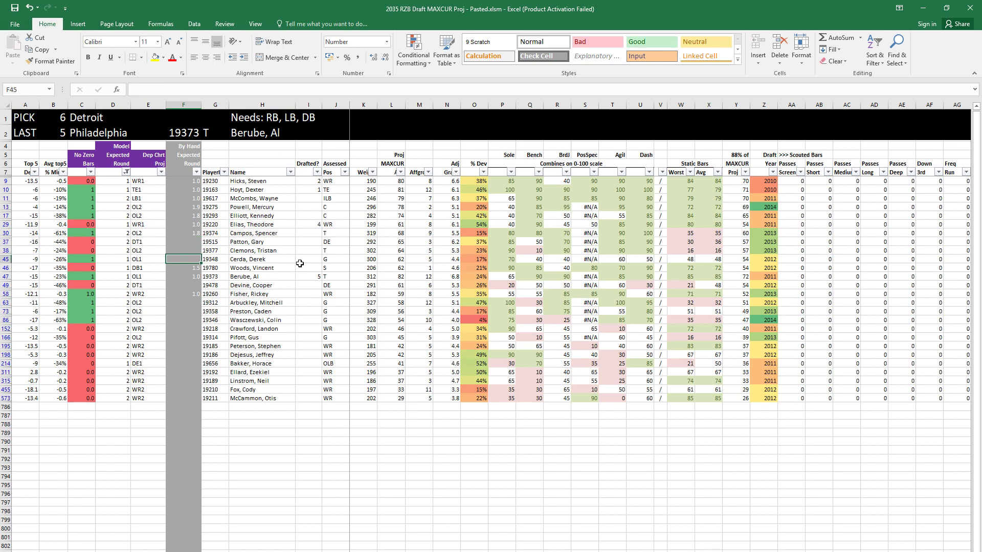
key("Right")
key("Right")
key("Right")
key("Right")
key("Right")
key("Right")
key("Right")
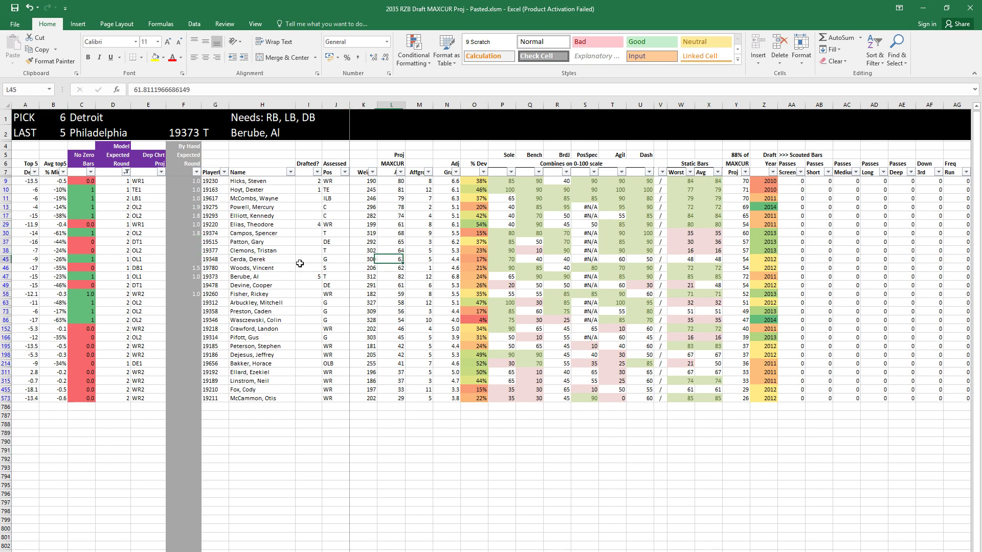
key("shift+space")
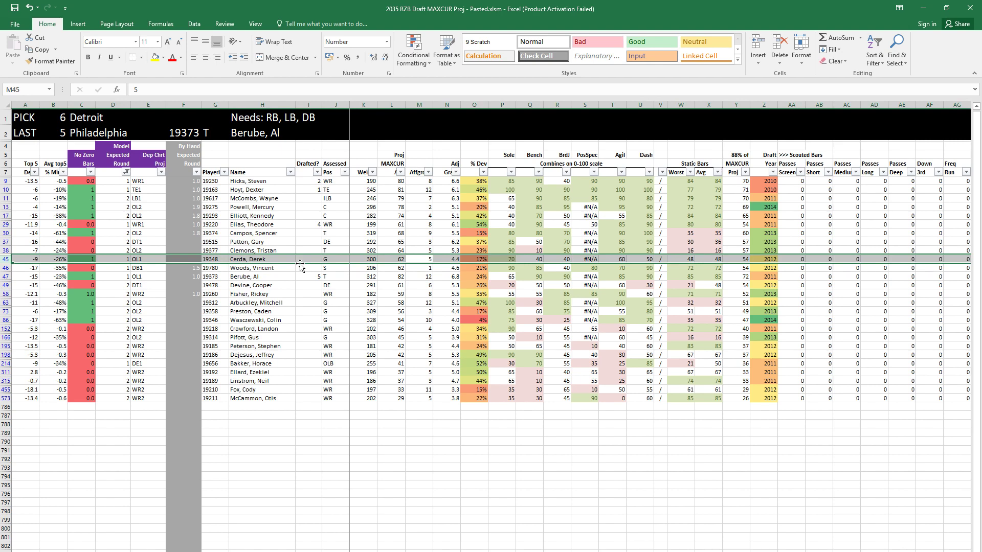
Step: Switch to the 2035 RZB Historic Comps workbook and set the draftee for comparison in graphs to player ID 19348
key("ctrl+shift+j")
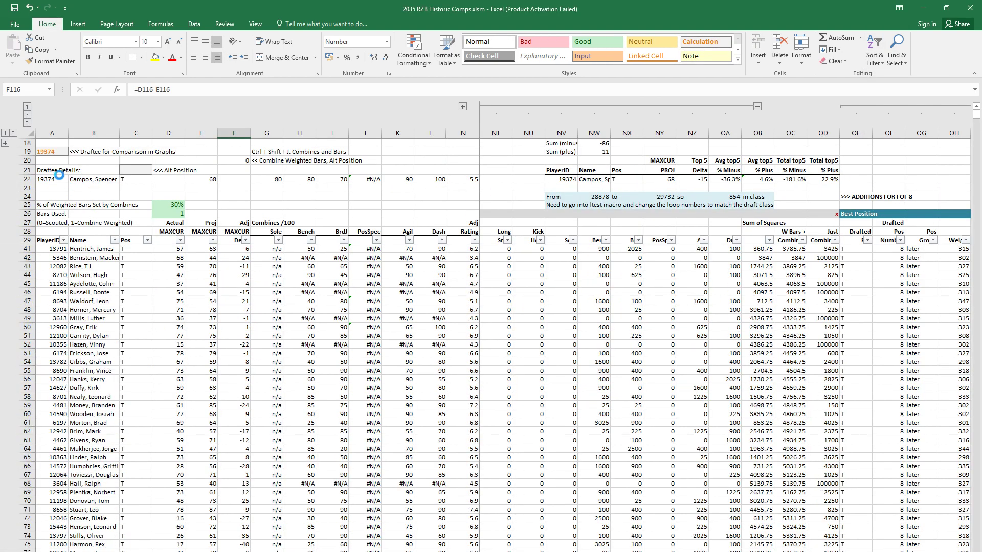
left_click(49, 152)
type("193")
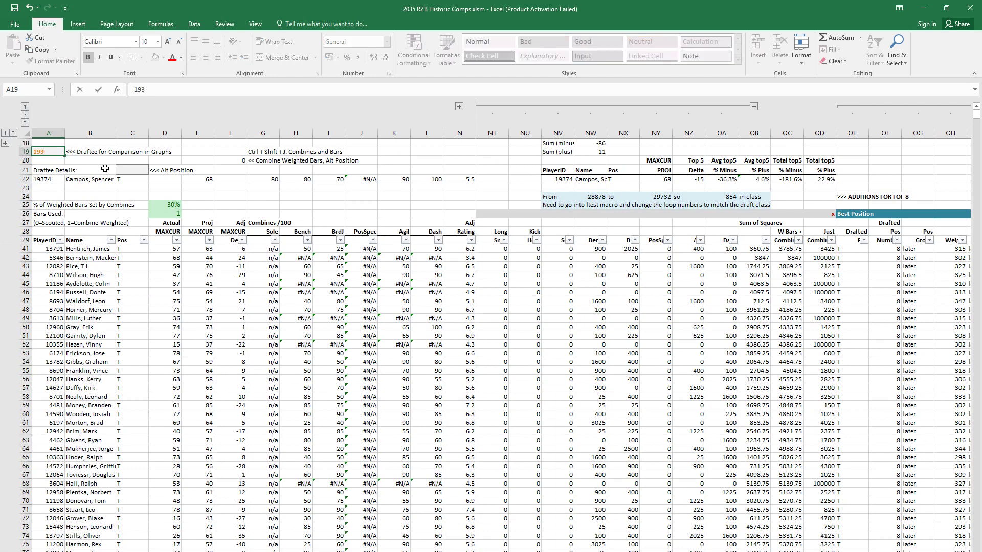
type("48")
key("Return")
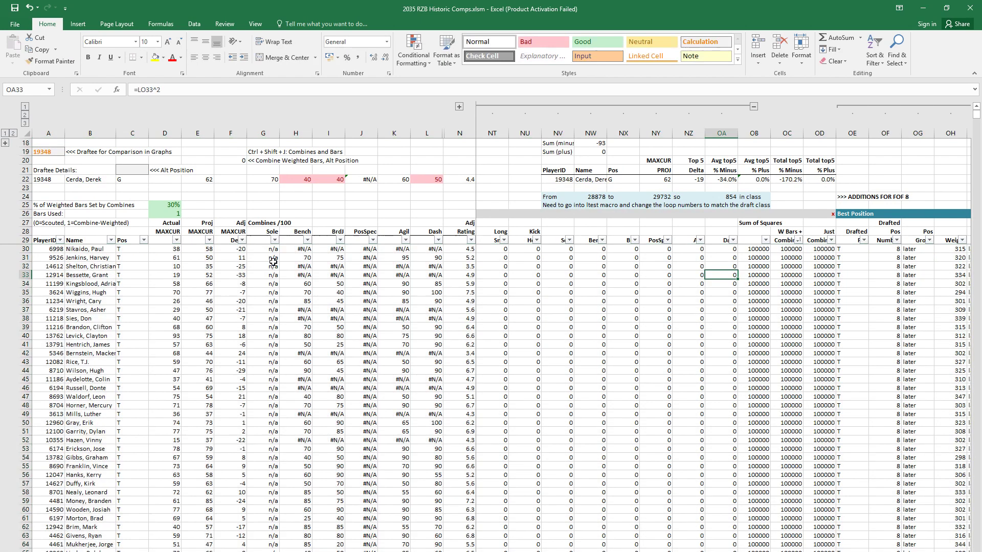
Step: Run the combines and bars macro to re-sort the historic players by similarity to the chosen draftee
left_click(344, 266)
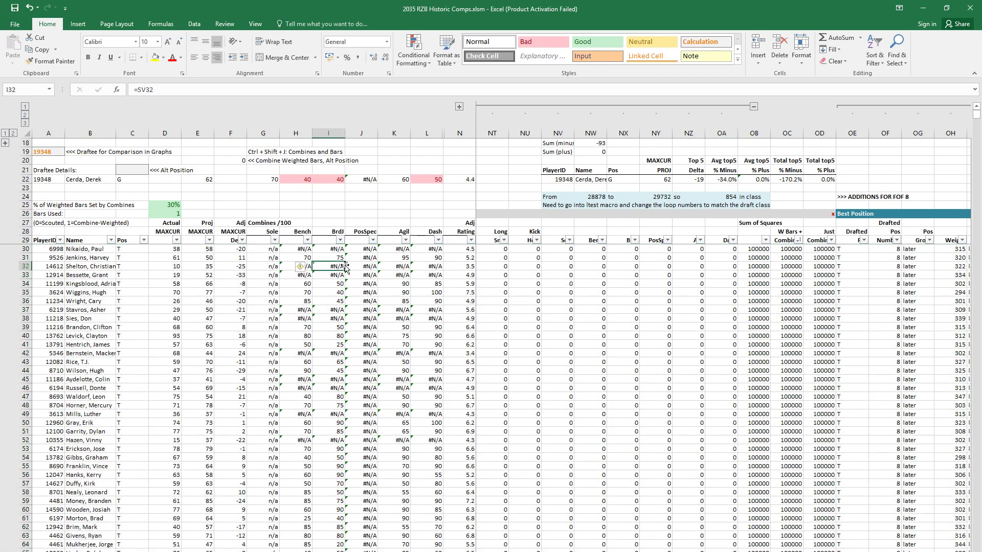
key("Right")
key("Right")
key("Right")
key("Right")
key("Right")
key("Right")
key("Right")
key("Right")
key("Right")
key("Right")
key("Right")
key("Right")
key("Right")
key("Right")
key("Right")
key("Right")
key("Right")
key("Right")
key("Right")
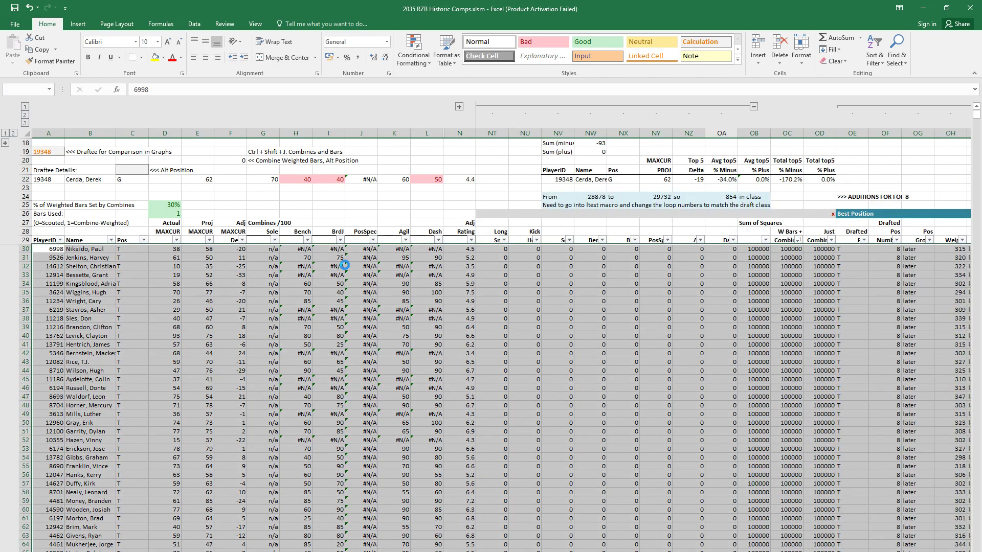
key("ctrl+Left")
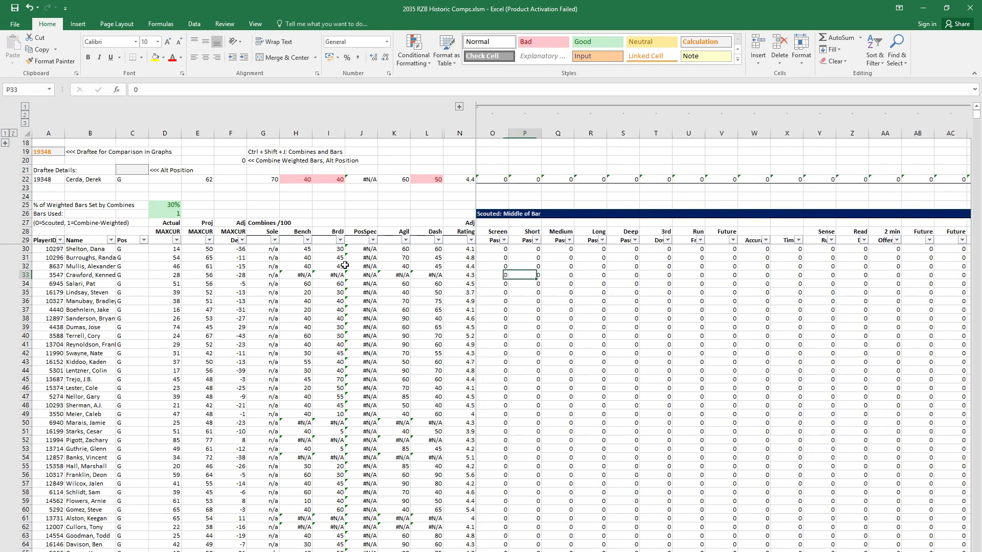
Step: Filter the scouted Block Strength column to a range with a lower limit of 37 and an upper limit in the low 50s
key("Right")
key("Right")
key("Right")
key("Right")
key("Right")
key("Right")
key("Right")
key("Right")
key("Right")
key("Right")
key("Right")
key("Right")
key("Right")
key("Right")
key("Right")
key("Right")
key("Right")
key("Right")
key("Right")
key("Right")
key("Right")
key("Right")
key("Right")
key("Right")
key("Right")
key("Right")
key("Right")
key("Right")
key("Right")
key("Right")
key("Right")
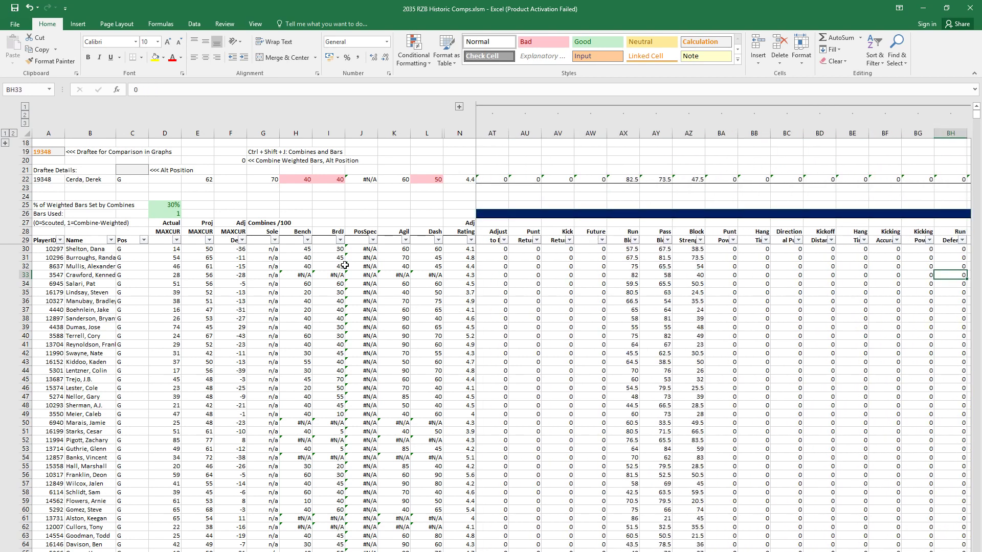
left_click(700, 240)
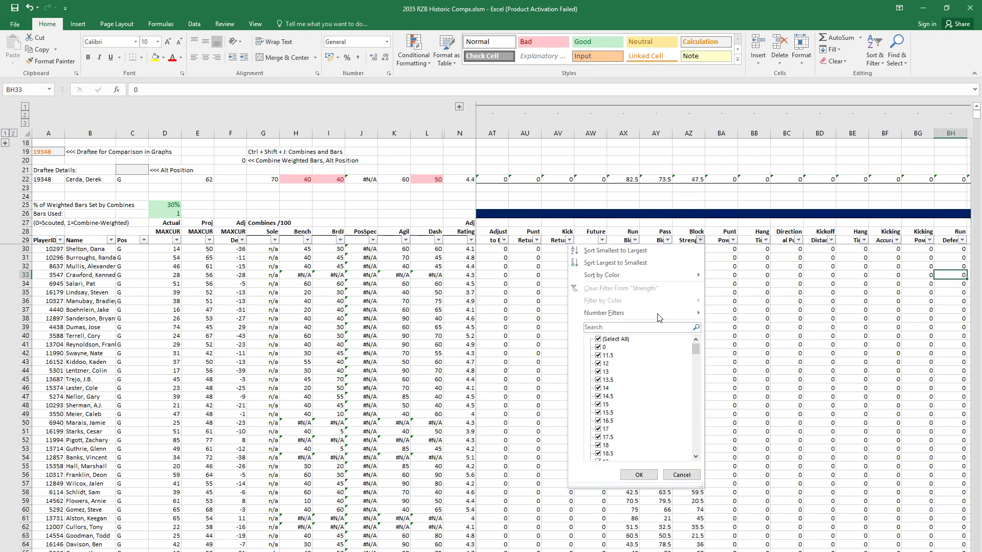
mouse_move(660, 315)
left_click(781, 390)
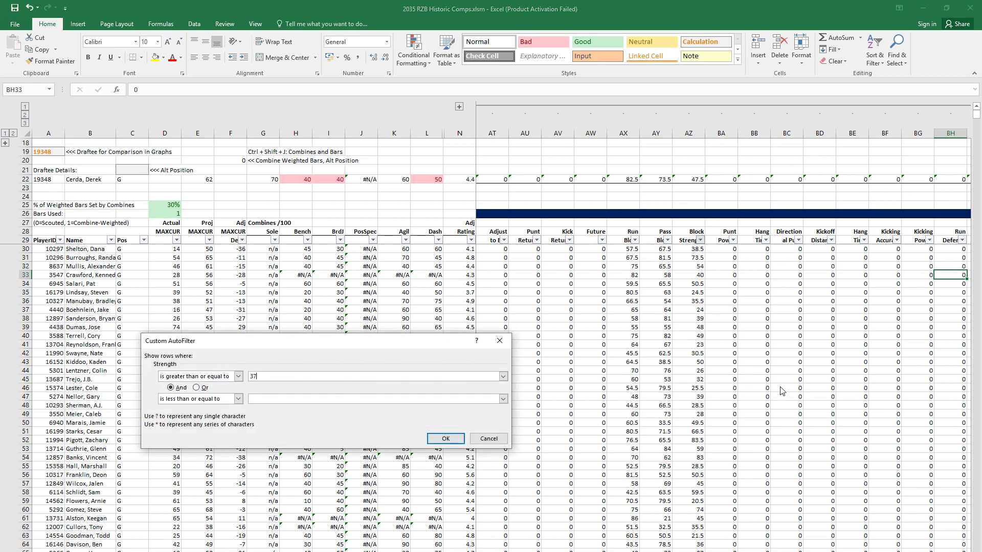
key("Tab")
key("Tab")
type("50")
key("Return")
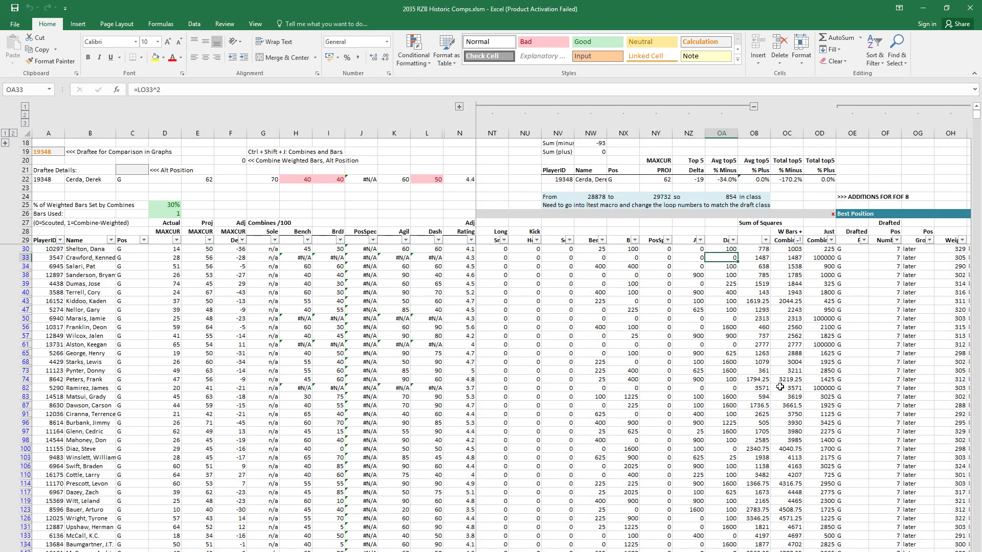
Step: Filter the scouted Run Block column to values greater than a limit in the low 70s
key("Home")
key("Right")
key("Right")
key("Right")
key("Right")
key("Right")
key("Right")
key("Right")
key("Right")
key("Right")
key("Right")
key("Right")
key("Right")
key("Right")
key("Right")
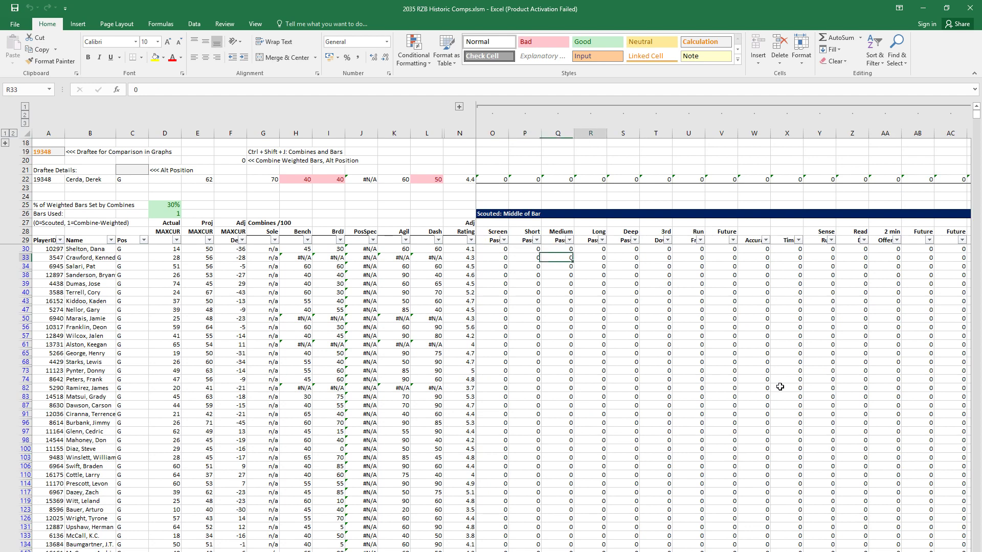
key("Right")
key("Right")
key("Right")
key("Right")
key("Right")
key("Right")
key("Right")
key("Right")
key("Right")
key("Right")
key("Right")
key("Right")
key("Right")
key("Right")
key("Right")
key("Right")
key("Right")
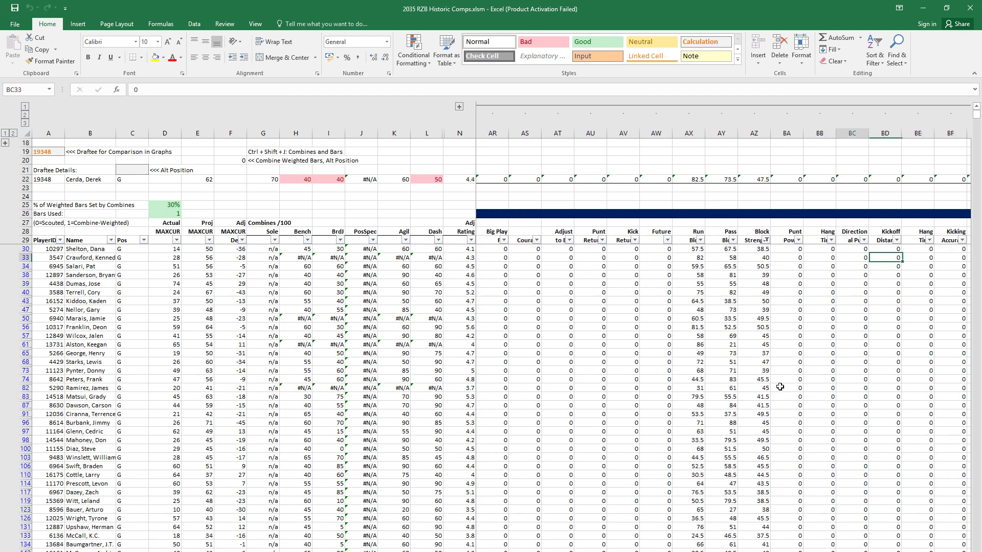
key("Right")
key("ctrl+space")
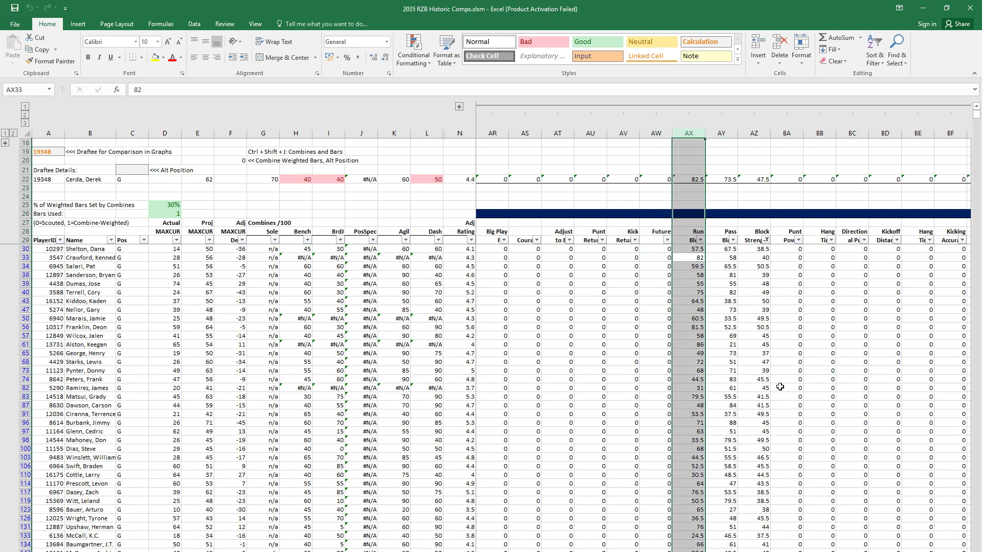
key("Down")
left_click(699, 239)
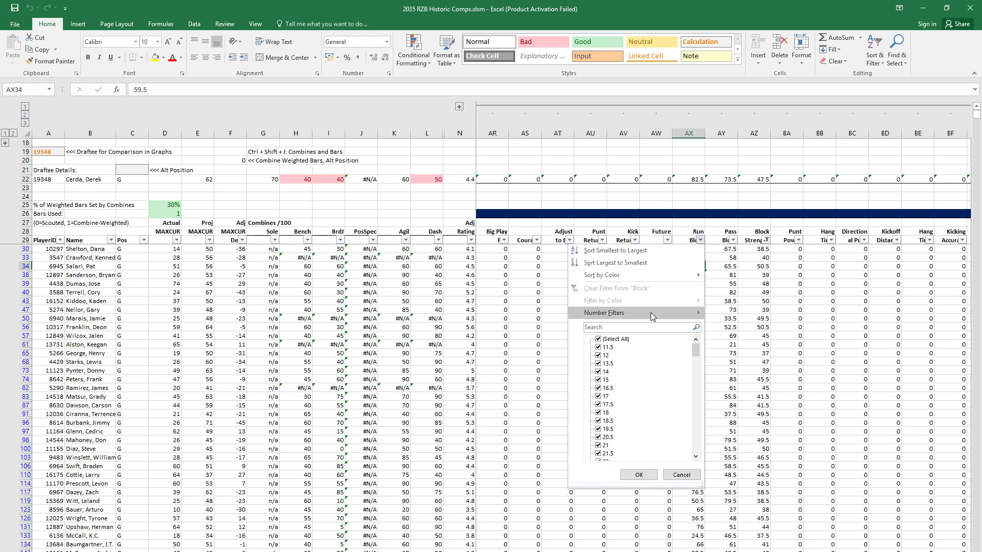
mouse_move(650, 311)
left_click(736, 346)
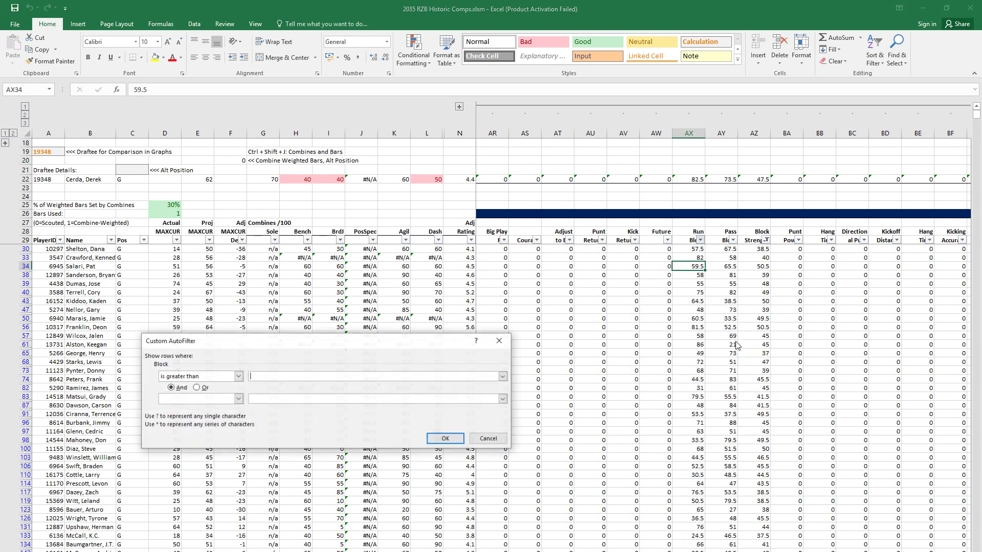
type("70")
key("Return")
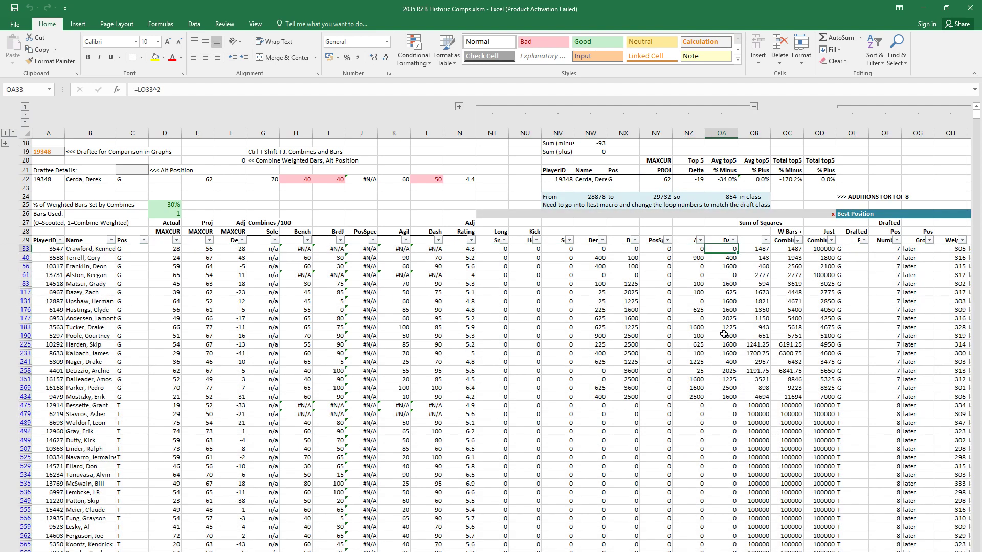
Step: Examine the Run Block, Pass Block and Block Strength values of the filtered historic players against the draftee's bars
left_click(690, 327)
key("Home")
key("Right")
key("Right")
key("Right")
key("Right")
key("Right")
key("Right")
key("Right")
key("Right")
key("Right")
key("Right")
key("Right")
key("Right")
key("Right")
key("Right")
key("Right")
key("Right")
key("Right")
key("Right")
key("Right")
key("Right")
key("Right")
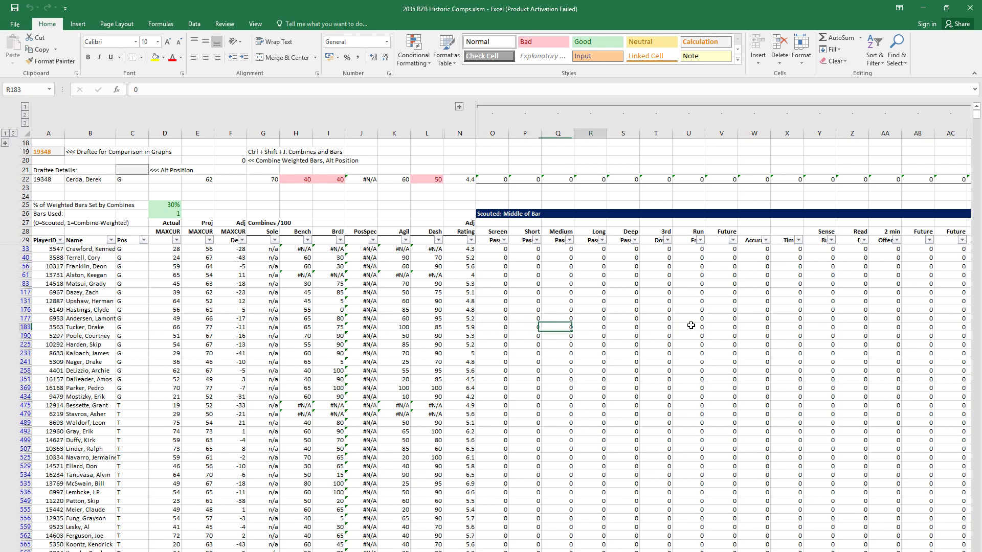
key("Left")
key("Left")
key("Left")
key("Left")
key("Left")
key("Left")
key("Left")
key("Left")
key("Left")
key("Left")
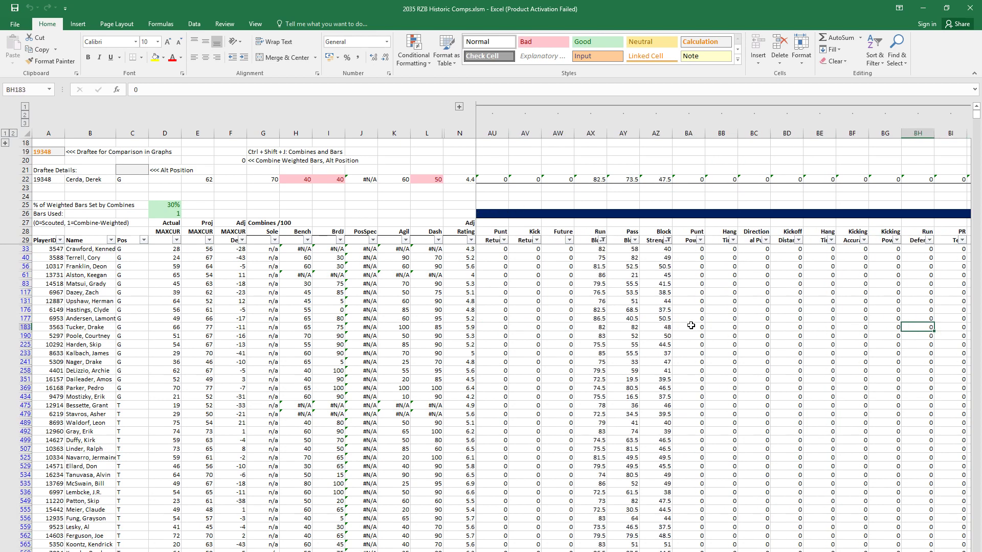
key("Up")
key("Up")
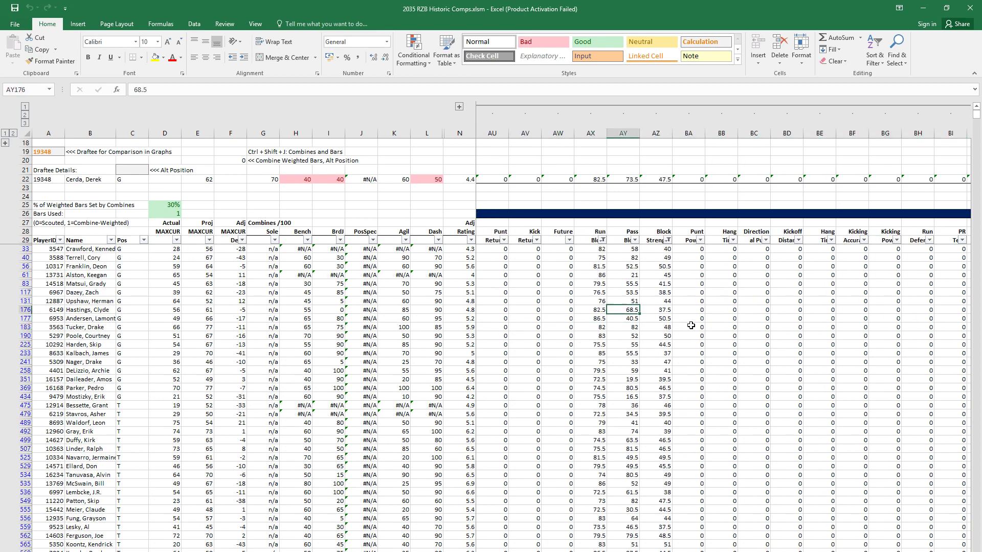
Step: Examine the scouted Run Block values down the filtered list of historic players in comparison with the guard's bars
key("Left")
key("Up")
key("Up")
key("Up")
key("Up")
key("Up")
key("Up")
key("Up")
key("shift+Down")
key("shift+Down")
key("shift+Down")
key("shift+Down")
key("shift+Down")
key("shift+Down")
key("shift+Down")
key("shift+Down")
key("shift+Down")
key("shift+Down")
key("shift+Down")
key("shift+Down")
key("shift+Down")
key("shift+Down")
key("shift+Down")
key("shift+Down")
key("shift+Down")
key("shift+Down")
key("shift+Down")
key("shift+Down")
key("shift+Down")
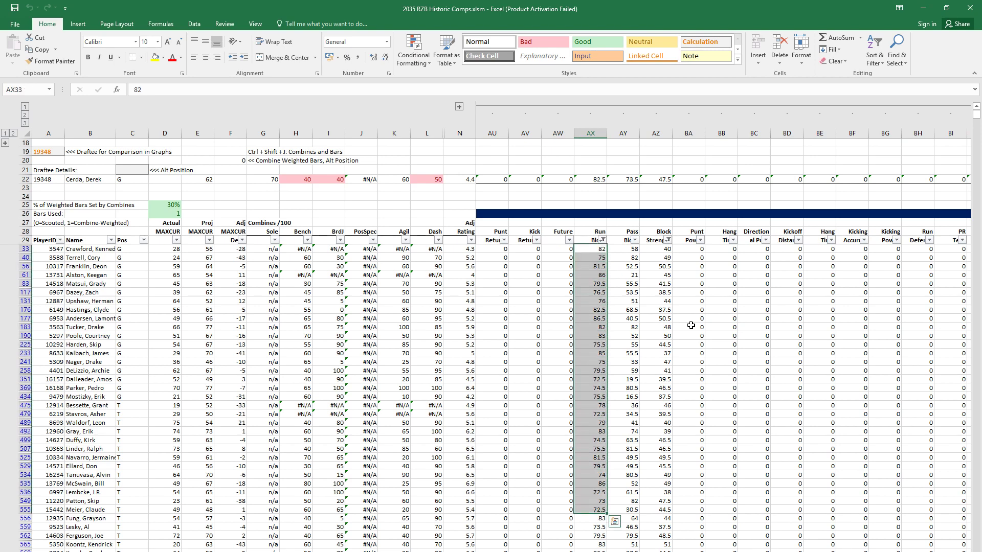
key("Right")
key("Right")
key("Right")
key("Right")
key("Right")
key("Right")
key("Right")
key("Left")
key("Left")
key("Left")
key("Left")
key("Left")
key("Left")
key("Left")
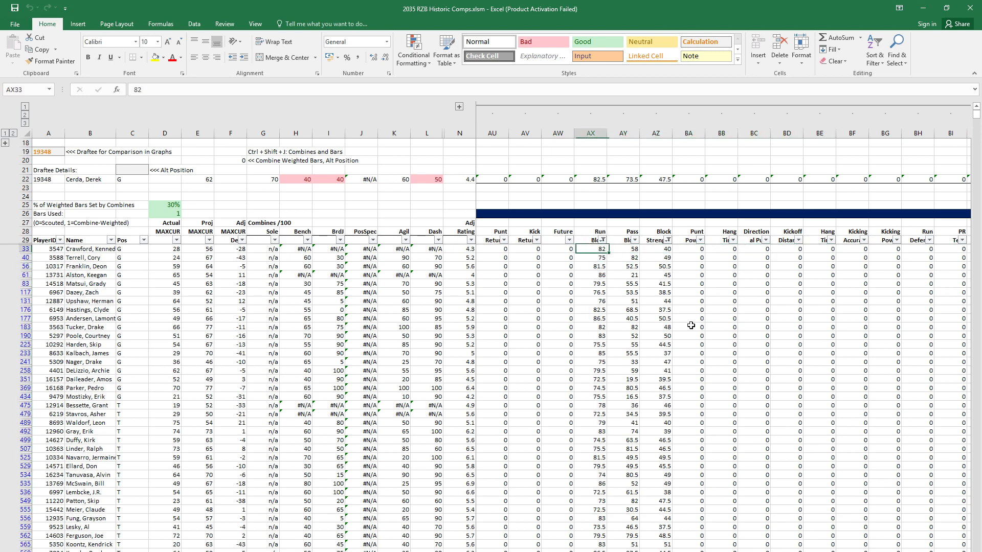
Step: Examine the Actual: Peak Run Block values of the filtered historic players
key("Right")
key("Right")
key("Right")
key("Right")
key("Right")
key("Right")
key("Right")
key("Right")
key("Right")
key("Right")
key("Right")
key("Right")
key("Right")
key("Right")
key("Right")
key("Right")
key("Right")
key("Right")
key("Right")
key("Right")
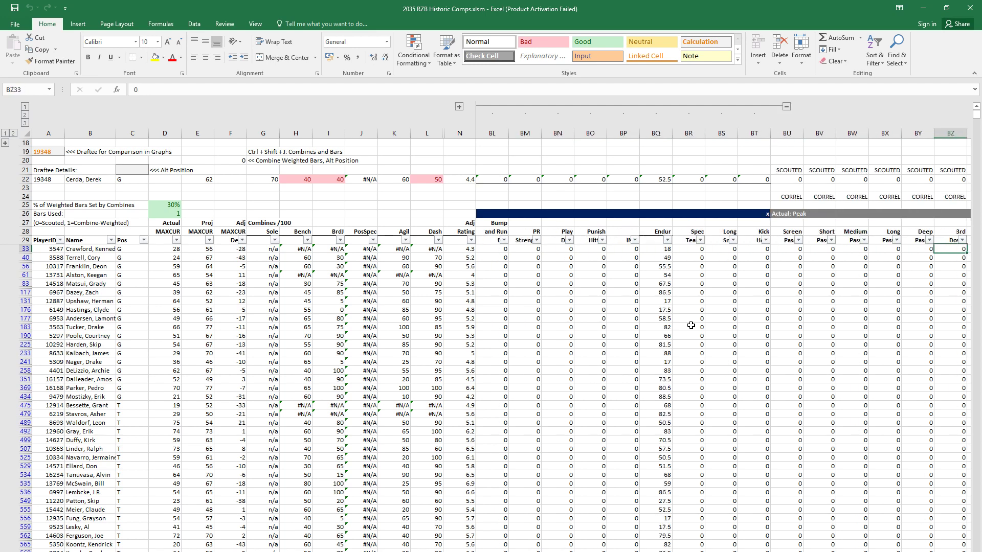
key("Right")
key("Right")
key("Right")
key("Right")
key("Right")
key("Right")
key("Right")
key("Right")
key("Right")
key("Right")
key("Right")
key("Right")
key("Right")
key("Right")
key("Right")
key("Right")
key("Right")
key("Right")
key("Right")
key("Right")
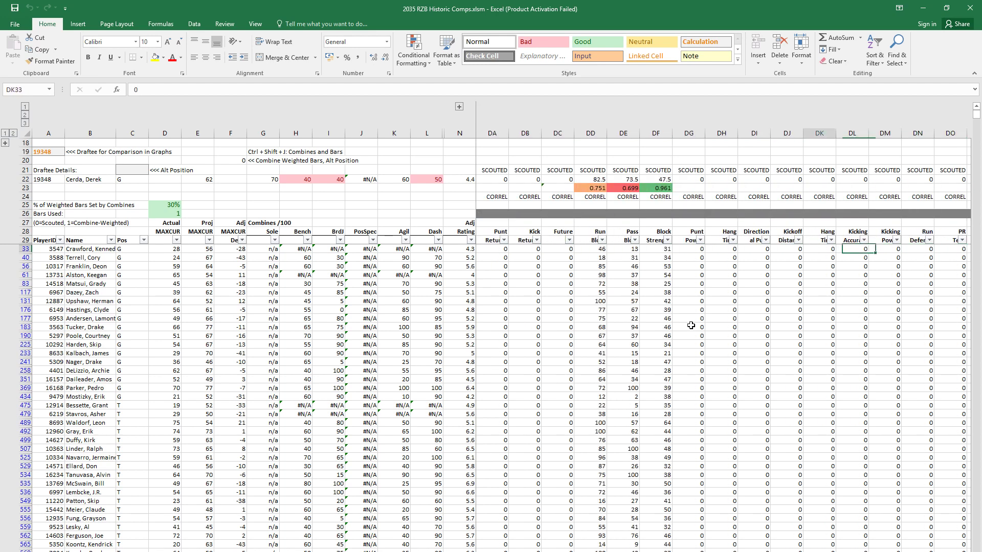
key("Left")
key("Left")
key("Left")
key("Left")
key("Left")
key("Left")
key("Left")
key("shift+Down")
key("shift+Down")
key("shift+Down")
key("shift+Down")
key("shift+Down")
key("shift+Down")
key("shift+Down")
key("shift+Down")
key("shift+Down")
key("shift+Down")
key("shift+Down")
key("shift+Down")
key("shift+Down")
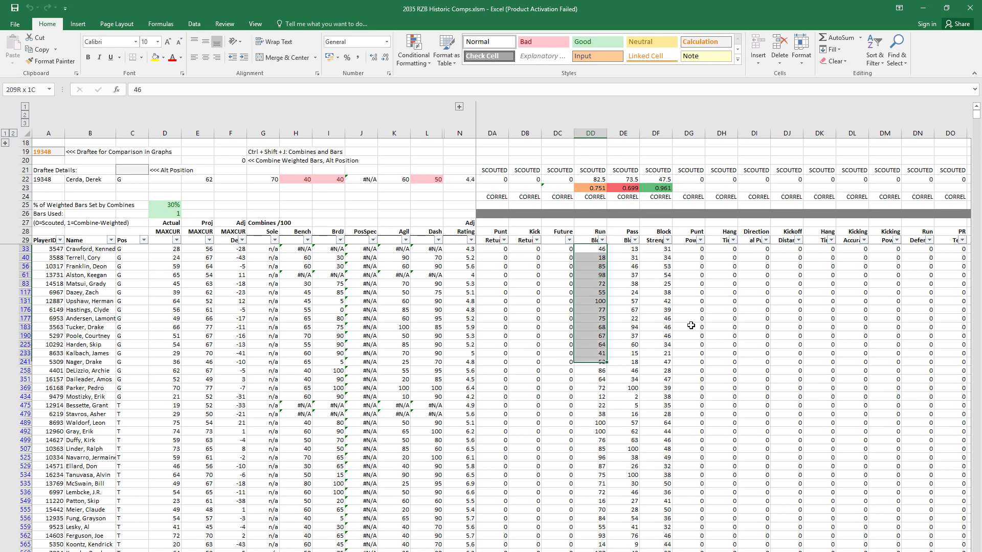
key("shift+Down")
key("shift+Up")
key("shift+Up")
key("shift+Up")
key("shift+Up")
Step: Examine the Actual: Peak Pass Block values of the filtered historic players
key("Right")
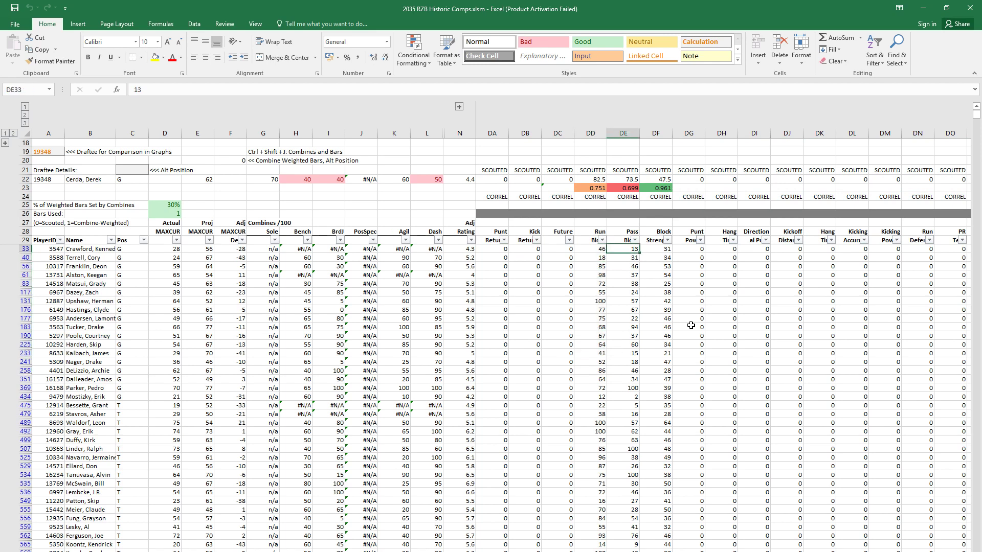
key("shift+Down")
key("shift+Down")
key("shift+Down")
key("shift+Down")
key("shift+Down")
key("shift+Down")
key("shift+Down")
key("shift+Down")
key("shift+Down")
key("shift+Down")
key("shift+Down")
key("shift+Down")
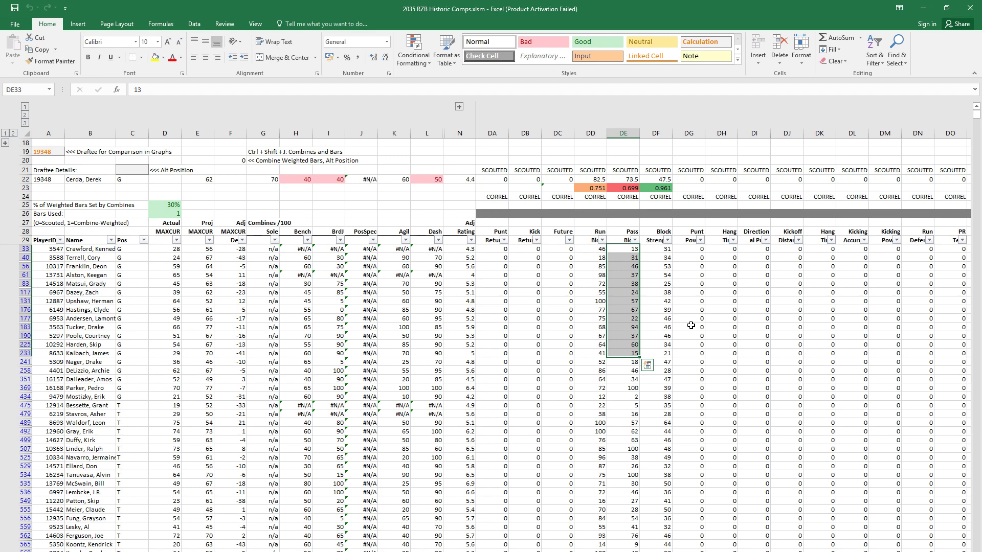
Step: Switch to the draft projection workbook and set the By Hand Expected Round of the guard in row 45 to 2
key("ctrl+Tab")
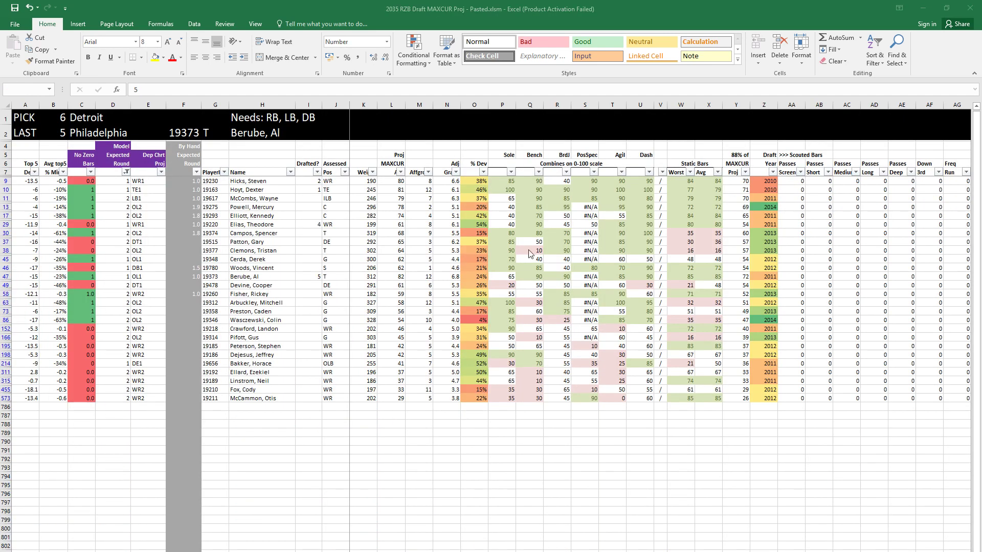
left_click(183, 250)
key("Down")
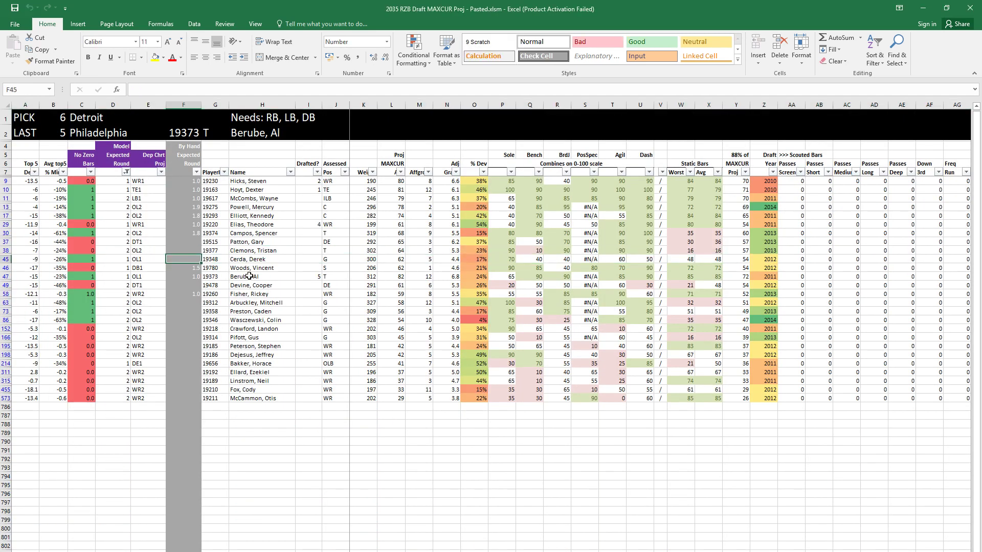
type("2")
key("Right")
Step: Compare the guard's projected MAXCUR and adjacent ratings with those of the other prospects in the filtered draft list
key("Right")
key("Right")
key("Right")
key("Right")
key("Right")
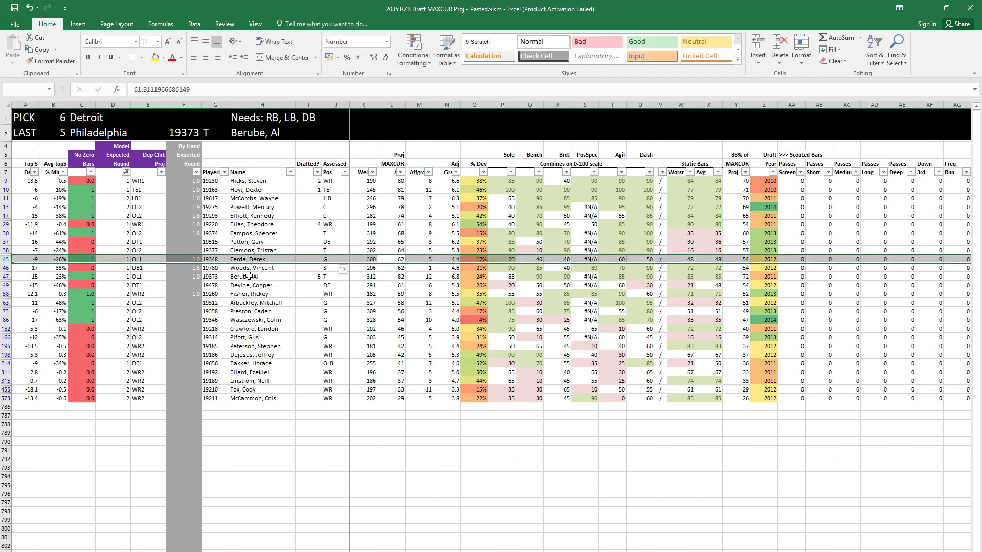
key("Up")
key("Left")
key("Left")
key("Left")
key("Left")
key("Left")
key("Left")
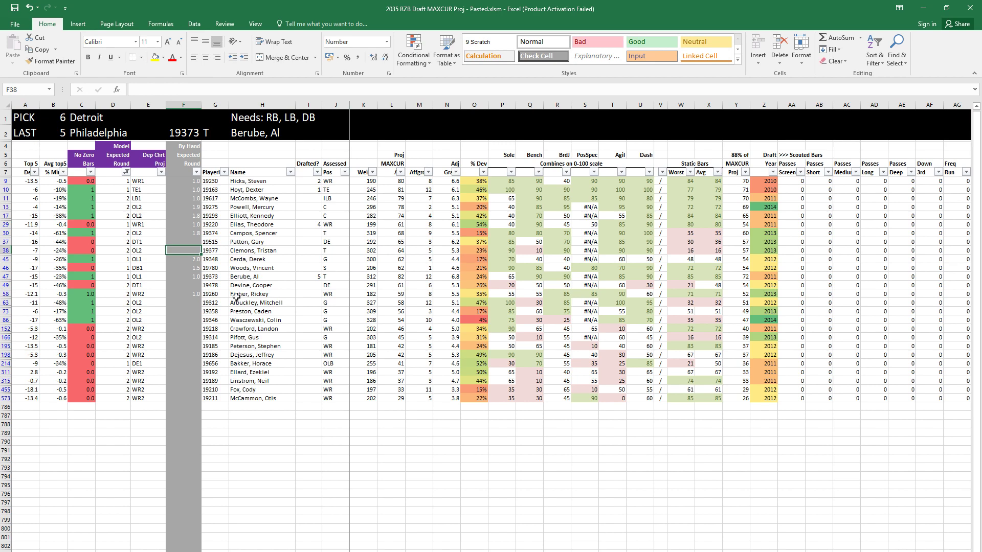
left_click(284, 304)
left_click(385, 302)
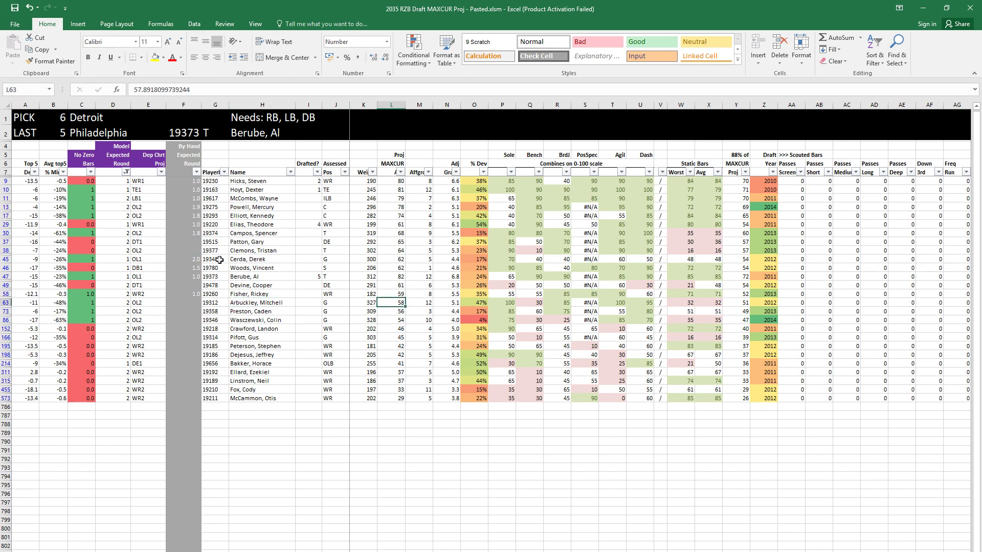
left_click_drag(422, 241, 421, 253)
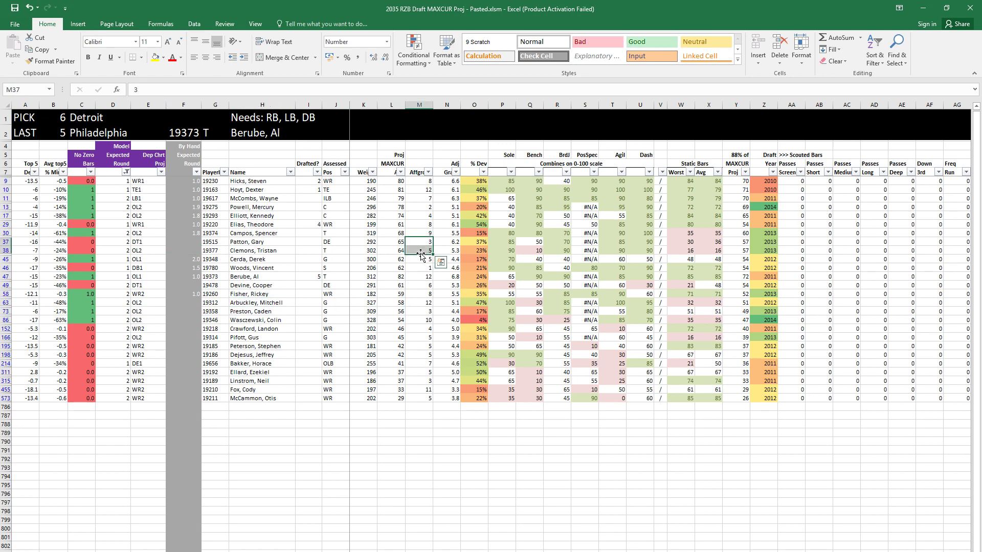
Step: Clear all filters from the draft list to show every prospect
key("alt+a")
key("c")
left_click(317, 206)
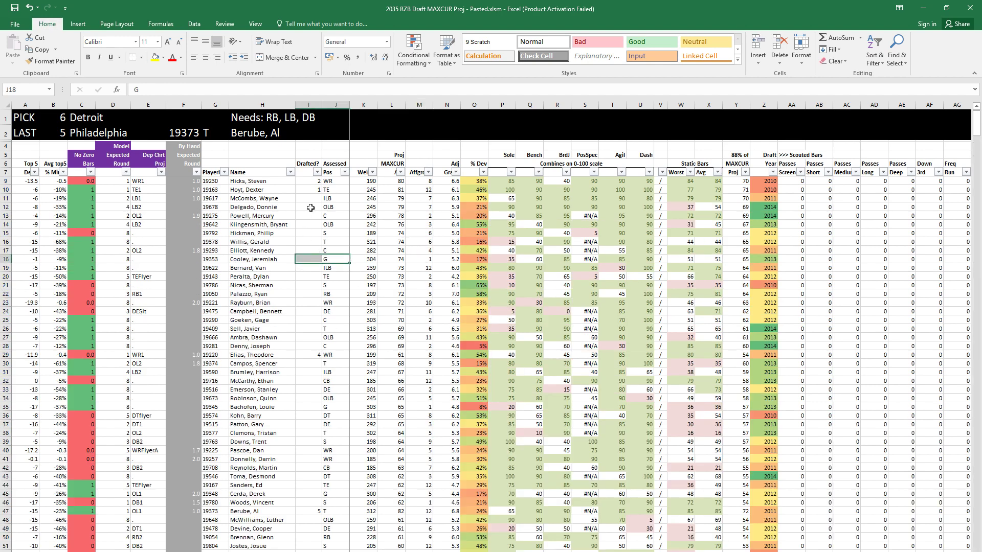
Step: Examine the weight, projected MAXCUR and combine scores of the outside linebacker in row 12 of the draft list
left_click(179, 204)
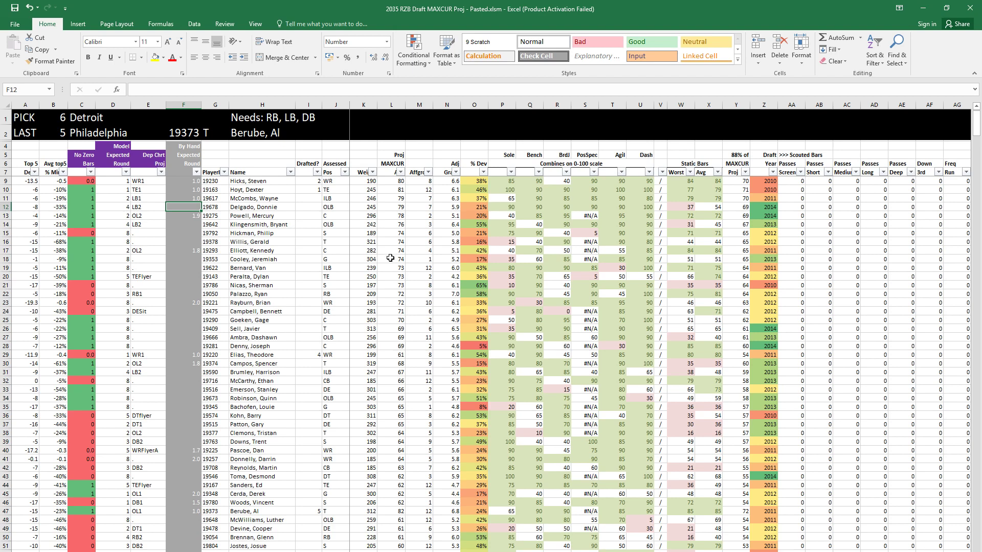
key("Right")
key("Right")
key("Right")
key("Right")
key("Right")
key("Right")
key("Right")
key("Right")
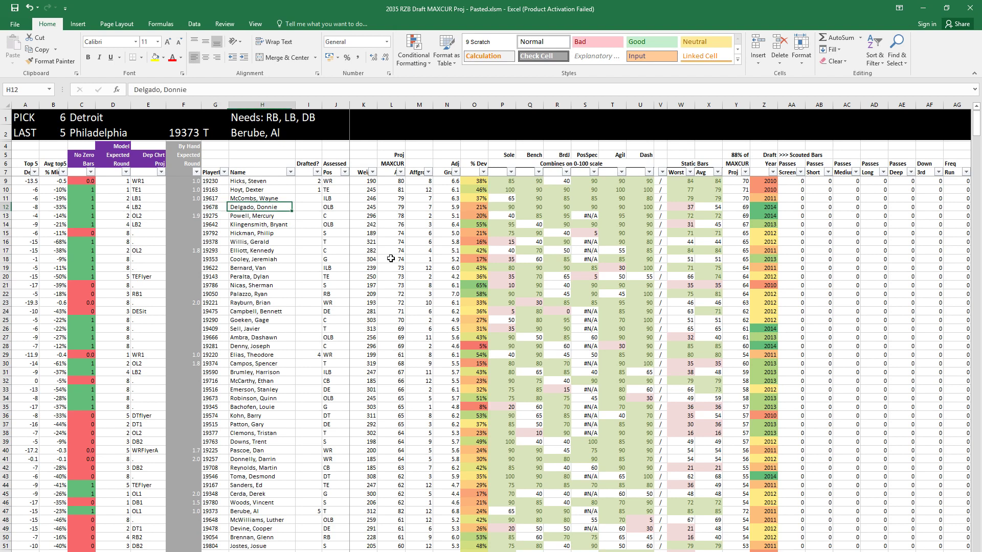
key("Right")
key("Right")
key("Right")
key("Right")
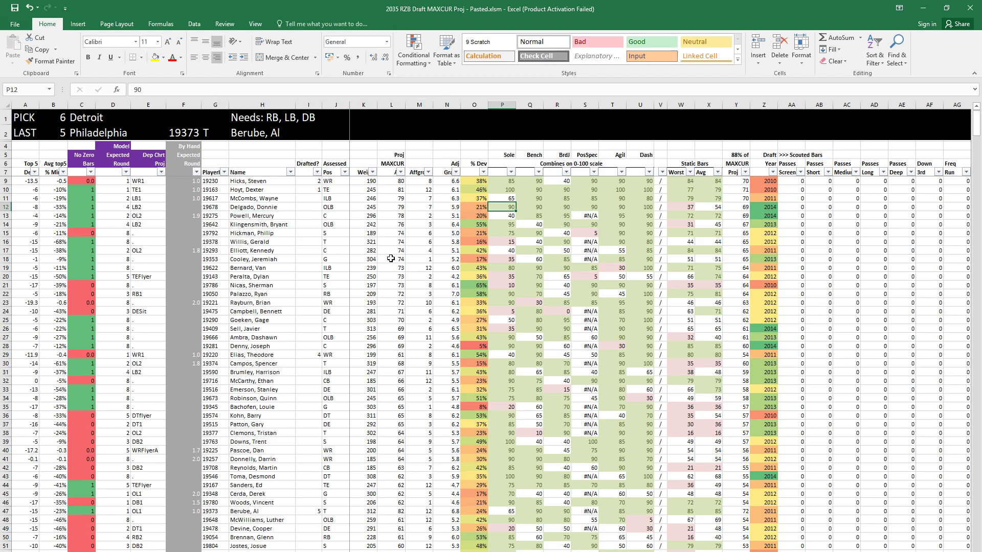
key("Left")
key("Left")
key("Left")
key("Left")
key("Left")
key("Left")
key("Left")
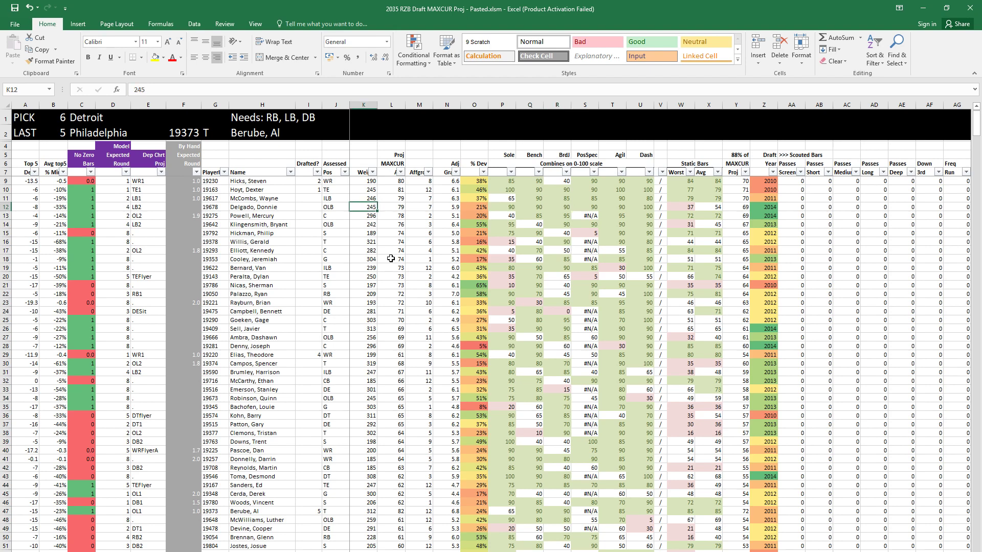
Step: Compare the inside linebacker in row 11 with the outside linebacker in row 12 across position and projected MAXCUR
scroll(362, 233, "up", 1)
left_click(312, 209)
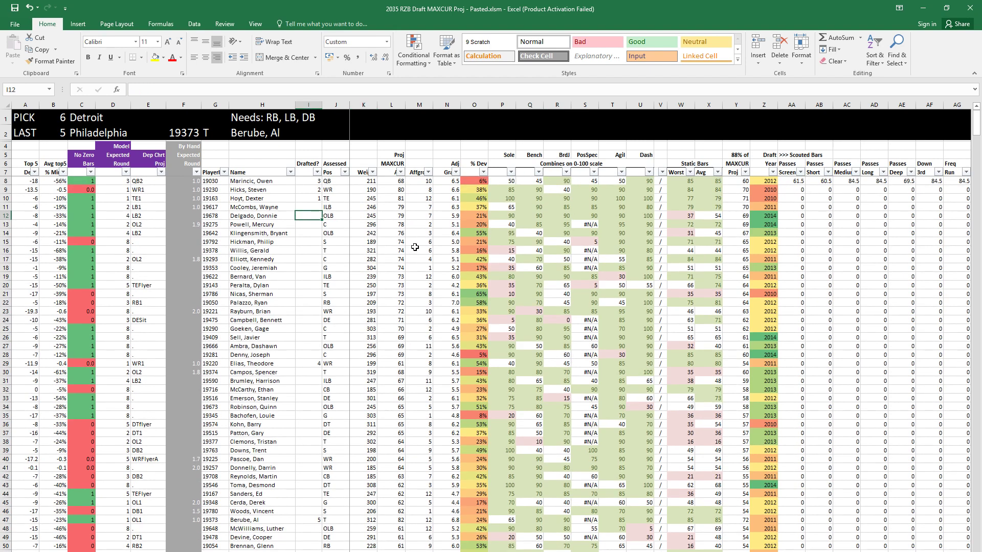
key("shift+space")
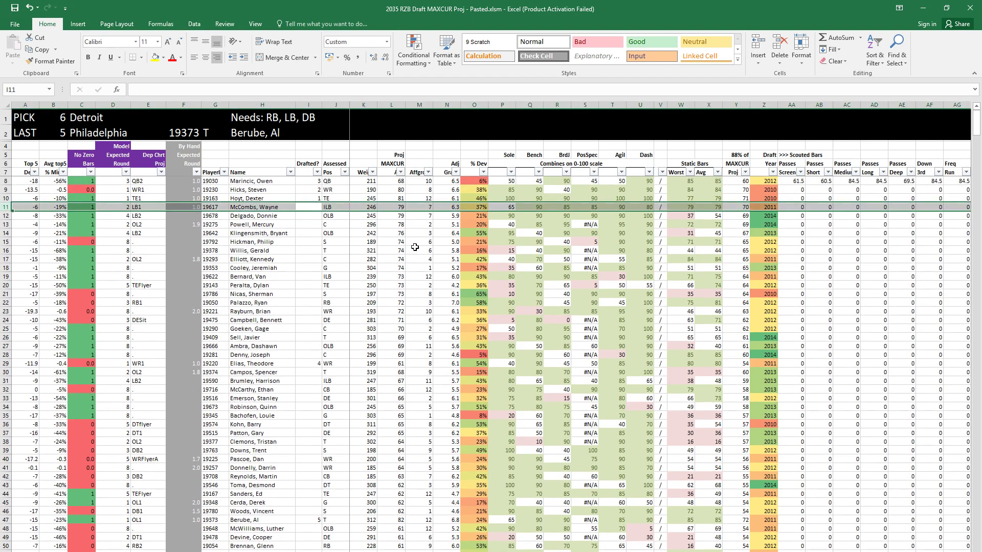
key("Right")
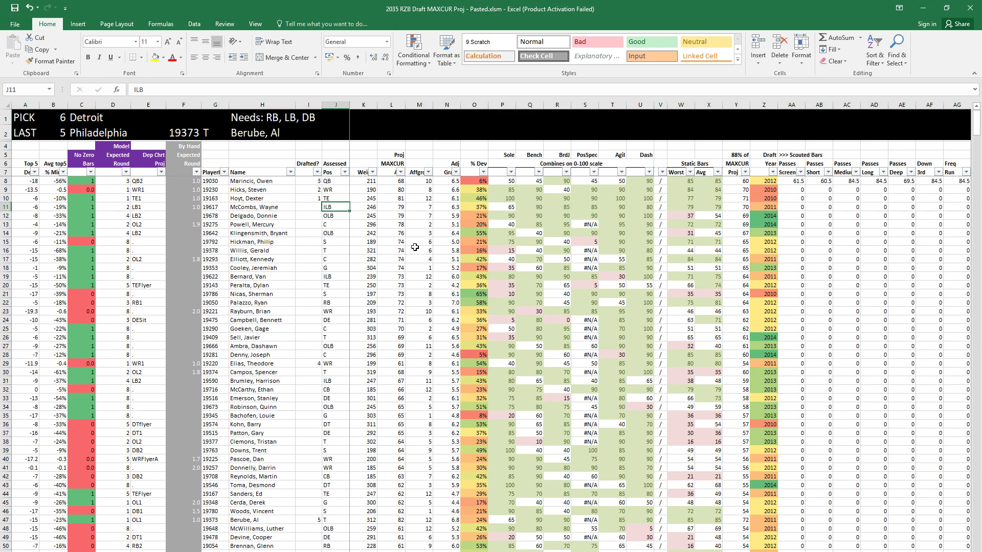
key("Down")
key("shift+space")
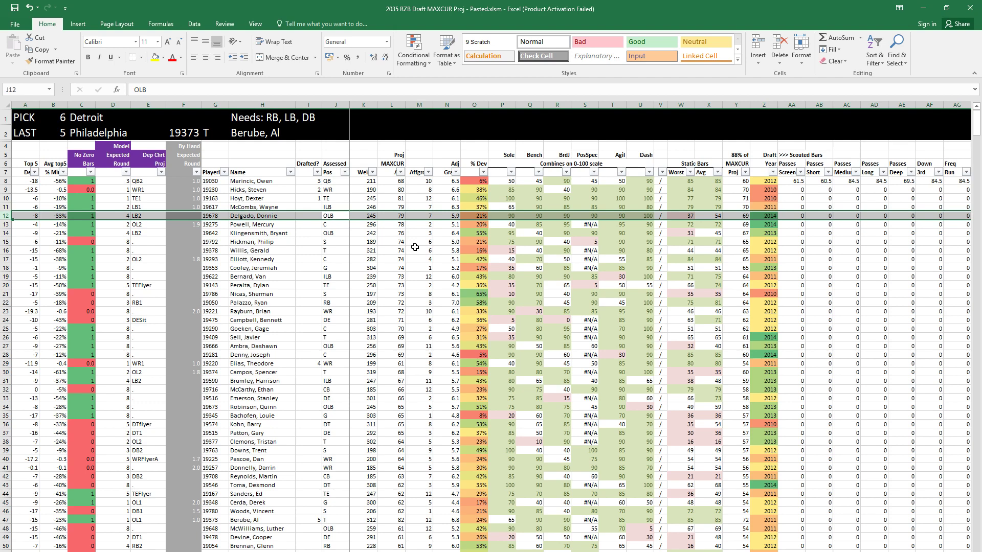
key("Right")
key("Right")
key("Right")
key("Right")
key("Right")
key("Right")
key("Right")
key("Right")
key("Right")
key("Right")
key("Right")
key("Right")
key("Right")
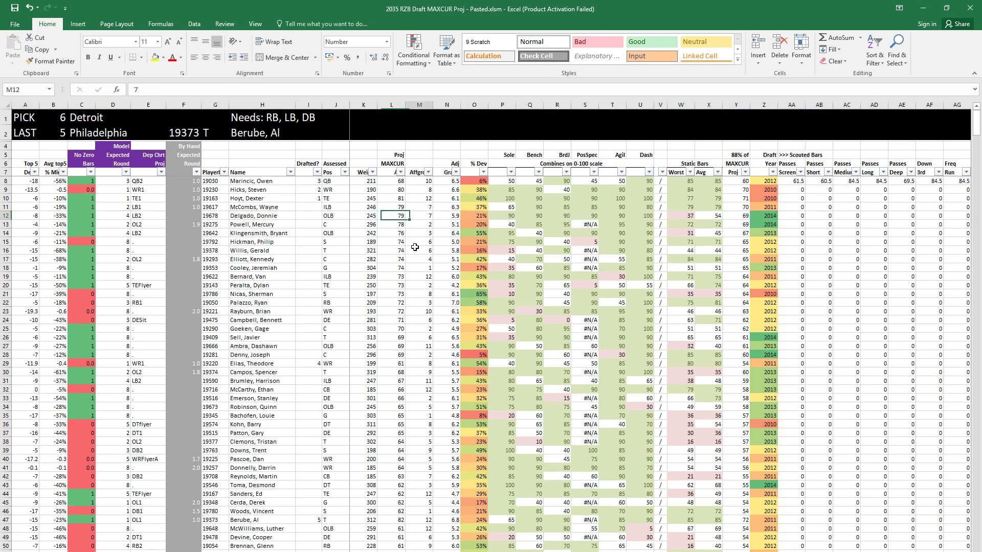
key("shift+Right")
Step: Examine the center in row 13, including his combine scores and By Hand Expected Round
key("Down")
key("Left")
key("Left")
key("Left")
key("Left")
key("Left")
key("Left")
key("Left")
key("Left")
key("Left")
key("Left")
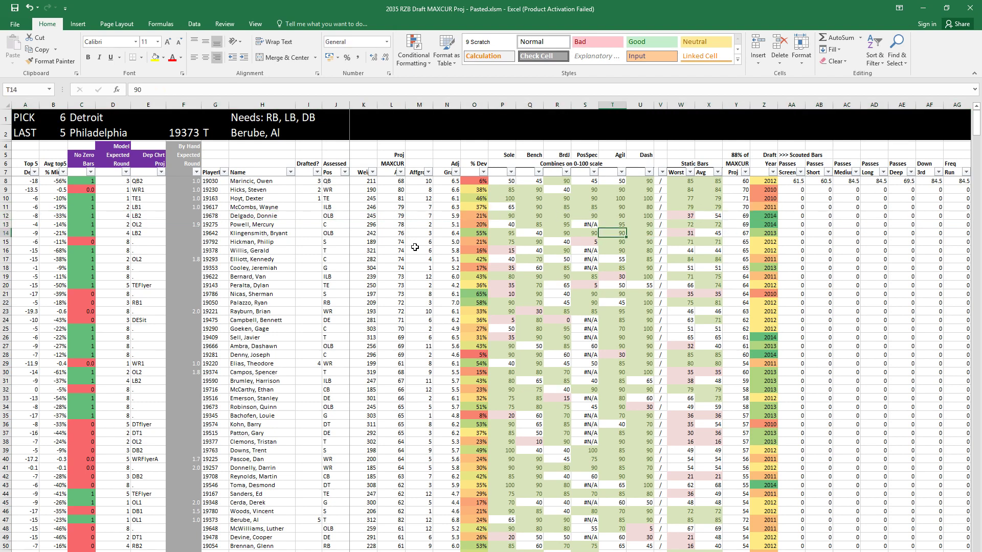
key("Left")
key("Left")
key("Left")
key("Left")
key("ctrl+shift+Right")
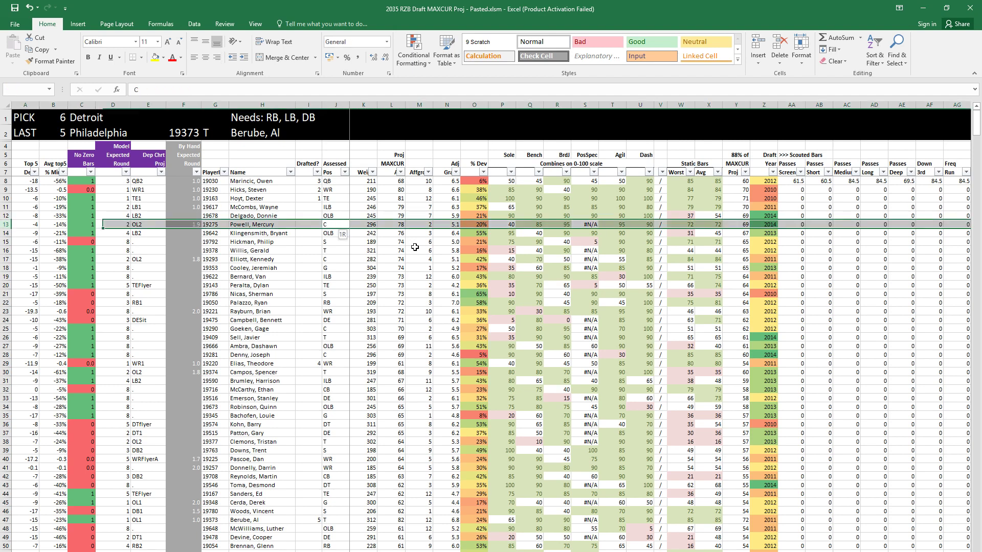
key("Left")
key("Left")
key("Left")
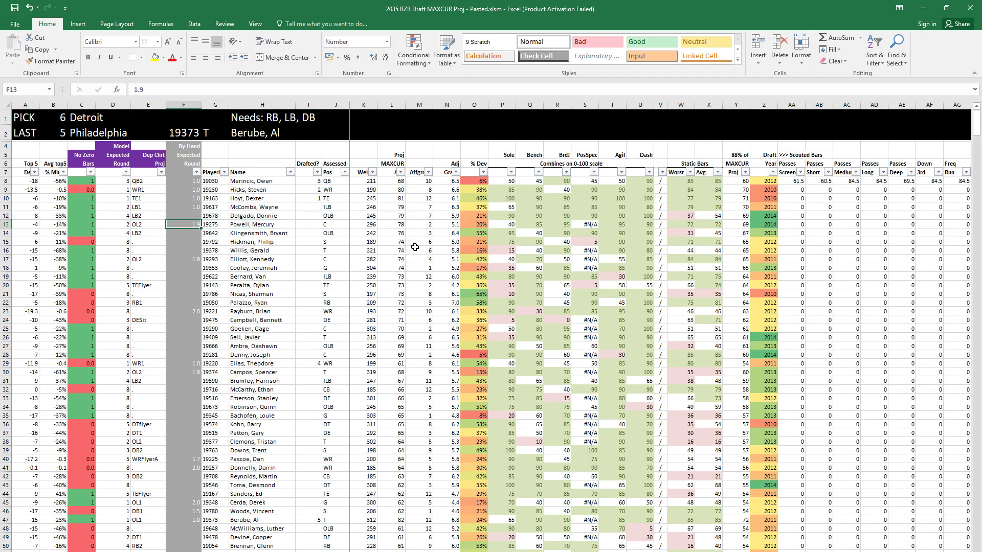
Step: Examine the ratings across row 14 for the outside linebacker listed there
key("Down")
key("Right")
key("Right")
key("Right")
key("Right")
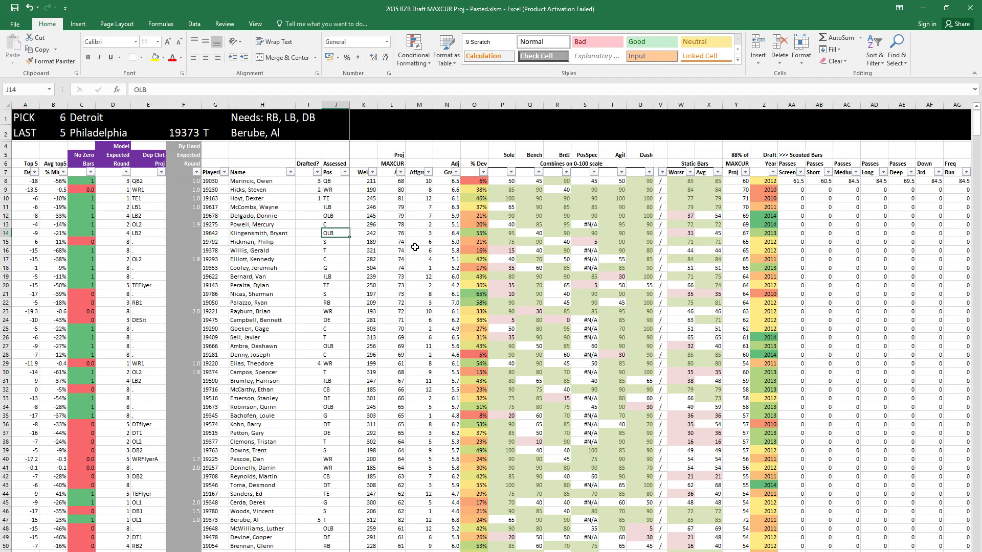
key("ctrl+shift+Right")
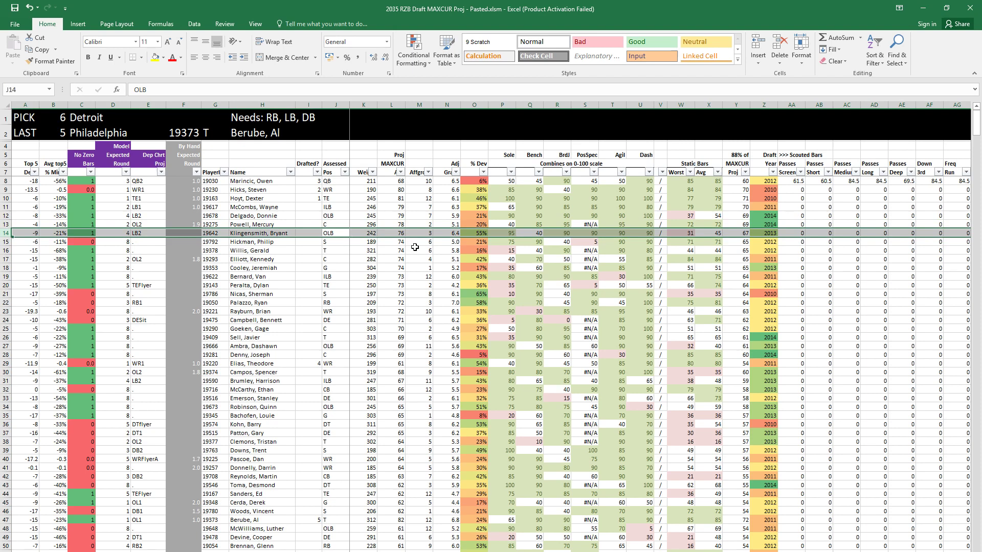
key("Right")
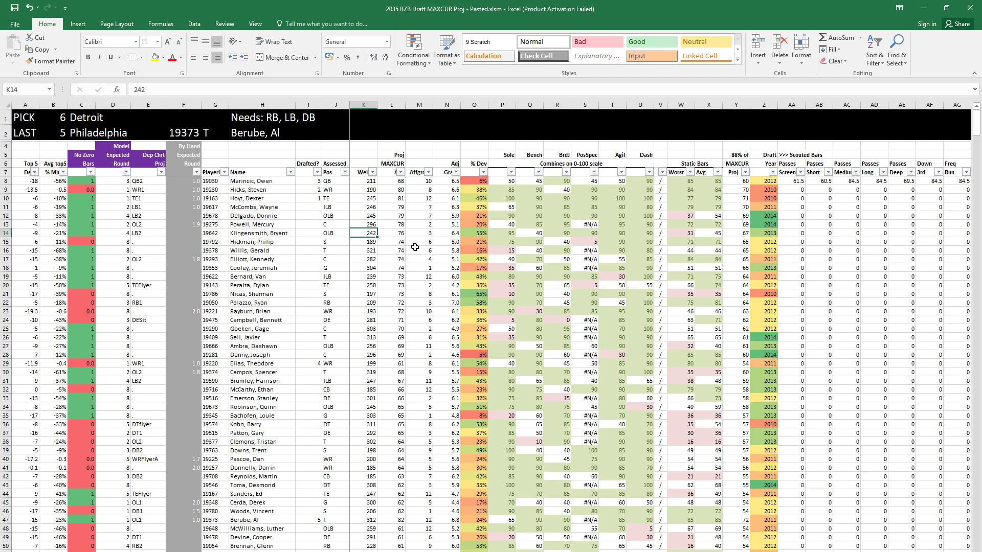
Step: Select the safety in row 15 of the draft list and copy his PlayerID
key("Down")
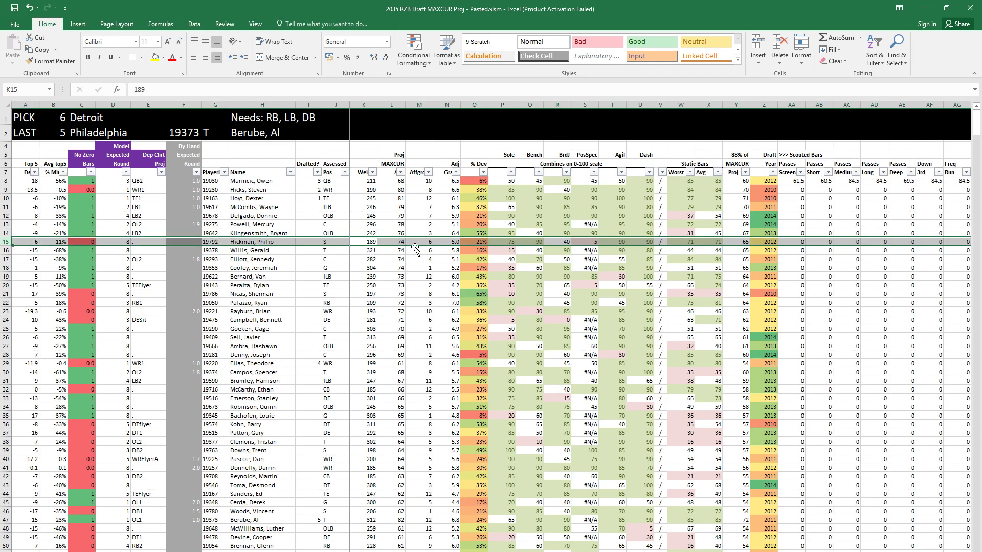
key("Left")
key("Left")
key("Left")
key("Left")
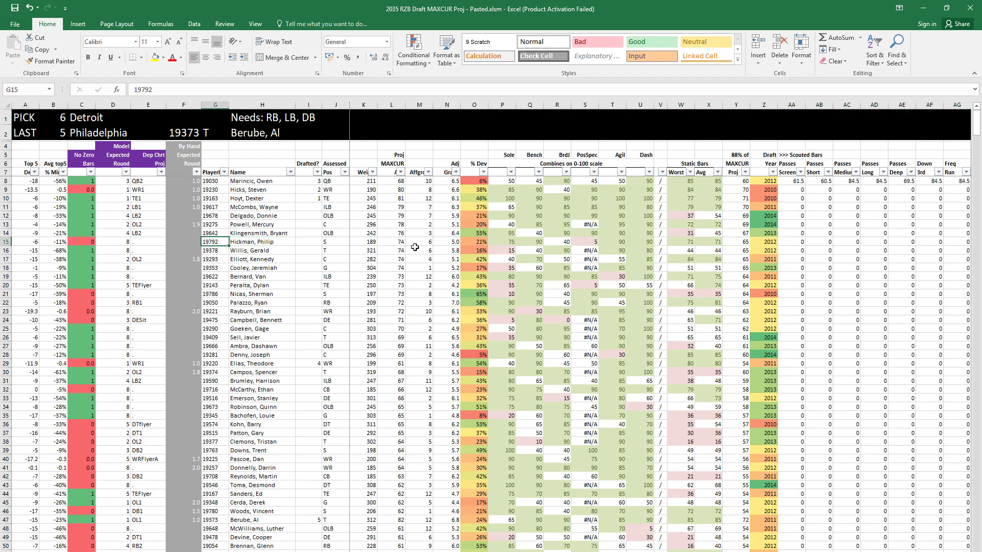
key("ctrl+c")
Step: Switch to the historic comps workbook and set the Draftee for Comparison in Graphs to 19792
key("ctrl+Tab")
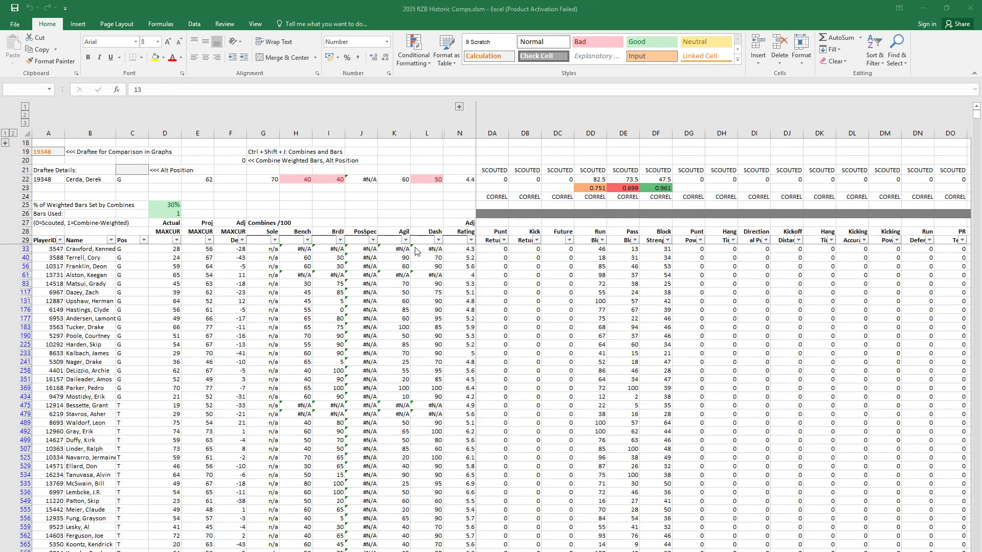
left_click(136, 188)
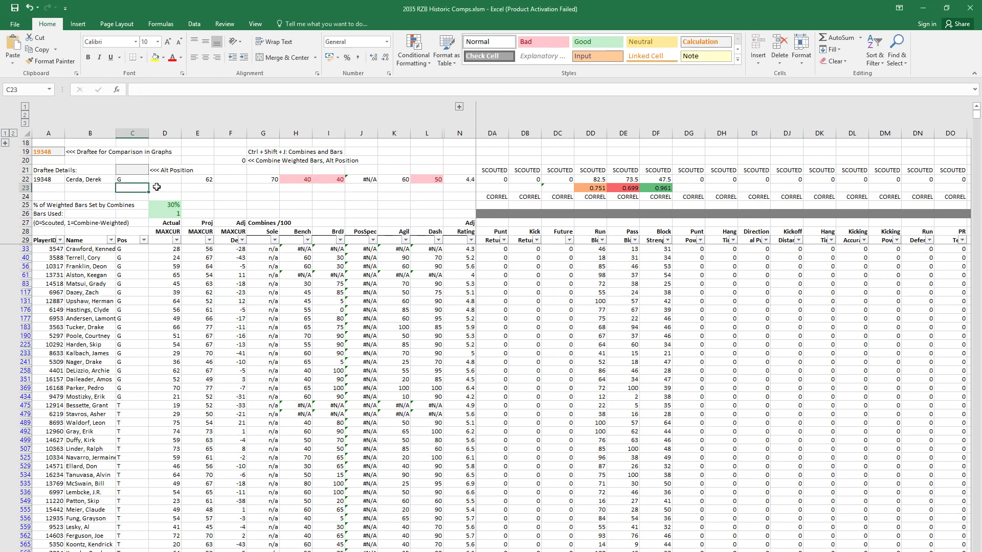
left_click(56, 153)
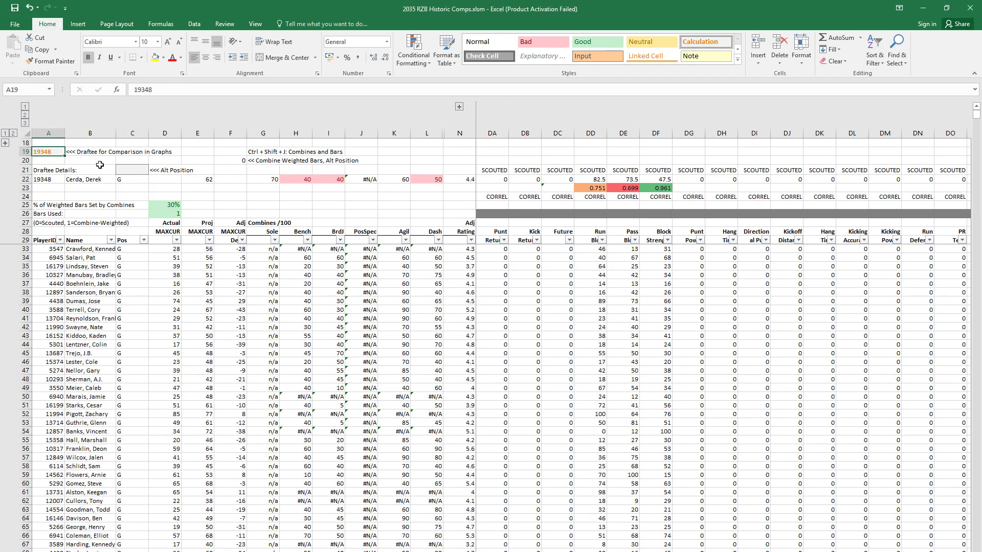
type("v")
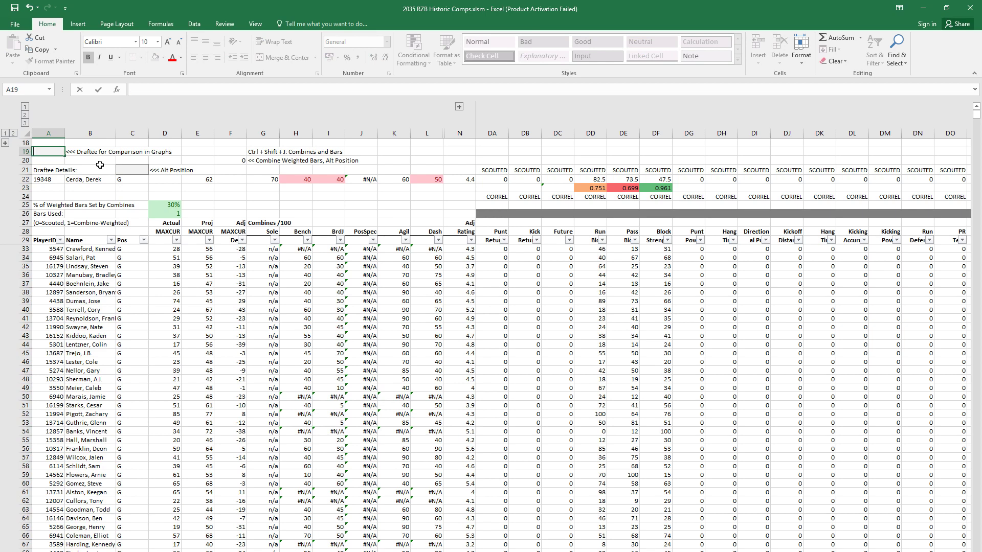
key("Escape")
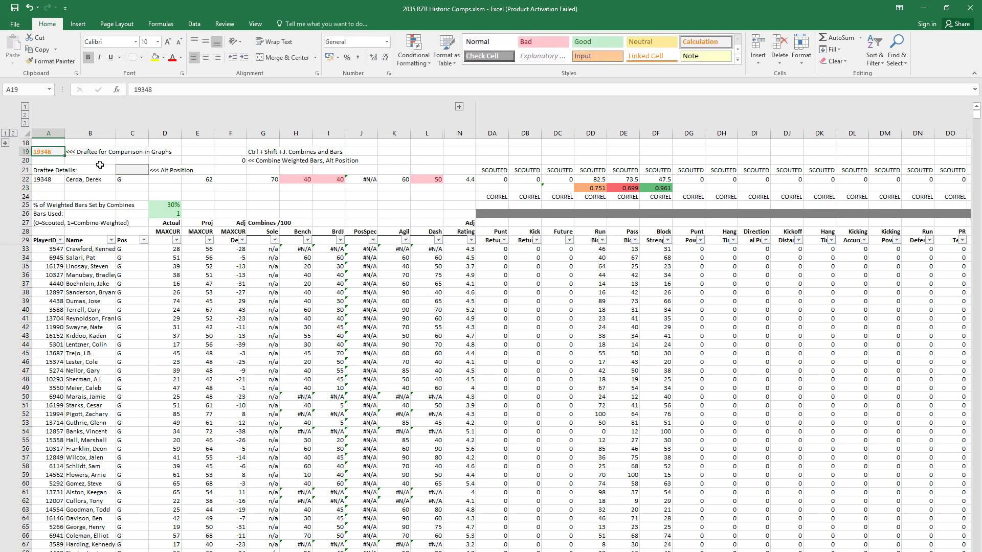
key("alt+Tab")
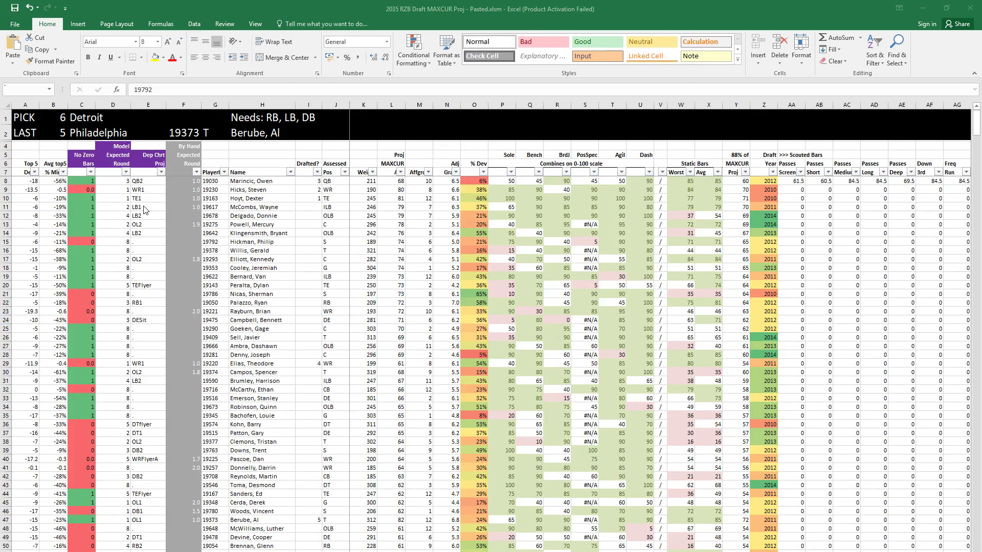
key("alt+Tab")
type("1")
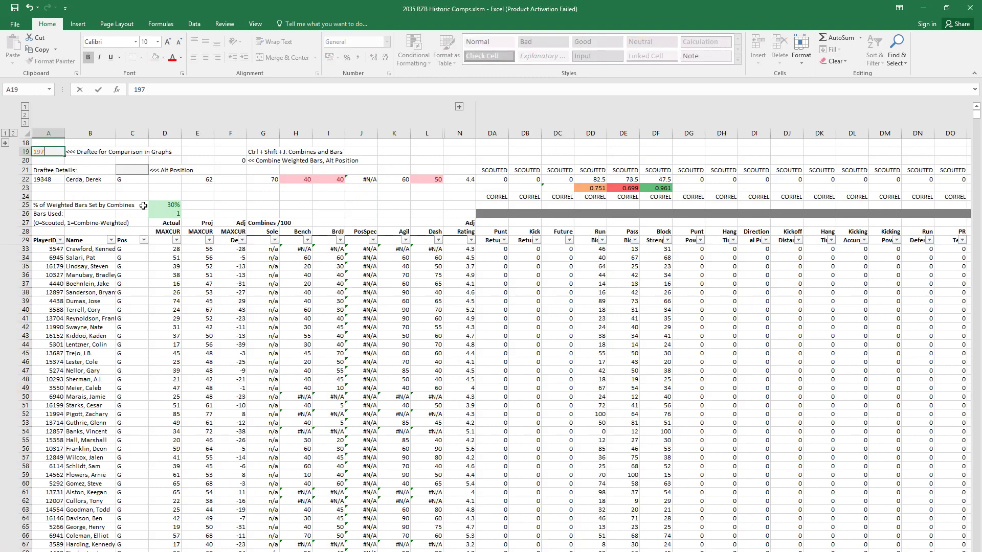
key("Return")
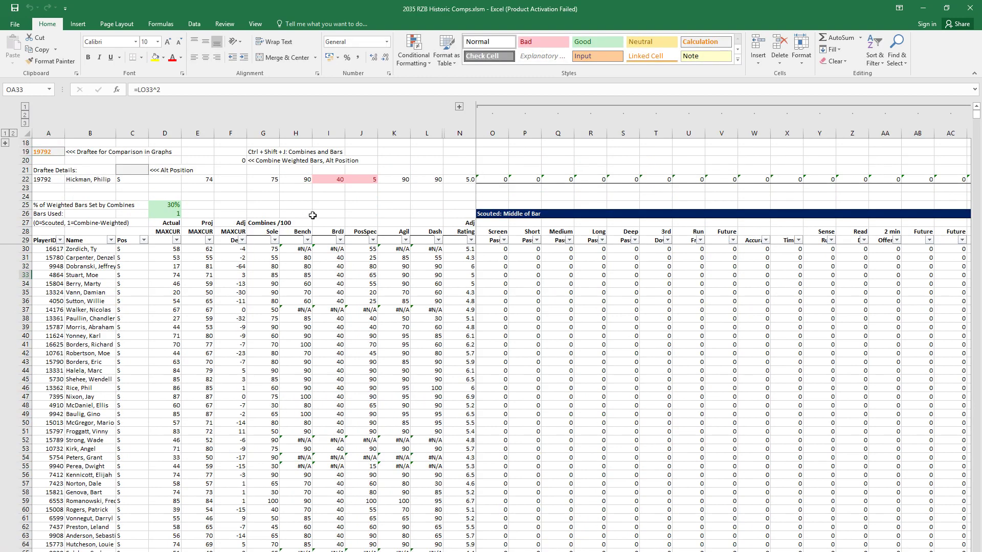
Step: Filter the historic players to a PosSpec of 5 and check the projected MAXCUR of the safeties
left_click(363, 185)
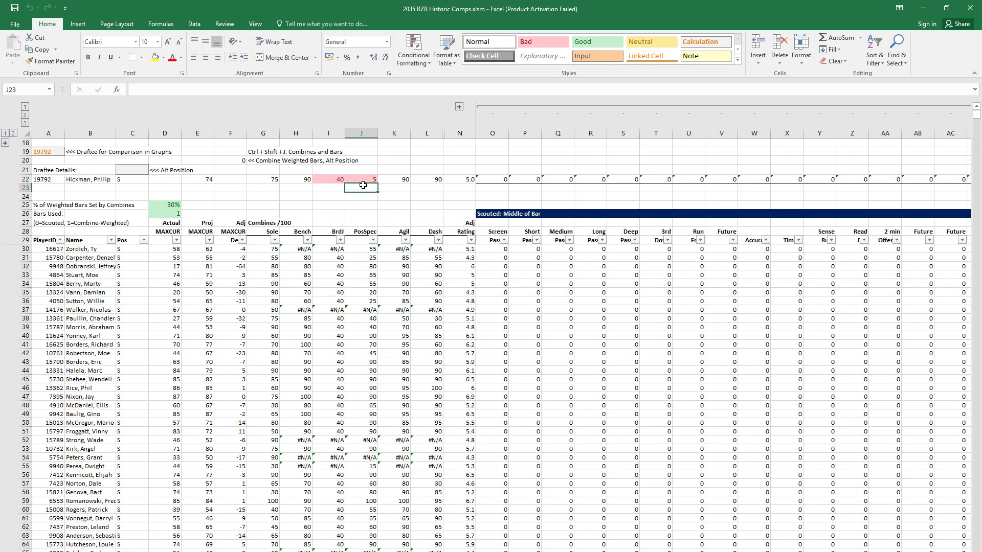
left_click(361, 133)
left_click(361, 231)
left_click(372, 240)
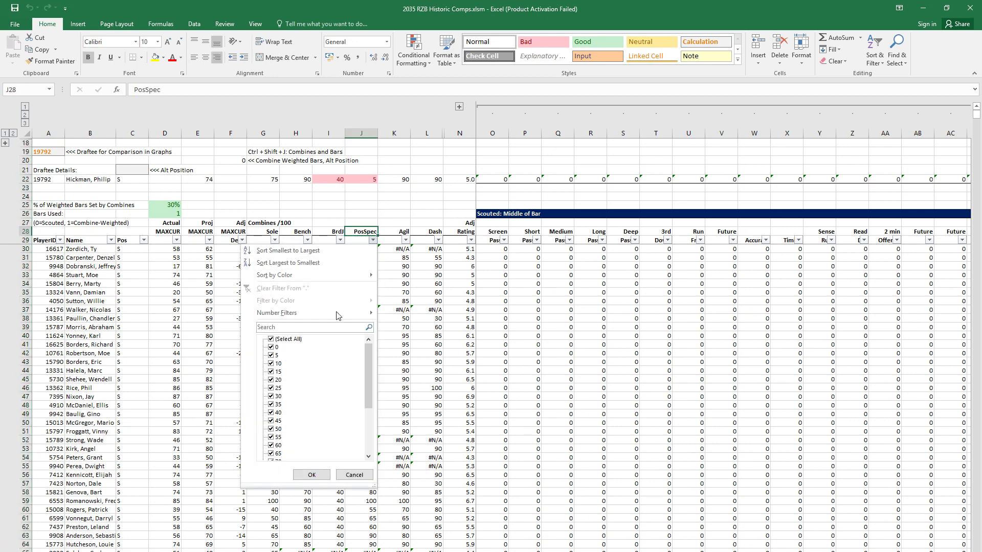
left_click(286, 340)
left_click(286, 340)
left_click(315, 474)
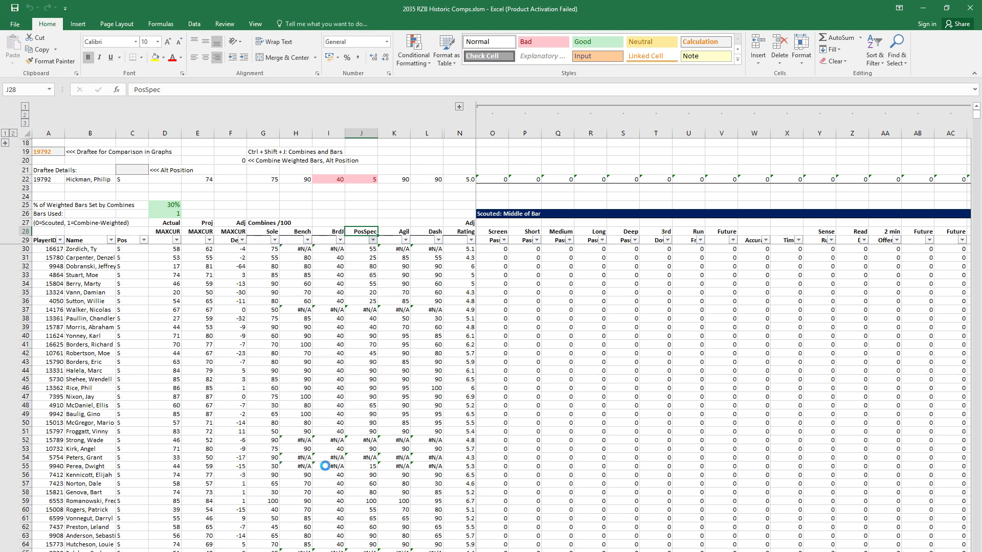
left_click(351, 270)
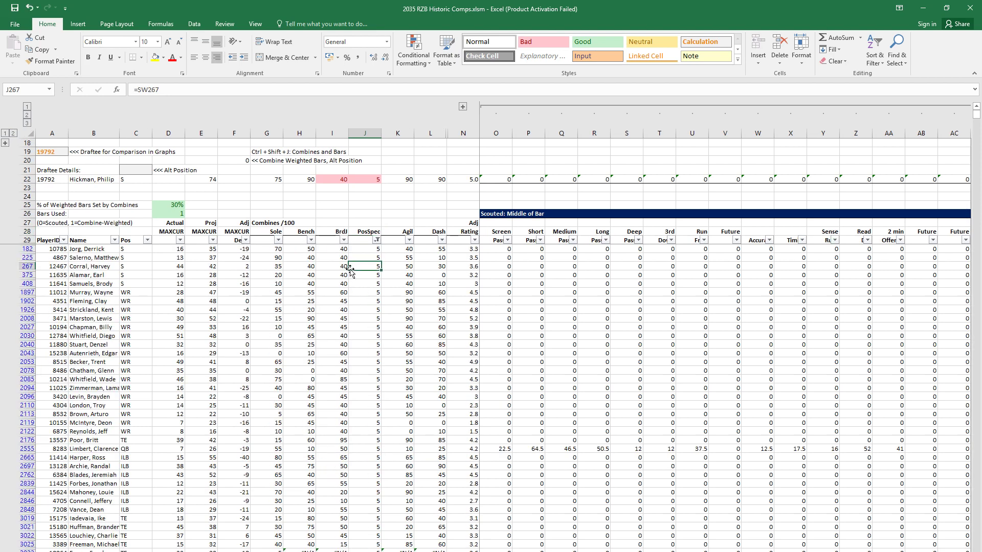
left_click_drag(214, 284, 194, 249)
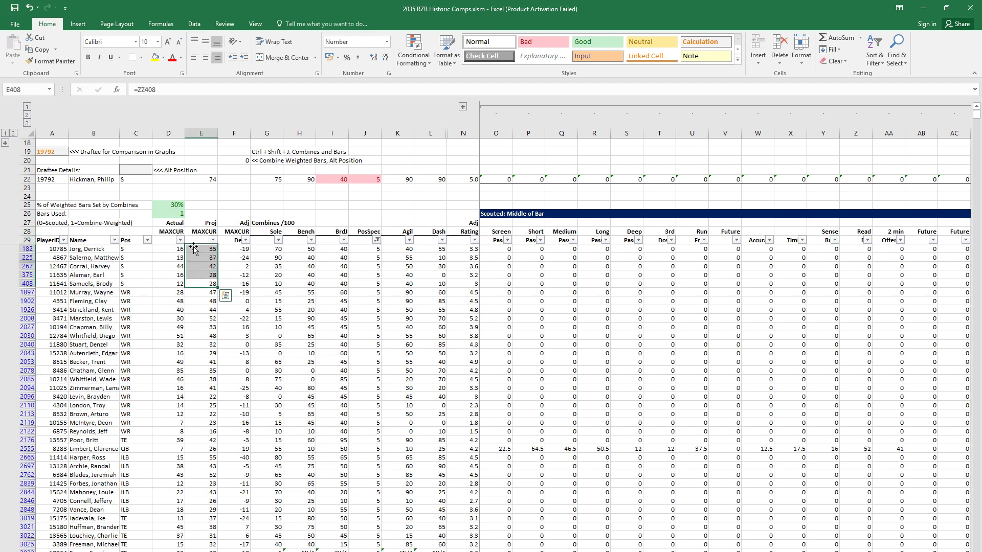
left_click(203, 178)
left_click(371, 250)
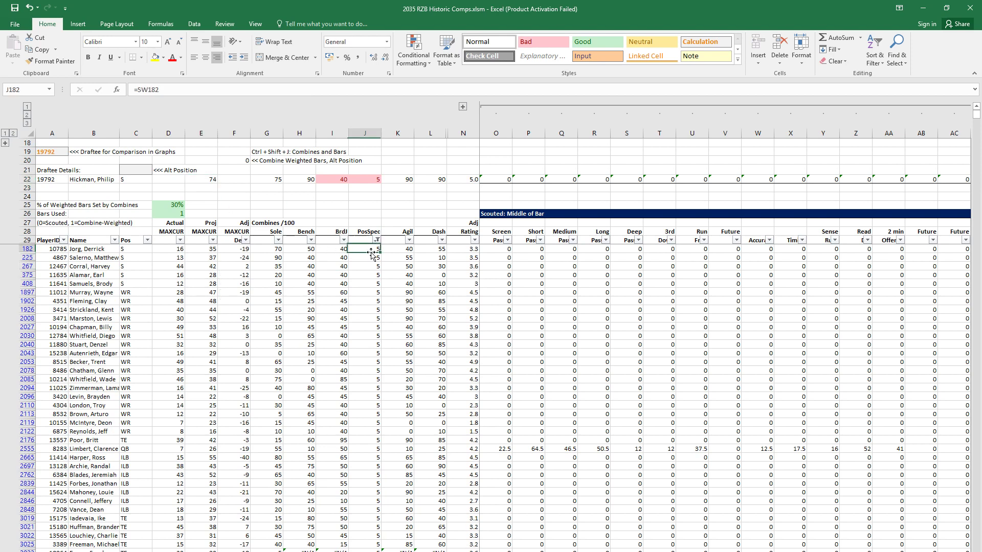
Step: Widen the PosSpec filter of the historic players to include 0, 5 and 10
left_click(377, 240)
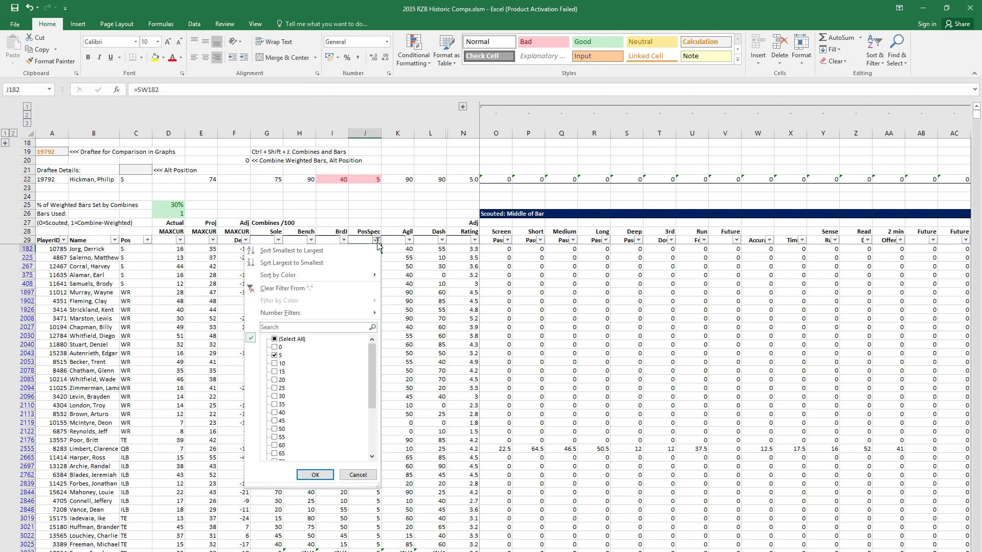
left_click(280, 347)
left_click(280, 355)
left_click(281, 363)
left_click(314, 475)
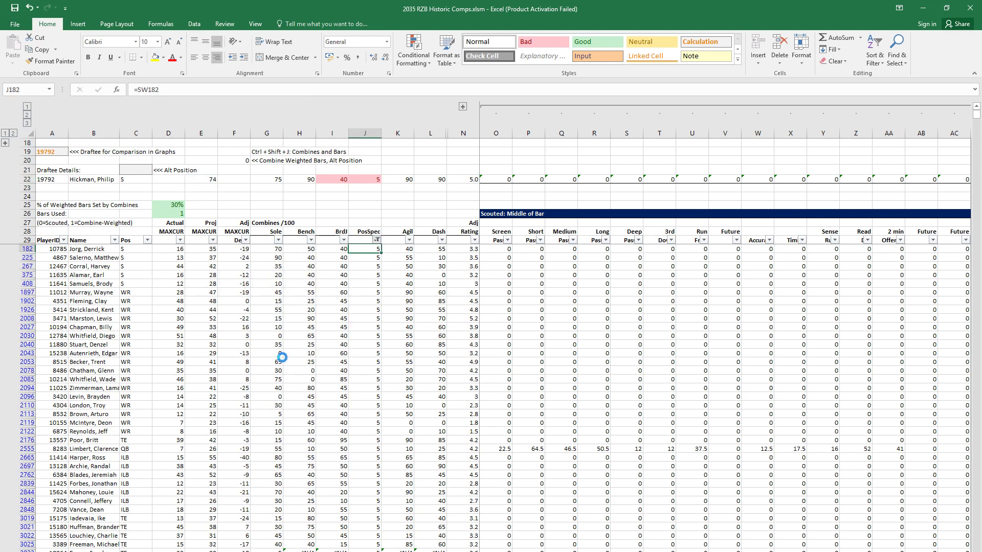
Step: Widen the PosSpec filter of the historic players to include 15 and 20, and check the safeties' projected MAXCUR
left_click(214, 275)
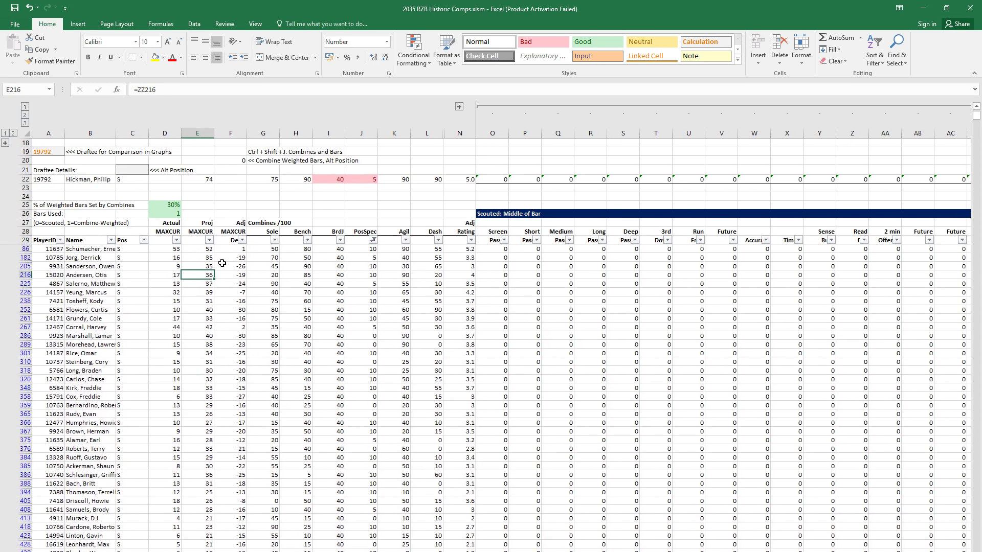
left_click(374, 240)
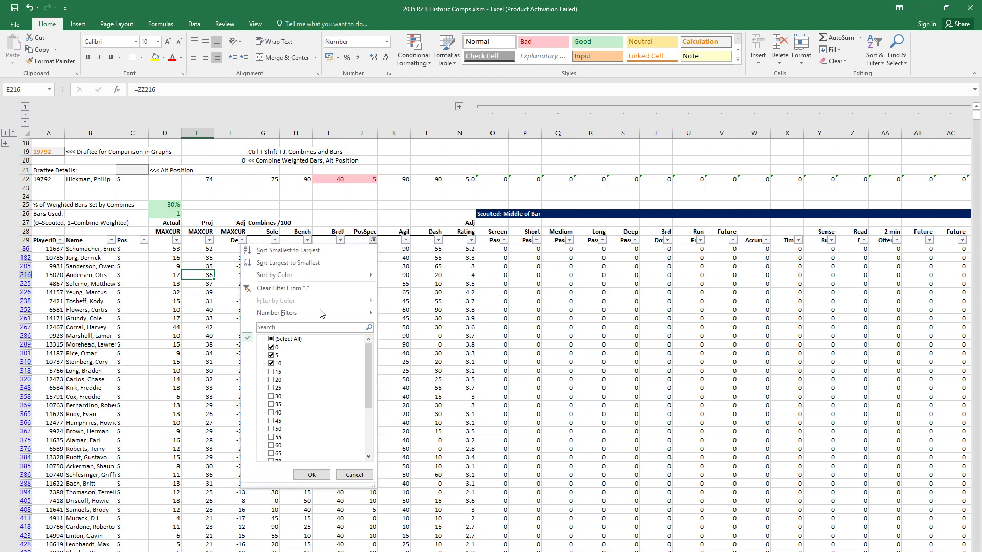
left_click(311, 474)
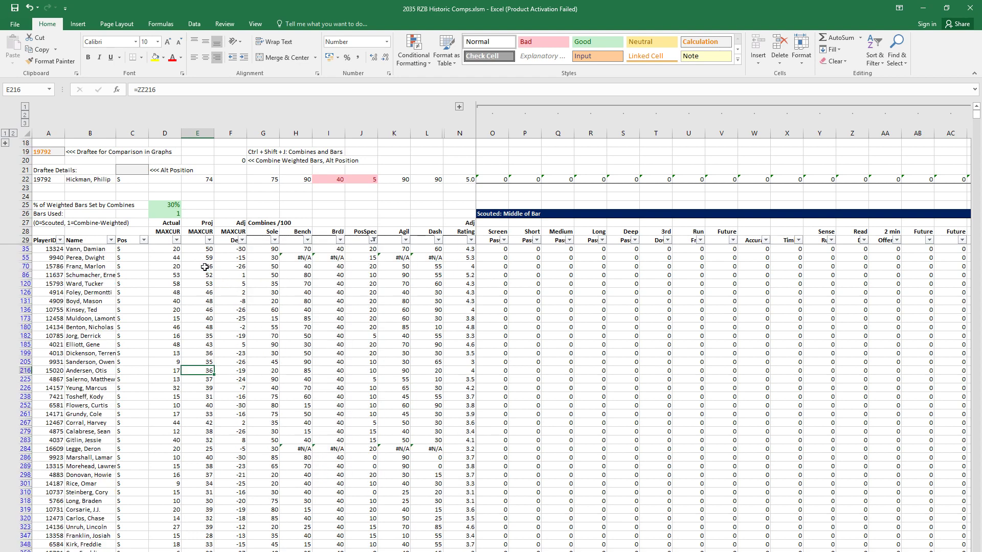
left_click(204, 267)
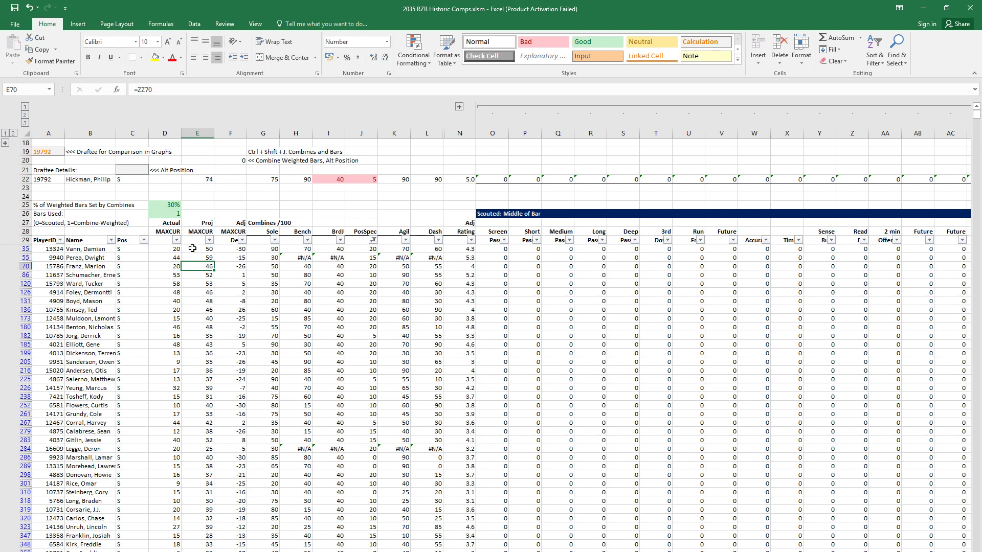
left_click(209, 240)
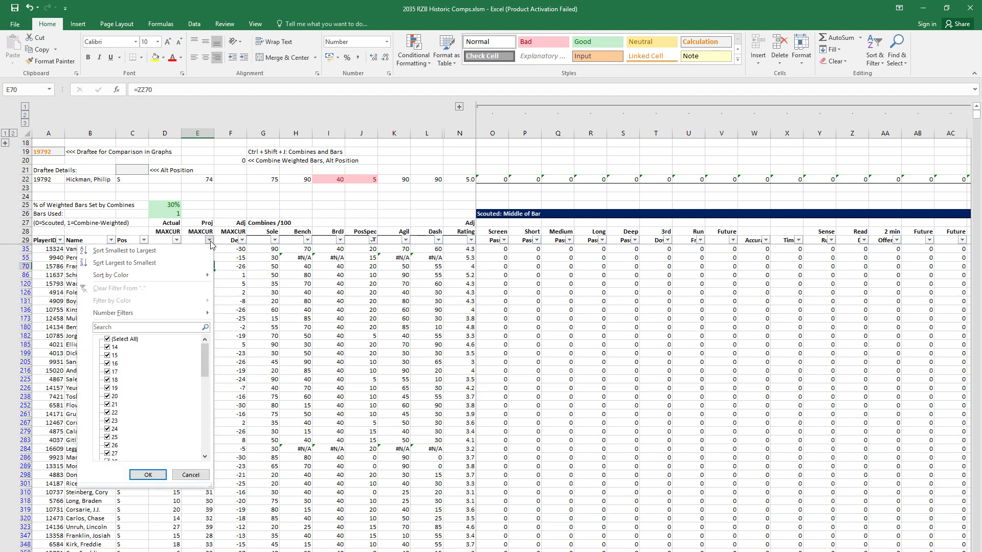
left_click(209, 240)
Step: Extend the PosSpec filter to include 25 and select the row of the safety with the highest projected MAXCUR
left_click(374, 240)
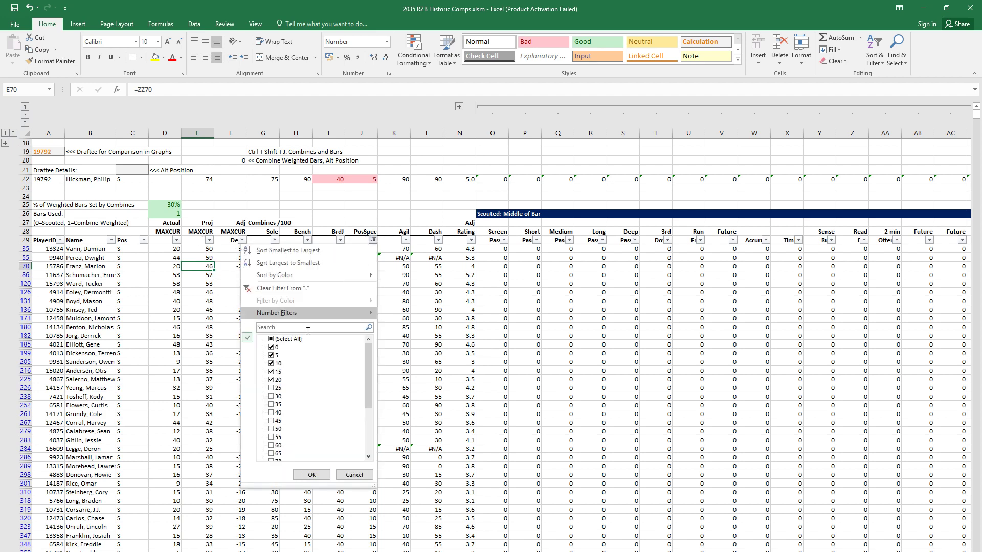
left_click(309, 474)
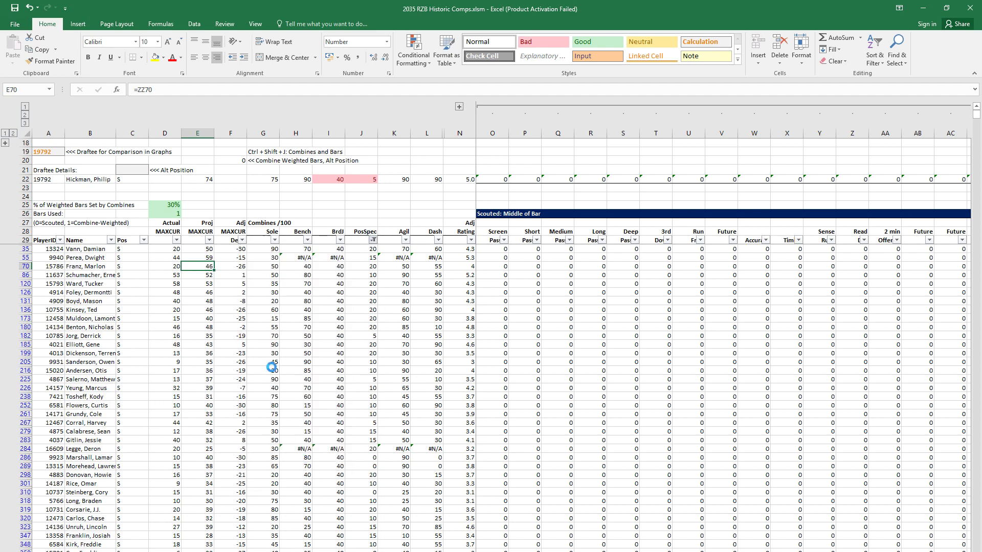
left_click(210, 266)
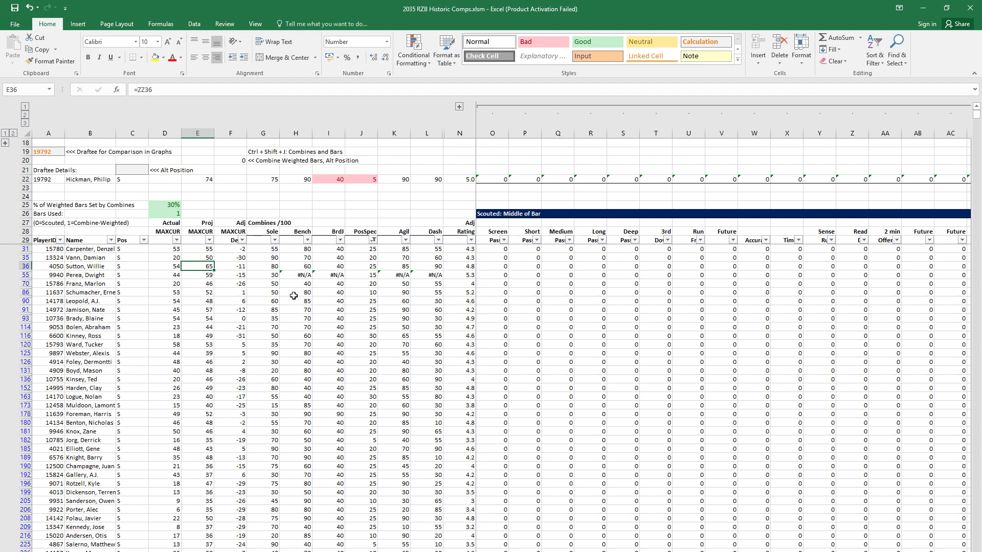
key("shift+space")
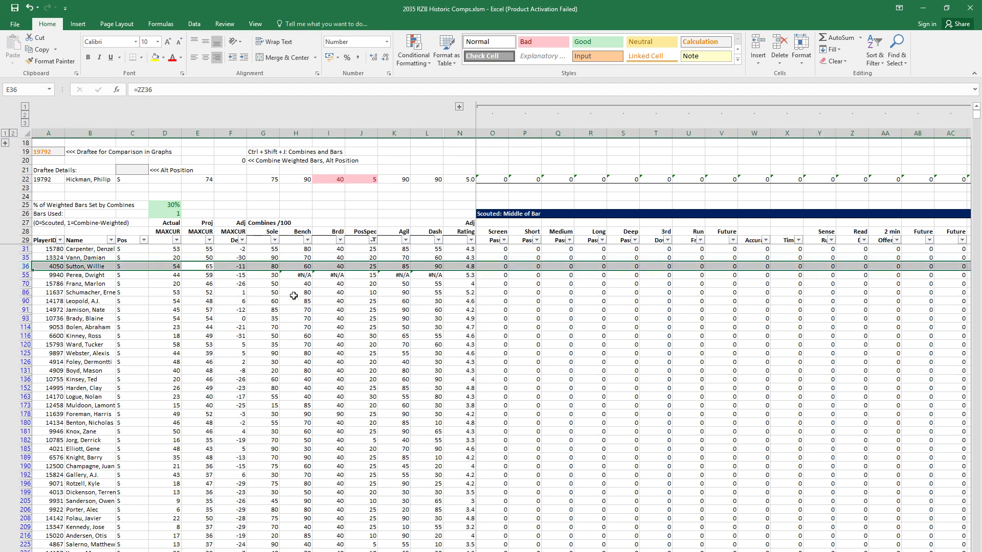
Step: Compare the PosSpec score of the safety in row 36 with the draftee's PosSpec in row 22
key("Right")
key("Right")
key("Right")
key("Right")
key("Right")
key("Right")
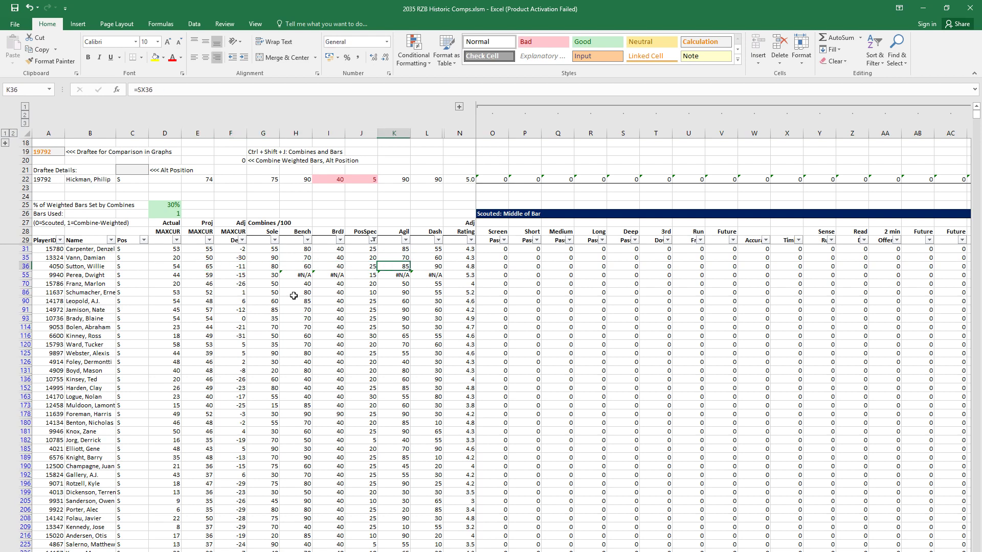
key("Left")
key("shift+space")
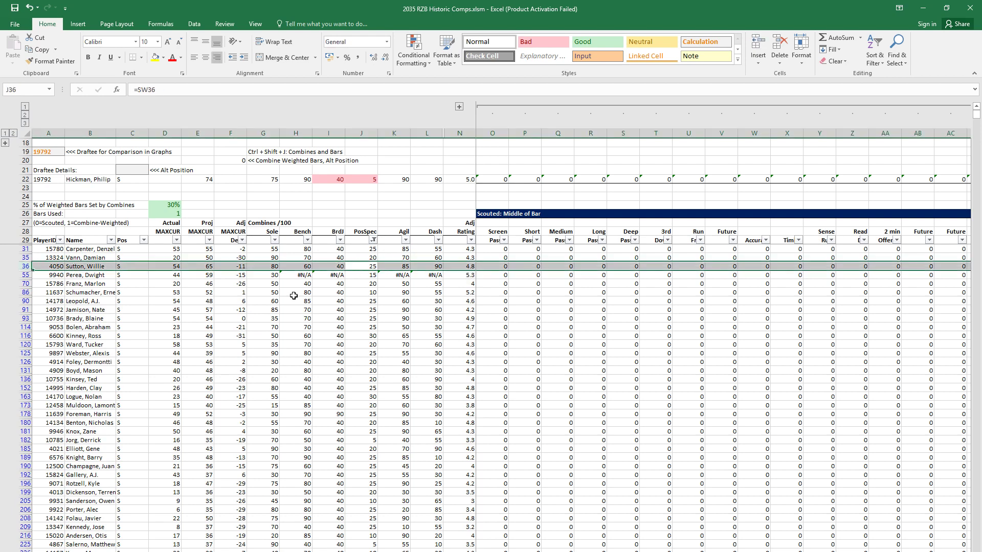
left_click_drag(362, 179, 359, 267)
left_click(365, 181)
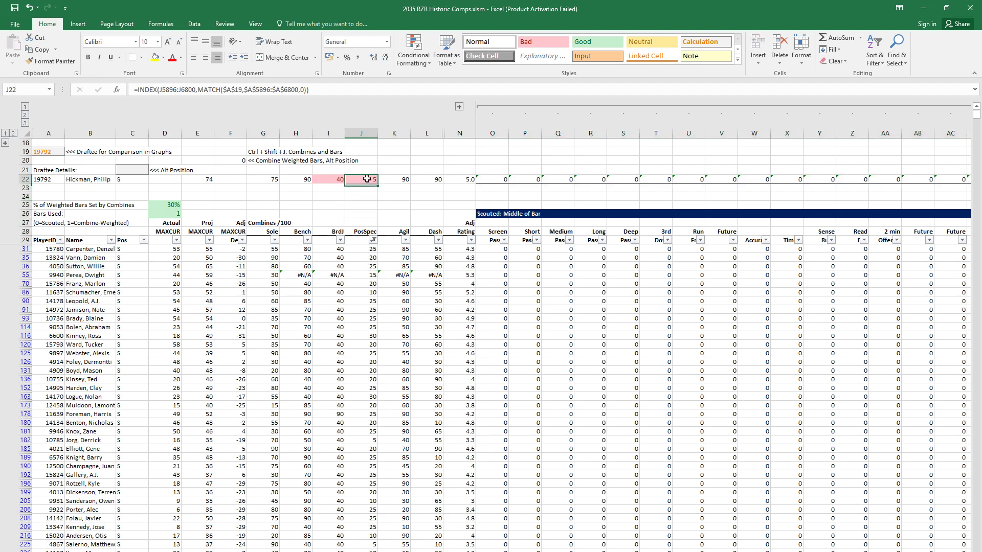
Step: Clear the PosSpec filter and filter the historic players' Pos column to S only
left_click(272, 274)
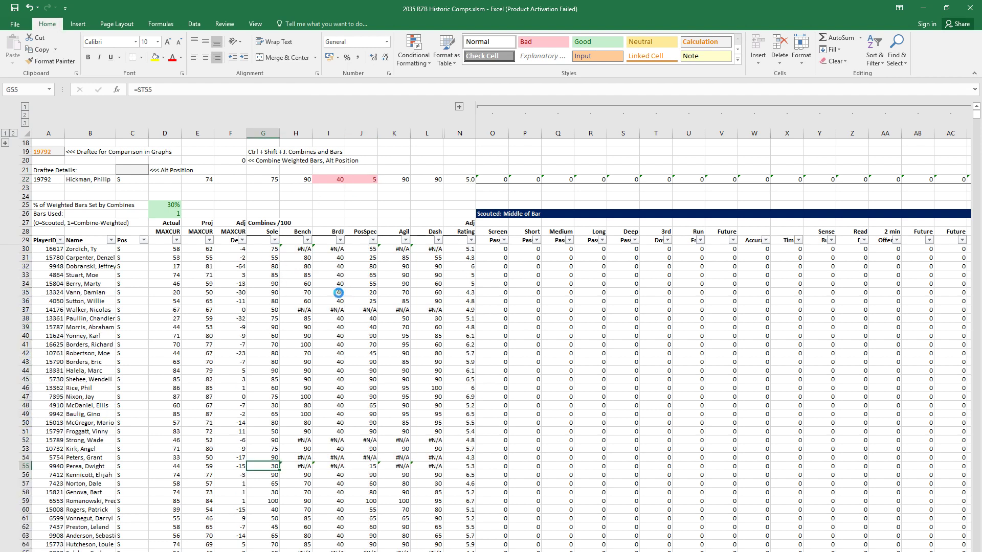
left_click(180, 263)
left_click(143, 240)
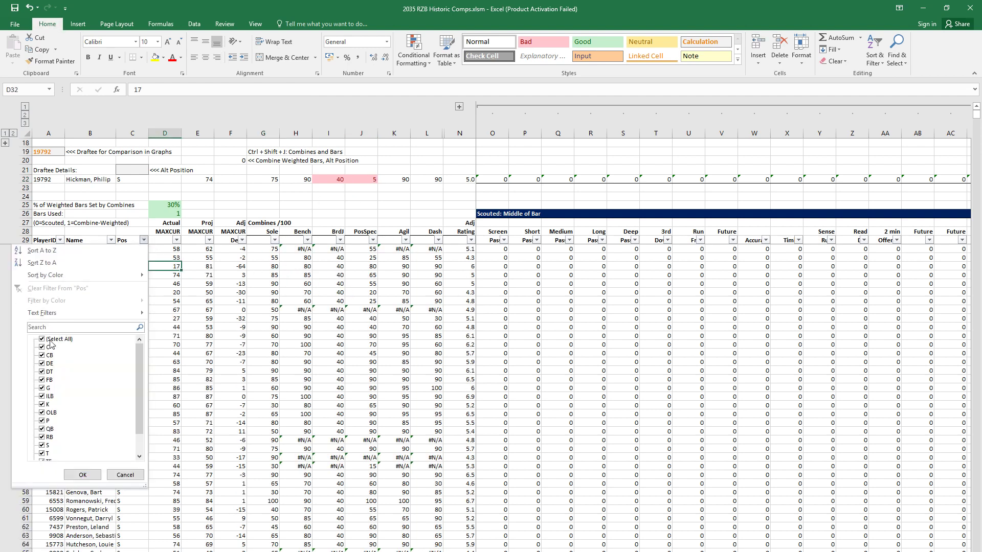
left_click(42, 339)
left_click(48, 446)
left_click(82, 474)
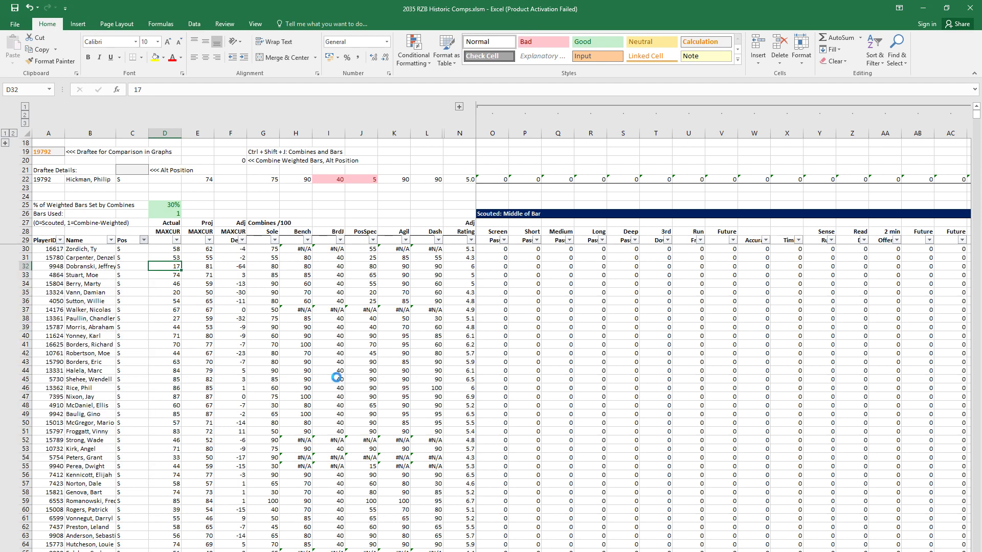
Step: Filter the historic safeties to a PosSpec of 5 and sort them by projected MAXCUR from largest to smallest
left_click(373, 240)
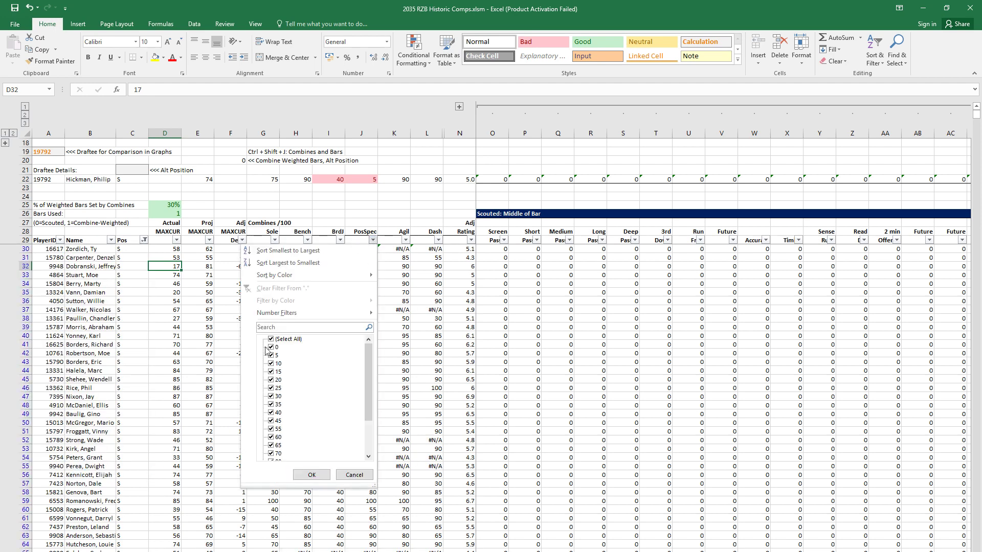
left_click(271, 339)
left_click(276, 355)
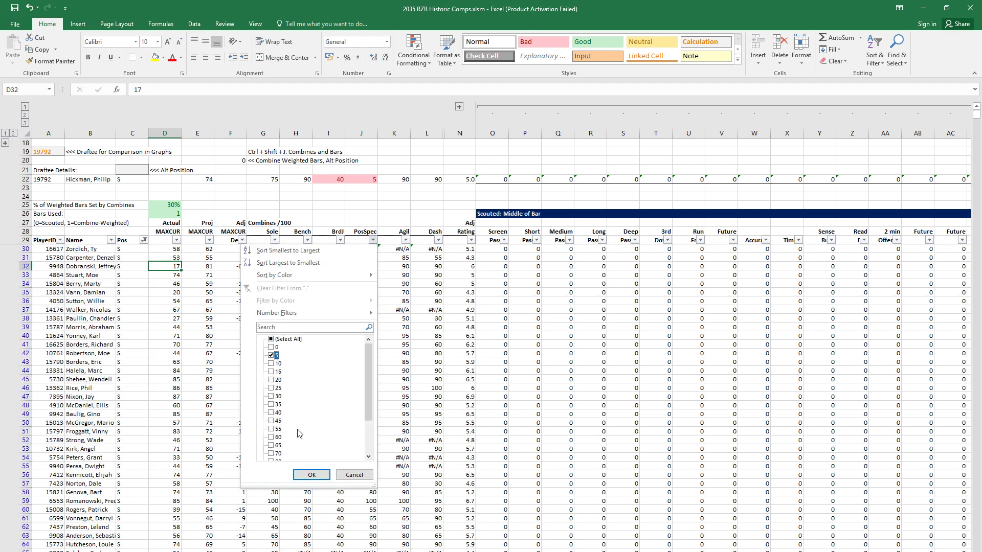
left_click(311, 474)
left_click(212, 240)
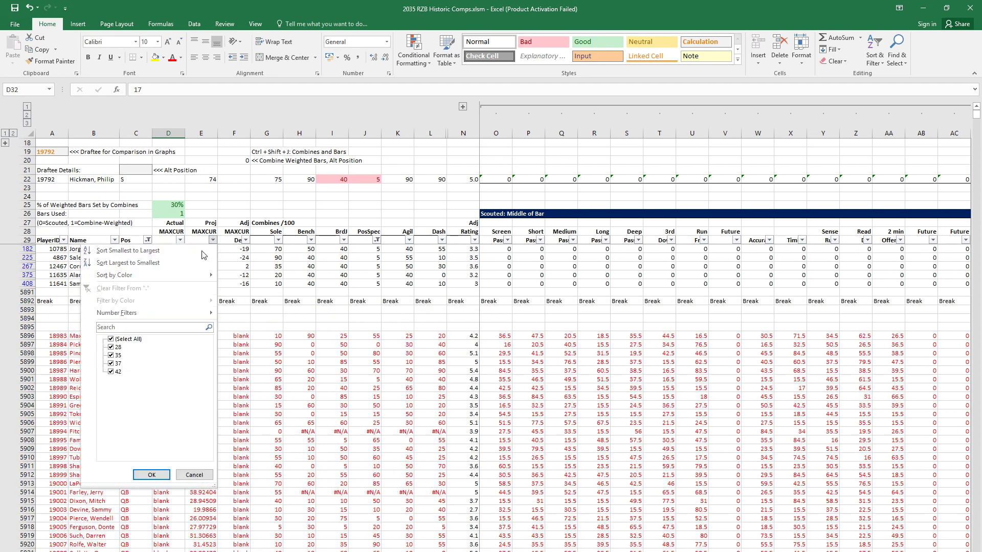
left_click(128, 262)
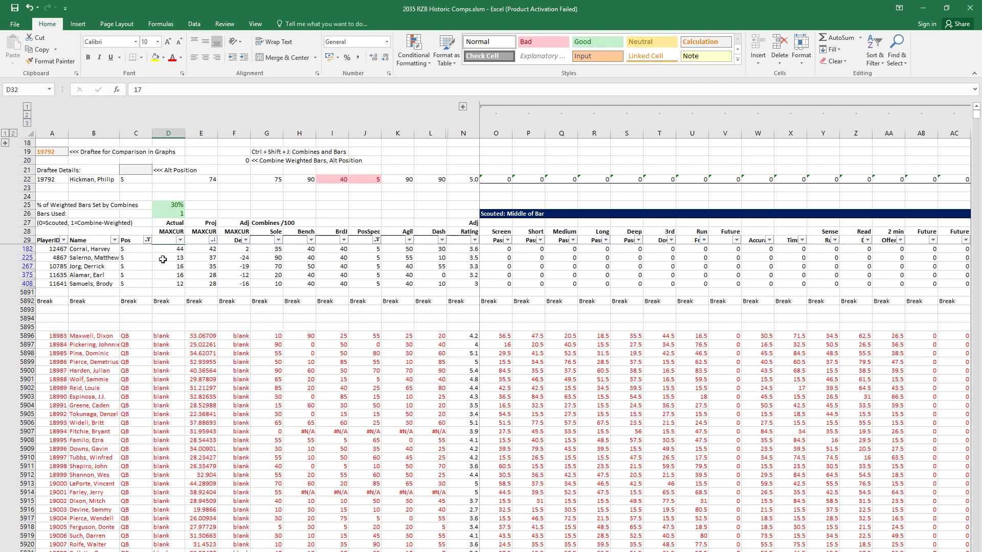
Step: Review the actual MAXCUR, projected MAXCUR and deviation of the safeties with a PosSpec of 5
left_click(240, 249)
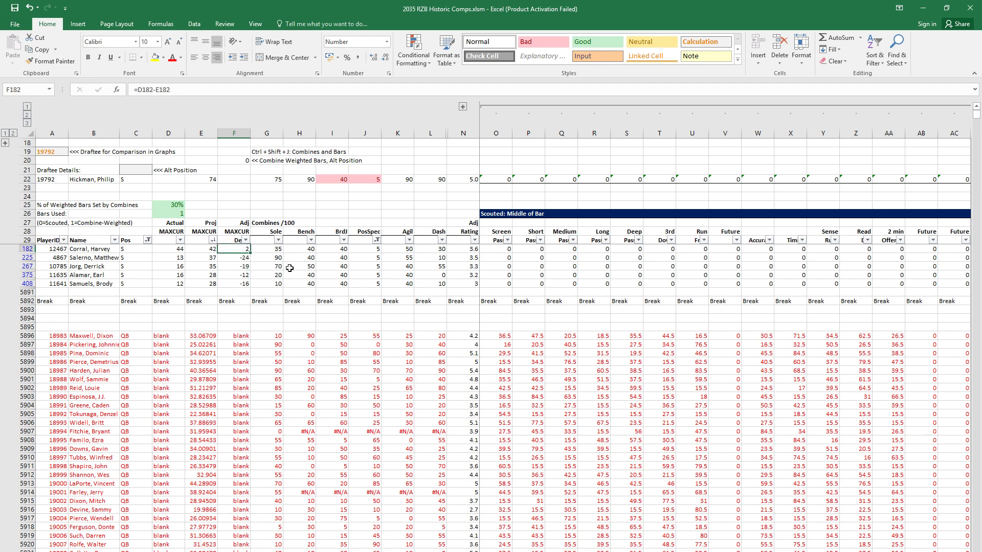
key("shift+space")
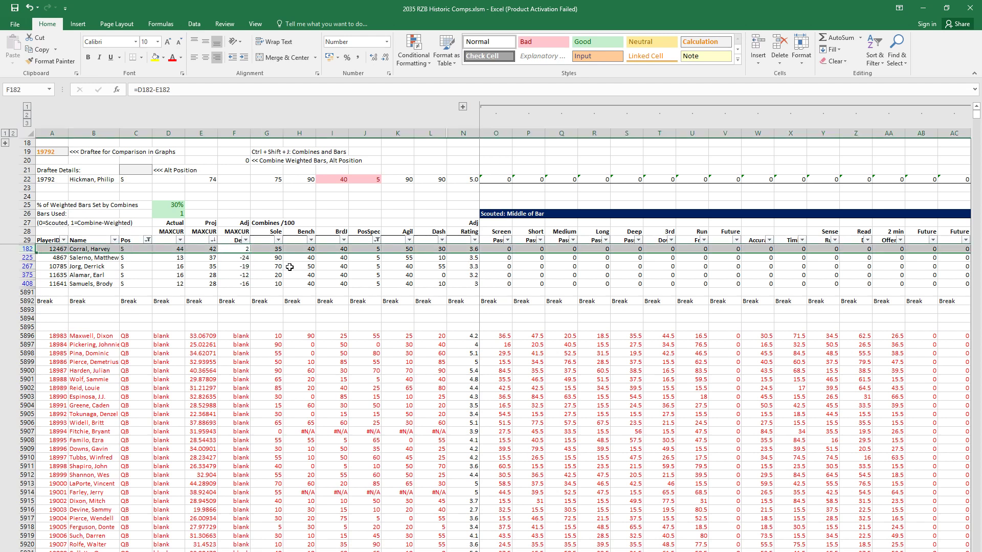
key("shift+Down")
key("Down")
key("shift+Down")
key("shift+Down")
key("shift+Down")
key("shift+Left")
key("shift+Left")
key("shift+Down")
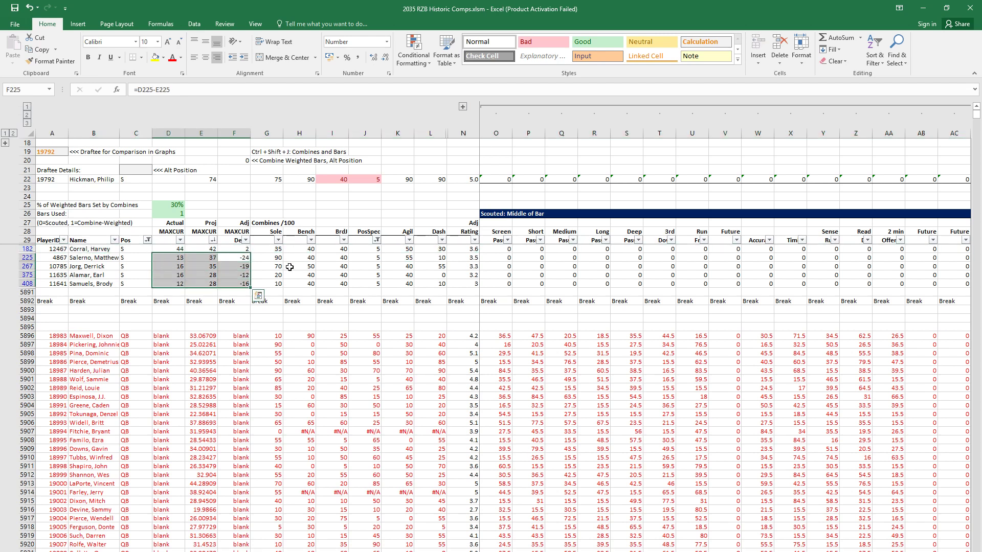
Step: Examine the range of projected MAXCUR values across the historic safeties in rows 182 to 408
key("Left")
key("shift+Down")
key("shift+Down")
key("shift+Down")
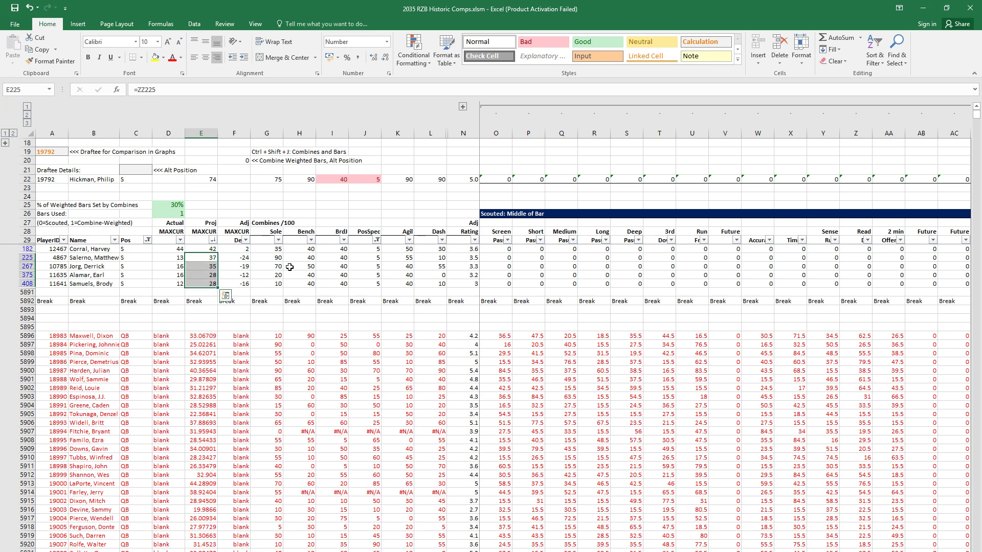
key("Up")
key("Up")
key("Up")
key("Up")
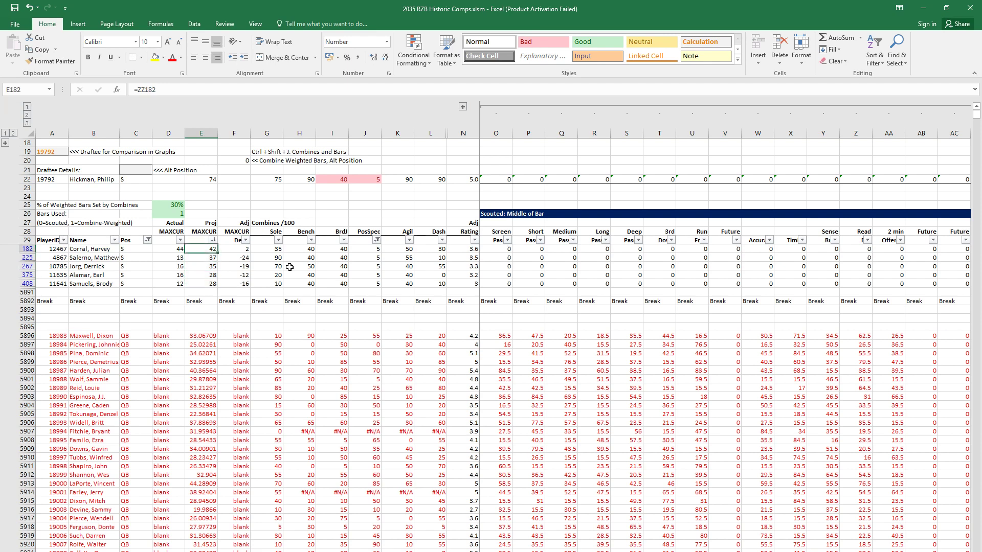
key("ctrl+Up")
key("ctrl+Down")
key("ctrl+Down")
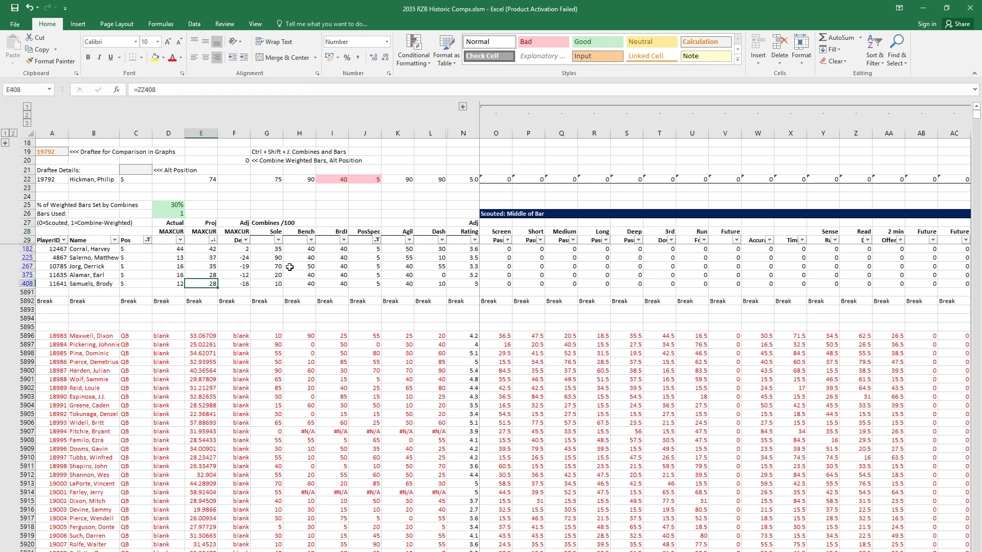
key("Up")
key("Up")
key("Up")
key("Up")
key("ctrl+shift+Down")
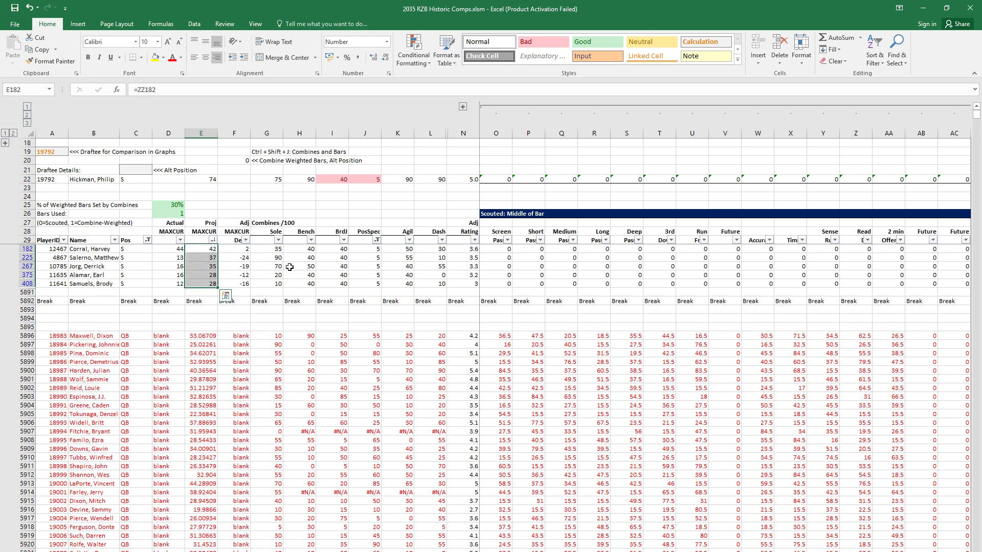
key("Right")
key("Down")
key("Right")
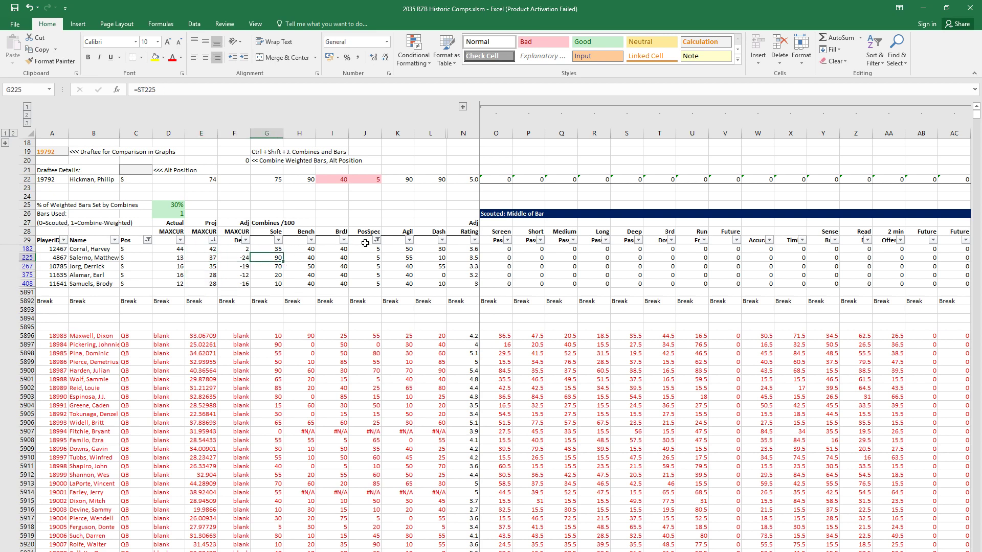
Step: Change the PosSpec filter of the historic safeties to 10 and 15 only
left_click(377, 240)
left_click(275, 355)
left_click(275, 363)
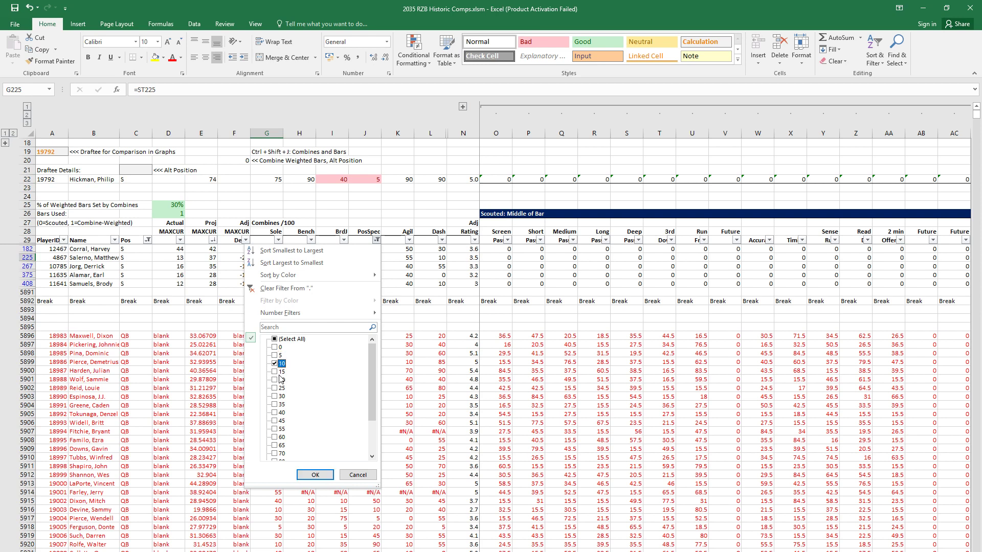
left_click(281, 371)
left_click(315, 475)
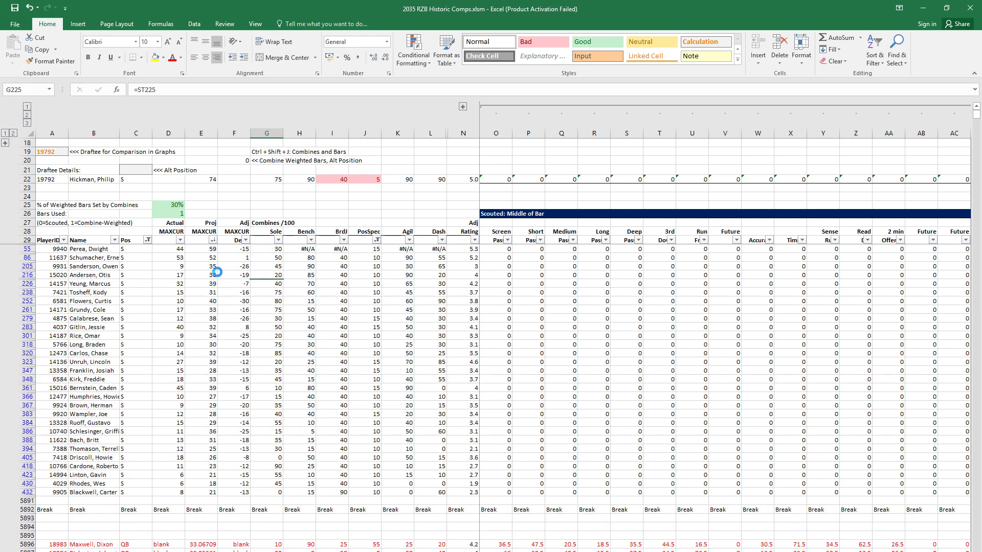
Step: Compare the MAXCUR and combine scores of the higher-projected safeties with the draftee's projected MAXCUR in row 22
left_click(201, 249)
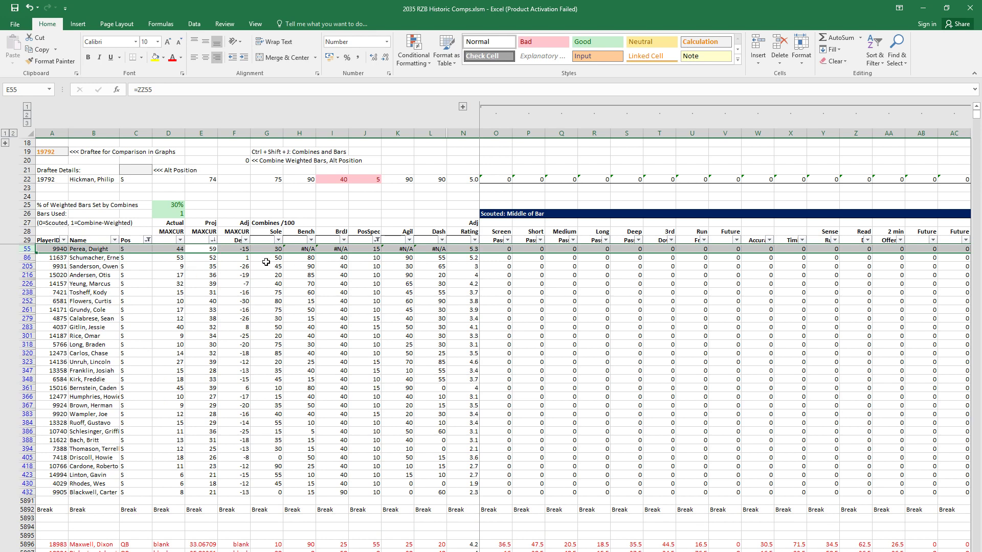
left_click_drag(174, 258, 365, 258)
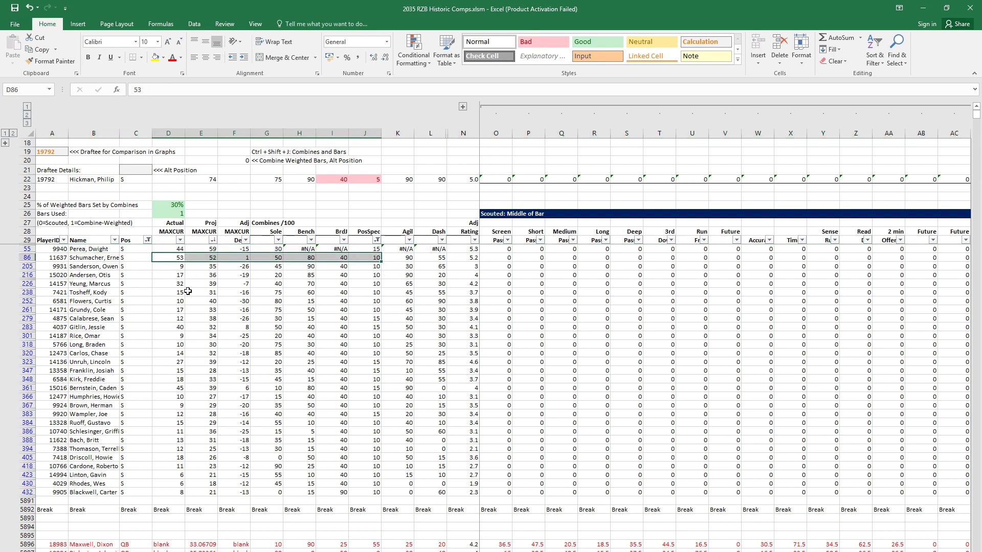
left_click_drag(184, 284, 365, 292)
left_click(365, 292)
left_click(207, 180)
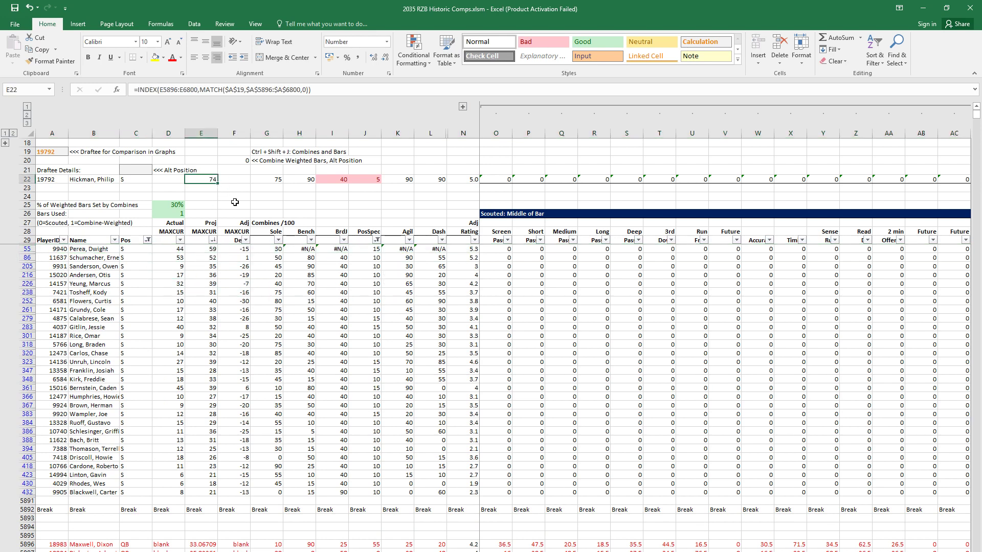
left_click(287, 282)
Step: Switch to the draft projection workbook and set the by-hand expected round of the safety in row 15 to 1.8
key("ctrl+Tab")
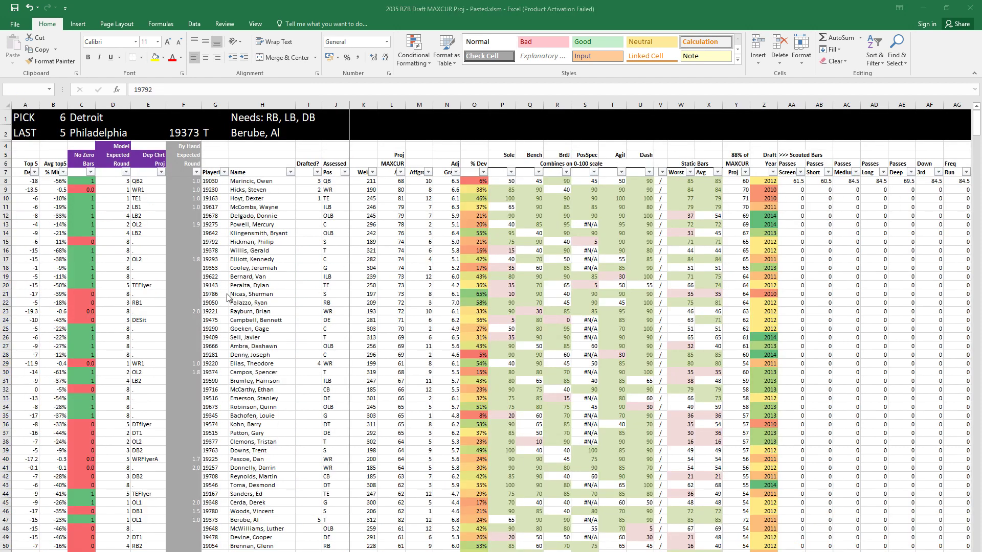
key("Left")
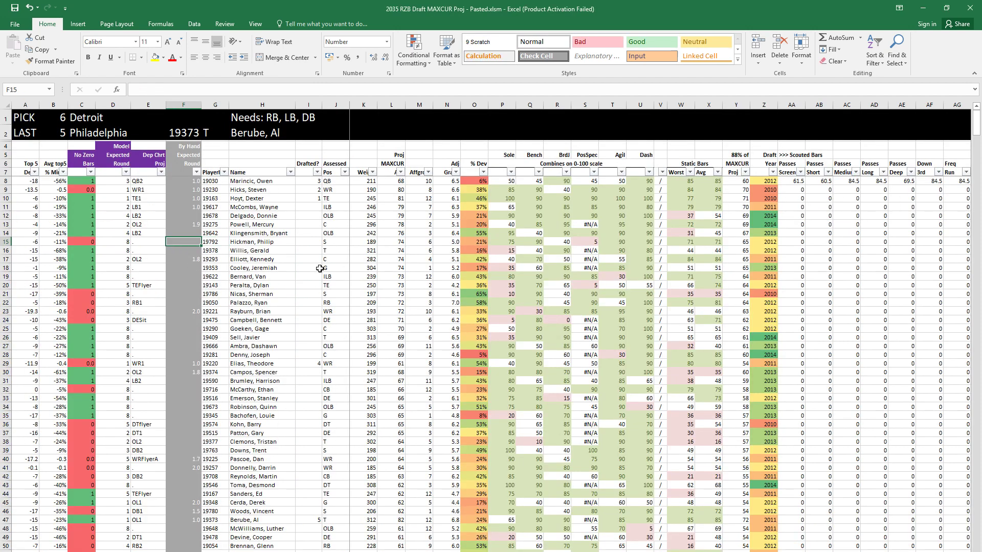
type("1.8")
key("Return")
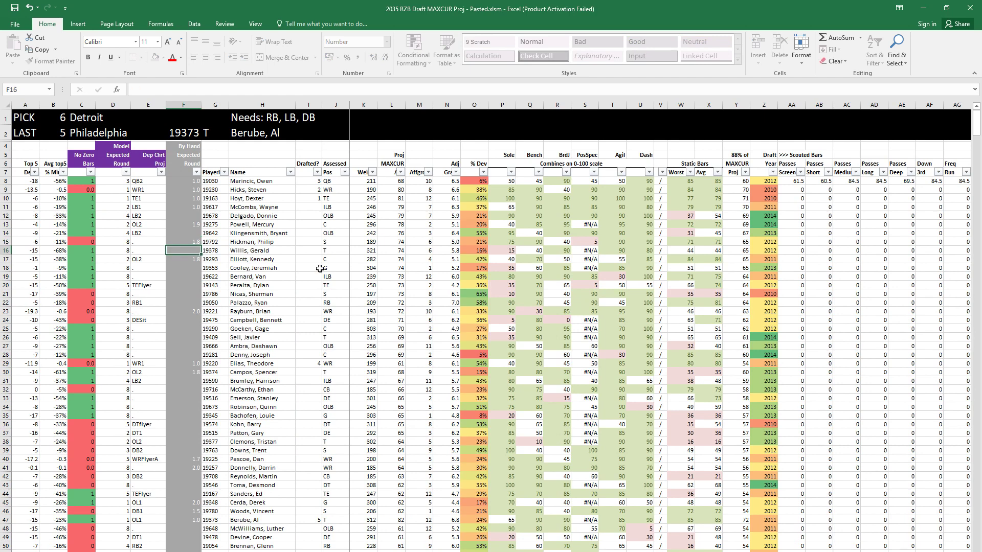
Step: Set the by-hand expected round of the safety in row 15 to 1.9
key("Up")
type("1.9")
key("Return")
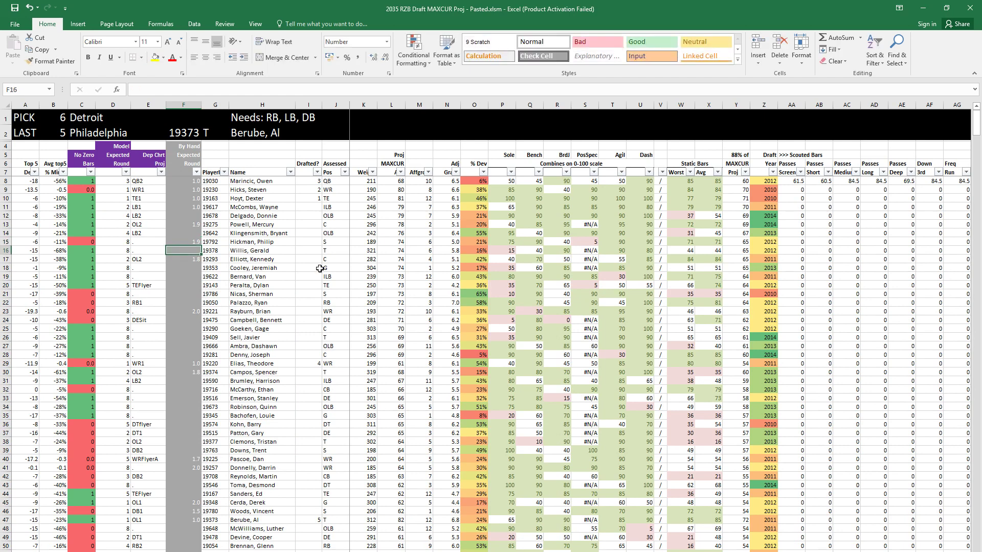
Step: Review the tackle in row 16 and set his by-hand expected round to 3
key("shift+space")
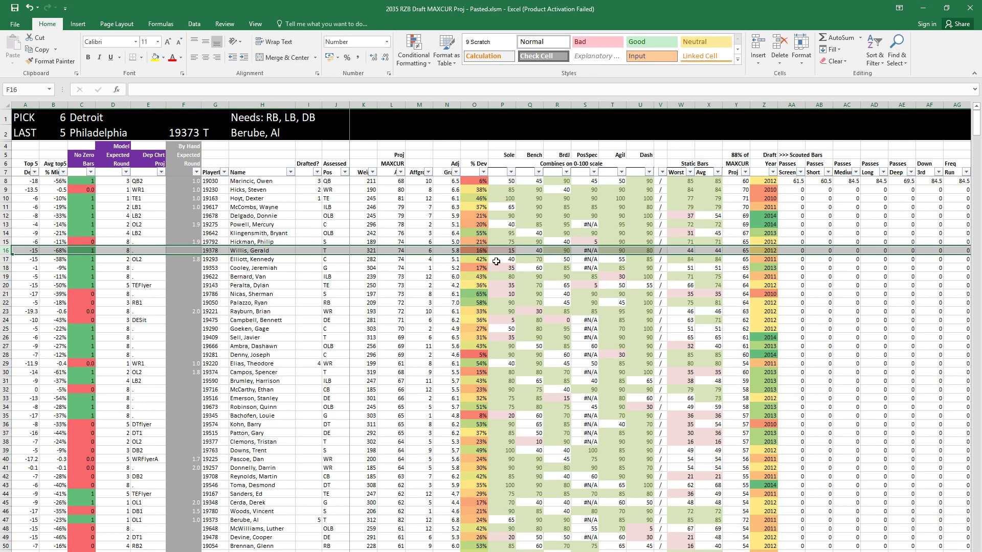
left_click(187, 250)
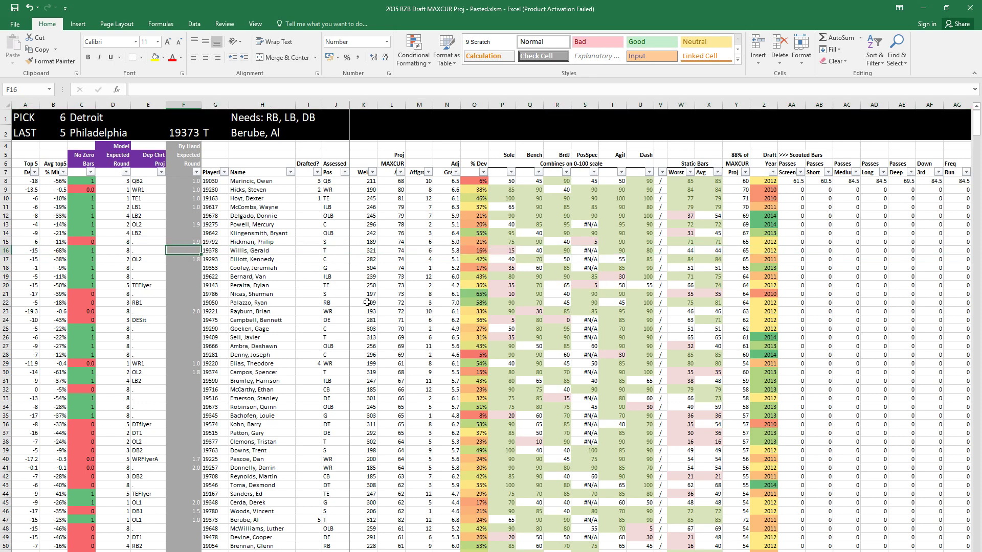
type("2")
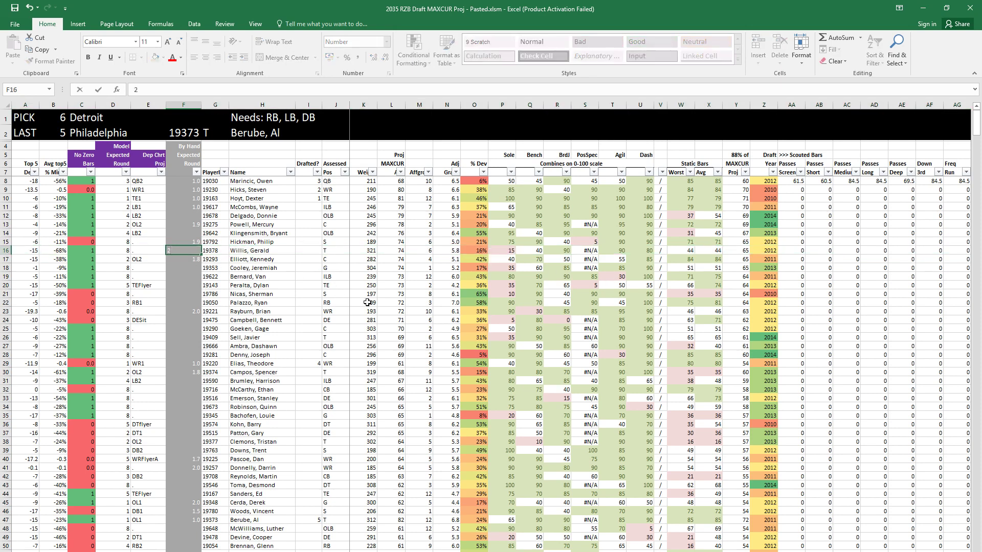
type("3")
key("Return")
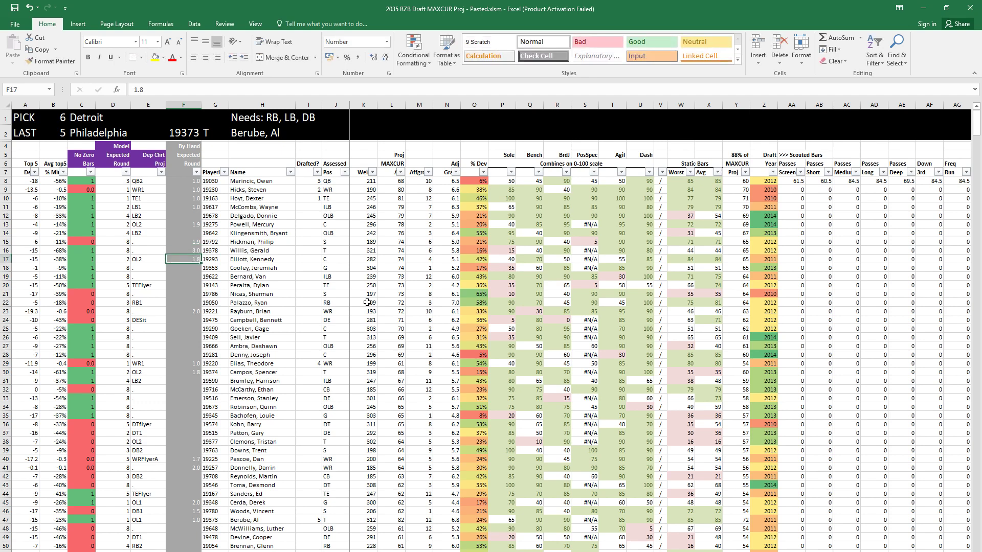
Step: Examine the projection, development and combine scores of the guard in row 18
key("Up")
key("Down")
key("Down")
key("Right")
key("Right")
key("Right")
key("Right")
key("Right")
key("Right")
key("Right")
key("Right")
key("Right")
key("Right")
key("Left")
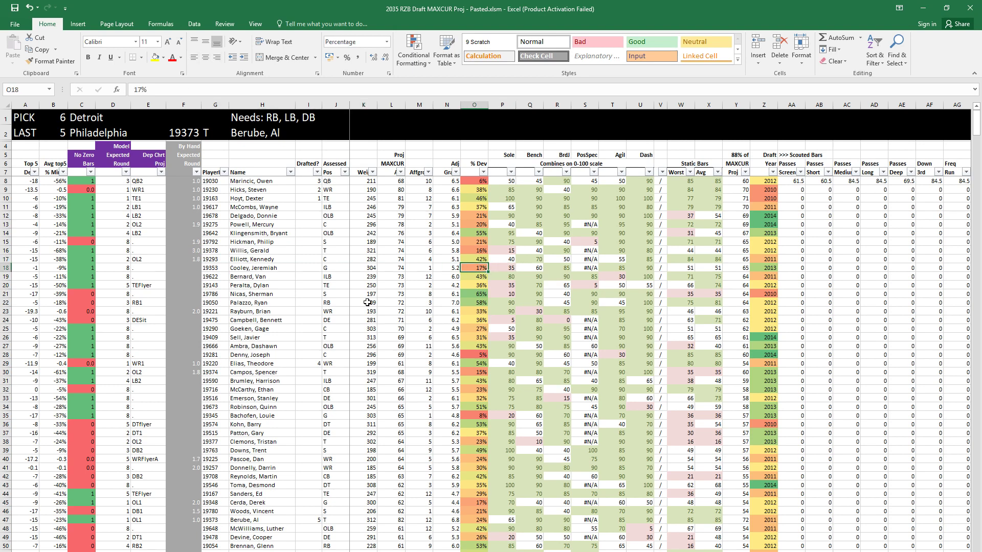
key("Left")
key("Left")
key("Left")
key("Left")
key("Left")
key("Left")
key("Left")
key("Left")
key("Left")
key("Left")
key("Left")
key("Left")
key("Left")
key("Right")
key("Right")
key("Right")
key("Right")
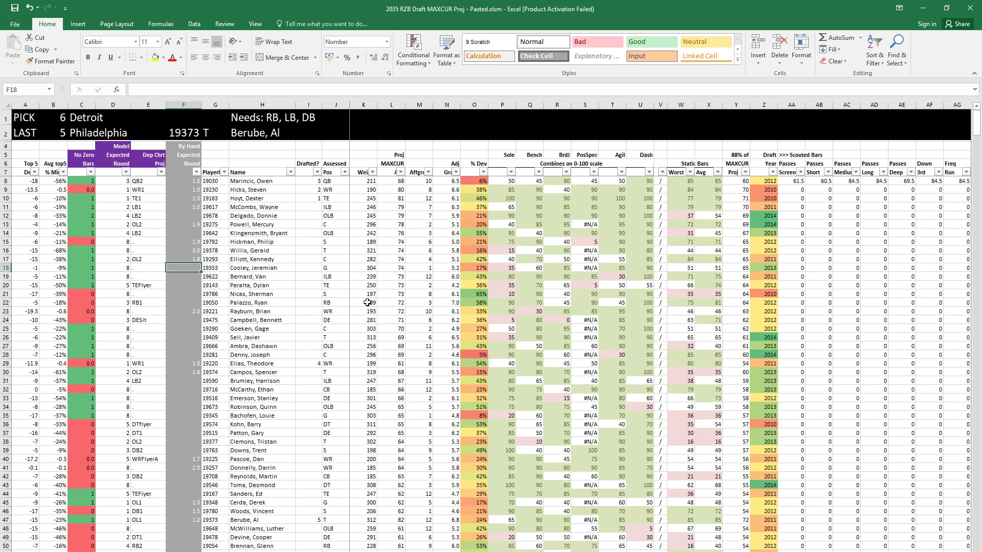
Step: Examine the projection and combine scores of the inside linebacker in row 19
key("Down")
key("Right")
key("Right")
key("Right")
key("Right")
key("Right")
key("Right")
key("Right")
key("Right")
key("Right")
key("Right")
key("Right")
key("Right")
key("Right")
key("Right")
key("Right")
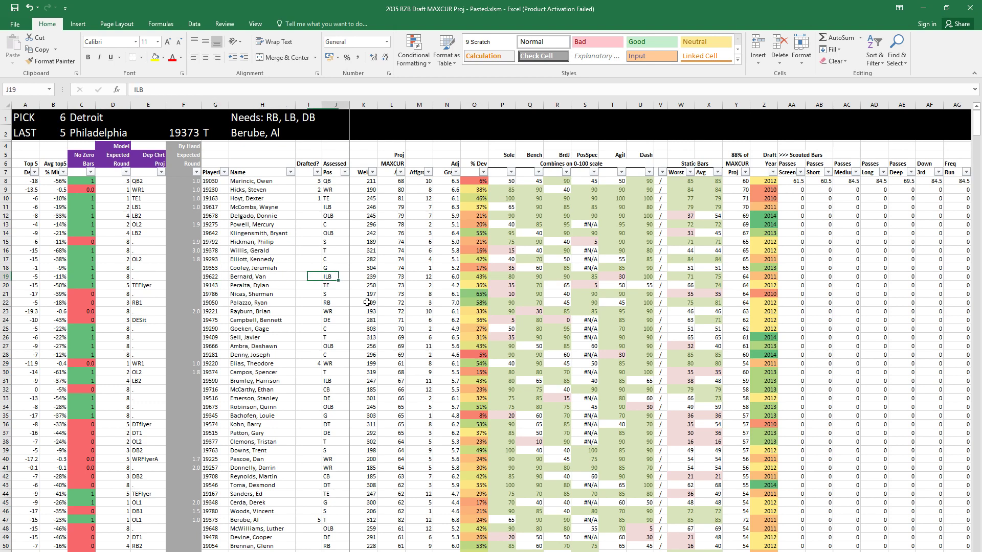
key("Left")
key("Left")
key("Left")
key("Left")
key("Left")
key("Left")
key("Left")
key("Left")
key("Left")
key("Left")
key("Left")
key("Left")
key("Left")
key("Left")
key("Left")
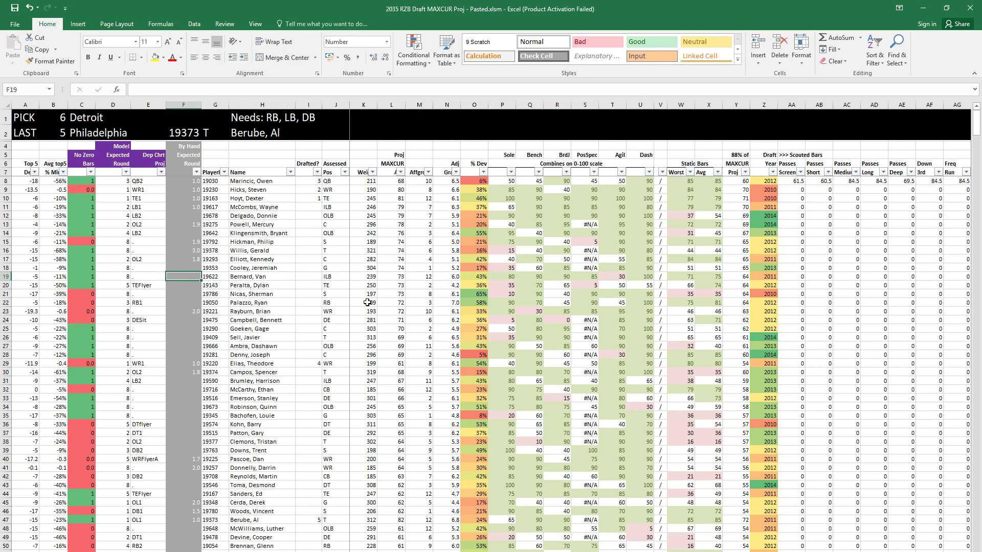
Step: Compare the full rows of the running back in row 22 and the inside linebacker in row 11
left_click(188, 302)
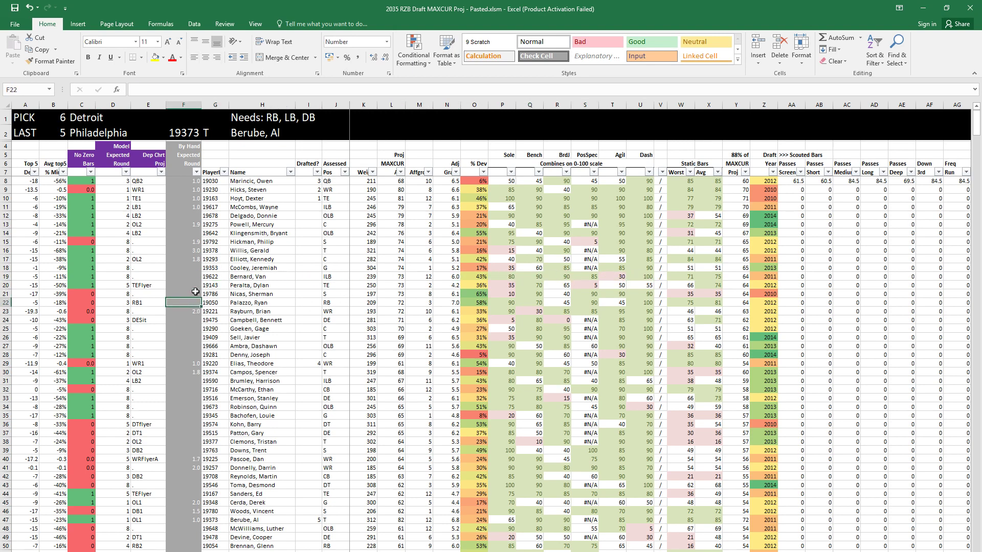
key("shift+space")
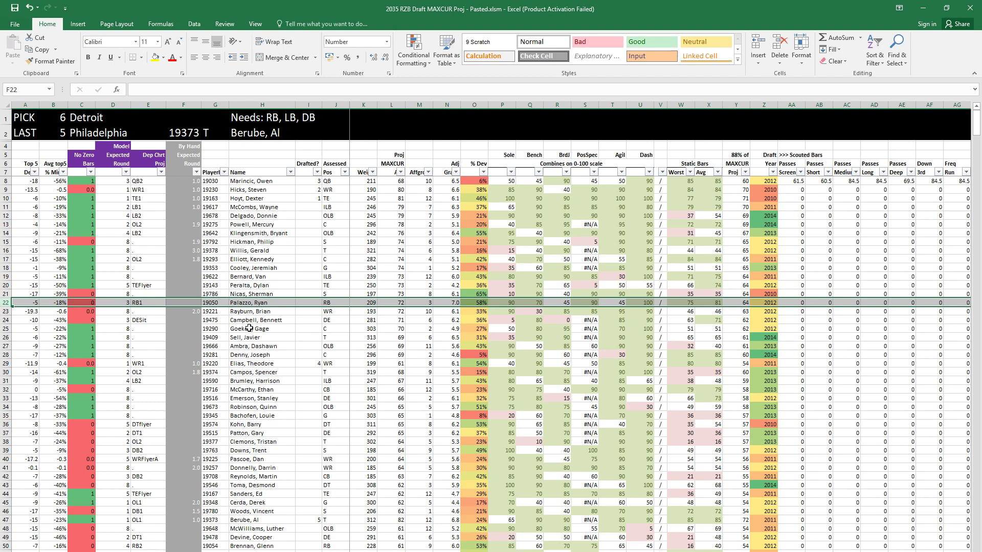
left_click(240, 207)
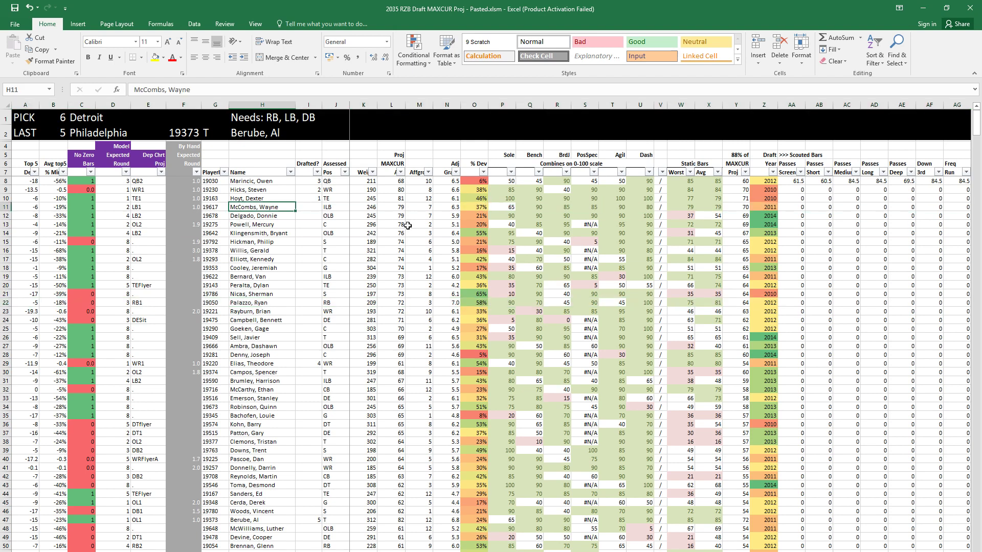
key("shift+space")
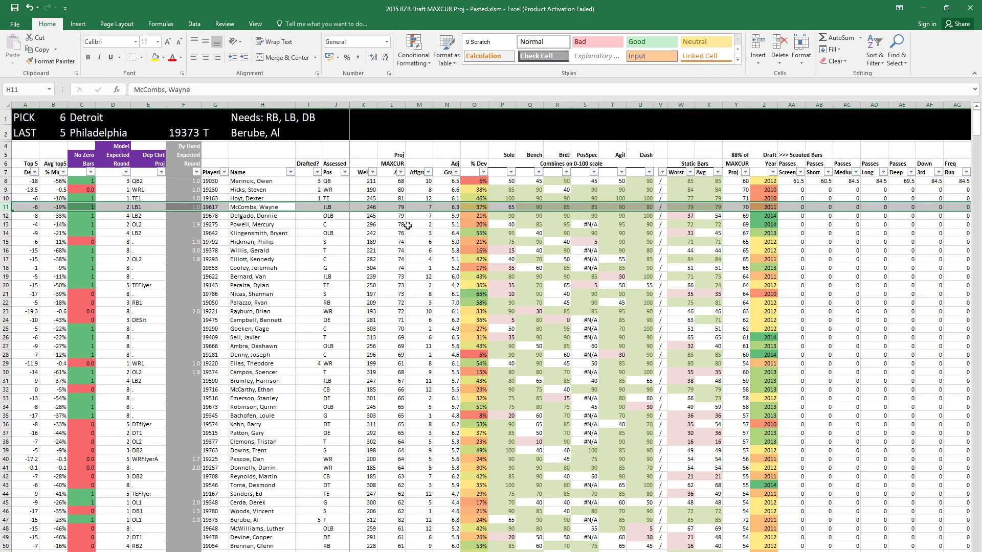
key("Left")
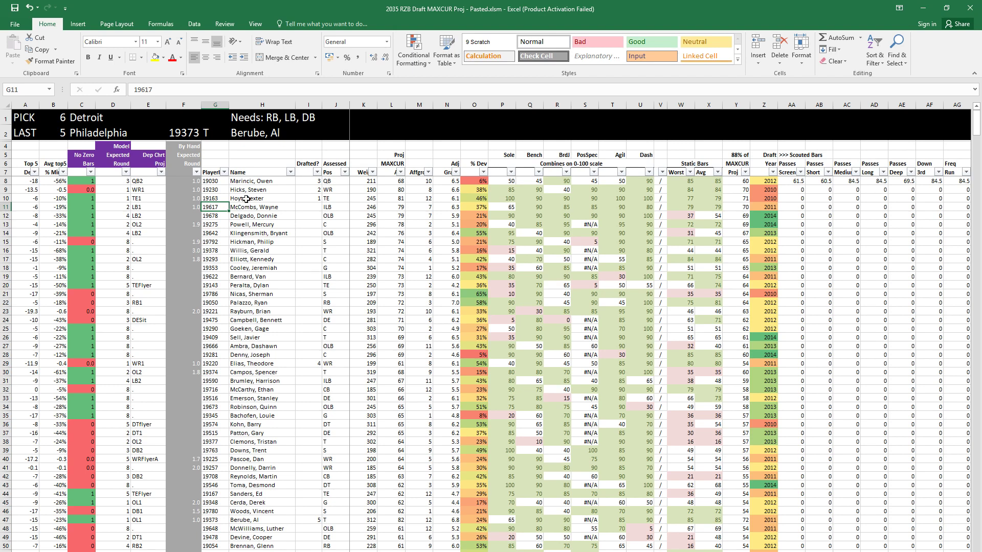
Step: Filter the prospects to by-hand expected rounds 1.0 and 1.5 and to blank entries in the Drafted? column
left_click(197, 172)
left_click(98, 278)
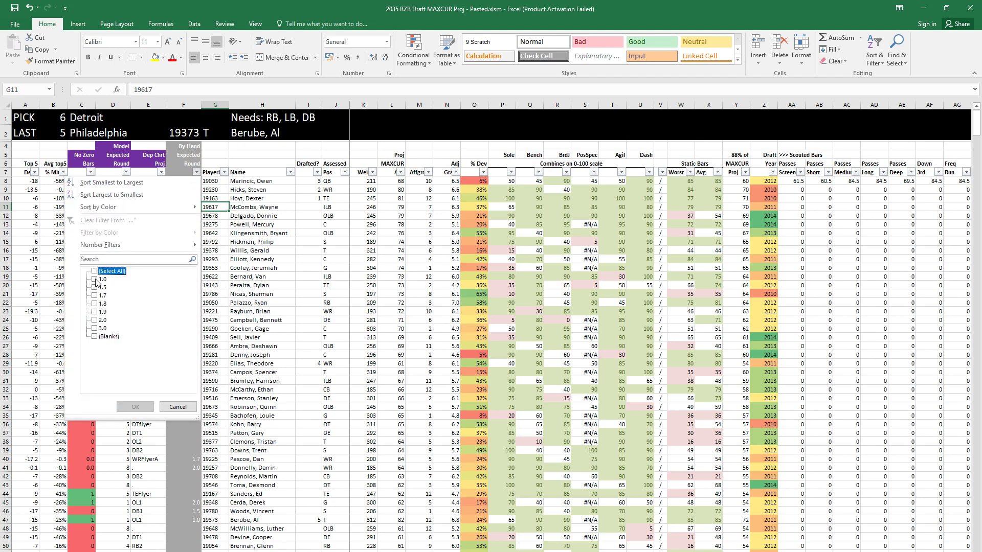
left_click(139, 407)
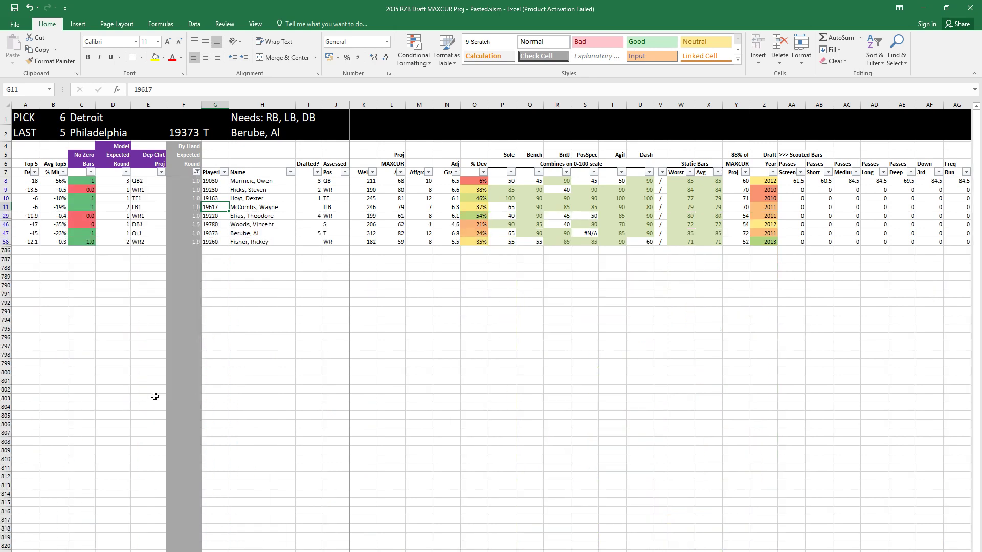
left_click(256, 258)
left_click(317, 172)
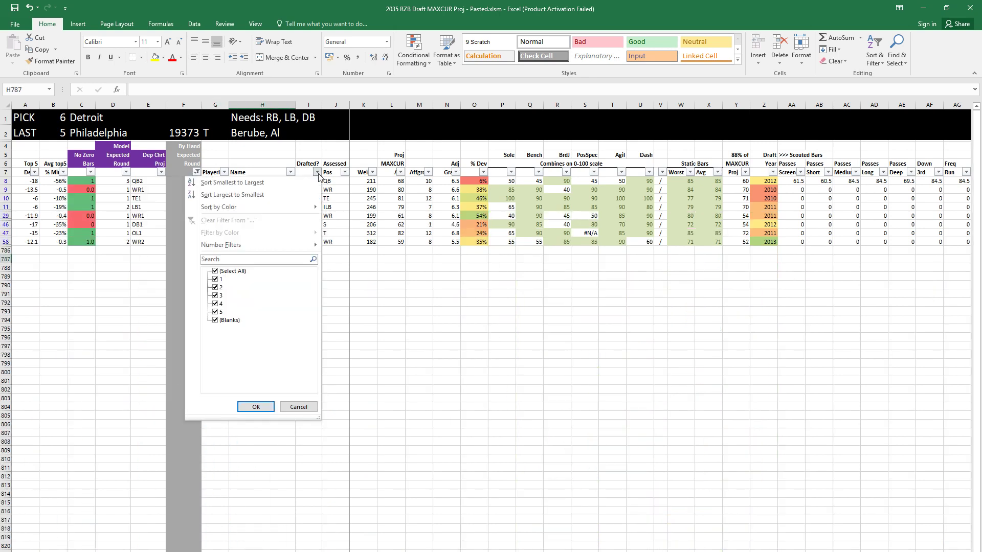
left_click(228, 271)
left_click(228, 320)
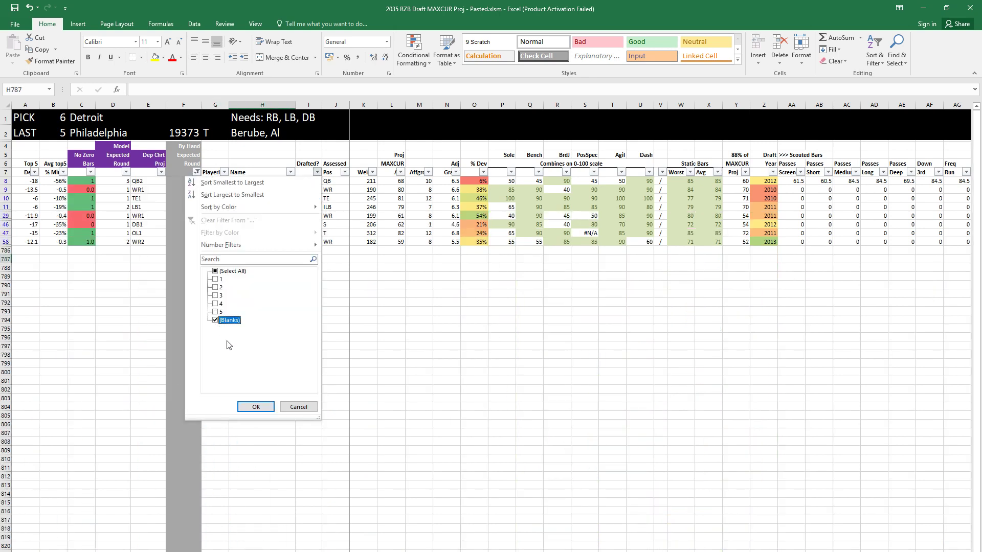
left_click(256, 407)
Step: Compare the undrafted inside linebacker, safety and wide receiver in rows 11, 46 and 58 as candidates for Detroit's pick
left_click(309, 199)
key("Up")
key("Right")
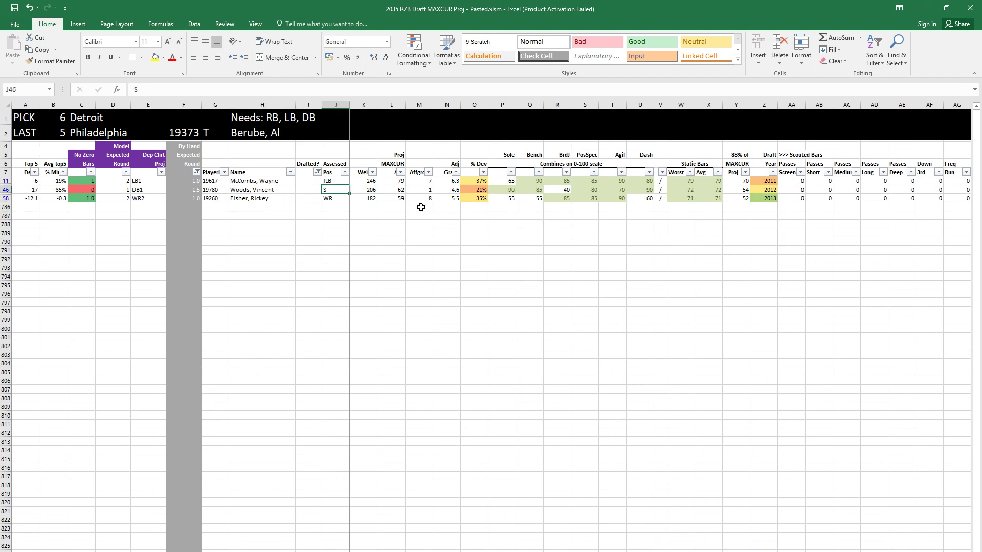
key("Down")
key("shift+Up")
key("shift+Up")
key("shift+space")
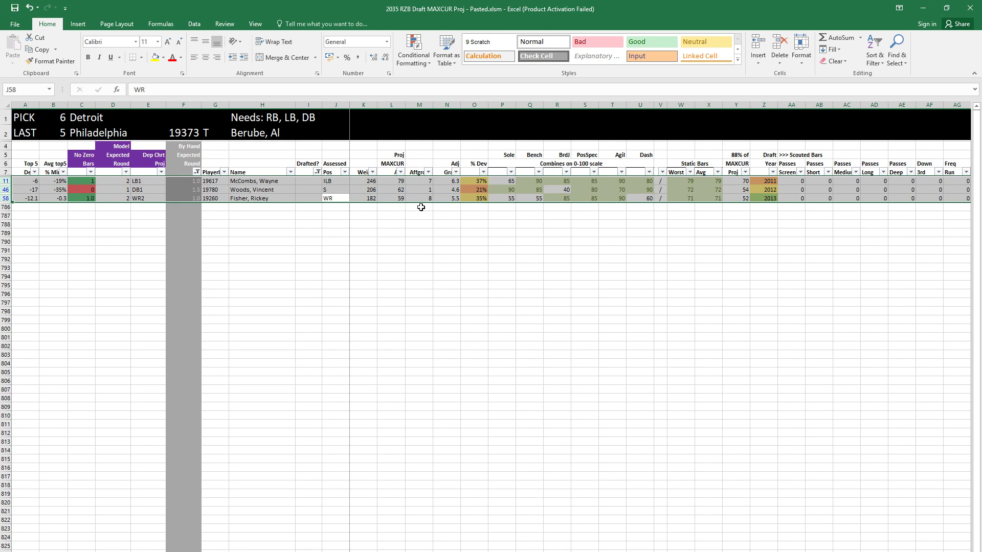
key("Left")
key("Right")
key("Up")
key("Up")
key("Down")
key("Down")
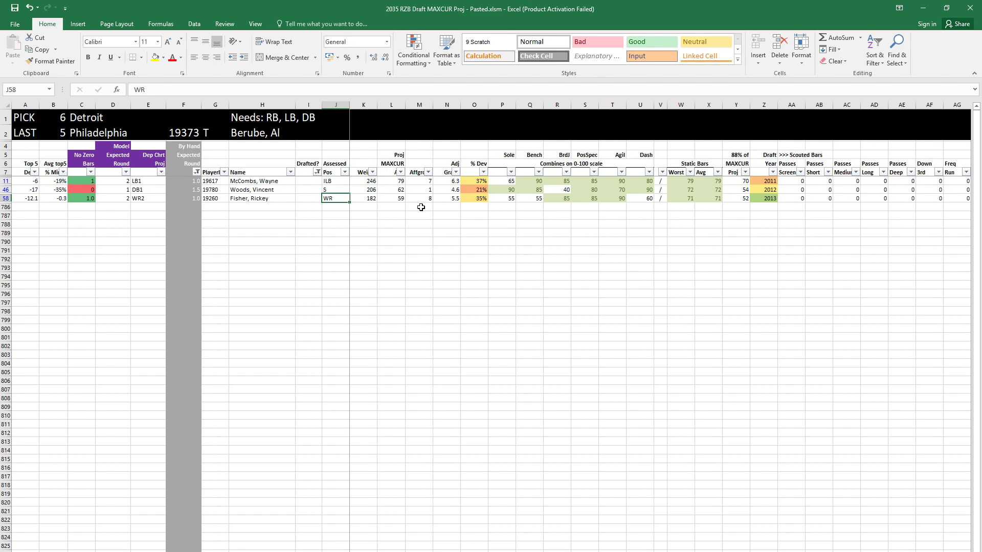
key("shift+space")
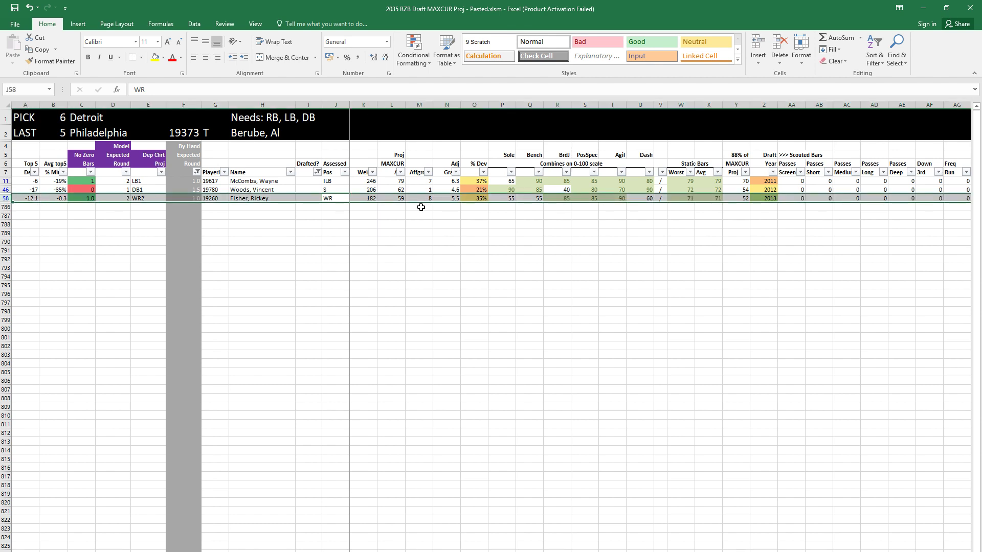
key("Left")
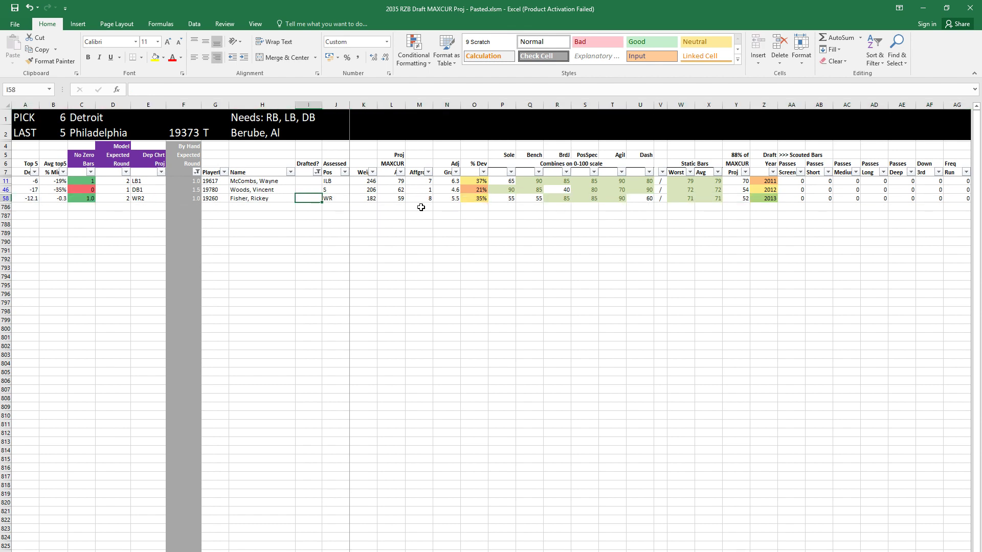
Step: Record pick 6 in the Drafted? column for the wide receiver in row 58
key("Up")
key("Down")
key("Up")
key("Down")
key("Up")
key("Down")
key("Left")
left_click(317, 199)
type("6")
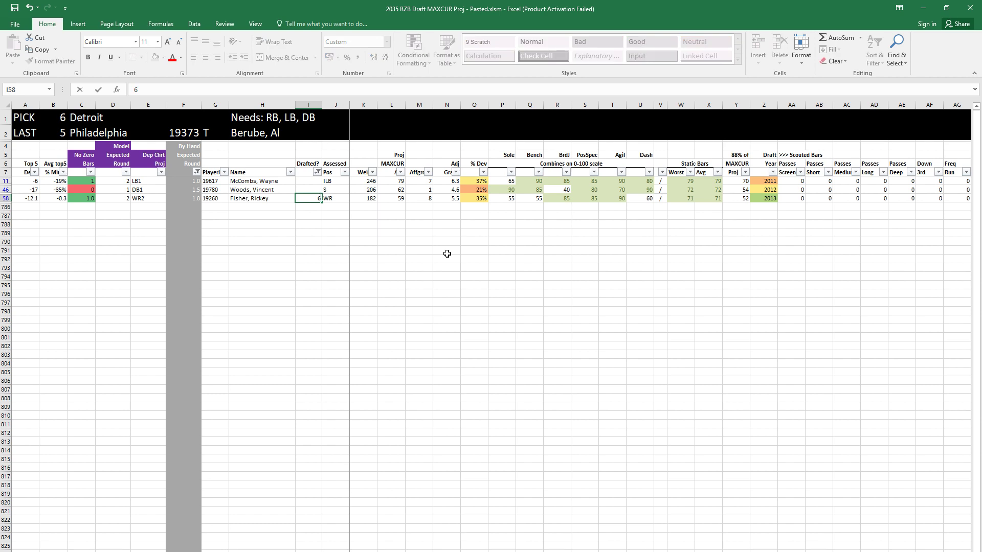
key("Return")
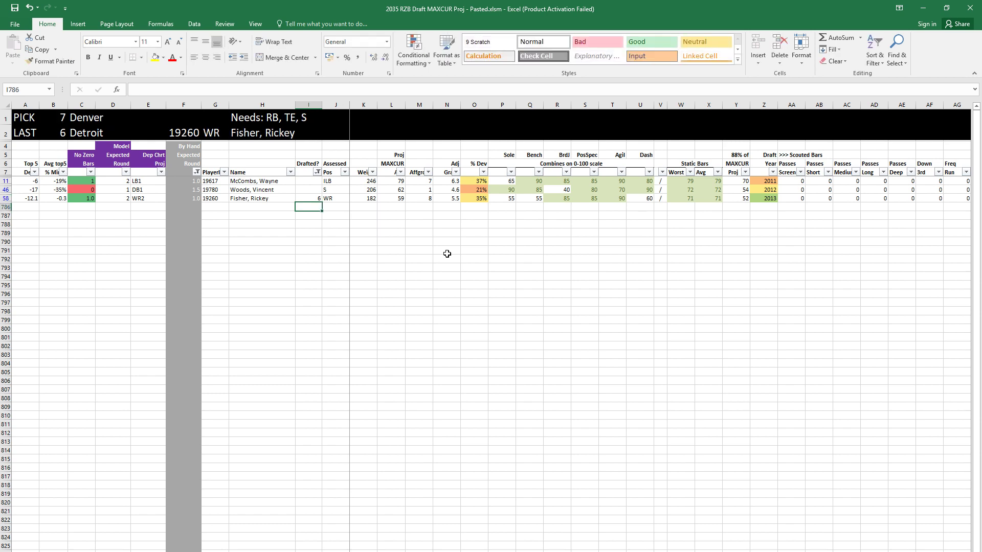
Step: Clear the existing filters and filter the depth chart projection column to DB1 and DB2 only
key("Up")
key("Up")
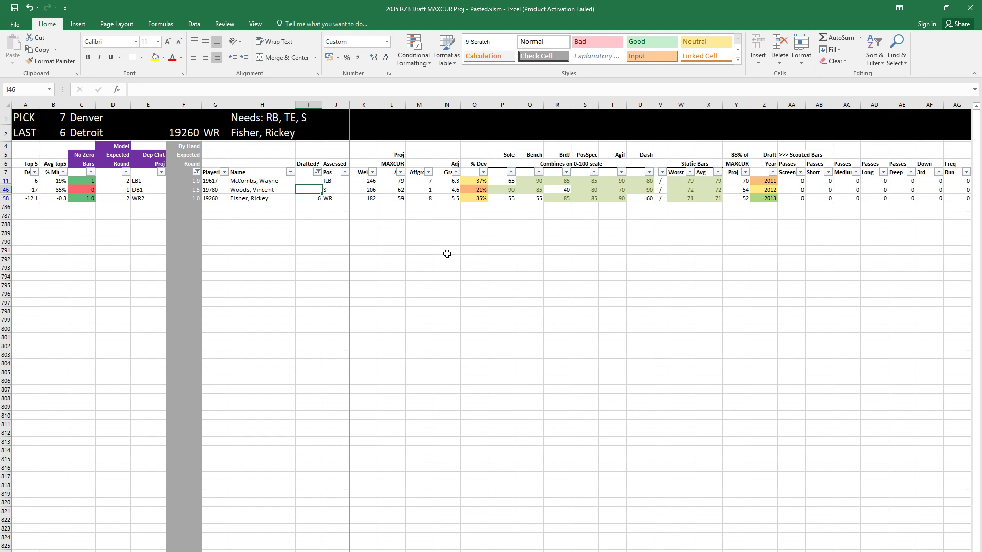
key("alt+a")
key("c")
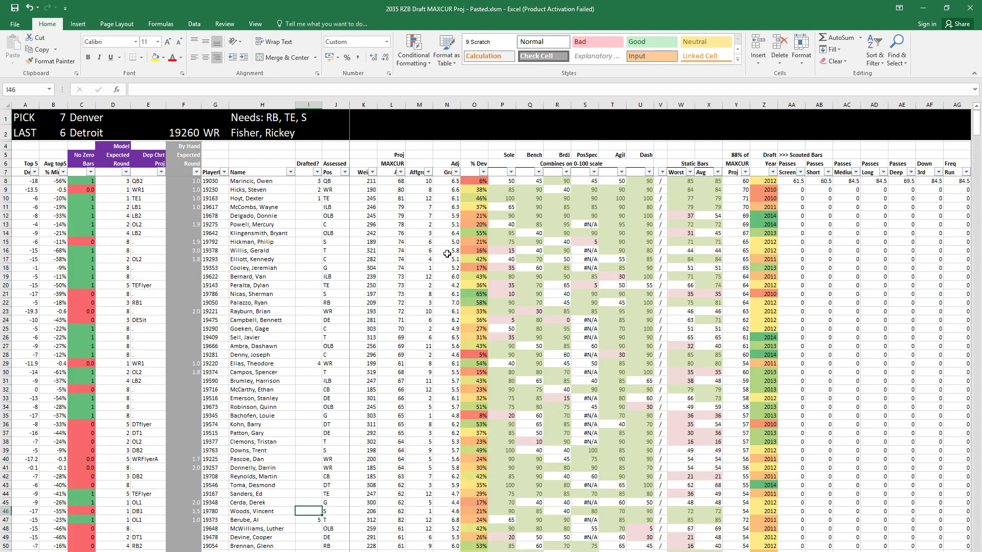
left_click(175, 276)
left_click(161, 172)
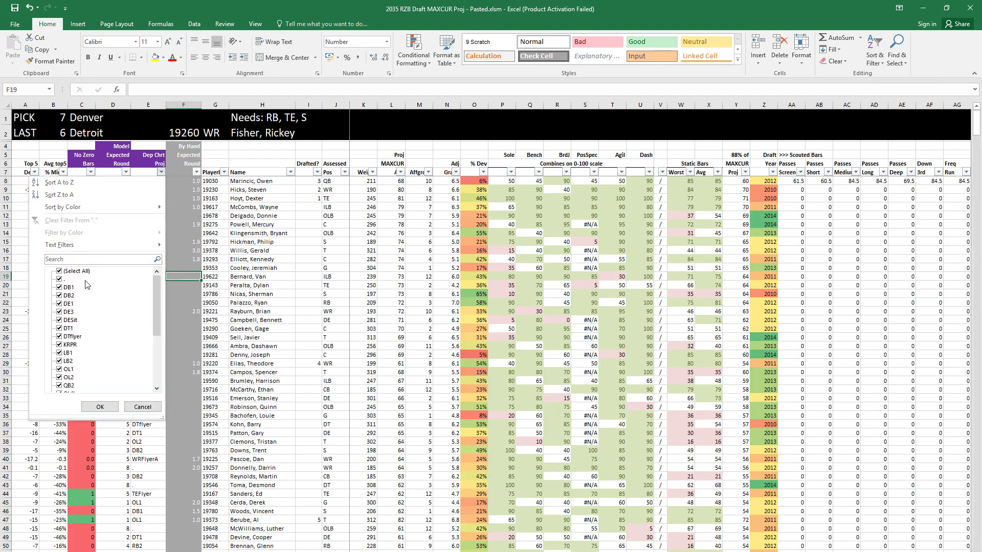
left_click(59, 271)
left_click(60, 287)
left_click(60, 296)
left_click(102, 406)
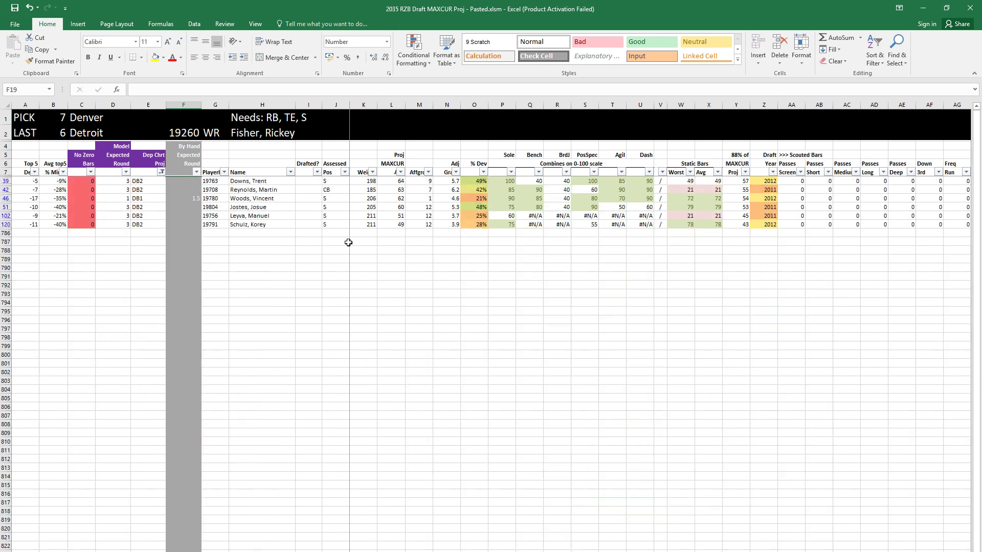
Step: Examine the combine scores and static bars of the projected DB1 and DB2 prospects, especially the safety in row 39
left_click(345, 233)
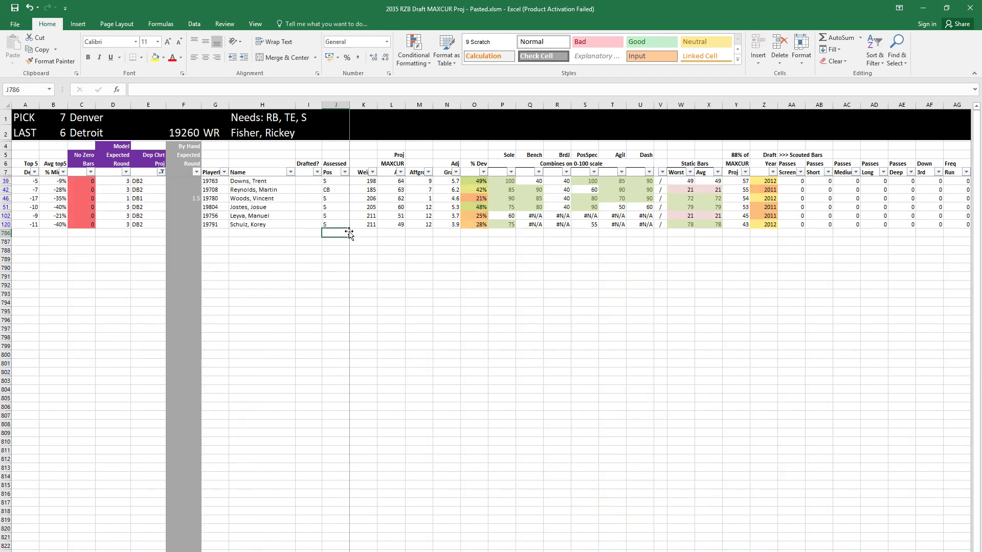
left_click(384, 191)
key("Right")
key("Right")
key("Right")
key("Right")
key("Right")
key("Right")
key("Right")
key("Right")
key("Right")
key("Right")
key("Right")
key("Right")
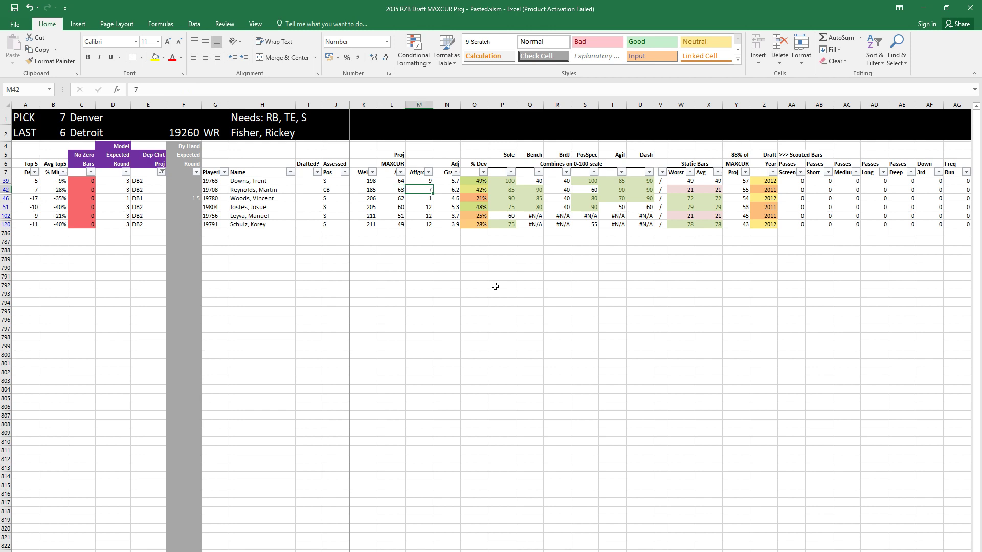
key("Up")
key("Left")
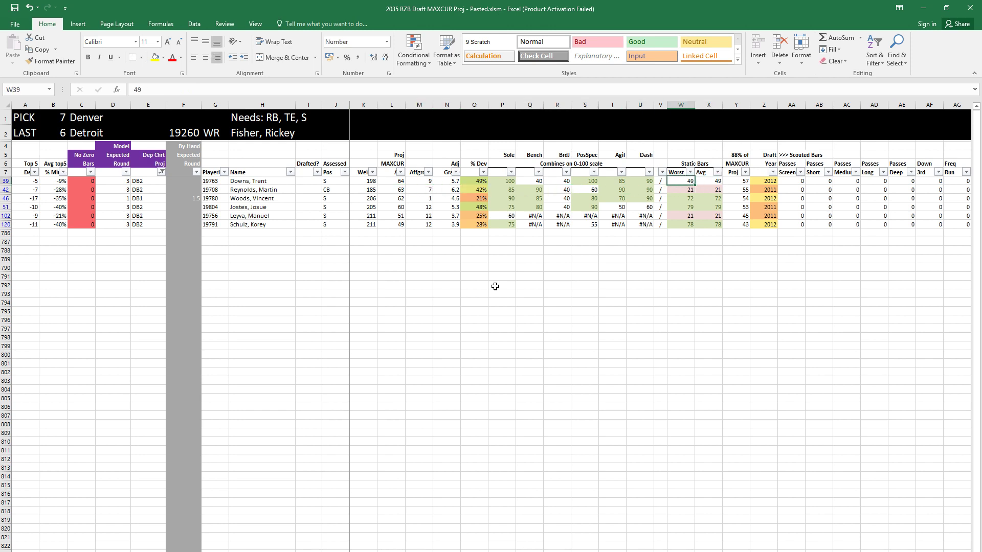
key("Left")
key("Left")
key("Left")
key("Left")
key("Left")
key("Left")
key("Left")
key("Left")
key("Left")
key("Left")
key("Left")
key("Left")
key("Left")
key("Left")
key("Left")
key("Left")
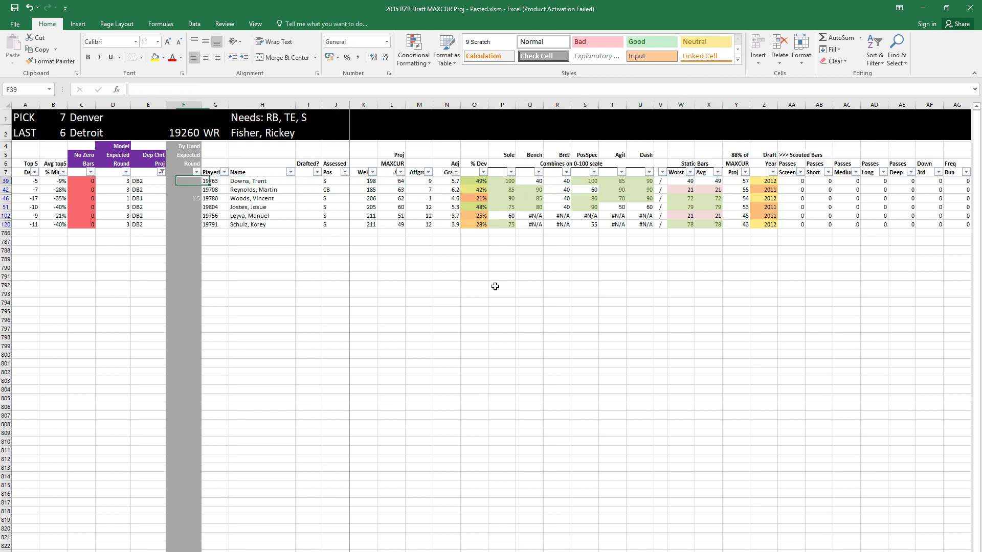
Step: In the historic comps workbook, set the draftee for comparison to 19763 and run the combines and bars comparison
key("ctrl+Tab")
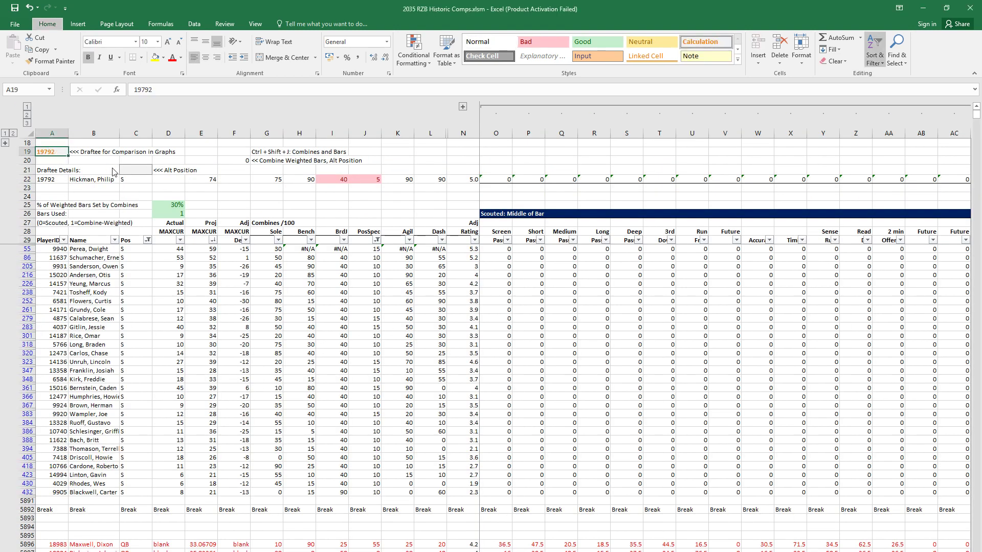
type("19")
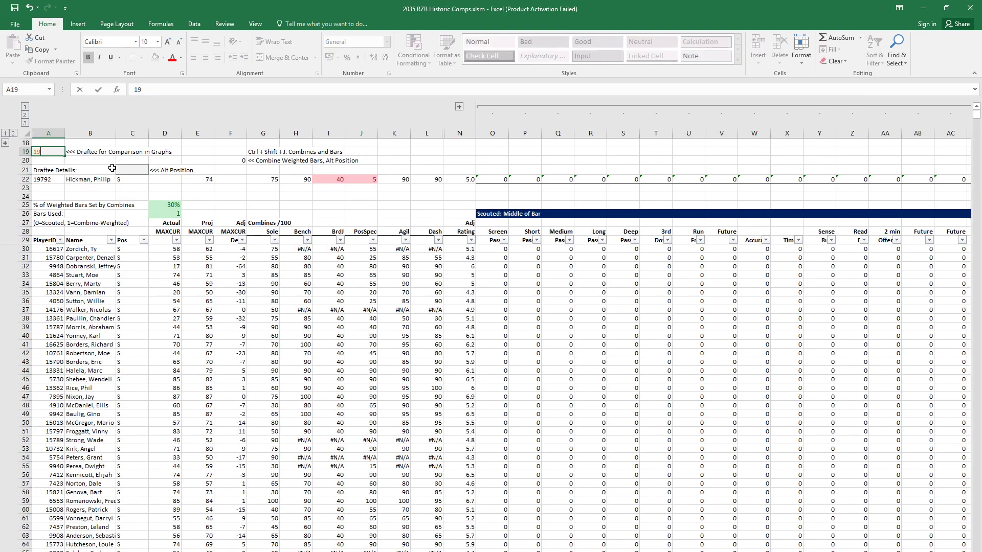
key("Return")
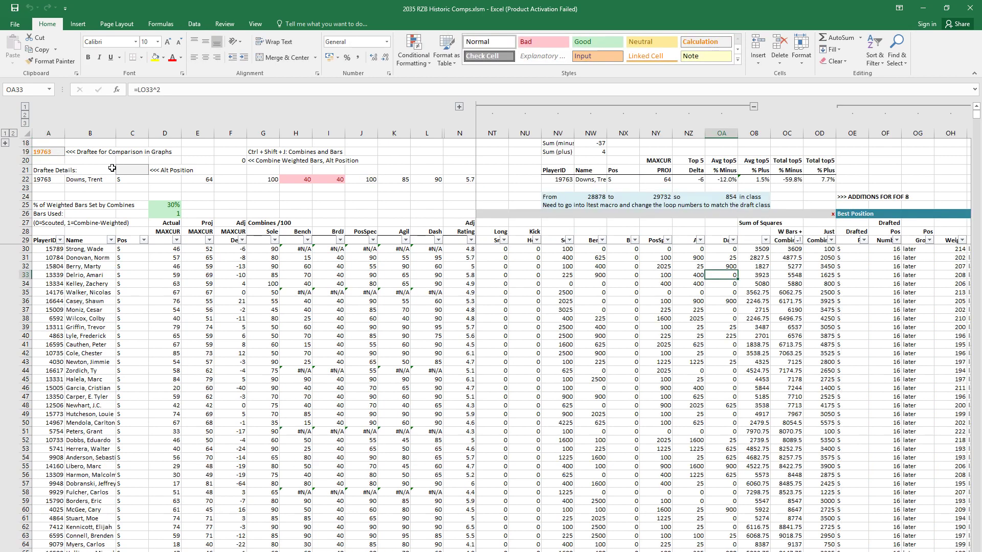
Step: Examine the actual and projected MAXCUR of the closest historic safety comparisons in rows 30 to 35
left_click(263, 266)
key("Left")
key("Left")
key("Left")
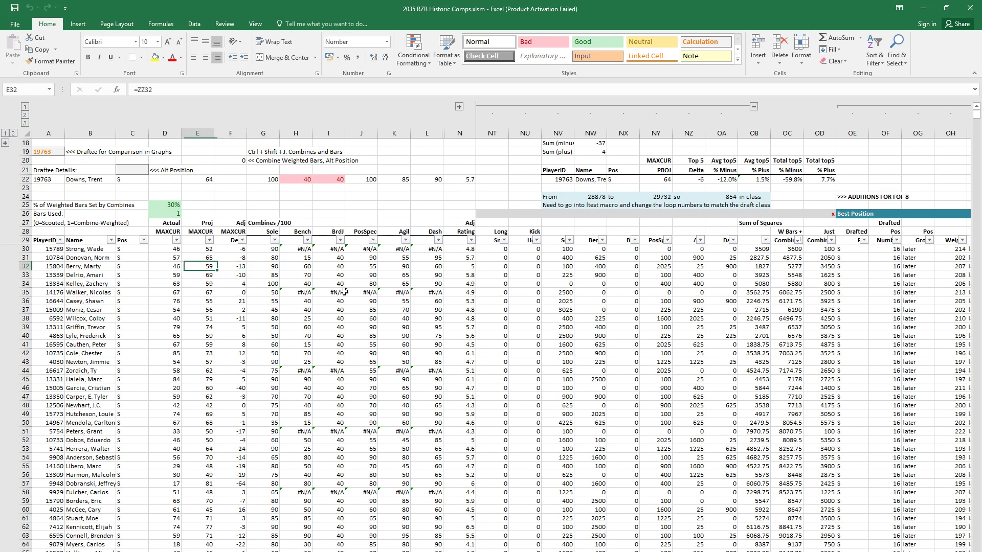
key("Down")
key("Down")
key("Down")
key("shift+Up")
key("shift+Up")
key("shift+Up")
key("shift+Up")
key("shift+Up")
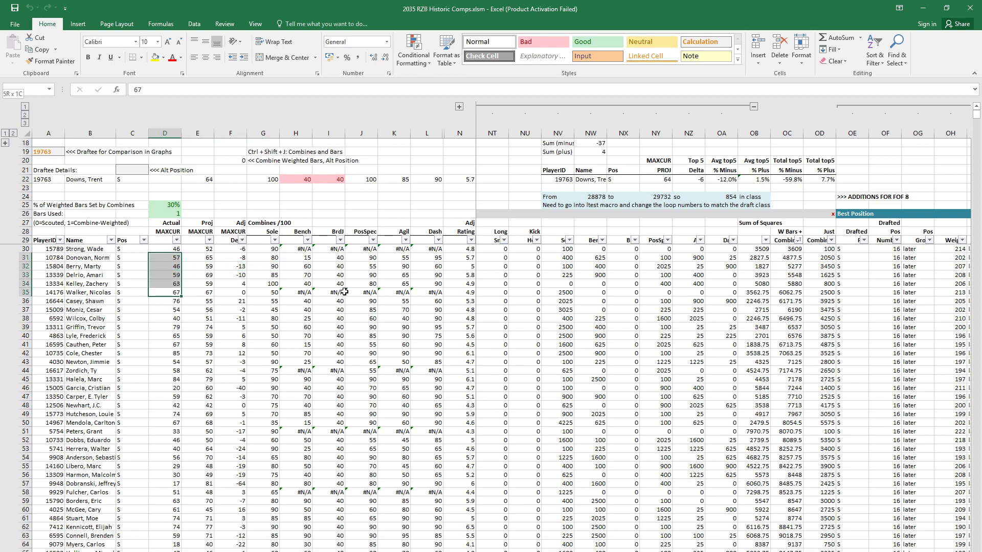
Step: Review the scouted middle-of-bar columns of the closest historic safeties, through to the defensive and kicking bars
key("Right")
key("Right")
key("Right")
key("Right")
key("Right")
key("Right")
key("Right")
key("Right")
key("Right")
key("Right")
key("Right")
key("Right")
key("Right")
key("Right")
key("Right")
key("Right")
key("Right")
key("Right")
key("Right")
key("Right")
key("Right")
key("Right")
key("Right")
key("Right")
key("Right")
key("Right")
key("Right")
key("Right")
key("Right")
key("Right")
key("Right")
key("Right")
key("Right")
key("Right")
key("Right")
key("Right")
key("Right")
key("Right")
key("Right")
key("Right")
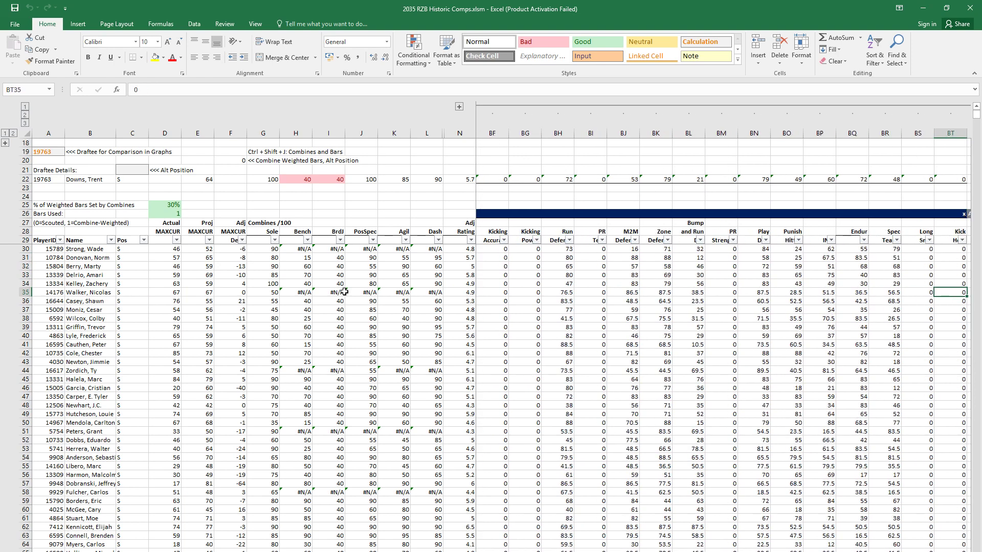
key("Right")
key("Right")
key("Right")
key("Left")
key("Left")
key("Left")
key("Left")
key("Up")
key("Up")
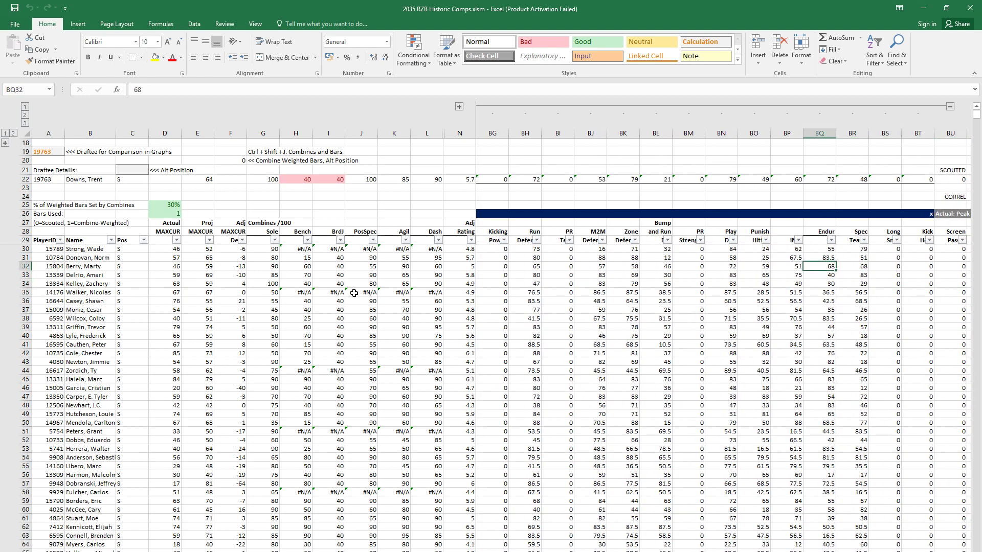
Step: Compare the draftee's bump-and-run defense bar in row 22 with those of the closest historic safeties
left_click_drag(777, 177, 653, 178)
left_click(655, 133)
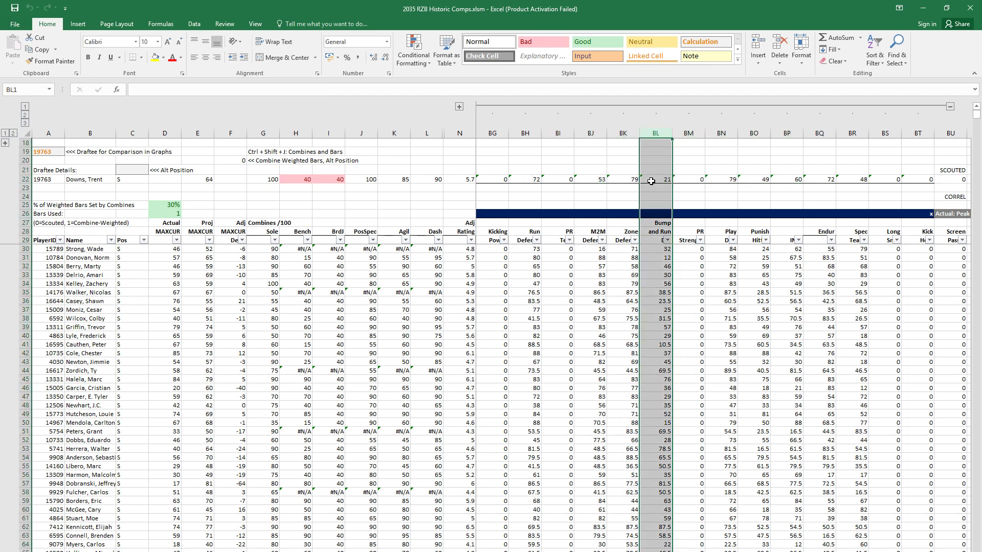
left_click(653, 285)
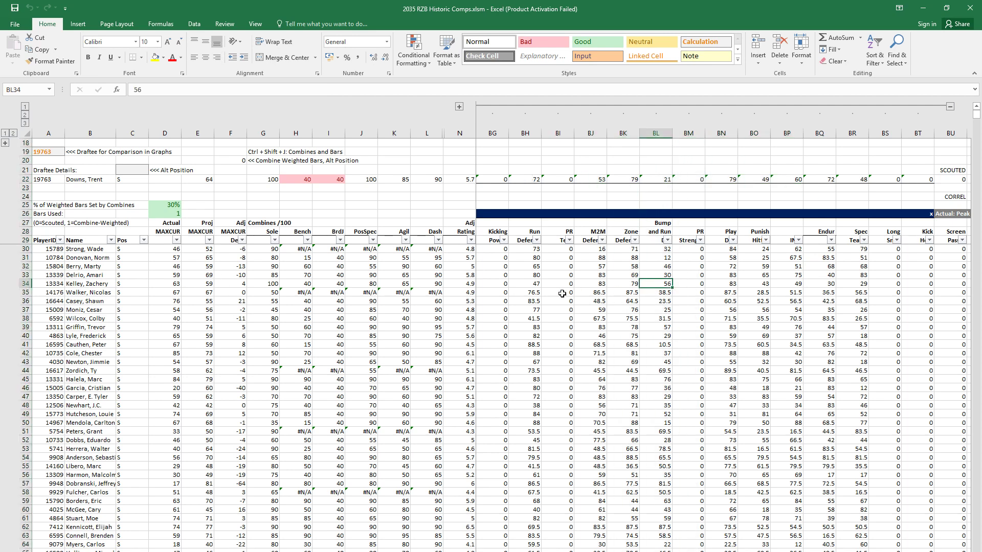
left_click_drag(655, 251, 654, 397)
left_click(656, 292)
Step: Compare the actual and projected MAXCUR of the historic safeties in rows 30 to 40
left_click_drag(177, 249, 169, 347)
key("super+Left")
left_click(695, 427)
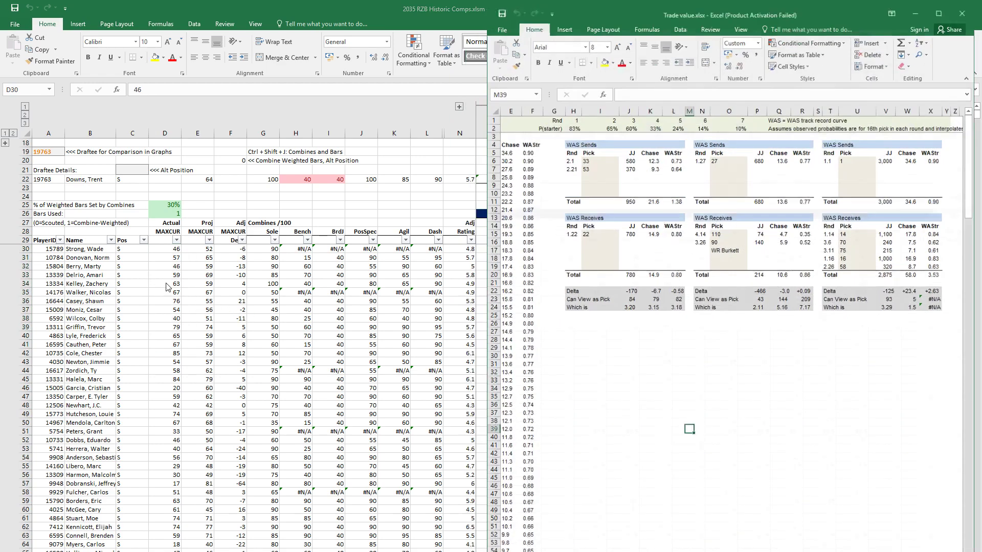
left_click(923, 11)
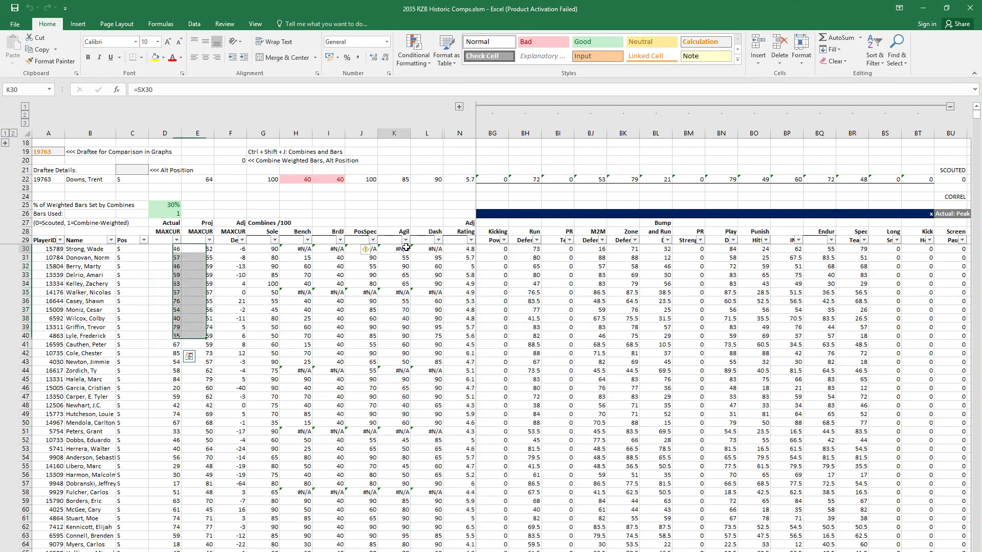
key("Up")
key("Up")
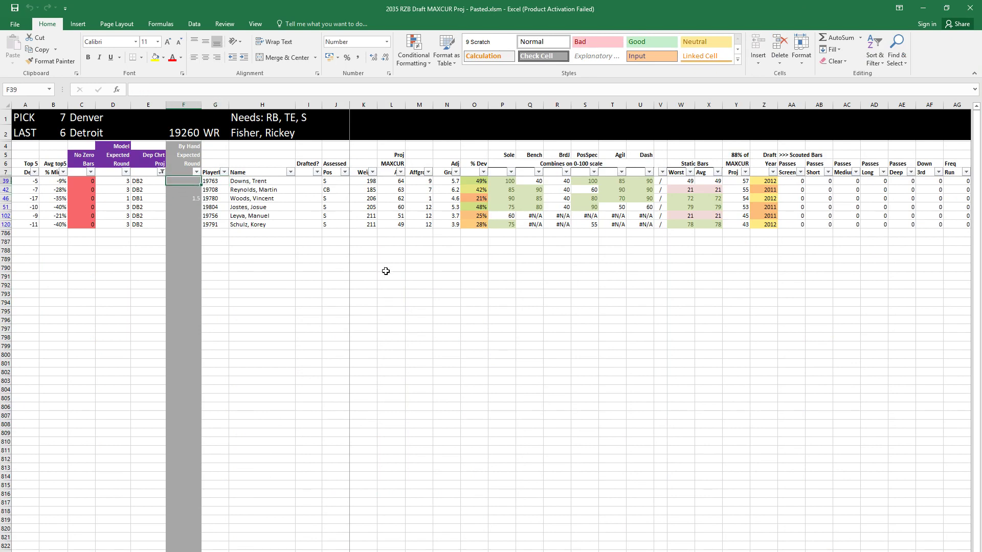
Step: In the draft projection workbook, set the by-hand expected round to 1.5 for the safety in row 39 and 1.4 for row 46
type("1.5")
key("Return")
key("Down")
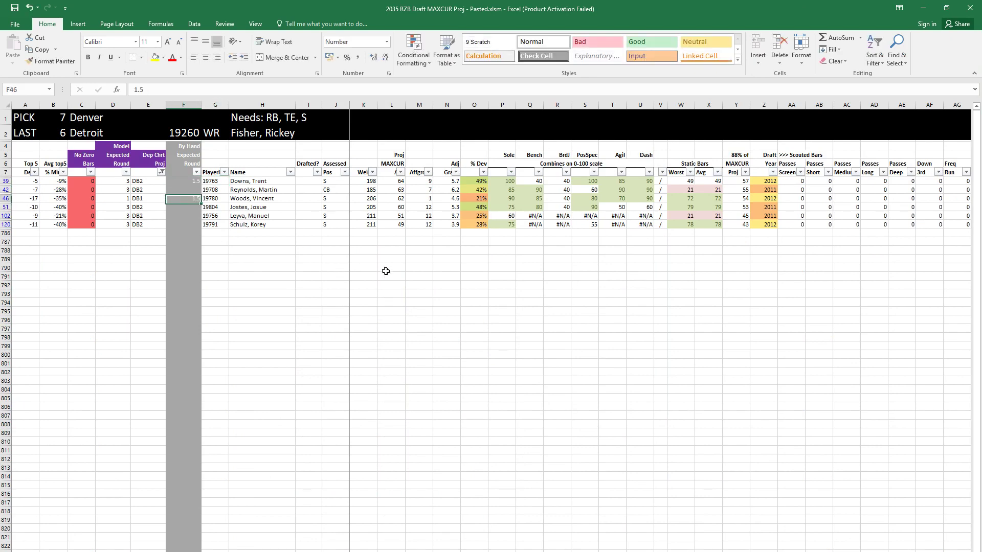
type("1.4")
key("Return")
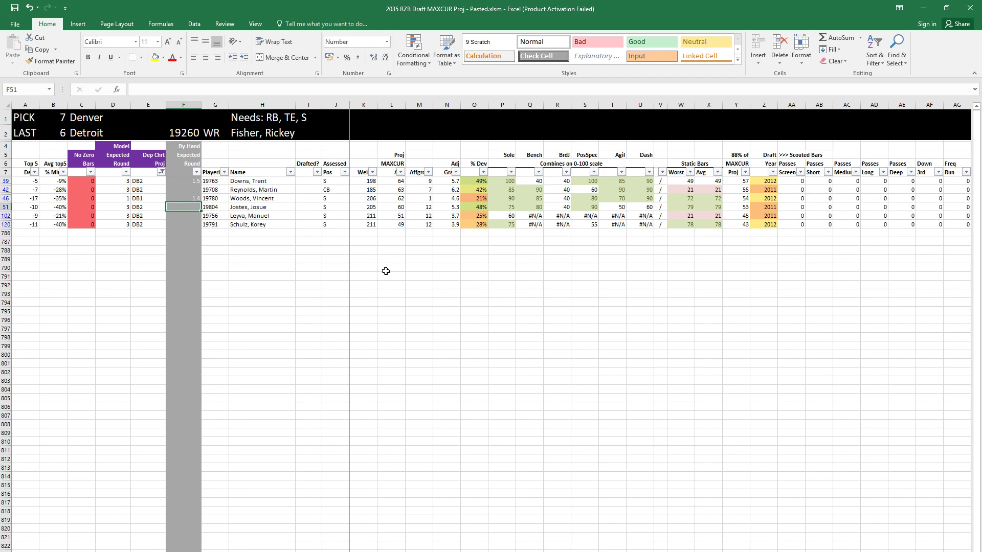
Step: Clear the depth chart filter and filter the by-hand expected round column to 1.0 only
key("Down")
key("Right")
key("Right")
key("Right")
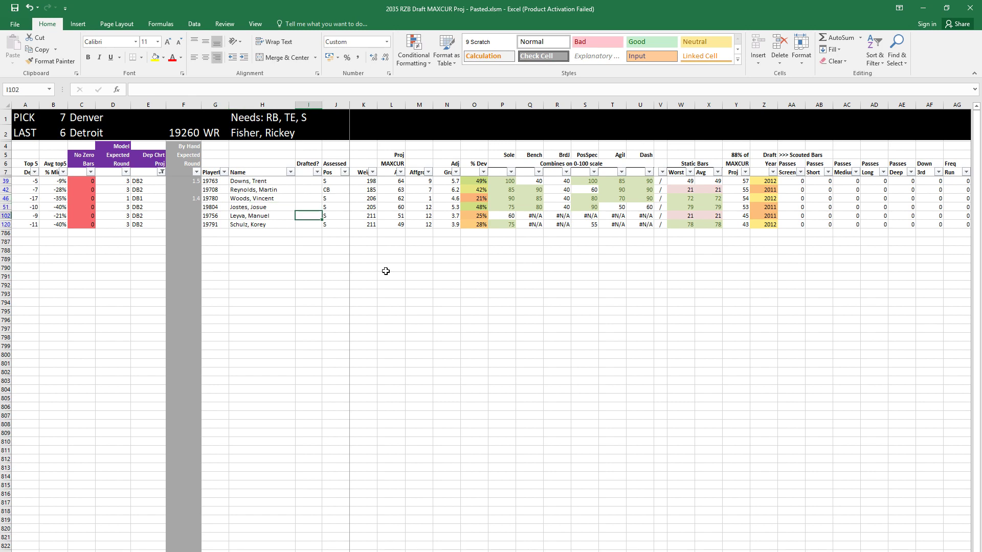
key("alt+a+c")
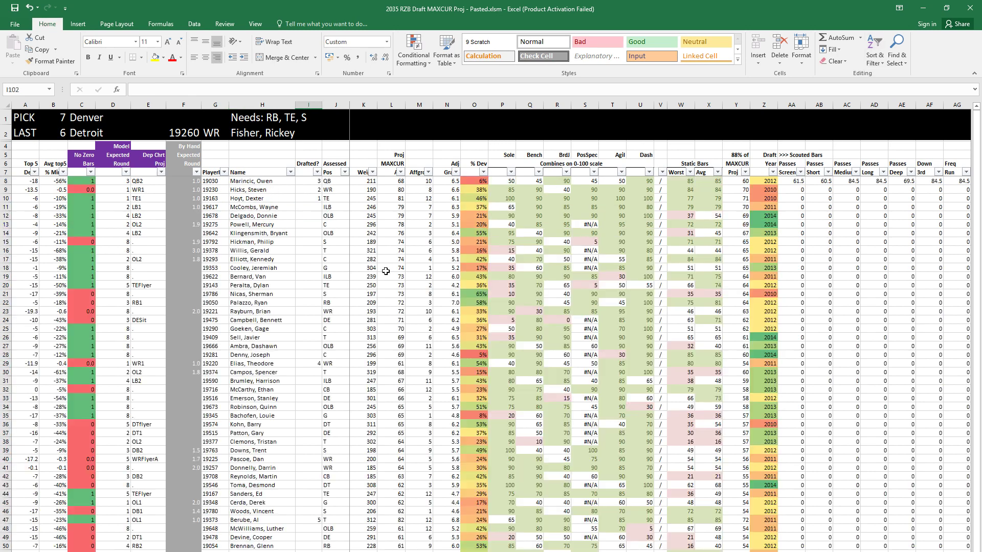
left_click(253, 216)
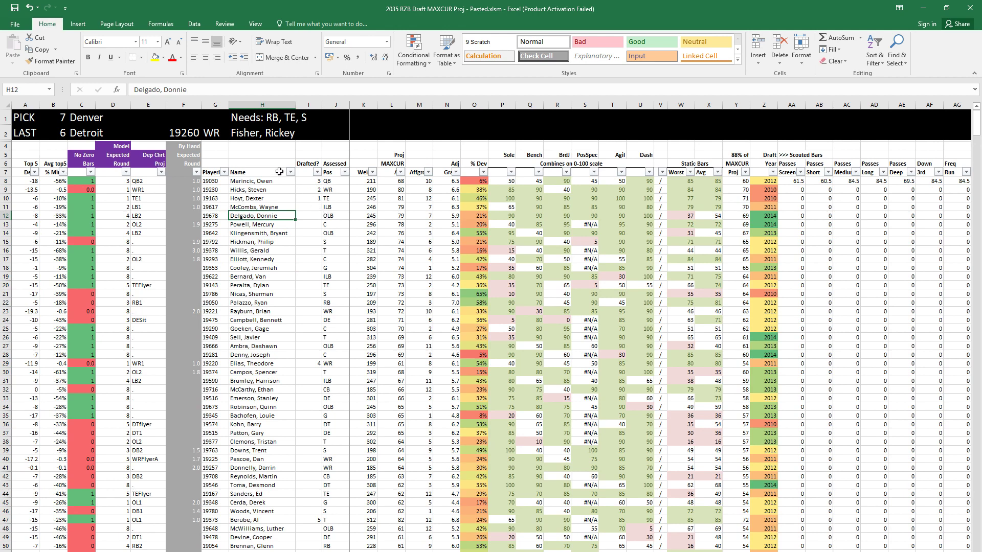
left_click(196, 172)
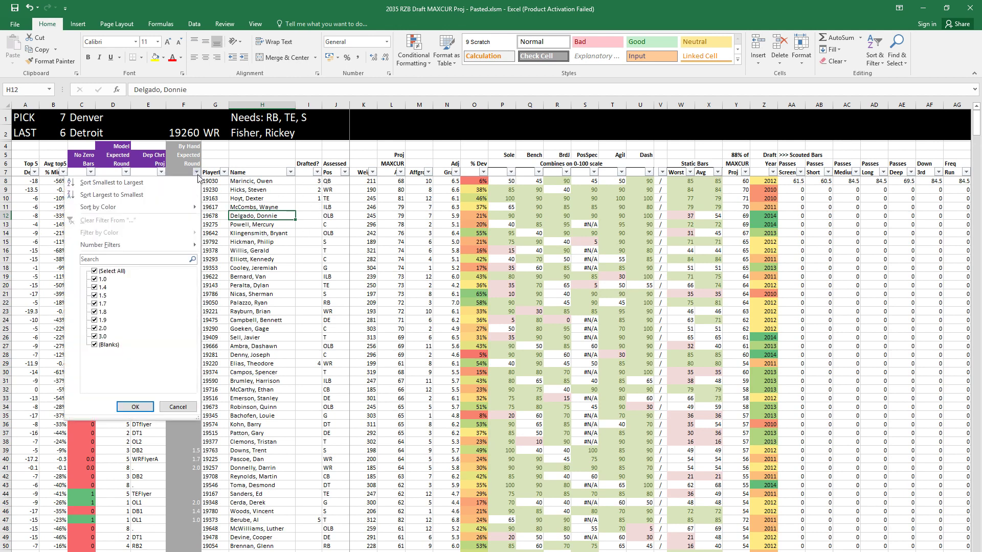
left_click(95, 270)
left_click(95, 279)
left_click(135, 406)
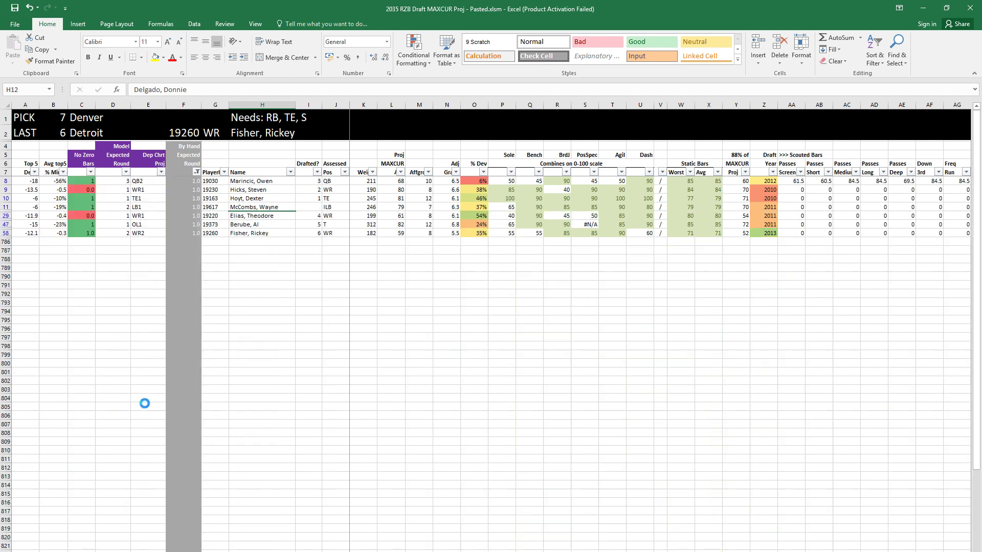
left_click(239, 241)
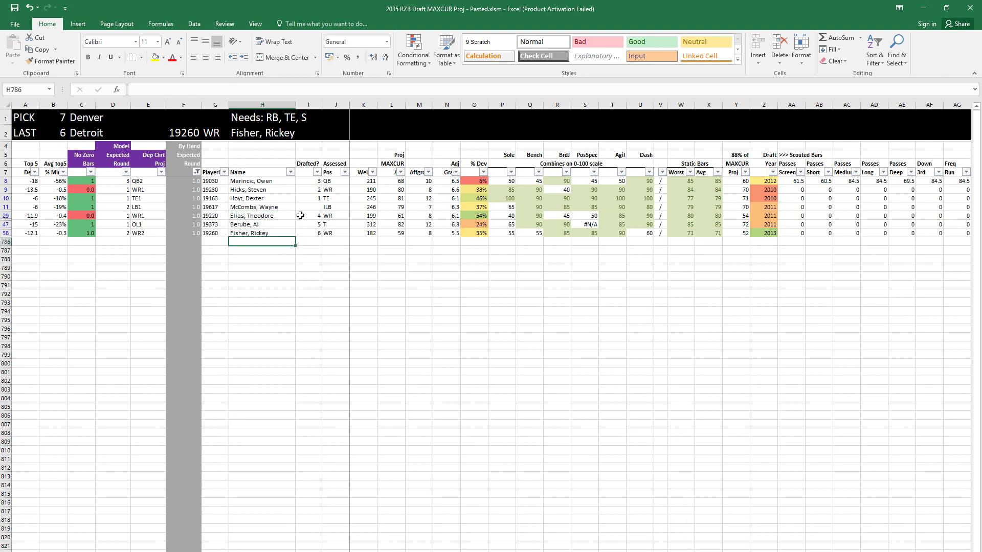
Step: Extend the by-hand expected round filter to include 1.4 and 1.5
left_click(196, 171)
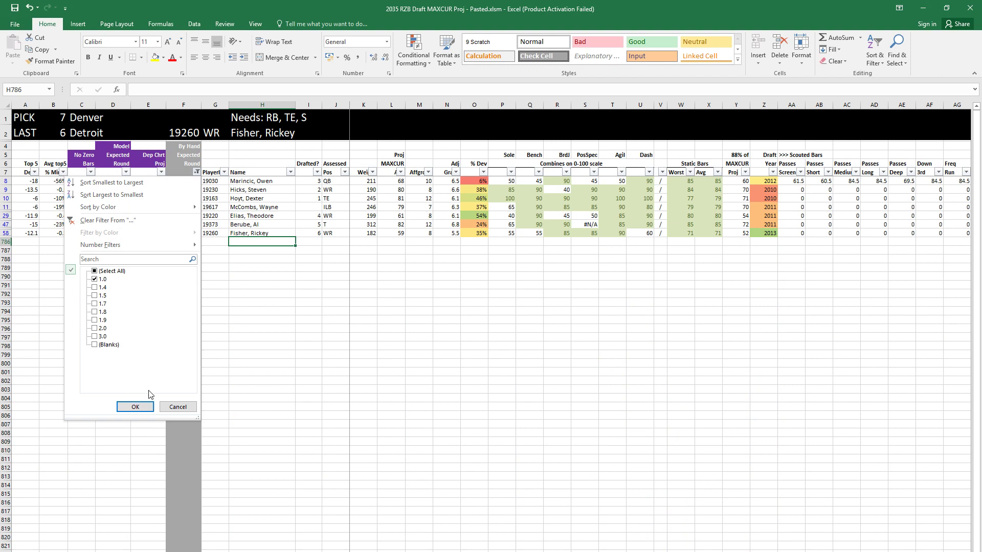
left_click(95, 288)
left_click(95, 296)
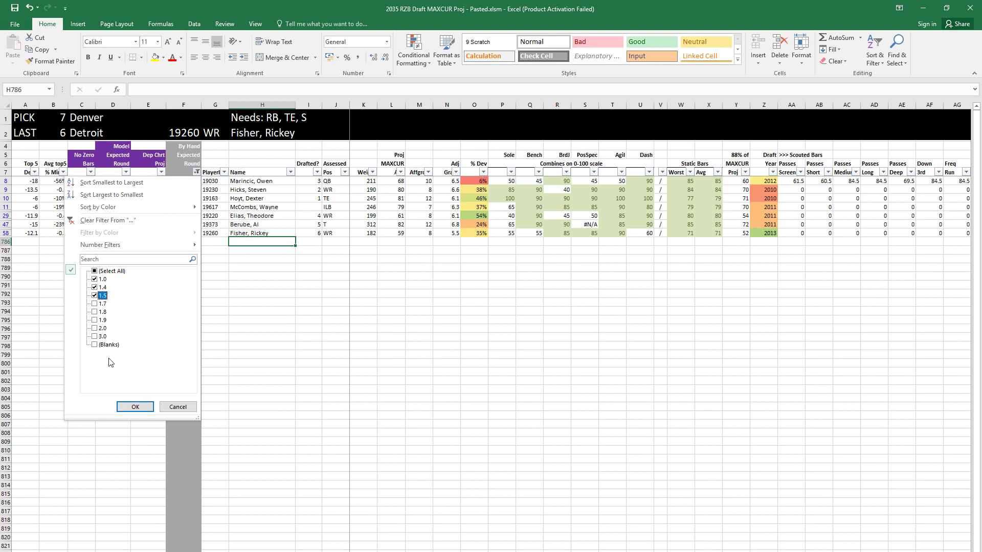
left_click(135, 406)
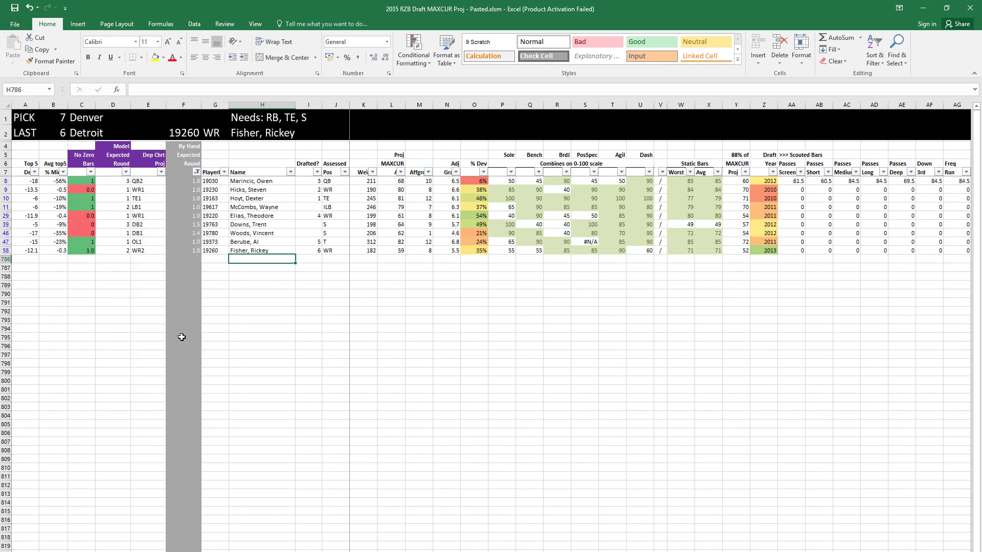
Step: Record pick 7 in the Drafted? column for the safety in row 46
left_click(315, 234)
key("Right")
key("Right")
key("Right")
key("Left")
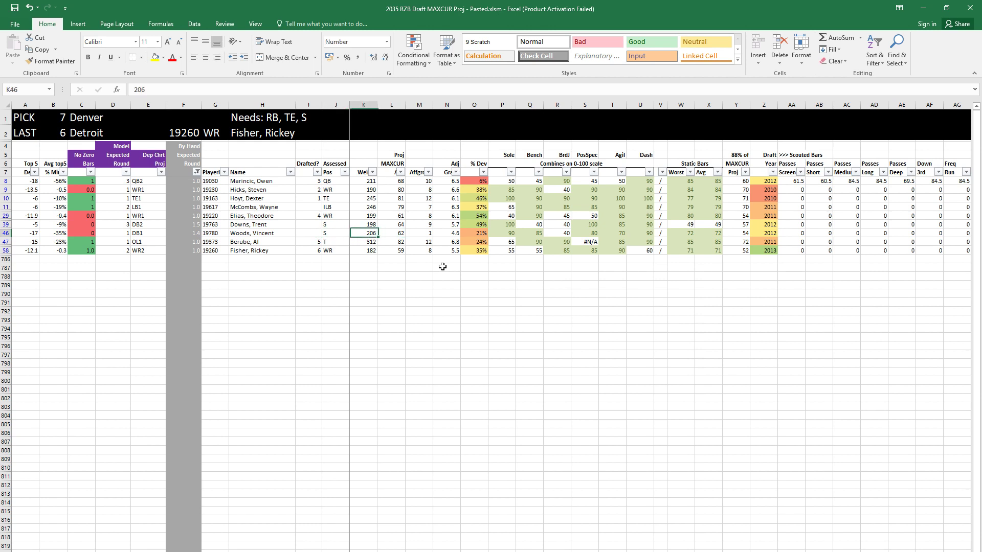
key("Left")
key("Left")
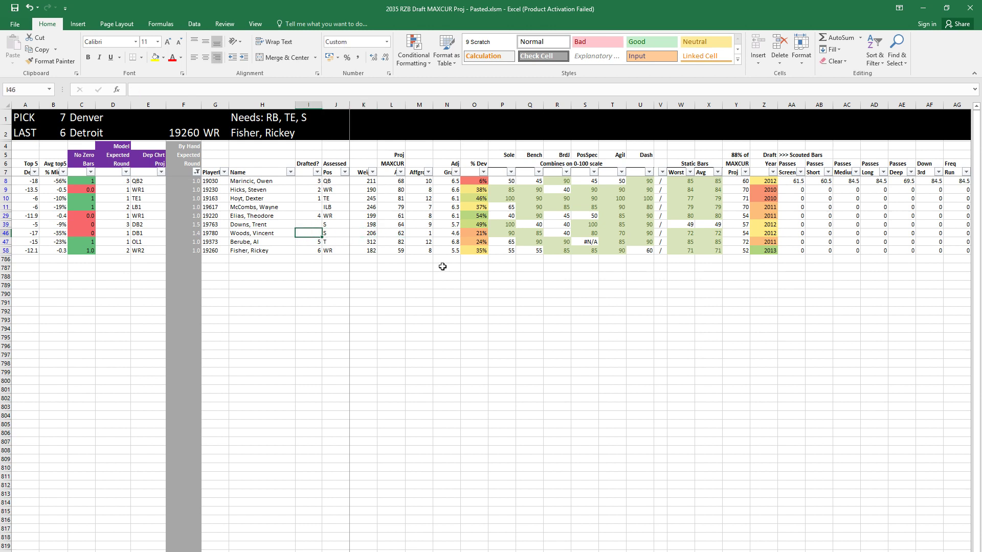
type("7")
key("Return")
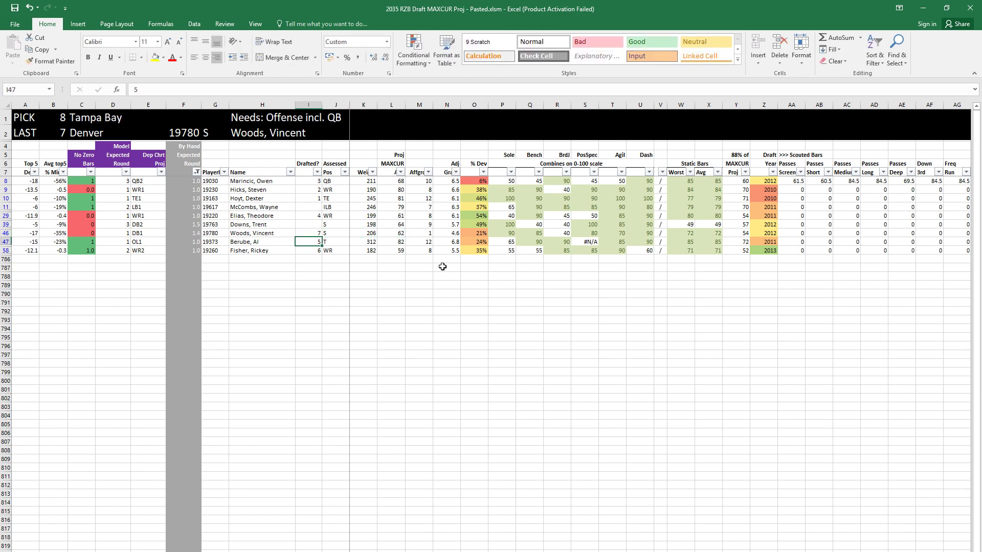
Step: Clear the expected round filter and filter the Drafted? column to blanks to list only undrafted prospects
left_click(263, 232)
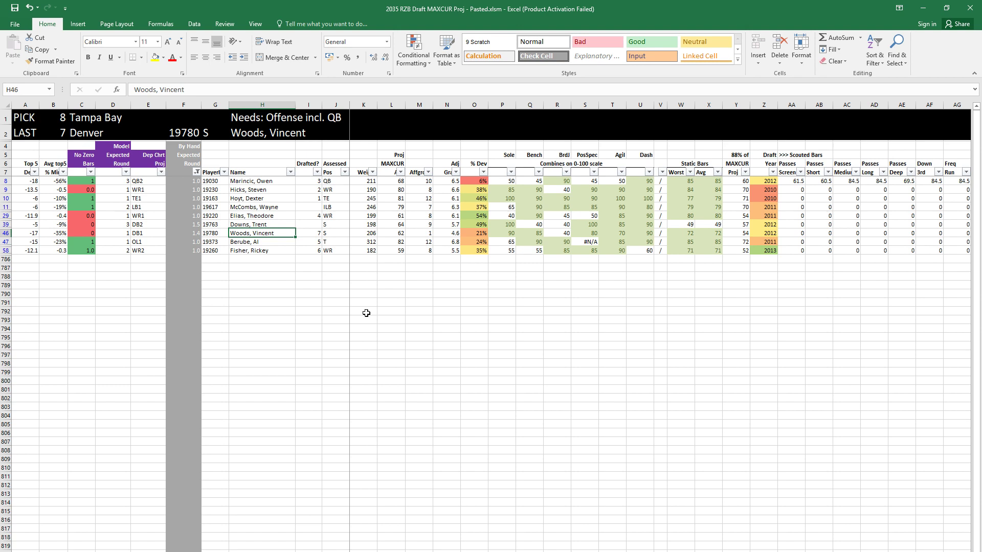
left_click(318, 233)
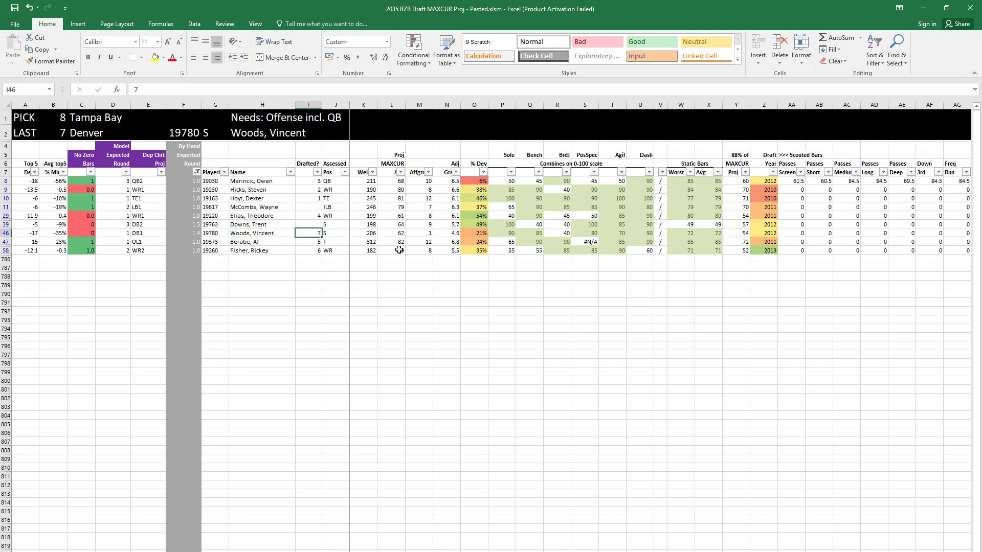
key("alt+h")
key("s")
key("c")
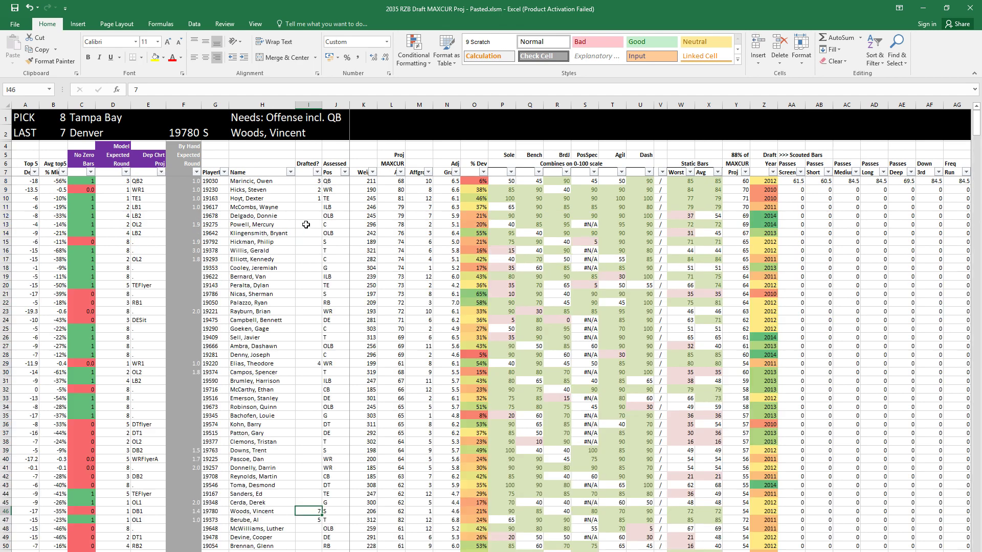
left_click(331, 233)
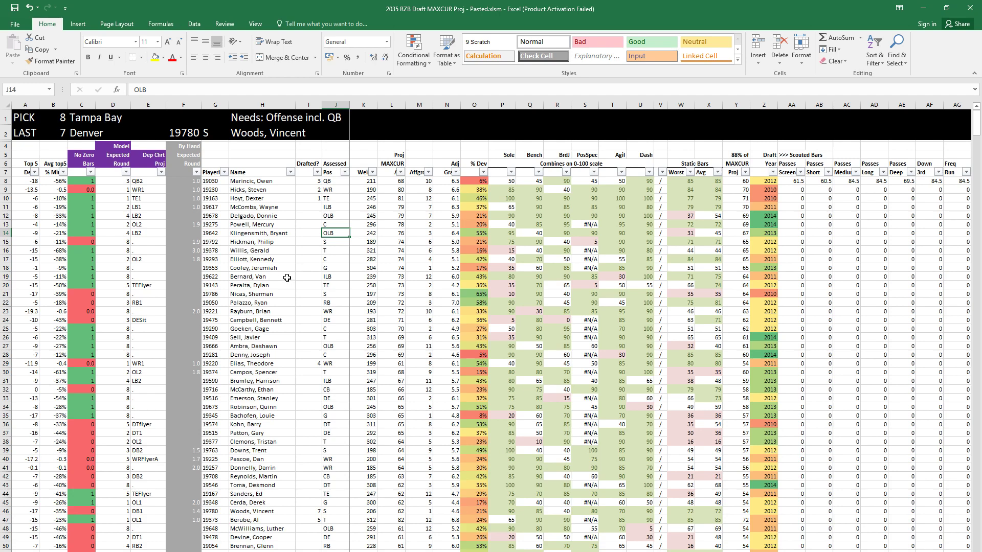
left_click(317, 173)
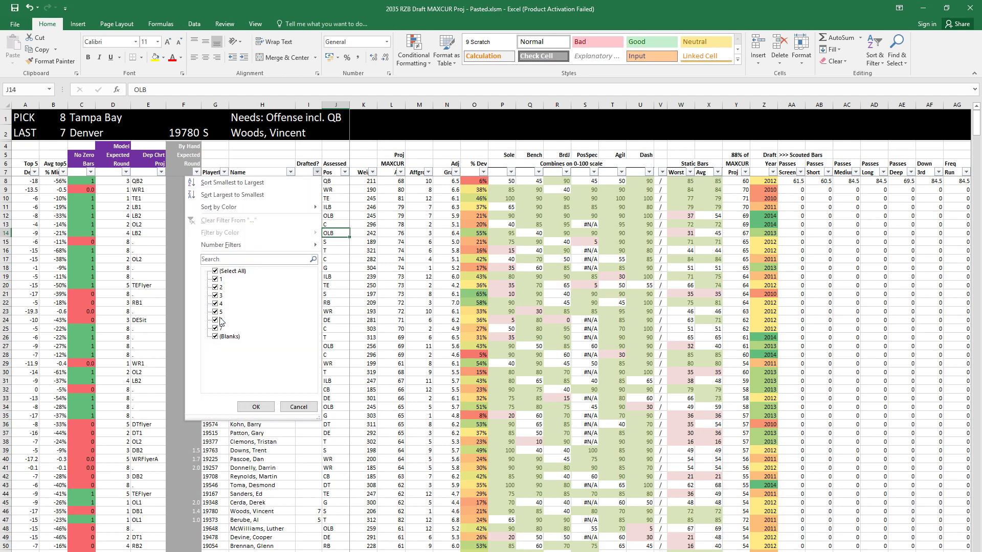
left_click(215, 271)
left_click(216, 337)
left_click(255, 408)
left_click(308, 260)
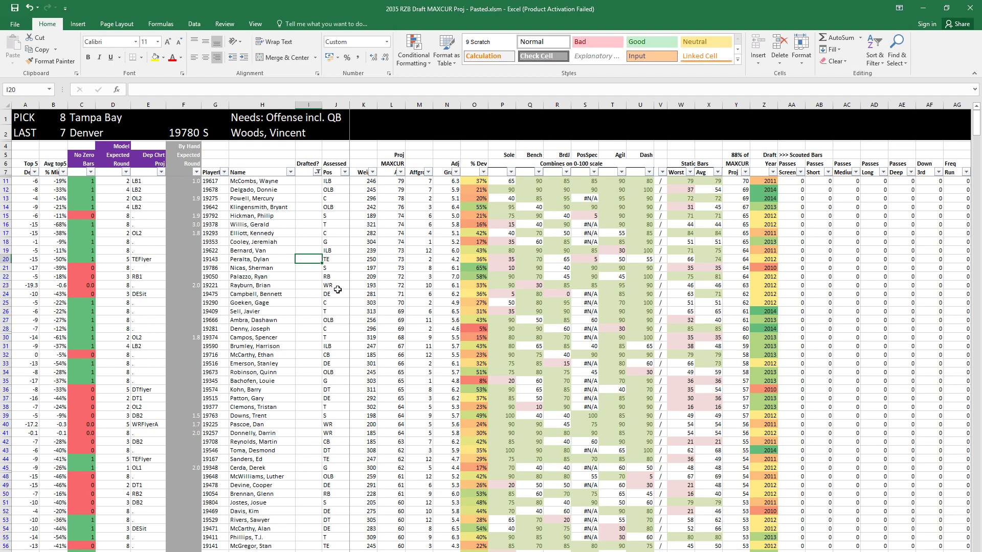
Step: Examine the undrafted offensive prospects, especially the guard in row 18 and tight end in row 20, as candidates for Tampa Bay's pick
key("Up")
key("Up")
key("Left")
key("Left")
key("Left")
key("Left")
key("Right")
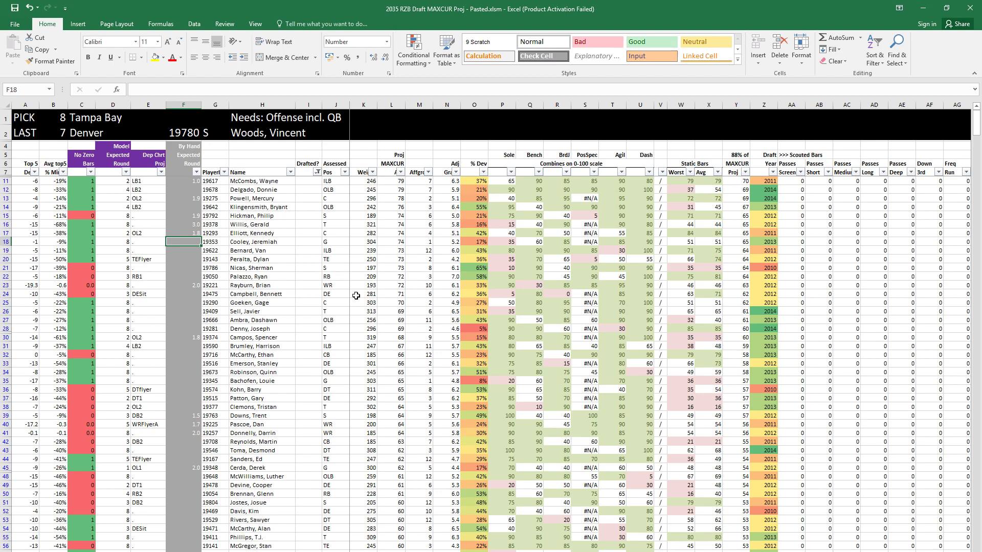
left_click(339, 260)
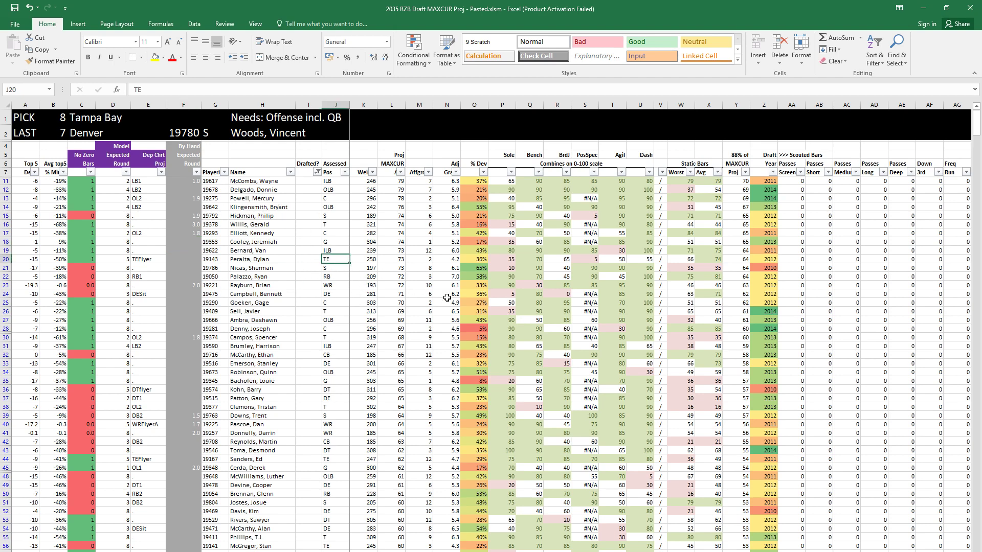
key("Right")
key("Right")
key("Right")
key("Left")
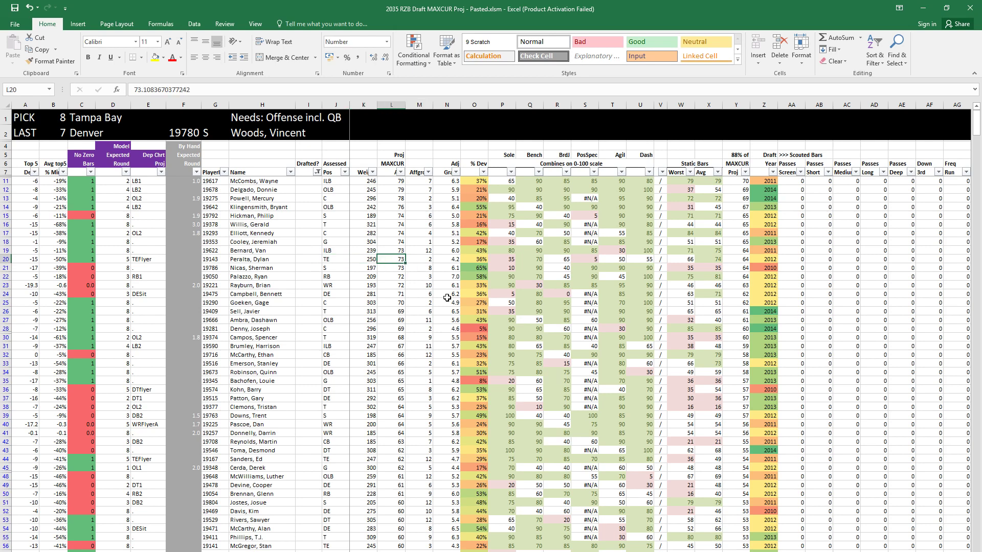
Step: Look up the player ID of the tight end in row 20 and enter 19143 as the comparison draftee in the Historic Comps workbook
key("shift+space")
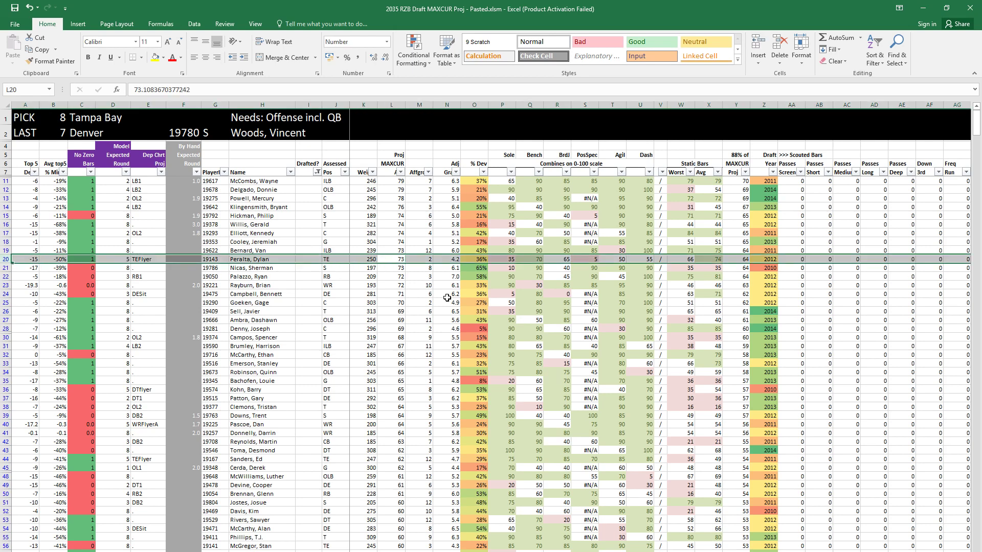
key("Left")
key("Left")
key("Left")
key("Left")
key("Left")
key("Left")
key("Right")
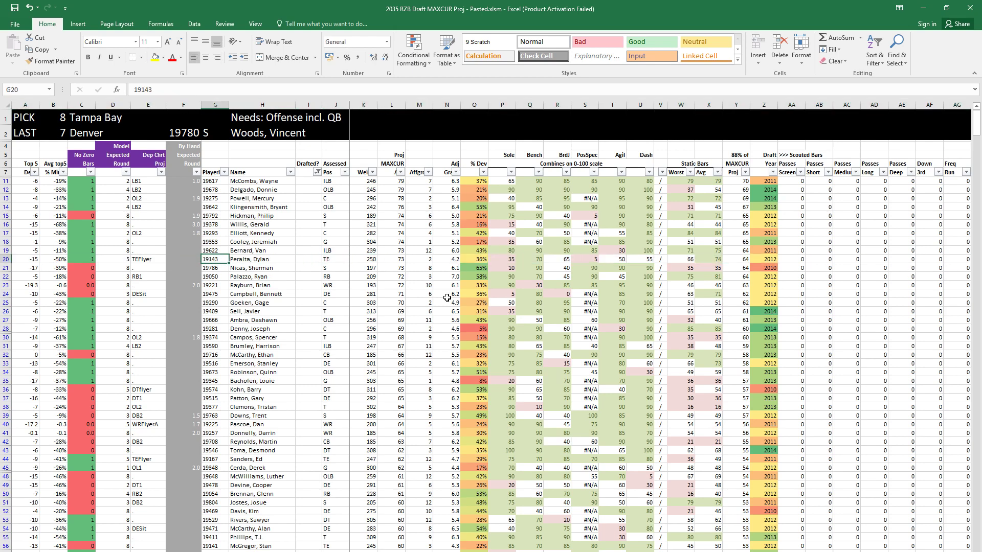
key("ctrl+Tab")
left_click(51, 152)
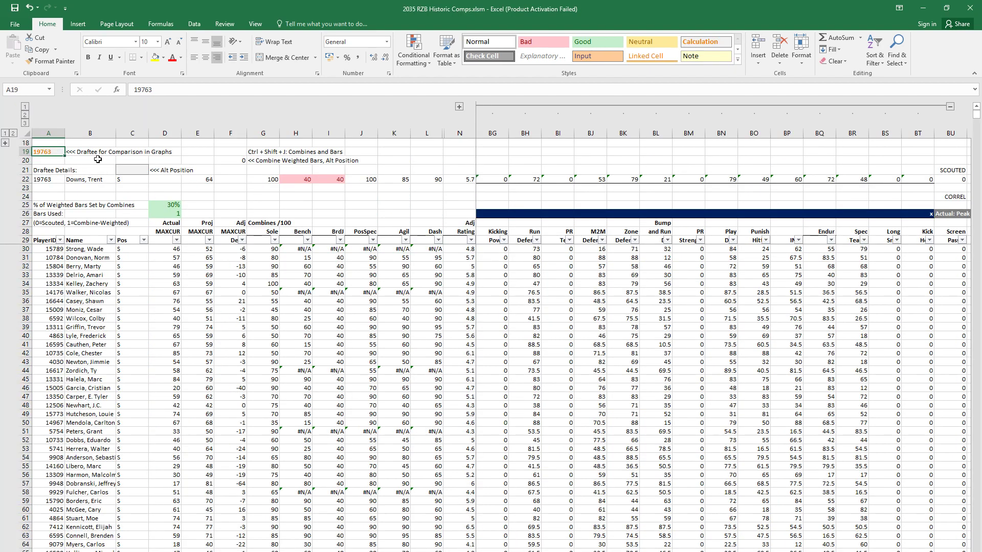
type("1914")
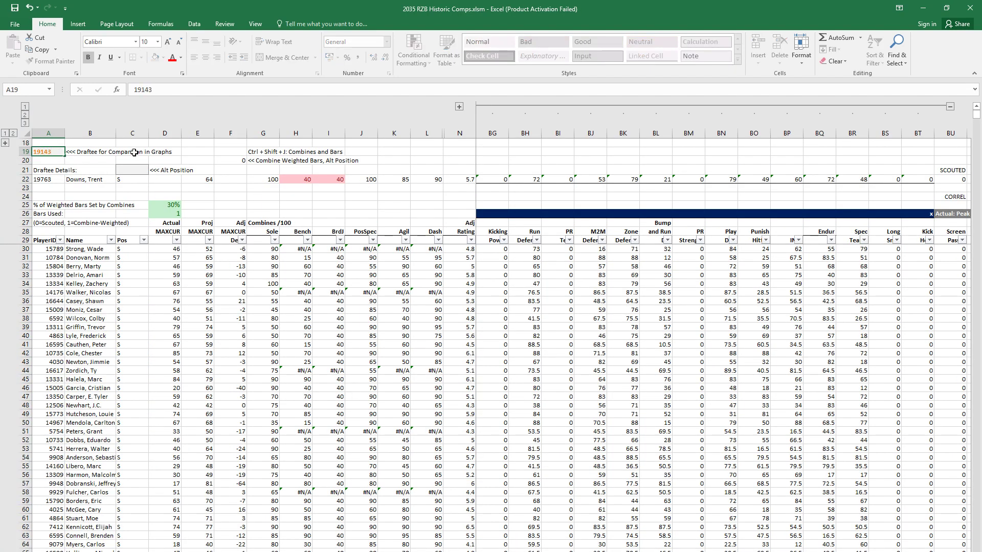
key("Return")
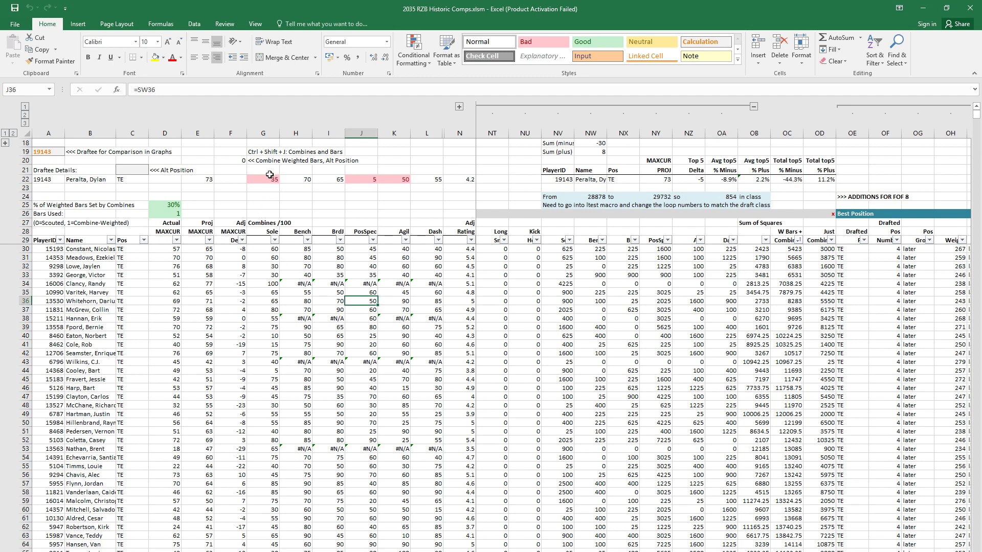
Step: Filter the historic comparisons to PosSpec scores of 0 and 5, and examine the tight ends' actual MAXCUR values
left_click_drag(270, 179, 456, 184)
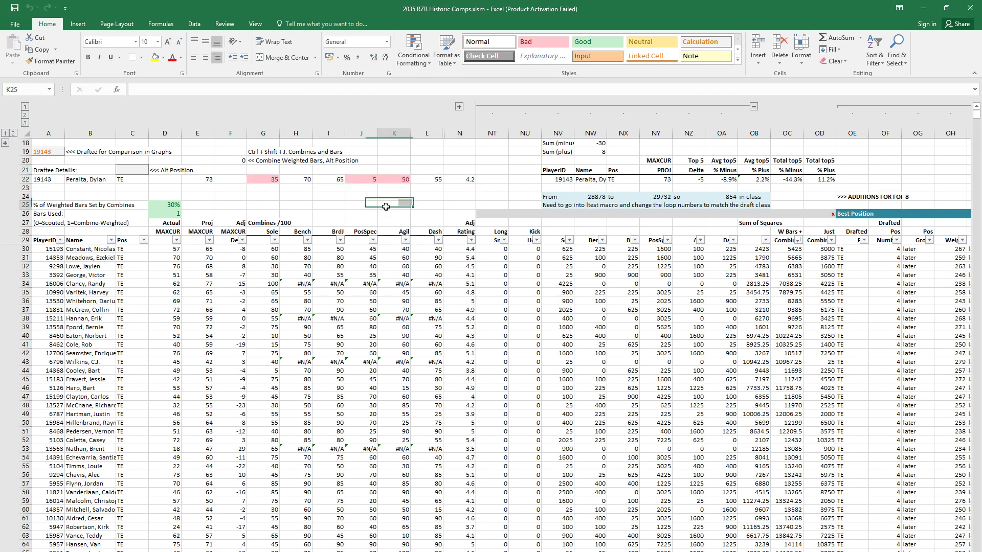
left_click(362, 231)
left_click(373, 240)
left_click(287, 339)
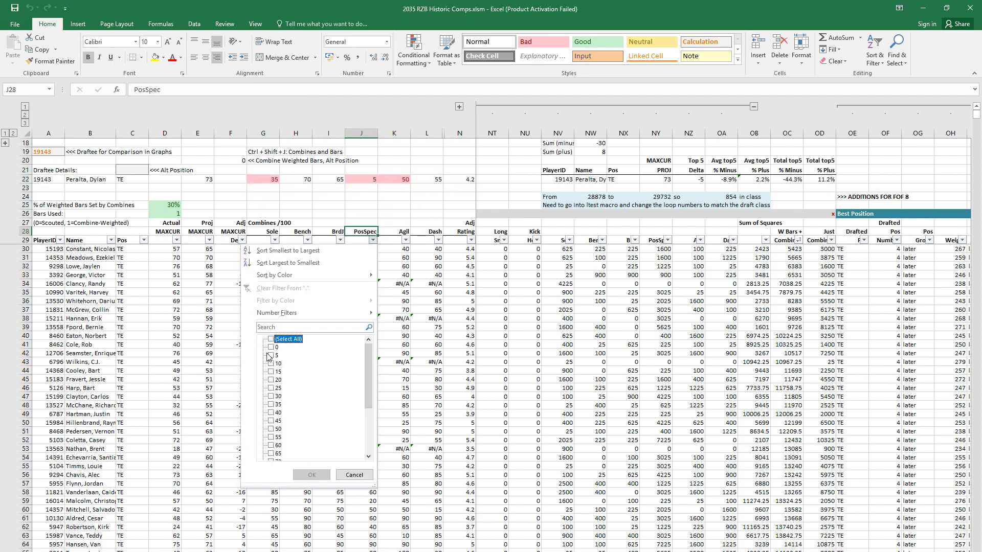
left_click(272, 347)
left_click(271, 356)
left_click(311, 474)
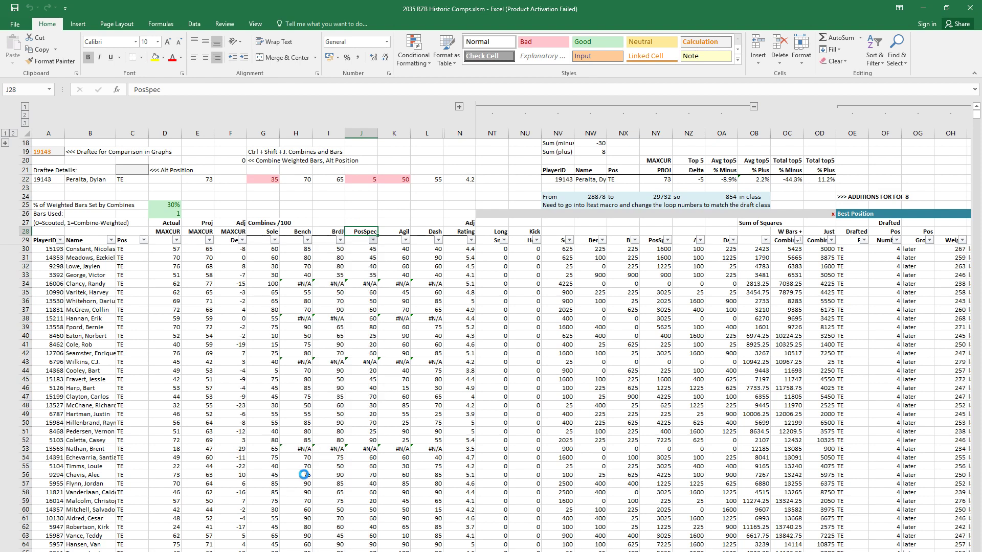
left_click(211, 292)
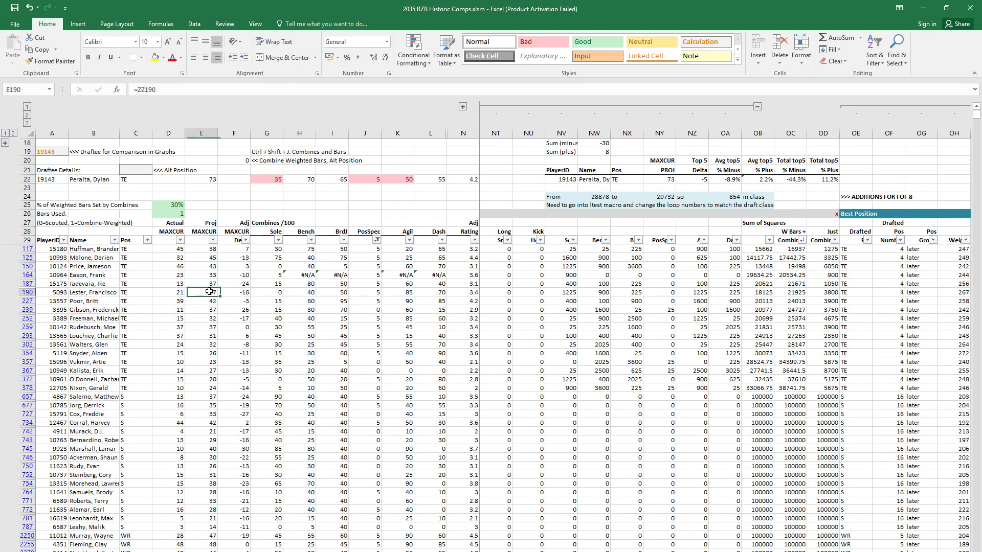
left_click_drag(177, 249, 176, 341)
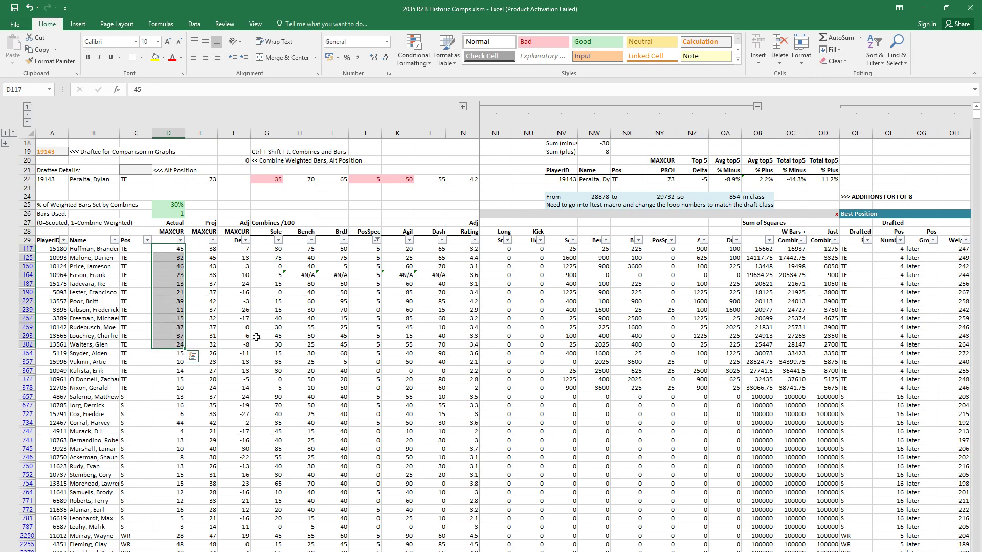
Step: Extend the PosSpec filter to include 10 and 15
left_click(318, 338)
left_click(377, 240)
left_click(279, 364)
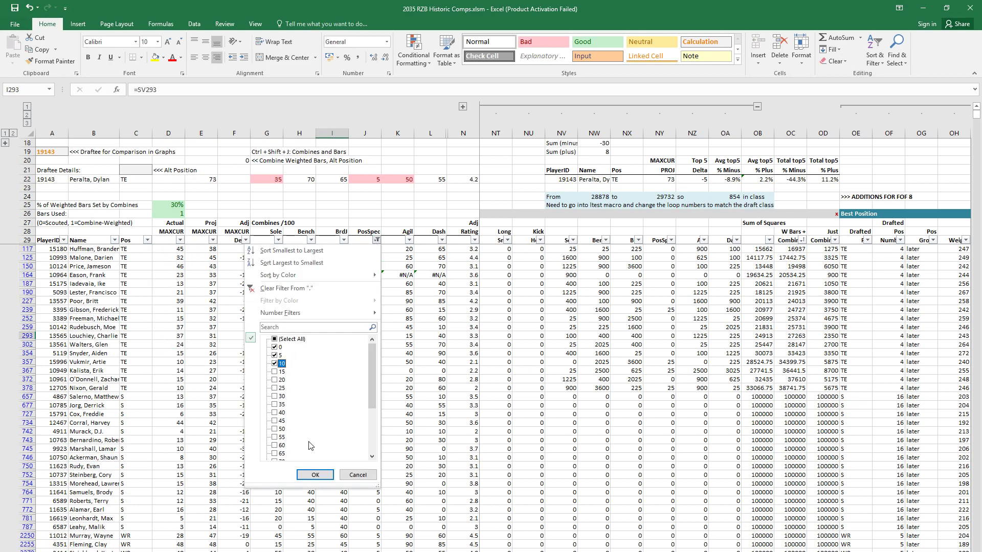
left_click(315, 475)
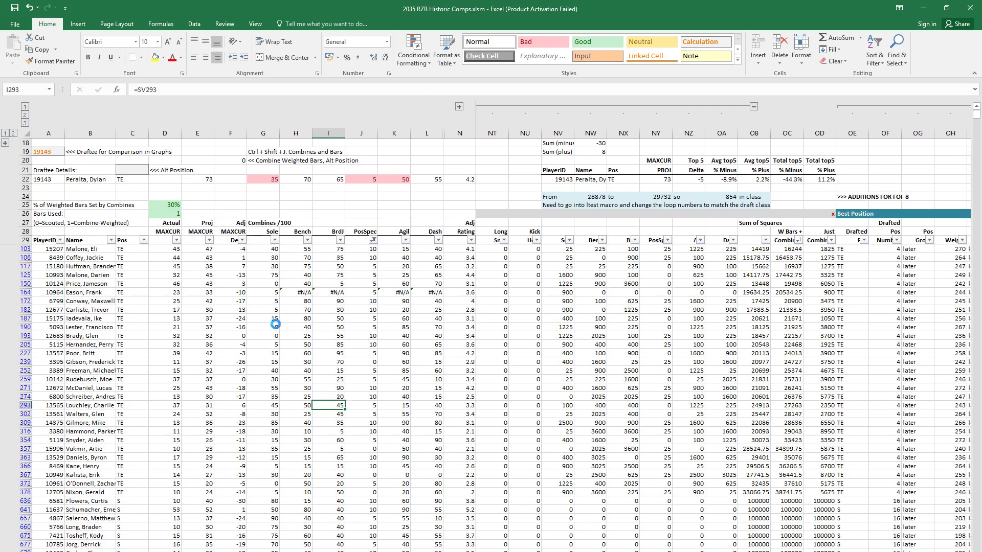
left_click(210, 284)
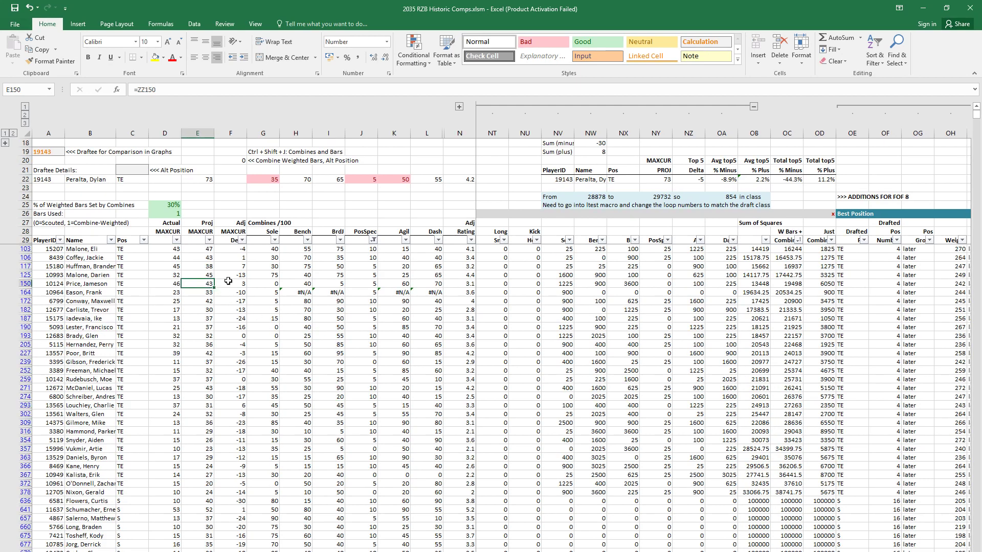
left_click(373, 240)
left_click(277, 371)
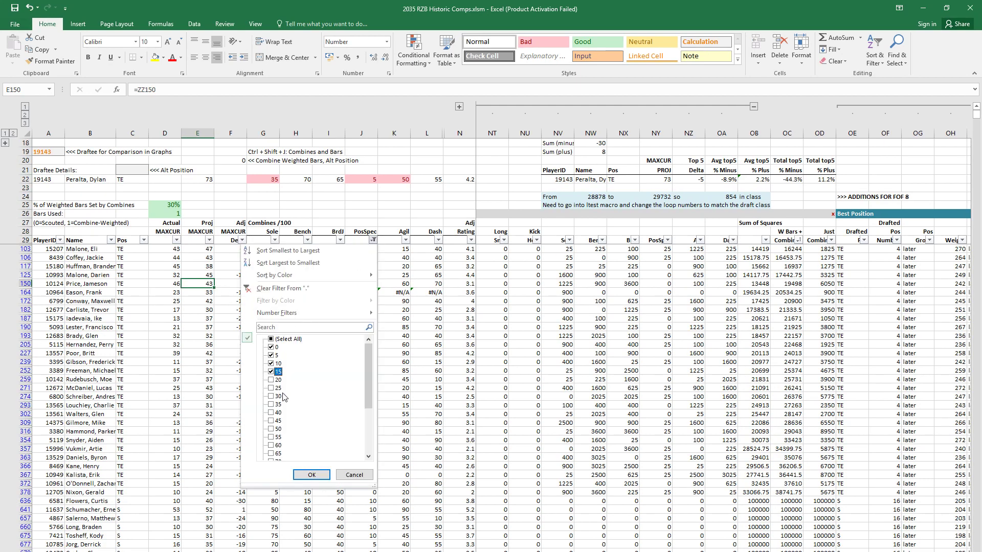
left_click(312, 475)
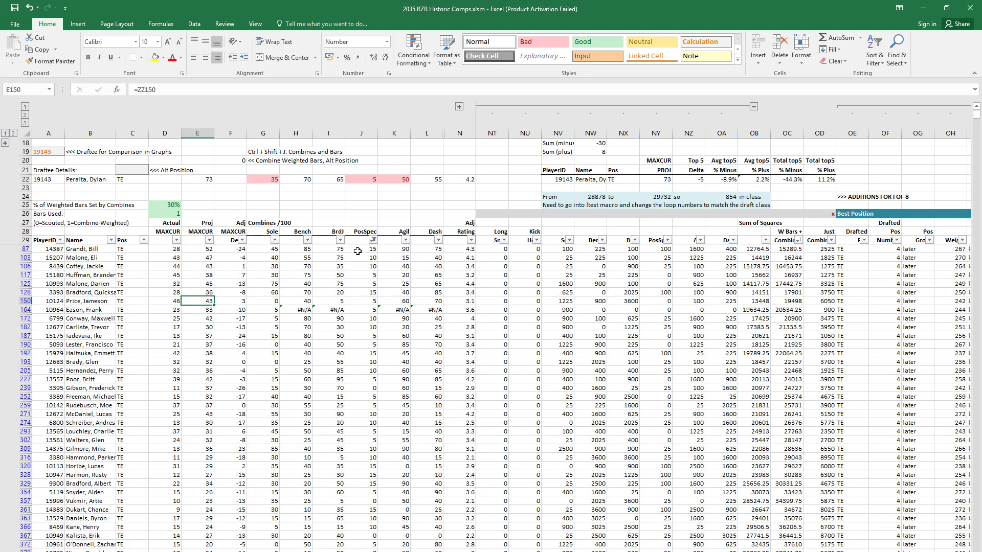
Step: Restrict the historic comparisons to position TE and add 20 to the PosSpec filter
left_click(144, 239)
left_click(42, 339)
left_click(42, 405)
left_click(42, 405)
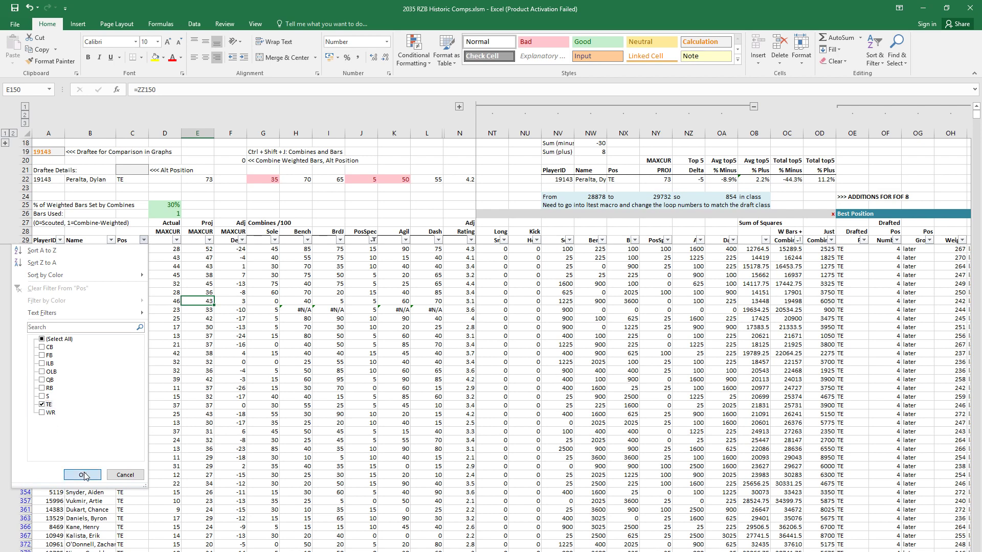
left_click(82, 475)
left_click(376, 239)
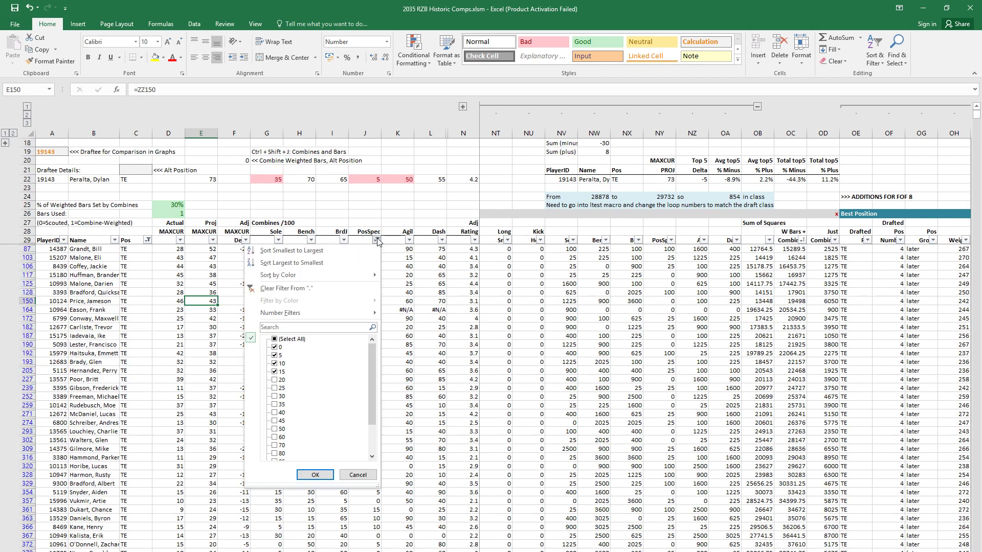
left_click(281, 372)
left_click(280, 372)
left_click(314, 475)
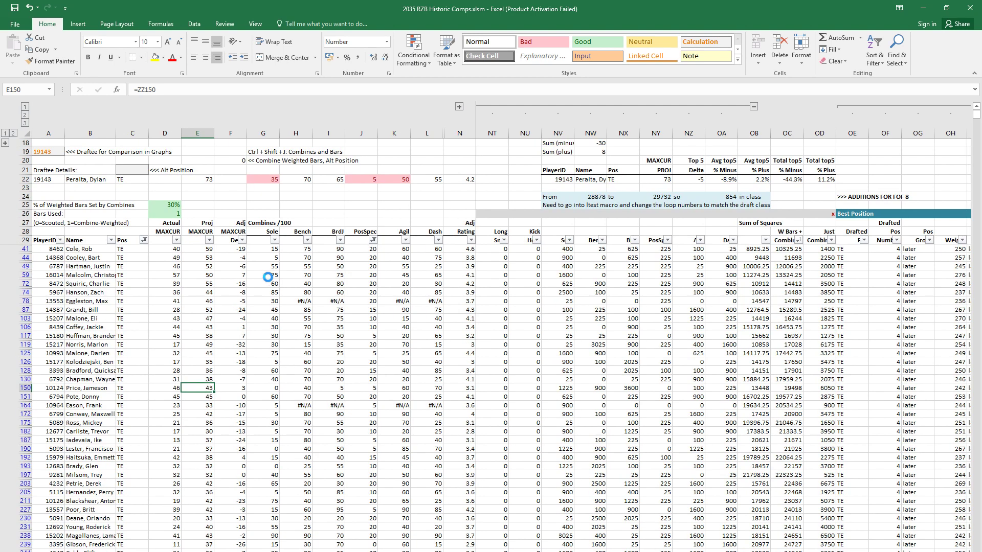
Step: Examine the actual MAXCUR values of the closest tight end comparisons and the scouted bars of the one in row 59
left_click(202, 258)
key("Left")
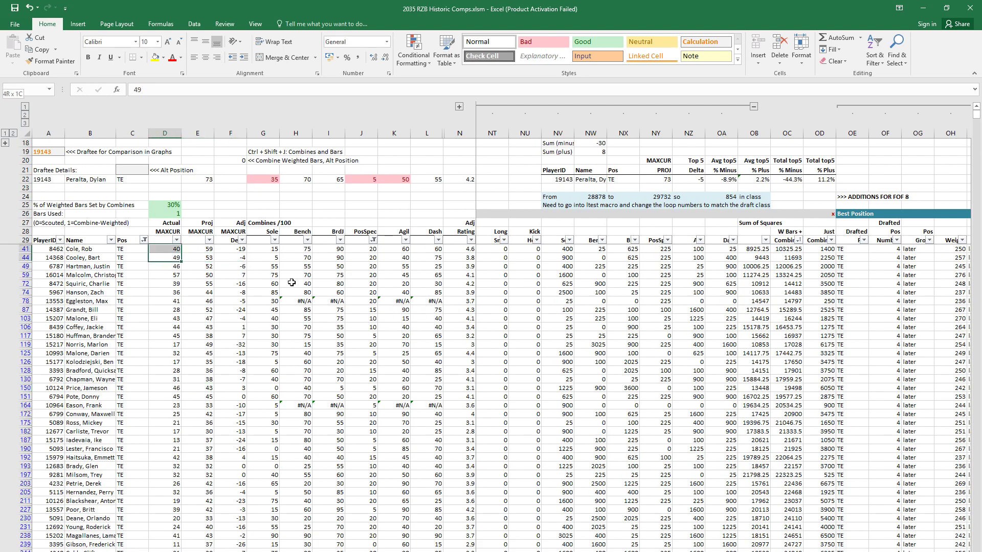
key("Down")
key("Down")
key("shift+space")
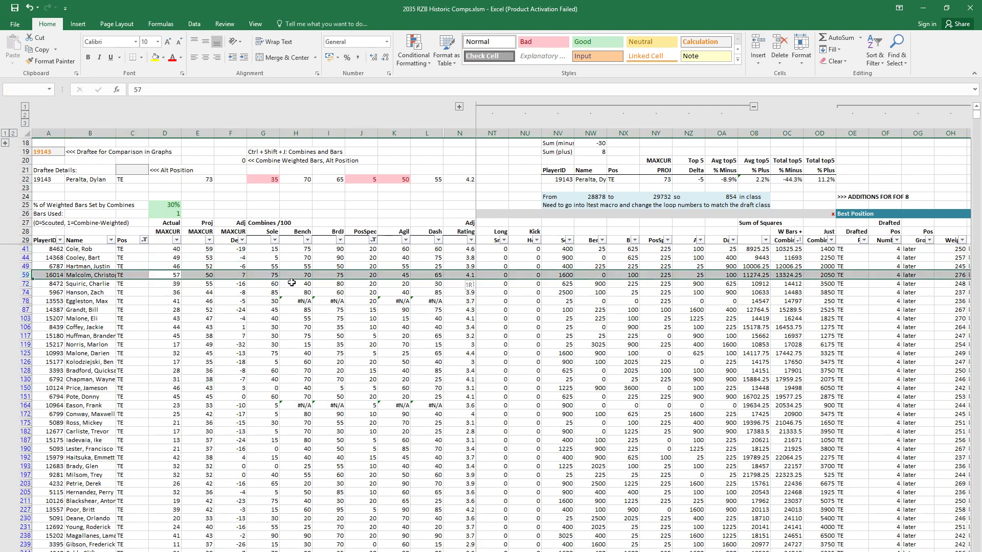
key("Right")
key("Right")
key("Right")
key("Right")
key("Right")
key("Right")
key("Right")
key("Right")
key("Right")
key("Right")
key("Right")
key("Right")
key("Right")
key("Right")
key("Right")
key("Right")
key("Right")
key("Right")
key("Right")
key("Right")
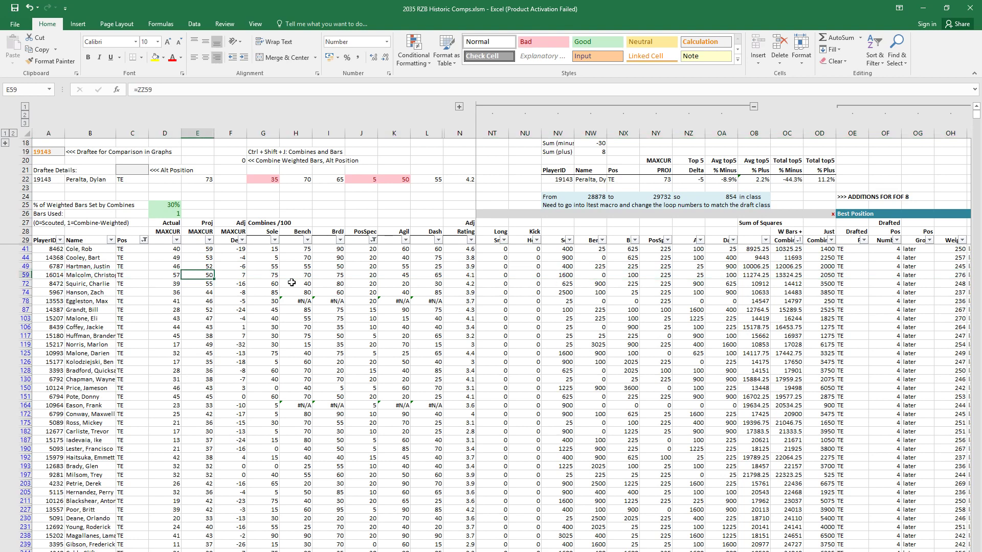
key("Right")
key("Right")
key("Right")
key("Right")
key("Right")
key("Right")
key("Right")
key("Right")
key("Right")
key("Right")
key("Right")
key("Right")
key("Right")
key("Right")
key("Right")
key("Right")
key("Right")
key("Right")
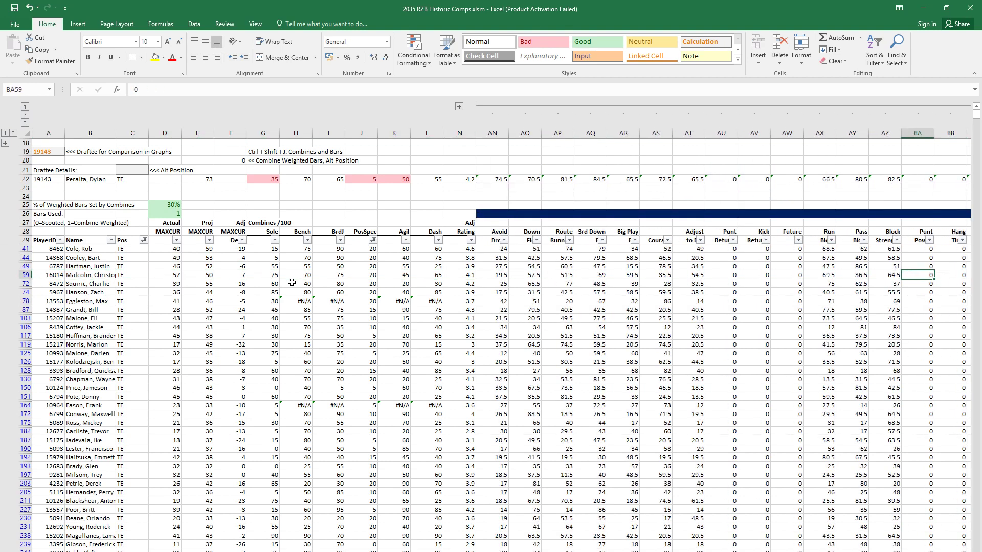
key("Left")
key("Left")
key("Left")
key("Left")
key("Left")
key("Left")
key("Left")
key("Left")
key("Left")
key("Left")
key("Left")
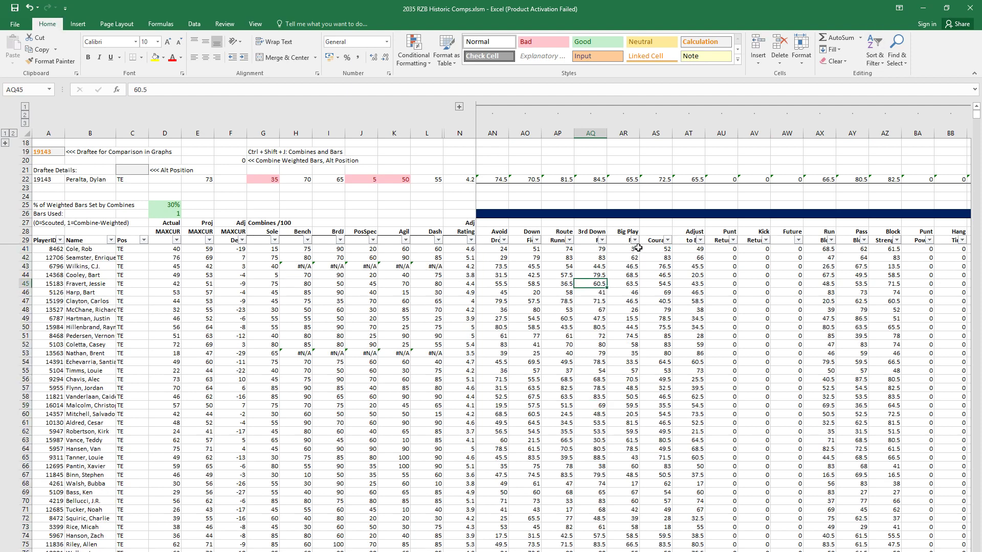
Step: Apply a number filter to the Big Play receiving column with a minimum of 55
left_click(623, 222)
left_click(634, 240)
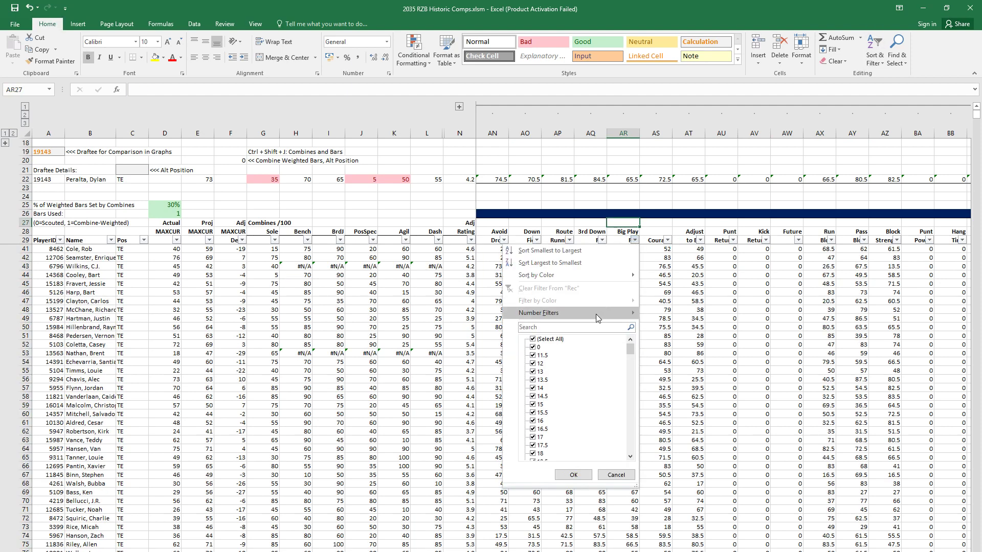
mouse_move(596, 313)
left_click(670, 389)
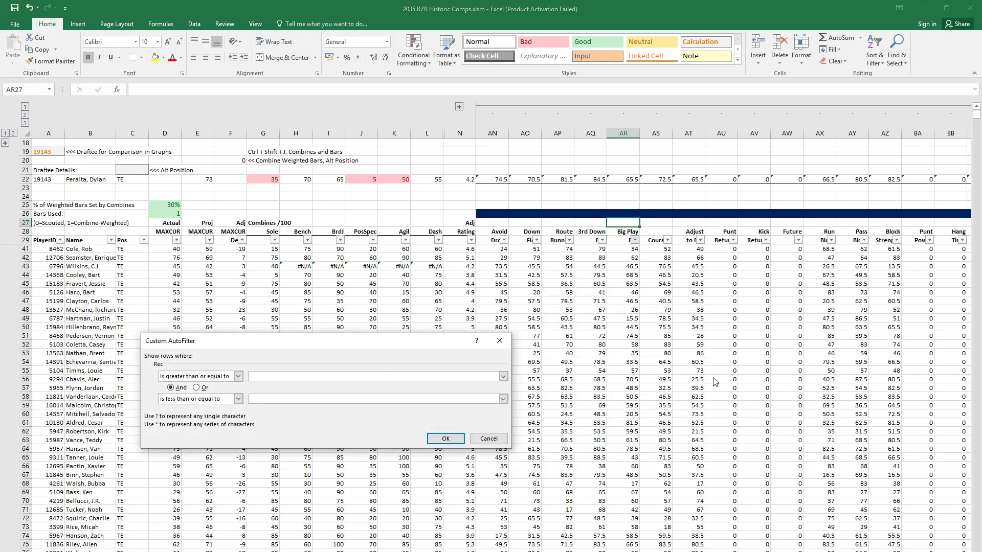
type("55")
key("Tab")
key("Tab")
key("Tab")
key("Return")
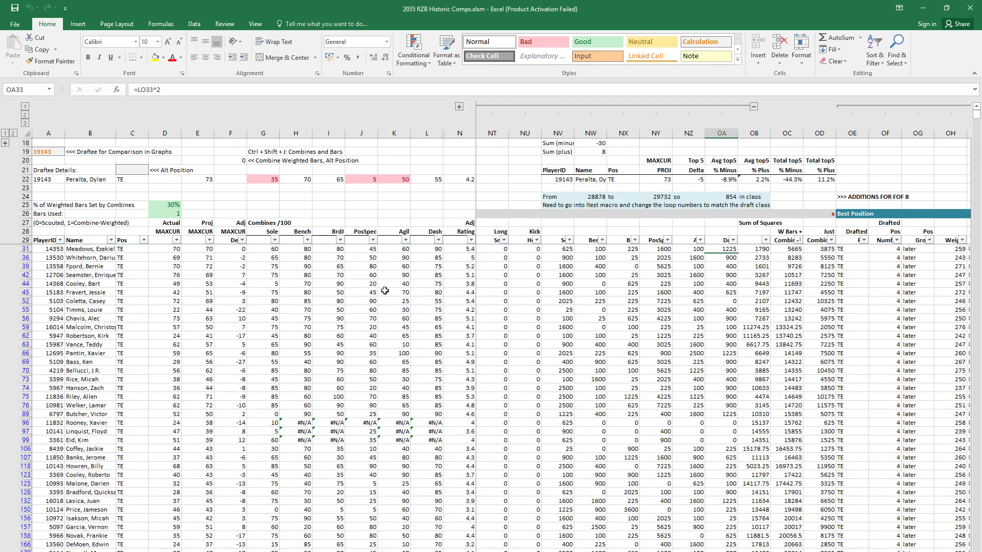
Step: Weigh the filtered tight end comparisons against Tampa Bay's needs in the draft projection workbook
left_click(271, 276)
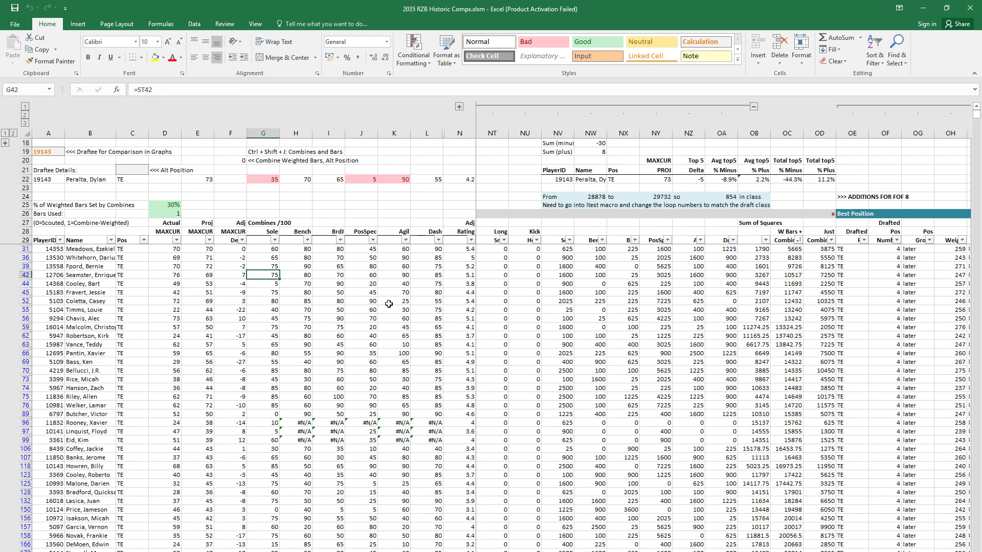
key("ctrl+Tab")
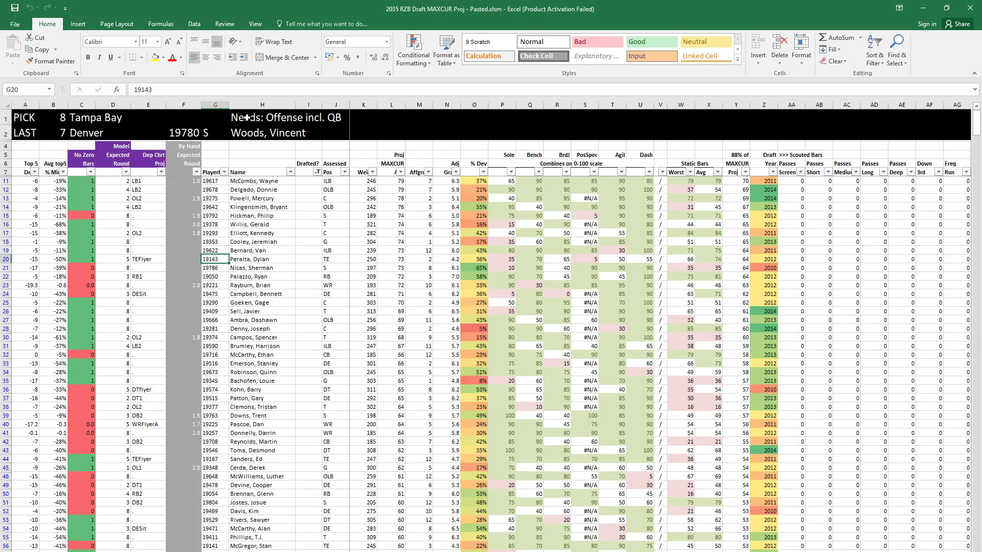
key("ctrl+Tab")
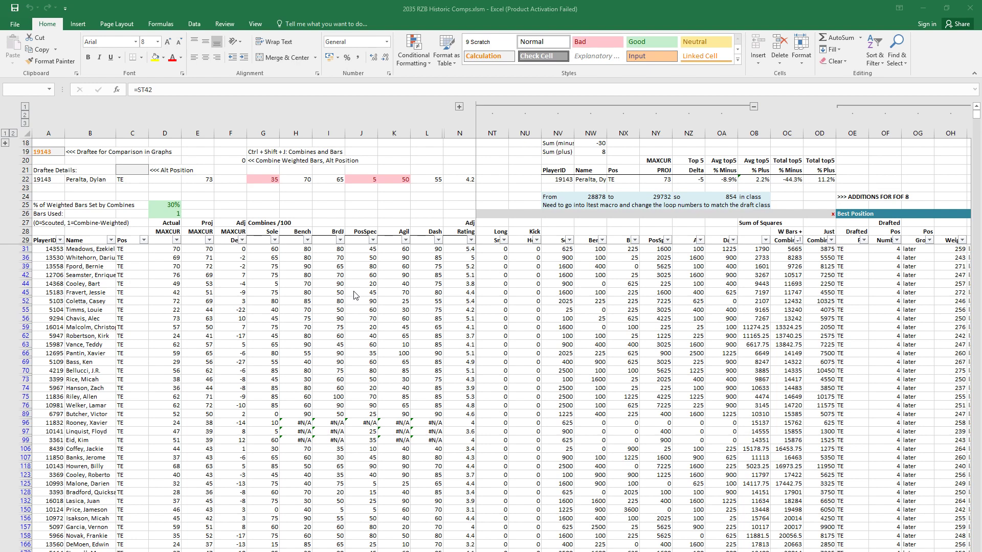
key("ctrl+Tab")
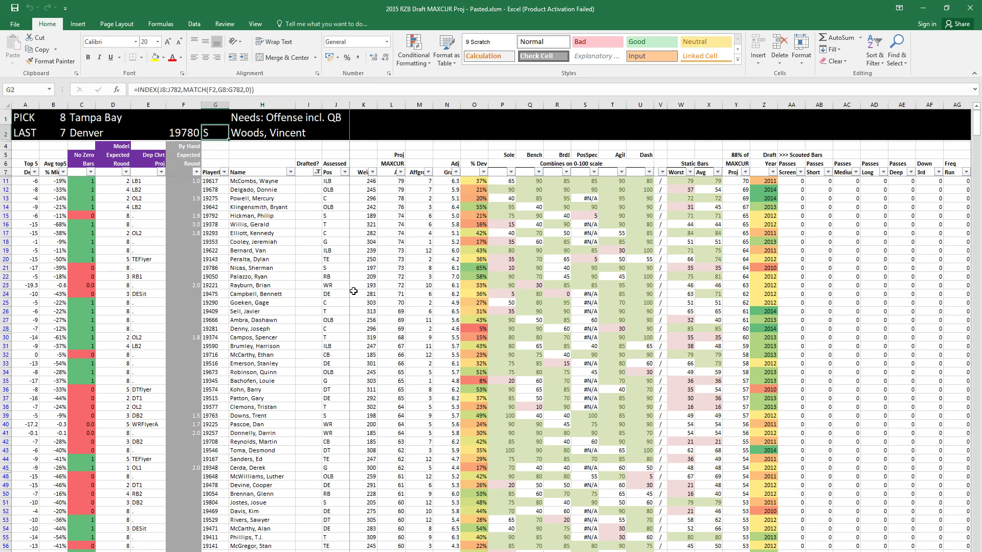
Step: Examine the undrafted prospects in rows 12 to 15 and the tight end in row 20 as candidates for pick 8
key("Right")
key("Right")
key("Right")
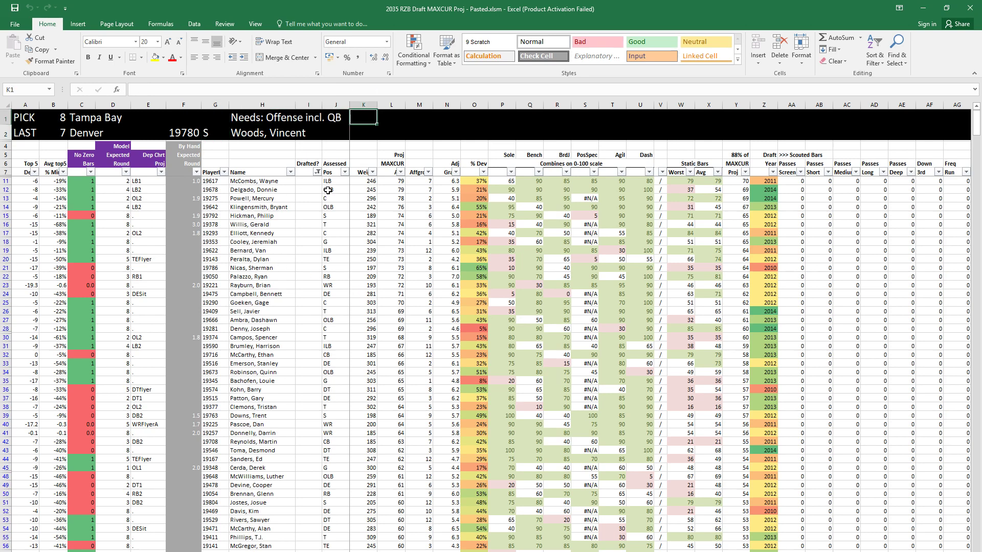
left_click_drag(328, 189, 329, 215)
key("shift+space")
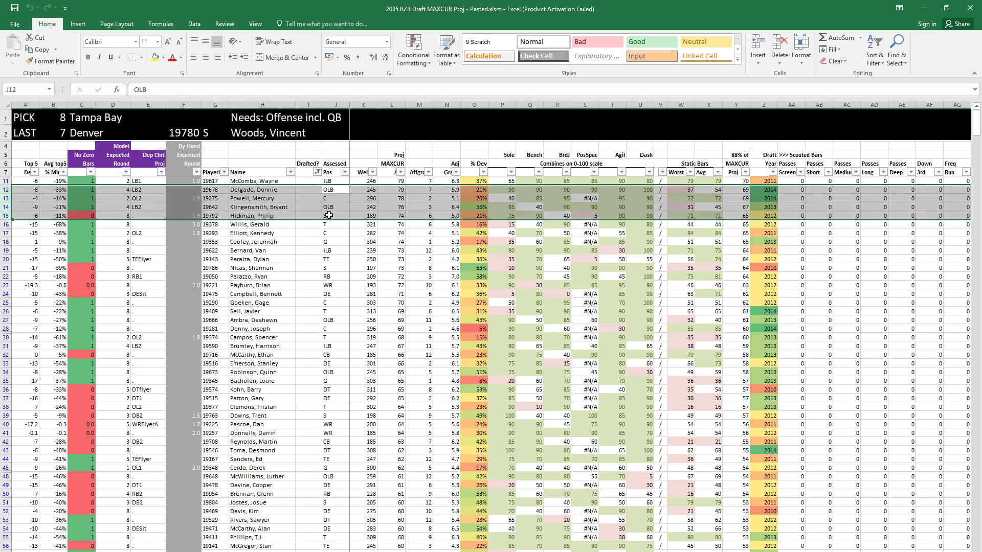
key("Up")
key("Up")
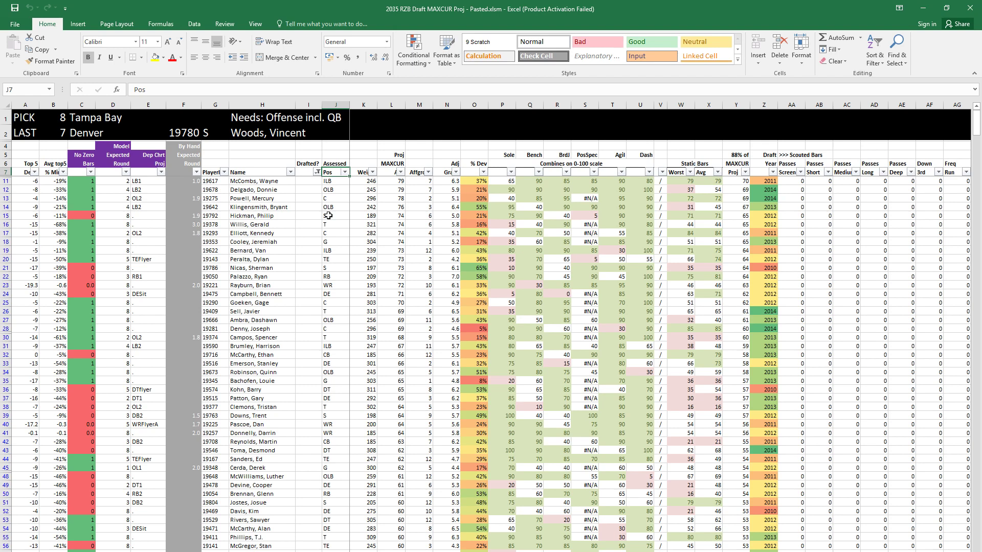
left_click(278, 260)
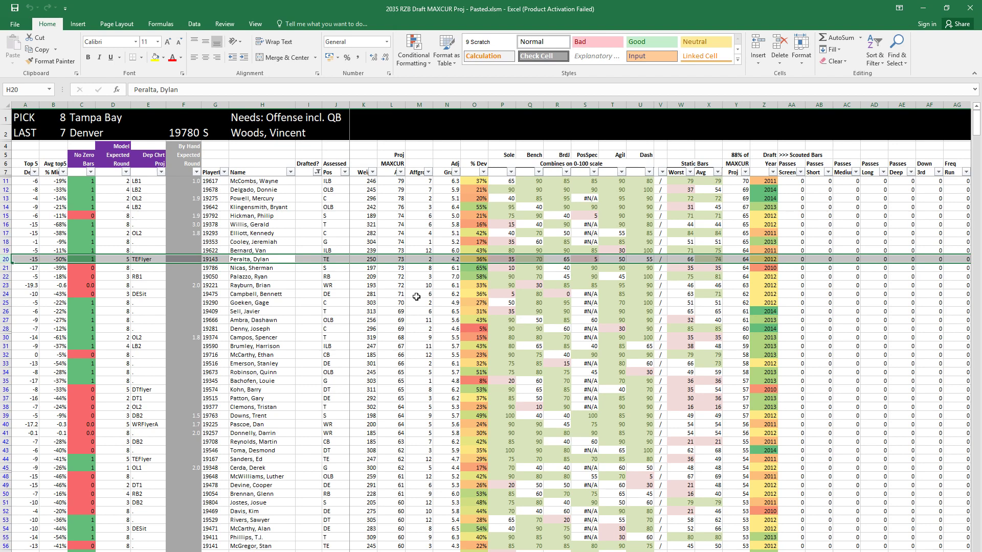
key("Right")
key("Right")
key("Right")
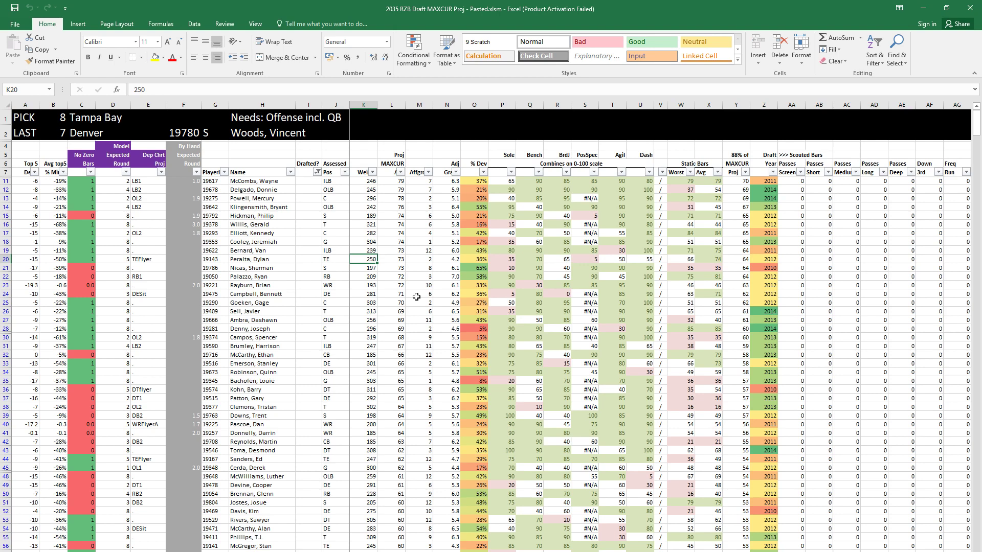
Step: Compare the positions of the remaining prospects in rows 14 to 20 for Tampa Bay's pick 8
key("Left")
key("Left")
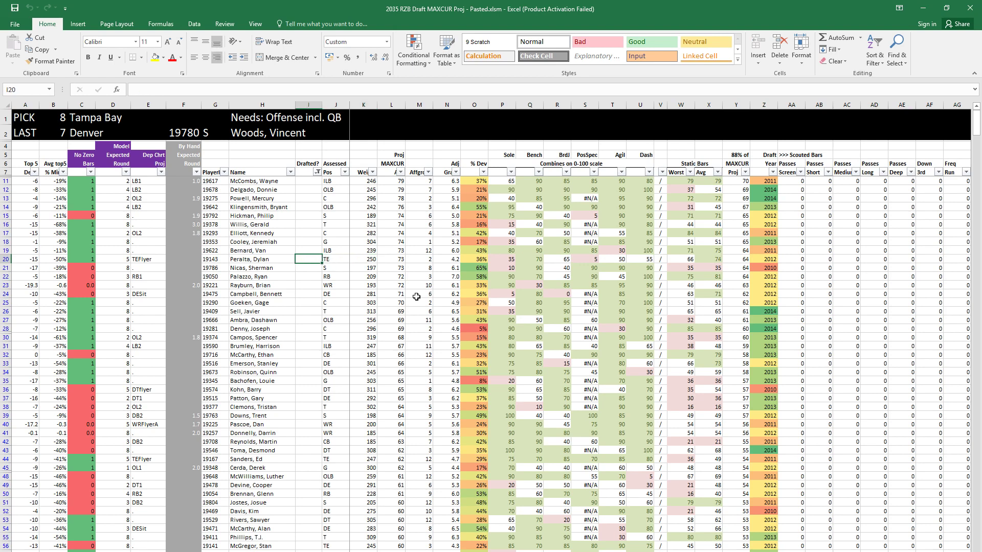
key("Up")
key("Up")
key("Right")
key("Up")
key("Up")
key("Up")
key("Up")
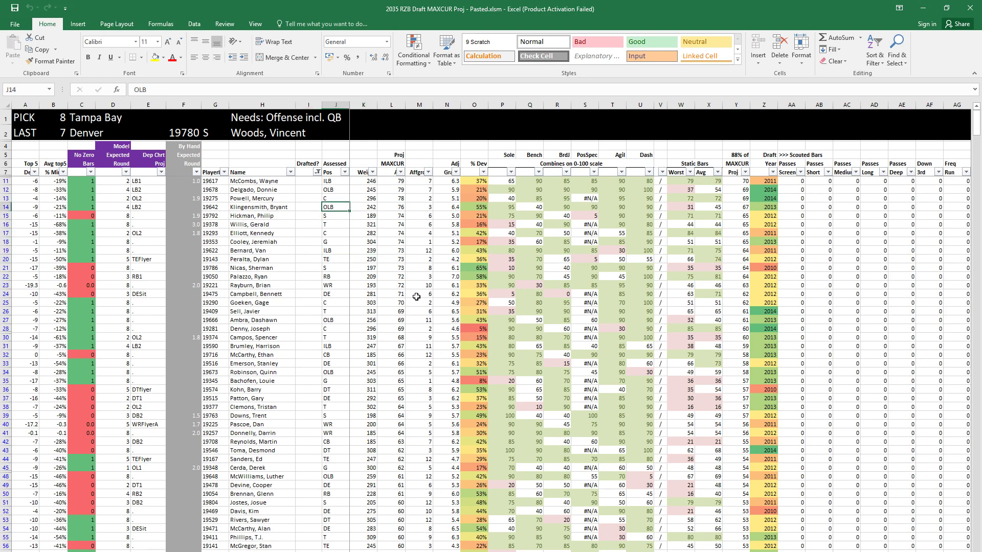
Step: Record 8 in the Drafted? column for the tight end in row 20
key("Down")
key("Down")
key("Down")
key("Down")
key("Down")
key("Down")
key("Left")
key("Left")
key("Left")
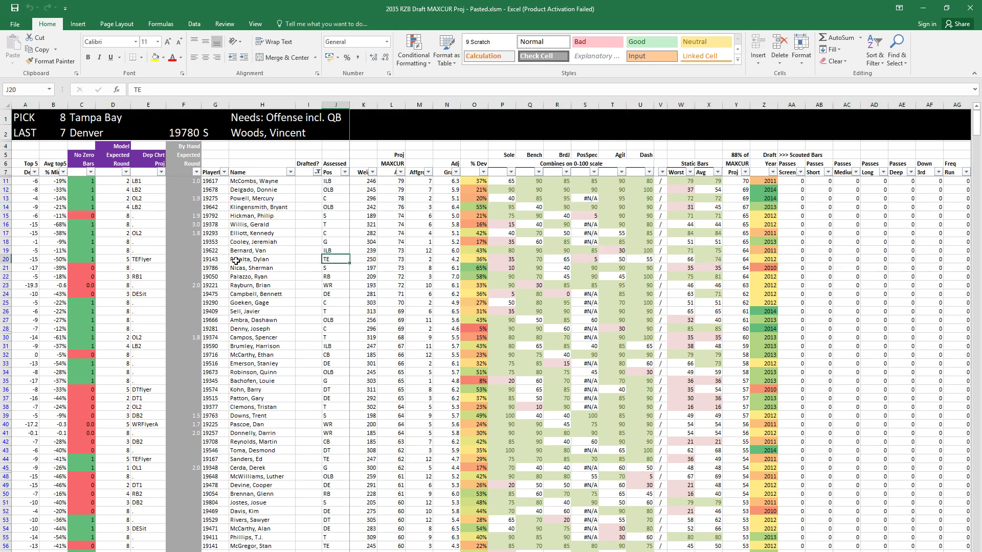
key("Right")
key("Right")
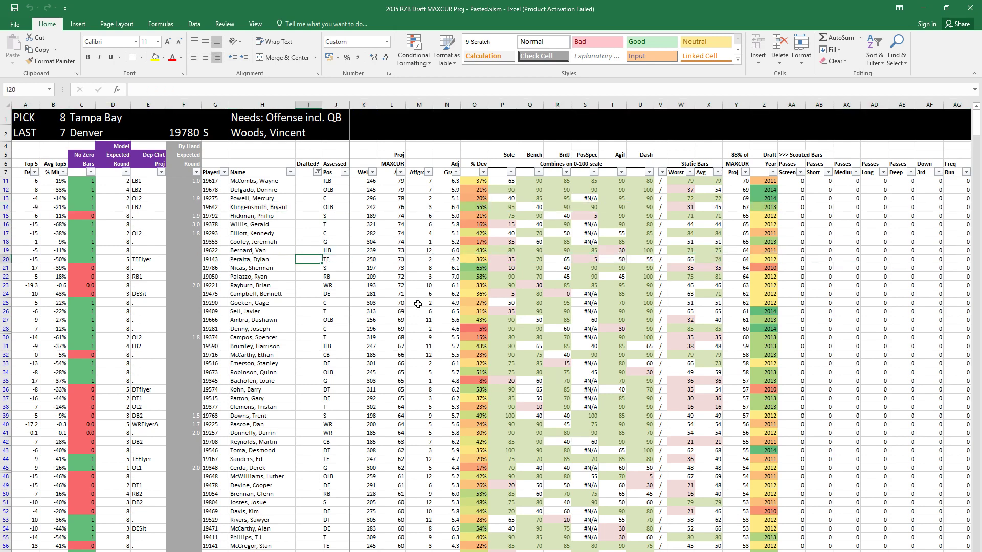
type("8")
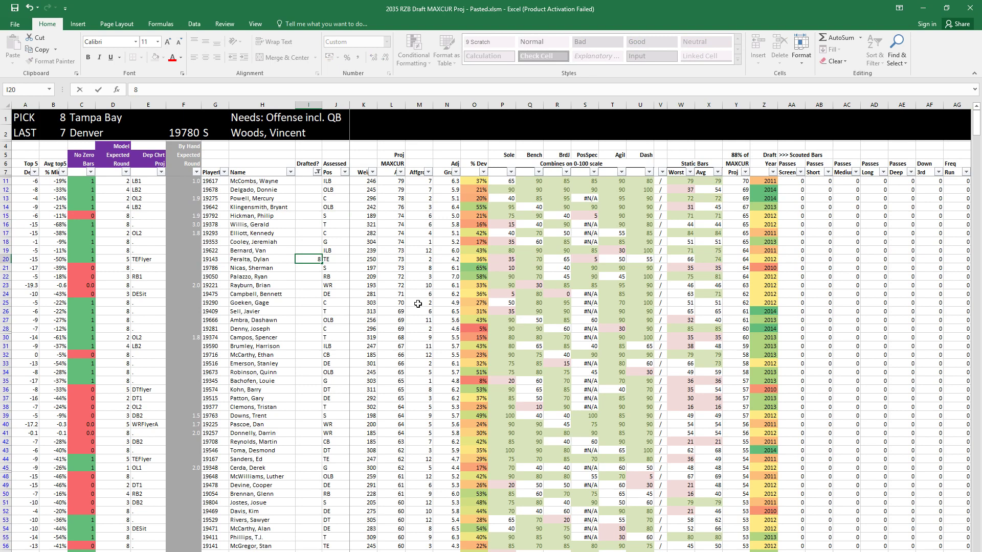
key("Return")
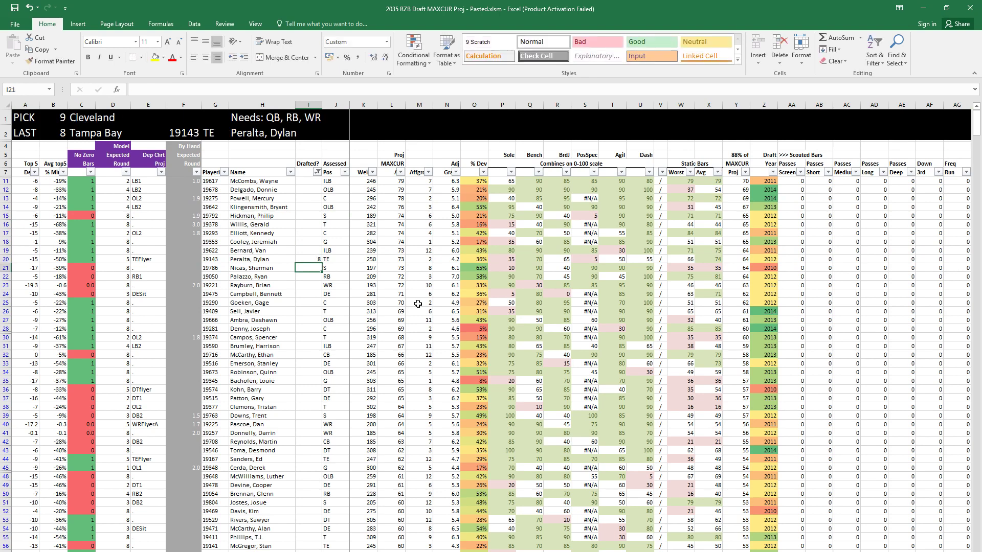
Step: Review the combine scores, static bars and MAXCUR projection of the tight end in row 20
key("Up")
key("Right")
key("Right")
key("Right")
key("Right")
key("Right")
key("Right")
key("Right")
key("Right")
key("Right")
key("Right")
key("Right")
key("Right")
key("Right")
key("Right")
key("Right")
key("Right")
key("Left")
key("Left")
key("Left")
key("Left")
key("Left")
key("Left")
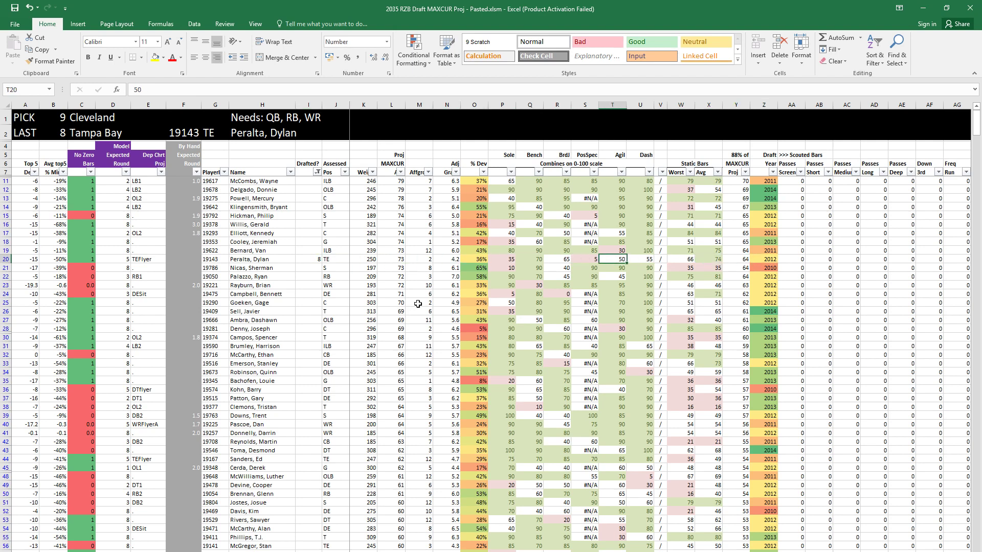
key("shift+space")
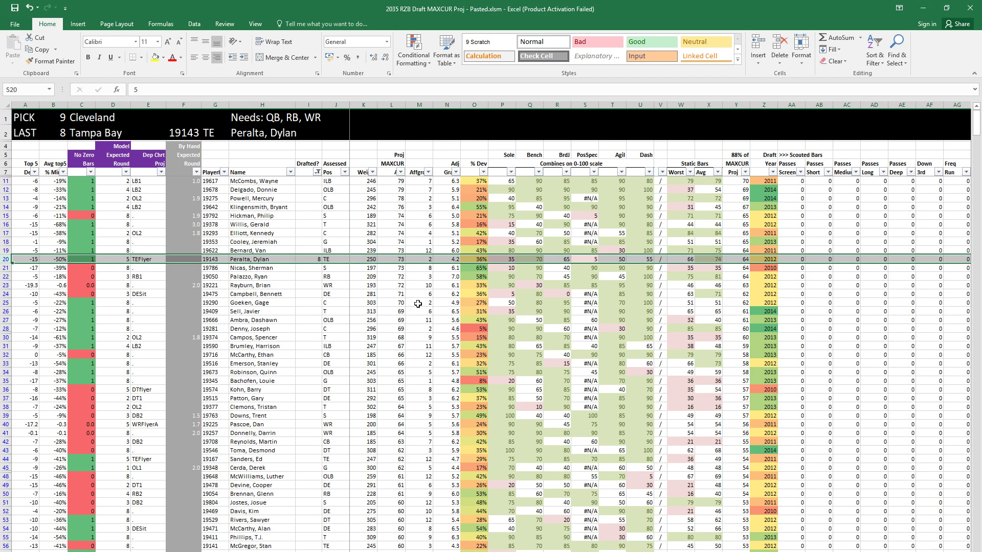
left_click(309, 259)
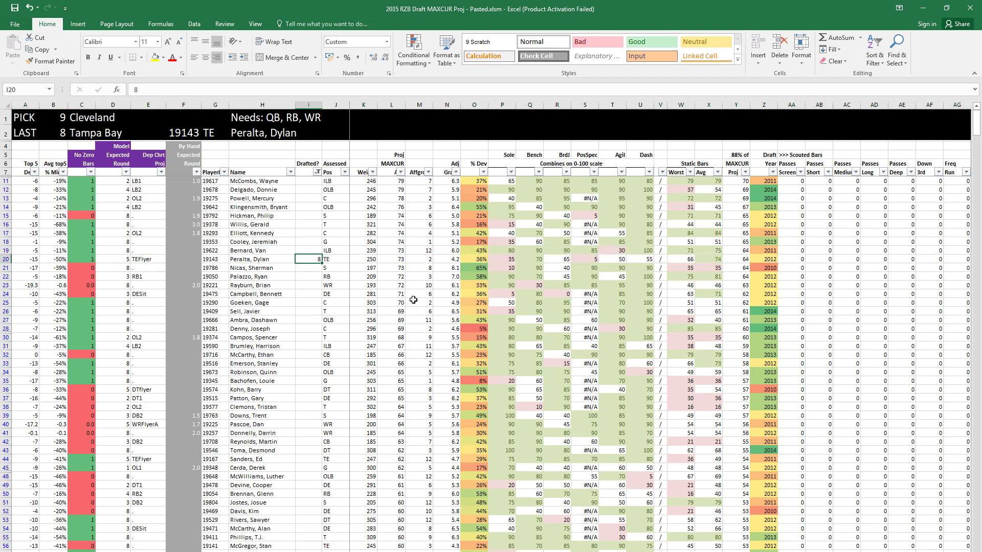
Step: Weigh Cleveland's needs for pick 9 against the neighbouring prospects and the projection data of the running back in row 22
left_click_drag(256, 119, 333, 124)
left_click(308, 276)
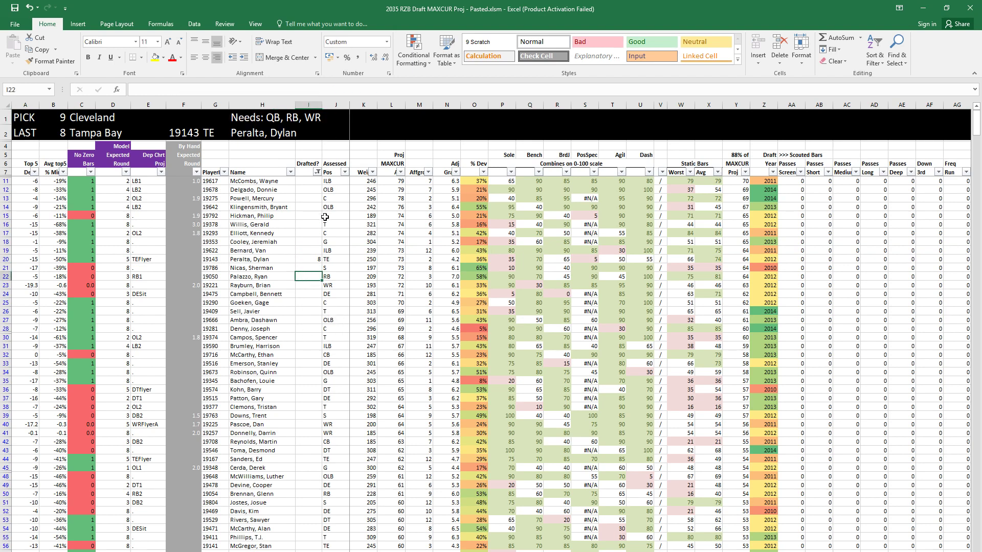
left_click_drag(330, 203, 329, 307)
left_click(336, 267)
key("Down")
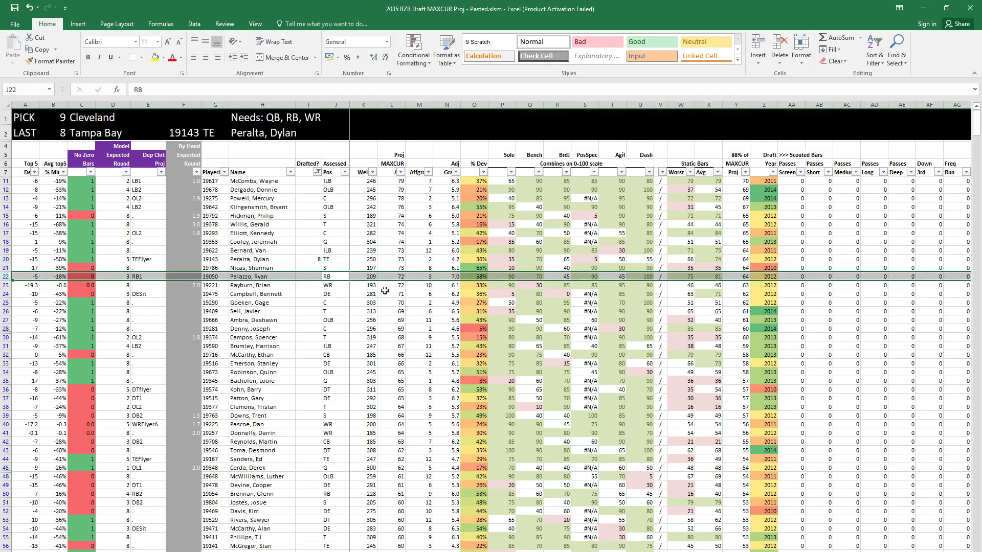
key("Left")
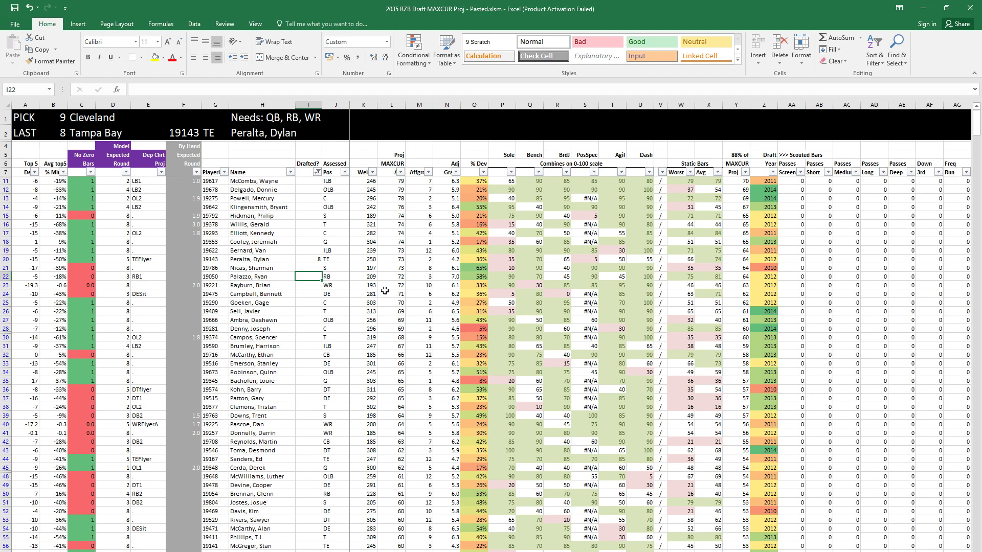
left_click(237, 121)
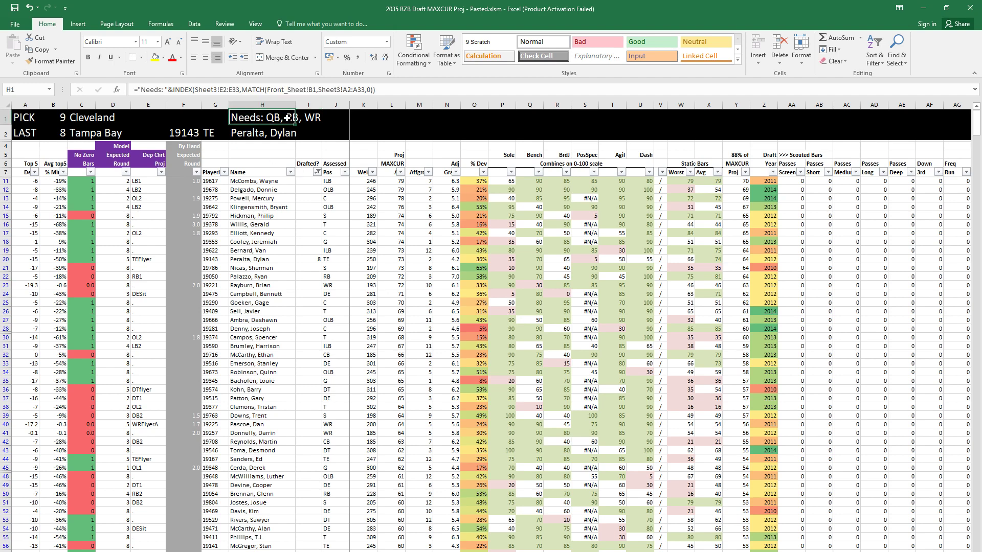
left_click(340, 279)
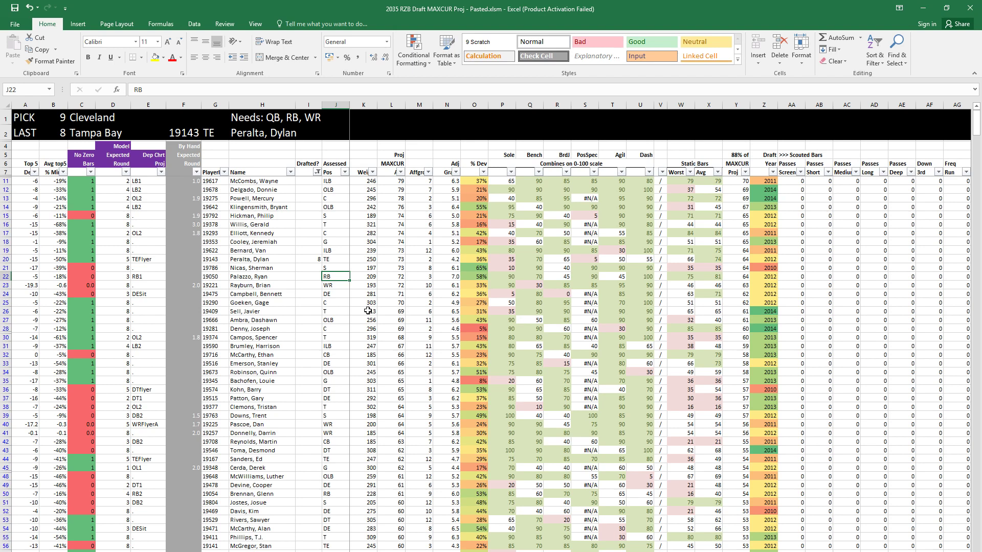
key("Right")
key("Right")
key("shift+space")
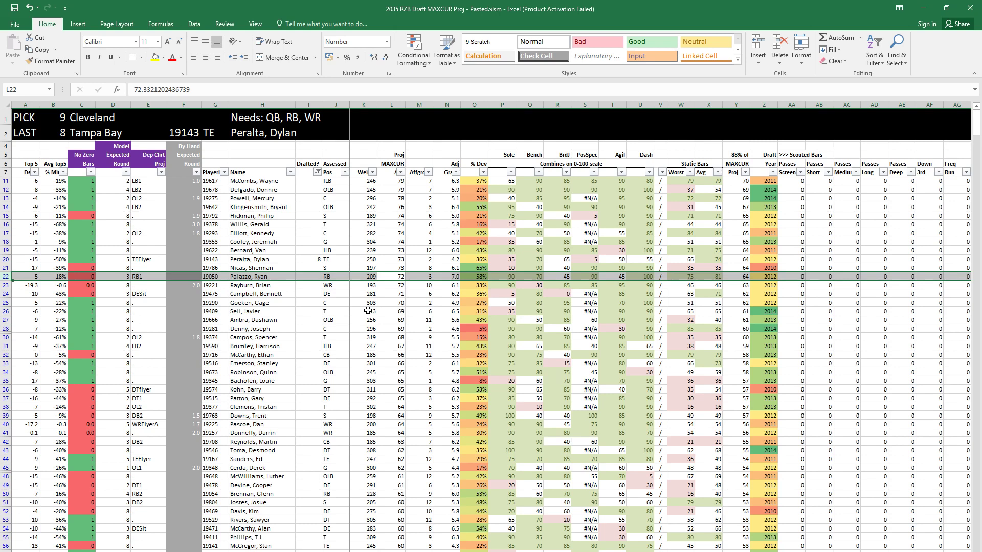
key("Left")
key("Left")
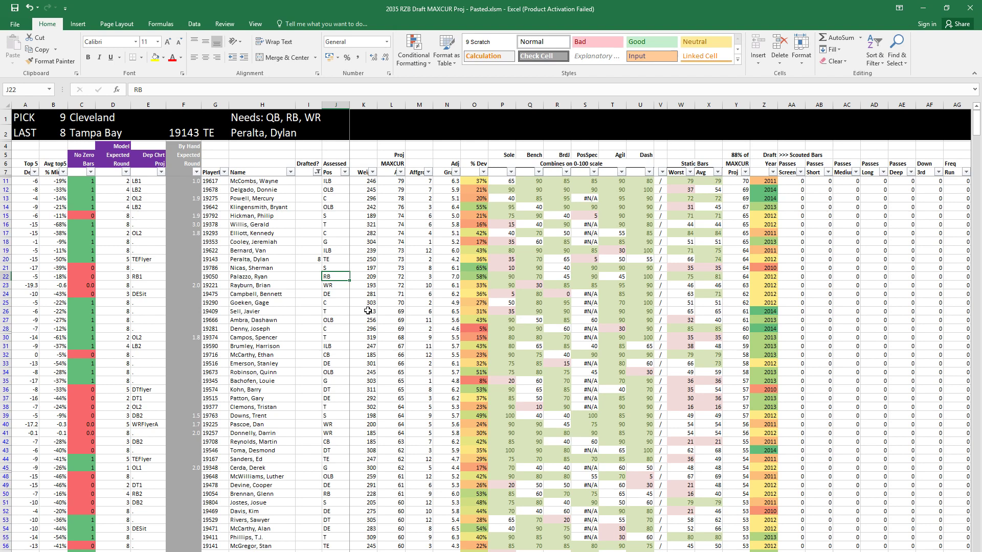
key("Left")
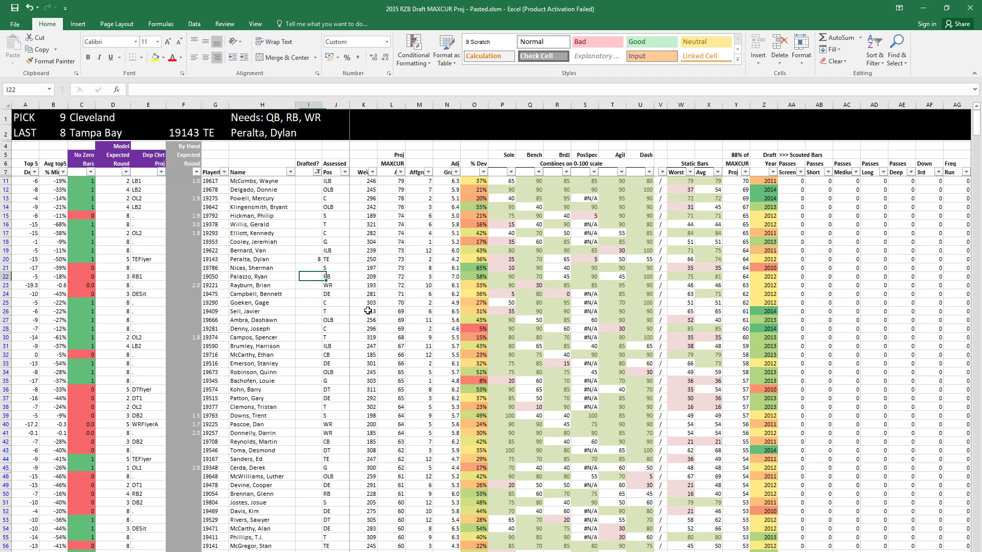
Step: Switch to the 2035 RZB Historic Comps workbook and set the draftee for comparison in A19 to player ID 19050
key("ctrl+shift+c")
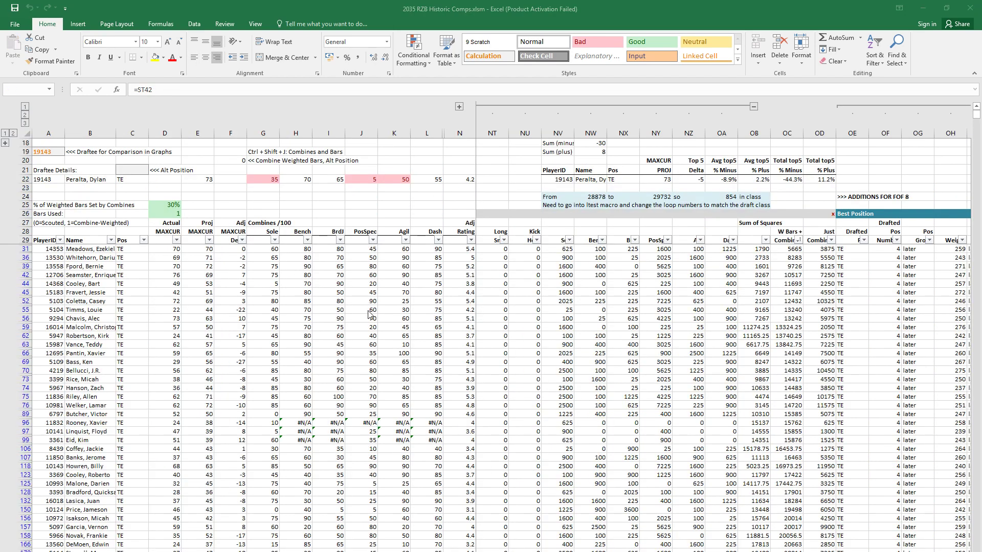
left_click(282, 334)
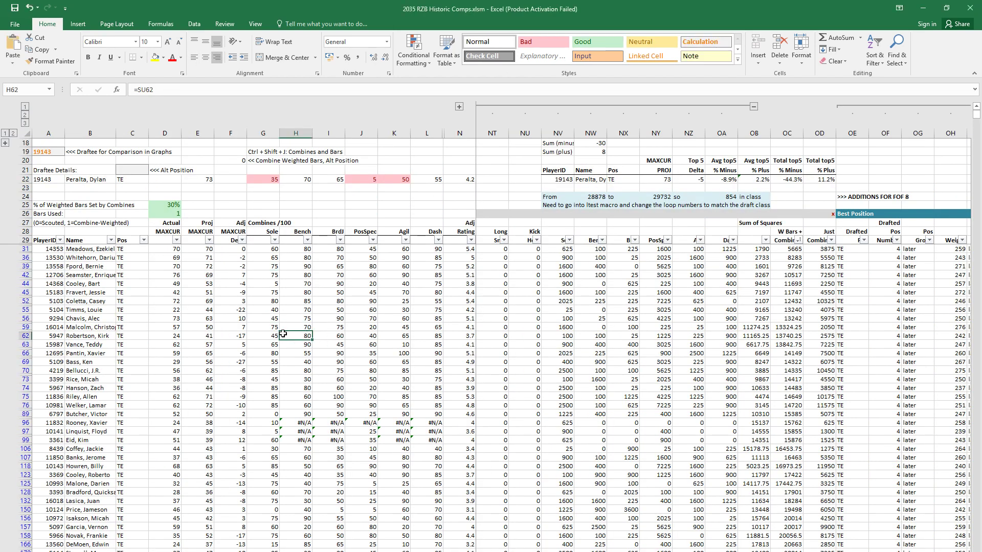
left_click(55, 152)
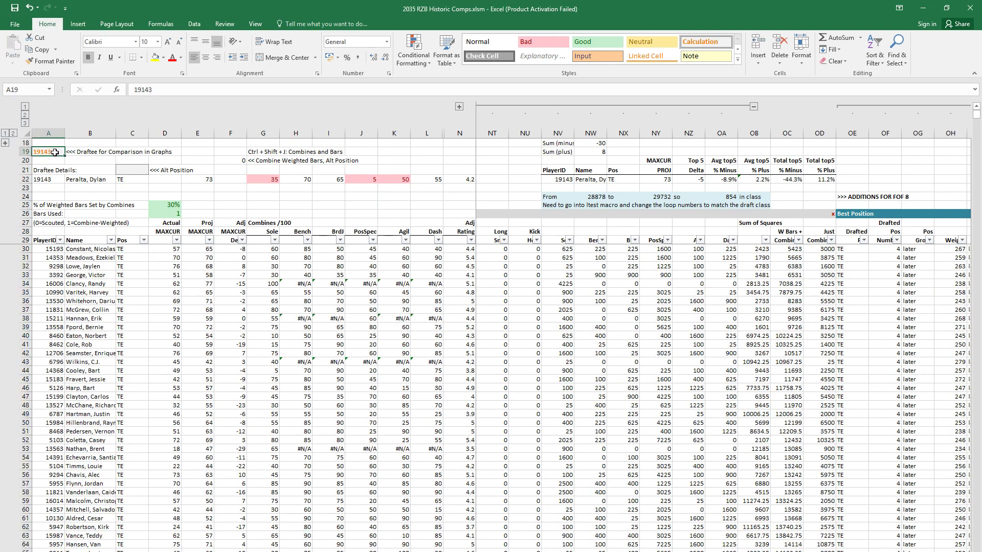
type("19050")
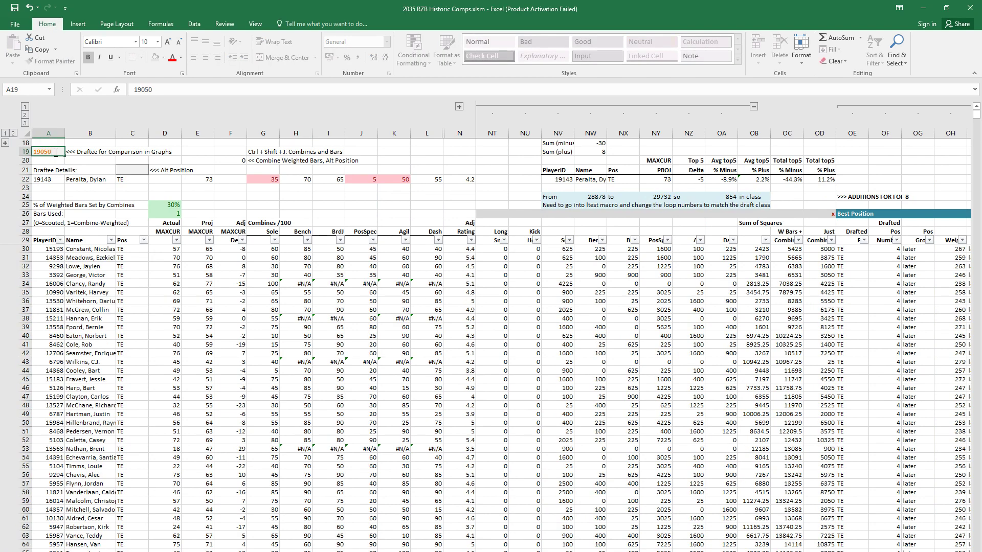
key("Return")
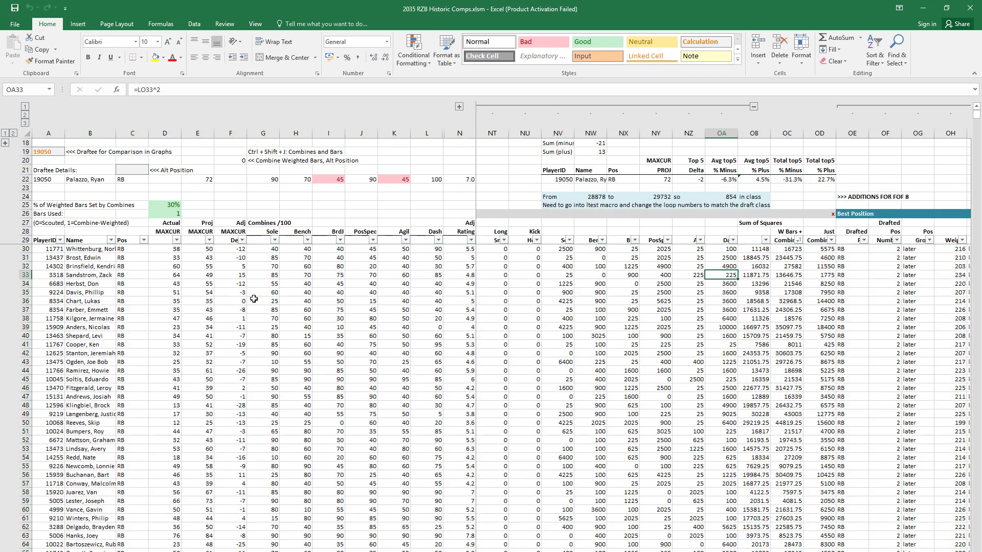
Step: Examine the scouted bars of the running back comparisons, from Speed through the rushing and receiving columns
left_click(262, 284)
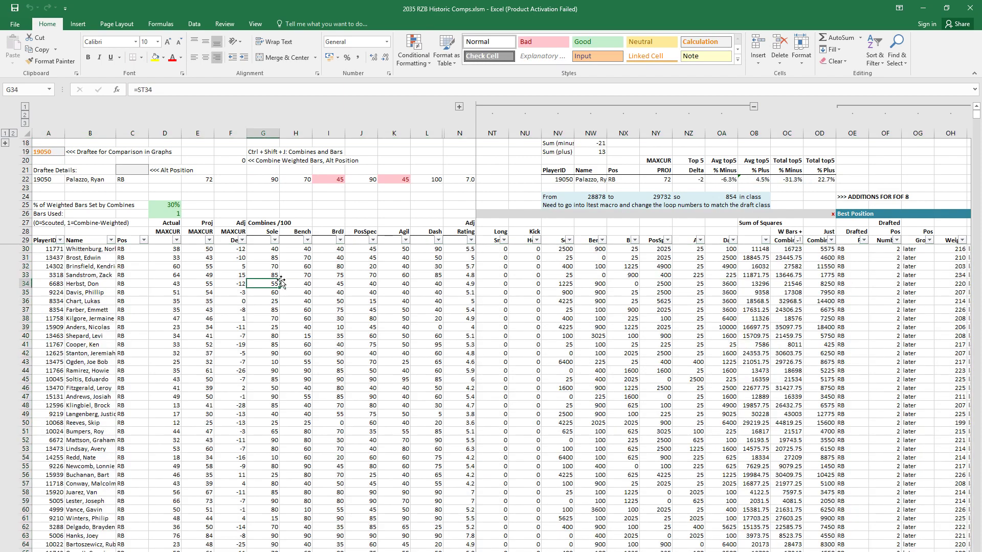
key("Right")
key("Right")
key("Right")
key("Right")
key("Right")
key("Right")
key("Right")
key("Right")
key("Right")
key("Right")
key("Right")
key("Right")
key("Right")
key("Right")
key("Right")
key("Right")
key("Right")
key("Right")
key("Right")
key("Right")
key("Right")
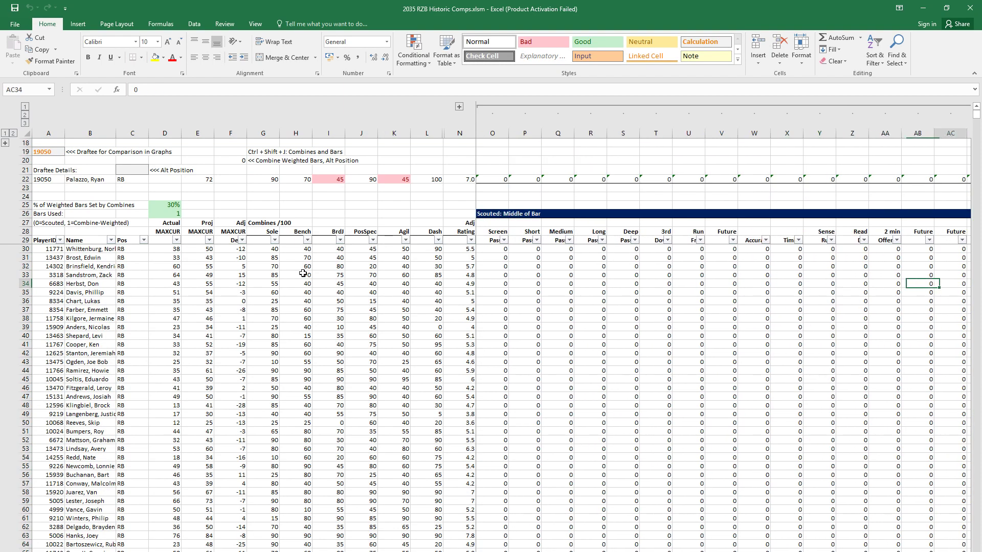
left_click(515, 302)
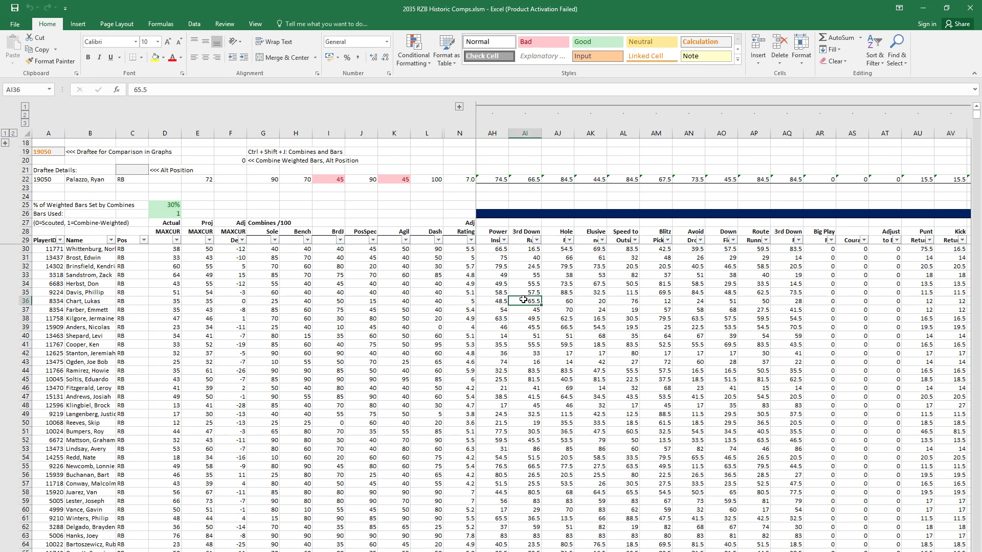
key("Left")
key("Left")
key("Left")
left_click(616, 303)
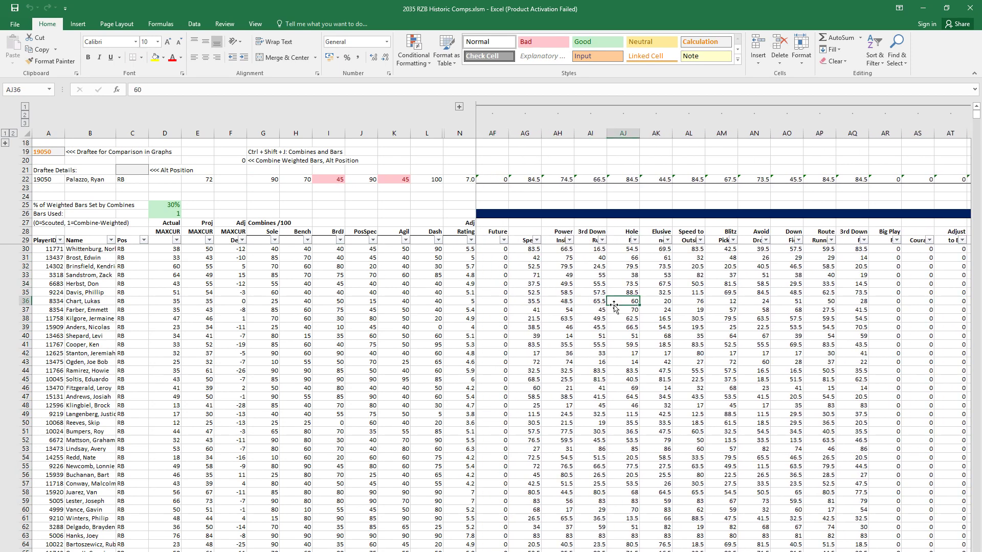
Step: Apply a greater-than number filter to the Speed column to keep only the fast running back comparisons
left_click(537, 240)
mouse_move(475, 313)
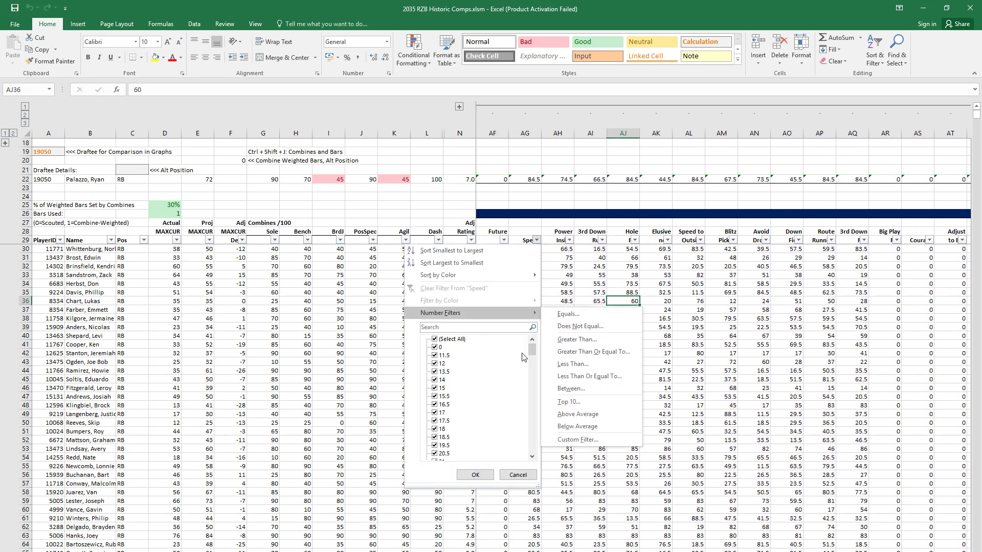
left_click(588, 340)
left_click(307, 376)
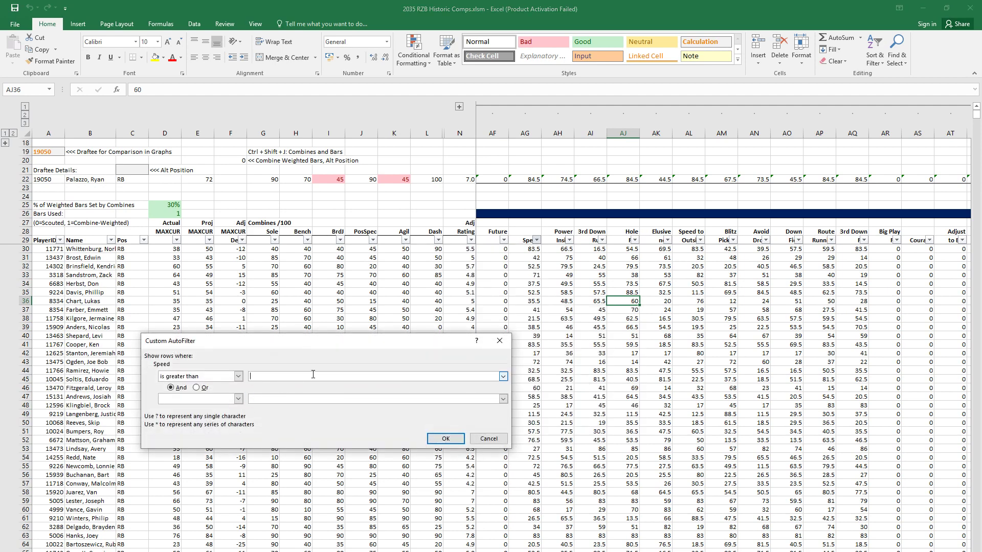
type("80")
key("Return")
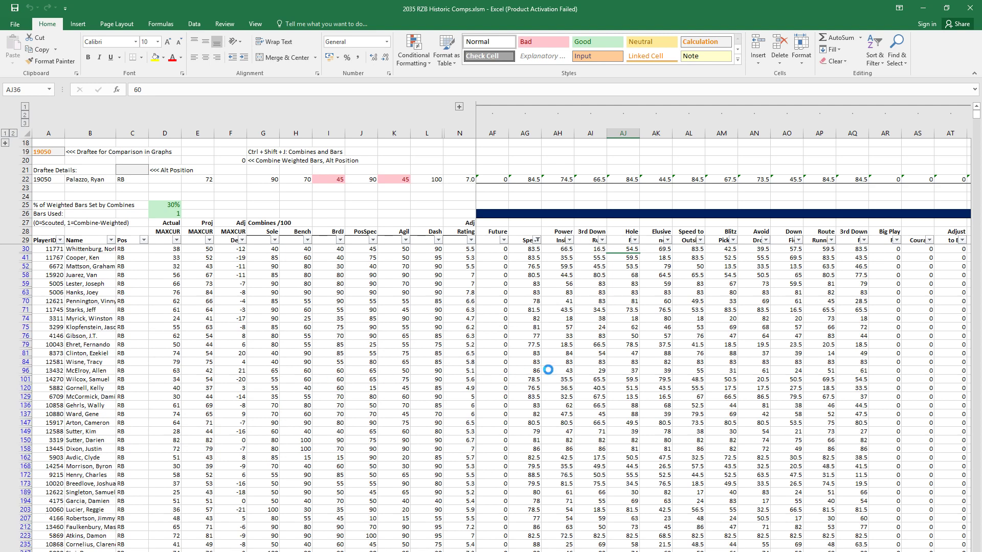
left_click(590, 307)
left_click(585, 276)
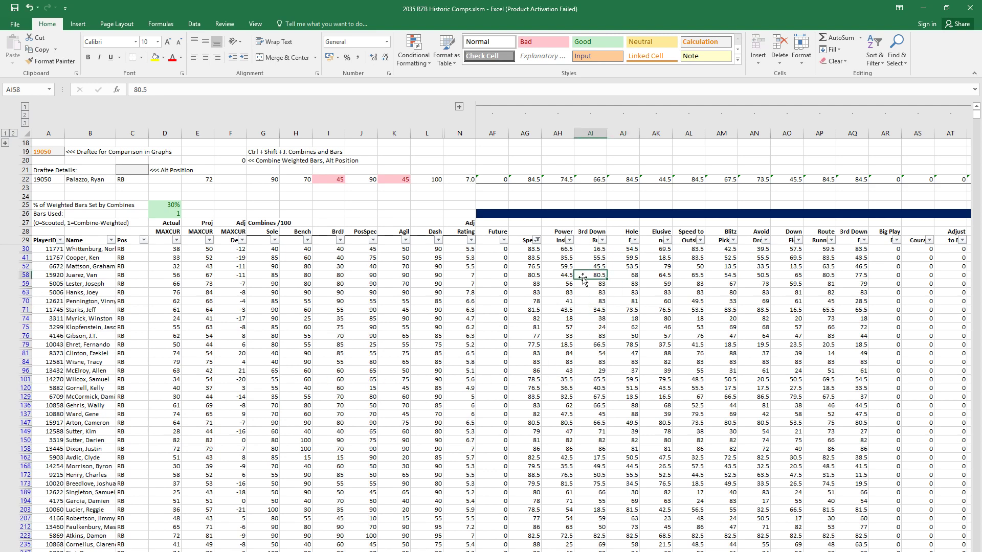
left_click(569, 240)
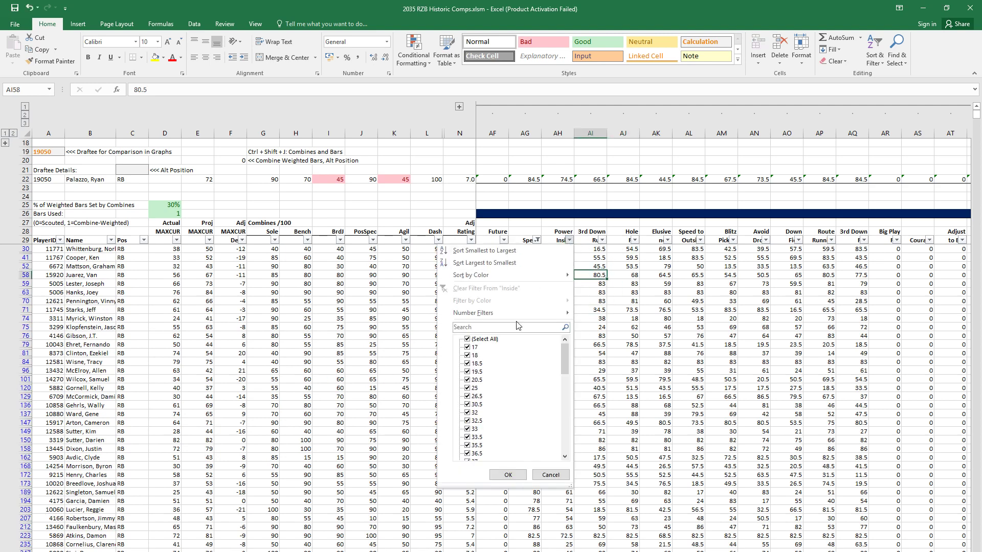
mouse_move(536, 312)
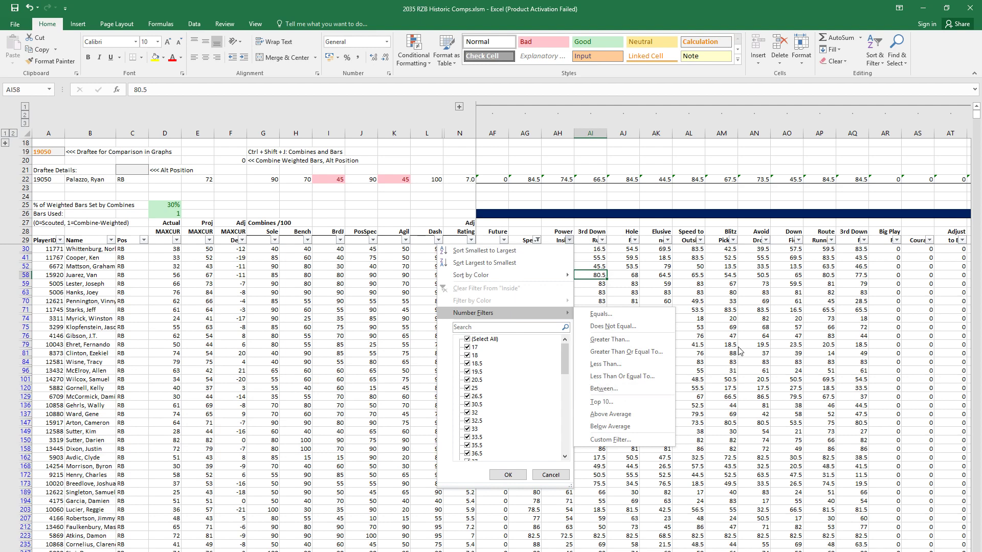
left_click(688, 300)
Step: Filter the Speed to Outside column to values greater than 74
left_click(700, 240)
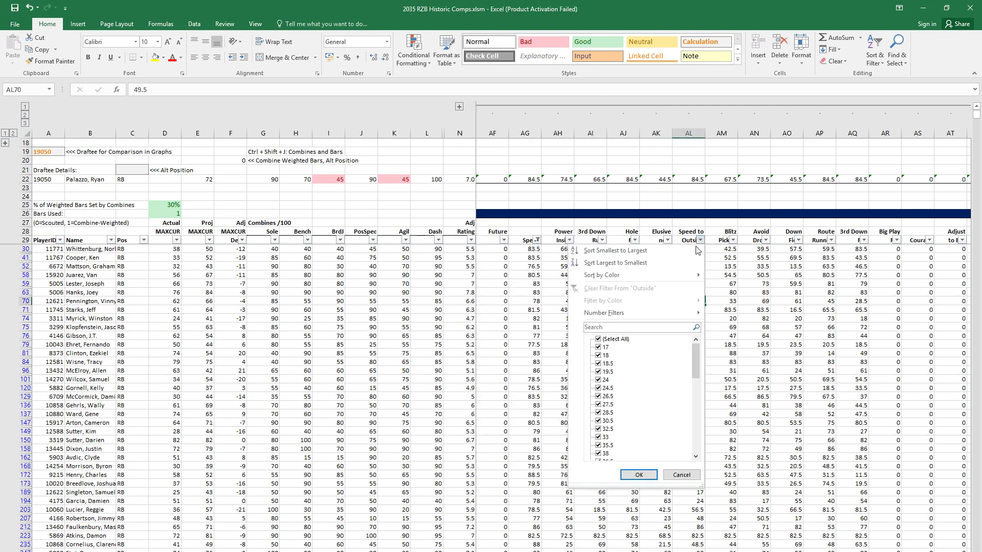
mouse_move(698, 318)
left_click(742, 339)
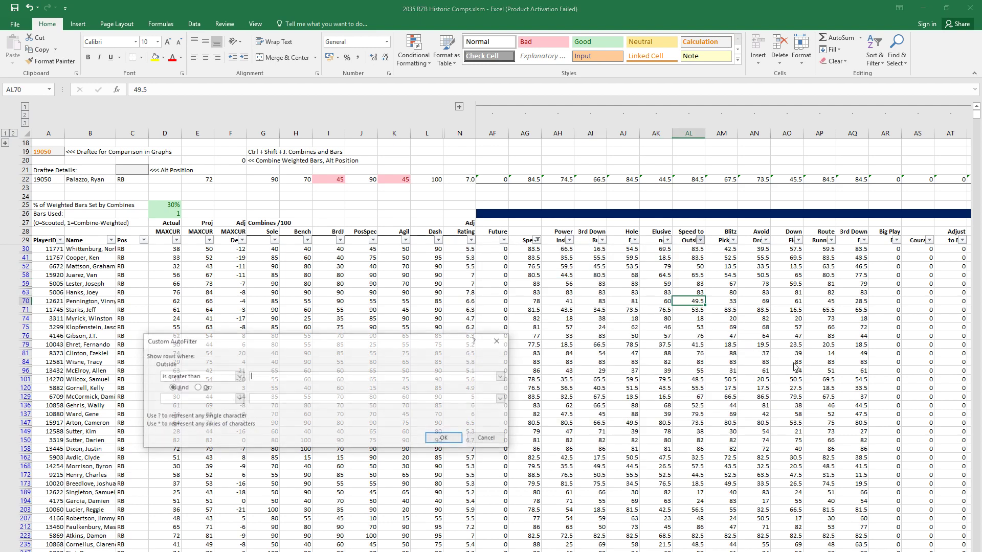
type("74")
key("Return")
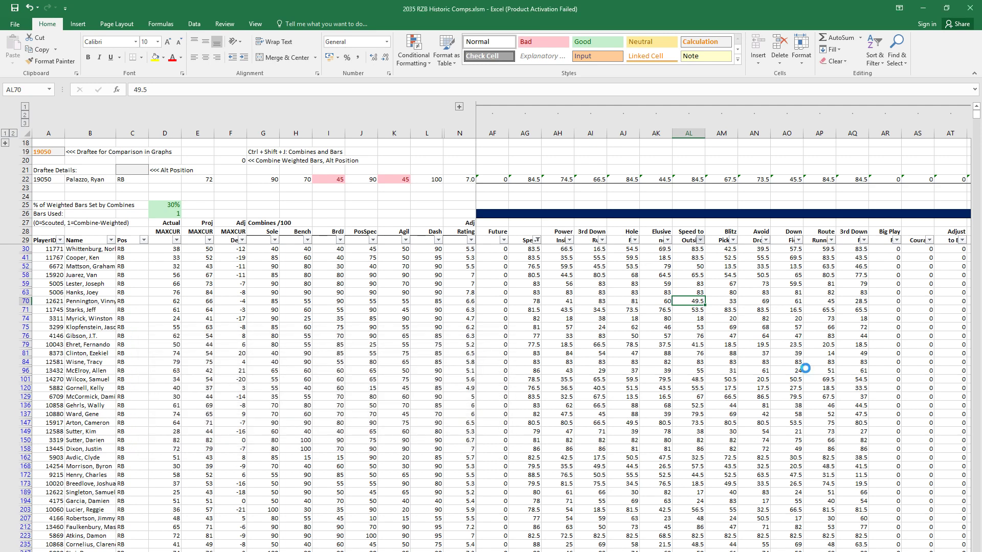
Step: Compare the filtered running backs' rows, highlighting rows 59 to 63 and rows 84 to 158
left_click(352, 304)
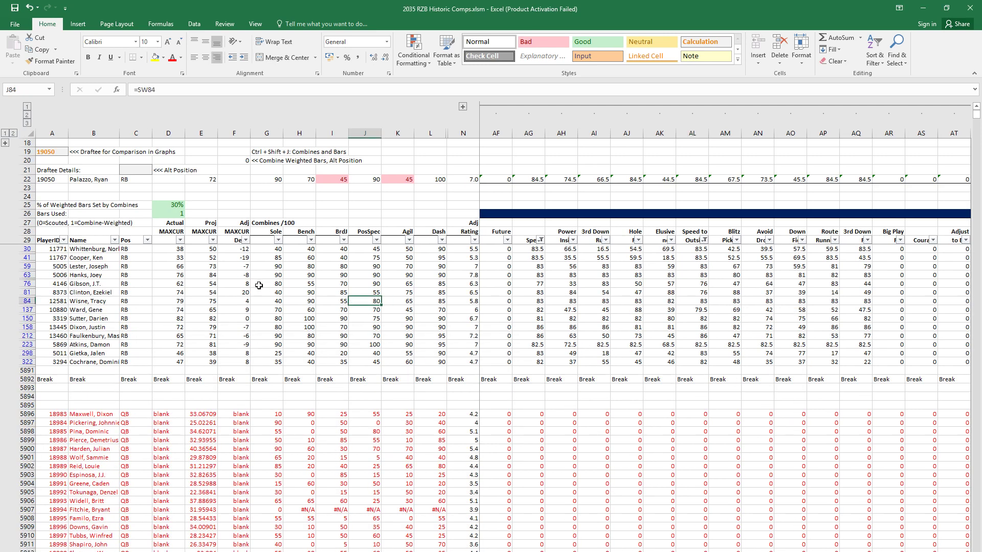
left_click_drag(633, 266, 633, 276)
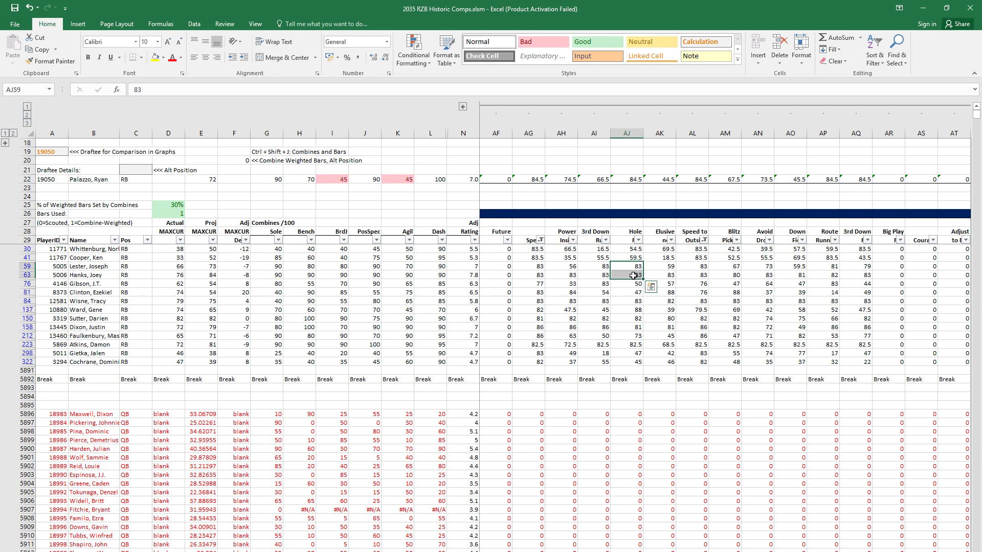
key("shift+space")
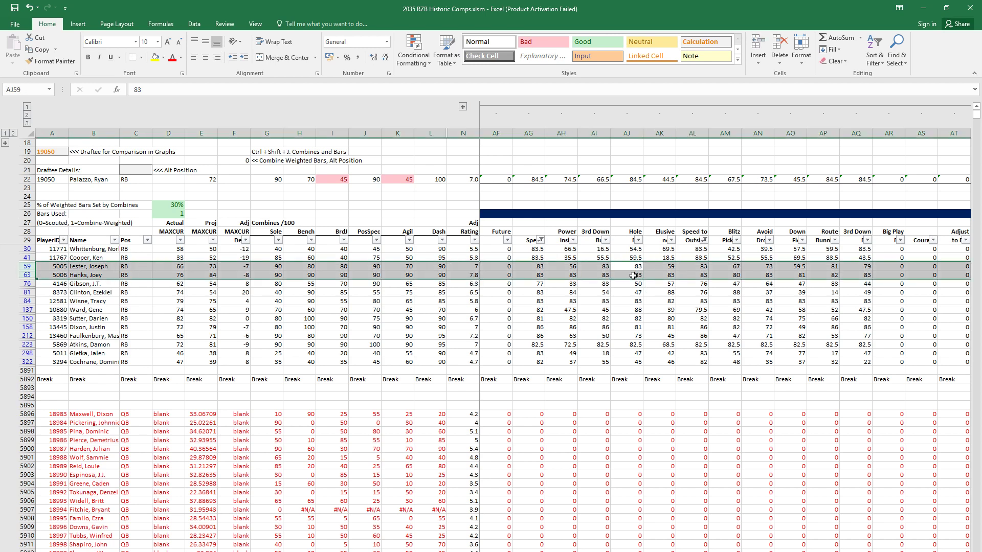
left_click_drag(623, 302, 623, 309)
key("shift+space")
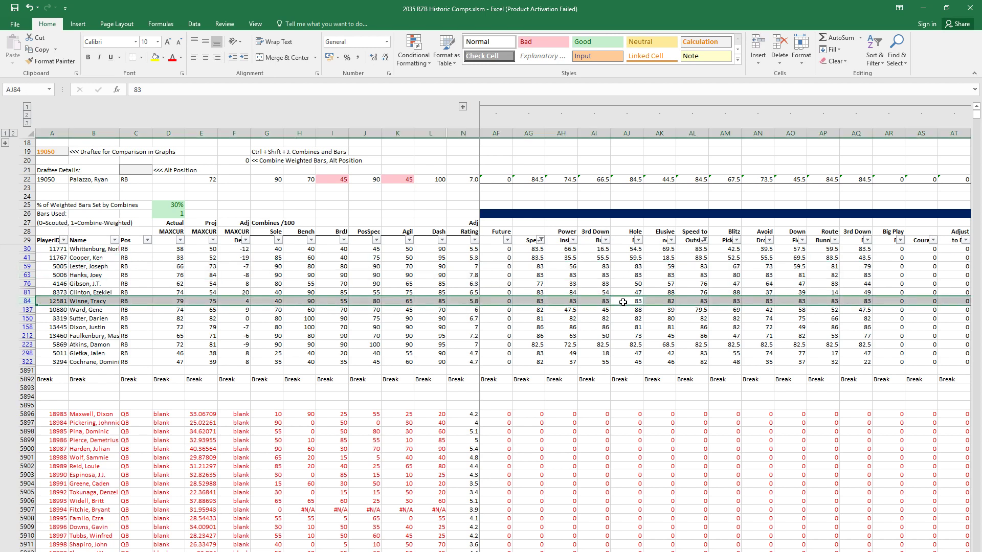
key("shift+Down")
key("shift+Down")
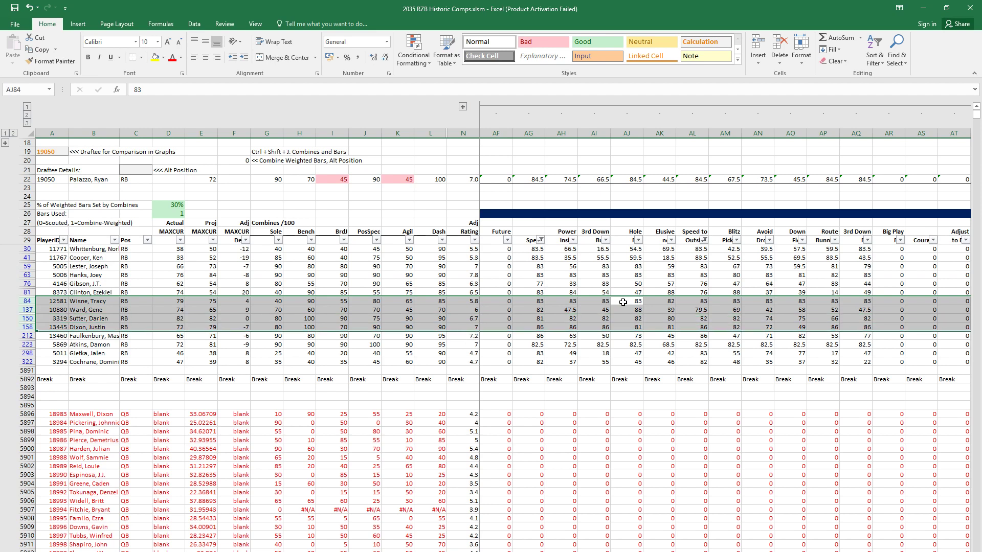
key("Home")
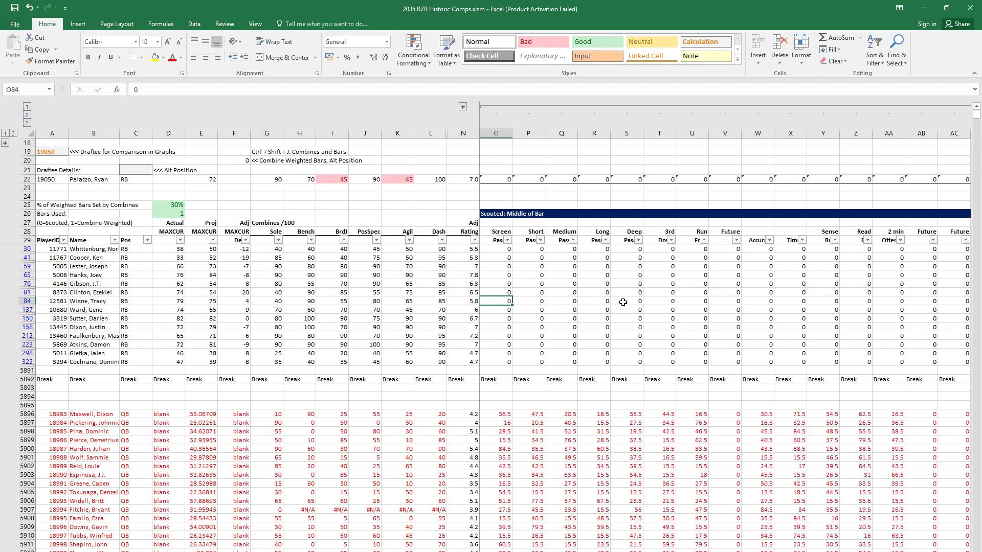
Step: Examine the scouted bars of the running back in row 84, across to the Adjust column and back to Speed
key("Right")
key("Right")
key("Right")
key("Right")
key("Right")
key("Right")
key("Right")
key("Right")
key("Right")
key("Right")
key("Right")
key("Right")
key("Right")
key("Right")
key("Right")
key("Right")
key("Right")
key("Right")
key("Right")
key("Right")
key("Right")
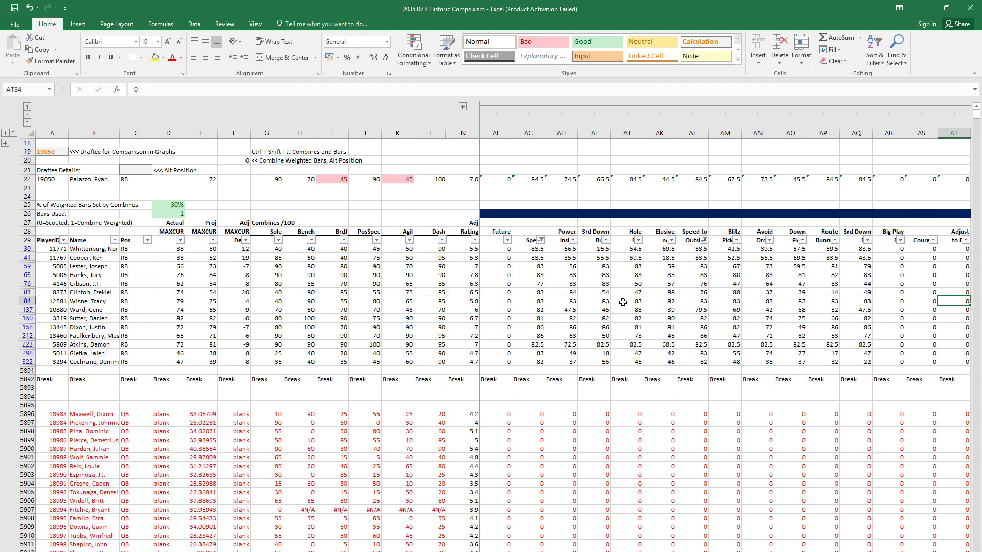
key("Left")
key("Left")
key("Left")
key("Right")
key("Right")
key("Right")
key("Right")
key("Left")
key("Left")
key("Left")
key("Left")
key("Left")
key("Left")
key("Left")
key("Left")
key("Left")
key("Left")
key("Left")
key("Left")
key("Left")
key("Left")
key("Left")
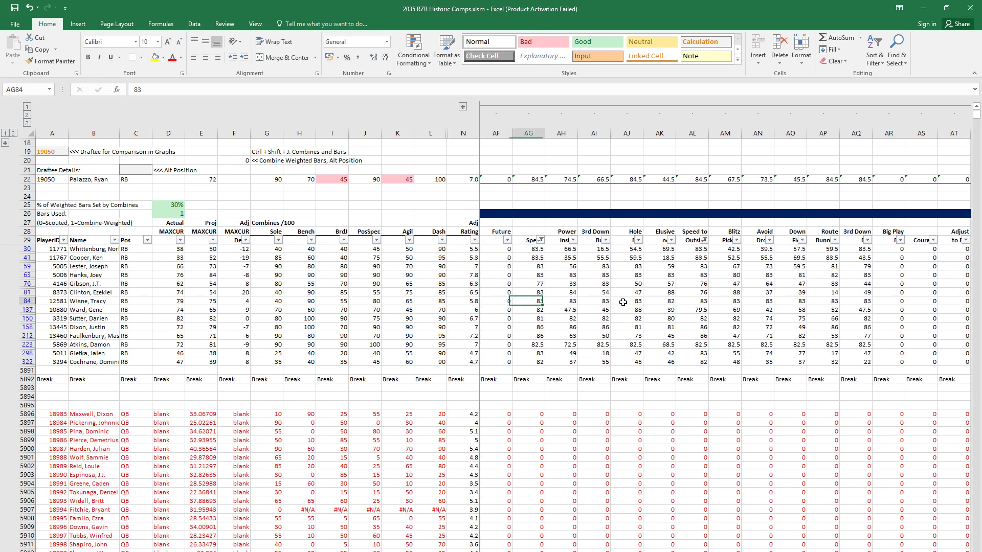
Step: Review row 84's rushing and receiving bars, then highlight the Route Running column to compare it across the backs
key("Right")
key("Right")
key("Right")
key("Right")
key("Right")
key("Right")
key("Right")
key("Right")
key("Right")
key("Right")
key("Right")
key("Right")
key("Right")
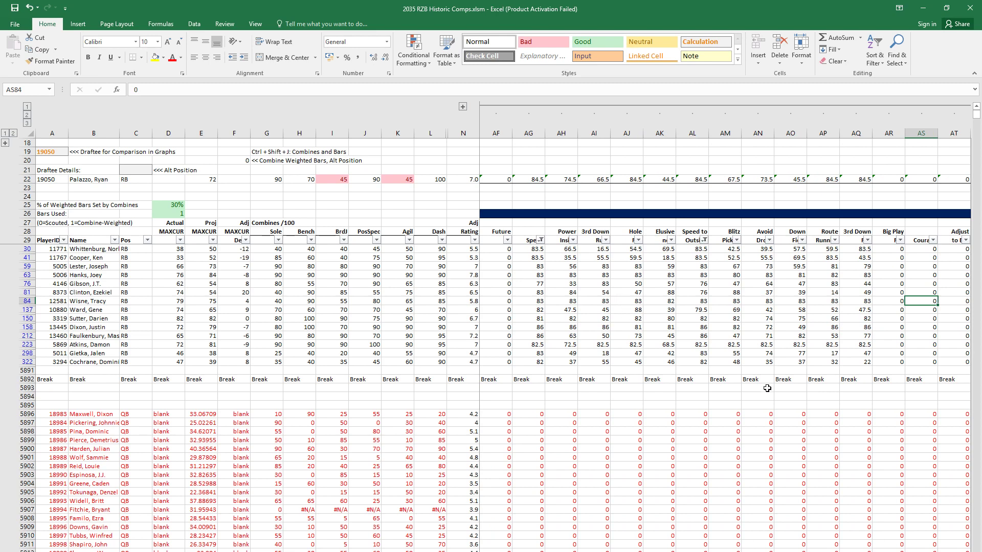
key("Left")
key("Left")
key("Left")
key("Up")
key("ctrl+space")
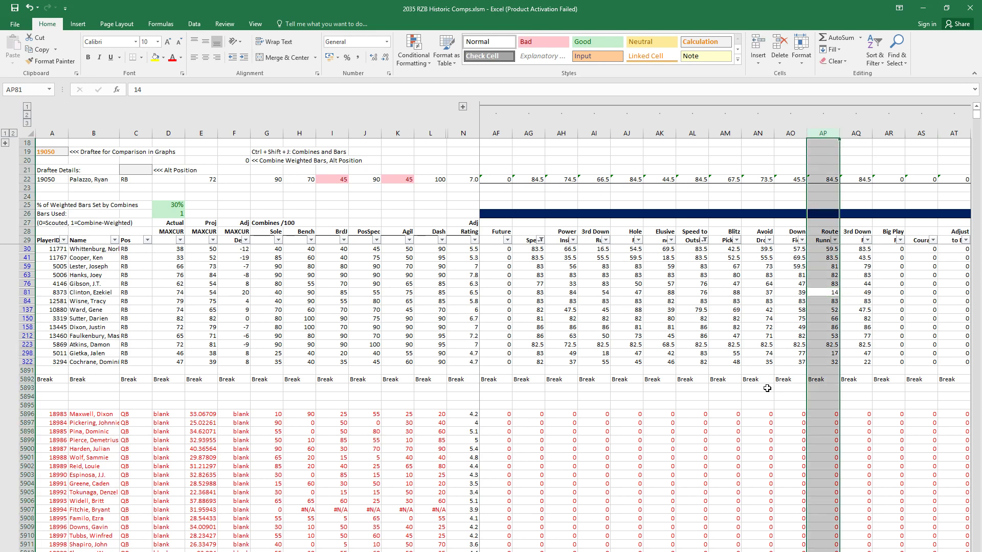
Step: Switch to the 2035 RZB Draft MAXCUR Proj - Pasted workbook and record pick 9 as Drafted for player ID 19050
key("alt+Tab")
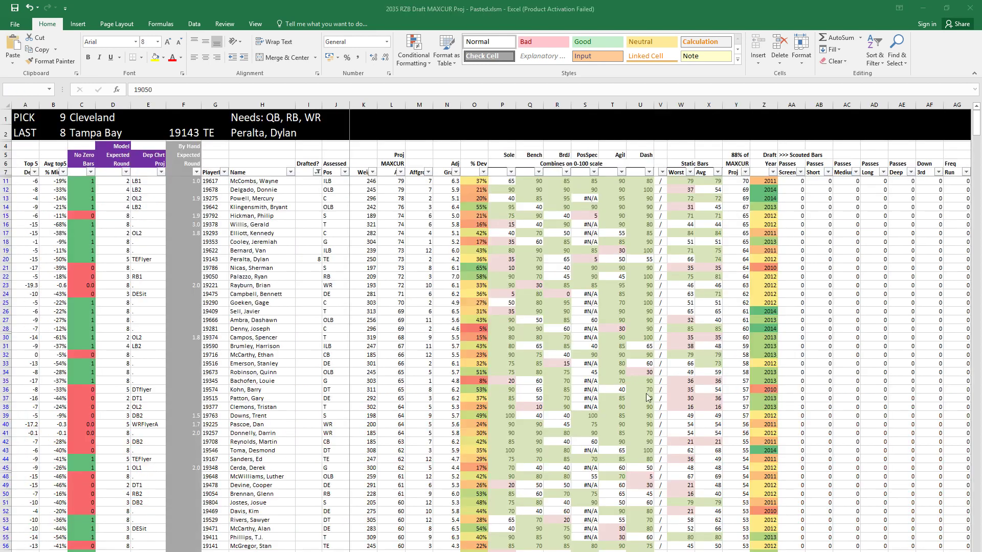
key("shift+space")
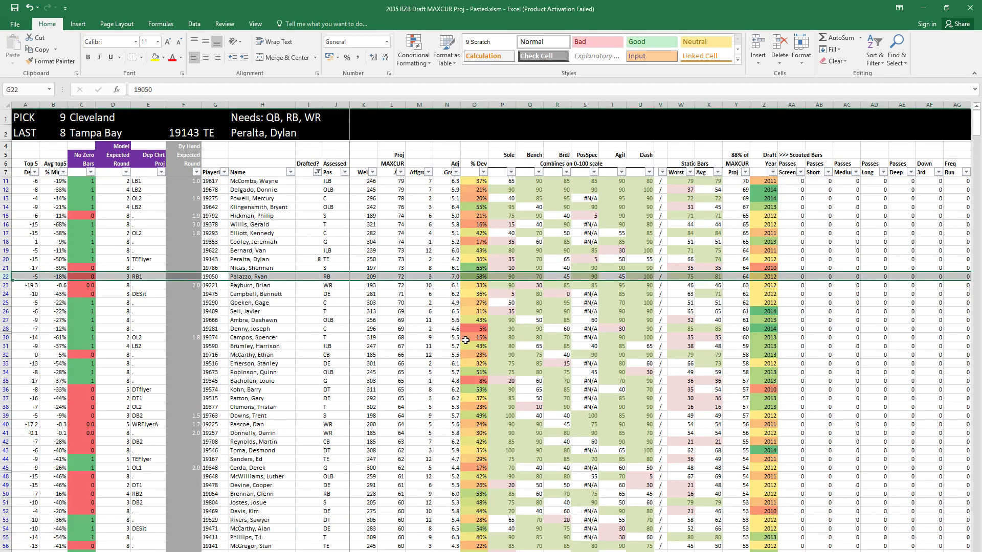
key("Right")
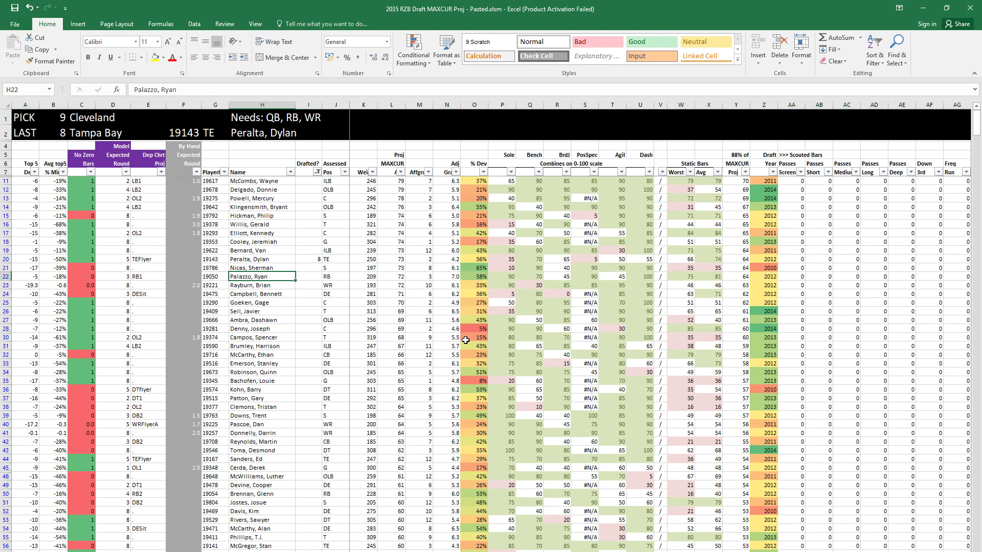
key("Right")
type("9")
key("Return")
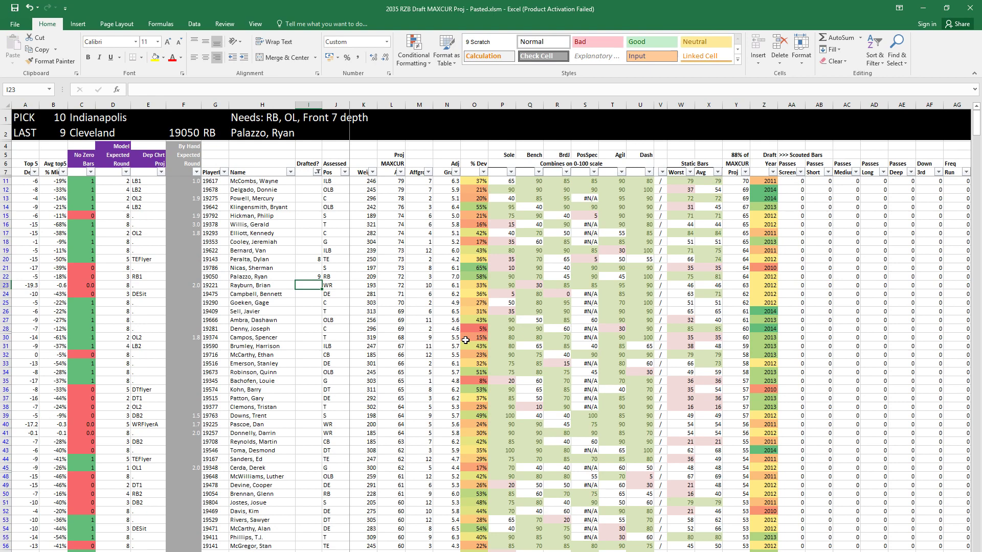
Step: Examine the % Dev, combine scores, weight and position of the running back in row 22
left_click(481, 277)
key("shift+space")
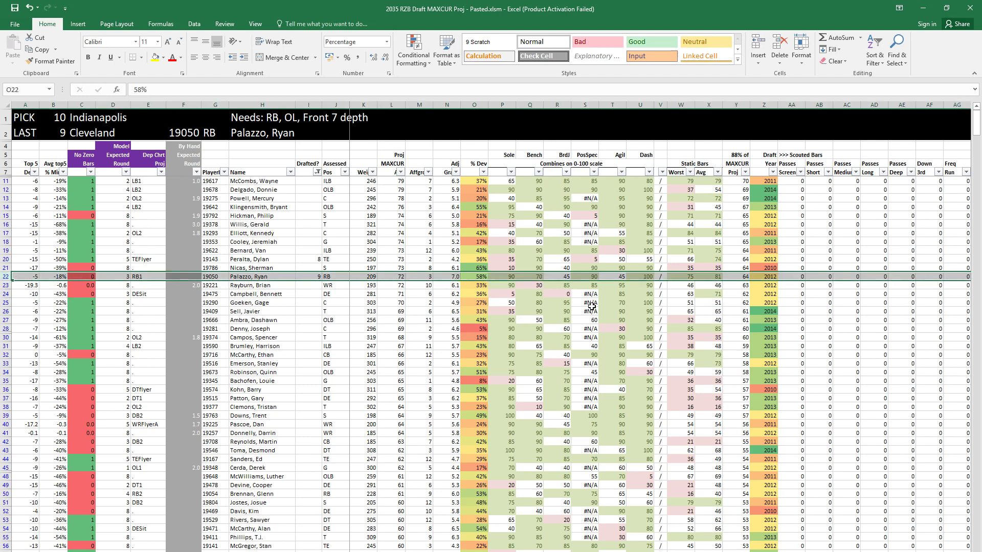
key("shift+Right")
key("shift+Right")
key("shift+Right")
key("shift+Right")
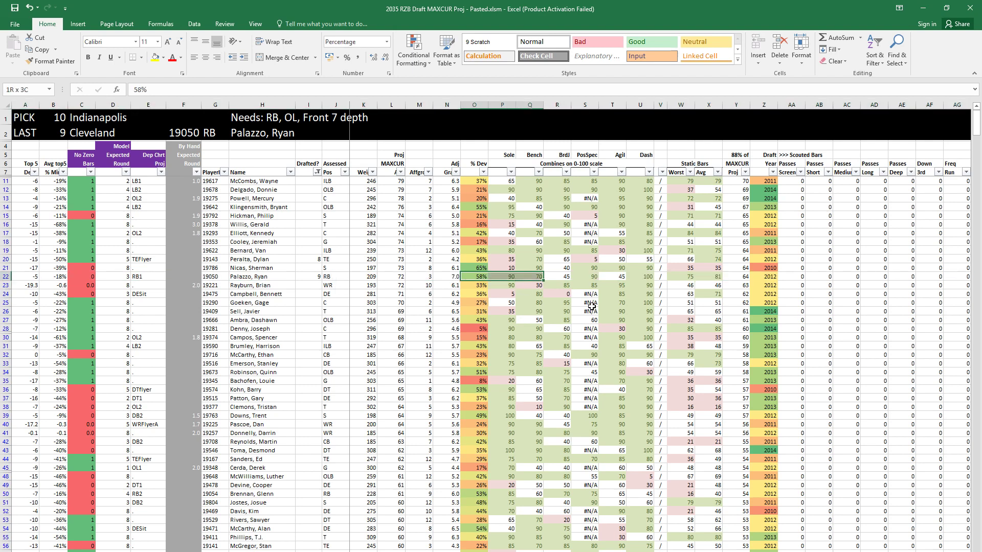
key("shift+Left")
key("shift+Left")
key("shift+Left")
key("shift+Left")
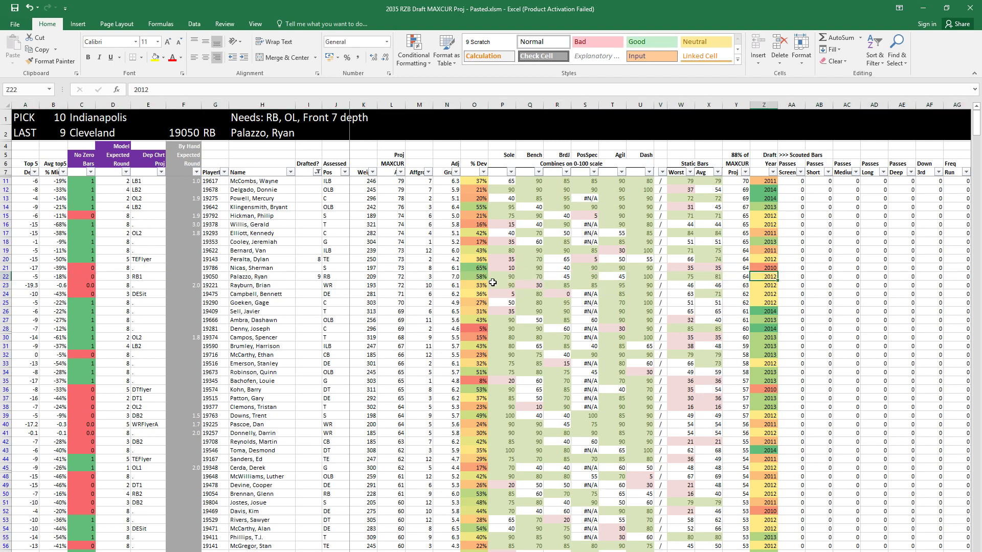
key("Left")
key("Left")
key("Left")
key("Left")
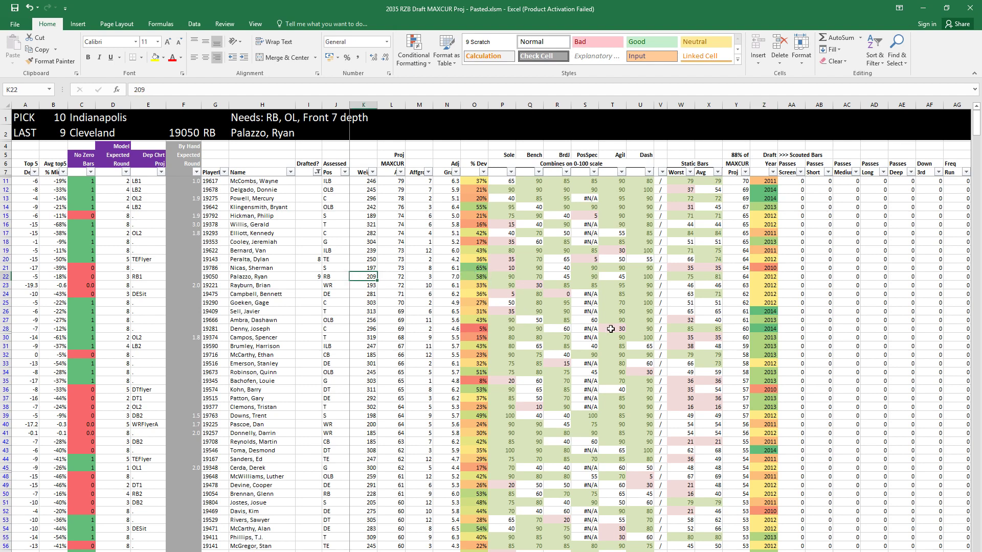
key("Left")
key("Left")
key("Left")
key("Left")
key("Right")
key("Right")
key("Right")
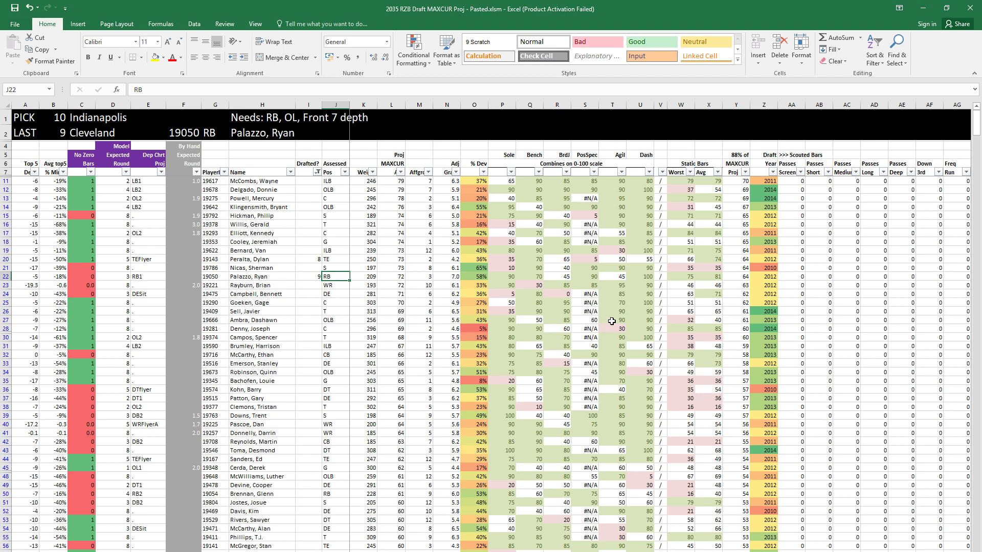
Step: Examine Indianapolis's needs at pick 10 against the positions and hand-estimated rounds of the undrafted prospects
left_click(378, 294)
left_click(334, 301)
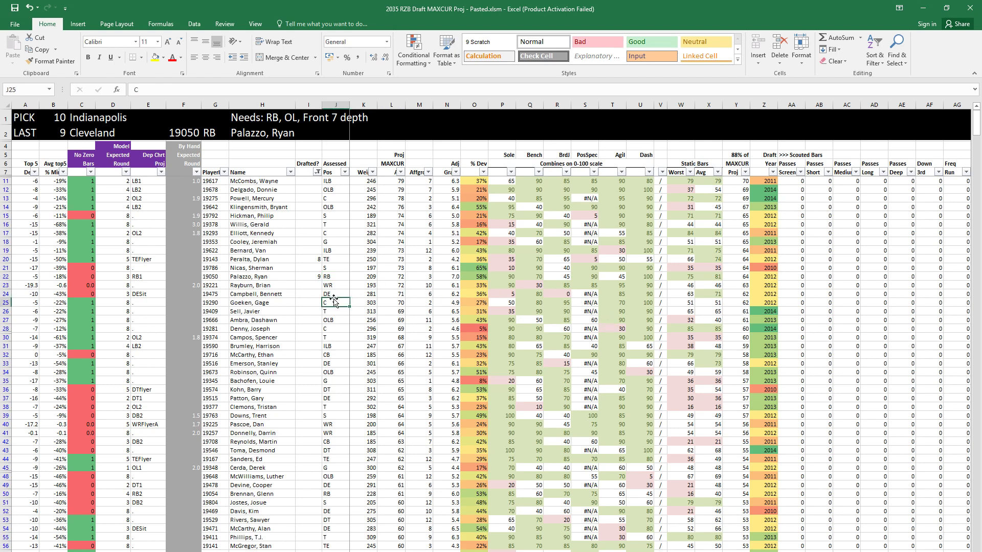
left_click(310, 267)
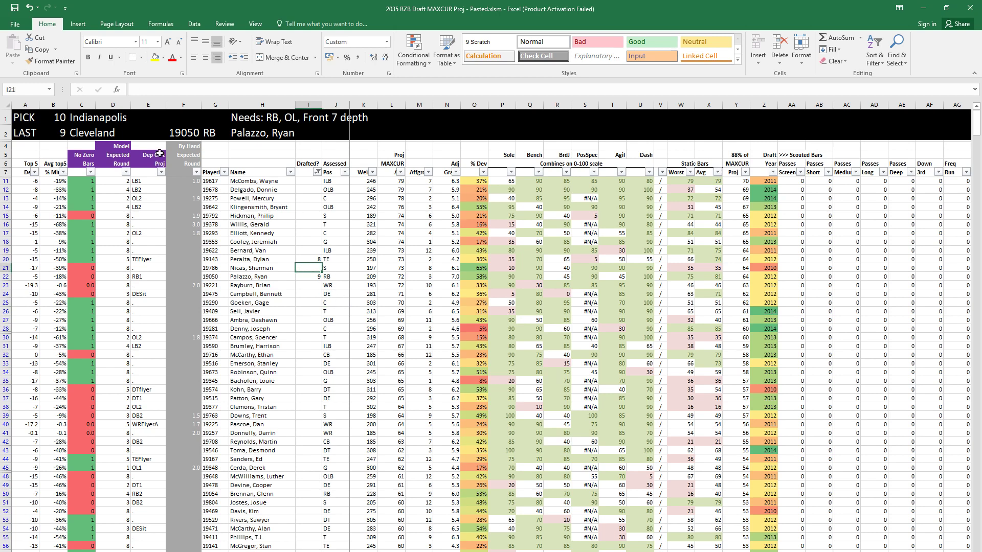
left_click_drag(74, 118, 354, 124)
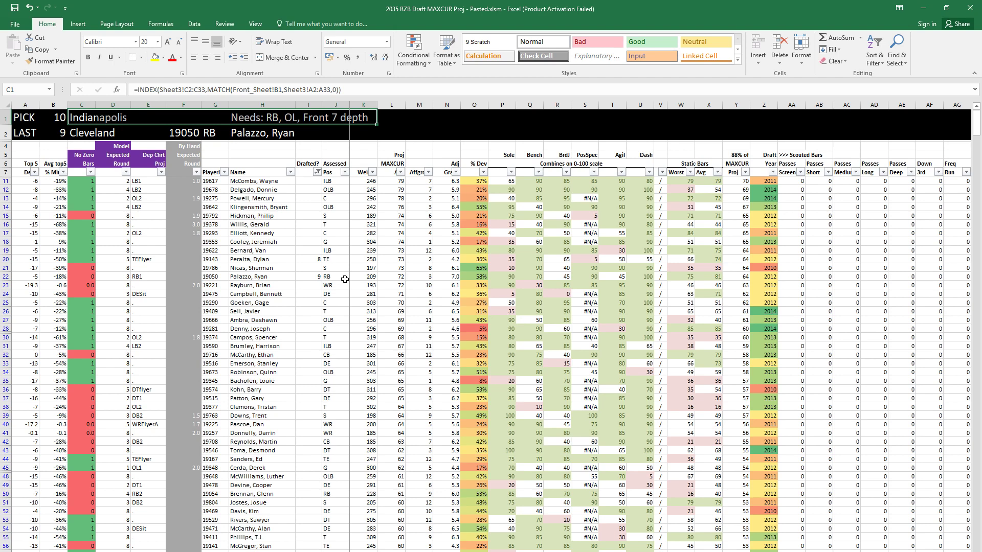
left_click(326, 233)
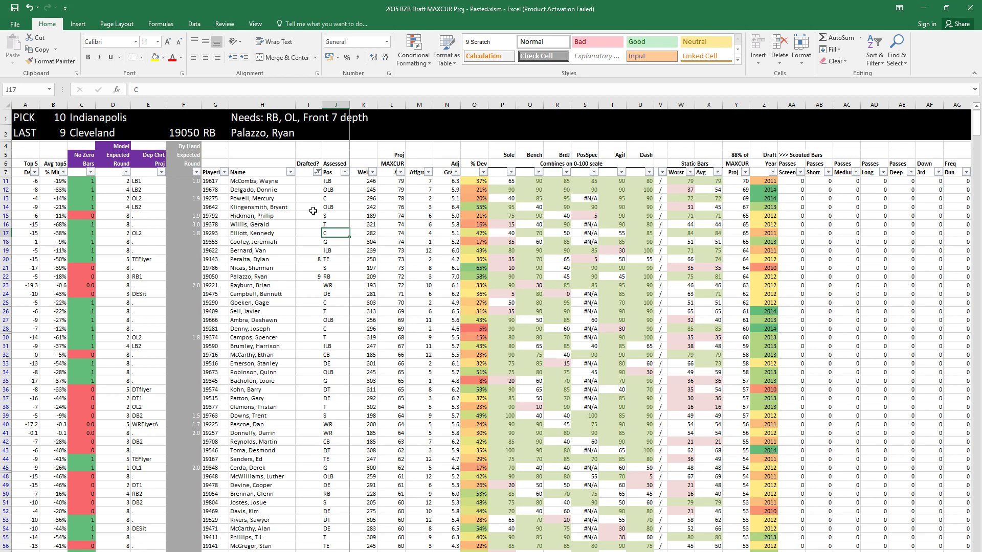
left_click(308, 250)
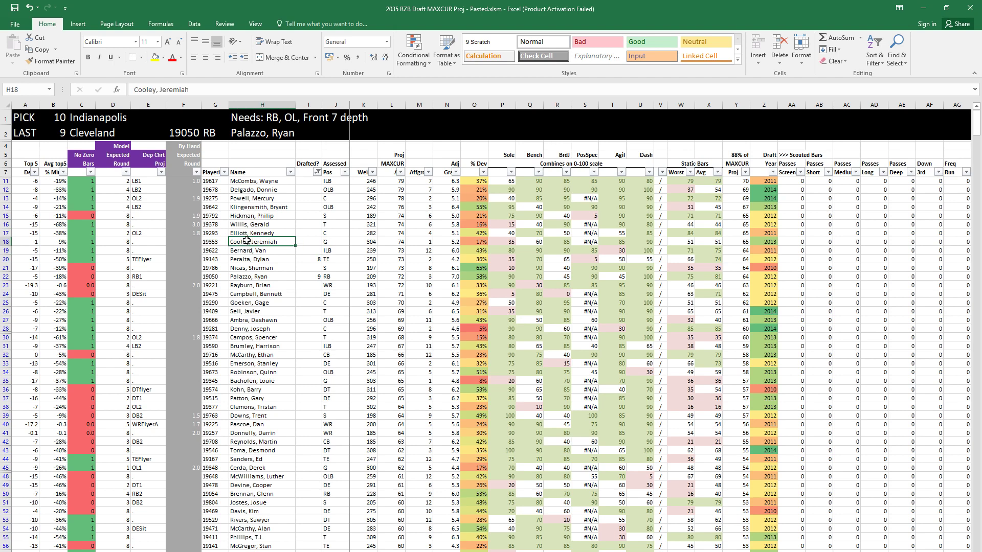
left_click_drag(310, 199, 325, 295)
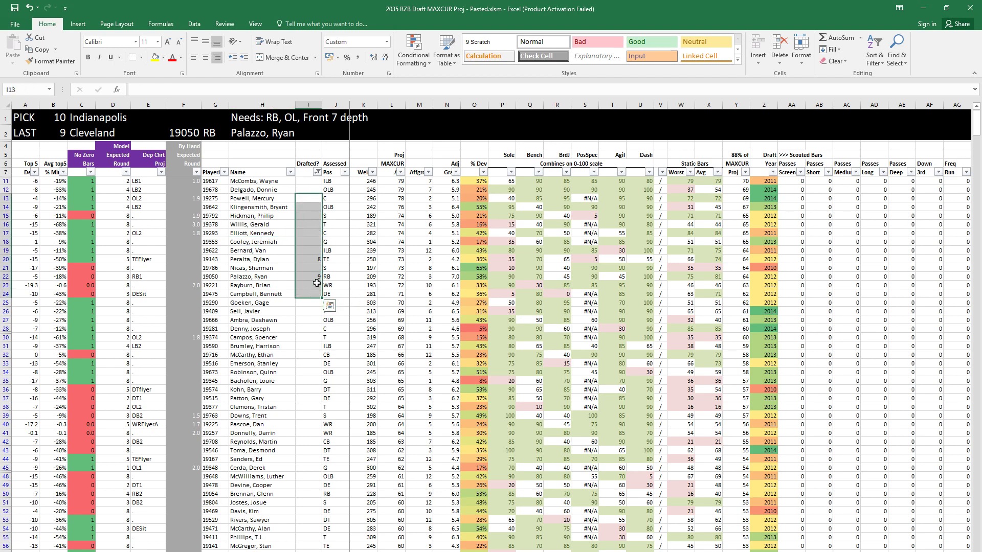
left_click(195, 466)
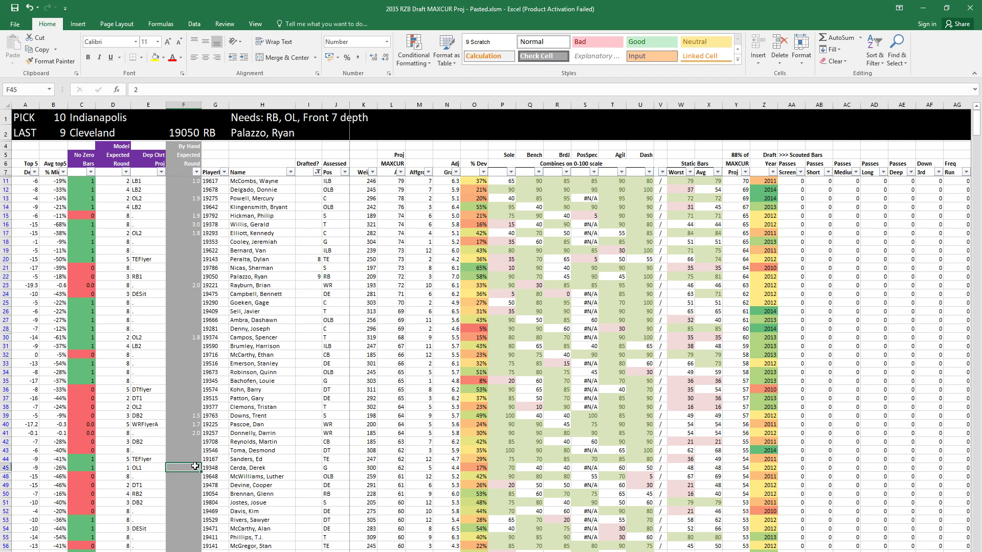
left_click(265, 295)
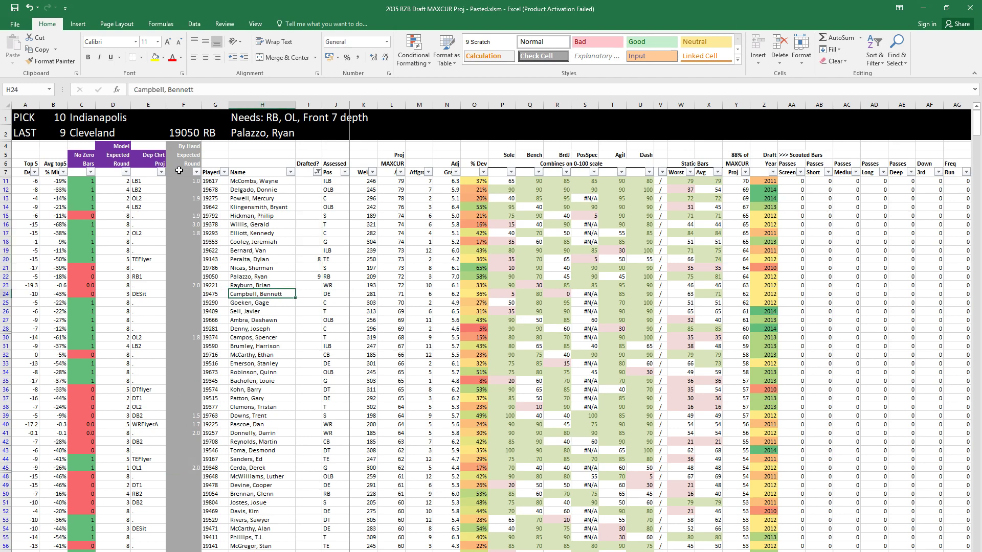
Step: Filter the By Hand Expected Round column to values from 1.0 to 1.8 and compare the undrafted prospects
left_click(196, 173)
left_click(94, 271)
left_click(95, 280)
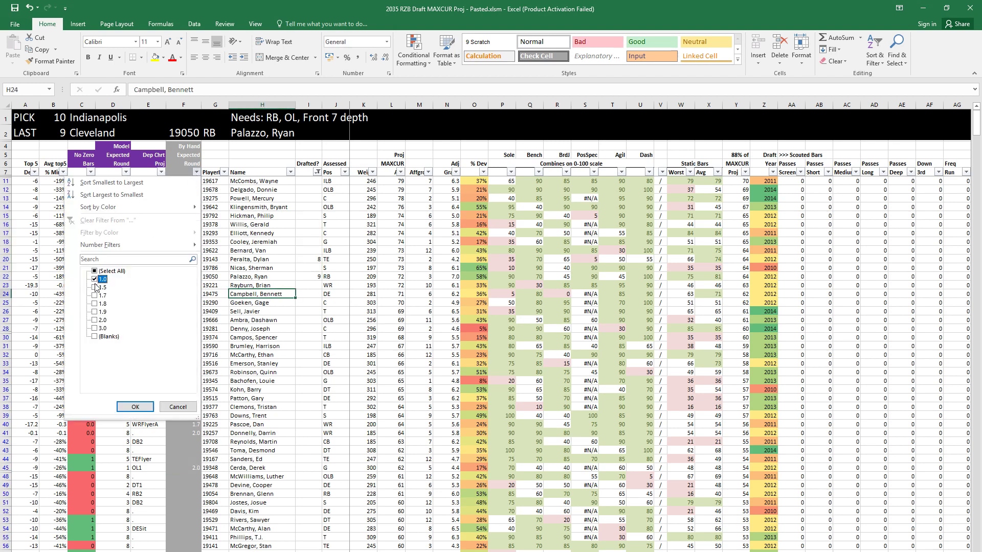
left_click(134, 407)
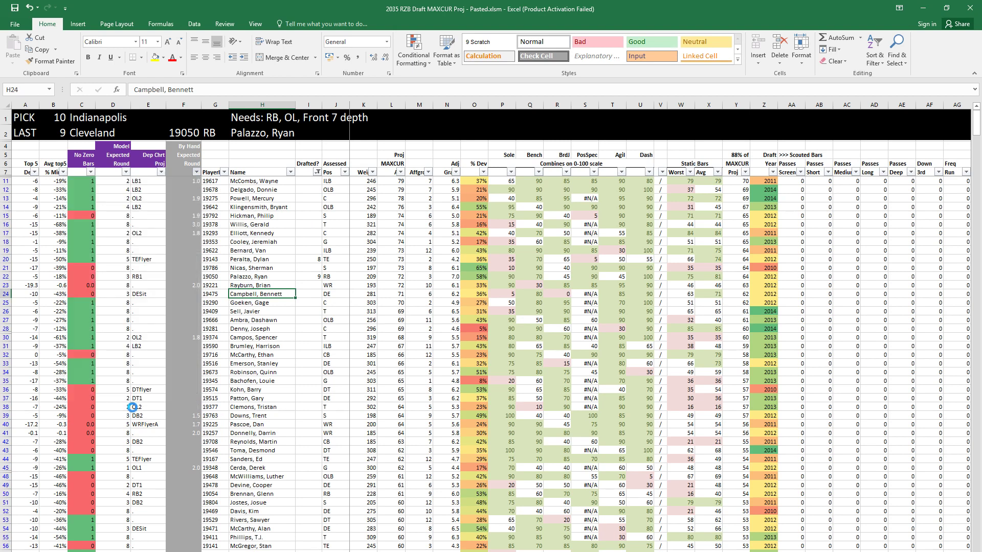
left_click(340, 198)
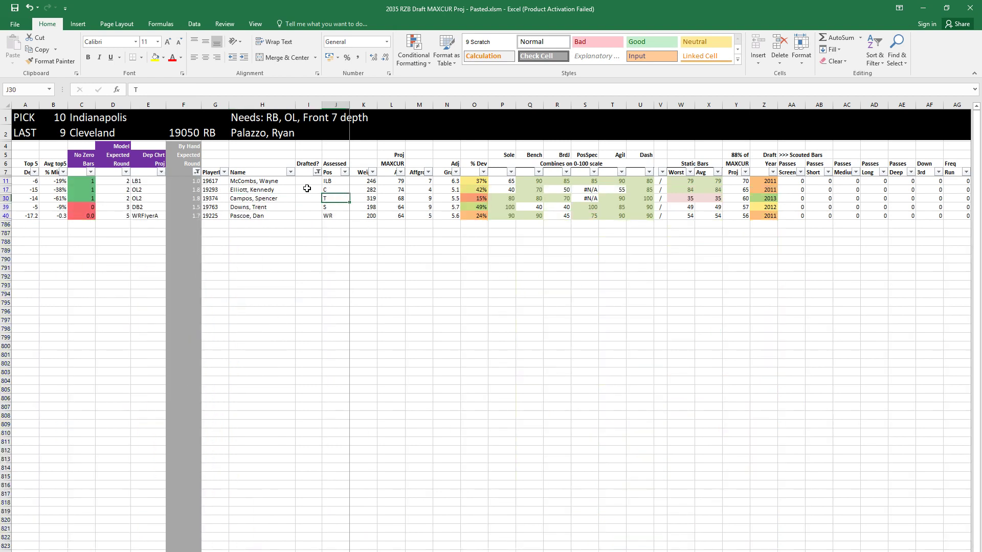
left_click(199, 198)
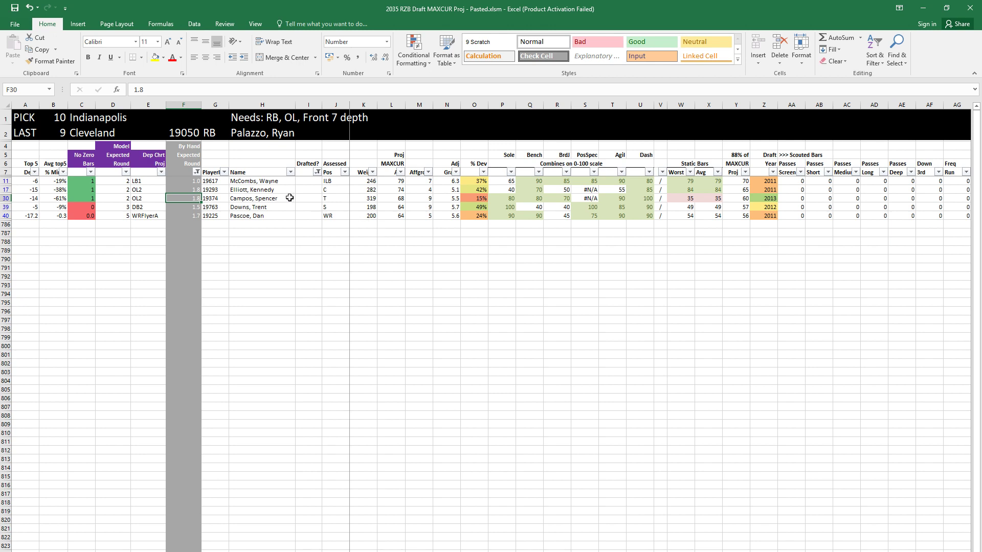
left_click_drag(241, 182, 244, 190)
left_click(220, 191)
key("Right")
key("Right")
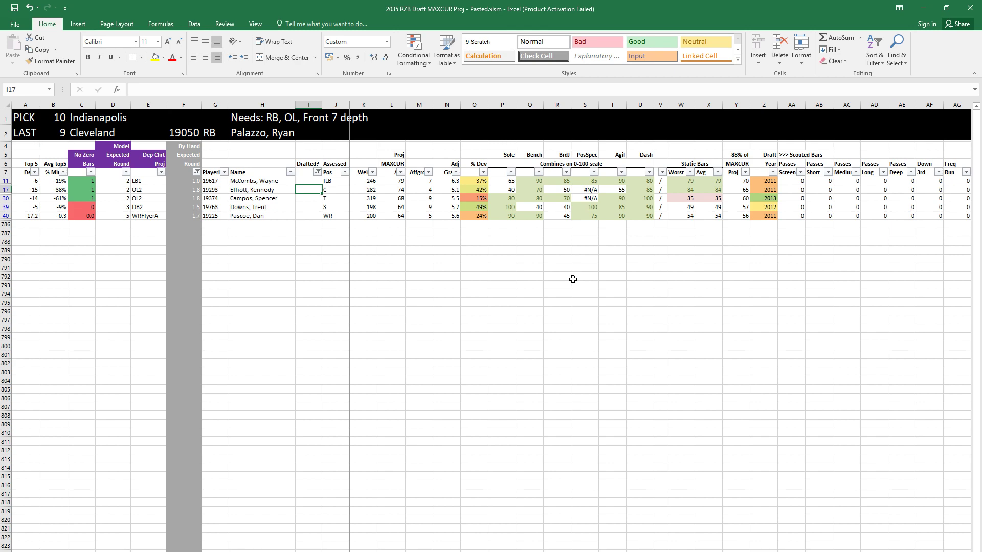
Step: Clear the column filters to list all prospects and highlight the row of the tackle in row 16
key("ctrl+z")
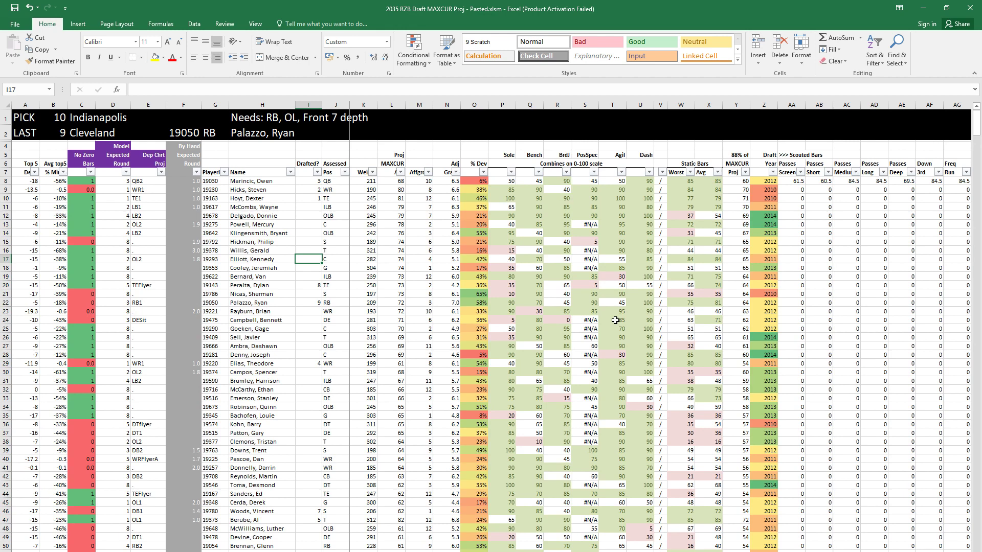
left_click(315, 372)
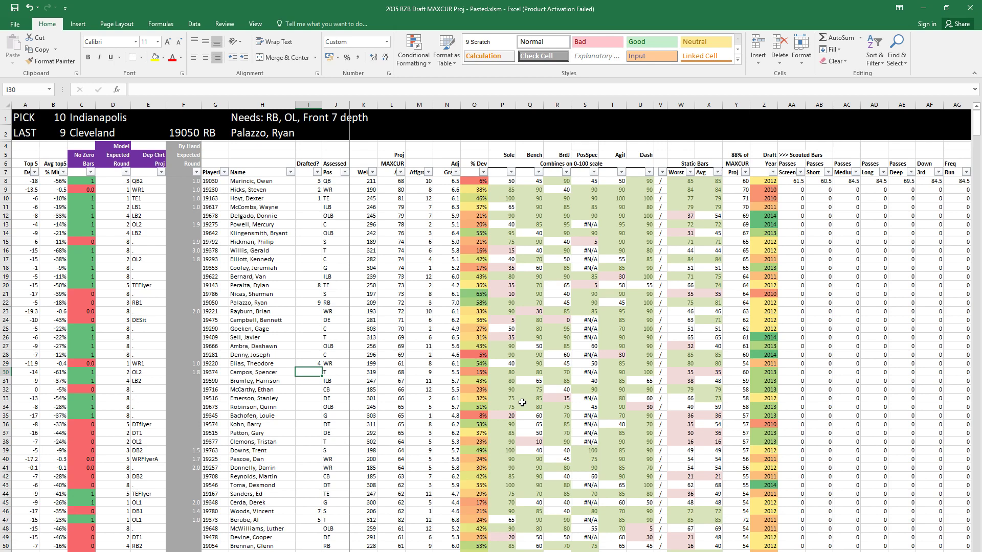
key("Up")
key("Up")
key("Up")
key("Up")
key("Up")
key("Up")
key("Up")
key("Up")
key("Up")
key("Up")
key("Up")
key("Up")
key("Up")
key("Up")
key("Up")
key("Up")
key("Up")
key("Down")
key("Down")
key("Down")
key("shift+space")
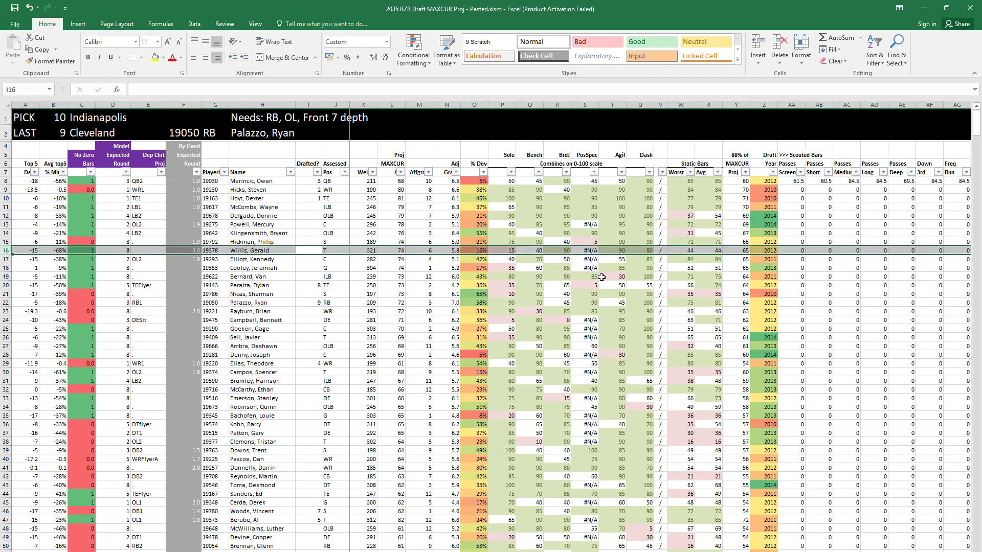
Step: Compare the guard in row 18 with the center in row 13 as offensive line options for Indianapolis
key("Down")
key("Down")
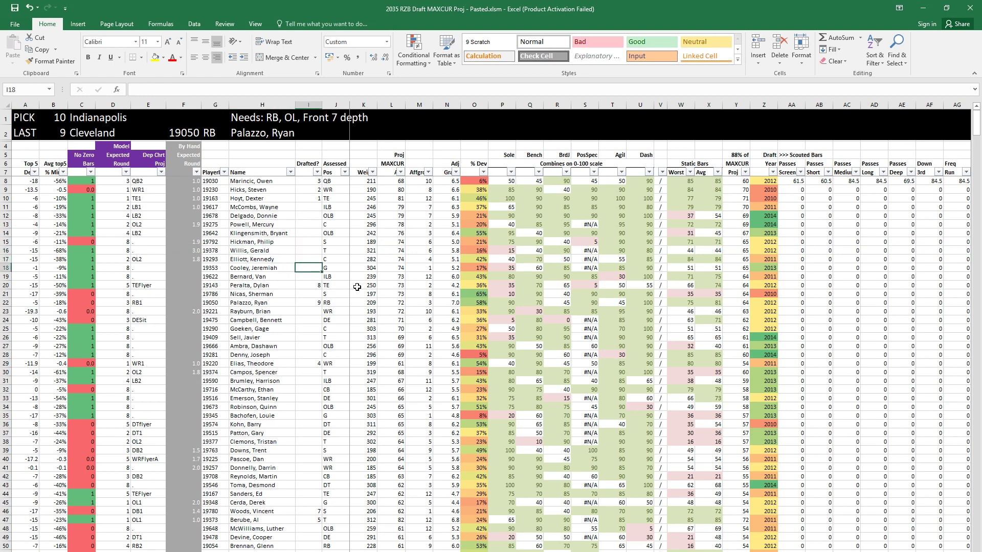
key("shift+space")
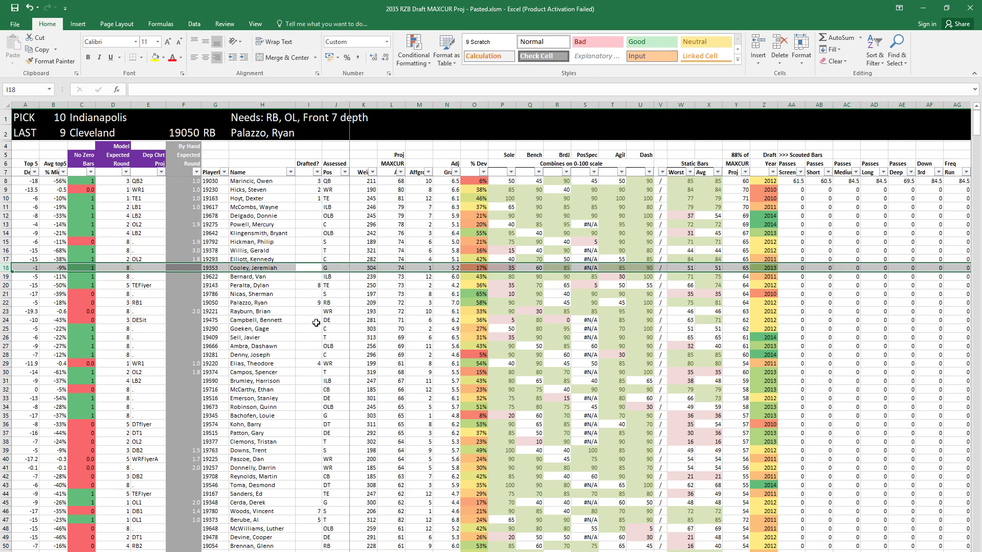
left_click(315, 233)
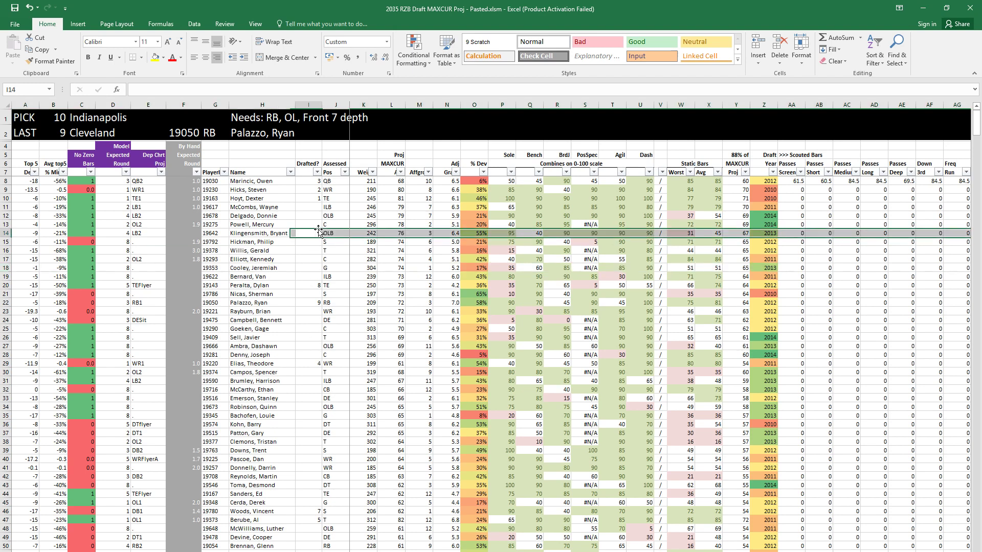
key("Up")
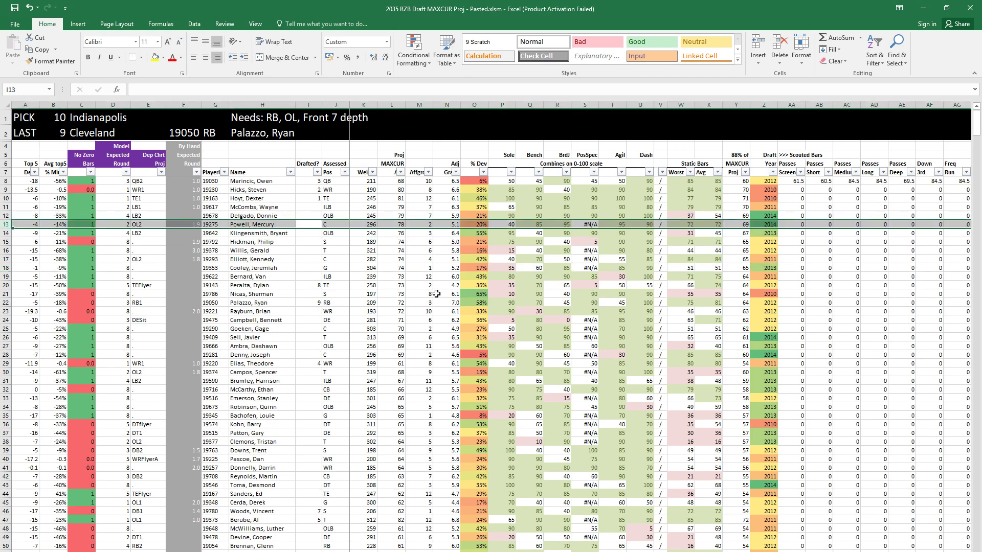
Step: Examine the % Dev and combine scores of the tackle in row 30
left_click_drag(502, 372, 313, 373)
left_click_drag(498, 370, 304, 371)
left_click(303, 372)
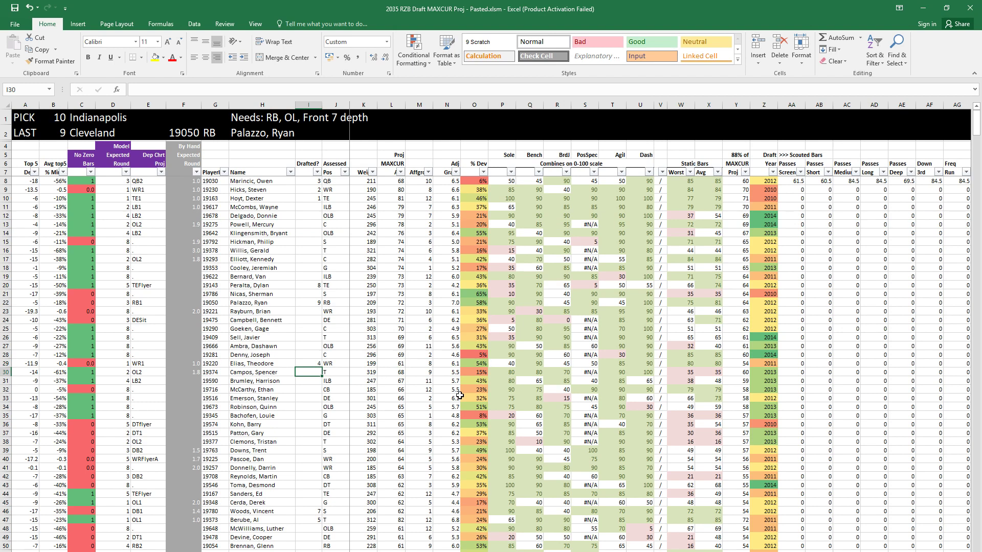
key("Right")
key("Right")
key("Right")
key("Right")
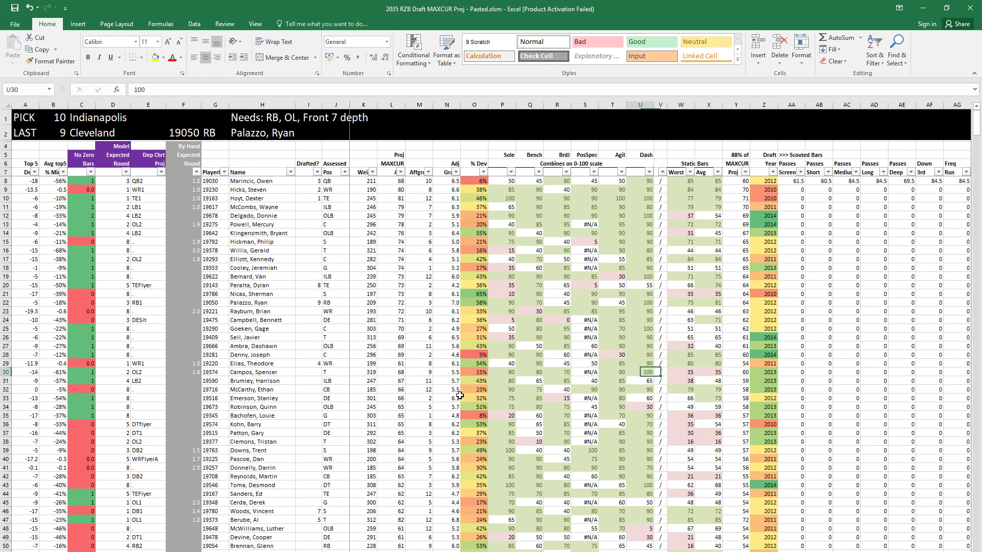
key("Left")
key("Left")
key("Left")
key("Left")
key("Left")
key("Left")
key("Left")
key("Left")
key("Left")
key("Left")
key("Left")
key("Left")
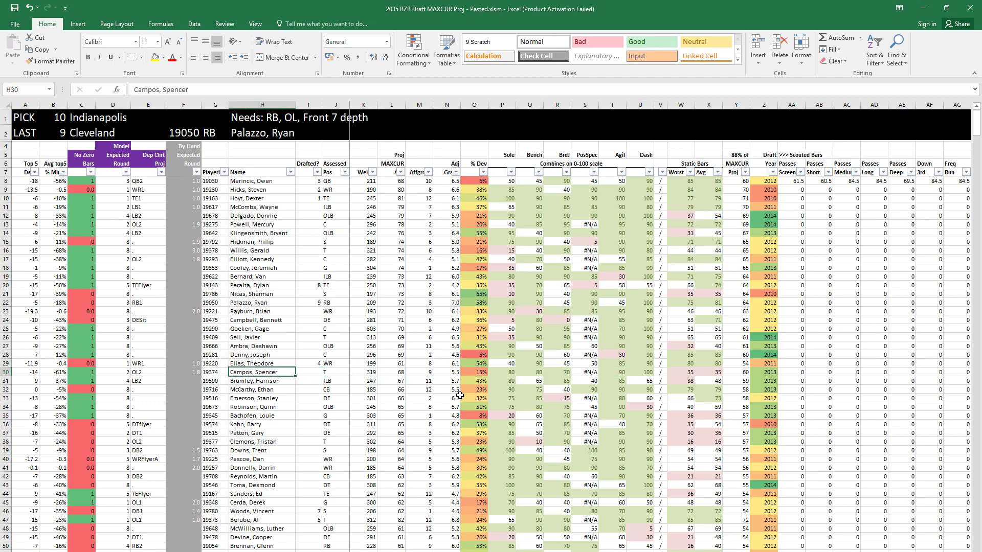
Step: Record Indianapolis's pick by entering 10 in the Drafted? column for the tackle in row 30
type("1")
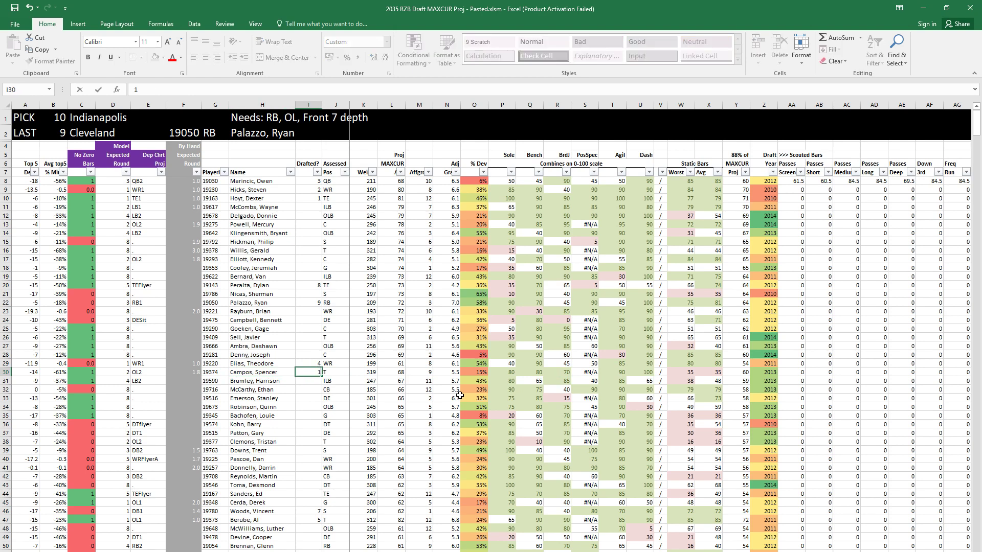
type("0")
key("Return")
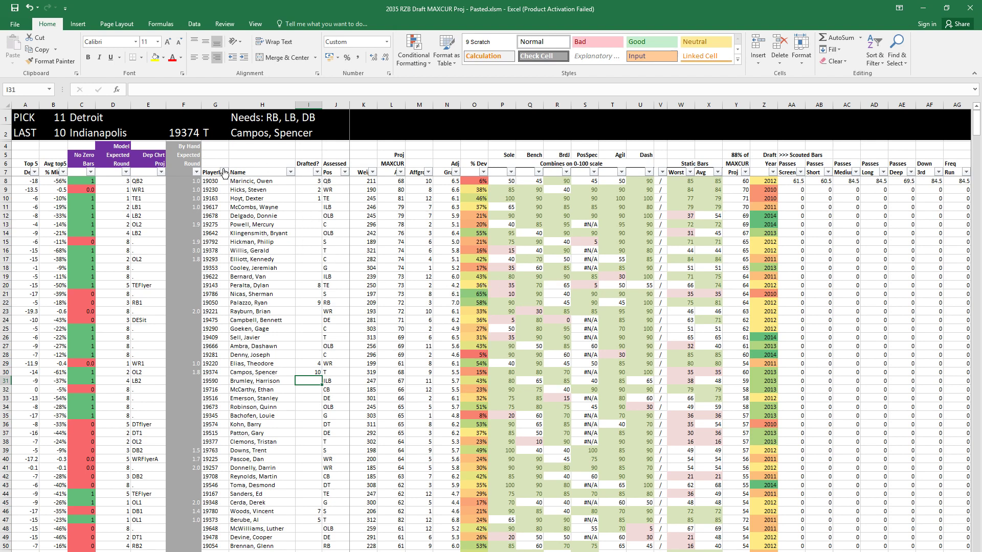
key("Up")
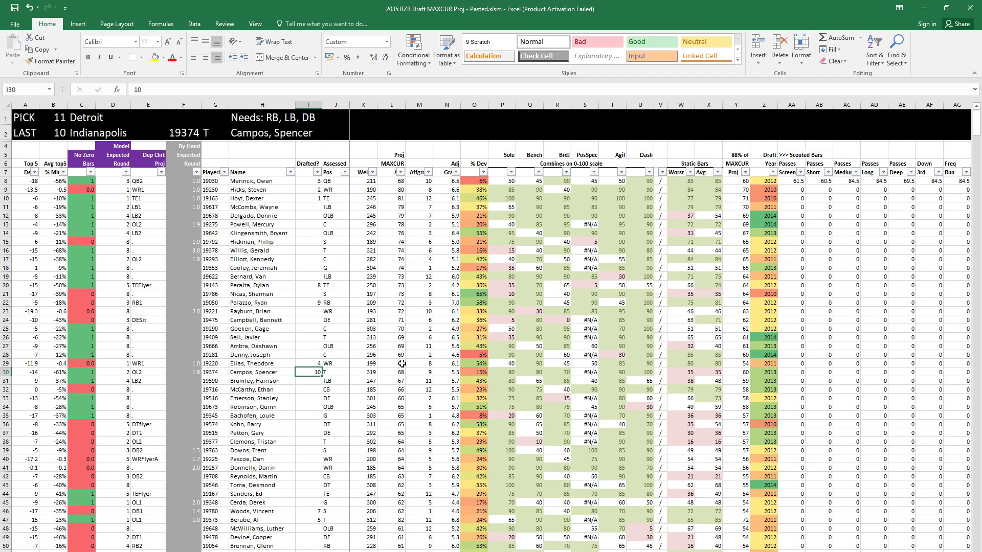
Step: Copy the player ID of the inside linebacker in row 11 into the historic comps workbook's draftee comparison cell as a value
left_click(315, 207)
left_click(337, 208)
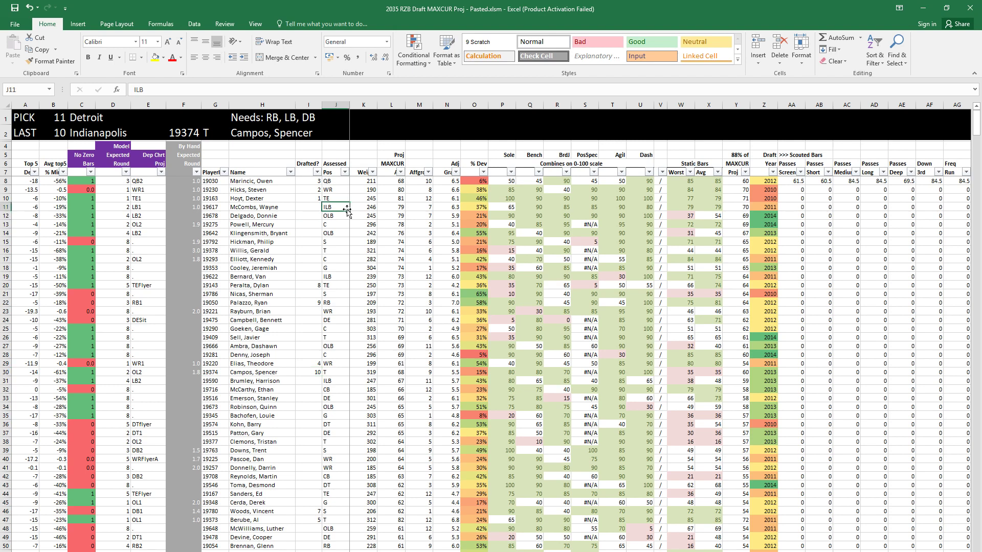
double_click(347, 209, "shift")
key("Left")
key("Left")
key("Left")
key("Left")
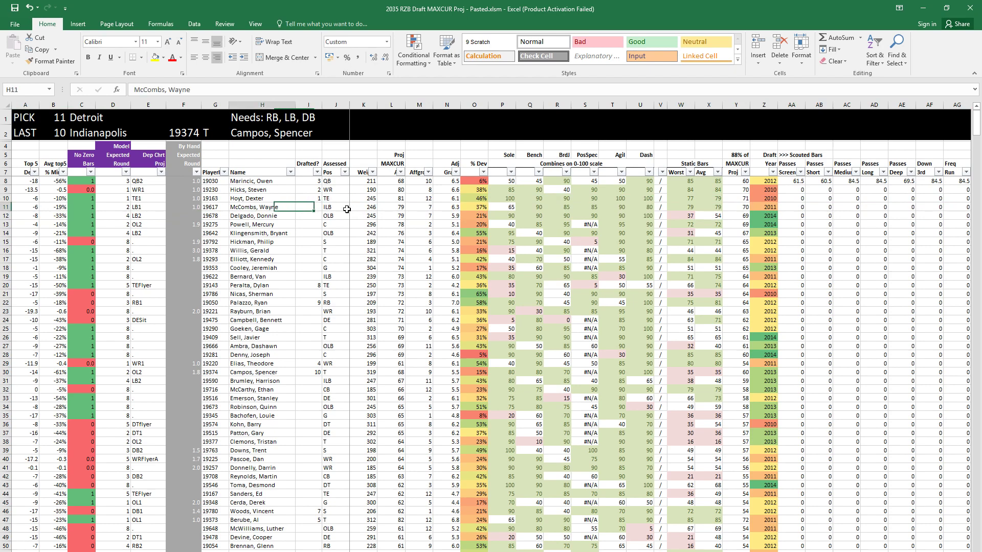
key("Right")
key("ctrl+c")
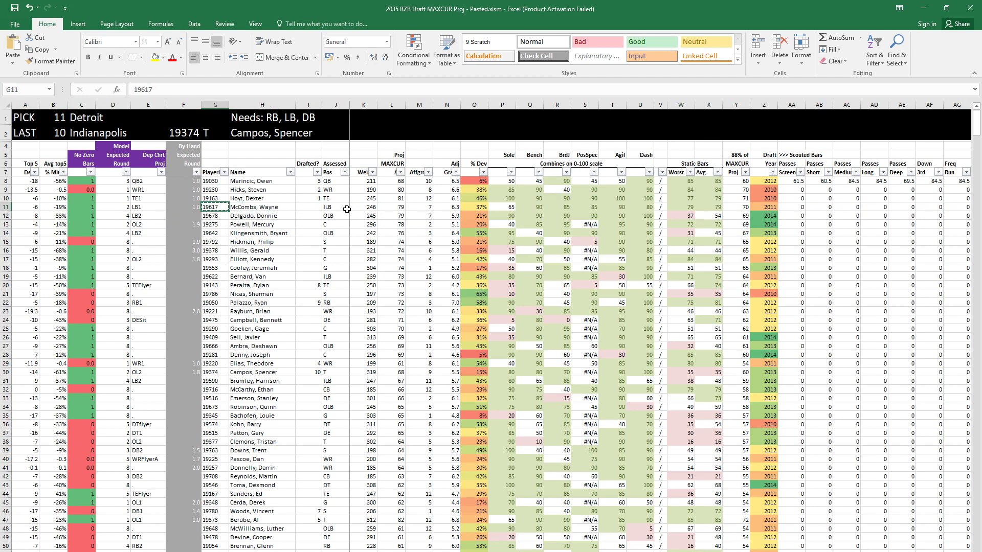
key("alt+Tab")
left_click(55, 149)
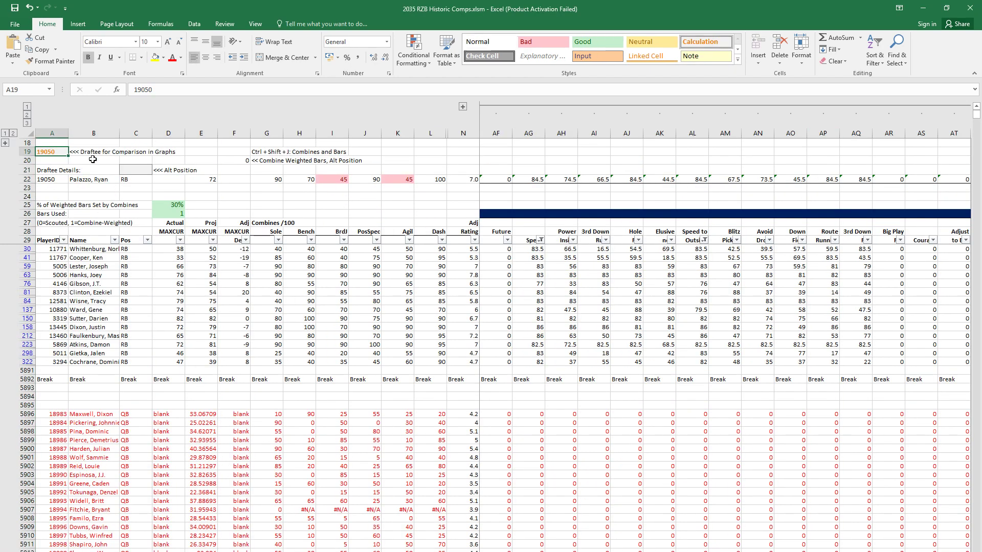
key("ctrl+alt+v")
key("v")
key("Return")
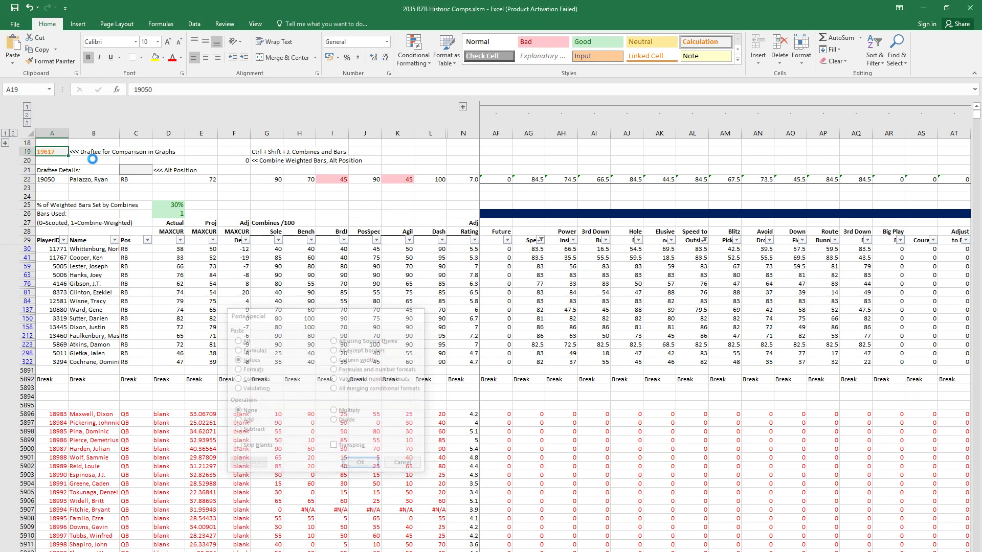
Step: Run the Combines and Bars macro to list the historic players most similar to the inside linebacker
left_click(156, 293)
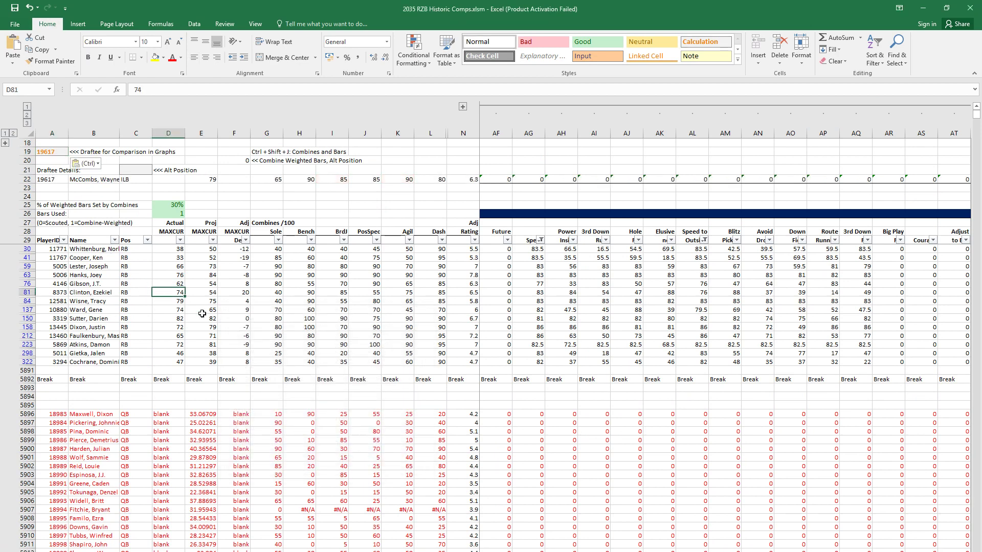
key("ctrl+shift+j")
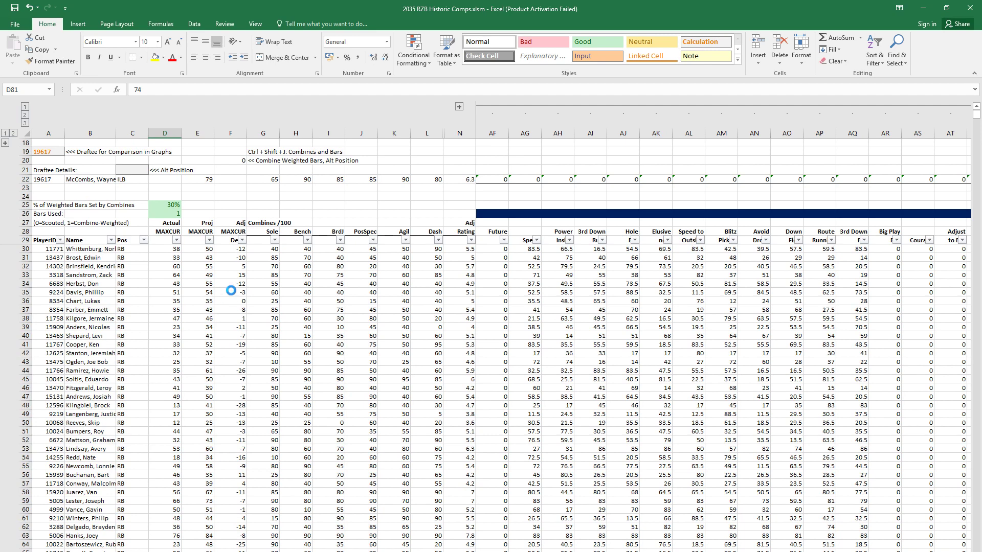
left_click(236, 283)
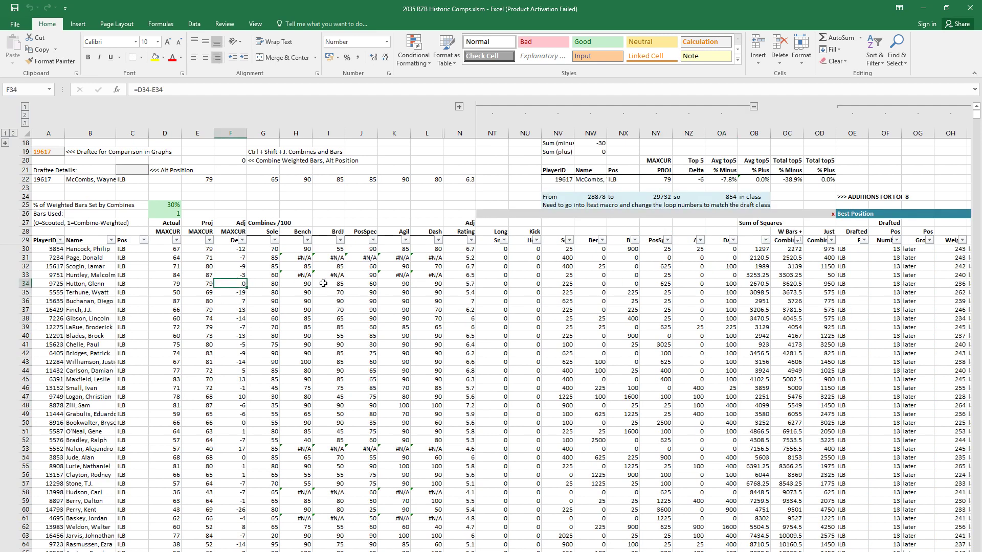
Step: Examine the actual and projected MAXCUR of the closest inside linebacker comparisons
key("Right")
key("Left")
key("Left")
key("Left")
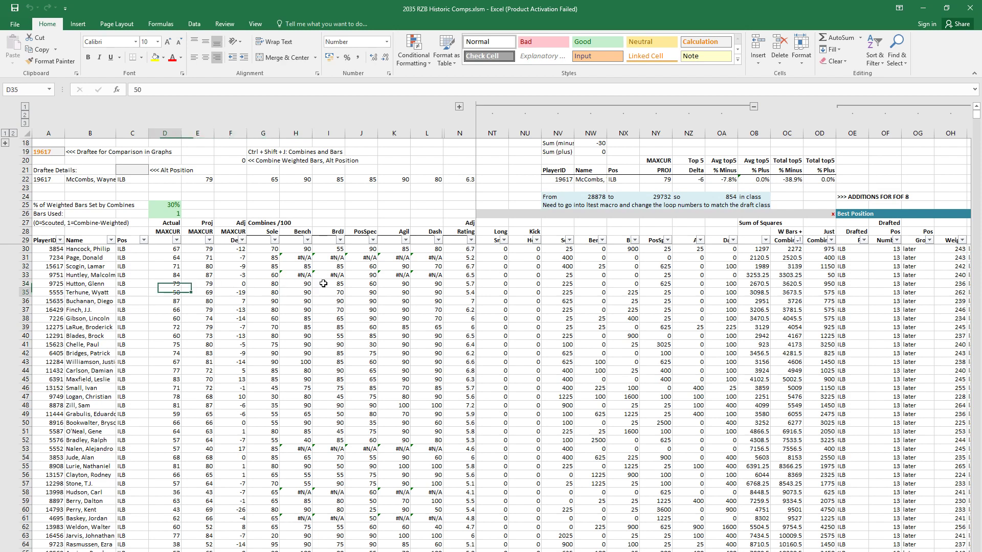
key("Down")
key("Down")
key("shift+Down")
key("shift+Down")
key("shift+Down")
key("shift+Down")
key("Up")
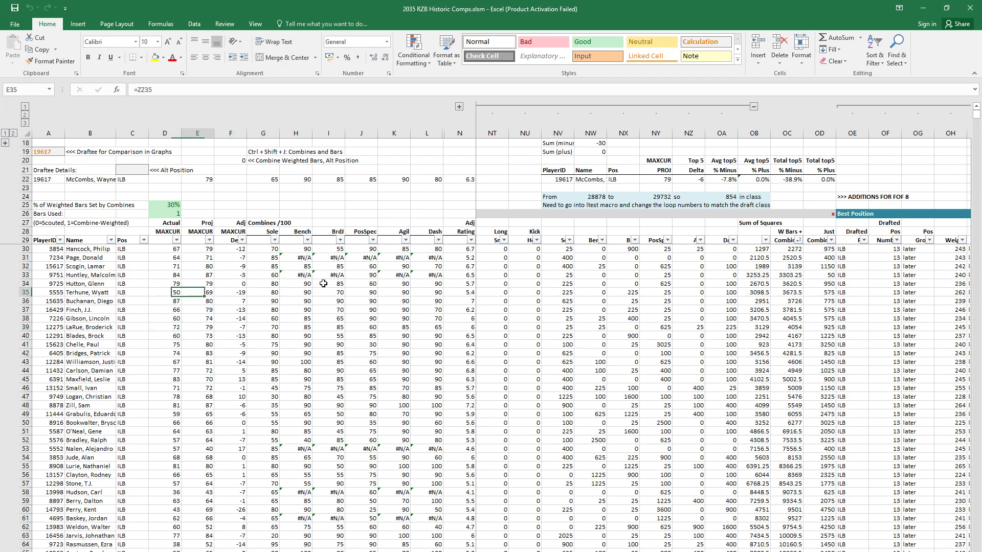
Step: Examine the defensive skill bars of the inside linebacker against those of the historic comparisons
key("Right")
key("Right")
key("Right")
key("Right")
key("Right")
key("Right")
key("Right")
key("Right")
key("Right")
key("Right")
key("Right")
key("Right")
key("Right")
key("Right")
key("Right")
key("Right")
key("Right")
key("Right")
key("Right")
key("Right")
key("Right")
key("Right")
key("Right")
key("Right")
key("Right")
key("Right")
key("Right")
key("Right")
key("Right")
key("Right")
key("Right")
key("Right")
key("Right")
key("Right")
key("Right")
key("Right")
key("Right")
key("Right")
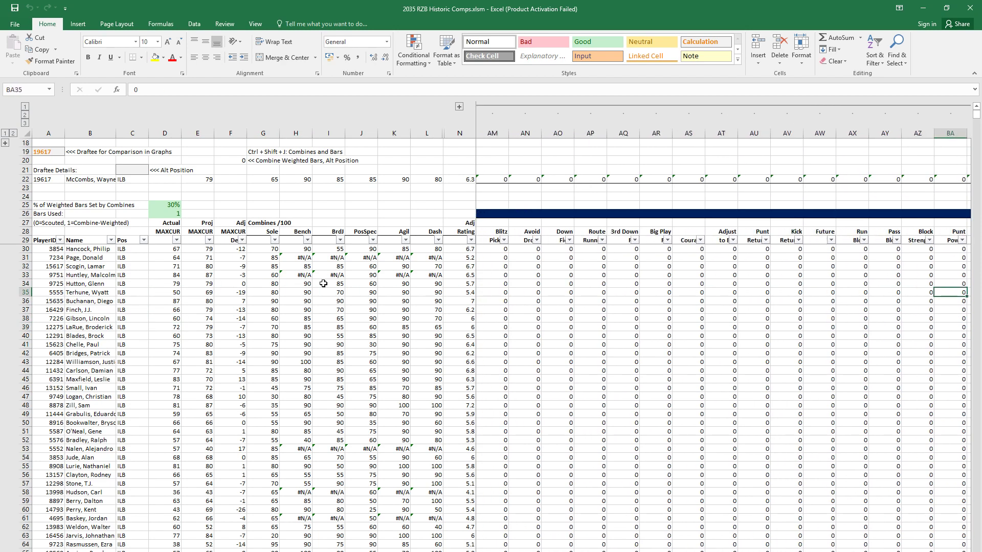
key("Right")
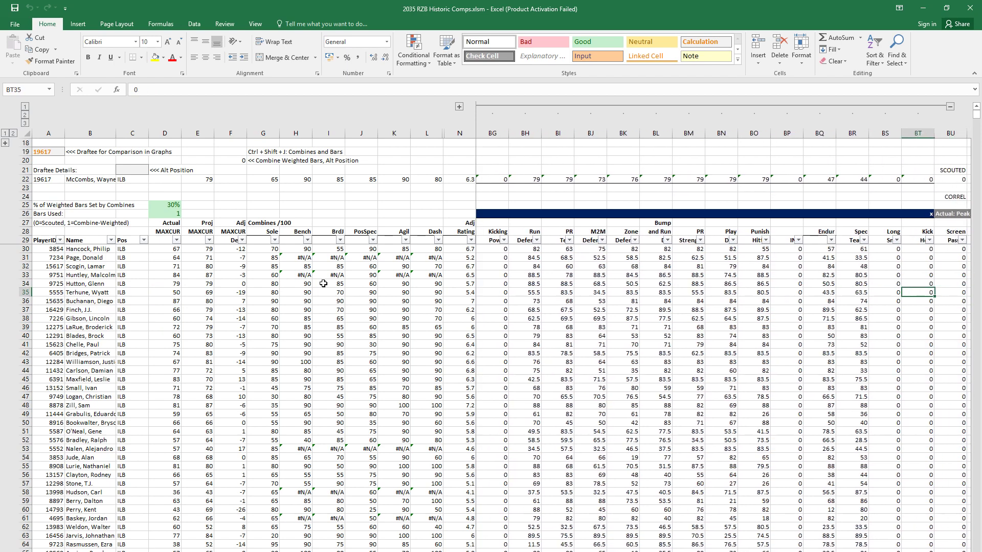
key("Left")
key("Left")
key("Left")
key("ctrl+space")
key("Left")
key("Left")
key("Left")
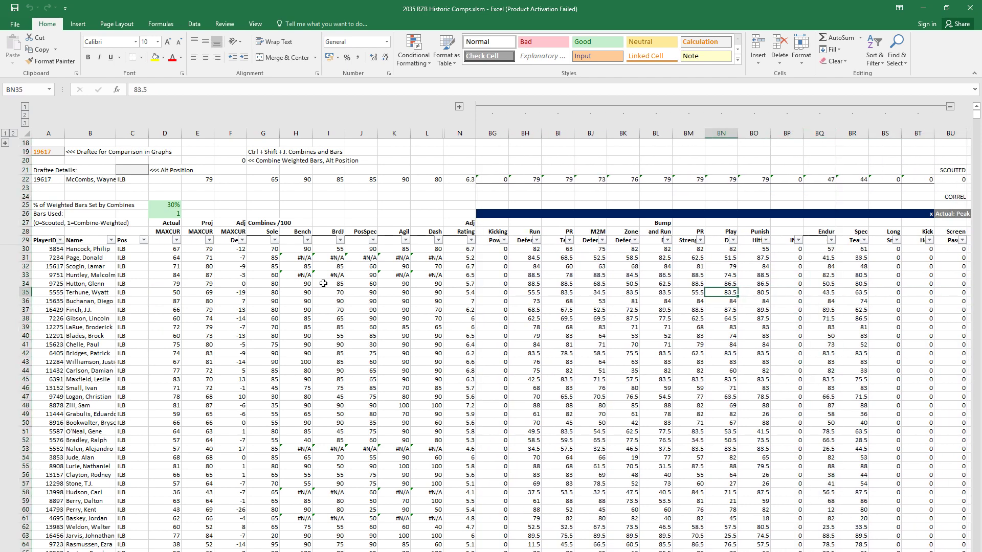
Step: Return to the draft projection workbook, log Detroit's pick 11 for the inside linebacker in row 11 and highlight that row
key("ctrl+Tab")
key("Right")
key("Right")
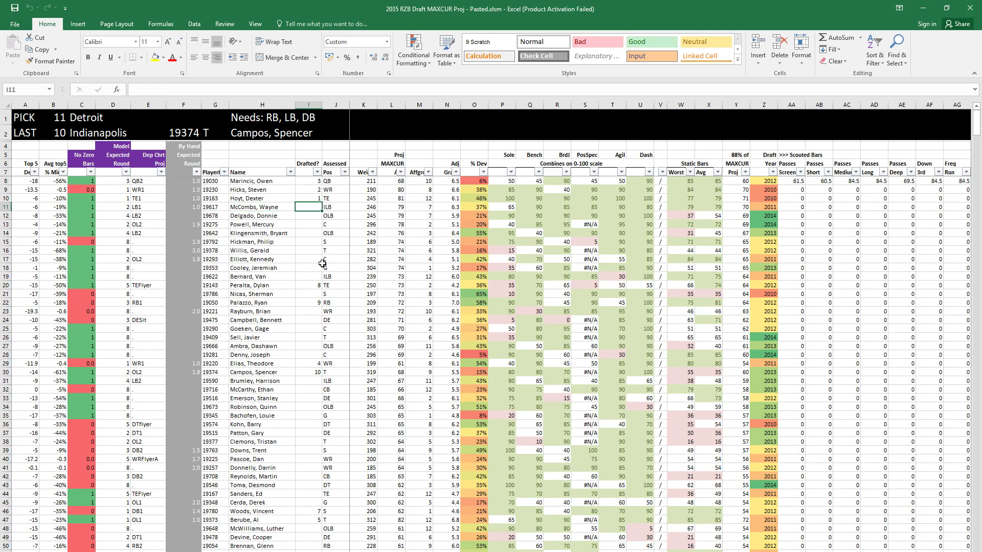
type("11")
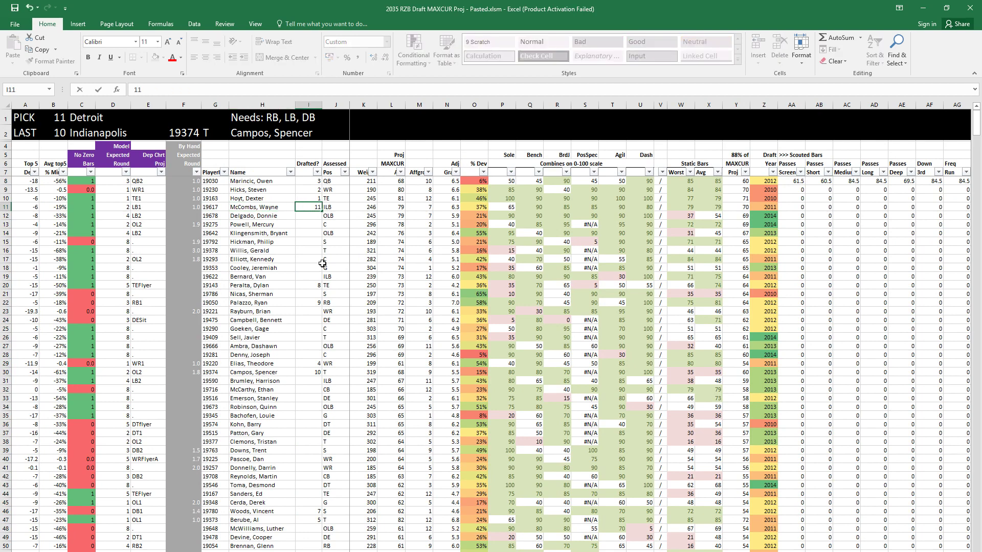
key("Return")
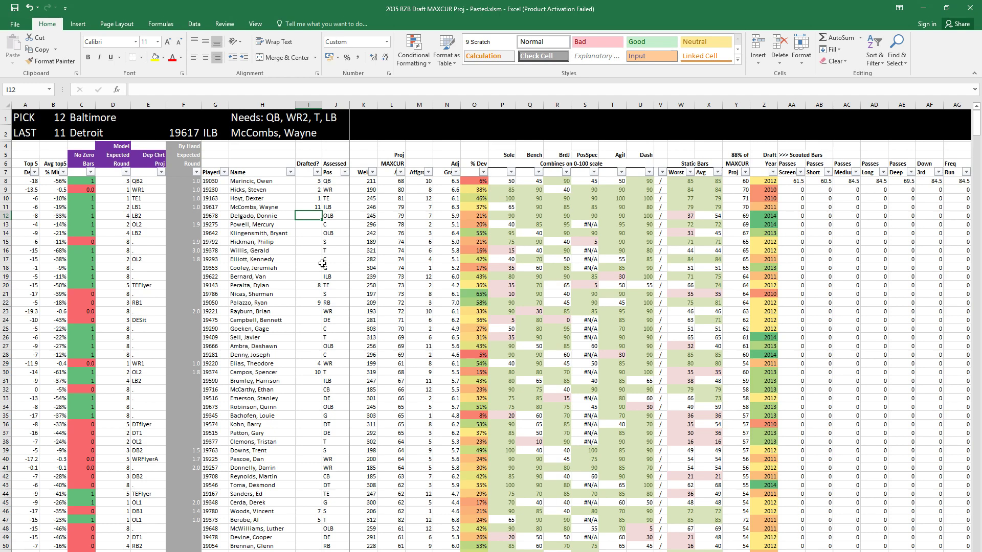
key("Up")
key("shift+space")
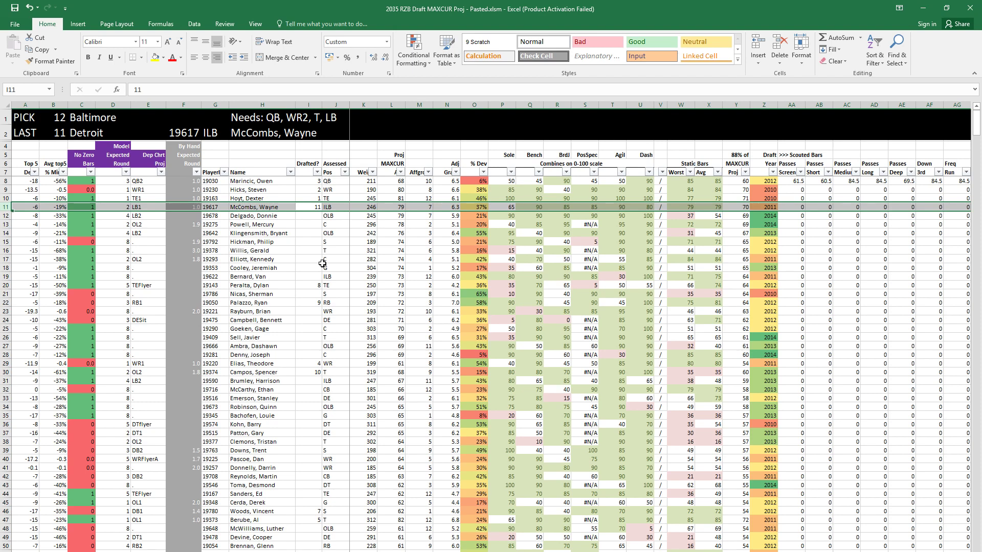
Step: Check Baltimore's needs at pick 12 and filter the Assessed Pos column to WR only
left_click(242, 122)
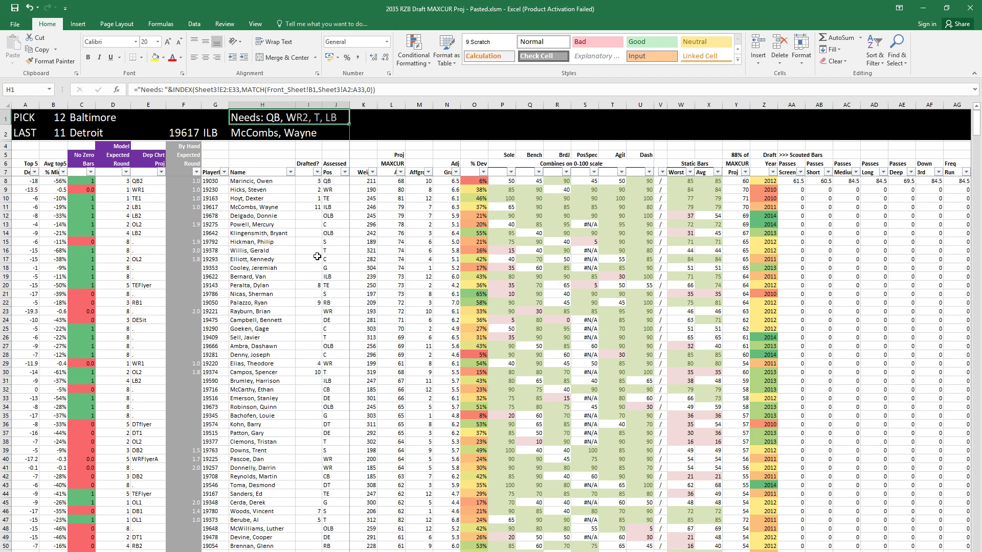
left_click(309, 226)
left_click(345, 172)
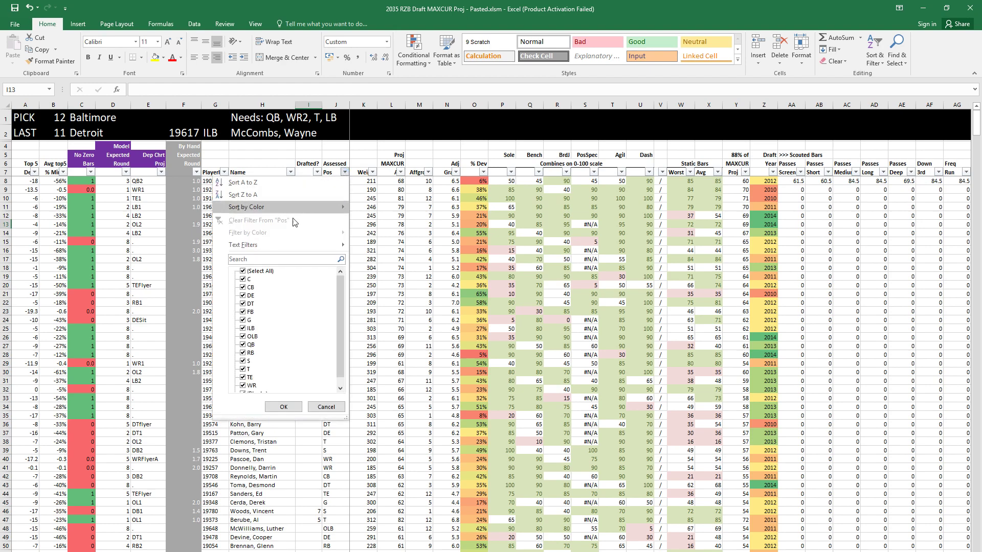
left_click(243, 271)
left_click(252, 386)
left_click(283, 406)
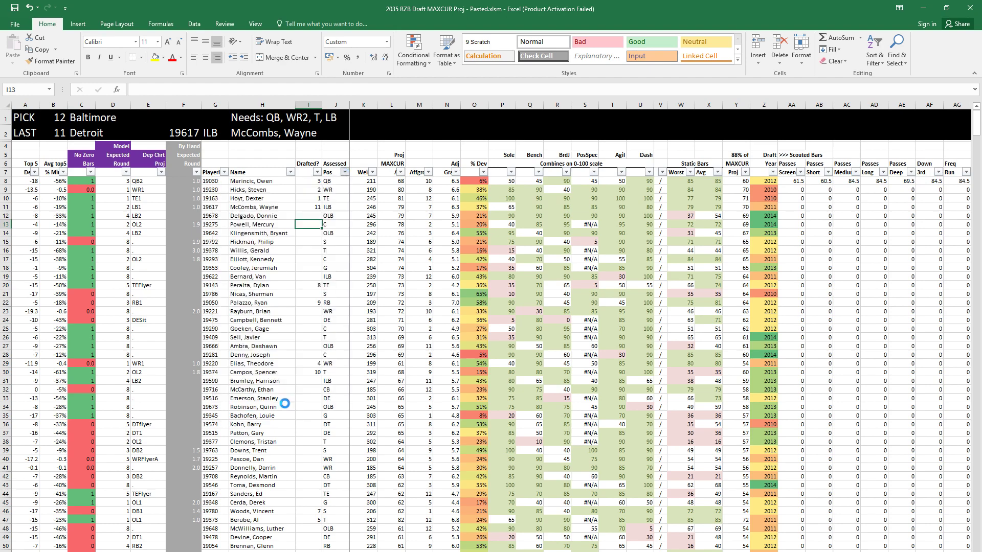
left_click(298, 215)
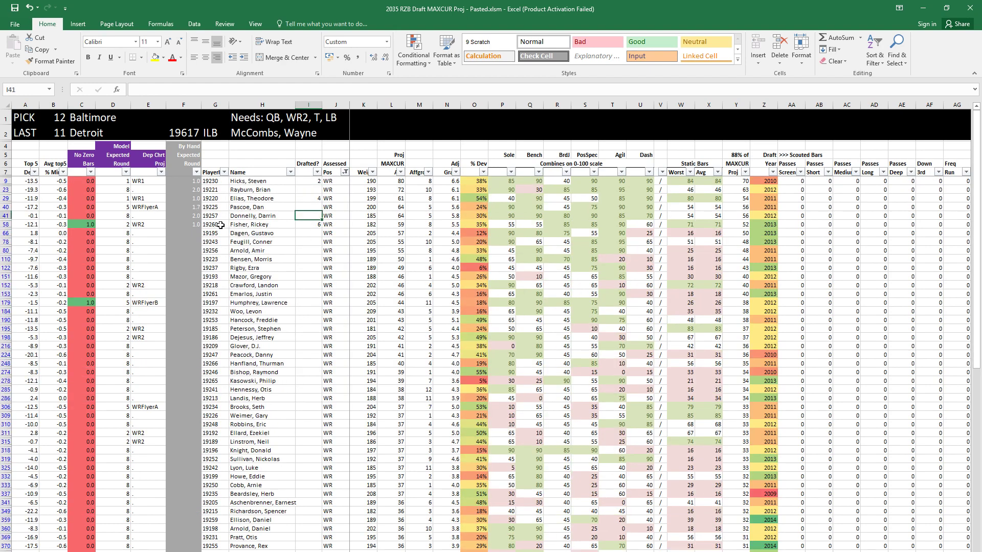
Step: Log Baltimore's pick 12 for the WRFlyerA receiver in row 40 and clear the position filter
left_click(153, 225)
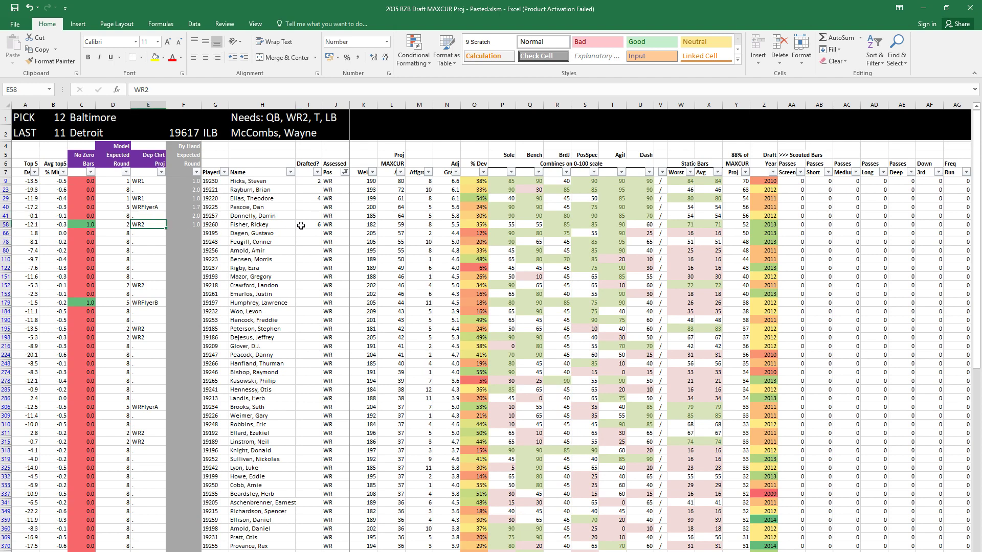
left_click_drag(302, 225, 153, 225)
key("Up")
key("Up")
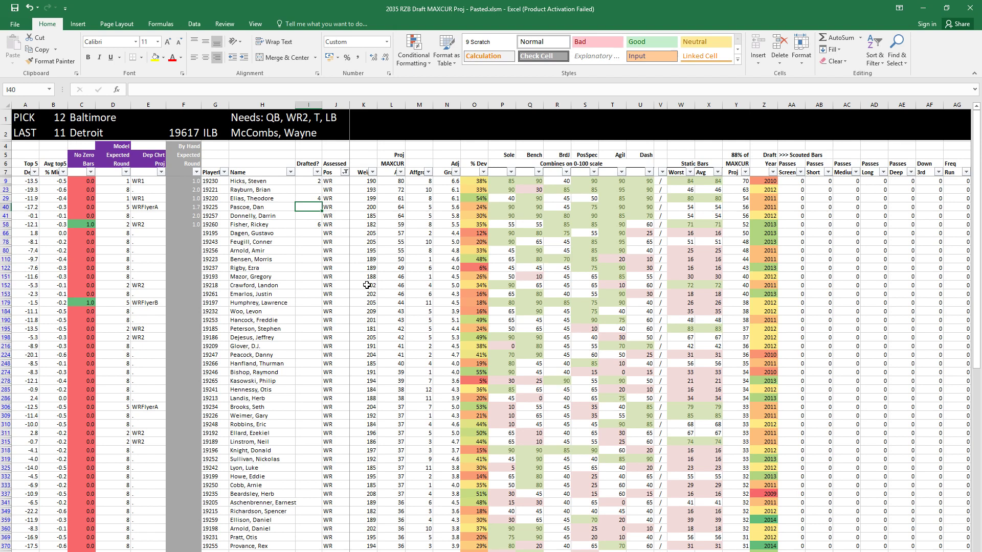
type("12")
key("Return")
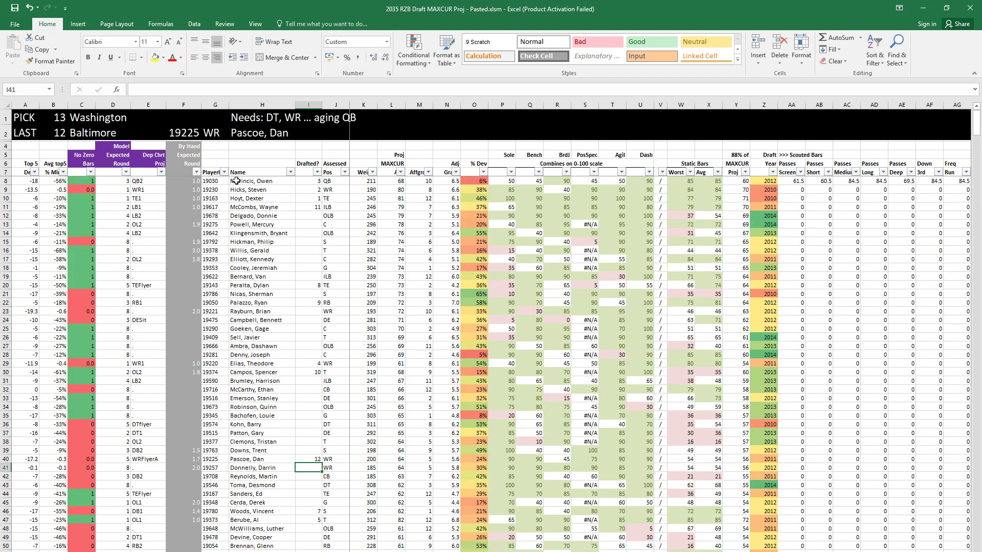
Step: Check Washington's needs for pick 13 and look over the DT prospects in rows 36 and 37
left_click(293, 119)
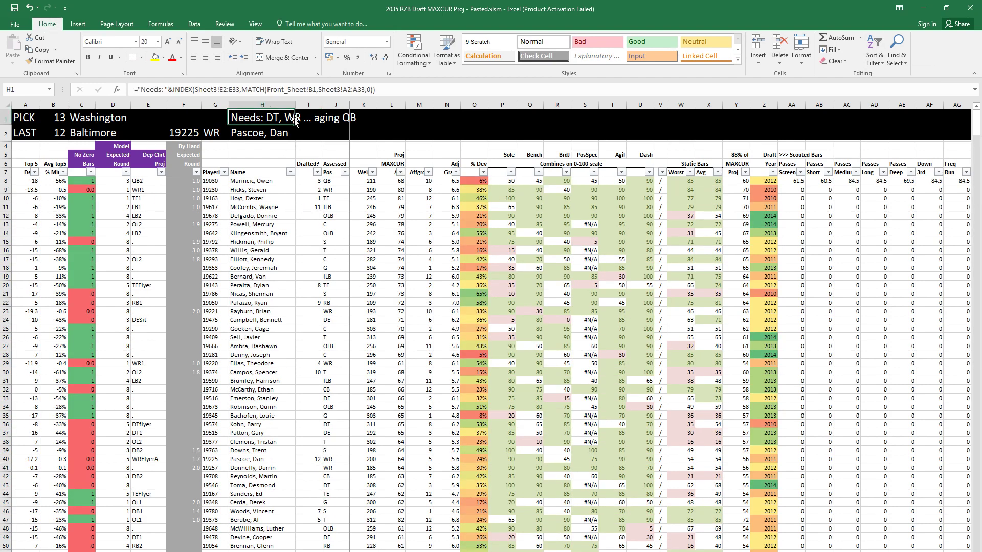
left_click(316, 221)
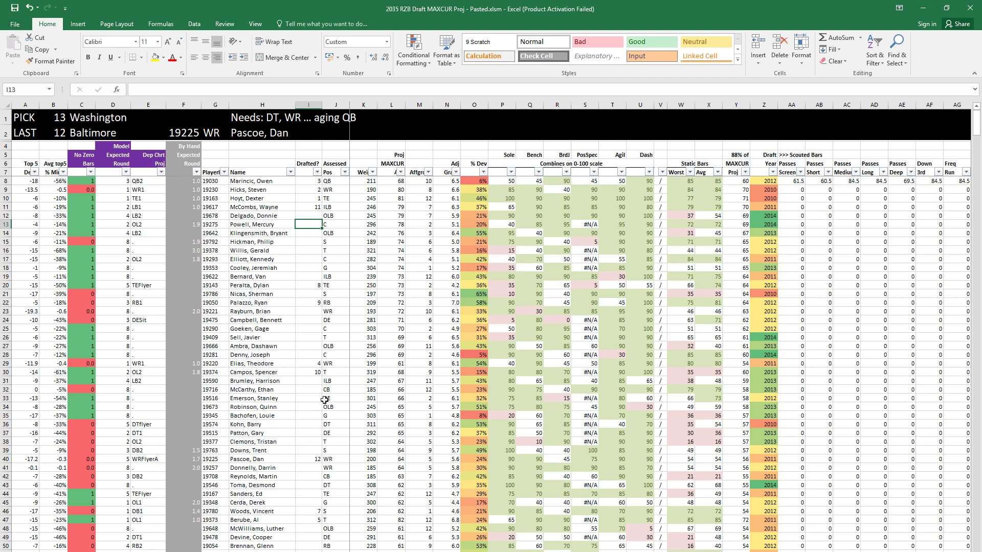
left_click(330, 424)
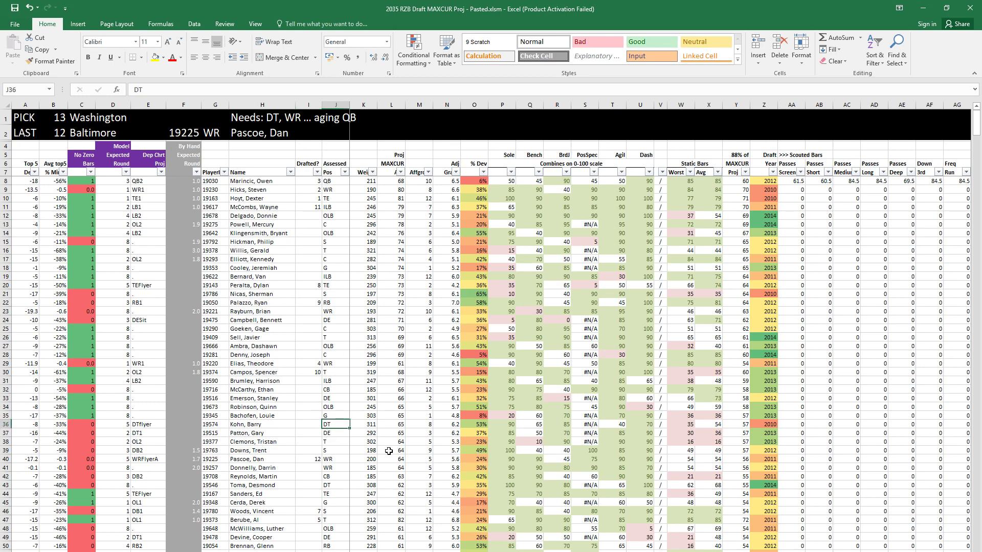
key("Down")
key("shift+space")
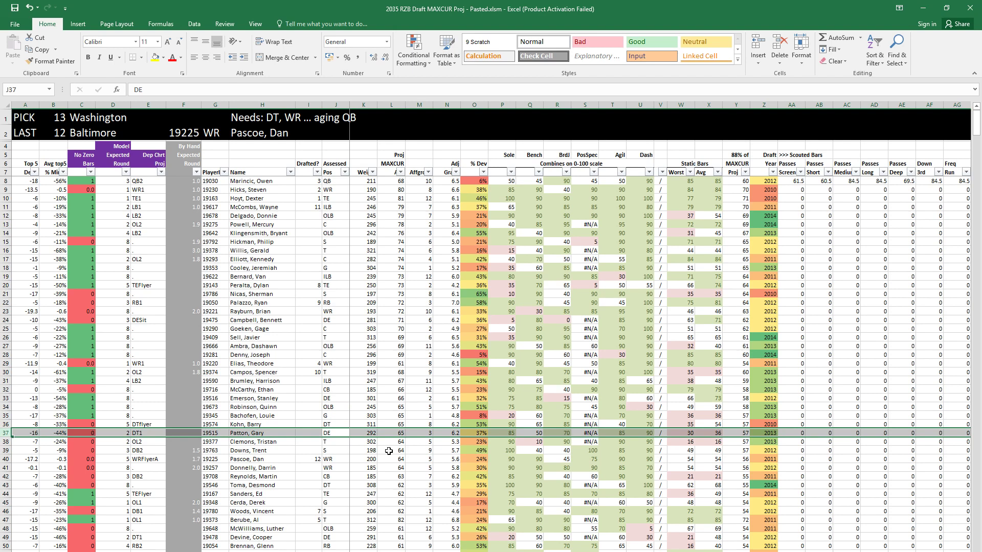
Step: Filter the Dep Chrt Proj column to show only the DT1 prospects
left_click(122, 206)
left_click(161, 171)
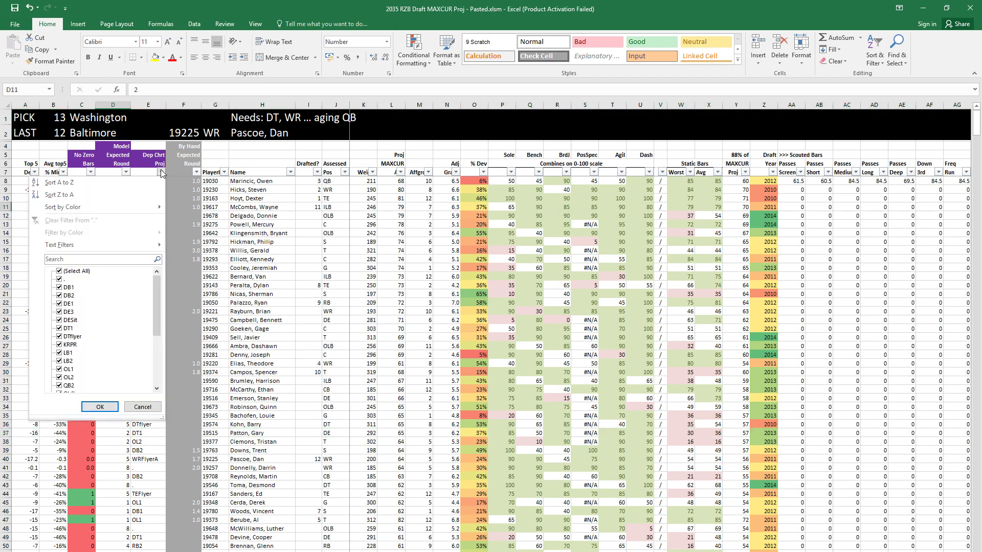
left_click(74, 271)
scroll(69, 369, "down", 2)
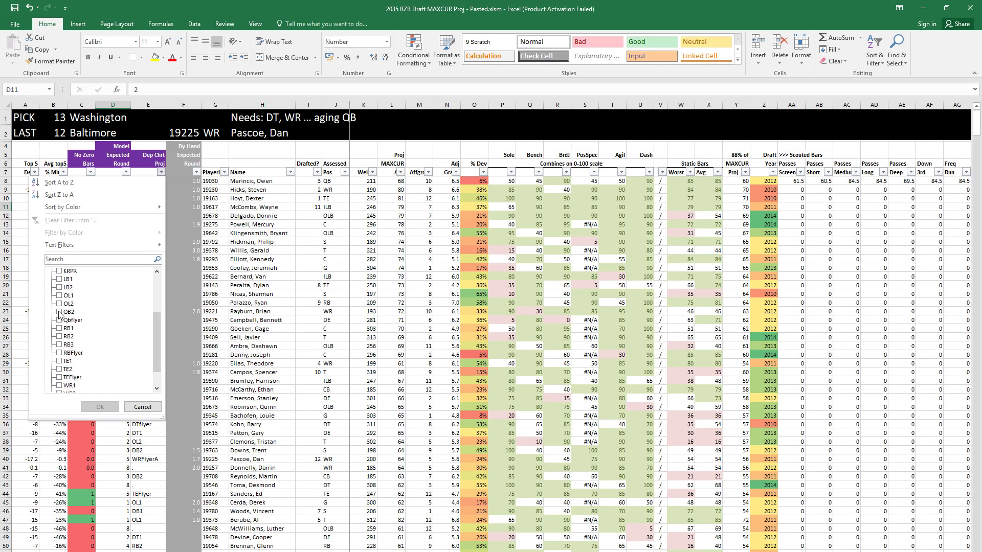
left_click(67, 279)
left_click(99, 406)
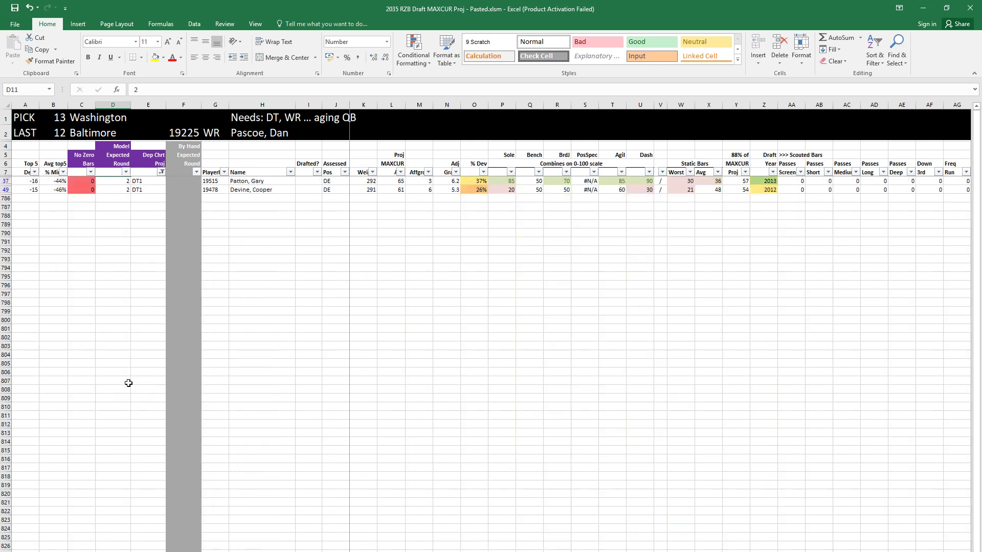
Step: Compare the assessed positions and weights of the two DT1 prospects in rows 37 and 49
left_click(263, 205)
left_click_drag(369, 183, 438, 200)
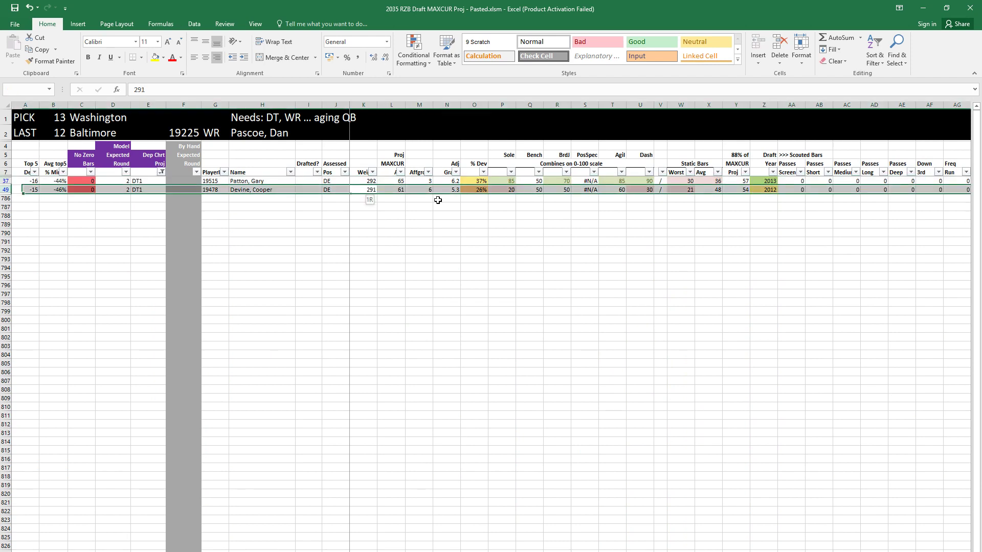
key("Left")
key("shift+Down")
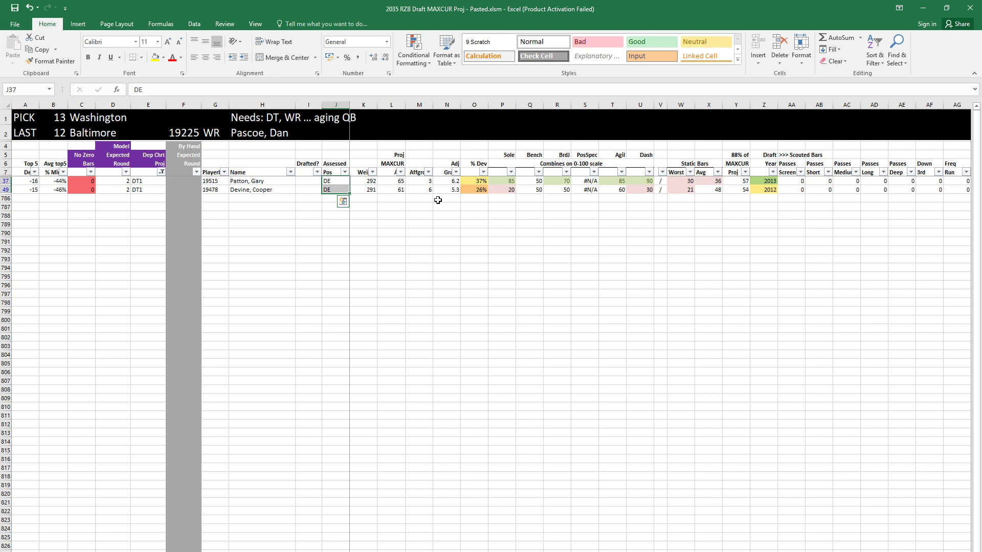
key("Left")
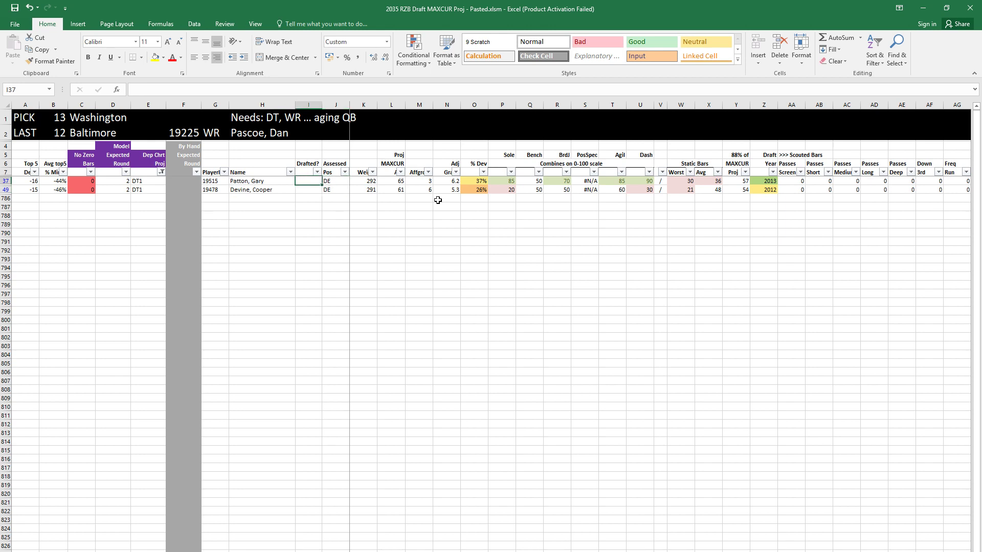
key("Left")
key("Left")
key("Right")
key("Right")
key("Right")
key("Right")
key("shift+Down")
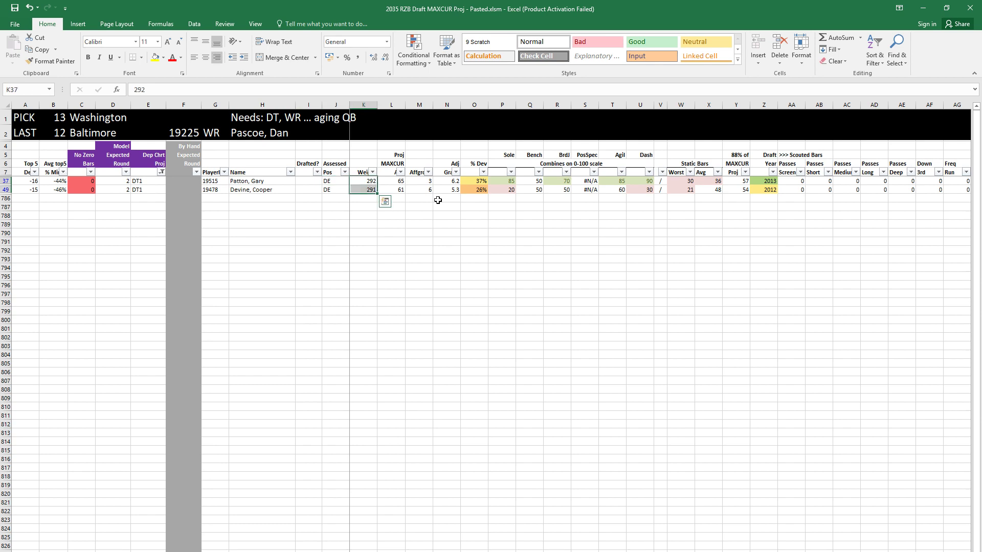
Step: Compare the combine scores of the two DT1 prospects from Sole through Dash
key("Right")
key("Right")
key("Right")
key("Right")
key("Right")
key("Right")
key("Right")
key("Right")
key("Right")
key("Right")
key("Right")
key("Right")
key("Right")
key("Left")
key("Left")
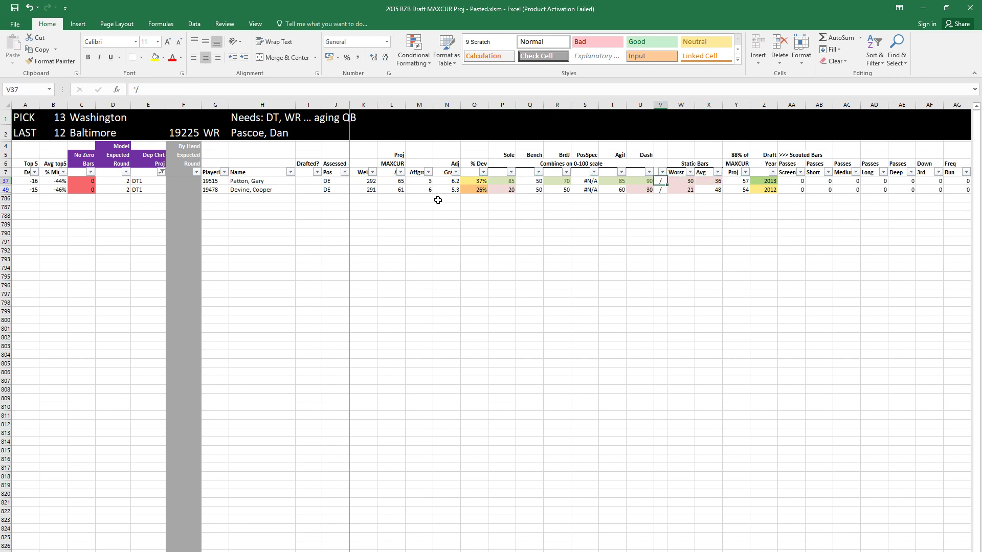
key("shift+Left")
key("shift+Left")
key("shift+Left")
key("shift+Left")
key("shift+Left")
key("shift+Left")
key("Down")
key("Left")
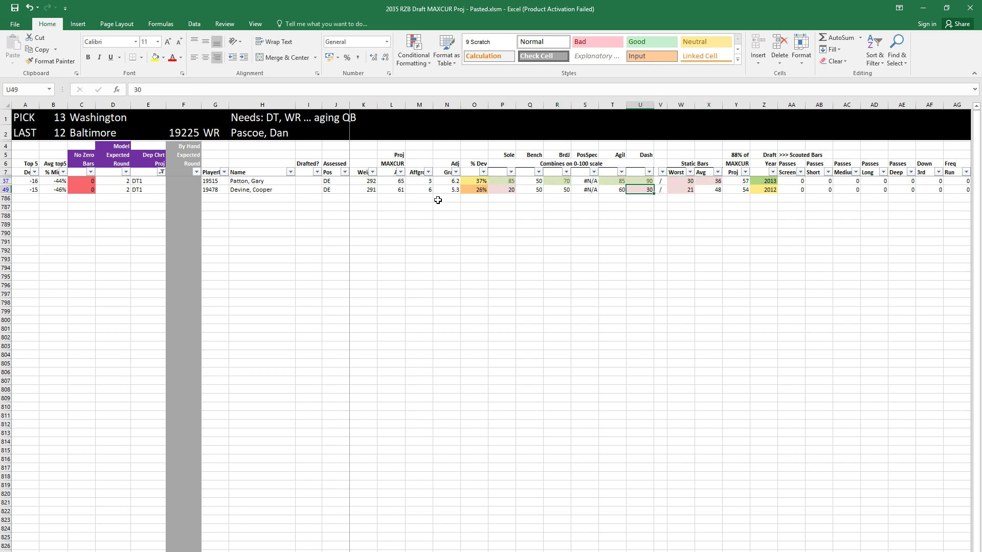
Step: Compare the scouted defensive bars of the two DT1 prospects, including run defense, pass-rush technique, pass-rush strength and play diagnosis
key("Right")
key("Right")
key("Right")
key("Right")
key("Right")
key("Right")
key("Right")
key("Right")
key("Right")
key("Right")
key("Right")
key("Right")
key("Right")
key("Right")
key("Right")
key("Right")
key("Right")
key("Right")
key("Right")
key("Right")
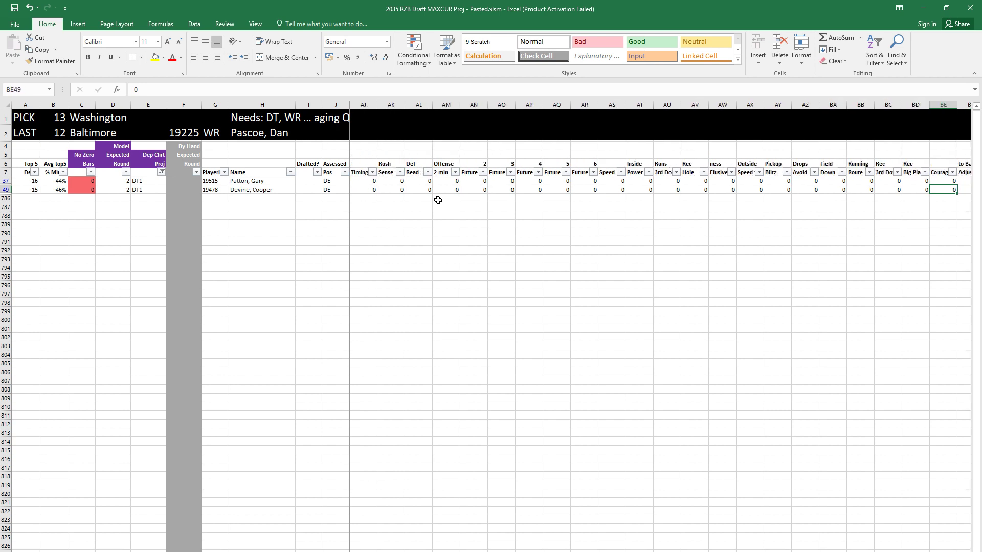
key("Right")
key("Right")
key("Right")
key("Right")
key("Right")
key("Right")
key("Right")
key("Right")
key("Right")
key("Right")
key("Right")
key("Right")
key("Right")
key("Right")
key("Right")
key("Right")
key("Right")
key("Right")
key("Right")
key("Right")
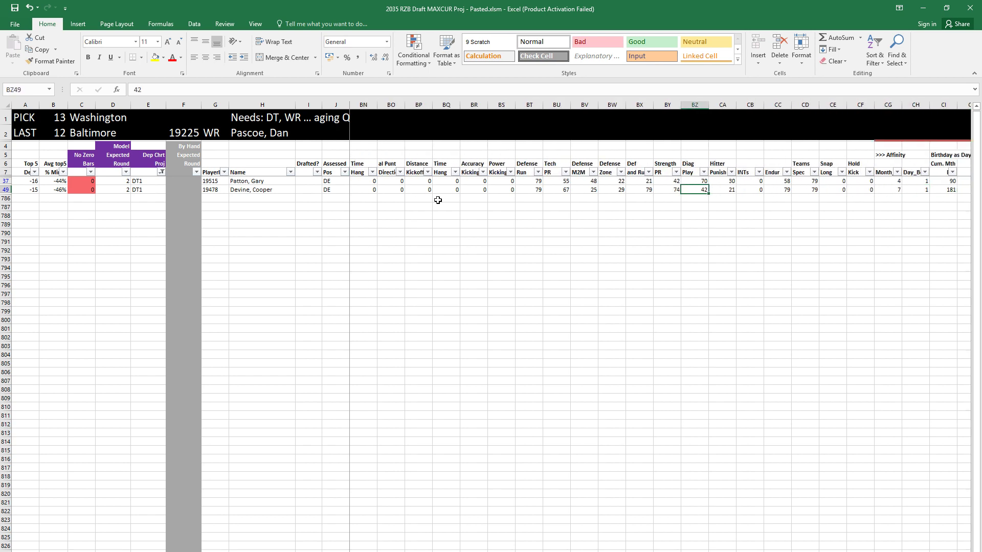
key("Left")
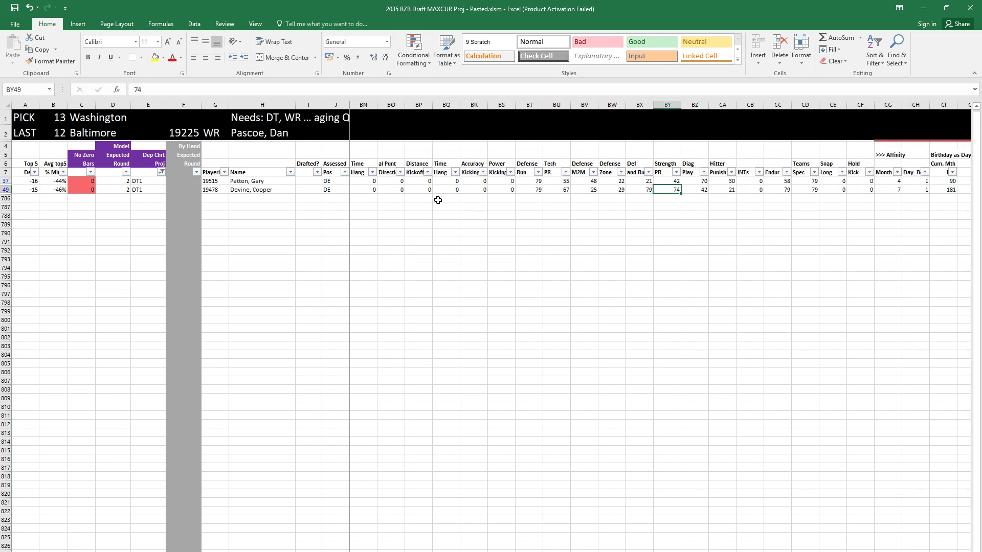
key("Down")
key("Left")
key("Up")
key("Left")
key("Left")
key("Left")
key("Right")
key("Right")
key("Right")
key("Right")
key("Right")
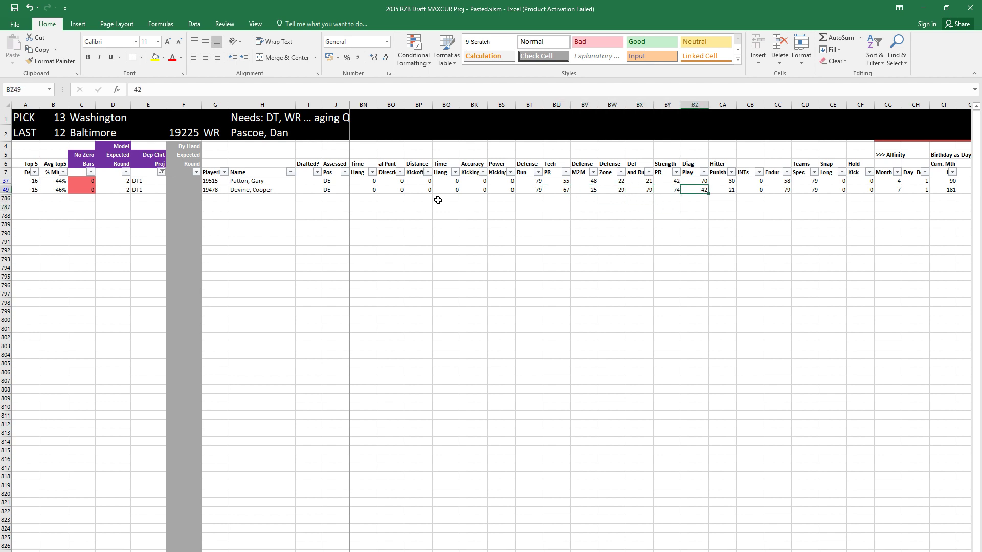
key("Right")
key("Right")
key("Right")
key("Left")
key("Left")
key("Left")
key("Left")
key("Left")
key("Left")
key("Left")
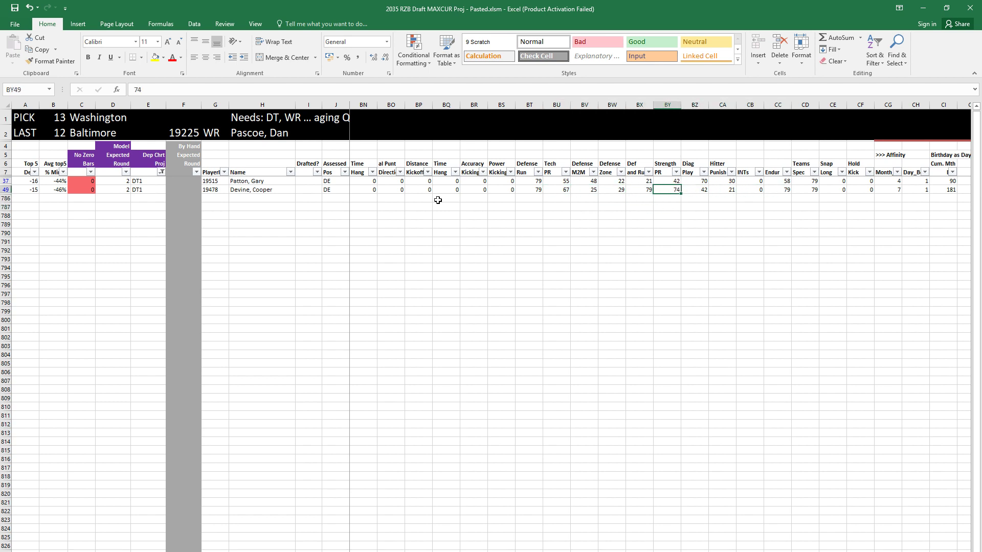
Step: Switch to the Historic Comps workbook and enter the PlayerID of the row 37 DT1 prospect as the draftee for comparison
key("Home")
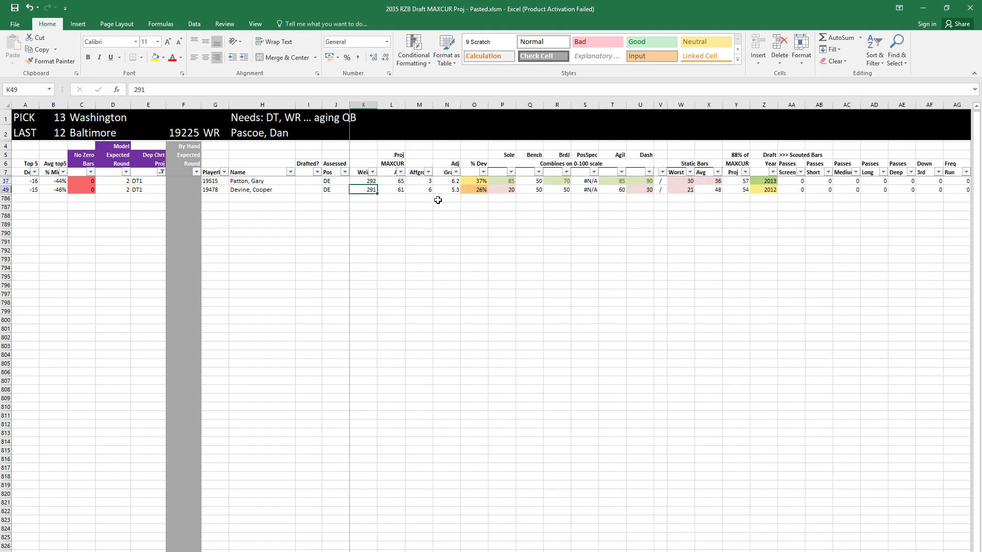
key("Left")
key("Left")
key("Left")
key("Left")
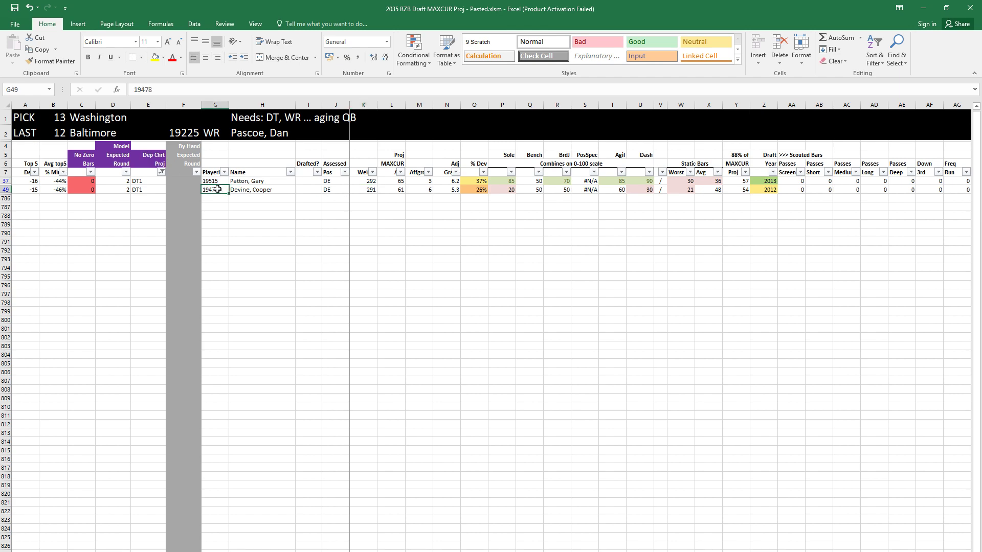
key("Up")
key("ctrl+Tab")
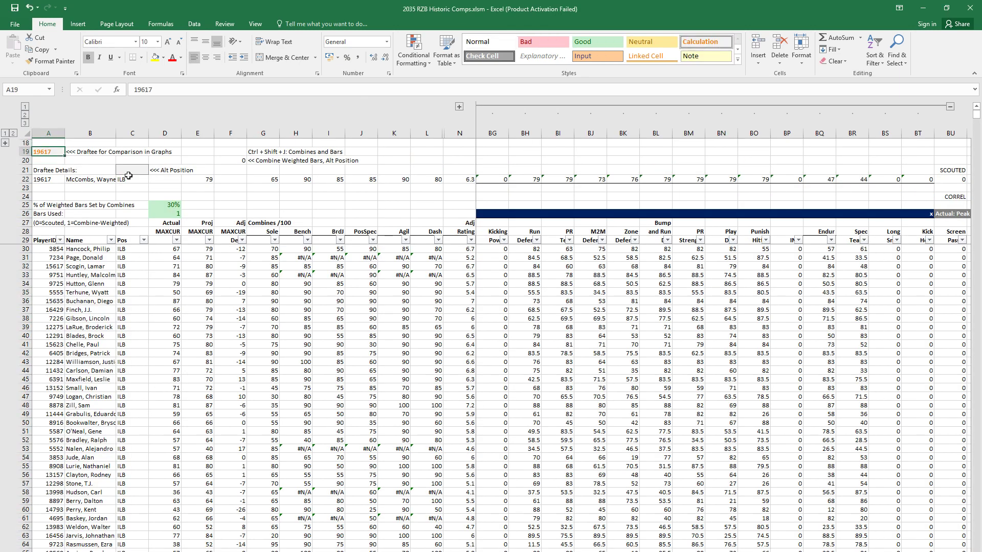
type("19515")
key("Return")
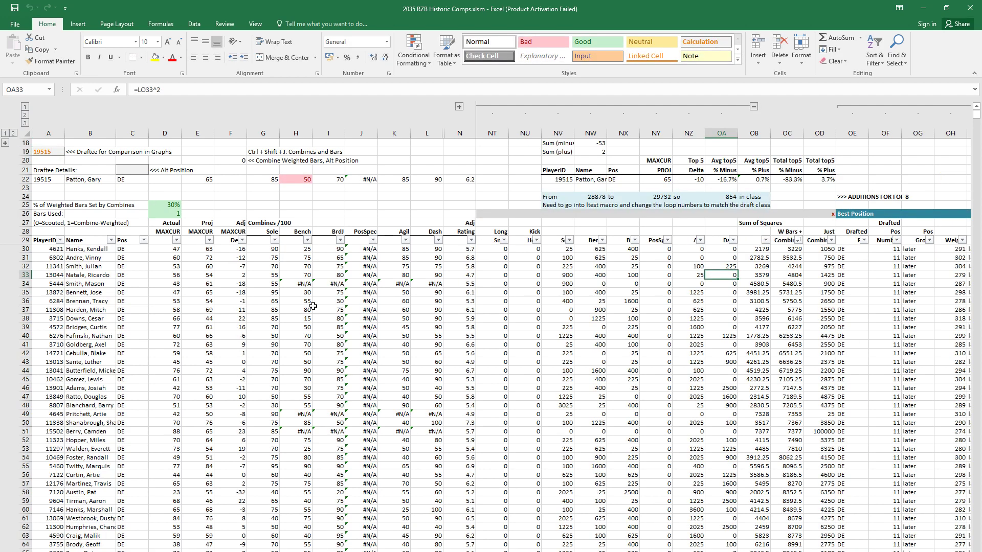
Step: Filter the historic comparisons' scouted PR Strength column to a range with a minimum of 32 and an upper limit
left_click(408, 266)
left_click(423, 261)
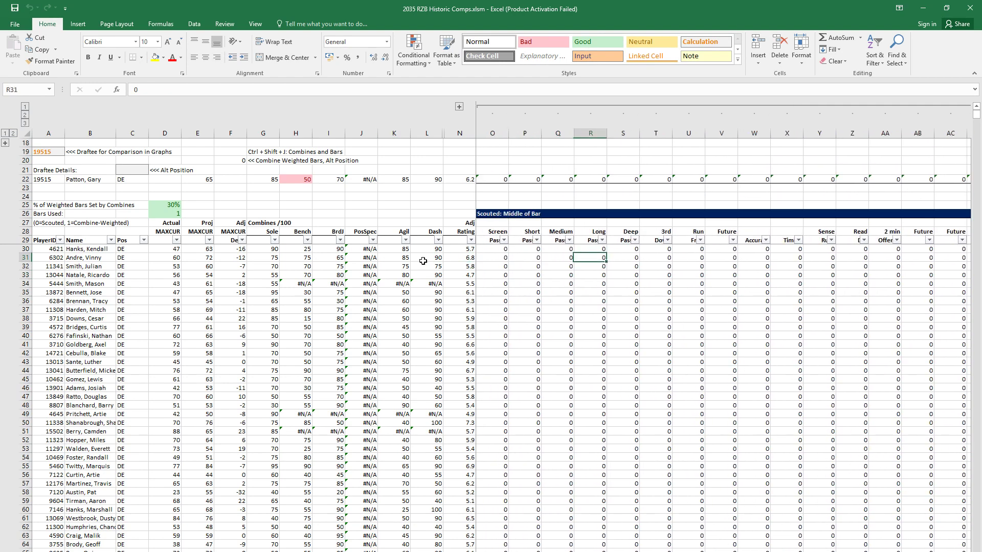
key("Right")
key("Right")
key("Right")
key("Right")
key("Right")
key("Right")
key("Right")
key("Right")
key("Right")
key("Right")
key("Right")
key("Right")
key("Right")
key("Right")
key("Right")
key("Right")
key("Right")
key("Right")
key("Right")
key("Right")
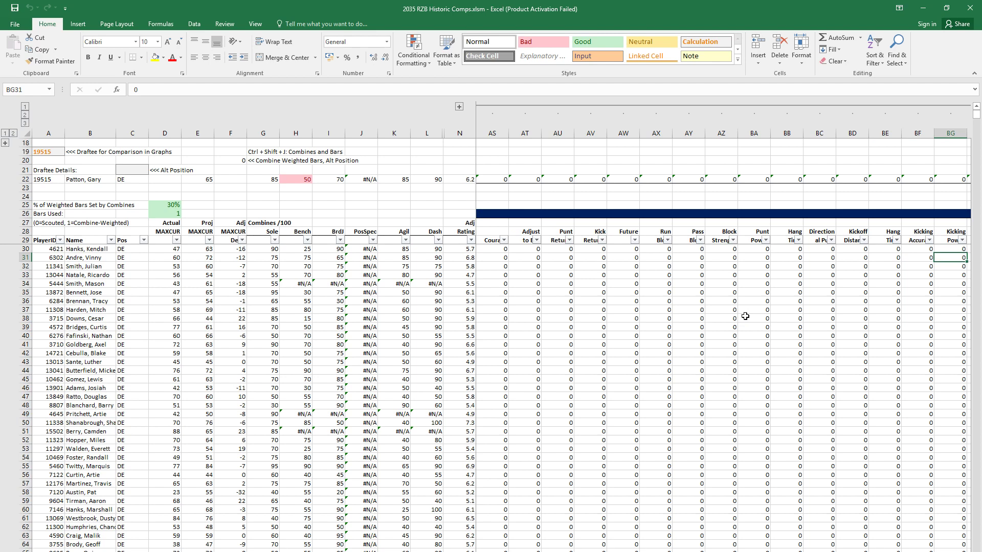
key("Right")
key("Right")
key("Right")
key("Right")
key("Right")
key("Right")
key("Right")
key("Right")
key("Right")
key("Right")
key("Right")
key("Right")
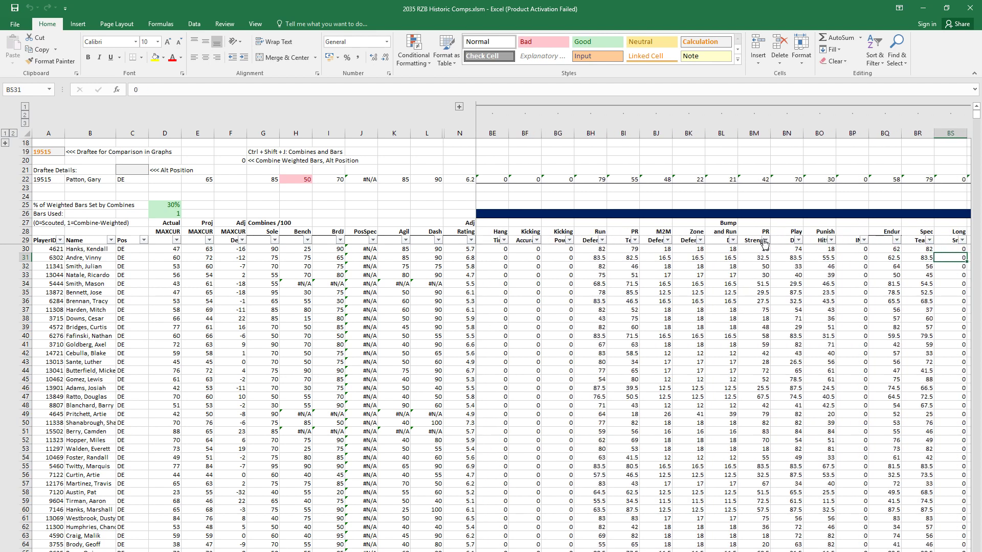
left_click(765, 240)
mouse_move(715, 321)
left_click(819, 391)
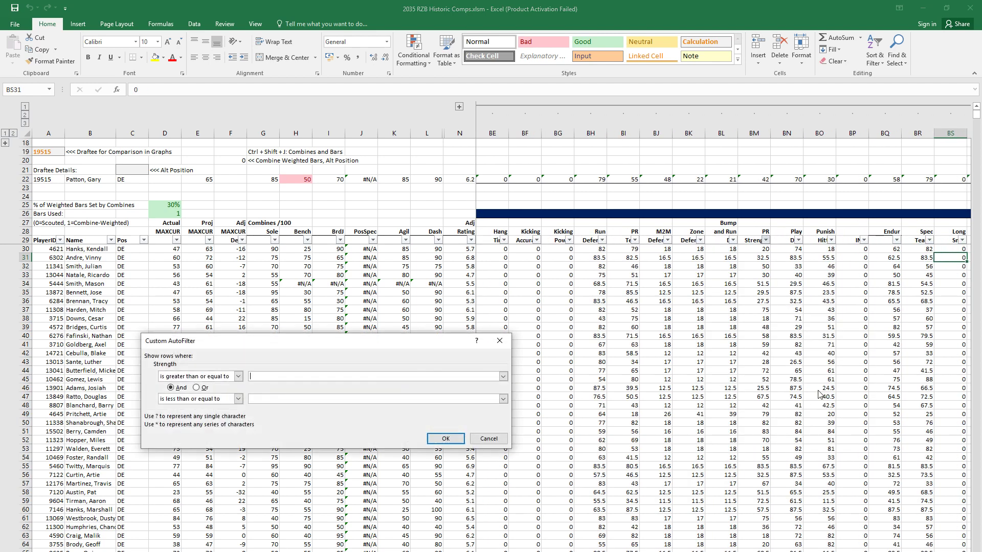
type("32")
key("Tab")
key("Tab")
key("Tab")
type("7")
key("Return")
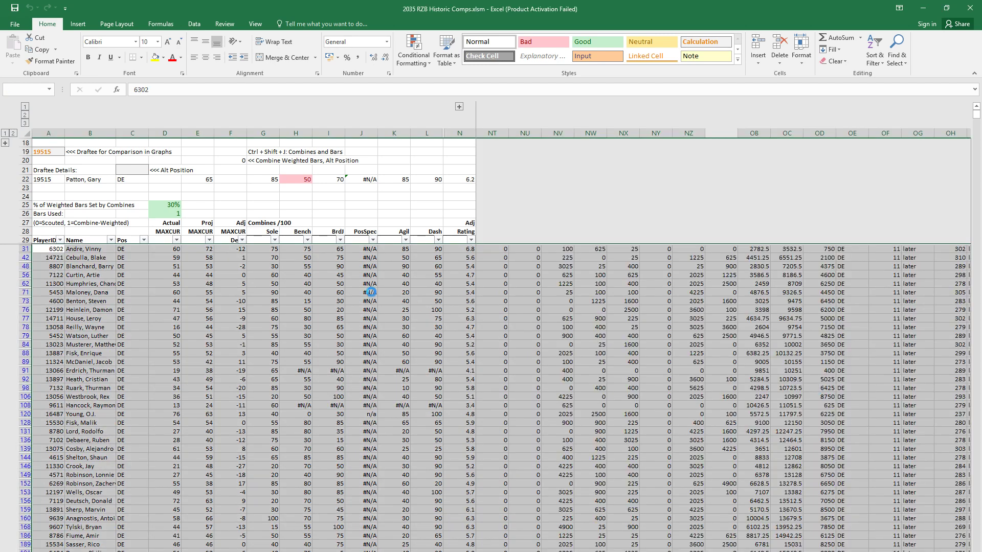
Step: Review the scouted columns of the filtered historic comparisons and examine the Adj MAXCUR Delta of the first six players
left_click(366, 288)
key("Right")
key("Right")
key("Right")
key("Right")
key("Right")
key("Right")
key("Right")
key("Right")
key("Right")
key("Right")
key("Right")
key("Right")
key("Right")
key("Right")
key("Right")
key("Right")
key("Right")
key("Right")
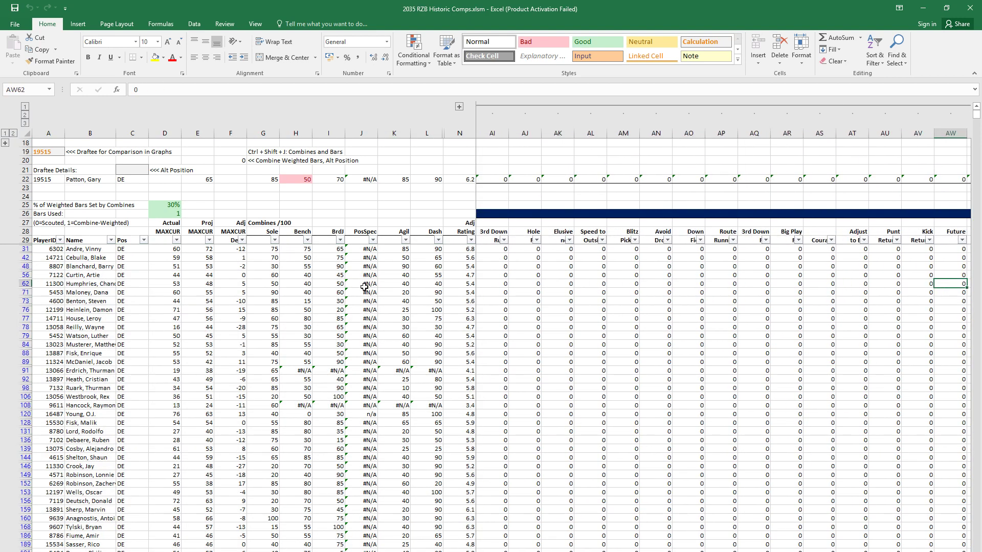
key("Right")
key("Right")
key("Right")
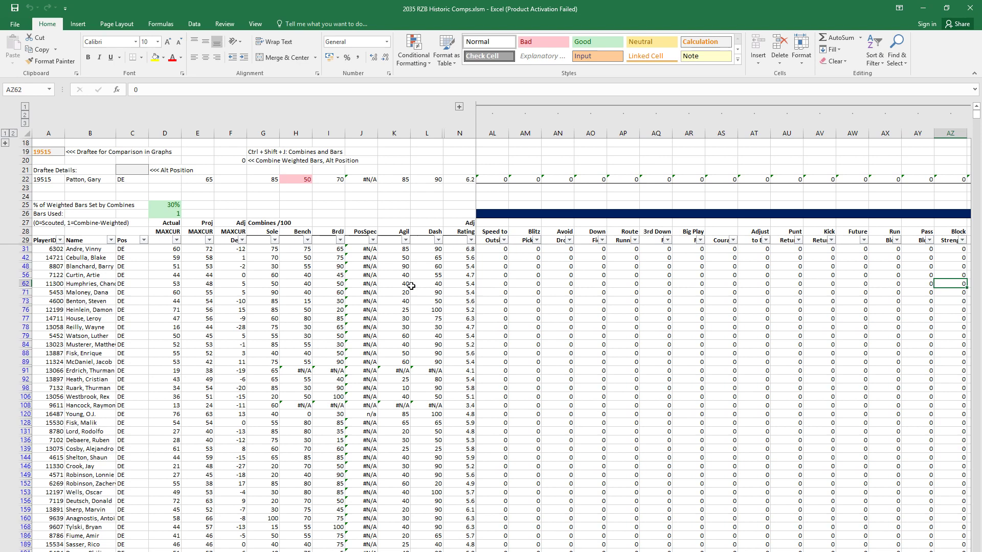
left_click(236, 293)
left_click_drag(236, 293, 232, 250)
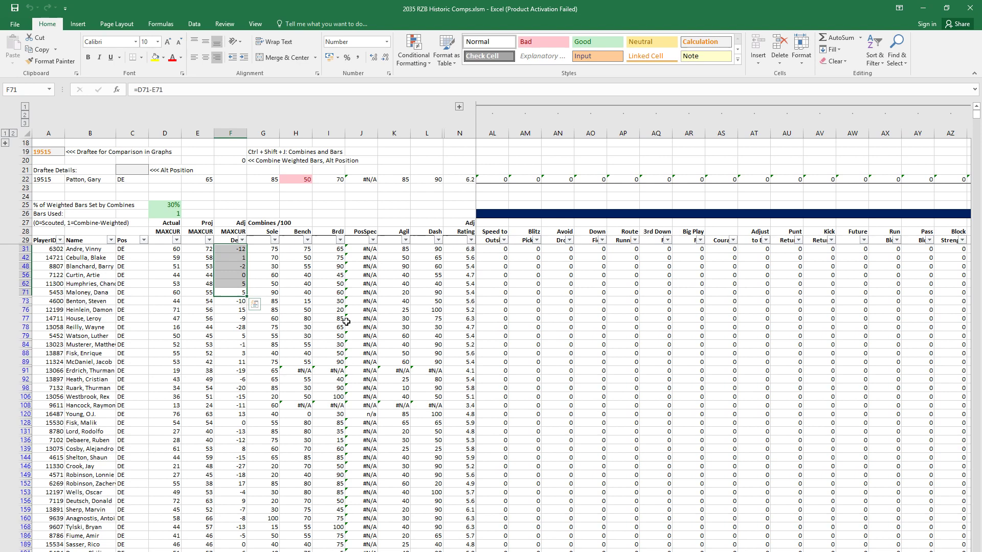
left_click(234, 275)
left_click(331, 299)
Step: Switch to the draft projection workbook and enter 1.9 as the by-hand expected round for the row 37 DT1 prospect
key("alt+Tab")
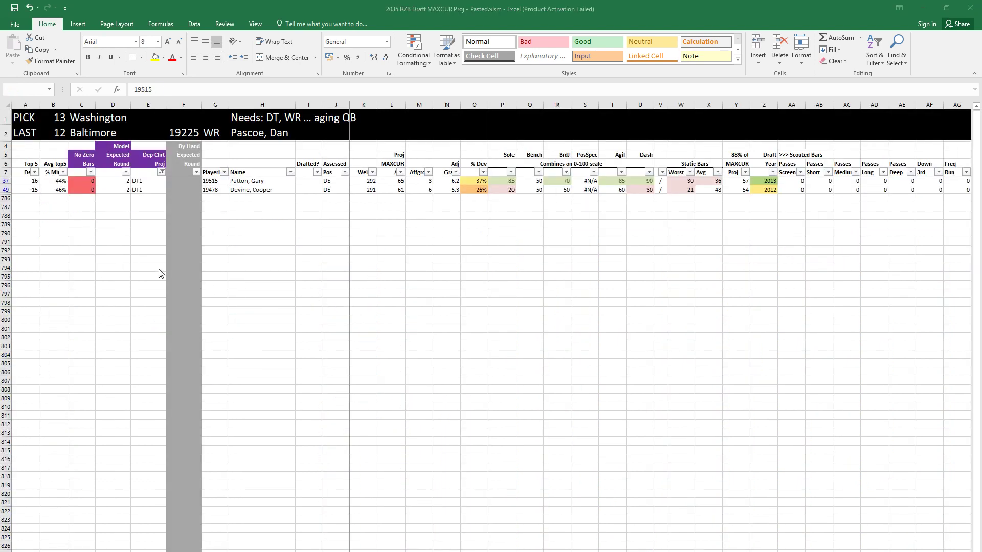
type("13")
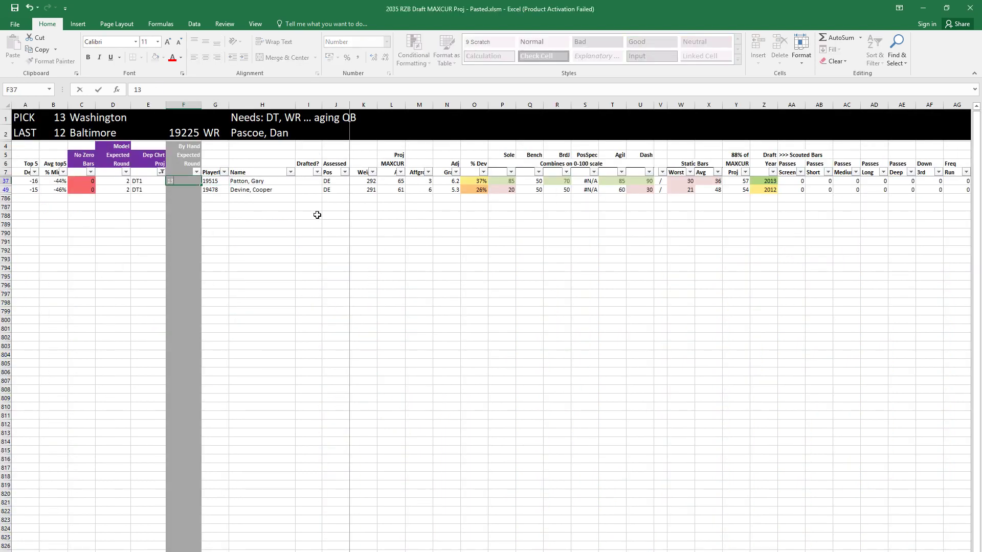
key("Return")
key("alt+Tab")
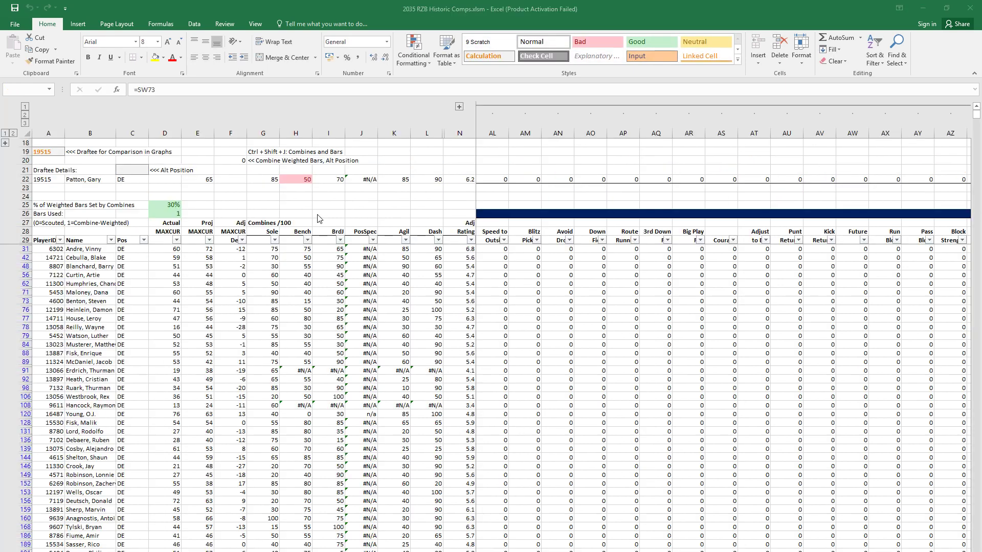
key("alt+Tab")
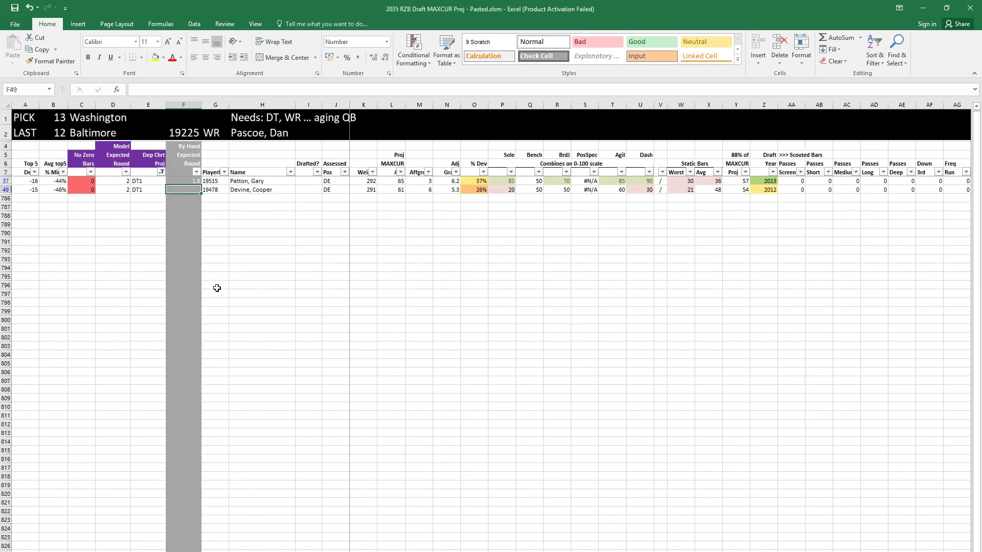
Step: Switch to the Historic Comps workbook, clear the comparison filter and enter the PlayerID of the row 49 DT1 prospect as the draftee for comparison
key("alt+Tab")
left_click(86, 171)
left_click(64, 161)
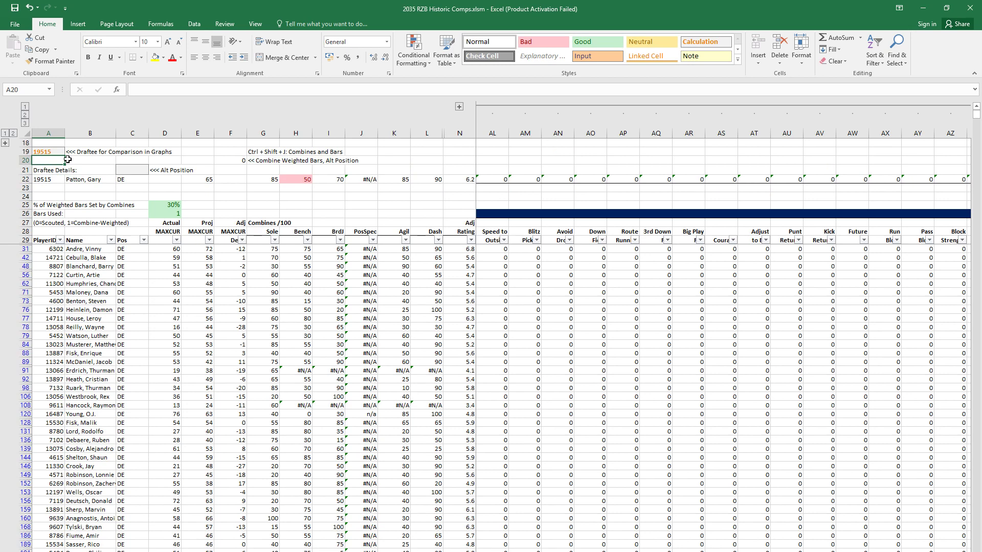
key("Up")
type("19")
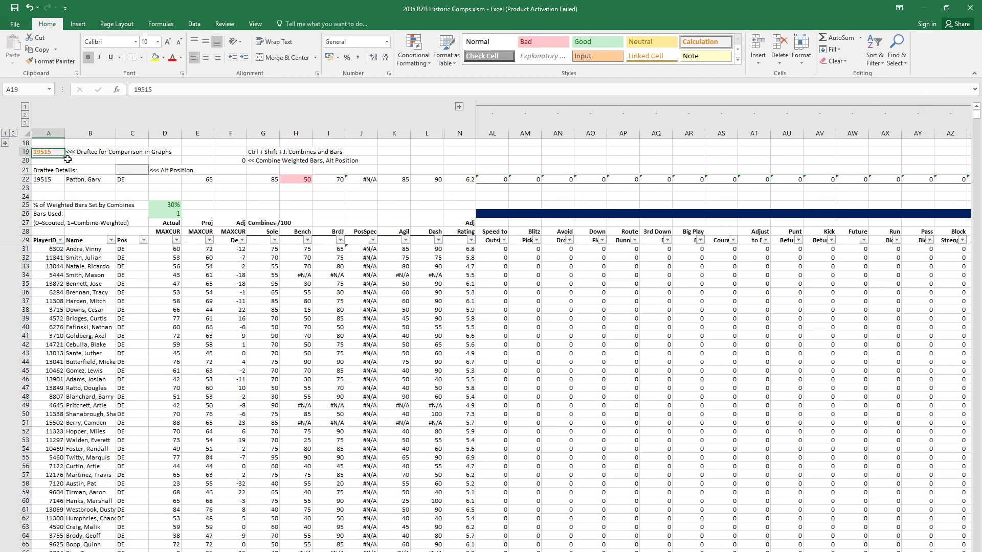
type("478")
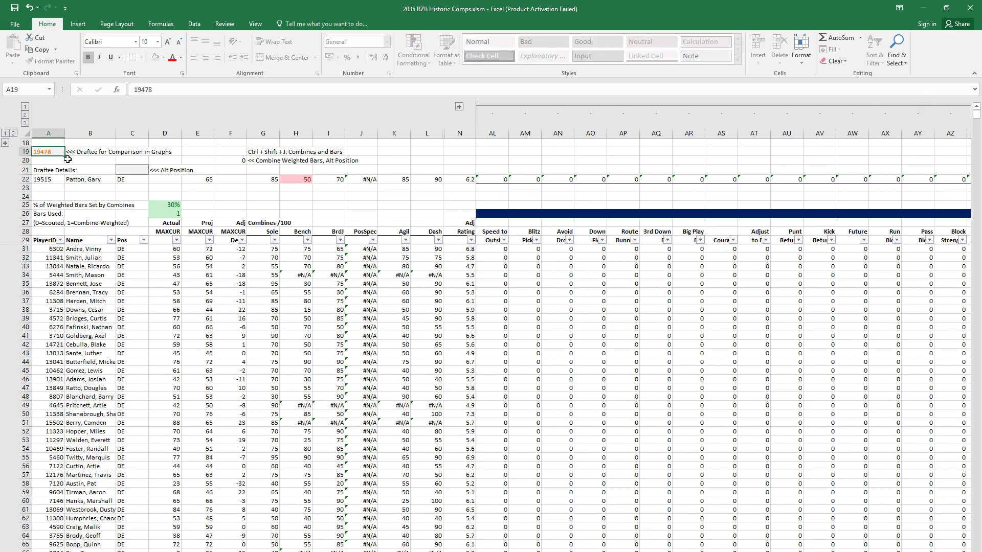
key("Return")
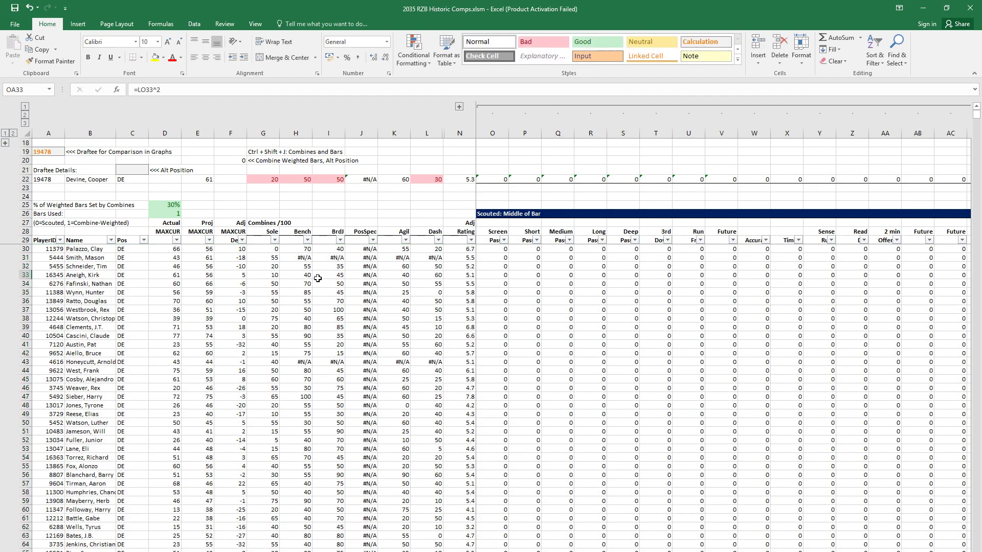
Step: Try to filter the historic comparisons' scouted PR Strength column to a range with a minimum of 64 and an upper limit
left_click(341, 266)
key("Right")
key("Right")
key("Right")
key("Right")
key("Right")
key("Right")
key("Right")
key("Right")
key("Right")
key("Right")
key("Right")
key("Right")
key("Right")
key("Right")
key("Right")
key("Right")
key("Right")
key("Right")
key("Right")
key("Right")
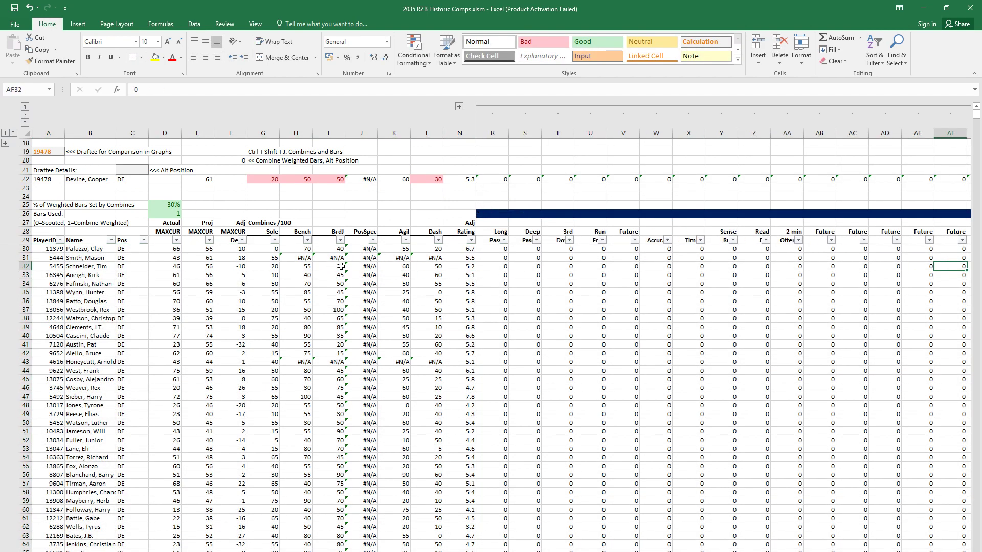
key("Right")
key("Right")
key("Right")
key("Right")
key("Right")
key("Right")
key("Right")
key("Right")
key("Right")
key("Right")
key("Right")
key("Right")
key("Right")
key("Right")
key("Right")
key("Right")
key("Right")
key("Right")
key("Right")
key("Right")
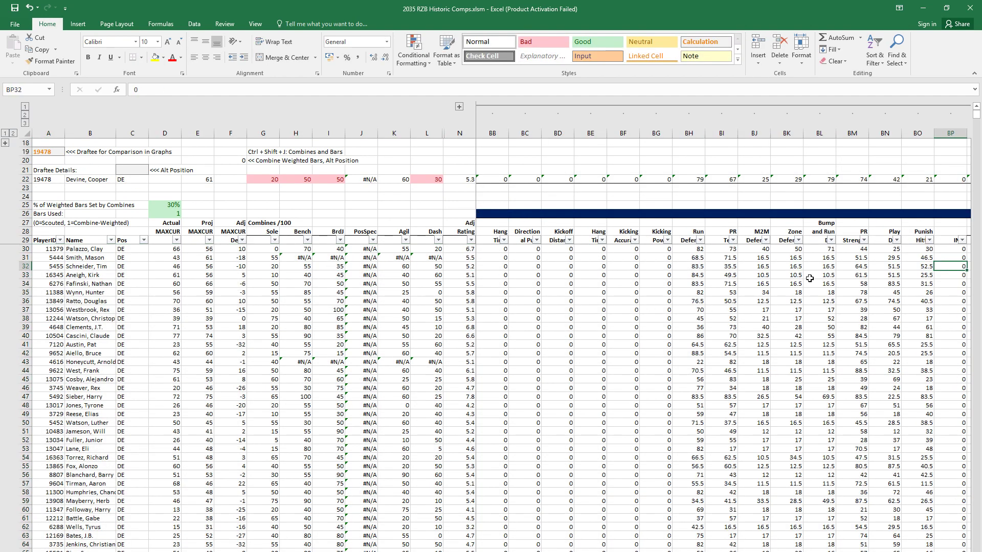
left_click(863, 240)
mouse_move(813, 318)
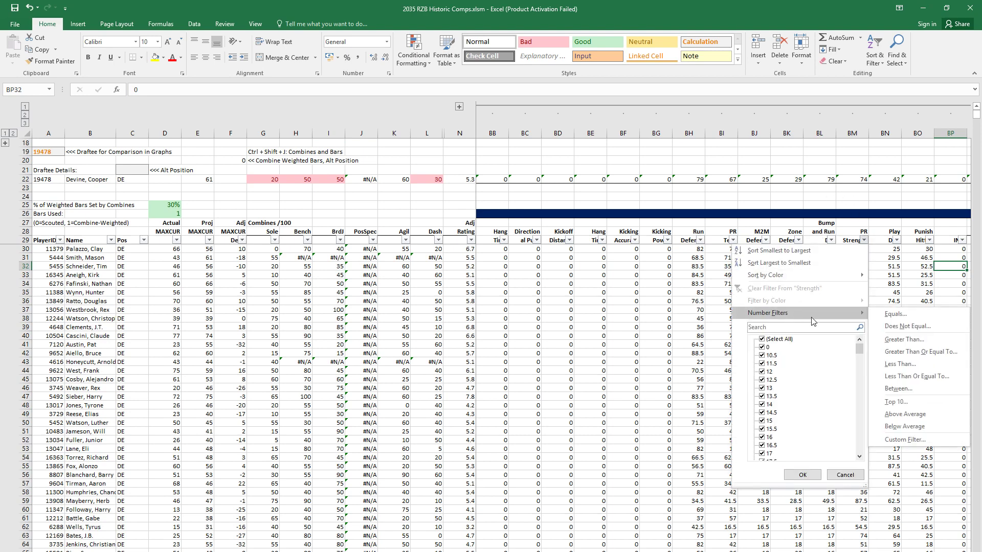
left_click(892, 388)
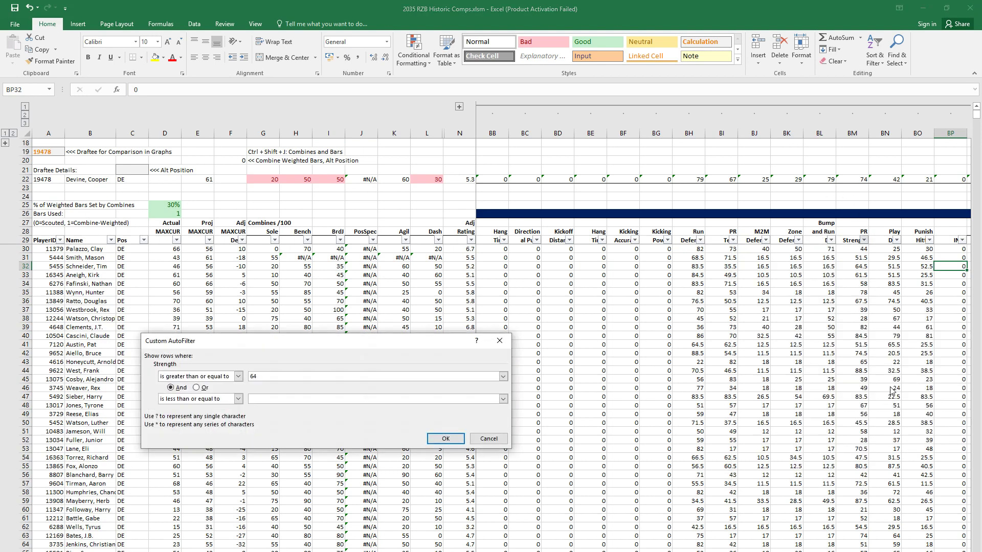
key("Return")
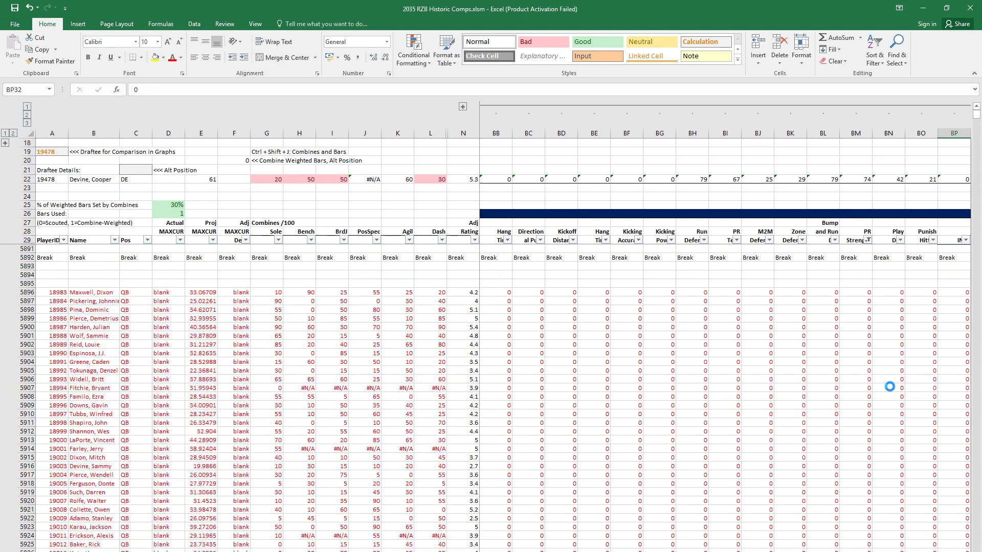
Step: Clear the PR Strength filter and return to the first rows of the historic comparisons
left_click(815, 338)
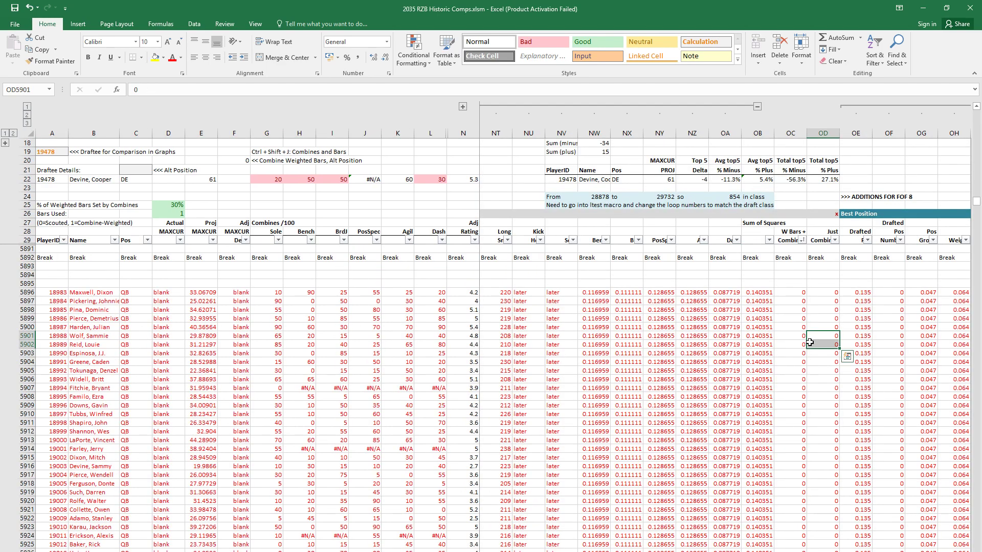
key("ctrl+Home")
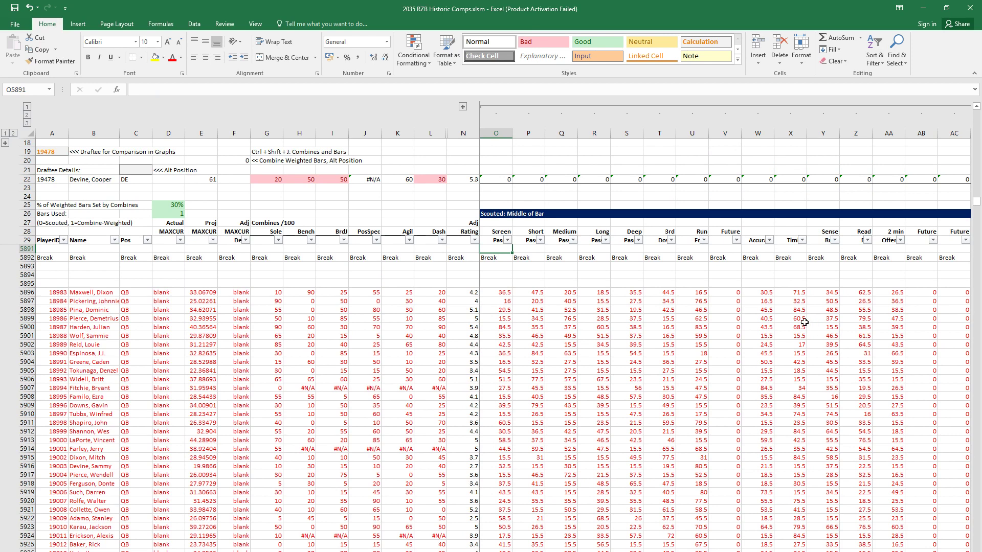
left_click(779, 308)
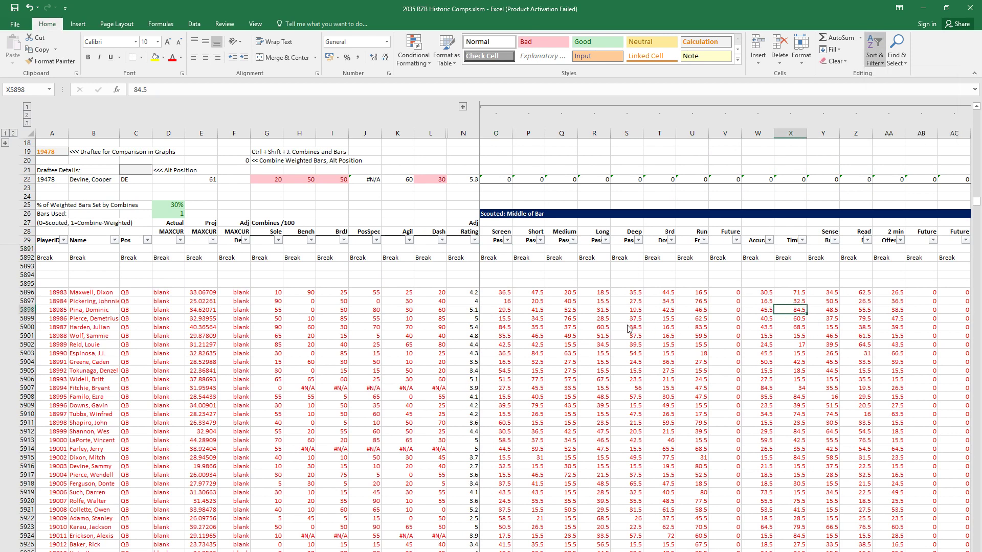
left_click(526, 345)
scroll(526, 348, "up", 9)
left_click(422, 337)
key("ctrl+Home")
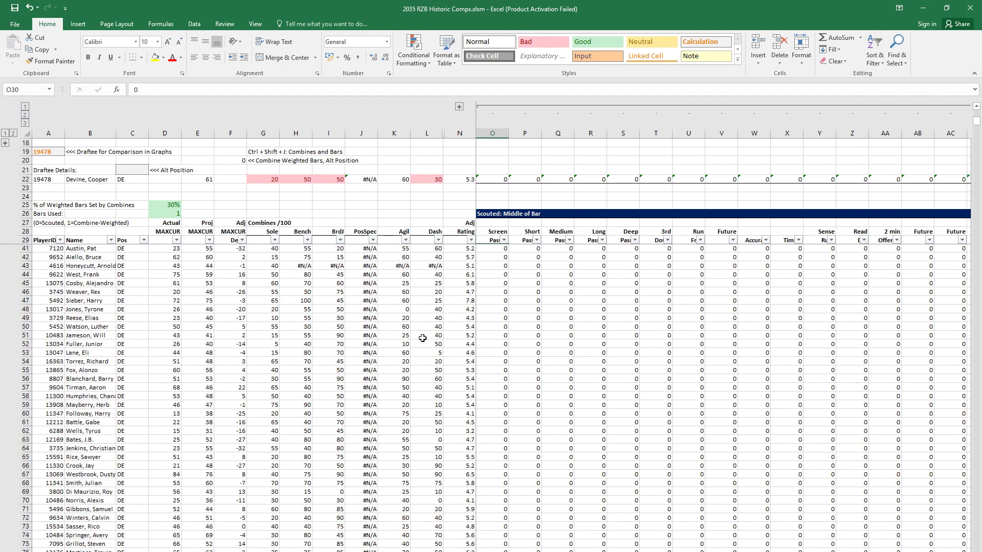
left_click(667, 361)
key("alt+h")
key("s")
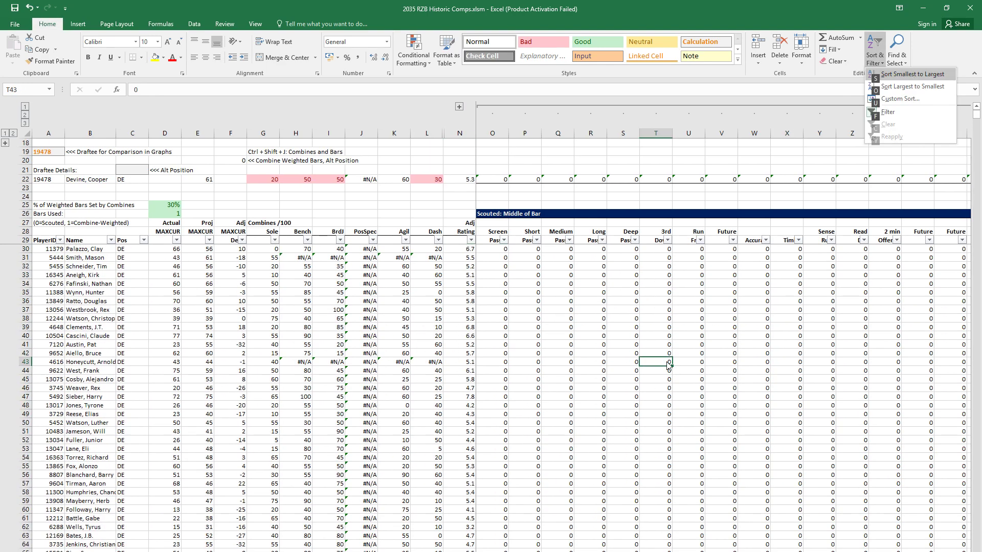
key("Escape")
Step: Filter the historic comparisons' scouted PR Strength column to values between 64 and 79
left_click(654, 322)
key("Right")
key("Right")
key("Right")
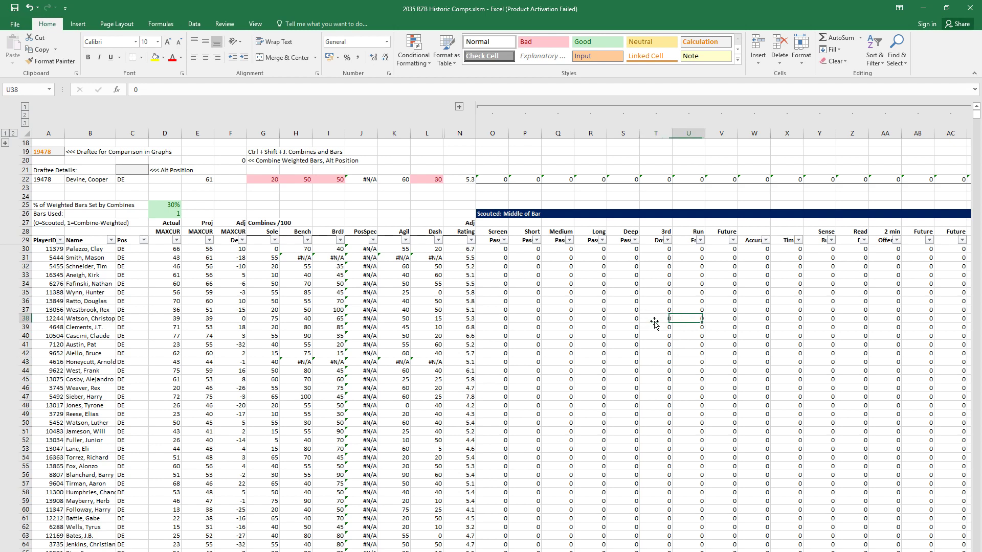
key("Right")
key("Right")
key("Right")
key("Right")
key("Right")
key("Right")
key("Right")
key("Right")
key("Right")
key("Right")
key("Right")
key("Right")
key("Right")
key("Right")
key("Right")
key("Right")
key("Right")
key("Right")
key("Right")
key("Right")
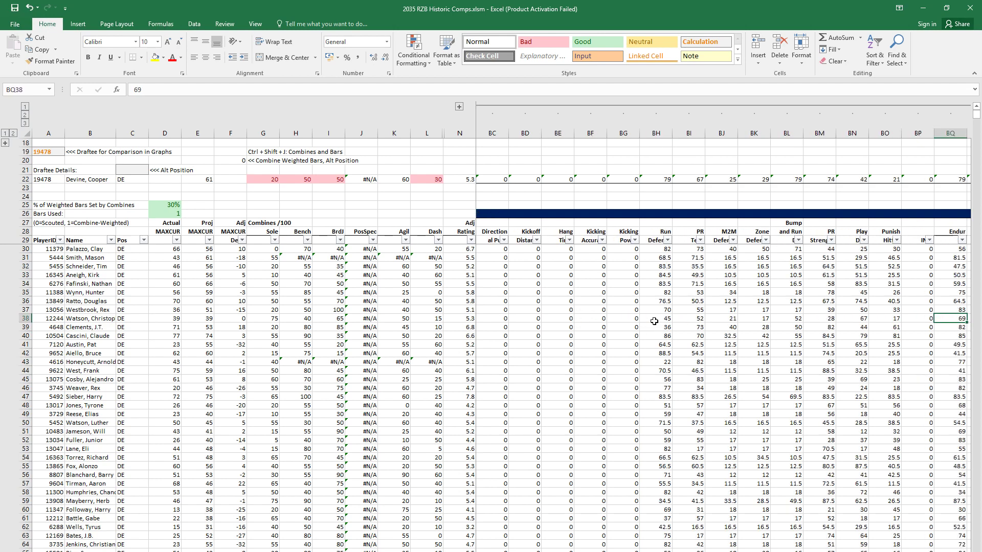
key("Right")
key("Right")
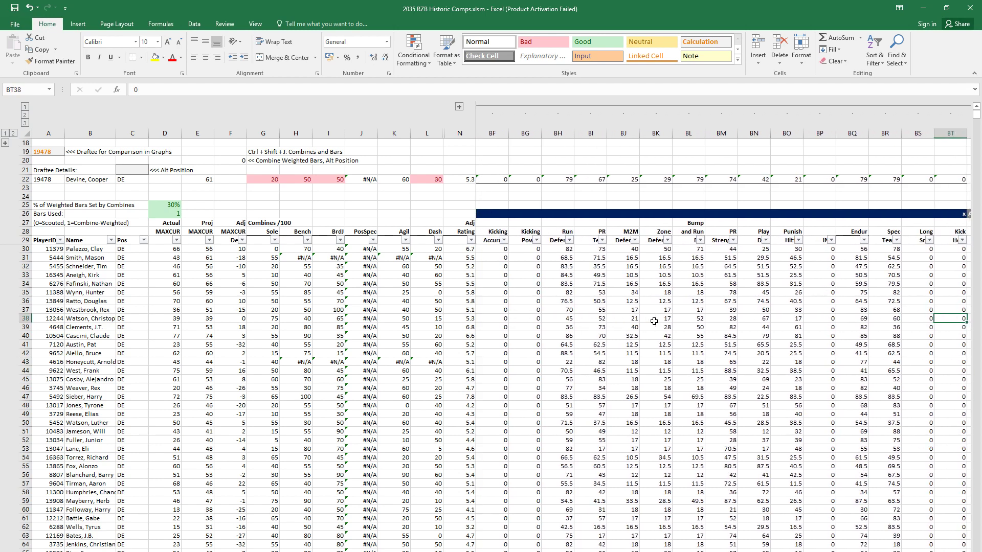
left_click(733, 241)
mouse_move(673, 275)
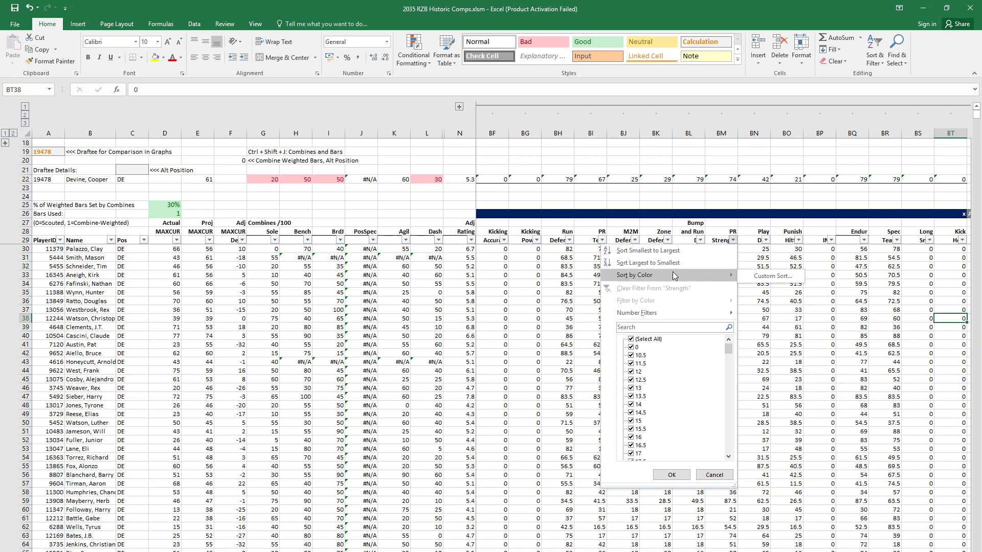
mouse_move(673, 313)
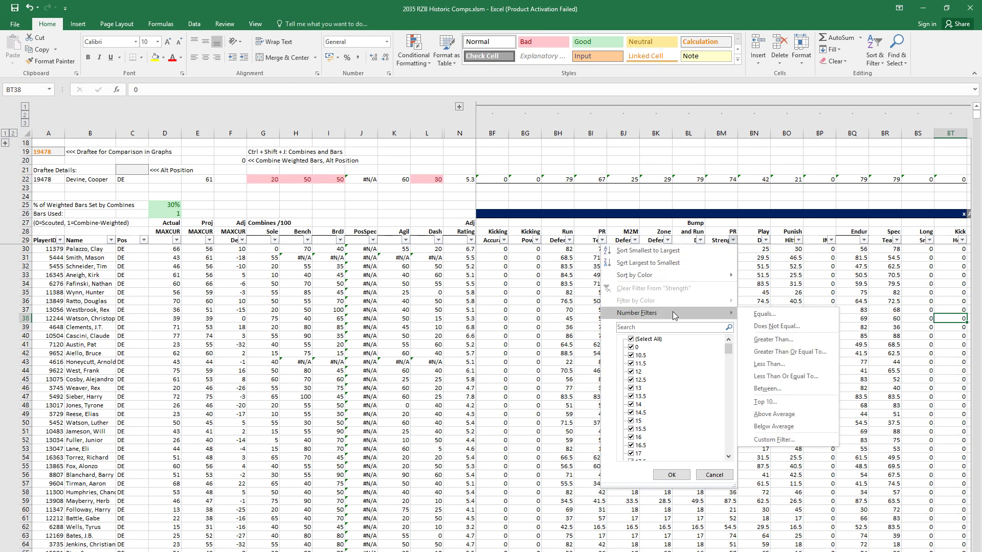
left_click(783, 390)
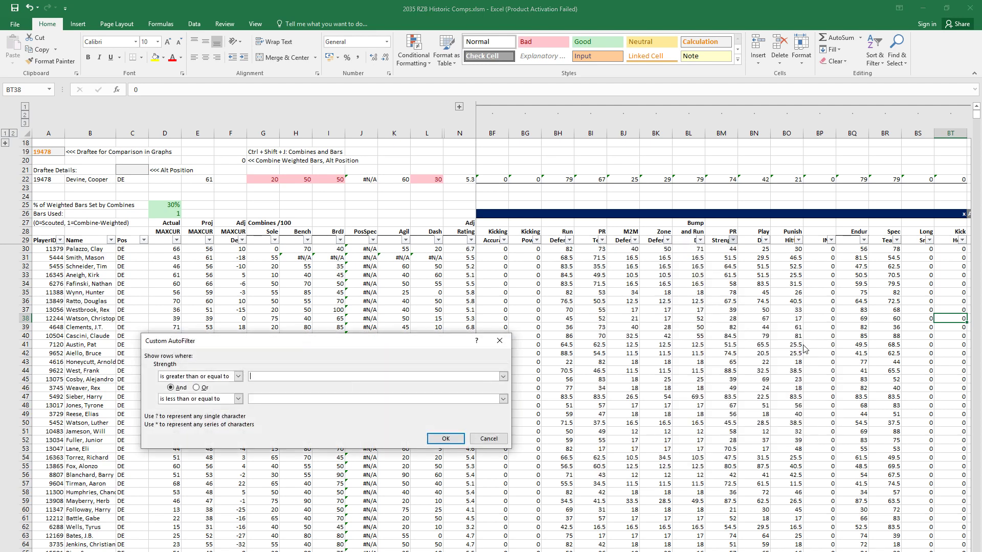
key("Tab")
key("Tab")
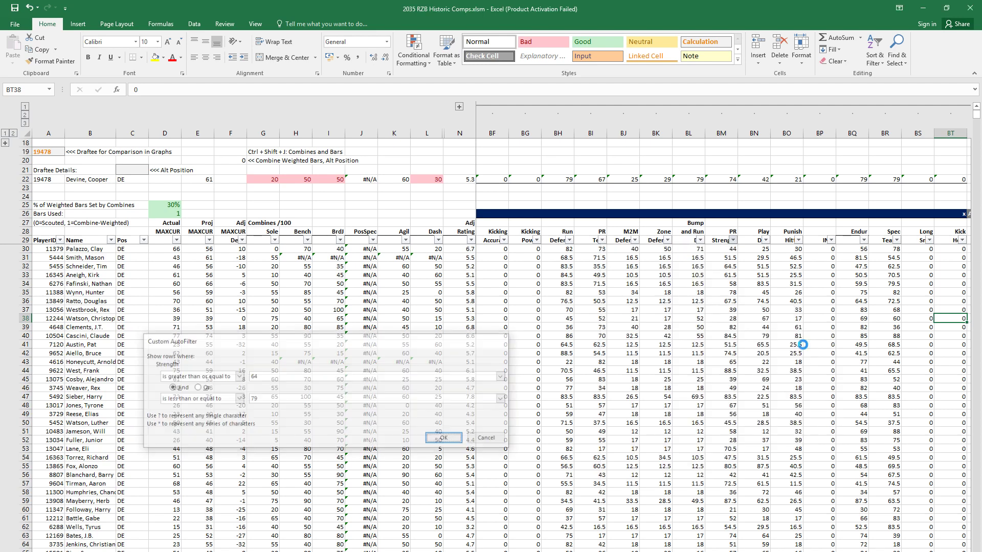
key("Return")
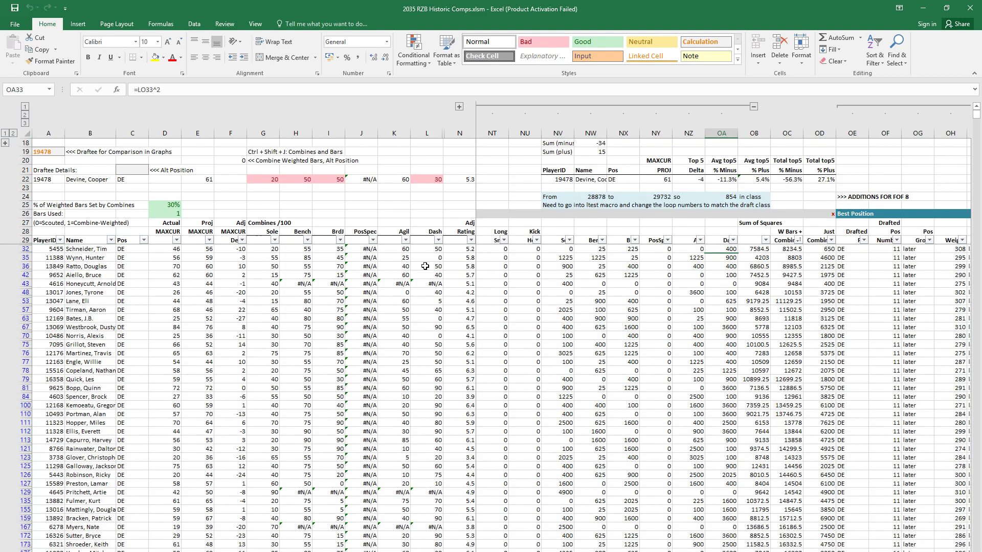
Step: Examine the Adj MAXCUR Delta and scouted columns of the closest filtered comparisons, and switch back to the draft projection workbook
left_click(224, 257)
key("Right")
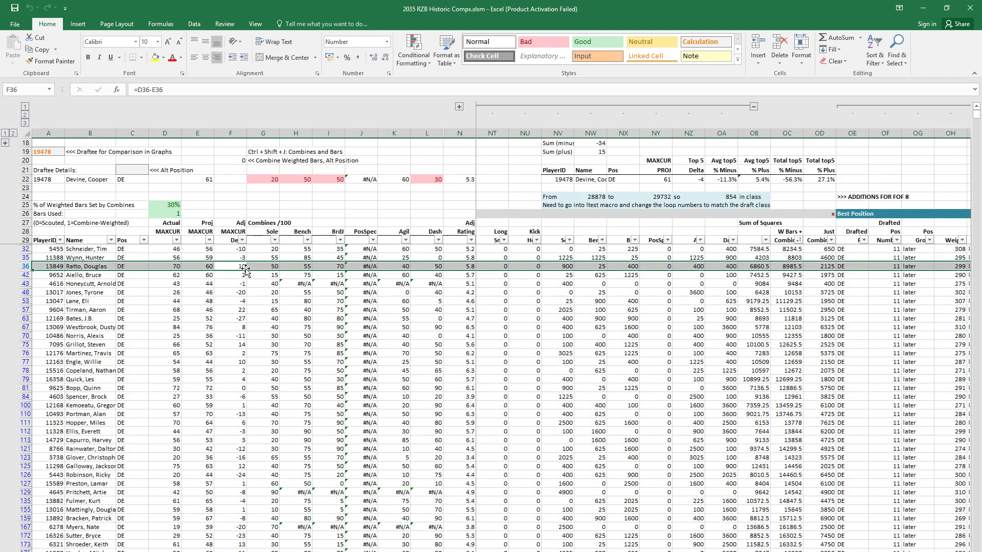
key("Right")
key("Right")
key("Right")
key("Right")
key("Right")
key("Right")
key("Right")
key("Right")
key("Right")
key("Right")
key("Right")
key("Right")
key("Right")
key("Right")
key("Right")
key("Right")
key("Right")
key("Right")
key("Right")
key("Right")
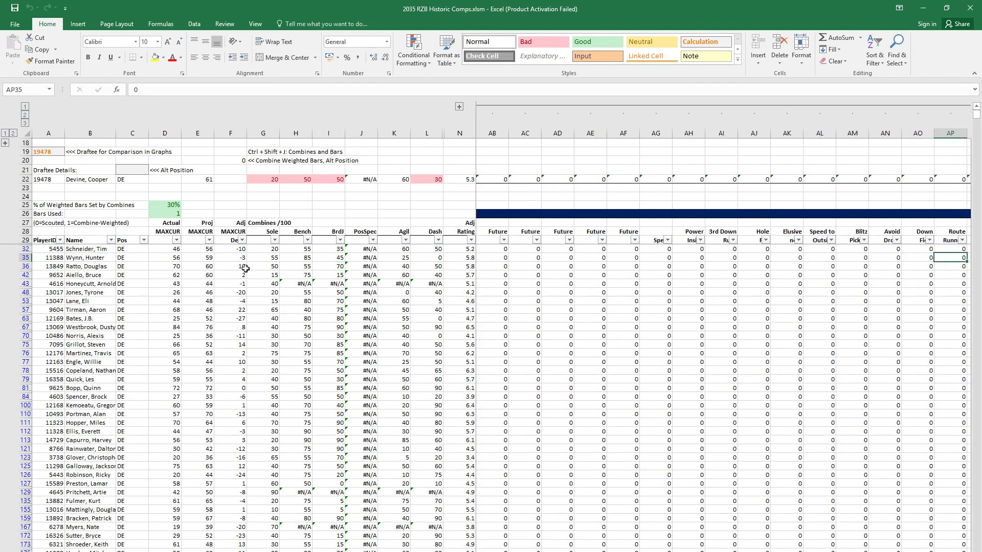
key("Right")
key("Right")
key("Right")
key("Right")
key("Right")
key("Right")
key("Right")
key("Right")
key("Right")
key("Right")
key("ctrl+Tab")
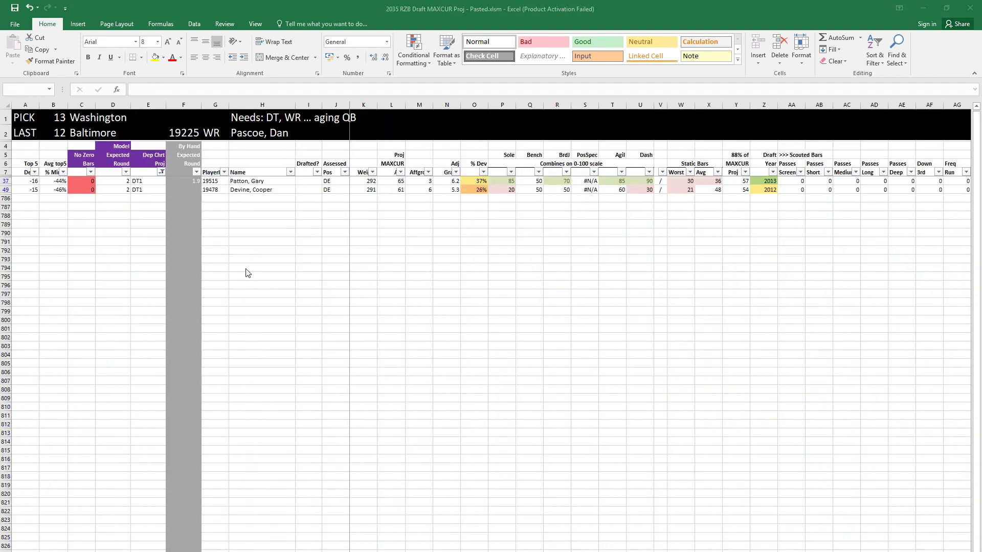
Step: Examine the Actual MAXCUR values of the first filtered DE rows in the historic comparisons, and return to the draft projection workbook
key("ctrl+Tab")
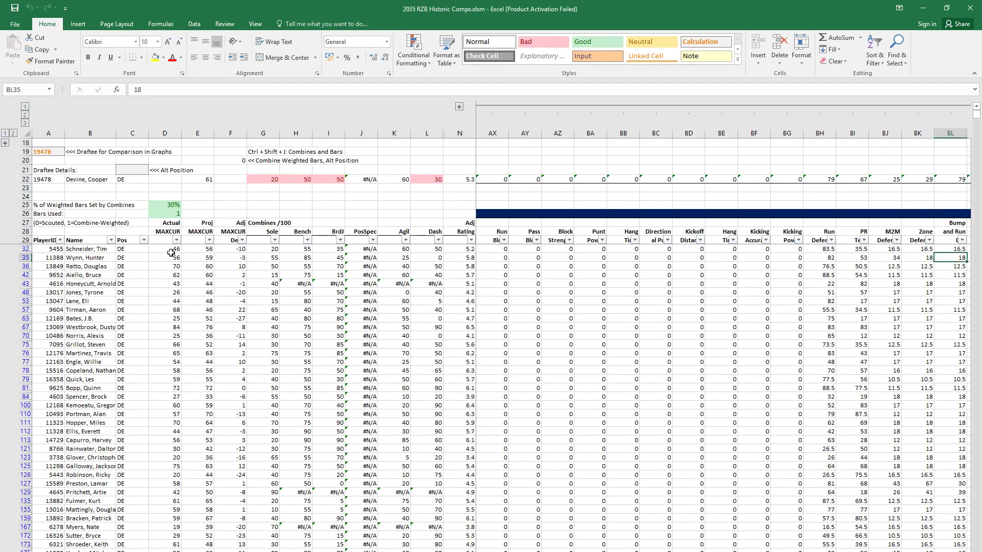
left_click_drag(171, 250, 173, 335)
key("ctrl+Tab")
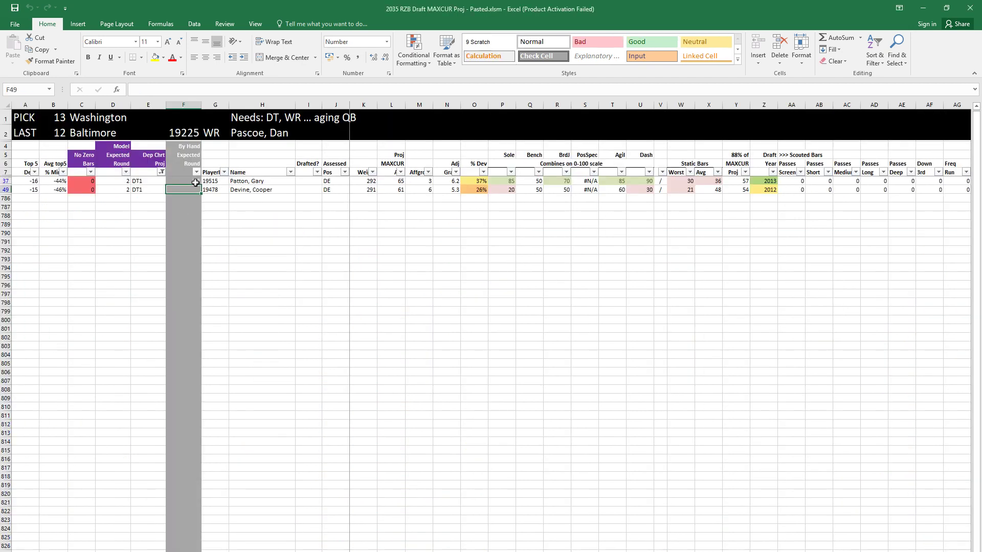
Step: Fill the By Hand Expected Round cells of both DT1 players, in rows 37 and 49, with 1.9
key("ctrl+c")
key("Down")
key("Return")
key("Right")
key("Right")
key("Right")
key("Right")
key("Right")
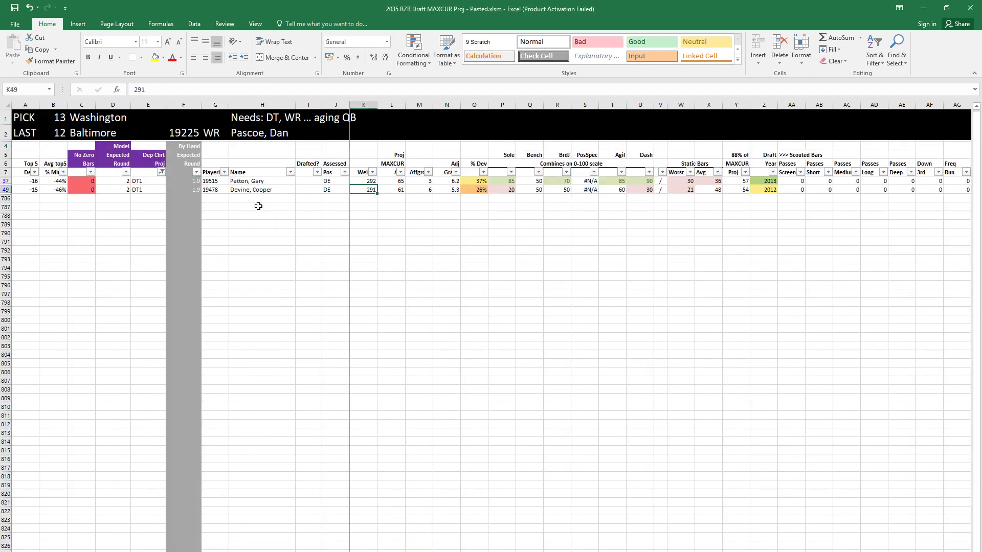
Step: Clear the depth chart projection filter so the full player list is shown from row 8
key("alt+f")
key("Escape")
left_click(474, 216)
key("alt+a")
key("c")
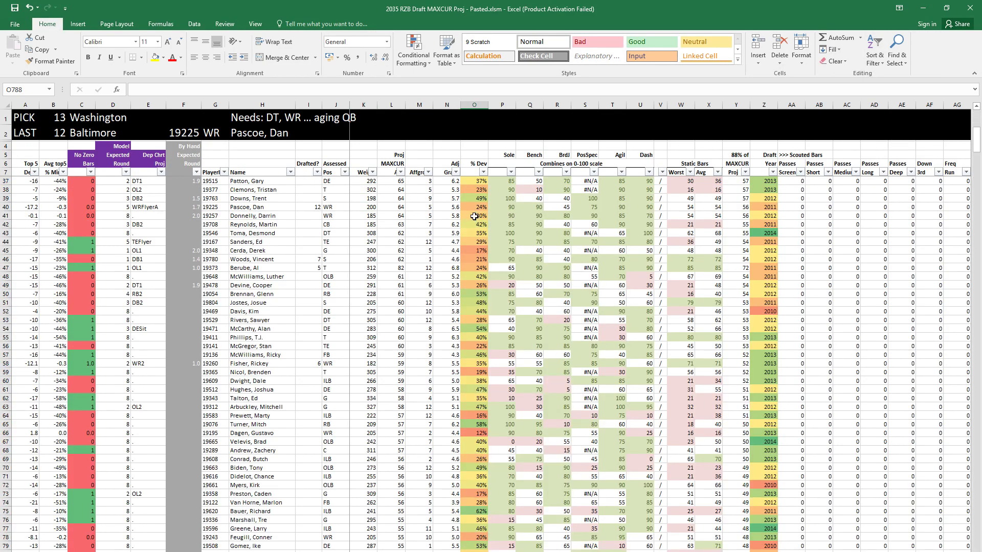
left_click(320, 242)
scroll(319, 242, "up", 10)
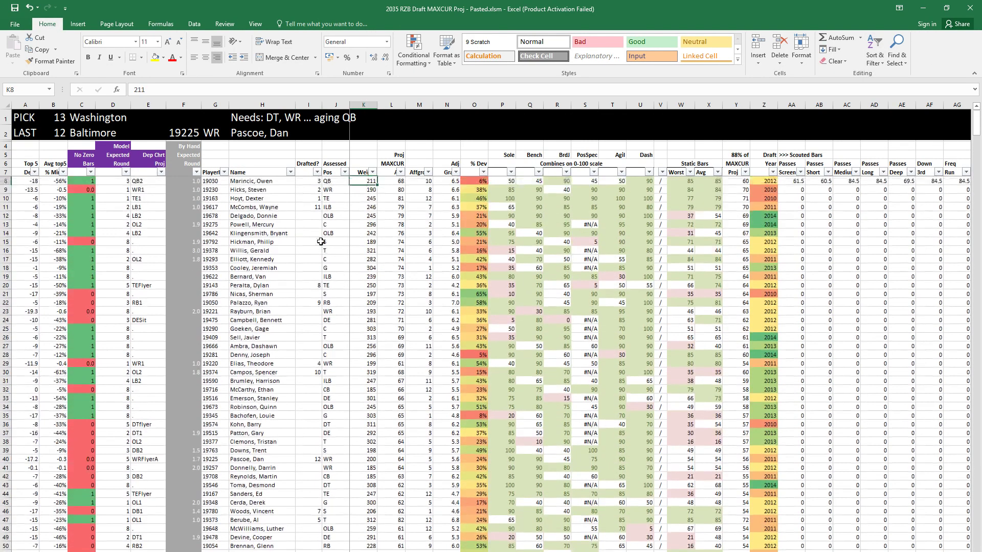
Step: Filter the Assessed Pos column to show only WR players
left_click_drag(331, 207, 330, 311)
left_click(335, 234)
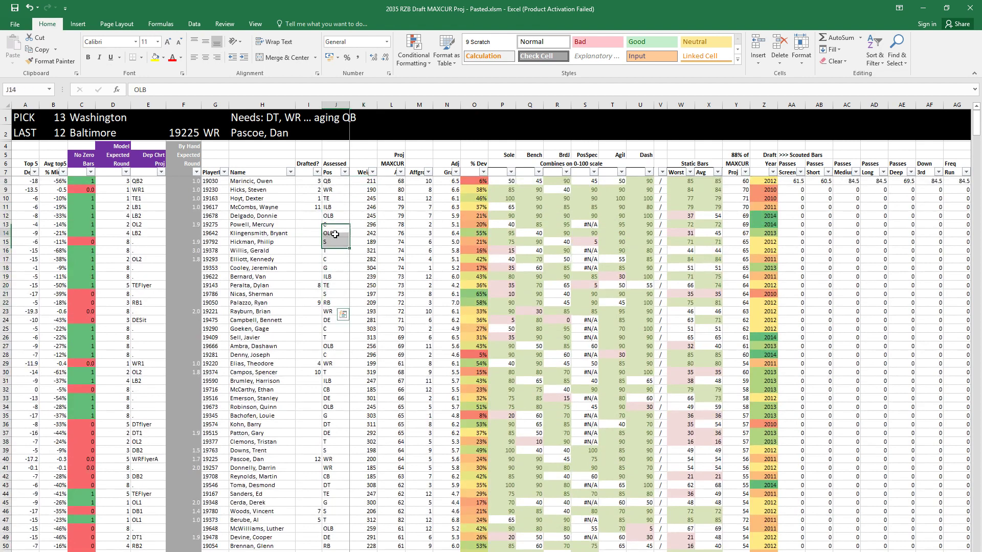
left_click(333, 311)
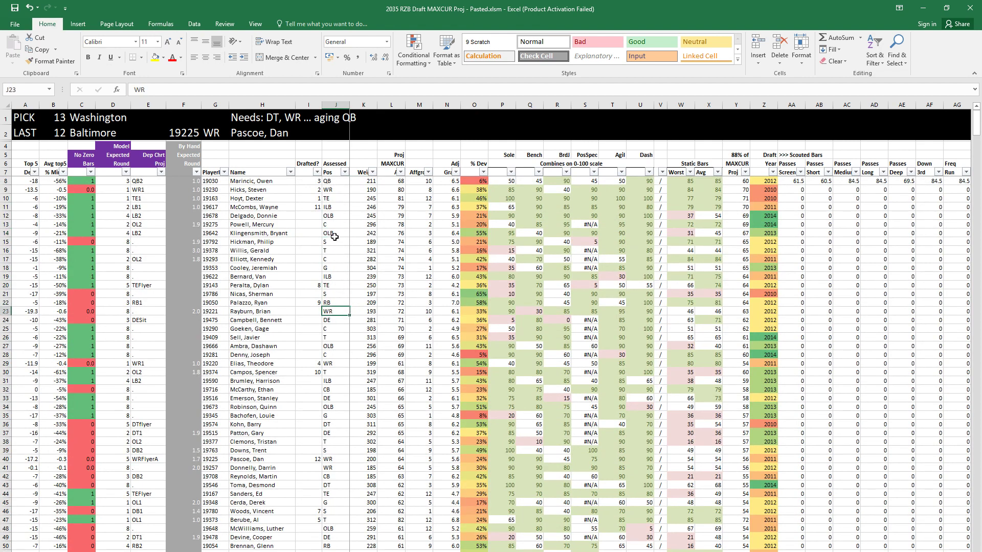
left_click(345, 172)
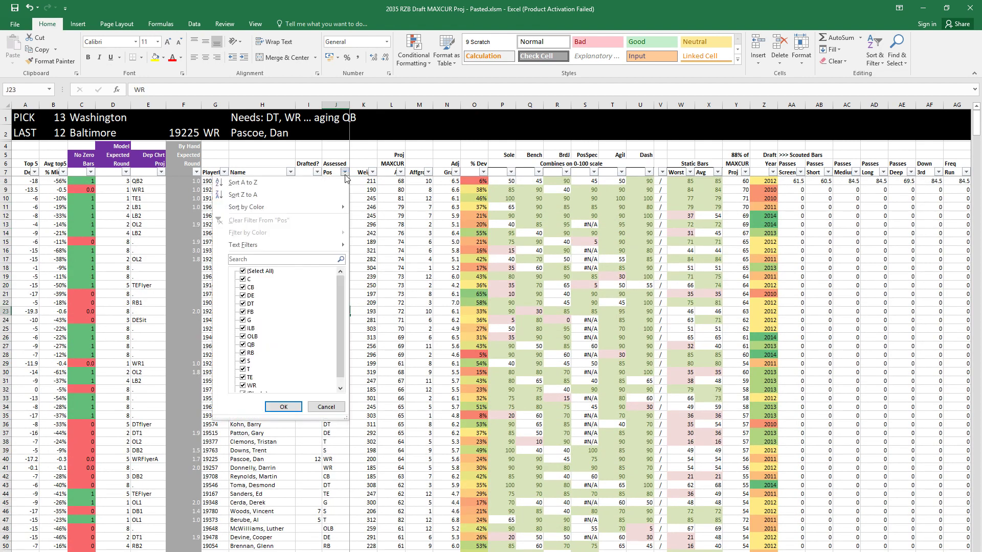
left_click(254, 271)
left_click(251, 386)
left_click(284, 406)
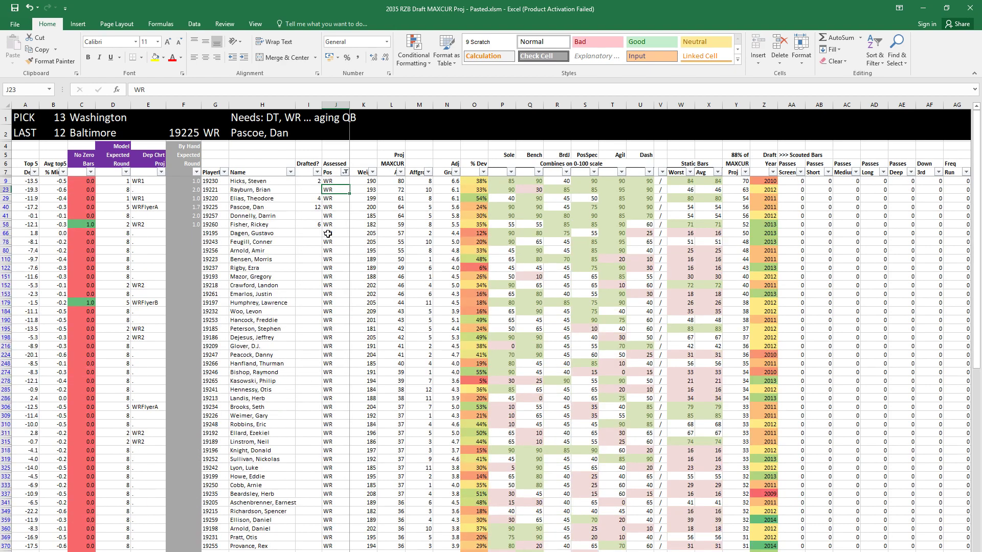
Step: Examine the undrafted wide receivers row by row, comparing their projections, weights and combine ratings
left_click(309, 189)
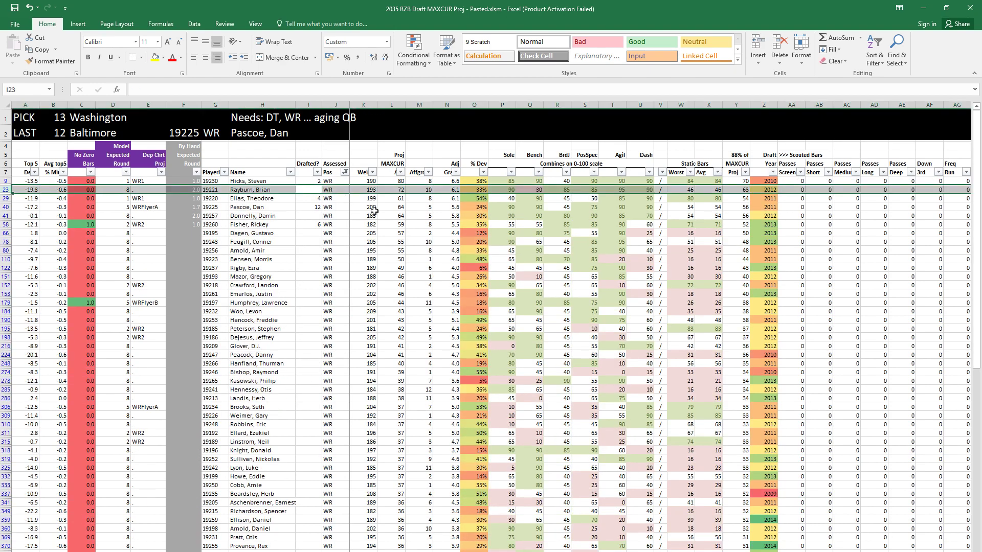
key("Down")
key("Down")
key("Down")
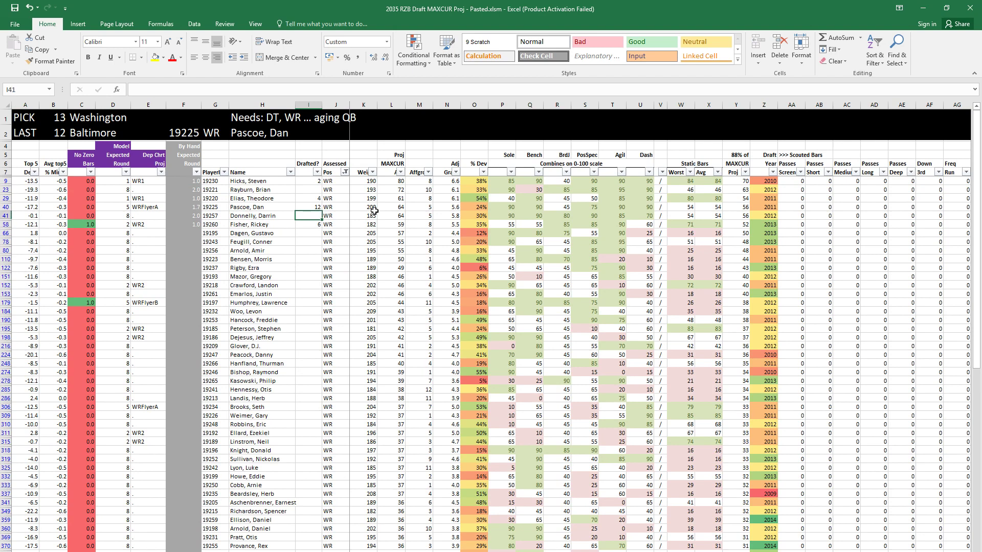
key("Down")
key("Down")
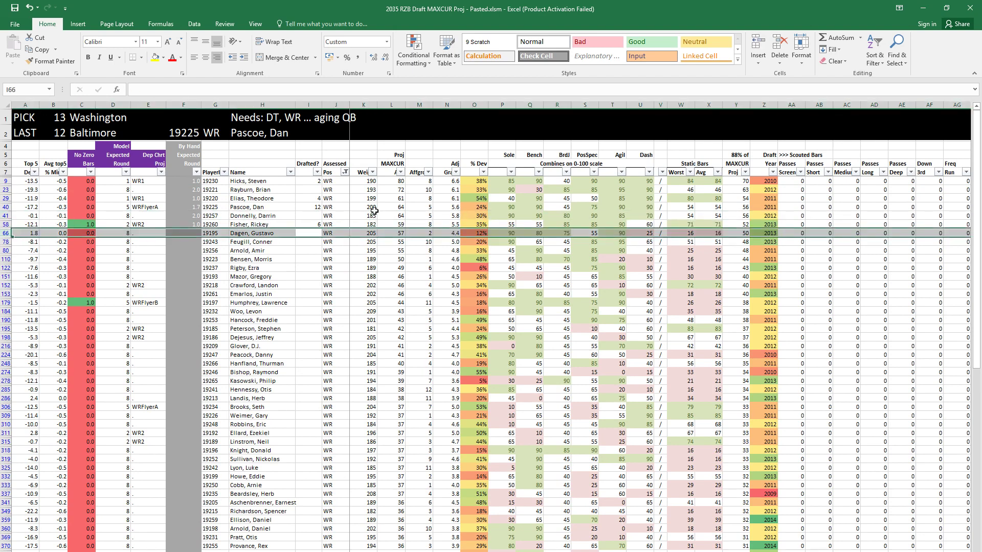
key("Down")
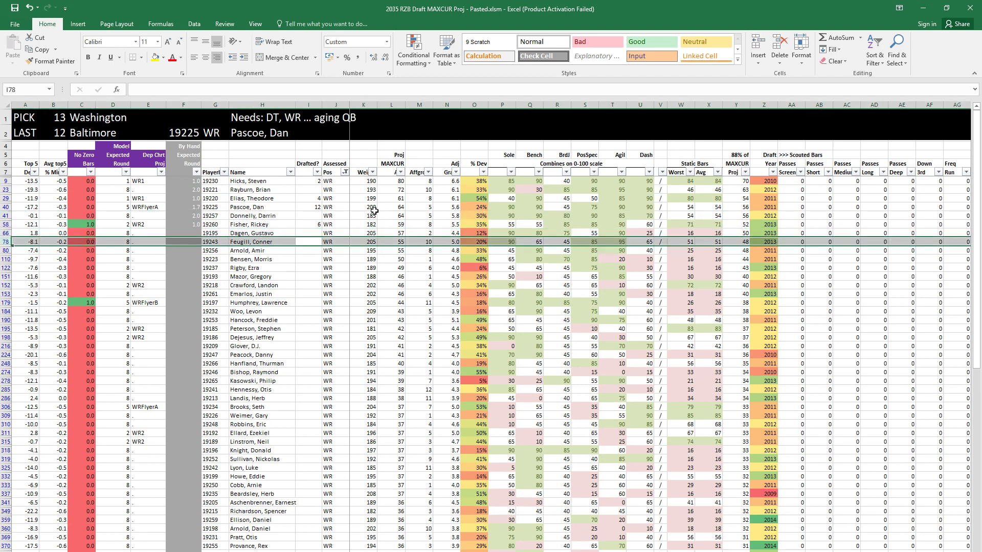
key("shift+Down")
key("shift+Down")
key("shift+Down")
key("shift+Down")
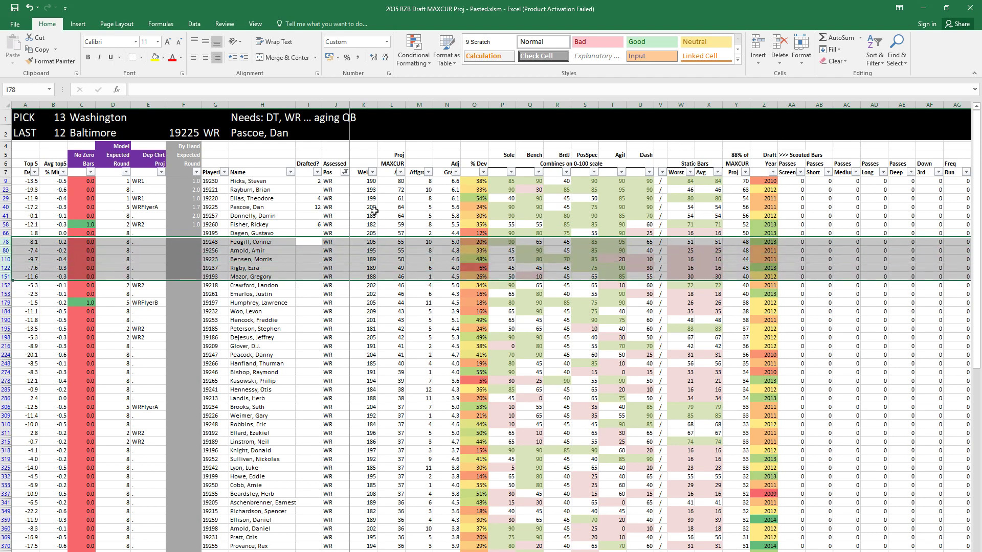
key("Up")
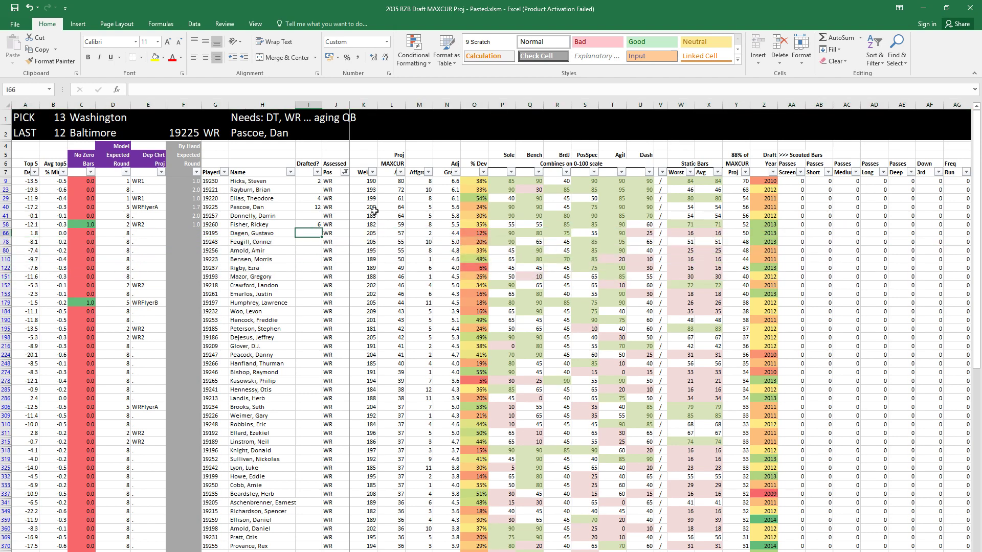
left_click(260, 242)
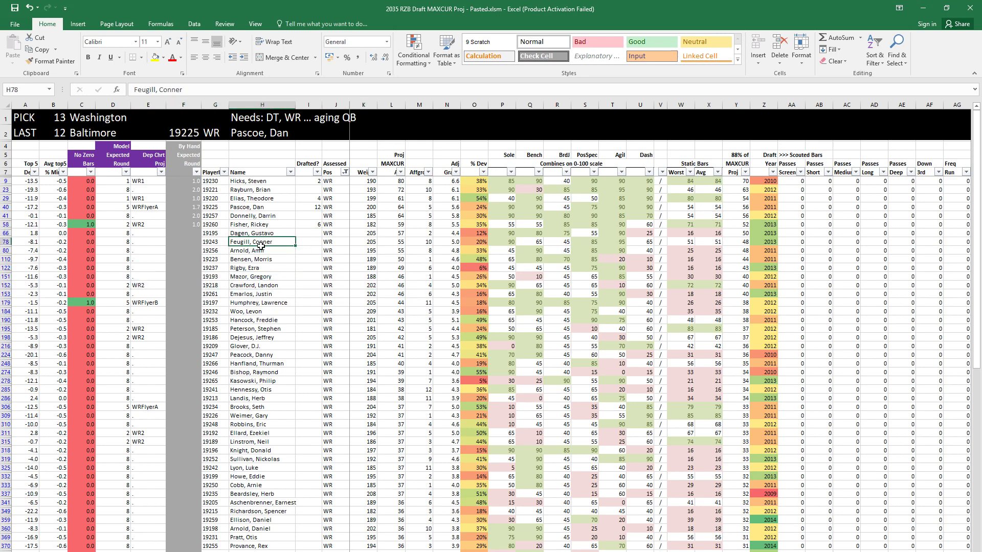
left_click(312, 251)
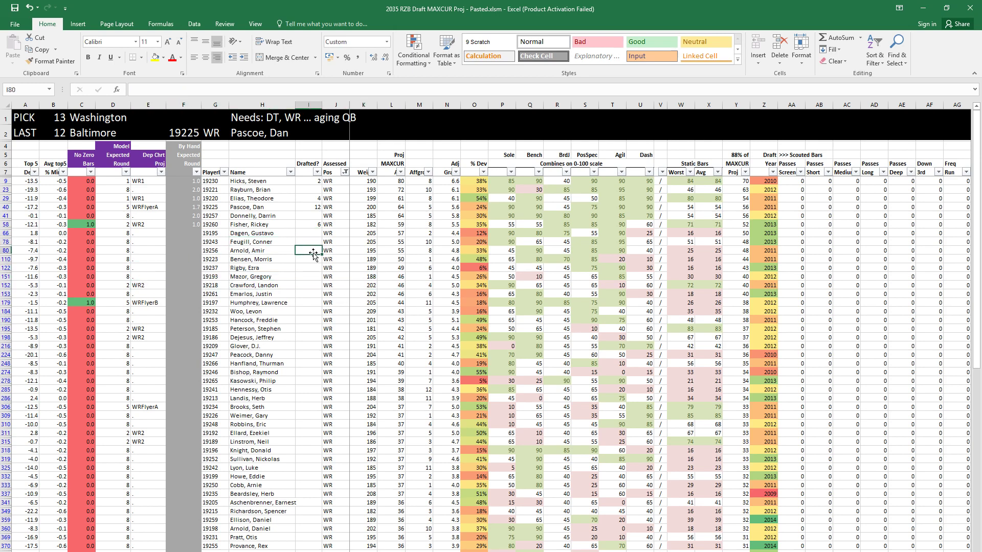
left_click(353, 225)
left_click(406, 242)
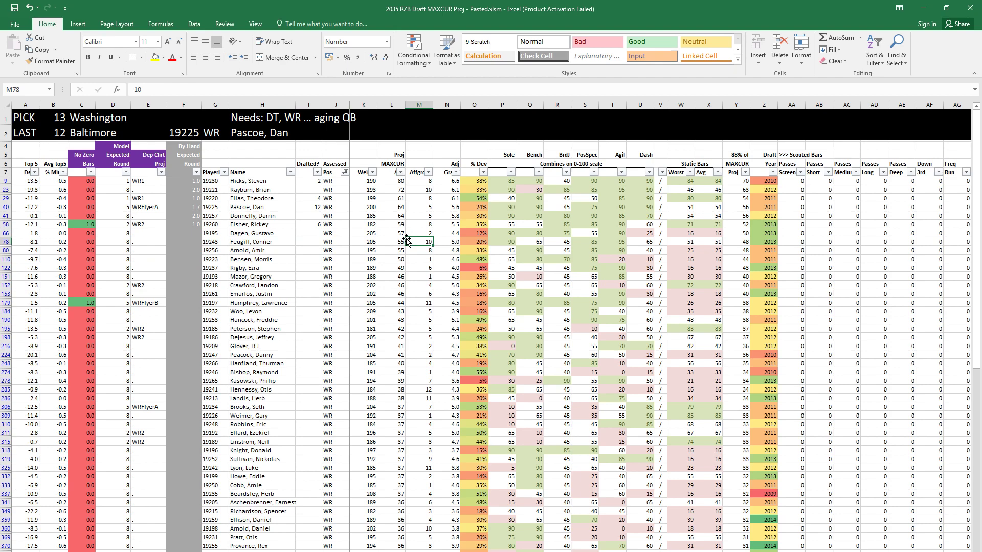
Step: Clear the WR position filter to bring back the full player list
key("alt+h")
key("s")
key("c")
left_click(311, 206)
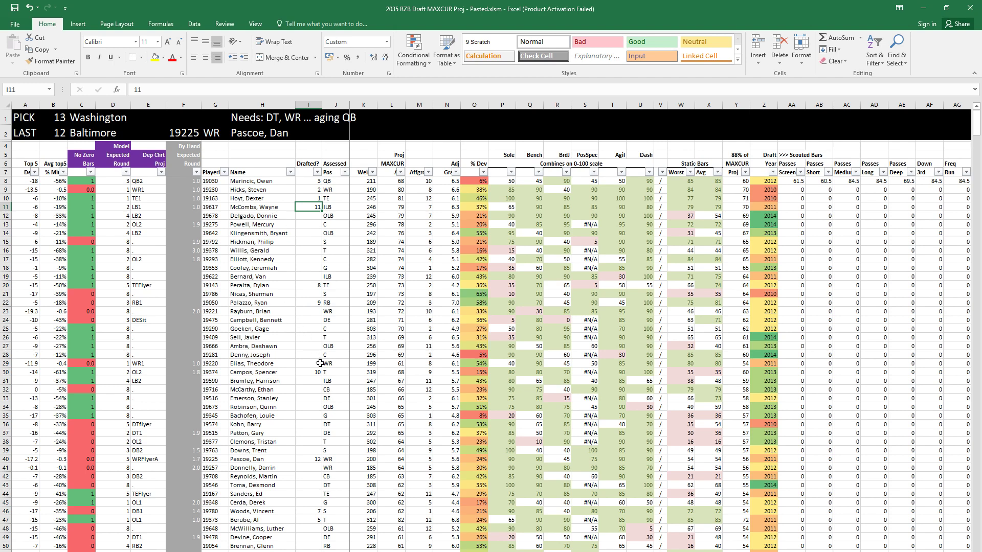
Step: Filter the Drafted? column to blanks only so that just the undrafted players remain listed
left_click(392, 364)
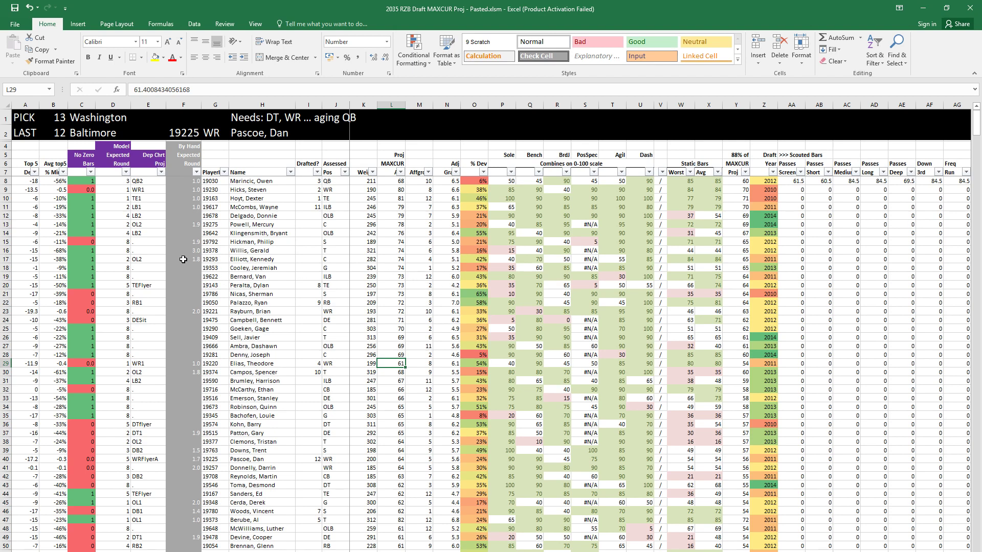
left_click_drag(155, 257, 471, 261)
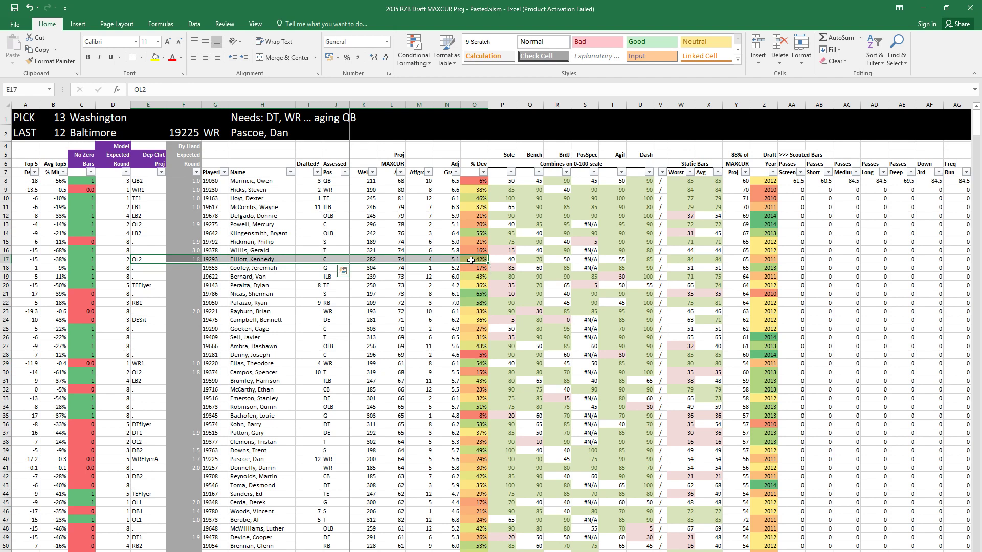
left_click_drag(152, 215, 773, 217)
left_click(309, 198)
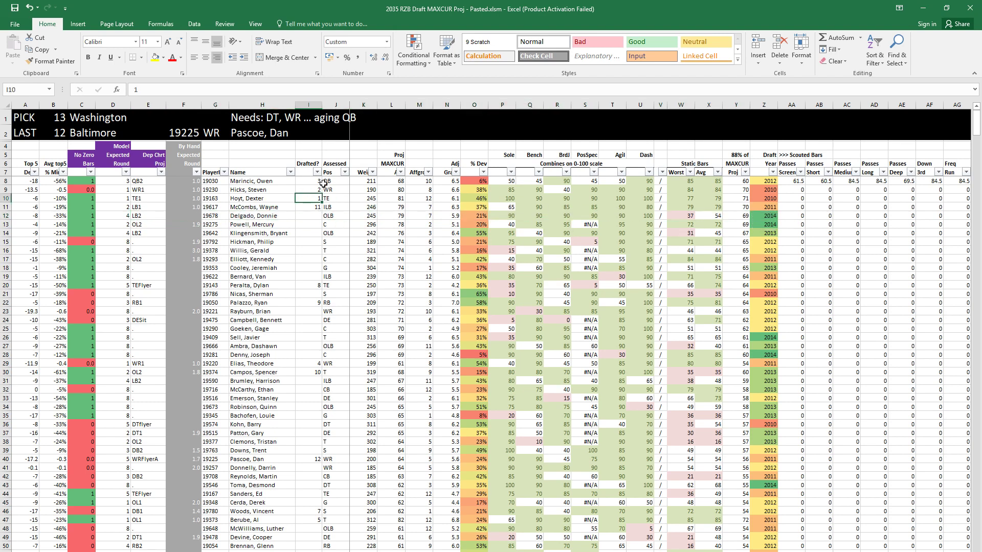
left_click(317, 172)
left_click(223, 271)
left_click(216, 377)
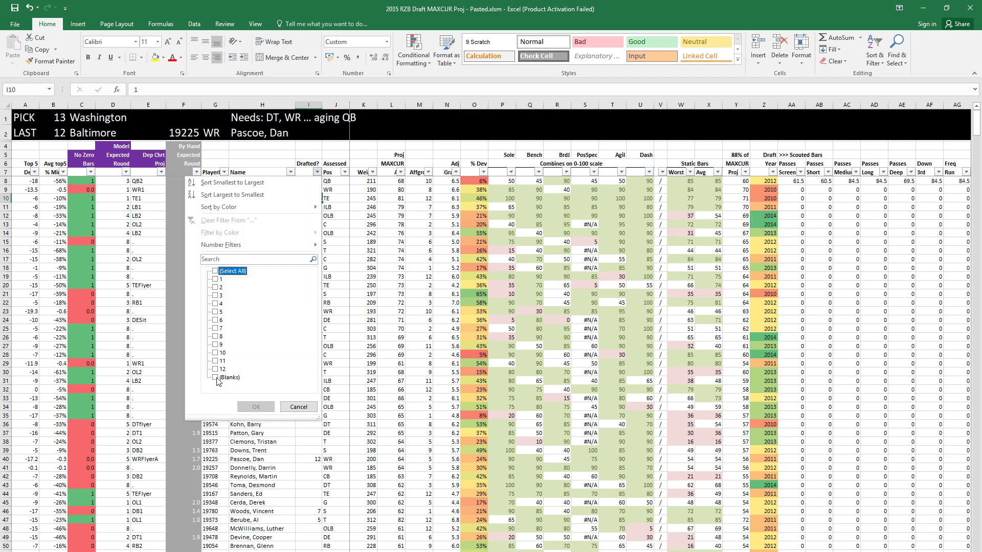
left_click(256, 406)
Step: Review the highest-rated undrafted prospects one row at a time, from row 12 through row 17
left_click(318, 226)
left_click(310, 181)
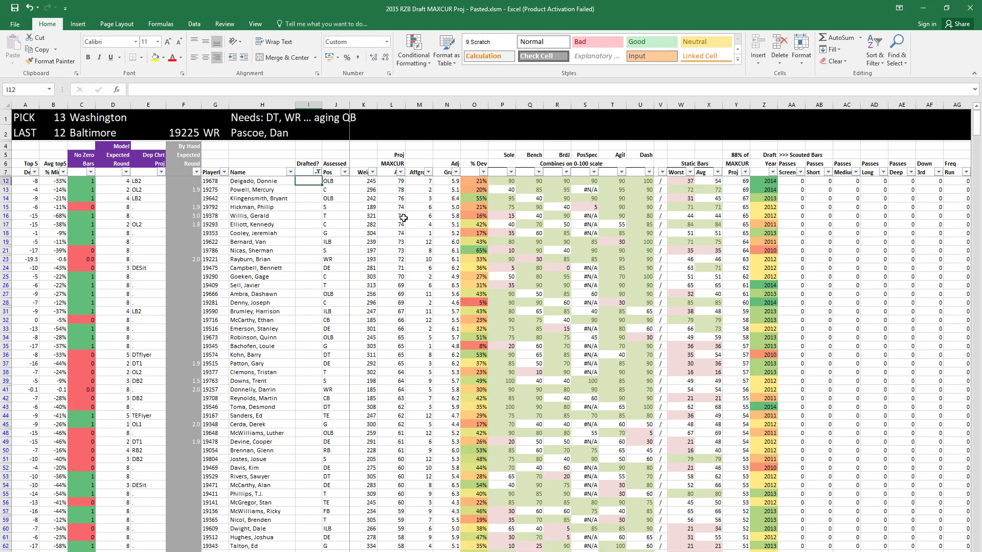
key("shift+space")
key("Down")
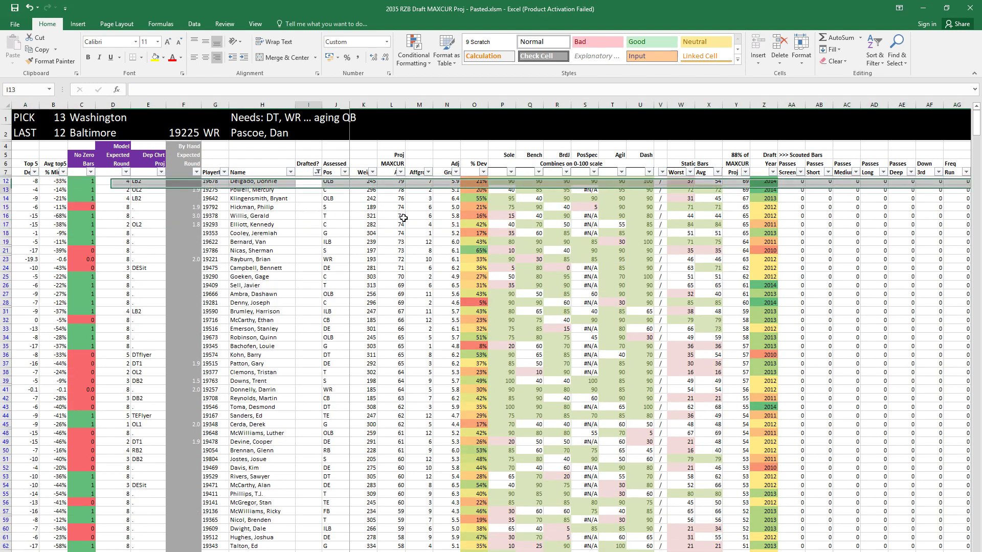
key("shift+space")
key("Down")
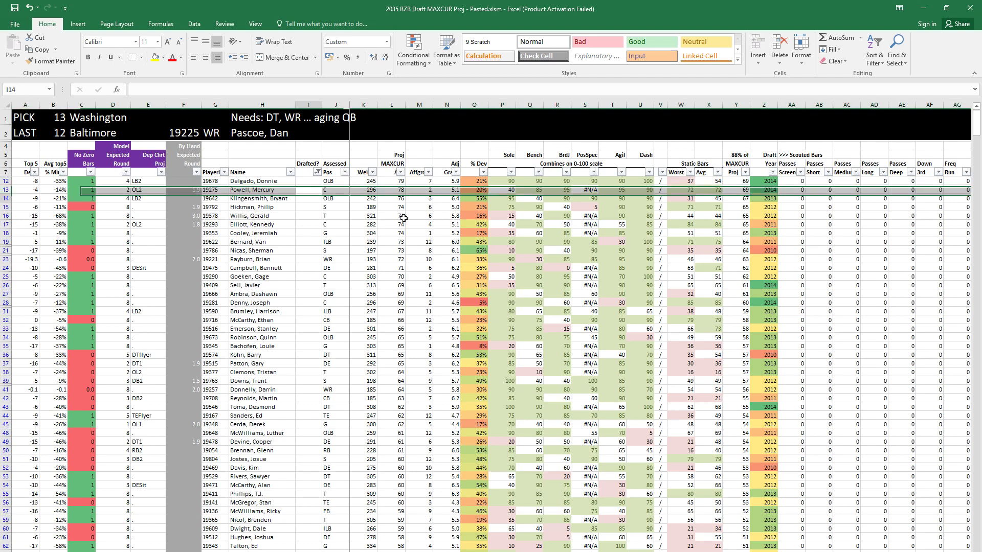
key("shift+space")
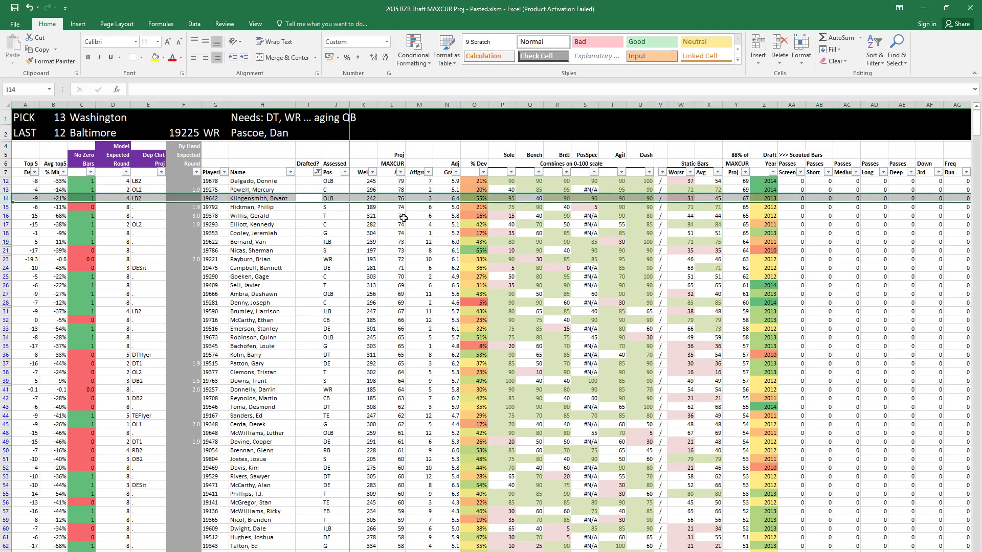
key("Down")
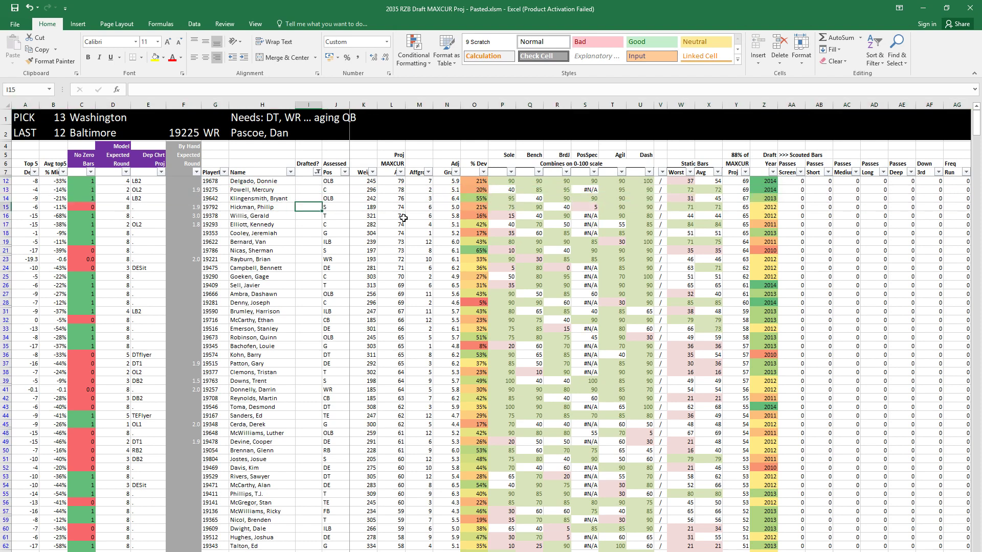
key("shift+Down")
key("shift+space")
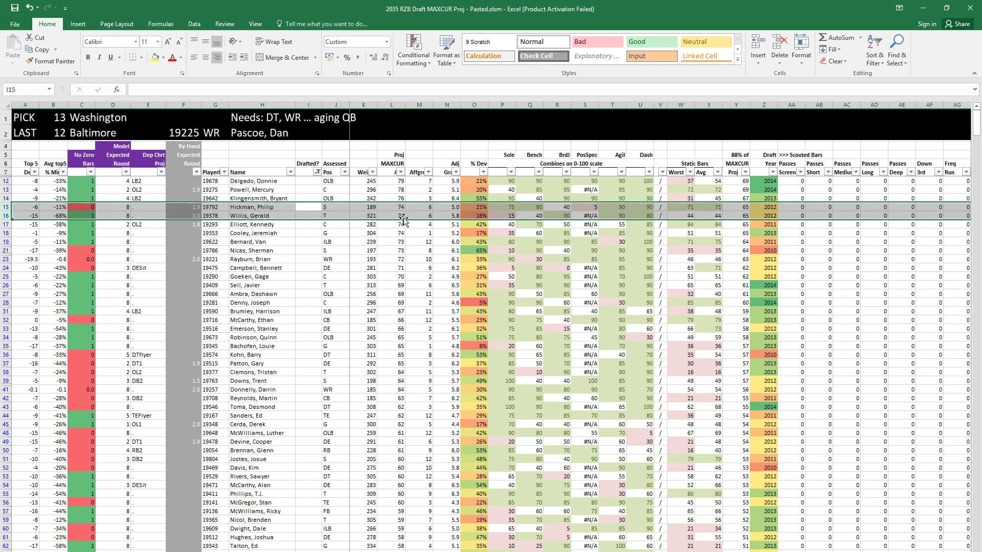
key("Right")
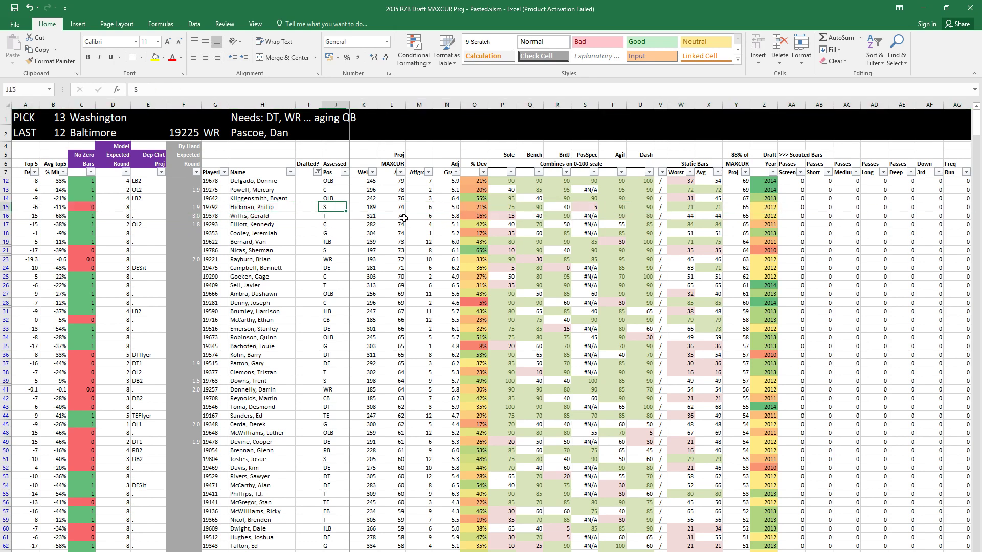
key("shift+space")
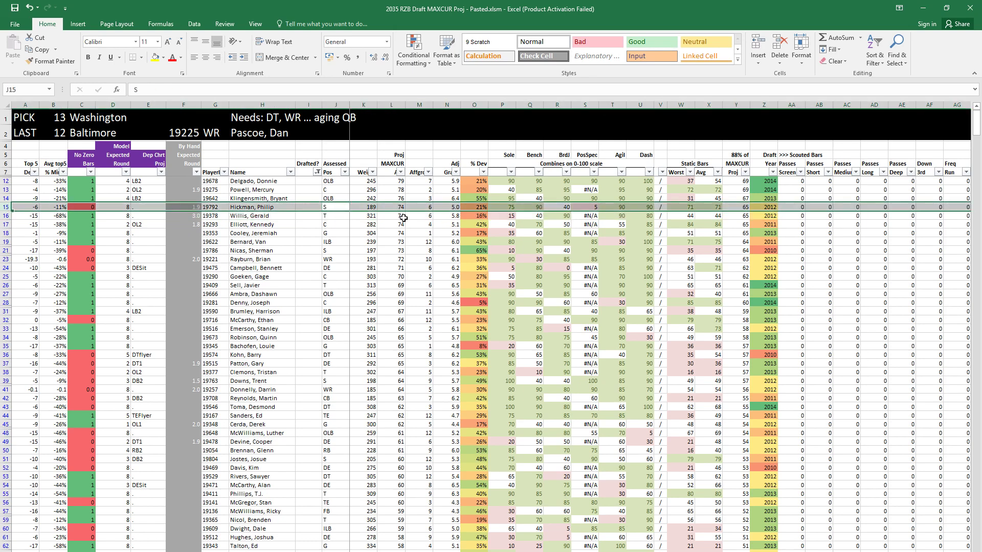
key("Down")
key("shift+space")
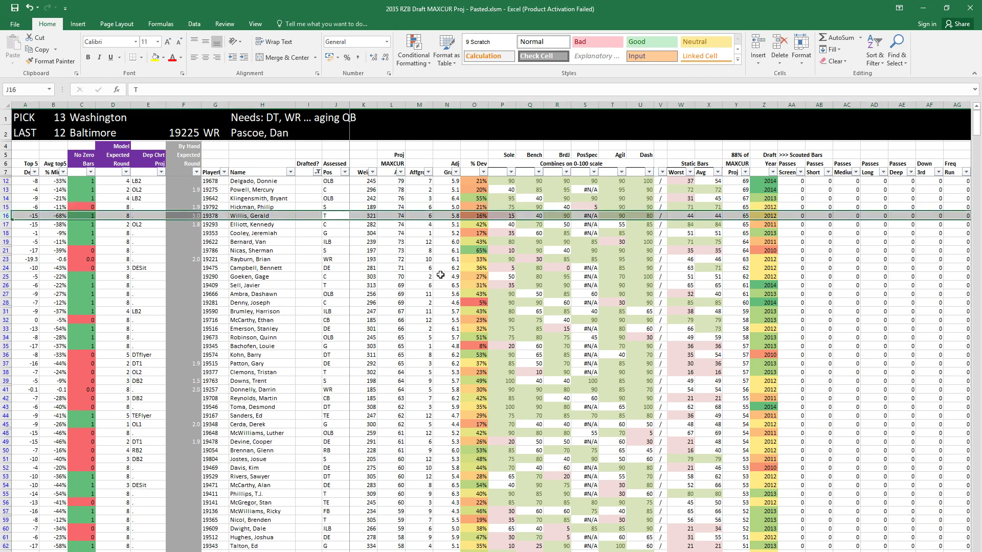
key("Down")
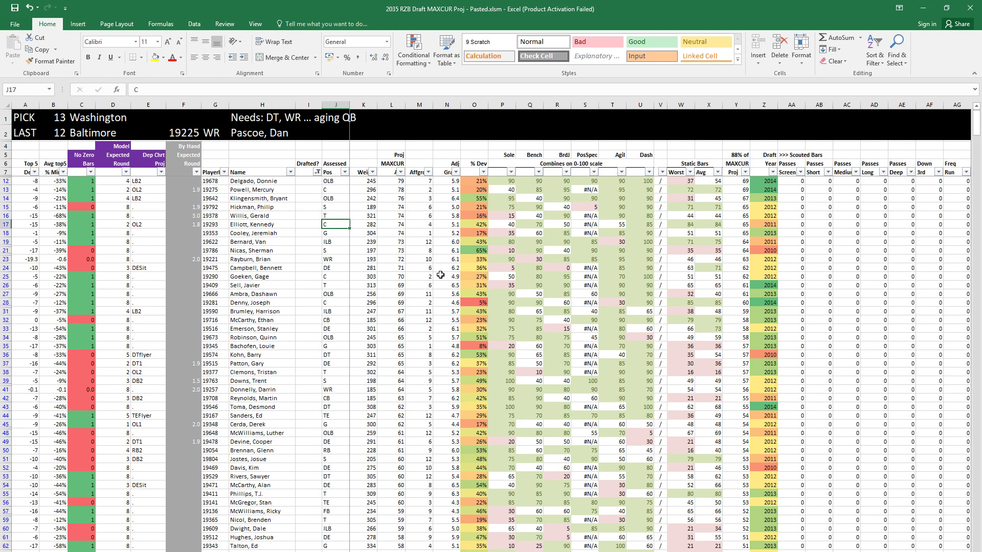
key("shift+space")
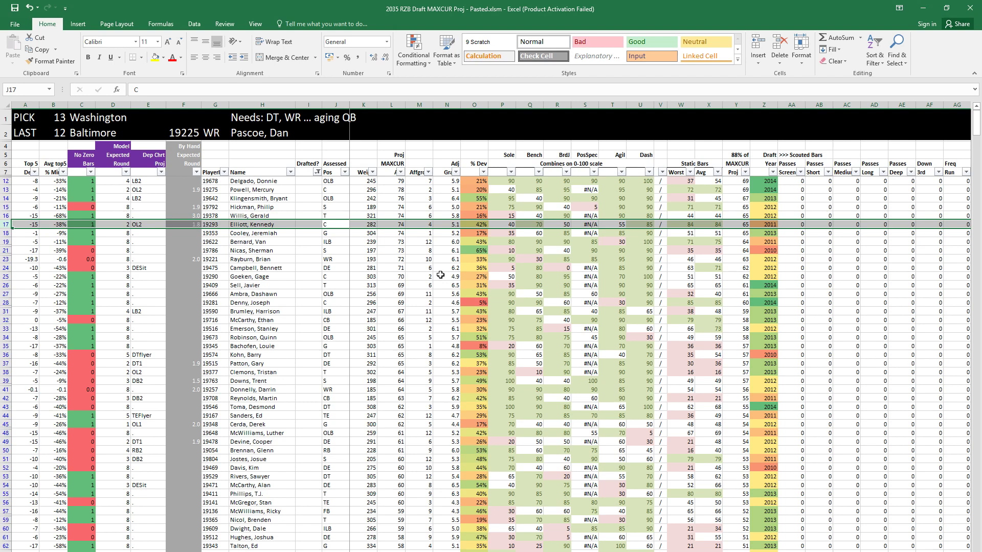
Step: Examine the undrafted DT1 prospect in row 37, and return to the OL2 center in row 13
key("Down")
key("Down")
key("Down")
key("Down")
key("Down")
key("Down")
key("Down")
key("Down")
key("Down")
key("Down")
key("Down")
key("Down")
key("Down")
key("Down")
key("Down")
key("Down")
key("Down")
key("Up")
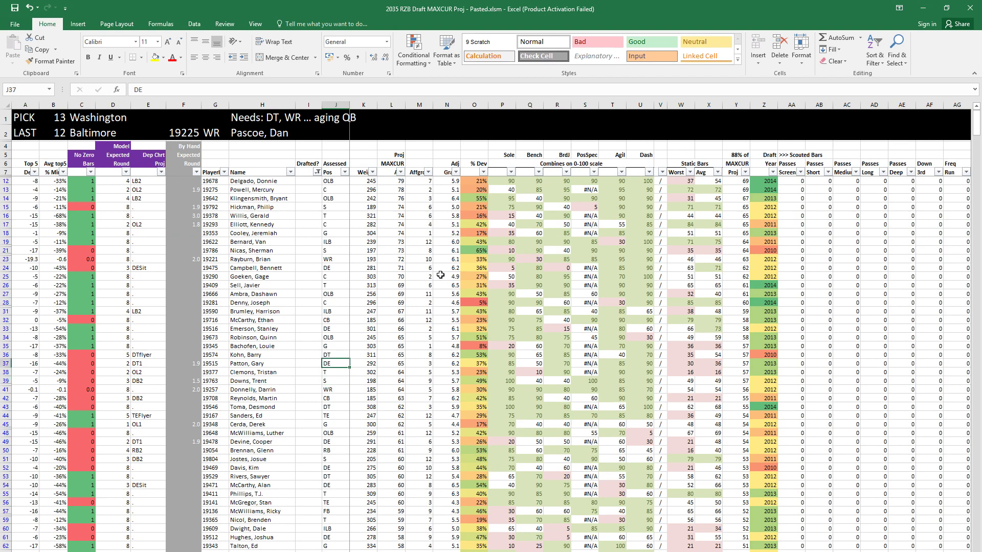
key("shift+space")
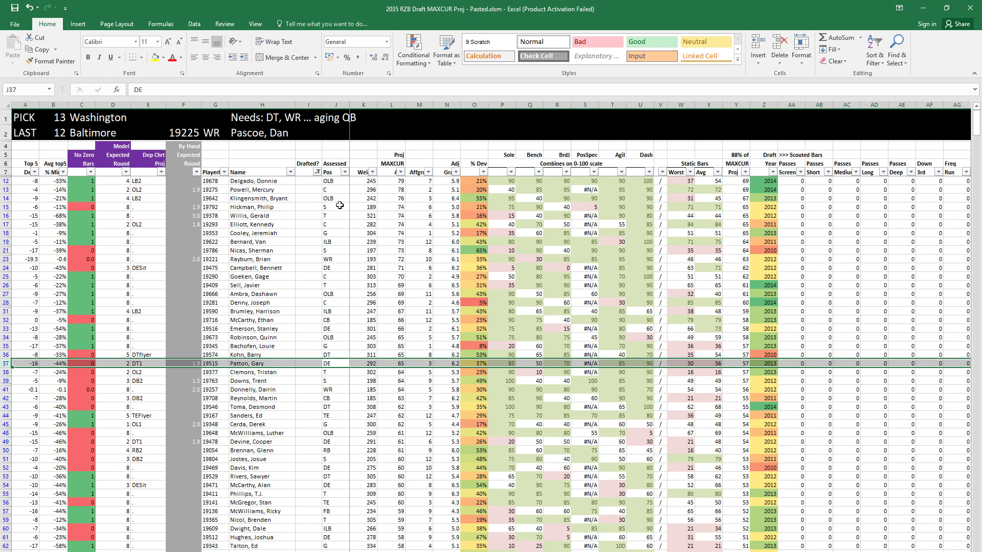
left_click(270, 189)
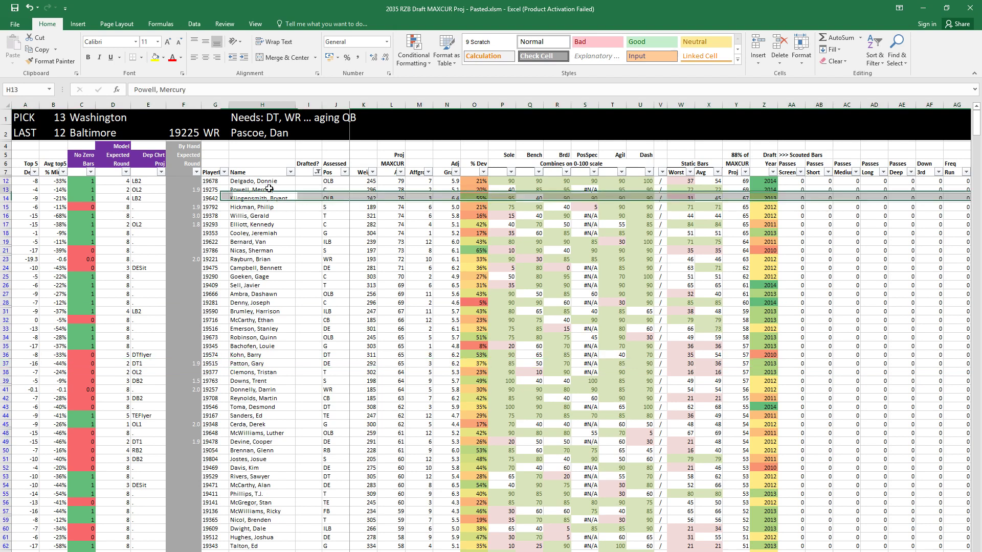
Step: Record 13 in the Drafted? column for the OL2 center in row 13 and reapply the blanks-only filter
left_click(319, 228)
left_click(259, 224)
left_click(250, 189)
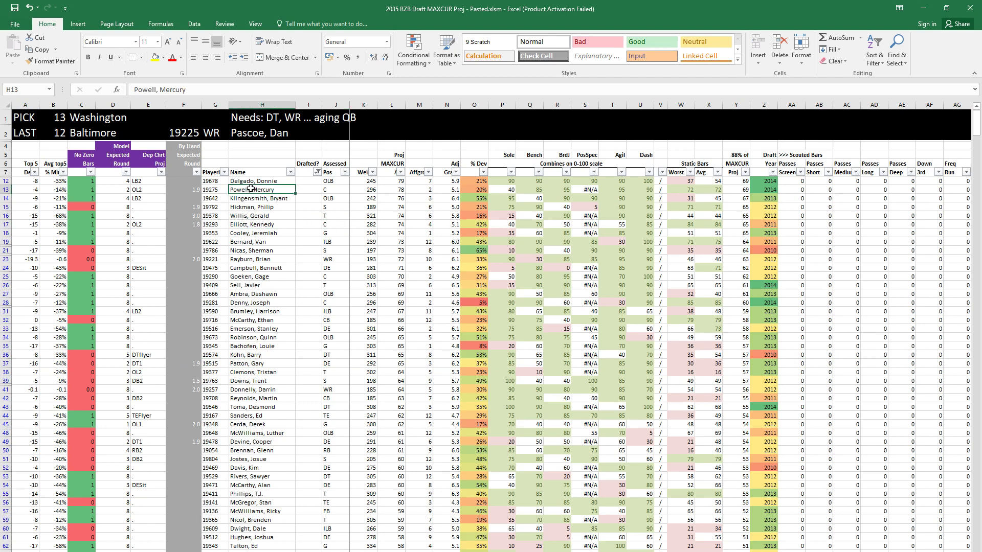
left_click(303, 191)
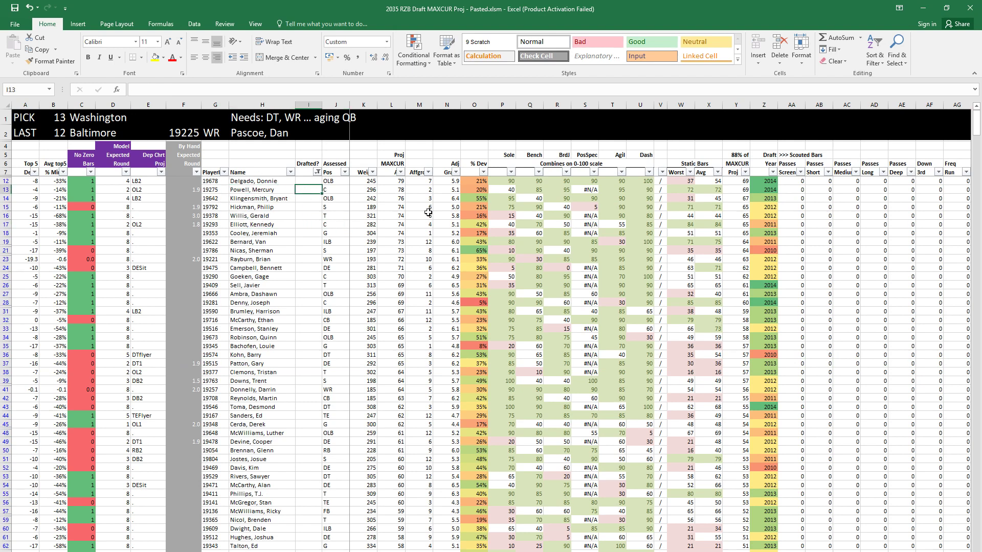
type("13")
key("Return")
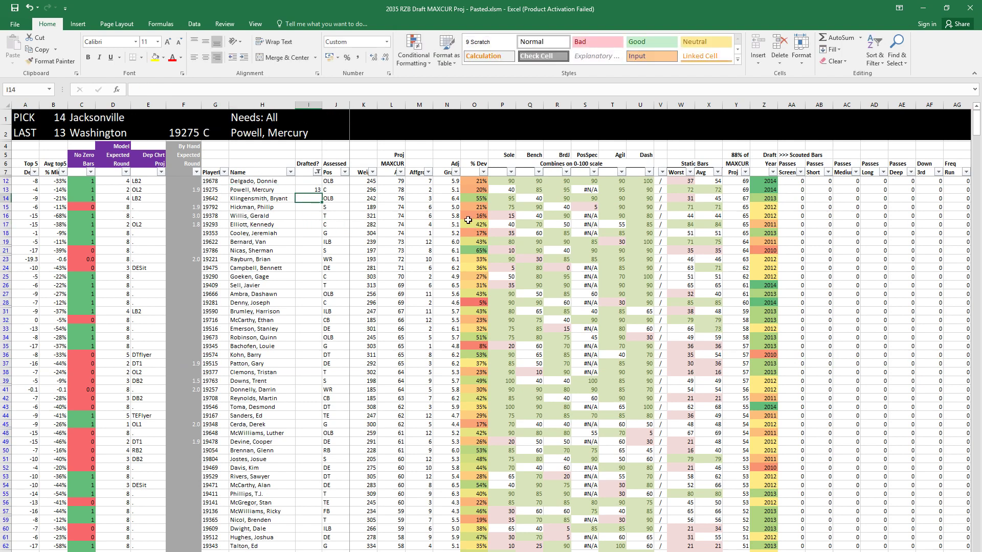
left_click(318, 172)
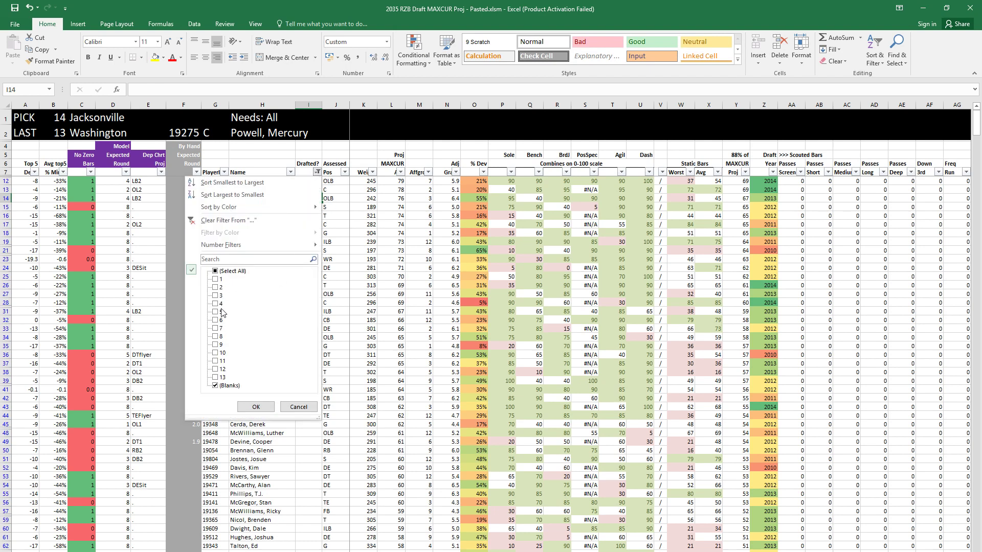
left_click(256, 406)
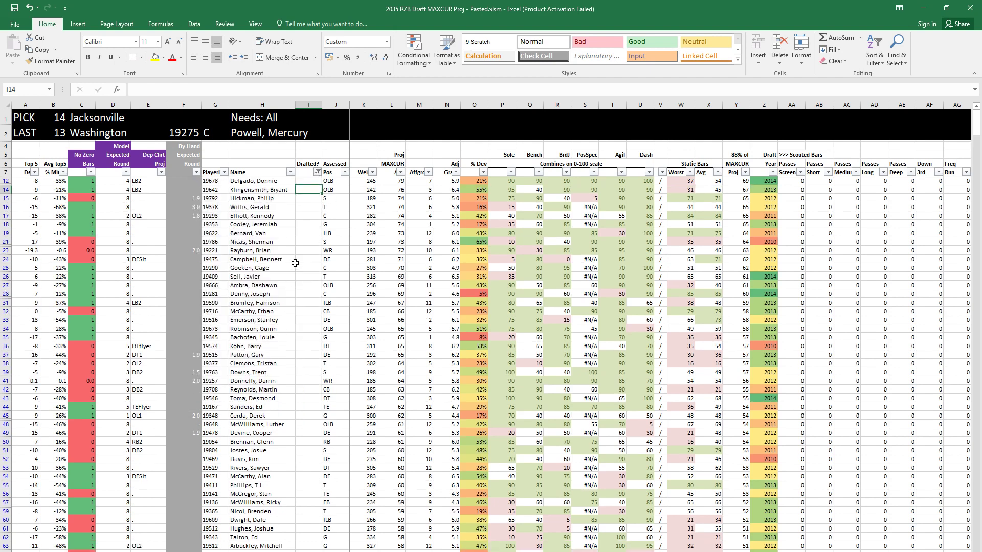
Step: Review the top undrafted prospects for Jacksonville's pick 14, comparing the OLBs in rows 12 and 14 and examining rows 16 and 17
left_click(294, 259)
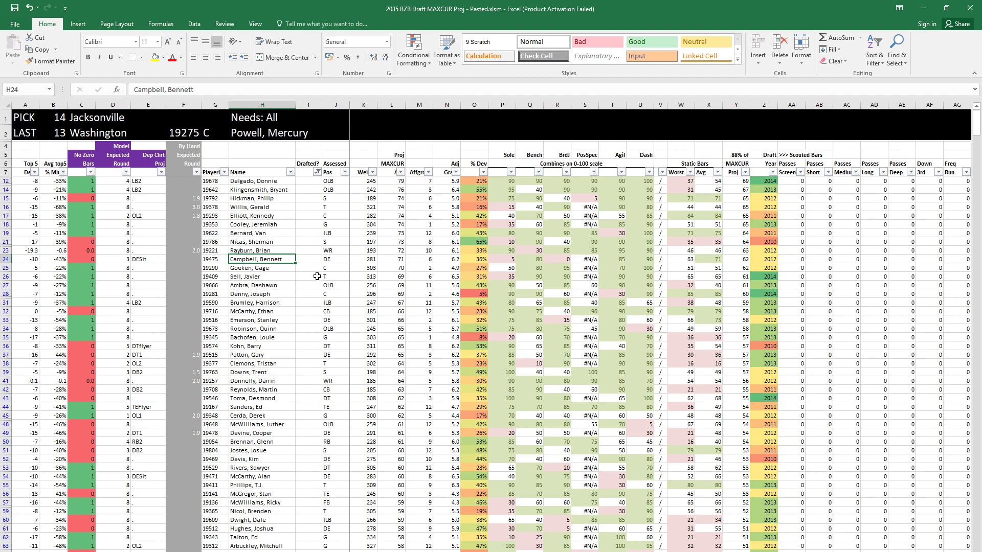
left_click(309, 200)
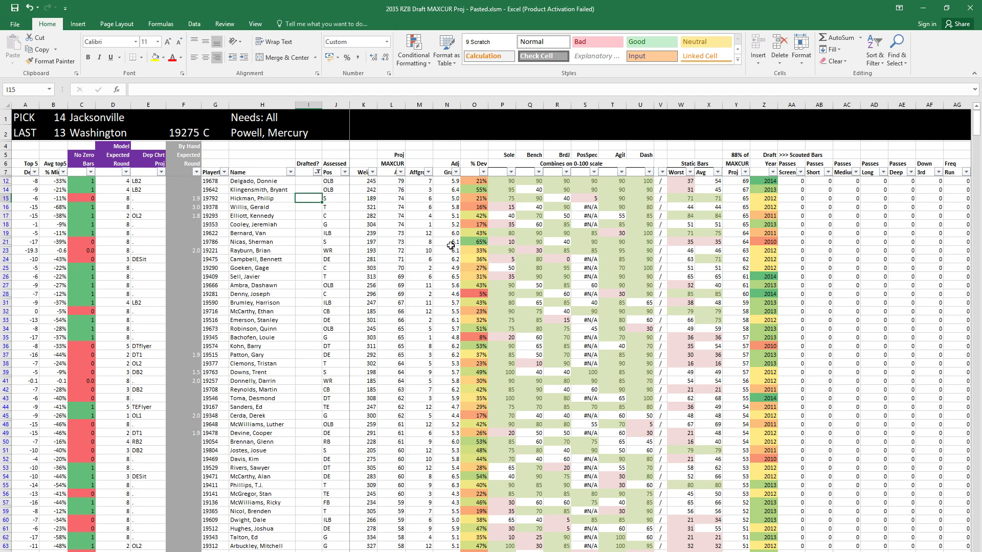
key("Up")
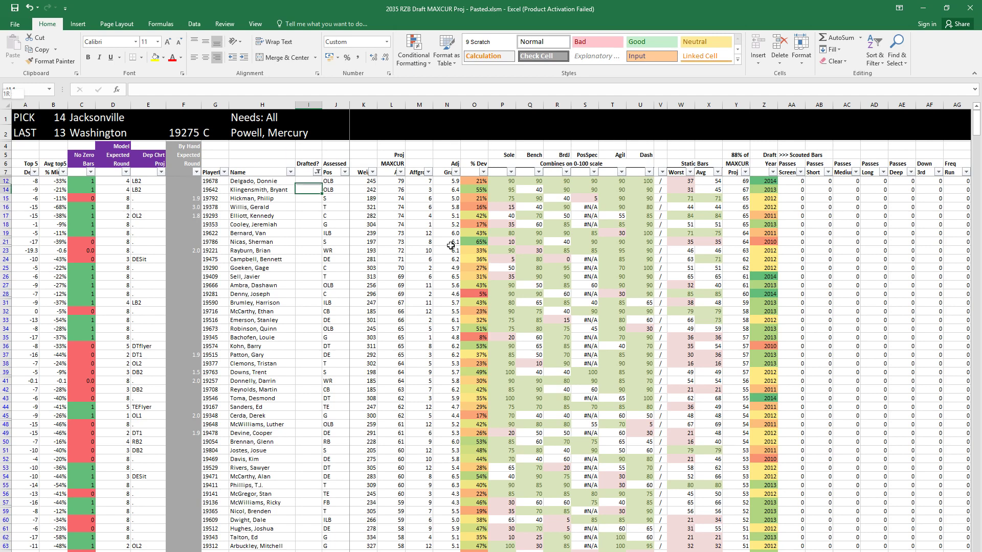
key("shift+Up")
key("shift+space")
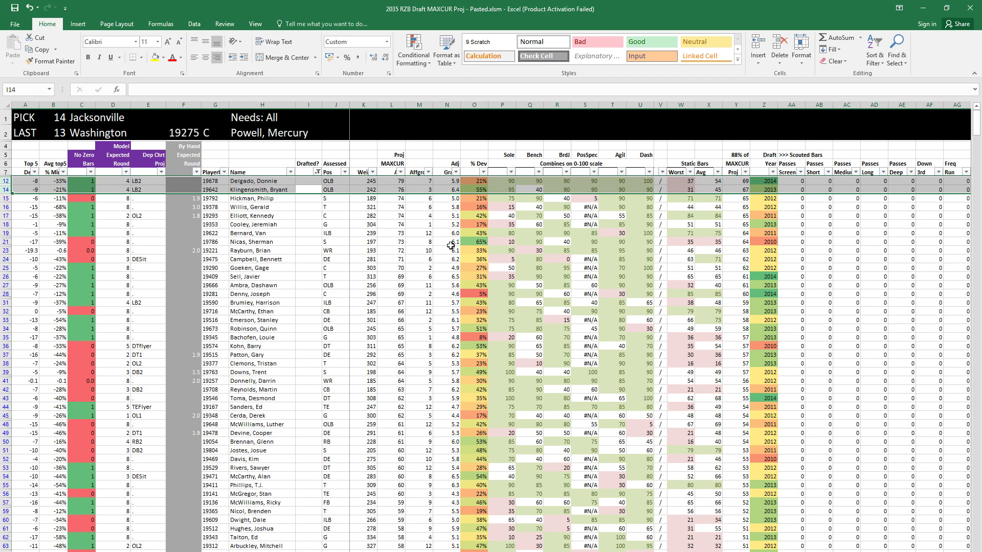
key("Down")
key("Down")
key("shift+space")
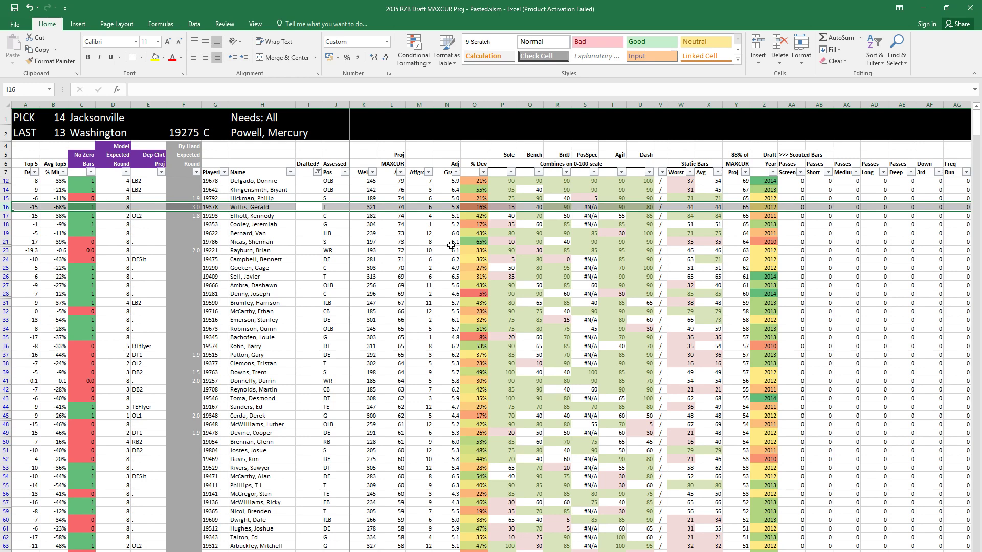
key("Down")
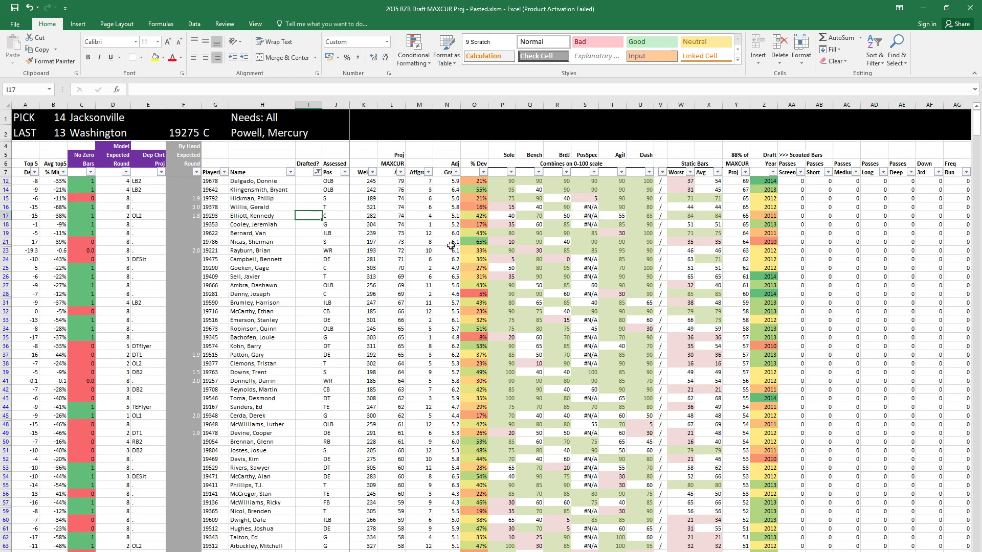
key("shift+space")
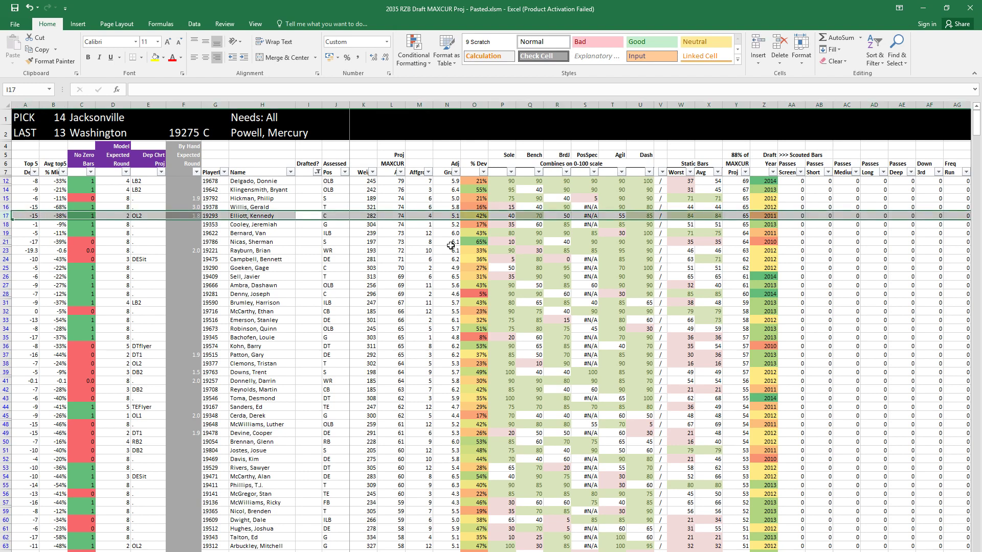
Step: Check the prospects down to the WR in row 23, and return to the OL2 center's full row 17
key("Down")
key("Right")
key("Down")
key("Down")
key("Down")
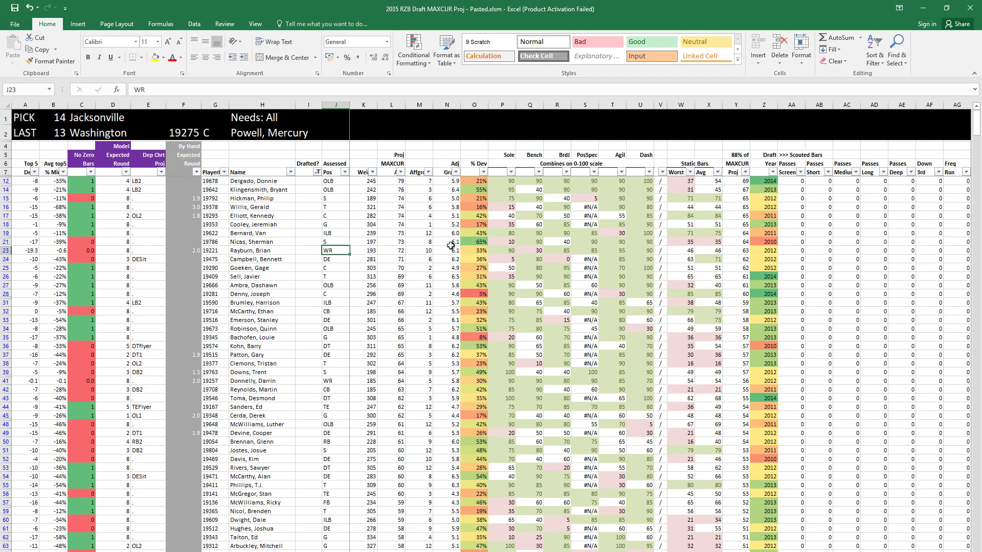
key("Up")
key("Left")
key("Up")
key("Up")
key("Up")
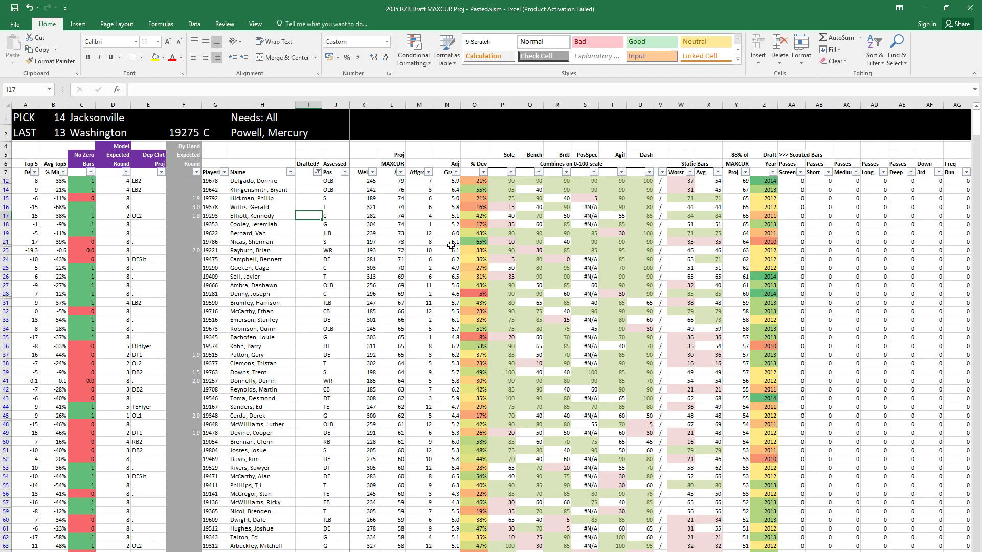
key("Right")
key("Right")
key("Right")
key("shift+space")
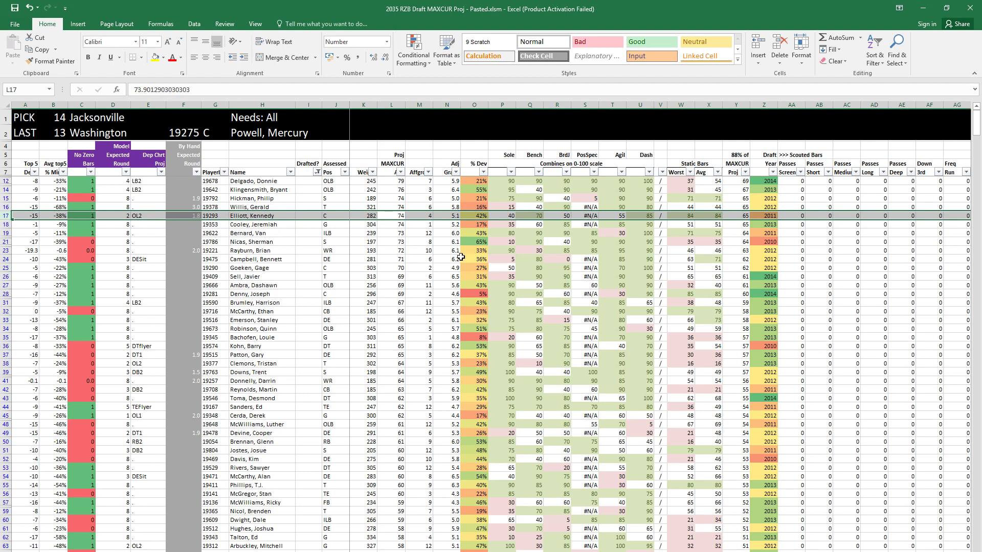
Step: Examine the OL2 tackle in row 38 and copy his PlayerID
left_click(416, 364)
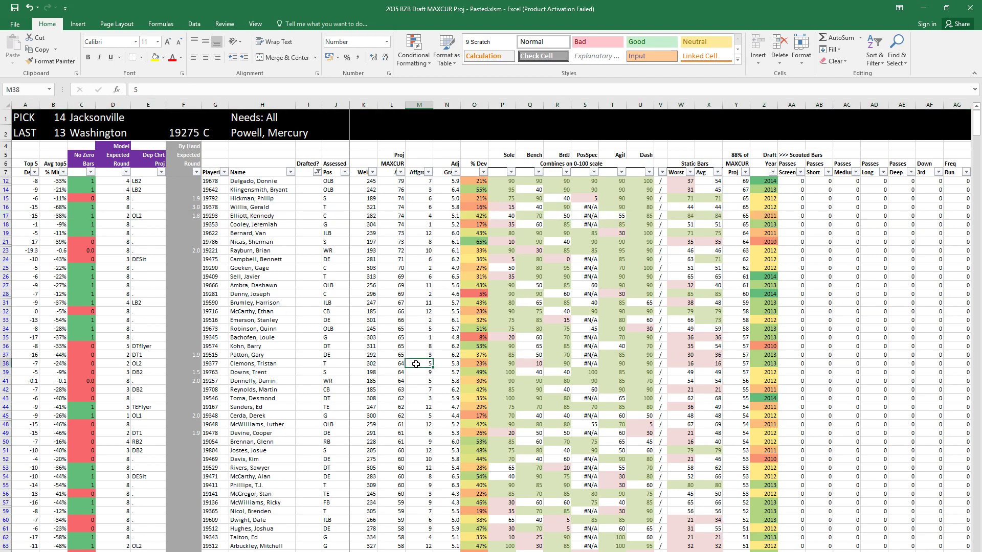
key("shift+space")
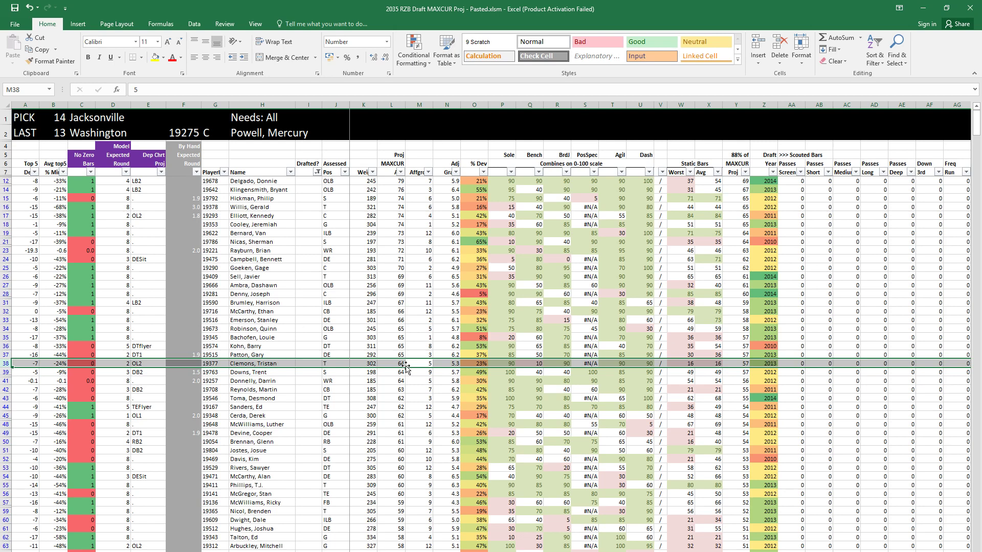
key("Left")
key("Left")
key("Left")
key("Left")
key("Left")
key("Left")
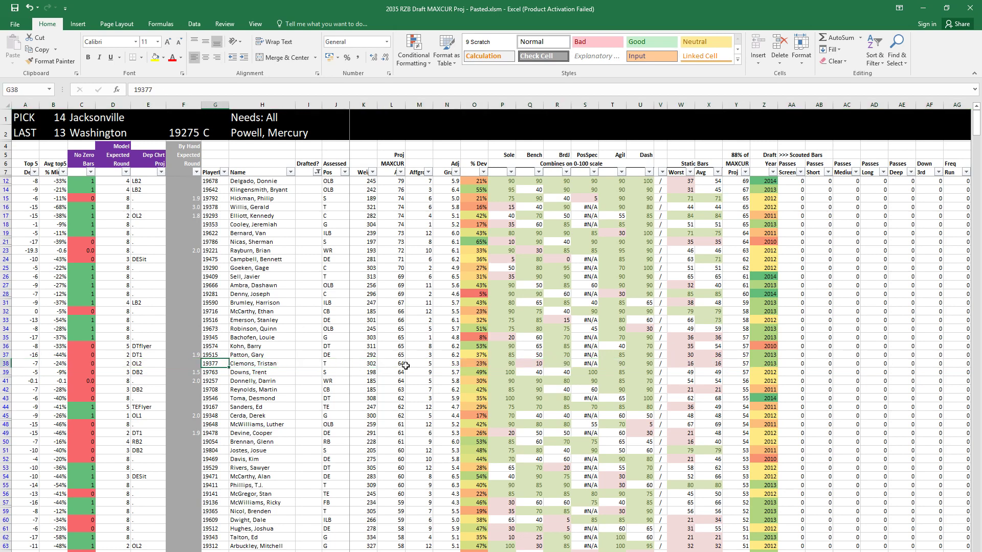
key("ctrl+c")
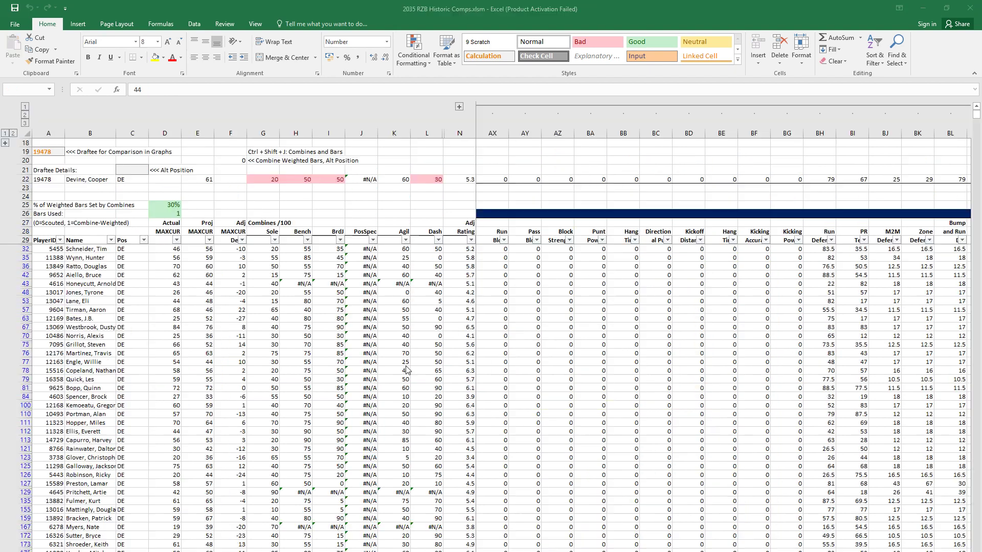
Step: Switch to 2035 RZB Historic Comps.xlsm, select the draftee comparison cell A19, and clear the filter on the comparison list
key("ctrl+Tab")
left_click_drag(57, 161, 53, 154)
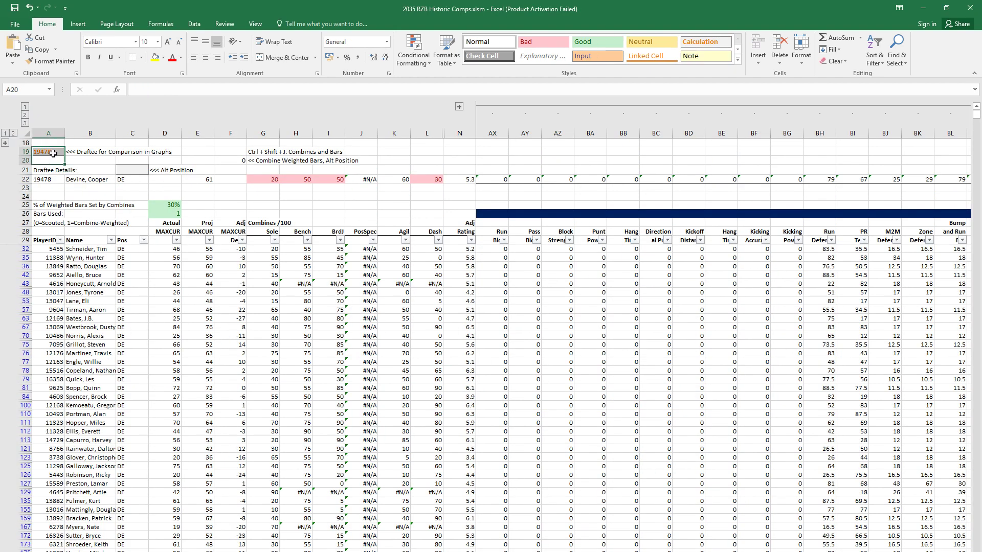
key("ctrl+alt+v")
key("Return")
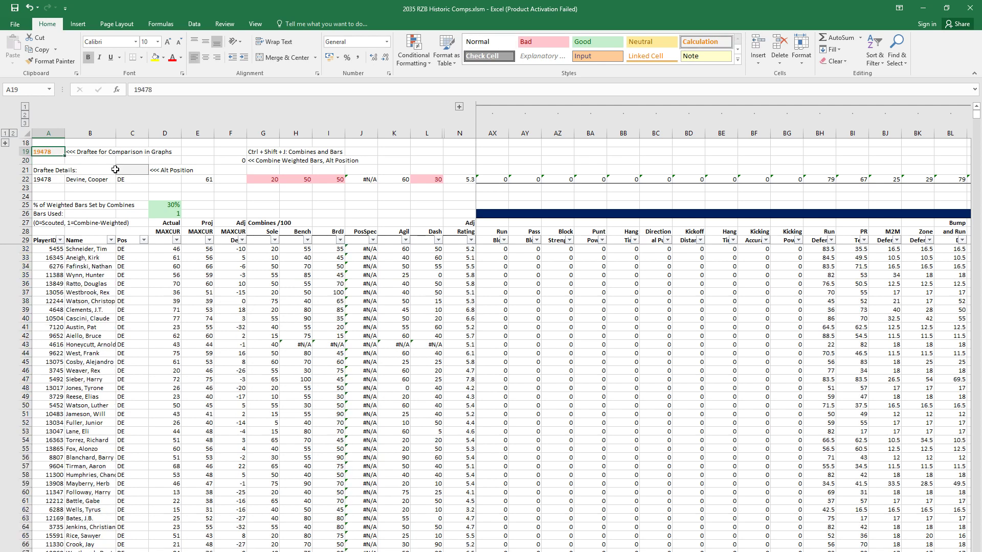
Step: Copy the row 38 tackle's PlayerID again into Historic Comps cell A19 using Paste Special, and run the Combines and Bars comparison
key("ctrl+Tab")
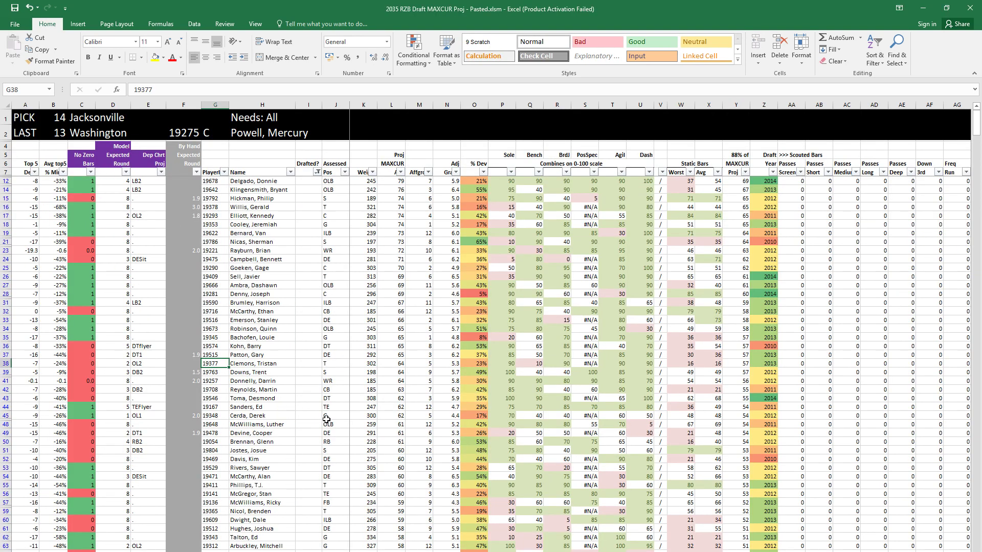
key("ctrl+c")
key("ctrl+Tab")
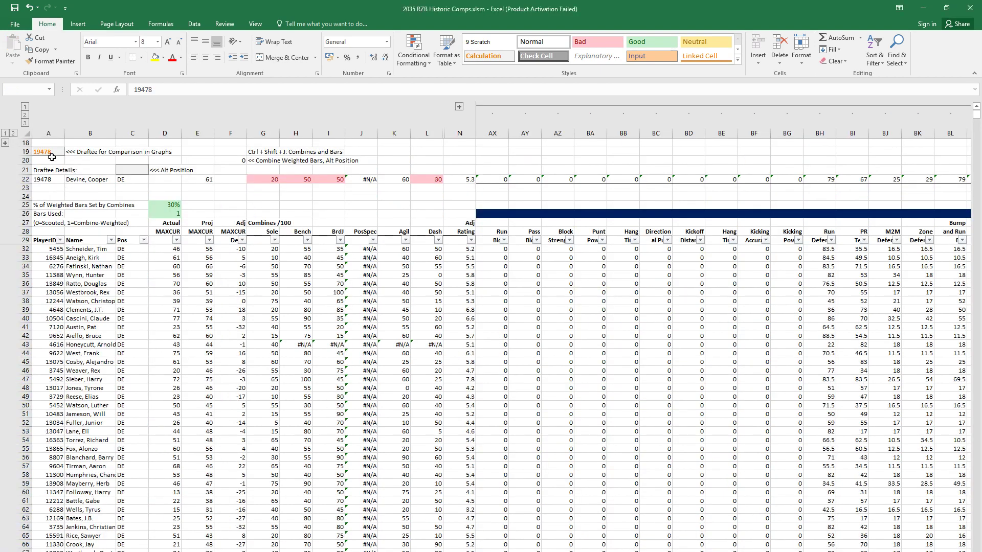
key("alt+e")
key("s")
key("Return")
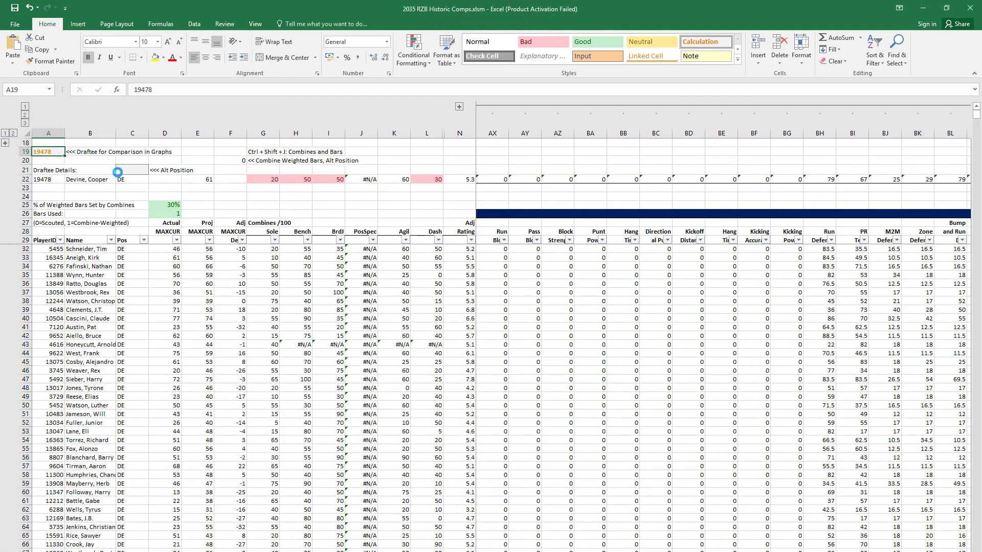
left_click(234, 285)
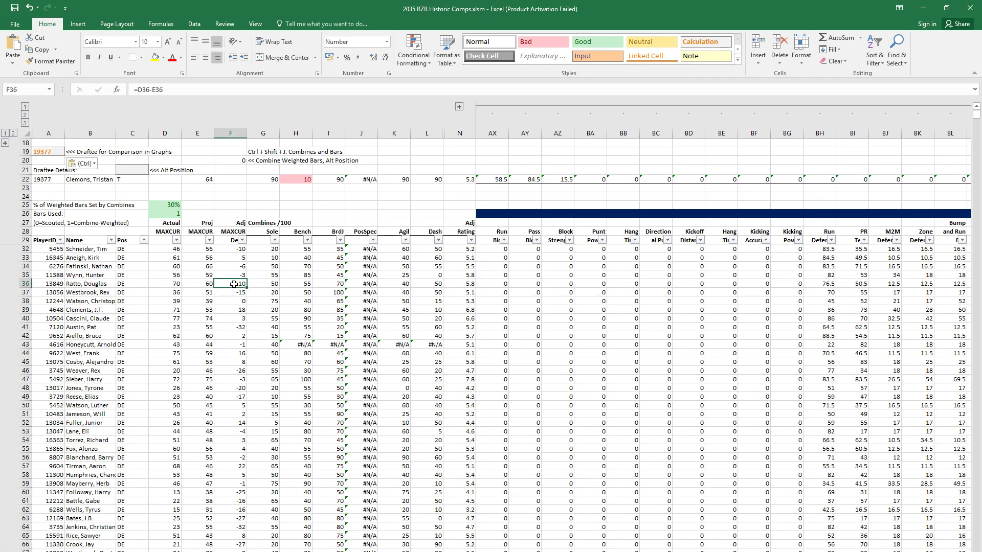
key("ctrl+shift+j")
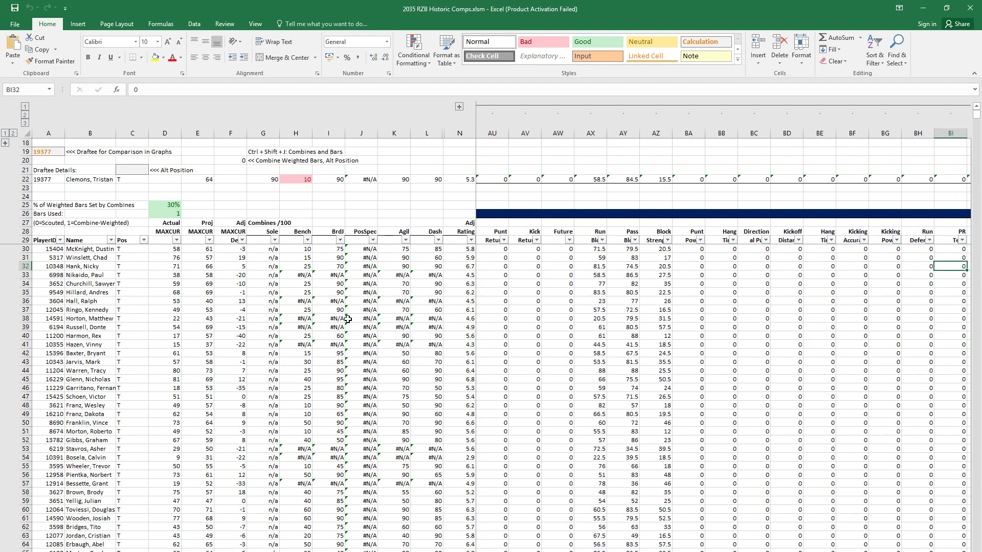
left_click(667, 240)
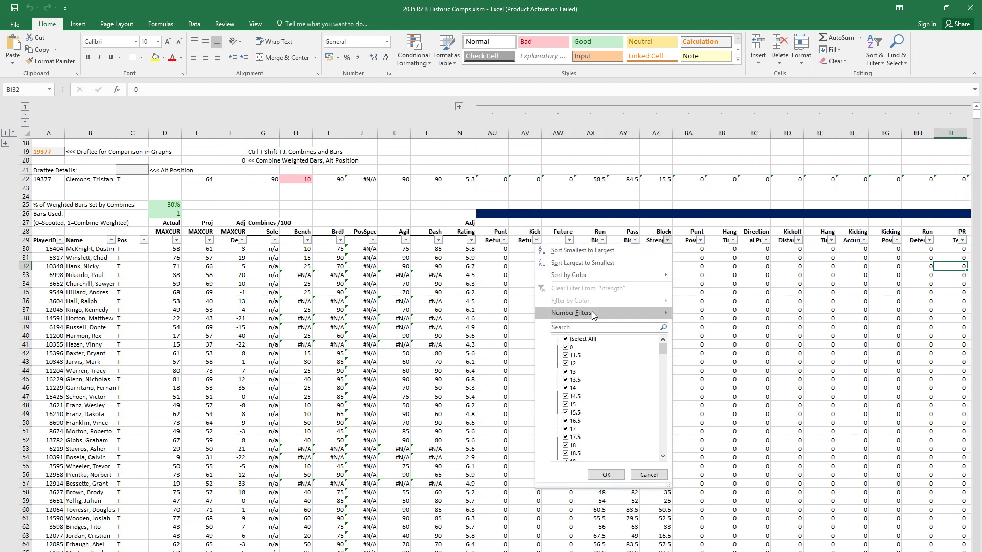
mouse_move(594, 314)
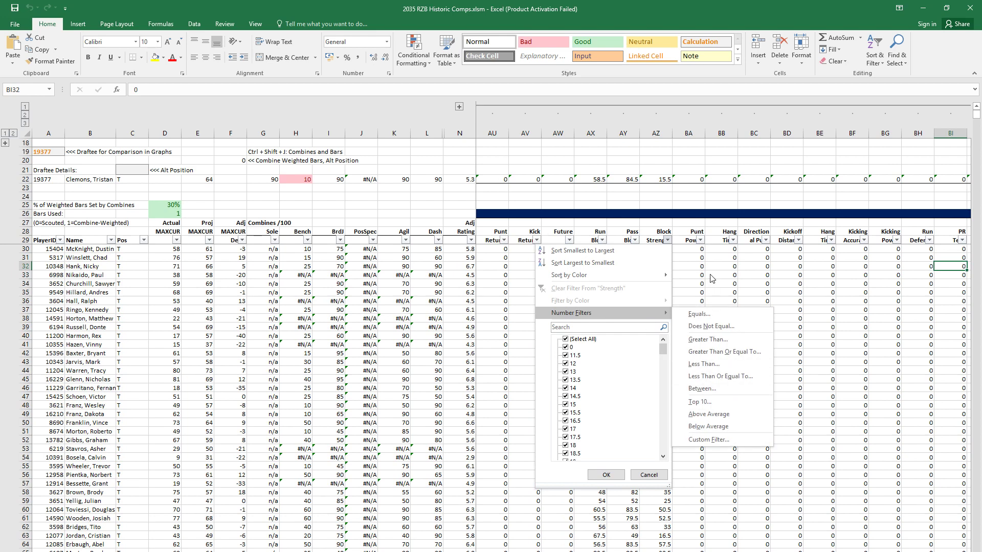
left_click(687, 265)
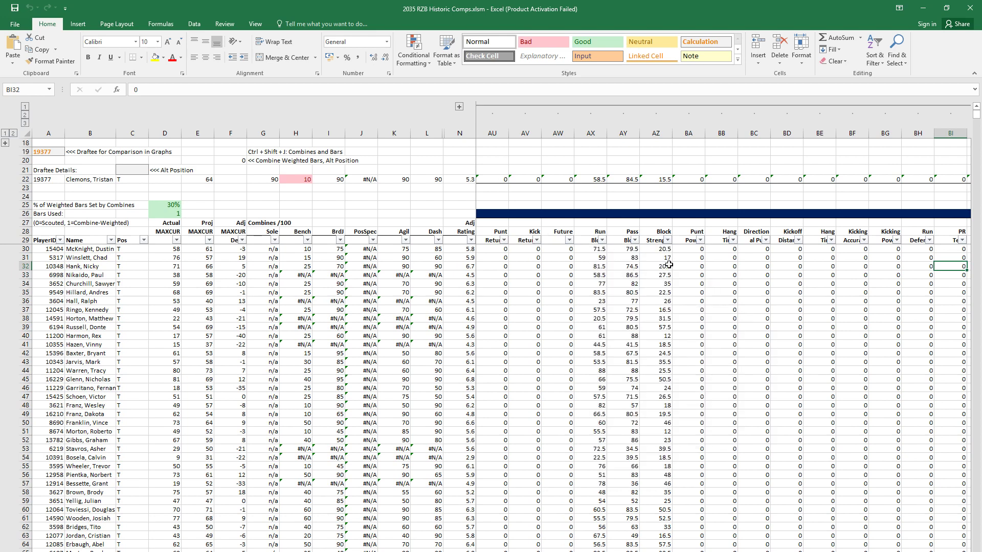
Step: Filter the Block Strength column to values less than or equal to 26
left_click(667, 240)
mouse_move(603, 313)
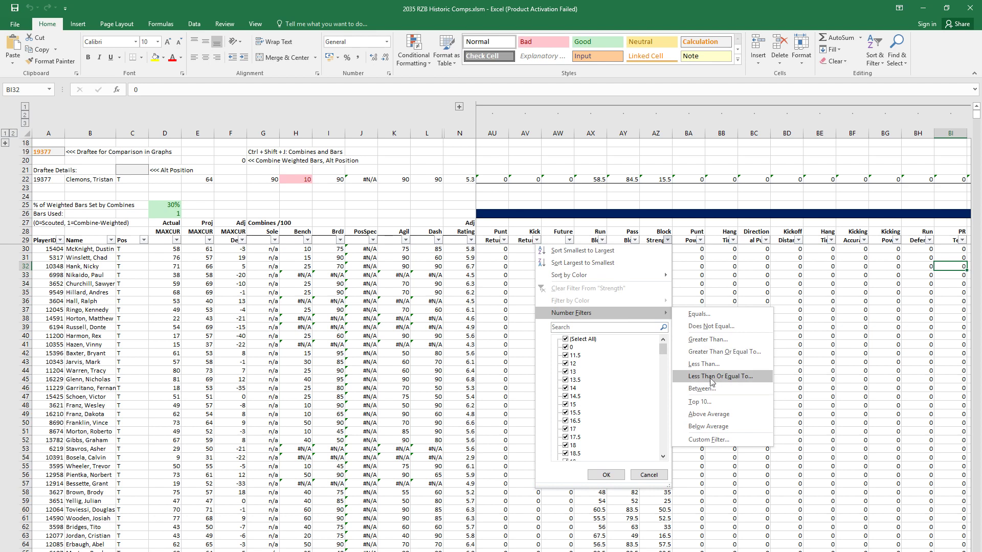
left_click(714, 378)
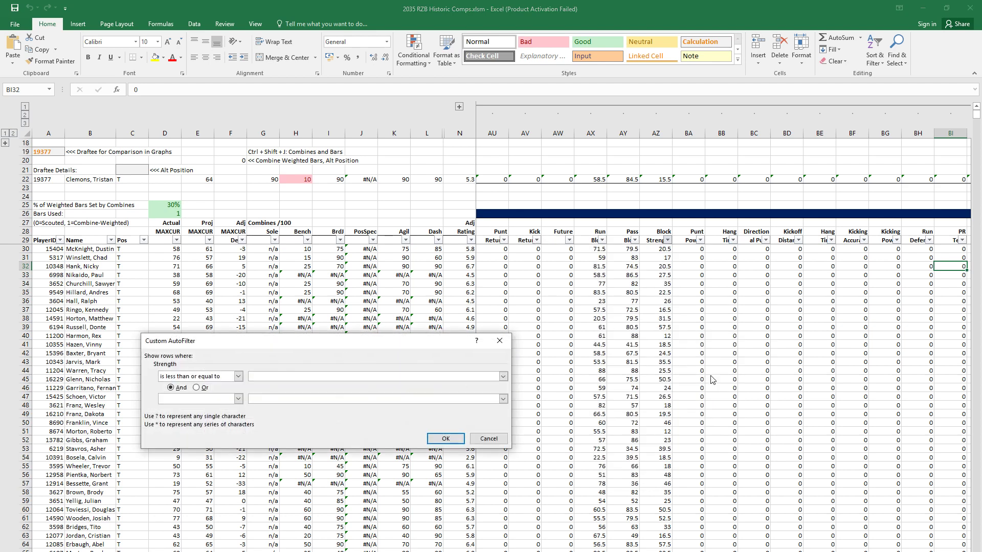
type("26")
key("Return")
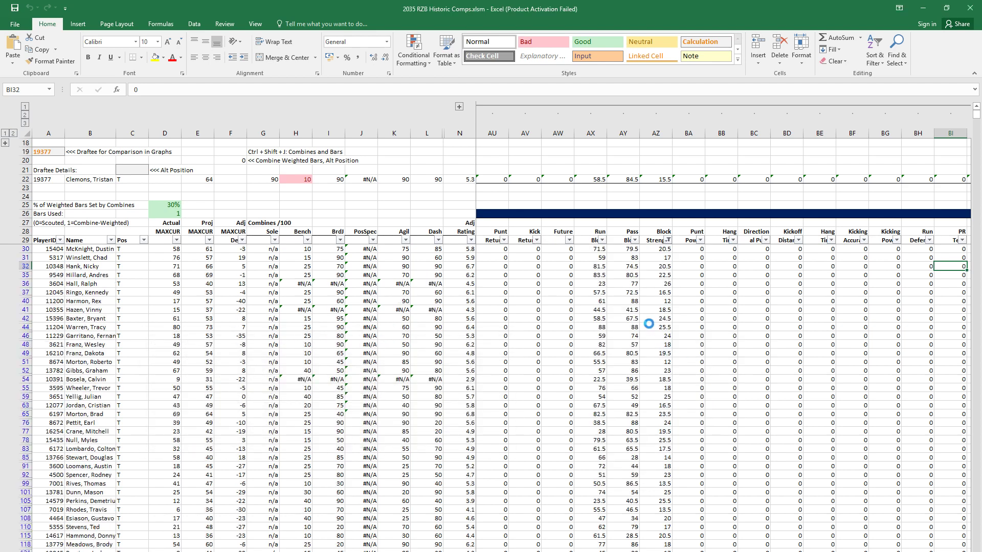
Step: Rerun the Combines and Bars comparison on the filtered list of tackles
left_click(416, 299)
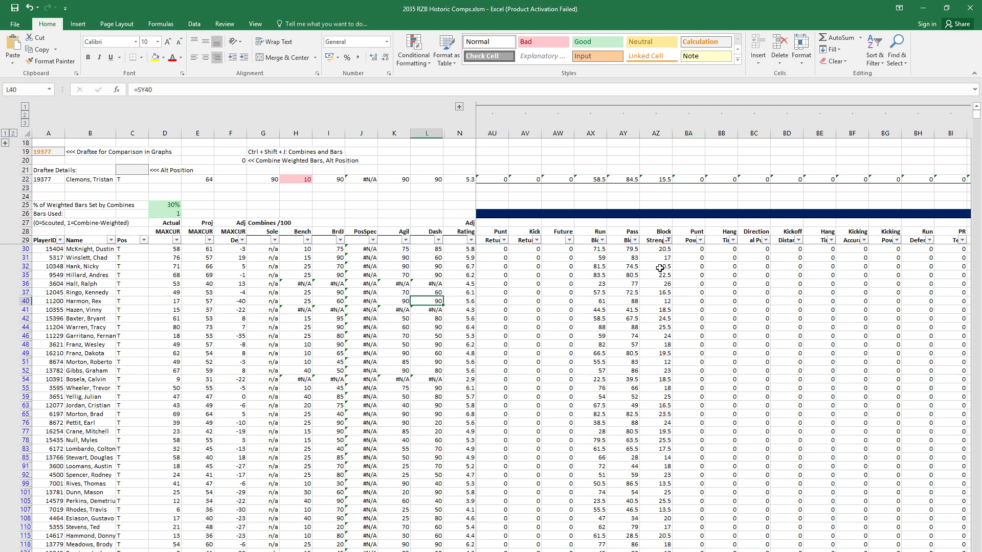
left_click(613, 303)
key("ctrl+shift+j")
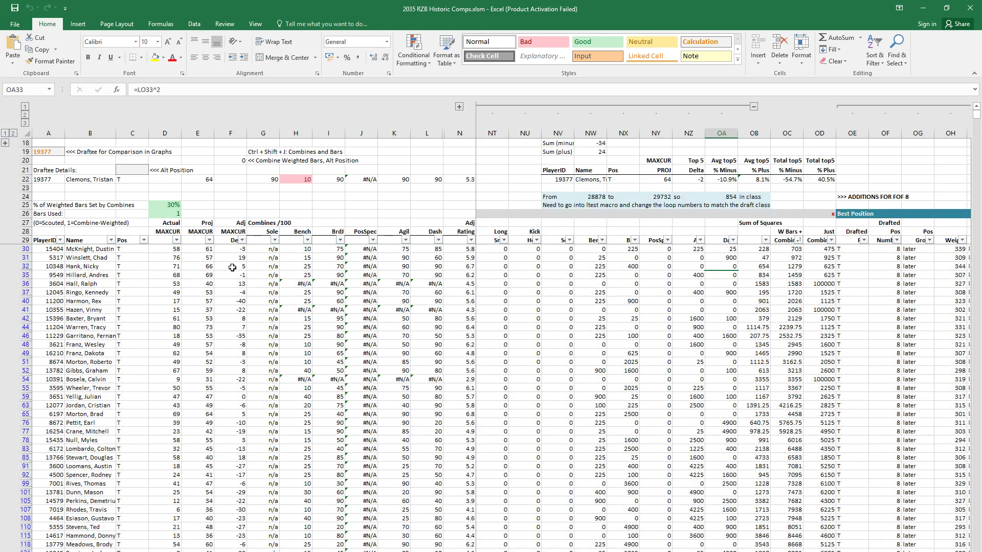
Step: Examine the Actual MAXCUR values of the closest comparable tackles, highlighting them from row 30 through row 48
left_click(232, 267)
left_click(179, 265)
left_click_drag(173, 250, 173, 361)
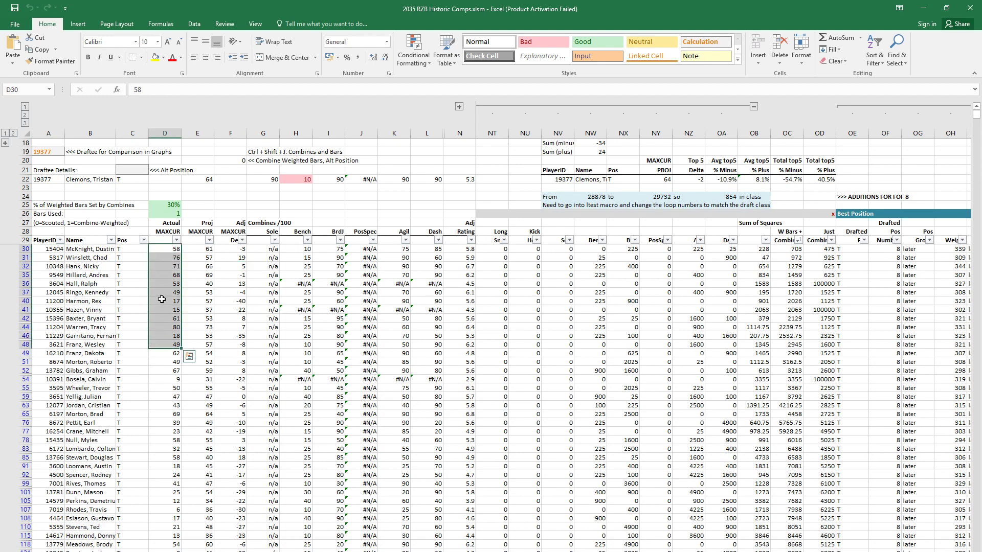
Step: Filter the Pass Block column to values greater than 74 and rerun the Combines and Bars comparison
left_click(162, 292)
left_click(399, 284)
key("Right")
key("Right")
key("Right")
key("Right")
key("Right")
key("Right")
key("Right")
key("Right")
key("Right")
key("Right")
key("Right")
key("Right")
key("Right")
key("Right")
key("Right")
key("Right")
key("Right")
key("Right")
key("Right")
key("Right")
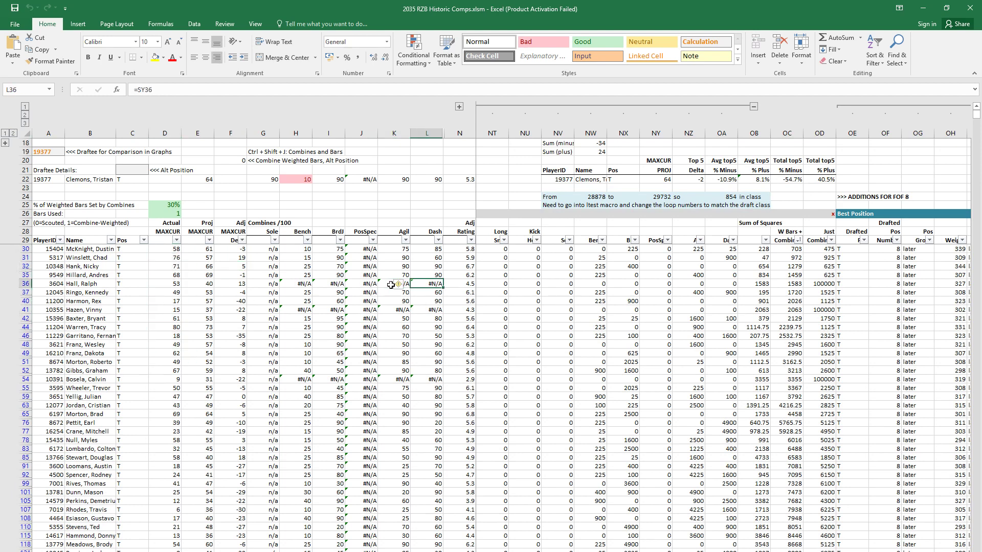
key("Right")
key("Right")
key("Right")
key("Right")
key("Right")
key("Right")
key("Right")
key("Right")
key("Right")
key("Right")
key("Right")
key("Right")
key("Right")
key("Right")
key("Right")
key("Right")
key("Right")
key("Right")
key("Right")
key("Right")
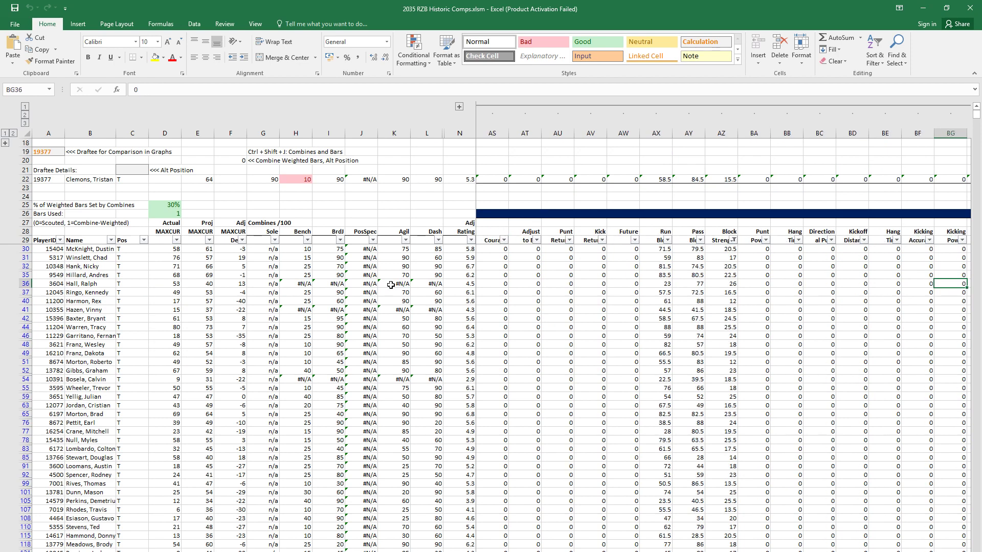
left_click(721, 266)
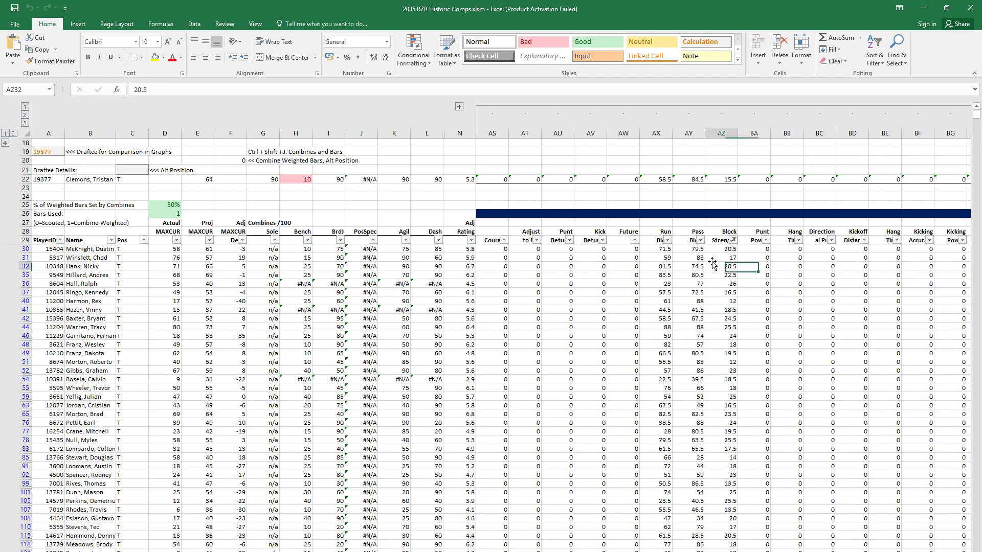
left_click(699, 241)
mouse_move(646, 313)
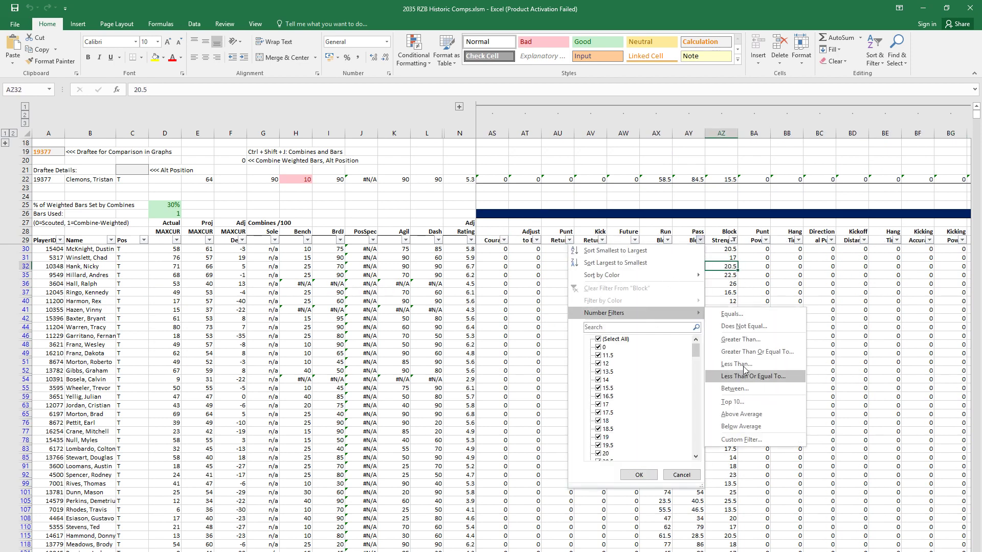
left_click(757, 347)
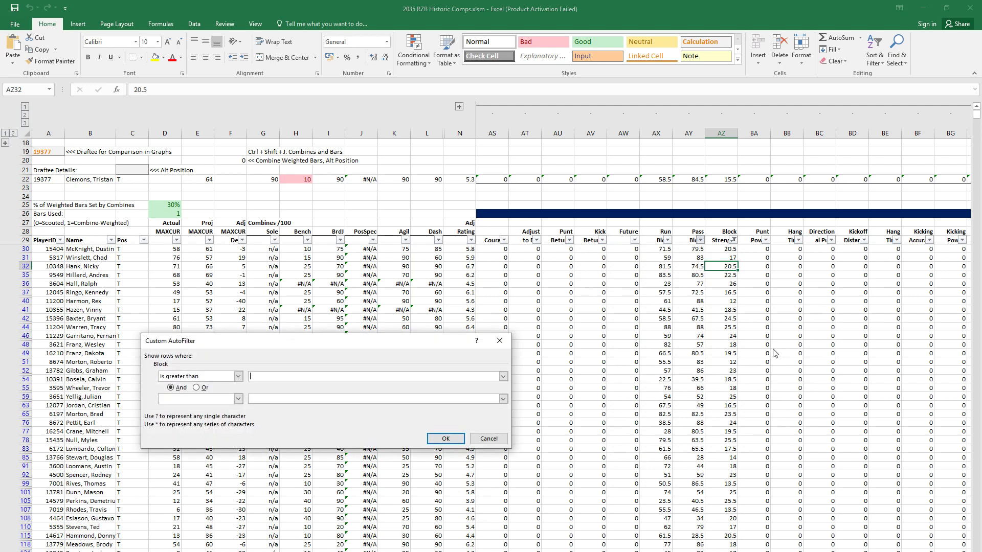
type("74")
key("Return")
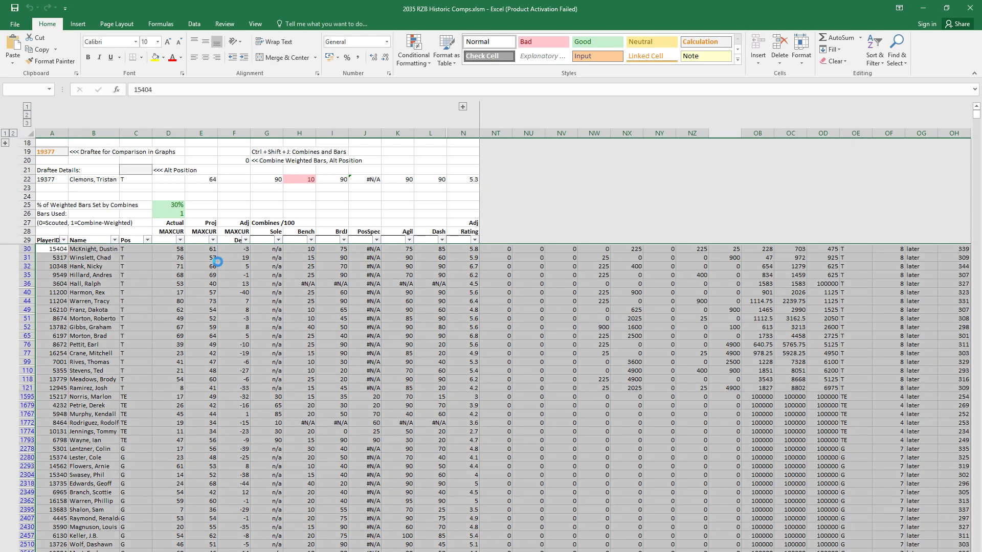
Step: Examine the Run Block, Pass Block and Block Strength ratings of the row 31 tackle against the draftee in row 22
left_click(171, 257)
key("Right")
key("Right")
key("Right")
key("Right")
key("Right")
key("Right")
key("Right")
key("Right")
key("Right")
key("Right")
key("Right")
key("Right")
key("Right")
key("Right")
key("Right")
key("Right")
key("Right")
key("Right")
key("Right")
key("Right")
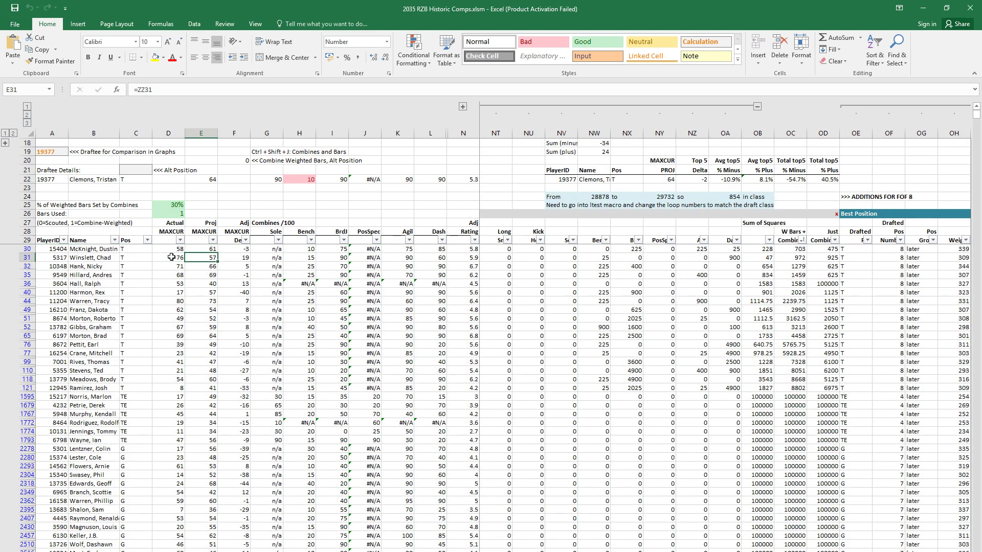
scroll(171, 258, "right", 4)
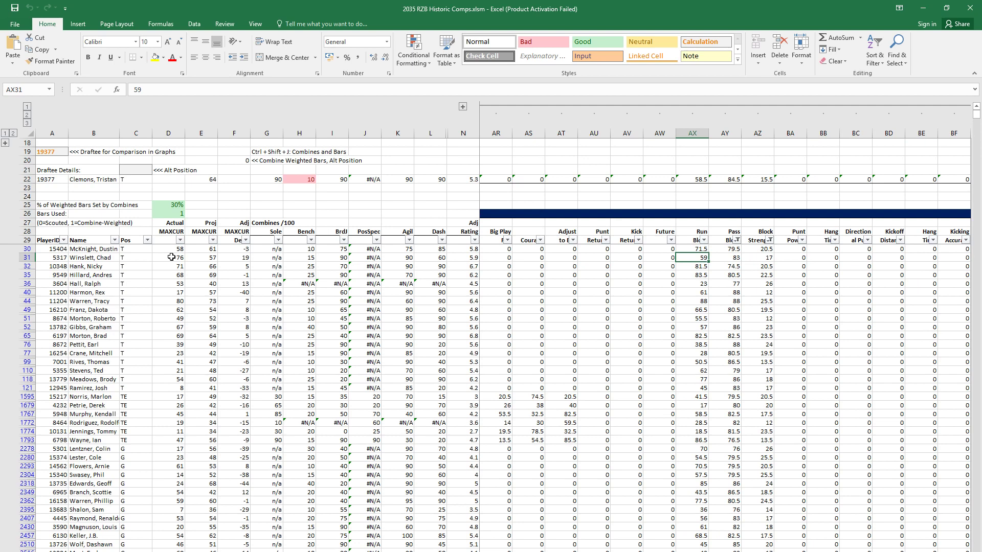
Step: Examine the Endurance ratings of the closest comparable tackles against the draftee's in row 22
key("Right")
key("Right")
key("Right")
key("Right")
key("Right")
key("Right")
key("Right")
key("Right")
key("Right")
key("Right")
key("Right")
key("Right")
key("Right")
key("Right")
key("Right")
key("Right")
key("Right")
key("Right")
key("Right")
key("Right")
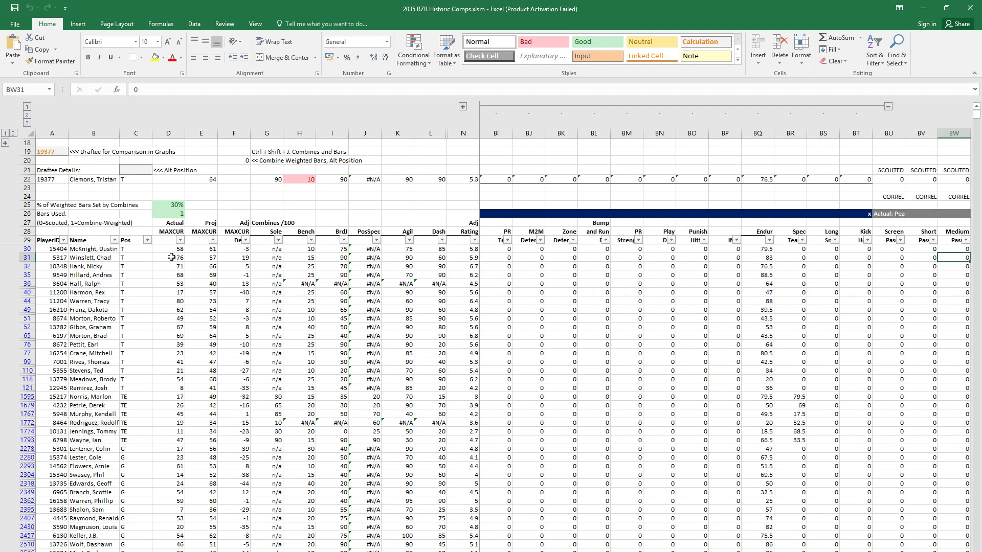
key("Left")
key("Left")
key("Left")
key("Left")
key("Left")
key("Left")
key("Left")
key("Left")
key("Left")
key("Left")
key("Left")
key("Left")
key("Left")
key("Left")
key("Left")
key("Left")
key("Left")
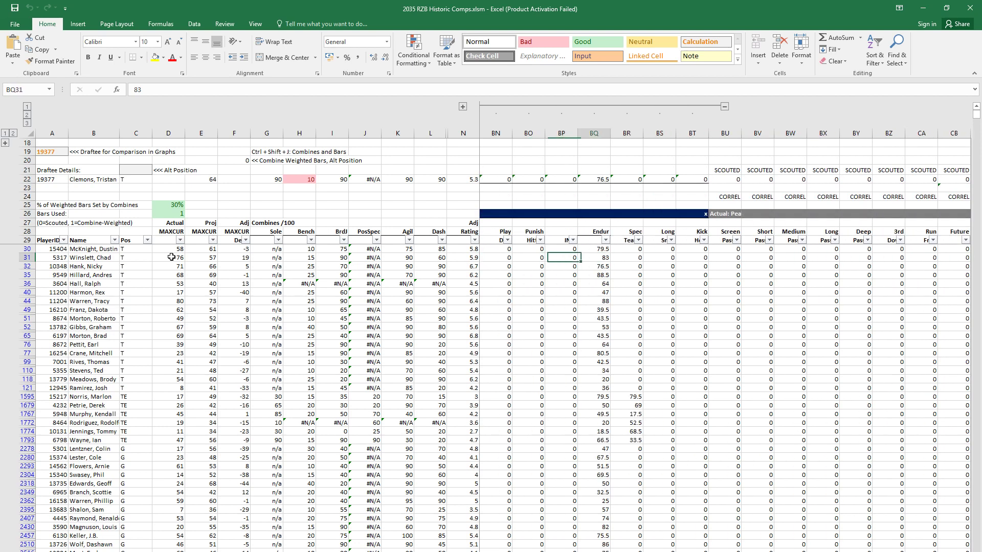
Step: Compare the projected MAXCUR of the draftee in row 22 with that of the row 31 tackle
key("Left")
key("Left")
key("Left")
key("Left")
key("Left")
key("Left")
key("Left")
key("Left")
key("Left")
key("Left")
key("Left")
key("Left")
key("Left")
key("Left")
key("Left")
key("Left")
key("Left")
key("Left")
key("Left")
key("Left")
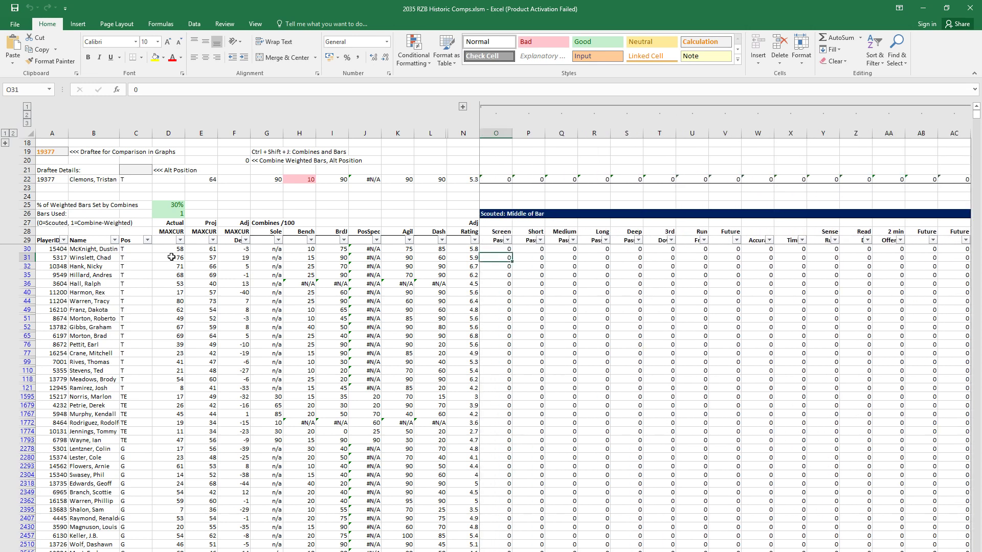
left_click(207, 183)
left_click(202, 257)
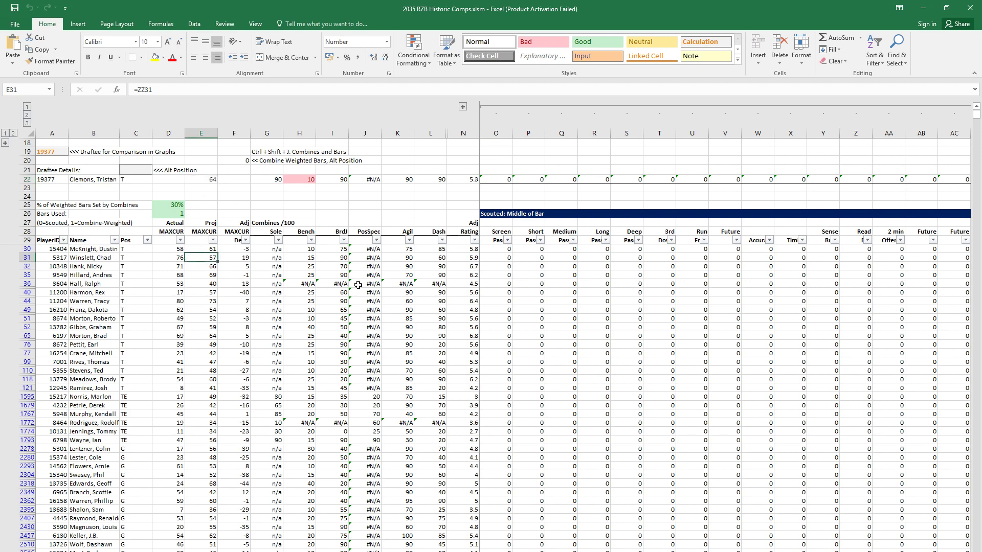
Step: Review the row 31 tackle's scouted bars across to Pass Block for another comparison with the draftee
key("Right")
key("Right")
key("Right")
key("Right")
key("Right")
key("Right")
key("Right")
key("Right")
key("Right")
key("Right")
key("Right")
key("Right")
key("Right")
key("Right")
key("Right")
key("Right")
key("Right")
key("Right")
key("Right")
key("Right")
key("Right")
key("Right")
key("Right")
key("Right")
key("Right")
key("Right")
key("Right")
key("Right")
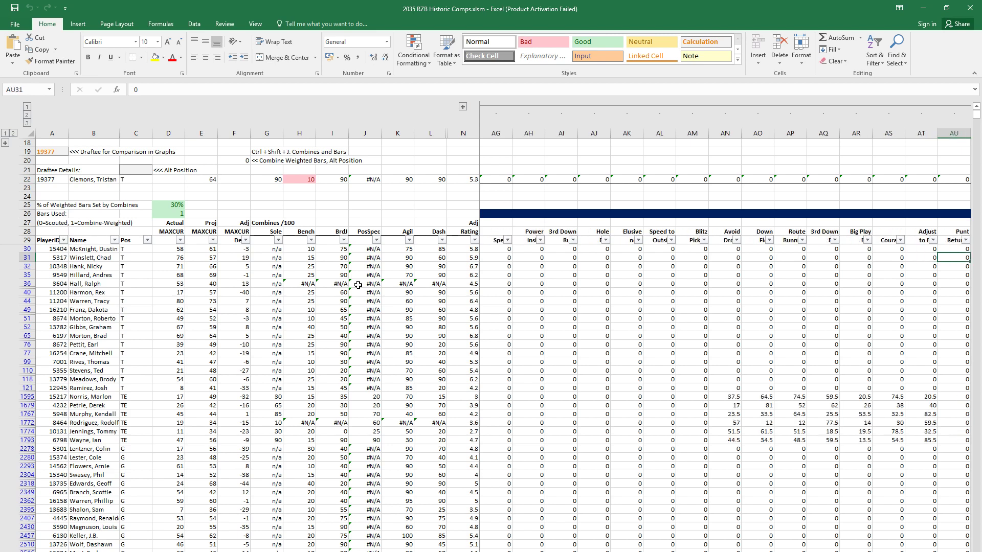
key("Right")
key("Right")
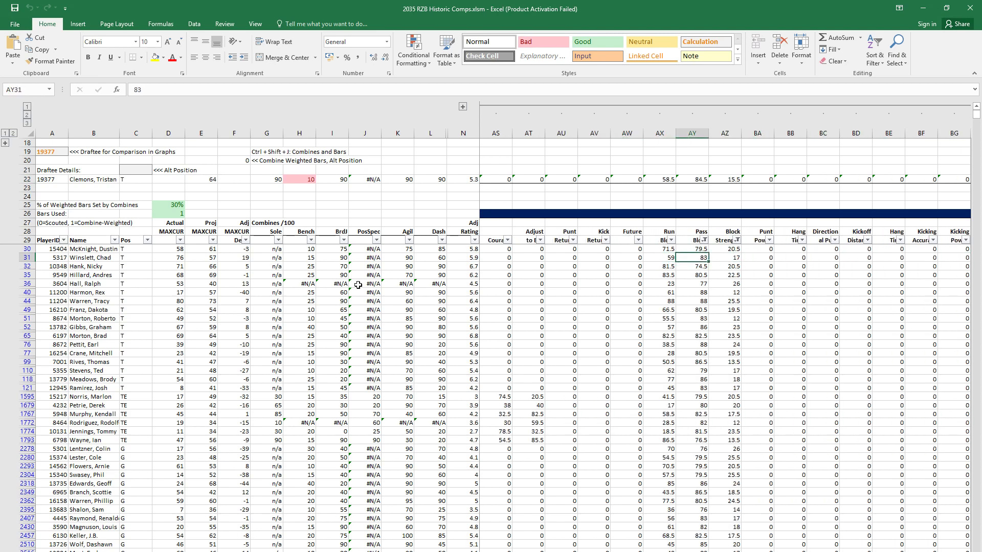
Step: Review the row 31 tackle's scouted bars from Run Block and Pass Block across to Endurance against the draftee in row 22
key("ctrl+space")
key("Right")
key("ctrl+space")
key("Left")
key("Left")
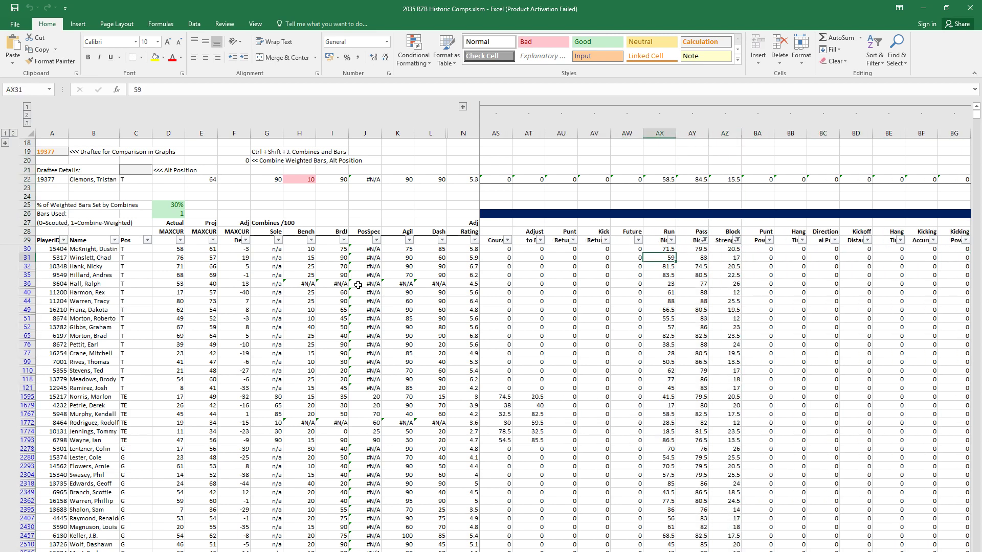
key("Right")
key("Right")
key("Right")
key("Right")
key("Right")
key("Right")
key("Right")
key("Right")
key("Right")
key("Right")
key("Right")
key("Right")
key("Right")
key("Right")
key("Right")
key("Right")
key("Right")
key("Right")
key("Right")
key("Right")
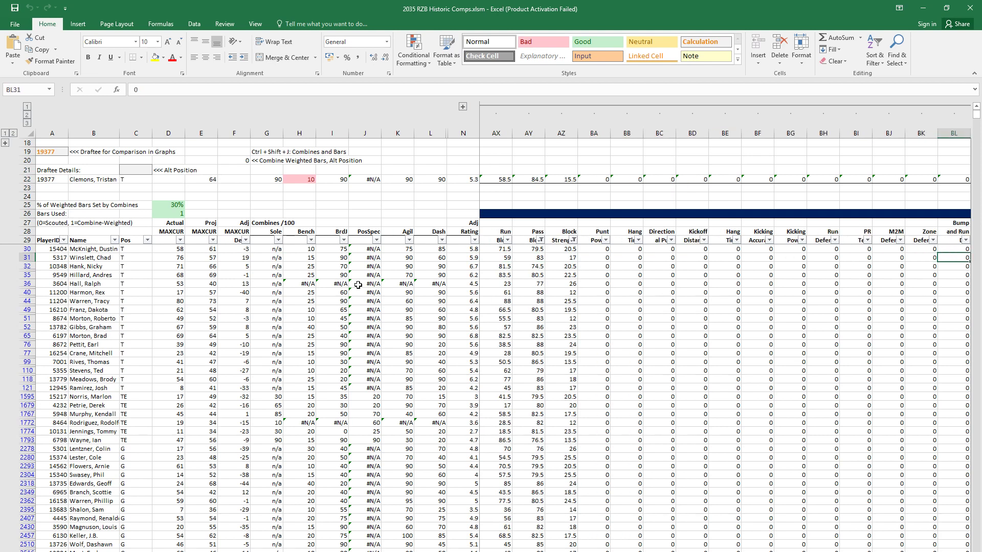
key("Left")
key("Left")
key("Left")
key("Left")
key("Left")
key("Left")
key("Left")
key("Left")
key("Left")
key("Left")
key("Left")
key("Left")
key("Left")
key("Left")
key("Left")
key("Left")
key("Left")
key("Left")
key("Left")
key("Left")
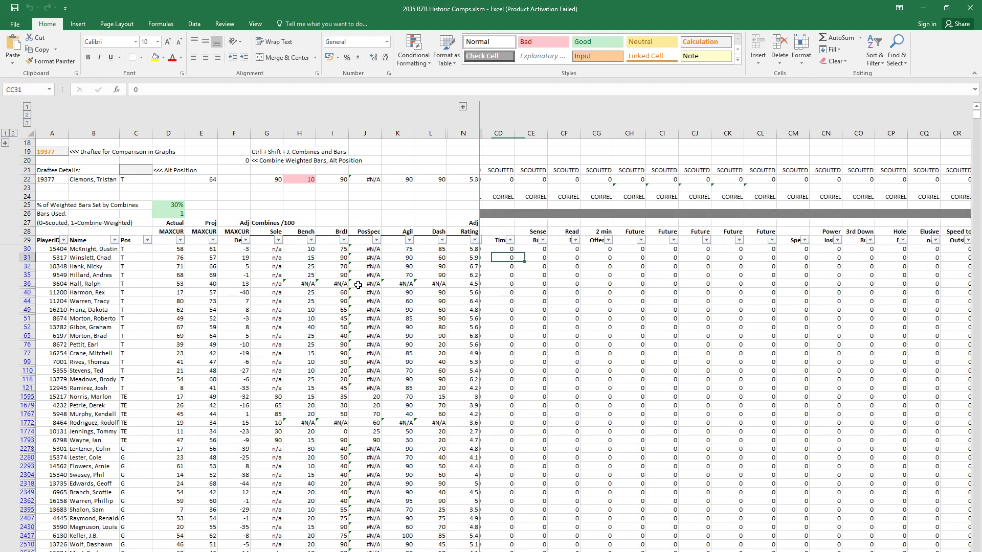
key("Right")
key("Right")
key("Right")
key("Right")
key("Right")
key("Right")
key("Right")
key("Right")
key("Right")
key("Right")
key("Right")
key("Right")
key("Right")
key("Right")
key("Right")
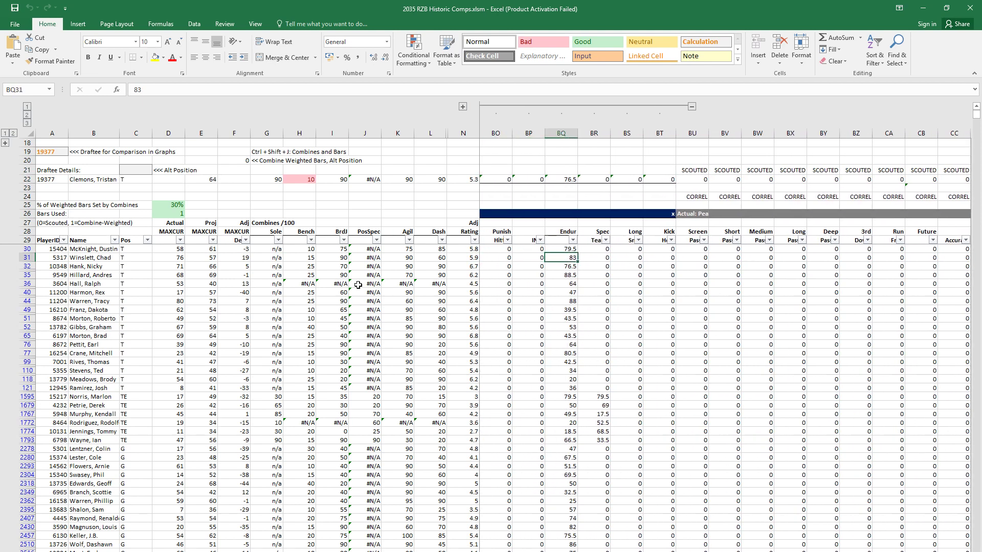
Step: Examine the row 31 tackle's actual peak Run Block, Pass Block and Block Strength values
key("Right")
key("Right")
key("Right")
key("Right")
key("Right")
key("Right")
key("Right")
key("Right")
key("Right")
key("Right")
key("Right")
key("Right")
key("Right")
key("Right")
key("Right")
key("Right")
key("Right")
key("Right")
key("Right")
key("Right")
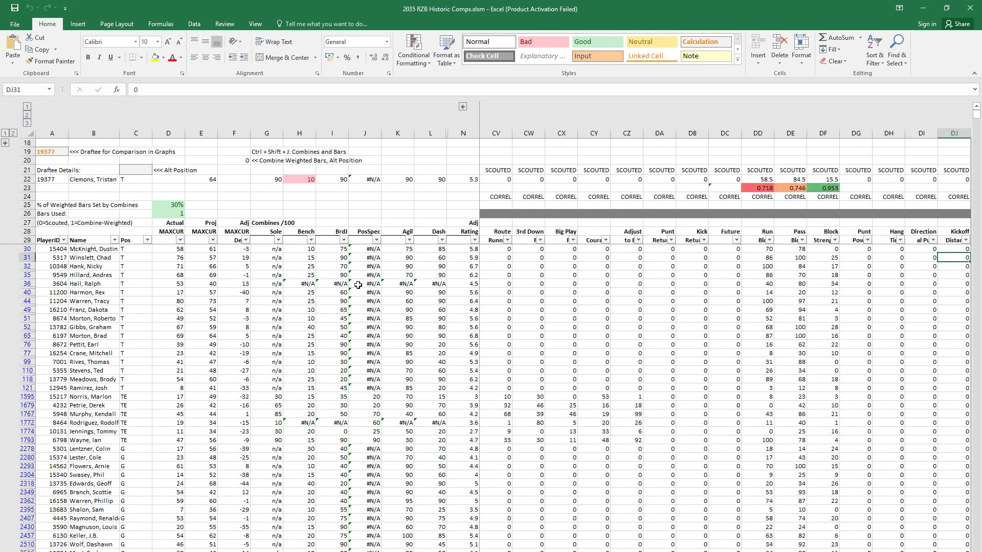
key("shift+space")
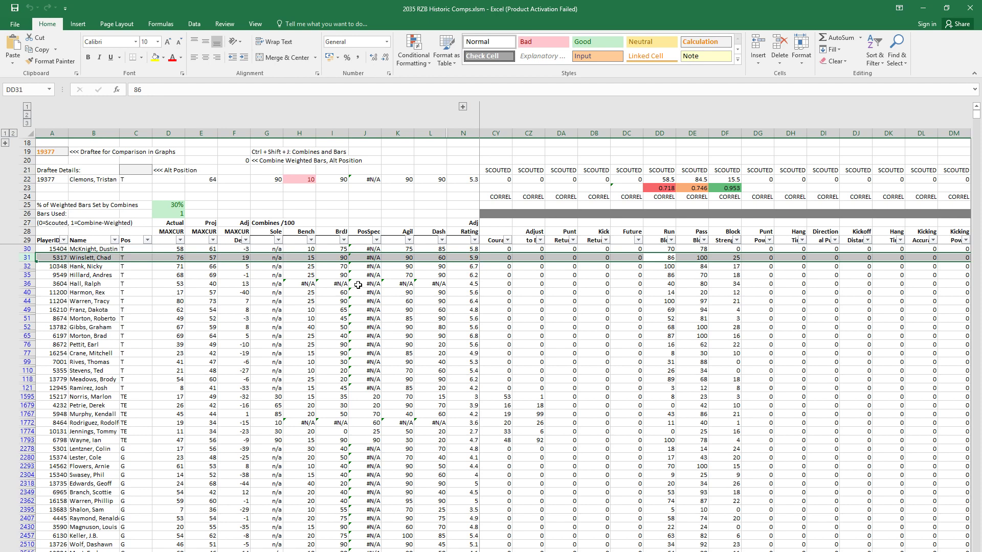
Step: Compare the actual peak Run Block values of the first four listed tackles, rows 30 to 35
key("Down")
key("Down")
key("shift+Up")
key("shift+Up")
key("shift+Up")
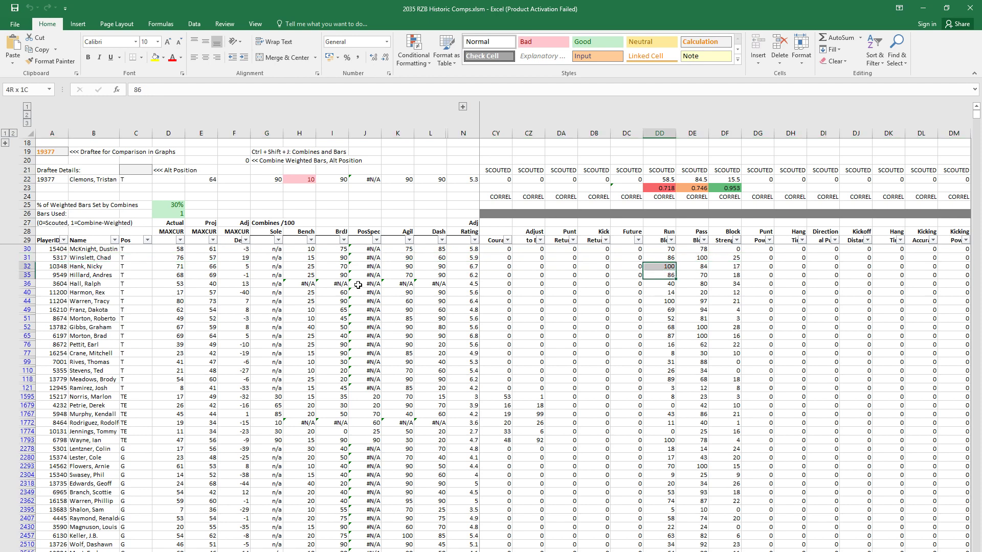
Step: Compare the scouted Run Block and Pass Block ratings of the tackles in rows 30 to 35
key("Left")
key("Left")
key("Left")
key("Left")
key("Left")
key("Left")
key("Left")
key("Left")
key("Left")
key("Left")
key("Left")
key("Left")
key("Left")
key("Left")
key("Left")
key("Left")
key("Left")
key("Left")
key("Left")
key("Left")
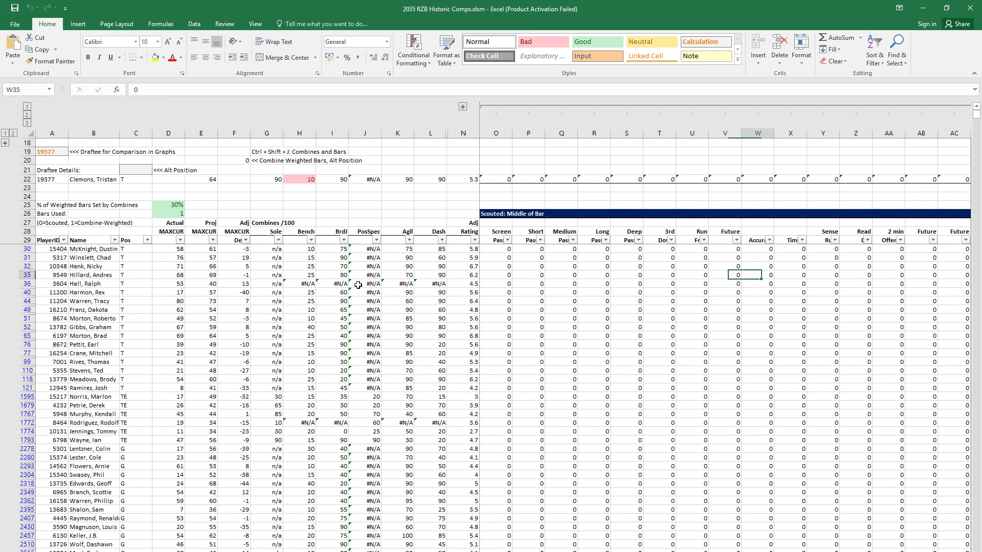
key("Right")
key("Right")
key("Right")
key("Right")
key("Right")
key("Right")
key("Left")
key("Left")
key("Left")
key("Left")
key("Left")
key("Left")
key("Left")
key("Left")
key("Left")
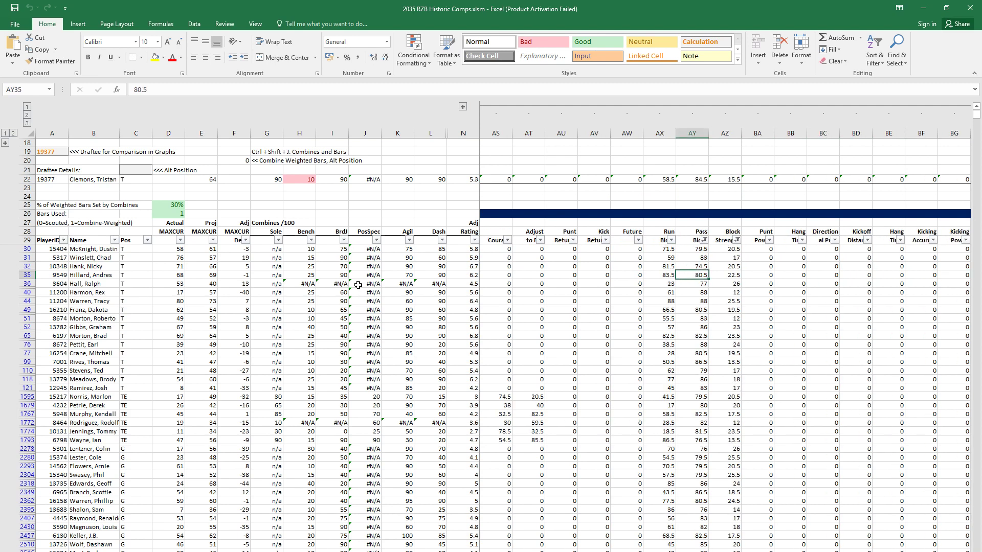
key("Up")
key("Up")
key("Up")
key("shift+Down")
key("shift+Down")
key("shift+Down")
key("shift+Down")
key("shift+Down")
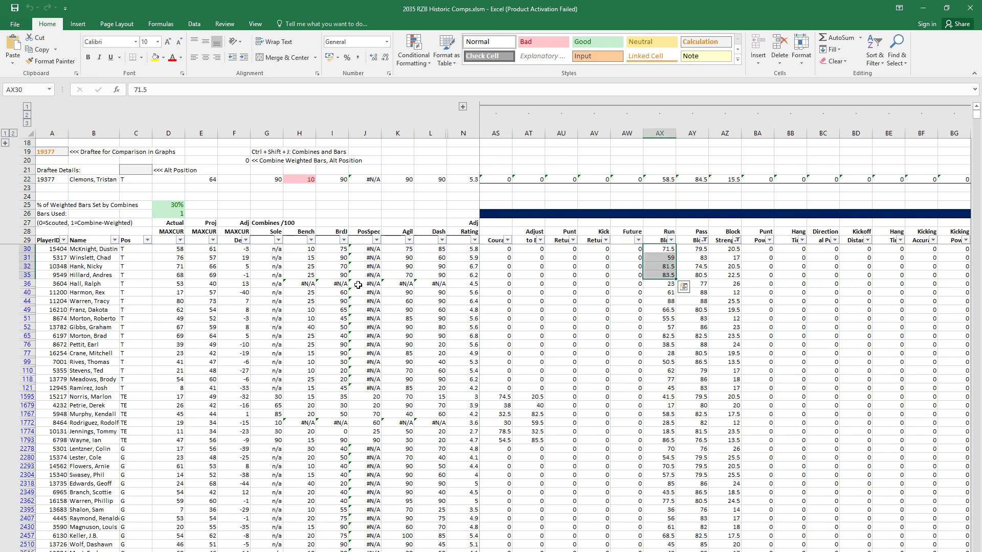
Step: Check the row 31 tackle's Adj Rating against that of the draftee in row 22
key("Left")
key("Left")
key("Left")
key("Left")
key("Left")
key("Left")
key("Left")
key("Left")
key("Left")
key("Left")
key("Left")
key("Left")
key("Left")
key("Left")
key("Left")
key("Left")
key("Left")
key("Left")
key("Left")
key("Left")
key("Down")
key("Left")
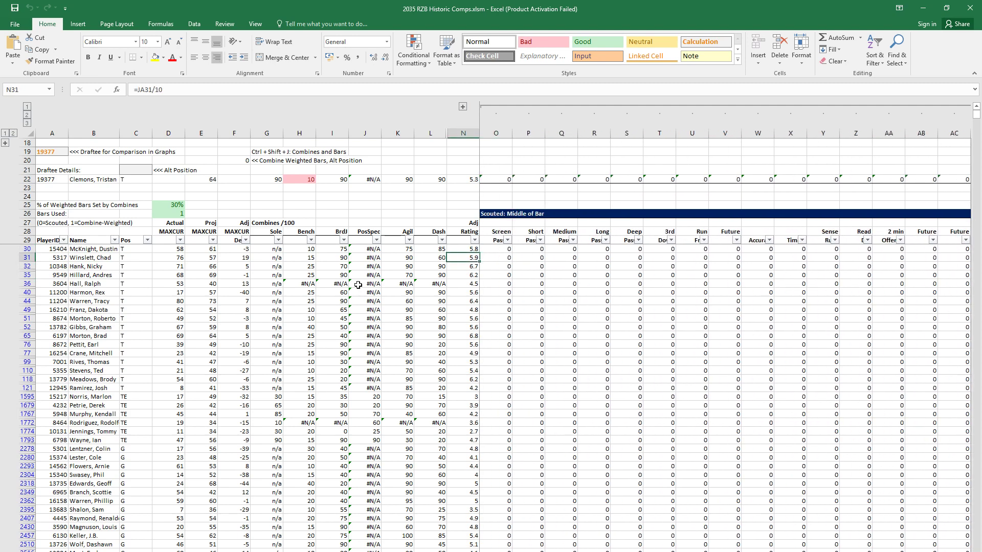
Step: Switch to the Draft MAXCUR Proj workbook and set the By Hand Expected Round of the tackle in row 38 to 1.8
key("ctrl+Tab")
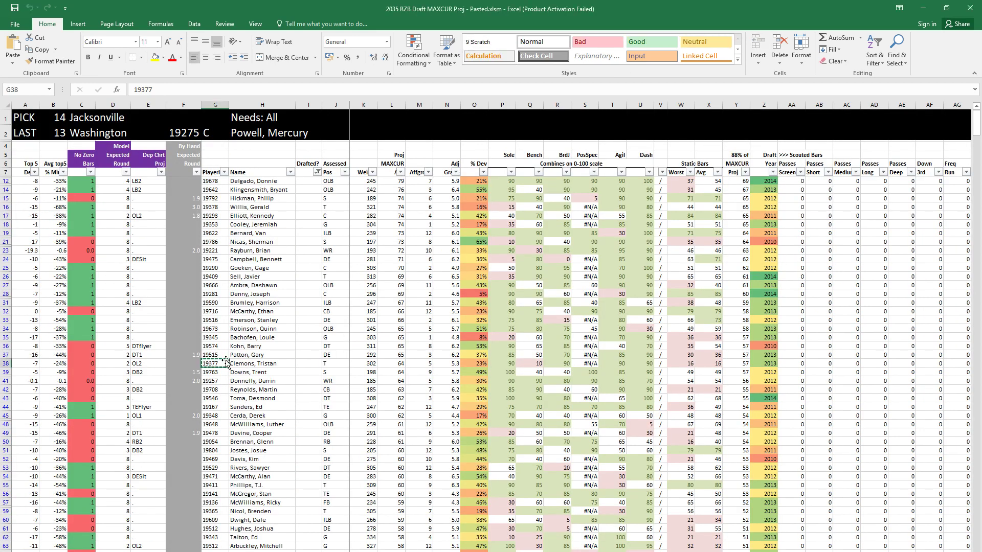
key("Left")
type("1.8")
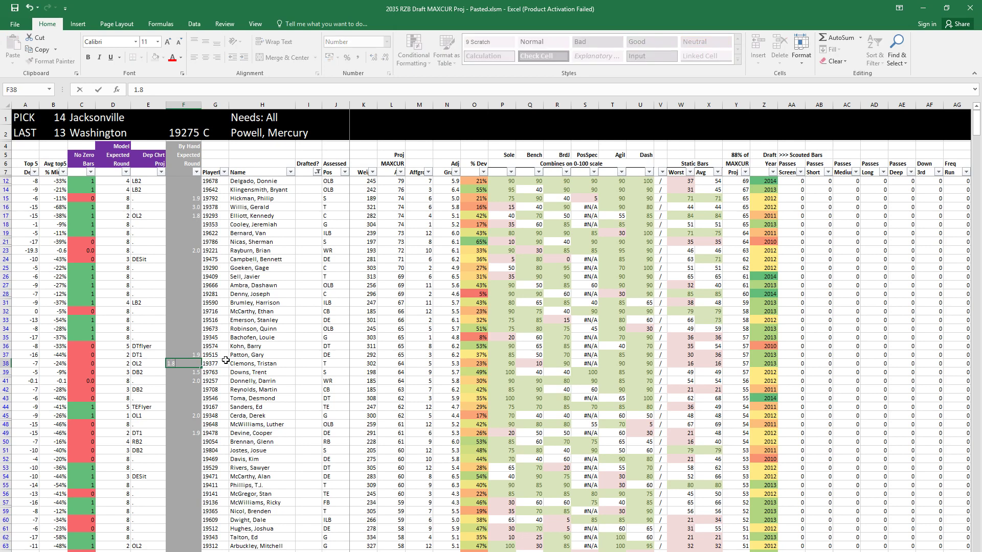
key("Return")
left_click(226, 360)
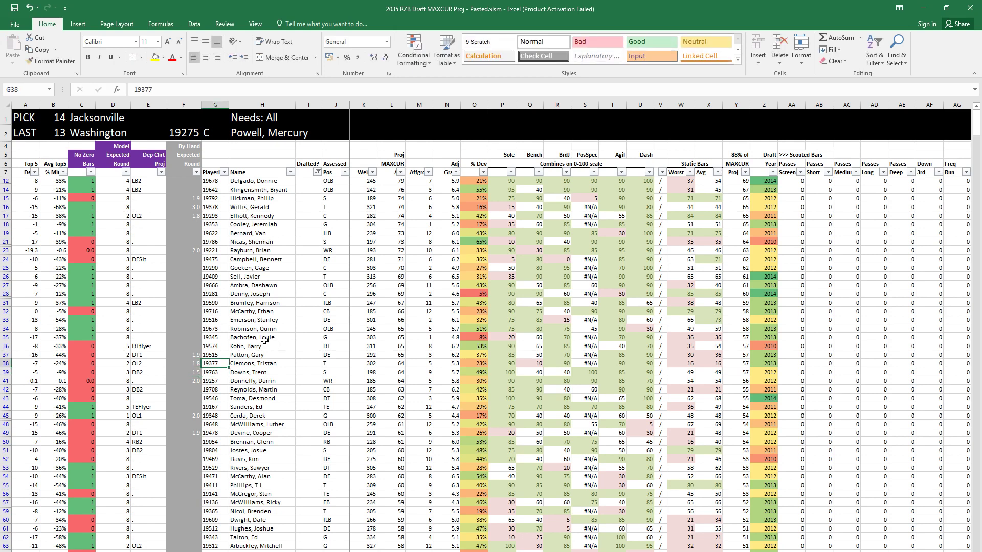
Step: Filter the prospect list to draft years 2013 and 2014 only
left_click(772, 172)
left_click(674, 270)
left_click(674, 312)
left_click(674, 320)
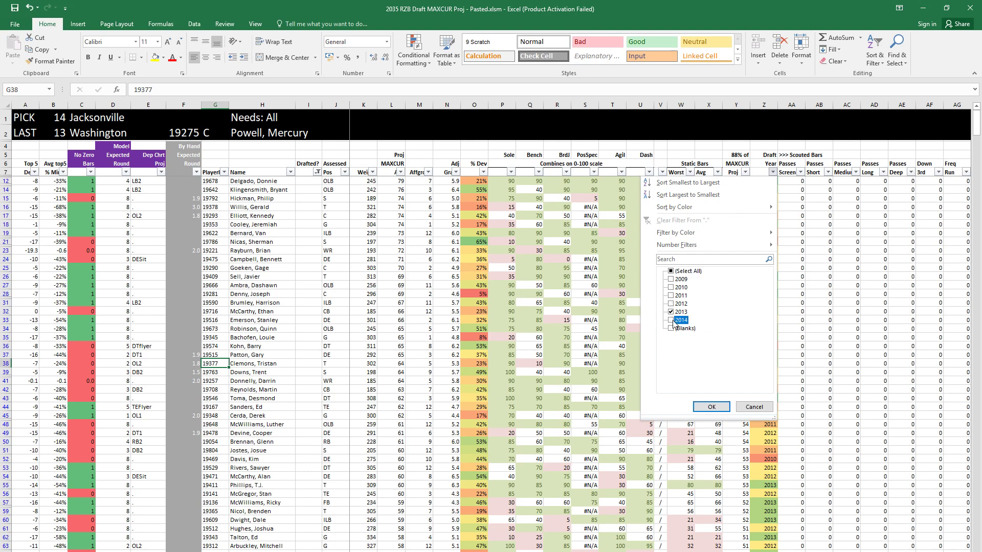
left_click(711, 407)
left_click(452, 241)
left_click(583, 241)
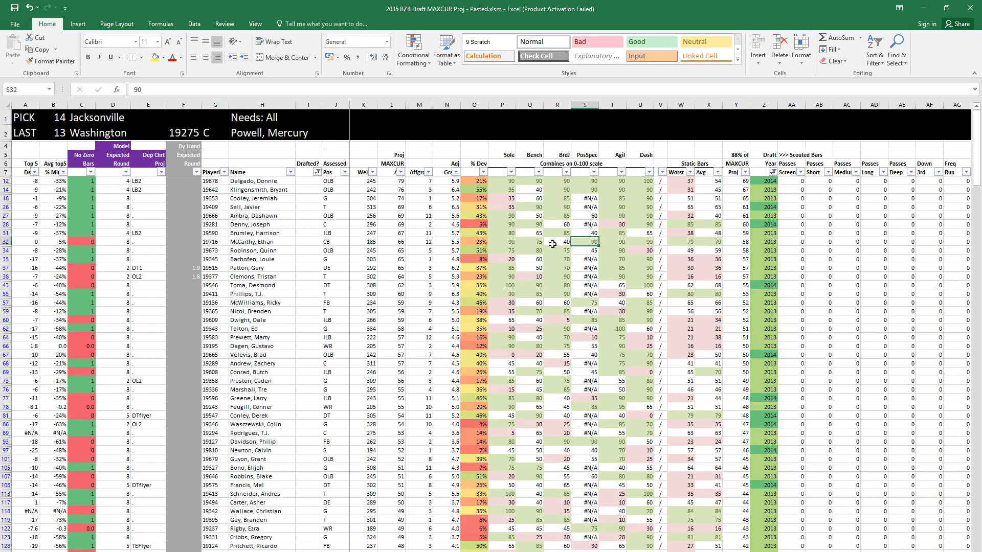
Step: Check the By Hand Expected Round and Dep Chrt Proj entries of the highest-listed prospects, rows 12 to 31
left_click_drag(184, 181, 184, 190)
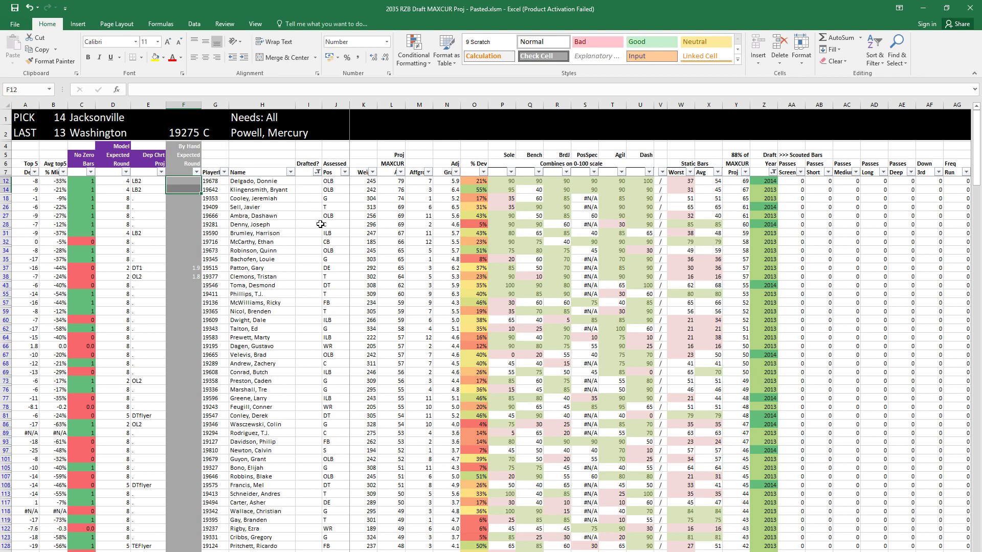
left_click_drag(155, 185, 159, 237)
left_click(149, 225)
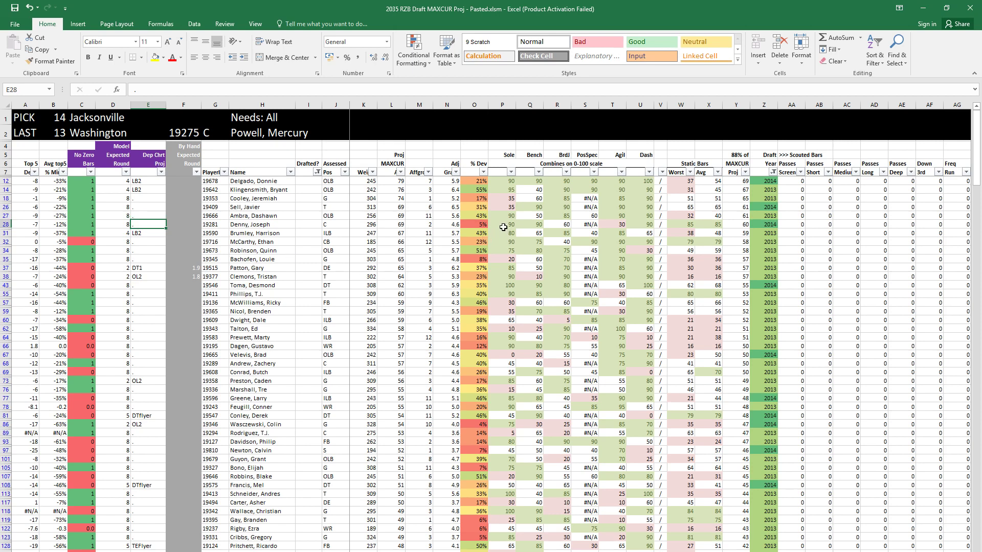
Step: Examine the scouted blocking and defensive ratings across the outside linebacker's row 27
left_click(159, 214)
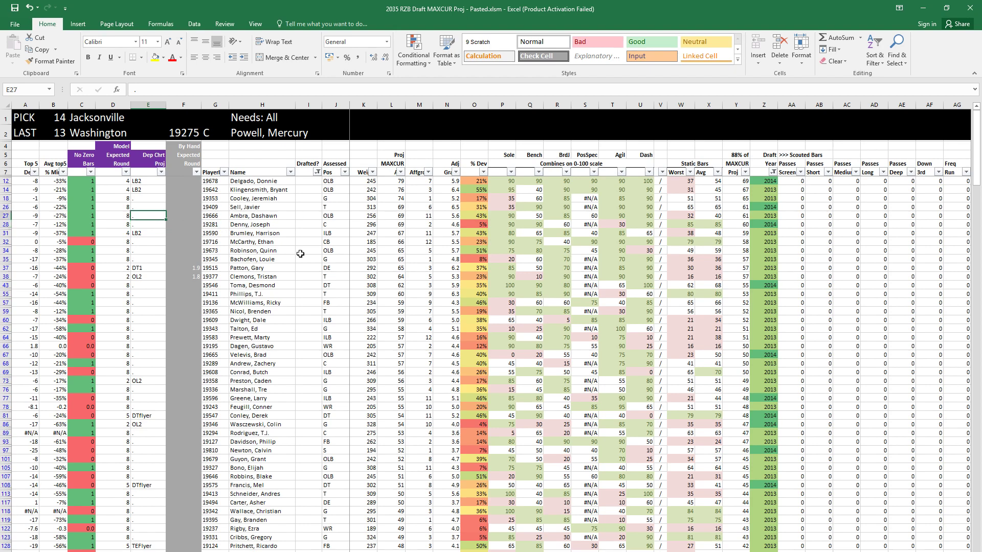
key("Right")
key("Right")
key("Right")
key("Right")
key("Right")
key("Right")
key("Right")
key("Right")
key("Right")
key("Right")
key("Right")
key("Right")
key("Right")
key("Right")
key("Right")
key("Right")
key("Right")
key("Right")
key("Right")
key("Right")
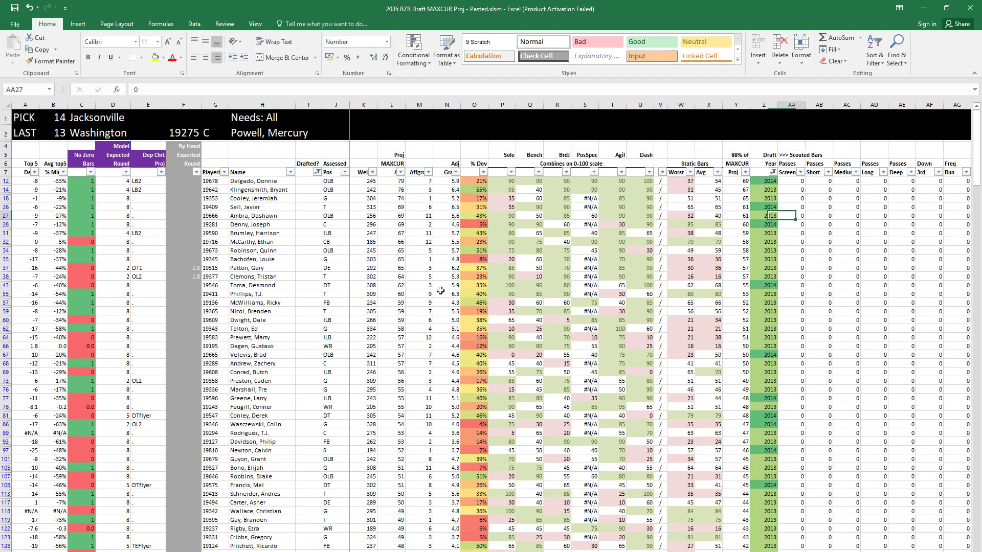
key("Right")
key("Right")
key("Right")
key("Right")
key("Right")
key("Right")
key("Right")
key("Right")
key("Right")
key("Right")
key("Right")
key("Right")
key("Right")
key("Right")
key("Right")
key("Right")
key("Right")
key("Right")
key("Right")
key("Right")
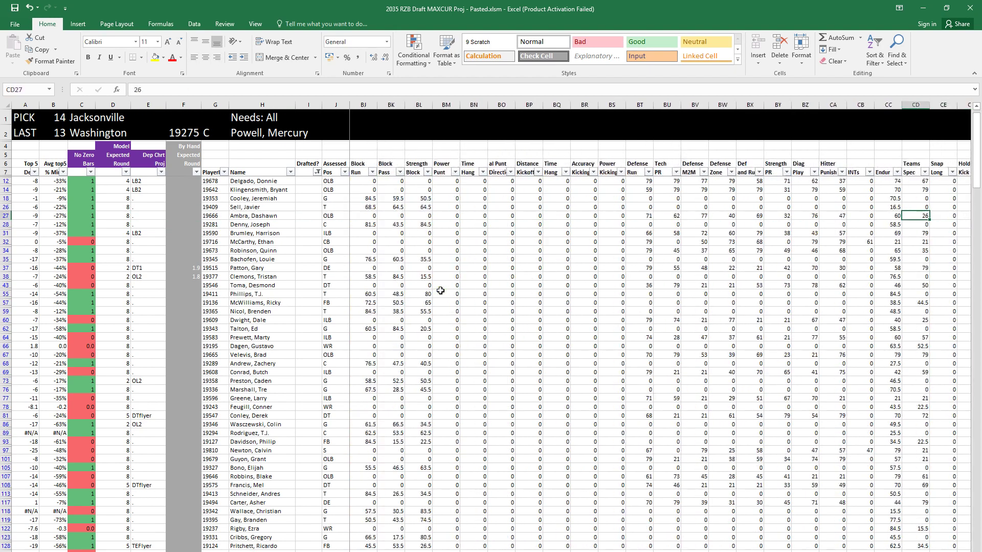
key("Left")
key("Left")
key("Left")
key("Left")
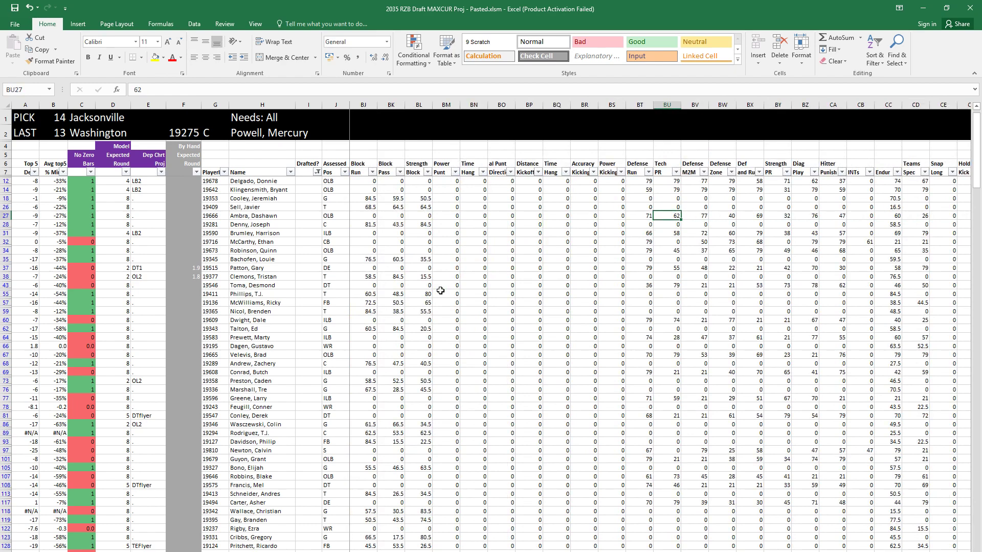
key("Home")
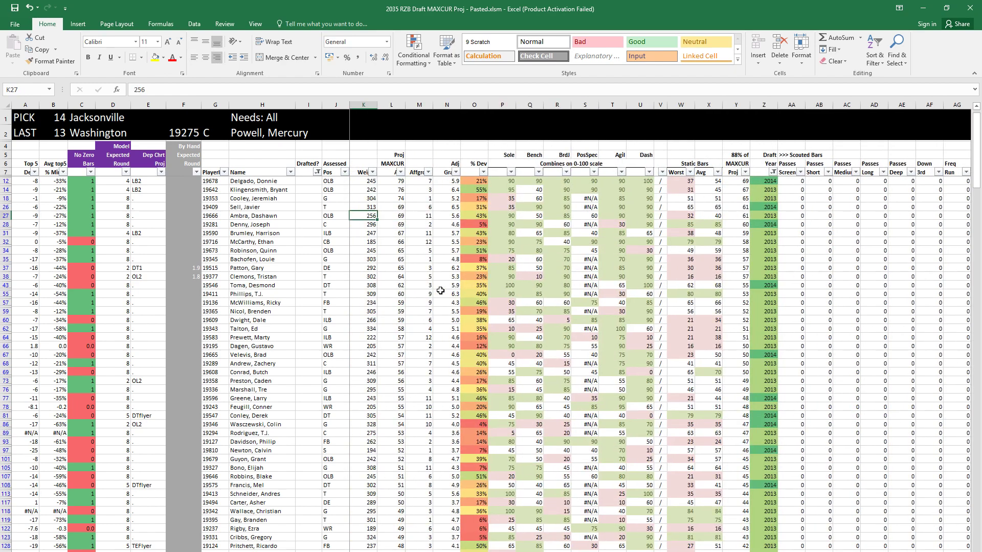
Step: Examine the scouted Block Run, Block Pass and Block Strength ratings of the center in row 28
key("Down")
key("Right")
key("Right")
key("Right")
key("Right")
key("Right")
key("Right")
key("Right")
key("Right")
key("Right")
key("Right")
key("Right")
key("Right")
key("Right")
key("Right")
key("Right")
key("Right")
key("Right")
key("Right")
key("Right")
key("Right")
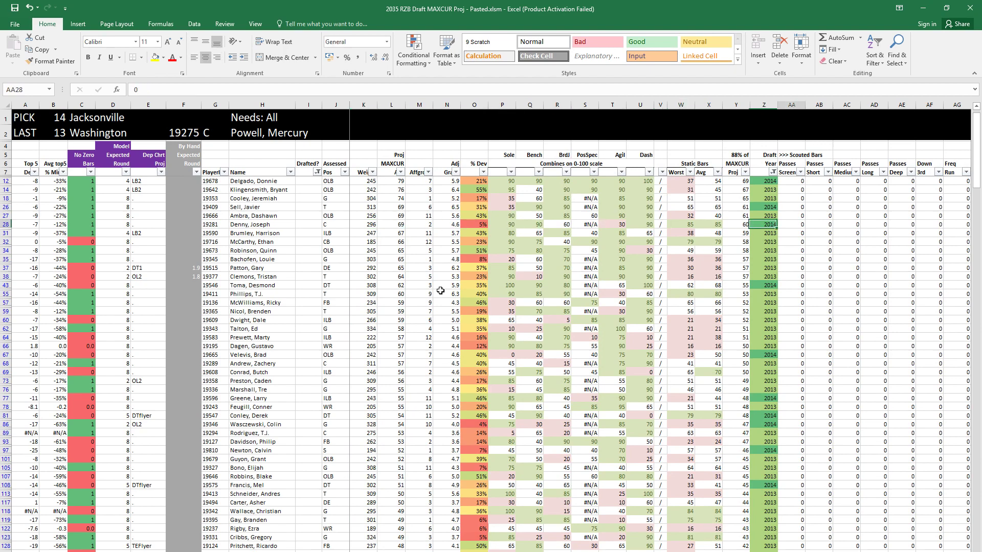
key("Right")
key("Right")
key("Right")
key("Right")
key("Right")
key("Right")
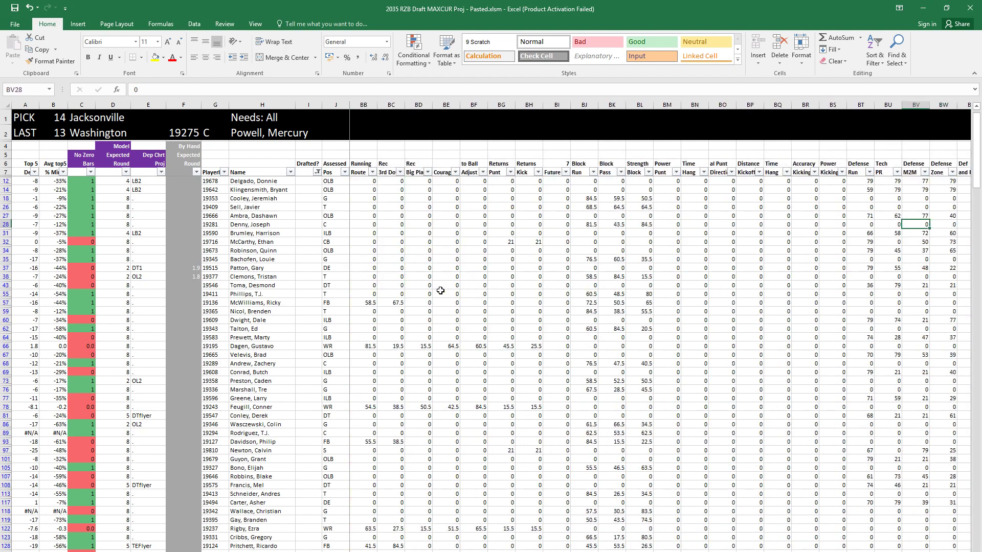
key("Home")
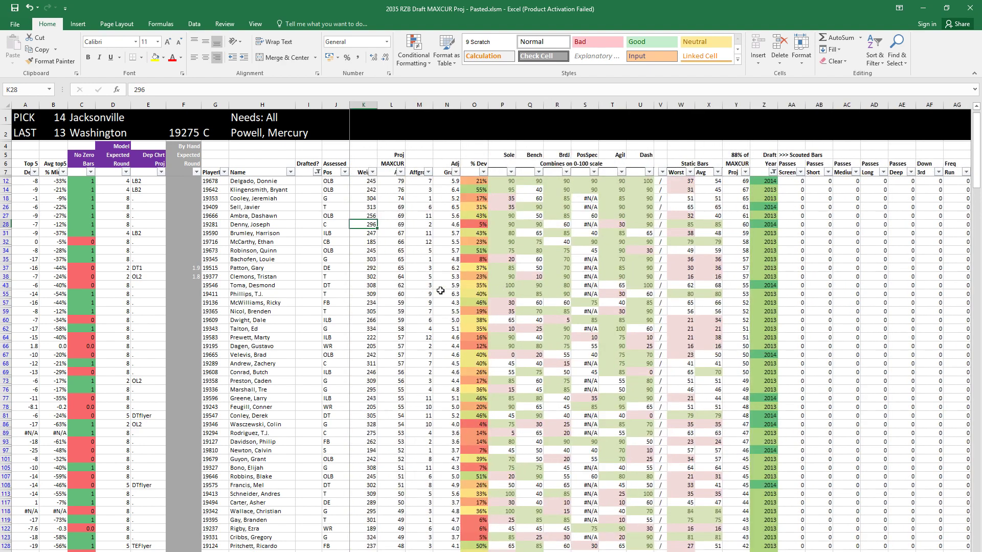
Step: Set the By Hand Expected Round of the center in row 28 to 2
key("Left")
key("Left")
key("Left")
key("Left")
key("Left")
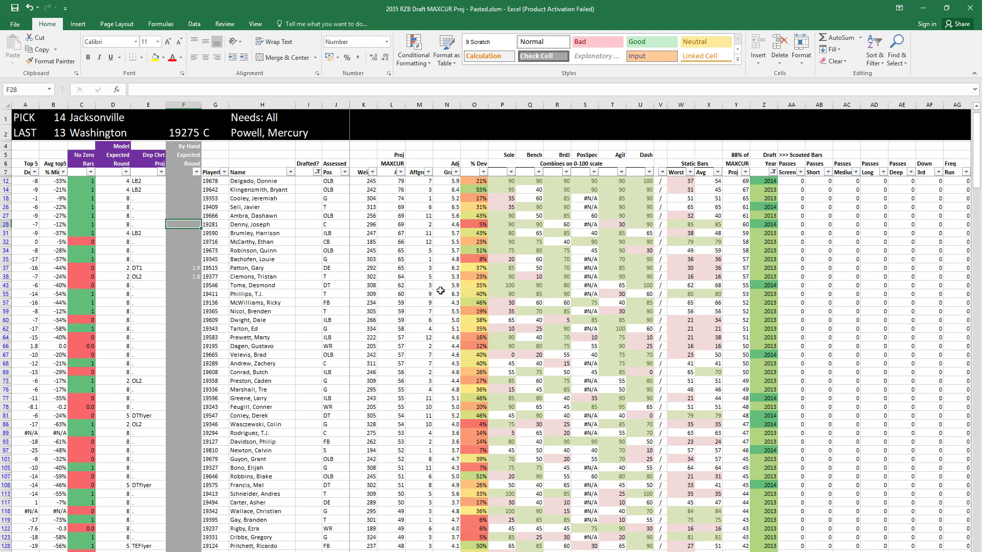
type("2")
key("Up")
Step: Compare the scouted block ratings of the tackle in row 26 with those of the neighbouring linemen
key("Up")
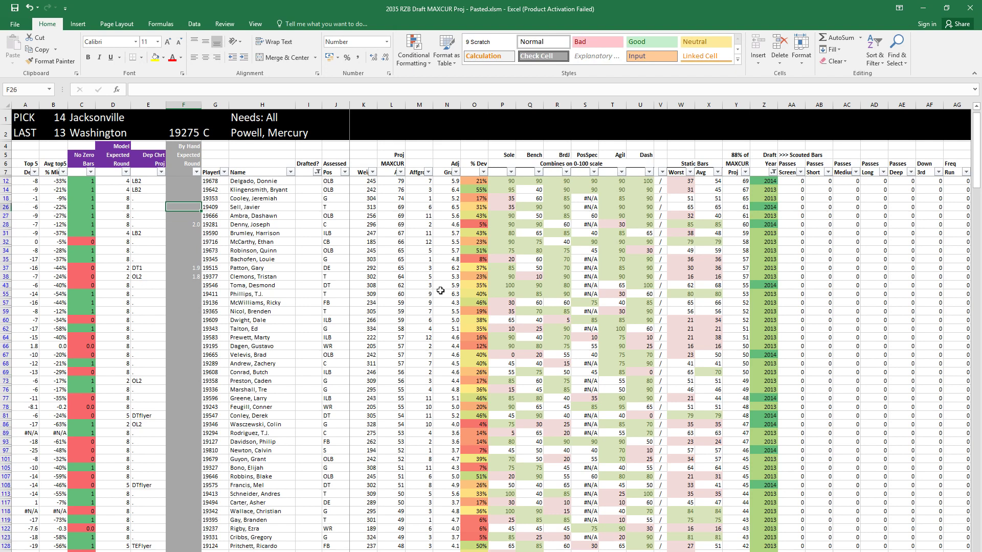
key("Right")
key("Right")
key("Right")
key("Right")
key("Right")
key("Right")
key("Right")
key("Right")
key("Right")
key("Right")
key("Right")
key("Right")
key("Right")
key("Right")
key("Right")
key("Right")
key("Right")
key("Right")
key("Right")
key("Right")
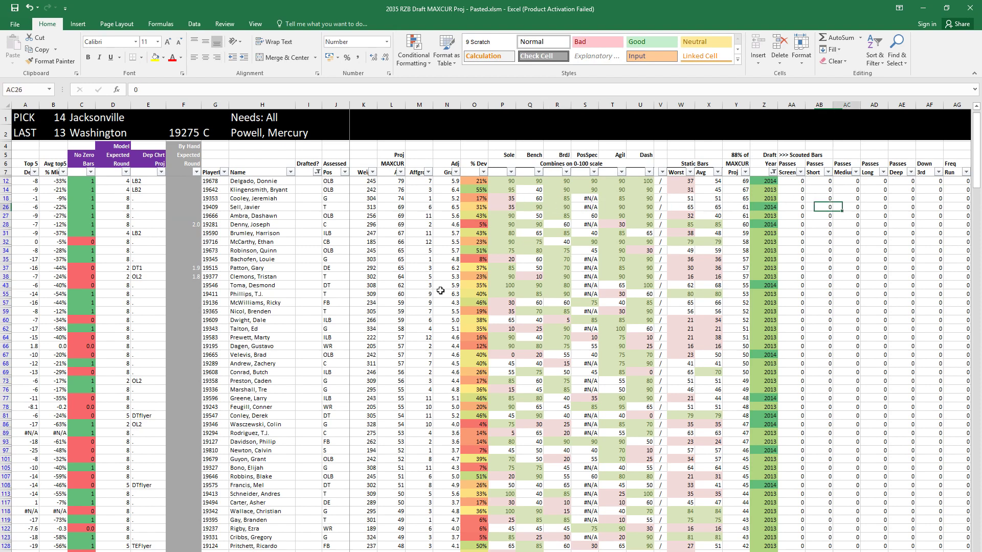
key("Right")
key("Right")
key("Right")
key("Right")
key("Right")
key("Right")
key("Right")
key("Right")
key("Right")
key("Right")
key("Right")
key("Right")
key("Right")
key("Right")
key("Right")
key("Right")
key("Right")
key("Right")
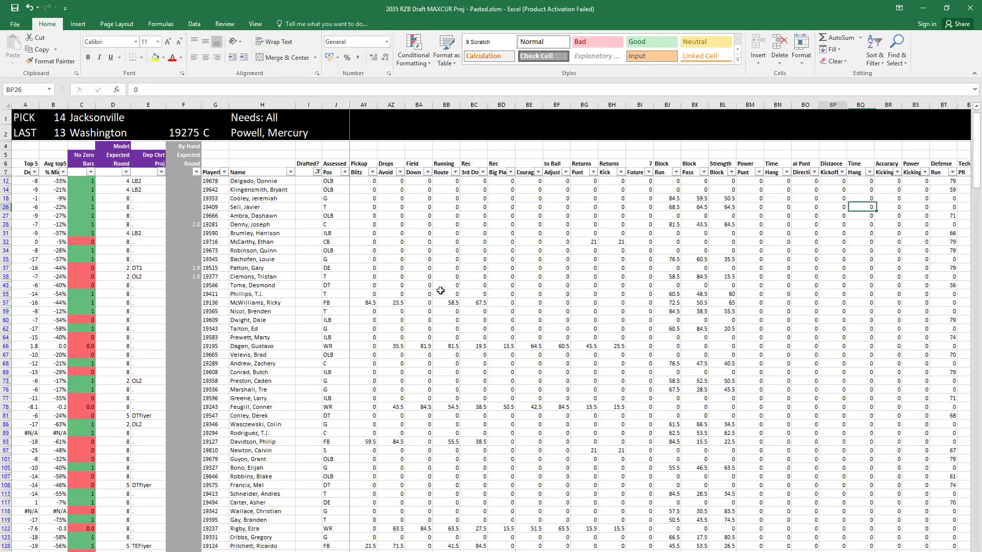
key("Home")
Step: Set the By Hand Expected Round to 2 for the tackle in row 26 and the guard in row 18
key("Left")
key("Left")
key("Left")
key("Left")
key("Left")
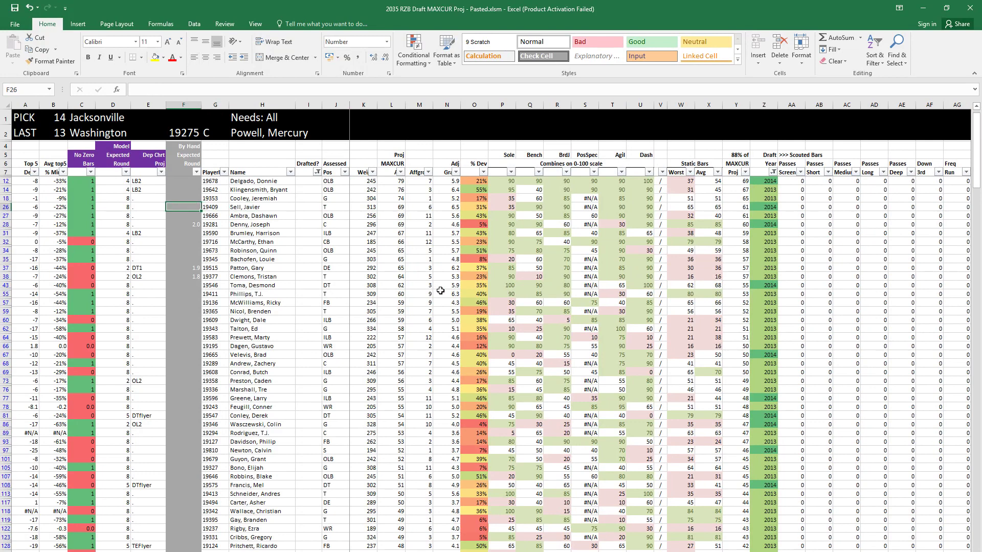
type("2")
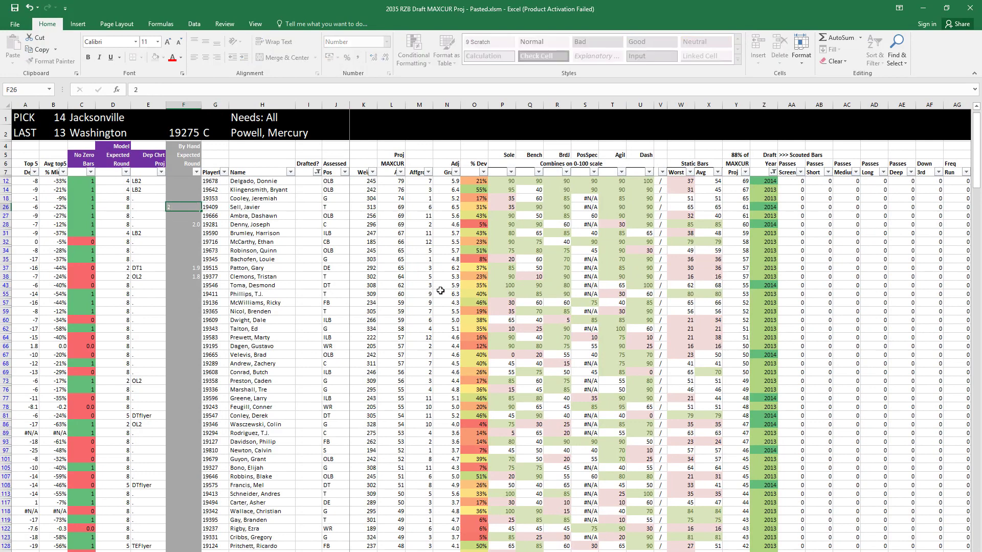
key("Return")
key("Up")
key("Up")
type("2")
key("Return")
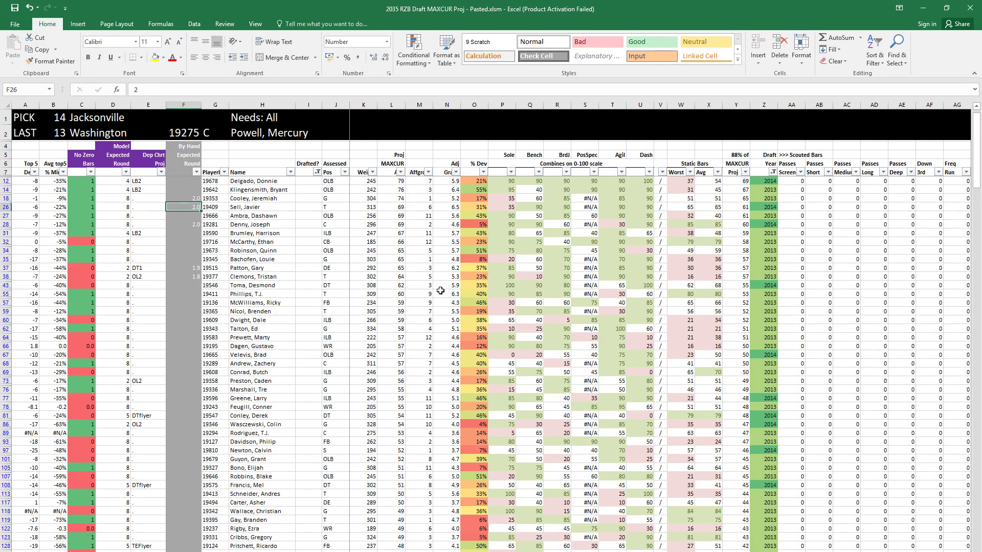
Step: Examine the combine scores and scouted Block Run, Block Pass and Block Strength ratings of the guard in row 18
key("Up")
key("Right")
key("Right")
key("Right")
key("Right")
key("Right")
key("Right")
key("Right")
key("Right")
key("Right")
key("Right")
key("Right")
key("Right")
key("Right")
key("Right")
key("Right")
key("Right")
key("Right")
key("Right")
key("Right")
key("Right")
key("Right")
key("Right")
key("Right")
key("Right")
key("Right")
key("Right")
key("Right")
key("Right")
key("Right")
key("Right")
key("Right")
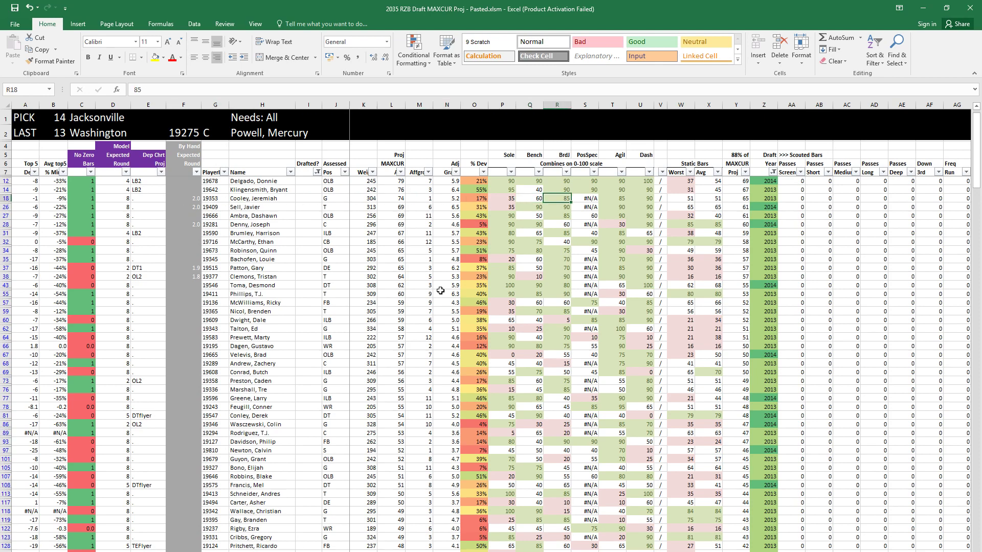
key("Right")
key("Right")
key("Right")
key("Right")
key("Right")
key("Right")
key("Right")
key("Right")
key("Right")
key("Right")
key("Right")
key("Right")
key("Right")
key("Right")
key("Right")
key("Right")
key("Right")
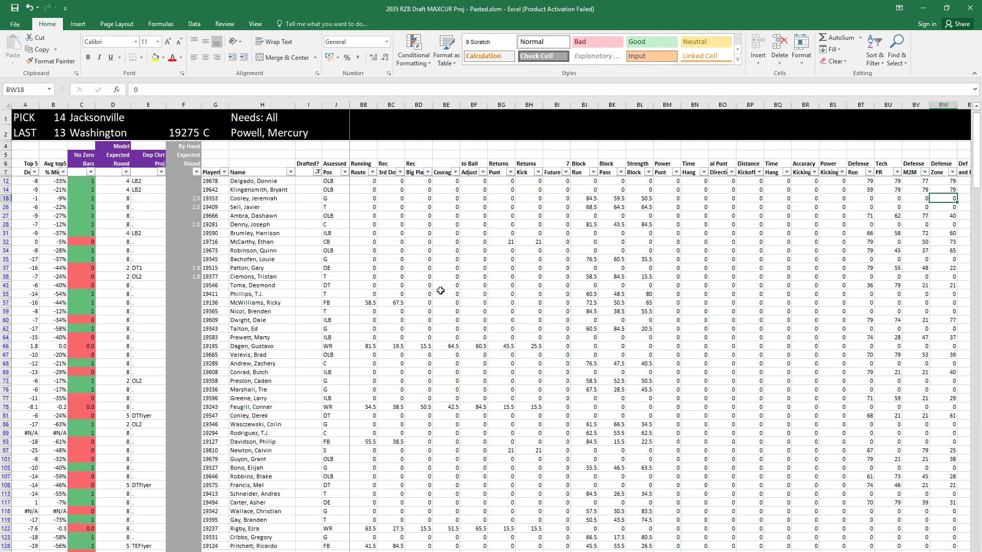
key("Right")
key("Right")
key("Right")
key("Right")
key("Right")
key("Right")
key("Right")
key("Right")
key("Right")
key("Right")
key("Right")
key("Right")
key("Right")
key("Right")
key("Right")
key("Right")
key("Right")
key("Right")
Step: Check the weight, projected MAXCUR and adjusted grade of the guard in row 18 against the By Hand Expected Round
key("Home")
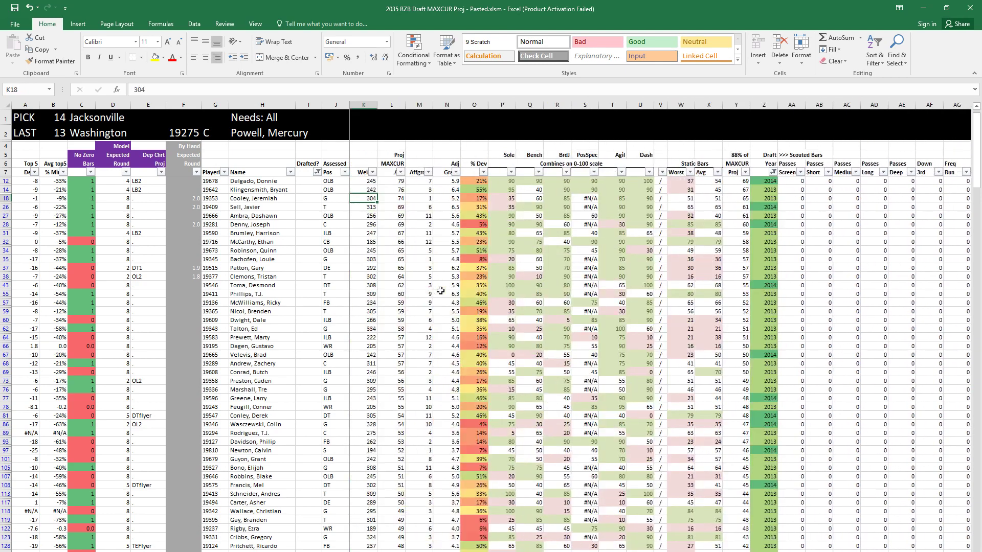
key("Right")
key("Right")
key("Right")
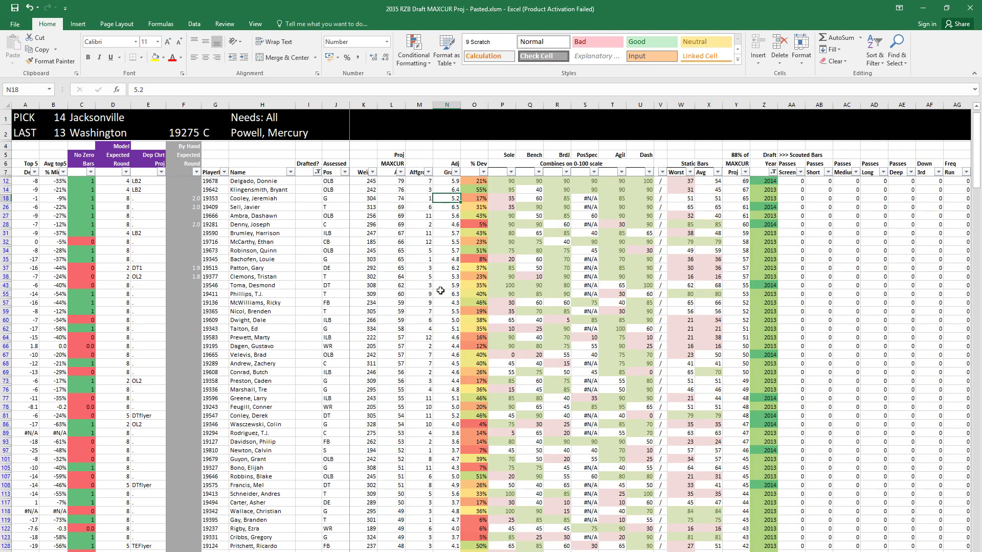
key("Left")
key("Left")
key("Left")
key("Left")
key("Left")
key("Left")
key("Left")
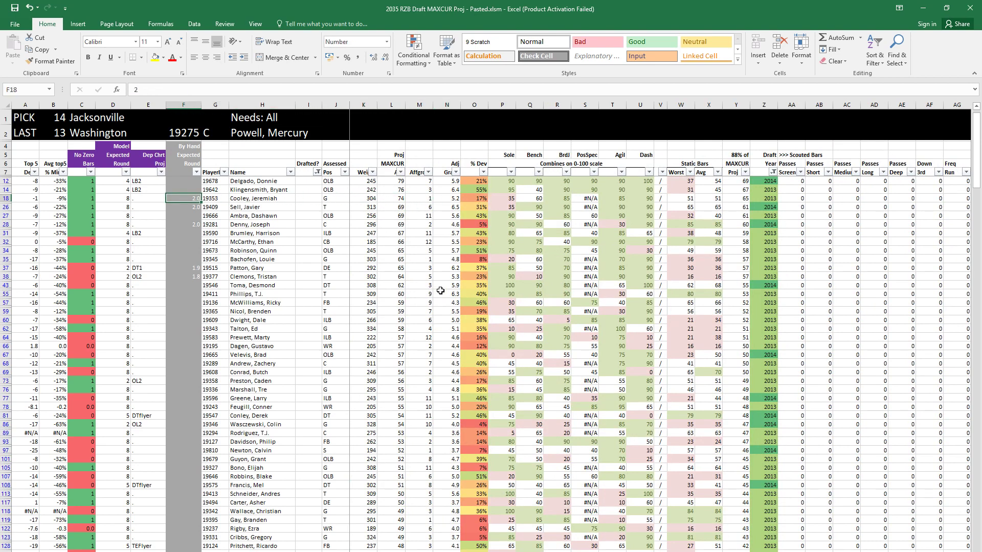
Step: Switch to the 2035 RZB Historic Comps workbook and set the draftee for comparison to player ID 19353
key("ctrl+Tab")
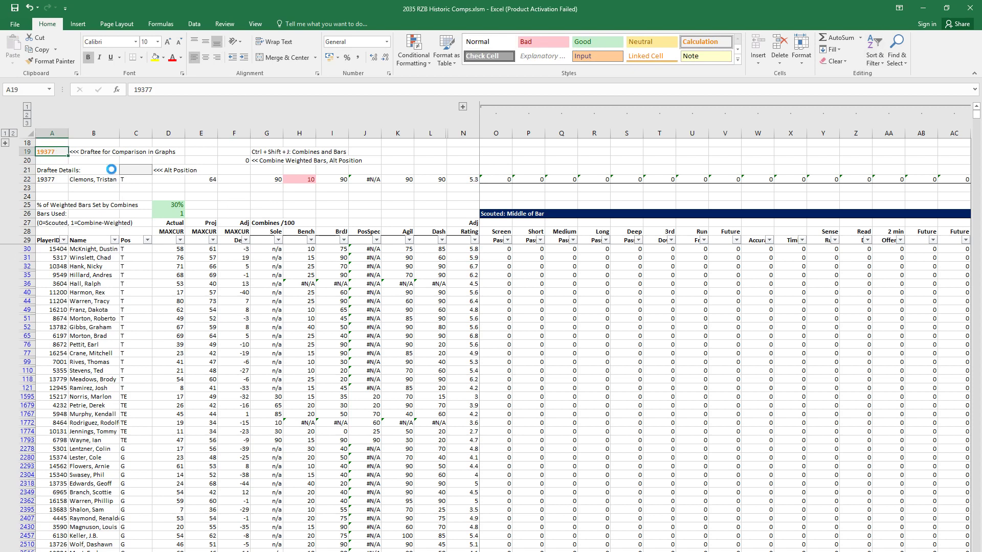
type("19")
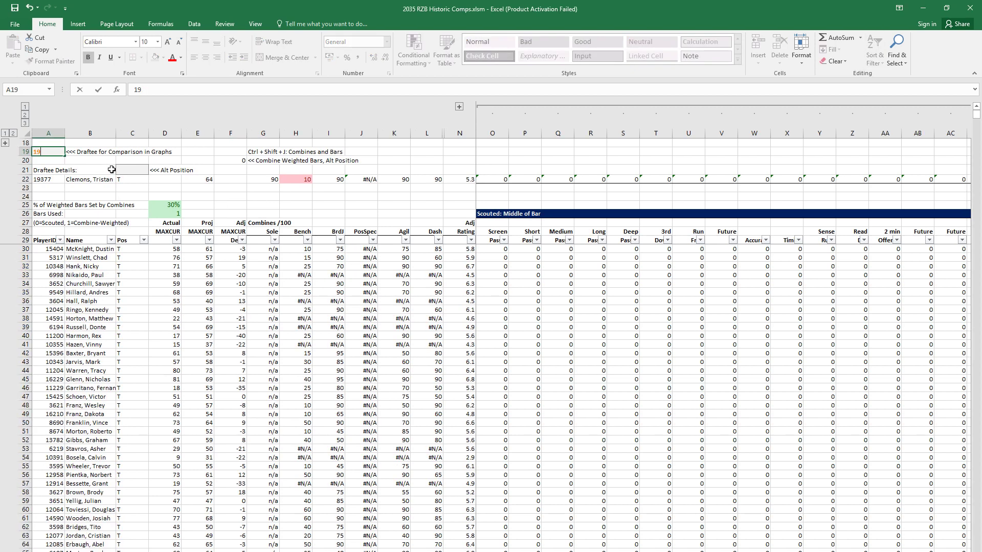
type("353")
key("Return")
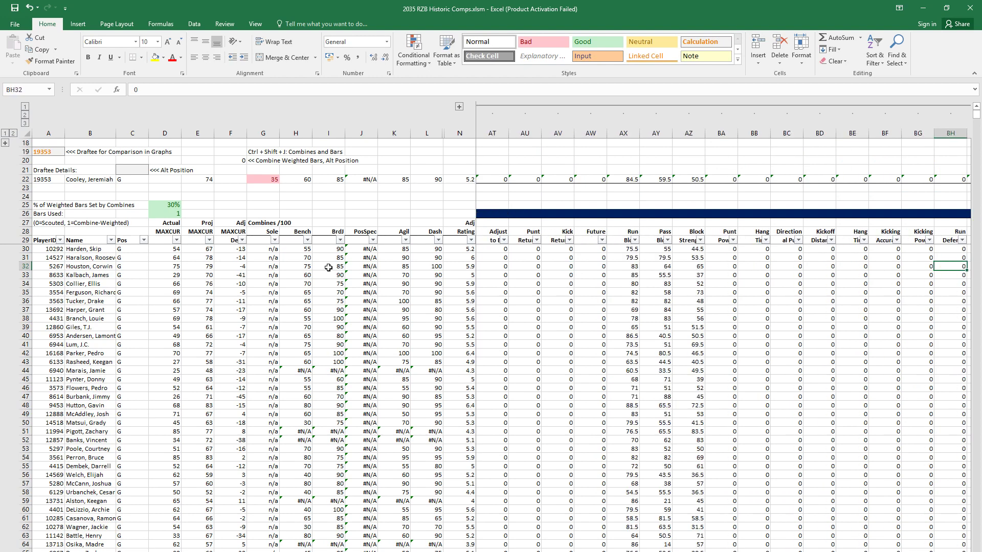
Step: Filter the historic guards by scouted Block Strength, using a between range with a lower limit of 40
left_click(700, 239)
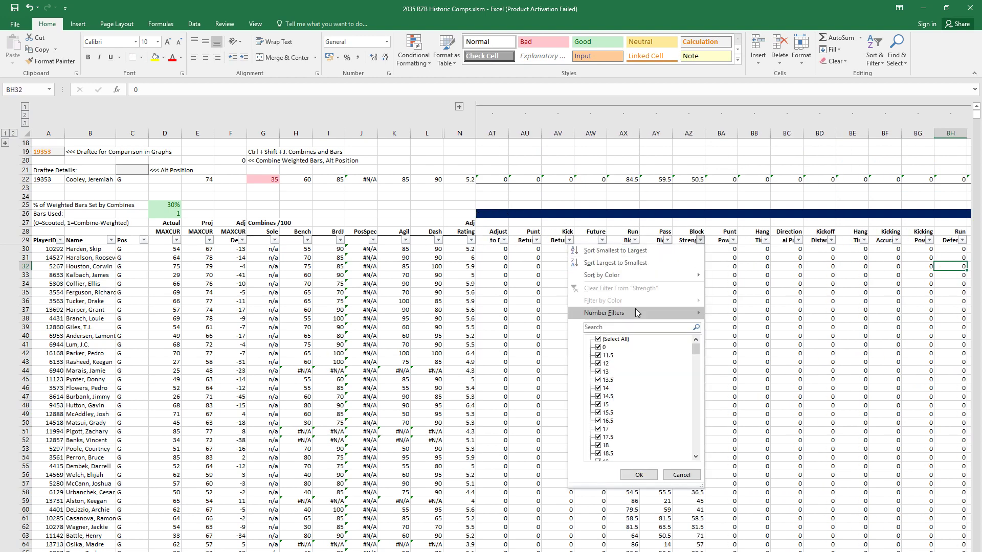
mouse_move(638, 313)
left_click(734, 389)
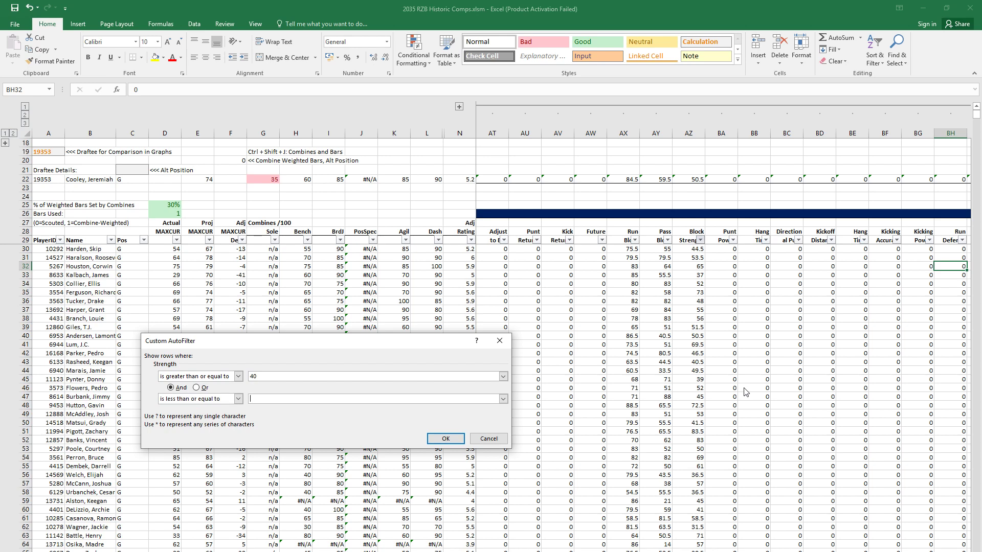
key("Return")
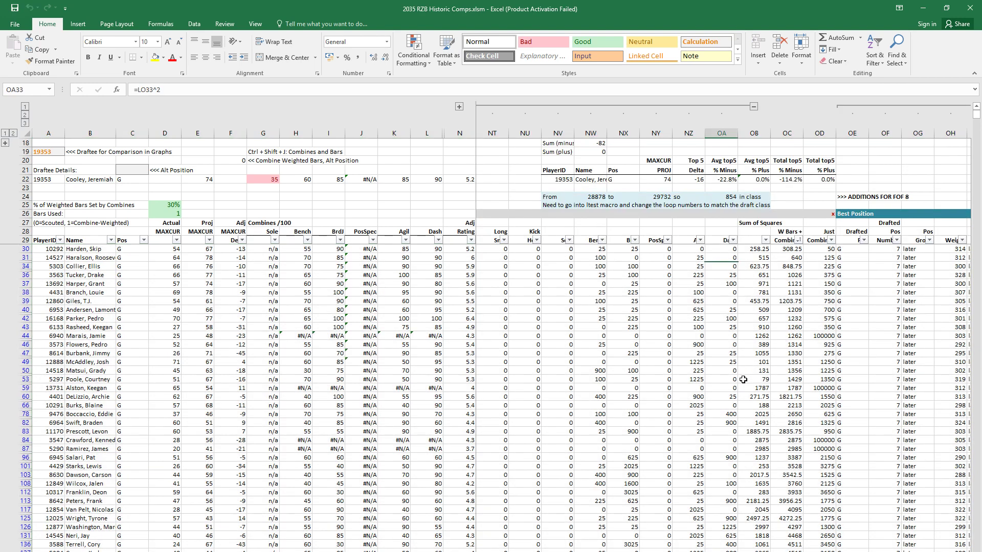
Step: Rerun the Combines and Bars comparison on the filtered historic guards
left_click(330, 282)
left_click(265, 274)
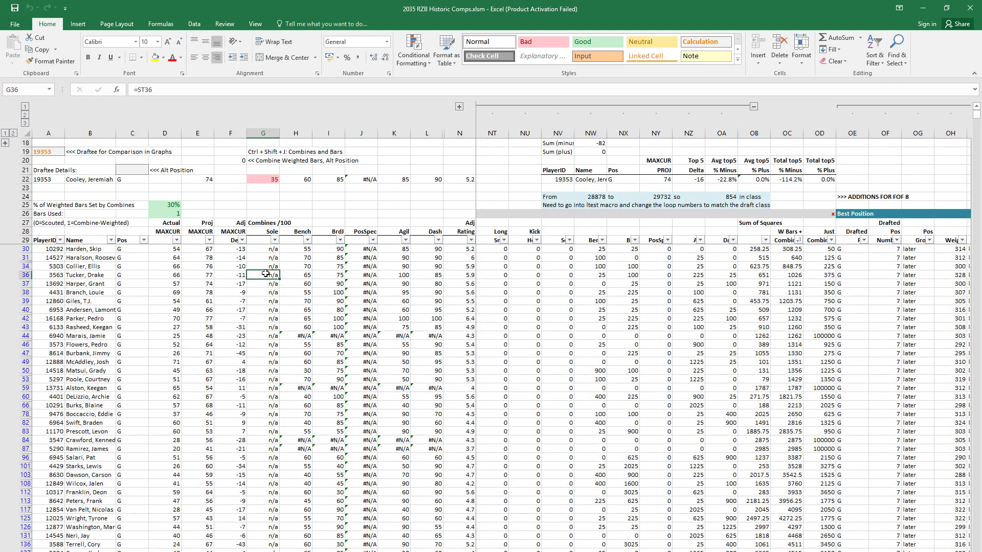
key("ctrl+shift+j")
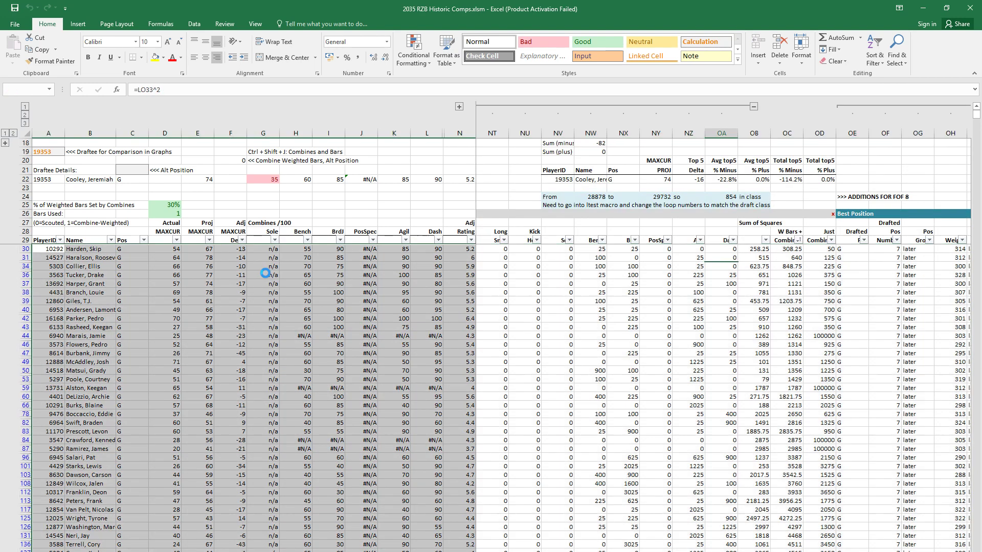
Step: Compare the actual and projected MAXCUR of the five closest historic guards with the draftee's projected MAXCUR
left_click(176, 284)
left_click_drag(176, 284, 185, 250)
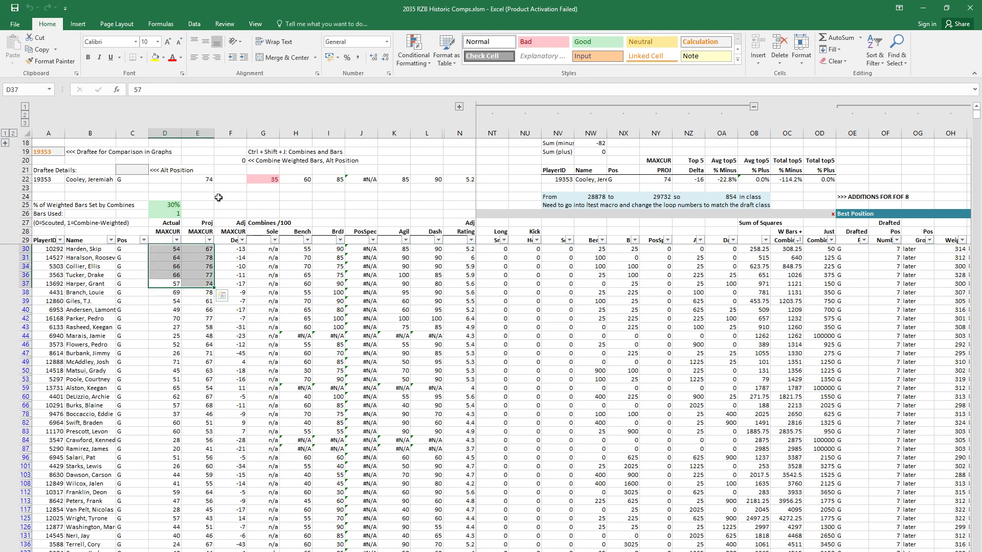
left_click(205, 180)
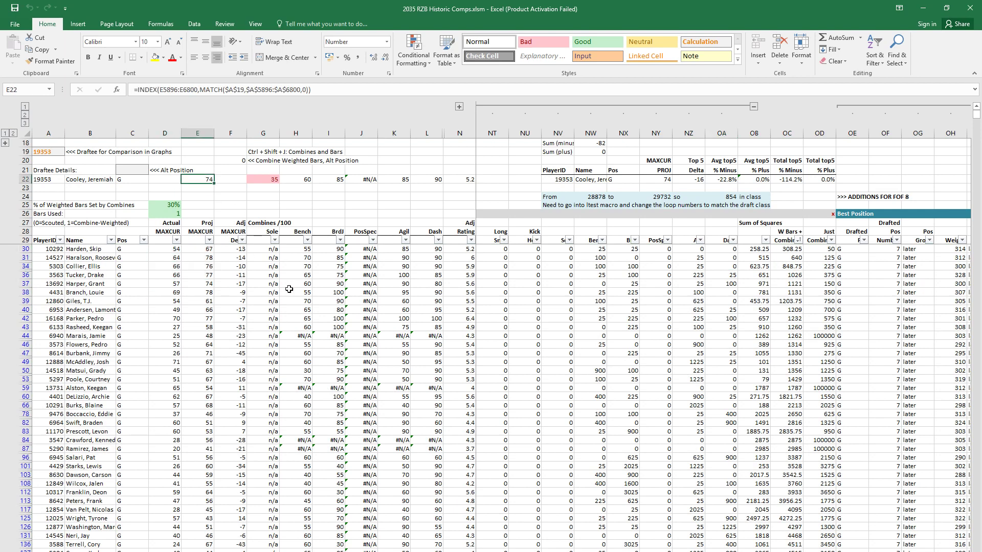
Step: Compare the Block Run, Block Pass and Block Strength bars of the closest historic guards with the draftee's scouted bars
left_click(363, 258)
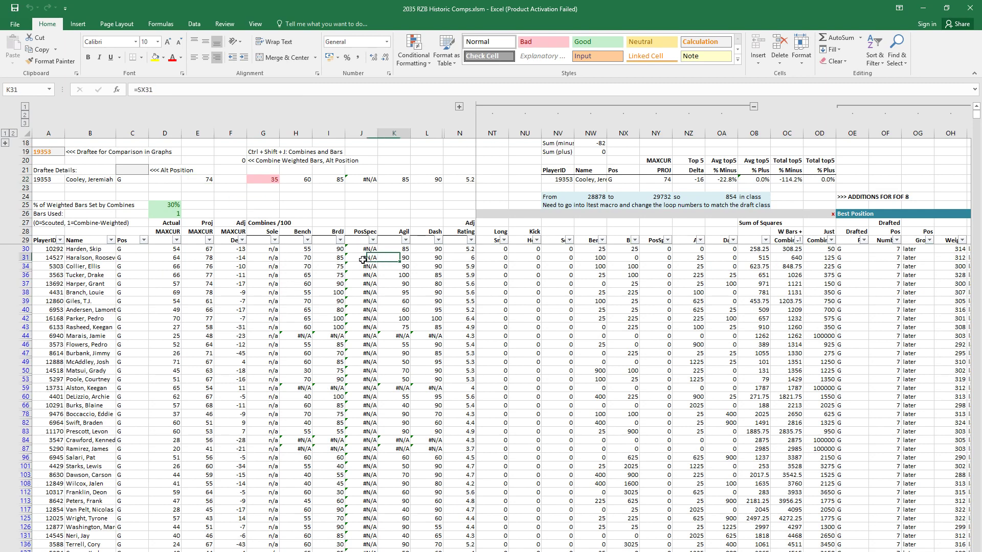
key("Right")
key("Right")
key("Right")
key("Right")
key("Right")
key("Right")
key("Right")
key("Right")
key("Right")
key("Right")
key("Right")
key("Right")
key("Right")
key("Right")
key("Right")
key("Right")
key("Right")
key("Right")
key("Right")
key("Right")
key("Right")
key("Right")
key("Right")
key("Right")
key("Right")
key("Right")
key("Right")
key("Right")
key("Right")
key("Right")
key("Right")
key("Right")
key("Right")
key("Right")
key("Right")
key("Right")
key("Right")
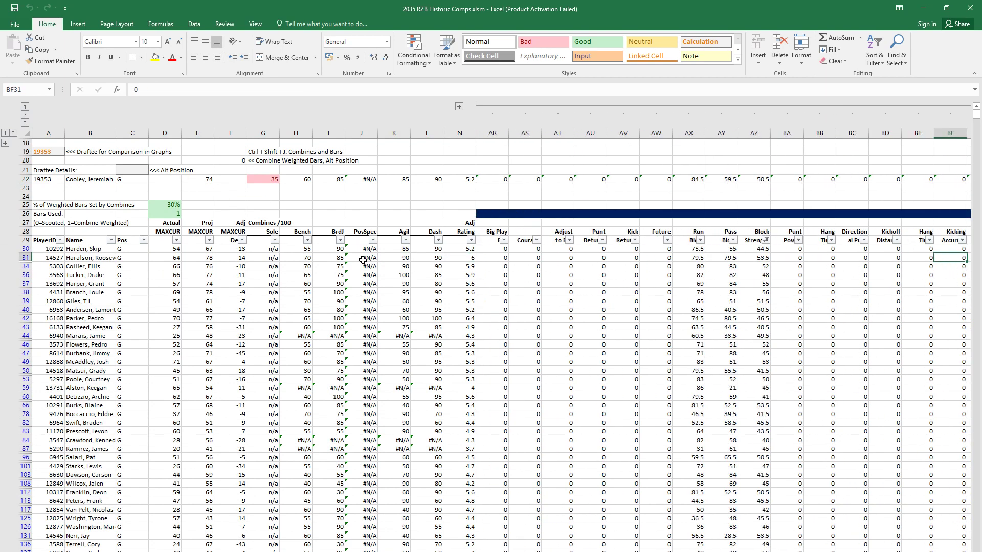
key("Right")
key("Right")
key("Right")
key("Right")
key("Right")
key("Right")
key("Right")
key("Right")
key("Right")
key("Right")
key("Right")
key("Right")
key("Right")
key("Right")
key("Right")
key("Right")
key("Right")
key("Right")
key("Right")
key("Right")
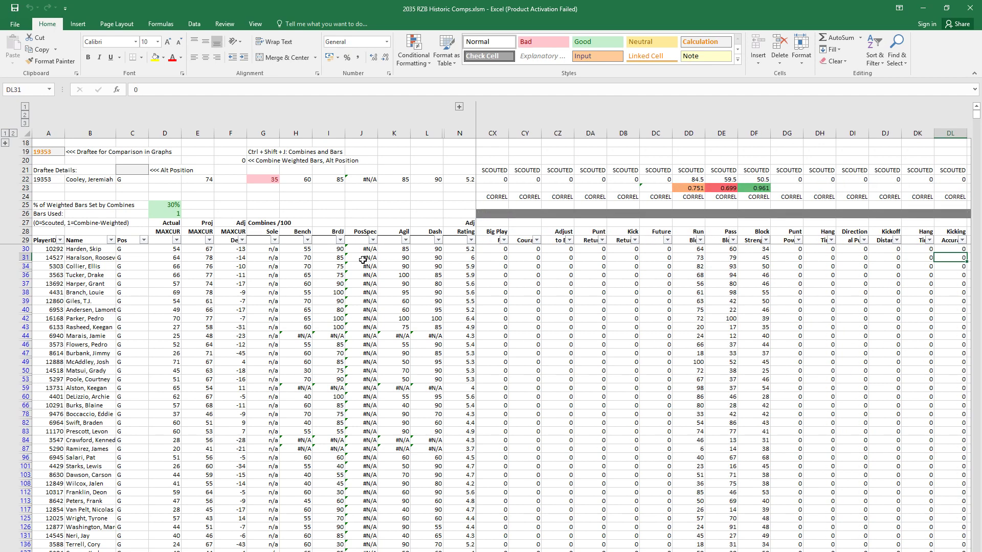
key("Right")
key("Right")
key("Right")
key("Right")
key("Right")
key("Right")
key("Right")
key("Right")
key("Right")
key("Right")
key("Right")
key("Right")
Step: Switch to the draft projection workbook and set the by-hand expected round of the guard in row 18 to 1.98
key("alt+Tab")
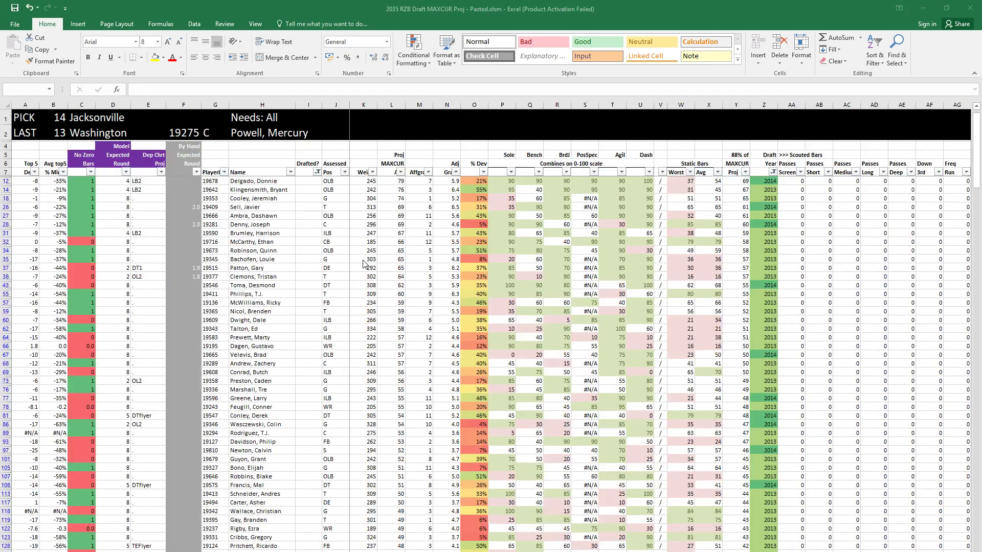
left_click(144, 199)
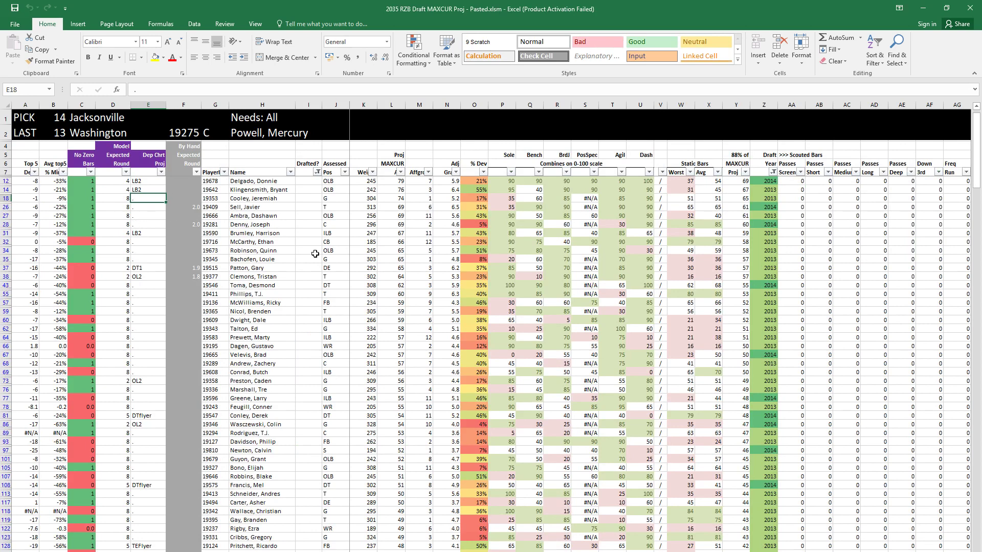
key("Right")
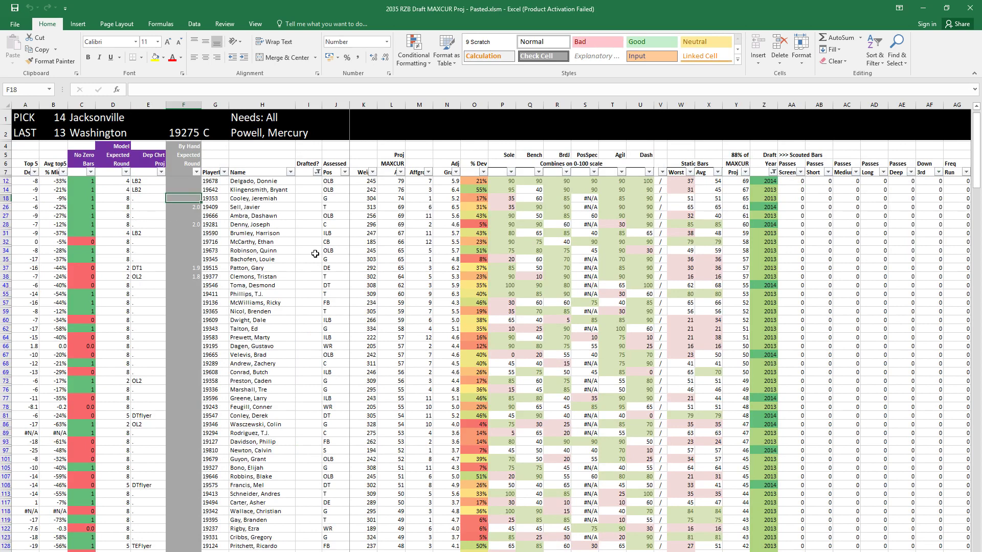
type("1.98")
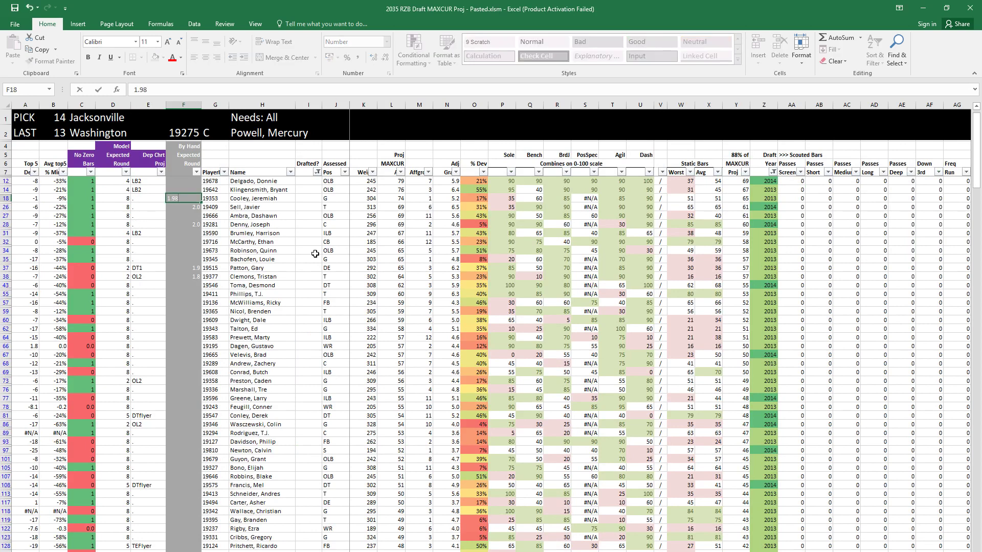
key("Return")
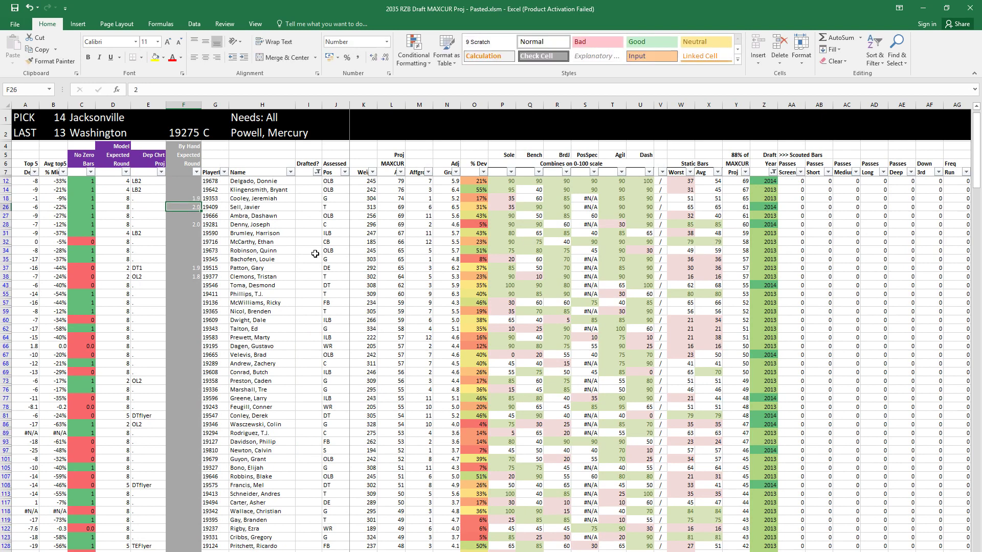
Step: Review the projection and combine scores of the undrafted outside linebacker in row 27
key("Down")
key("Down")
key("Down")
key("Right")
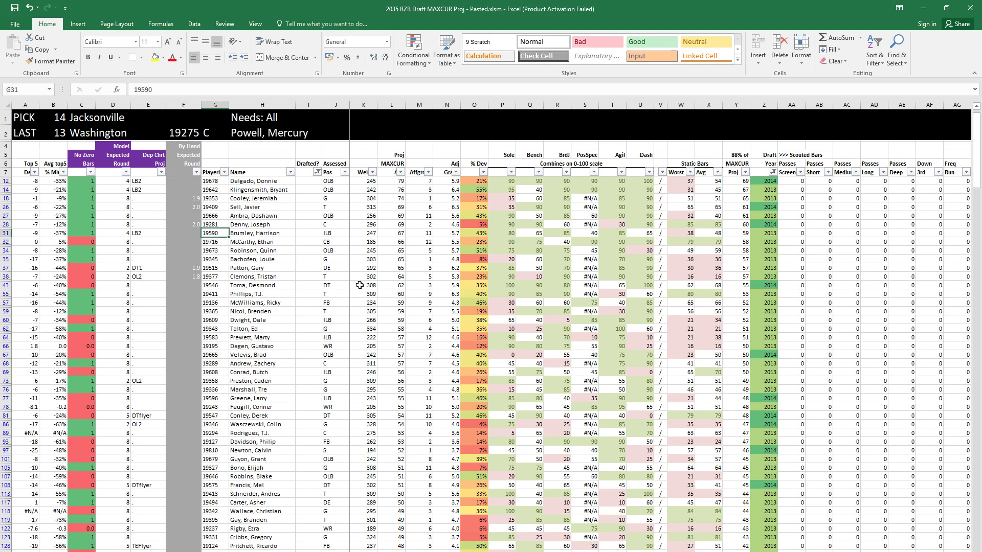
key("Up")
key("Left")
key("Up")
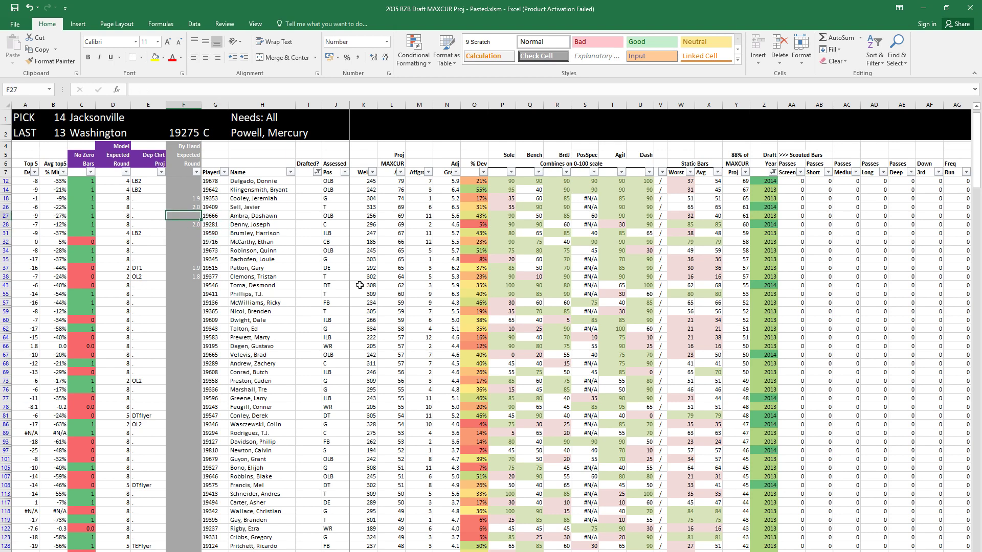
key("Right")
key("Right")
key("Right")
key("Right")
key("Right")
key("Right")
key("Right")
key("Right")
key("Right")
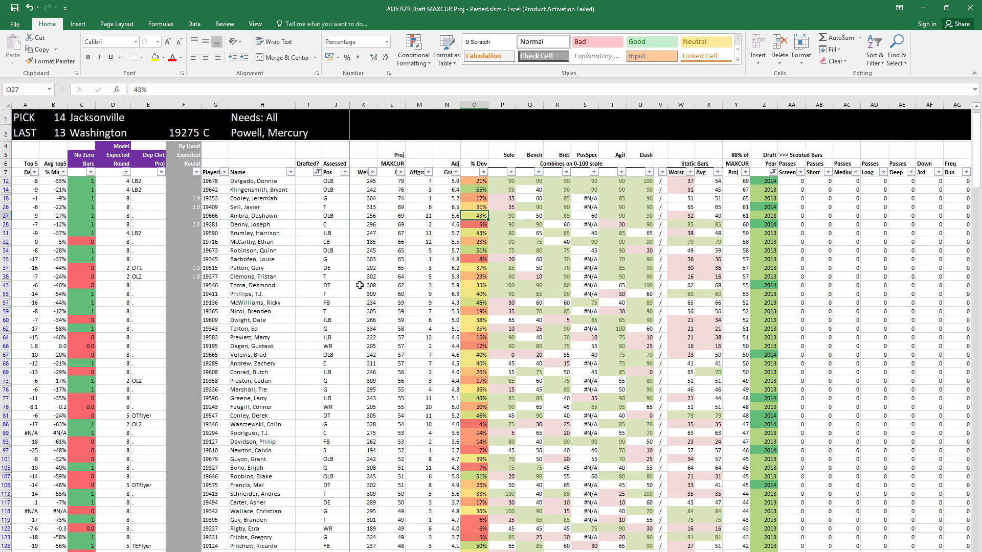
key("shift+space")
key("Right")
key("Right")
key("Right")
key("Right")
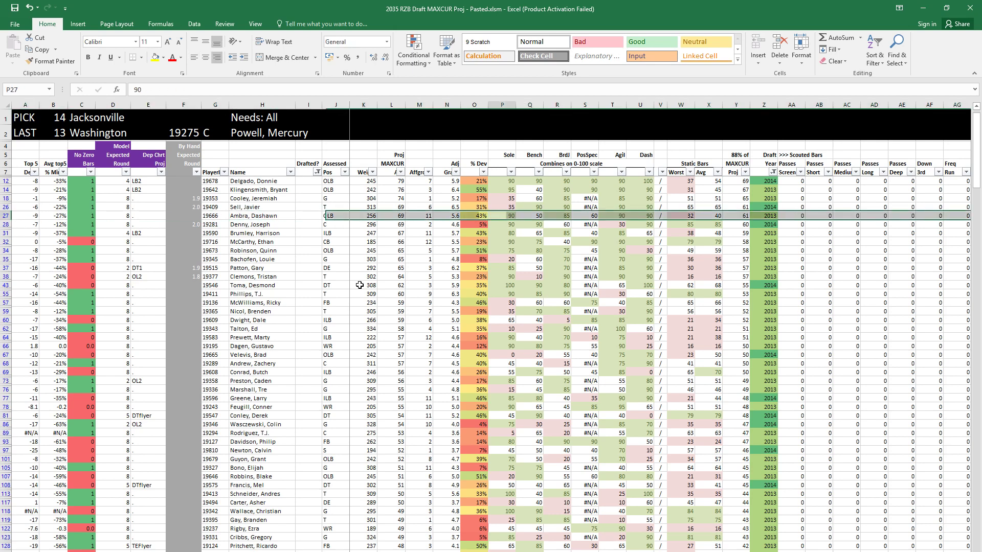
Step: Review the rows of the two highest-projected undrafted outside linebackers, in rows 14 and 12
key("Up")
key("Up")
key("Up")
key("shift+space")
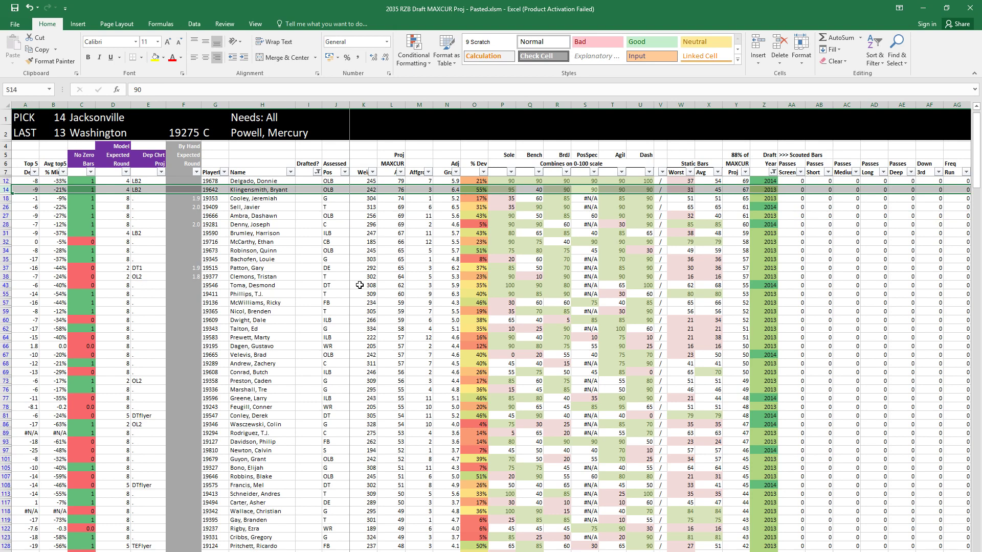
key("Up")
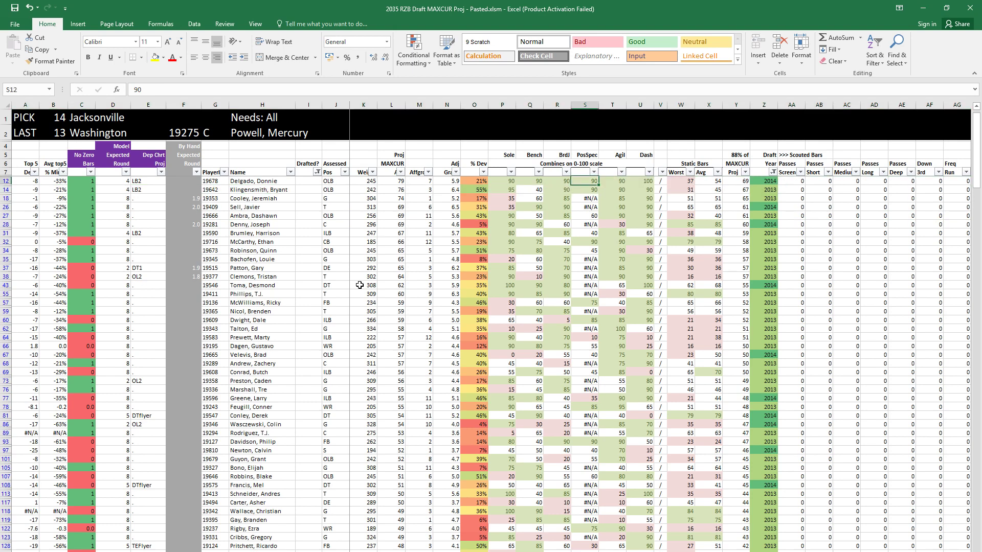
key("shift+space")
left_click(310, 258)
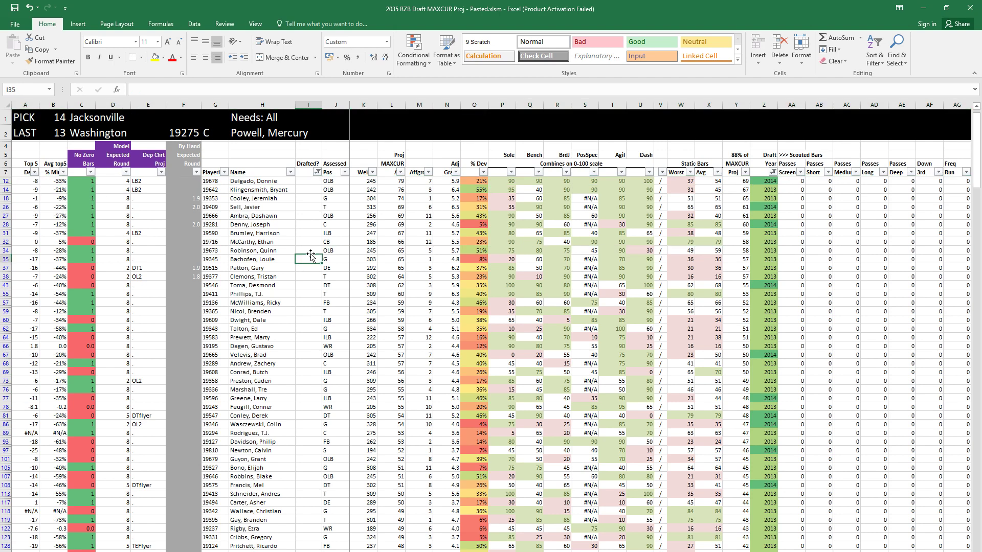
Step: Examine the scouted run defense, pass rush and coverage bars of the defensive tackle in row 43
left_click(183, 285)
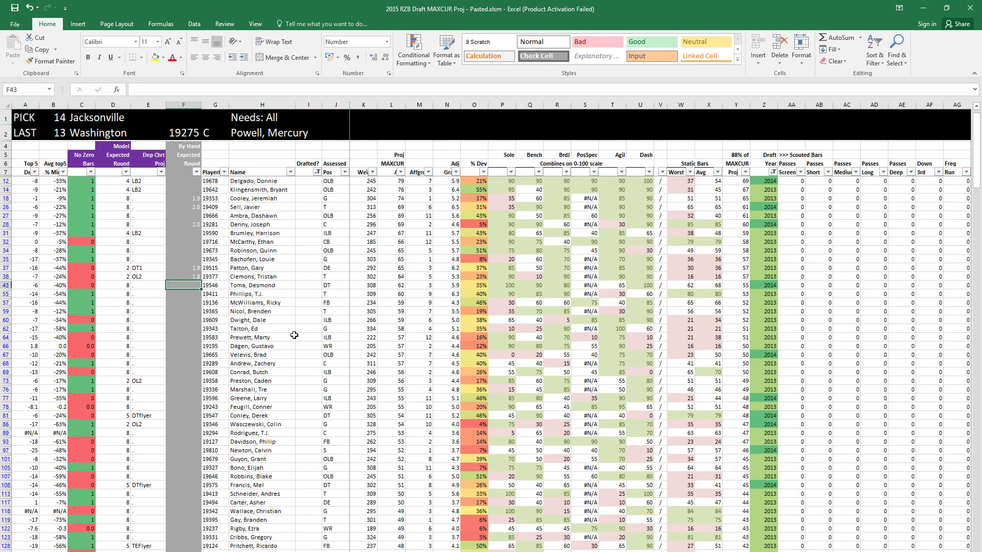
key("Right")
key("Right")
key("Right")
key("Right")
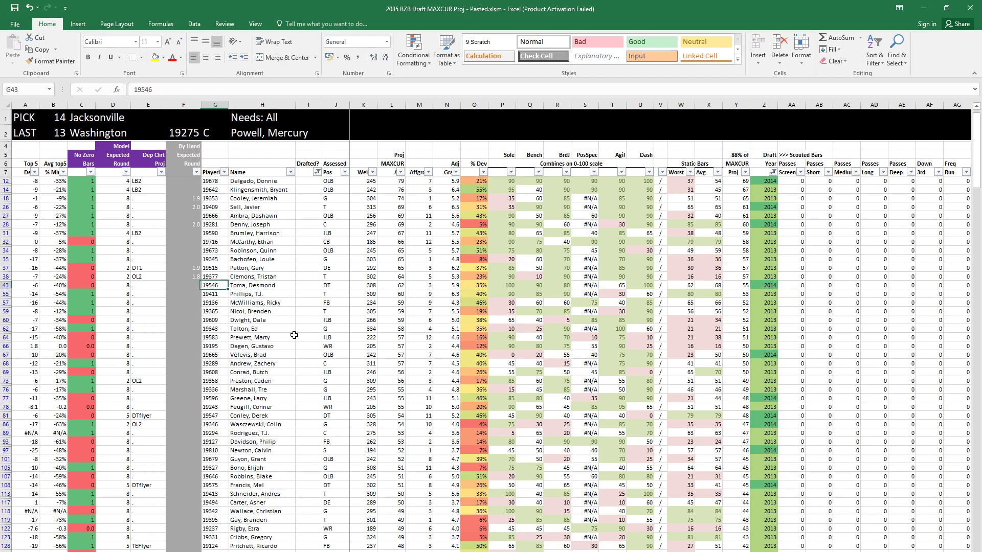
key("Right")
key("Right")
key("Right")
key("Right")
key("Right")
key("Right")
key("Right")
key("Right")
key("Right")
key("Right")
key("Right")
key("Right")
key("Right")
key("Right")
key("Right")
key("Right")
key("Right")
key("Right")
key("Right")
key("Right")
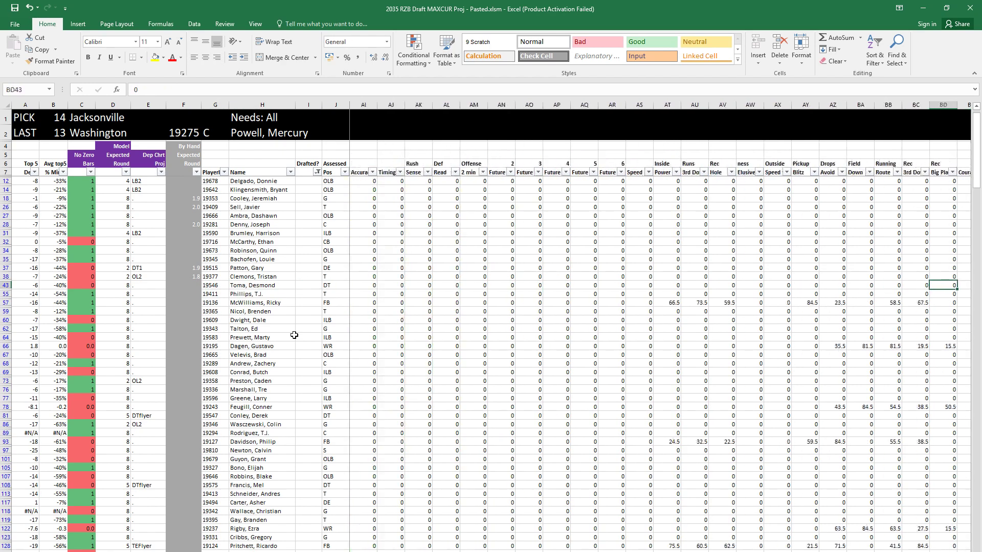
key("Right")
key("Right")
key("Right")
key("Right")
key("Right")
key("Right")
key("Right")
key("Right")
key("Right")
key("Right")
key("Right")
key("Right")
key("Right")
key("Right")
key("Right")
key("Right")
key("Right")
key("Left")
key("Left")
key("Left")
key("Left")
key("Left")
key("Left")
key("Left")
key("Left")
key("Left")
key("Left")
key("Left")
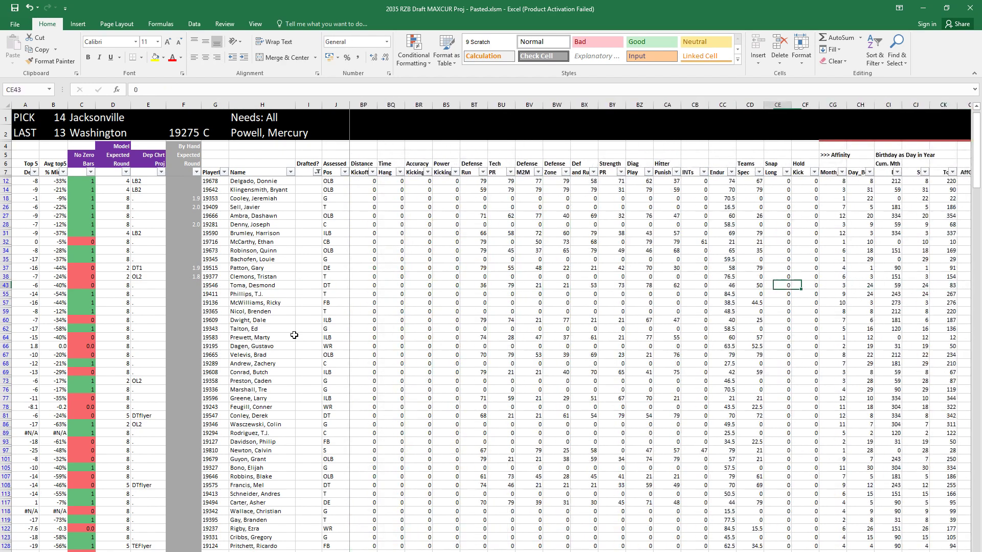
key("Left")
key("Left")
key("shift+space")
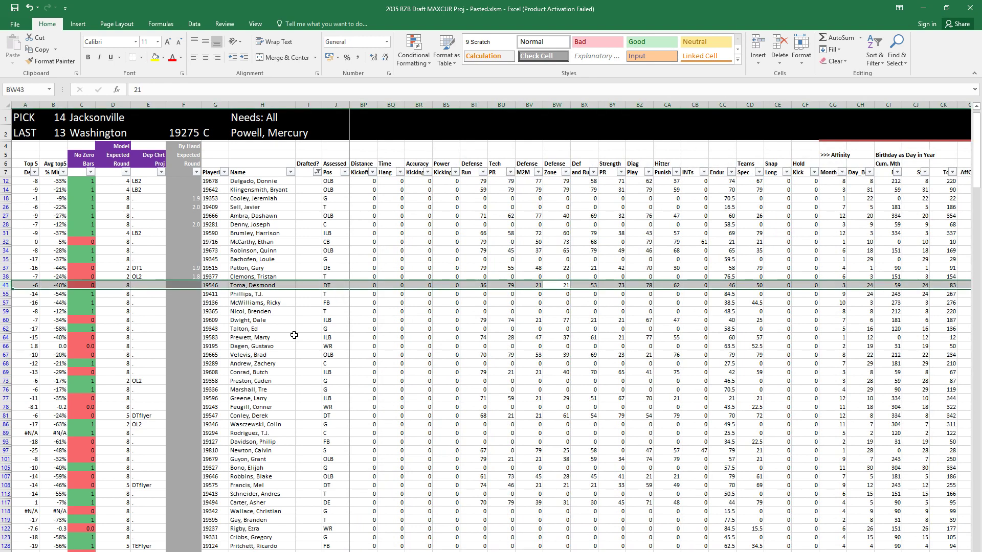
key("Left")
key("Left")
key("Left")
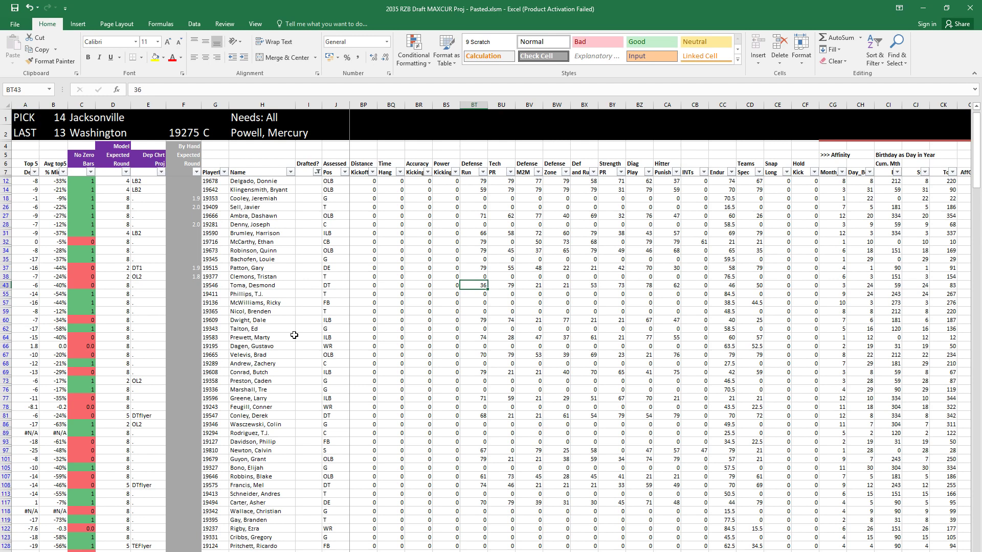
key("Right")
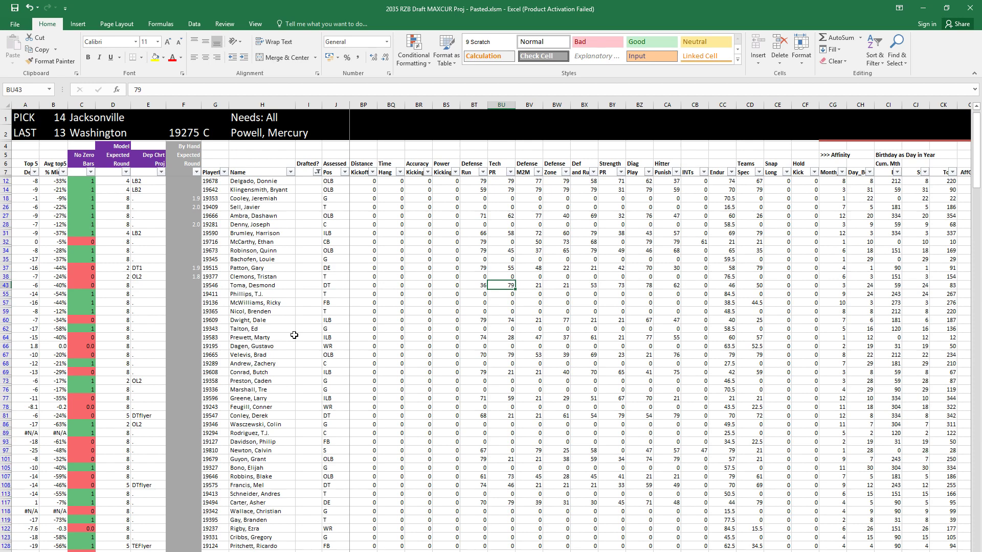
Step: Review the defensive tackle's combine scores from Sole through Dash in row 43
key("Home")
key("Right")
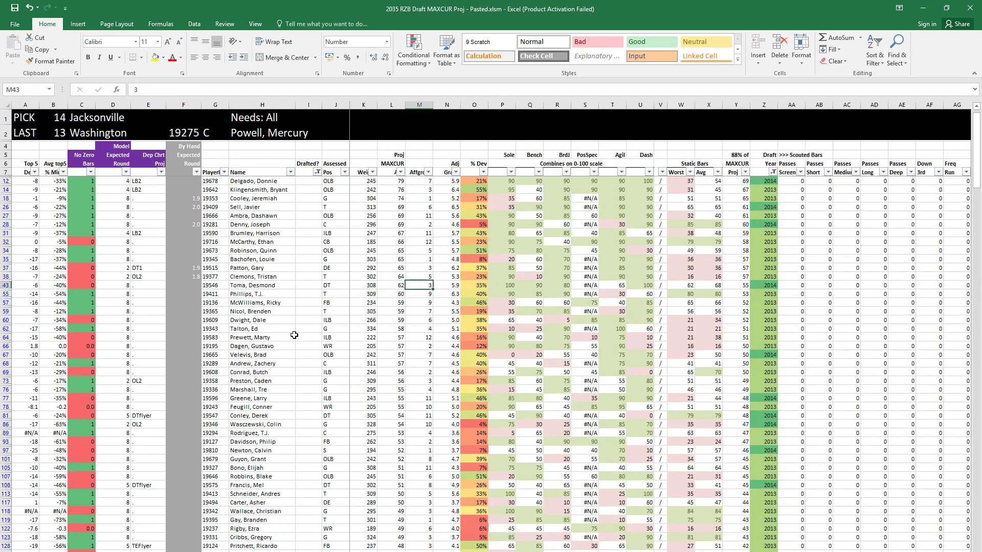
key("Left")
key("Left")
key("Left")
key("Left")
key("Left")
key("Left")
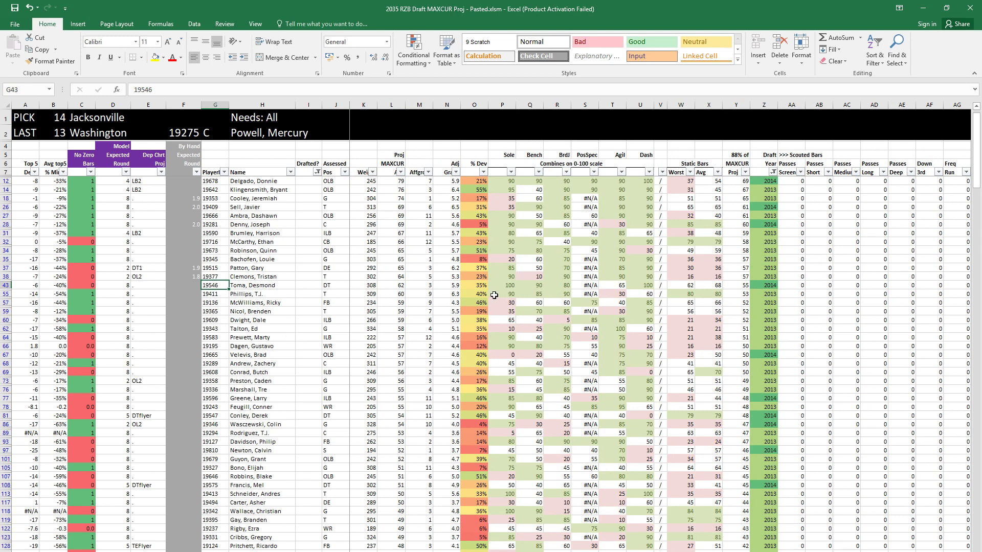
left_click_drag(494, 286, 646, 285)
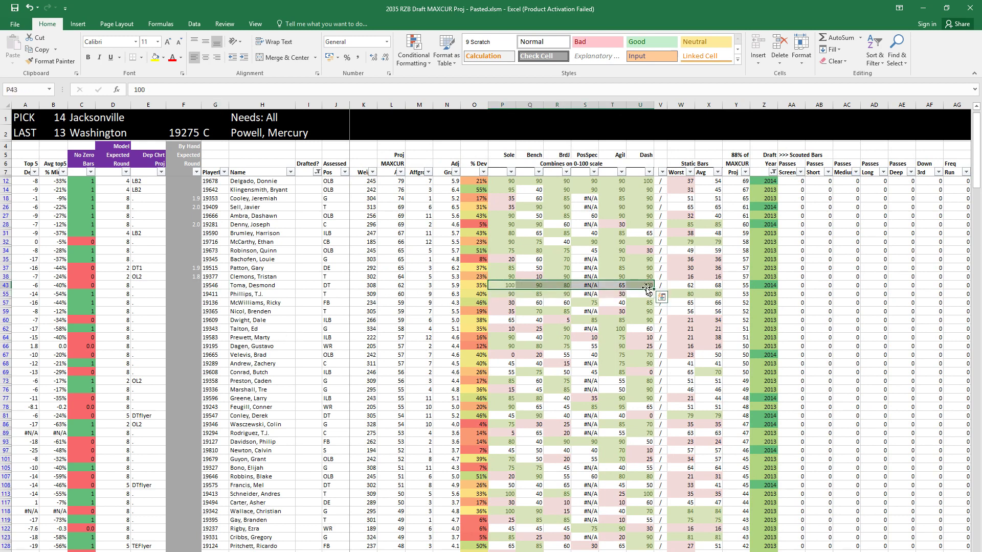
Step: Check the other offensive line prospects in the filtered list, including the guards in rows 62 and 35
left_click(302, 293)
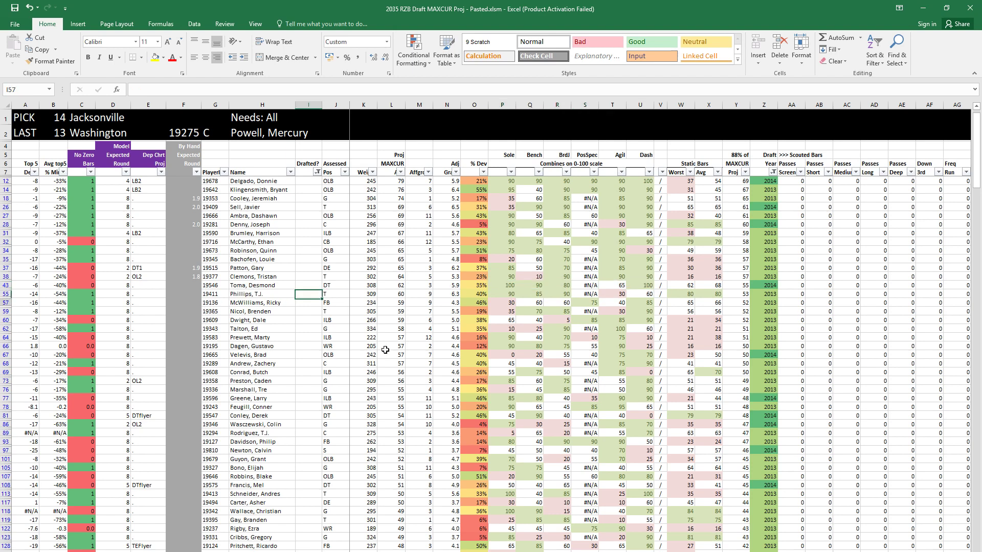
key("Left")
key("Left")
key("Left")
key("Down")
key("Down")
key("Down")
key("Down")
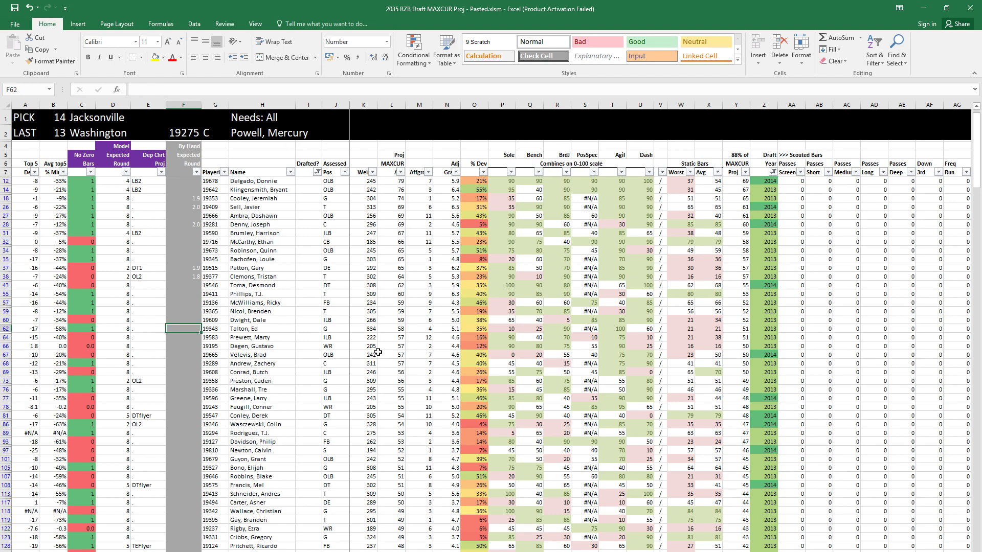
left_click(291, 257)
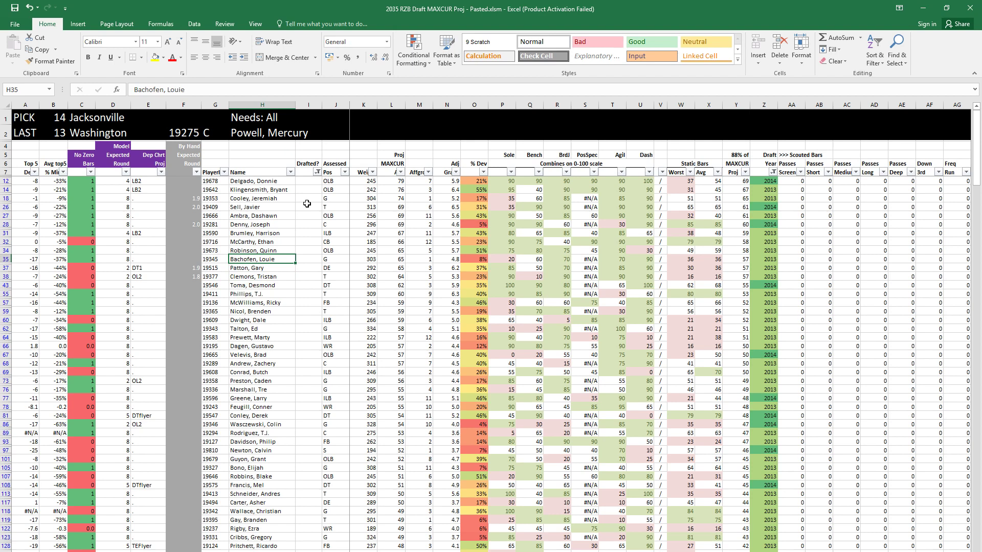
Step: Record the tackle in row 38 as drafted with pick 14
left_click(265, 276)
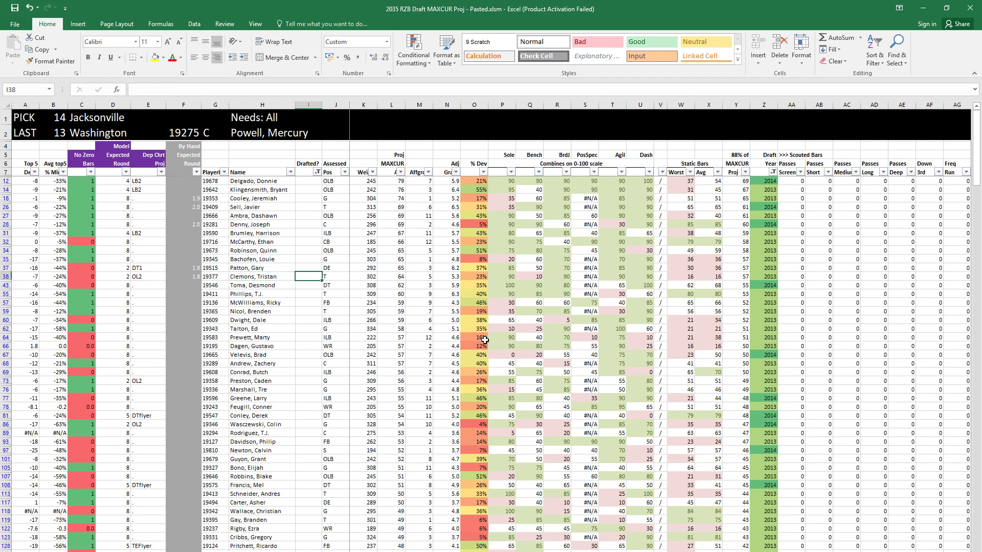
key("shift+space")
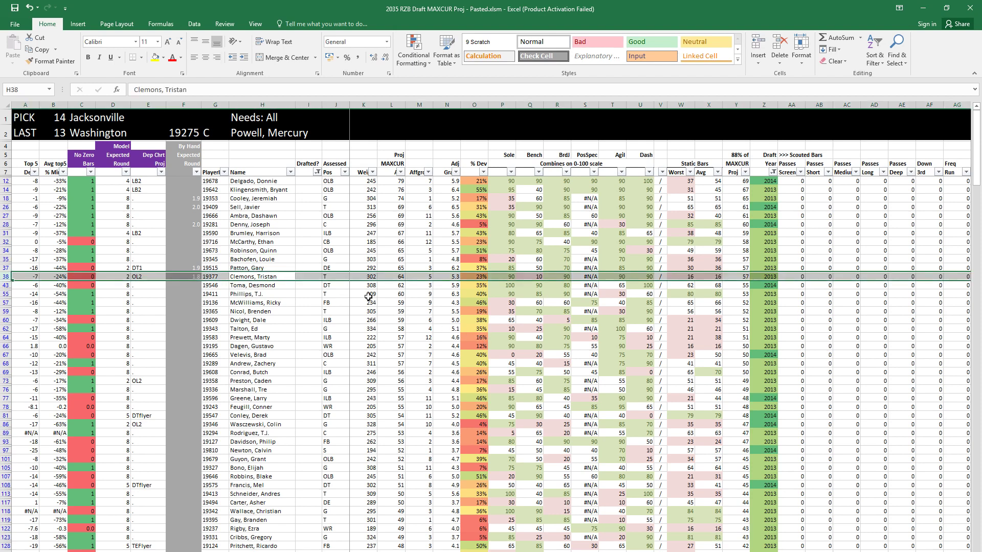
left_click(233, 276)
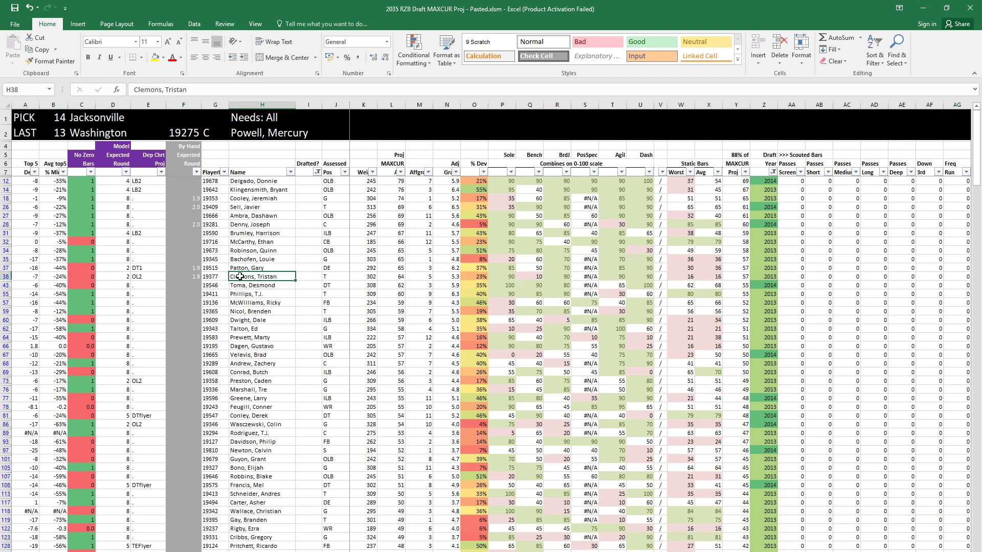
key("Right")
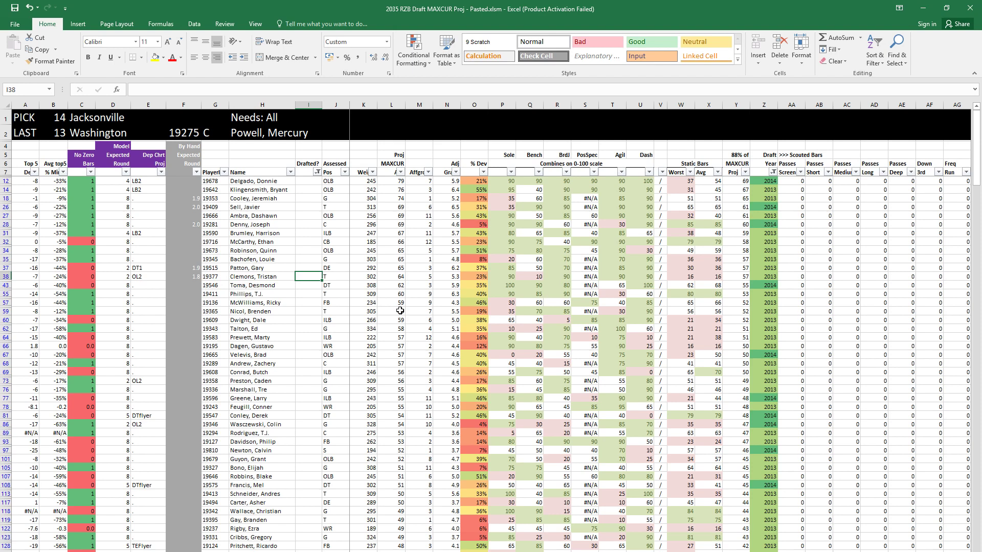
type("14")
key("Return")
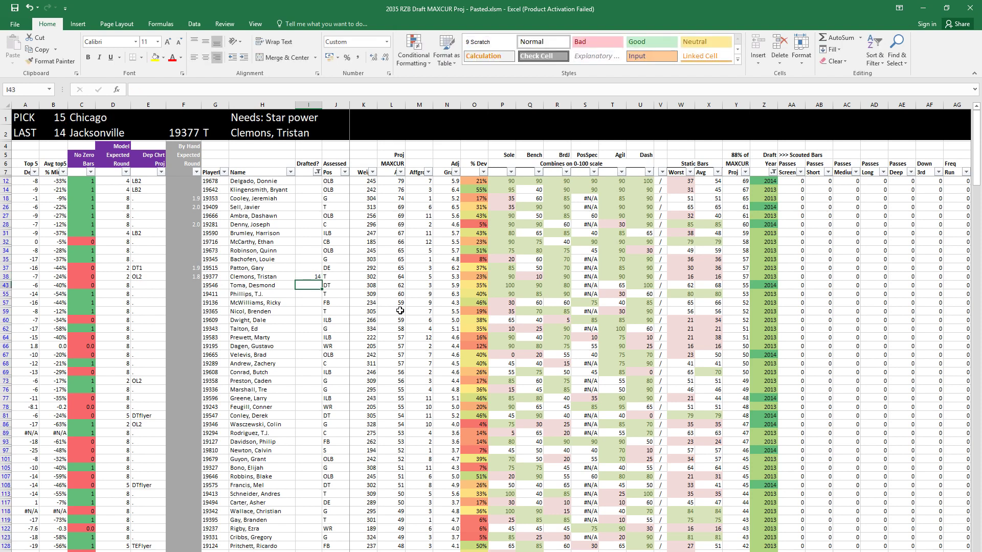
Step: Clear all filters from the prospect list and review the top prospects in rows 12 to 15 for pick 15
left_click(874, 57)
left_click(890, 129)
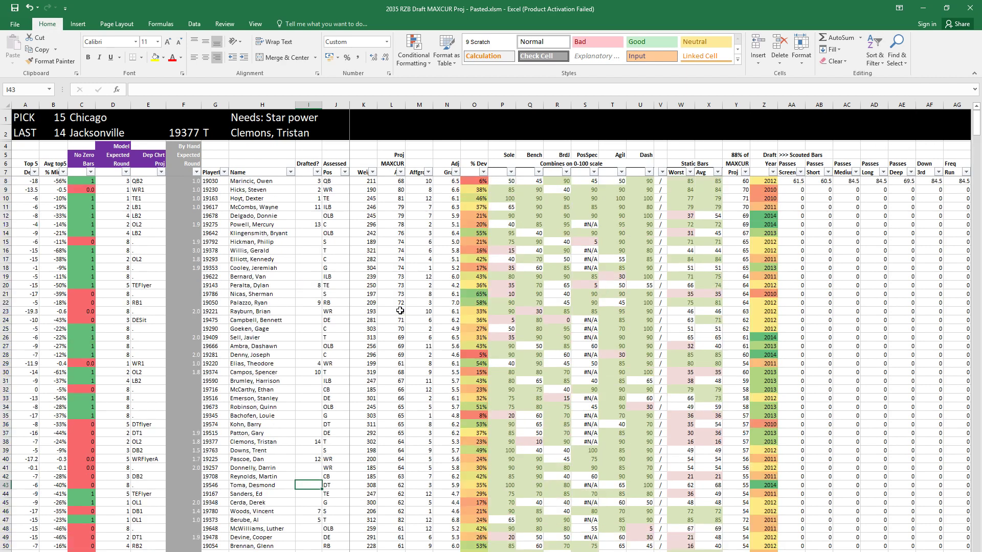
left_click(305, 226)
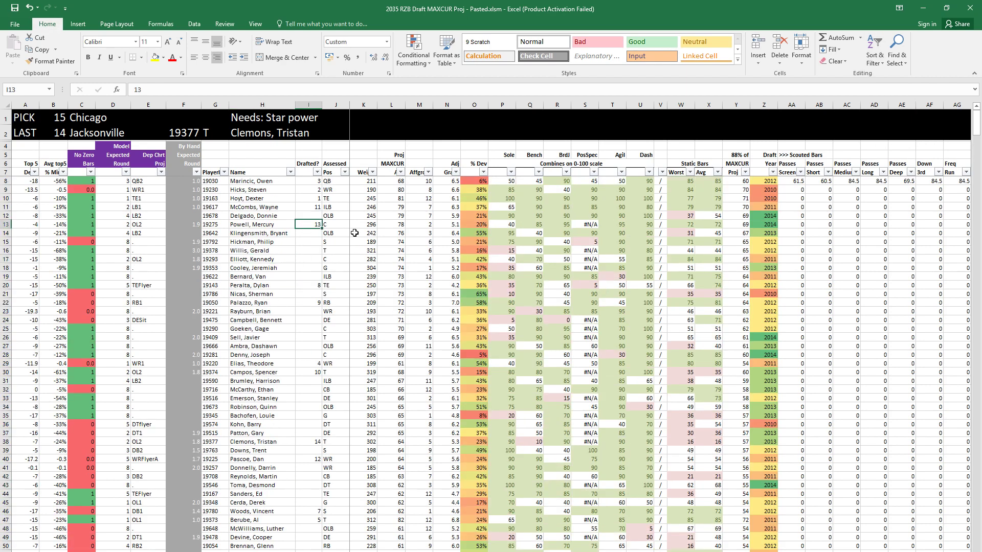
key("Down")
key("Down")
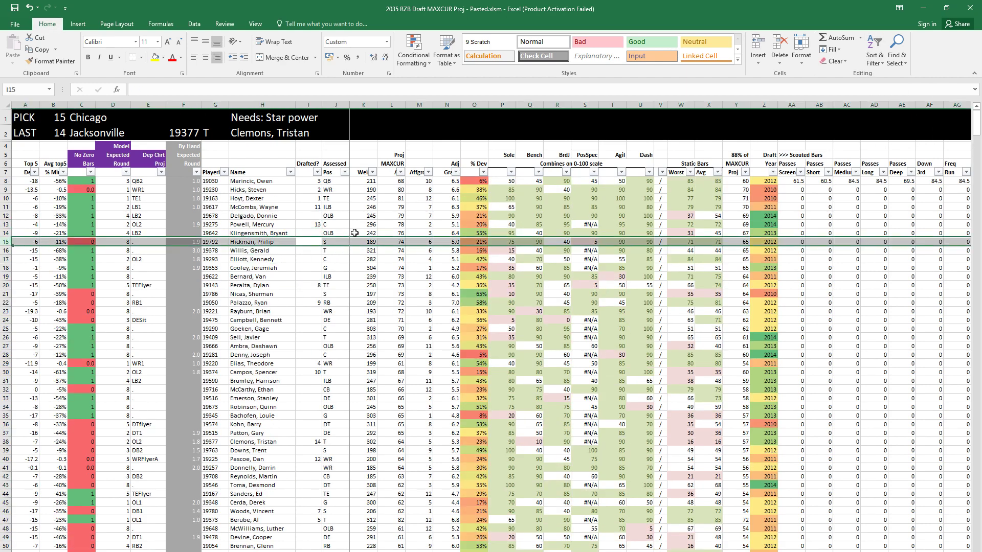
key("Up")
key("Up")
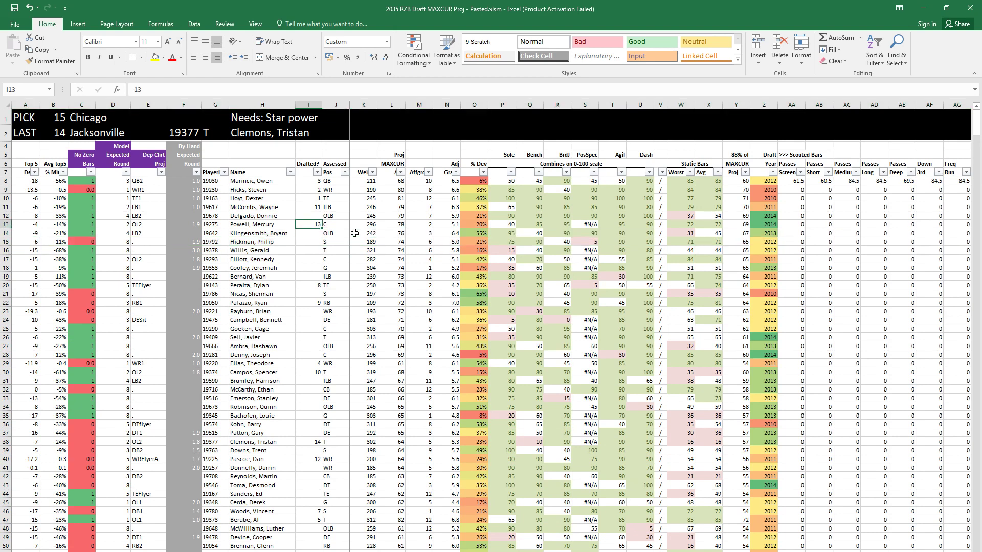
key("Up")
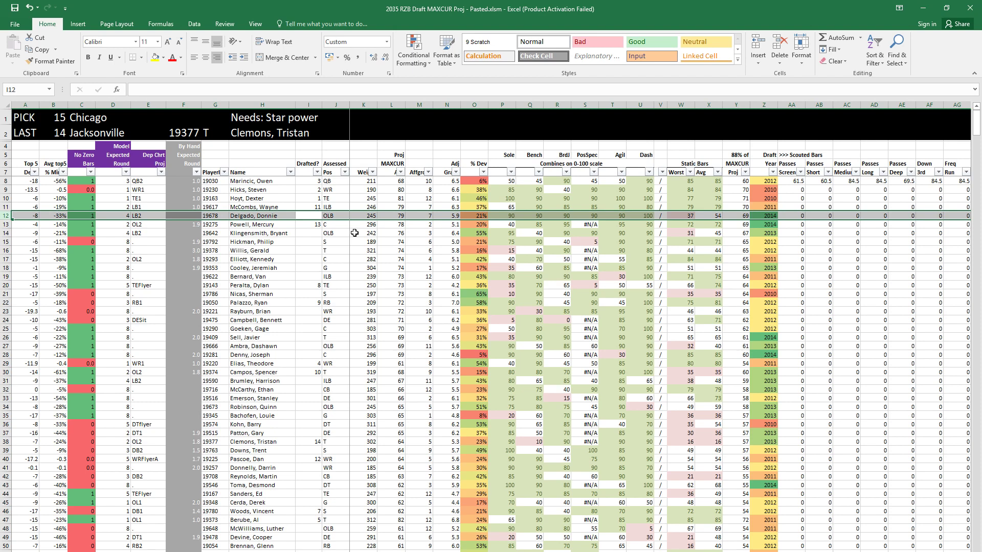
Step: Filter the Drafted? column to blanks so only undrafted prospects are listed
left_click(318, 173)
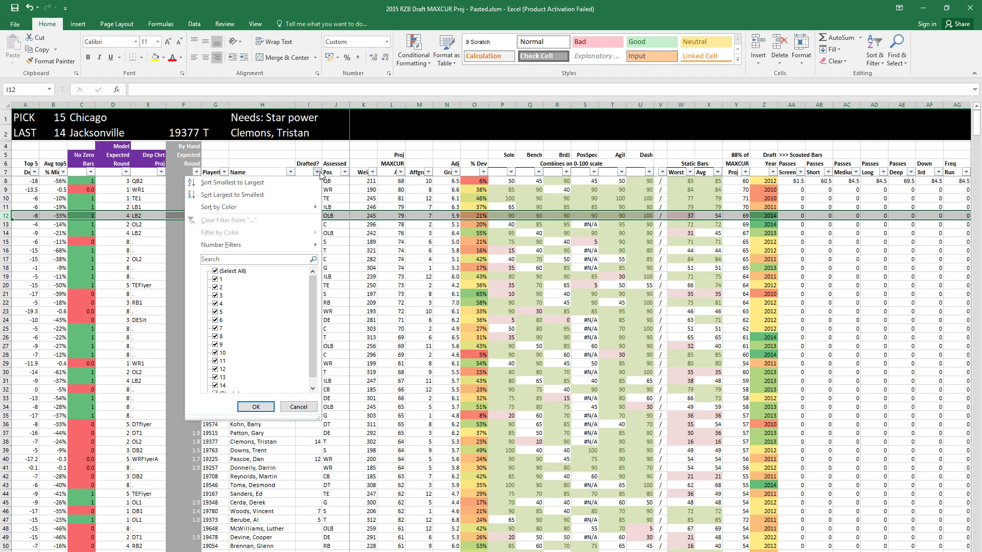
left_click(231, 271)
scroll(237, 304, "down", 3)
left_click(215, 385)
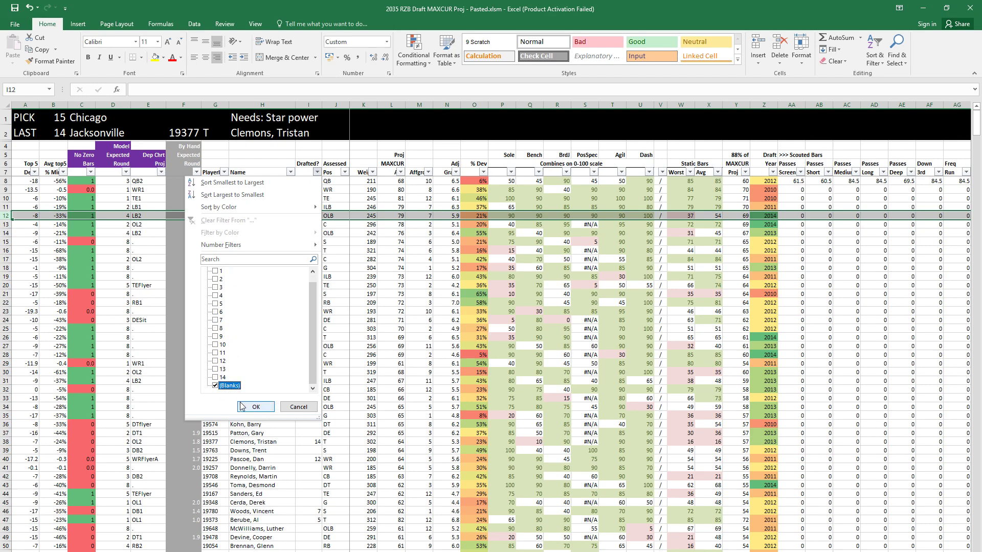
left_click(256, 406)
left_click(308, 294)
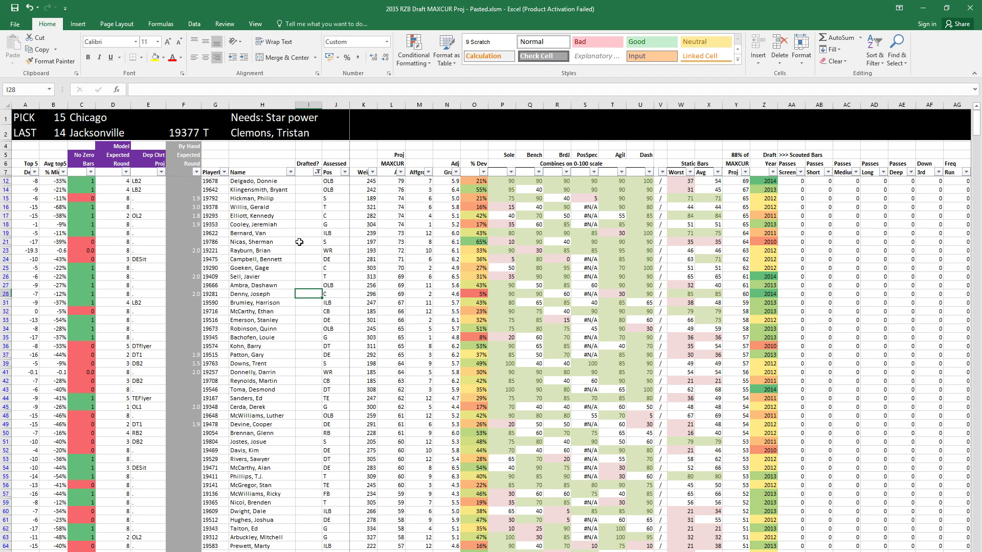
Step: Review the two outside linebackers in rows 12 and 14, from % Dev through the static bars and draft year
left_click(316, 192)
key("Up")
key("Right")
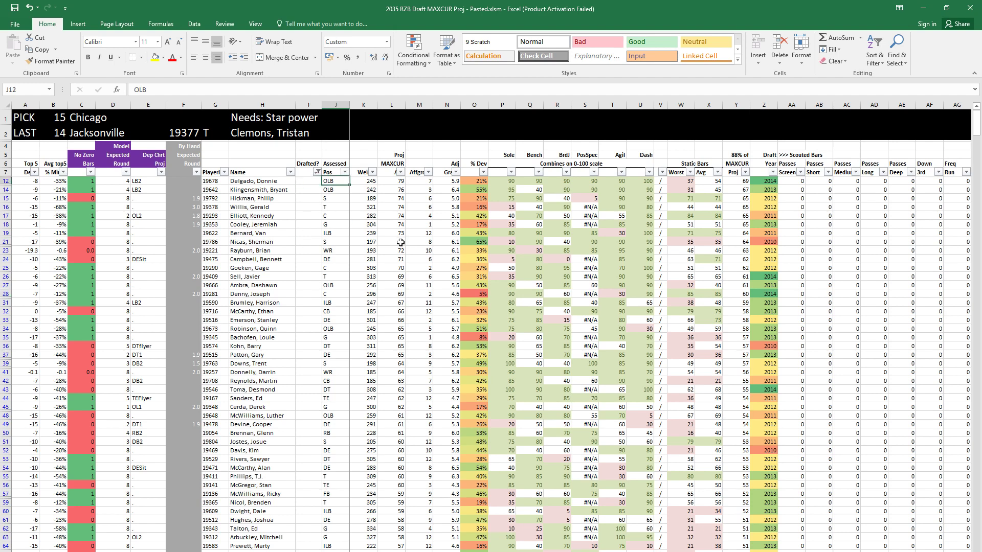
key("shift+Down")
key("BackSpace")
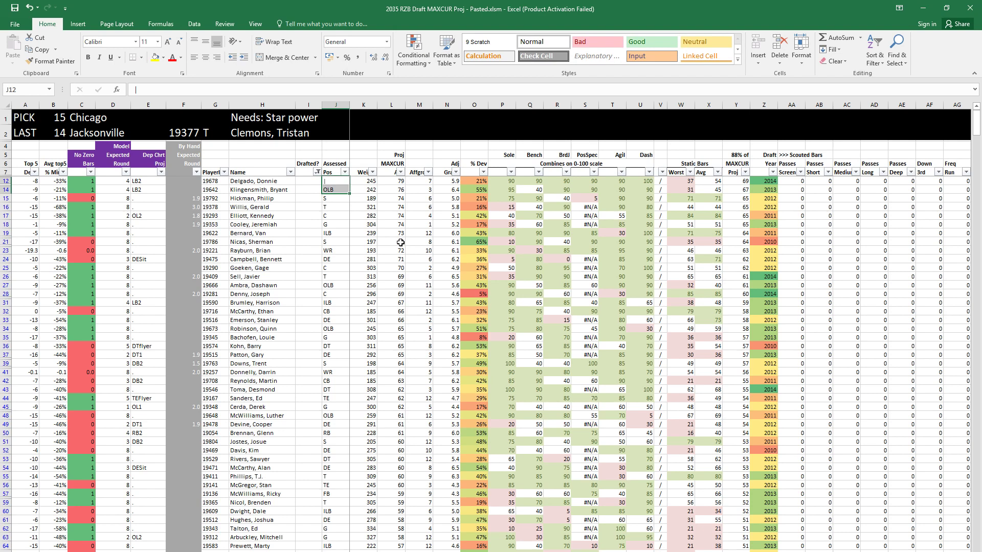
key("Escape")
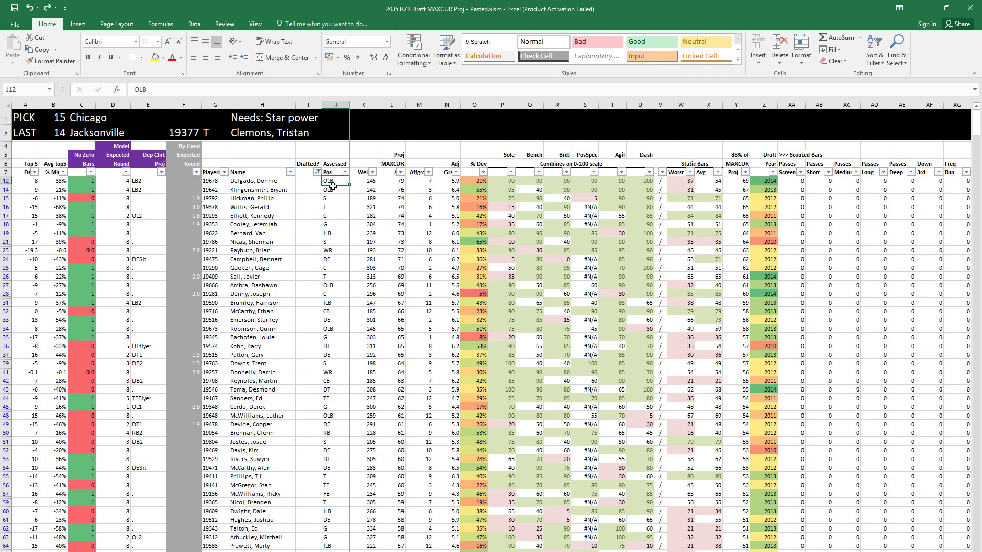
key("shift+space")
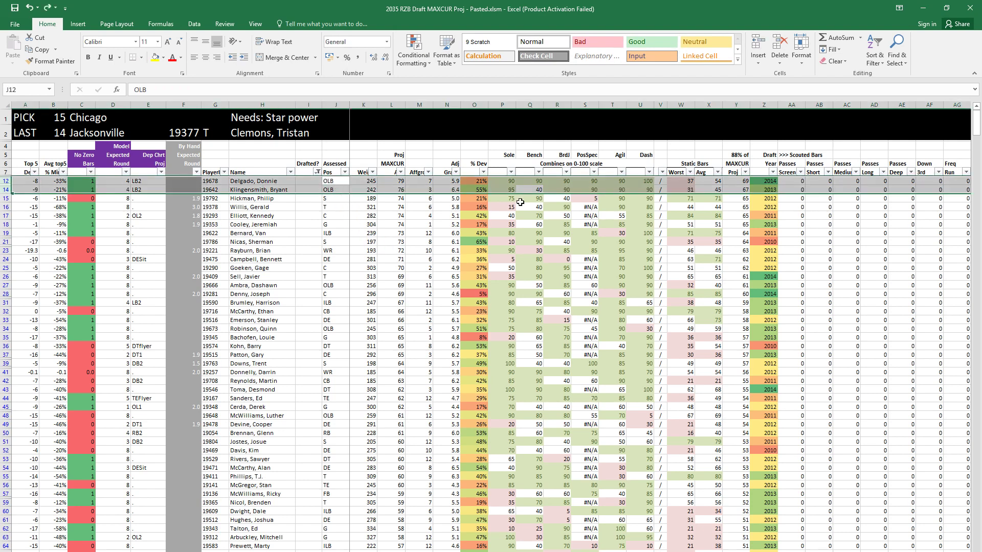
left_click_drag(475, 189, 760, 192)
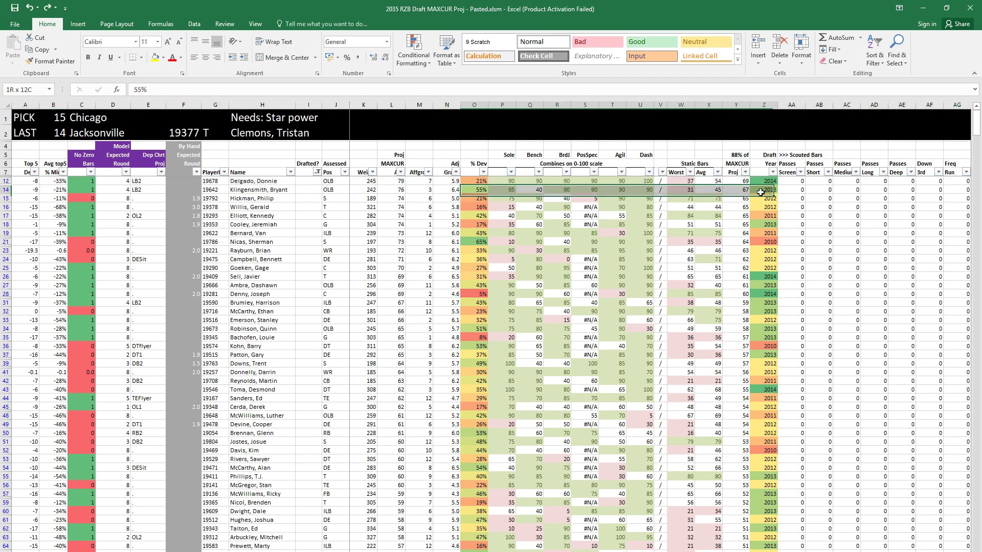
left_click(683, 180)
key("Down")
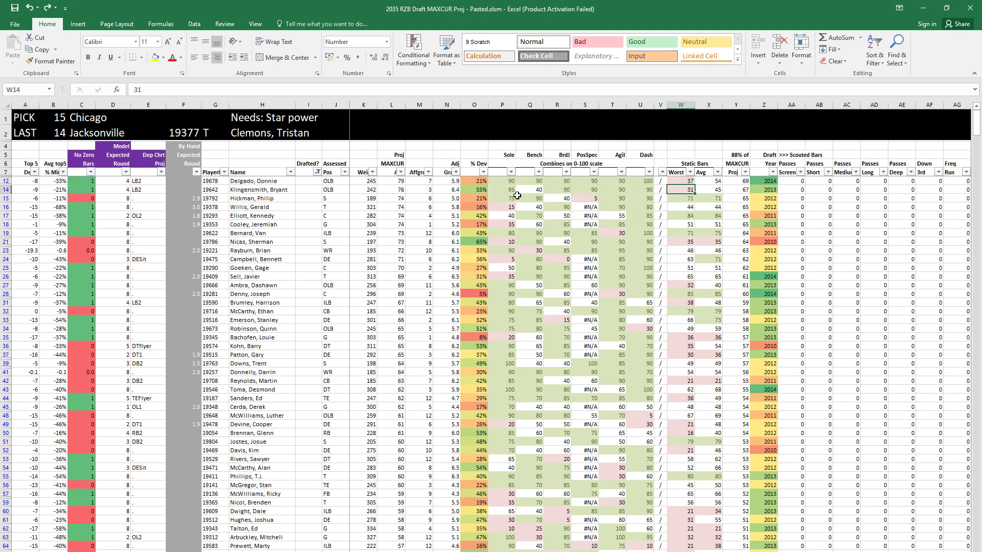
Step: Compare the combine scores from Sole through Dash for the outside linebackers in rows 12 and 14
key("Up")
key("shift+Down")
key("Left")
key("Left")
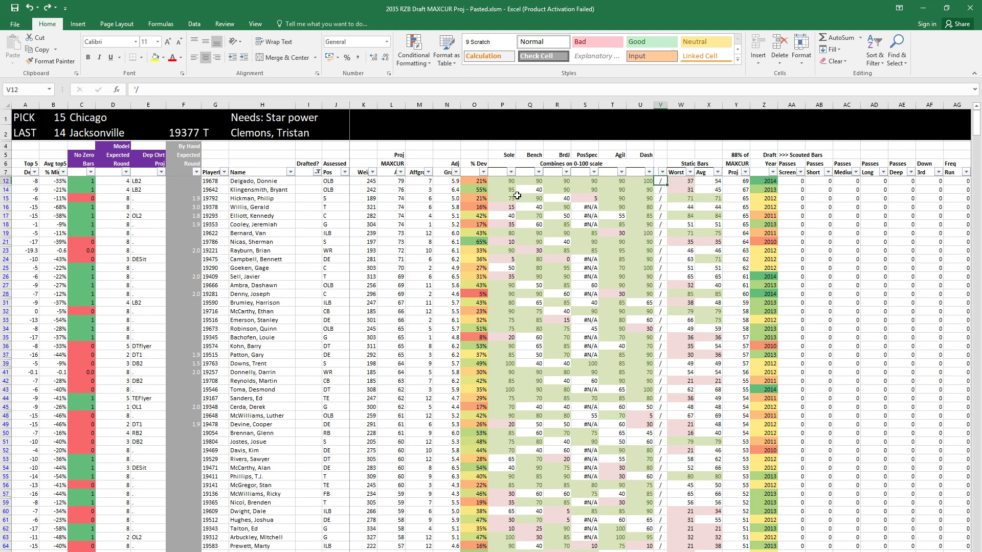
key("shift+Left")
key("shift+Left")
key("shift+Left")
key("shift+Left")
key("shift+Left")
key("Down")
key("shift+Left")
key("shift+Left")
key("shift+Left")
key("shift+Left")
key("shift+Left")
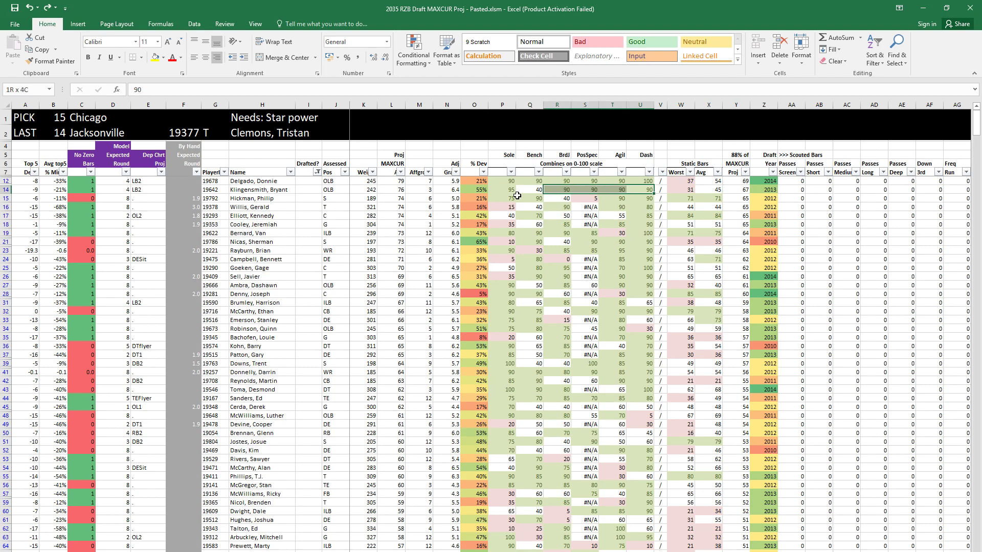
key("shift+space")
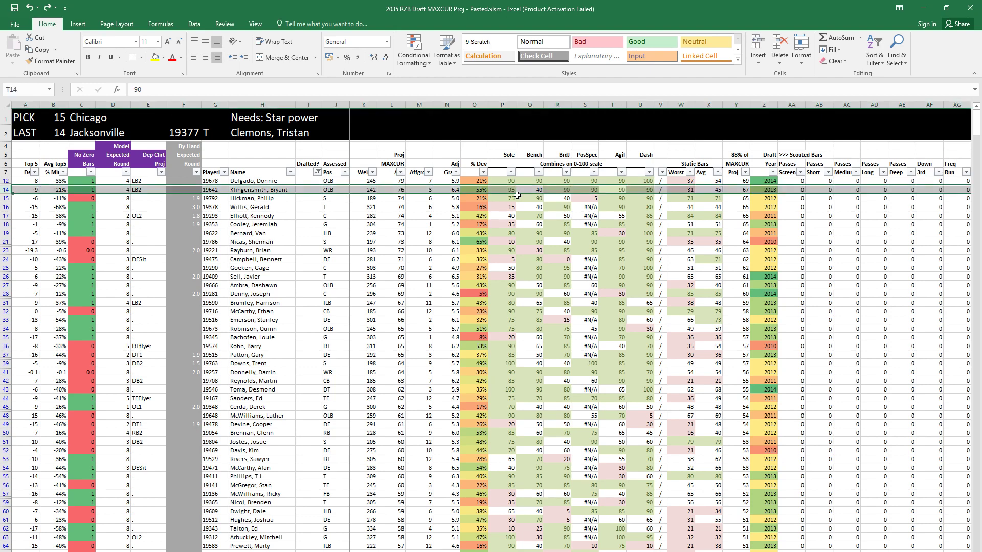
Step: Compare the defensive scouted bars, from run defense through pass-rush strength, for the outside linebackers in rows 12 and 14
key("Right")
key("Right")
key("Right")
key("Right")
key("Right")
key("Right")
key("Right")
key("Right")
key("Right")
key("Right")
key("Right")
key("Right")
key("Right")
key("Right")
key("Right")
key("Right")
key("Right")
key("Right")
key("Right")
key("Right")
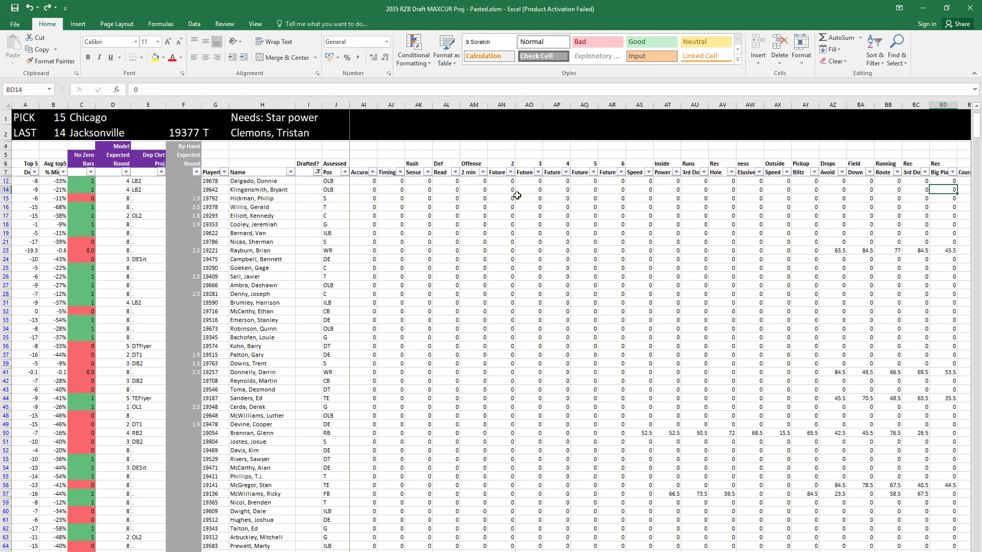
key("Right")
key("Right")
key("Right")
key("Right")
key("Right")
key("Right")
key("Right")
key("Right")
key("Right")
key("Right")
key("Right")
key("Right")
key("Right")
key("Right")
key("Right")
key("Right")
key("Right")
key("Right")
key("Right")
key("Right")
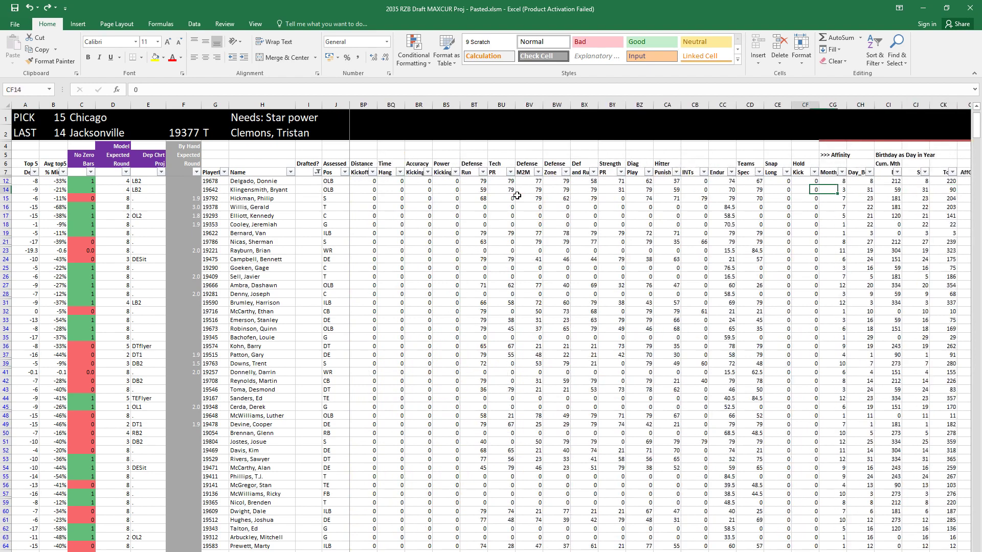
key("Left")
key("Left")
key("Left")
key("Left")
key("Left")
key("Left")
key("Left")
key("Up")
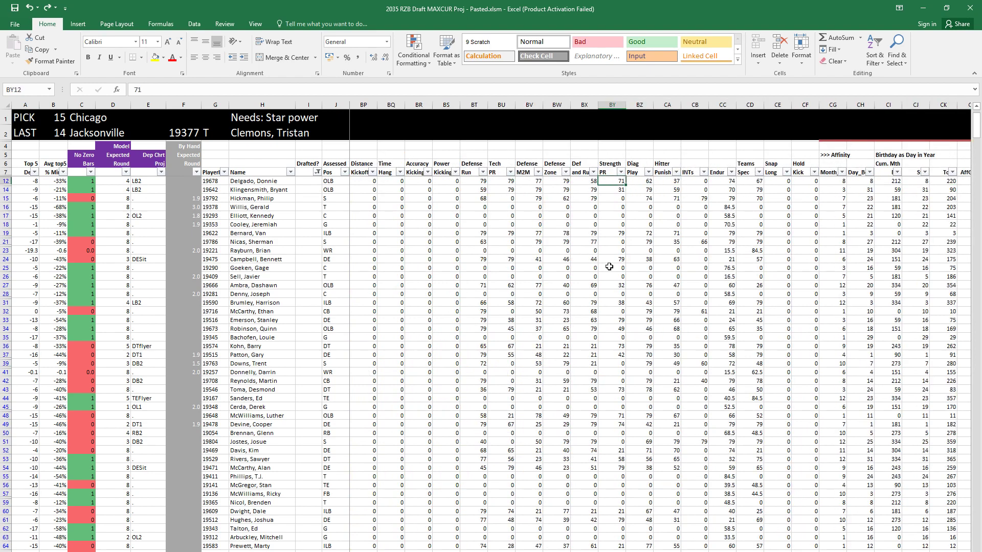
key("shift+Left")
key("shift+Left")
key("shift+Left")
key("shift+Left")
key("shift+Left")
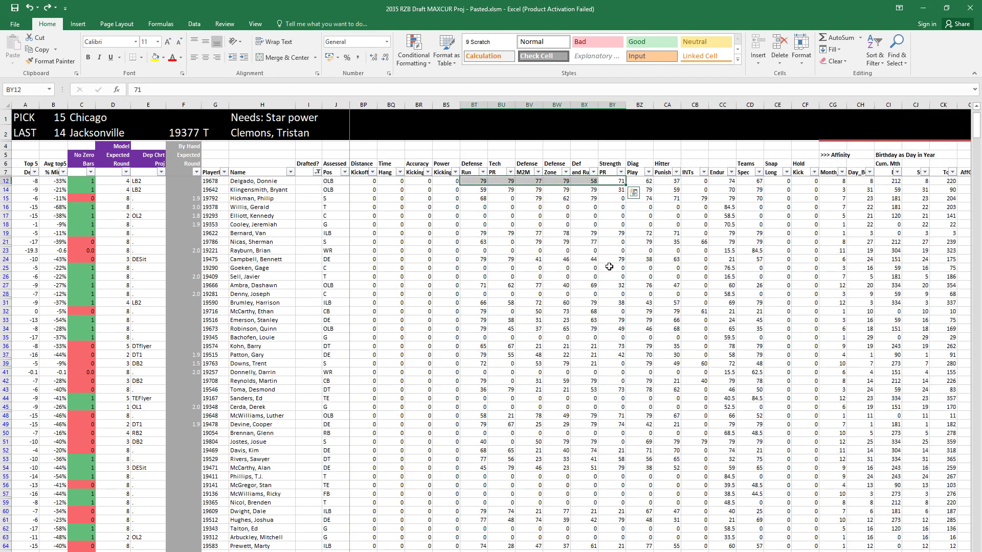
key("Down")
key("ctrl+shift+Down")
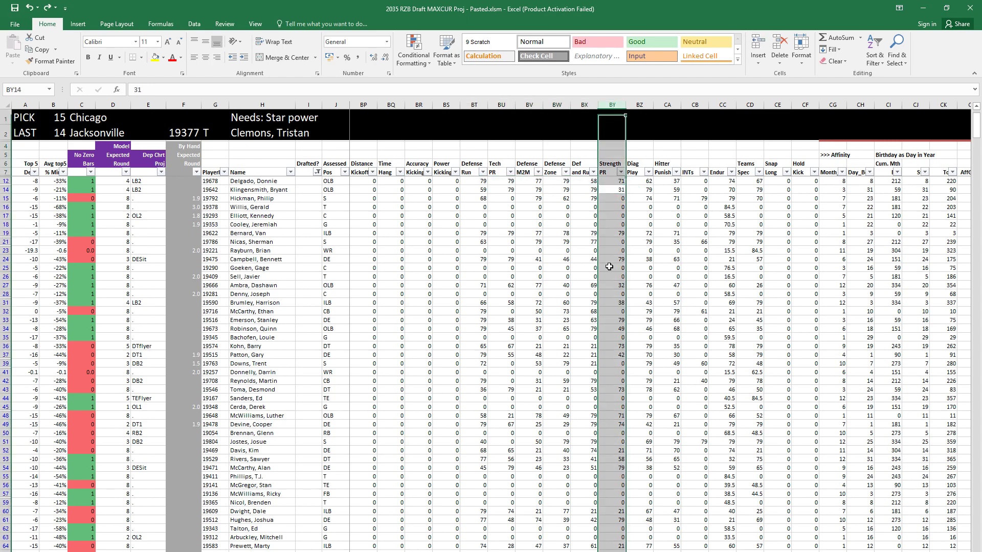
key("ctrl+shift+Up")
key("shift+space")
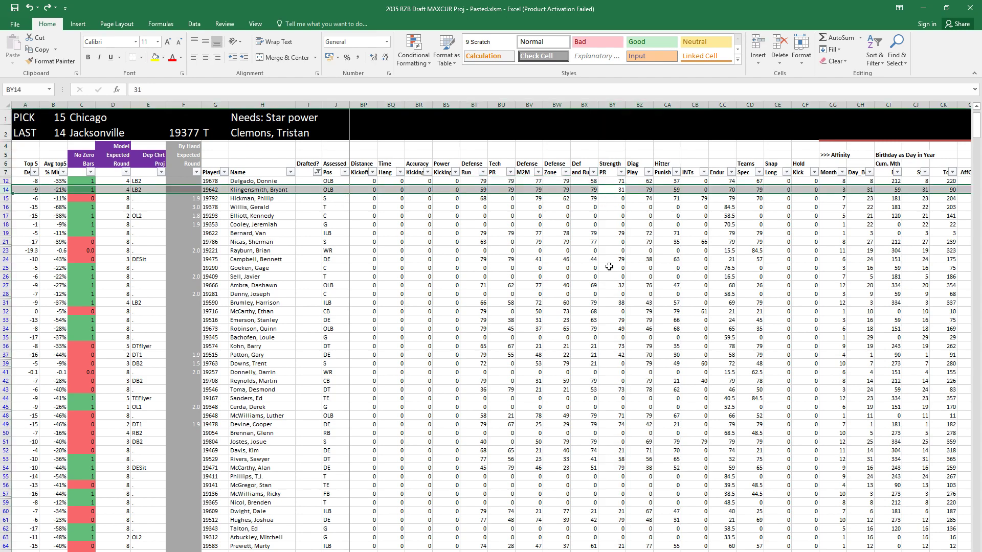
Step: Record the outside linebacker in row 12 as drafted with pick 15
key("Home")
key("Right")
key("Right")
key("Left")
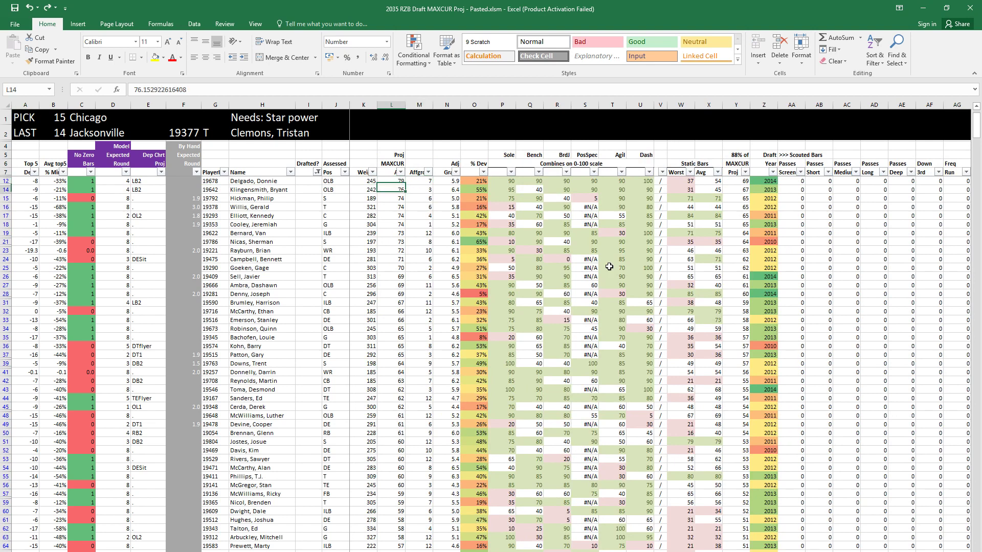
key("Down")
key("Up")
key("Left")
key("Left")
key("Up")
key("Left")
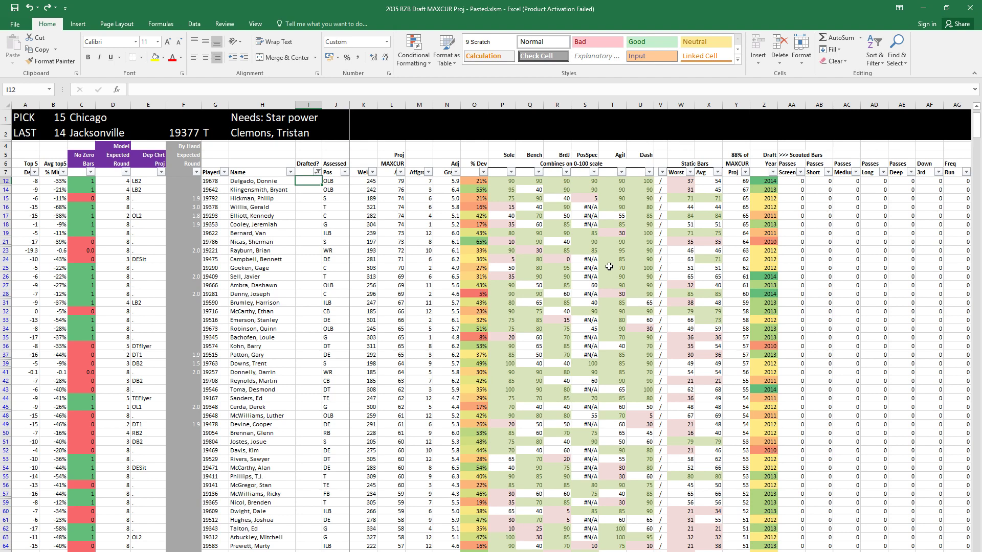
type("15")
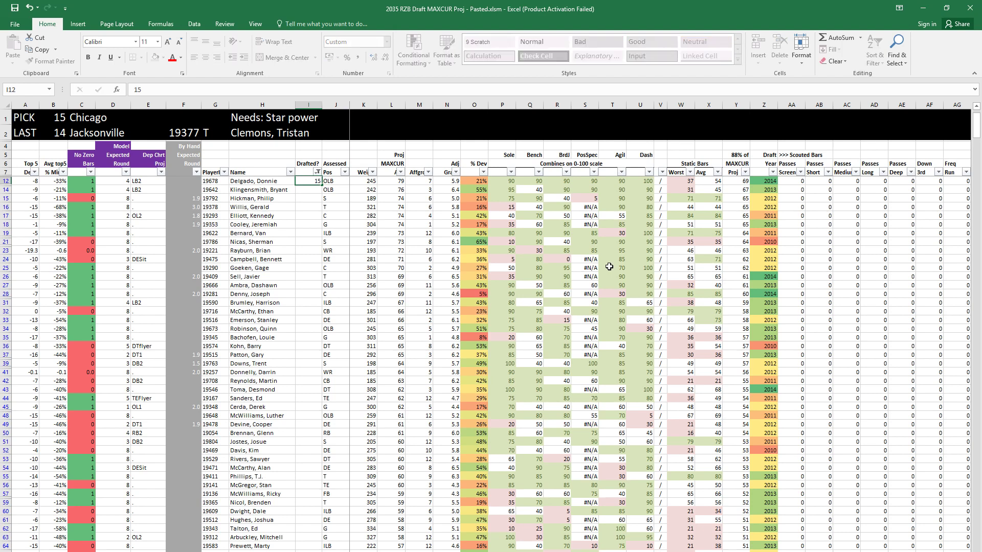
key("Return")
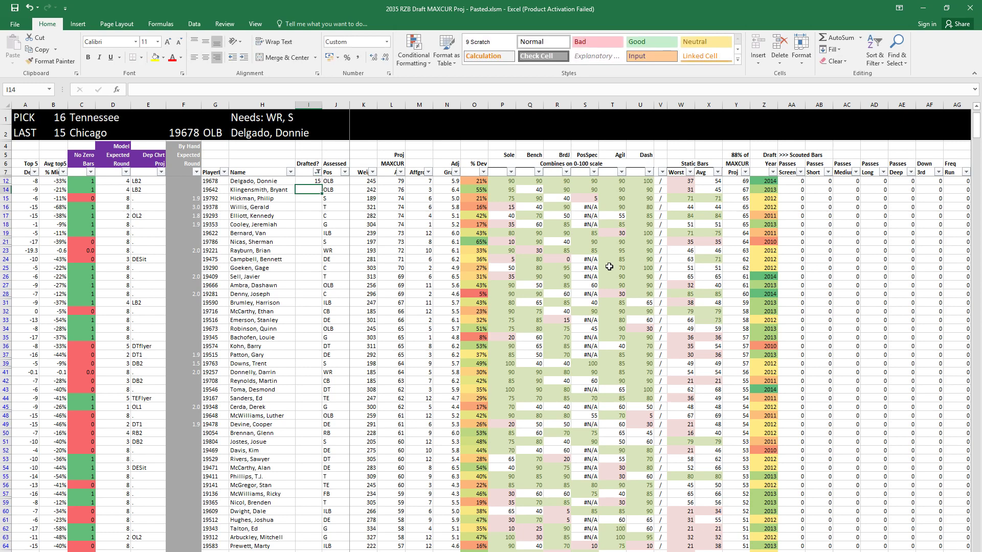
Step: Filter the undrafted prospects by assessed position to safeties (S) only
left_click(344, 173)
left_click(243, 271)
left_click(243, 361)
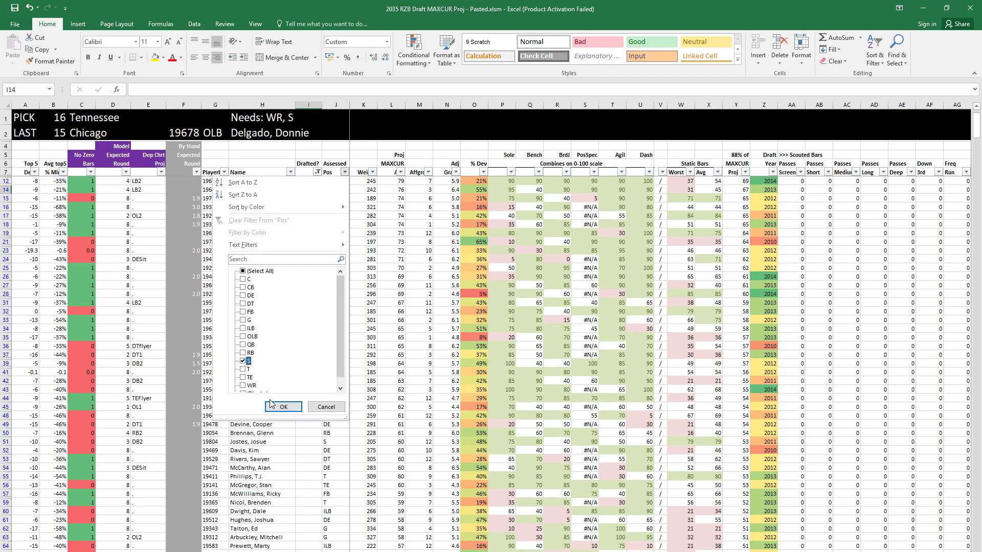
left_click(283, 407)
left_click(325, 234)
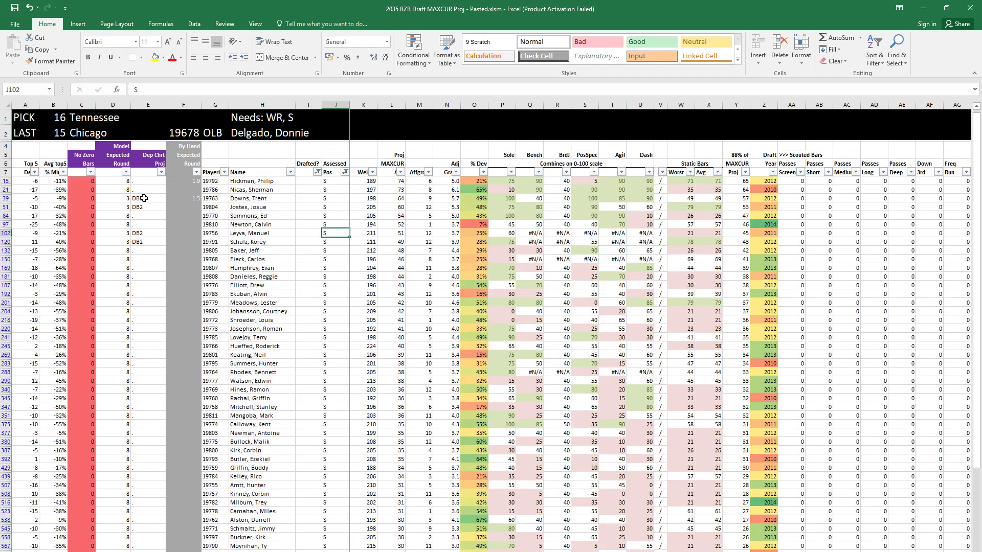
Step: Record the safety in row 39 as drafted with pick 16
left_click(191, 181)
key("Right")
key("Down")
key("Down")
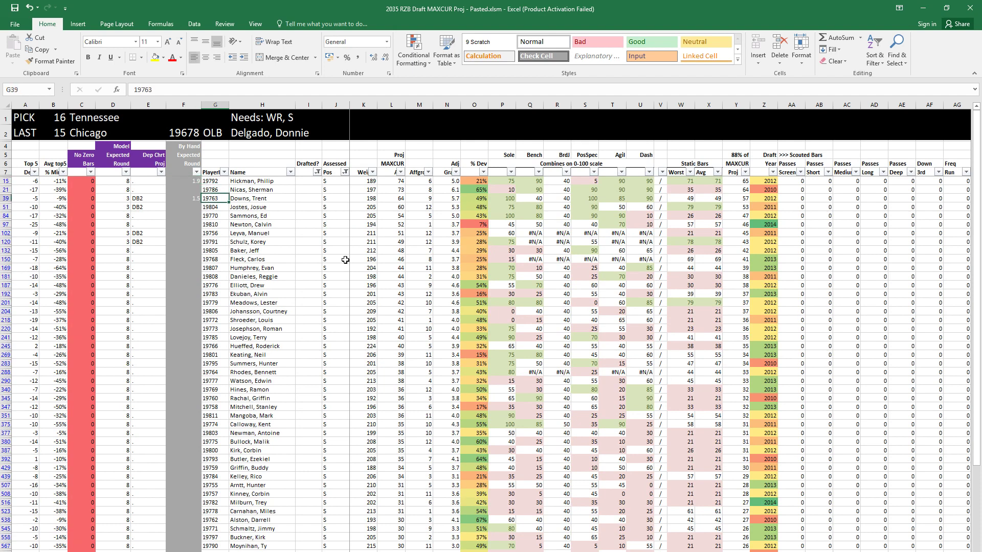
key("Right")
key("Right")
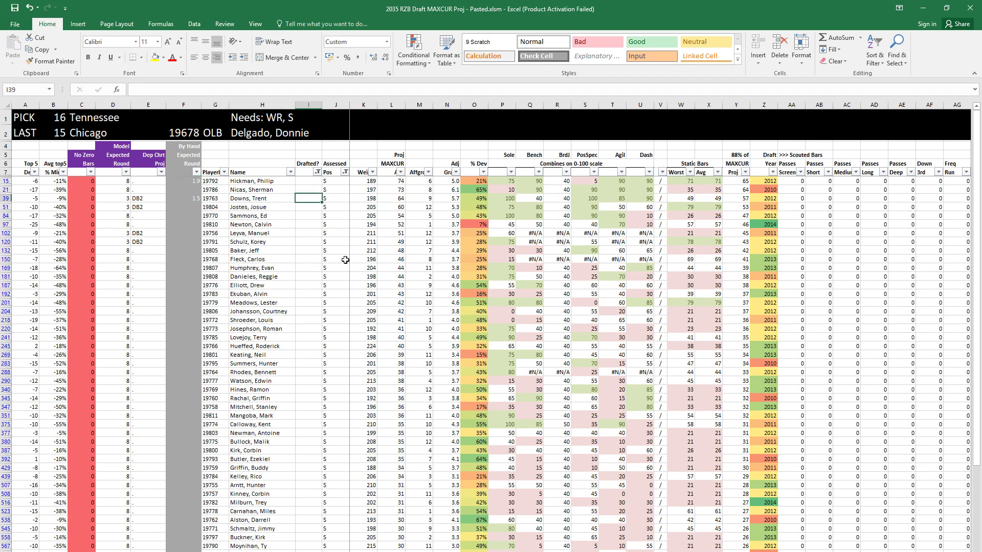
type("16")
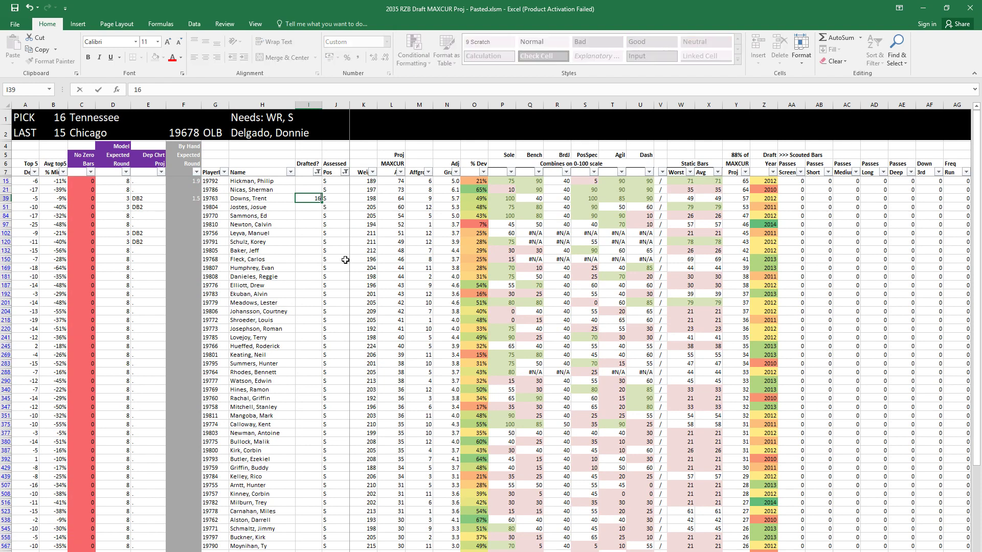
key("Return")
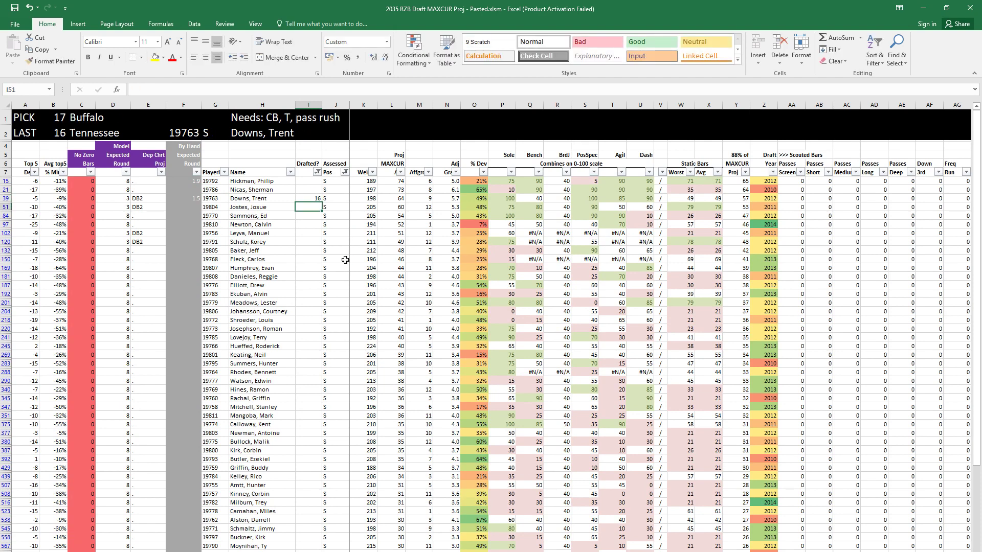
Step: Clear the prospect list's filters and filter the Model Expected Round column to 1
left_click(290, 217)
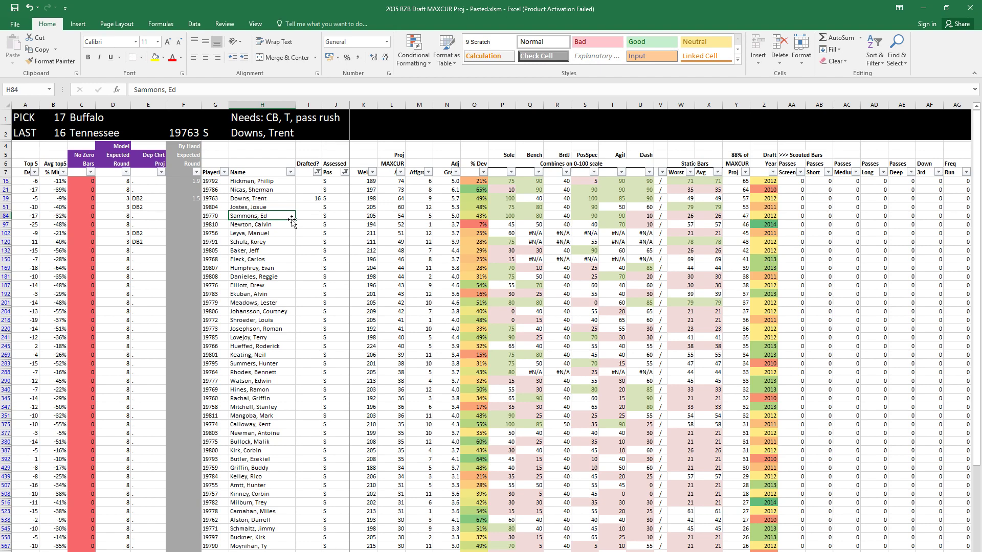
left_click(306, 200)
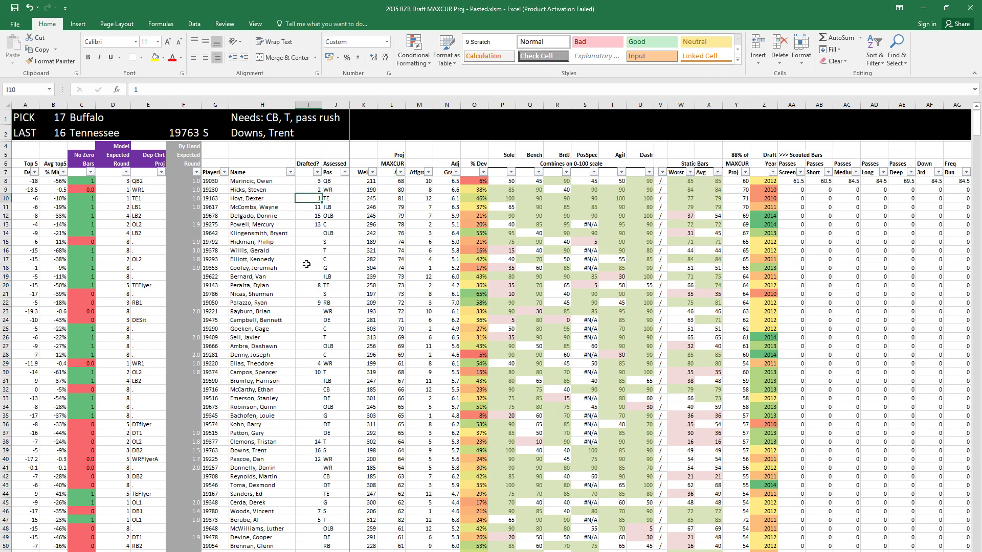
left_click(126, 172)
left_click(30, 271)
left_click(30, 279)
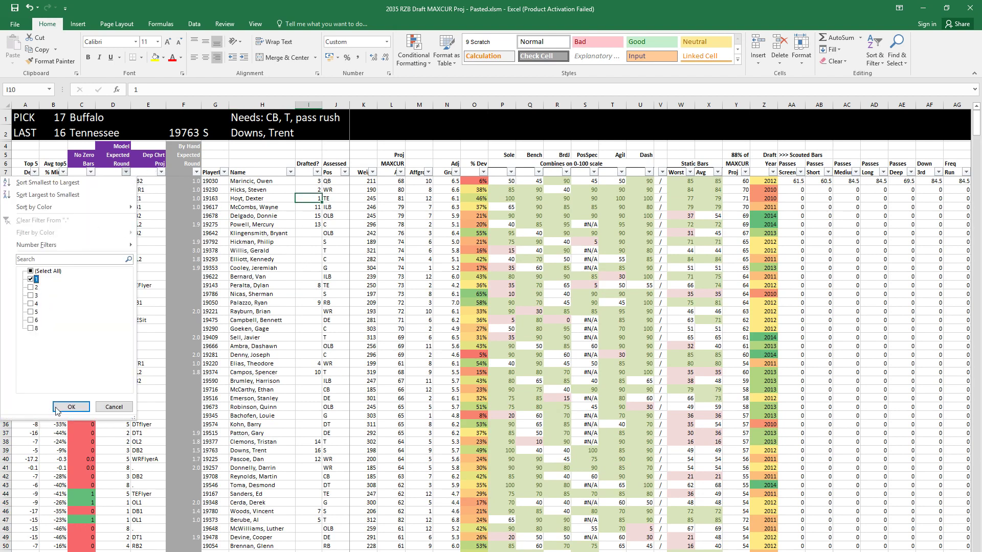
left_click(71, 406)
left_click(249, 251)
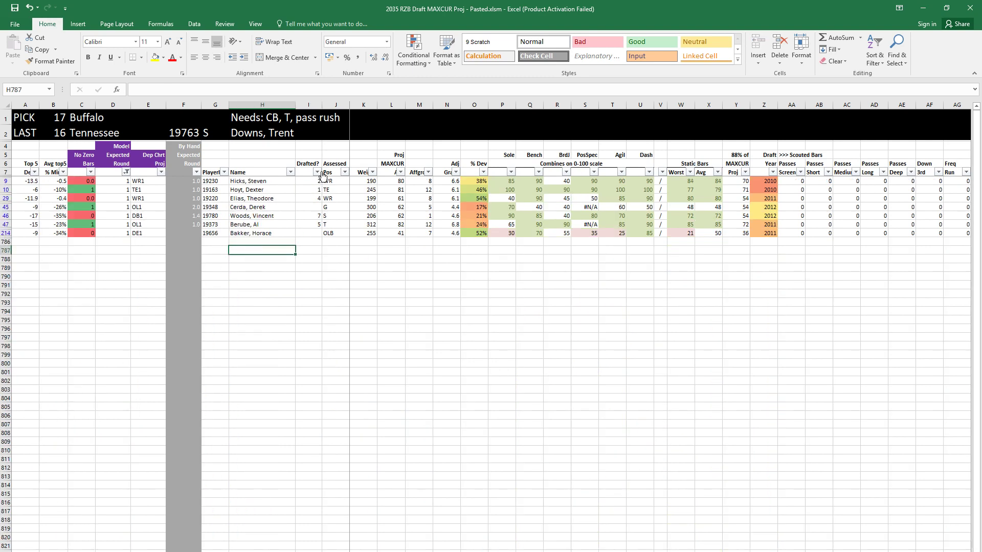
Step: Examine the drafted status, assessed position and by-hand expected round of the prospects with Model Expected Round 1
left_click(313, 209)
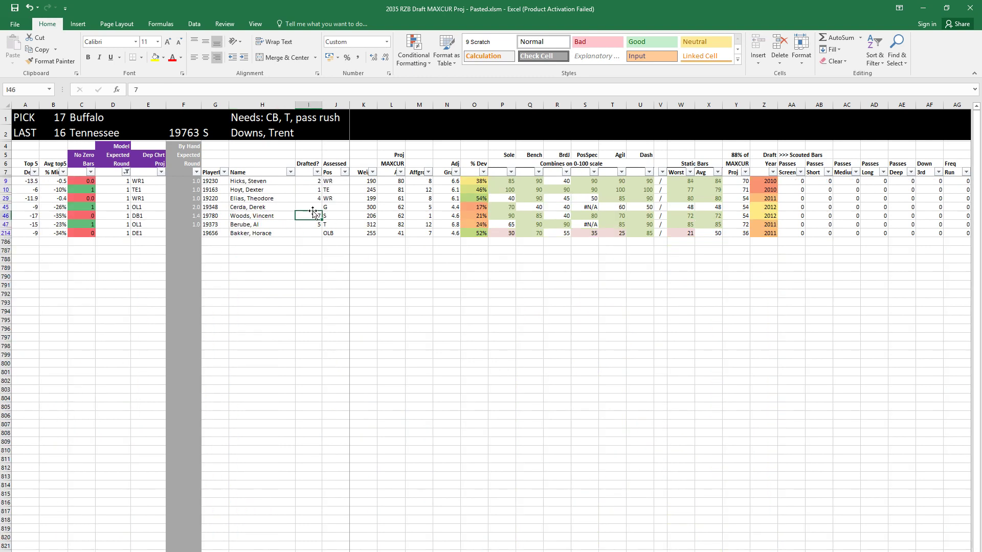
left_click(182, 207)
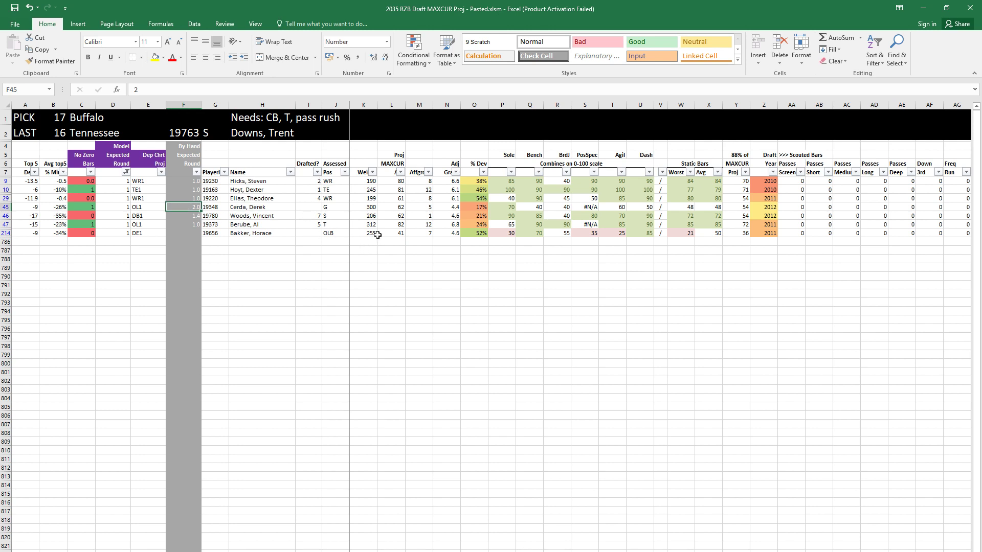
left_click(309, 233)
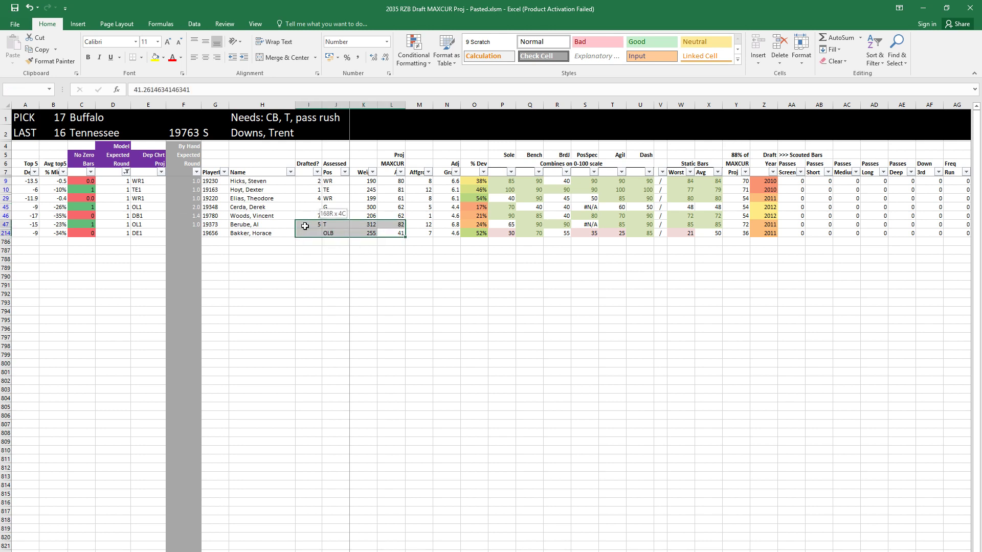
left_click(196, 171)
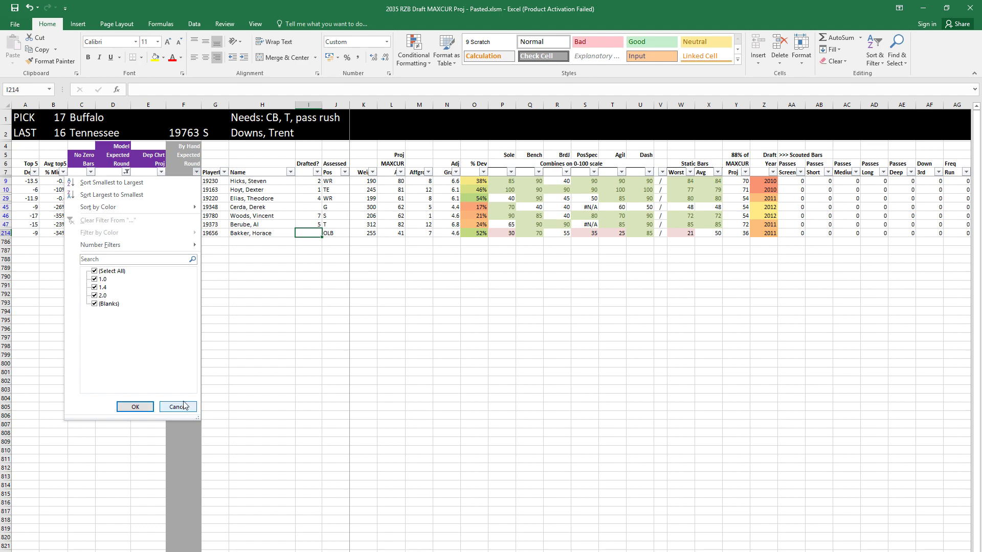
left_click(166, 407)
left_click(319, 215)
Step: Clear the round filter and filter the Model Expected Round column to 2
key("ctrl+z")
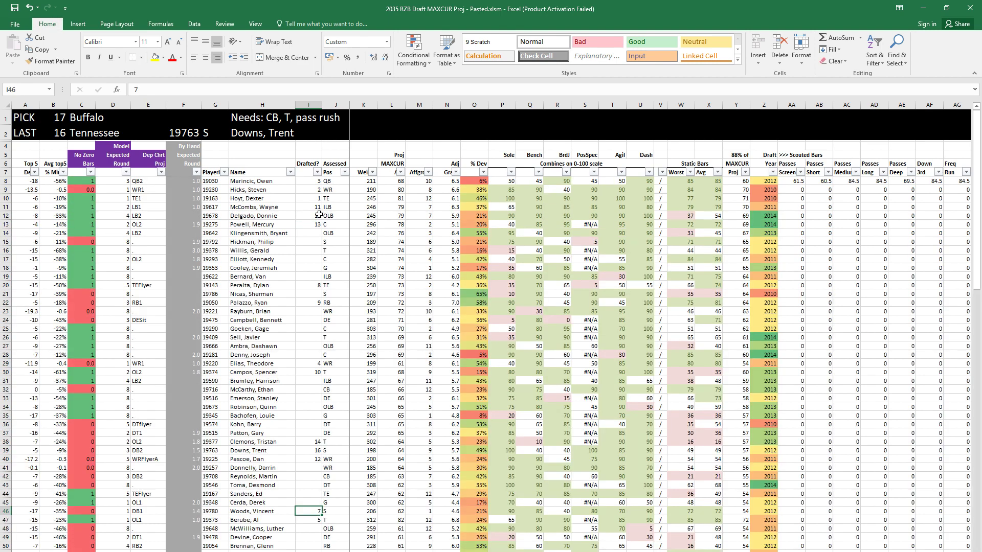
left_click(130, 172)
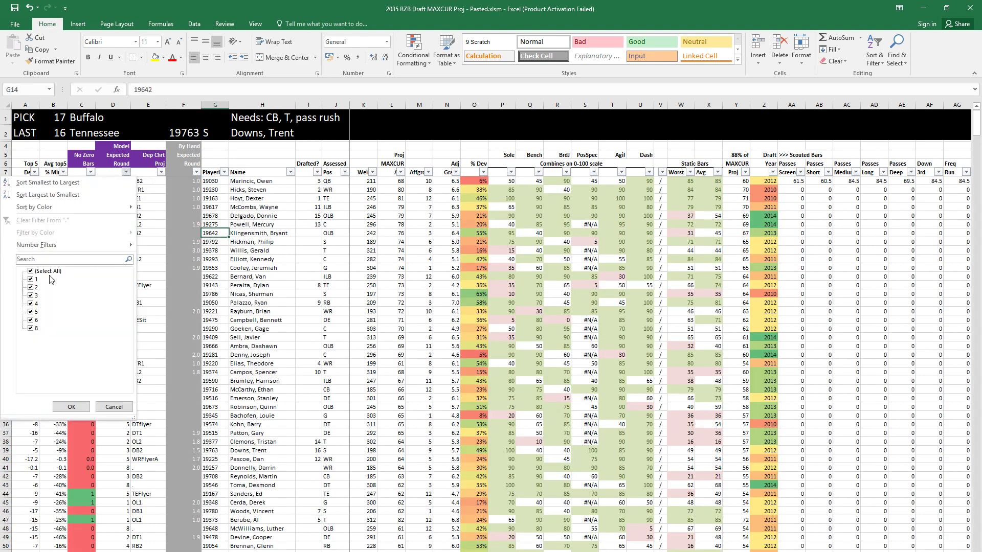
left_click(76, 406)
left_click(363, 294)
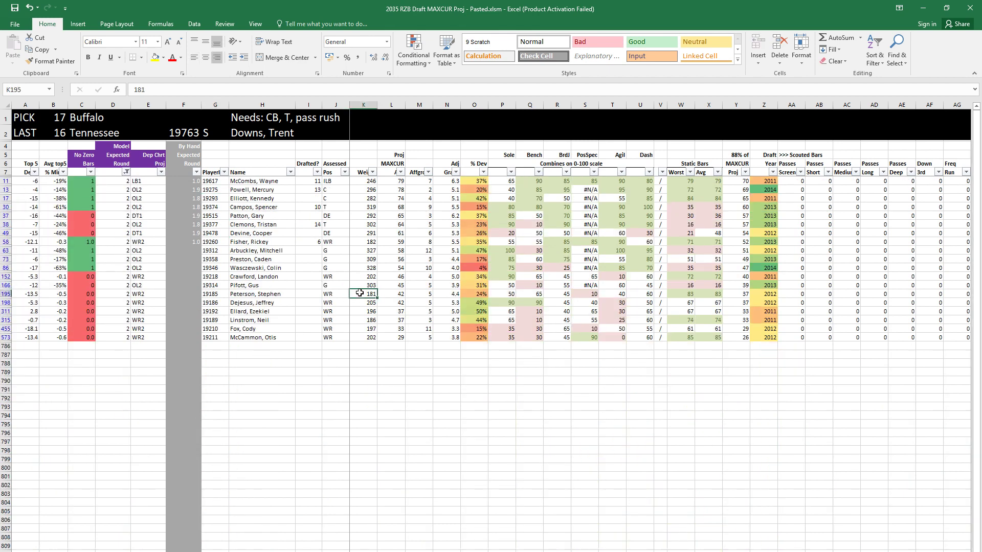
Step: Examine the undrafted round-2 prospects' positions, depth chart projections and by-hand expected rounds, including the DE in row 37 and C in row 17
left_click(328, 259)
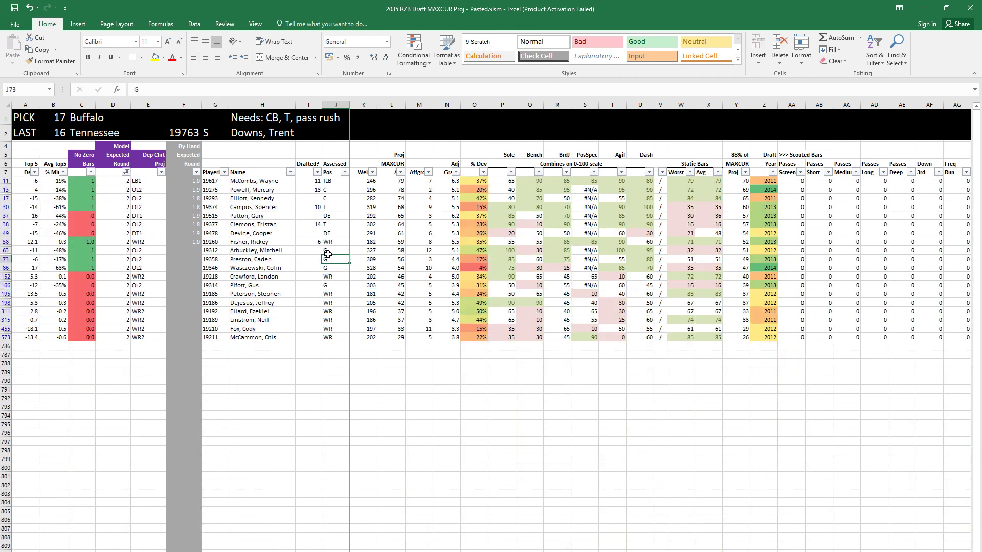
left_click_drag(325, 280, 330, 348)
left_click(329, 320)
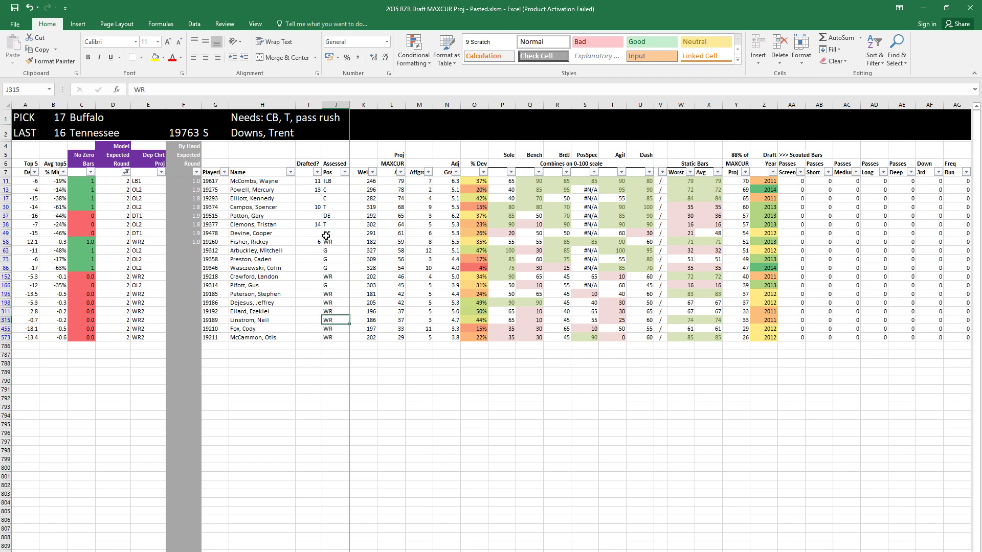
left_click_drag(328, 217, 231, 210)
left_click(185, 215)
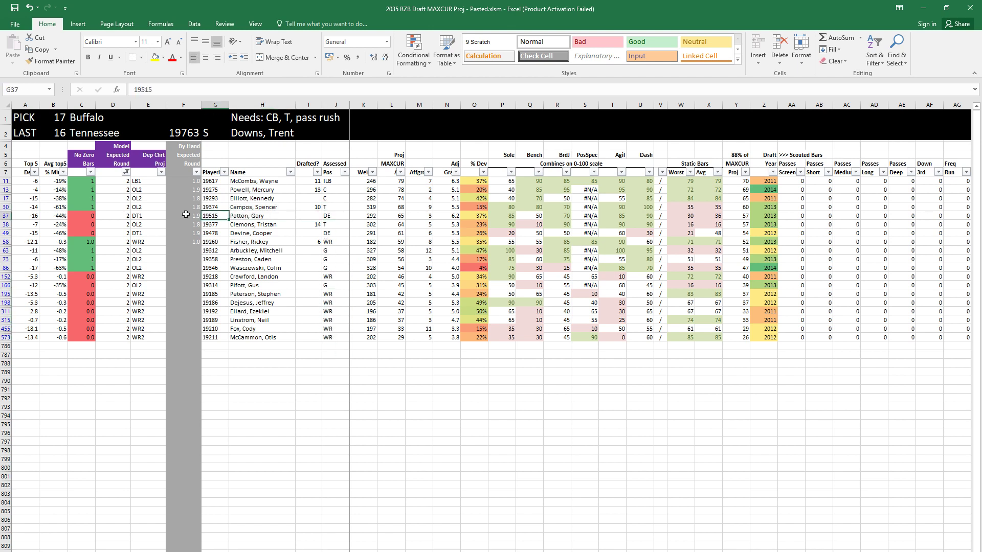
left_click(261, 224)
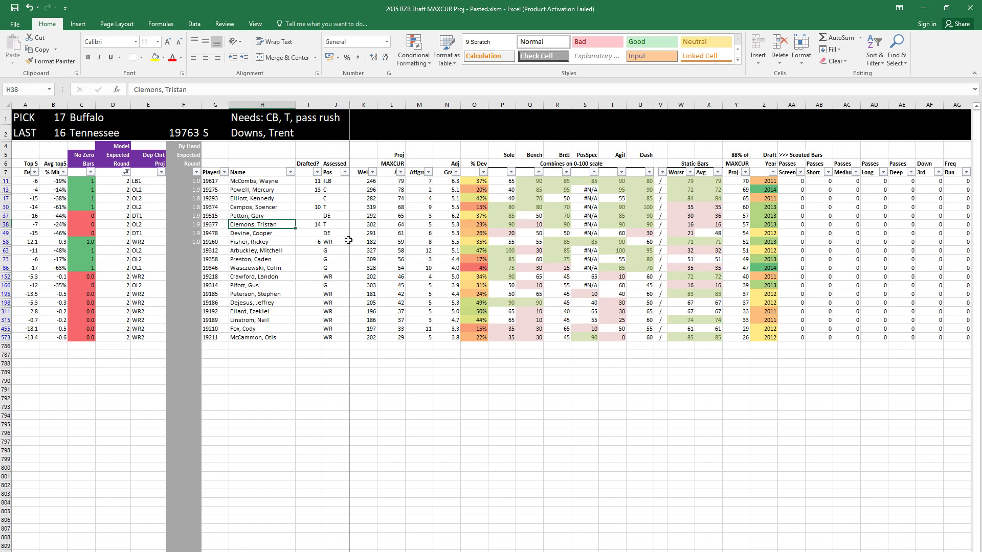
left_click(143, 215)
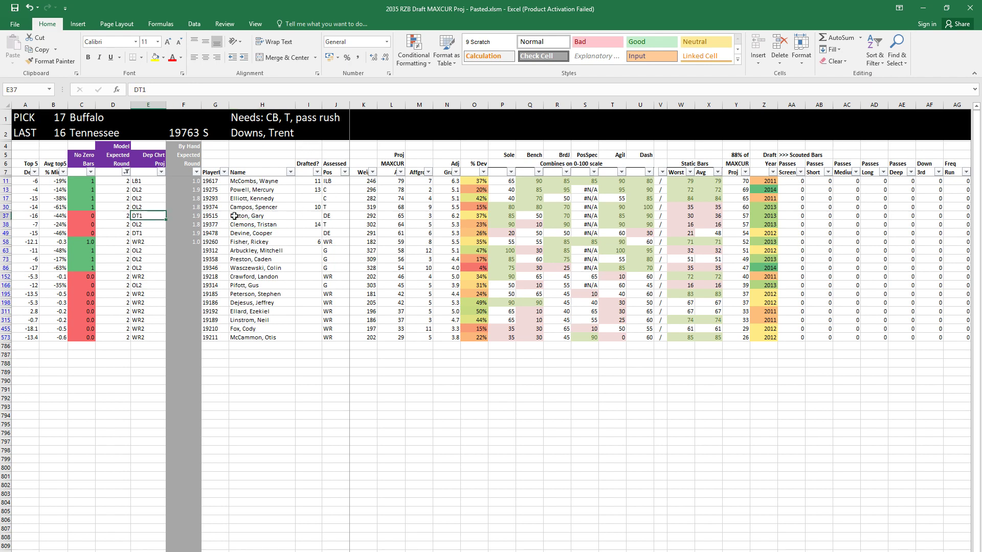
left_click_drag(137, 199, 335, 199)
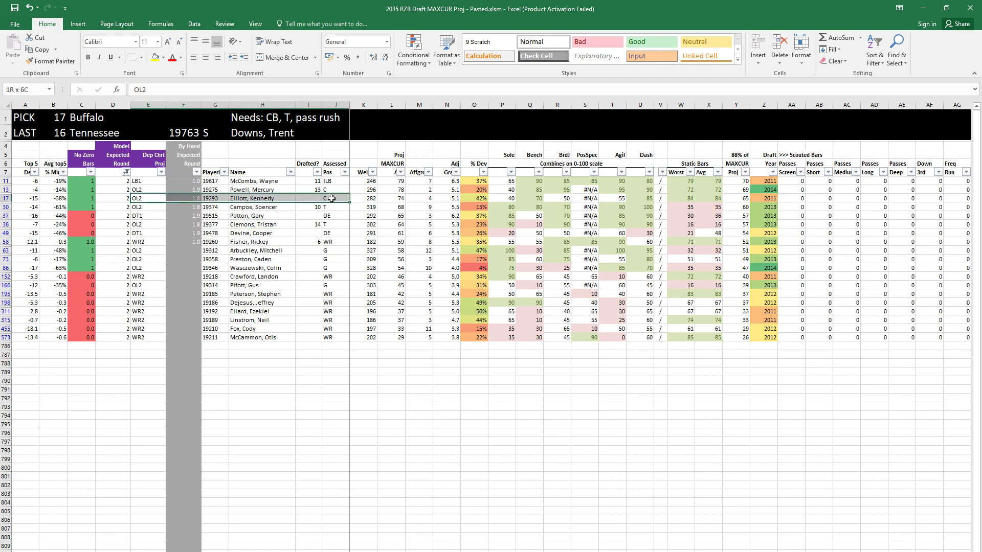
Step: Clear the round filter and filter the assessed position column to cornerbacks (CB) only
left_click(341, 239)
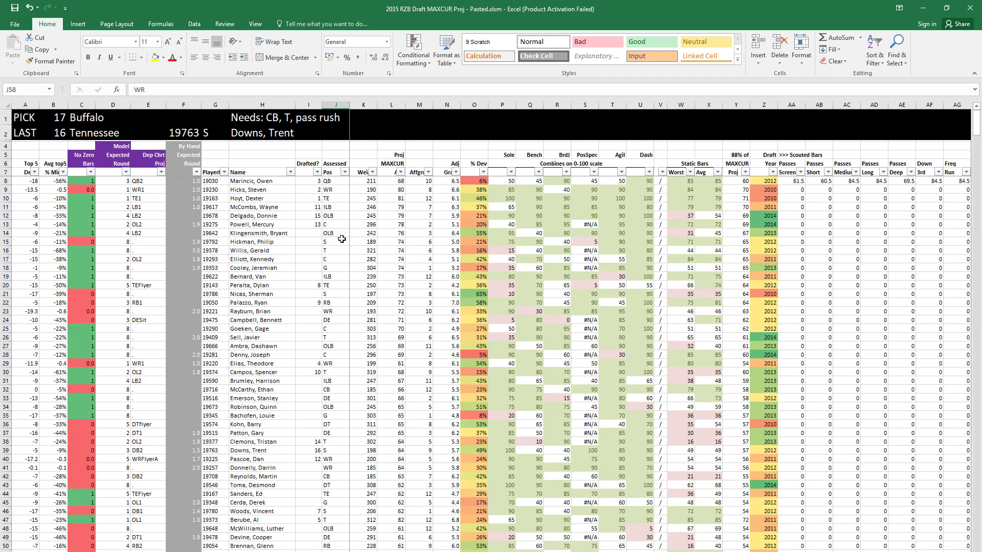
left_click(292, 243)
left_click(345, 172)
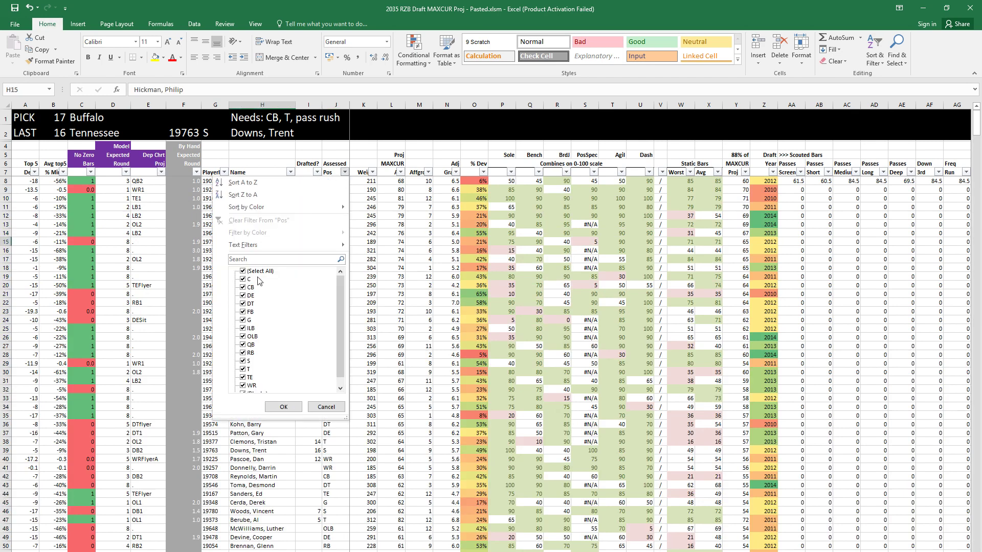
left_click(243, 271)
left_click(249, 287)
left_click(283, 406)
left_click(391, 233)
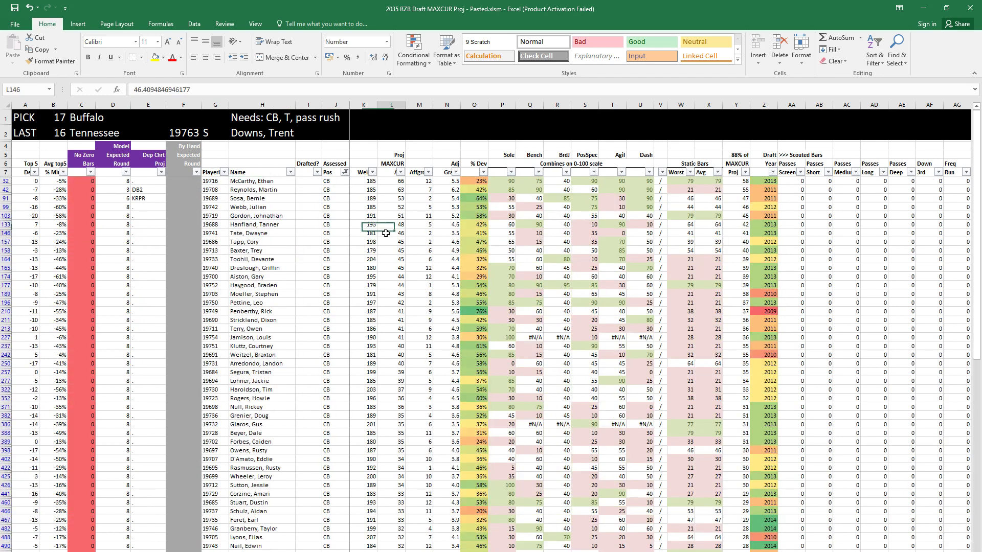
Step: Check the projections of the cornerback in row 32 and copy that prospect's player ID
left_click(138, 184)
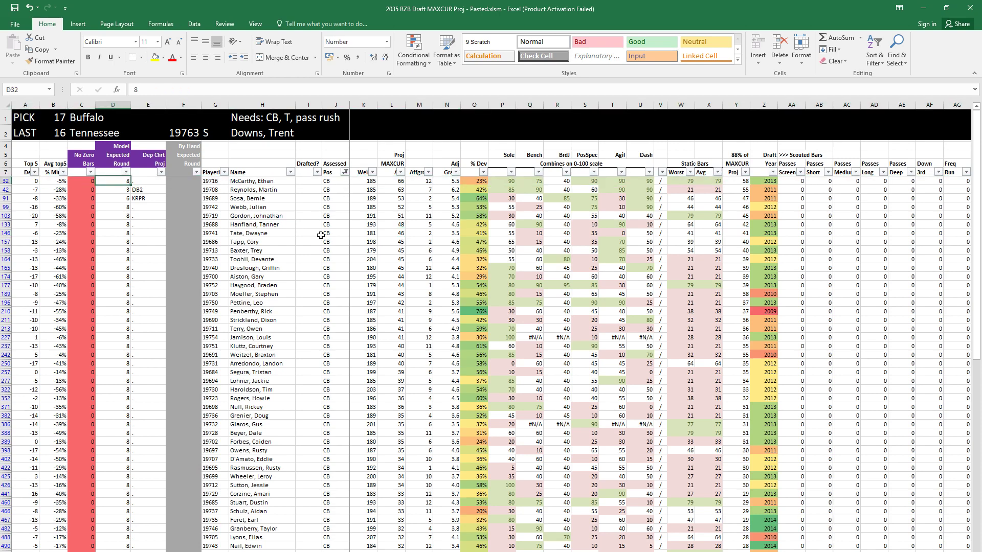
key("Left")
key("Left")
key("Right")
key("Right")
key("Right")
key("Right")
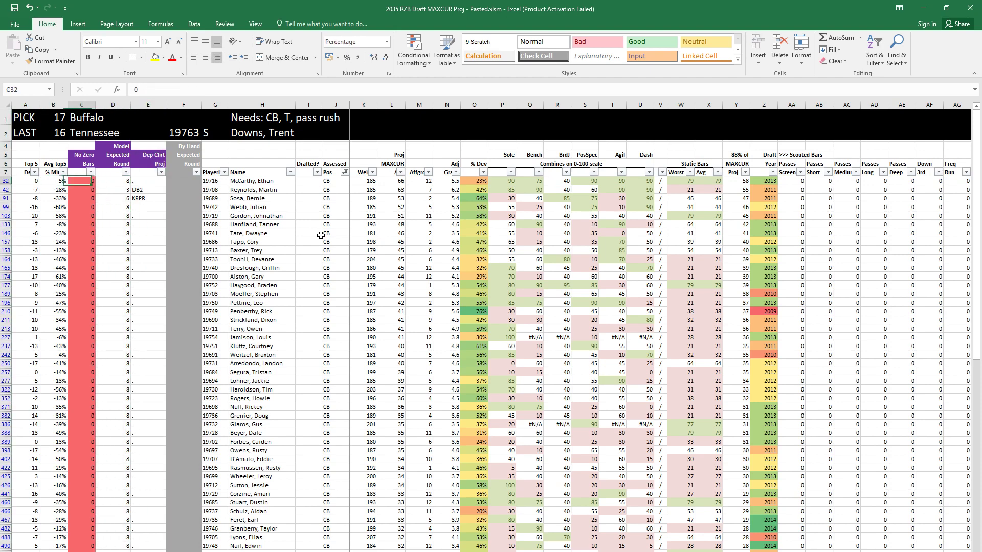
key("ctrl+c")
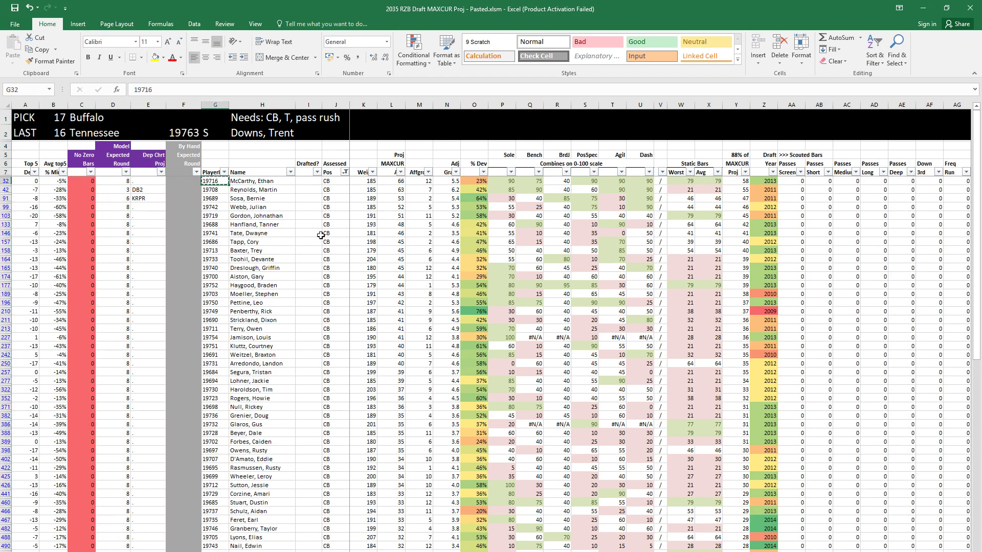
Step: Switch to the 2035 RZB Historic Comps workbook, paste the copied ID as a value into the draftee comparison cell A19, and run the Combines and Bars comparison
key("ctrl+Tab")
key("ctrl+Tab")
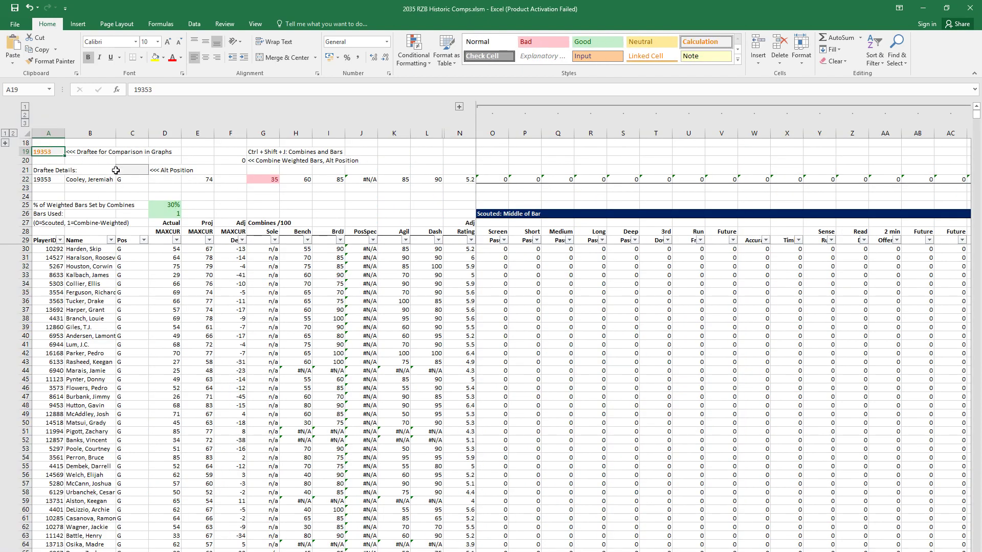
key("alt+e")
key("s")
key("v")
key("Return")
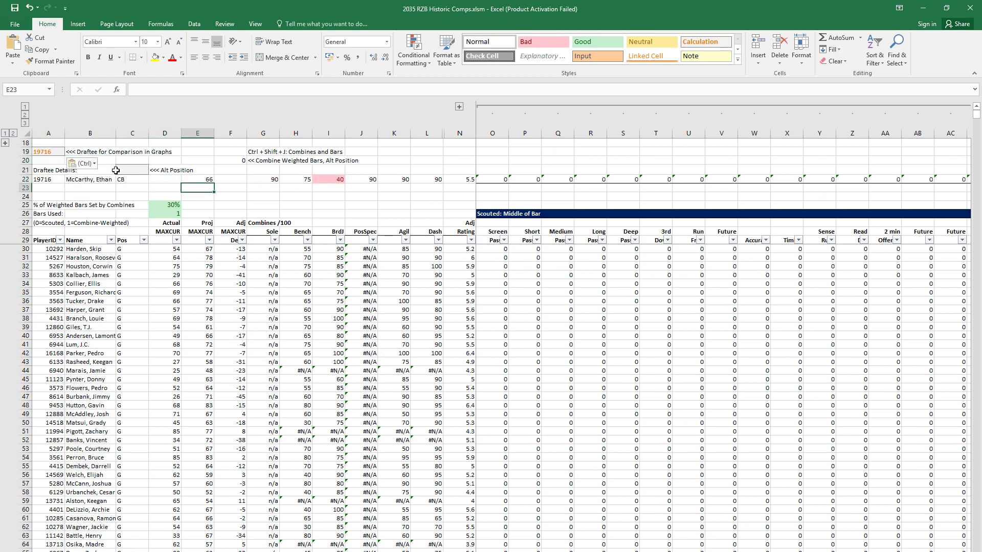
left_click(268, 207)
Step: Examine the comparable cornerbacks' scouted defensive bars, especially Endurance, alongside their actual and projected MAXCUR
left_click(299, 265)
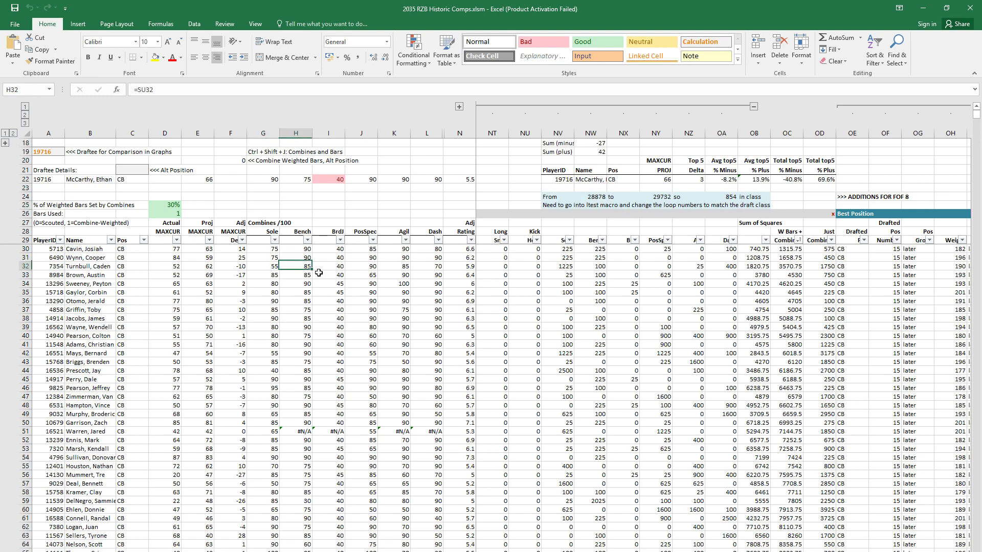
key("Right")
key("Right")
key("Right")
key("Right")
key("Right")
key("Right")
key("Right")
key("Right")
key("Right")
key("Right")
key("Right")
key("Right")
key("Right")
key("Right")
key("Right")
key("Right")
key("Right")
key("Right")
key("Right")
key("Right")
key("Right")
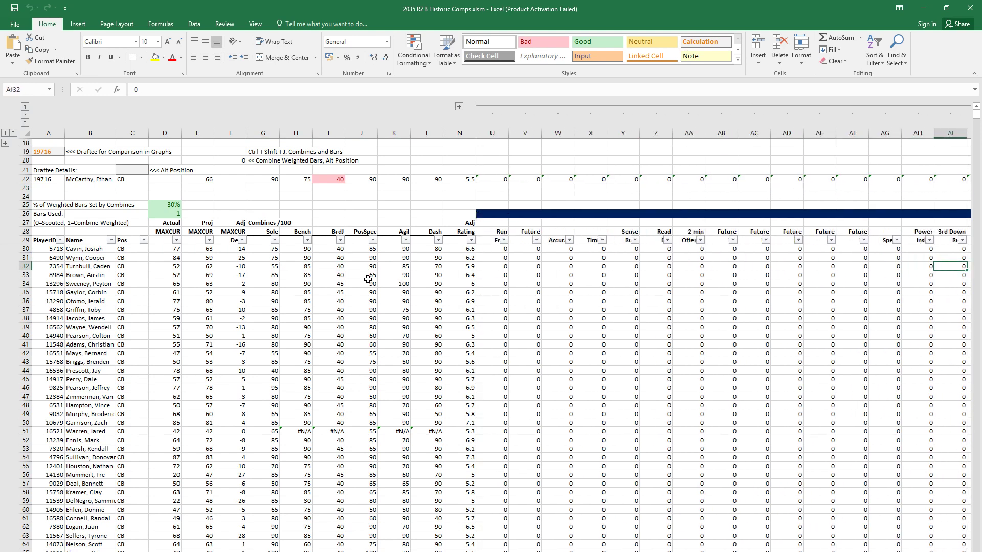
key("Right")
key("Right")
key("Right")
key("Right")
key("Right")
key("Right")
key("Right")
key("Right")
key("Right")
key("Right")
key("Right")
key("Right")
key("Right")
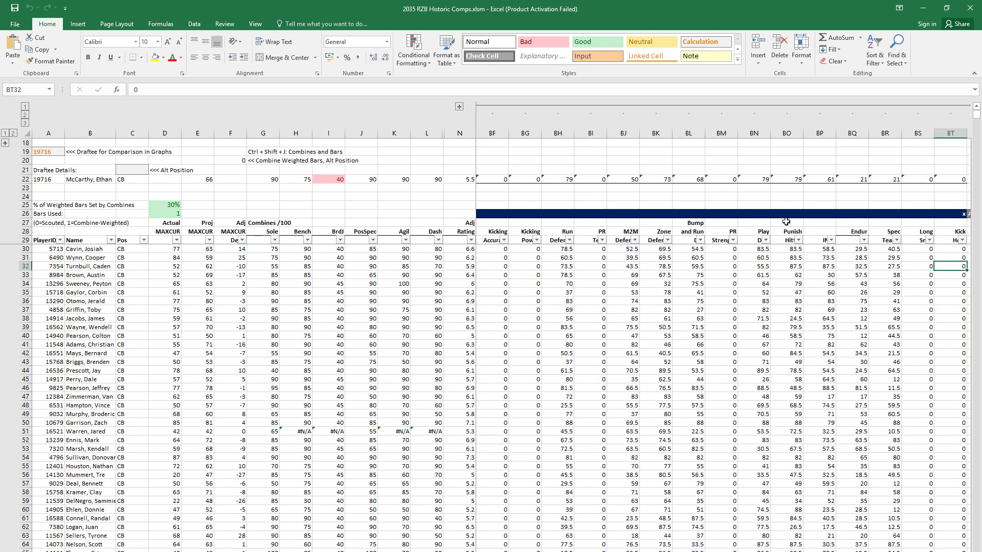
left_click(848, 134)
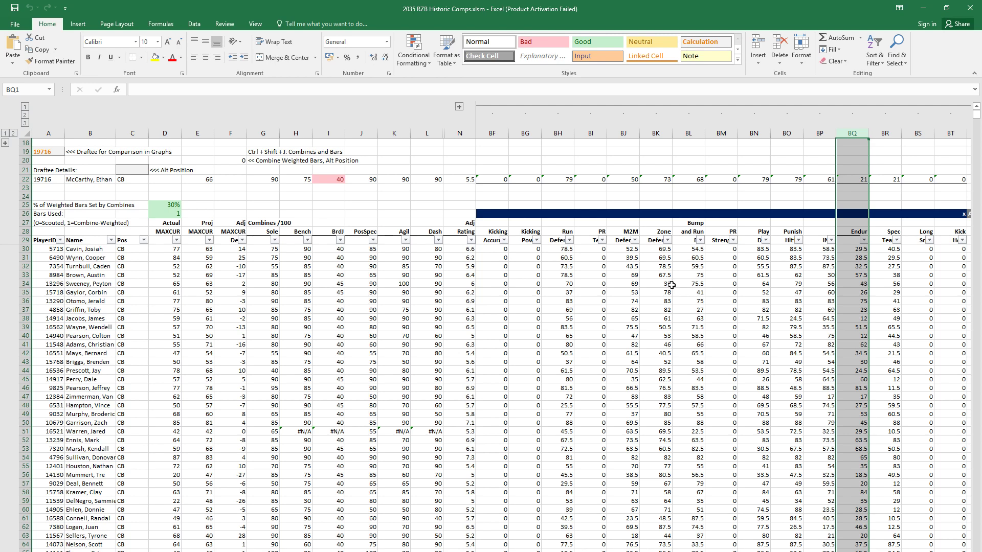
left_click(197, 274)
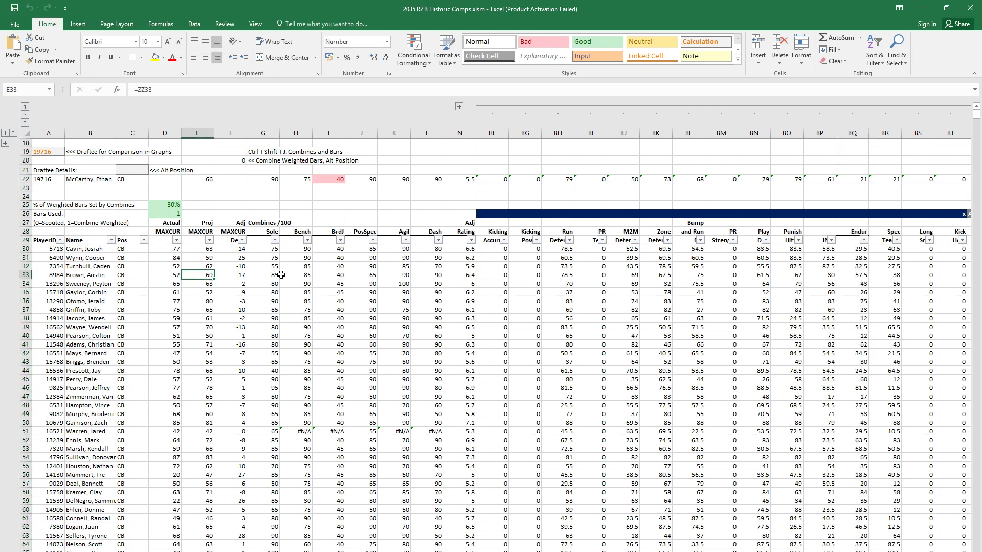
mouse_move(164, 266)
left_mouse_down()
mouse_move(166, 253)
mouse_move(241, 276)
mouse_move(161, 247)
left_mouse_up()
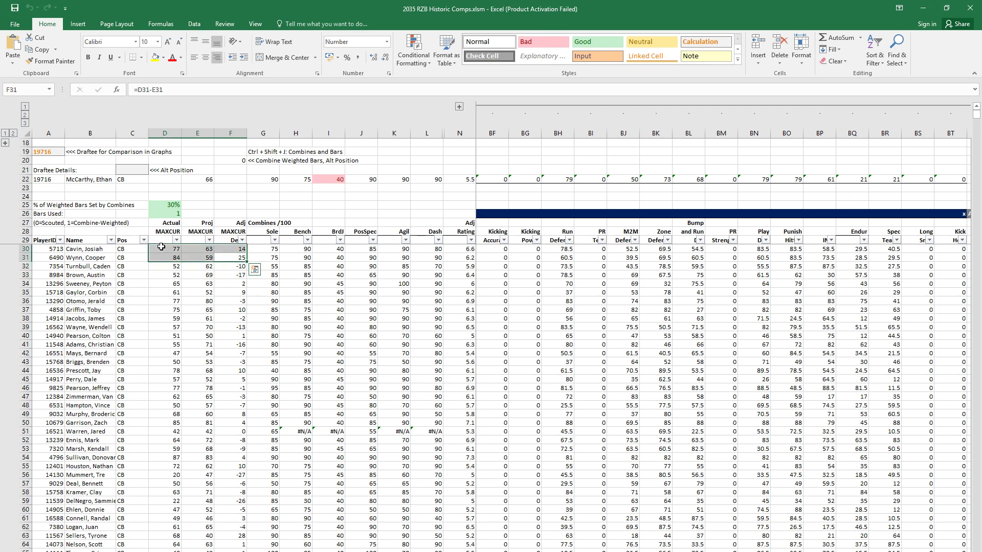
left_click(447, 276)
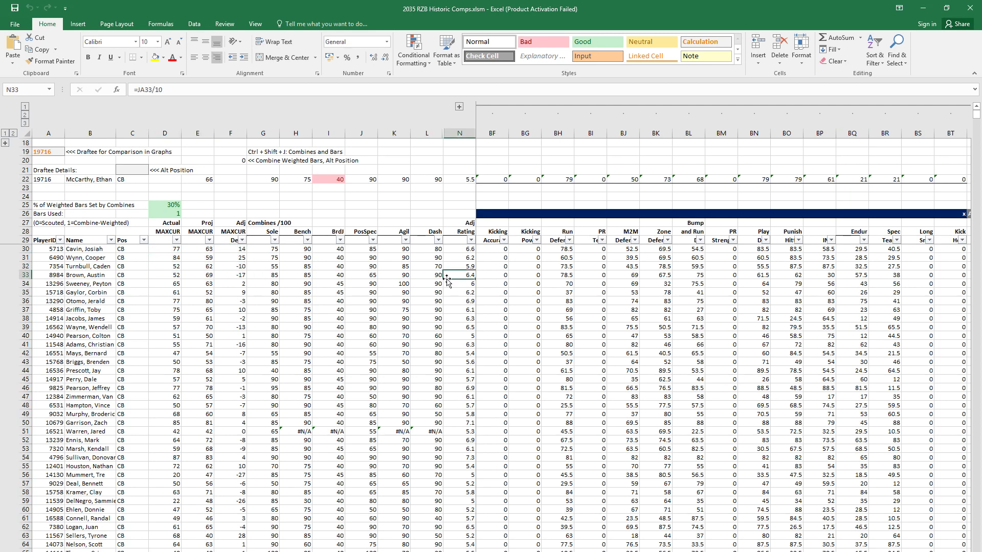
Step: Filter the comparable cornerbacks' Endurance column with a less-than condition so only low-endurance players remain
left_click(880, 278)
left_click(859, 266)
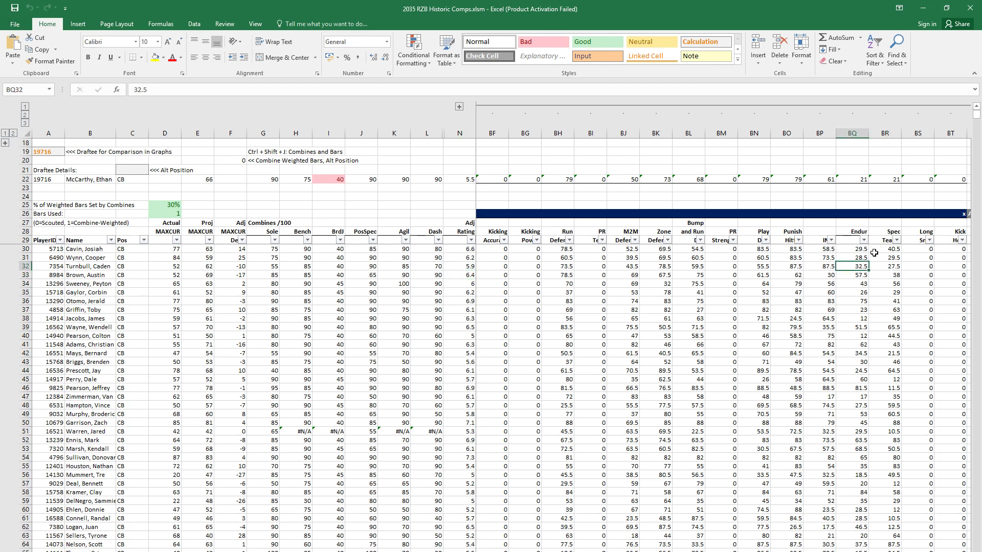
left_click(864, 240)
mouse_move(812, 318)
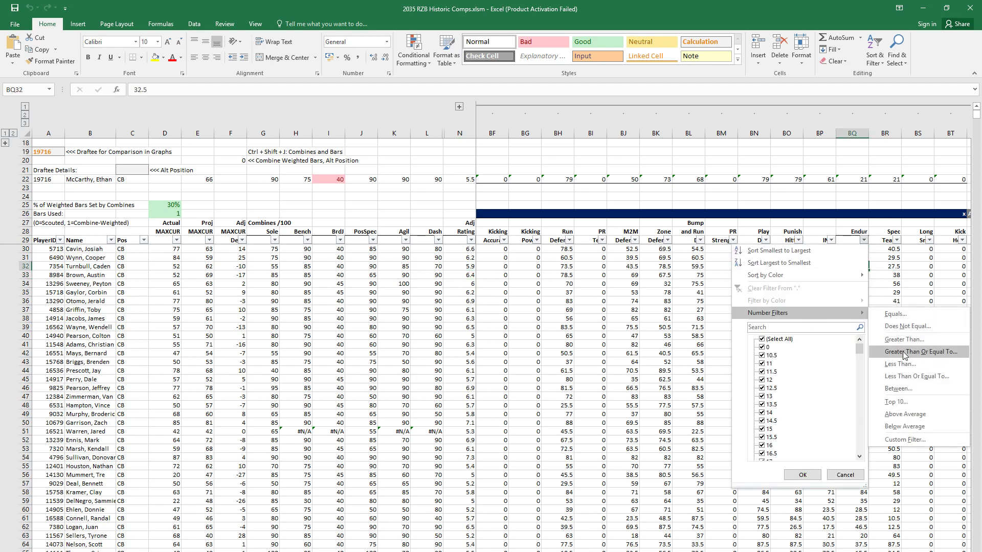
left_click(912, 365)
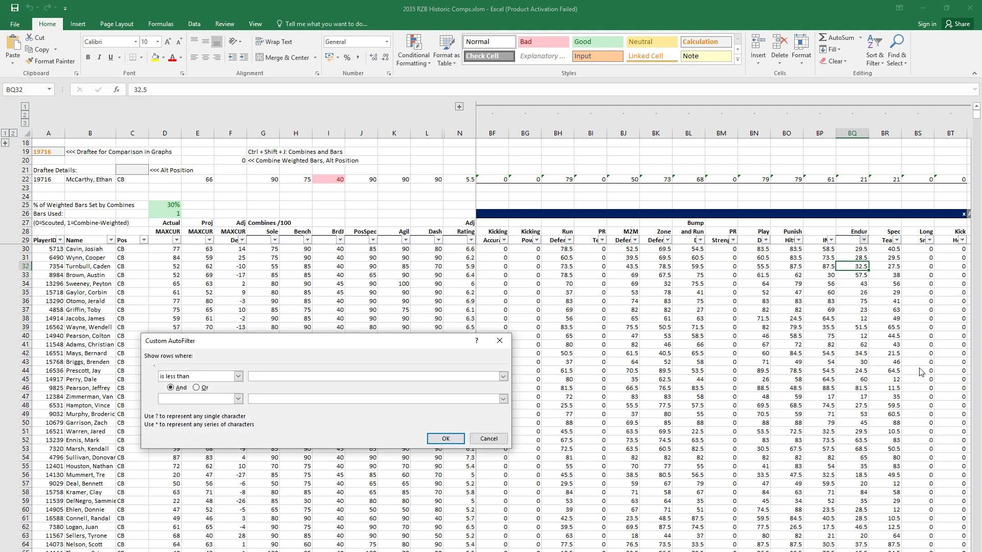
type("2")
key("Return")
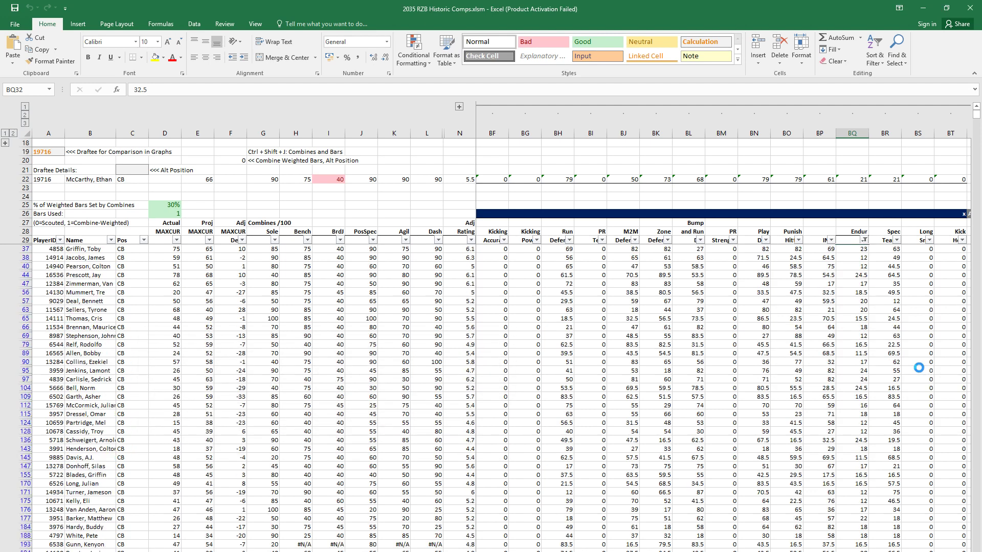
left_click(847, 133)
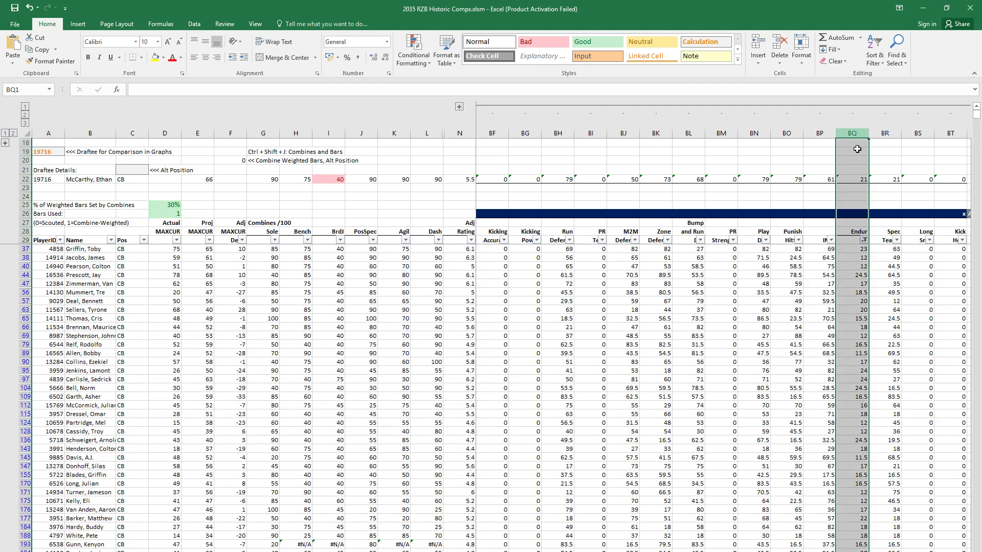
Step: Go from the scouted bars to the actual peak bars and locate the Endurance column for the filtered low-endurance cornerbacks
left_click(845, 283)
key("Right")
key("Right")
key("Right")
key("Right")
key("Right")
key("Right")
key("Right")
key("Right")
key("Right")
key("Right")
key("Right")
key("Right")
key("Right")
key("Right")
key("Right")
key("Right")
key("Right")
key("Right")
key("Right")
key("Right")
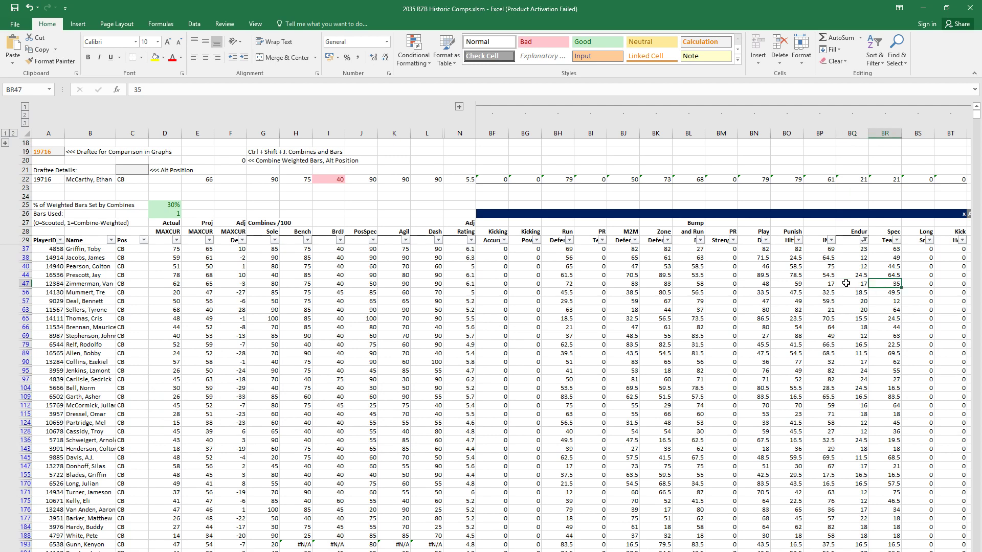
key("Right")
key("Right")
key("Right")
key("Right")
key("Right")
key("Right")
key("Right")
key("Right")
key("Right")
key("Right")
key("Right")
key("Right")
key("Right")
key("Right")
key("Right")
key("Right")
key("Right")
key("Right")
key("Right")
key("Right")
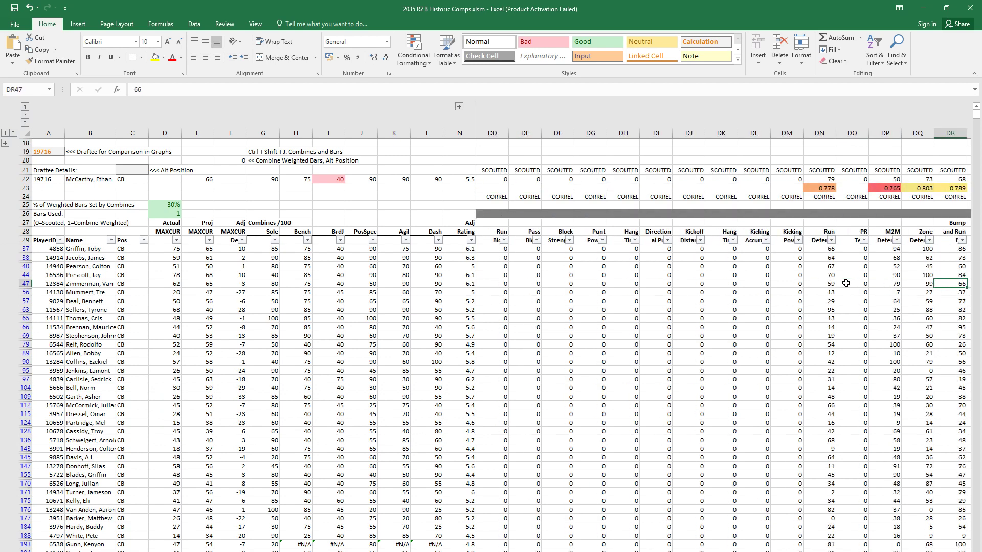
key("Left")
key("Up")
key("Up")
key("Up")
key("Up")
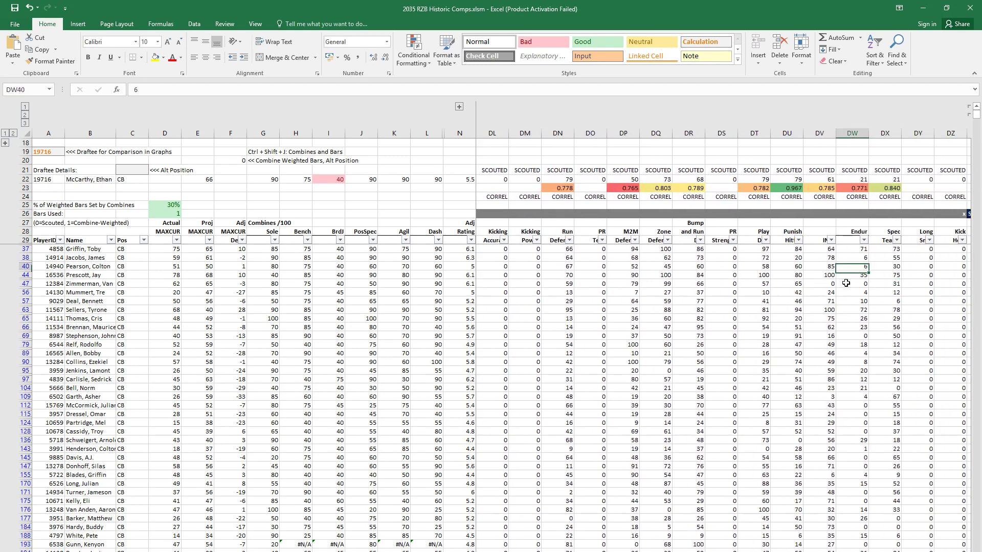
Step: Review the actual peak Endurance values of the highest-listed cornerback comps, starting from row 37, and highlight the rows through row 63
key("shift+Down")
key("shift+Down")
key("shift+Down")
key("shift+Down")
key("shift+Down")
key("shift+Down")
key("shift+Down")
key("shift+Down")
key("shift+Down")
key("shift+Down")
key("shift+Up")
key("shift+Up")
key("shift+Up")
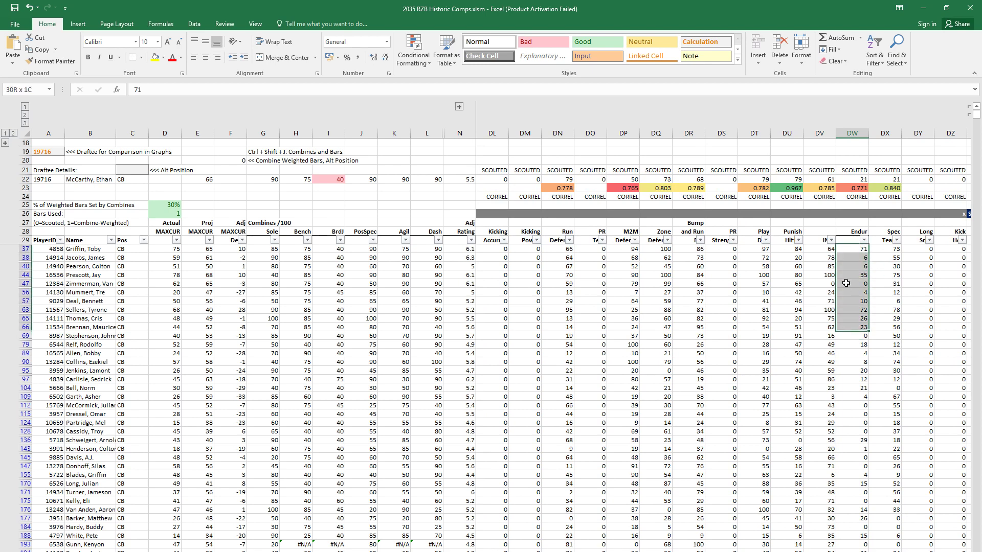
key("shift+space")
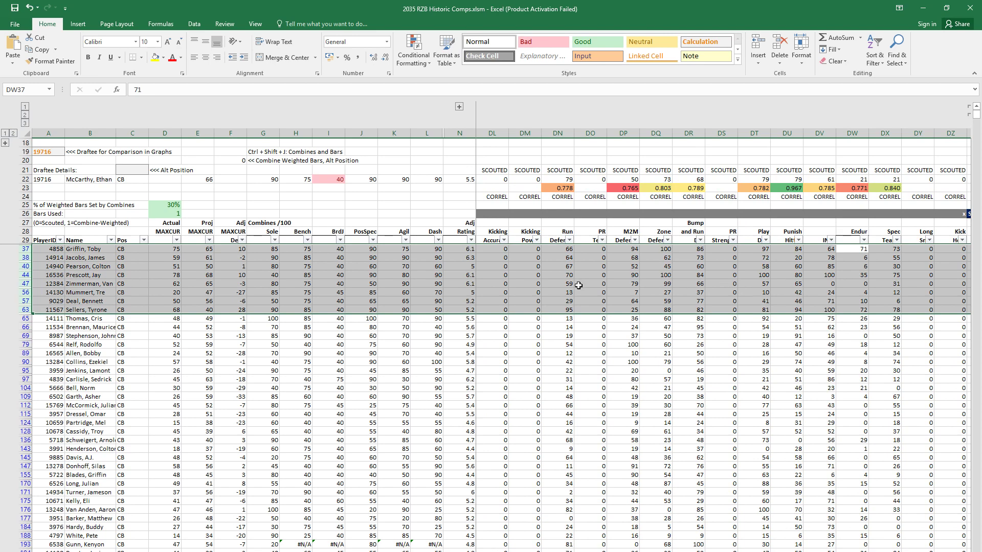
Step: Highlight row 63 and row 37 in turn to inspect the two comps whose actual peak Endurance stands out
left_click(854, 309)
key("shift+space")
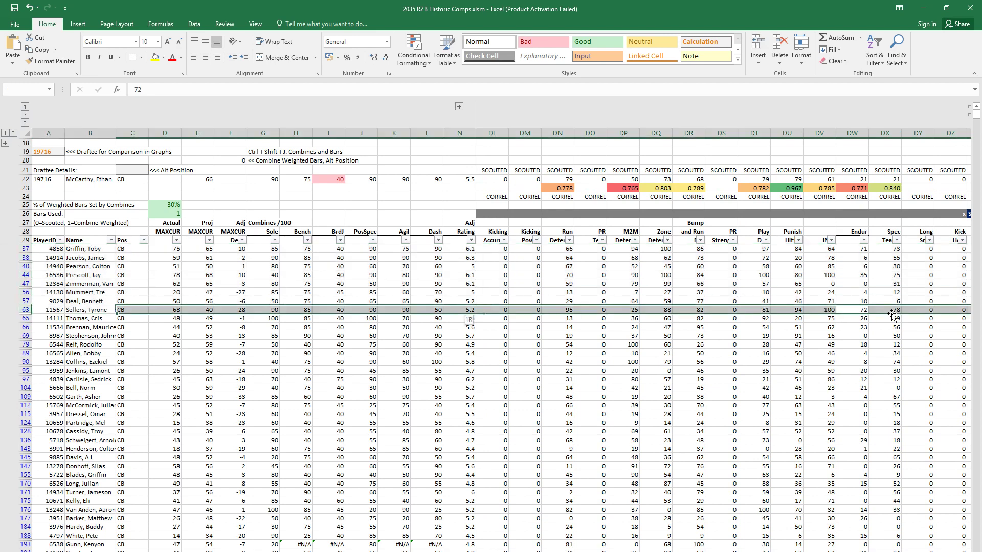
key("Up")
key("Up")
key("Up")
key("Up")
key("Up")
key("Up")
key("Up")
key("shift+space")
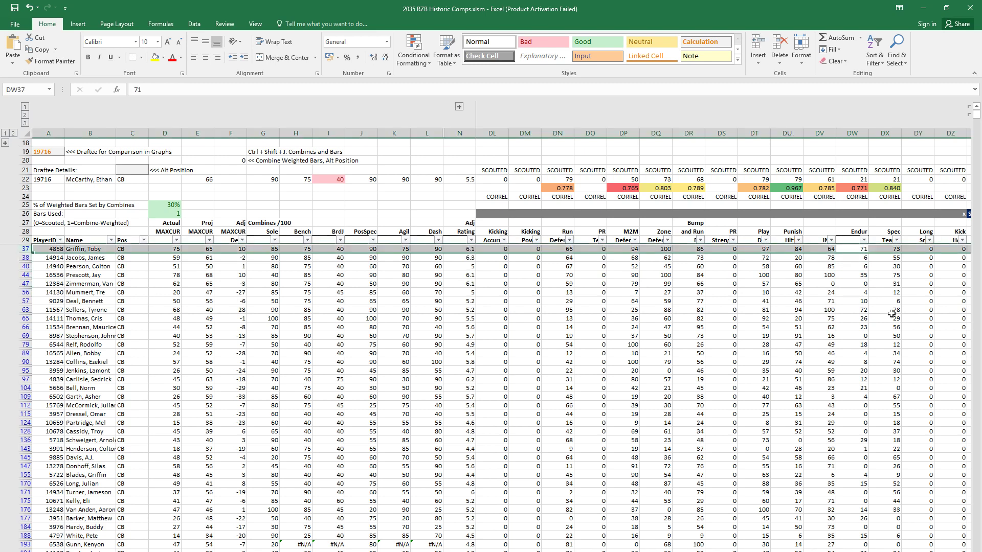
Step: Return to the scouted bars and highlight row 37 to check that cornerback's scouted Endurance against actual and projected MAXCUR
key("Left")
key("Left")
key("Left")
key("Left")
key("Left")
key("Left")
key("Left")
key("Left")
key("Left")
key("Left")
key("Left")
key("Left")
key("Left")
key("Left")
key("Left")
key("Left")
key("Left")
key("Left")
key("Left")
key("Left")
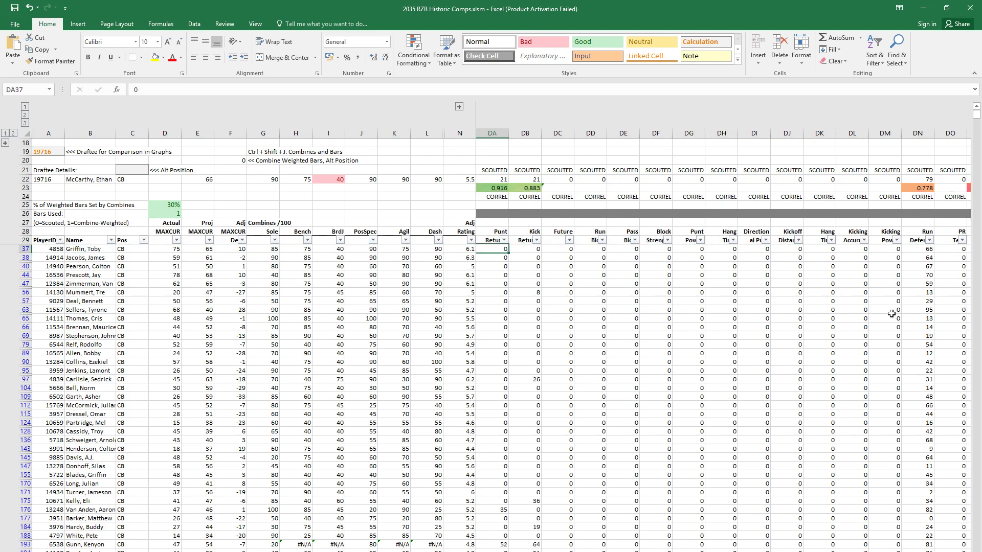
key("Left")
key("Left")
key("Left")
key("Left")
key("Left")
key("Left")
key("Left")
key("Left")
key("Left")
key("Left")
key("Left")
key("Left")
key("Left")
key("Left")
key("Left")
key("Left")
key("Left")
key("Left")
key("Left")
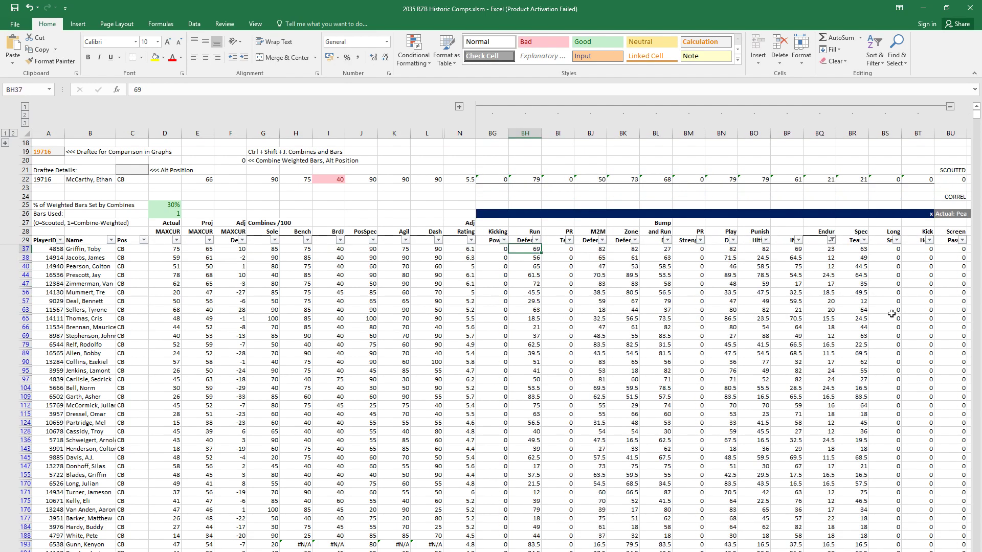
key("Left")
key("Left")
key("shift+space")
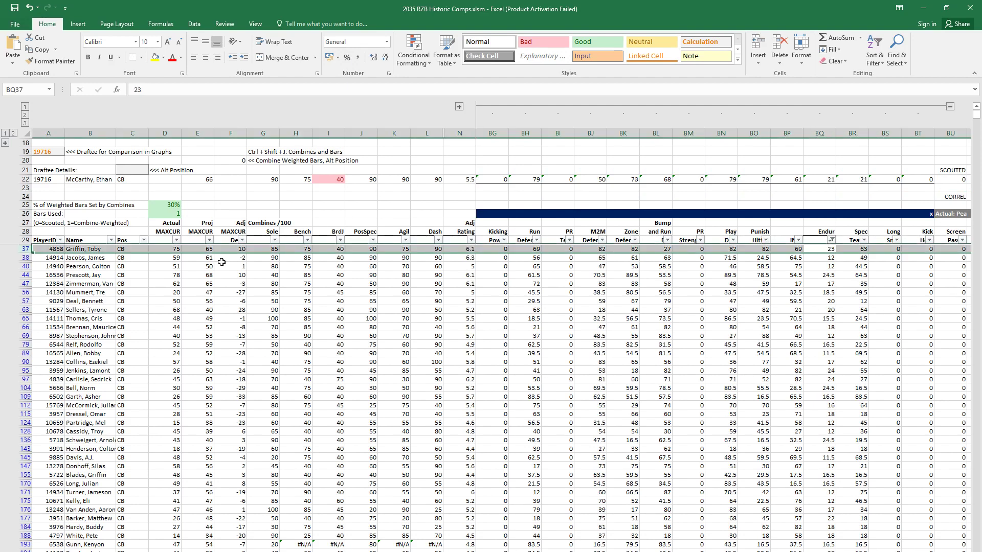
Step: Go back across row 37 to the actual peak defensive bars and compare them with that cornerback's scouted bars
key("Right")
key("Right")
key("Right")
key("Right")
key("Right")
key("Right")
key("Right")
key("Right")
key("Right")
key("Right")
key("Right")
key("Right")
key("Right")
key("Right")
key("Right")
key("Right")
key("Right")
key("Right")
key("Right")
key("Right")
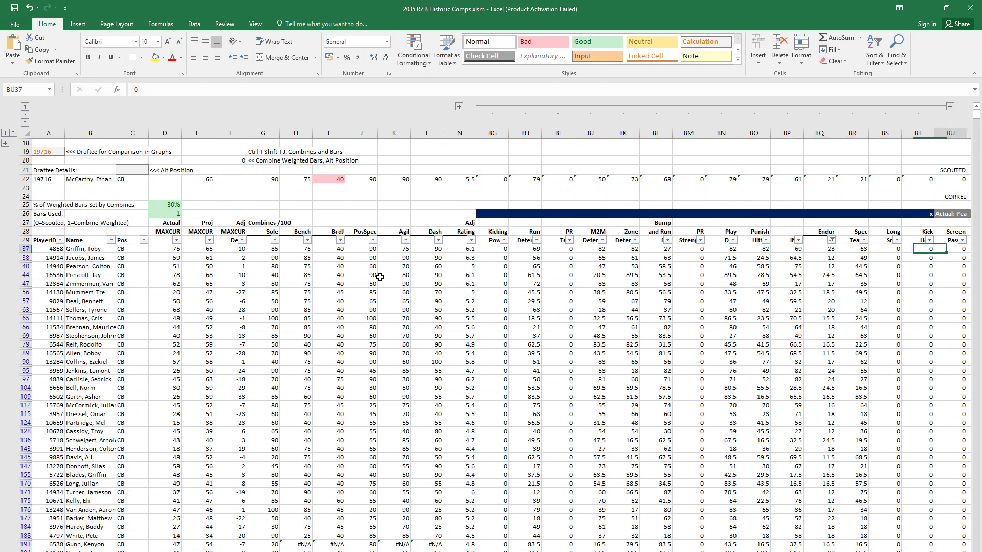
key("Right")
key("Right")
key("Right")
key("Right")
key("Right")
key("Right")
key("Right")
key("Right")
key("Right")
key("Right")
key("Right")
key("Right")
key("Right")
key("Right")
key("Right")
key("Right")
key("Right")
key("Right")
key("Right")
key("Right")
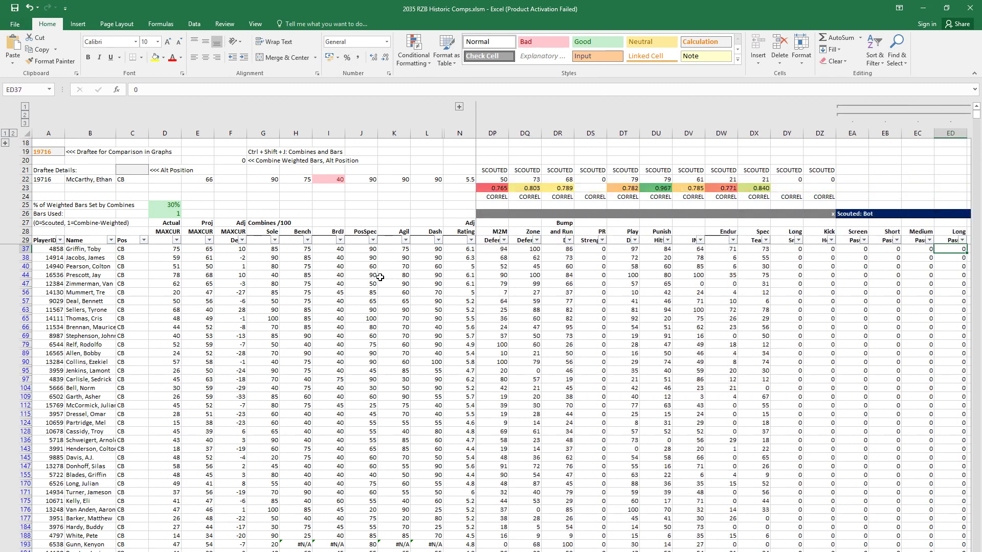
Step: Review the row 37 cornerback's scouted defensive bars, from Endurance back to Run Defense
key("Left")
key("Left")
key("Left")
key("Left")
key("Left")
key("Left")
key("Left")
key("Left")
key("Left")
key("Left")
key("Right")
key("Right")
key("Right")
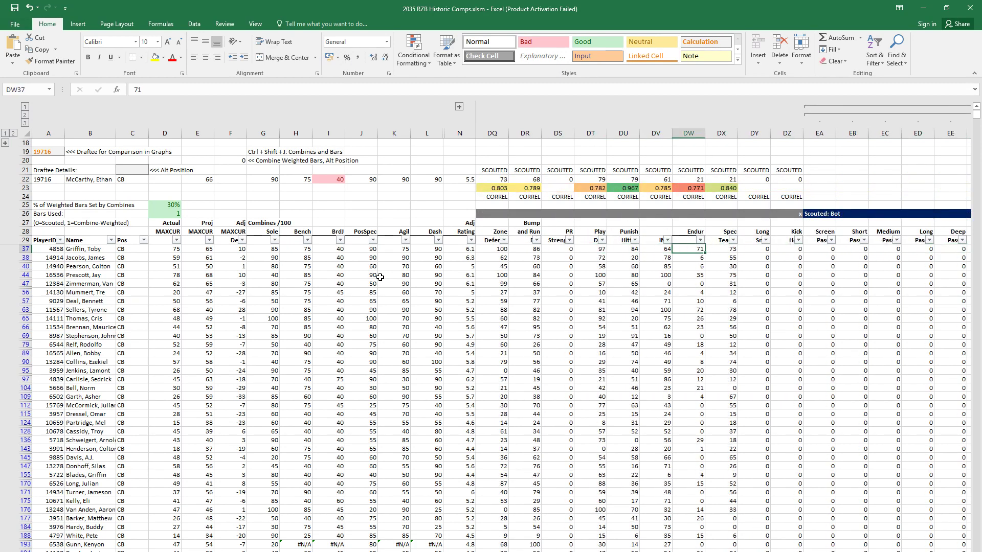
key("Left")
key("Left")
key("Left")
key("Left")
key("Left")
key("Left")
key("Left")
key("Left")
key("Left")
key("Left")
key("Left")
key("Left")
key("Right")
key("Right")
key("Right")
key("Right")
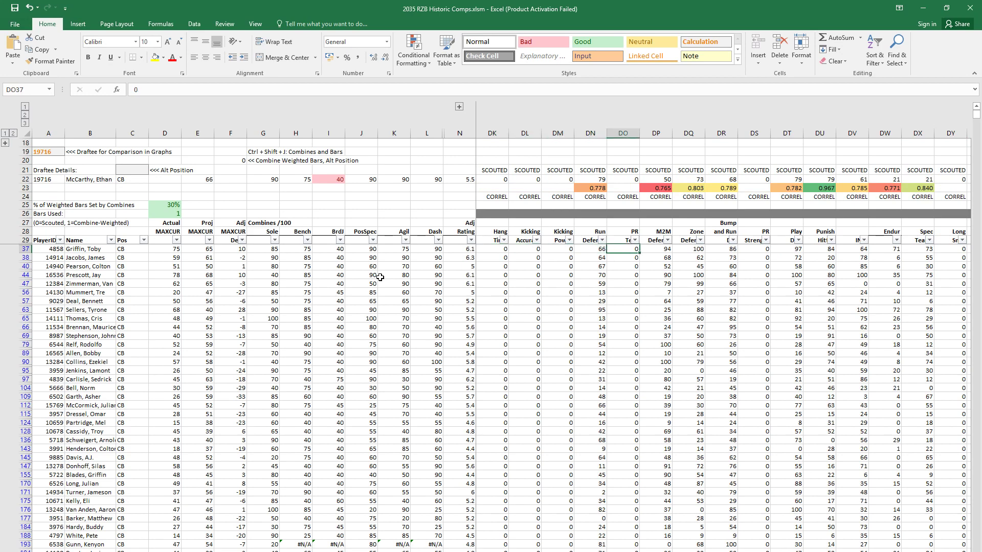
Step: Check the row 37 cornerback's combine scores from Sole through Dash, and look across that row's offensive and kicking bars
left_click_drag(268, 249, 419, 251)
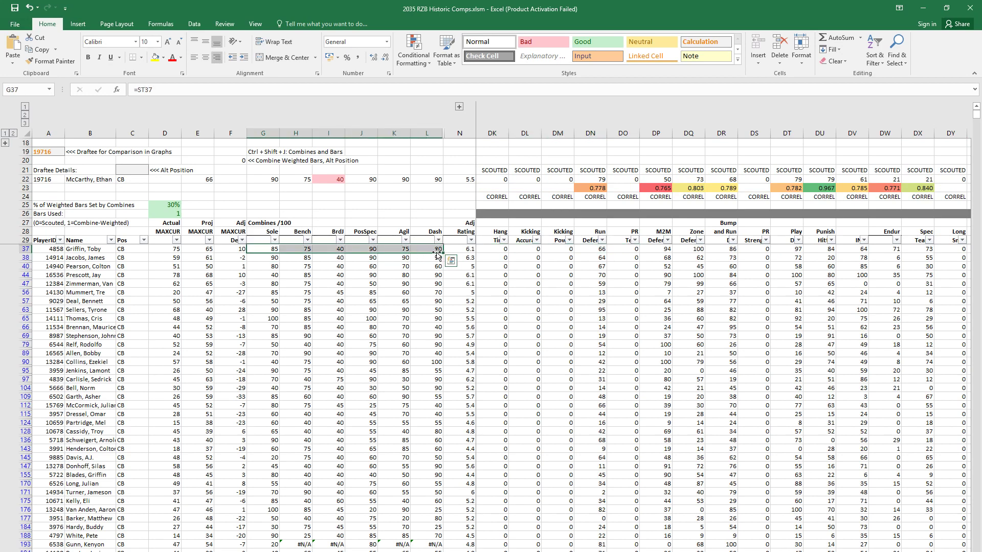
left_click(325, 248)
key("Right")
key("Right")
key("Right")
key("Right")
key("Right")
key("Right")
key("Right")
key("Right")
key("Right")
key("Right")
key("Right")
key("Right")
key("Right")
key("Right")
key("Right")
key("Right")
key("Right")
key("Right")
key("Right")
key("Right")
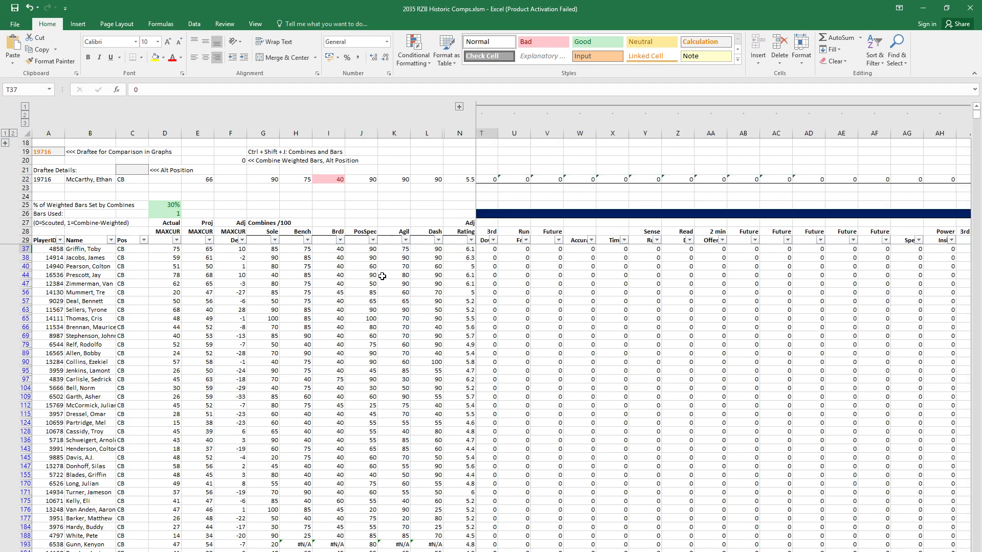
key("Right")
key("Right")
key("Right")
key("Right")
key("Right")
key("Right")
key("Right")
key("Right")
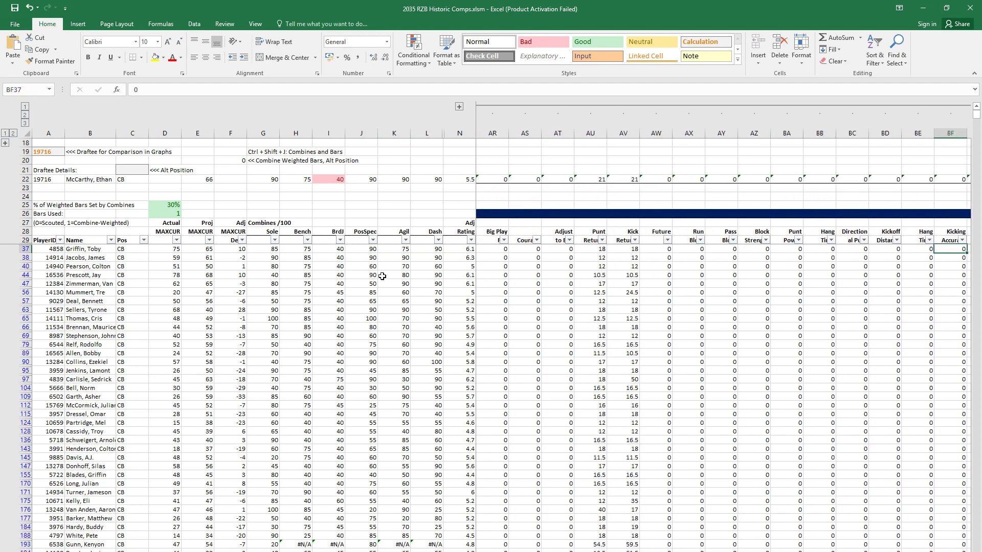
left_click(327, 283)
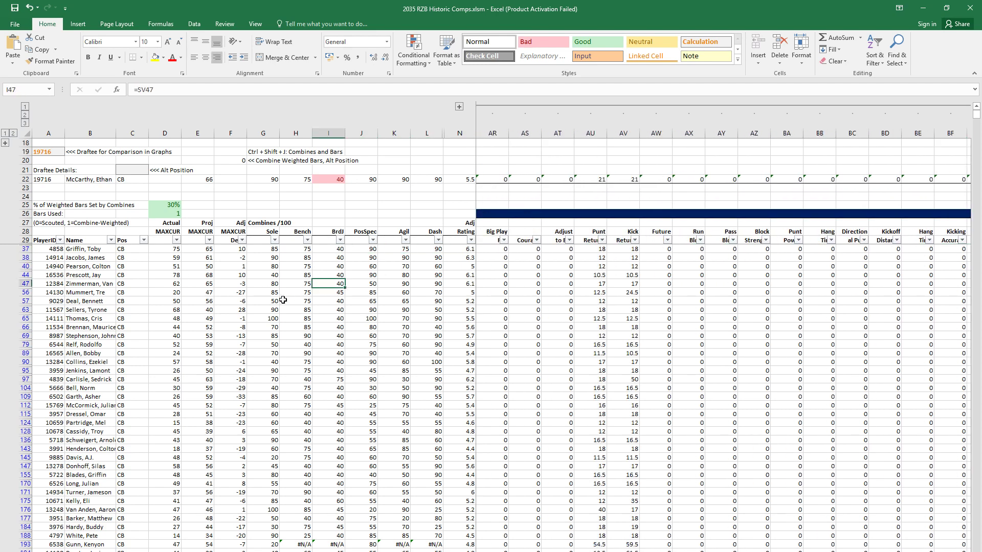
Step: Switch to the draft MAXCUR projection workbook and mark the cornerback in row 32 as drafted at pick 17
key("ctrl+Tab")
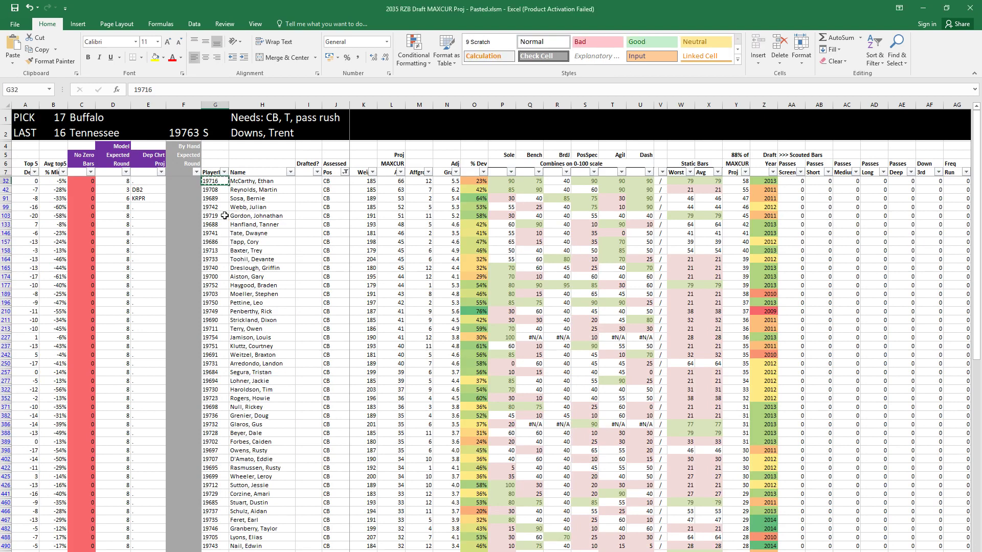
key("Right")
key("Right")
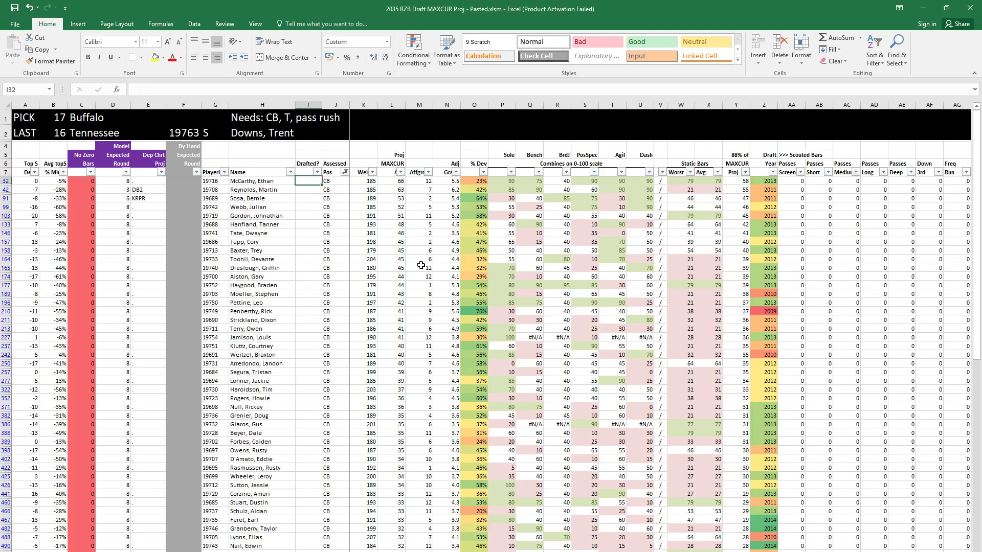
type("17")
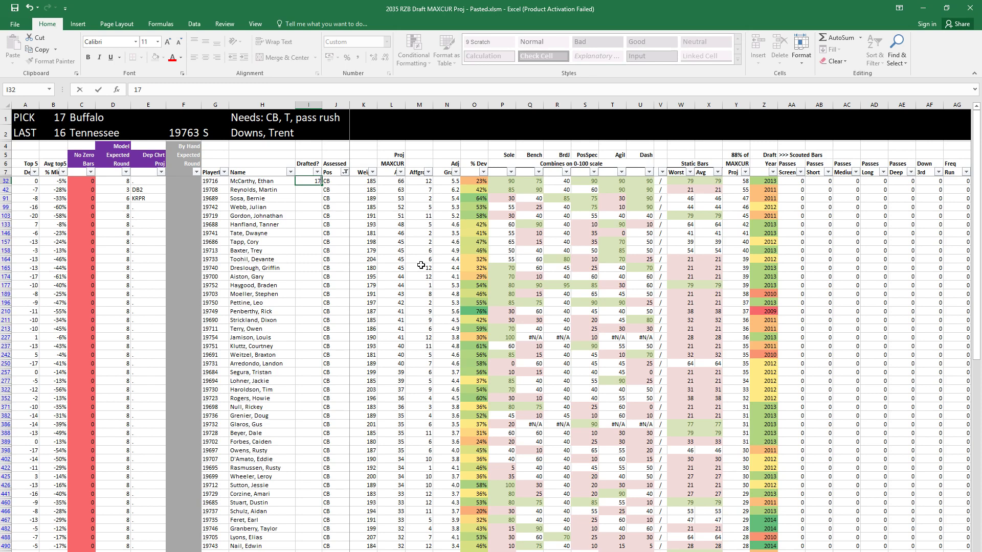
key("Return")
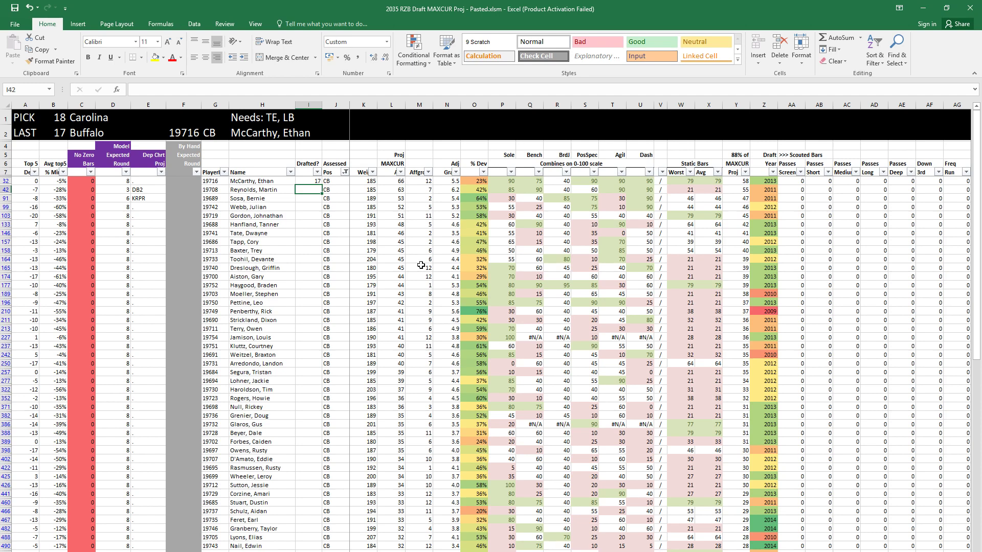
Step: Clear the filter to list draftees at all positions and inspect the highest-projected players for Carolina's pick 18
key("alt+h")
key("s")
key("c")
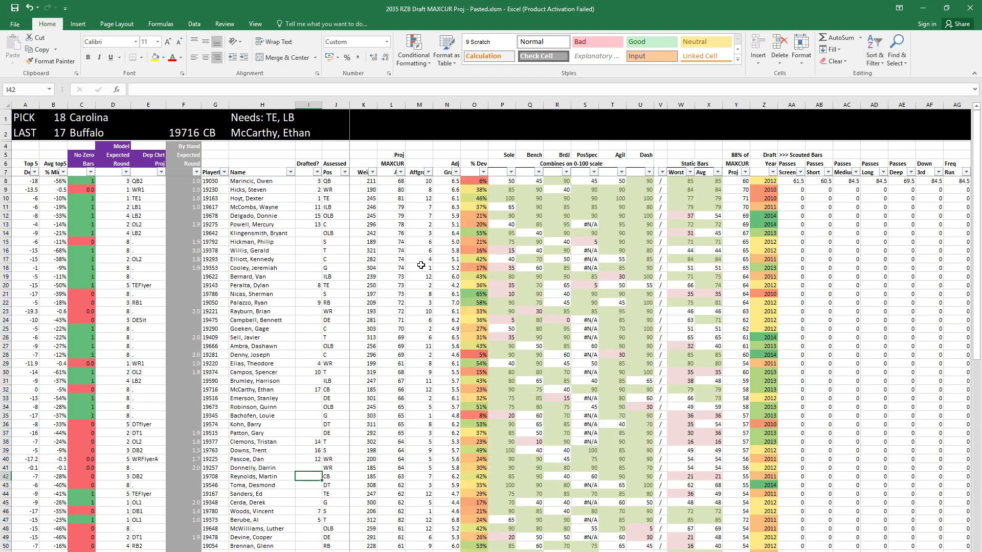
left_click(307, 249)
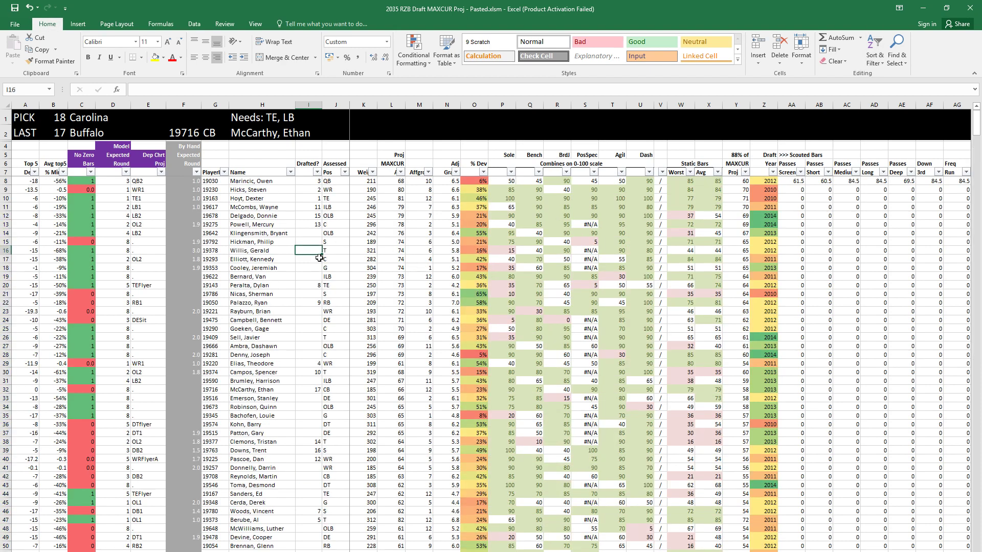
left_click(310, 234)
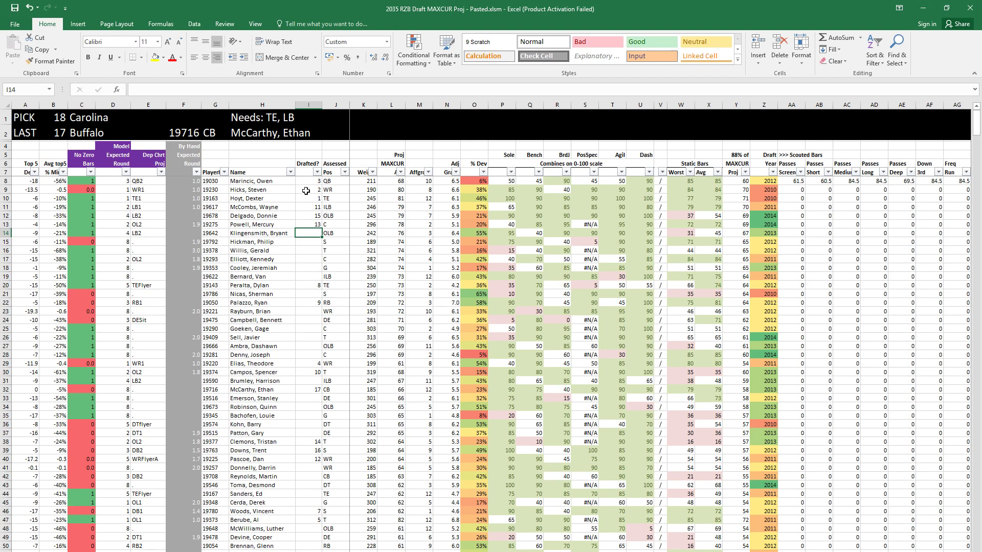
left_click(263, 189)
key("shift+space")
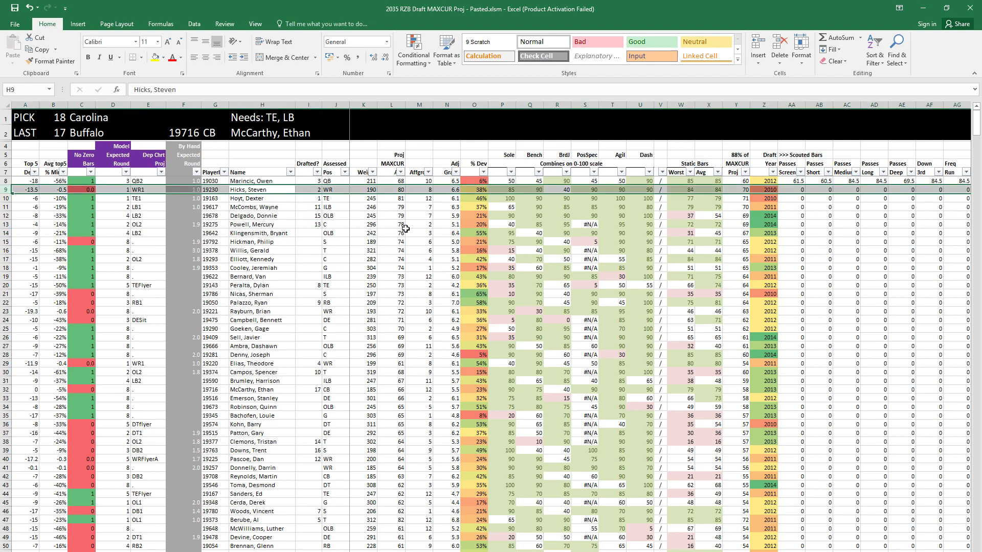
Step: Mark the outside linebacker in row 14 as drafted at pick 18
key("Down")
key("Down")
key("Down")
key("Down")
key("Down")
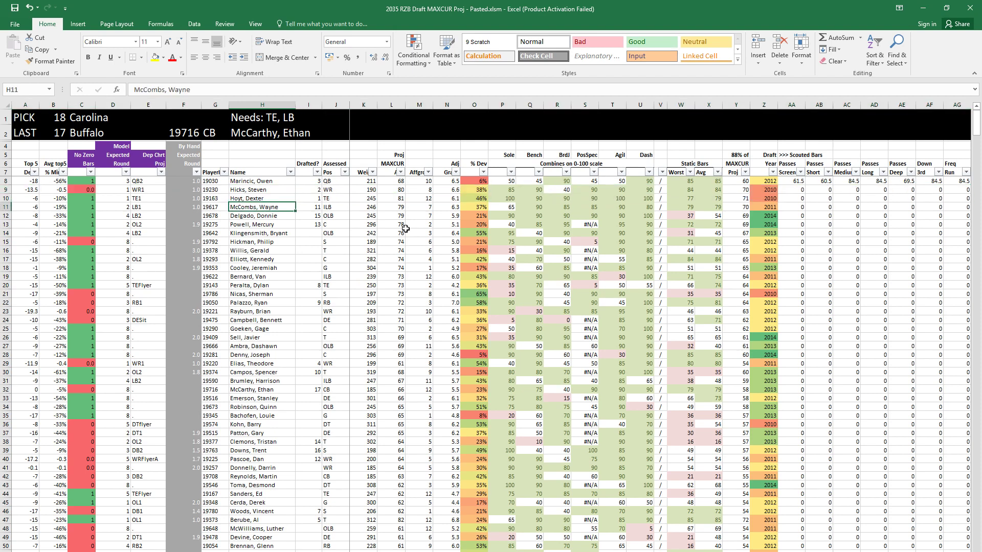
key("Right")
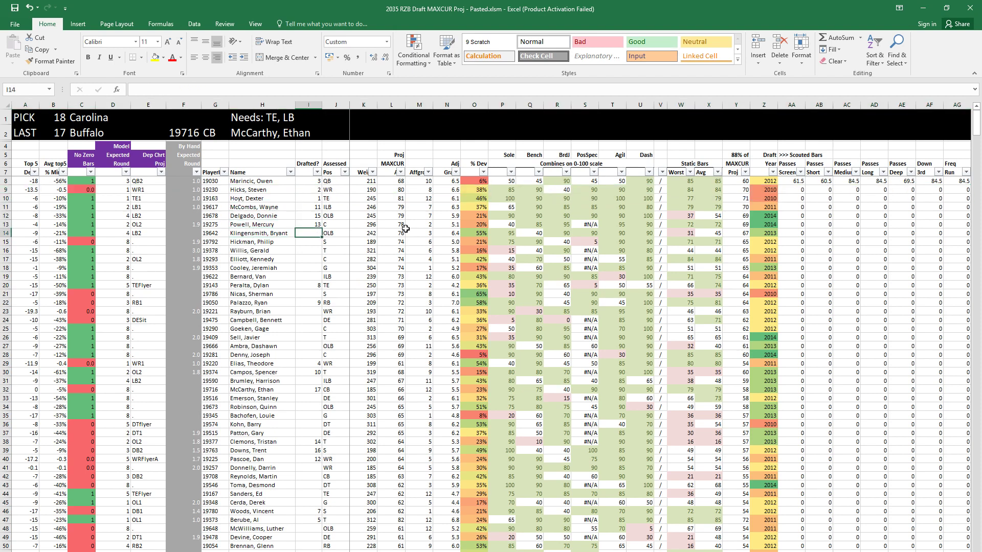
type("18")
key("Return")
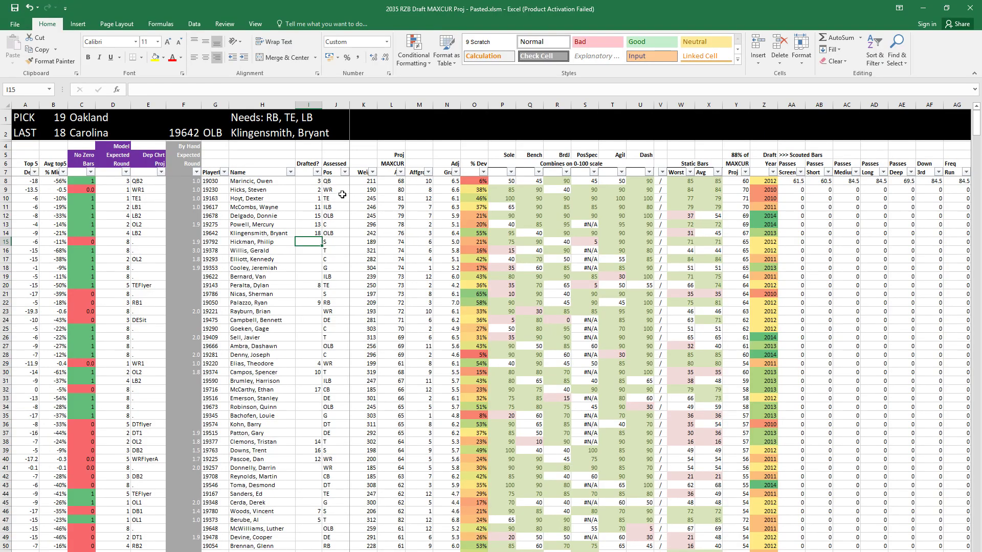
Step: Filter the Drafted? column to blanks so that only undrafted players are listed
left_click(317, 173)
left_click(230, 271)
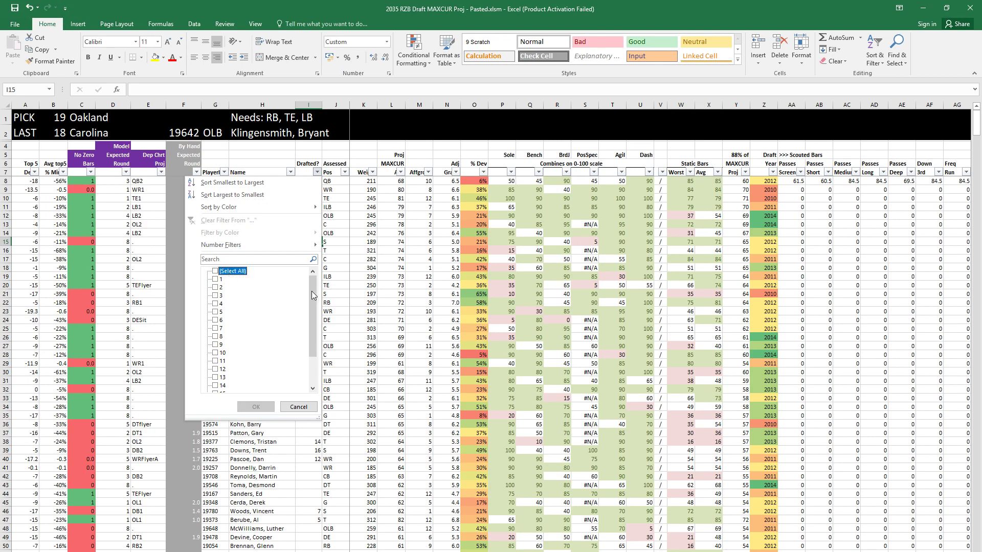
left_click_drag(313, 295, 313, 323)
left_click(223, 386)
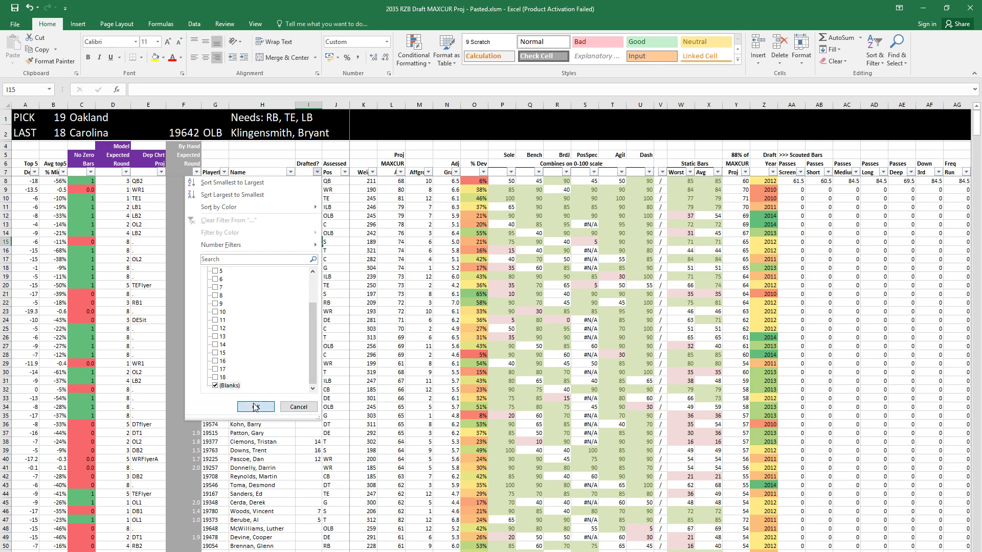
left_click(256, 406)
left_click(308, 118)
left_click(301, 235)
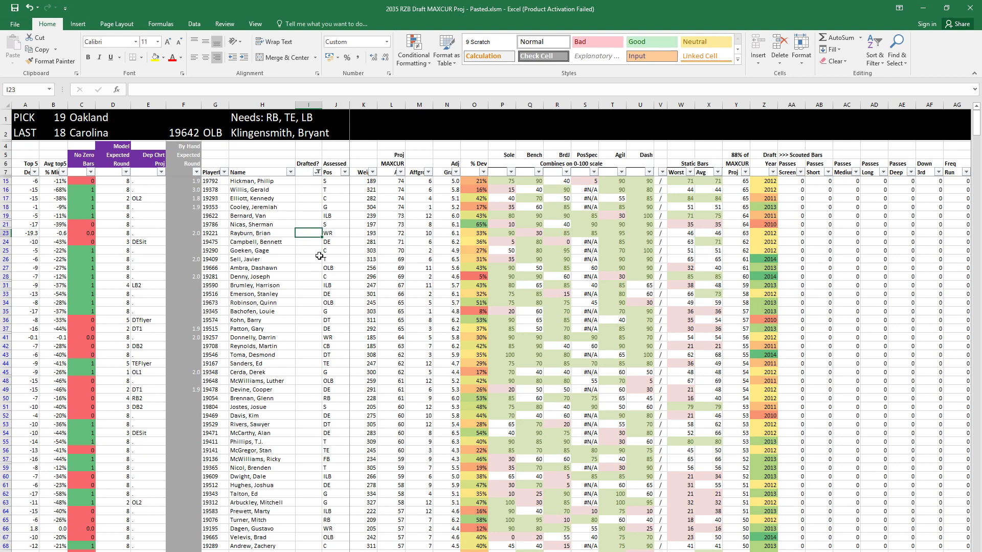
Step: Filter the undrafted players to the RB position for Oakland's pick 19
left_click(344, 172)
left_click(268, 271)
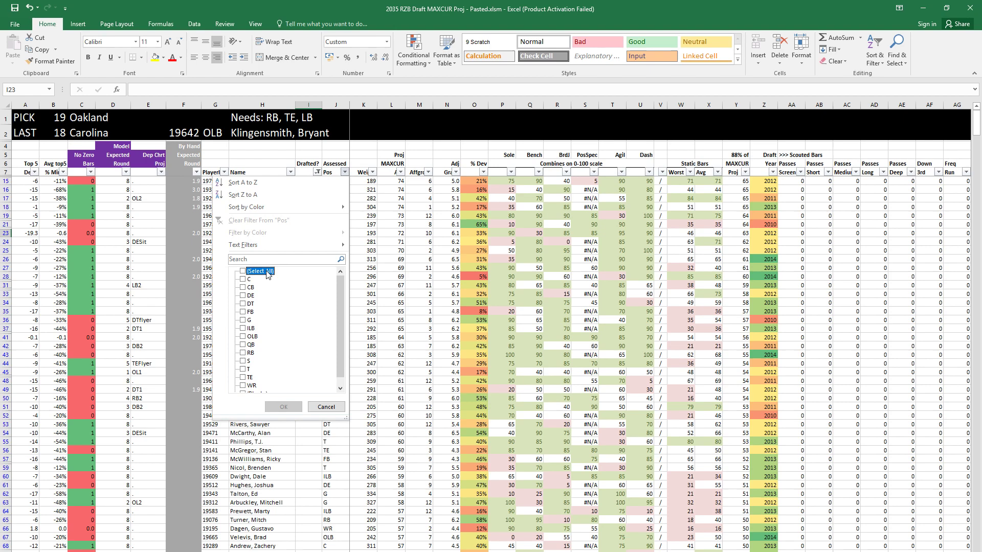
left_click(252, 352)
left_click(284, 406)
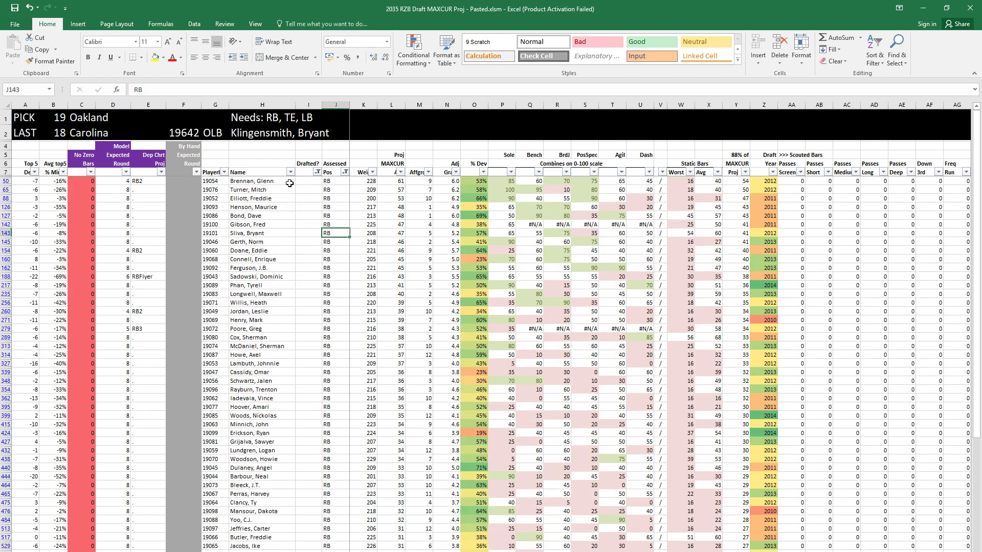
Step: Go to the running back scouted bars and highlight rows 50, 65 and 88 in turn to compare the three top-projected backs
left_click(290, 183)
key("ctrl+Right")
key("ctrl+Right")
key("ctrl+Right")
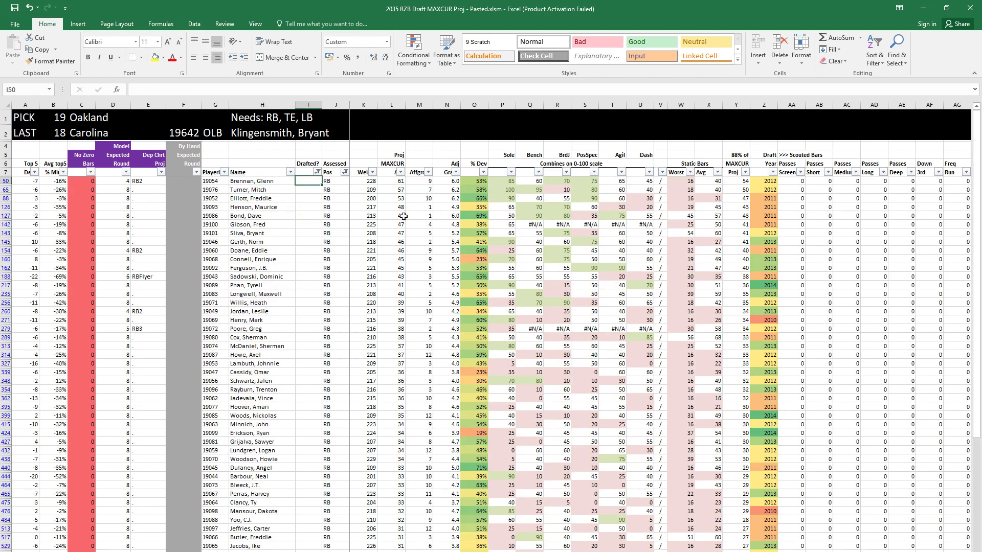
key("Right")
key("Right")
key("Right")
key("Right")
key("Right")
key("Right")
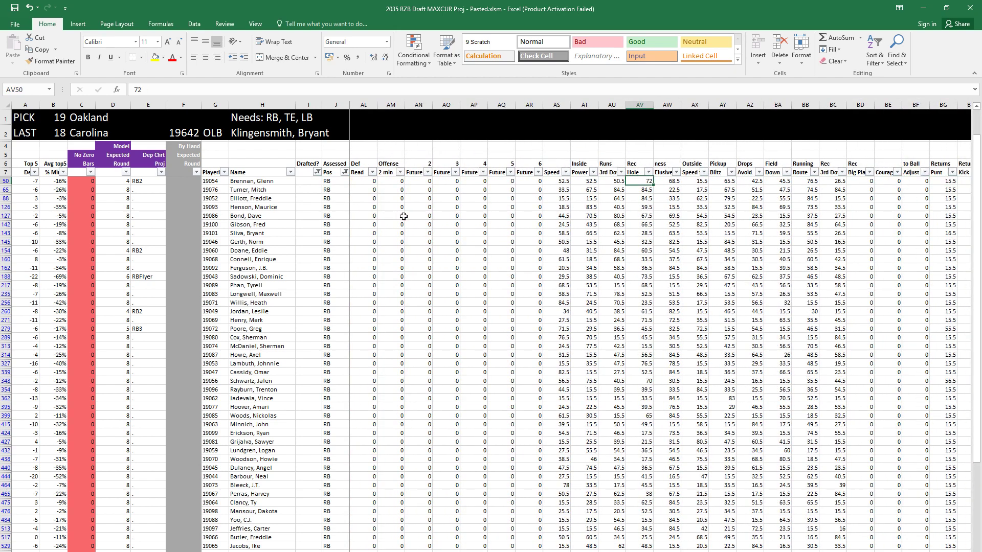
key("shift+space")
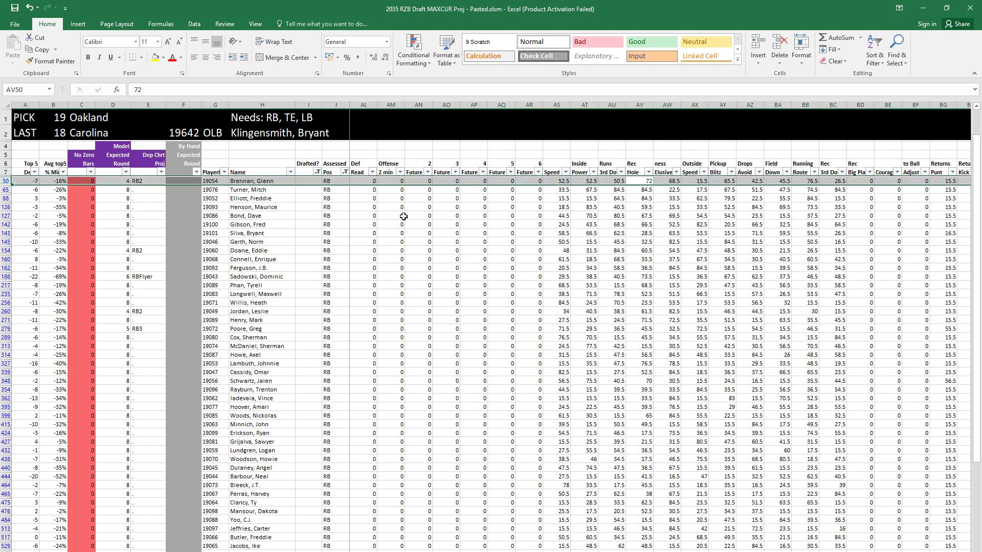
key("Down")
key("shift+space")
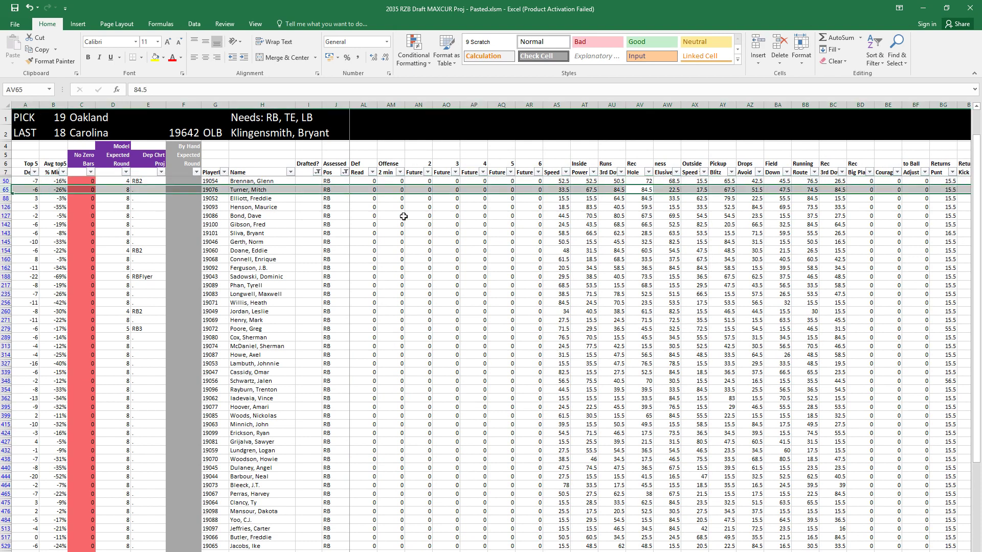
key("Down")
key("shift+space")
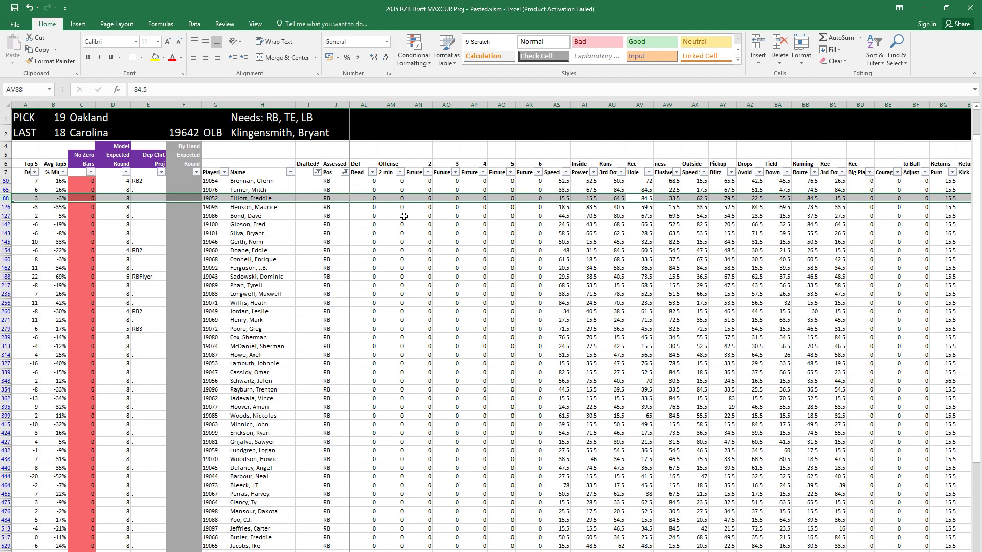
Step: Look through the remaining scouted bars of the running back in row 88, including Endurance, and return to that row's weight and projections
key("Right")
key("Right")
key("Right")
key("Right")
key("Right")
key("Right")
key("Right")
key("Right")
key("Right")
key("Right")
key("Right")
key("Right")
key("Right")
key("Right")
key("Right")
key("Right")
key("Right")
key("Right")
key("Right")
key("Right")
key("Right")
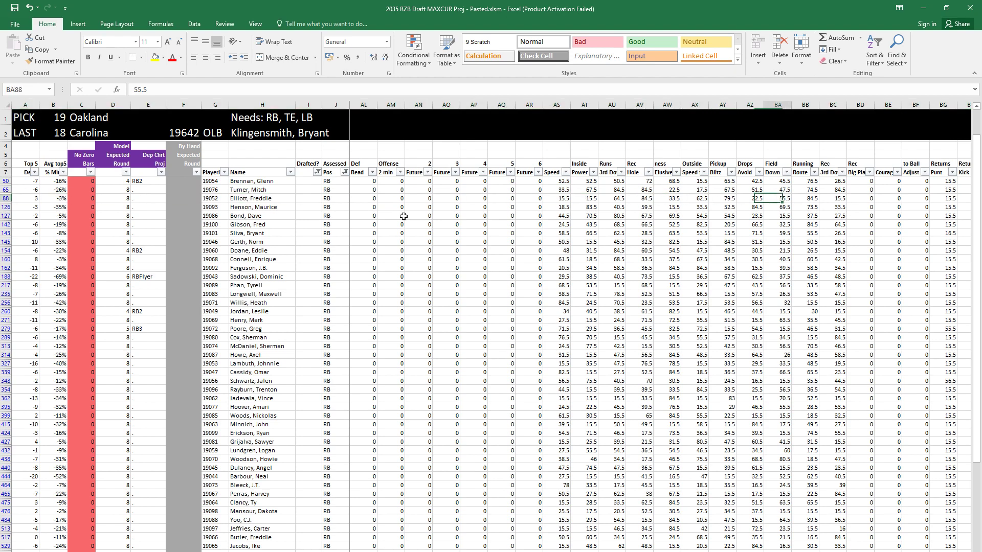
key("Right")
key("Right")
key("Right")
key("Right")
key("Right")
key("Right")
key("Right")
key("Right")
key("Right")
key("Right")
key("Right")
key("Right")
key("Right")
key("Right")
key("Right")
key("Right")
key("Right")
key("Right")
key("Right")
key("Right")
key("Left")
key("Left")
key("Left")
key("Left")
key("Left")
key("Left")
key("Left")
key("Left")
key("Left")
key("Left")
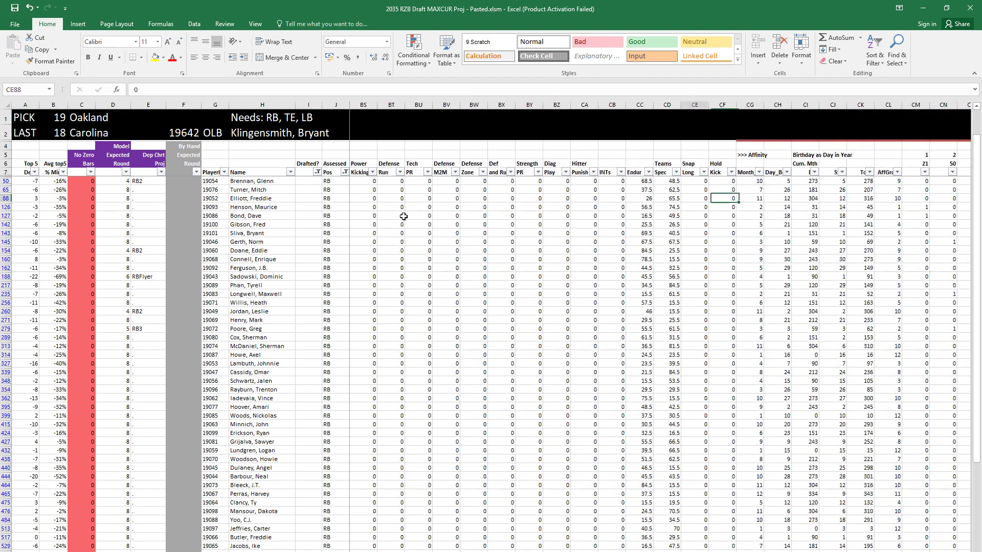
key("Home")
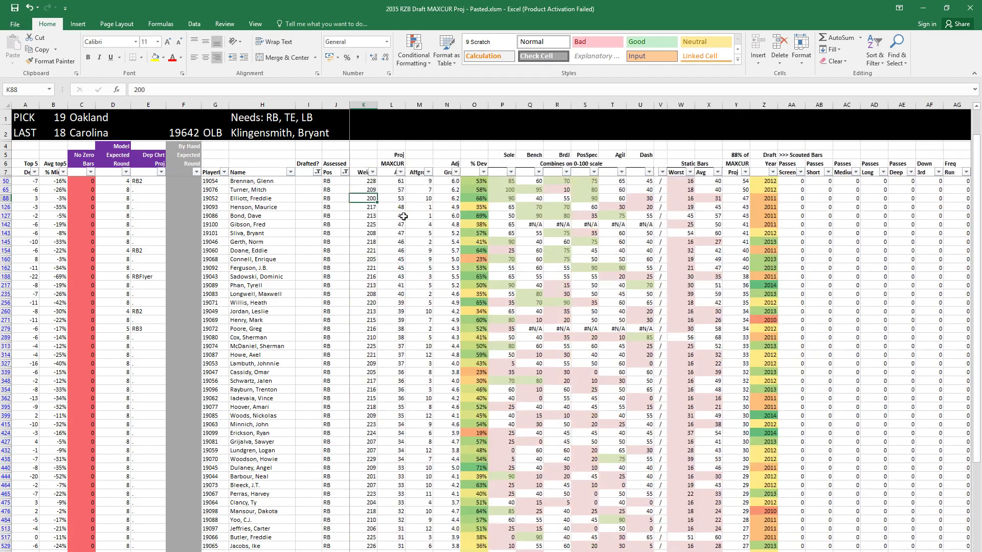
Step: Highlight rows 50, 65 and 88 together to compare the three top-projected running backs' projections and combine scores
key("Right")
key("shift+Up")
key("shift+Up")
key("shift+space")
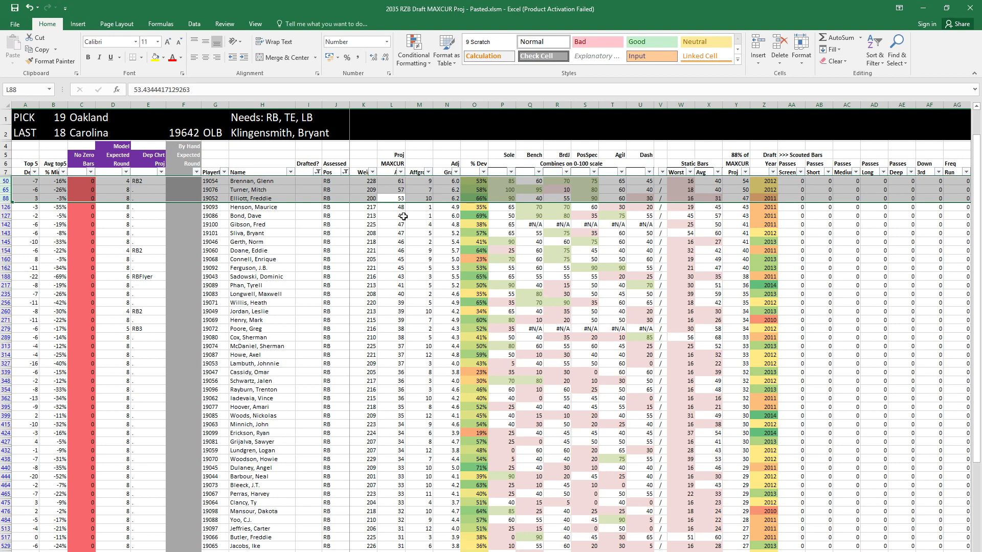
left_click(403, 217)
left_click(420, 233)
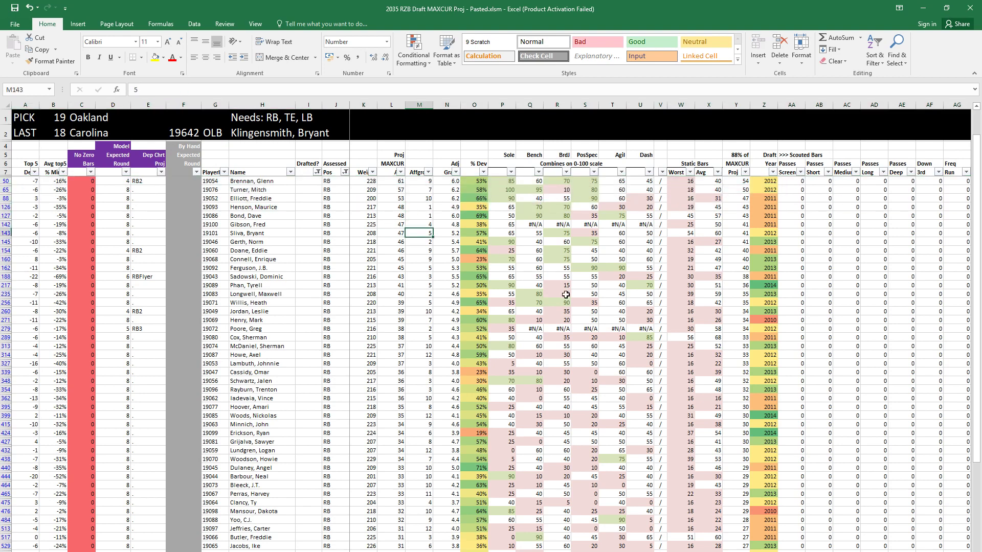
Step: Filter the running backs' Hole scouted bar to values greater than 80
key("Right")
key("Right")
key("Right")
key("Right")
key("Right")
key("Right")
key("Right")
key("Right")
key("Right")
key("Right")
key("Right")
key("Right")
key("Right")
key("Right")
key("Right")
key("Right")
key("Right")
key("Right")
key("Right")
key("Right")
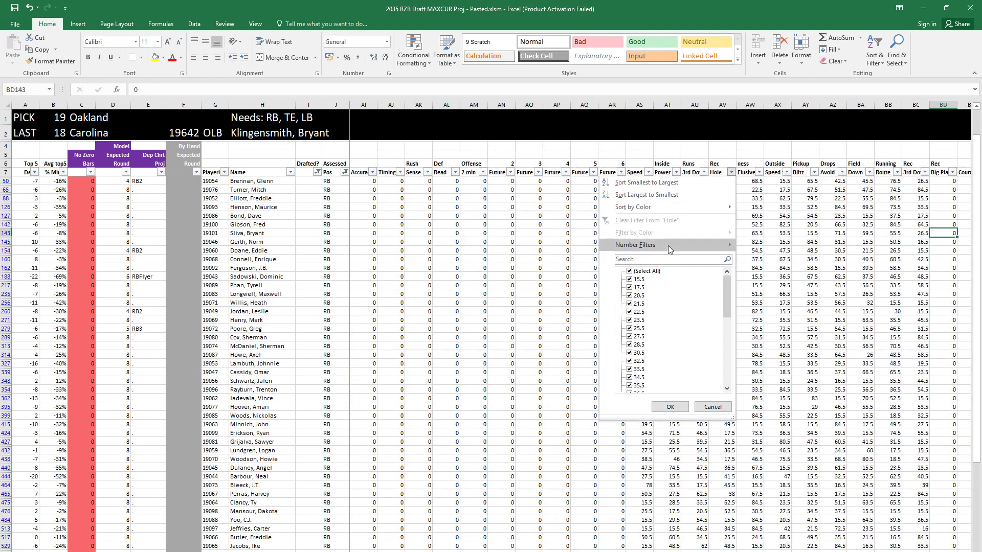
mouse_move(668, 245)
left_click(766, 275)
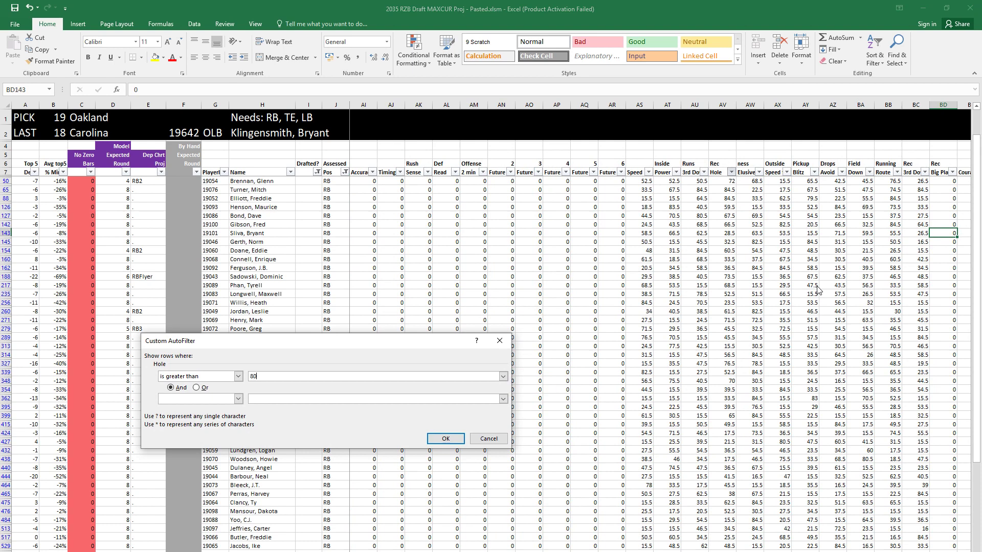
key("Return")
Step: Compare the two filtered backs' Speed, Inside Power, Outside Speed and Elusiveness bars, highlighting those columns in turn
left_click(759, 250)
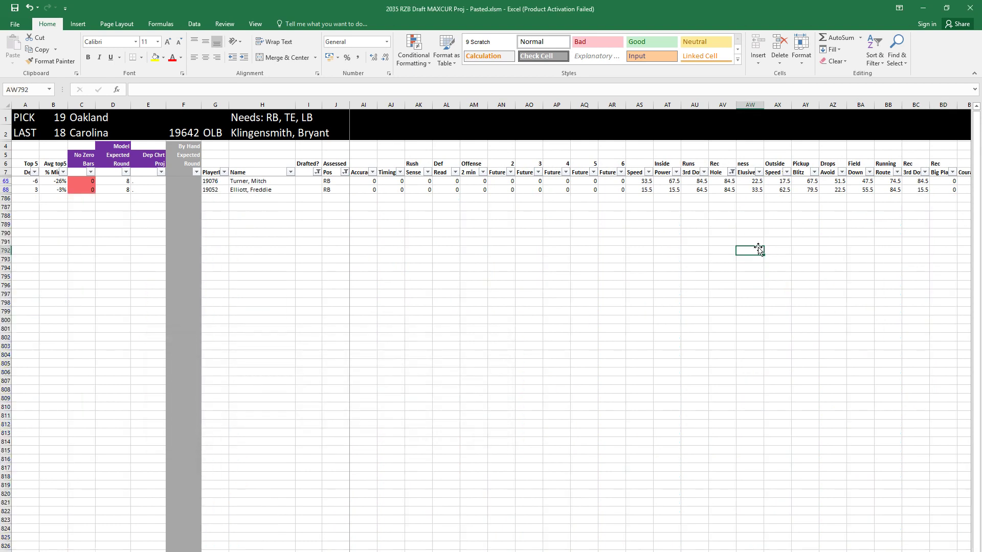
key("Right")
key("Up")
key("Up")
key("Up")
key("Right")
key("Up")
key("Up")
key("Up")
key("Up")
key("Up")
key("Left")
key("Left")
key("Left")
key("Left")
key("Left")
key("Left")
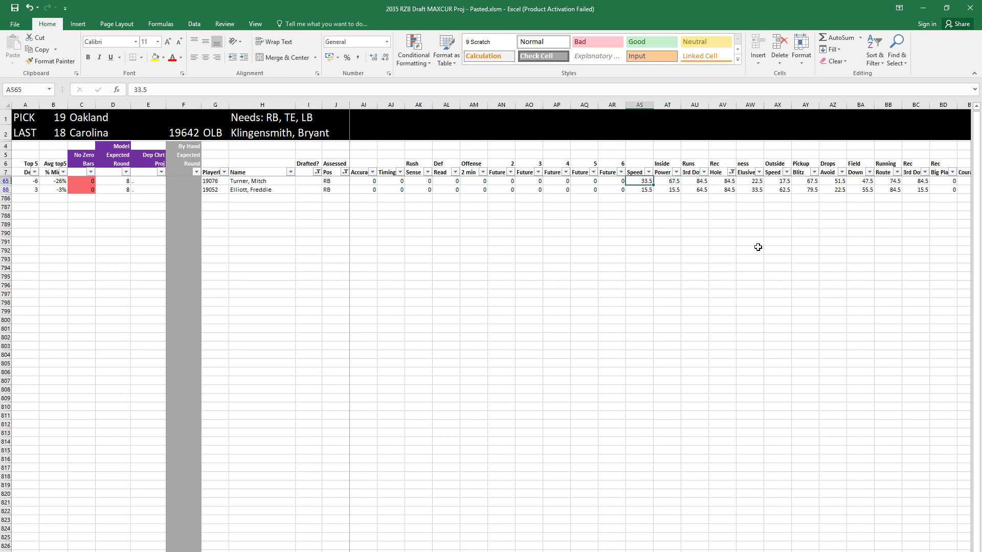
key("ctrl+space")
key("Right")
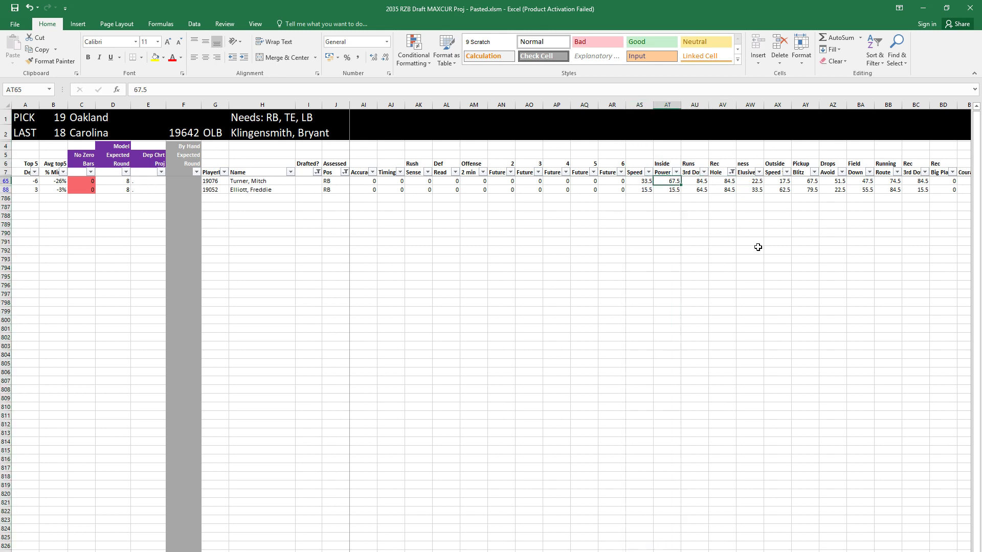
key("ctrl+space")
key("Right")
key("Right")
key("Right")
key("Right")
key("ctrl+space")
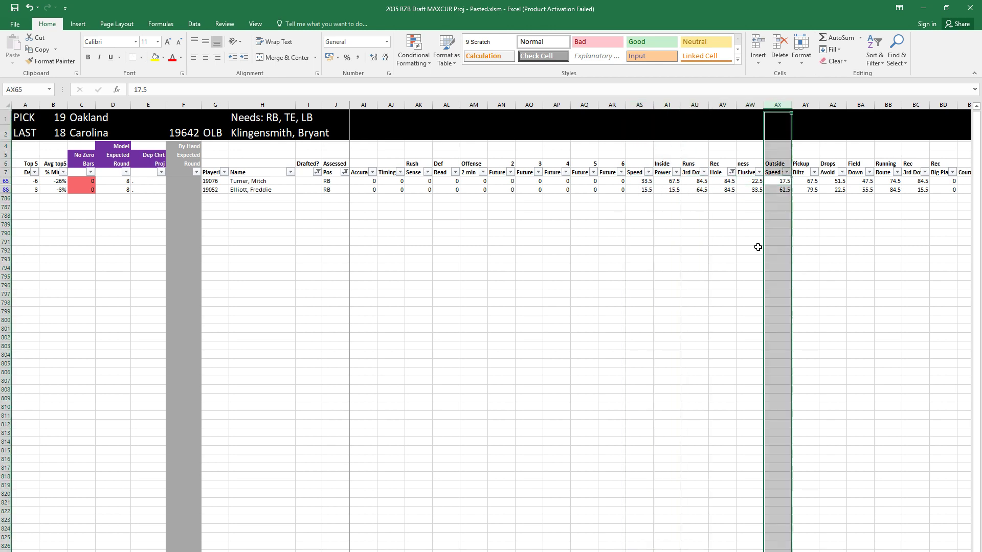
key("Left")
key("ctrl+space")
key("Left")
Step: Look through the two backs' remaining scouted bars across row 88 and select both Endurance values for comparison
key("Down")
key("Right")
key("Right")
key("Right")
key("Right")
key("Right")
key("Right")
key("Right")
key("Right")
key("Right")
key("Right")
key("Right")
key("Right")
key("Right")
key("Right")
key("Right")
key("Right")
key("Right")
key("Right")
key("Right")
key("Right")
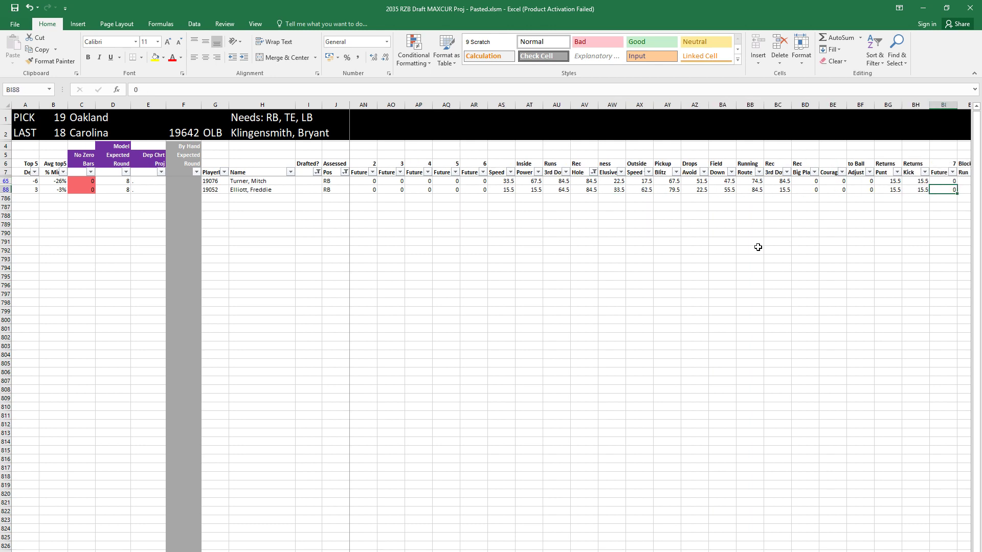
key("Right")
key("Right")
key("Right")
key("Right")
key("Right")
key("Right")
key("Right")
key("Right")
key("Right")
key("Right")
key("Right")
key("Right")
key("Right")
key("Right")
key("Right")
key("Right")
key("Right")
key("Right")
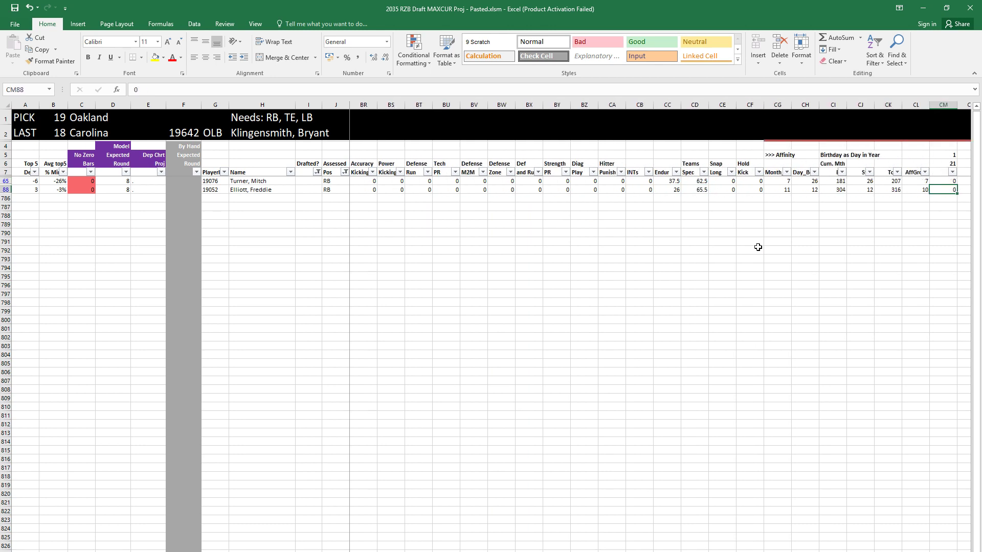
key("Left")
key("Left")
key("Left")
key("Left")
key("Left")
key("Left")
key("Left")
key("Left")
key("Left")
key("Left")
key("Left")
key("Left")
key("Left")
key("Right")
key("Right")
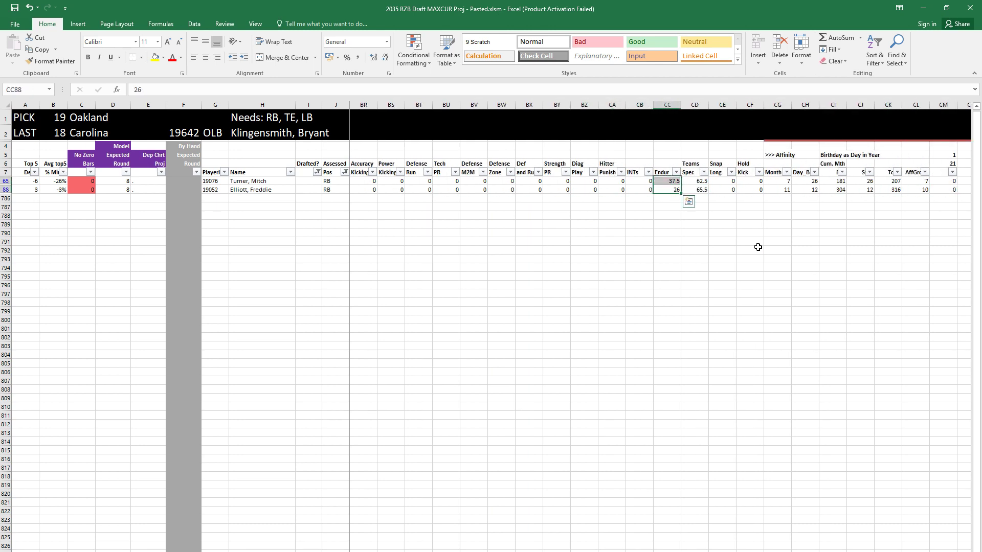
Step: Return to the projection columns and select across rows 65 and 88 to compare the backs' weight, MAXCUR projection and affinity group
key("Home")
key("Left")
key("Left")
key("Up")
key("shift+Down")
key("shift+Right")
key("shift+Right")
key("shift+Right")
key("shift+Right")
key("shift+Right")
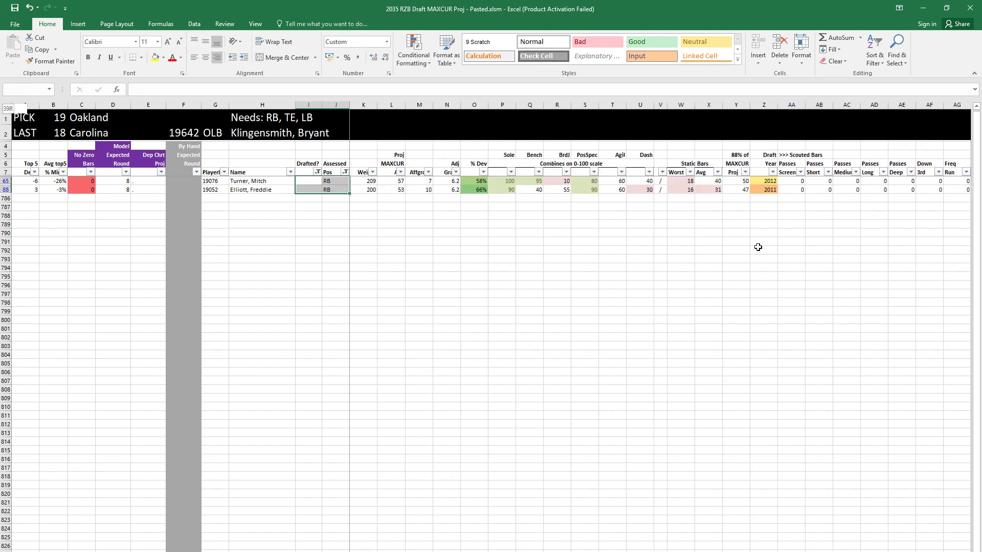
key("shift+Left")
Step: Clear all filters from the draft sheet and return to the first player row
key("alt+a")
key("c")
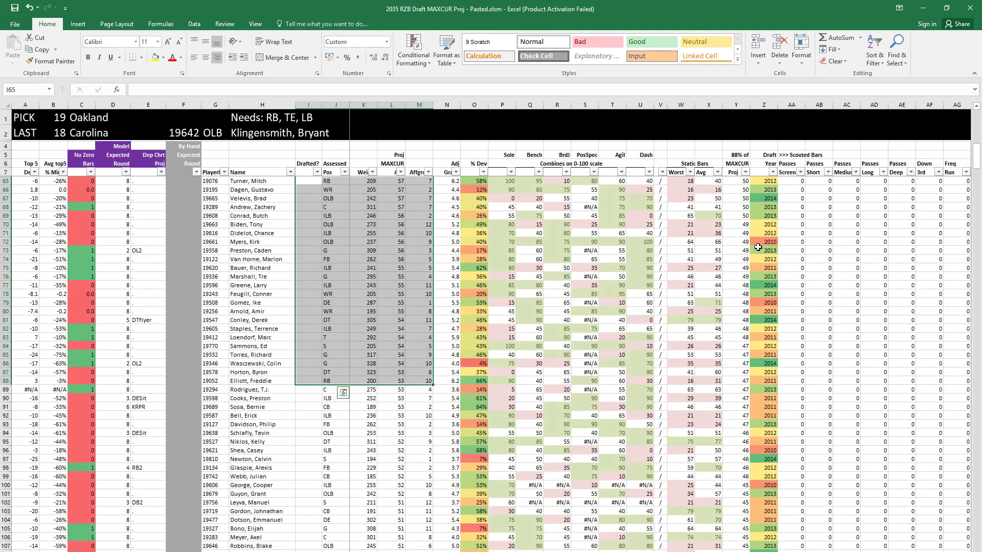
left_click(393, 250)
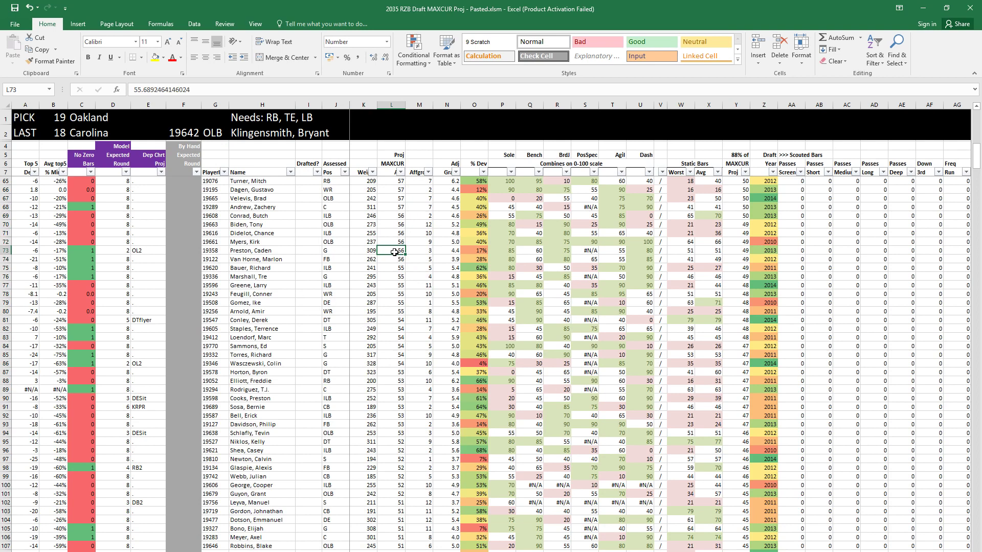
key("alt+f")
key("Escape")
left_click(393, 233)
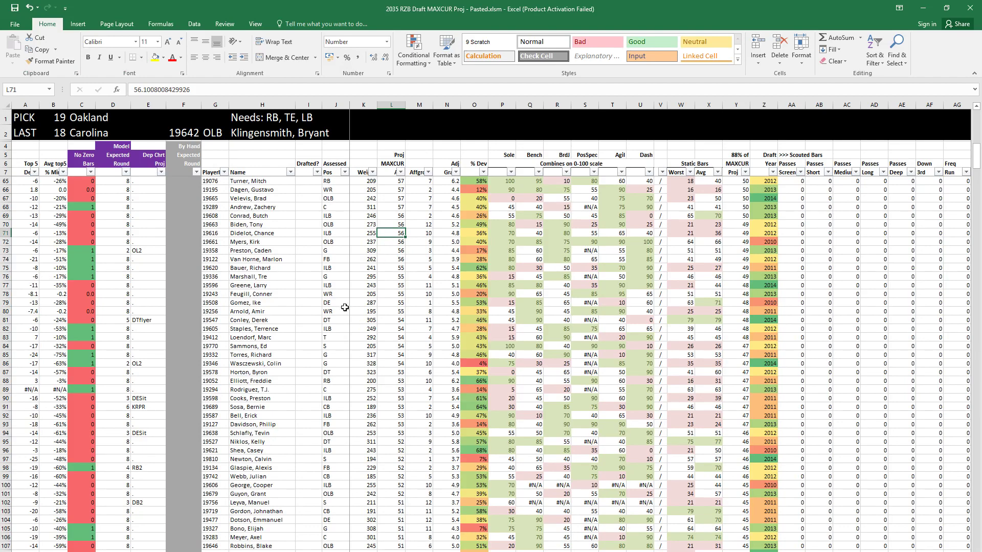
scroll(344, 308, "up", 4)
key("ctrl+Home")
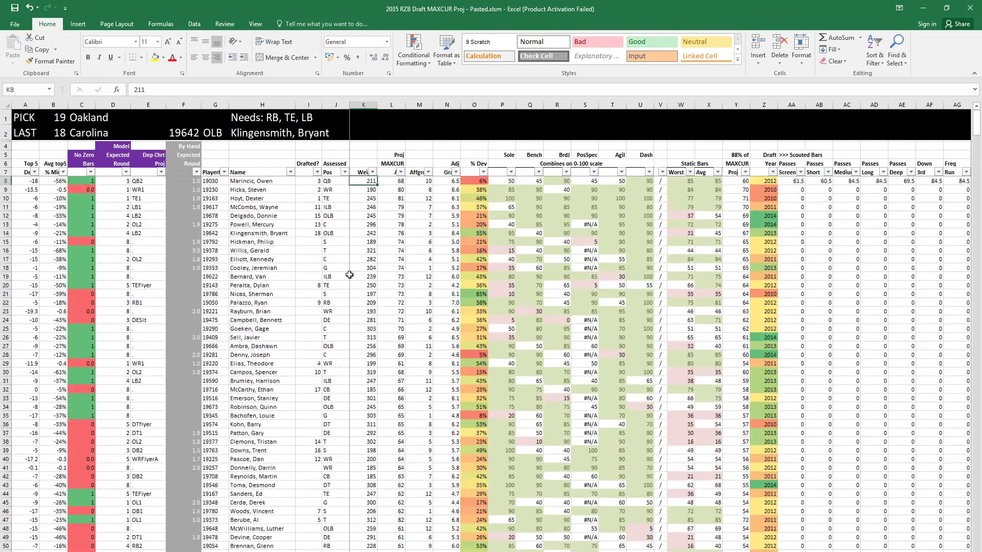
Step: Filter the Drafted? column to blanks so that undrafted players of every position are listed
left_click(317, 173)
left_click(225, 271)
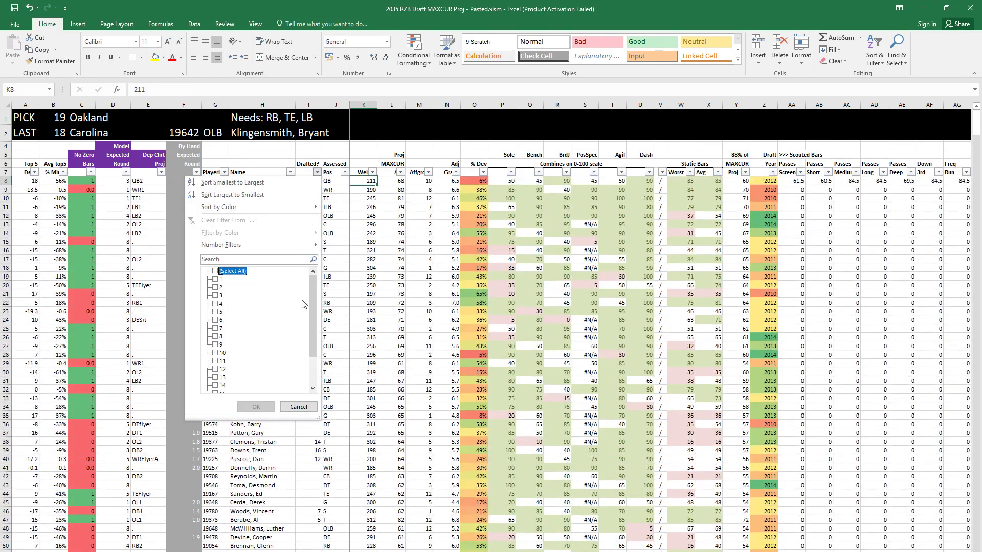
scroll(240, 358, "down", 2)
left_click(230, 386)
left_click(256, 406)
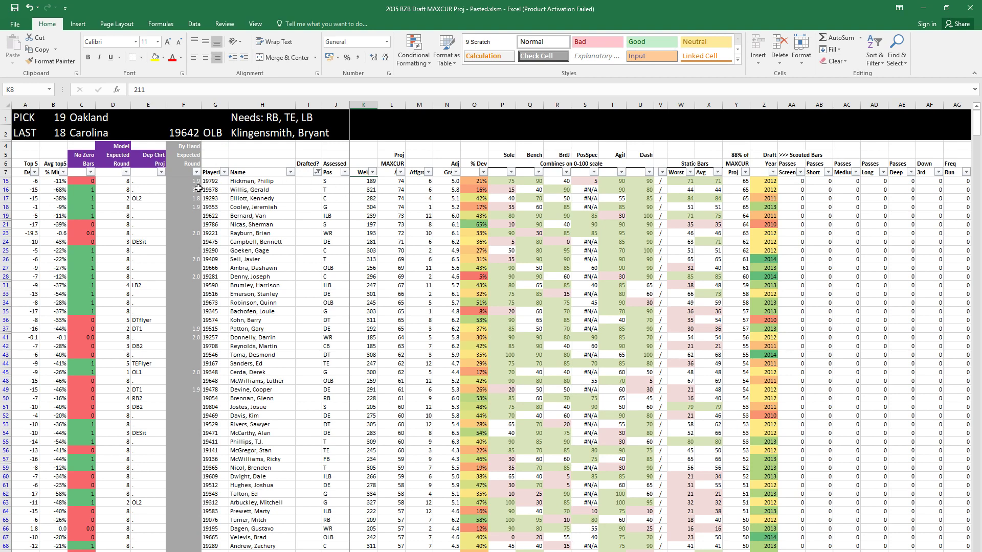
Step: Examine the By Hand Expected Round values of the undrafted players in rows 15 to 18
left_click_drag(192, 181, 285, 186)
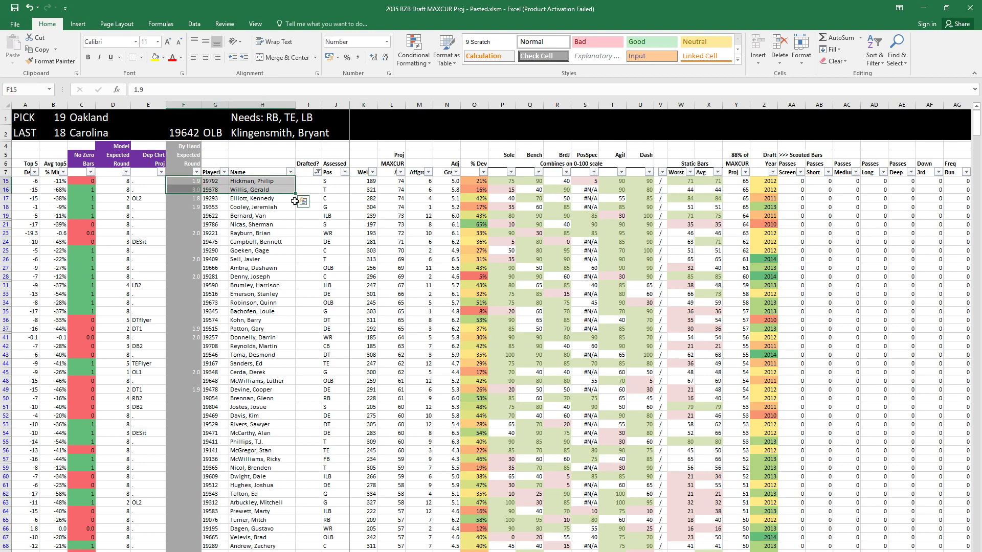
left_click(263, 207)
left_click_drag(191, 199, 343, 202)
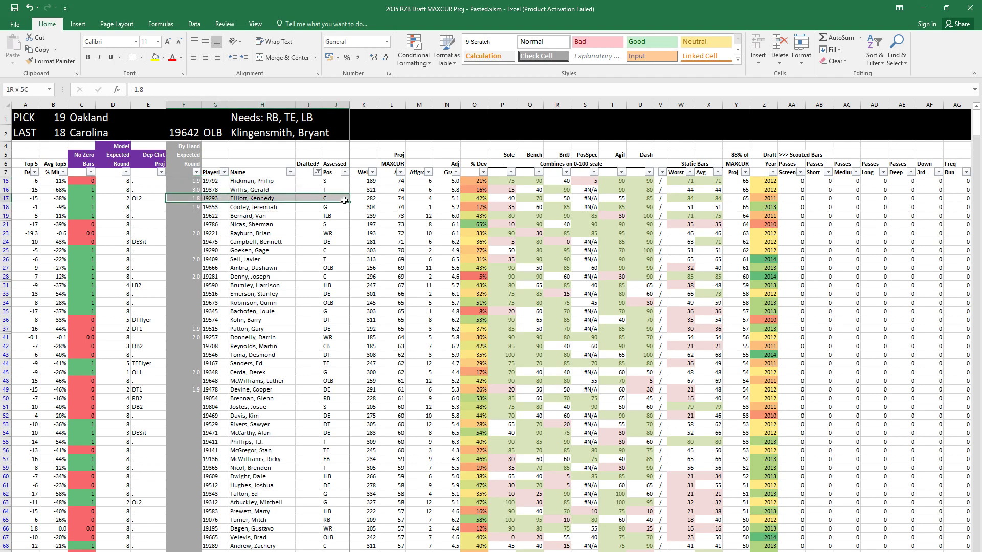
left_click_drag(200, 207, 317, 208)
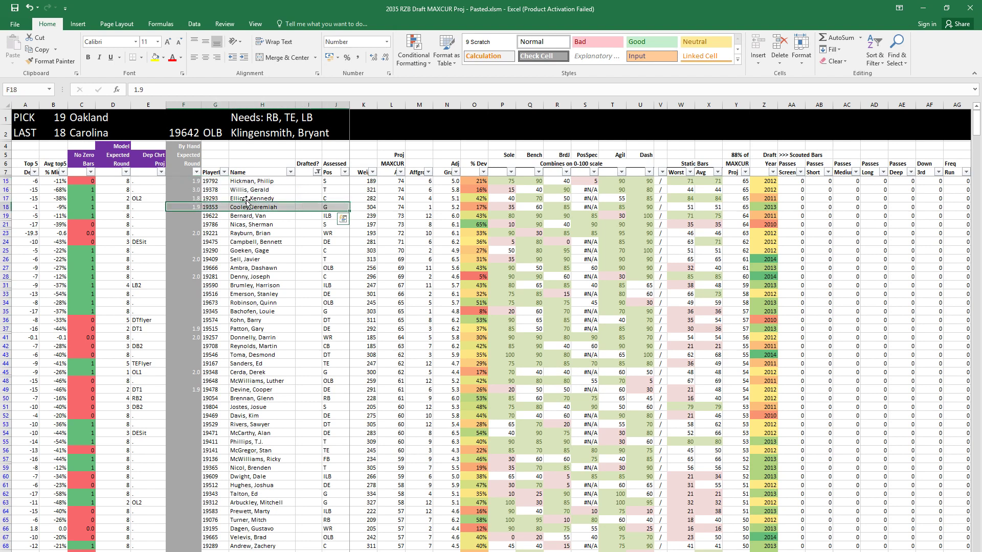
left_click(193, 188)
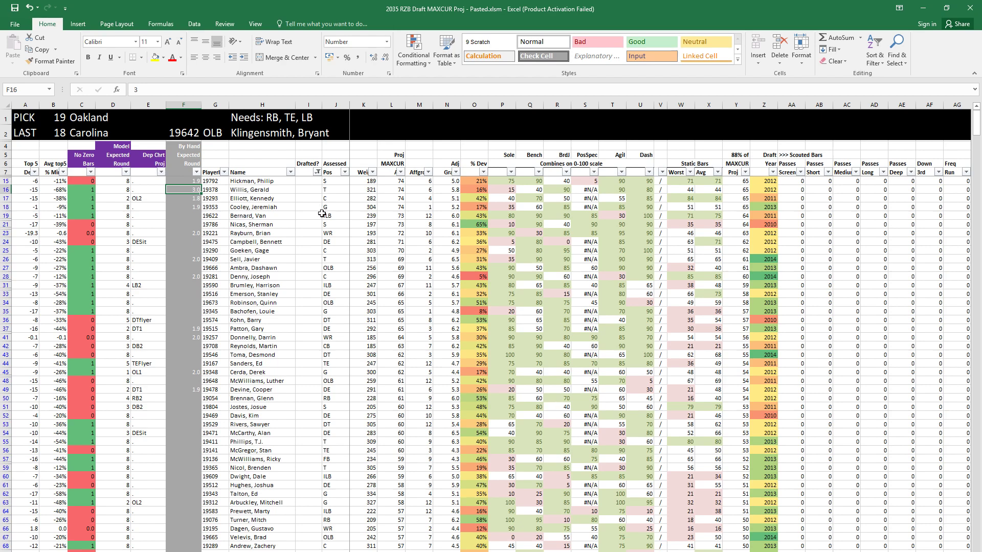
Step: Filter the By Hand Expected Round column to exclude players marked 2.0 or 3.0
left_click(196, 171)
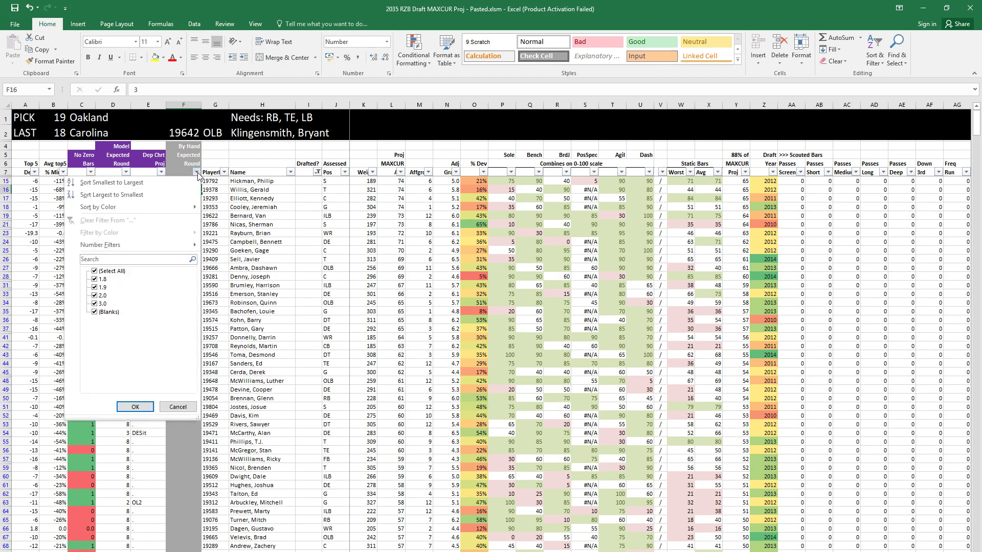
left_click(100, 302)
left_click(135, 406)
left_click(254, 257)
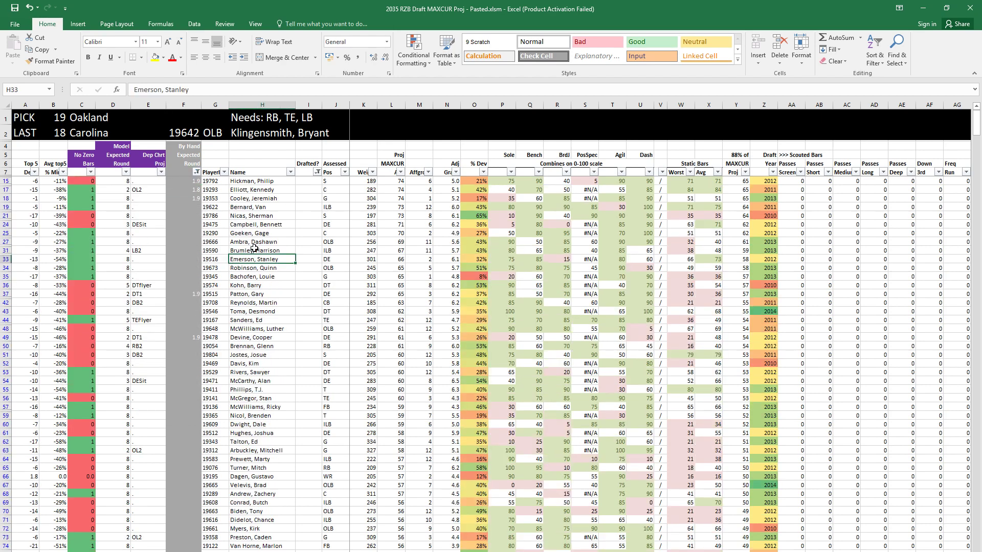
Step: Highlight rows 15, 17 and 18 to review the three top remaining players
left_click(329, 207)
key("Up")
key("Up")
key("Up")
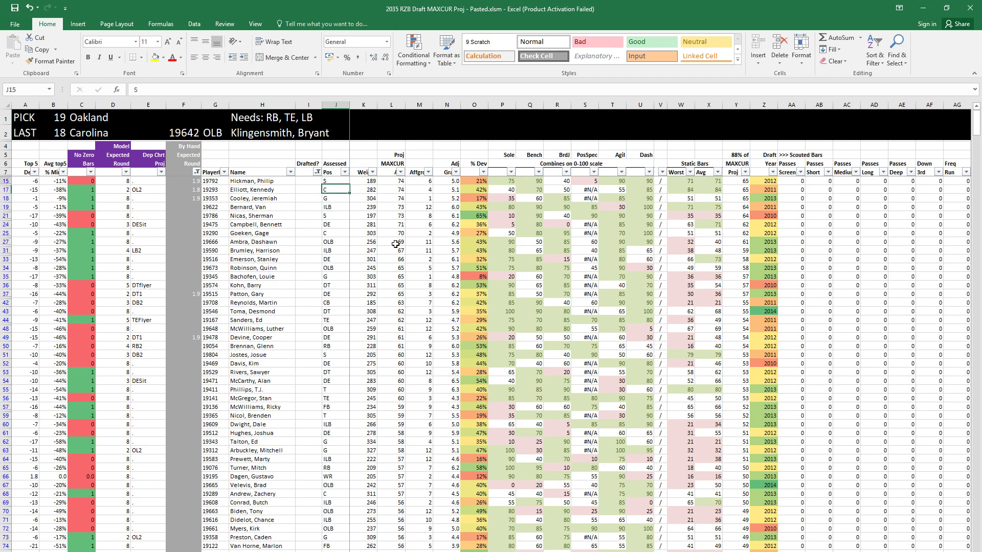
key("shift+Down")
key("shift+Down")
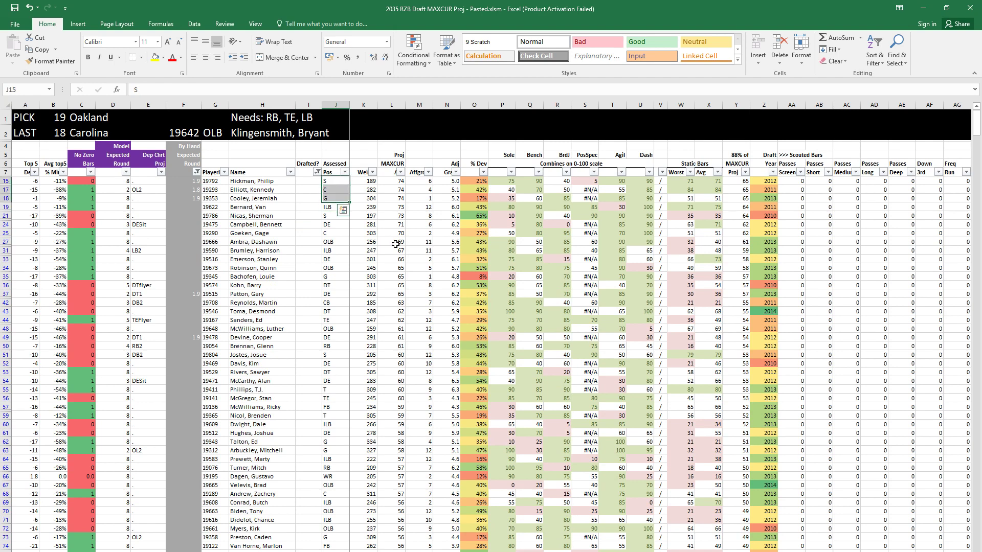
key("shift+space")
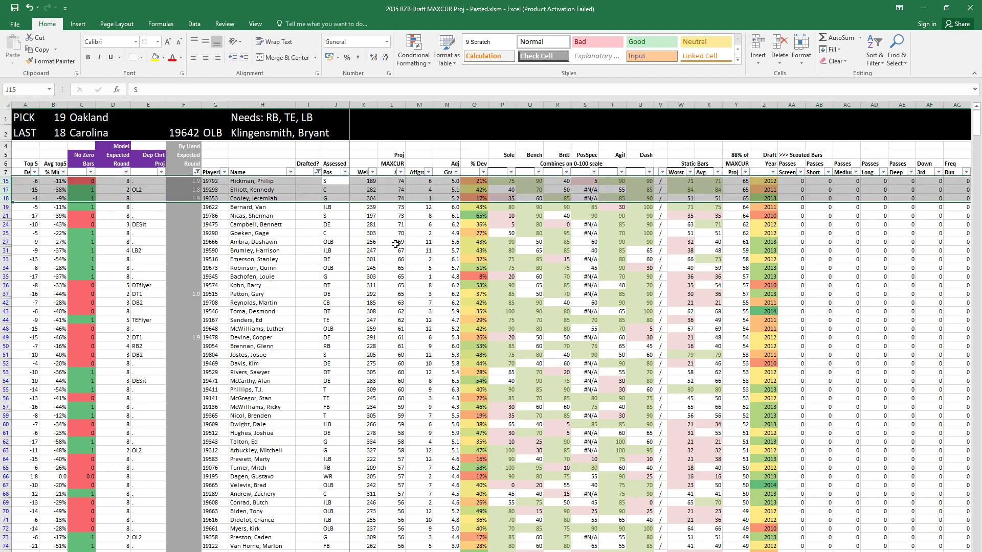
Step: Copy the player ID of the undrafted ILB in row 19 and switch to the Historic Comps workbook
key("Down")
key("Down")
key("Down")
key("Left")
key("Left")
key("Left")
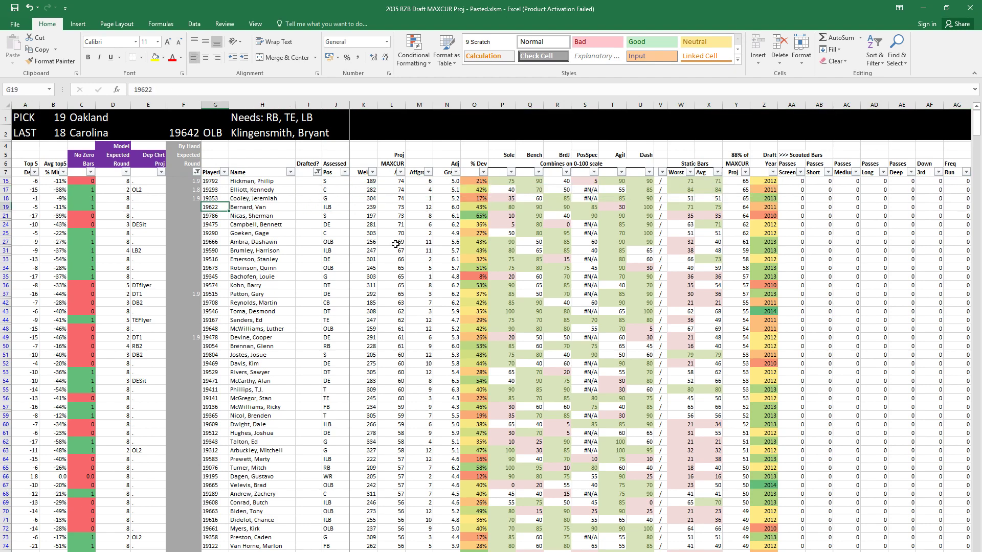
key("ctrl+c")
key("ctrl+Tab")
Step: Set the draftee for comparison to 19622 and run the combines and bars comparison
left_click(63, 157)
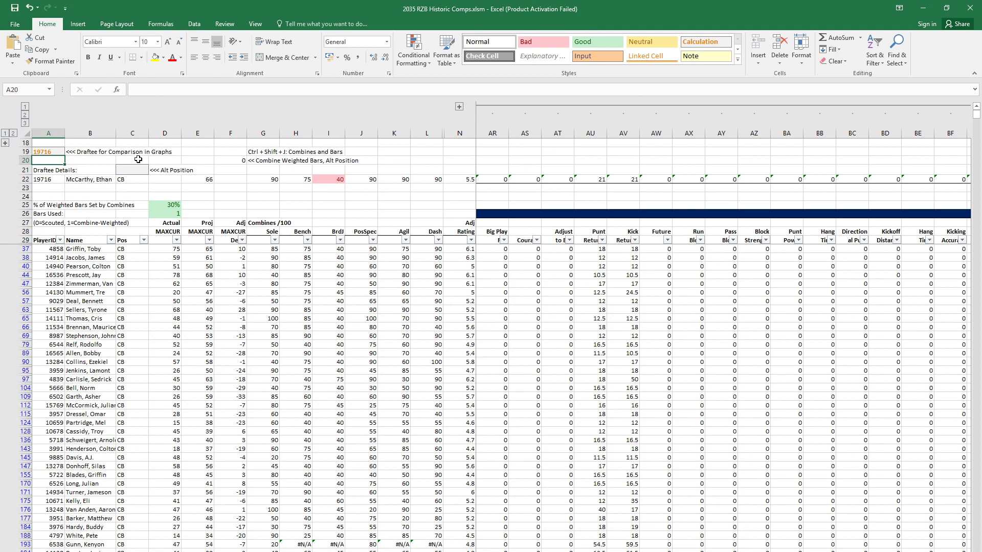
type("19622")
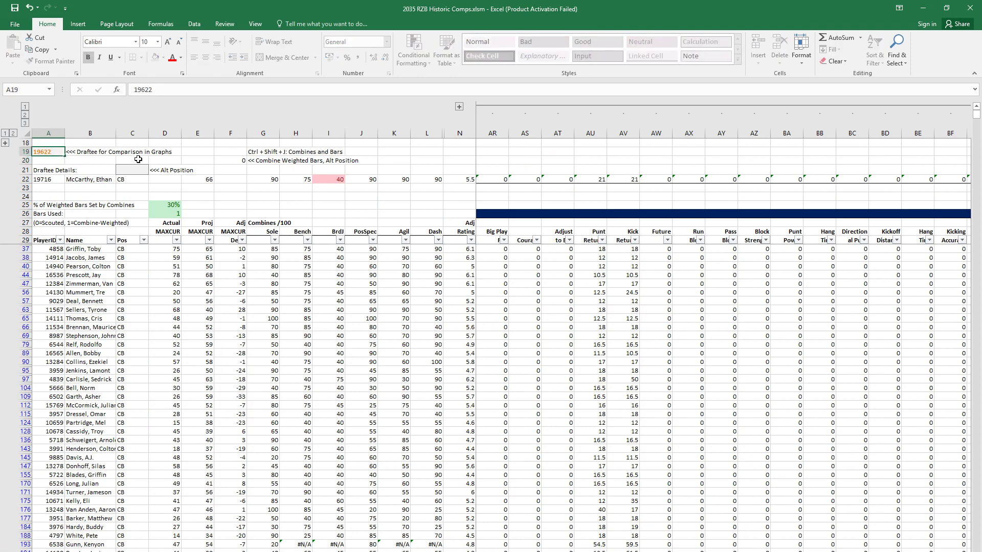
key("Return")
key("alt+h")
key("c")
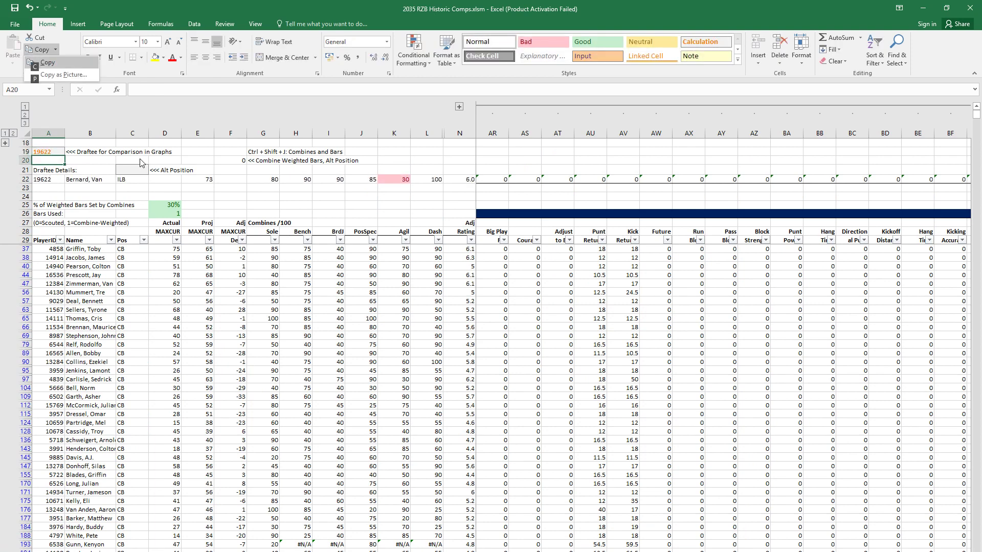
left_click(316, 383)
left_click(317, 379)
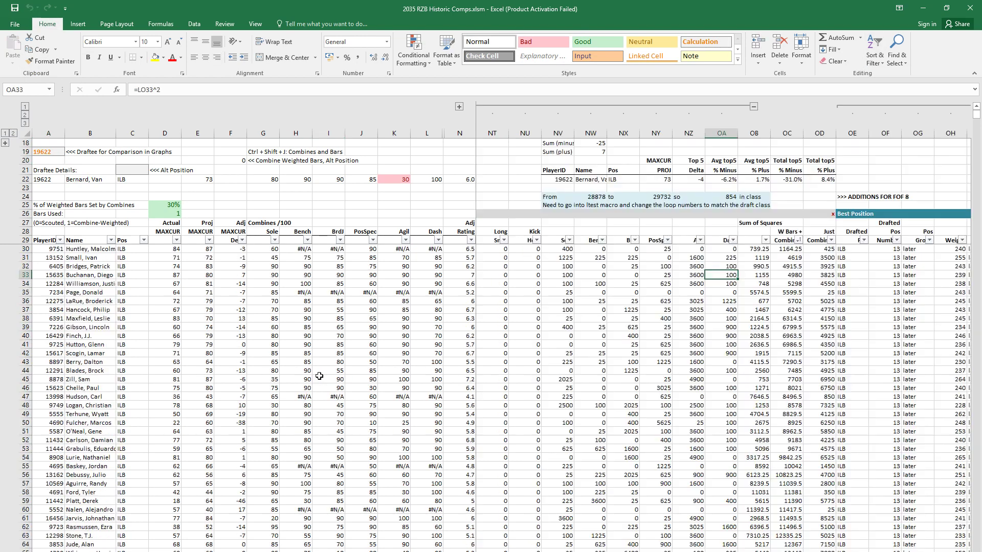
Step: Examine the scouted defensive bars of the closest historic ILB matches, following row 34 across to the Endurance column
left_click(365, 285)
key("Right")
key("Right")
key("Right")
key("Right")
key("Right")
key("Right")
key("Right")
key("Right")
key("Right")
key("Right")
key("Right")
key("Right")
key("Right")
key("Right")
key("Right")
key("Right")
key("Right")
key("Right")
key("Right")
key("Right")
key("Right")
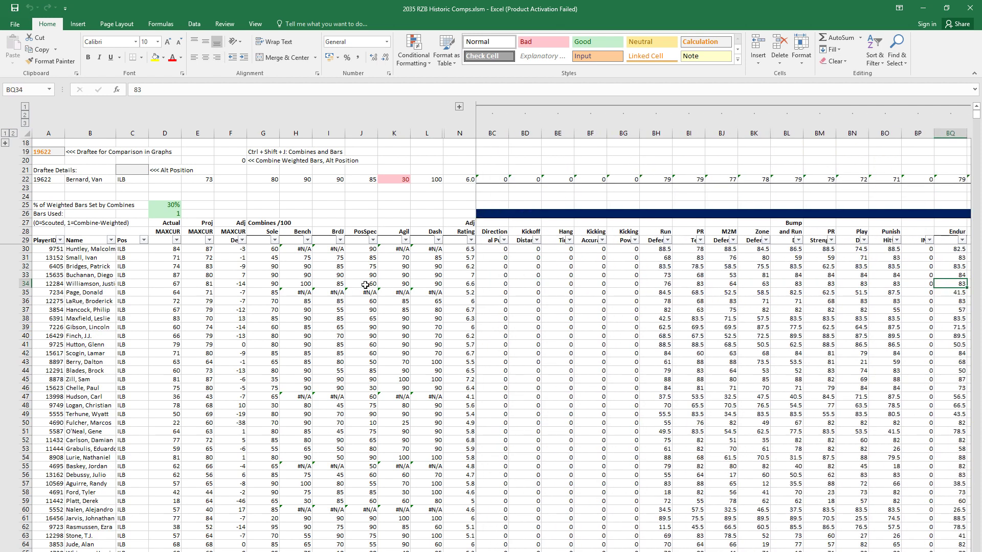
Step: Filter the Agil combine column to values less than or equal to 30
left_click(397, 133)
left_click(394, 222)
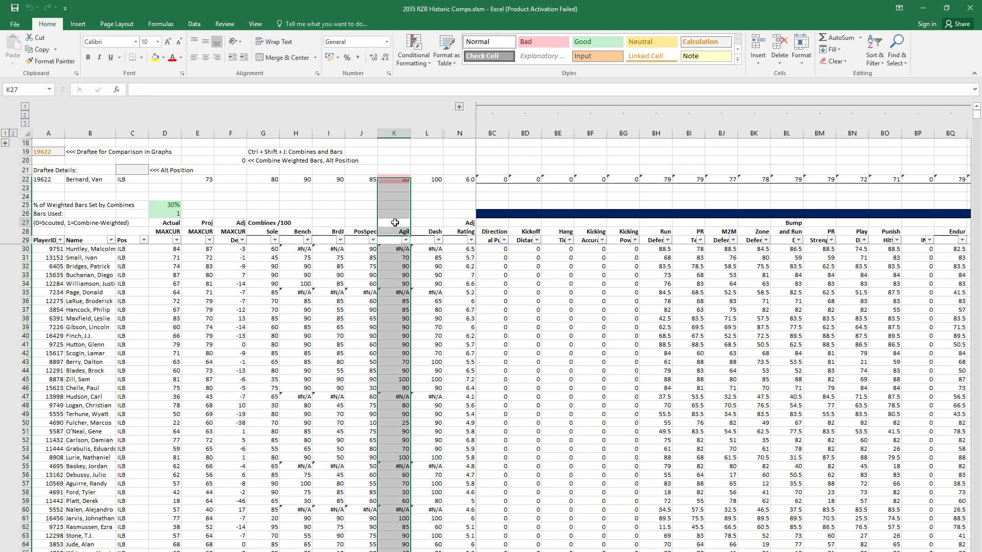
left_click(405, 240)
mouse_move(352, 317)
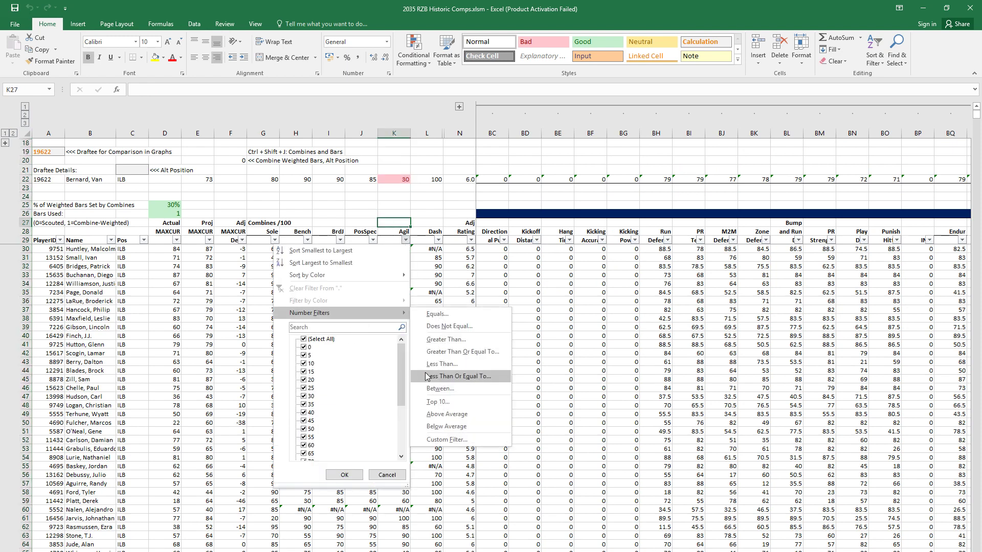
left_click(444, 376)
type("30")
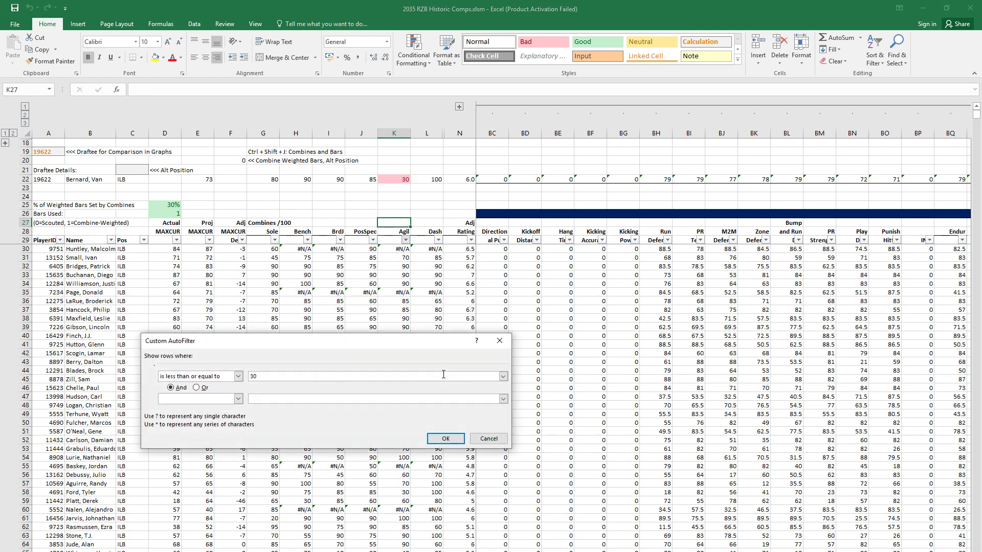
key("Return")
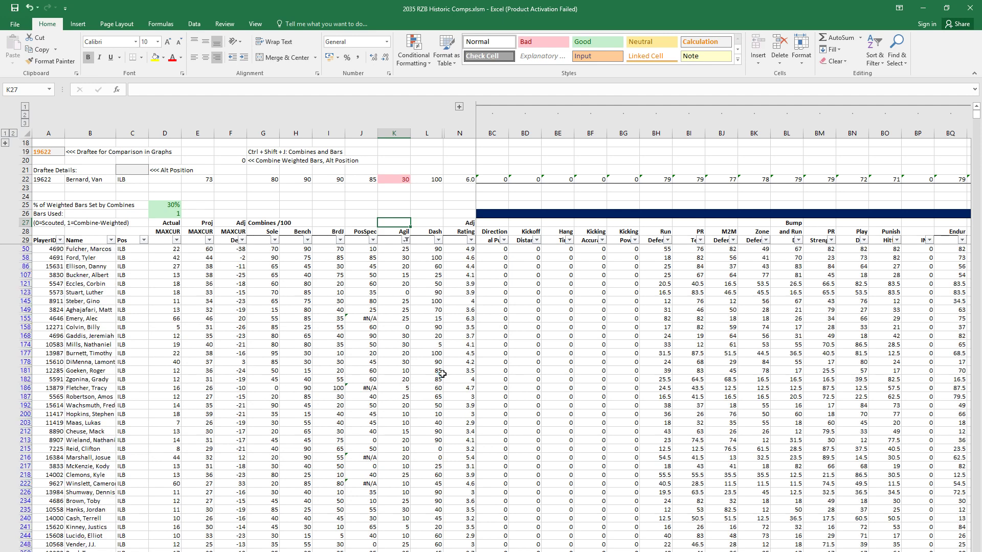
Step: Filter the Pos column to ILB only
left_click(241, 310)
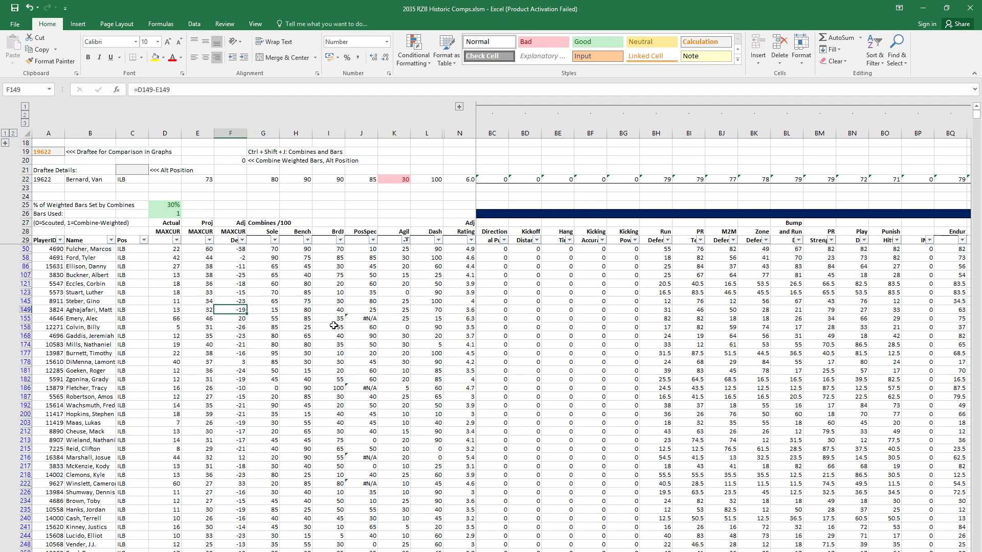
left_click(144, 240)
left_click(59, 339)
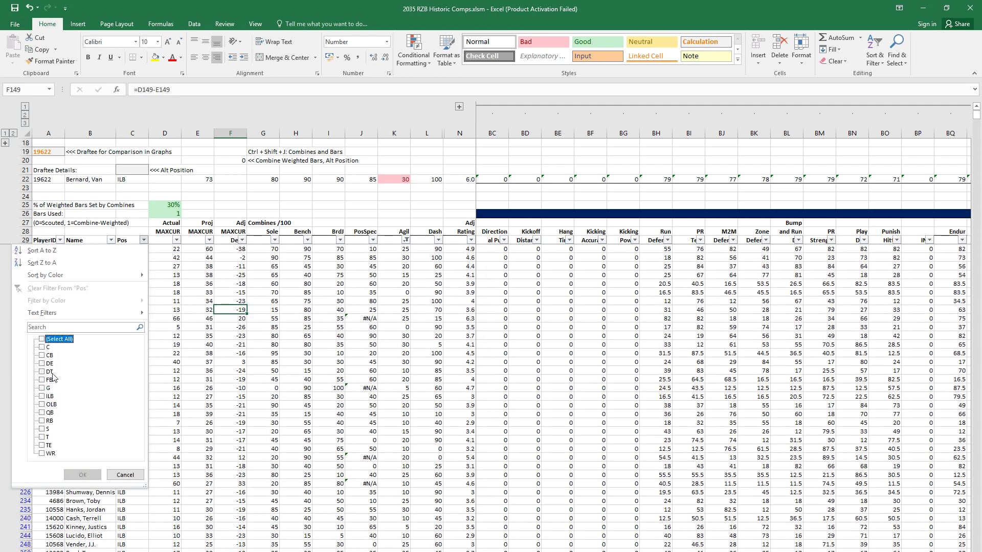
left_click(53, 399)
left_click(82, 474)
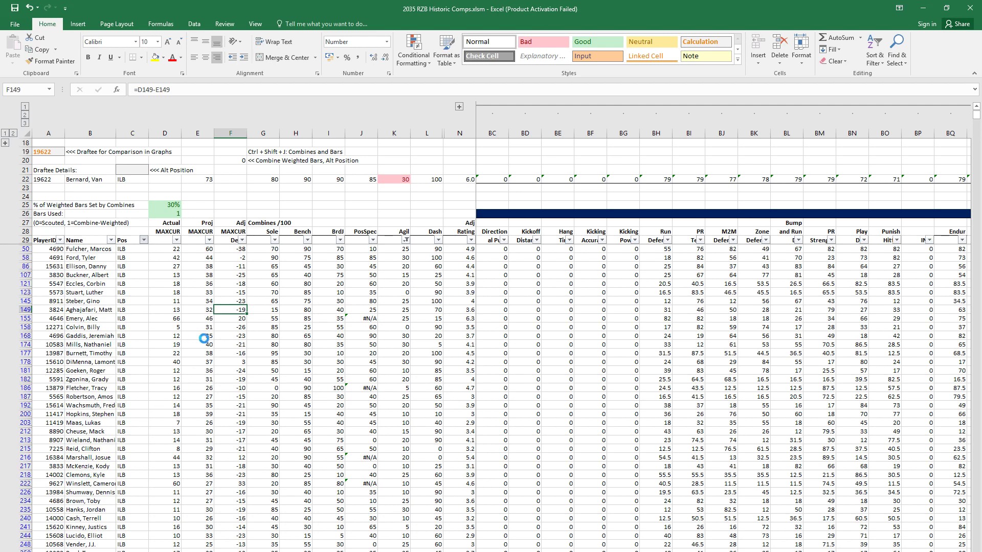
left_click(205, 263)
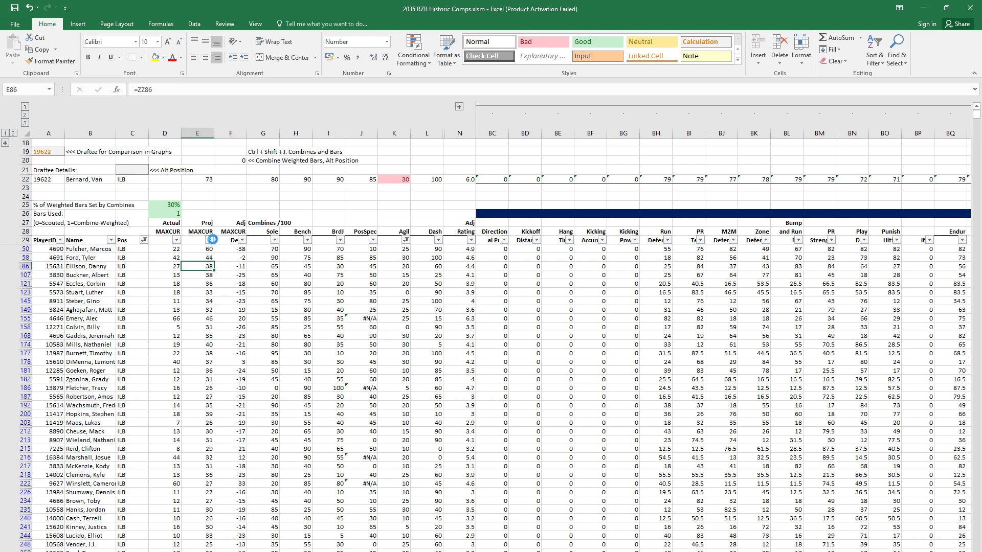
left_click(209, 240)
mouse_move(146, 320)
left_click(245, 352)
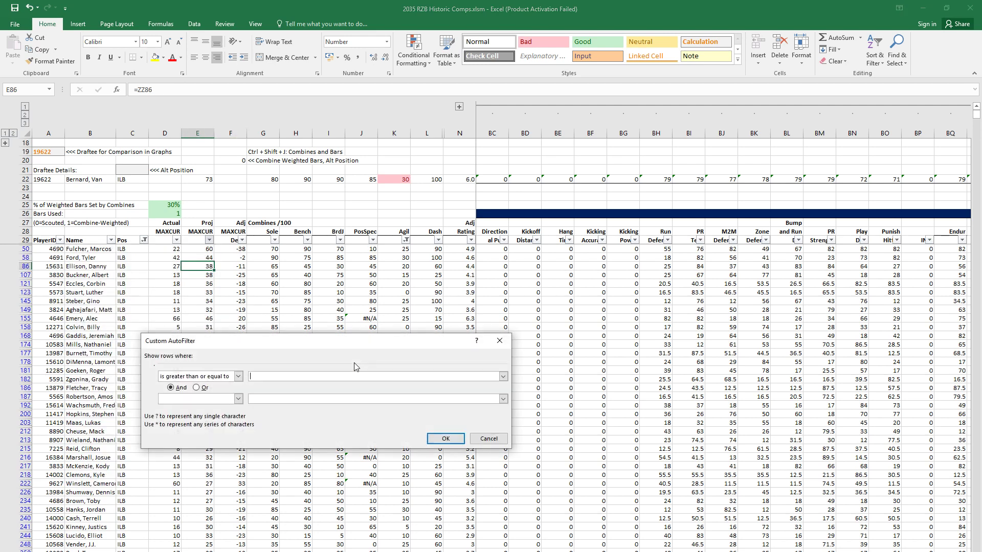
left_click(441, 435)
left_click(296, 336)
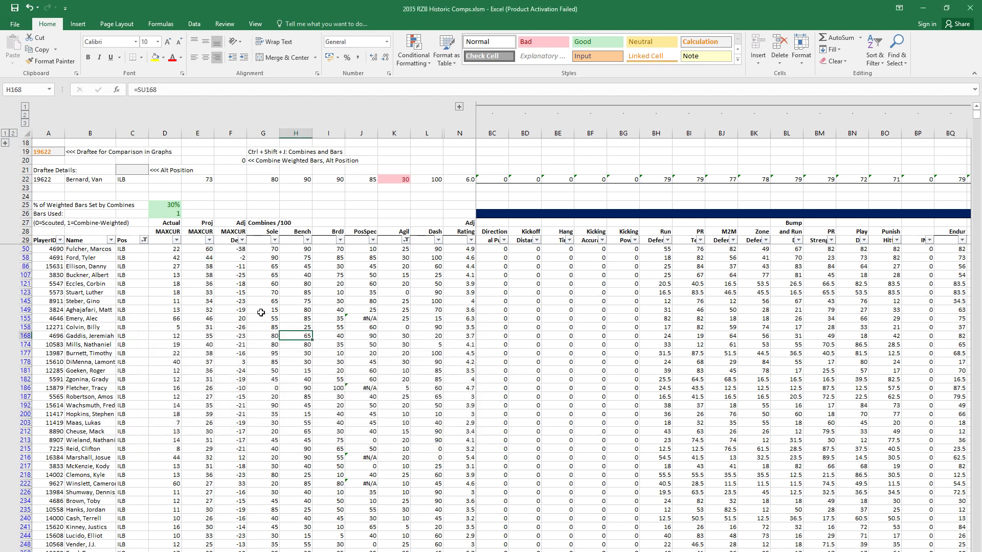
Step: Sort the Proj MAXCUR column from largest to smallest
left_click(209, 240)
left_click(124, 262)
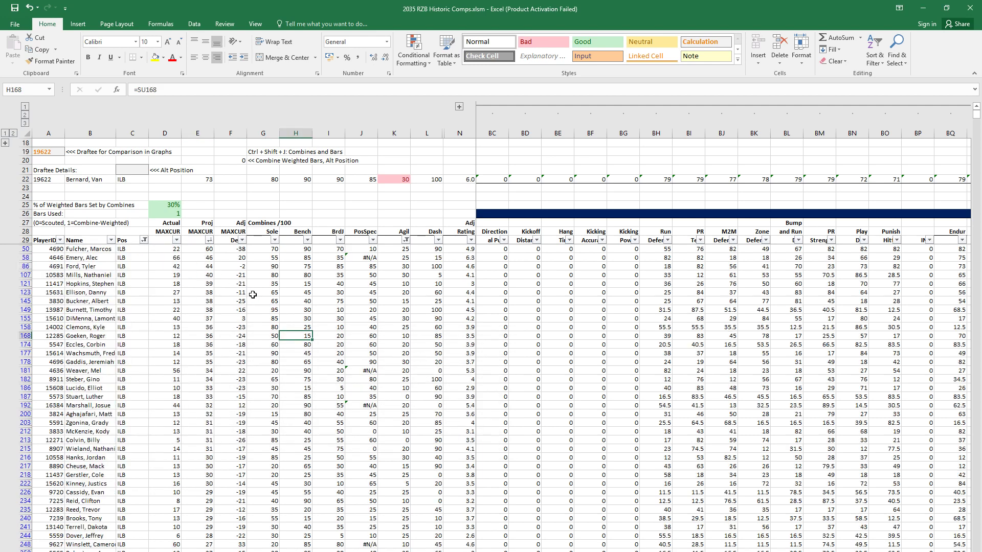
left_click(244, 272)
Step: Compare actual and projected MAXCUR for the top low-agility ILBs, highlighting rows 50, 58 and 86 in turn
left_click(174, 250)
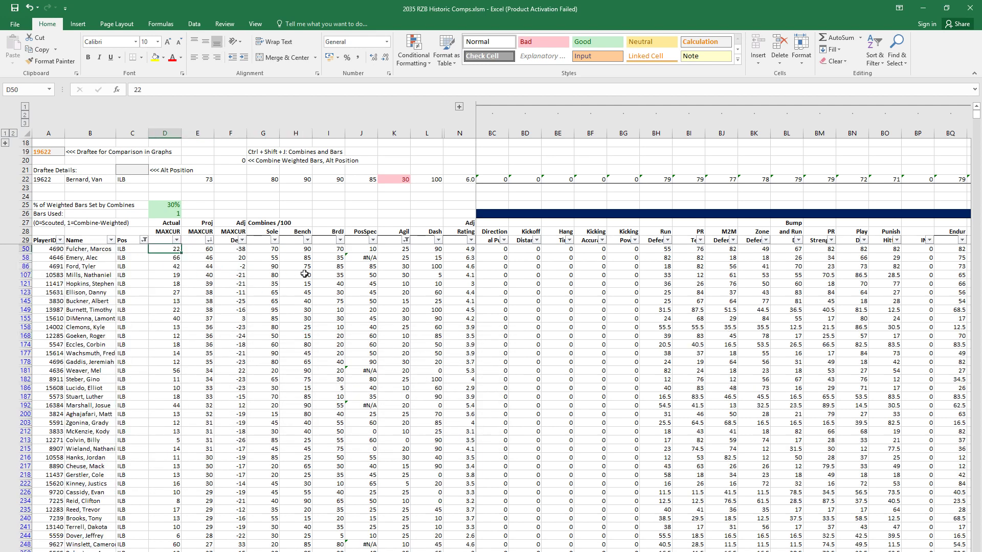
key("shift+space")
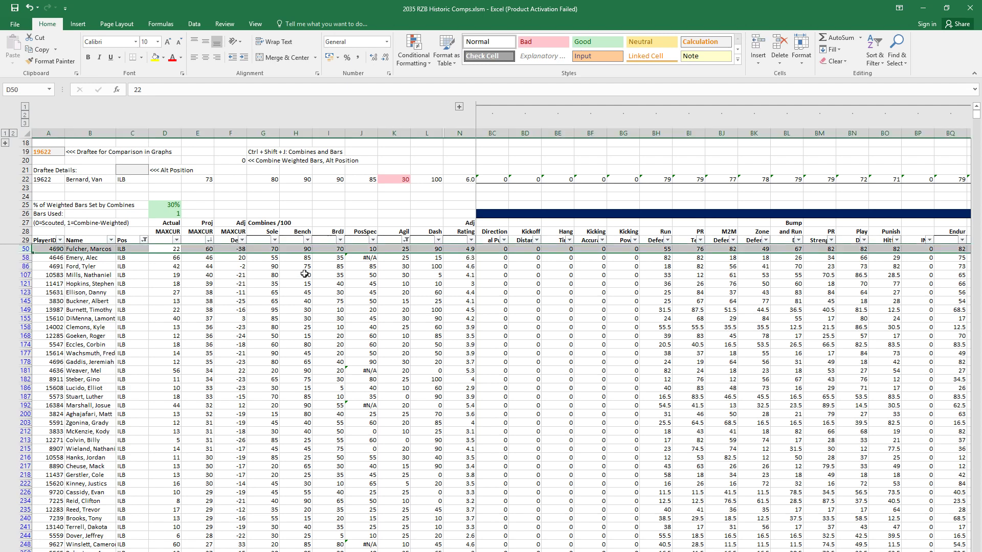
key("Down")
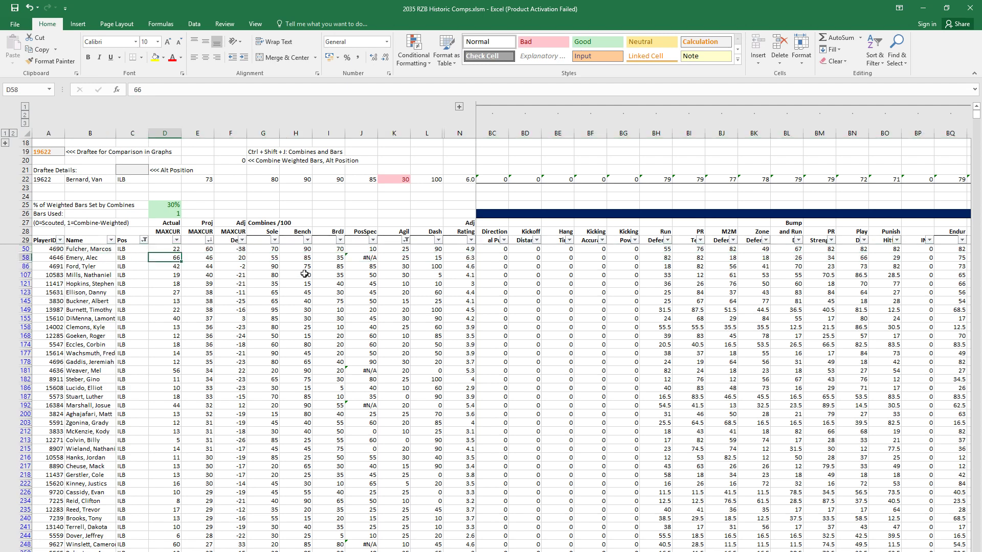
key("shift+space")
key("Down")
key("Down")
key("Right")
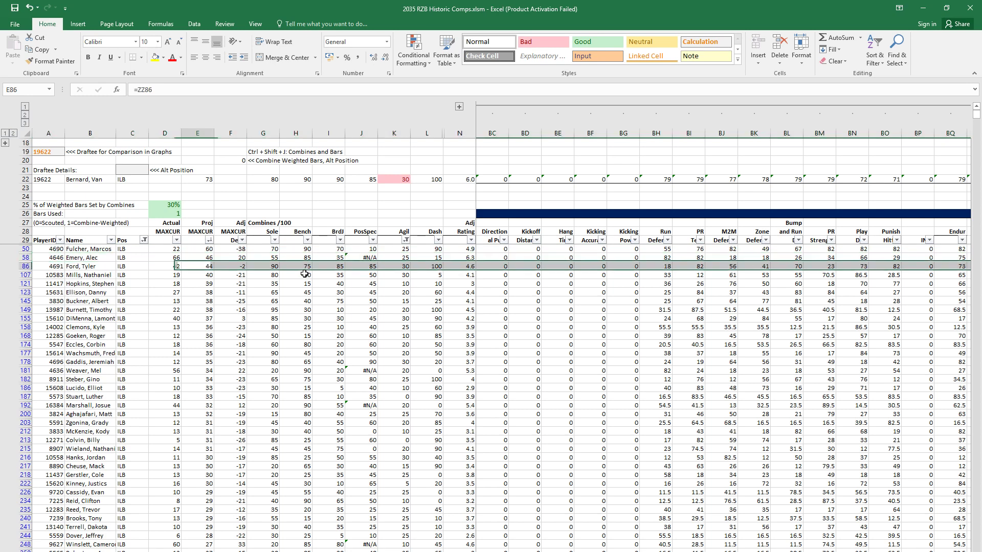
key("shift+Down")
key("shift+Down")
key("shift+Down")
key("shift+Down")
key("shift+Down")
key("Up")
key("Up")
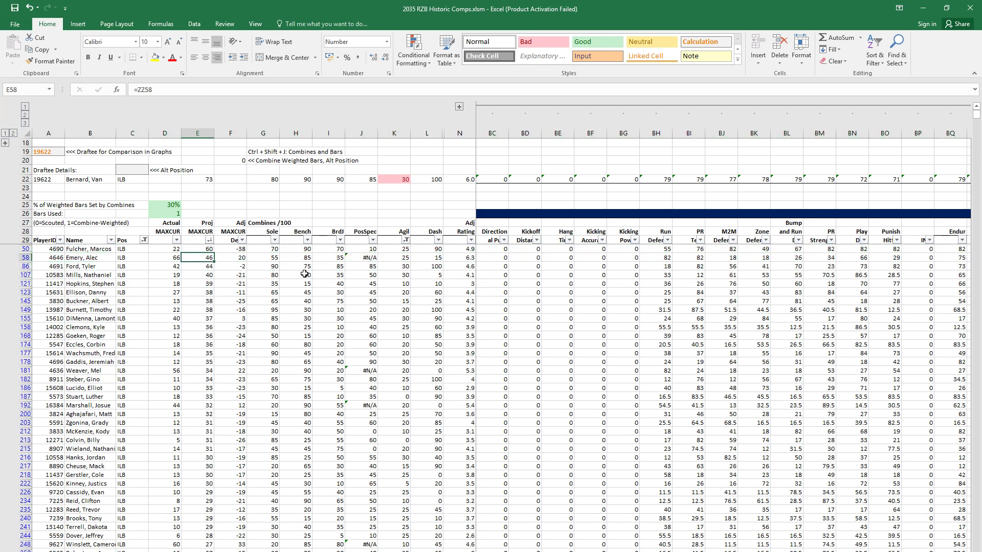
Step: Return to the MAXCUR projections workbook and examine the combine scores of the ILB in row 19
key("ctrl+Tab")
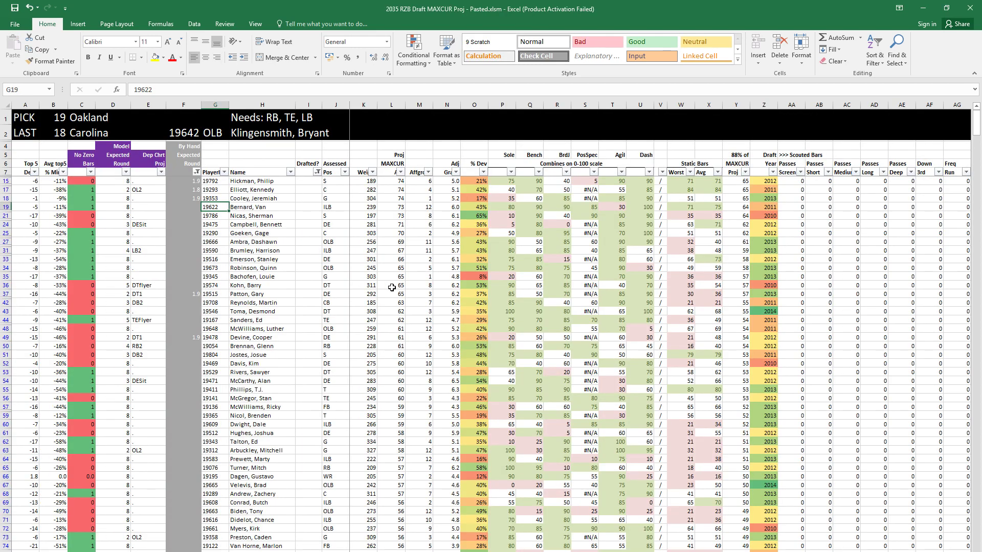
left_click(616, 206)
key("ctrl+shift+Down")
key("Right")
key("Right")
key("Right")
key("Right")
key("Right")
key("Right")
key("Right")
key("Right")
key("Right")
key("Right")
key("Right")
key("Right")
key("Right")
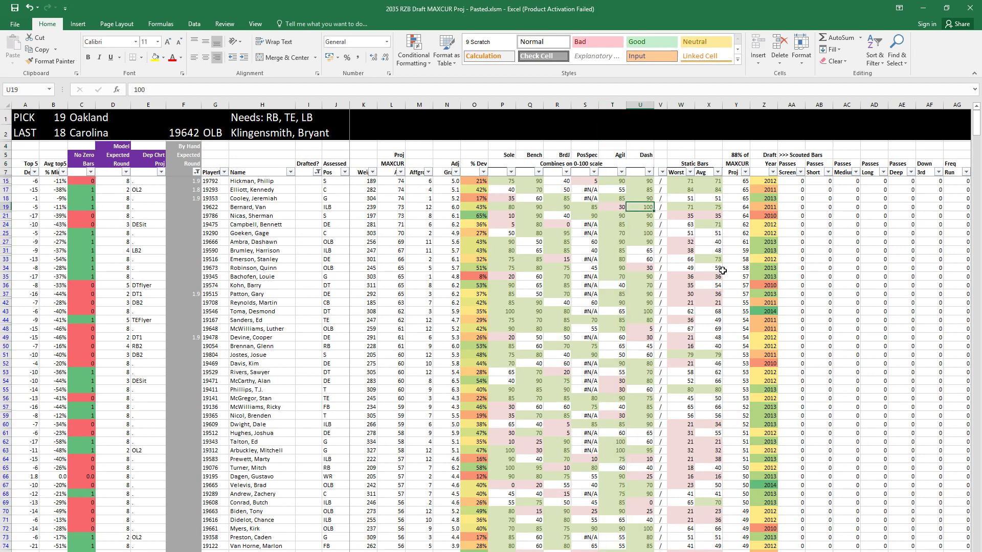
Step: Examine the scouted bars and affinity columns of the ILB in row 19
key("Right")
key("Right")
key("Right")
key("Right")
key("Right")
key("Right")
key("Right")
key("Right")
key("Right")
key("Right")
key("Right")
key("Right")
key("Right")
key("Right")
key("Right")
key("Right")
key("Right")
key("Right")
key("Right")
key("Right")
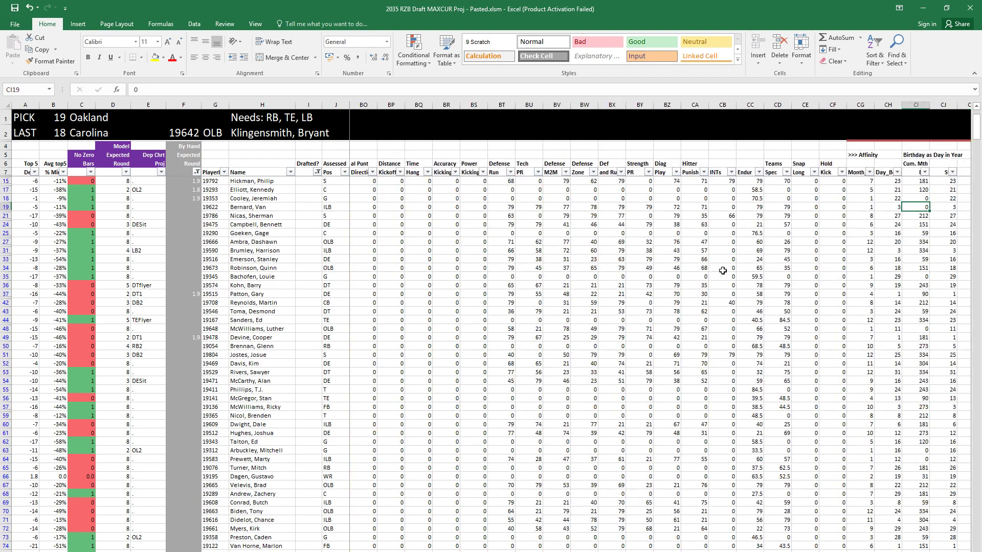
key("Left")
key("Left")
key("Left")
key("Left")
key("Left")
key("Left")
key("Left")
key("Left")
key("Left")
key("Left")
key("Left")
key("Left")
key("Left")
key("Left")
key("Left")
key("Left")
key("Left")
key("Left")
key("Left")
key("Left")
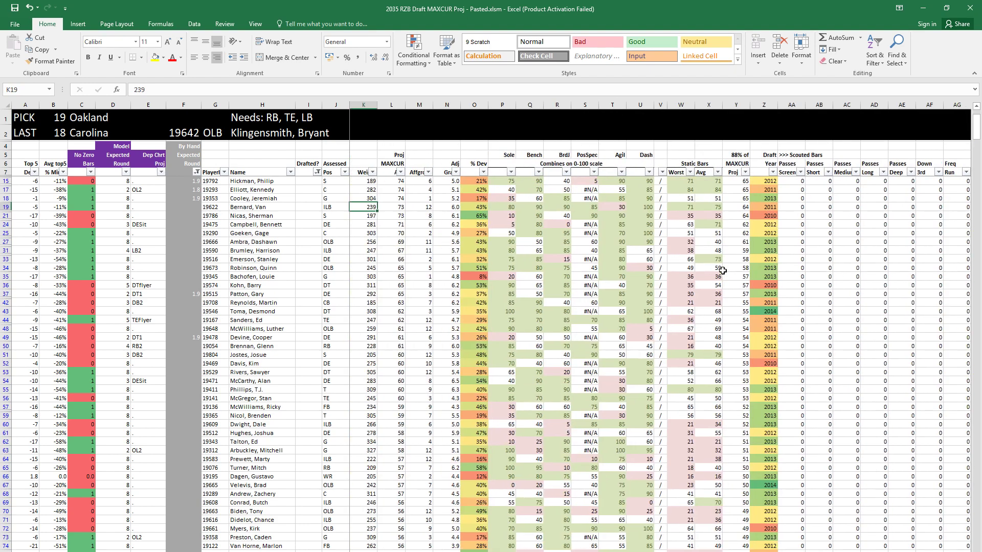
Step: Recheck the Agil score and the assessed position of the player in row 19
key("Right")
key("Right")
key("Right")
key("Right")
key("Right")
key("Right")
key("Right")
key("Right")
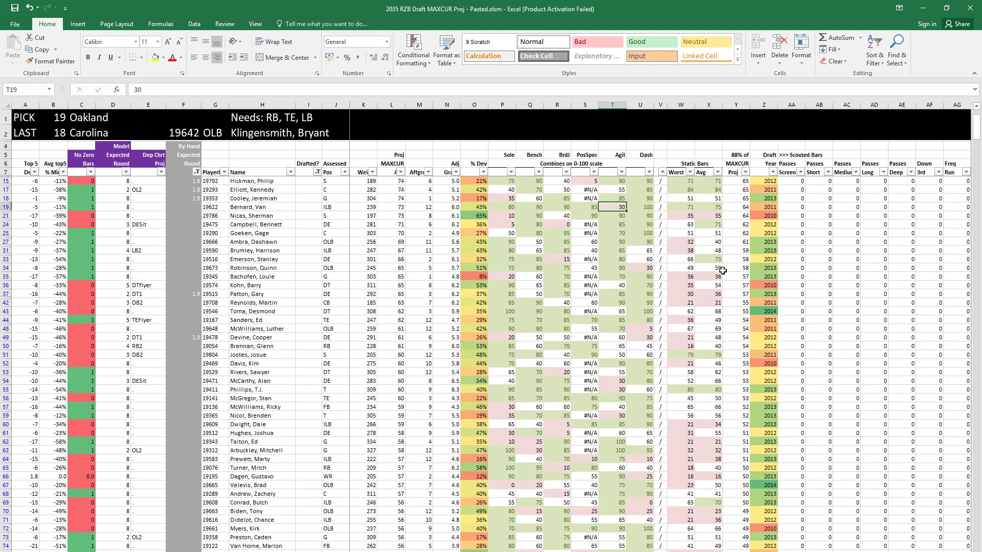
key("Left")
key("Left")
key("Left")
key("Left")
key("Left")
key("Left")
key("Left")
key("Left")
key("Left")
key("Left")
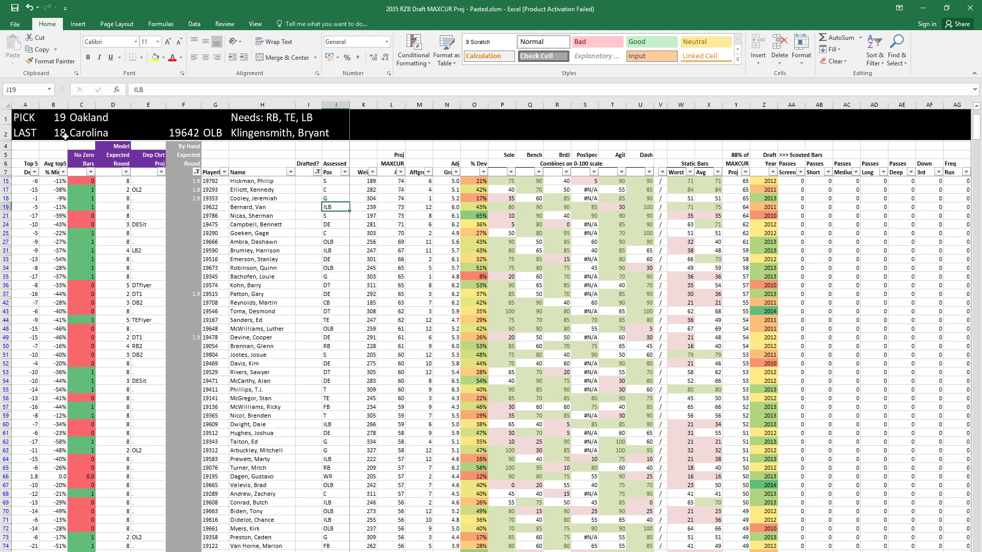
Step: Review the current and last pick numbers and the depth chart projection of the DE in row 24
left_click_drag(58, 123, 67, 134)
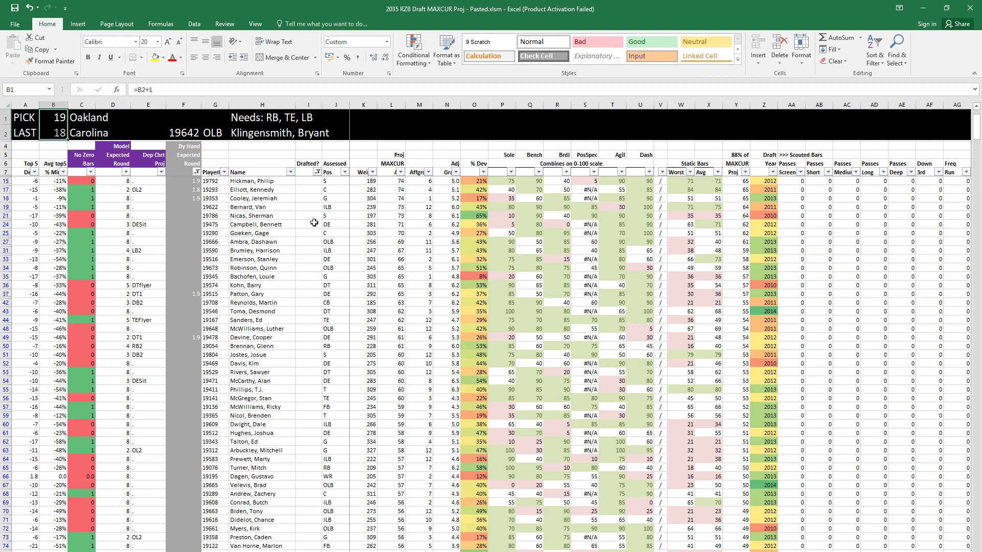
left_click(311, 207)
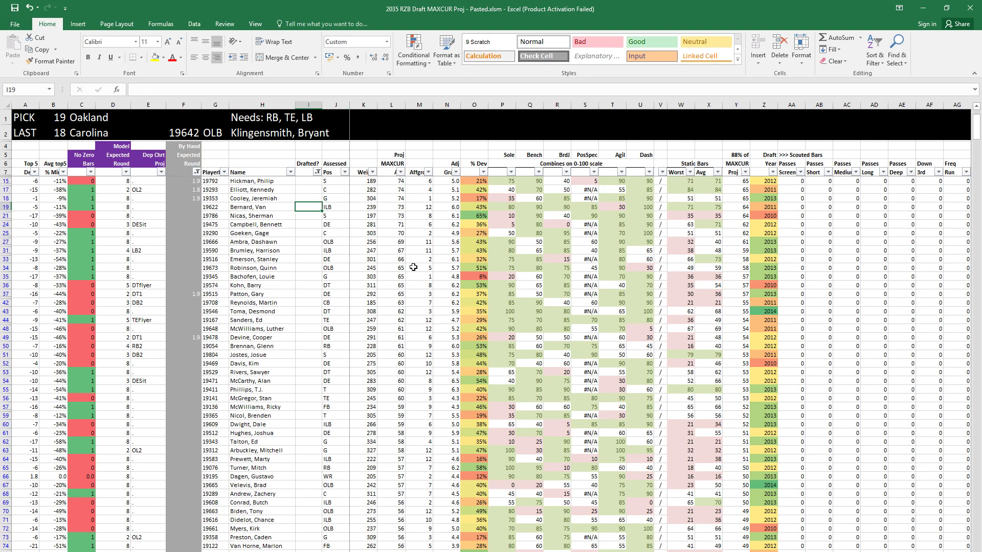
key("Down")
key("Down")
key("shift+space")
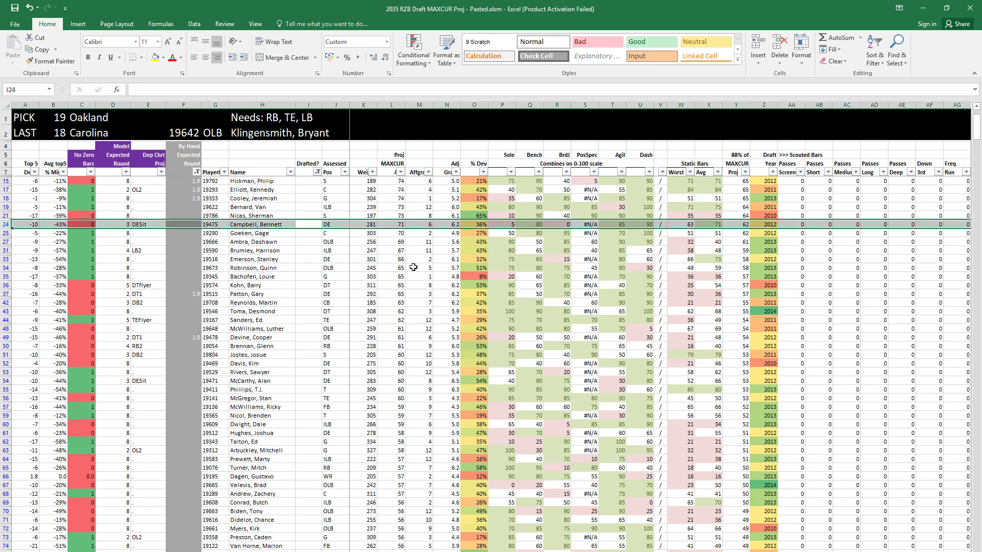
key("Left")
key("Left")
key("Left")
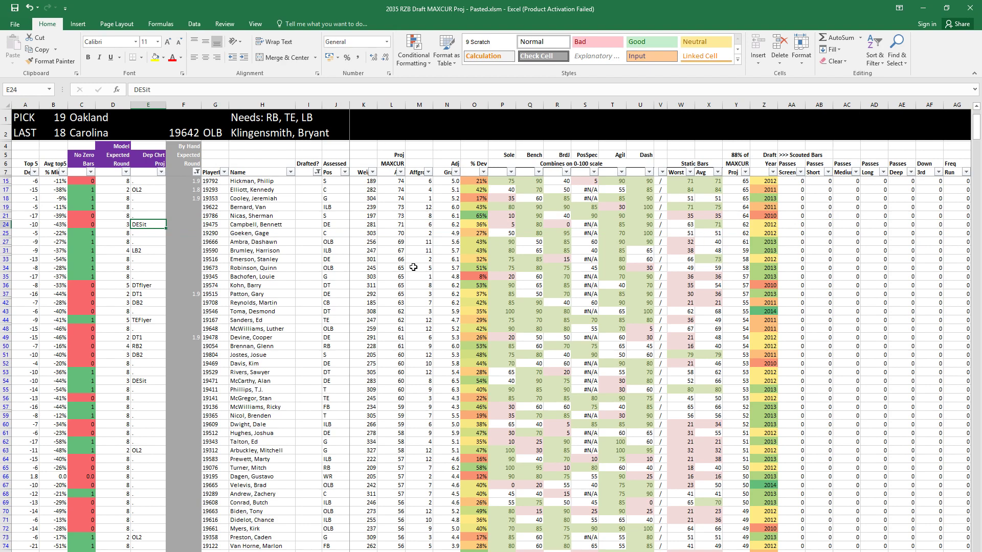
Step: Examine the scouted bars and affinity columns of the DE in row 24
key("Right")
key("Right")
key("Right")
key("Right")
key("Right")
key("Right")
key("Right")
key("Right")
key("Right")
key("Right")
key("Right")
key("Right")
key("Right")
key("Right")
key("Right")
key("Right")
key("Right")
key("Right")
key("Right")
key("Right")
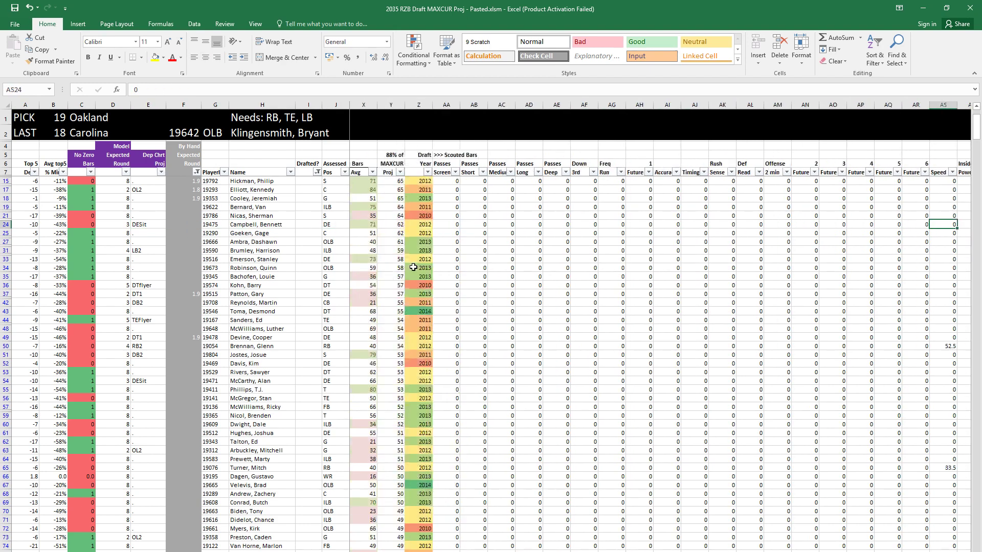
key("Right")
key("Right")
key("Right")
key("Right")
key("Right")
key("Right")
key("Right")
key("Right")
key("Right")
key("Right")
key("Right")
key("Right")
key("Right")
key("Right")
key("Right")
key("Right")
key("Right")
key("Right")
key("Right")
key("Right")
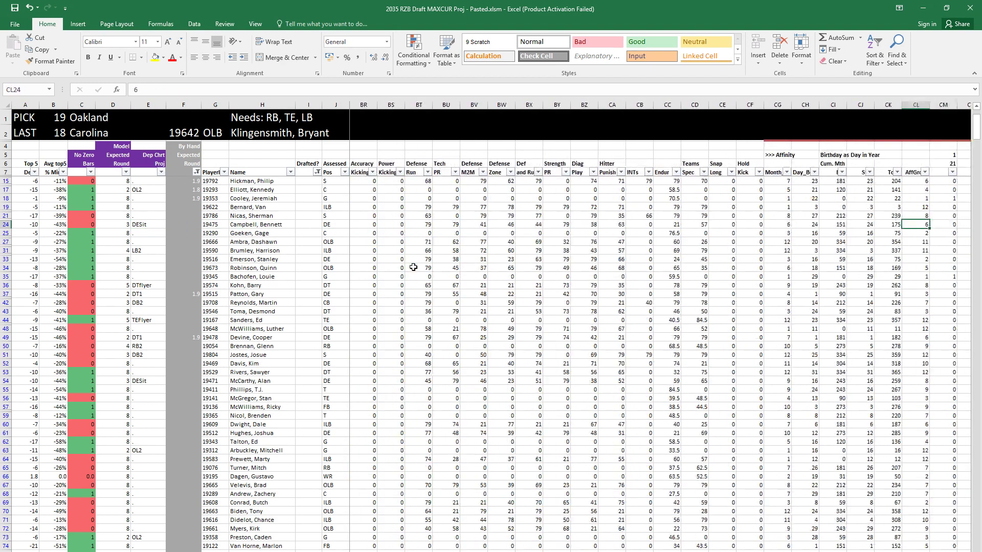
key("Right")
Step: Review the defensive bars of the DE in row 24, from interceptions back to pass-rush technique and man-to-man defense
key("shift+space")
key("Left")
key("Left")
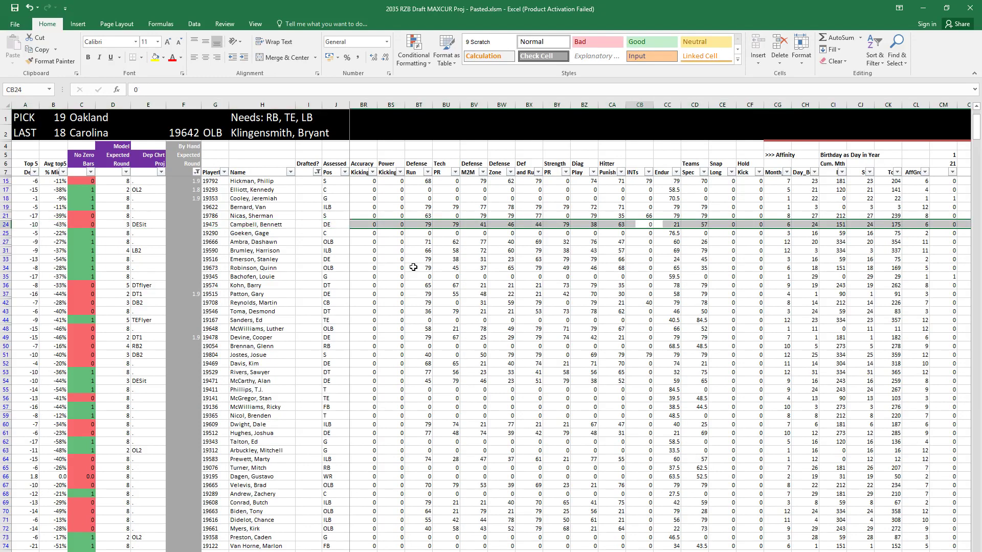
key("Left")
key("Left")
key("Left")
key("Left")
key("Left")
key("Left")
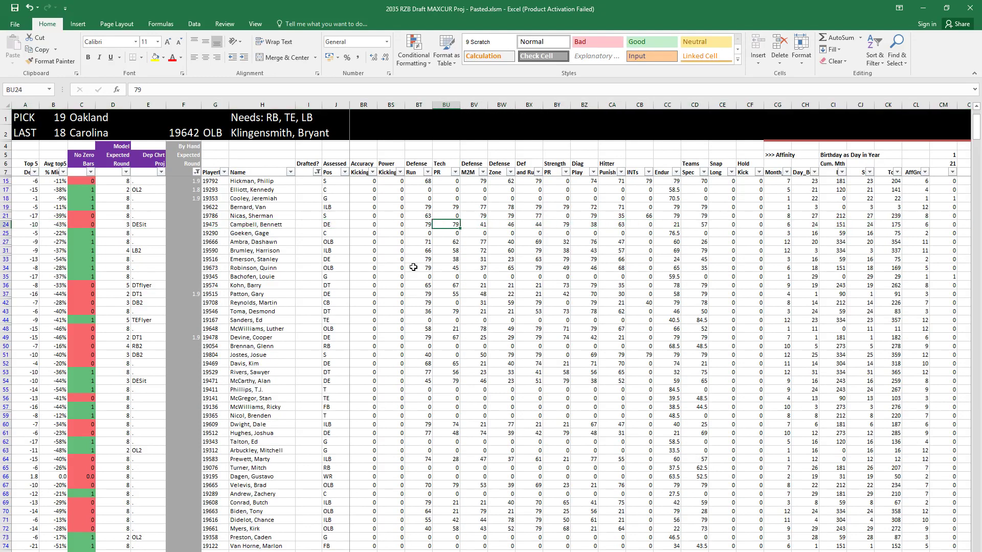
key("ctrl+space")
key("Right")
key("Right")
key("Right")
key("Right")
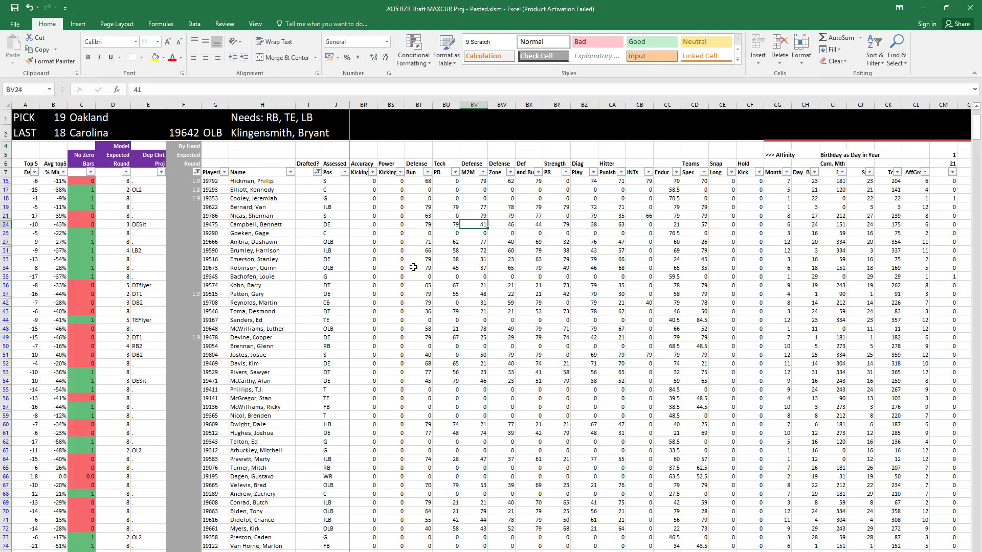
Step: Recheck the assessed position, % Dev and Sole combine score of the player in row 24
key("Left")
key("Left")
key("Left")
key("Left")
key("Left")
key("Left")
key("Left")
key("Left")
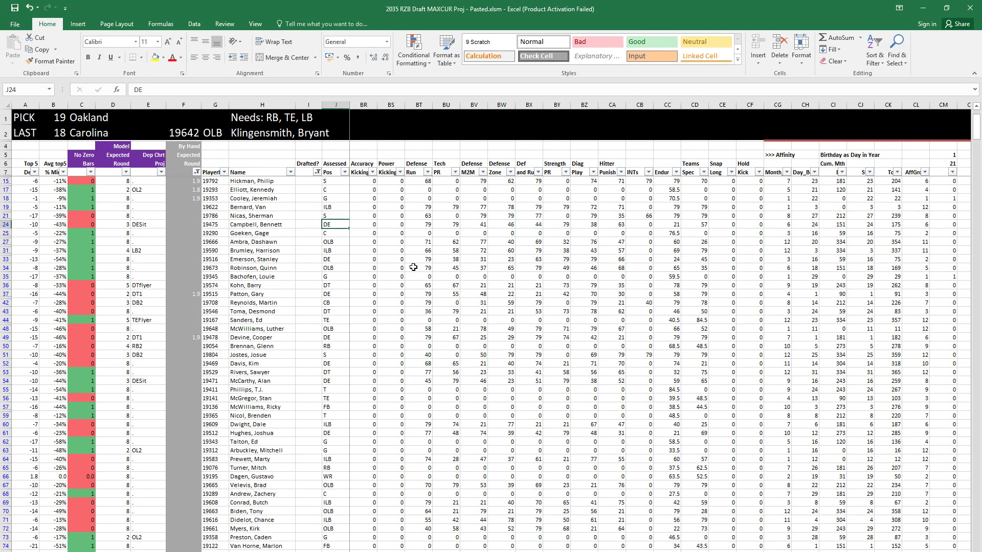
key("Right")
key("Right")
key("Right")
key("Right")
key("Right")
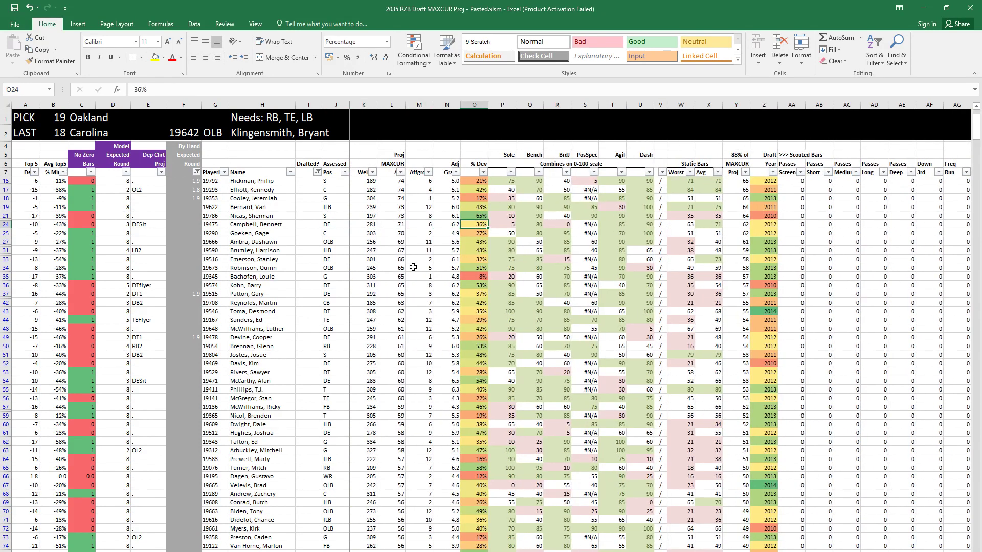
key("Right")
key("Left")
key("Left")
key("Left")
key("Left")
key("Left")
key("Left")
key("Left")
key("Left")
key("Left")
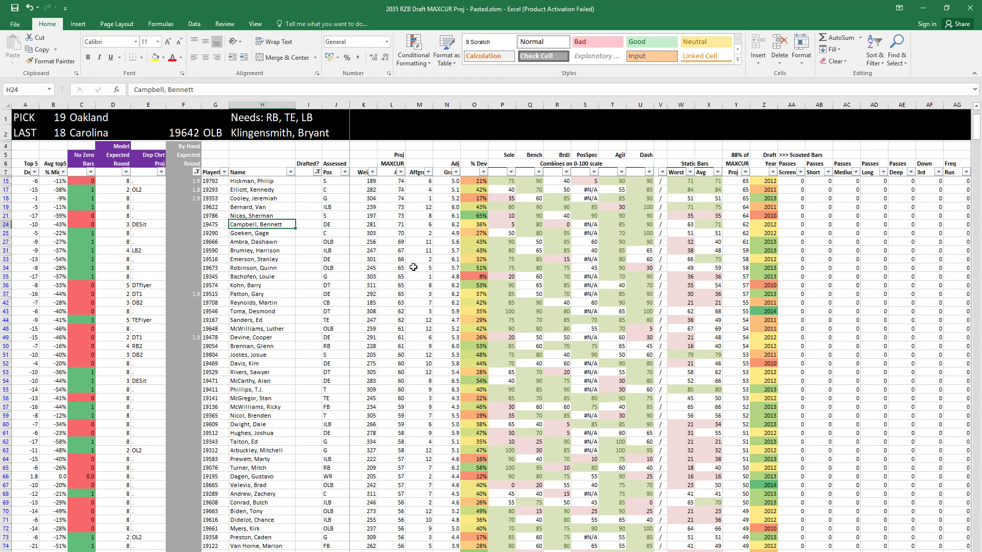
Step: Switch to the Historic Comps workbook and clear the filters on its player list
key("ctrl+Tab")
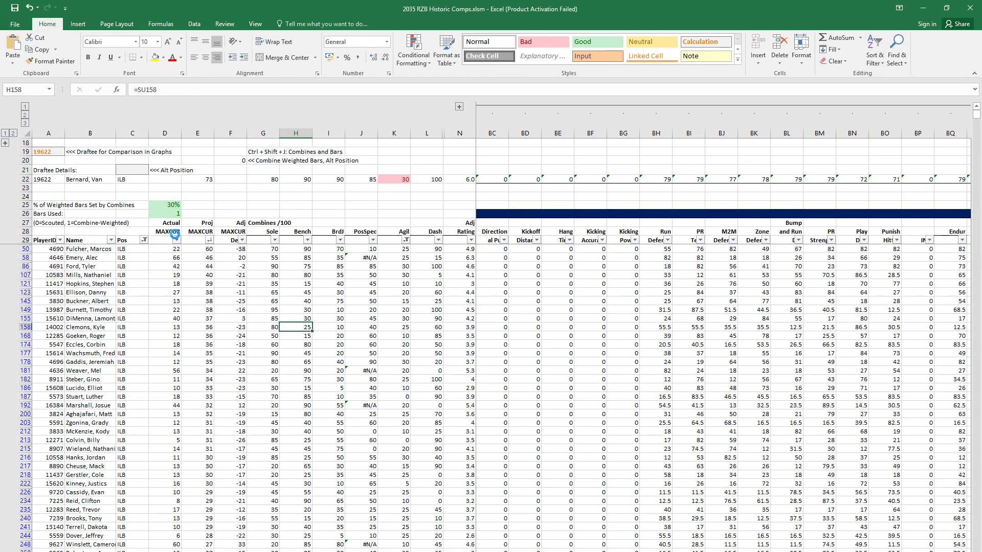
key("alt+a")
key("c")
left_click(51, 153)
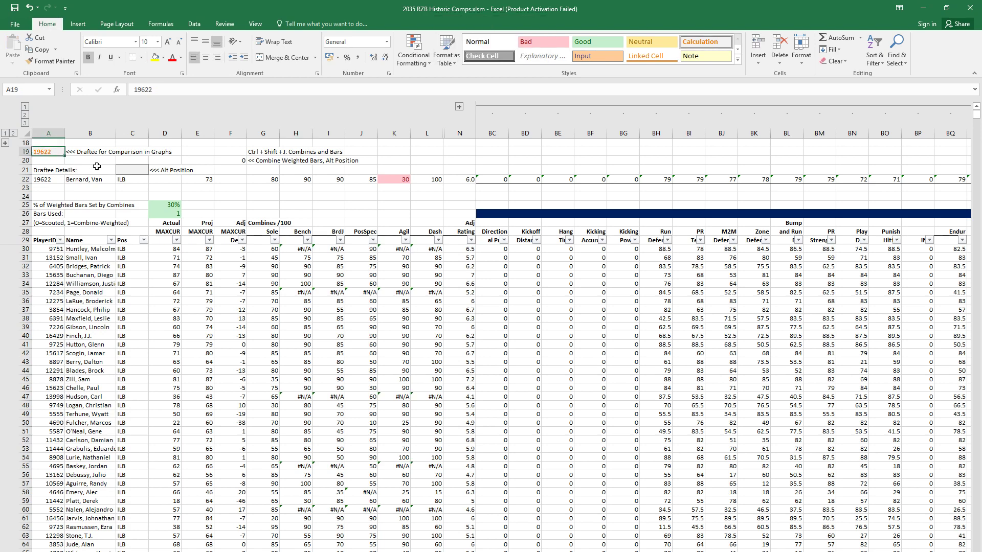
type("S")
key("Escape")
Step: Paste the row 24 DE's player ID as a value into the draftee comparison cell and run the Combines and Bars comparison
key("ctrl+Tab")
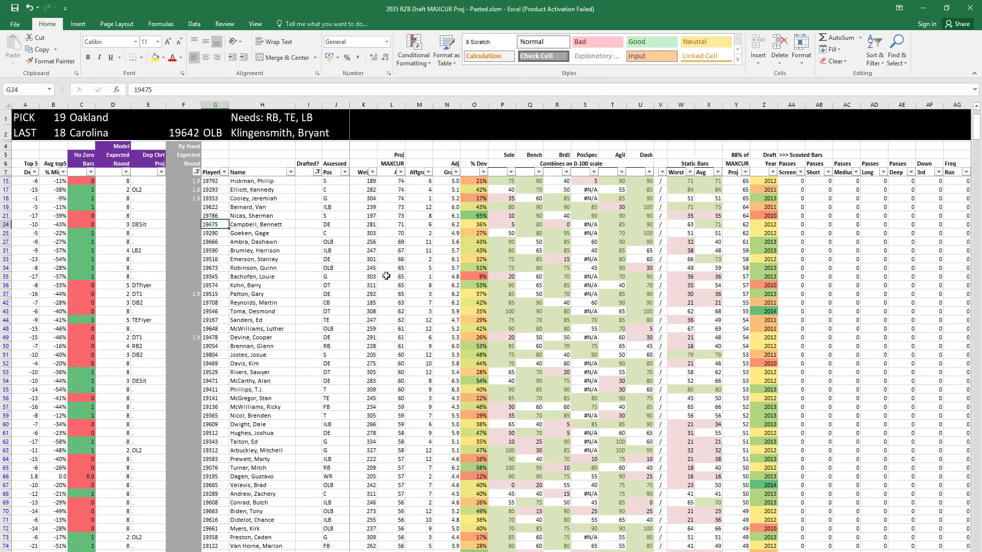
key("ctrl+Tab")
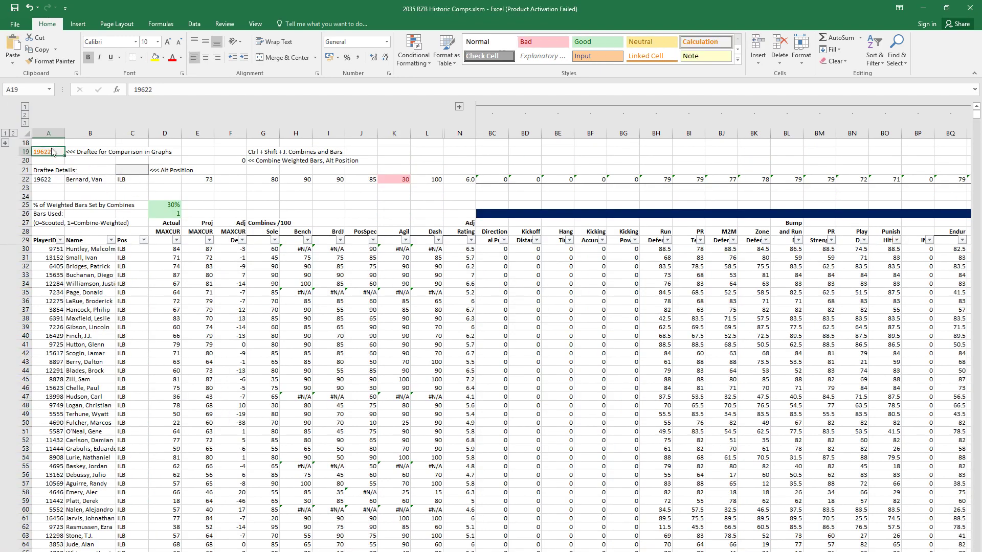
key("ctrl+alt+v")
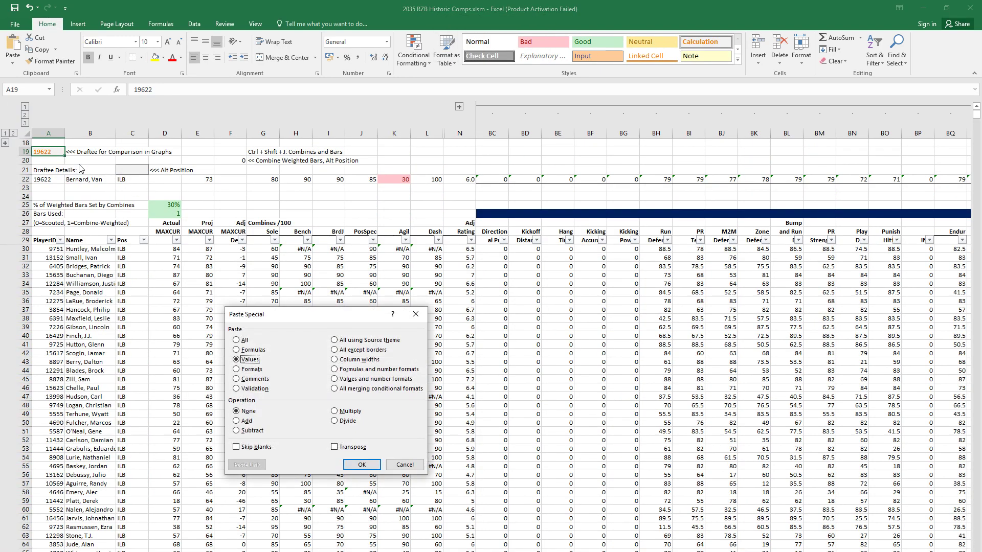
key("Return")
key("ctrl+shift+j")
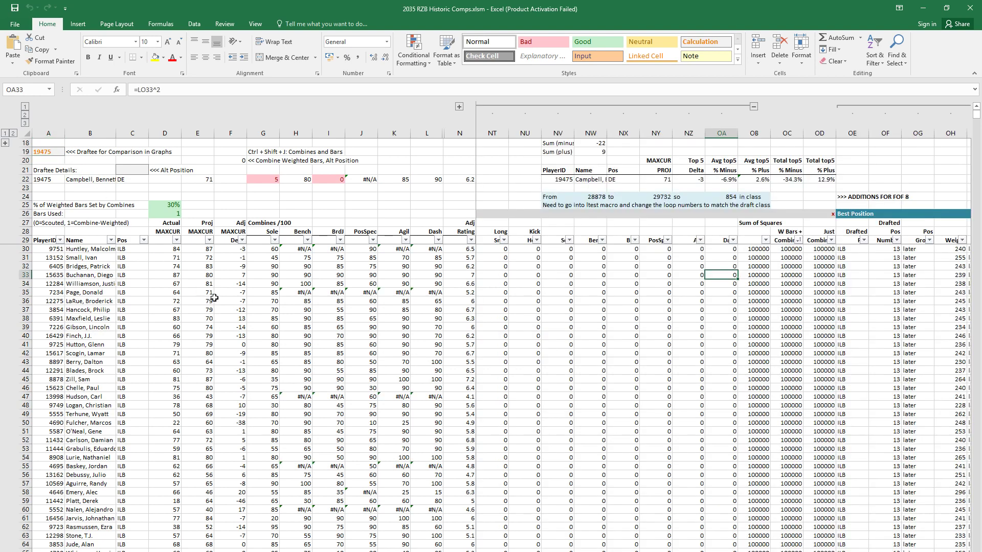
Step: Rerun the Combines and Bars comparison so the list shows historic DEs for the draftee
left_click(328, 303)
key("Right")
key("Right")
key("Right")
key("Right")
key("Right")
key("Right")
key("Right")
key("Right")
key("Right")
key("Right")
key("Right")
key("Right")
key("Right")
key("Right")
key("Right")
key("Right")
key("Right")
key("Right")
key("Right")
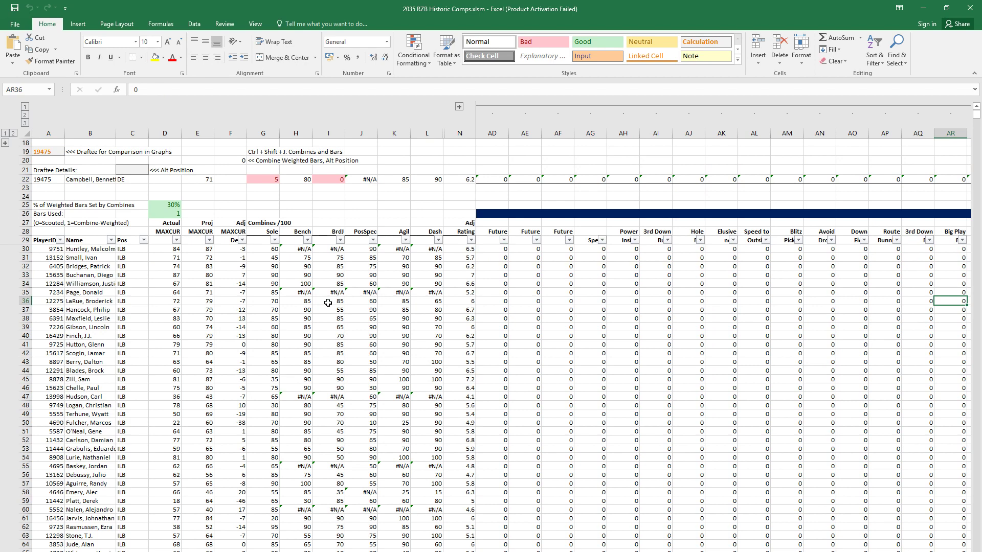
key("ctrl+shift+j")
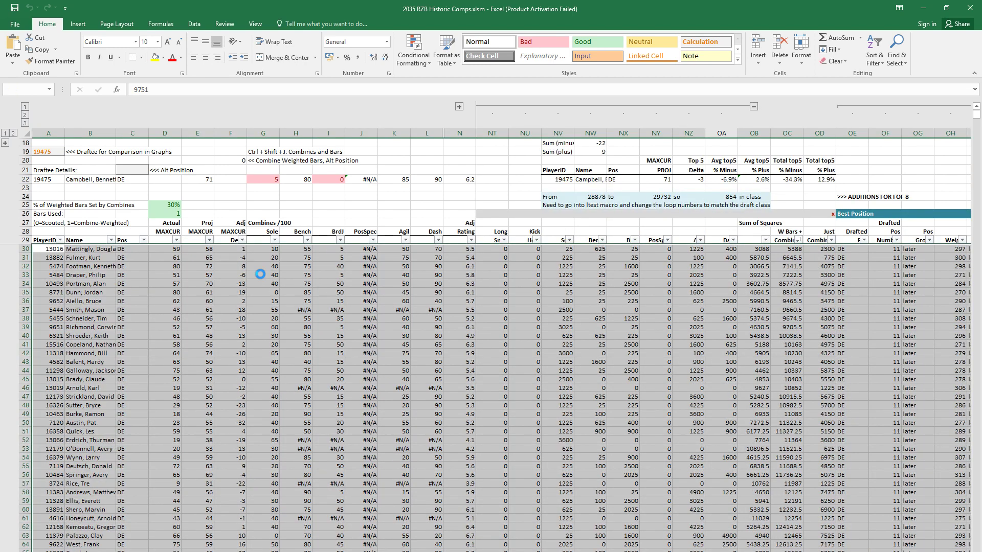
Step: Examine the combine scores and defensive bars of the closest historic DEs against the draftee's
key("Right")
key("Right")
key("Right")
key("Right")
key("Right")
key("Right")
key("Right")
key("Right")
key("Right")
key("Right")
key("Right")
key("Right")
key("Right")
key("Right")
key("Right")
key("Right")
key("Right")
key("Right")
key("Right")
key("Right")
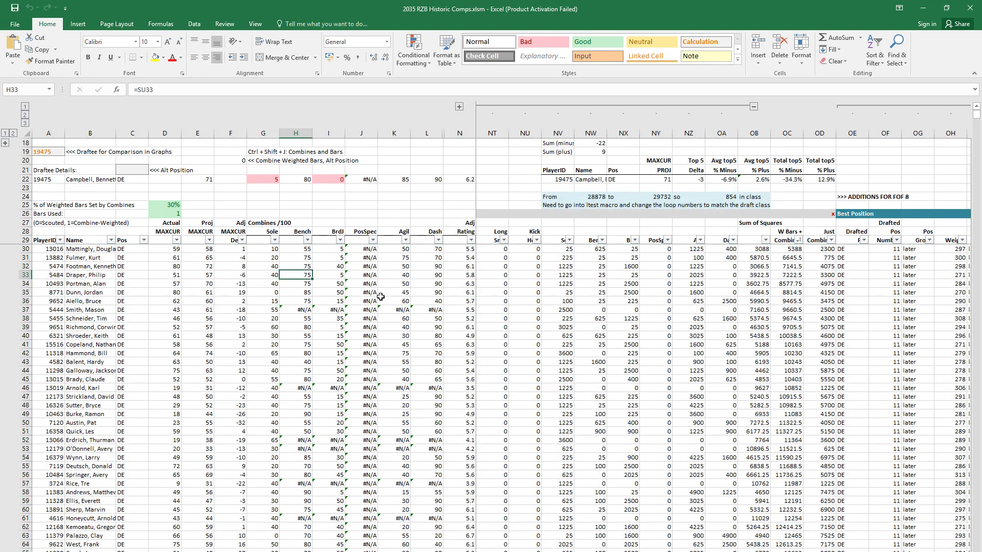
key("Right")
key("Right")
key("Right")
key("Right")
key("Right")
key("Right")
key("Right")
key("Right")
key("Right")
key("Right")
key("Right")
key("Right")
key("Right")
key("Right")
key("Right")
key("Right")
key("Right")
key("Right")
key("Right")
key("Right")
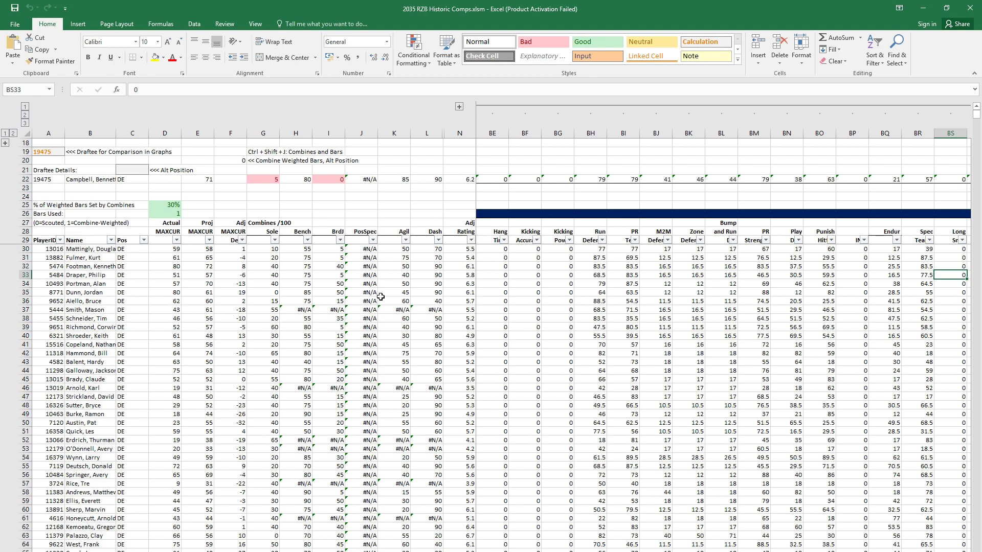
key("Right")
key("Left")
key("Left")
key("Left")
key("Left")
key("Left")
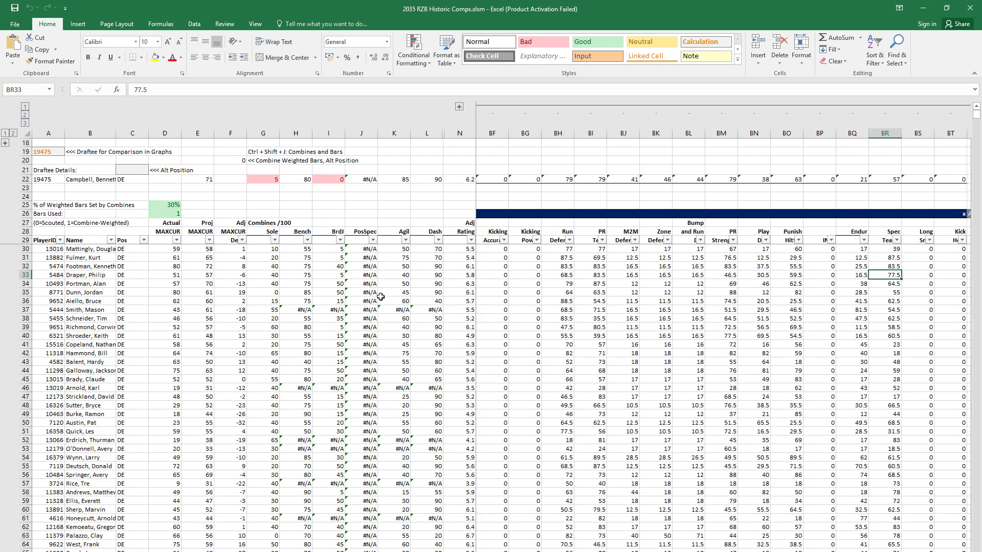
Step: Compare the actual and projected MAXCUR and the zone defense bar of the historic DE in row 32
left_click(180, 278)
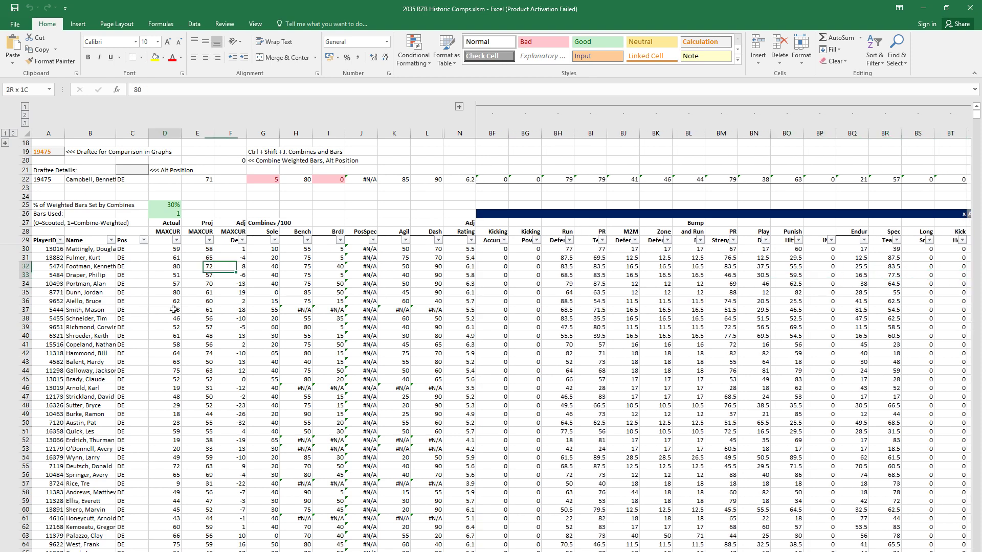
left_click(505, 309)
left_click(644, 266)
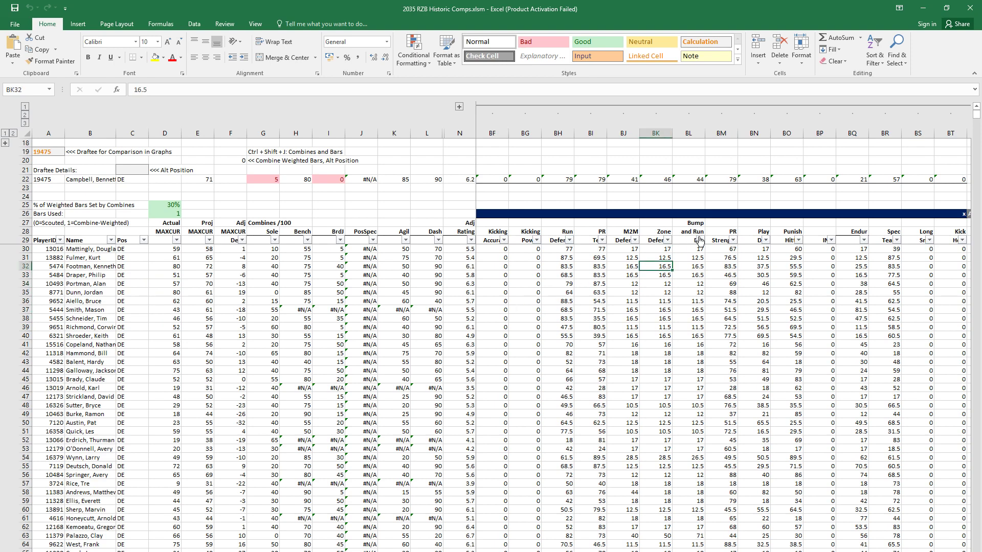
Step: Filter the historic DEs by pass rush strength with a greater-than-or-equal-to condition
left_click(733, 240)
mouse_move(683, 313)
left_click(789, 352)
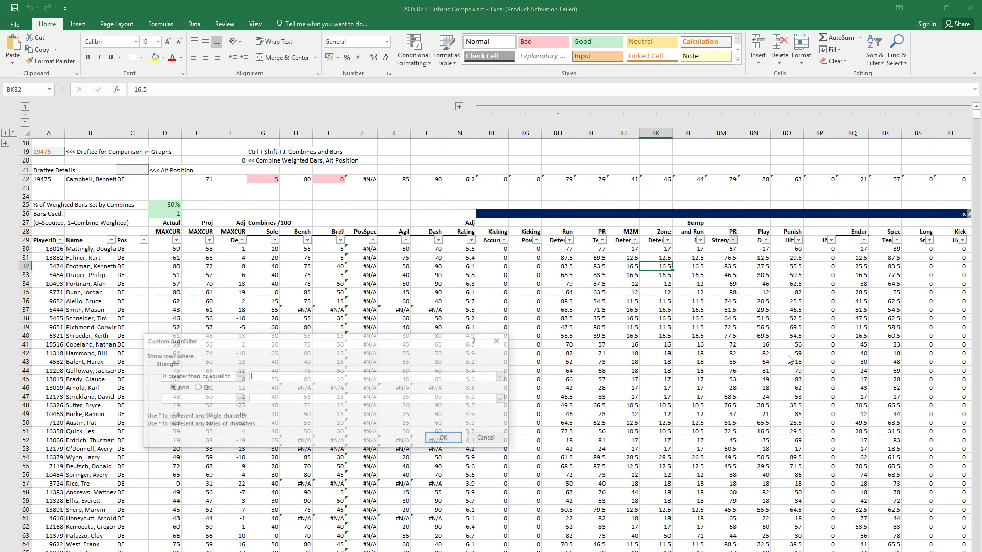
key("Return")
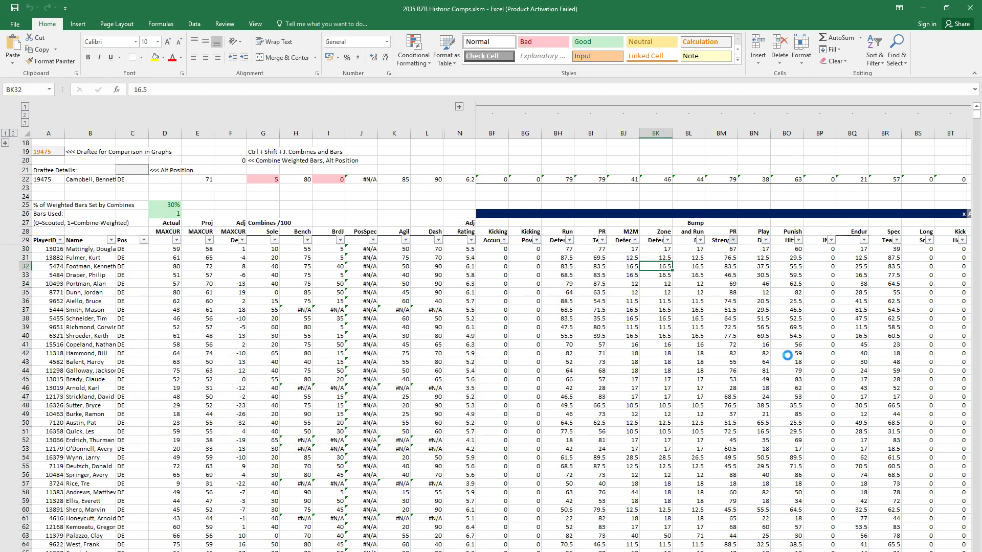
Step: Compare the pass rush technique bars, bench scores and actual MAXCUR of the closest DEs in the filtered list
left_click_drag(595, 249, 606, 307)
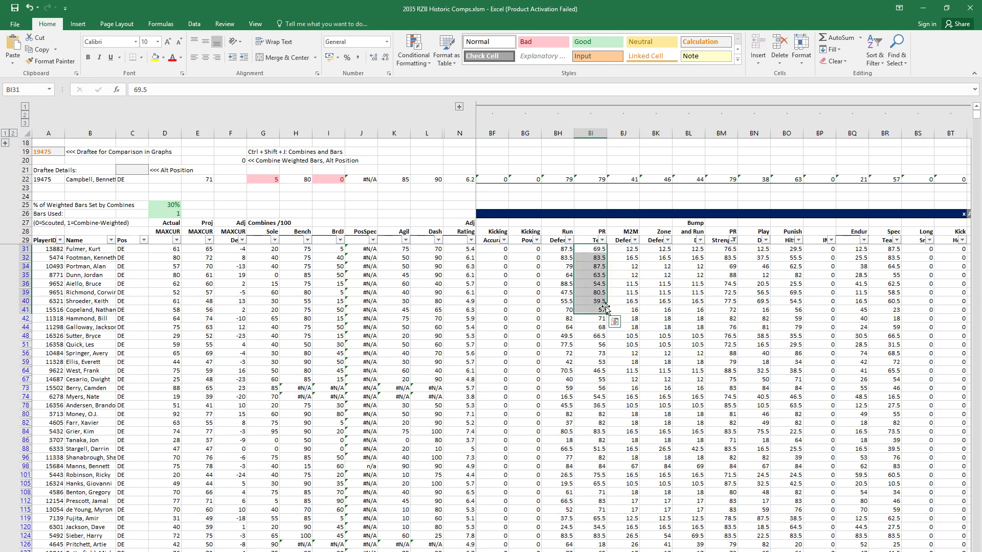
left_click(595, 276)
left_click(280, 258)
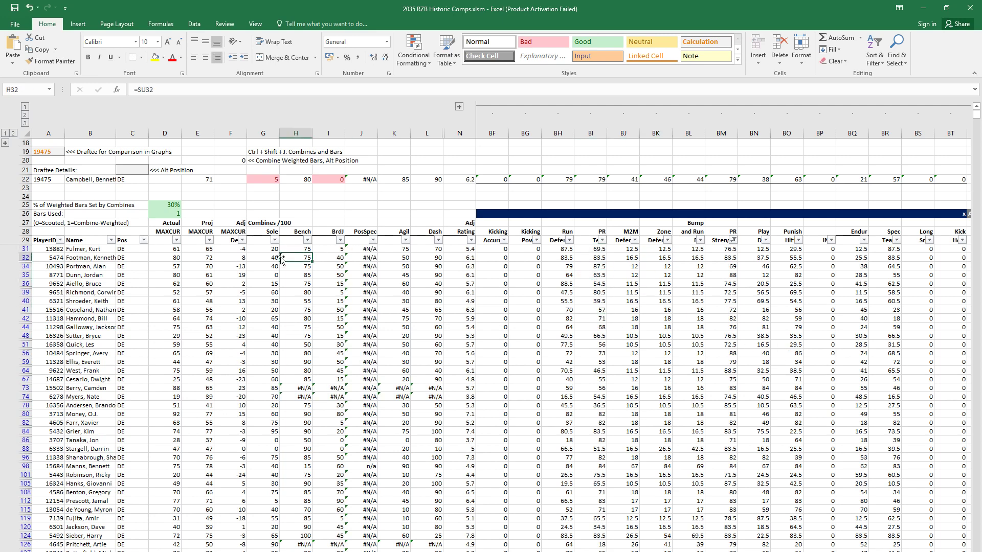
left_click_drag(165, 257, 165, 300)
left_click(165, 274)
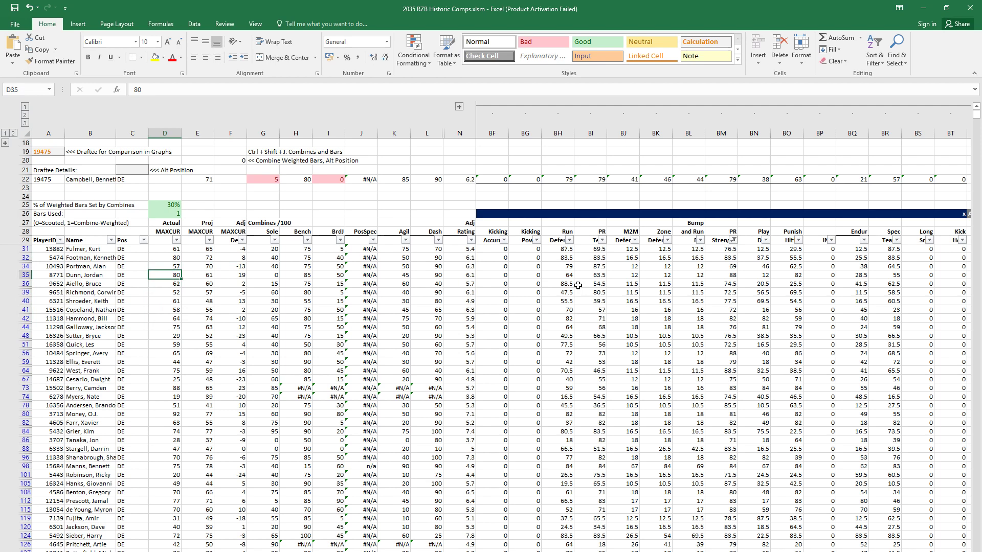
Step: Filter the historic DEs further to pass rush technique greater than or equal to 69
left_click(601, 240)
mouse_move(539, 318)
left_click(685, 353)
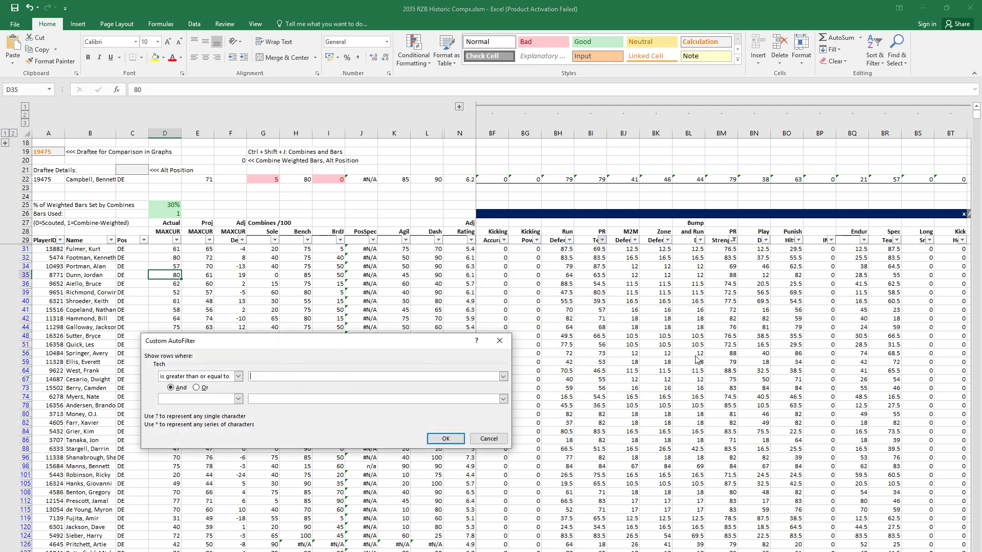
type("69")
key("Return")
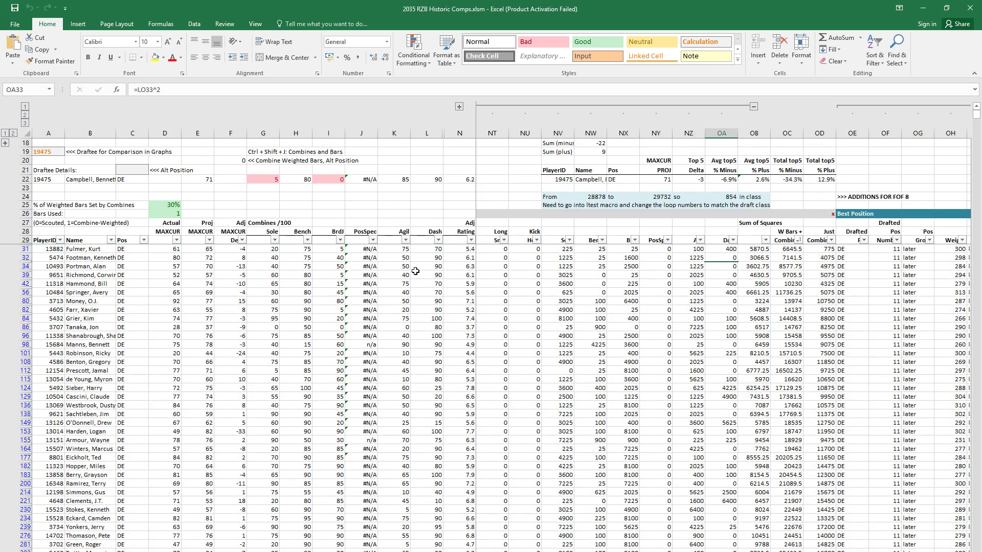
Step: Check the MAXCUR delta and Sole score of the historic DE in row 34
left_click_drag(244, 265, 271, 266)
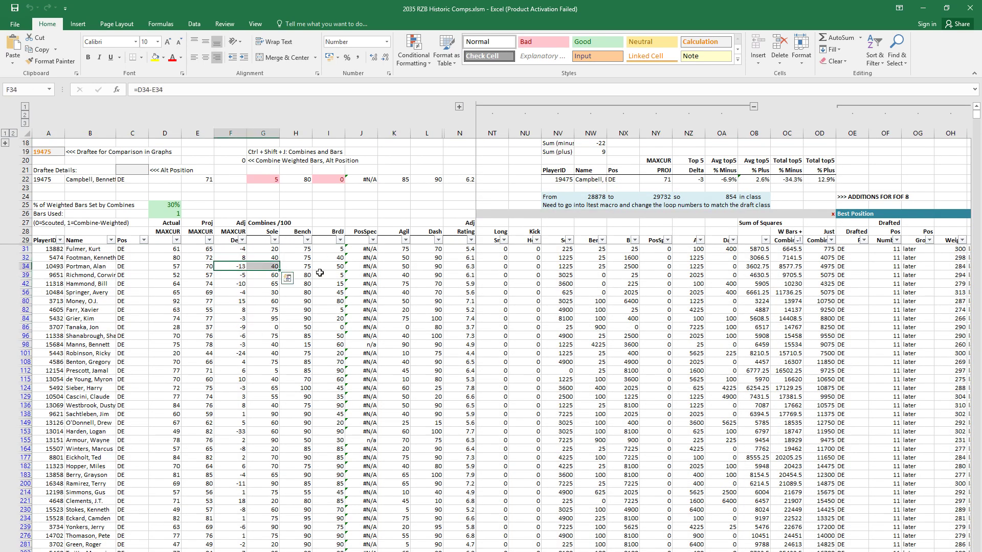
key("shift+Left")
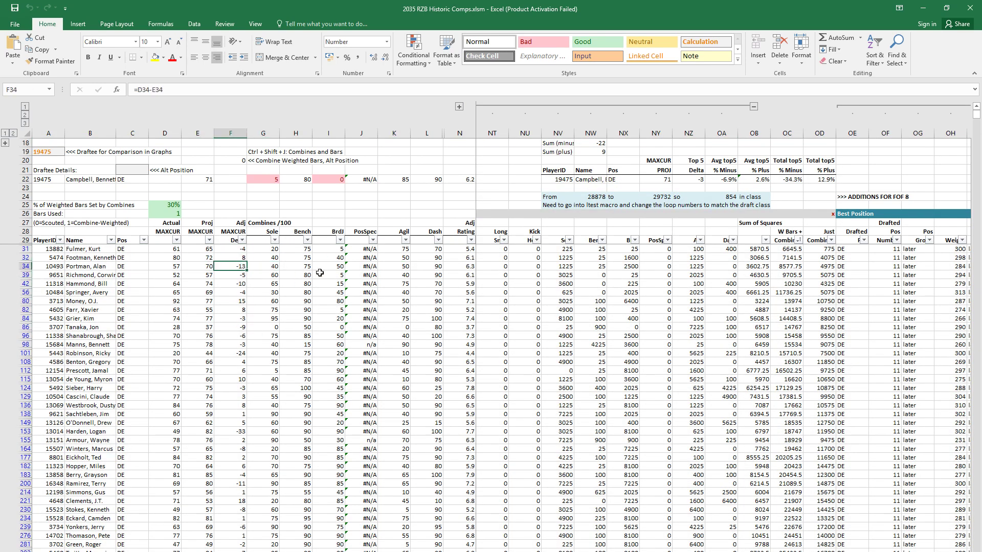
key("Left")
key("Right")
key("Right")
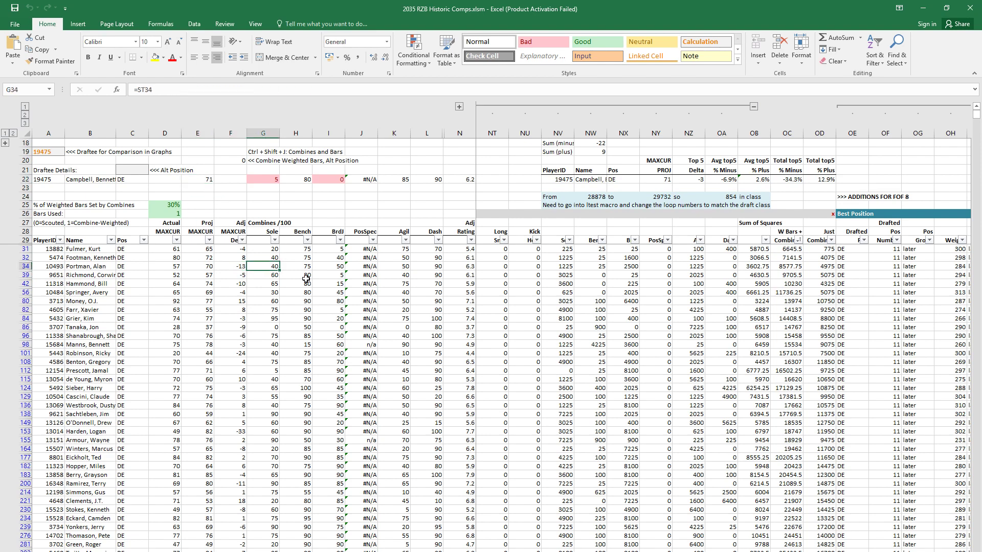
Step: Examine the row 34 DE's bars across to the scouted correlation block and compare the closest DEs' pass rush technique there
key("Right")
key("Right")
key("Right")
key("Right")
key("Right")
key("Right")
key("Right")
key("Right")
key("Right")
key("Right")
key("Right")
key("Right")
key("Right")
key("Right")
key("Right")
key("Right")
key("Right")
key("Right")
key("Right")
key("Right")
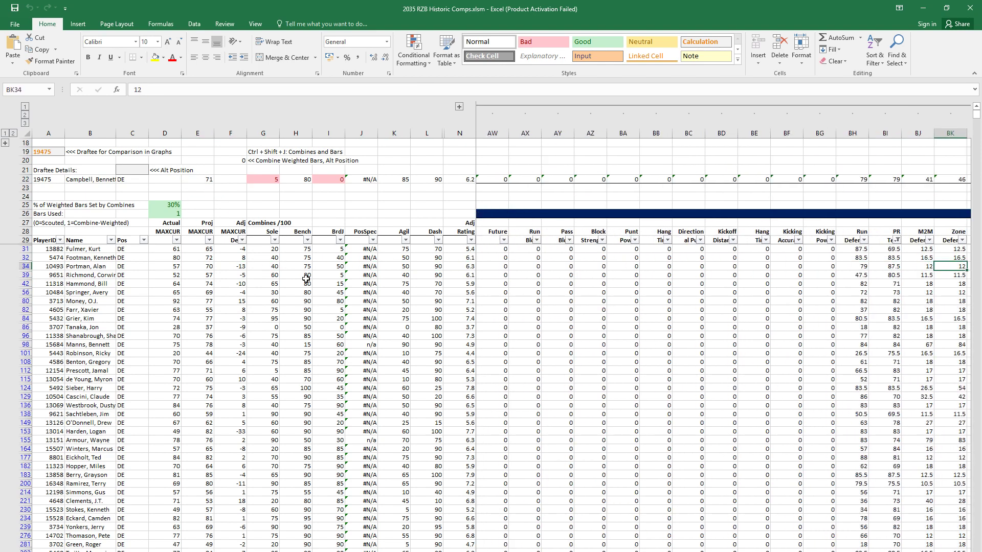
key("Right")
key("Right")
key("Right")
key("Right")
key("Right")
key("Right")
key("Right")
key("Right")
key("Right")
key("Right")
key("Right")
key("Right")
key("Right")
key("Right")
key("Right")
key("Right")
key("Right")
key("Right")
key("Right")
key("Right")
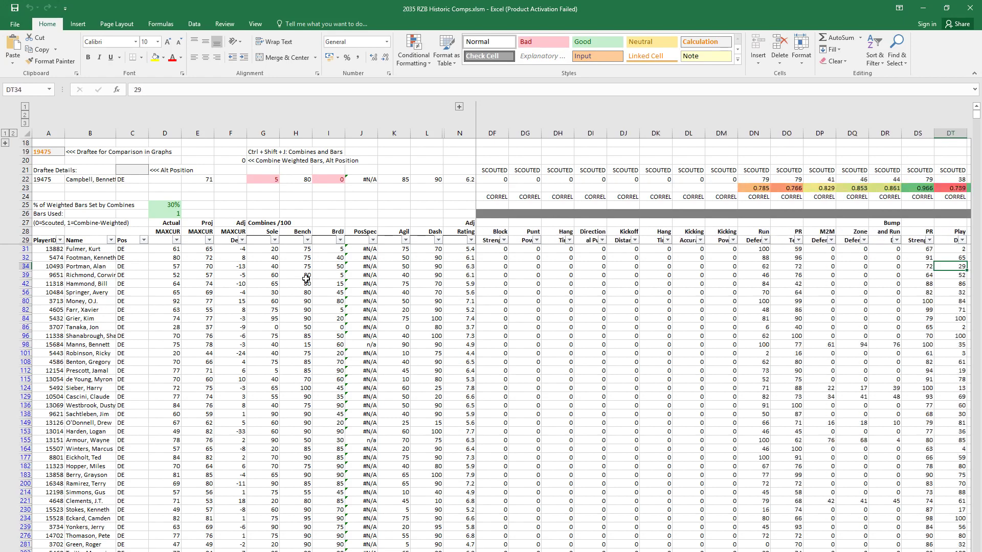
key("Right")
key("Right")
key("Right")
left_click_drag(688, 318, 694, 249)
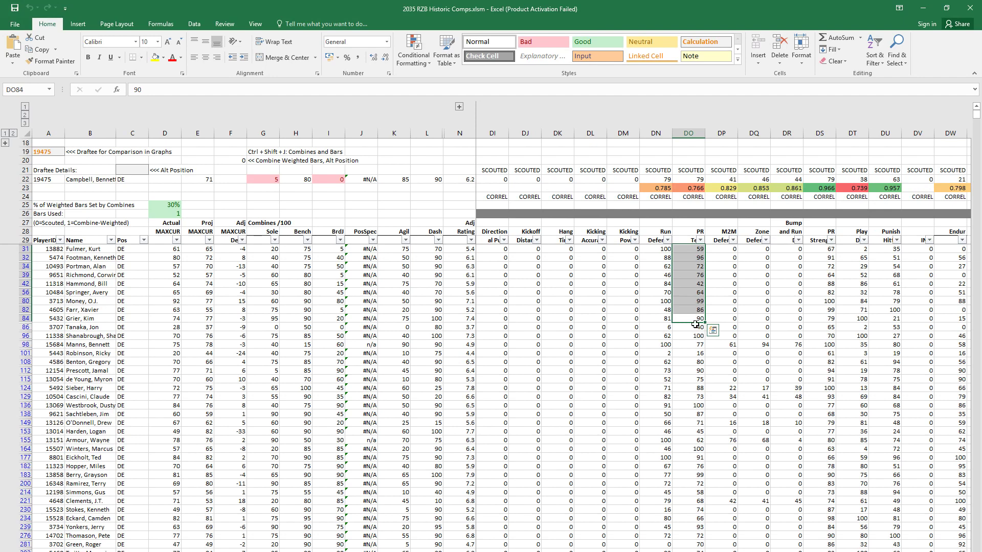
Step: Switch to the 2035 RZB Draft MAXCUR Proj workbook and examine the combine scores of the ILB in row 19
left_click(692, 285)
key("alt+Tab")
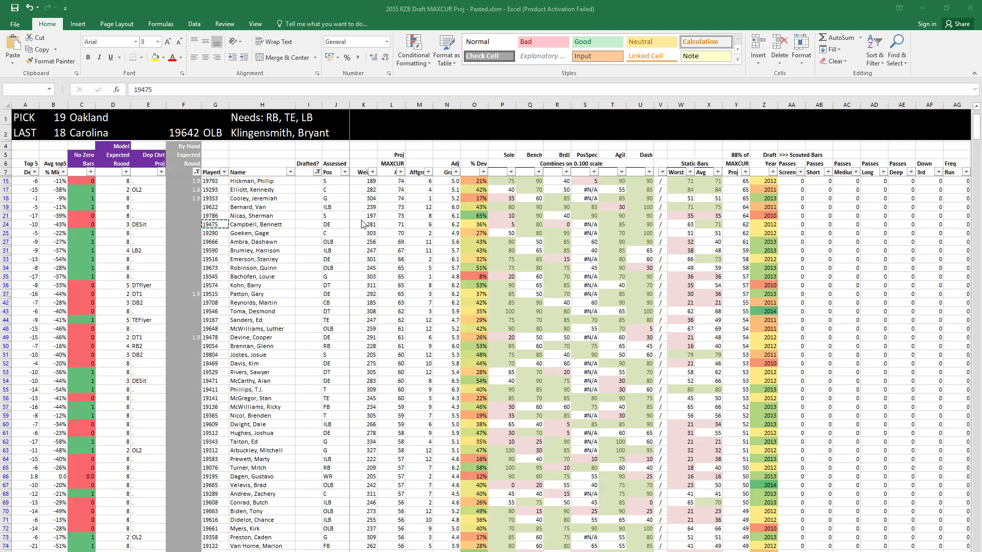
left_click(278, 225)
key("Escape")
key("Left")
key("Left")
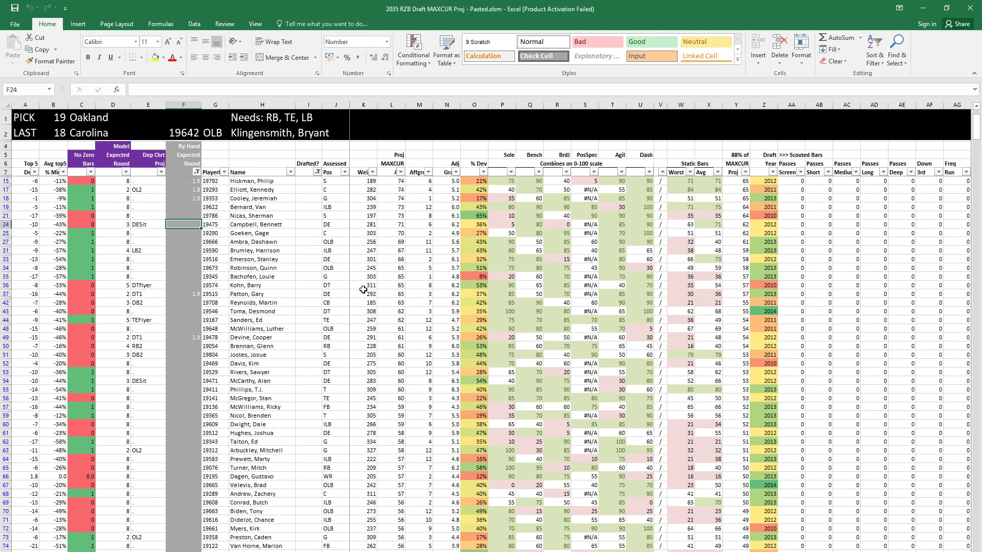
key("Up")
key("Up")
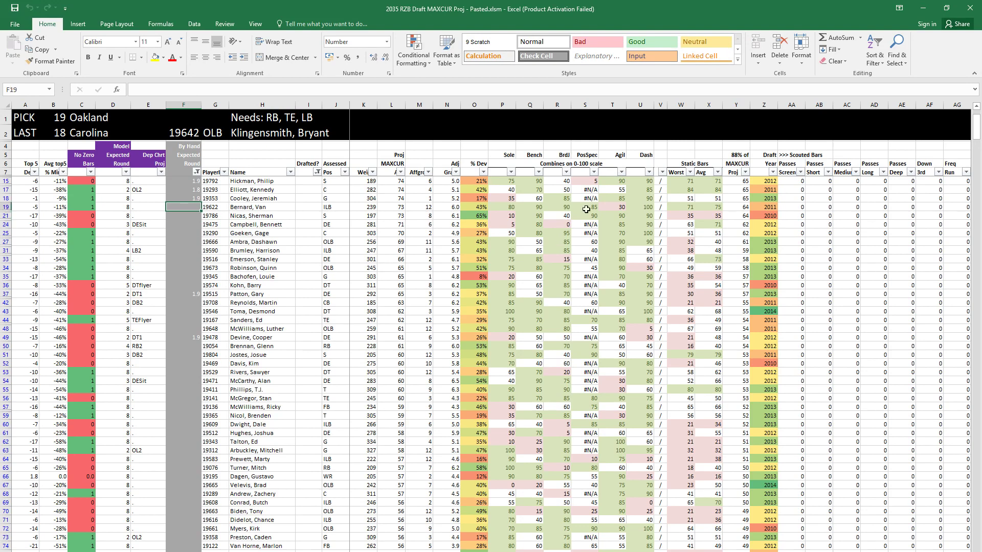
left_click_drag(639, 207, 502, 207)
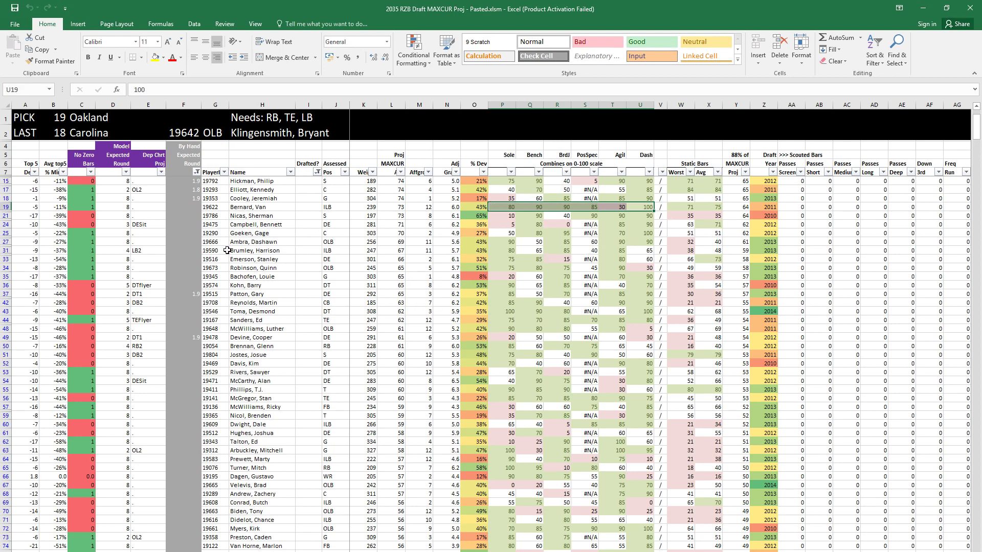
Step: Enter 1.8 as the by-hand expected round for the DE in row 24 and the ILB in row 19
left_click_drag(198, 206, 327, 215)
mouse_move(181, 223)
left_mouse_down()
mouse_move(337, 237)
mouse_move(194, 224)
left_mouse_up()
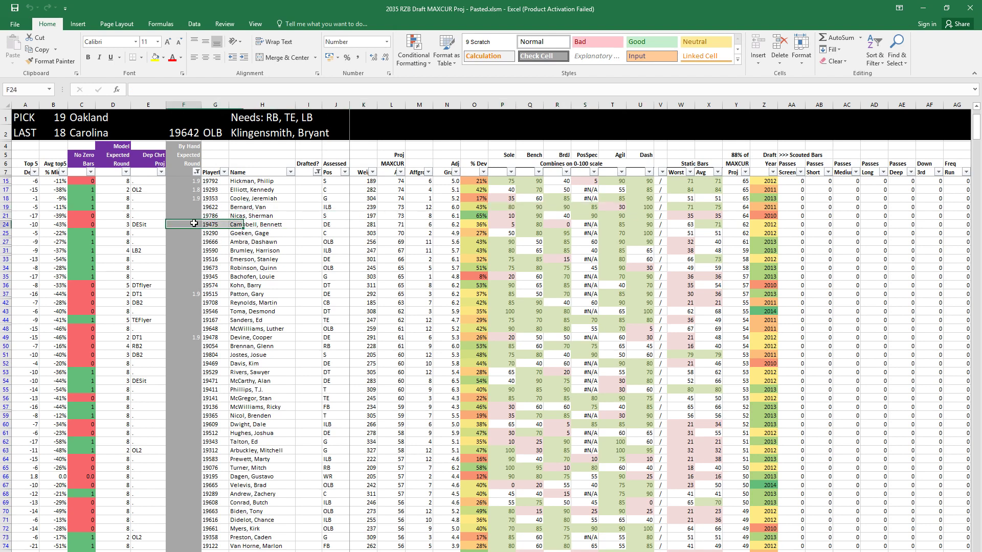
type("1.8")
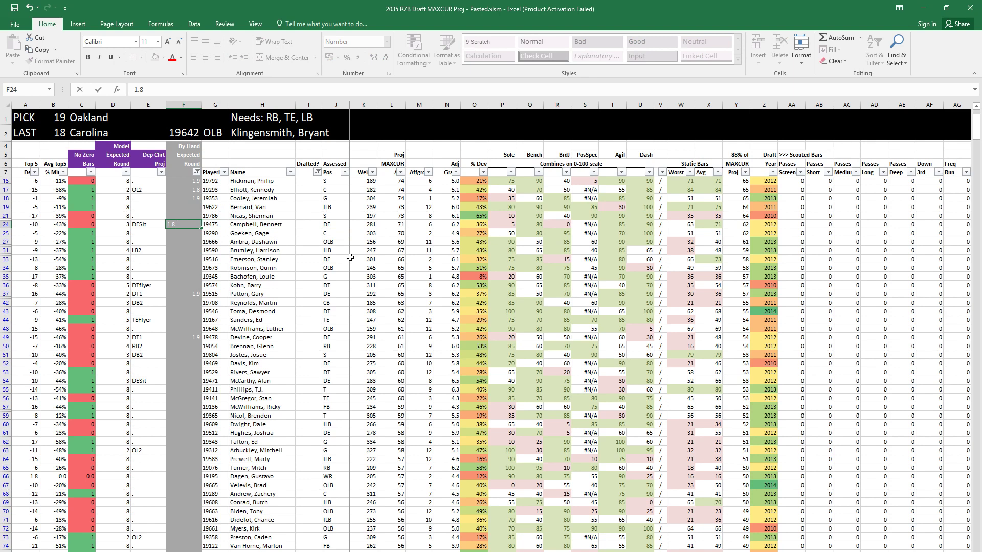
key("Up")
key("Up")
type("1.8")
Step: Enter 1.8 as the by-hand expected round for the ILB in row 31
key("Down")
key("Down")
key("Down")
key("Down")
key("Down")
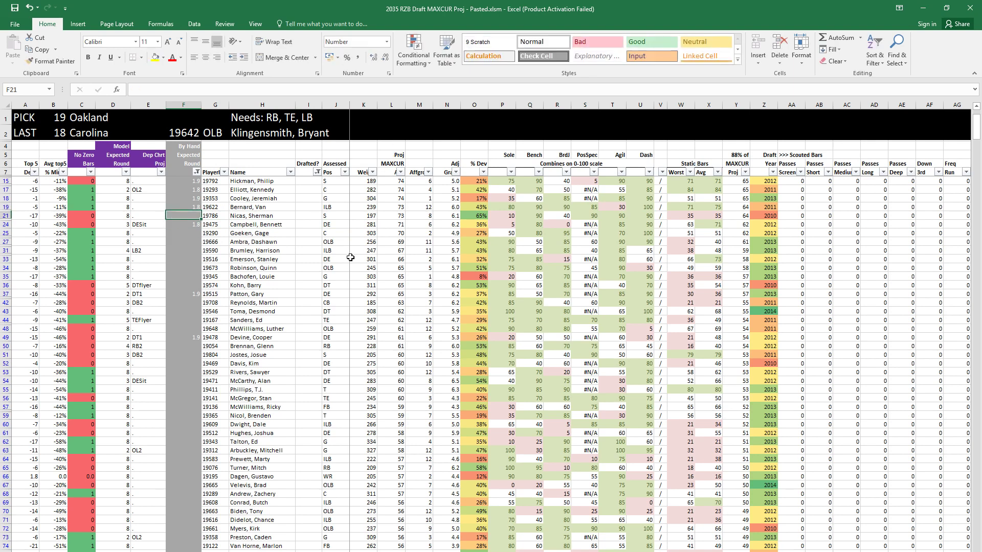
key("shift+space")
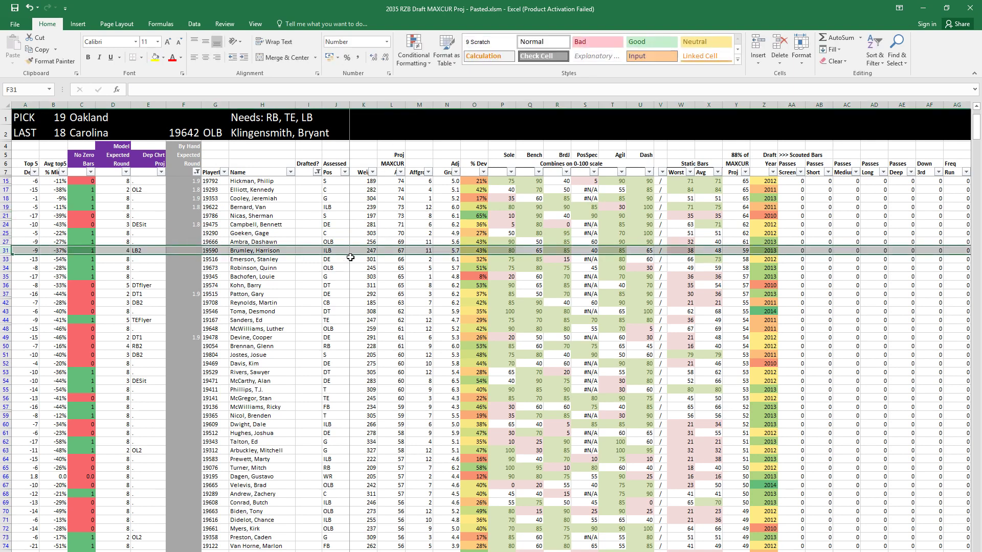
key("Up")
key("Down")
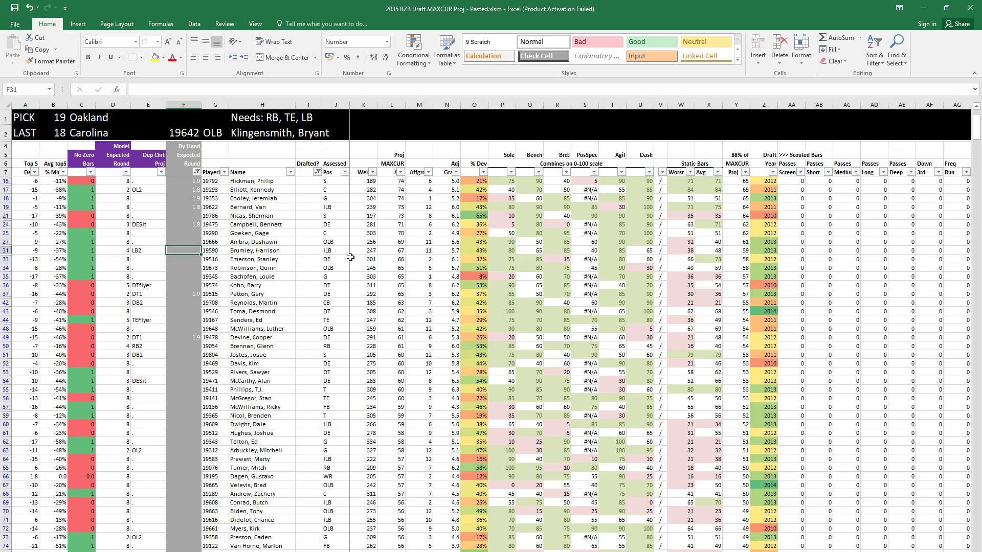
type("1.")
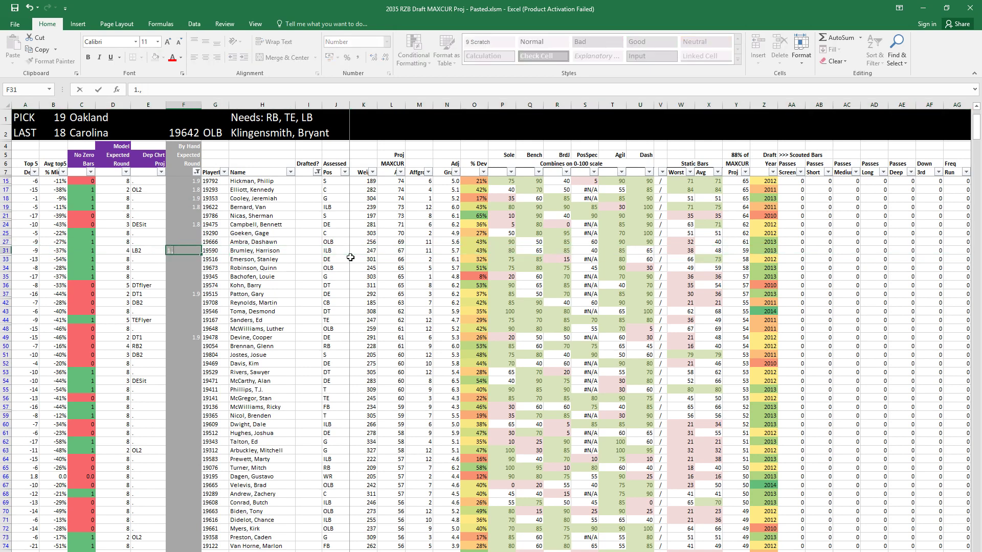
type("8")
Step: Compare the draft years and 88% of MAXCUR projections of the candidates in rows 19 to 31
key("Right")
key("Right")
key("Right")
key("Right")
key("Right")
key("Right")
key("Right")
key("Right")
key("Right")
key("Right")
key("Right")
key("Right")
key("Right")
key("Right")
key("Right")
key("Right")
key("Right")
key("Right")
key("Right")
key("Right")
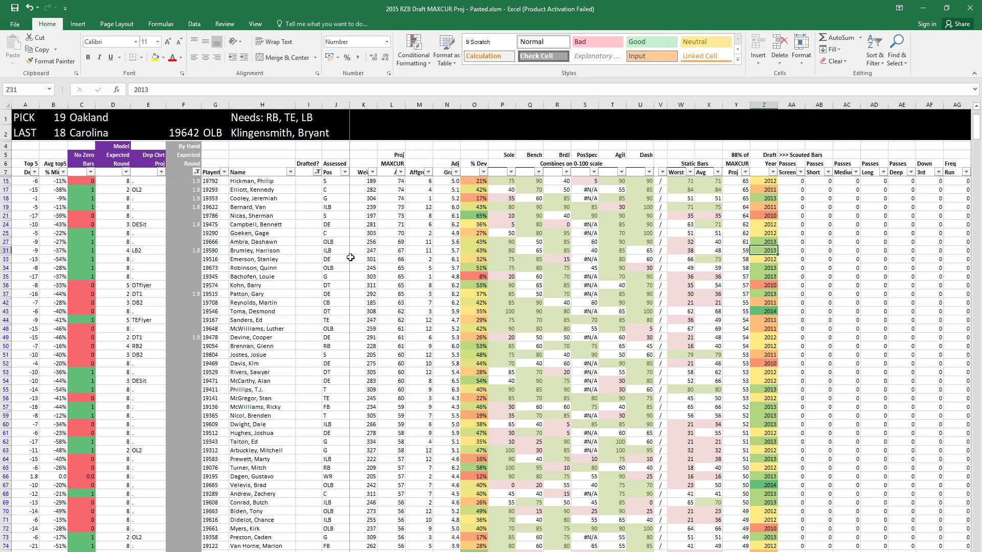
key("Up")
key("Up")
key("Up")
key("Up")
key("Up")
key("Down")
key("Down")
key("Left")
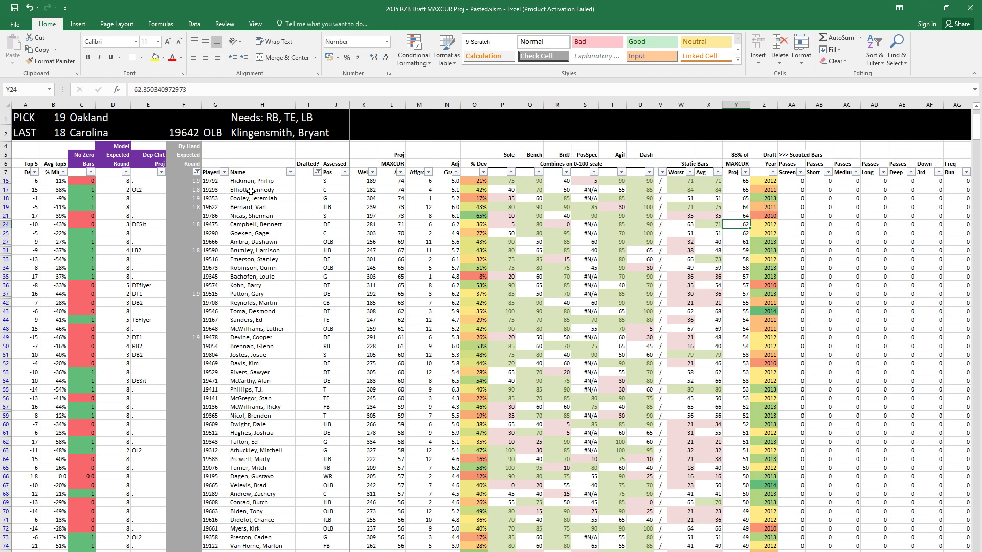
Step: Record pick 19 in the Drafted? column for the ILB in row 19
left_click(217, 233)
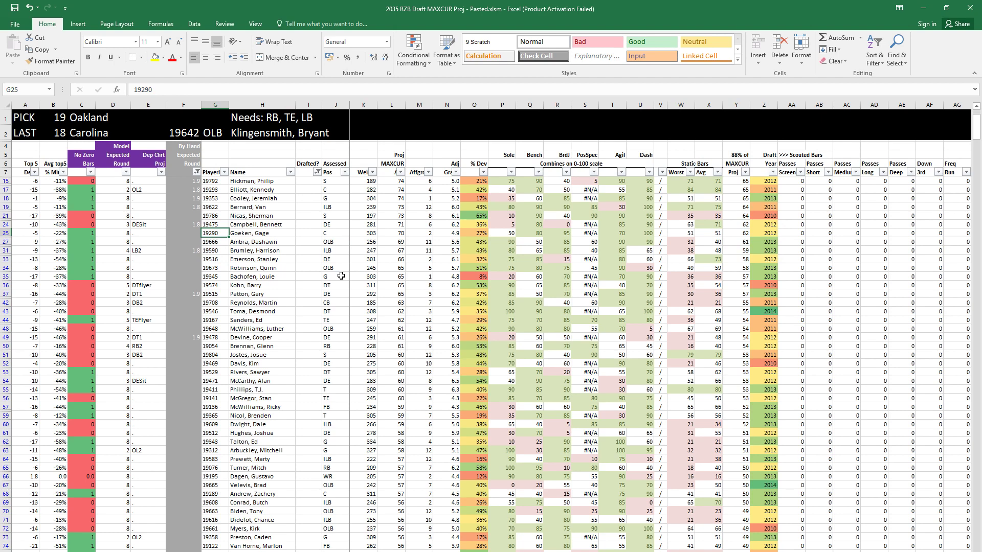
key("Up")
key("Left")
key("Up")
key("Up")
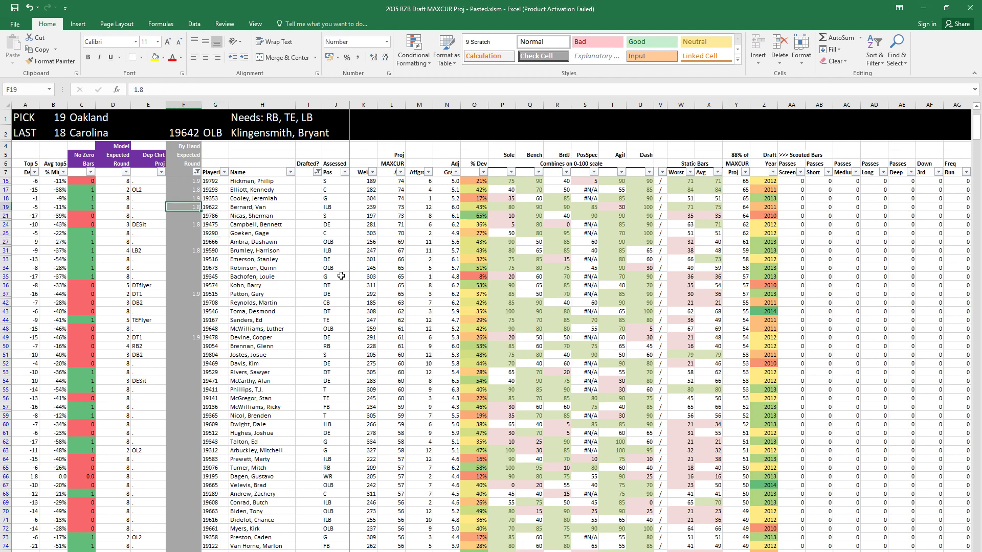
key("Right")
key("Right")
key("Right")
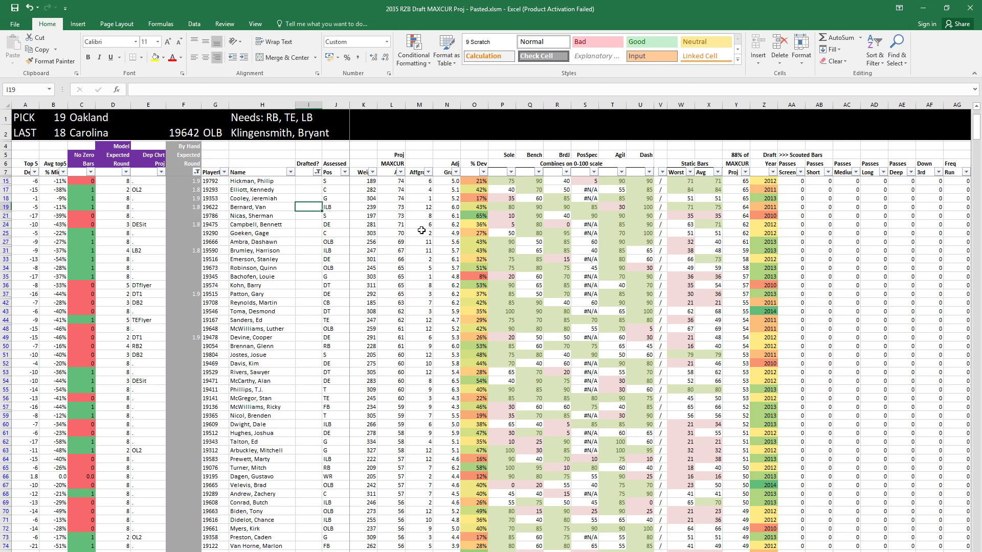
type("19")
key("Return")
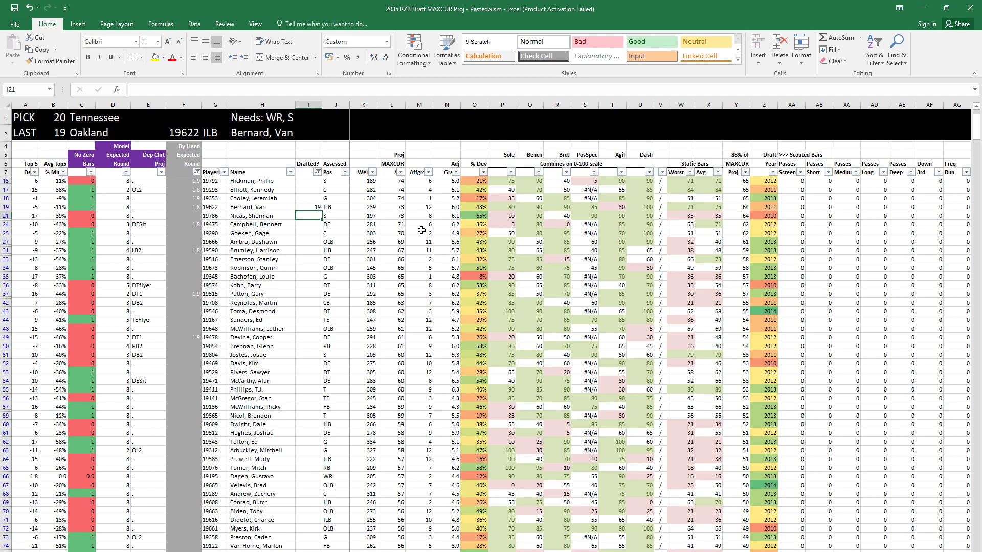
key("Up")
key("Up")
key("Up")
key("Up")
left_click(303, 225)
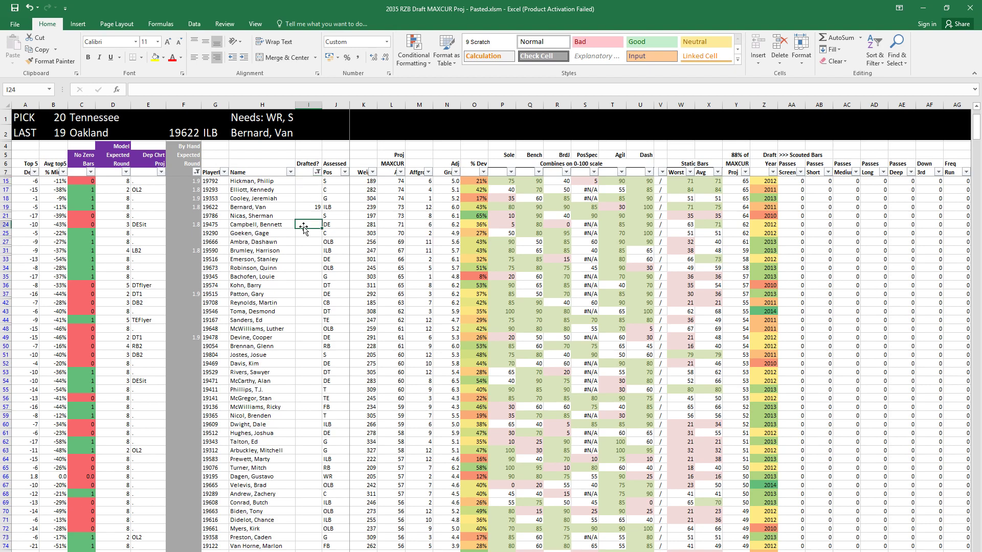
Step: Filter the assessed position column to S only and check the pick numbers of the drafted safeties
left_click(317, 172)
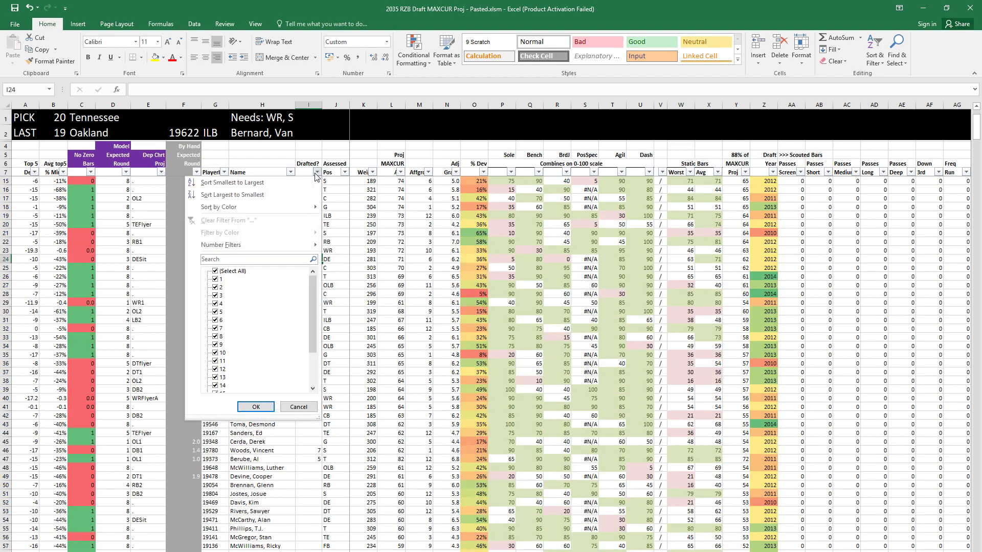
left_click(345, 172)
left_click(345, 172)
left_click(256, 271)
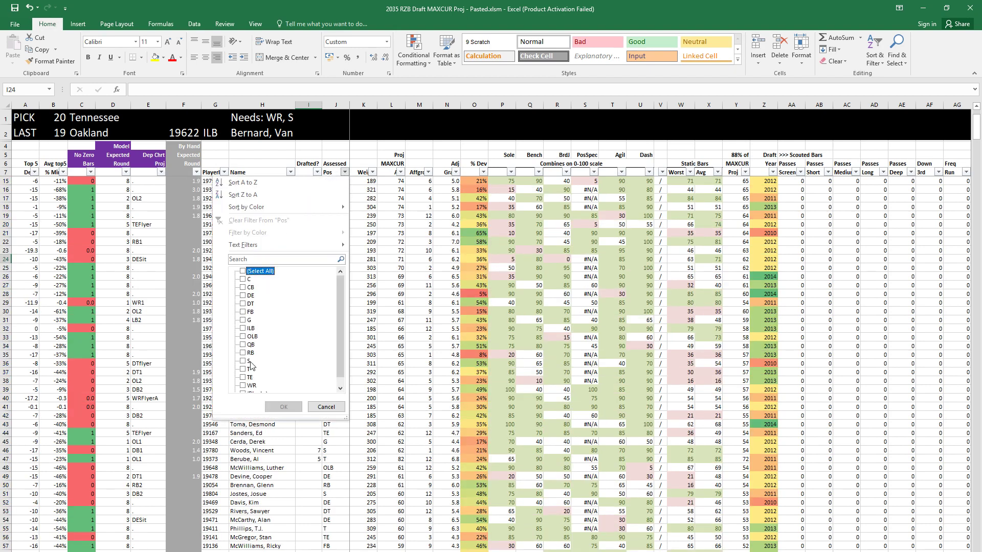
left_click(248, 360)
left_click(284, 407)
left_click(312, 199)
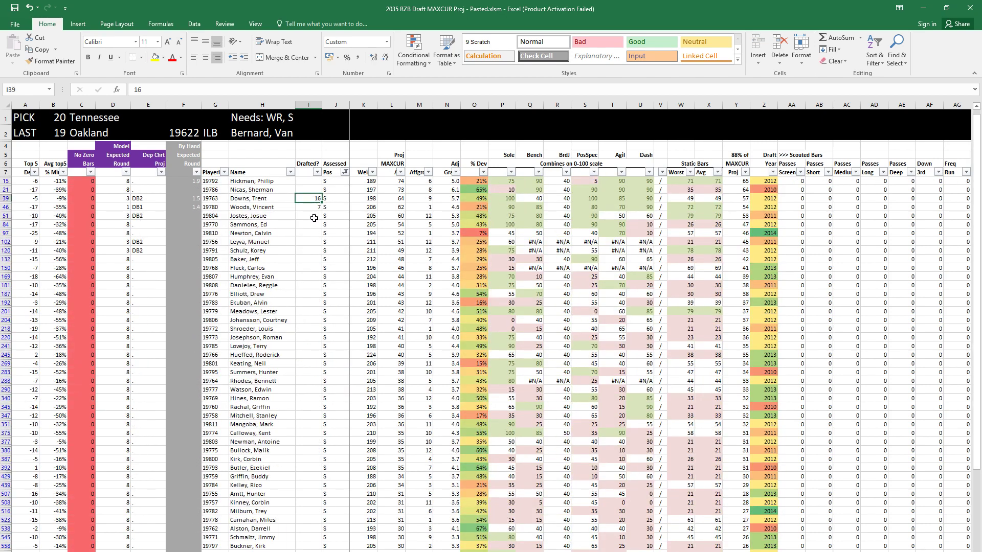
left_click(313, 209)
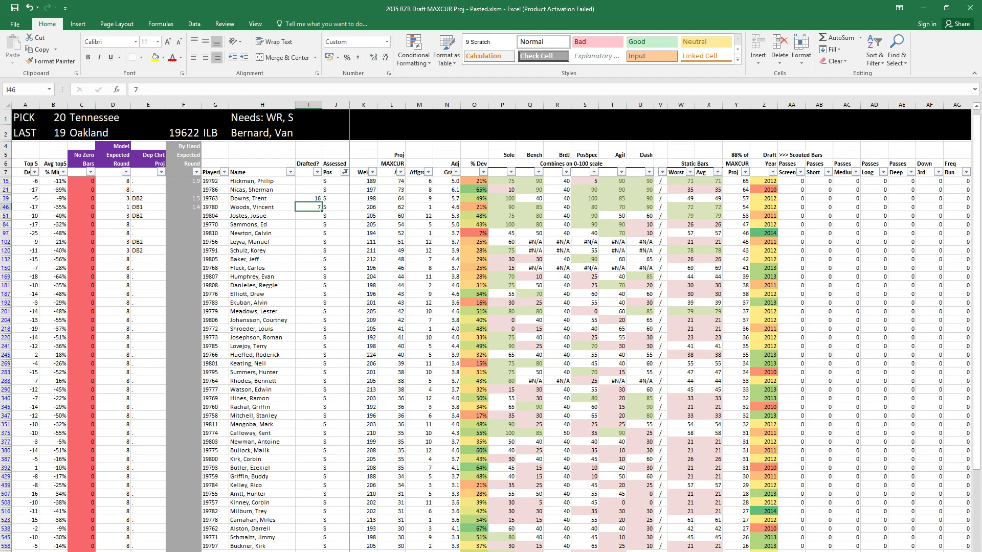
Step: Check on the team needs sheet which teams hold picks 7 and 16
key("ctrl+Page_Down")
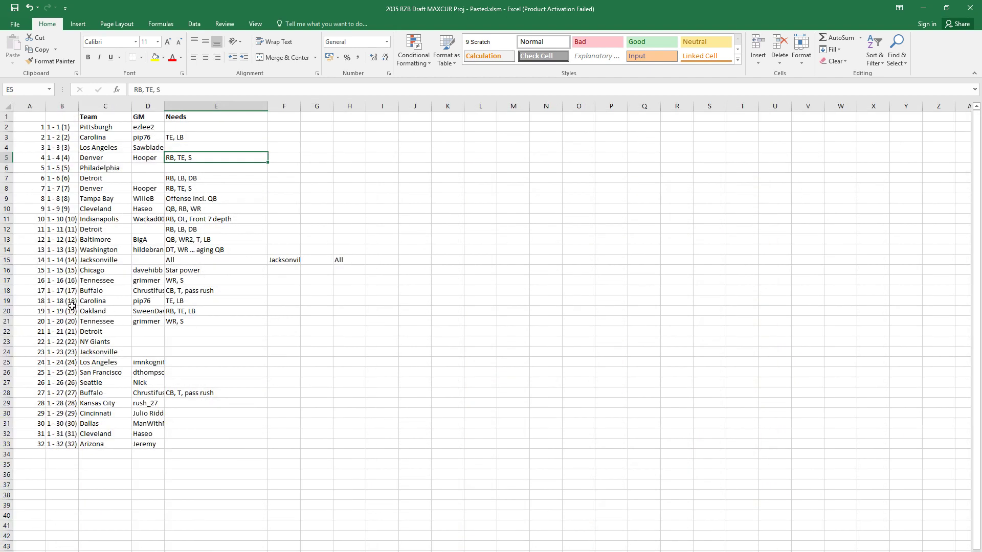
left_click(94, 284)
left_click(97, 187)
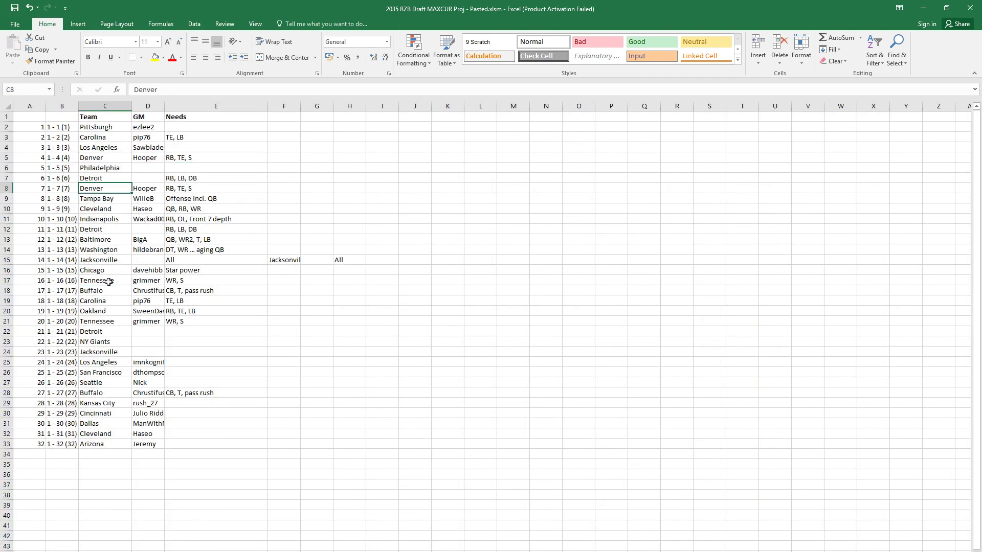
left_click(109, 281)
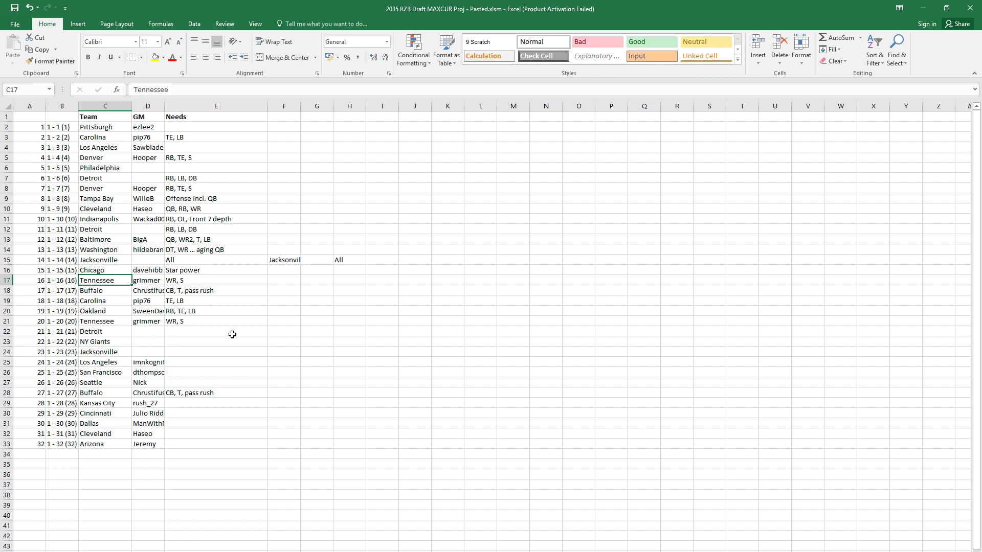
Step: Return to the player sheet and clear the position filter
key("ctrl+Page_Up")
key("Down")
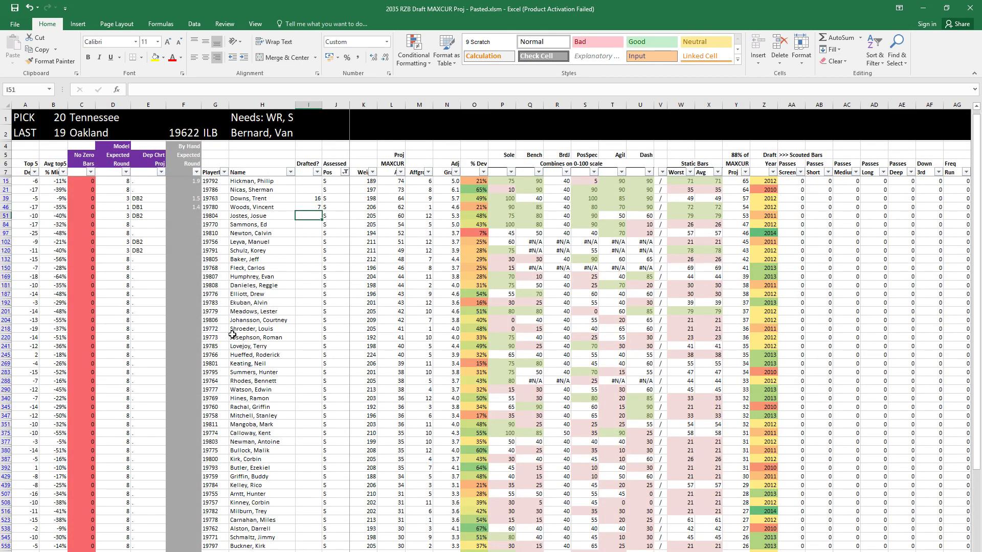
key("alt+a")
key("c")
Step: Filter the Drafted? column to blanks so only undrafted players are listed
left_click(247, 251)
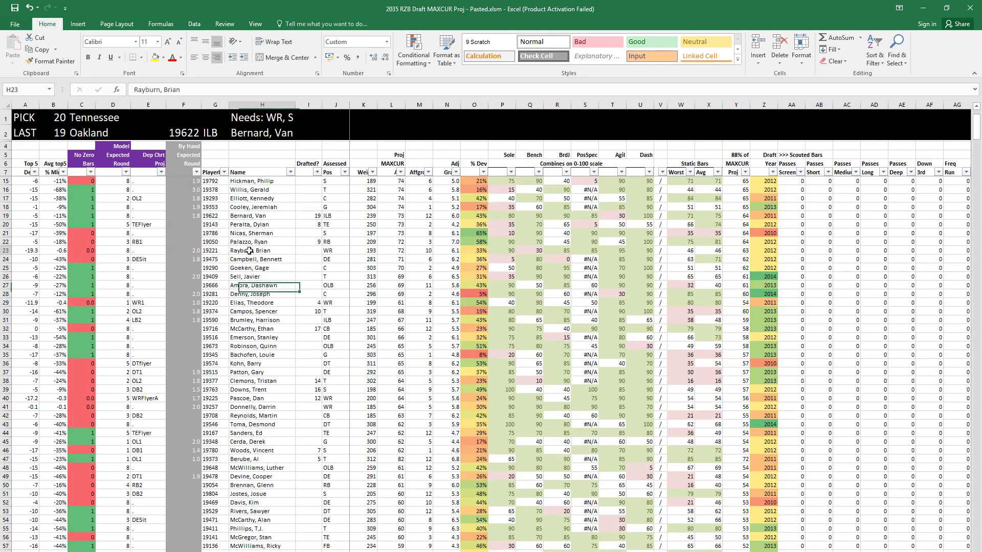
left_click(317, 172)
left_click(215, 272)
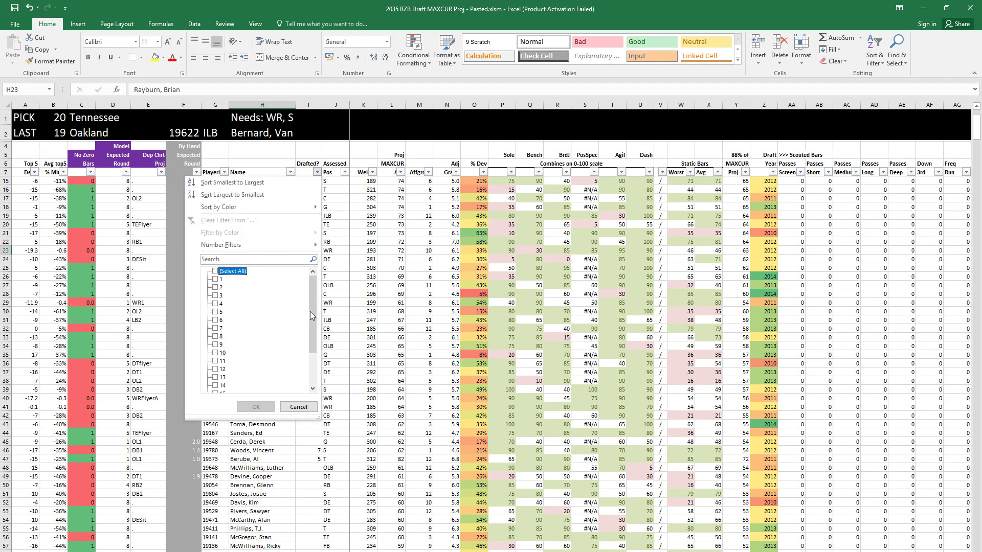
scroll(290, 364, "down", 2)
left_click(224, 385)
left_click(255, 406)
left_click(309, 259)
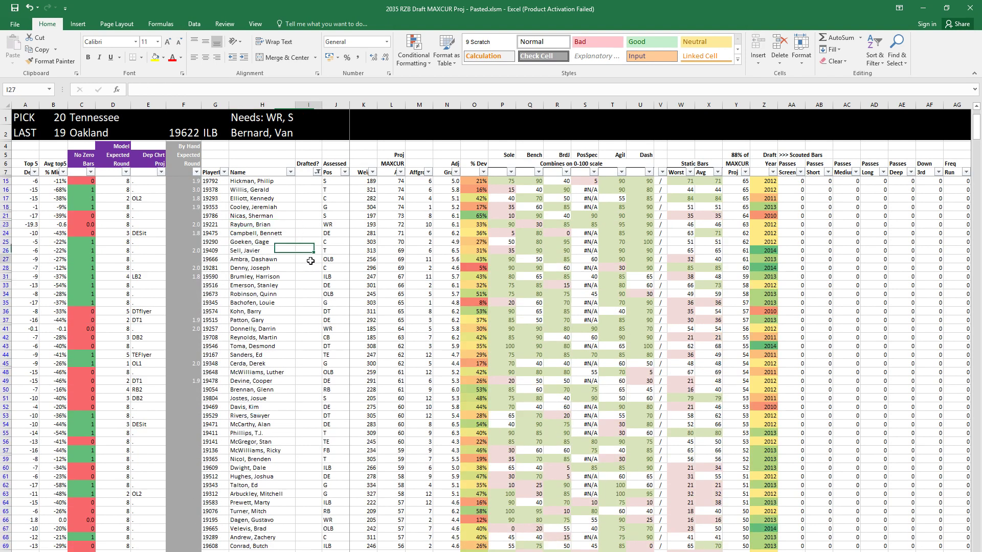
Step: Review the by-hand round and full row of data for the undrafted center in row 17
left_click(318, 206)
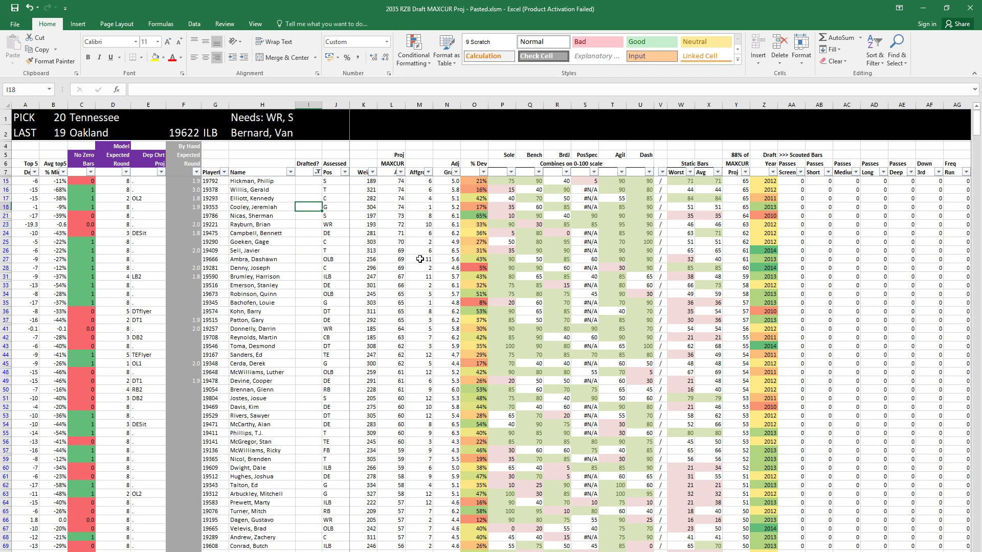
key("Up")
key("Left")
key("Left")
key("Left")
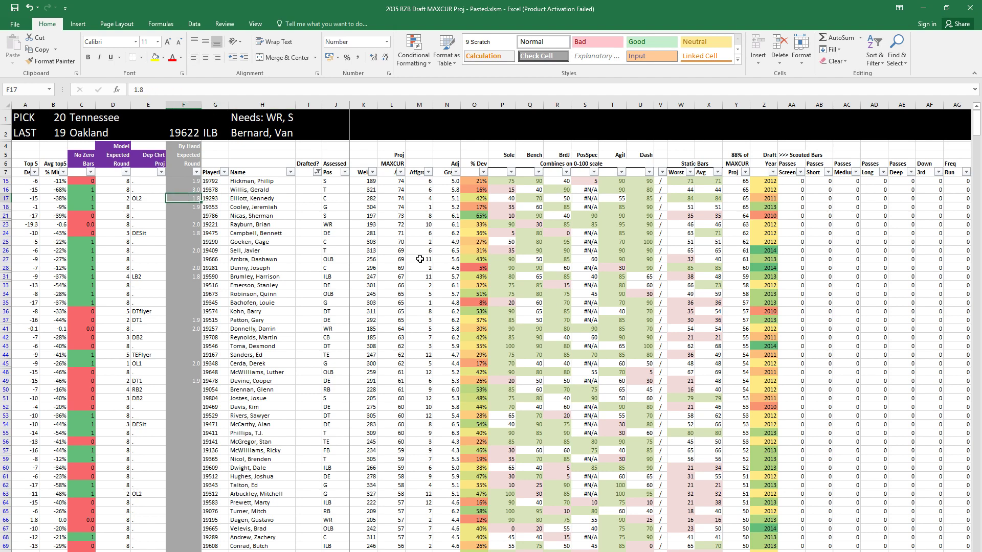
key("shift+space")
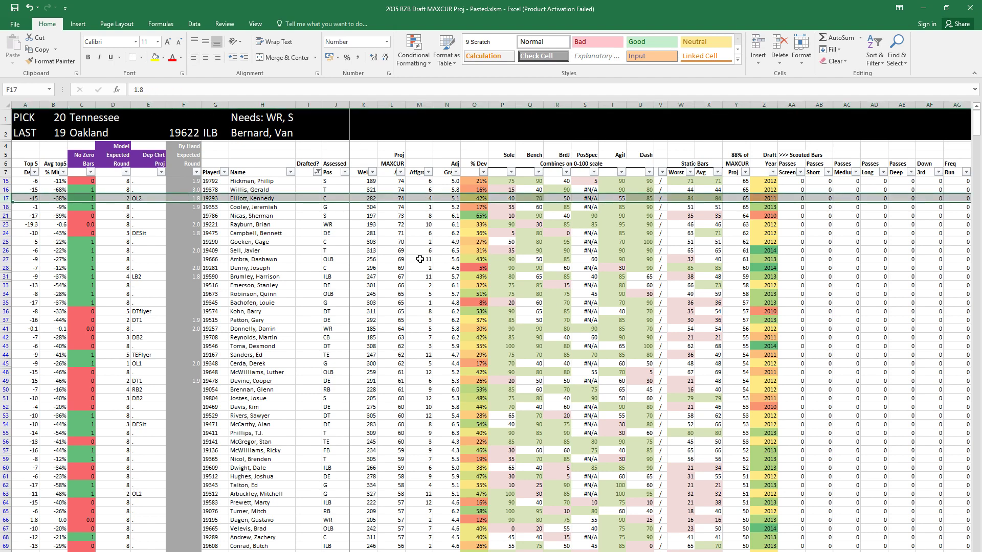
key("Right")
key("Right")
key("Right")
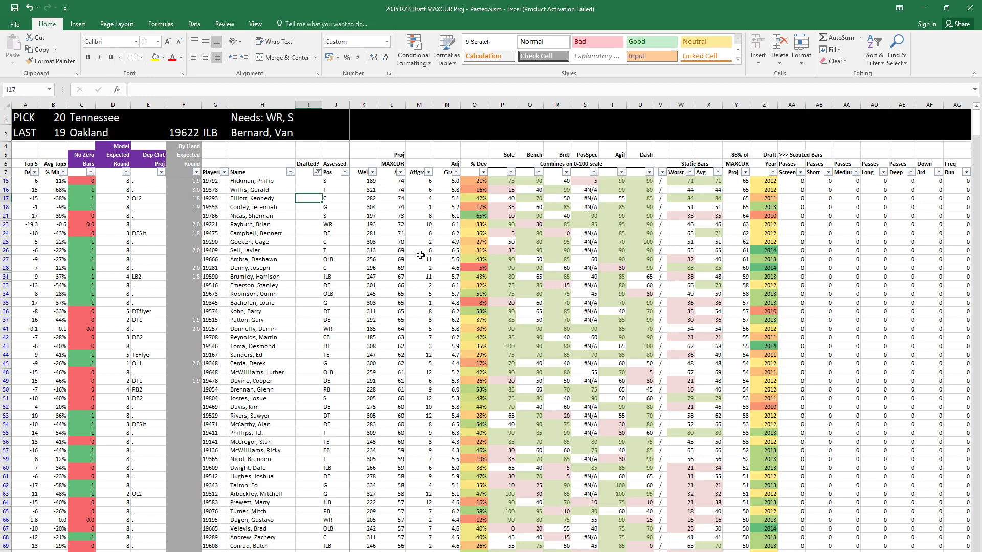
Step: Filter the By Hand Expected Round column to 1.8, 1.9 and blanks, and select the Drafted? cell in row 21
left_click(196, 172)
left_click(110, 271)
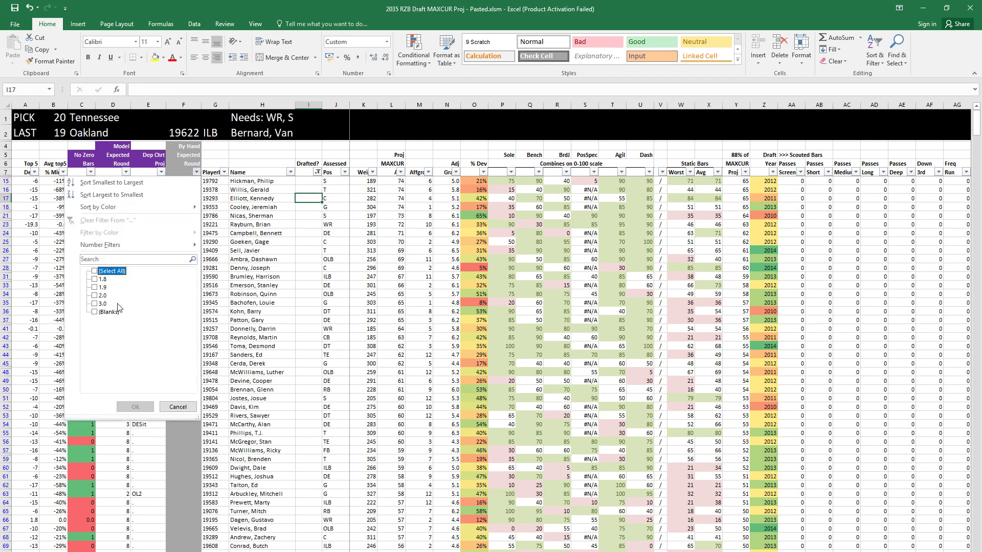
left_click(99, 279)
left_click(100, 287)
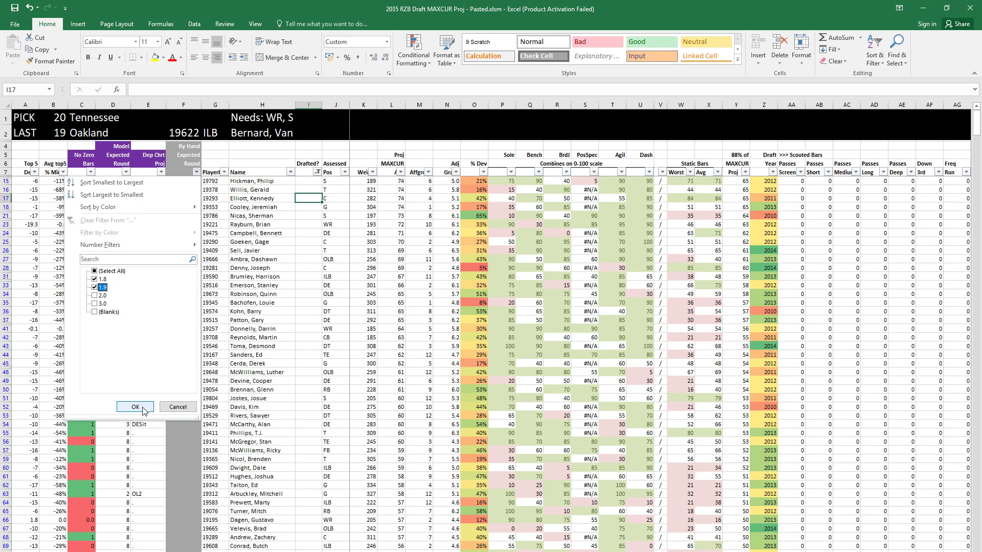
left_click(94, 312)
left_click(136, 407)
left_click(310, 206)
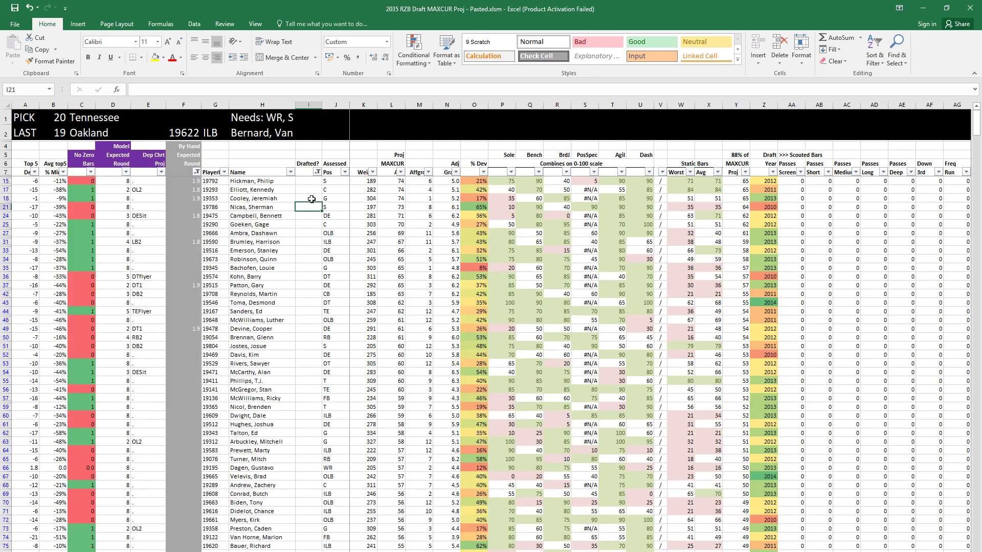
Step: Record pick 20 in the Drafted? column for the center in row 17
key("Up")
key("Up")
type("20")
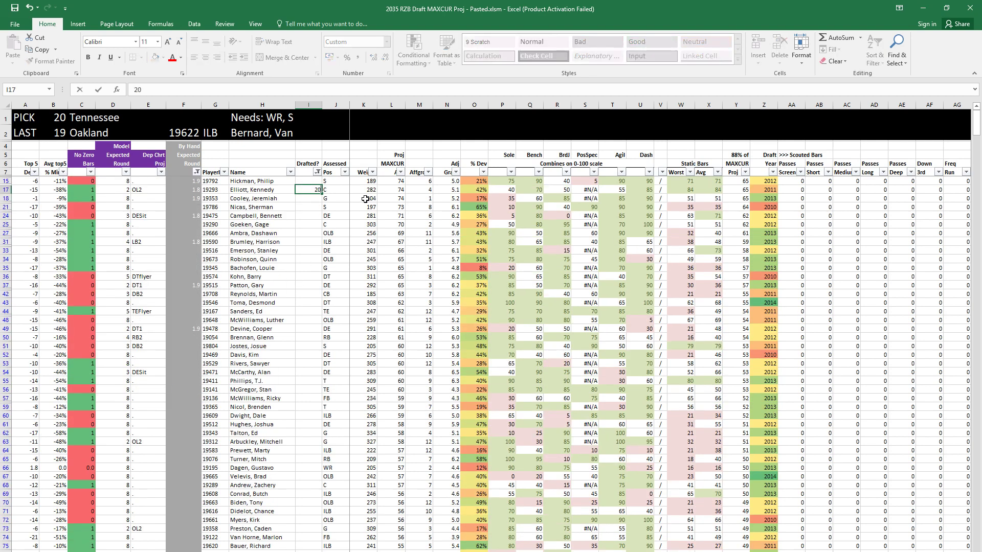
key("Return")
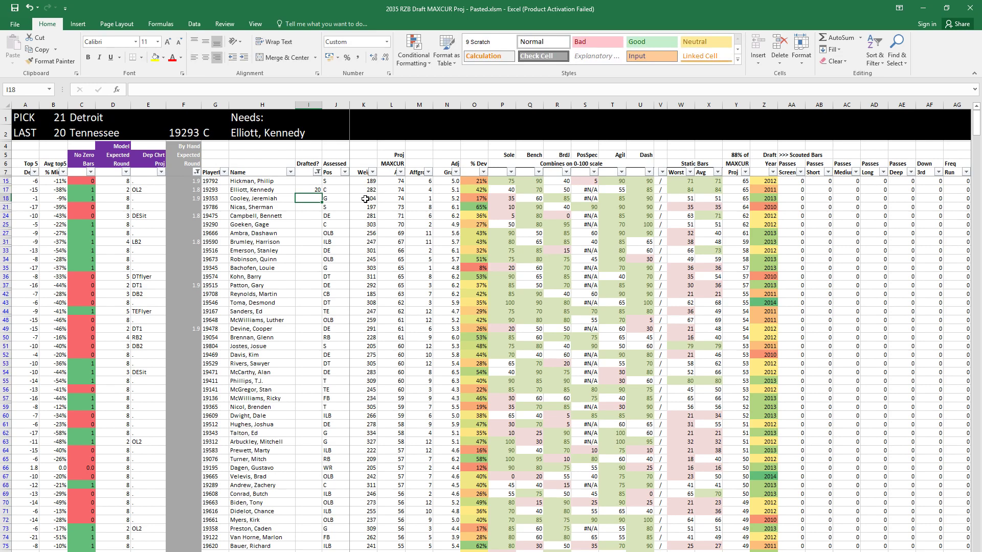
Step: Copy Detroit's needs, RB, LB, DB, to its pick 21 row in the team list and return to the player sheet
key("ctrl+Page_Down")
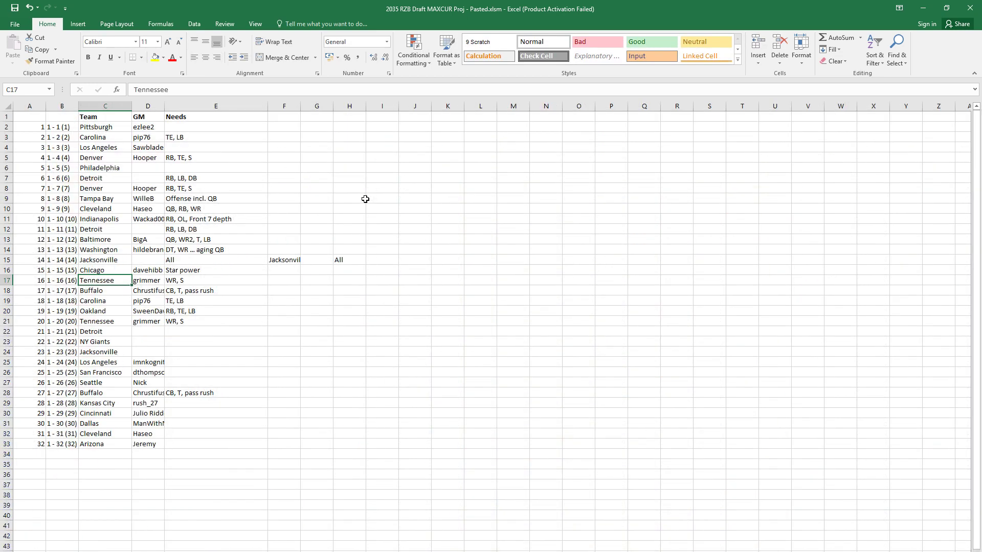
left_click(253, 180)
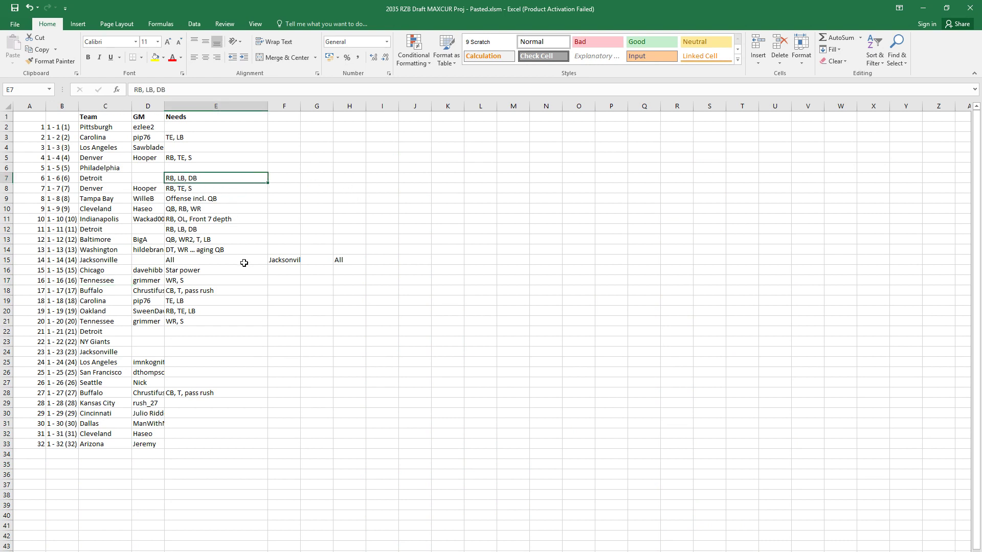
key("ctrl+c")
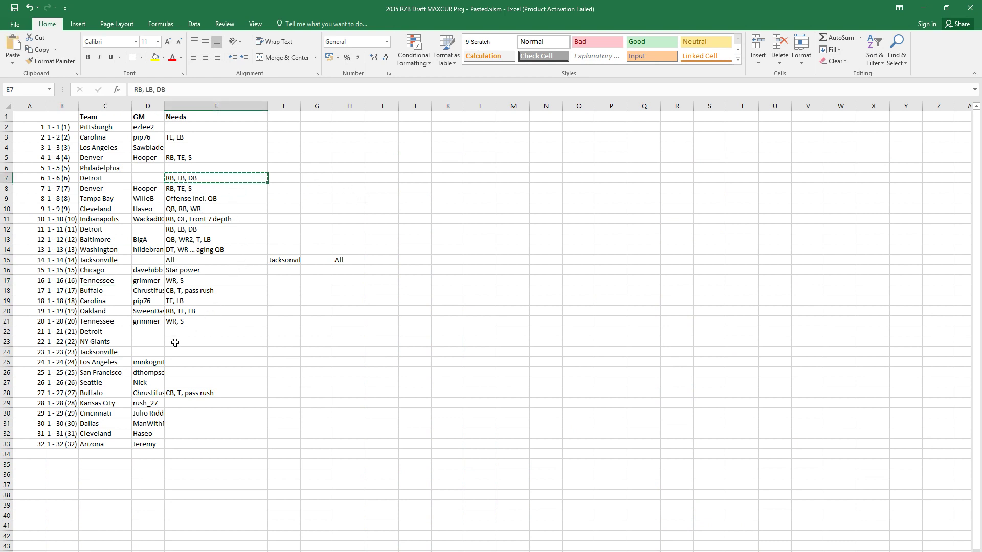
left_click(253, 331)
key("ctrl+v")
key("Escape")
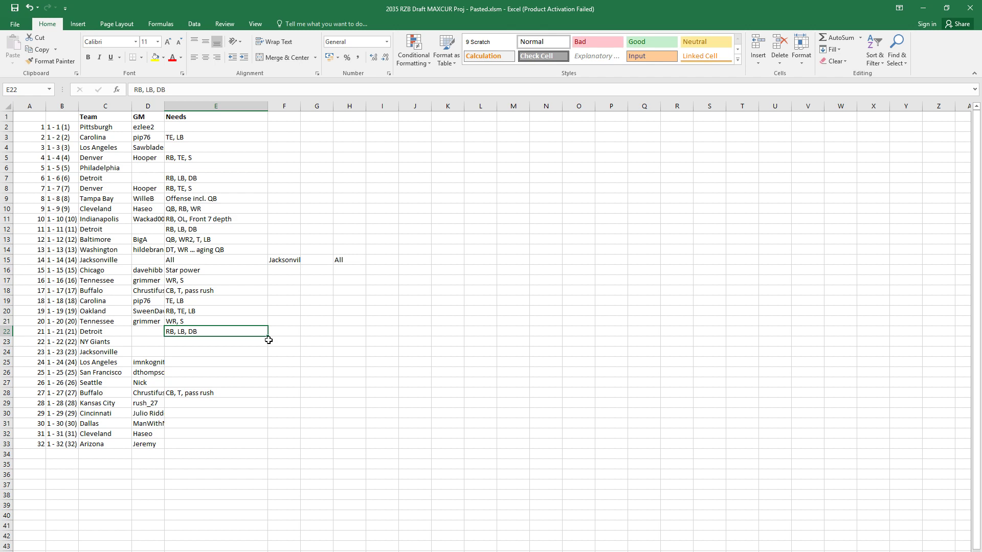
key("Down")
key("Down")
key("ctrl+Page_Up")
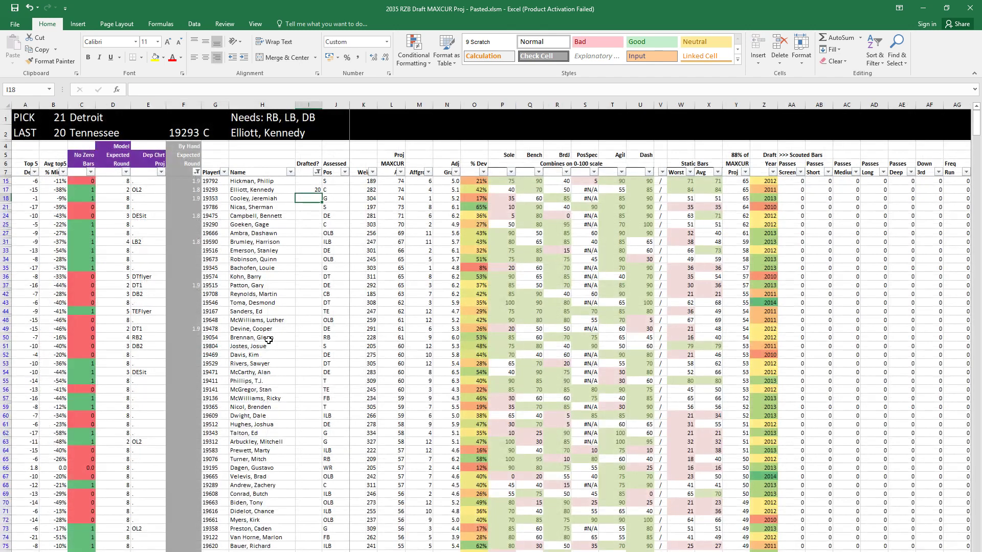
Step: Check the by-hand round of the defensive end in row 24 and look over the team list
key("Up")
key("Down")
key("Left")
key("Down")
key("Left")
key("Left")
key("Down")
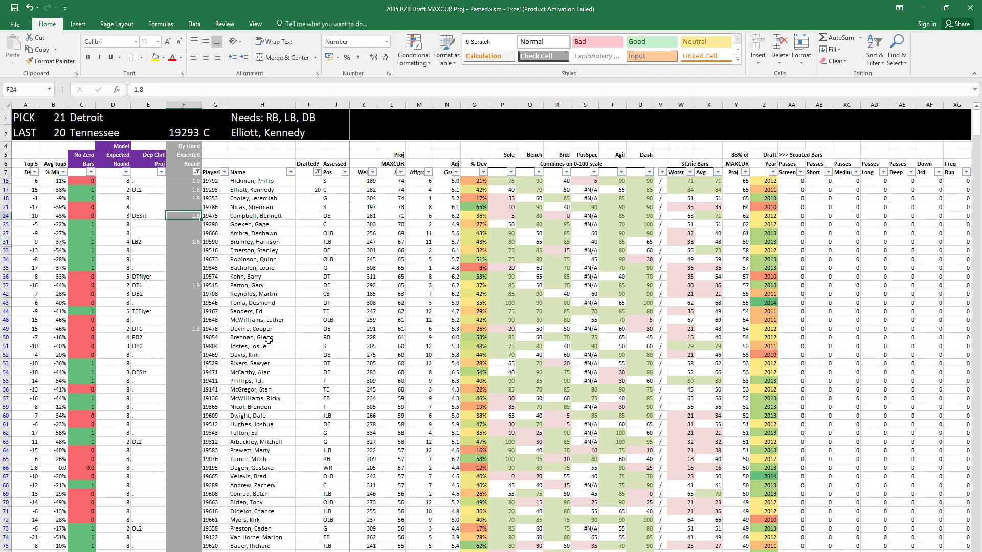
key("ctrl+Page_Down")
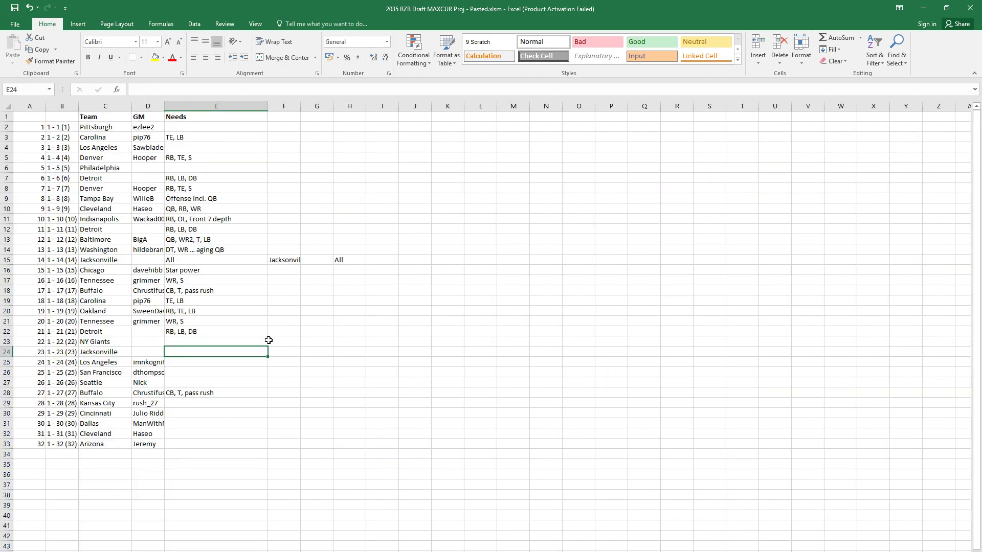
key("ctrl+Page_Up")
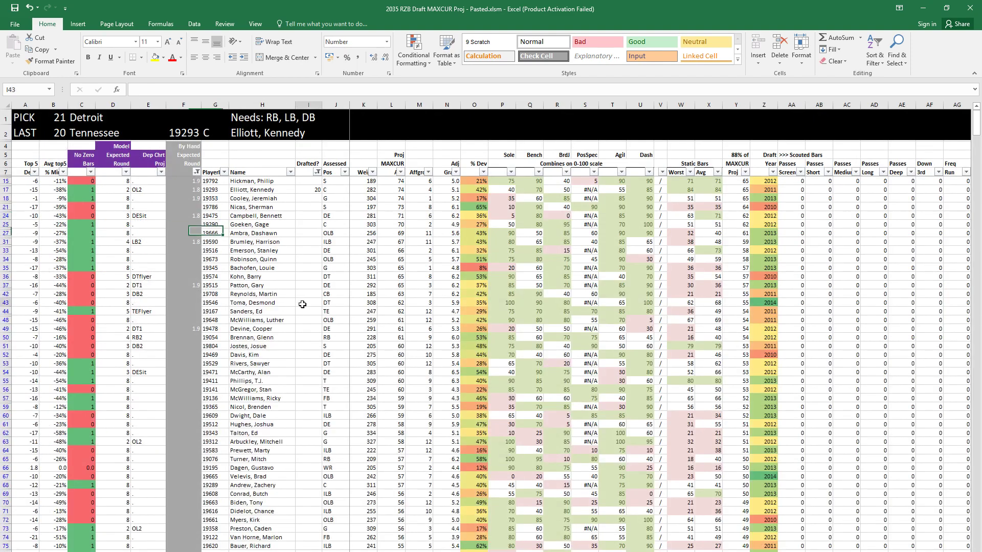
Step: Clear the active filters, filter the Drafted? column to 6 and 11, and review Detroit's earlier selections
left_click(302, 303)
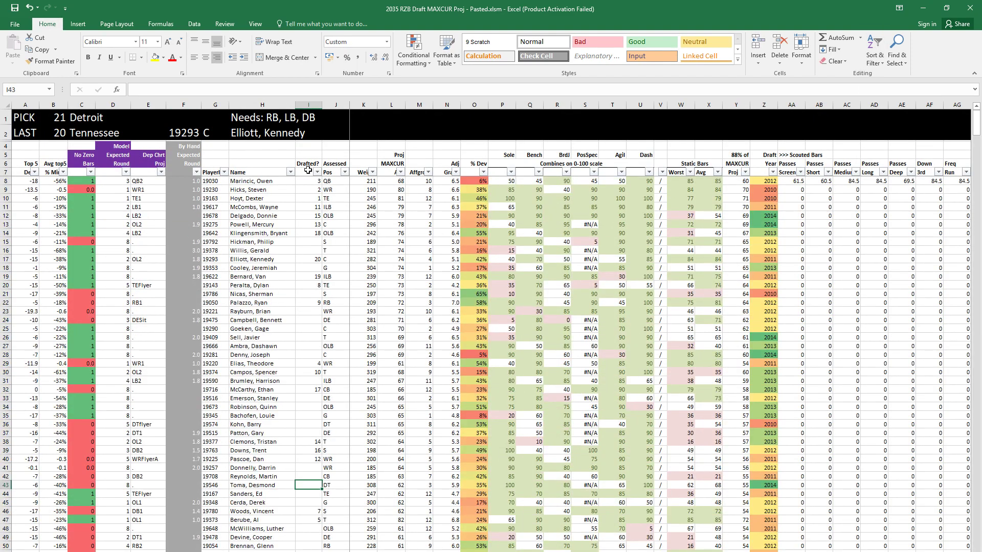
left_click(317, 172)
left_click(228, 272)
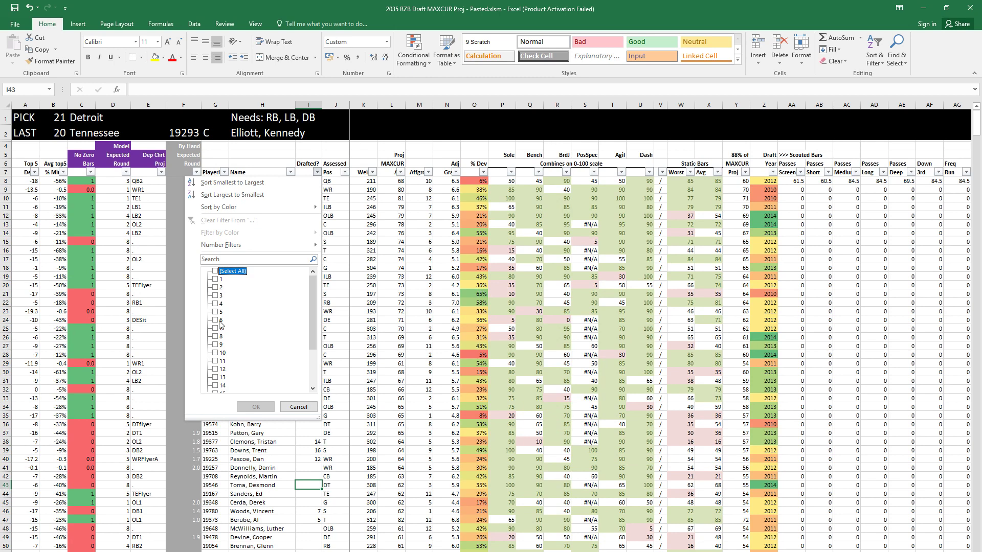
left_click(221, 320)
left_click(223, 361)
left_click(255, 407)
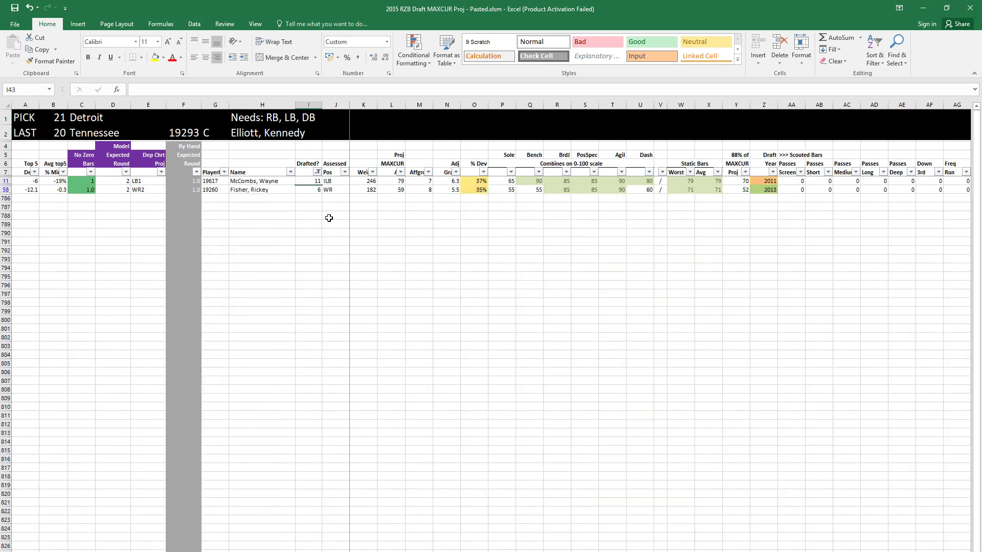
left_click(328, 184)
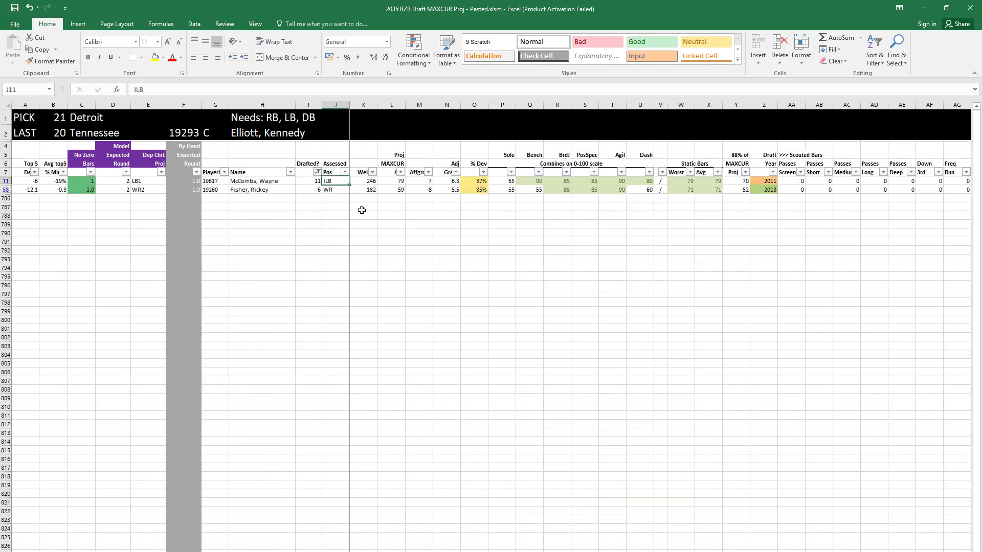
key("Down")
key("shift+space")
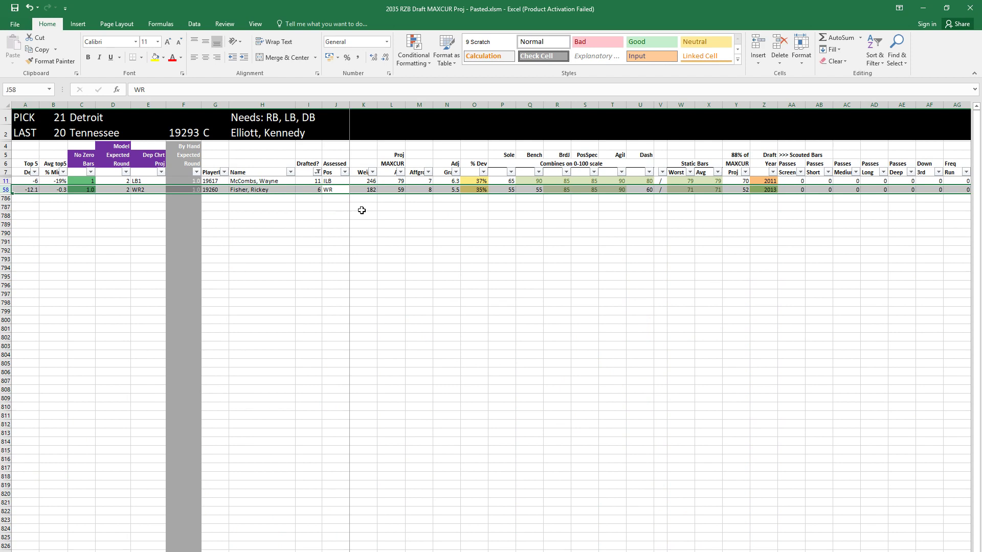
key("Up")
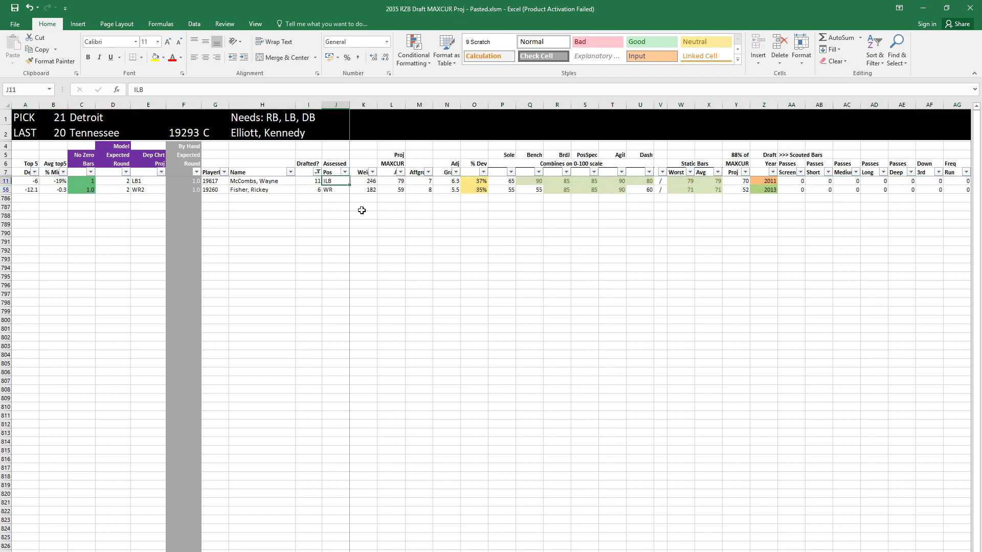
Step: Clear the Drafted? filter for picks 6 and 11 and filter the column to blanks
key("ctrl+z")
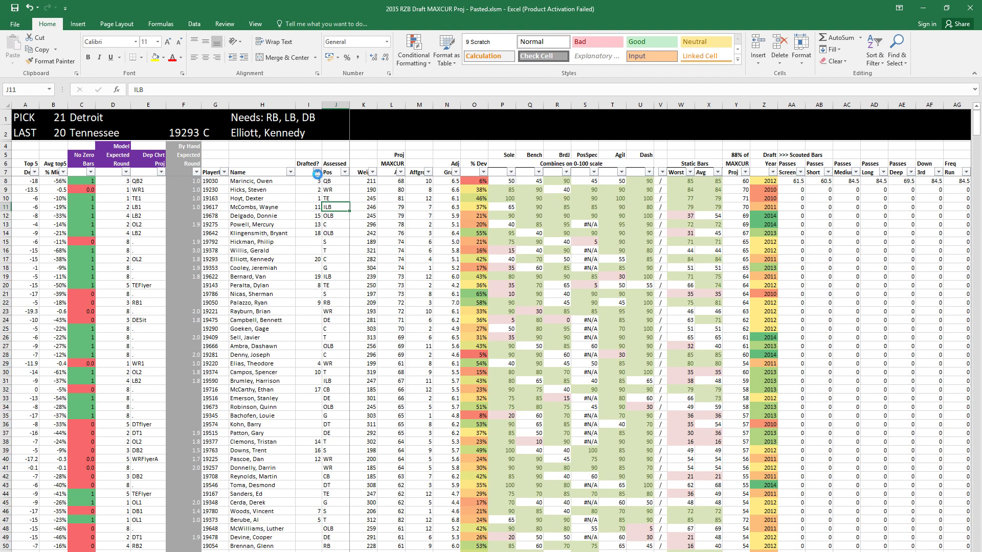
left_click(317, 172)
left_click(215, 271)
left_click_drag(311, 290, 311, 337)
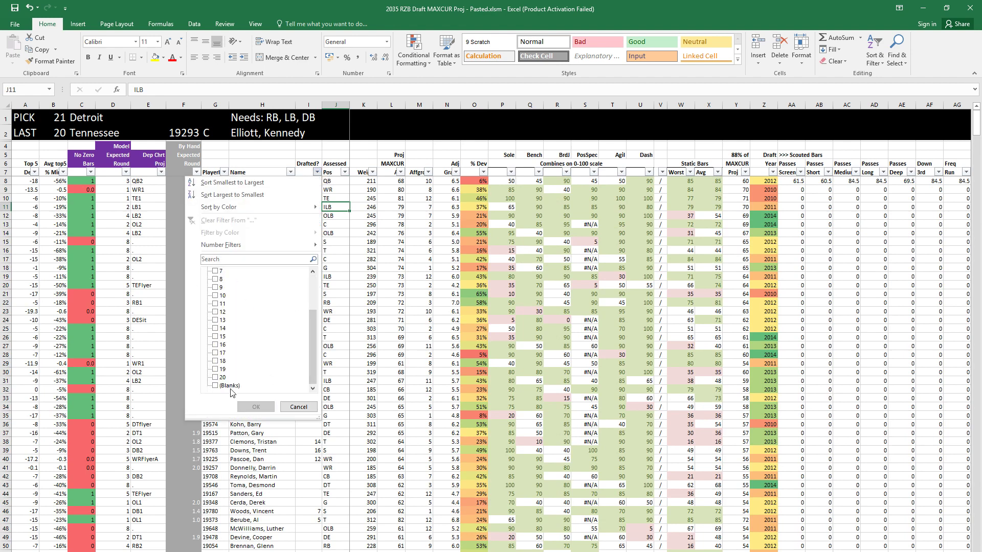
left_click(215, 390)
left_click(256, 406)
left_click(258, 276)
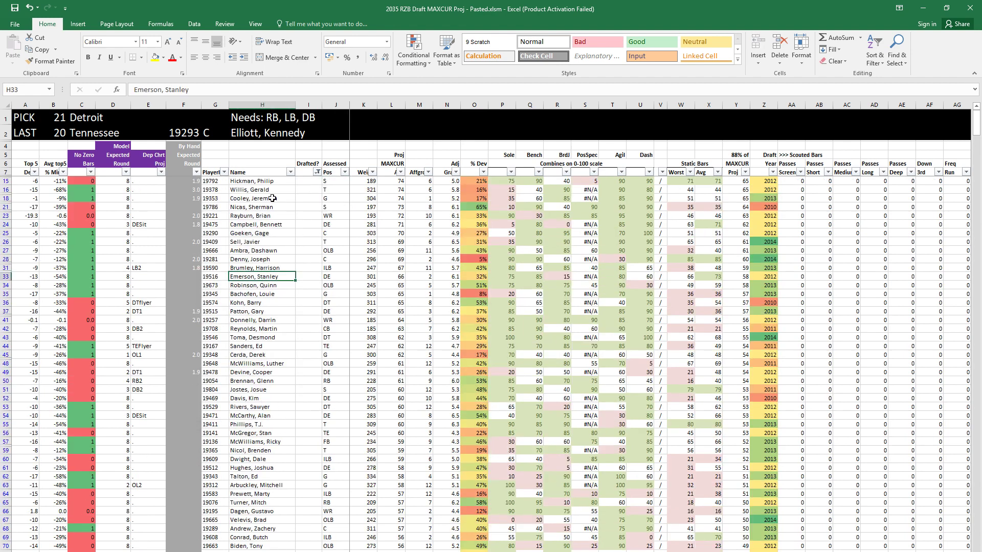
Step: Record pick 21 in the Drafted? column for the safety in row 15
left_click(302, 182)
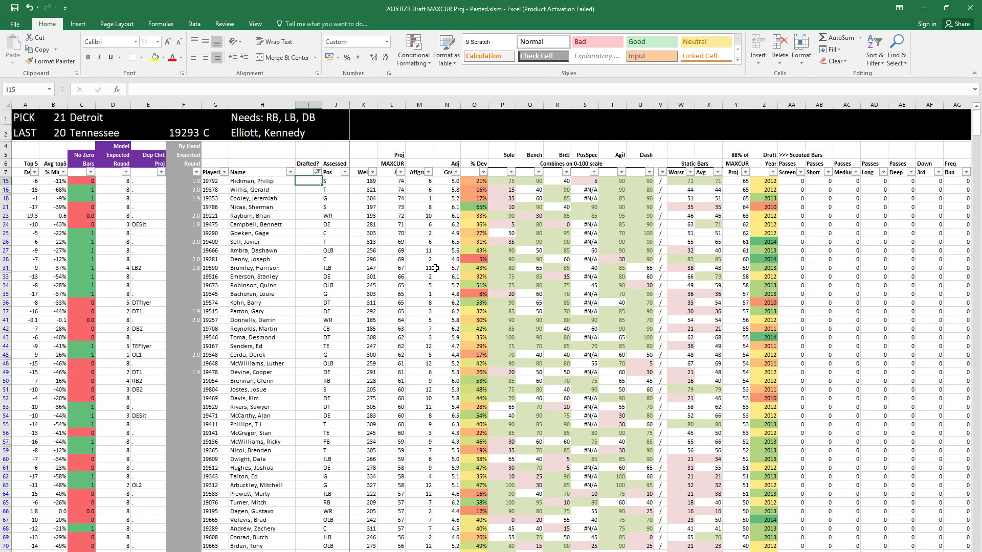
type("21")
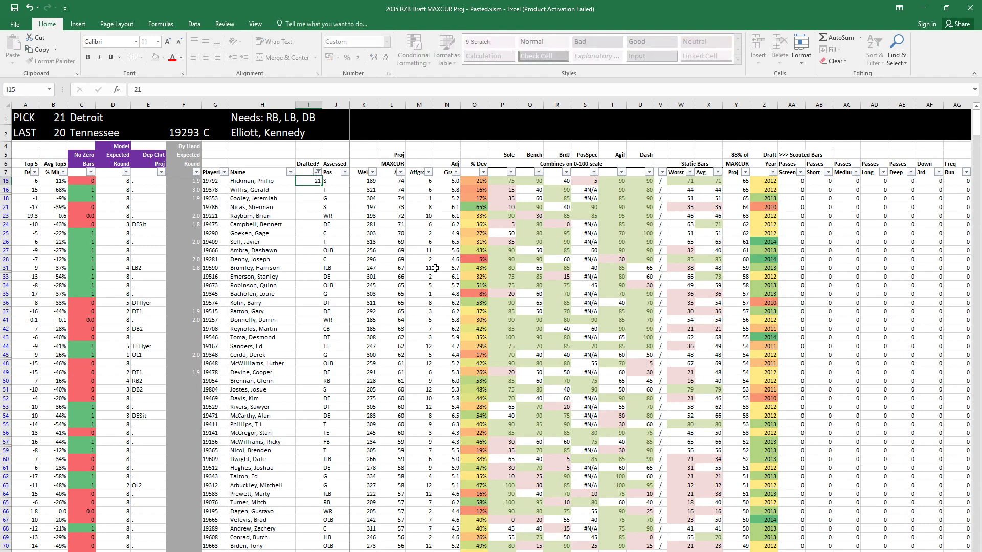
key("Return")
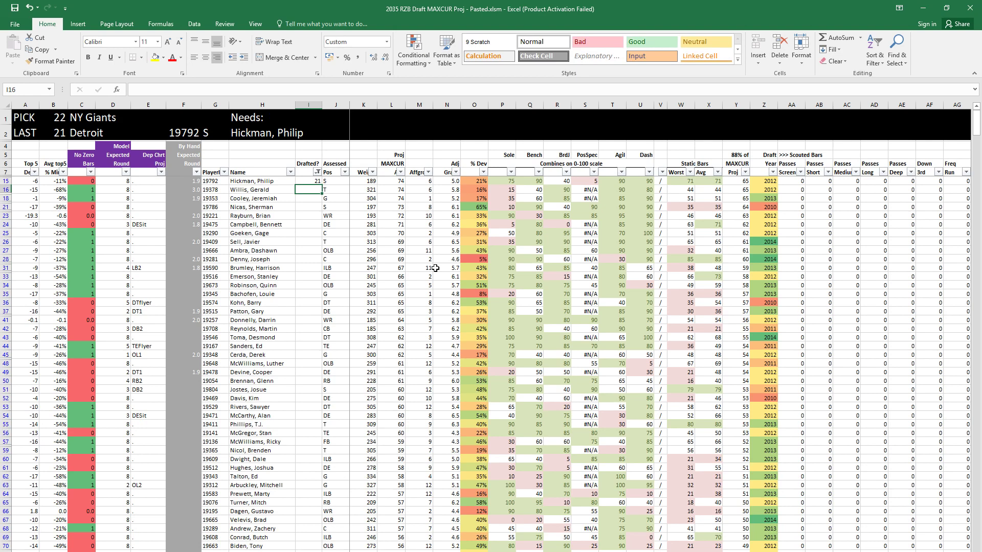
Step: Filter the By Hand Expected Round column to exclude 2.0 and 3.0, keeping 1.8, 1.9 and blanks
left_click(196, 173)
left_click(94, 295)
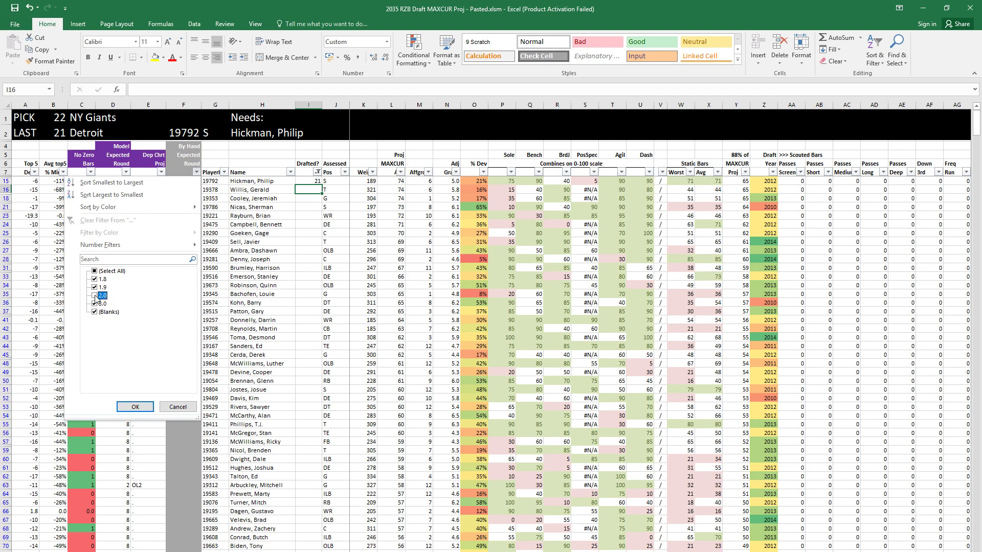
left_click(94, 304)
left_click(94, 311)
left_click(135, 406)
left_click(324, 270)
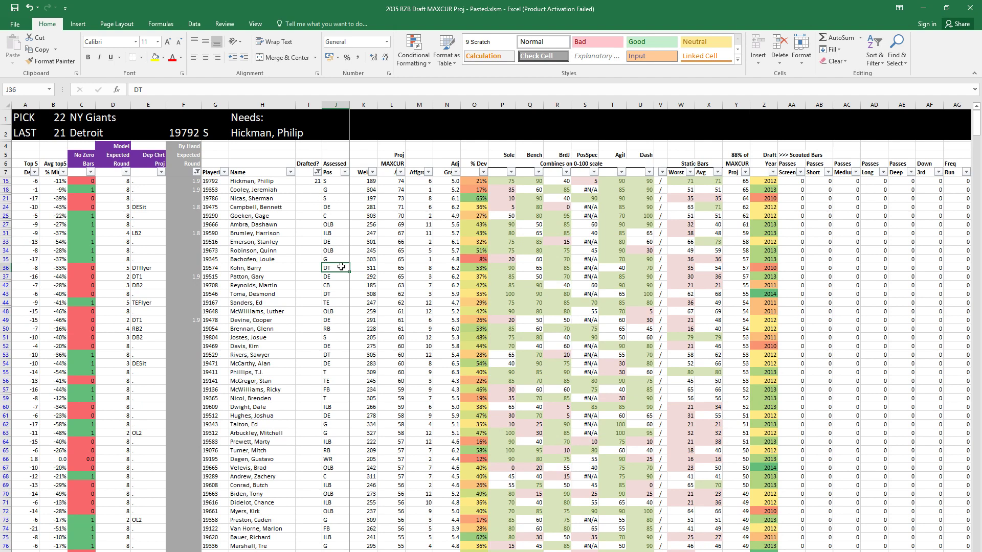
Step: Reapply the blanks filter on the Drafted? column to hide the player taken at pick 21
left_click(316, 172)
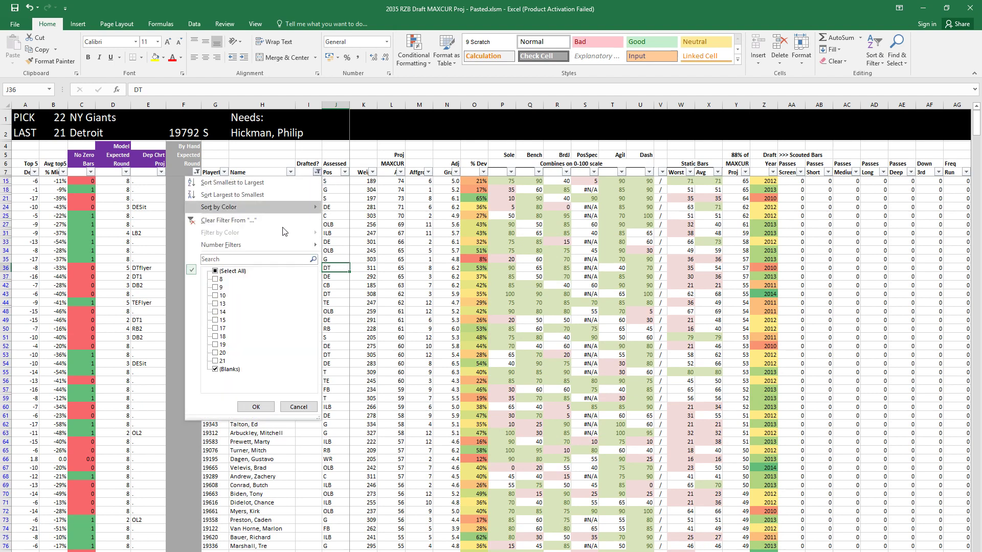
left_click(227, 369)
left_click(255, 406)
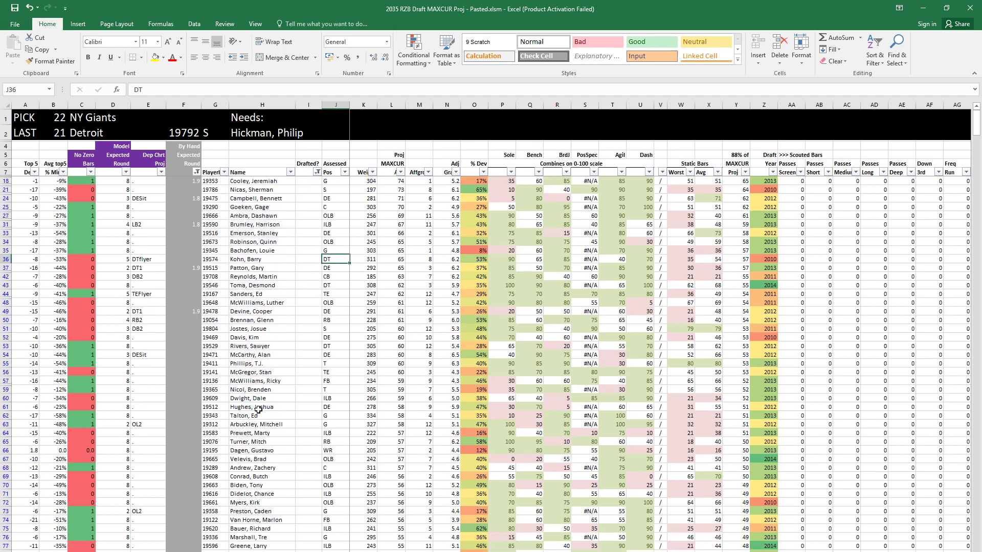
Step: Scan the remaining undrafted players' positions and projections, from the running back in row 50 up to the guard in row 18
left_click(327, 320)
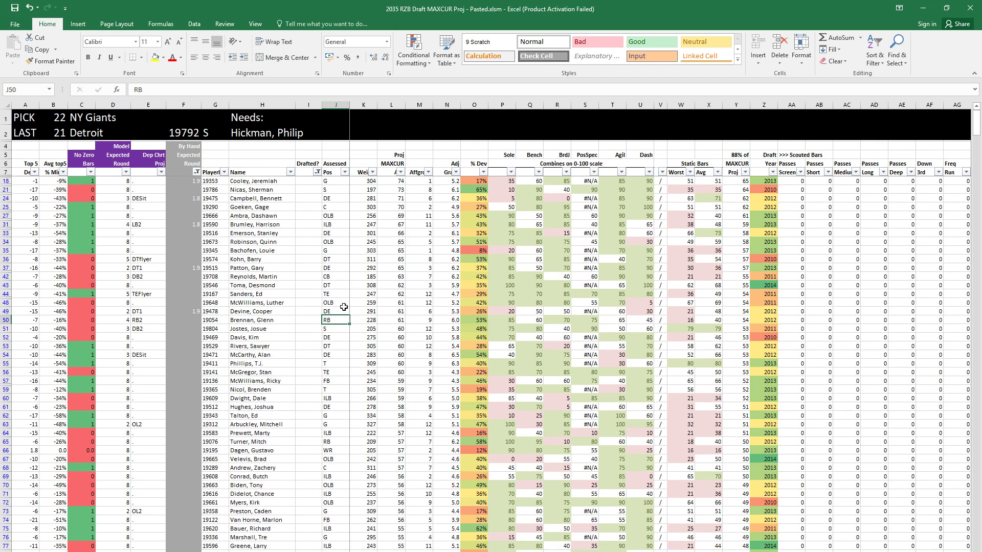
left_click(381, 267)
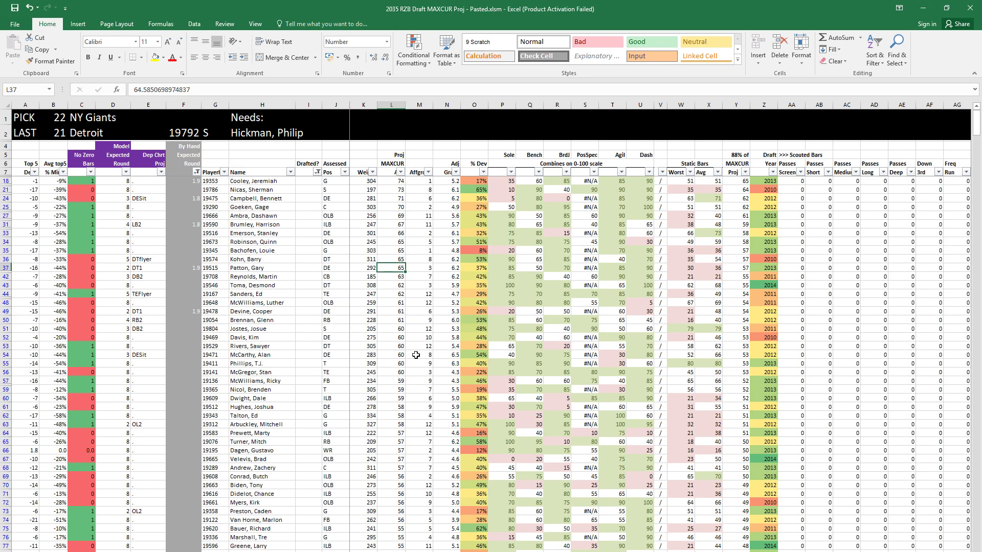
key("Up")
key("Up")
key("Up")
key("Up")
key("Up")
key("Up")
key("Up")
key("Up")
key("Up")
key("Up")
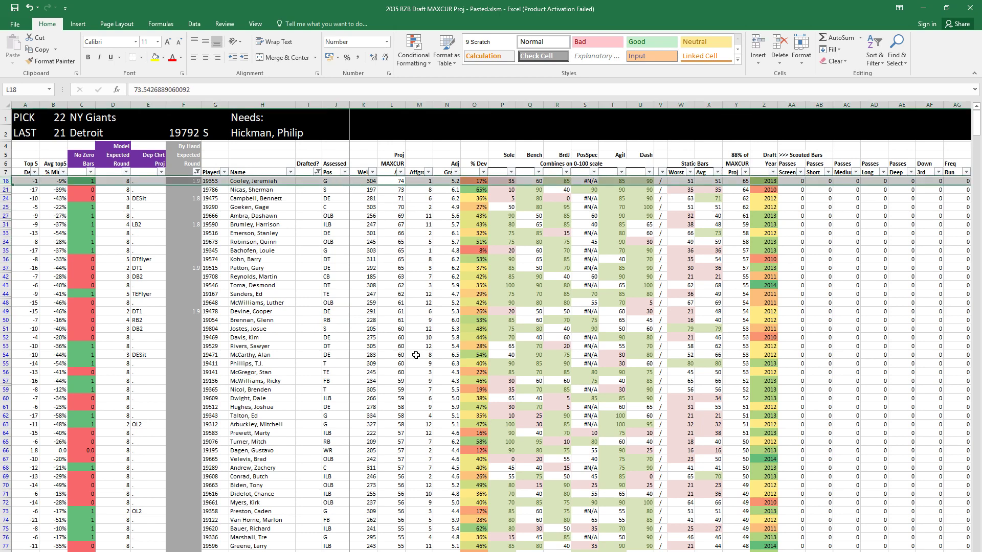
Step: Examine the full row of combine scores, static bars and scouted bars for the safety in row 21
key("Right")
key("Right")
key("Right")
key("Right")
key("Down")
key("shift+space")
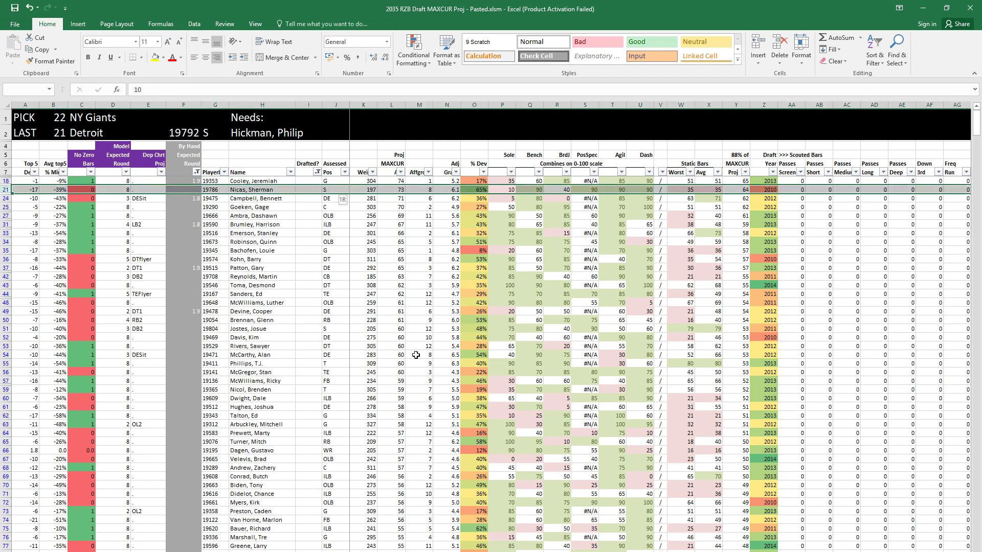
key("Left")
key("Left")
key("Left")
key("Left")
key("Left")
key("Left")
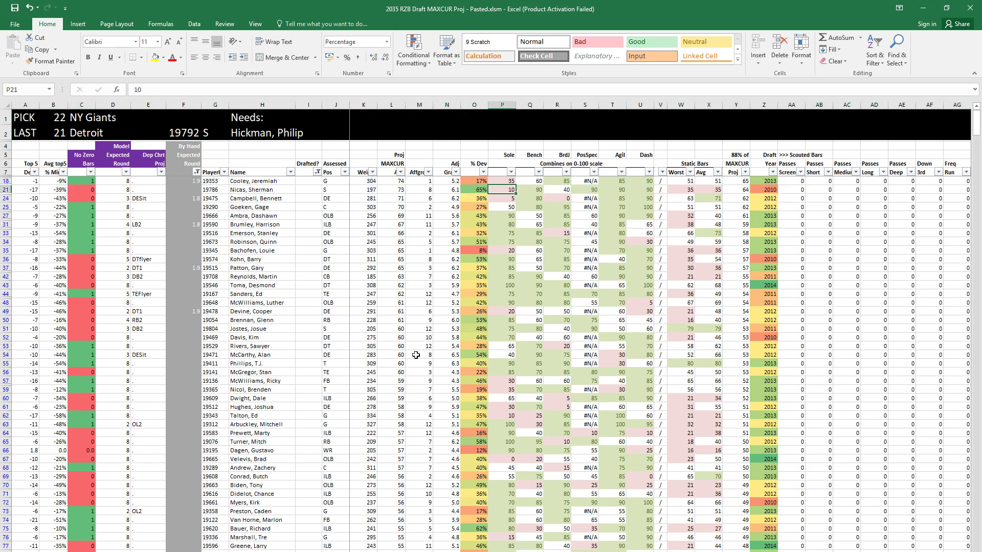
key("Left")
key("Left")
key("Left")
key("Left")
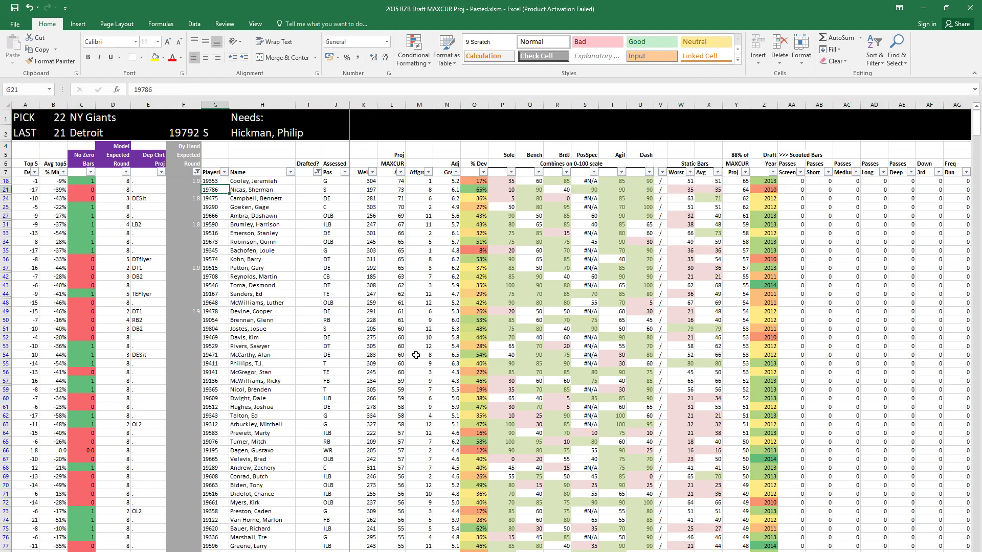
key("Right")
key("Right")
key("Right")
key("Right")
key("Right")
key("Right")
key("Right")
key("Right")
key("Right")
key("Right")
key("Right")
key("Right")
key("Right")
key("Right")
key("Right")
key("Right")
key("Right")
key("Right")
key("Right")
key("Right")
key("Right")
key("Right")
key("Right")
key("Right")
key("Right")
key("Right")
key("Right")
key("Right")
key("Right")
key("Right")
key("Right")
key("Right")
key("Right")
key("Right")
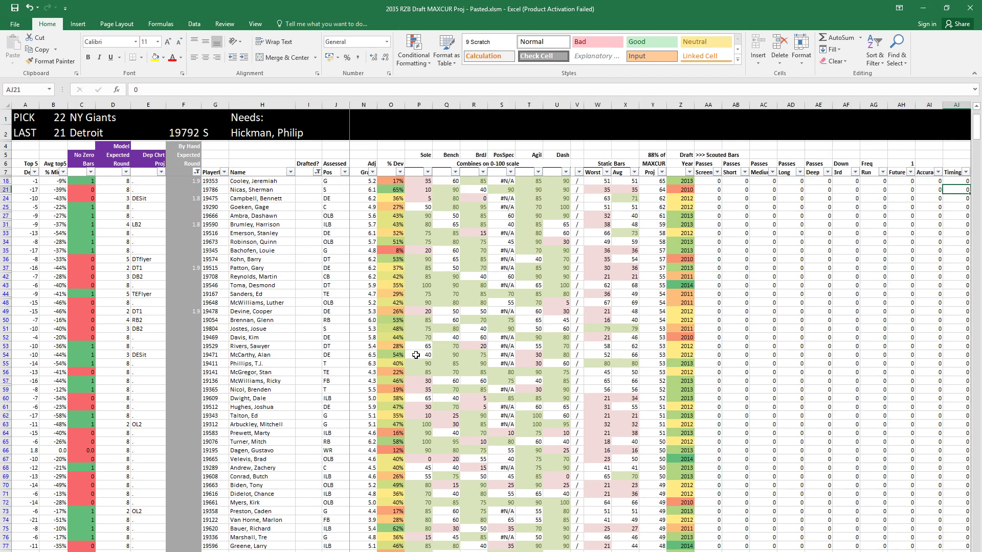
key("Home")
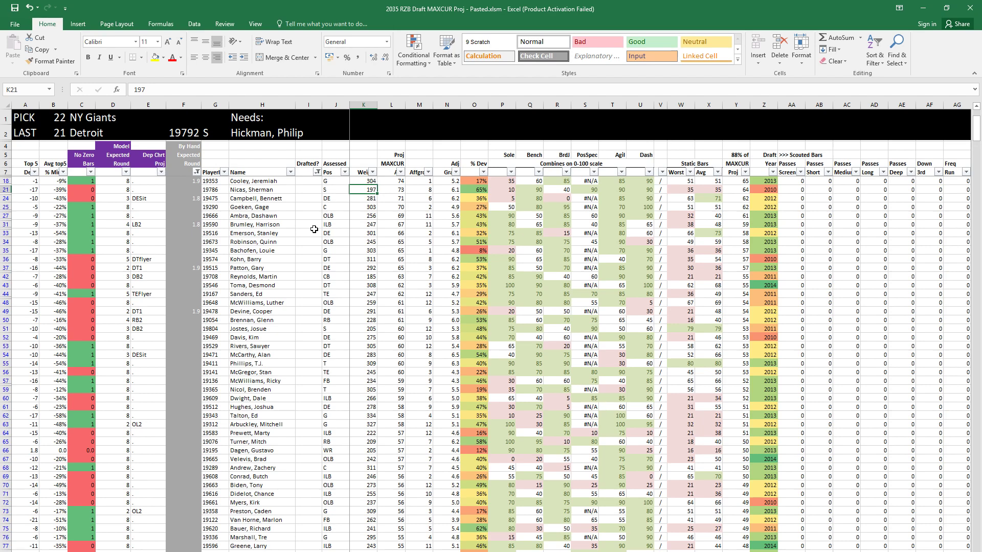
Step: In the 2035 RZB Historic Comps workbook, set the draftee for comparison to the row 21 safety's player ID and load the matching comps
key("ctrl+Tab")
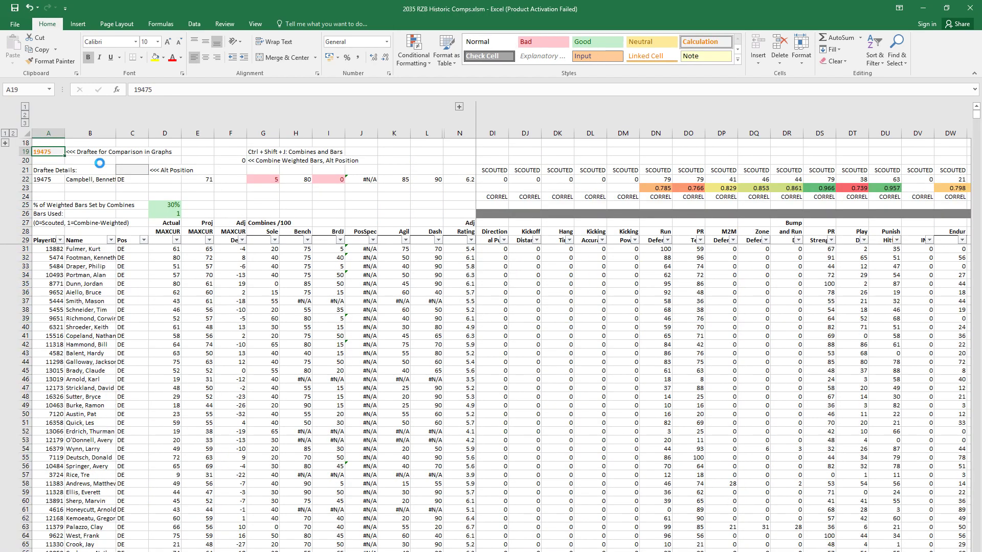
type("19")
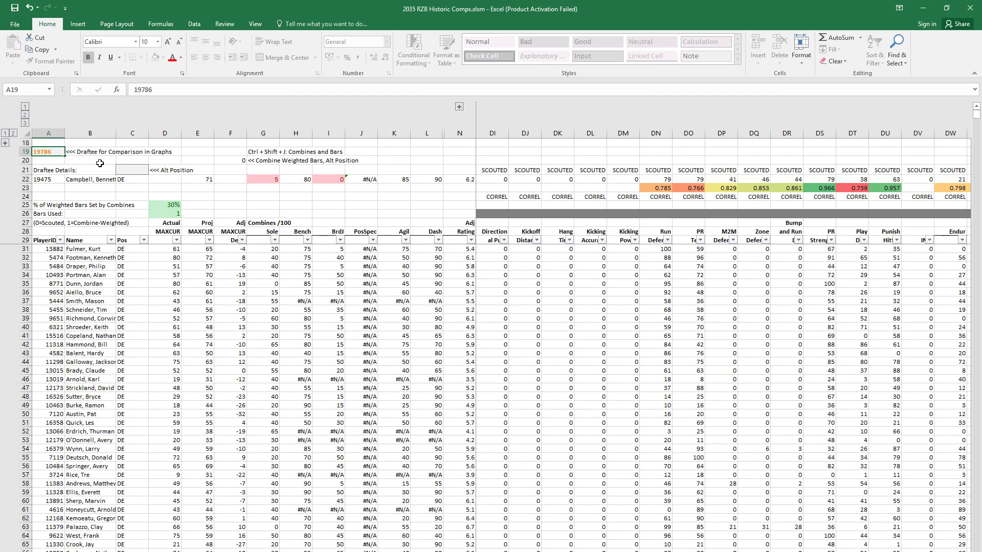
key("Return")
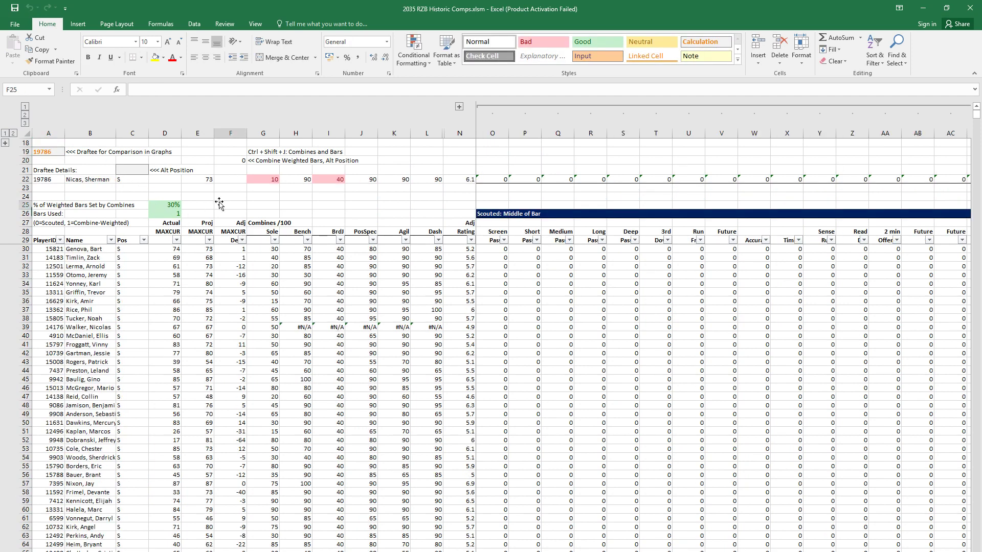
Step: Examine the comparable safeties' scouted defensive bars, from Run Defense through Special Teams, against the draftee's values
left_click(298, 283)
key("Right")
key("Right")
key("Right")
key("Right")
key("Right")
key("Right")
key("Right")
key("Right")
key("Right")
key("Right")
key("Right")
key("Right")
key("Right")
key("Right")
key("Right")
key("Right")
key("Right")
key("Right")
key("Right")
key("Right")
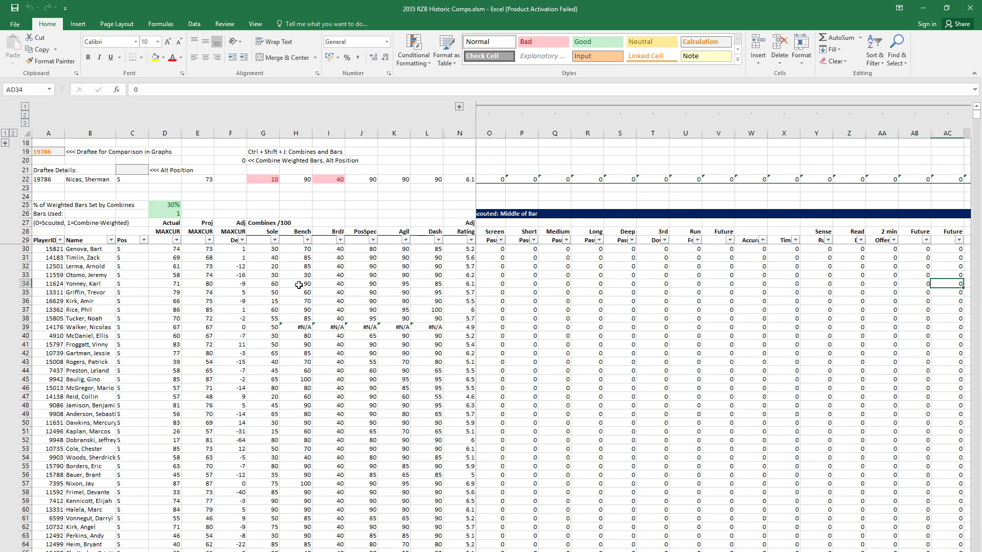
key("Right")
key("Right")
key("Right")
key("Right")
key("Right")
key("Right")
key("Right")
key("Right")
key("Right")
key("Right")
key("Right")
key("Right")
key("Right")
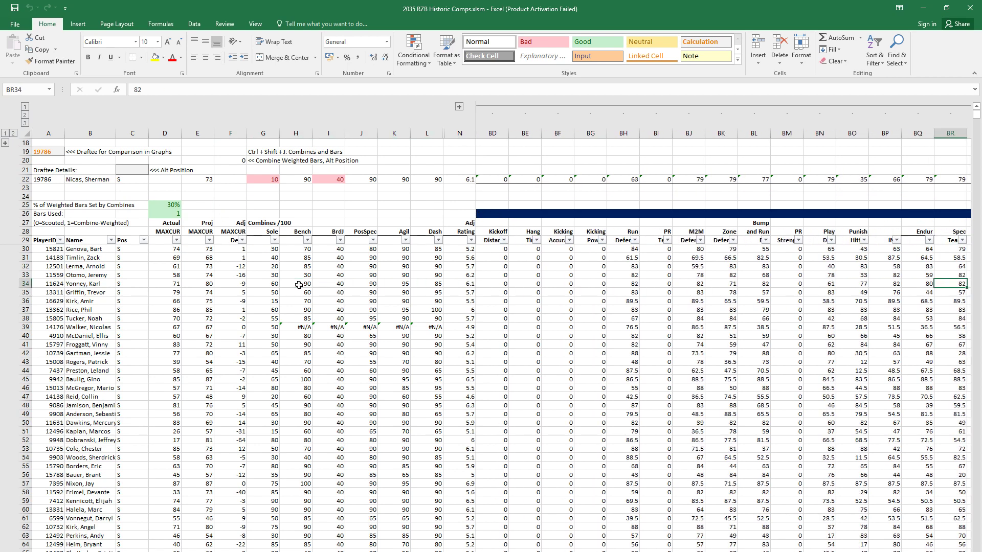
key("Left")
key("Left")
key("Left")
key("Left")
key("Left")
key("Left")
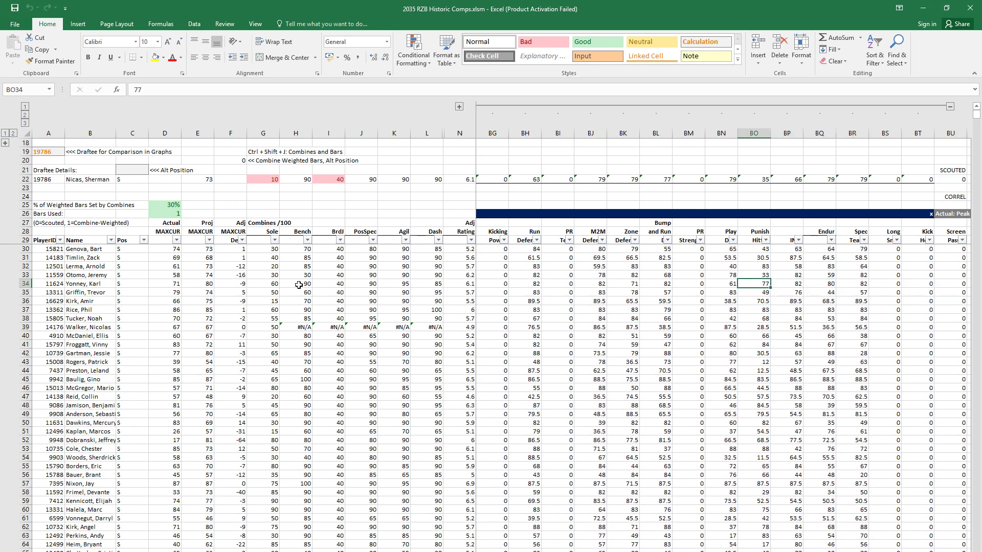
Step: Return to the 2035 RZB Draft MAXCUR Proj workbook and review the row 21 safety's expected round, projection, adjusted grade and development percentage
key("alt+Tab")
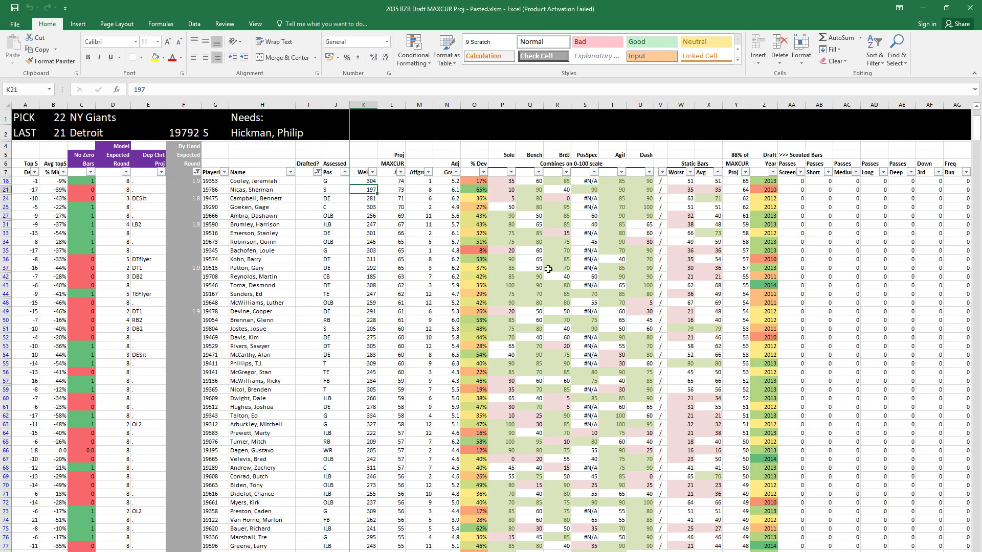
key("Left")
key("Left")
key("Left")
key("Left")
key("Left")
key("Left")
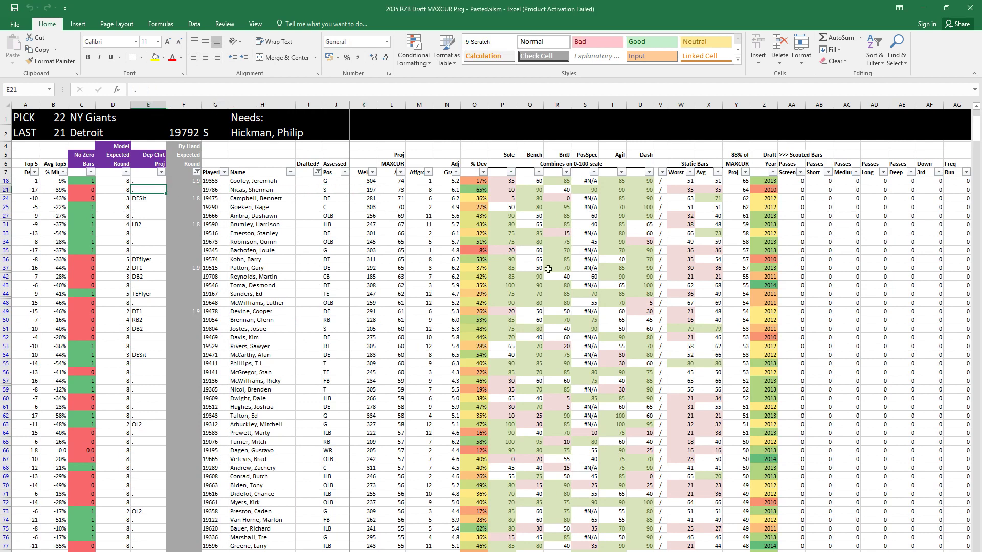
key("Right")
key("Right")
key("Right")
key("Right")
key("Right")
key("Right")
key("Right")
key("Right")
key("Right")
key("Right")
key("Right")
key("Right")
key("Left")
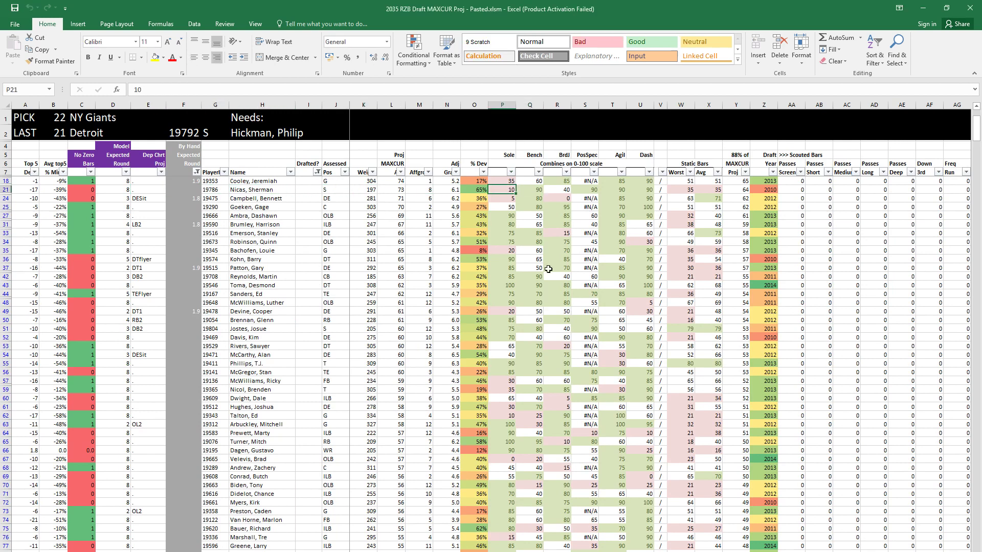
key("Left")
key("Left")
key("Left")
key("Left")
key("Left")
key("Left")
key("Left")
key("Left")
key("Left")
key("Left")
key("Left")
key("Left")
key("Right")
key("Right")
key("Right")
key("Right")
key("Right")
key("Right")
key("Right")
key("Right")
key("Right")
key("Right")
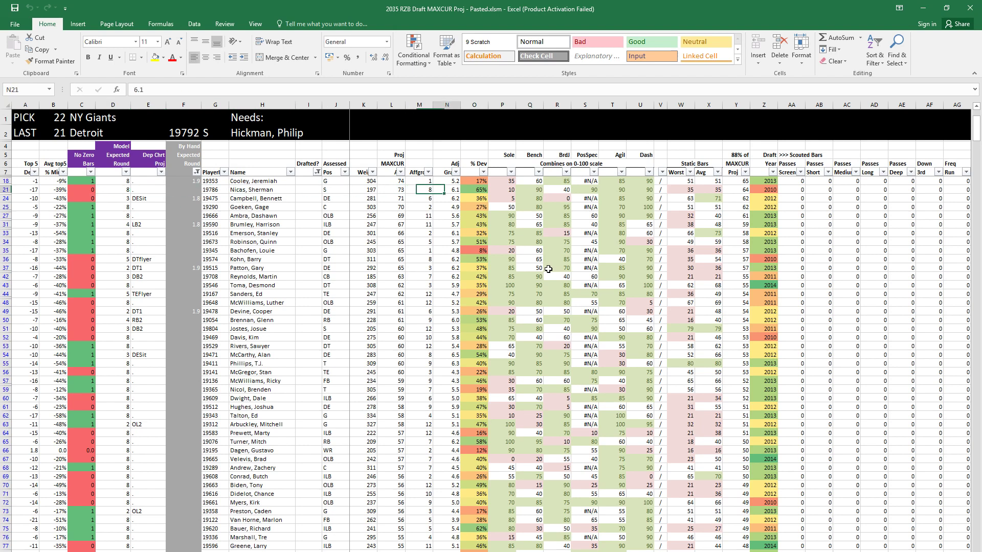
key("Right")
key("Up")
key("Down")
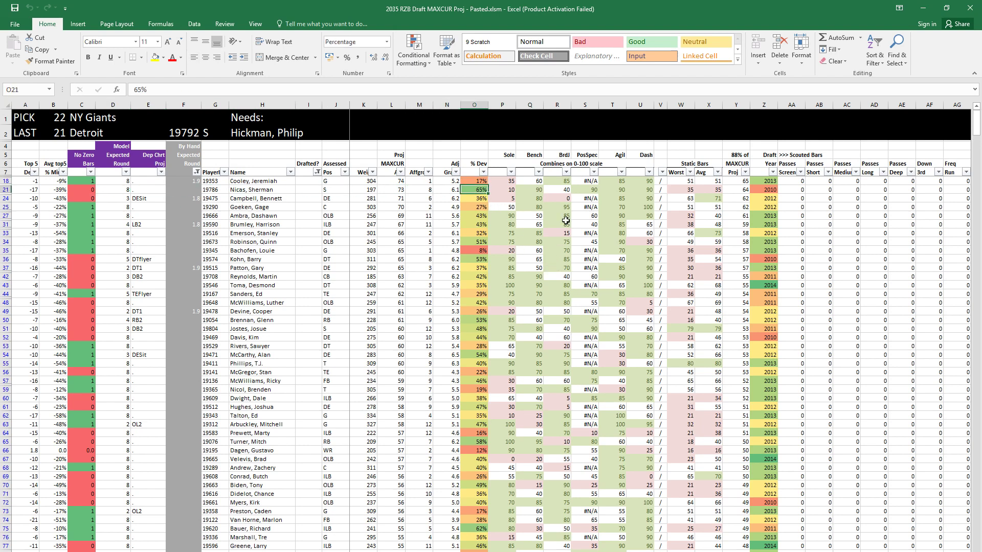
Step: Read across the row 21 safety's combine scores, static bars and scouted defensive bars, returning to the main projection columns
key("Right")
key("Right")
key("Right")
key("Right")
key("Right")
key("Right")
key("Right")
key("Right")
key("Right")
key("Right")
key("Right")
key("Right")
key("Right")
key("Right")
key("Right")
key("Right")
key("Right")
key("Right")
key("Right")
key("Right")
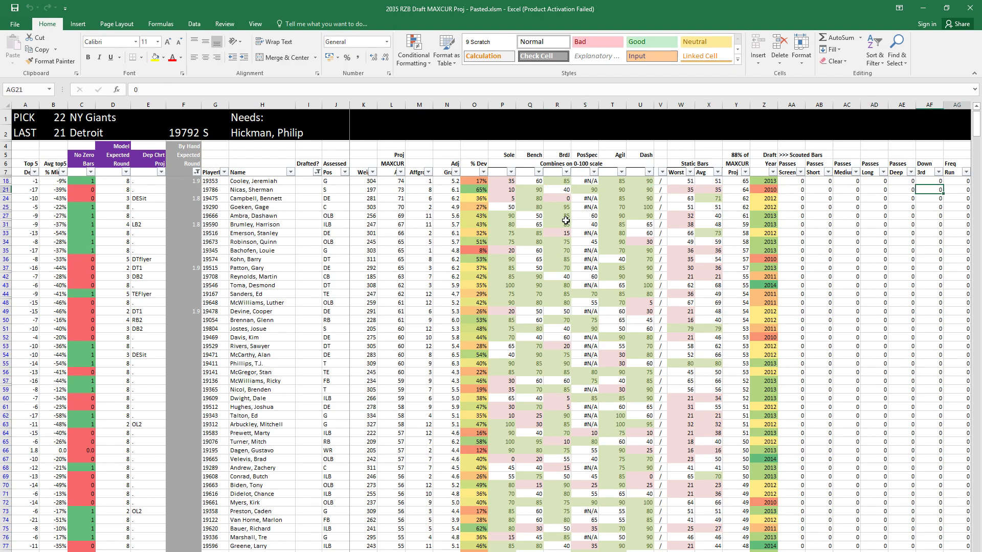
key("Right")
key("Right")
key("Right")
key("Right")
key("Right")
key("Right")
key("Right")
key("Right")
key("Right")
key("Right")
key("Right")
key("Right")
key("Right")
key("Right")
key("Right")
key("Right")
key("Right")
key("Right")
key("Right")
key("Right")
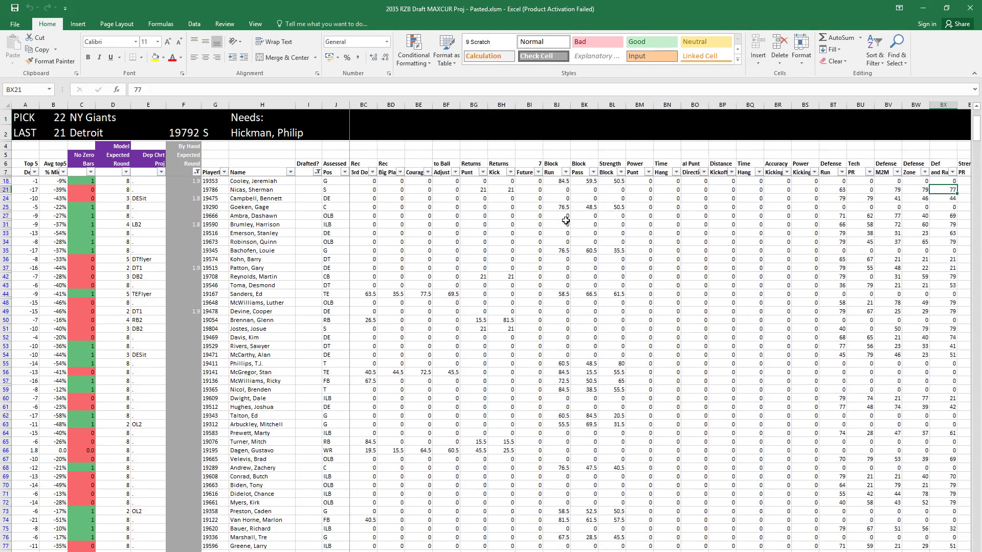
key("Right")
key("Left")
key("Left")
key("Left")
key("Left")
key("Left")
key("Left")
key("Left")
key("Left")
key("Left")
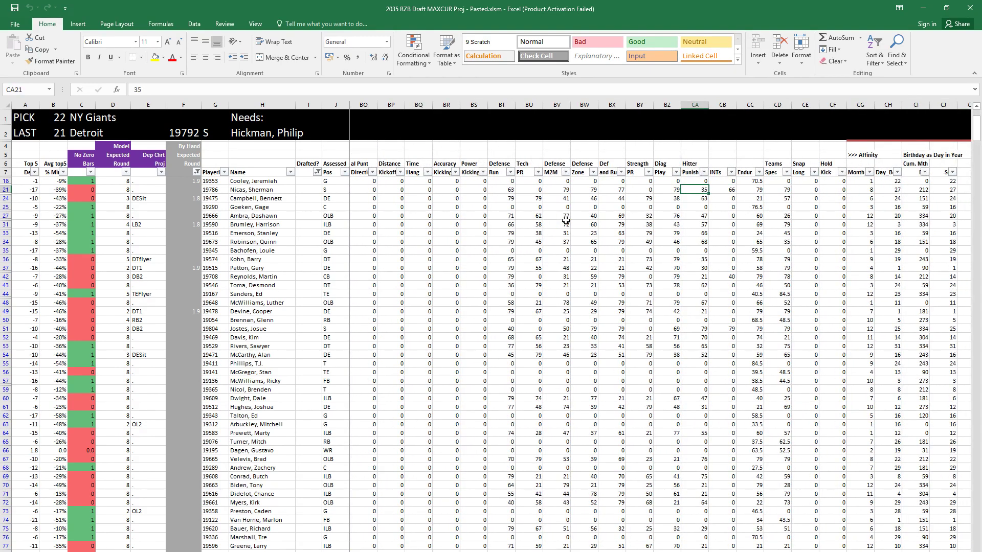
key("Left")
key("Left")
key("Left")
key("Left")
key("Left")
key("Left")
key("Left")
key("Left")
key("Left")
key("Left")
key("Left")
key("Left")
key("Left")
key("Left")
key("Left")
key("Left")
key("Left")
key("Left")
key("Left")
key("Left")
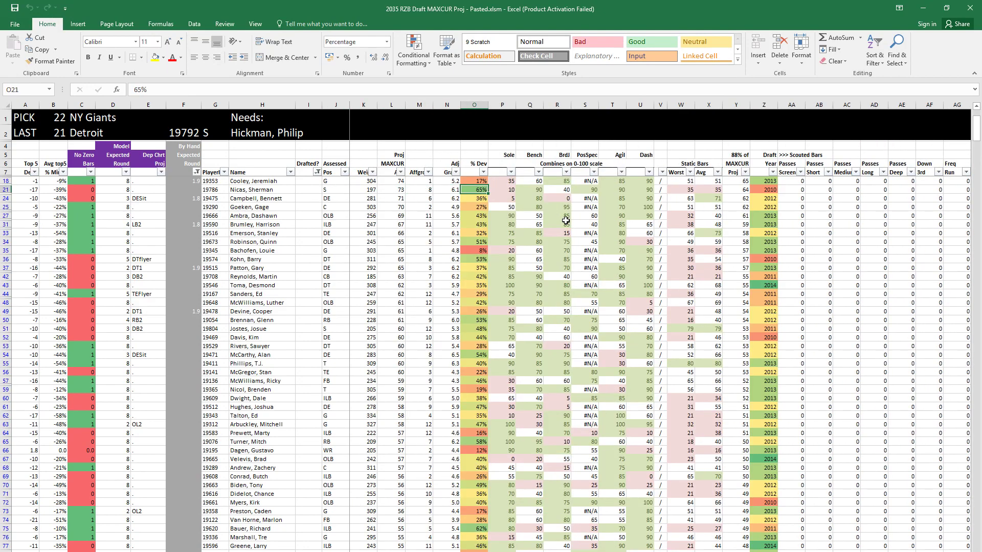
left_click(286, 224)
left_click(346, 250)
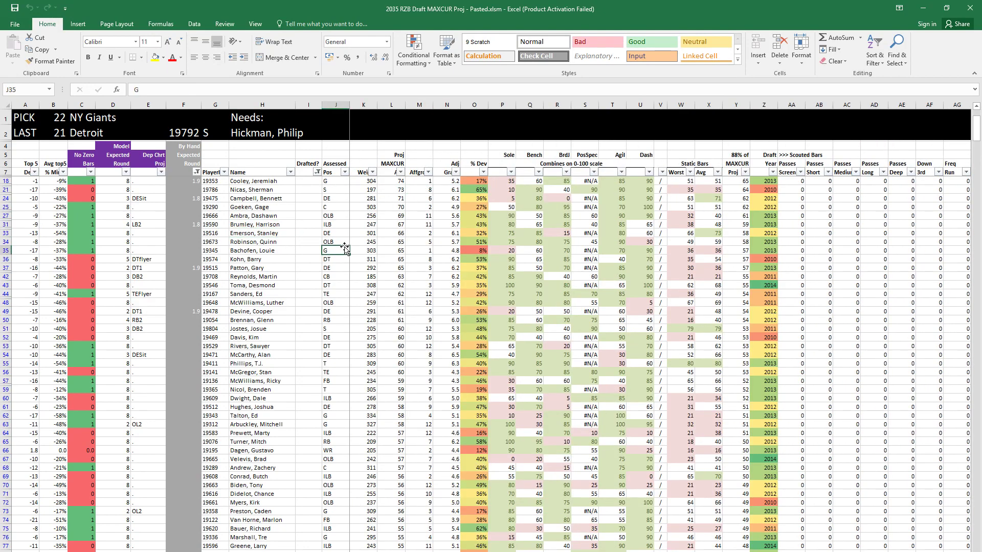
Step: Clear all filters in the draft projection sheet and filter the assessed positions to show only safeties (S)
key("alt+h")
key("s")
key("c")
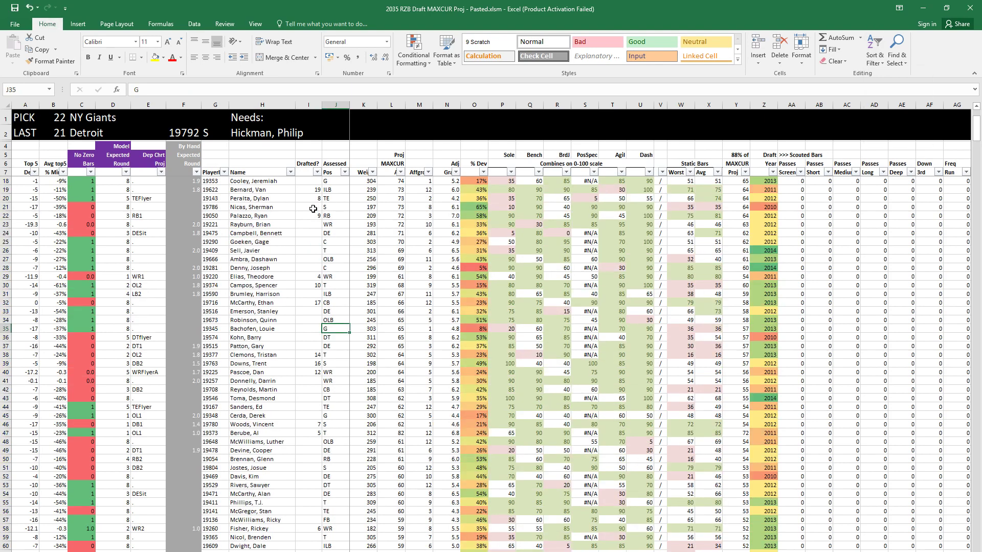
left_click(313, 207)
left_click(345, 173)
left_click(244, 271)
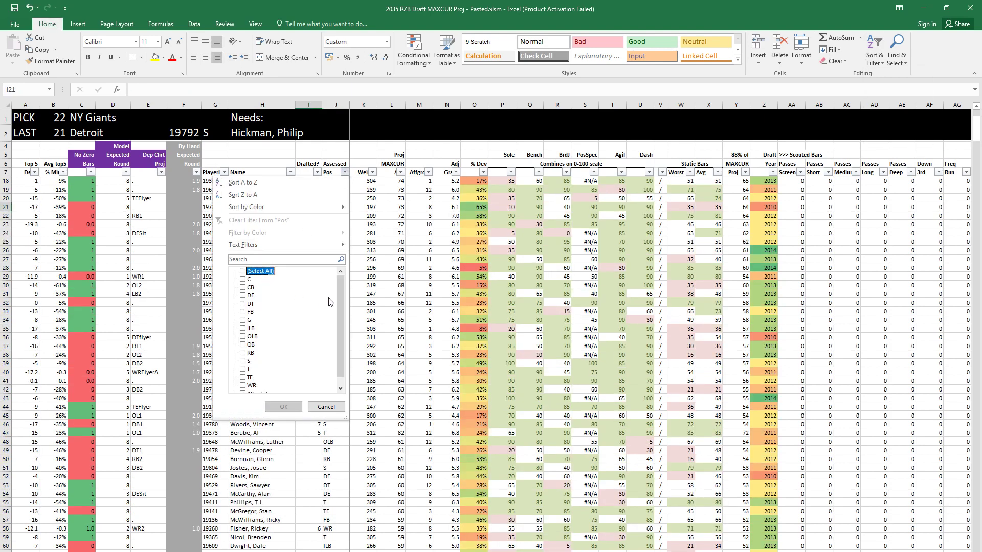
scroll(340, 301, "down", 1)
left_click(244, 356)
left_click(283, 406)
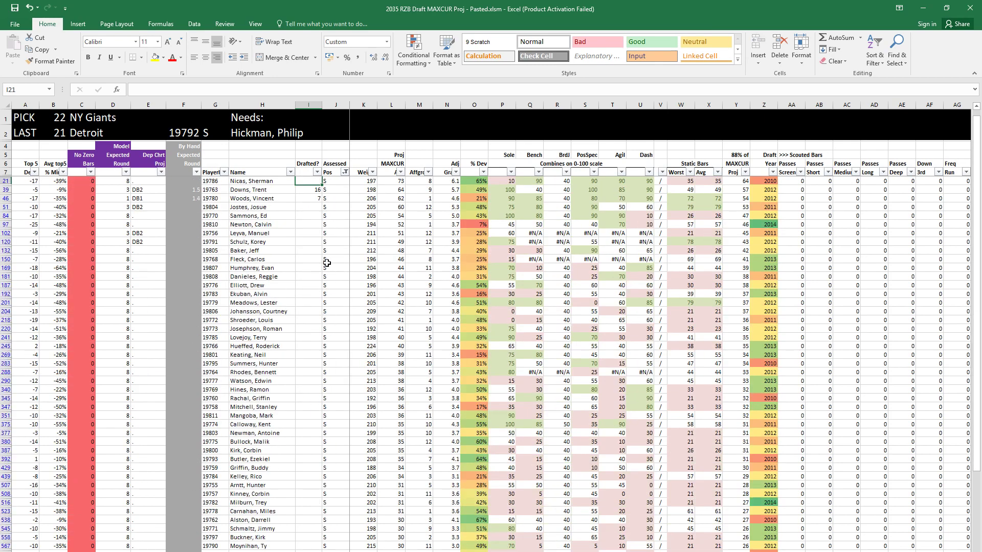
Step: Record the row 21 safety as drafted with pick 22 for the NY Giants
key("Up")
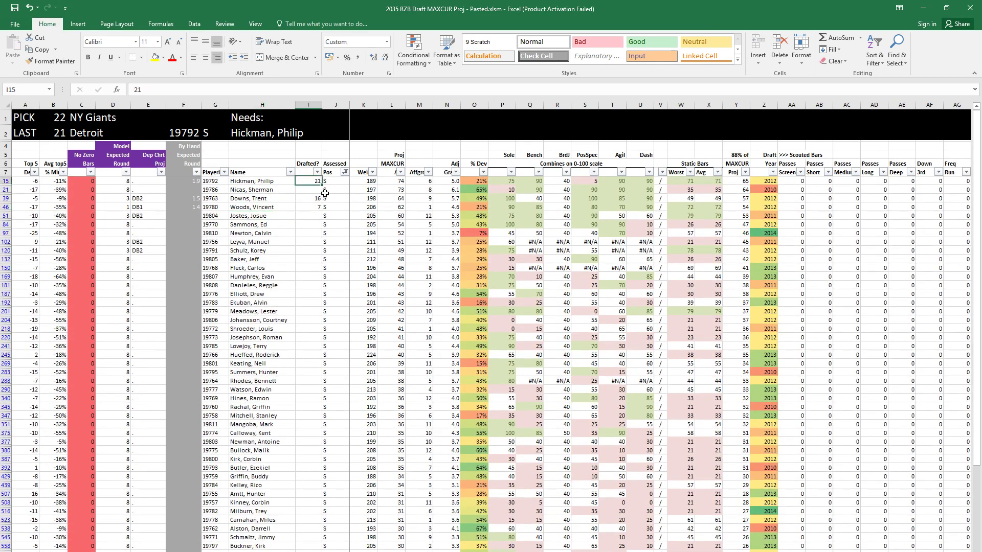
key("Down")
key("Down")
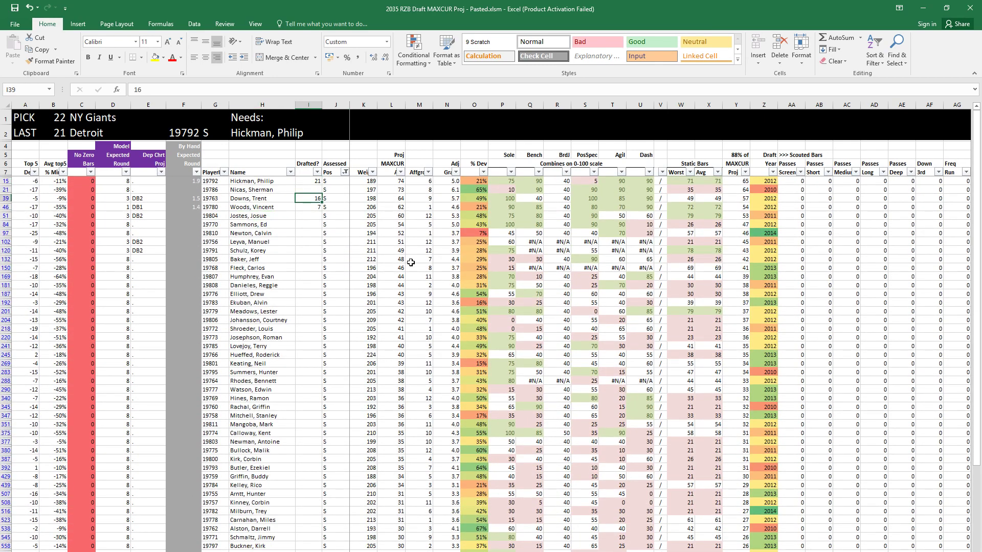
key("Down")
key("Up")
key("Up")
type("22")
key("Return")
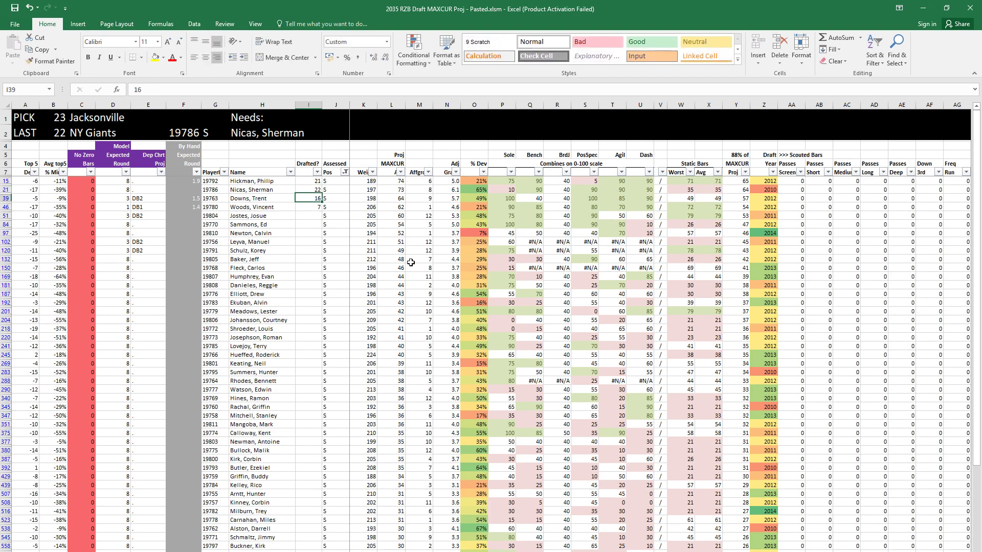
Step: Clear the position filter and filter the Drafted? column to blanks so only undrafted players are listed
left_click(354, 251)
key("alt+h")
key("s")
key("c")
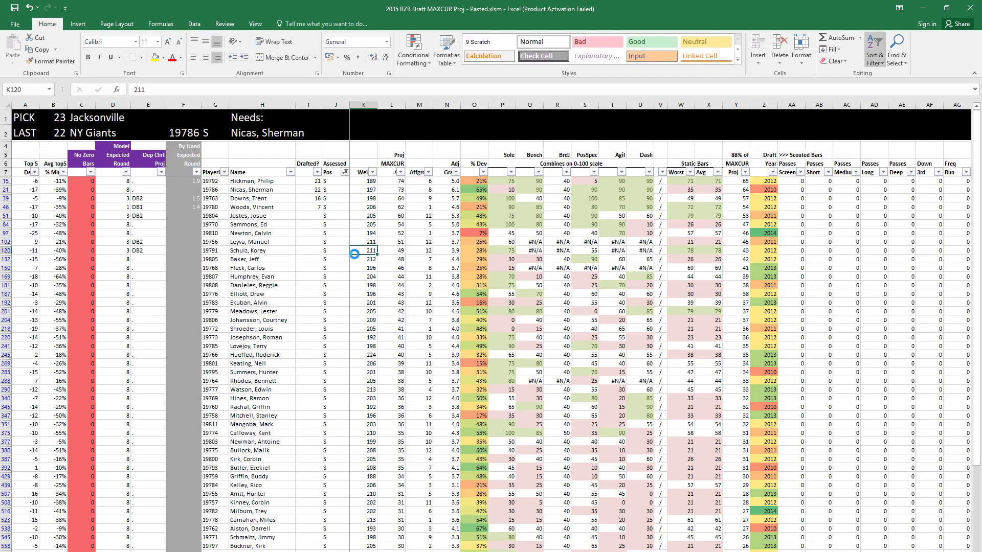
left_click(309, 233)
left_click(318, 191)
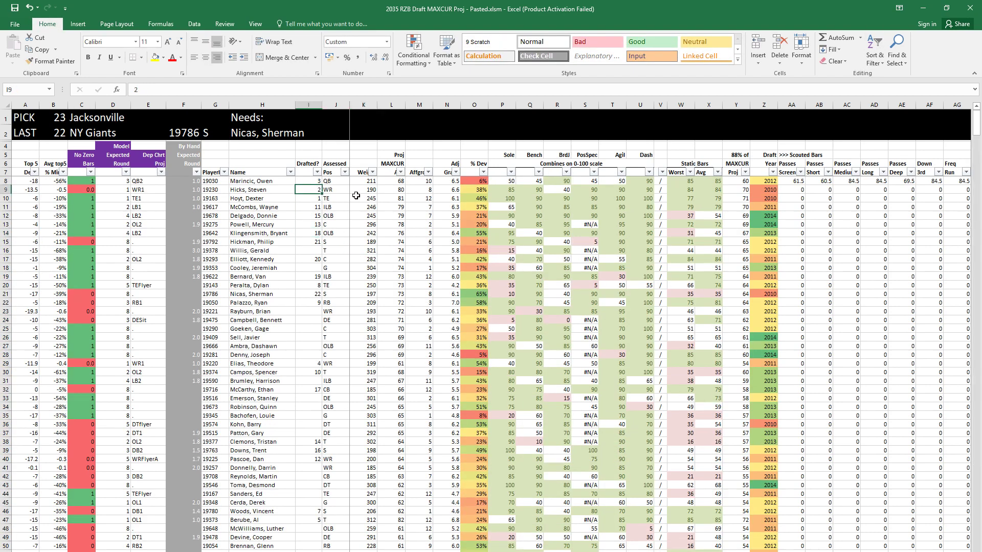
left_click(317, 172)
left_click(214, 271)
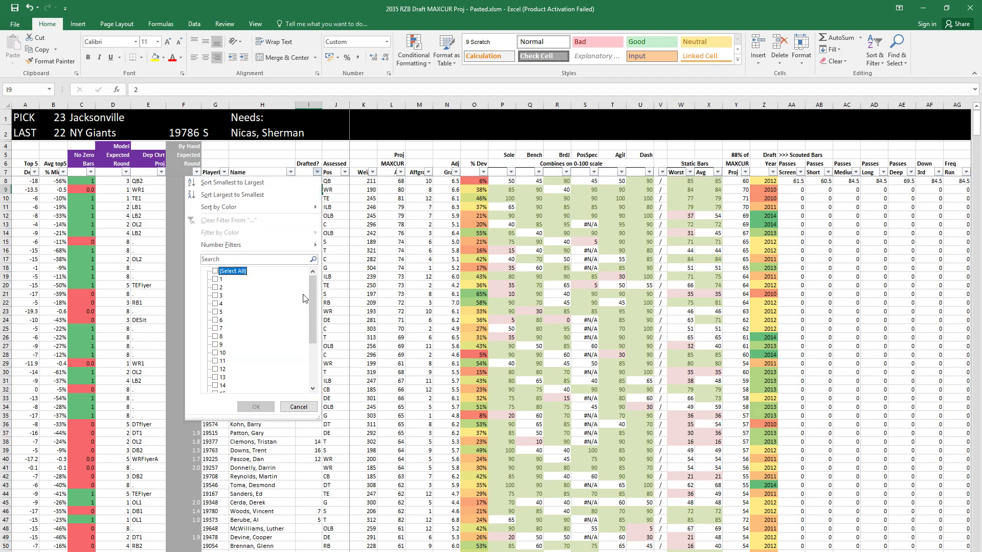
left_click_drag(313, 307, 313, 348)
left_click(216, 385)
left_click(256, 406)
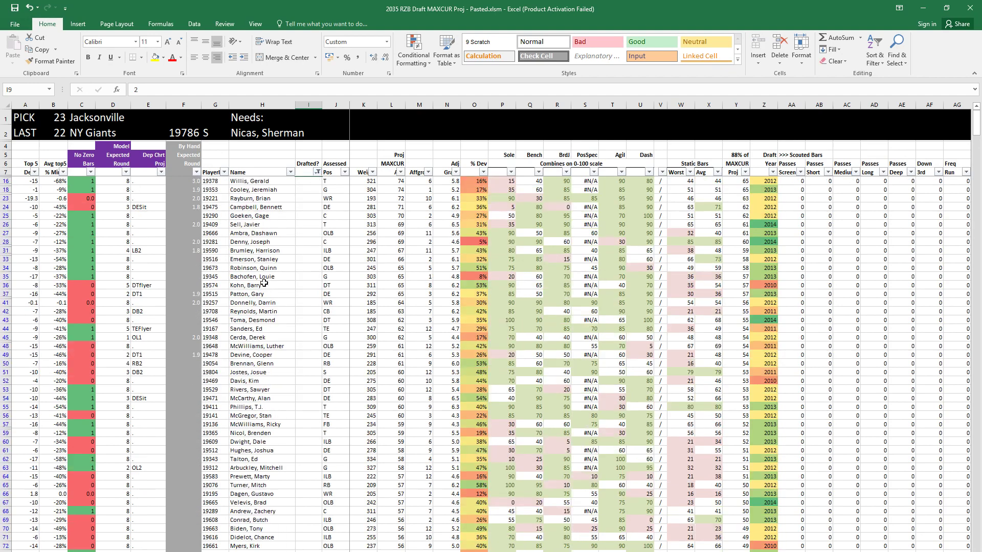
Step: Filter the By Hand Expected Round column to exclude players rated 2.0 and 3.0
left_click(258, 276)
left_click(198, 173)
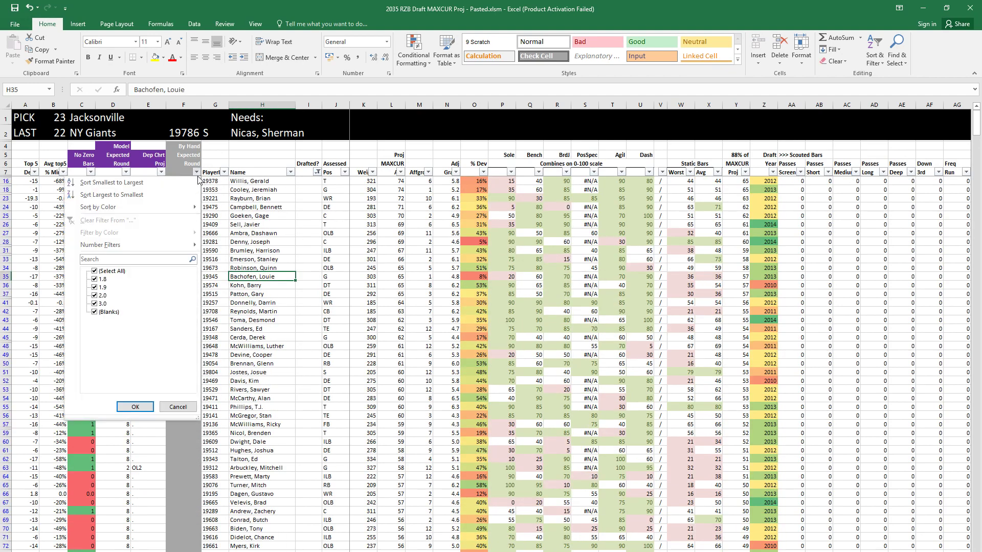
left_click(102, 304)
left_click(102, 295)
left_click(135, 406)
Step: Look down the remaining undrafted prospects for Jacksonville's pick 23, ending on the row 25 center
key("Down")
key("Down")
key("Down")
key("Down")
key("Down")
key("Down")
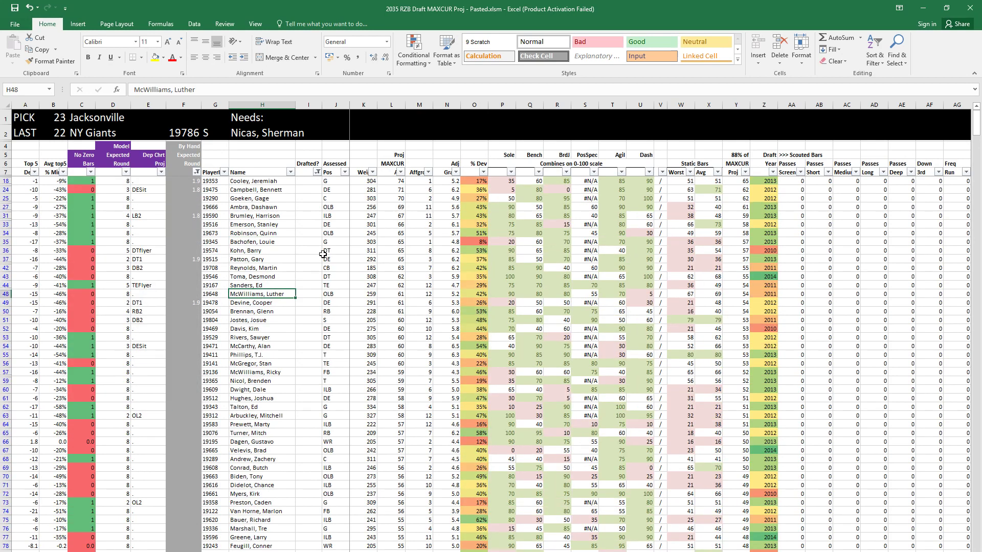
left_click(320, 191)
key("Down")
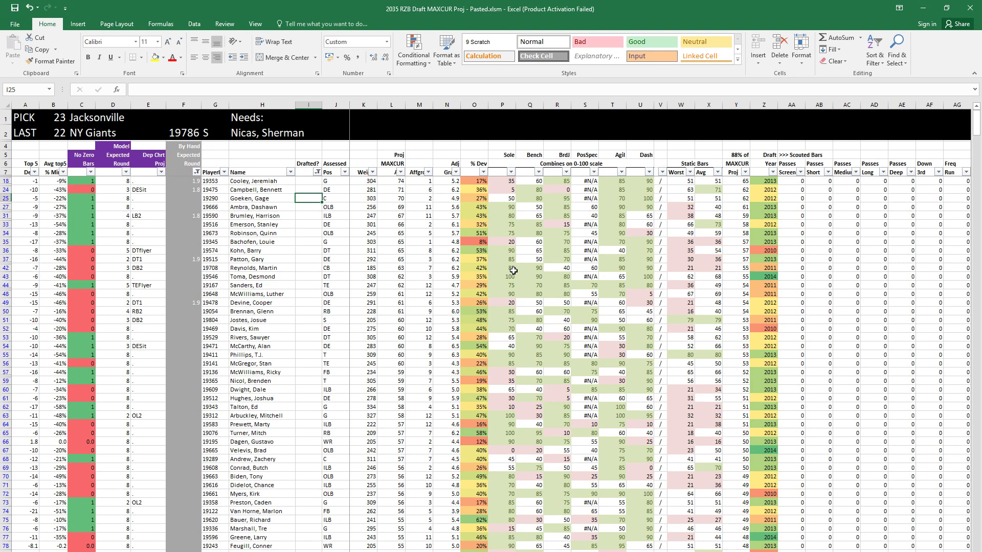
key("Up")
key("Right")
key("Up")
key("Down")
key("Down")
key("Right")
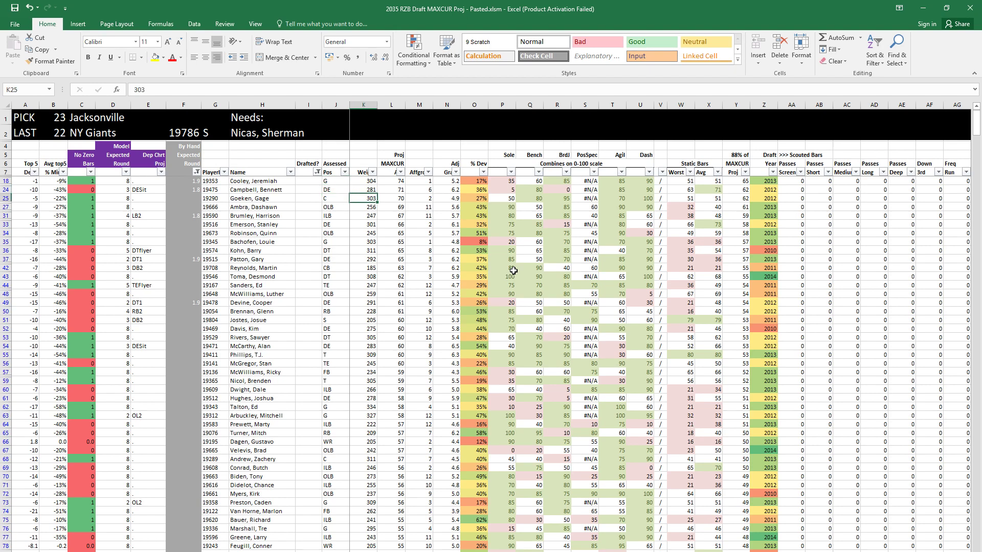
Step: Read across the row 25 center's combine scores and scouted bars, focusing on Run Block, Pass Block and Block Strength
key("Right")
key("Right")
key("Right")
key("Right")
key("Right")
key("Right")
key("Right")
key("Right")
key("Right")
key("Right")
key("Right")
key("Right")
key("Right")
key("Right")
key("Right")
key("Right")
key("Right")
key("Right")
key("Right")
key("Right")
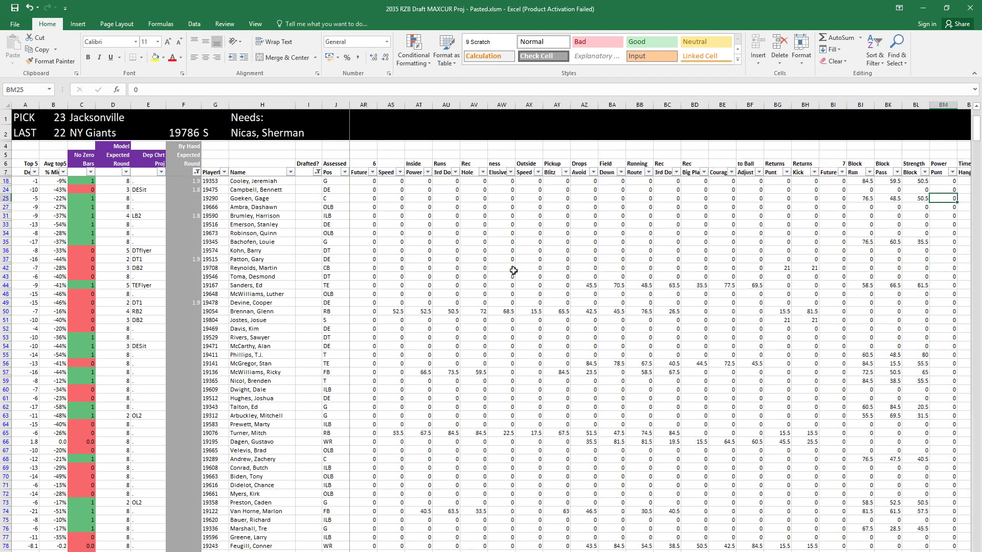
key("Right")
key("Right")
key("Right")
key("Right")
key("Right")
key("Right")
key("Right")
key("Right")
key("Right")
key("Left")
key("Left")
key("Left")
key("Left")
key("Left")
key("Left")
key("Left")
key("Left")
key("Left")
key("Left")
key("Left")
key("Left")
key("Left")
key("Right")
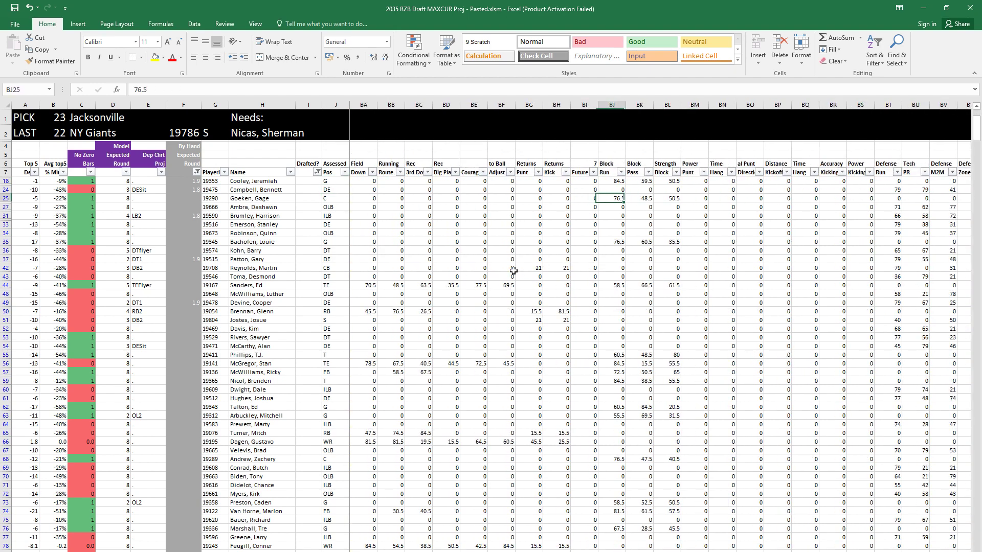
key("Right")
Step: Set the row 25 center's By Hand Expected Round to 2
key("Left")
key("Left")
key("Left")
key("Left")
key("Left")
key("Left")
key("Left")
key("Left")
key("Left")
key("Left")
key("Left")
key("Left")
key("Left")
key("Left")
key("Left")
key("Left")
key("Left")
key("Left")
key("Left")
key("Left")
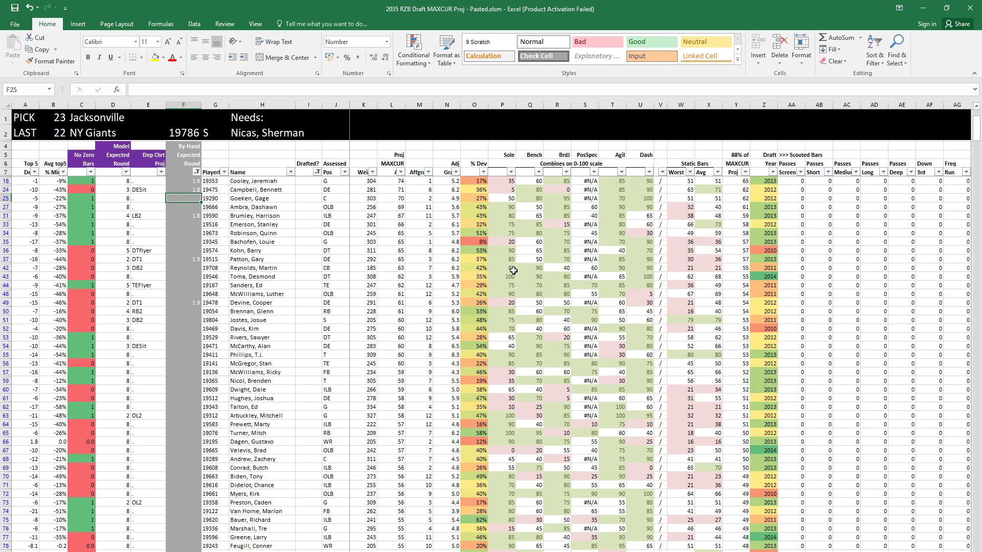
type("2")
key("Return")
Step: Examine the row 27 outside linebacker's weight, projection, adjusted grade, development percentage and first combine scores
key("Right")
key("Right")
key("Right")
key("Right")
key("Right")
key("Right")
key("Right")
key("Right")
key("Right")
key("Right")
key("Right")
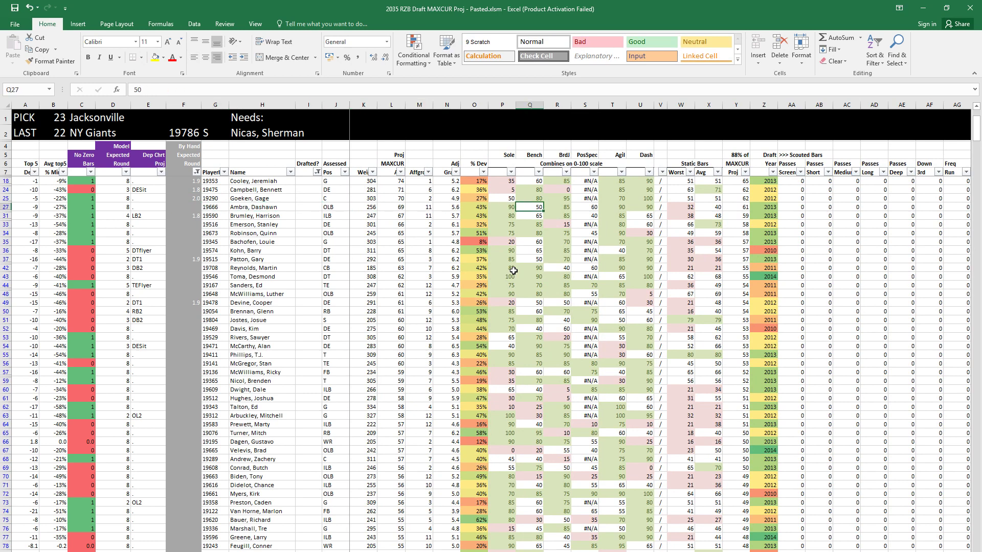
Step: Review the row 18 guard's expected round, position, weight and MAXCUR projection
key("Left")
key("Left")
key("Left")
key("Left")
key("Left")
key("Left")
key("Left")
key("Left")
key("Left")
key("Left")
key("Left")
key("Left")
key("Left")
key("Up")
key("Up")
key("Up")
key("Up")
key("Right")
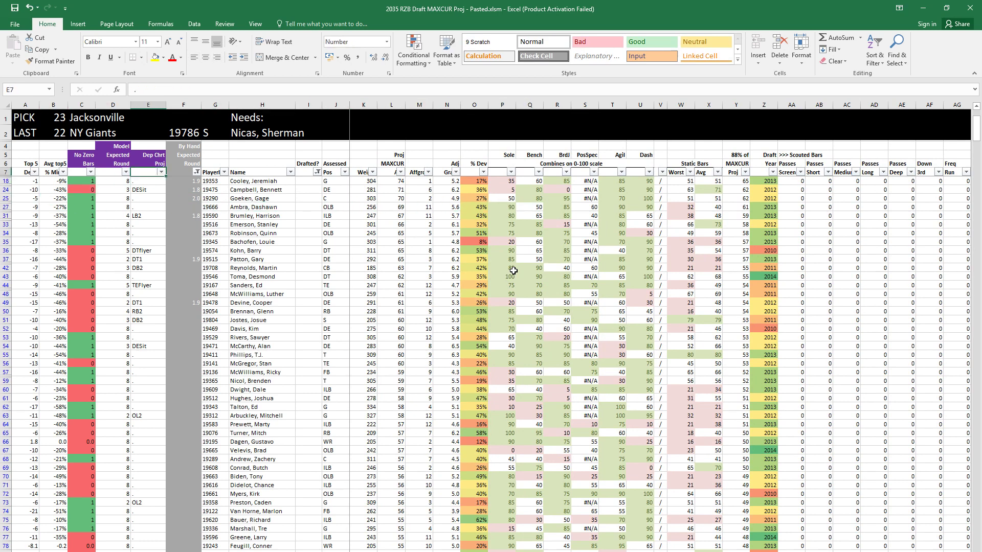
key("Down")
key("Right")
key("Right")
key("Right")
key("Right")
key("Right")
key("Right")
key("Right")
key("Right")
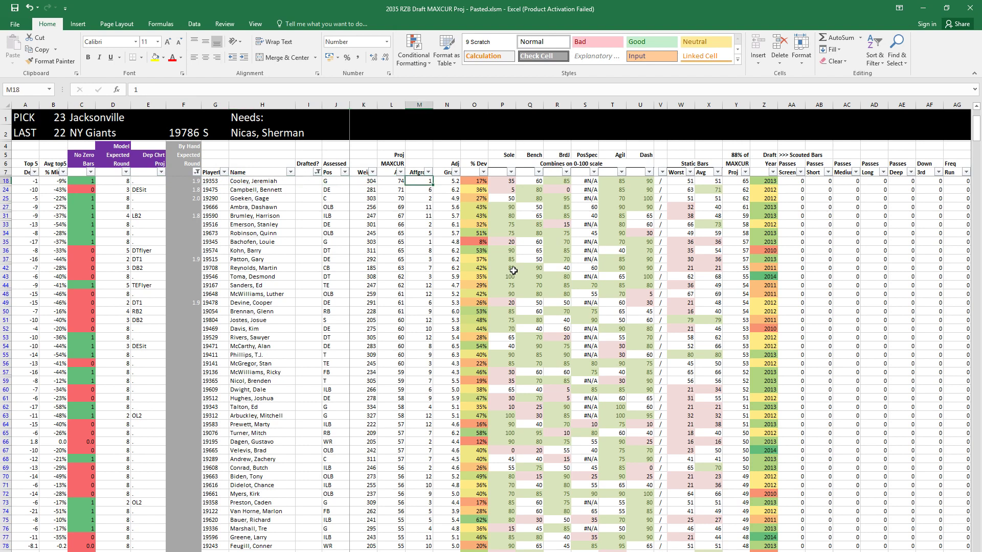
Step: Compare the combine scores of the row 24 defensive end and the row 18 guard, highlighting each row in turn
key("Right")
key("Down")
key("Right")
key("Right")
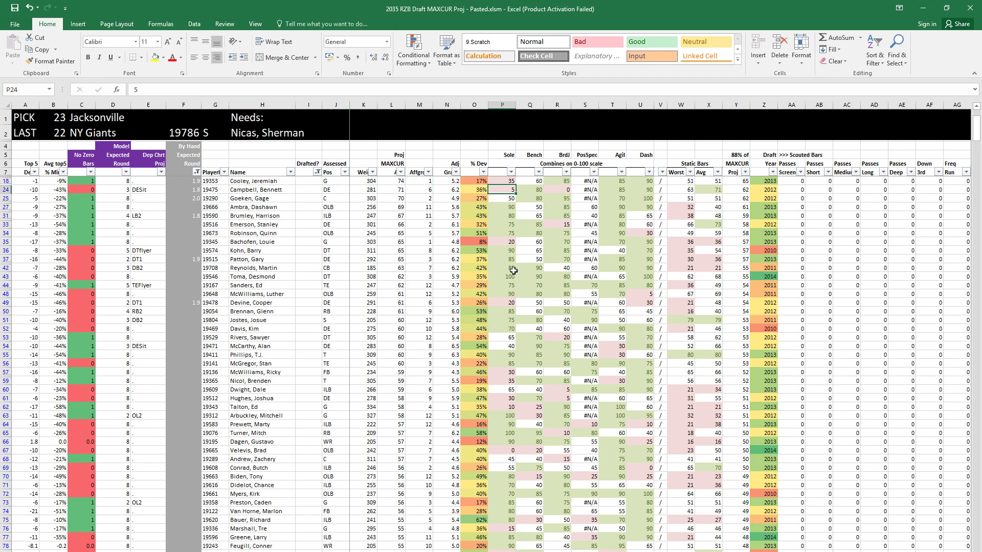
key("shift+space")
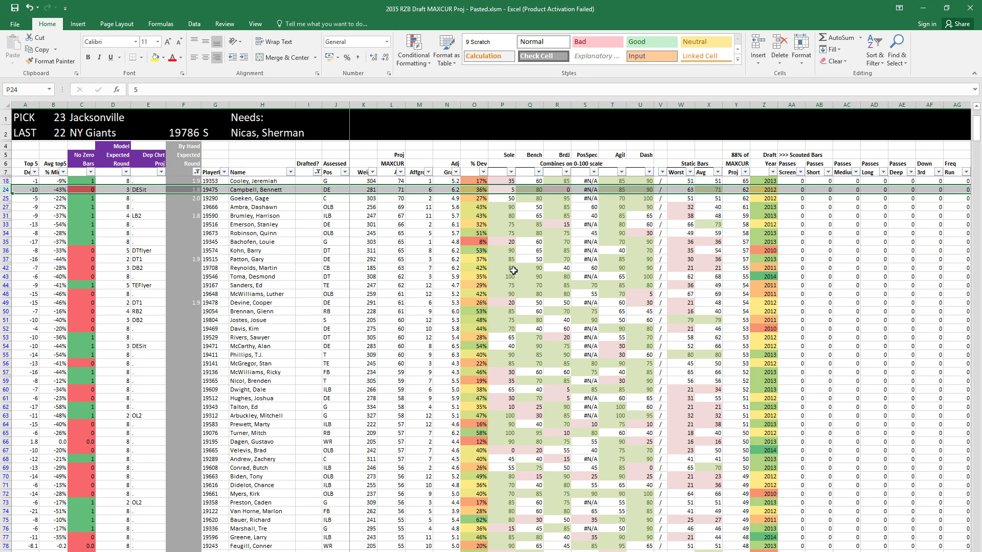
key("Up")
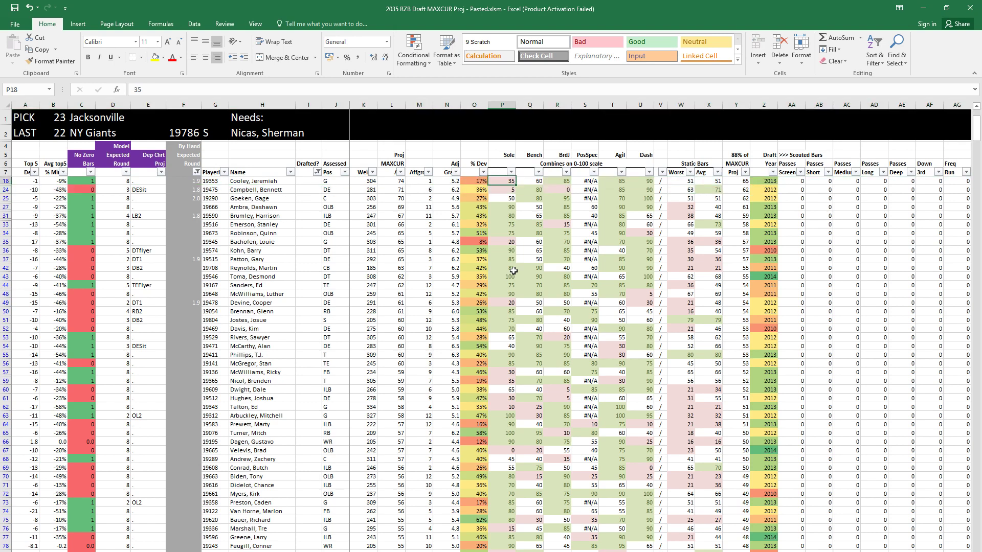
key("BackSpace")
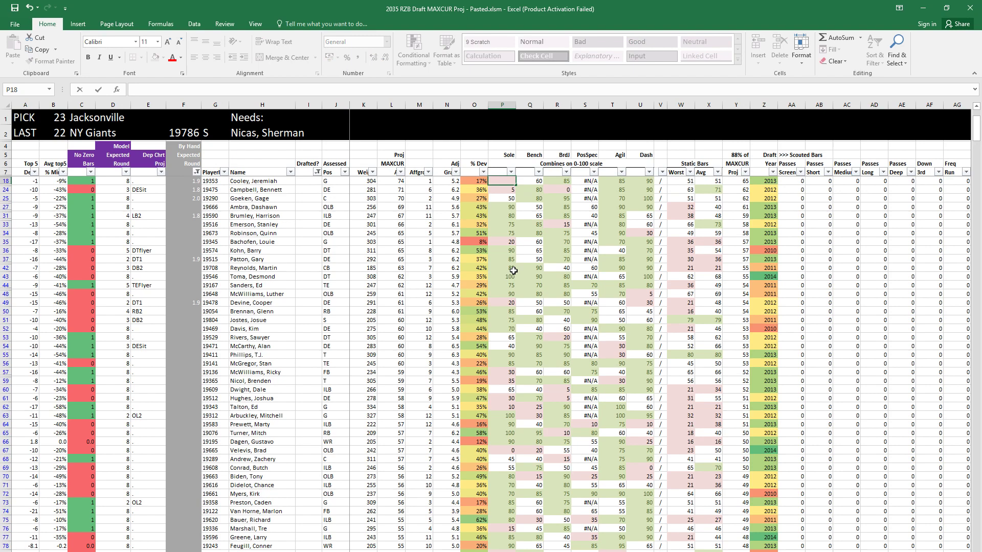
key("Escape")
key("Left")
key("shift+space")
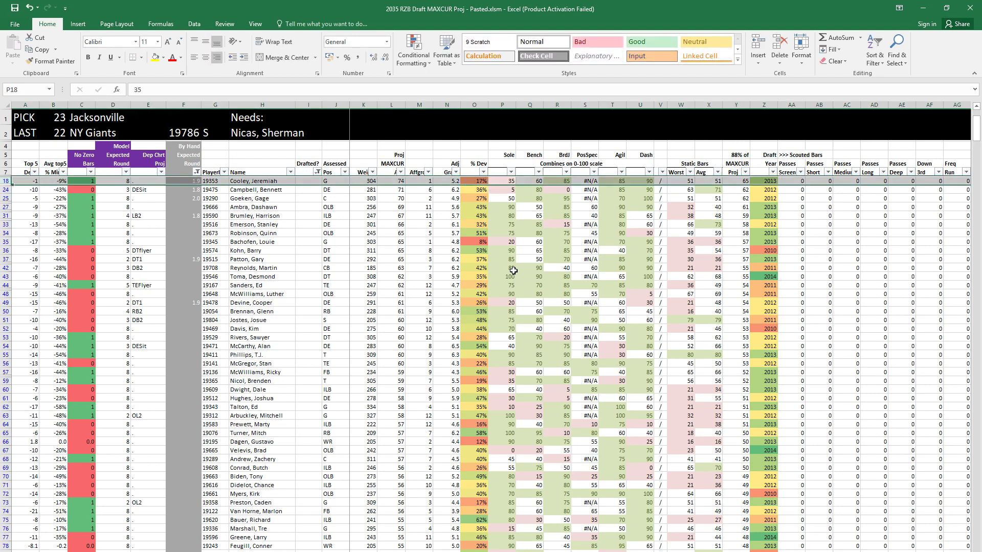
key("Right")
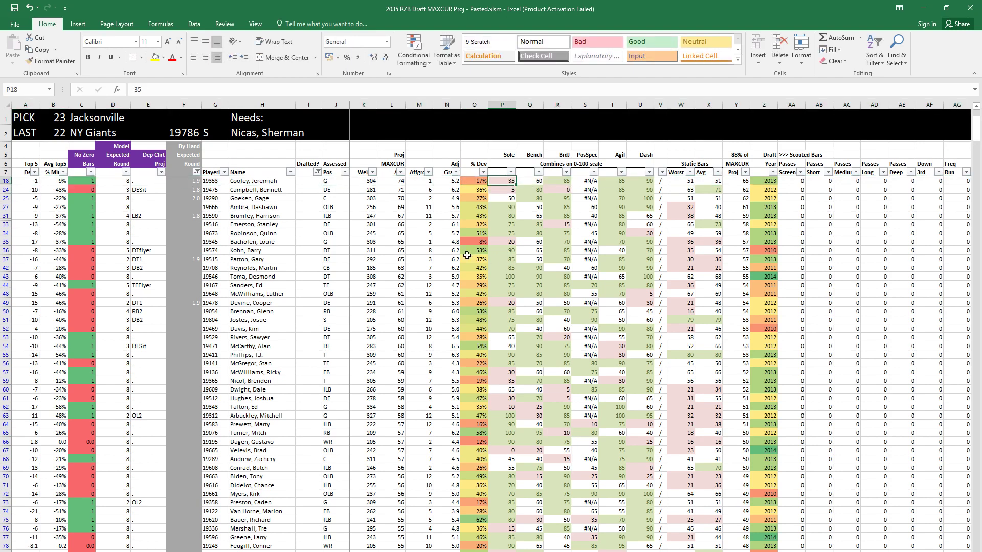
Step: In the 2035 RZB Historic Comps workbook, load the row 18 guard's player ID as the draftee for comparison
key("ctrl+Tab")
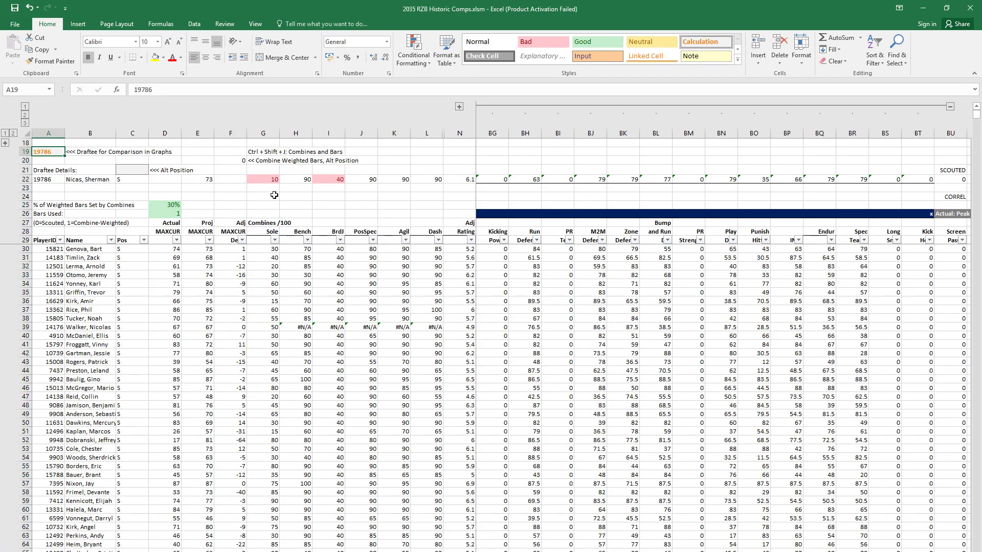
type("19353")
key("Return")
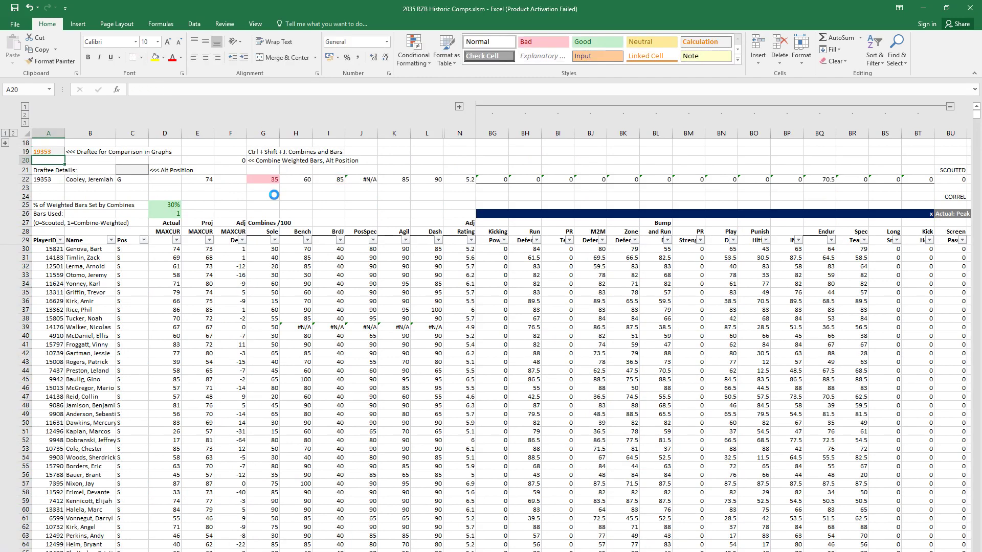
left_click(394, 291)
key("Right")
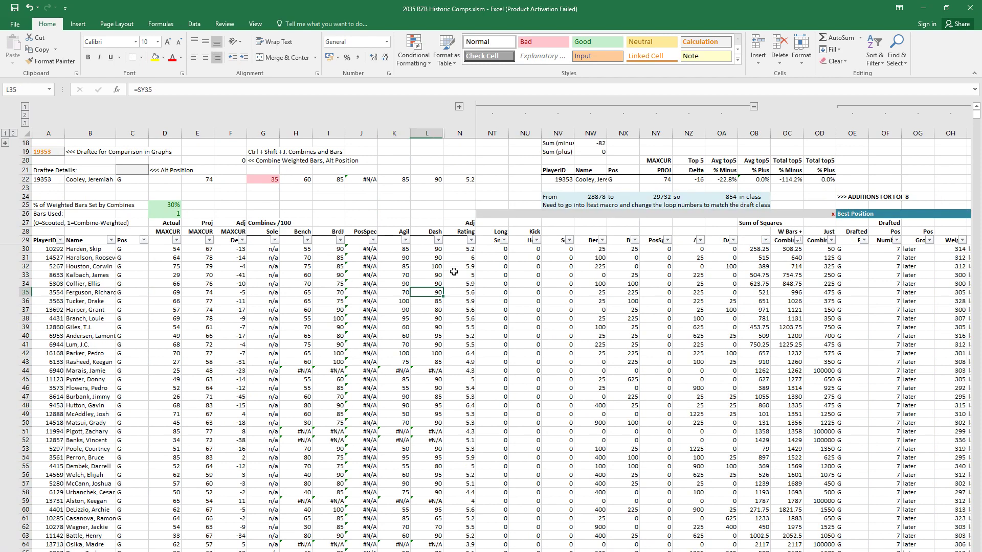
Step: Examine the comparable guards' Run Block, Pass Block and Block Strength bars against the draftee's
key("Right")
key("Right")
key("Right")
key("Right")
key("Right")
key("Right")
key("Right")
key("Right")
key("Right")
key("Right")
key("Right")
key("Right")
key("Right")
key("Right")
key("Right")
key("Right")
key("Right")
key("Right")
key("Right")
key("Right")
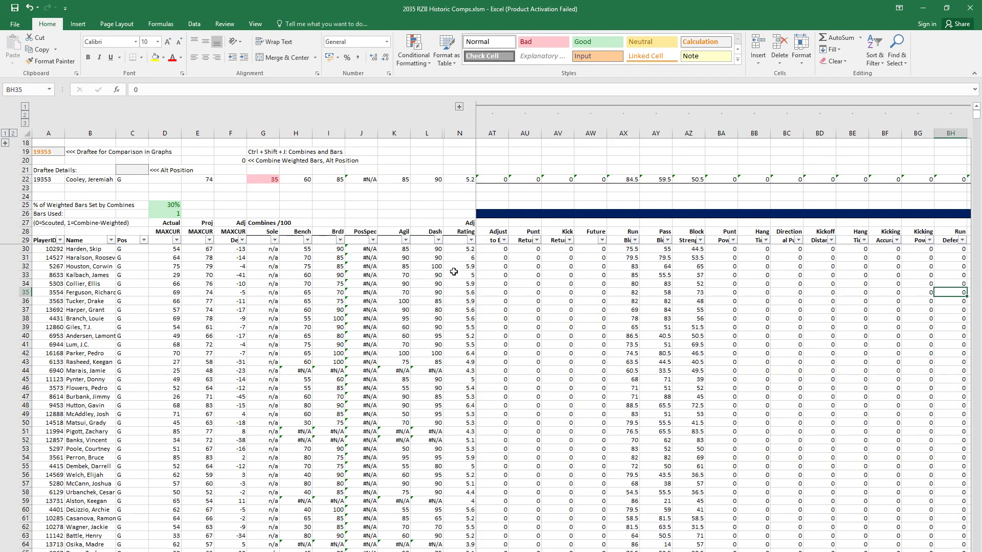
left_click(699, 241)
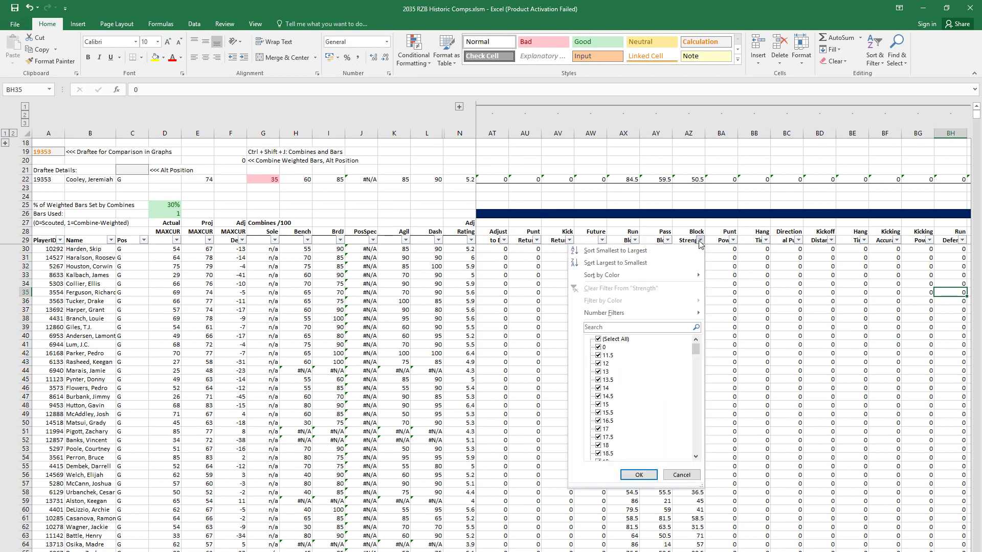
left_click(755, 320)
left_click(593, 310)
Step: Return to the draft workbook and read the row 33 defensive end's weight, projection and combine scores
key("ctrl+Tab")
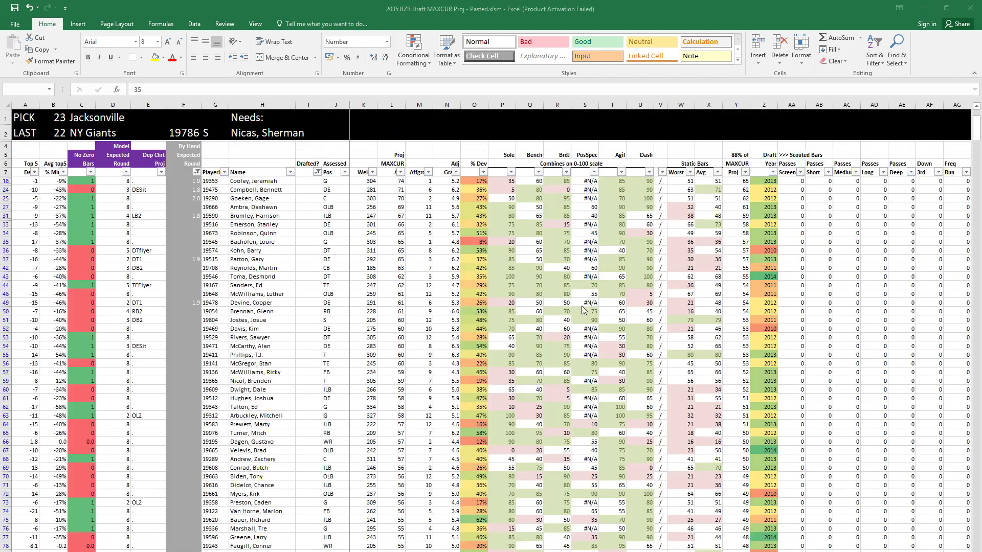
key("Left")
key("Left")
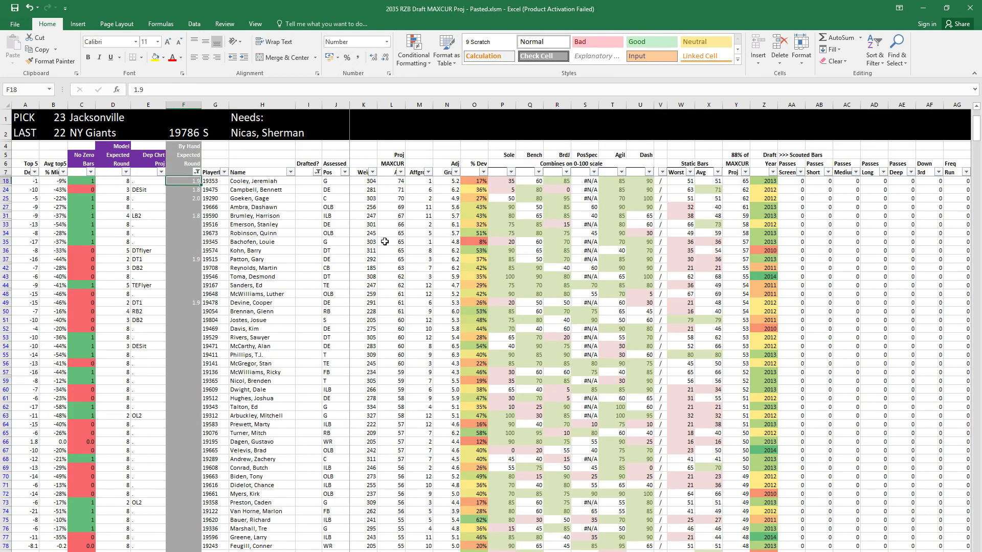
key("Down")
key("Down")
key("Down")
key("Down")
key("Down")
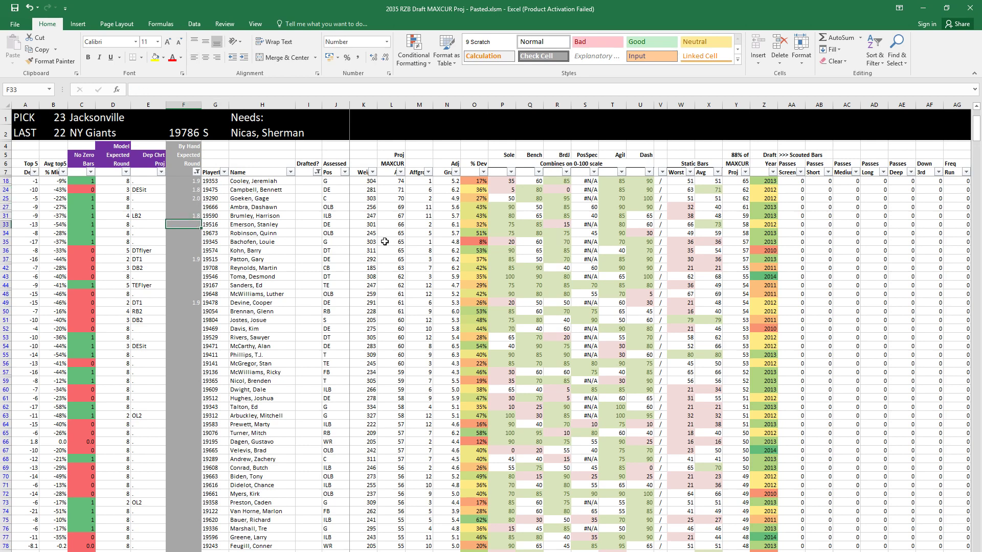
key("Right")
key("Right")
key("Right")
key("Right")
key("Right")
key("Right")
key("Right")
key("Right")
key("Right")
key("Right")
key("Right")
key("Right")
key("Right")
key("Right")
key("Right")
key("Right")
key("Right")
key("Right")
key("Right")
key("Right")
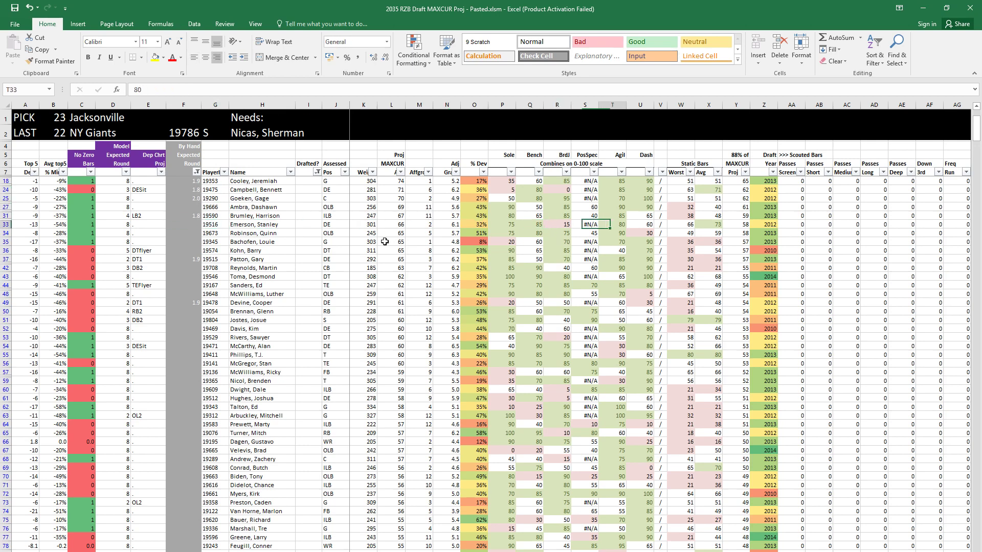
key("Left")
key("Left")
key("Left")
key("Left")
key("Left")
key("Left")
key("Left")
key("Left")
key("Left")
key("Left")
key("Left")
key("Left")
key("Left")
key("Left")
key("Left")
key("Left")
key("Left")
key("Left")
key("Left")
key("Left")
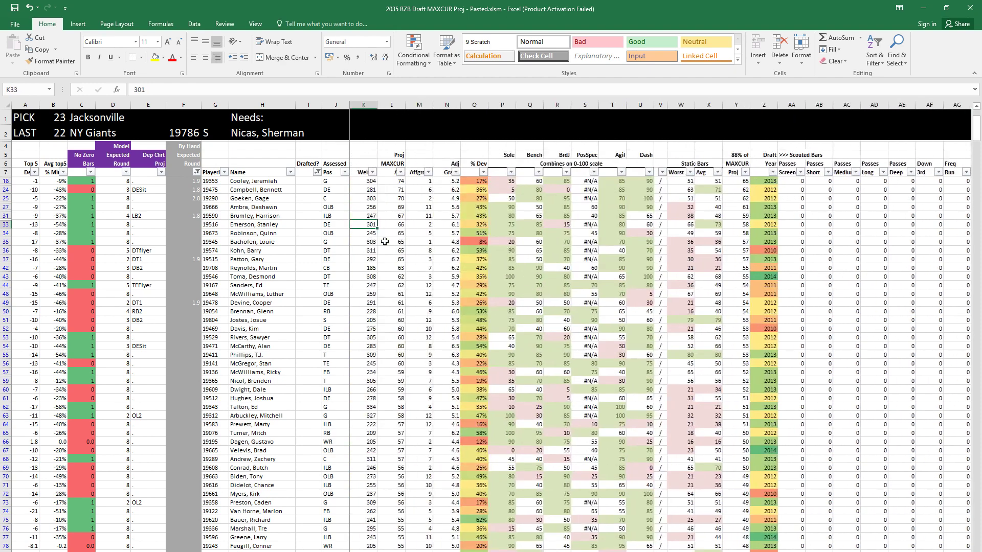
Step: Scan the row 33 defensive end's remaining combine scores, static bars and scouted bars through the special teams columns
key("Right")
key("Right")
key("Right")
key("Right")
key("Right")
key("Right")
key("Right")
key("Right")
key("Right")
key("Right")
key("Right")
key("Right")
key("Right")
key("Right")
key("Right")
key("Right")
key("Right")
key("Right")
key("Right")
key("Right")
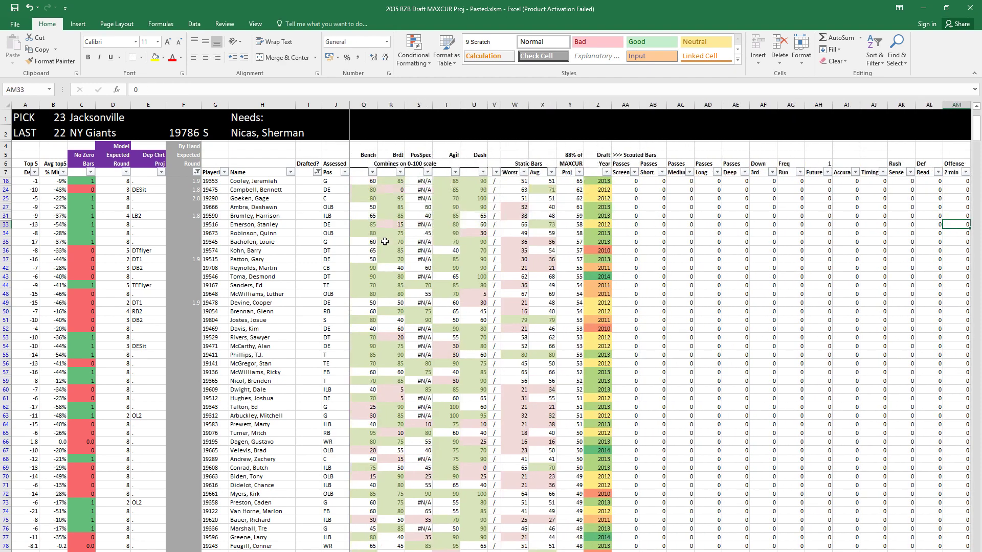
key("Left")
key("Left")
key("Left")
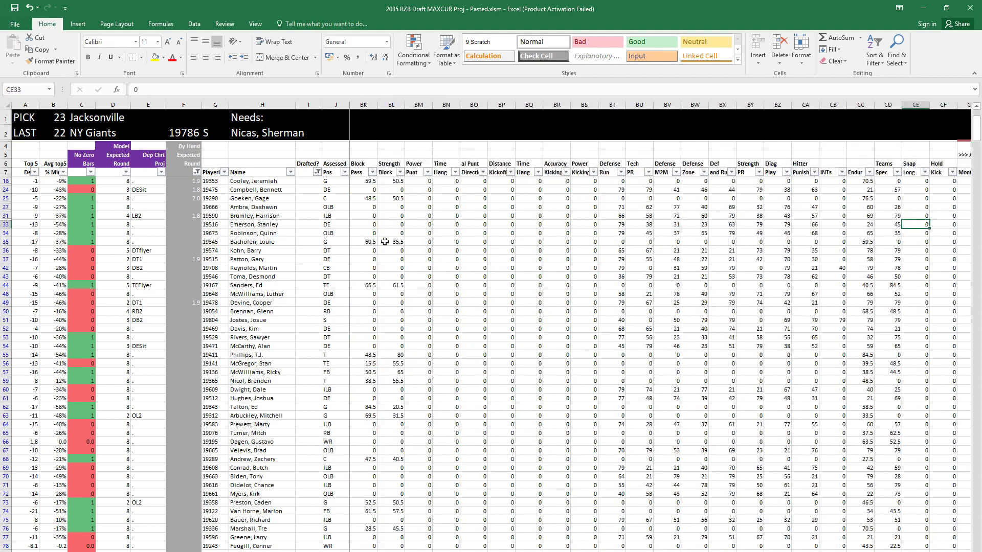
Step: Recheck the row 33 defensive end's assessed position, weight and MAXCUR projection
key("Home")
key("Down")
key("Up")
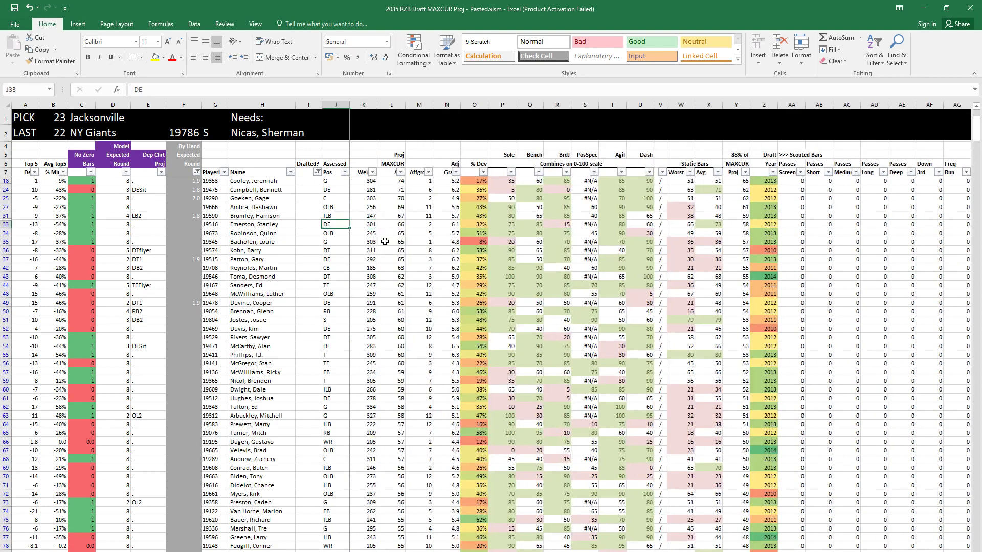
key("Left")
key("Left")
key("Left")
key("Left")
key("Right")
key("Right")
key("Right")
key("Right")
key("Right")
key("Right")
key("Right")
key("Right")
key("Right")
key("Right")
key("Right")
key("Right")
key("Right")
key("Right")
key("Right")
key("Right")
key("Right")
key("Right")
key("Right")
key("Right")
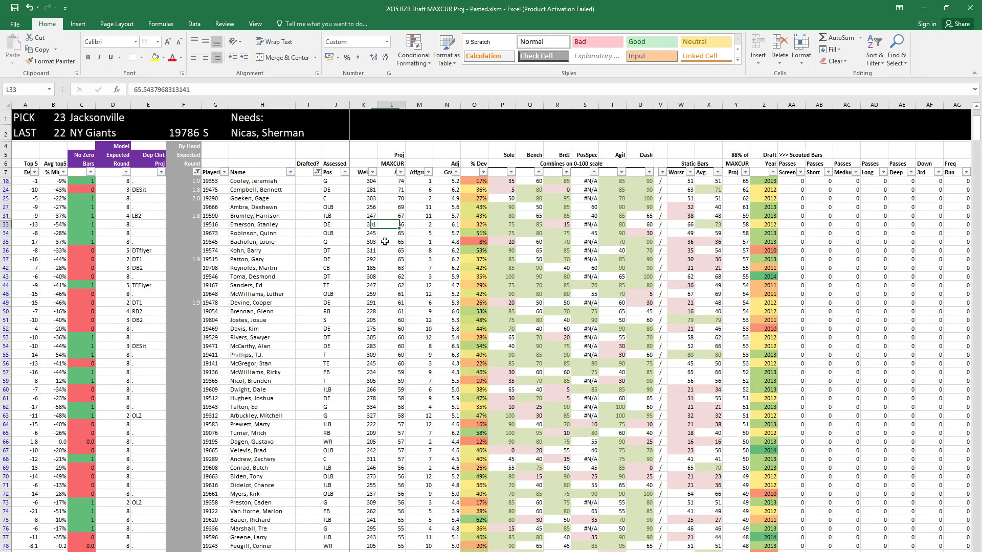
Step: Highlight row 33 and examine the defensive end's scouted defensive bars, including Run Defense, PR Technique and PR Strength
key("Right")
key("Right")
key("Right")
key("Right")
key("Right")
key("Right")
key("Right")
key("Right")
key("Right")
key("Right")
key("Right")
key("Right")
key("Right")
key("Right")
key("Right")
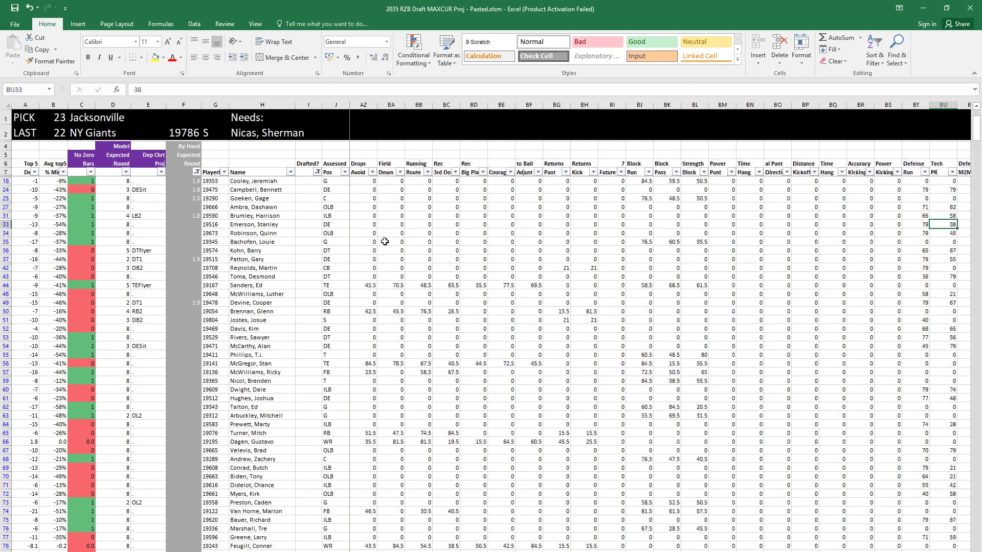
key("shift+space")
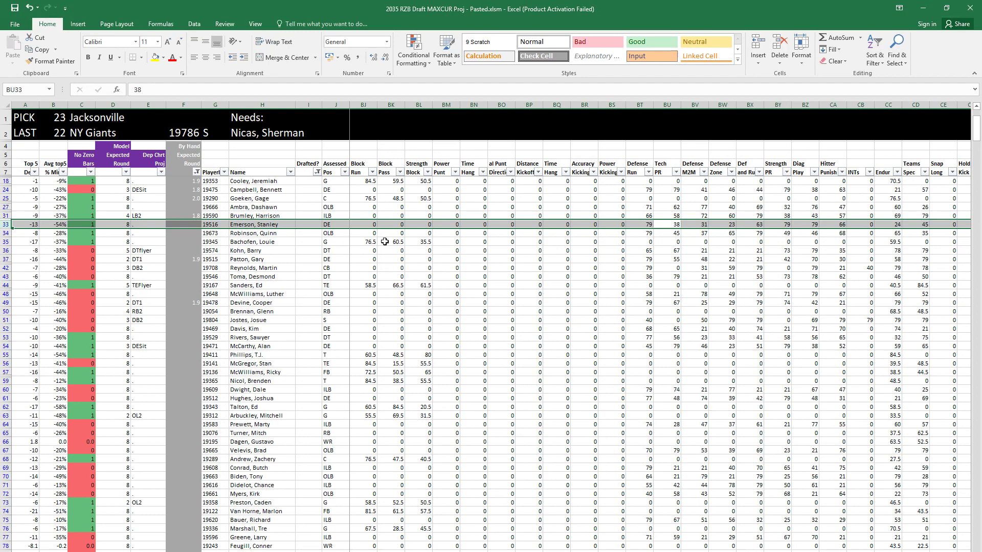
Step: Set the row 33 defensive end's by-hand expected round to 2
key("Home")
key("Left")
key("Left")
key("Left")
key("Left")
key("Left")
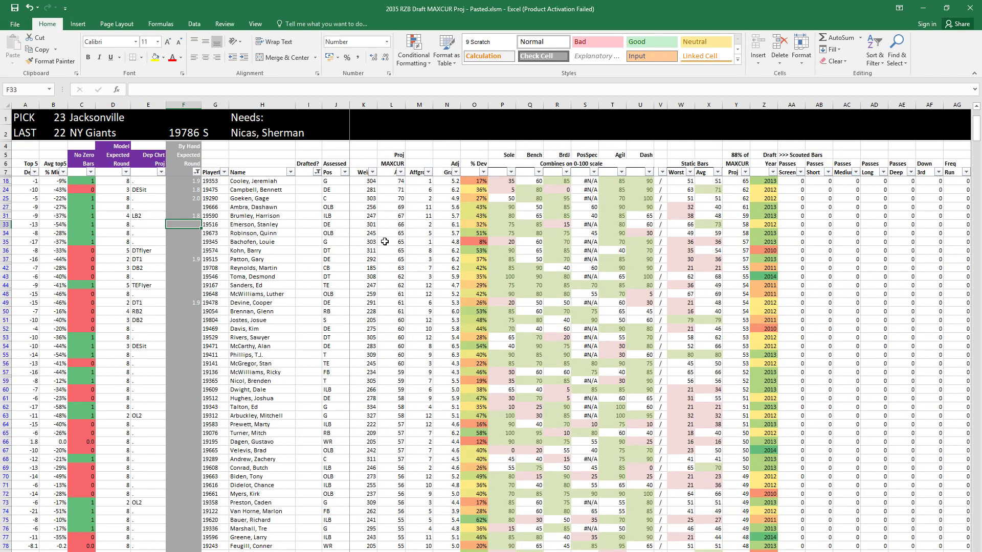
type("2")
key("Return")
Step: Highlight row 34 and scan the outside linebacker's projection, combine scores, static bars and scouted bars through the affinity columns
key("shift+space")
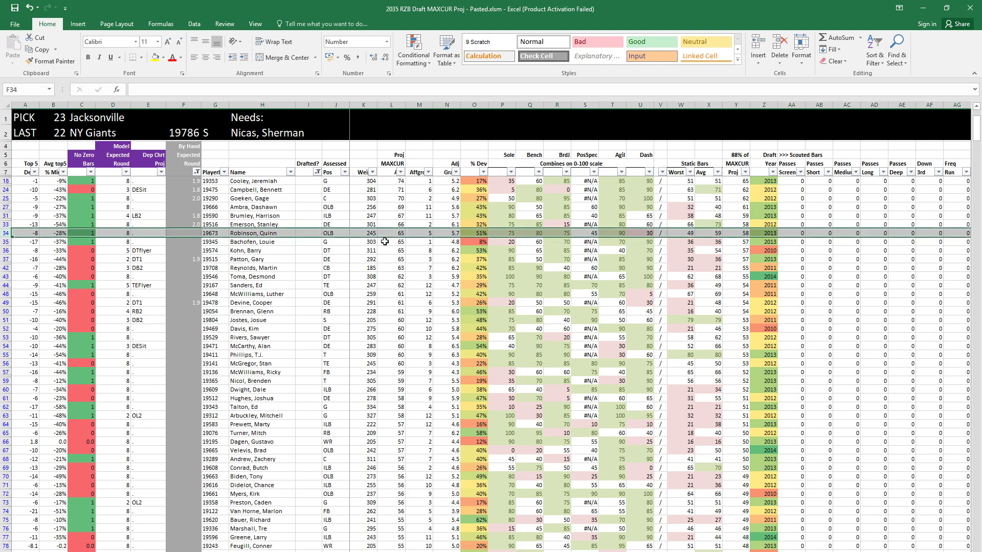
key("Right")
key("Right")
key("Right")
key("Right")
key("Right")
key("Right")
key("Right")
key("Right")
key("Right")
key("Right")
key("Right")
key("Right")
key("Right")
key("Right")
key("Right")
key("Right")
key("Right")
key("Right")
key("Right")
key("Right")
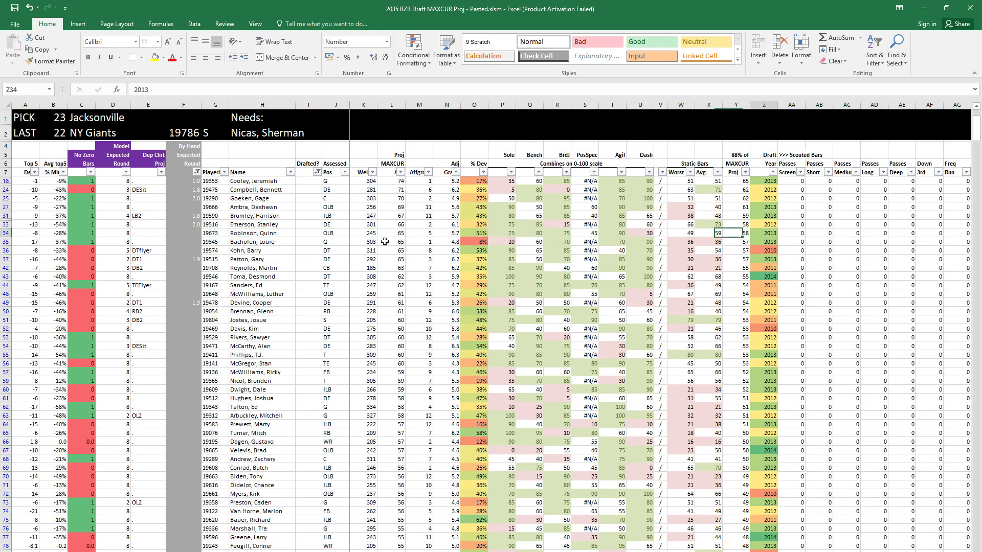
key("Right")
key("Right")
key("Right")
key("Right")
key("Right")
key("Right")
key("Right")
key("Right")
key("Right")
key("Right")
key("Right")
key("Right")
key("Right")
key("Right")
key("Right")
key("Right")
key("Right")
key("Right")
key("Right")
key("Right")
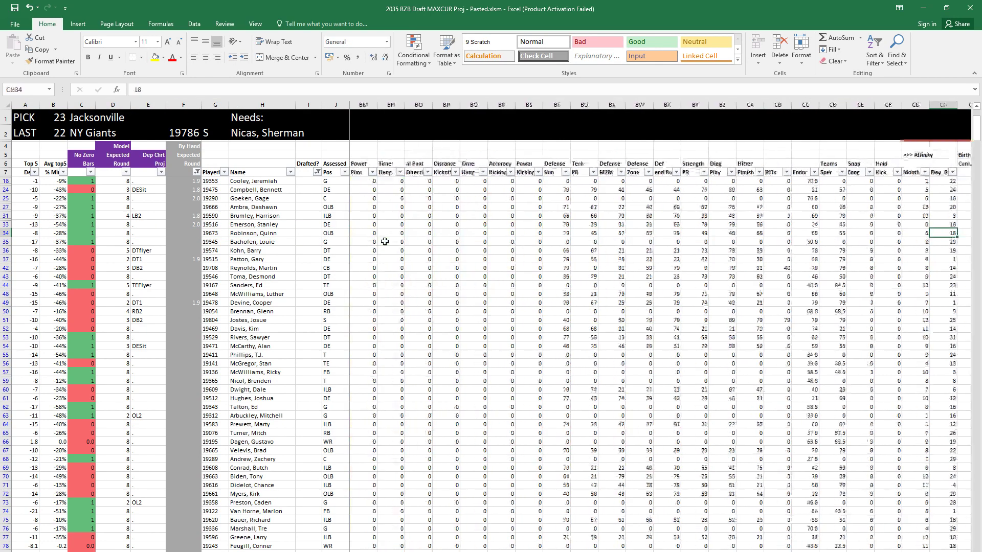
Step: Examine the row 34 outside linebacker's scouted defensive bars from Run Defense through Punishing Hitter
key("Left")
key("Left")
key("Left")
key("Left")
key("Left")
key("Left")
key("Left")
key("Left")
key("Left")
key("Left")
key("Left")
key("Left")
key("Left")
key("Left")
key("Left")
key("Left")
key("Left")
key("Left")
key("Right")
key("Right")
key("Right")
key("Right")
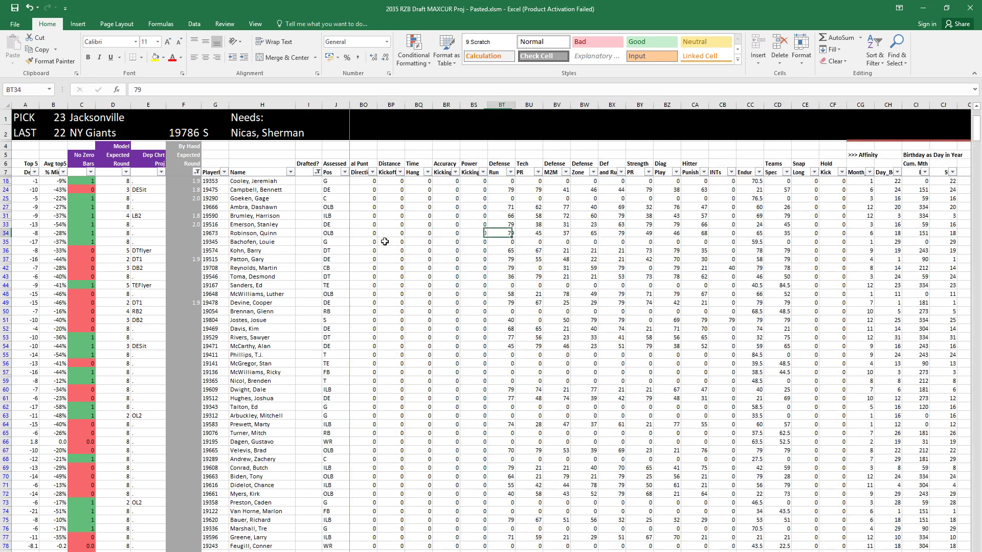
key("shift+Right")
key("shift+Right")
key("shift+Right")
key("shift+Right")
key("shift+Right")
key("shift+Down")
key("shift+Down")
key("shift+Right")
key("shift+Right")
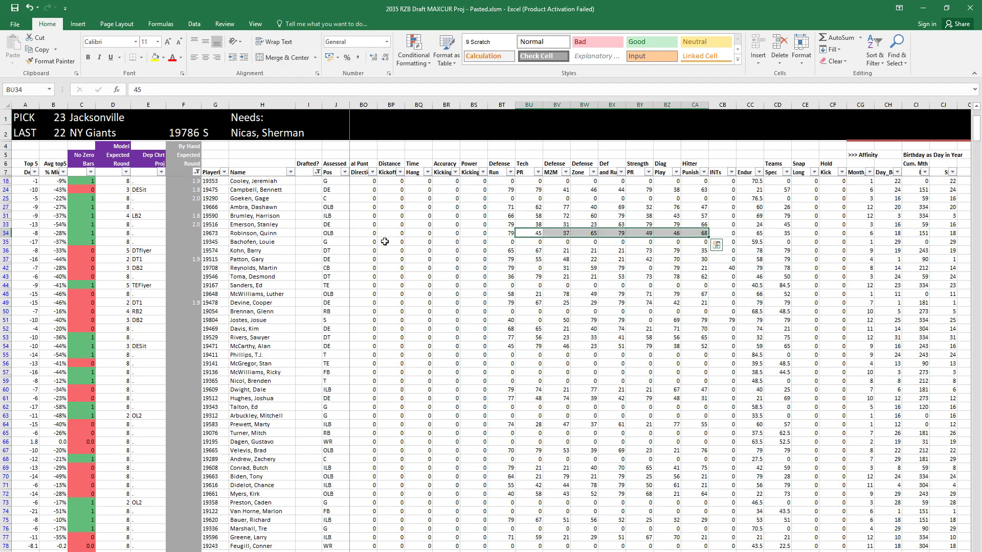
Step: Set the row 34 outside linebacker's by-hand expected round to 1.9
key("Home")
key("Left")
key("Left")
key("Left")
key("Left")
key("Left")
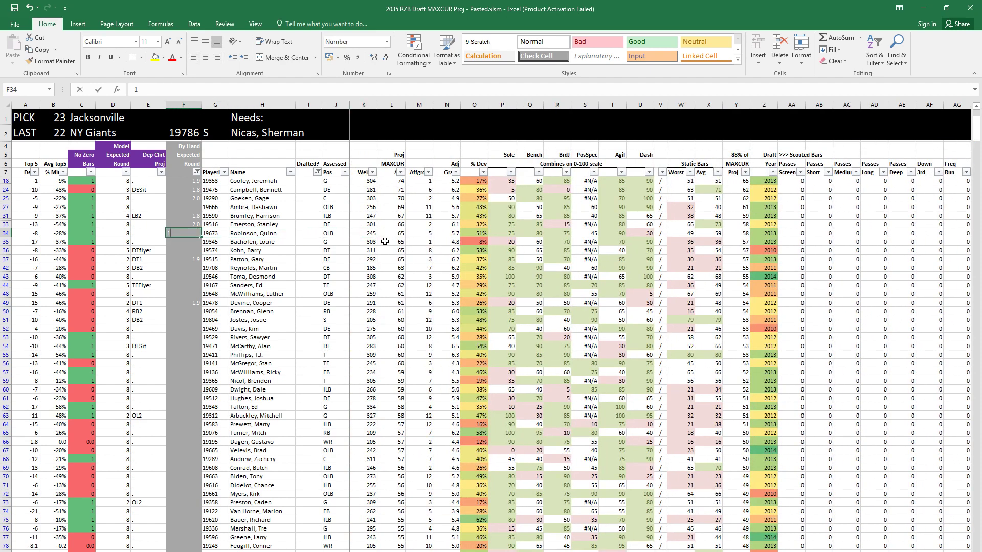
type("1.8")
key("BackSpace")
type("9")
key("Return")
Step: Review the row 35 guard's weight, projection and development percentage, and set his by-hand expected round to 2
key("Right")
key("Right")
key("Right")
key("Right")
key("Right")
key("Right")
key("Right")
key("Right")
key("Right")
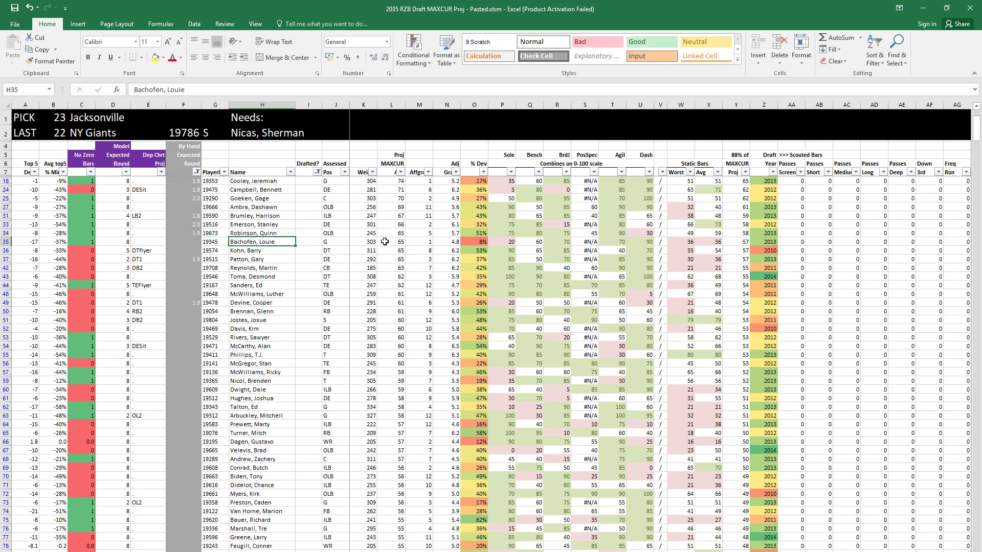
key("Left")
key("Left")
key("Left")
key("Left")
key("Left")
key("Left")
key("Left")
key("Left")
key("Left")
type("2")
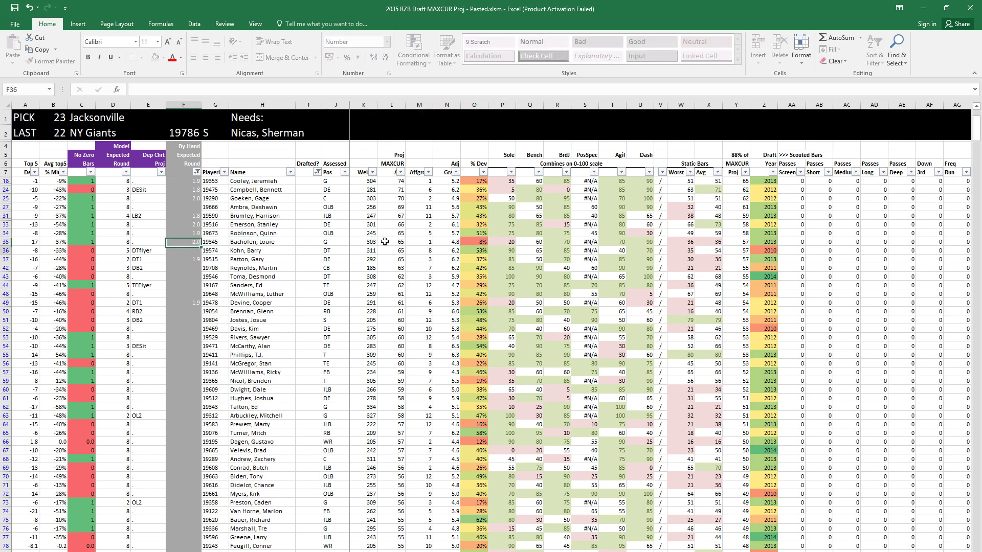
key("Return")
Step: Scan the row 36 defensive tackle's projection, combine scores, static bars and scouted bars through the affinity columns
key("Right")
key("Right")
key("Right")
key("Right")
key("Right")
key("Right")
key("Right")
key("Right")
key("Right")
key("Right")
key("Right")
key("Right")
key("Right")
key("Right")
key("Right")
key("Right")
key("Right")
key("Right")
key("Right")
key("Right")
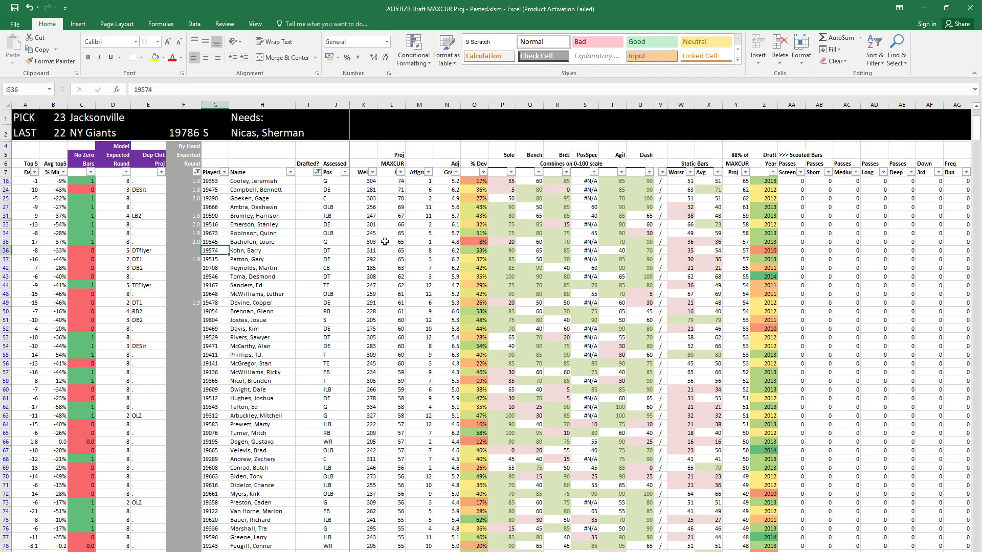
key("Right")
key("Right")
key("Right")
key("Right")
key("Right")
key("Right")
key("Right")
key("Right")
key("Right")
key("Right")
key("Right")
key("Right")
key("Right")
key("Right")
key("Right")
key("Right")
key("Right")
key("Right")
key("Right")
key("Right")
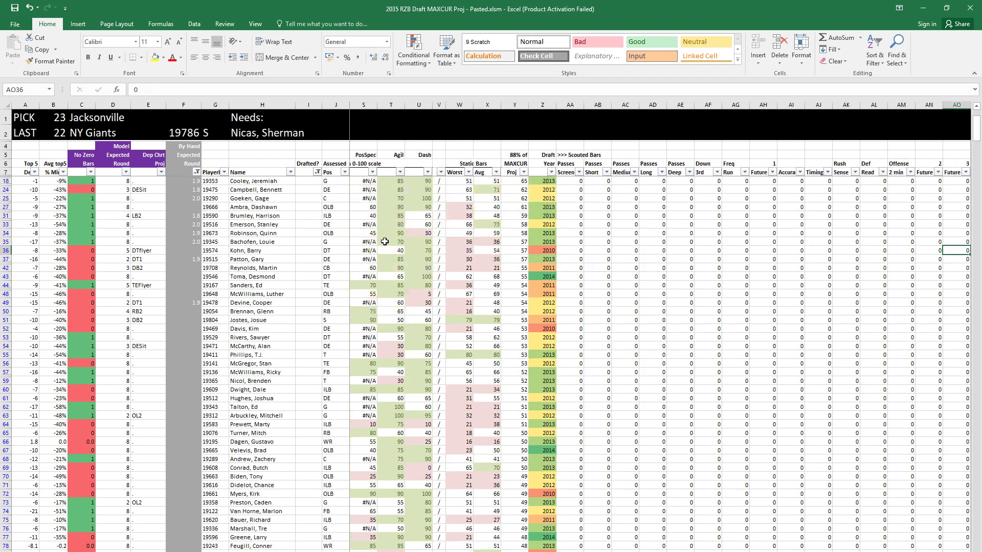
key("Right")
key("Left")
key("Left")
key("Left")
key("Left")
key("Left")
key("Left")
key("Left")
key("Left")
key("Left")
key("Left")
key("Left")
key("Left")
key("Left")
key("Left")
key("Left")
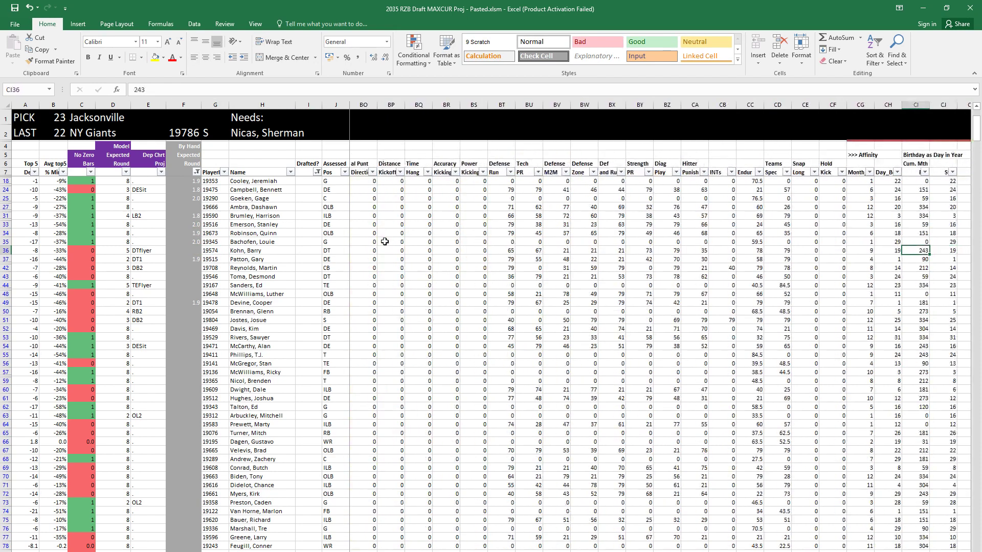
Step: Examine the row 36 defensive tackle's scouted defensive bars from Run Defense through Punishing Hitter
key("Right")
key("Right")
key("Right")
key("Right")
key("Right")
key("Right")
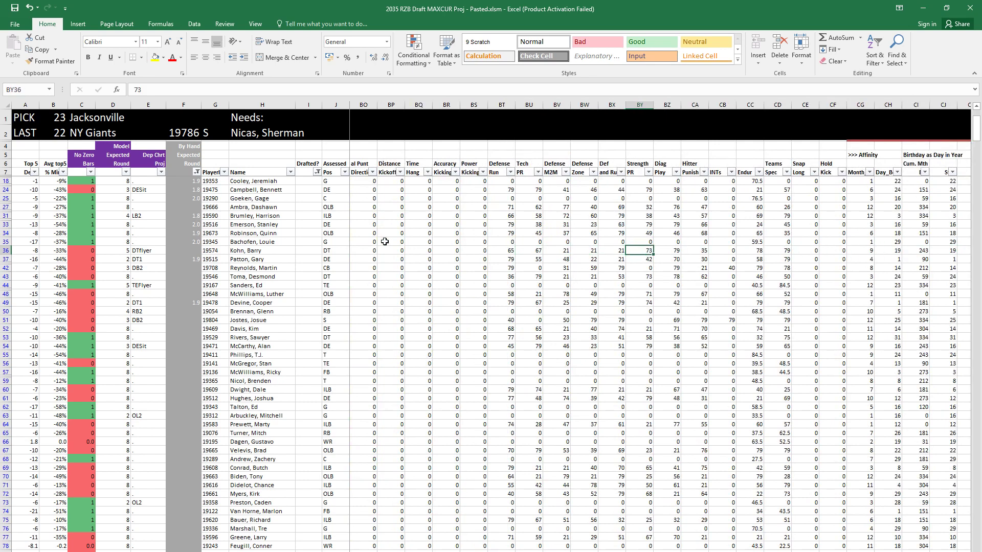
key("Right")
key("Left")
key("Left")
key("Left")
key("Left")
key("Left")
key("Left")
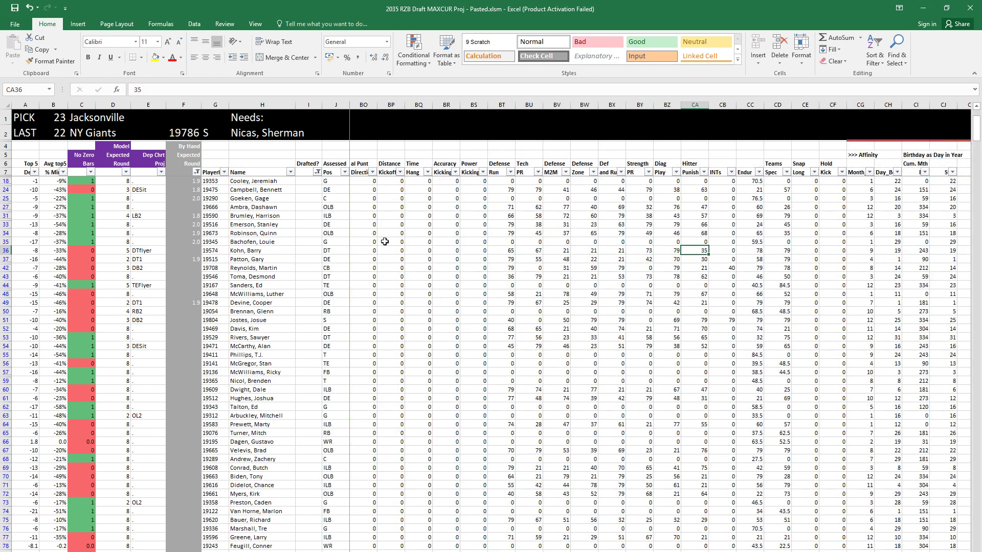
key("Left")
key("Left")
key("Left")
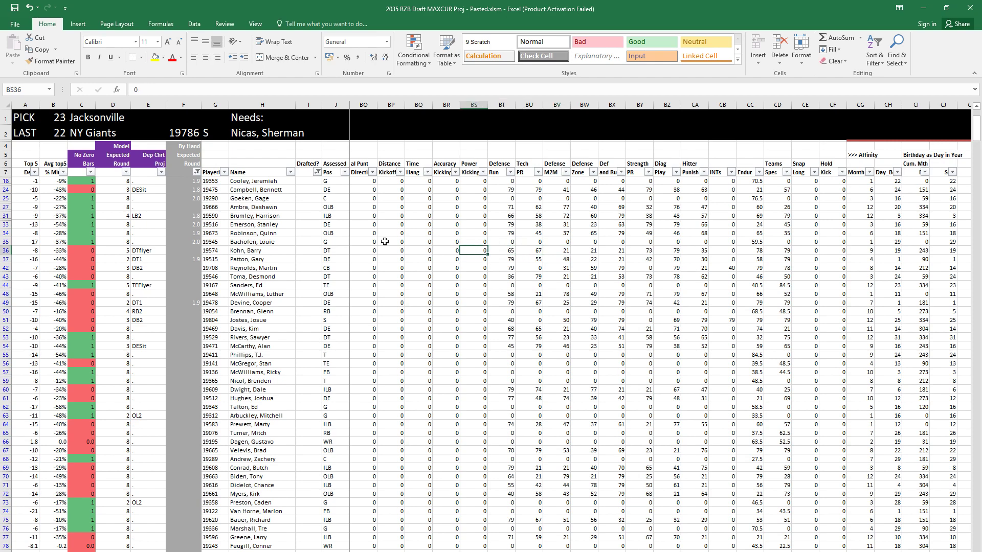
Step: Review the row 36 defensive tackle's projection and development percentage, and set his by-hand expected round to 1.9
key("Home")
key("Right")
key("Right")
key("Right")
key("Right")
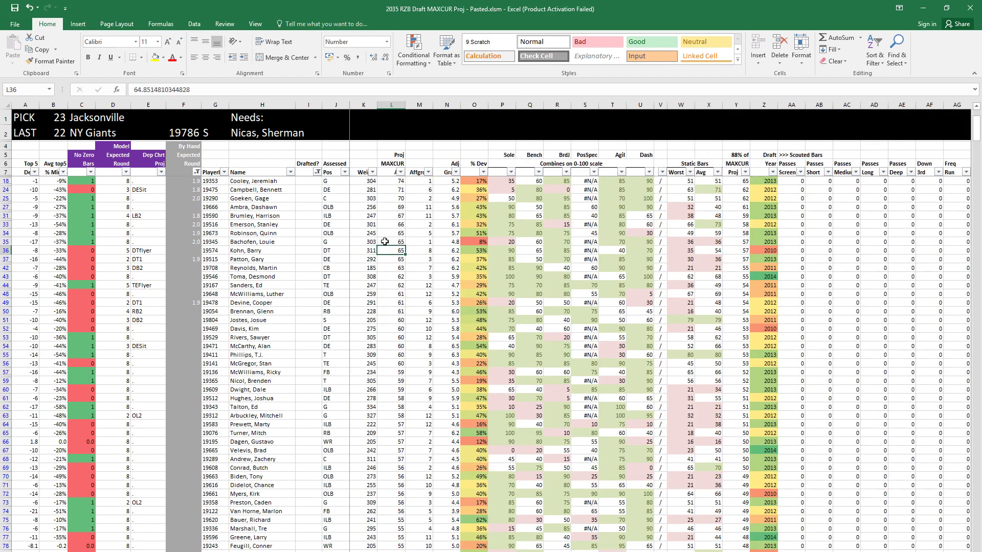
key("shift+space")
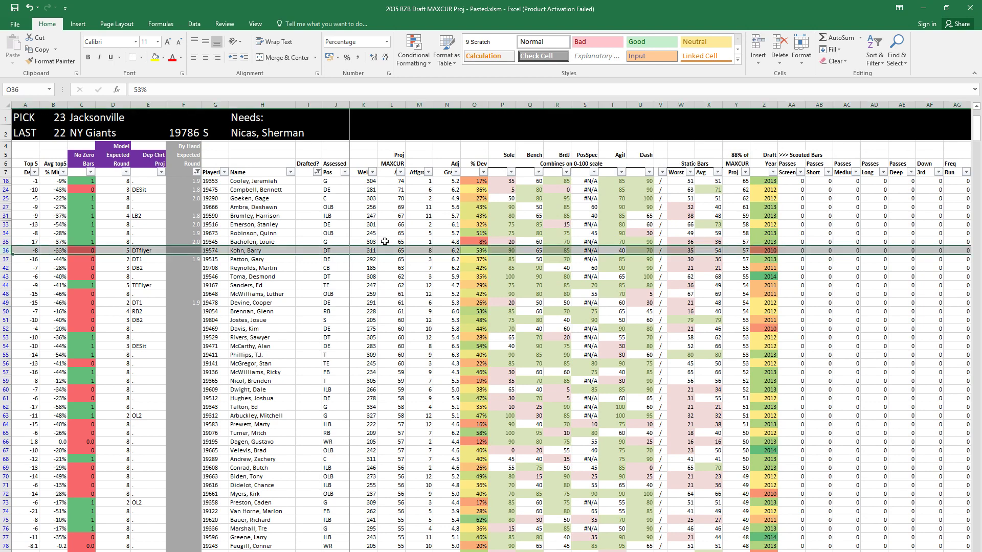
key("Left")
key("Left")
key("Left")
key("Left")
key("Left")
key("Left")
key("Left")
key("Left")
key("Left")
type("1.9")
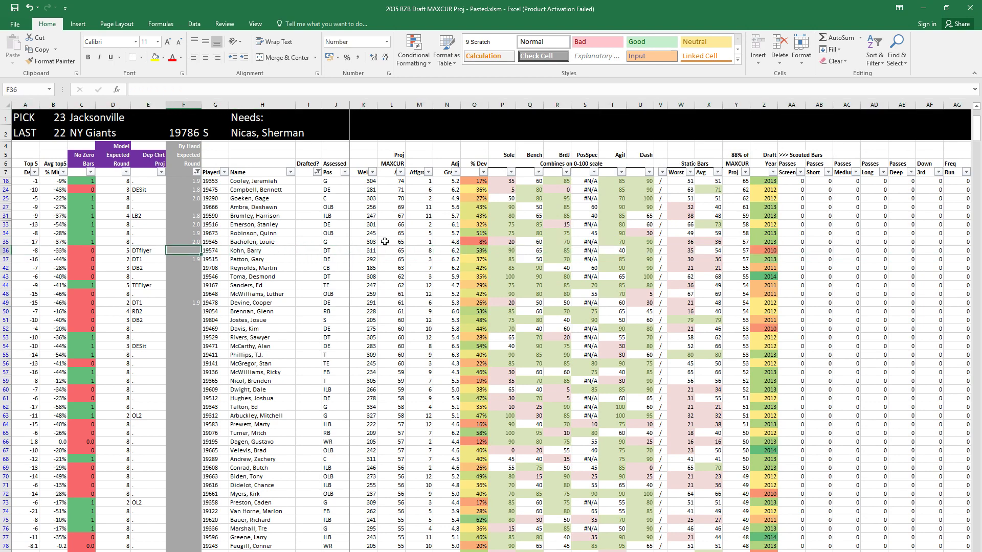
key("Return")
Step: Review the row 42 cornerback's weight, projection, combine scores and static bars through the draft year, highlighting his row
key("Down")
key("Right")
key("Right")
key("Right")
key("Right")
key("Right")
key("Right")
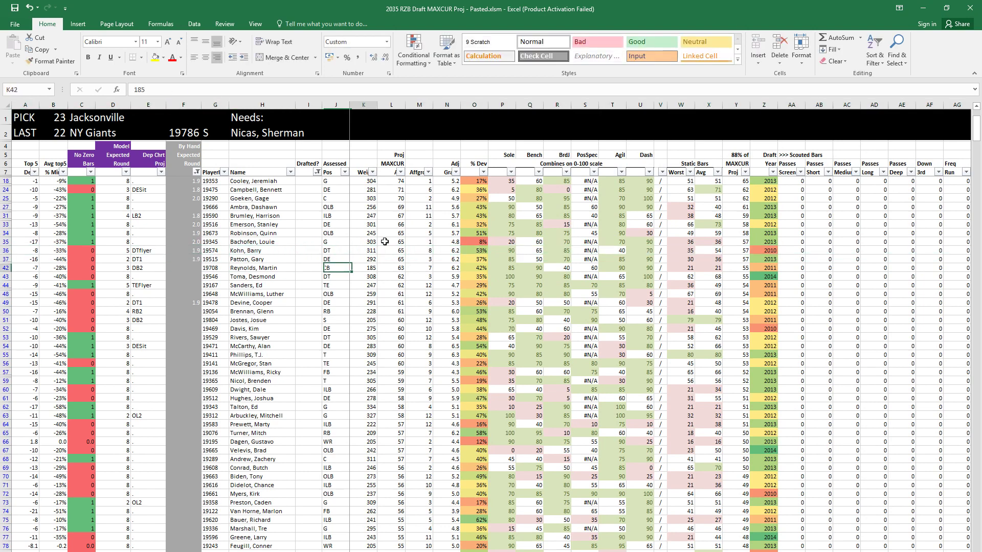
key("shift+space")
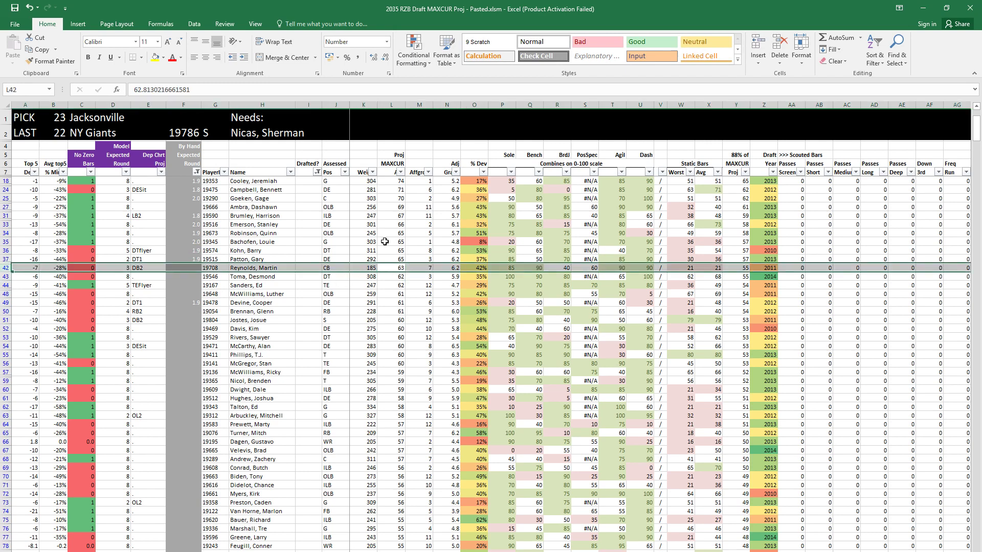
key("Right")
key("Right")
key("Right")
key("Right")
key("Right")
key("Right")
key("Right")
key("Right")
key("Right")
key("Right")
key("Right")
key("Right")
key("Right")
key("Right")
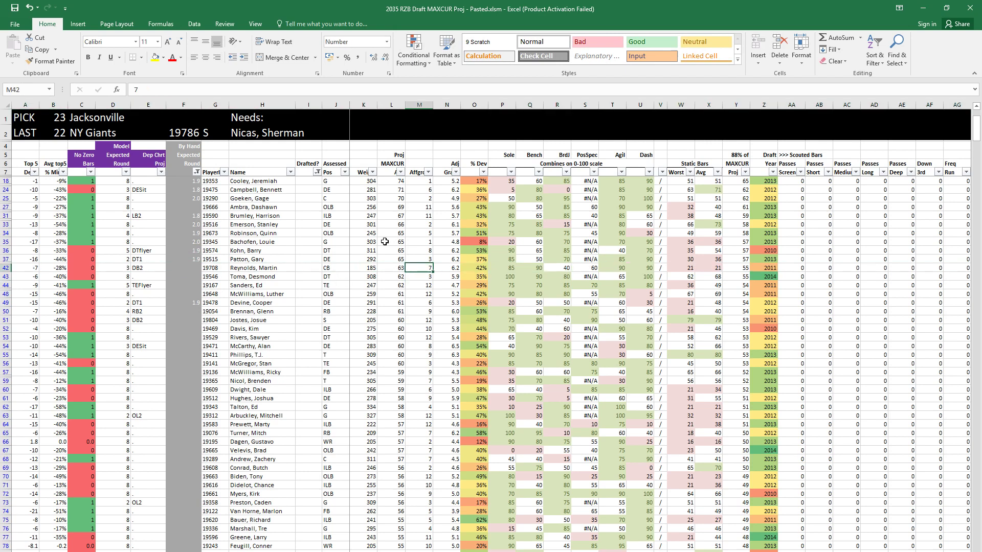
key("shift+space")
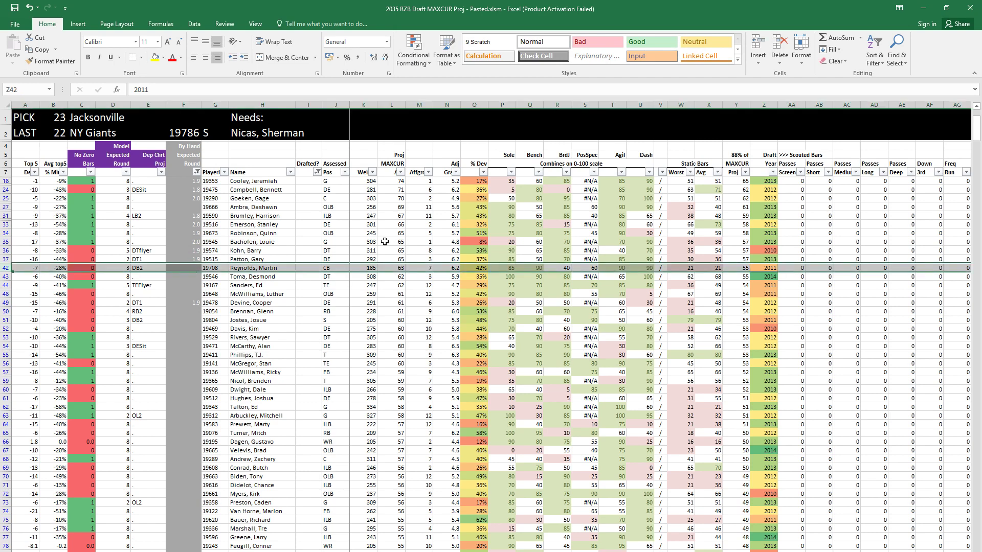
Step: Highlight the row 37 defensive end for comparison and return to the row 42 cornerback's assessed position
key("Up")
key("shift+space")
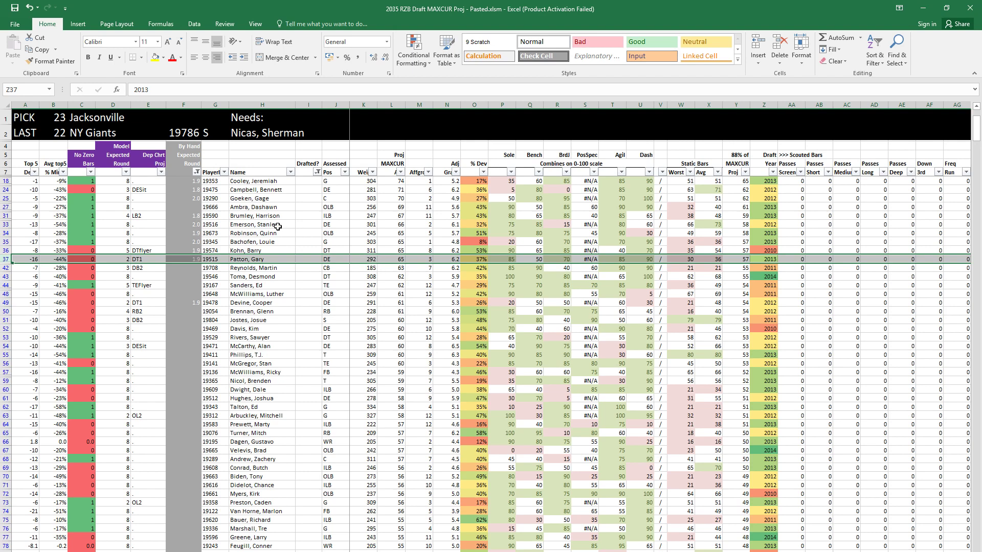
left_click(312, 258)
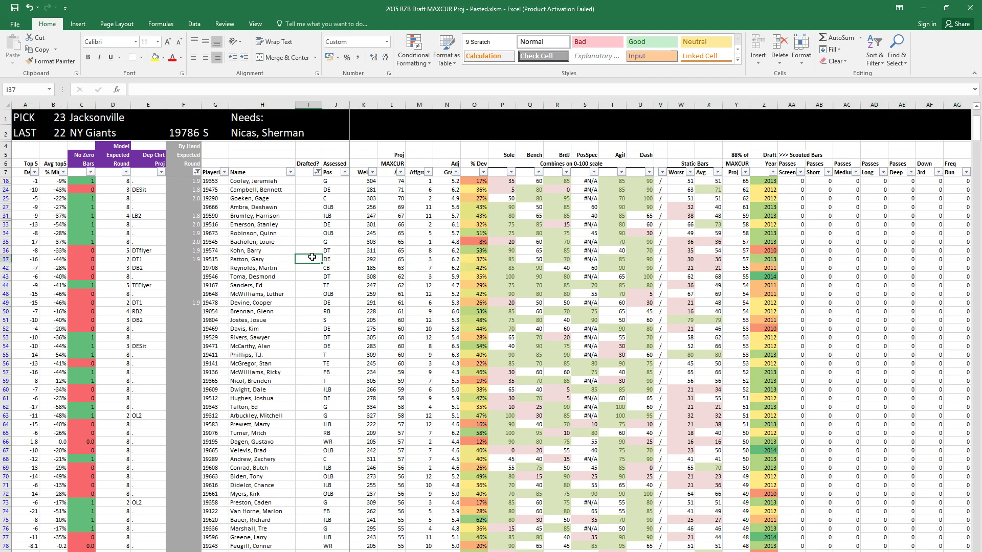
left_click_drag(196, 253, 336, 268)
left_click(335, 268)
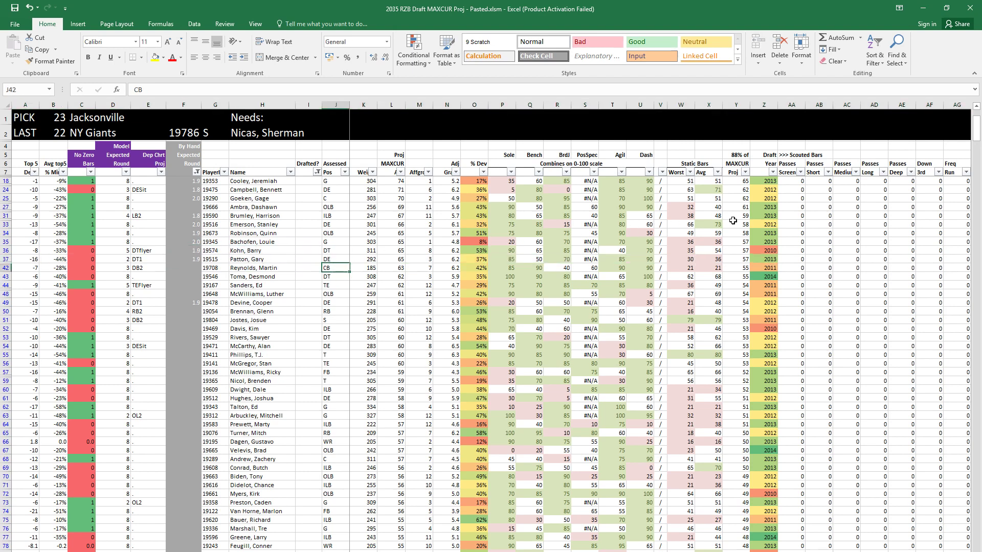
Step: Highlight the row 31 inside linebacker and review his values from draft year back to the Drafted column
left_click_drag(764, 215, 140, 214)
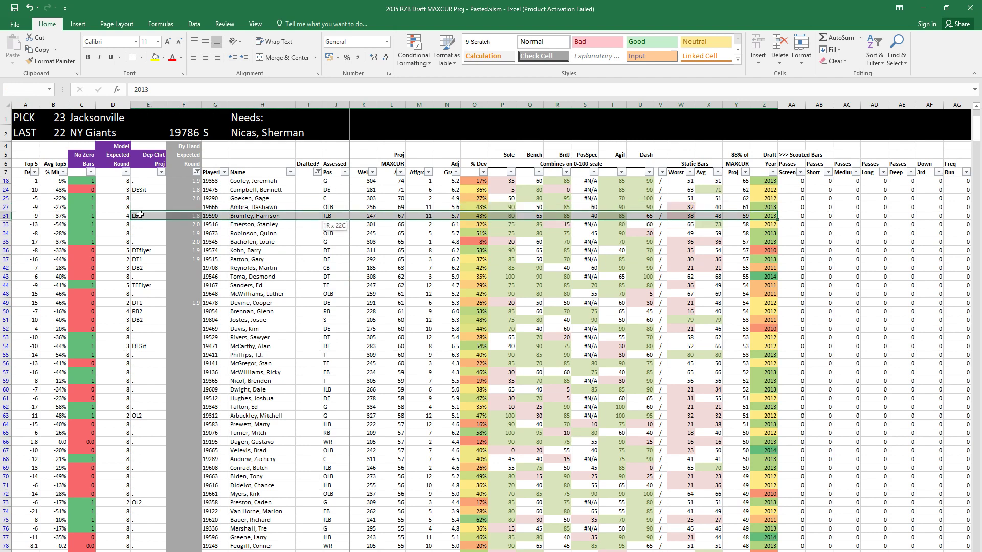
key("Left")
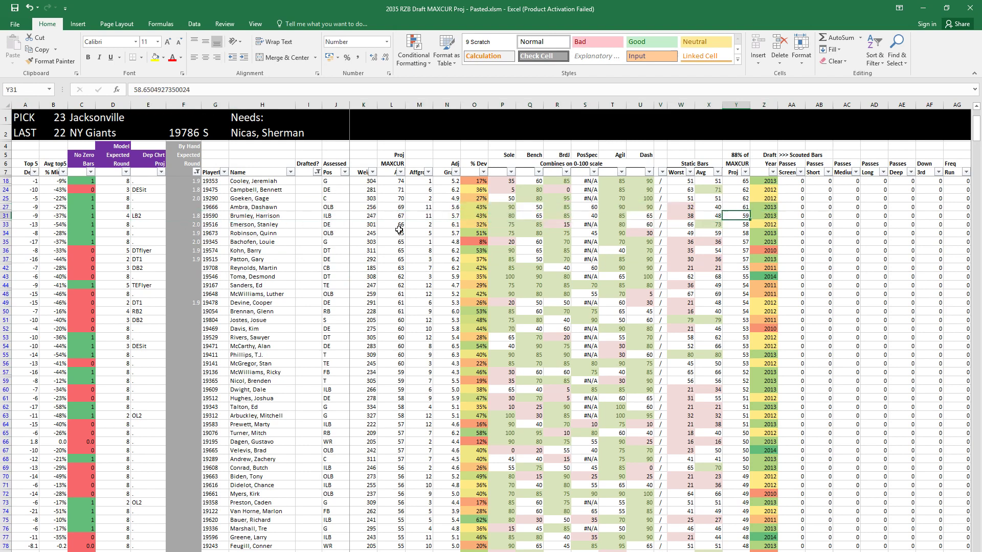
key("Left")
key("Left")
key("Left")
key("Left")
key("Left")
key("Left")
key("Left")
key("Left")
key("Left")
key("Left")
key("Left")
key("Left")
key("Left")
key("Left")
key("Left")
key("Left")
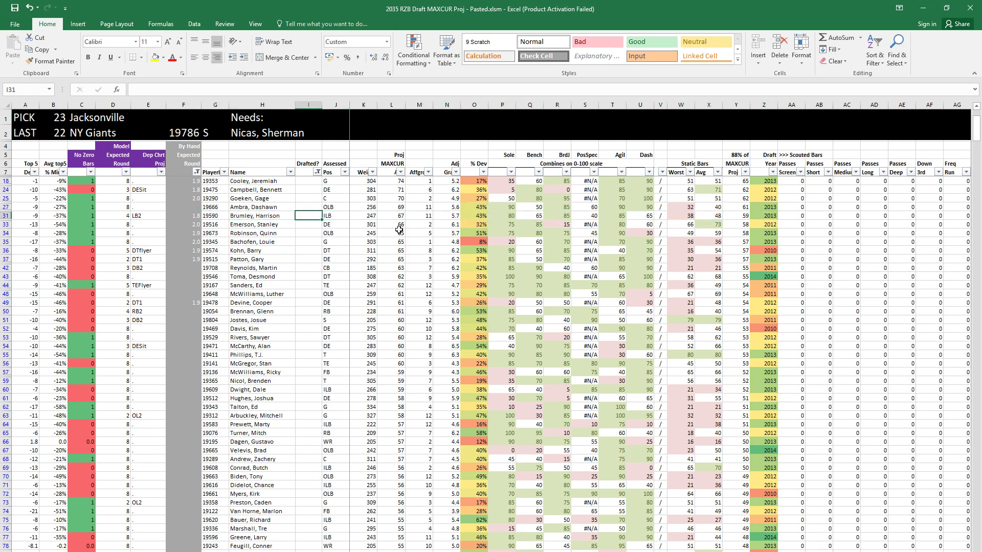
key("shift+space")
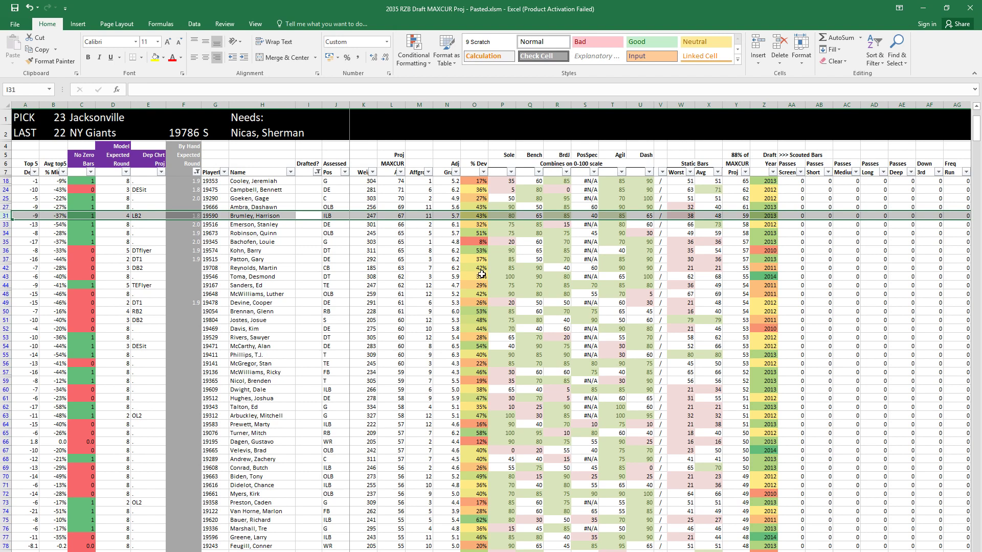
Step: Recheck the highlighted row 31 inside linebacker's position and compare down the position column to the row 42 cornerback
key("Right")
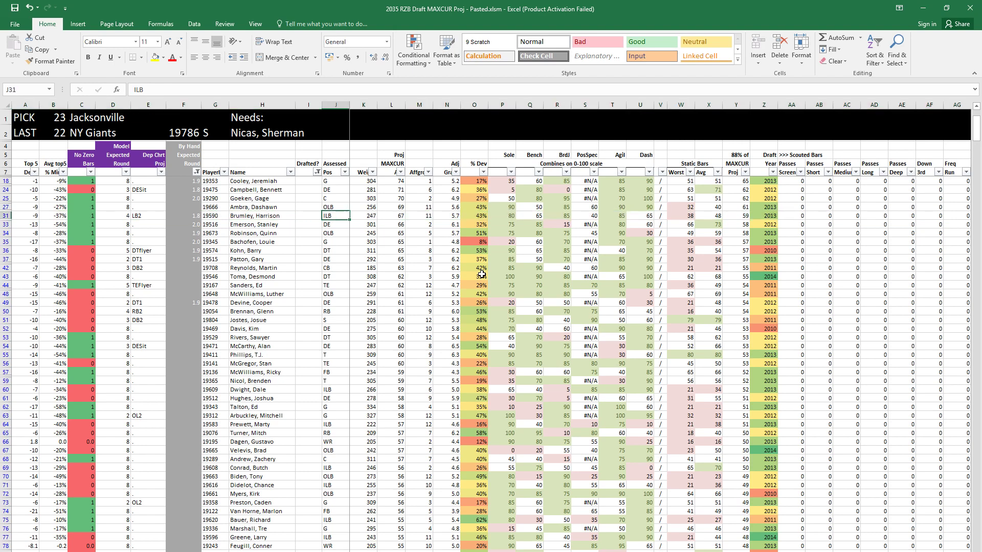
key("shift+space")
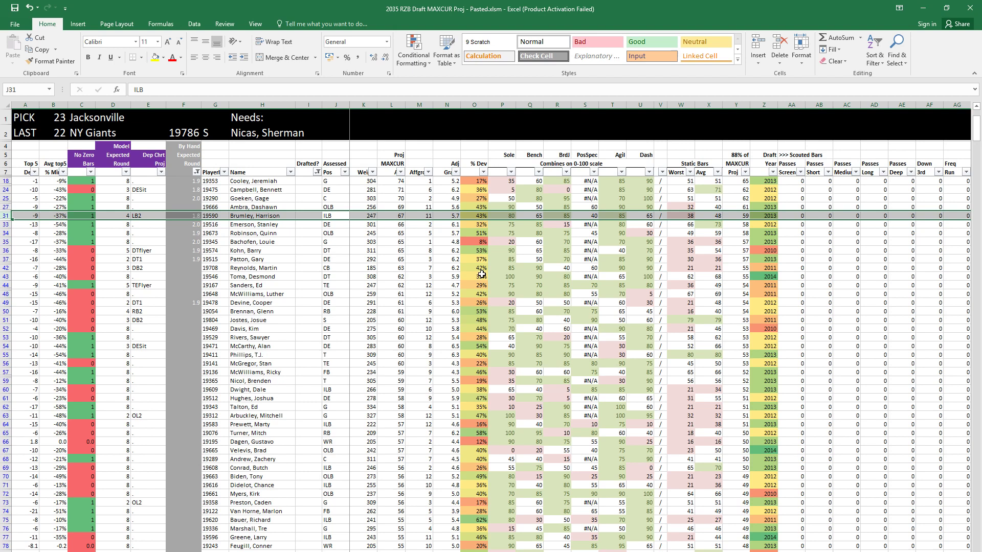
key("Down")
key("Down")
key("Down")
key("Down")
key("Down")
key("Down")
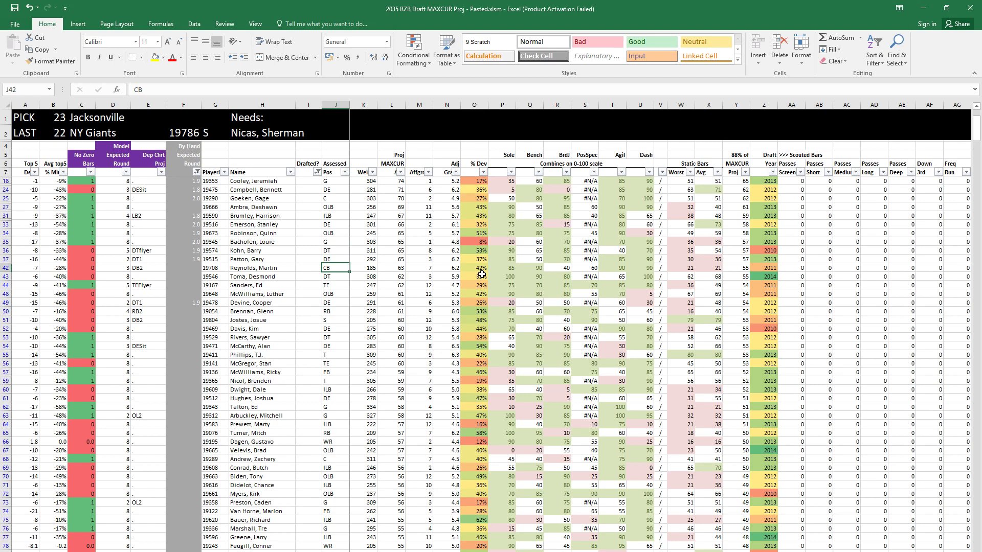
Step: Review the row 44 tight end's weight, projection, combine scores and static bars across his row
key("Down")
key("Down")
key("Right")
key("Right")
key("Right")
key("Right")
key("Right")
key("Right")
key("Right")
key("Right")
key("Right")
key("Right")
key("Right")
key("Right")
key("Right")
key("Right")
key("Right")
key("Right")
key("Right")
key("Right")
key("Right")
key("Right")
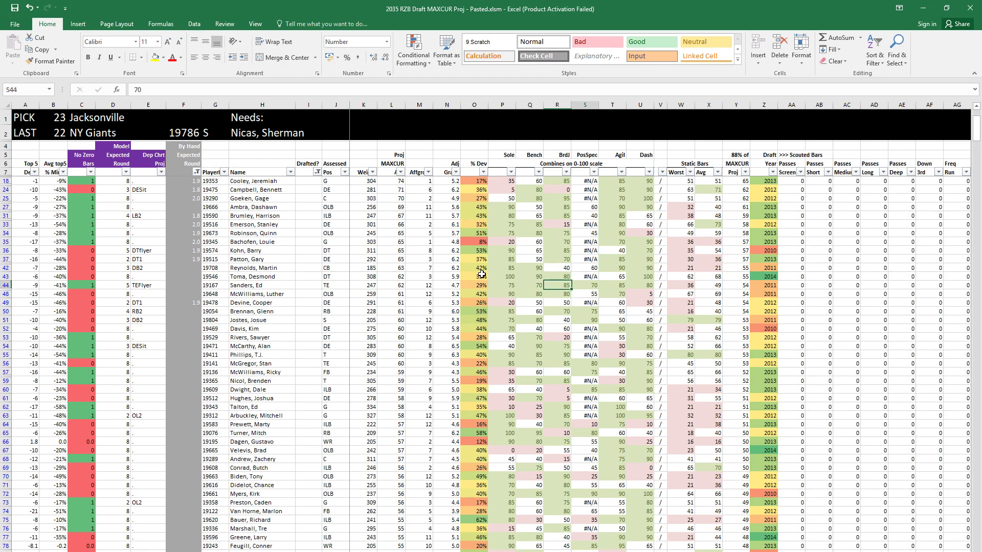
Step: Examine the row 44 tight end's receiving and blocking bars, and return to his weight
key("Right")
key("Right")
key("Right")
key("Right")
key("Right")
key("Right")
key("Right")
key("Right")
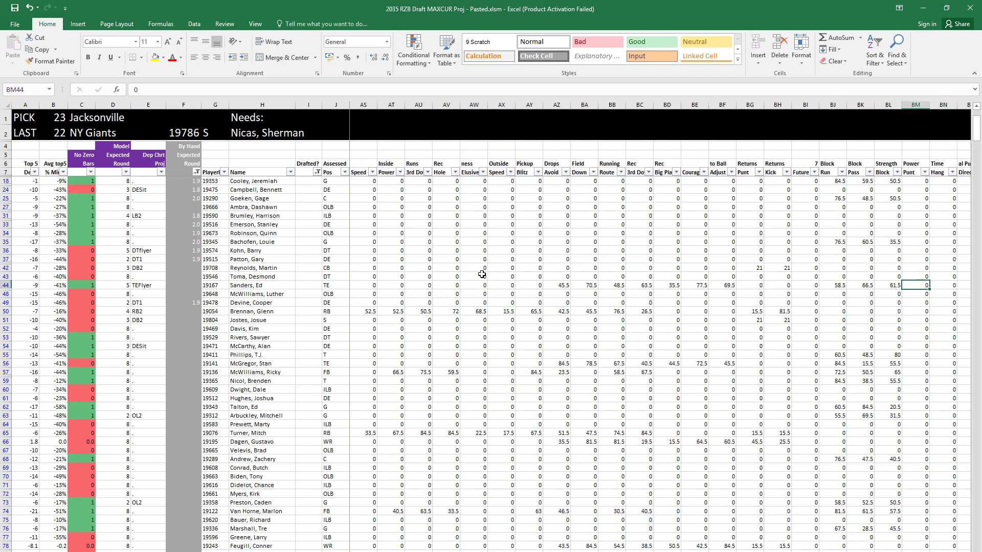
key("Left")
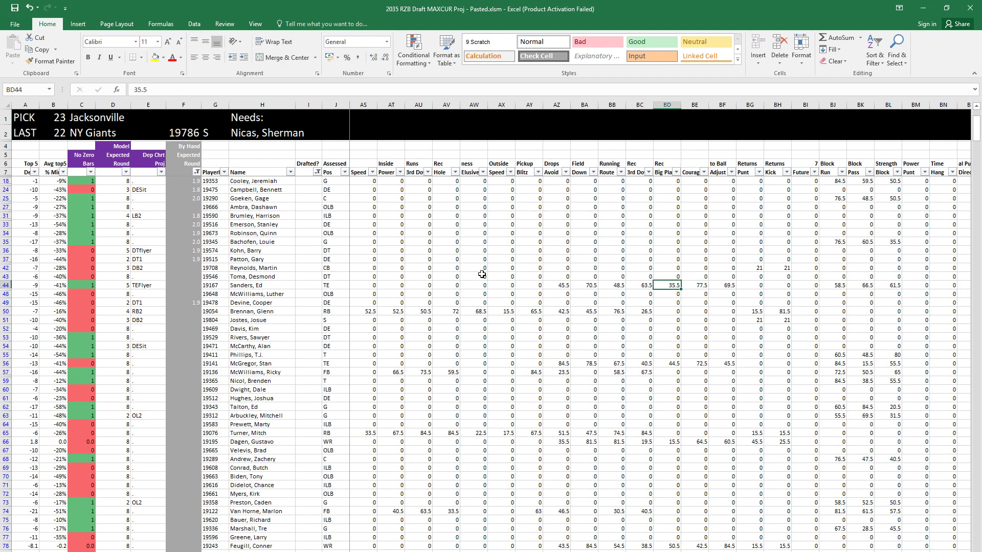
key("Left")
key("Left")
key("Right")
key("Right")
key("Home")
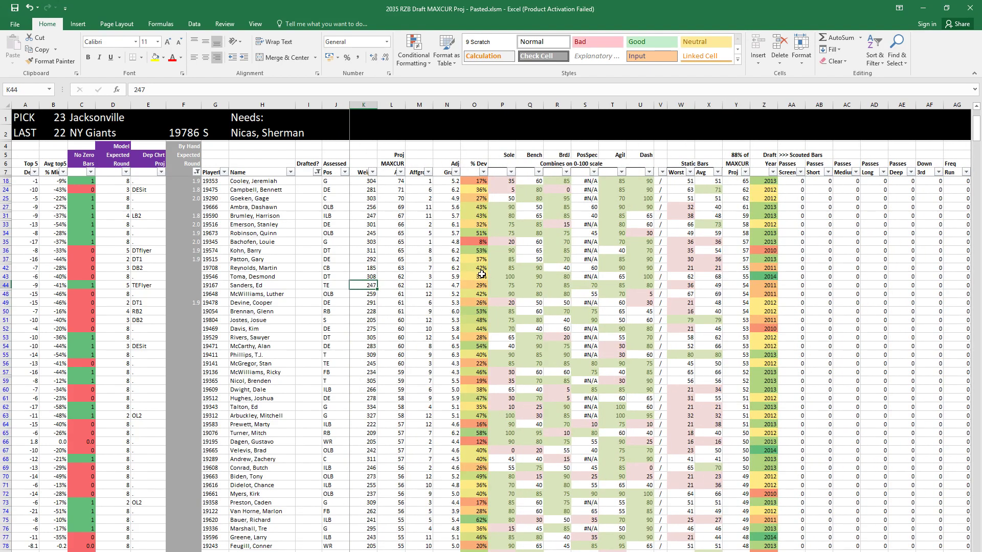
Step: Scan the players from row 44 down to the row 63 guard and compare the projected MAXCUR values in rows 63, 62 and 31
key("Down")
key("Down")
key("Down")
key("Down")
key("Down")
key("Down")
key("Down")
key("Down")
key("Down")
key("Down")
key("Down")
key("Down")
key("Down")
key("Down")
key("Down")
key("Down")
key("Down")
key("Up")
key("Up")
key("Right")
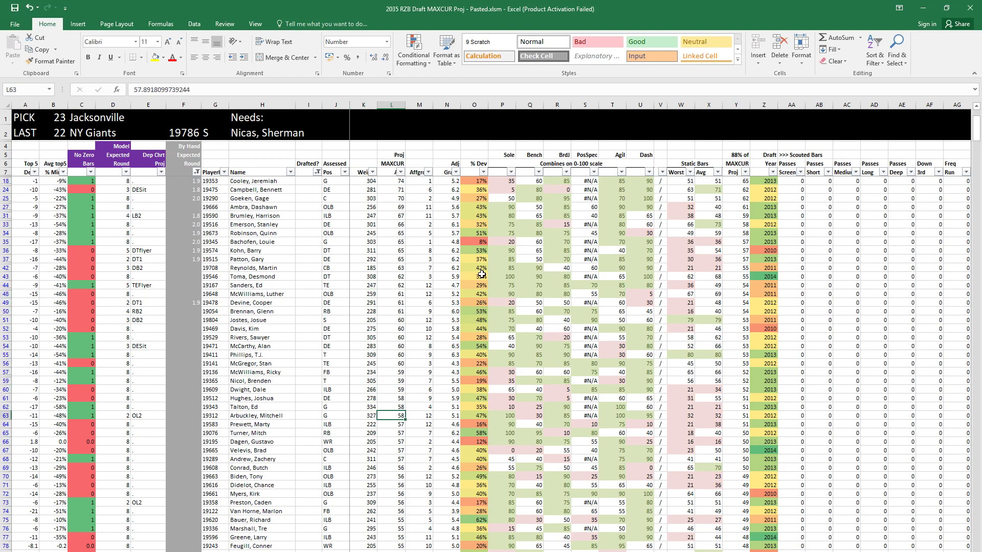
left_click(391, 406)
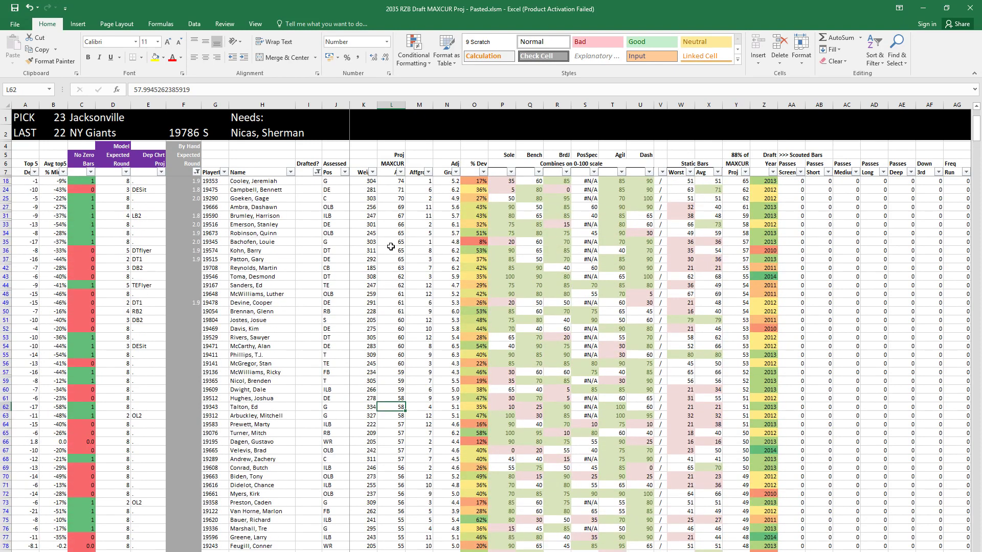
left_click(387, 217)
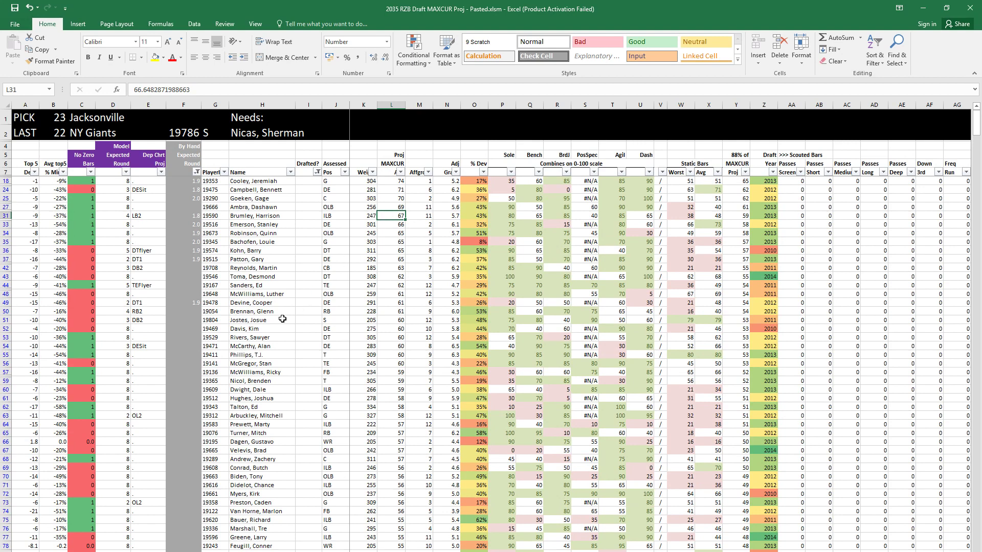
Step: Record the row 37 defensive end as pick 23 in the Drafted? column
left_click_drag(153, 303, 357, 326)
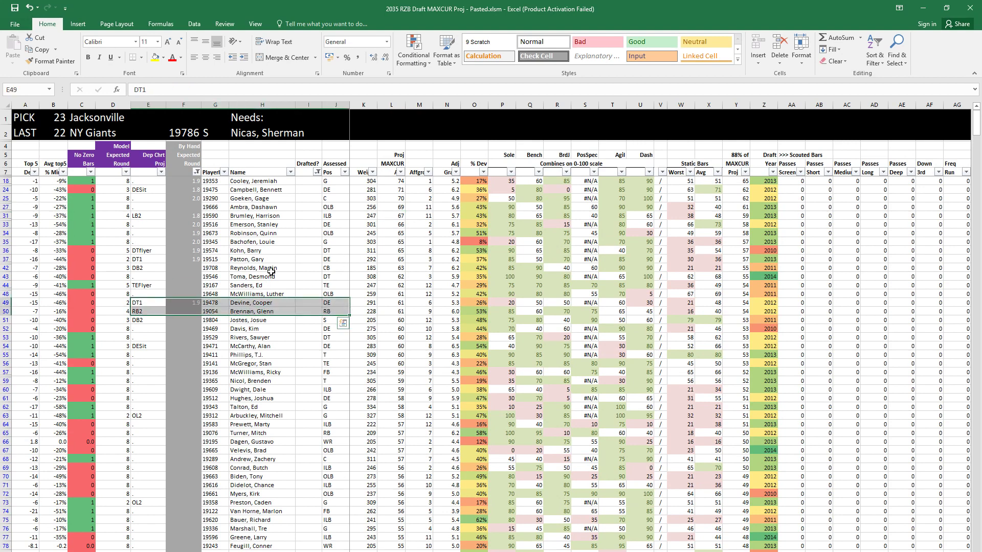
left_click(212, 264)
left_click_drag(134, 259, 324, 259)
left_click(308, 259)
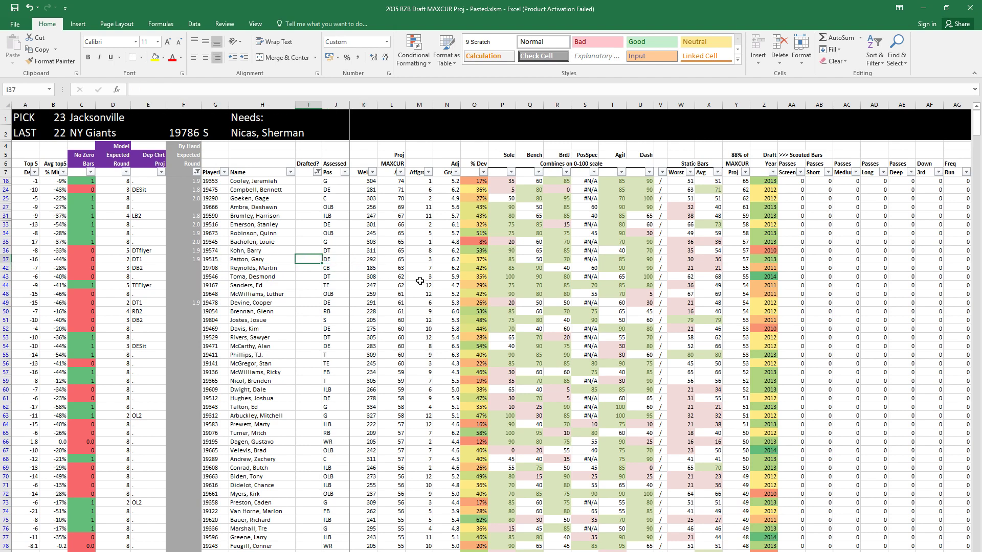
type("23")
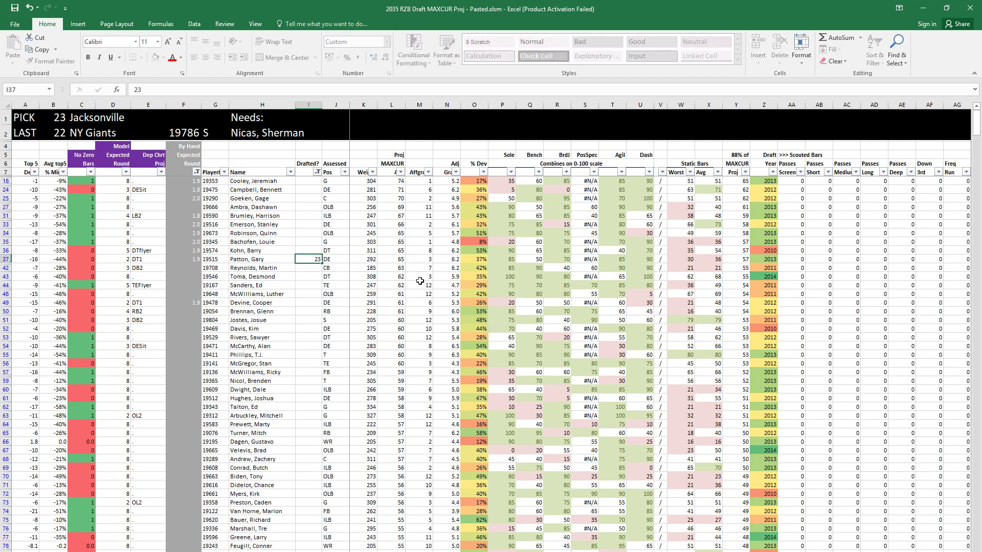
key("Return")
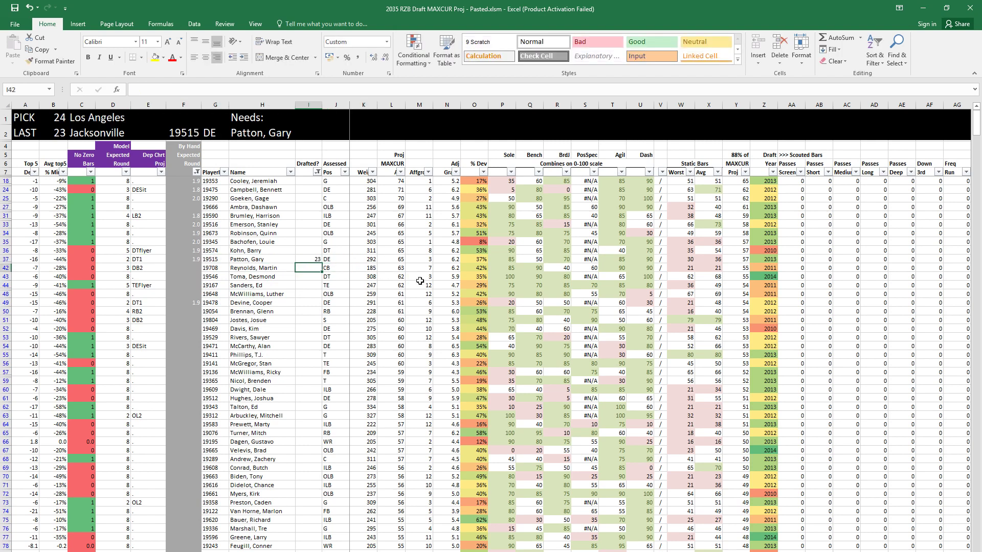
Step: Check the draft order sheet and record the row 24 defensive end as pick 24 in the Drafted? column
key("ctrl+Page_Down")
key("ctrl+Page_Up")
key("Up")
key("Up")
key("Up")
key("Up")
key("Up")
key("Up")
key("Up")
key("Up")
key("Up")
key("Up")
type("24")
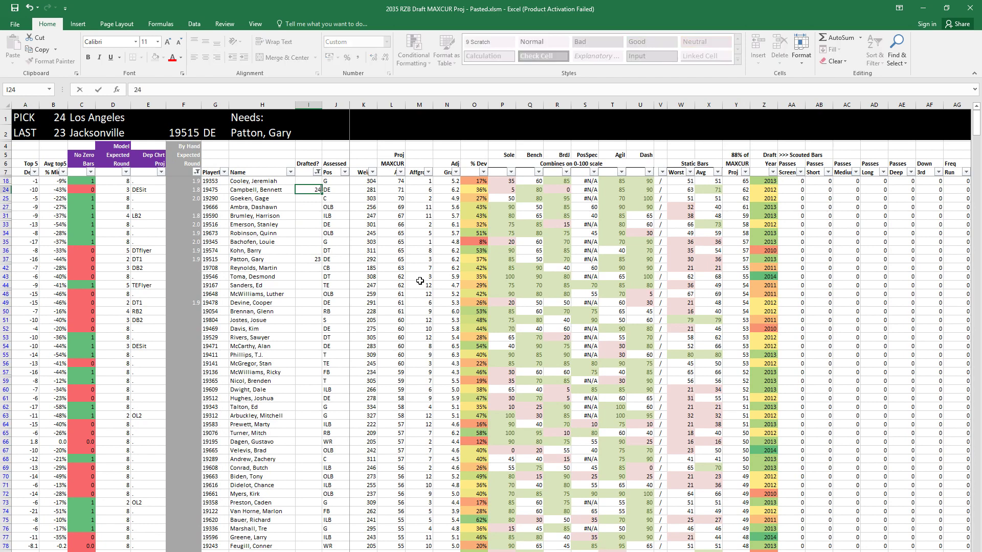
key("Return")
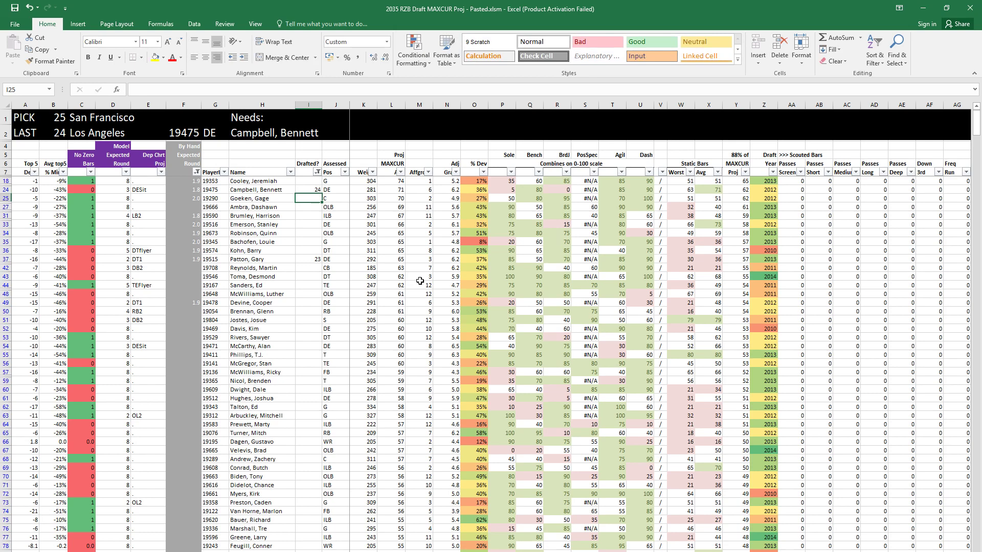
Step: Check San Francisco's entry in the draft order sheet and record the row 18 guard as pick 25
key("Up")
key("Up")
key("ctrl+Page_Down")
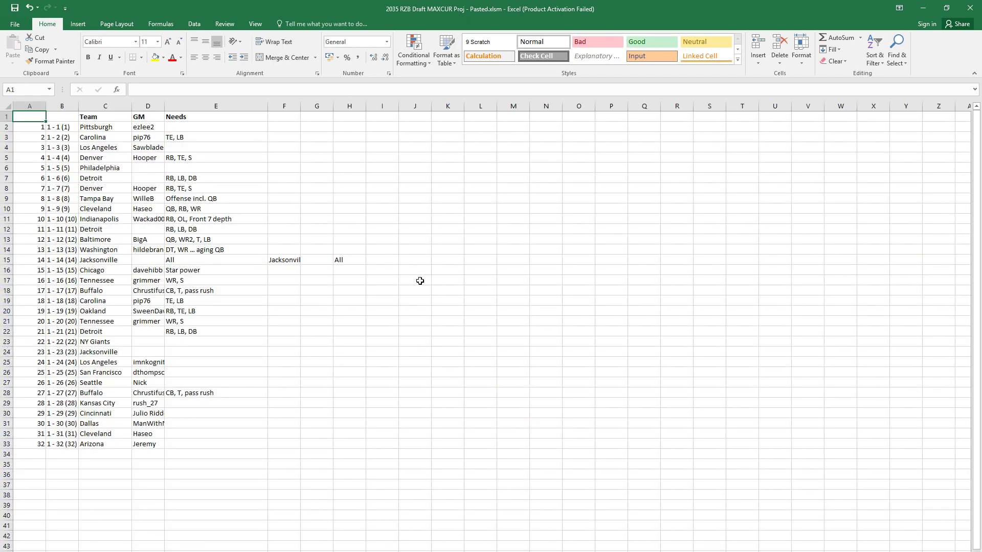
key("ctrl+Page_Up")
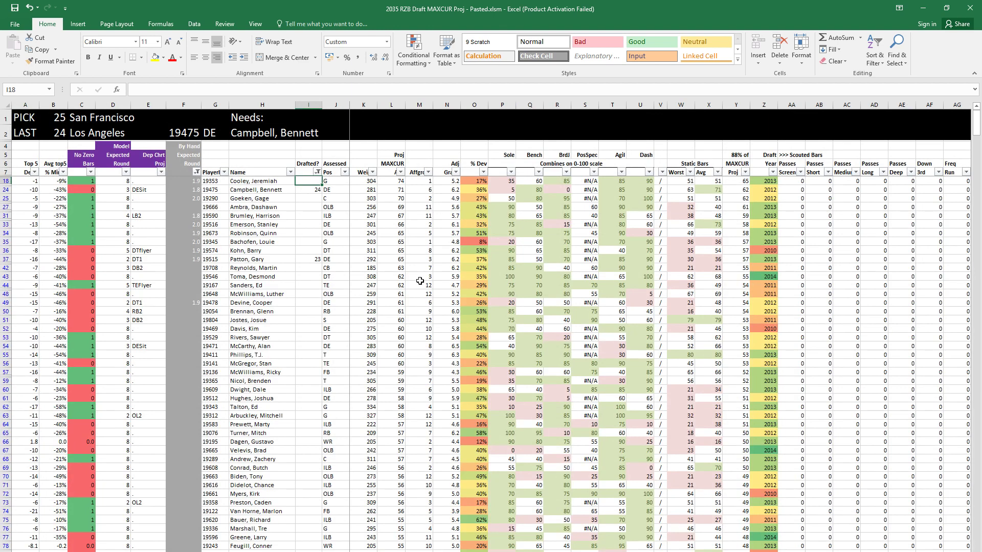
type("25")
key("Return")
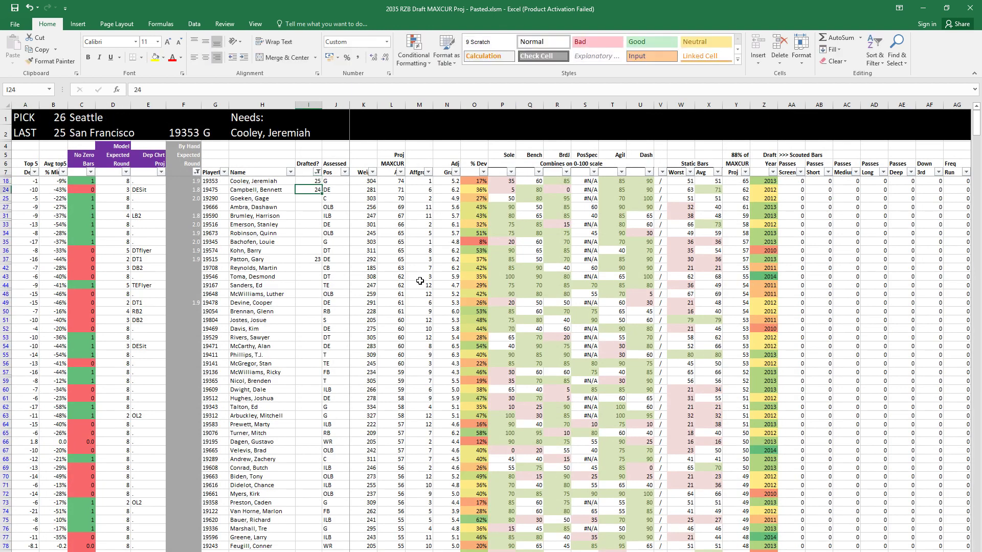
Step: Scan the Drafted? column from row 24 to row 37 for the next candidate, returning to the row 36 defensive tackle
key("Down")
key("Down")
key("Down")
key("Down")
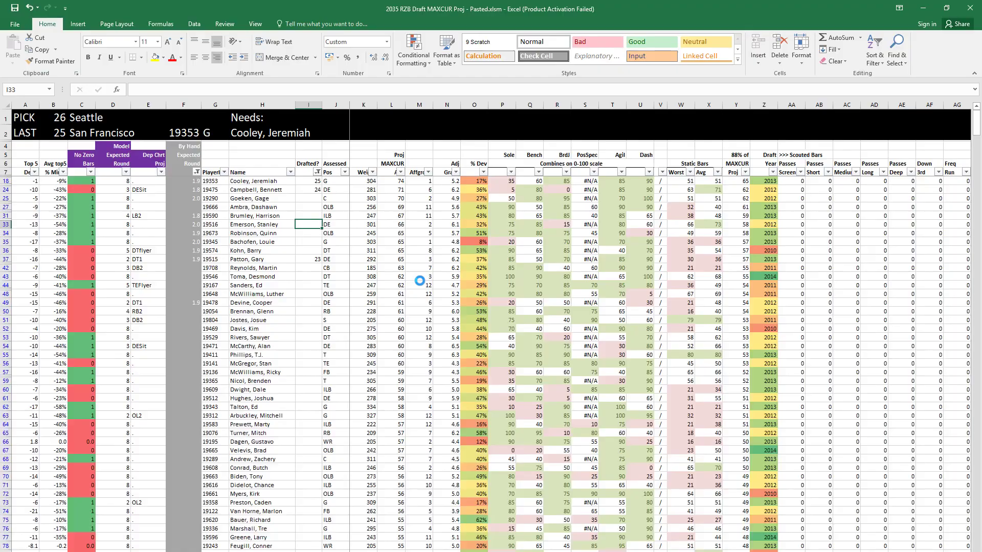
key("Down")
key("Down")
key("Down")
key("Down")
key("Up")
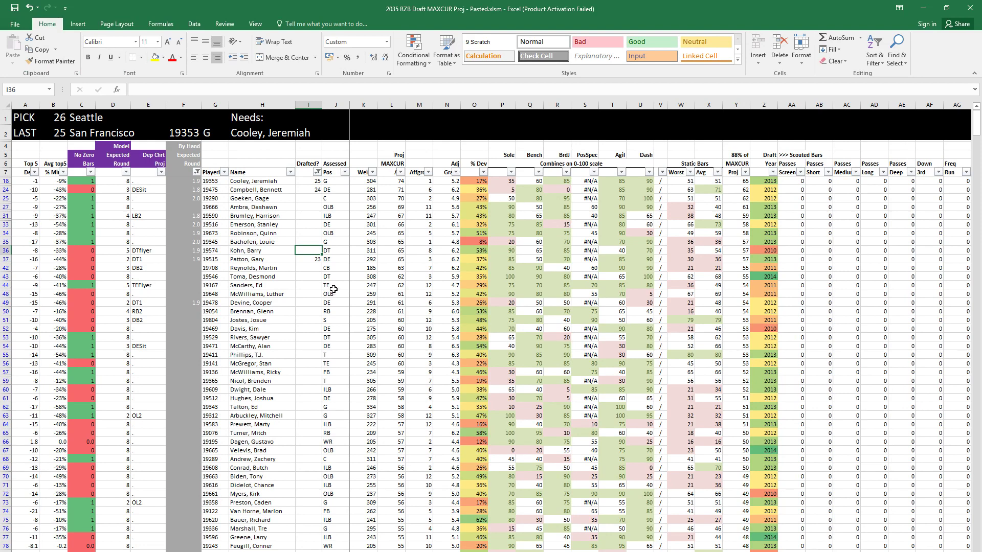
Step: Filter the Drafted? column to show only blanks, hiding the players already picked
left_click(316, 173)
left_click(216, 271)
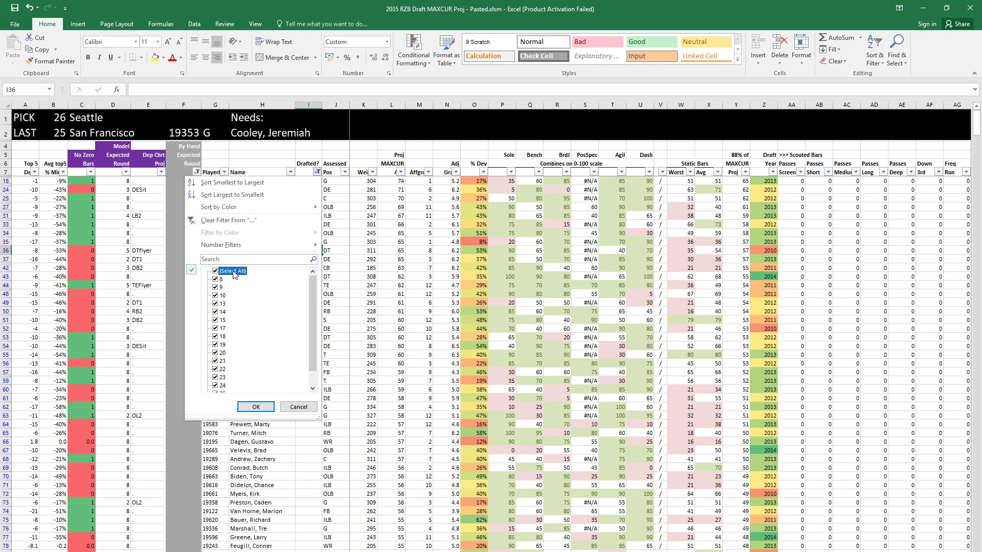
scroll(224, 358, "down", 4)
left_click(223, 386)
left_click(255, 407)
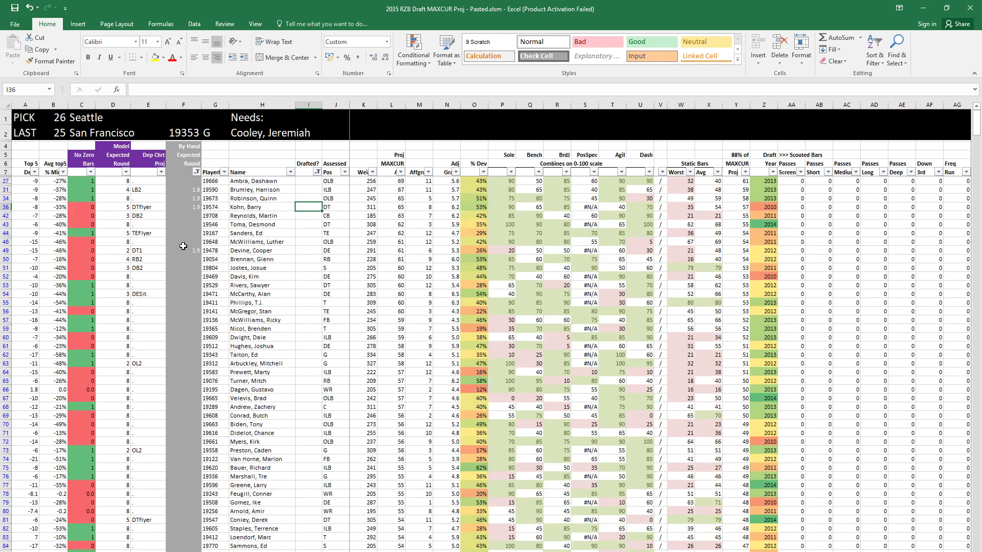
left_click(149, 224)
left_click(196, 172)
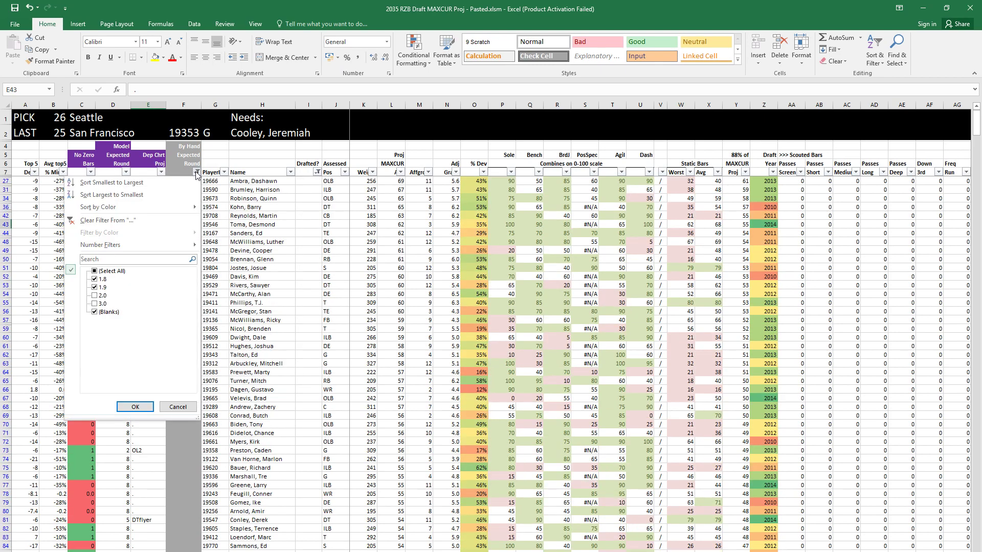
double_click(109, 313)
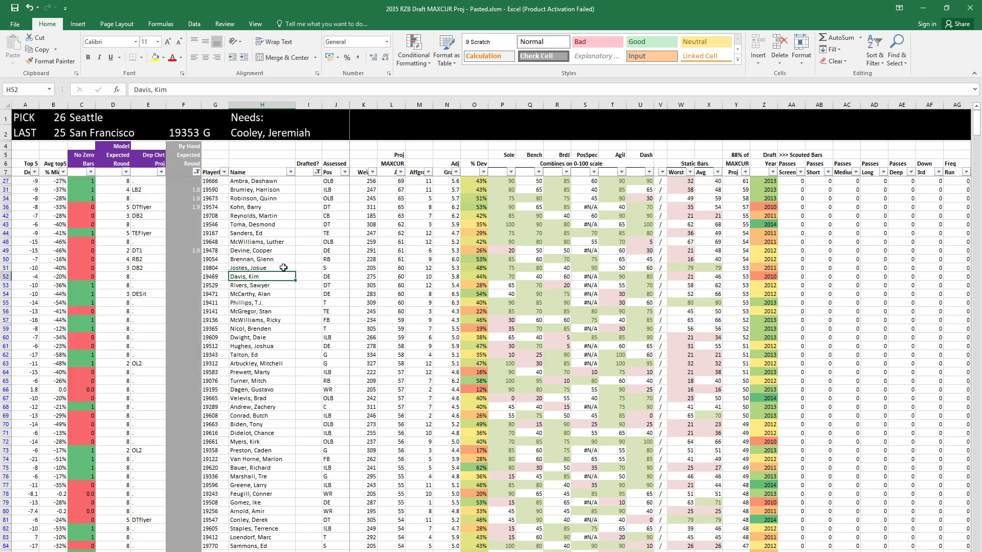
Step: Highlight the row 27 outside linebacker and the row 31 inside linebacker in turn to compare their values
key("ctrl+Home")
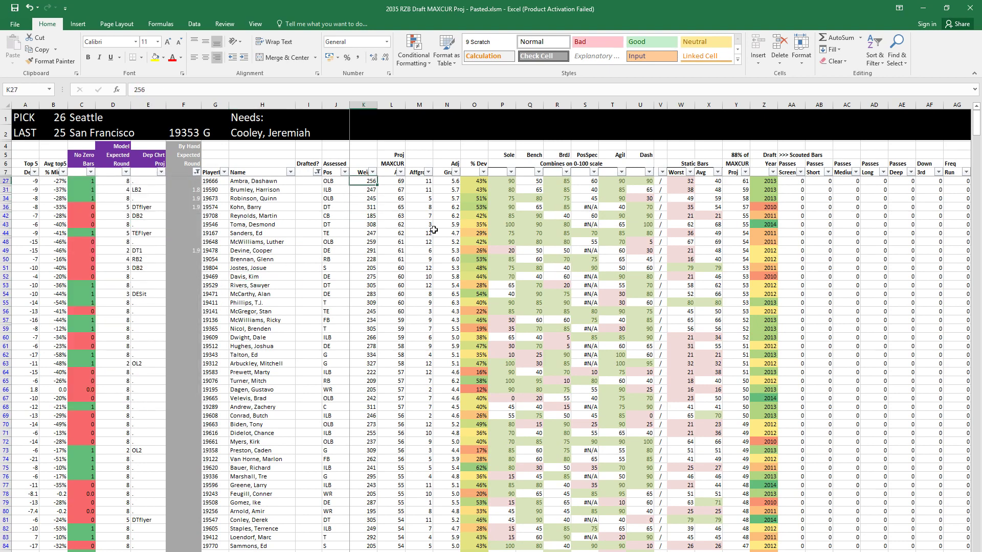
key("shift+space")
key("Down")
key("shift+space")
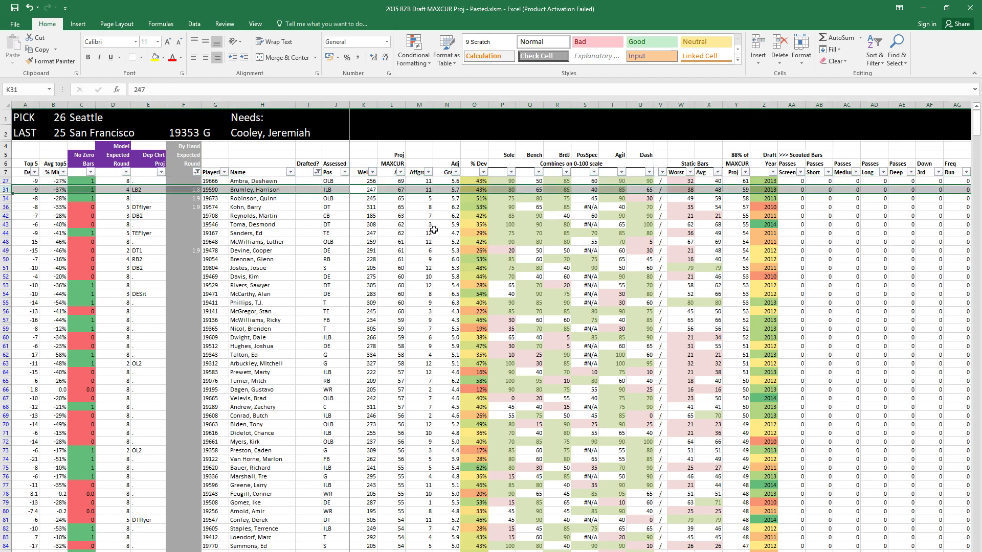
Step: Review the row 27 outside linebacker's combine scores through his defensive and pass rush bars, and return to his weight
key("Up")
key("Right")
key("Right")
key("Right")
key("Right")
key("Right")
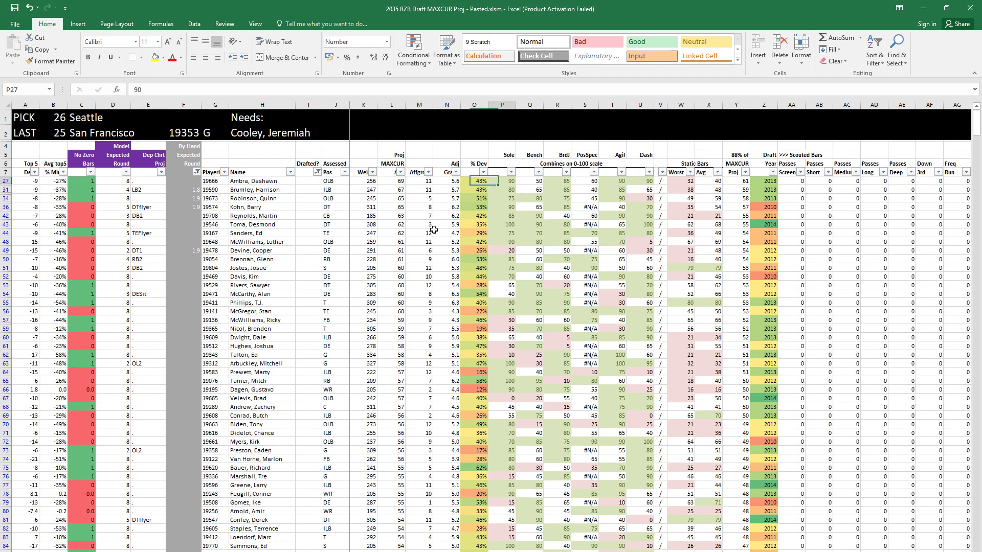
key("Right")
key("Right")
key("Right")
key("Right")
key("Right")
key("Right")
key("Right")
key("Right")
key("Right")
key("Right")
key("Right")
key("Right")
key("Right")
key("Right")
key("Right")
key("Right")
key("Right")
key("Right")
key("Right")
key("Right")
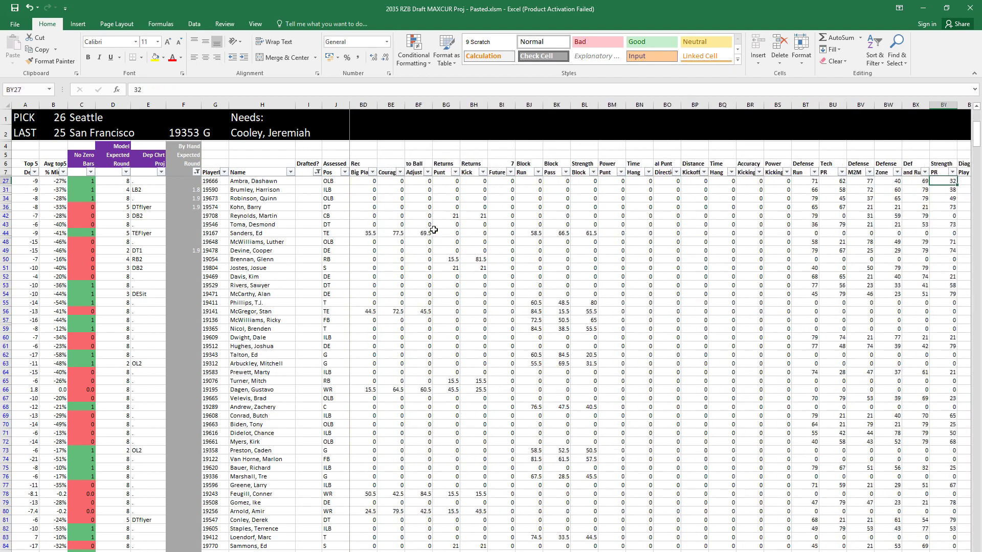
key("Left")
key("Left")
key("Left")
key("Left")
key("Left")
key("Left")
key("Left")
key("Left")
key("Left")
key("Left")
key("Left")
key("Left")
key("Left")
key("Left")
key("Left")
key("Left")
key("Left")
key("Left")
key("Left")
key("Left")
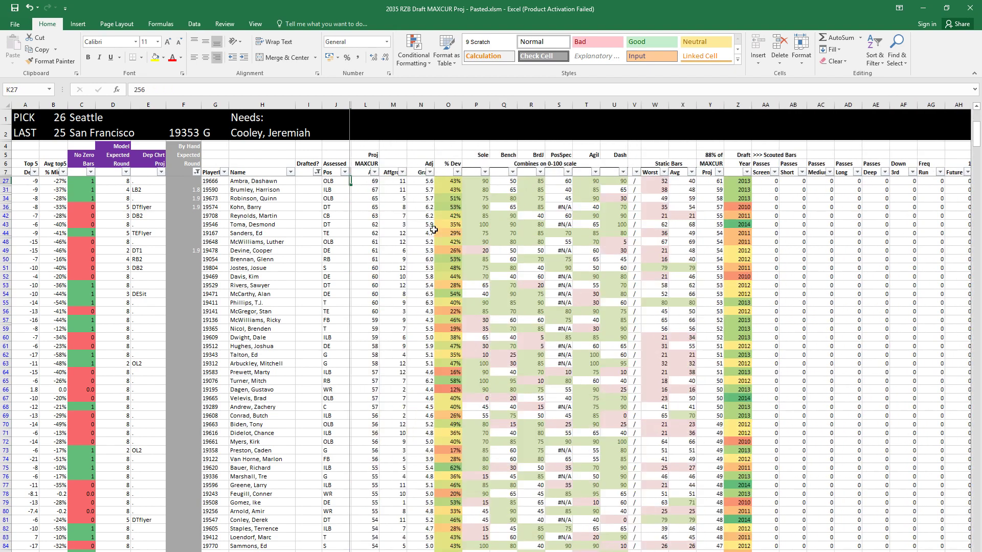
Step: Compare the row 36 defensive tackle and the row 42 cornerback in the Name column
key("Down")
key("Down")
key("Down")
key("Left")
key("Left")
key("Left")
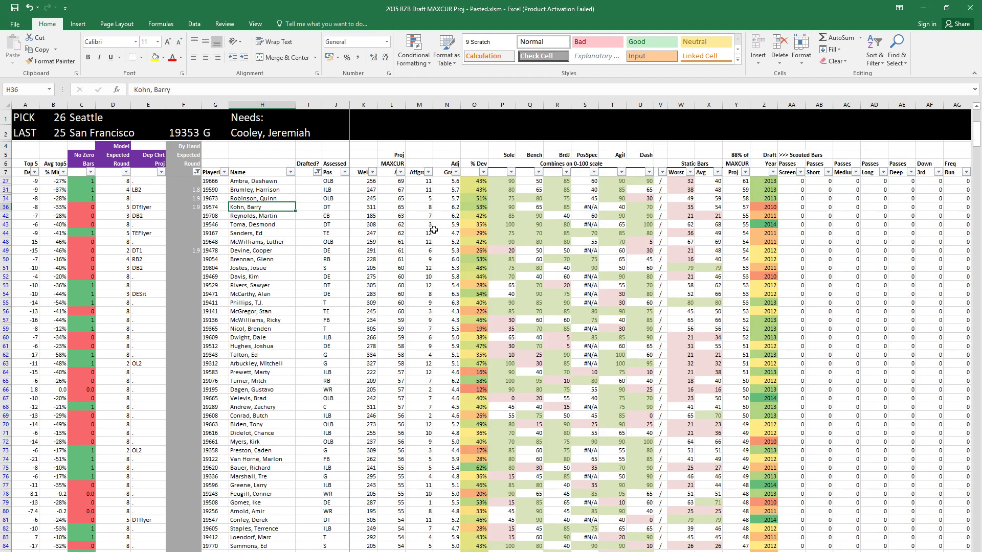
key("Down")
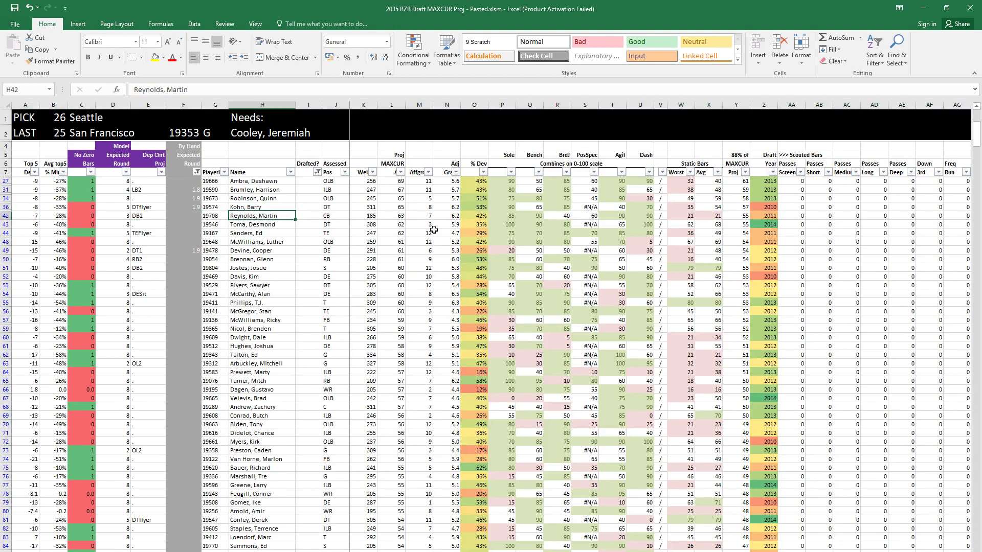
Step: Enter the row 42 cornerback's PlayerID as the comparison draftee in the 2035 RZB Historic Comps workbook and list his comps by combines and bars
key("Left")
key("ctrl+c")
key("ctrl+Tab")
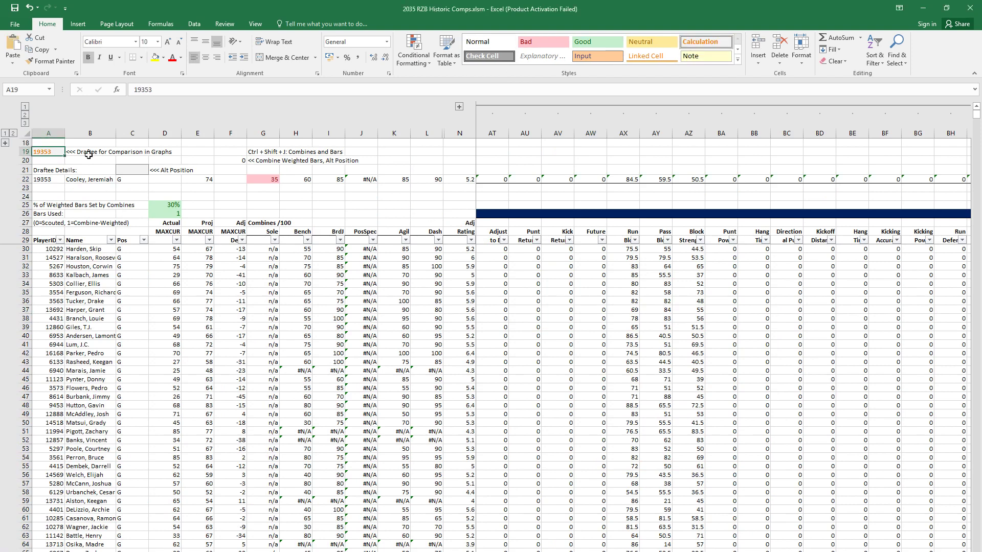
type("19708")
key("Return")
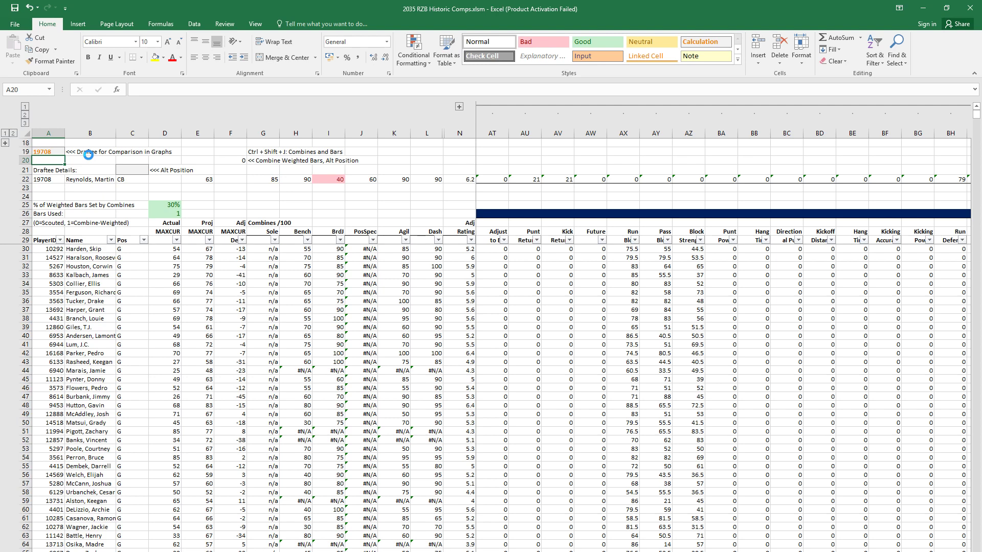
Step: Examine the row 35 comparable cornerback from his broad jump through his kick and coverage bars, and check the surrounding comps' defensive bars
left_click(331, 291)
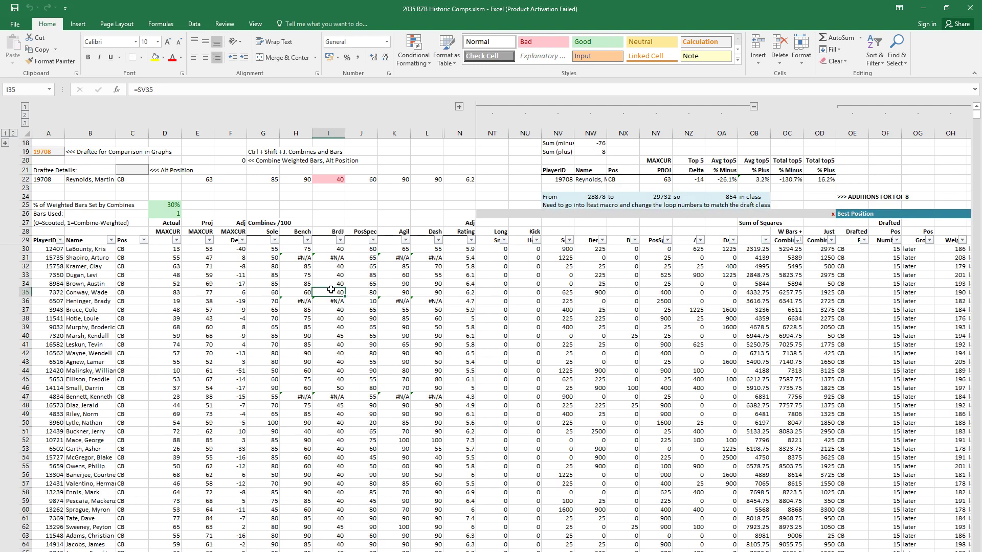
key("Right")
key("Right")
key("Right")
key("Right")
key("Right")
key("Right")
key("Right")
key("Right")
key("Right")
key("Right")
key("Right")
key("Right")
key("Right")
key("Right")
key("Right")
key("Right")
key("Right")
key("Right")
key("Right")
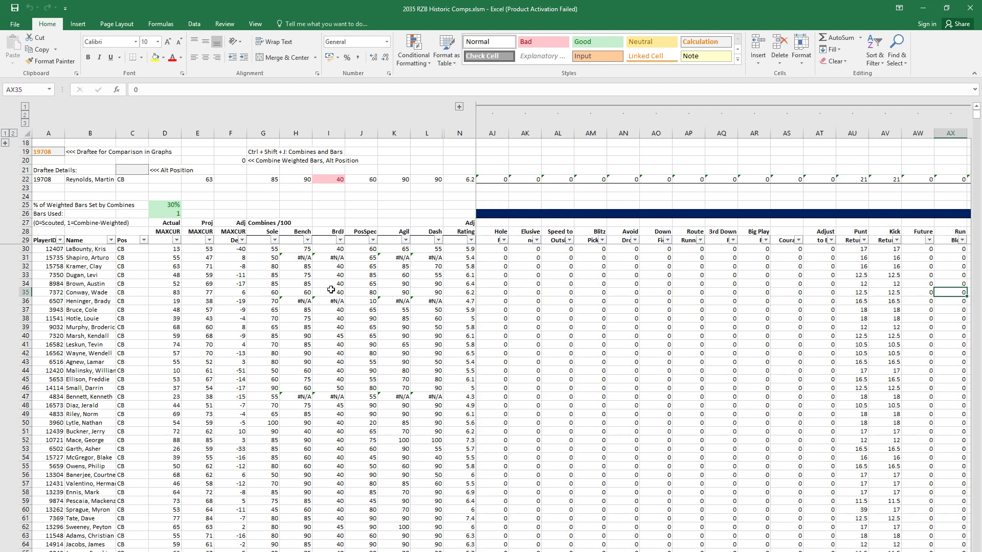
key("Right")
key("Right")
key("Right")
key("Right")
key("Right")
key("Right")
key("Right")
key("Right")
key("Right")
key("Right")
key("Right")
key("Right")
key("Right")
key("Right")
key("Right")
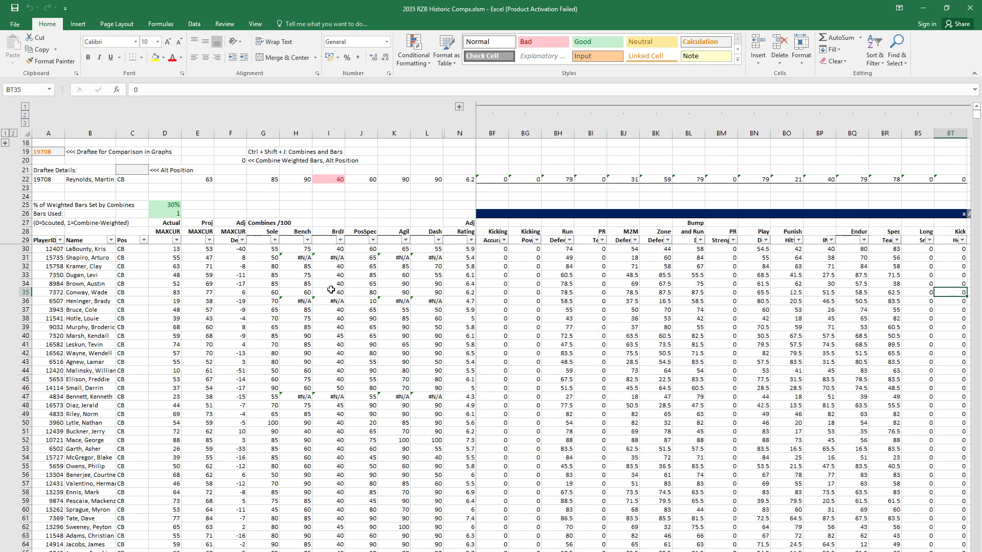
key("Left")
key("Left")
key("Left")
key("Left")
key("Left")
key("Left")
key("Left")
key("Left")
key("Left")
key("Left")
key("Left")
key("Left")
key("Left")
key("Left")
key("Left")
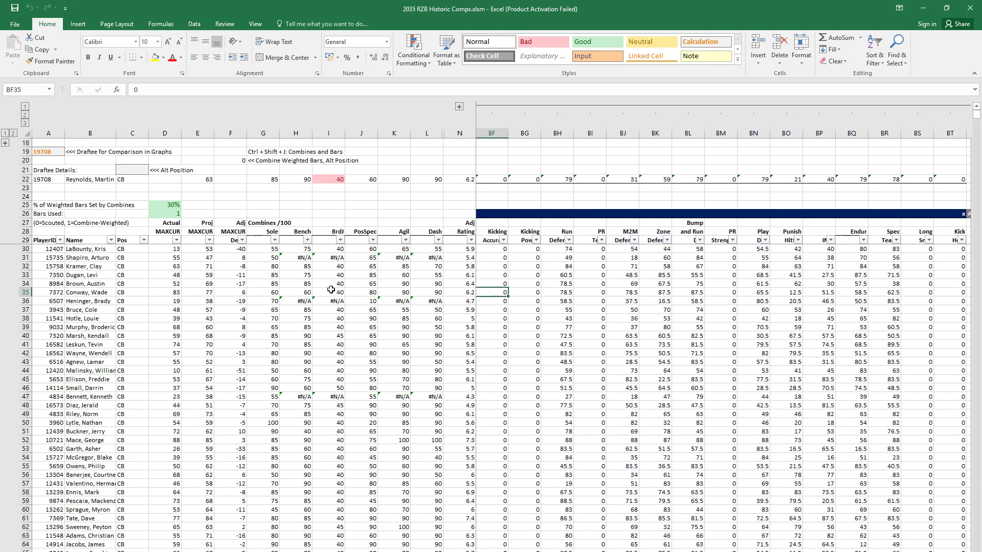
left_click(688, 327)
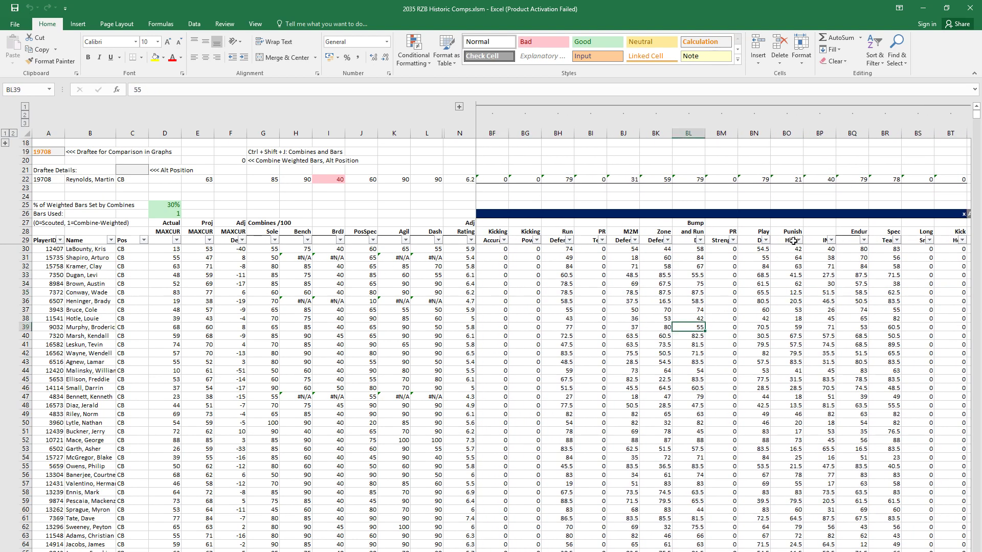
left_click(793, 241)
left_click(628, 291)
left_click(614, 287)
Step: Rank the comparable cornerbacks by combines alone to view them, and restore the ranking by combines and bars
key("ctrl+shift+j")
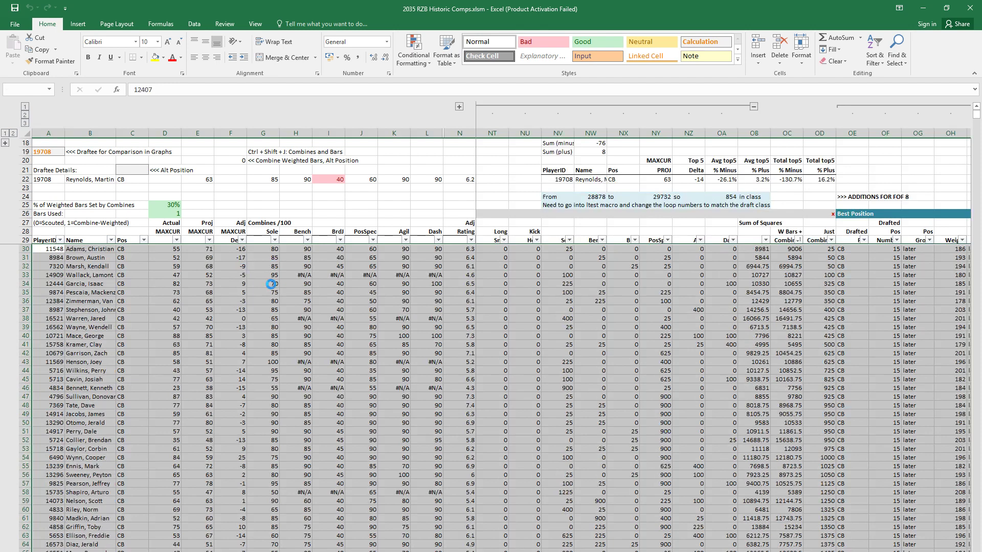
left_click(267, 284)
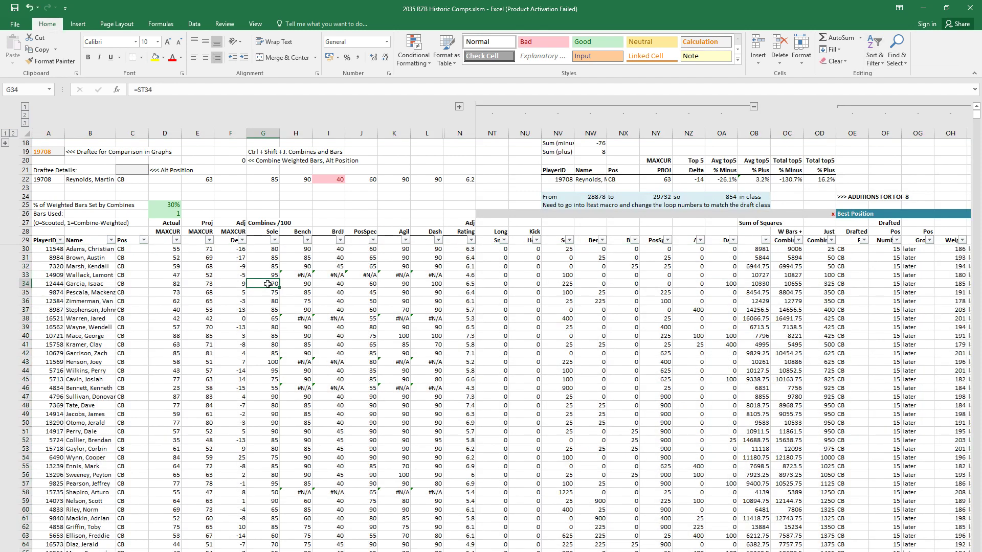
left_click(264, 275)
key("ctrl+shift+j")
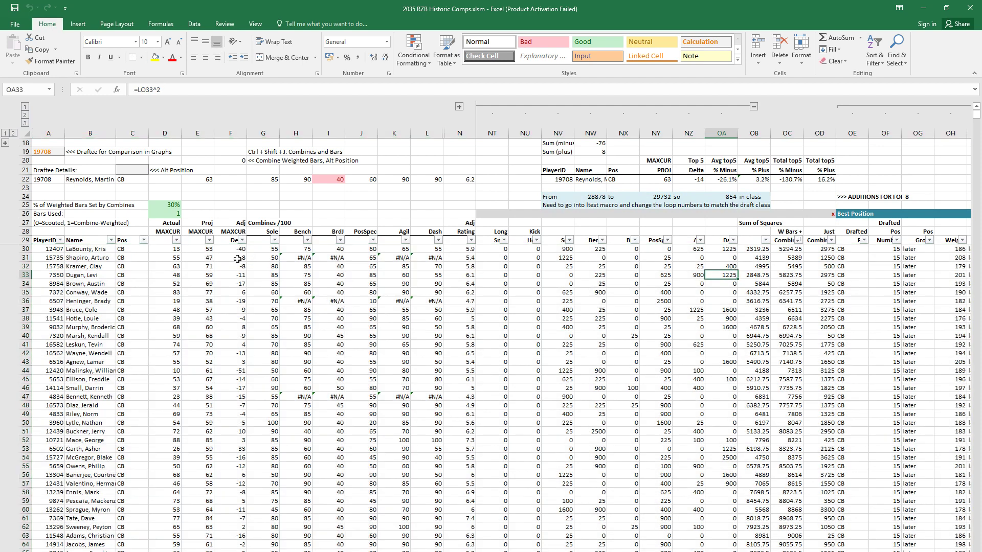
Step: Highlight the closest comparable cornerbacks in rows 30 to 35 to examine their actual against projected MAXCUR deltas
left_click(206, 184)
left_click_drag(236, 249, 239, 284)
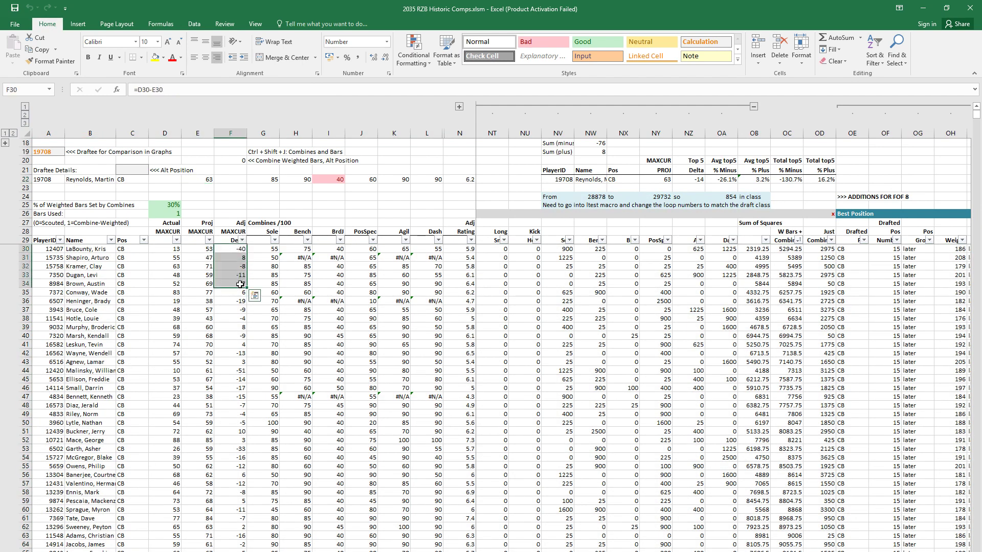
key("shift+space")
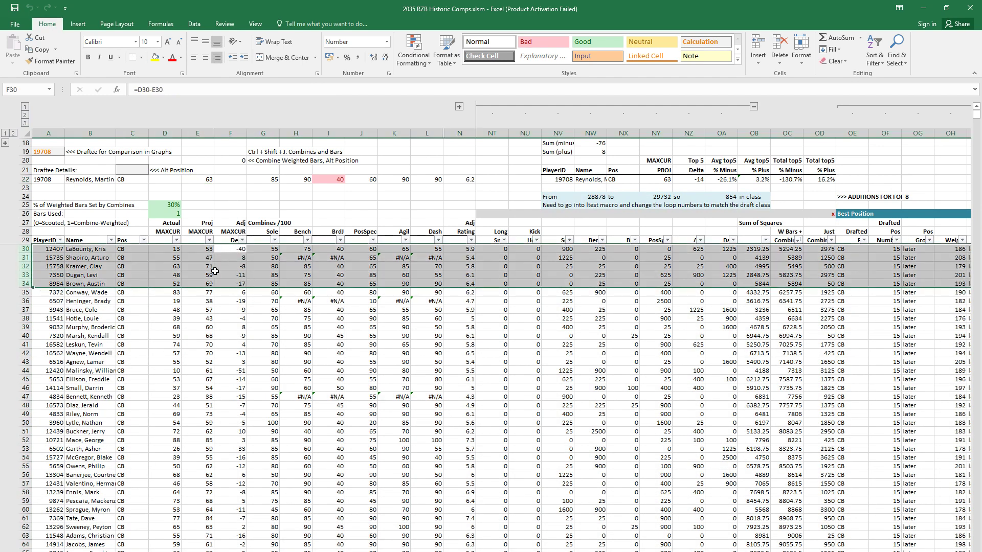
key("shift+Down")
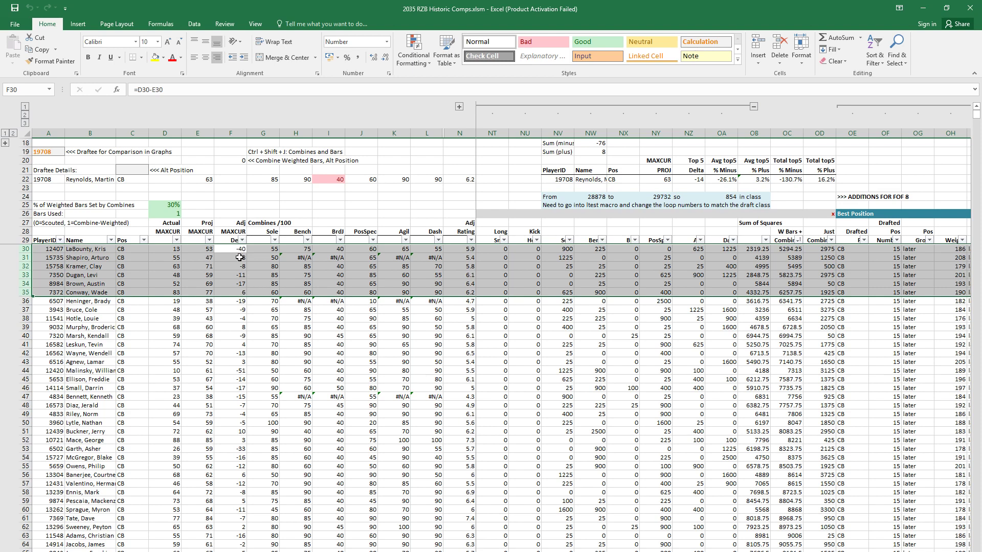
Step: Review the row 35 comparable cornerback's values from his Solecismic score through his Endurance bar
key("Down")
key("Down")
key("Down")
key("Down")
key("Down")
key("Right")
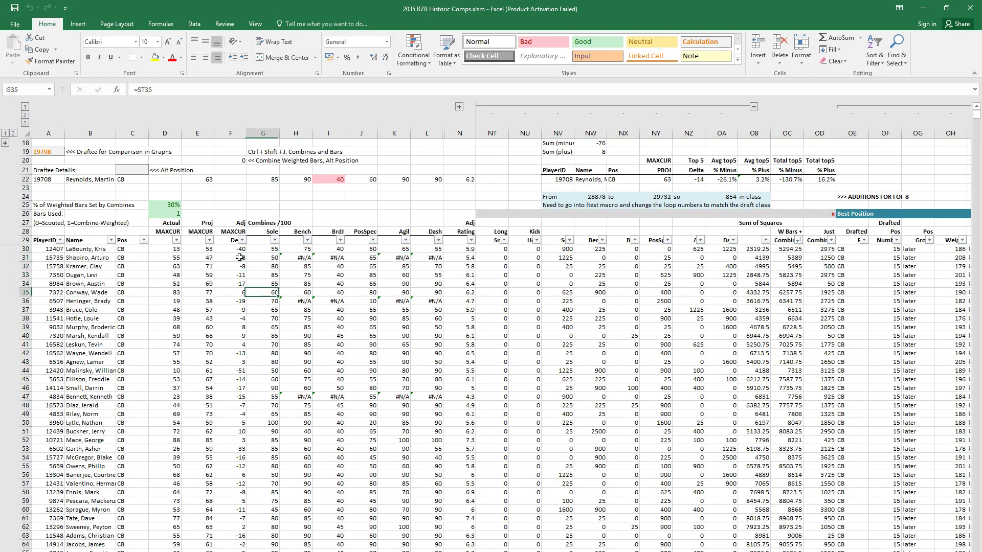
key("Right")
key("Right")
key("Right")
key("Right")
key("Right")
key("Right")
key("Right")
key("Right")
key("Right")
key("Right")
key("Right")
key("Right")
key("Right")
key("Right")
key("Right")
key("Right")
key("Right")
key("Right")
key("Right")
key("Right")
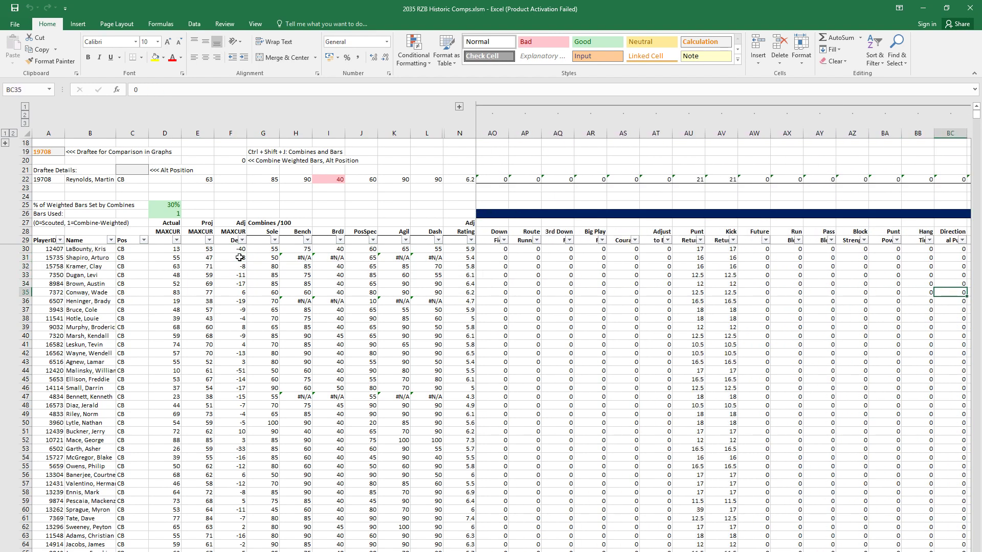
key("Right")
key("Right")
key("Right")
key("Right")
key("Right")
key("Right")
key("Right")
key("Right")
key("Right")
key("Right")
key("Right")
key("Right")
key("Right")
key("Right")
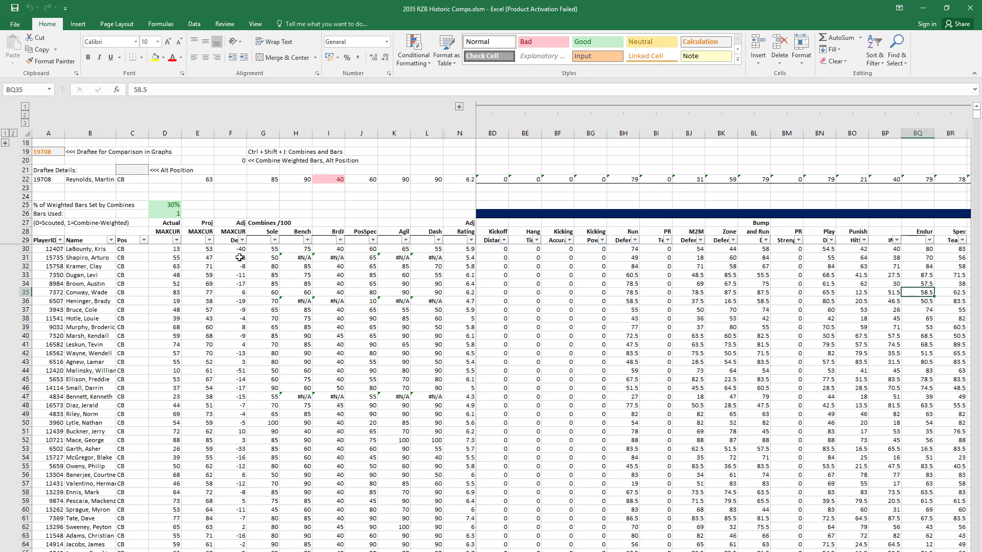
Step: Compare the closest cornerbacks' M2M Defense and interception bars, highlighting each of the two columns in turn
key("Left")
key("Up")
key("Up")
key("Left")
key("Left")
key("Up")
key("Left")
key("Left")
key("Up")
key("Up")
key("Left")
key("Left")
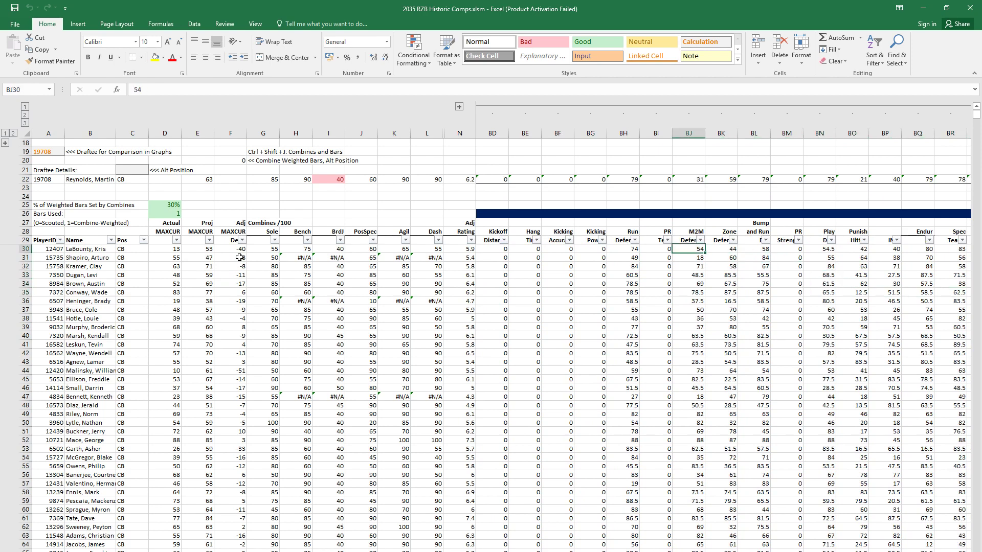
key("ctrl+space")
key("Right")
key("Right")
key("Right")
key("Right")
key("Right")
key("Right")
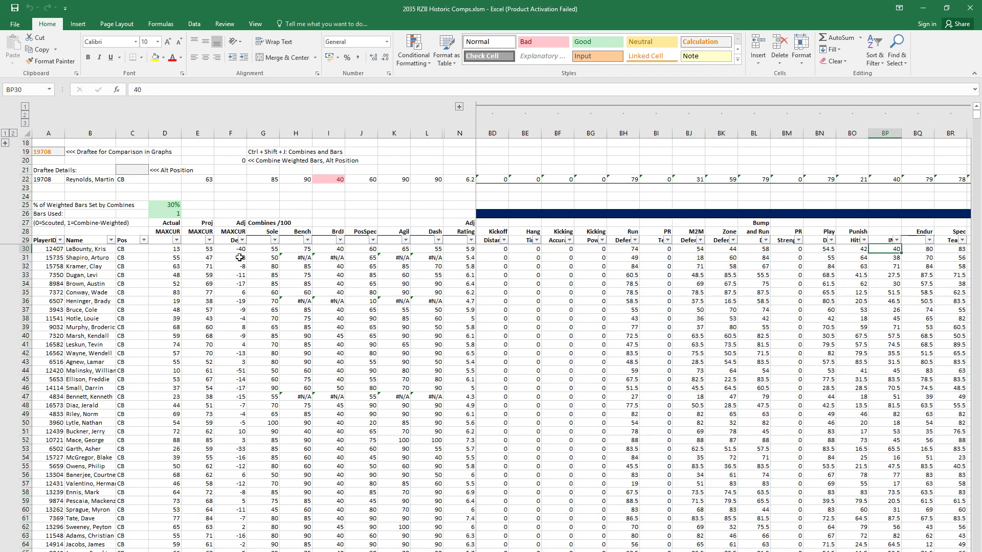
key("ctrl+space")
key("Left")
Step: Switch back to the 2035 RZB Draft workbook and set the row 42 cornerback's By Hand Expected Round to 1.9
key("ctrl+Tab")
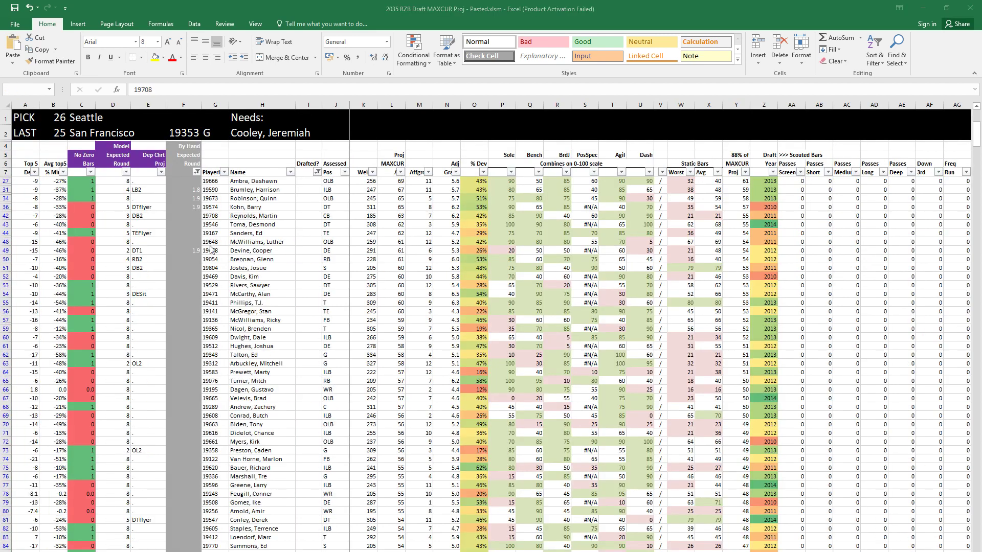
left_click(138, 207)
key("Right")
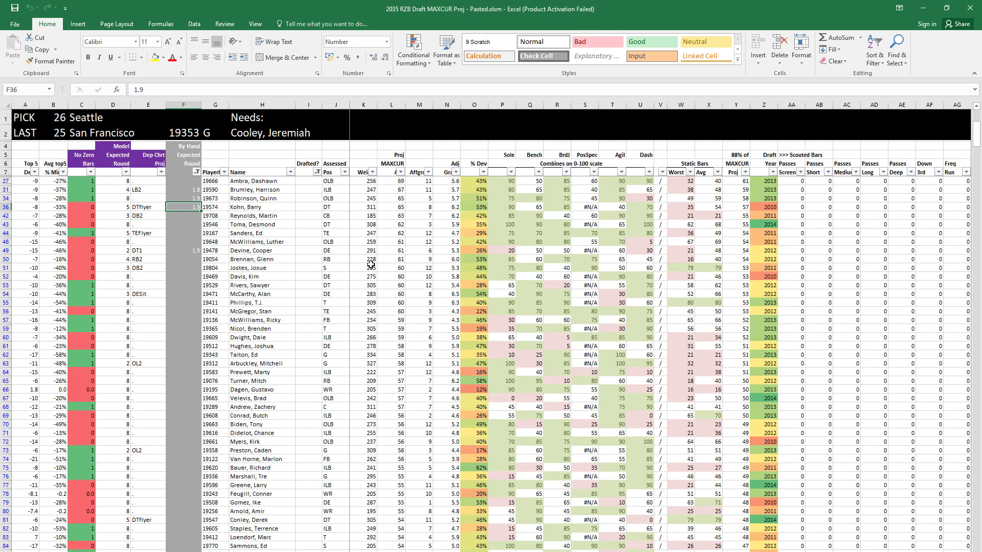
key("Down")
key("Return")
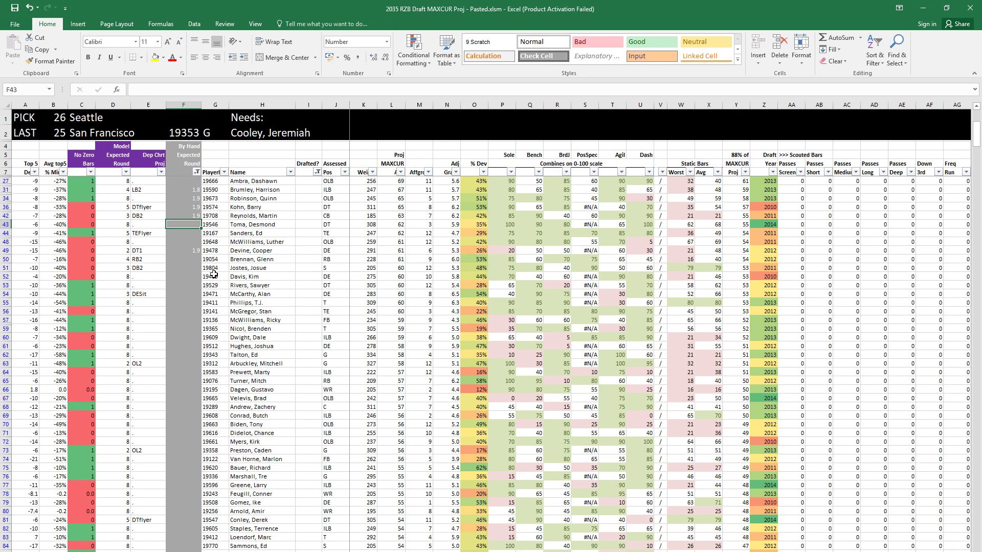
Step: Review the row 51 safety's values across his row and select his PlayerID
left_click(196, 267)
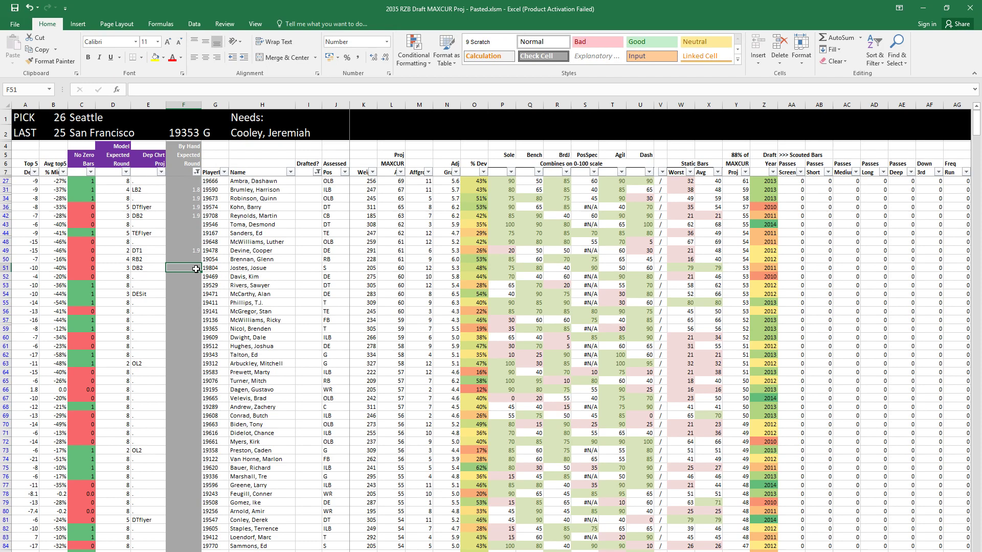
key("Right")
key("Right")
key("Right")
key("Right")
key("Right")
key("Right")
key("Right")
key("Right")
key("Right")
key("Right")
key("Right")
key("Right")
key("Right")
key("Right")
key("Right")
key("Right")
key("Right")
key("Right")
key("Right")
key("Right")
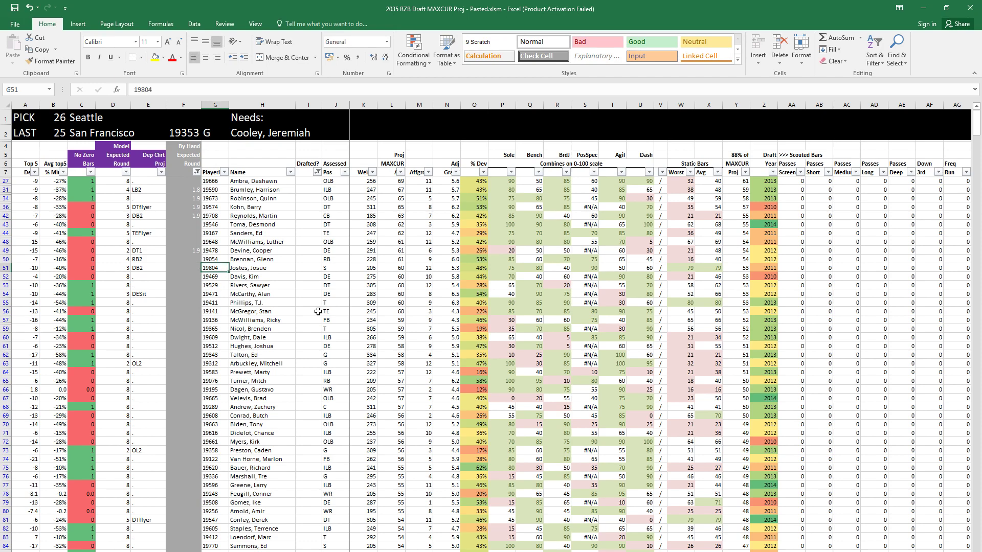
Step: Examine the row 51 safety's bar ratings across his row, ending at his Zone Defense bar
key("Right")
key("Right")
key("Right")
key("Right")
key("Right")
key("Right")
key("Right")
key("Right")
key("Right")
key("Right")
key("Right")
key("Right")
key("Right")
key("Right")
key("Right")
key("Right")
key("Right")
key("Right")
key("Right")
key("Right")
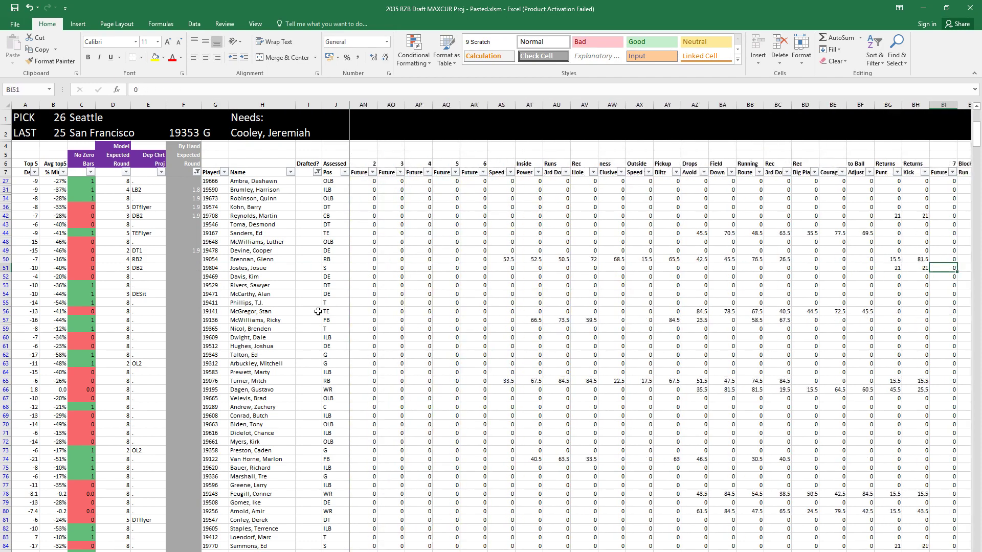
key("Left")
key("Left")
key("Left")
key("Left")
key("Left")
key("Left")
key("Left")
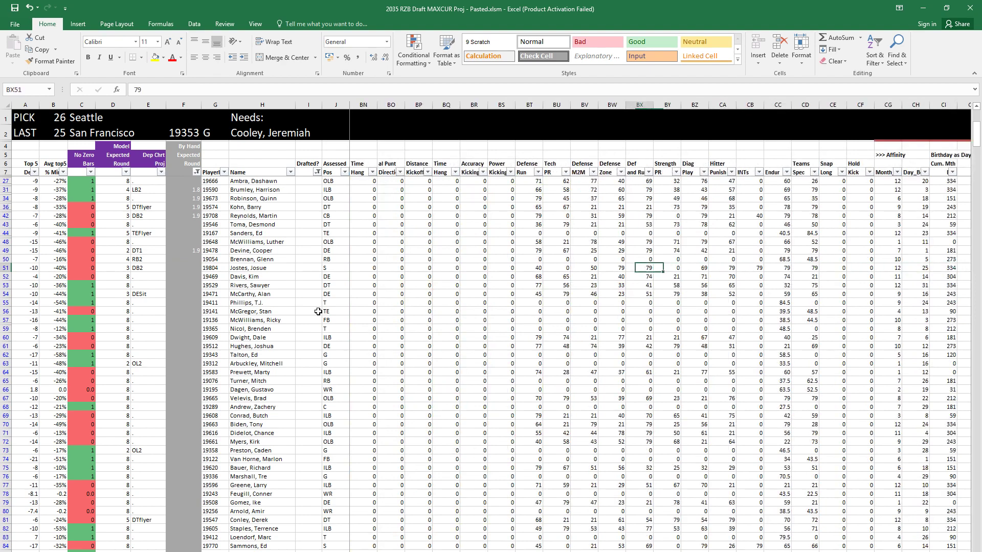
key("Right")
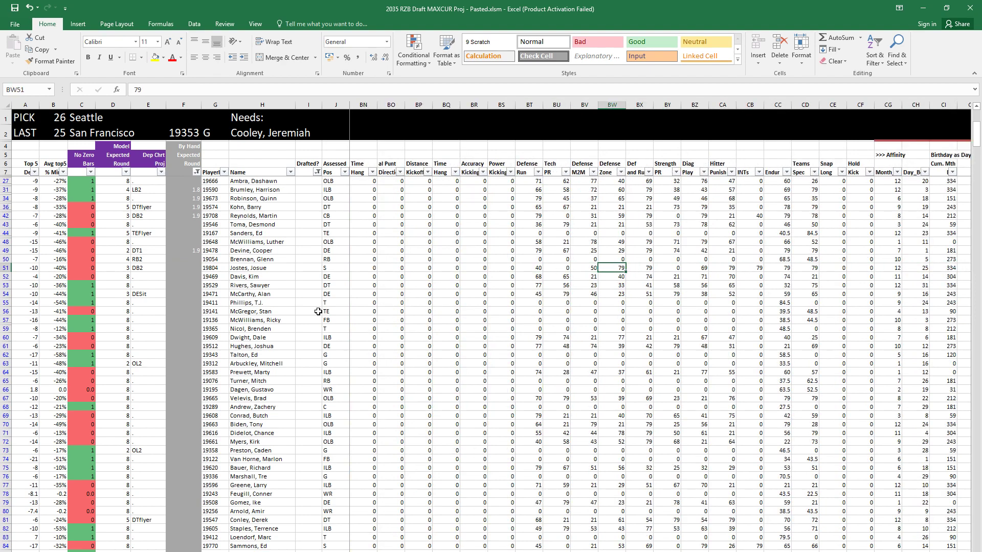
Step: Copy the row 51 safety's PlayerID and paste it as a value into the Historic Comps workbook's Draftee for Comparison cell
key("ctrl+Left")
key("Left")
key("Left")
key("Left")
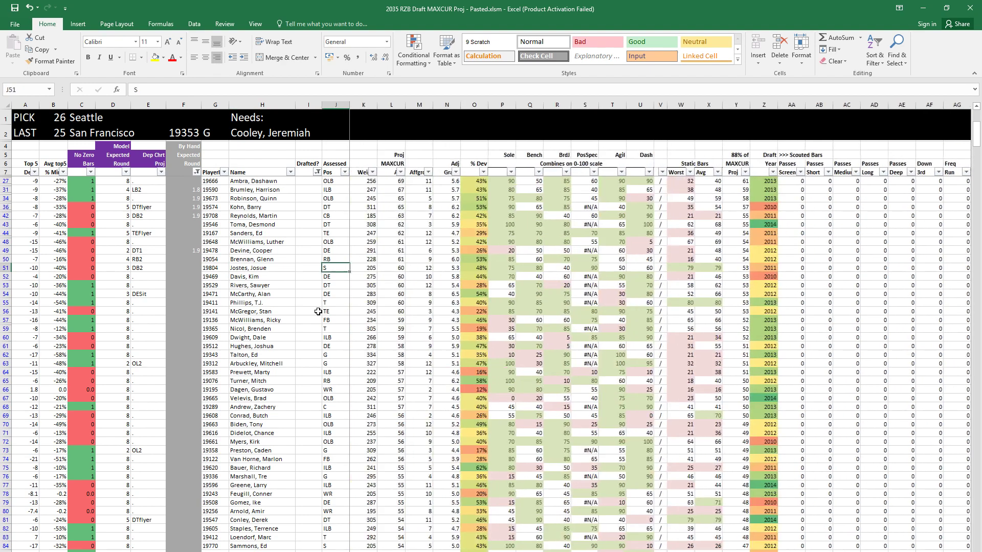
key("ctrl+c")
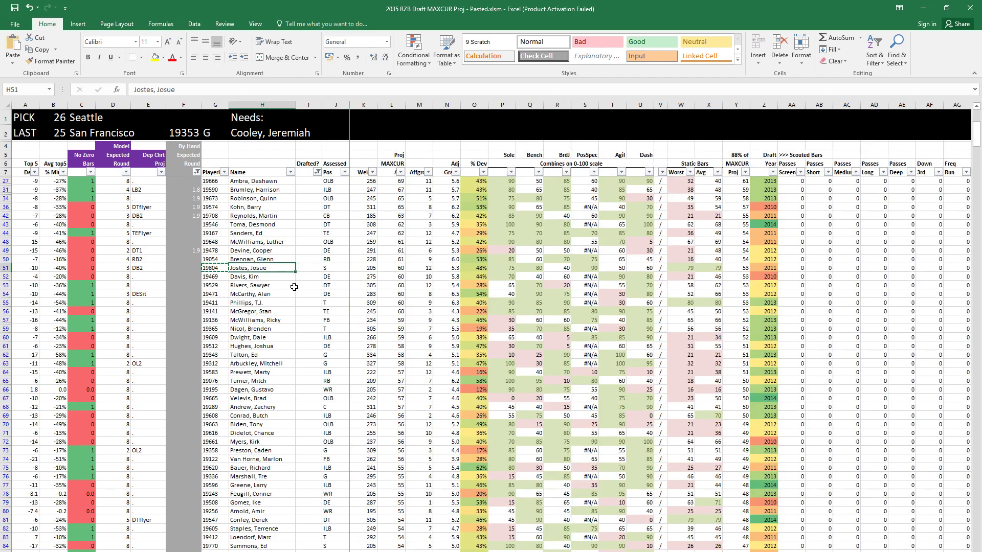
key("ctrl+Tab")
key("ctrl+alt+v")
key("v")
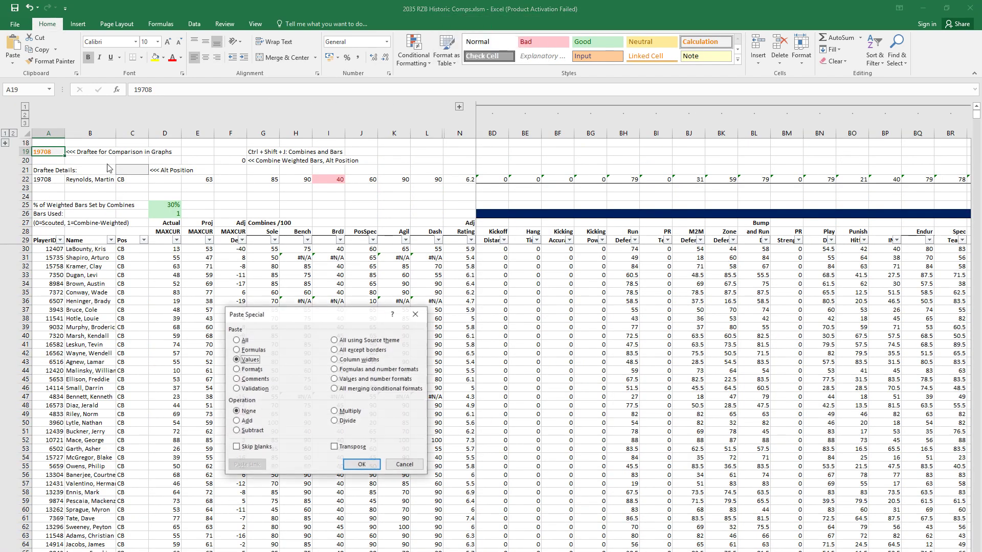
key("Return")
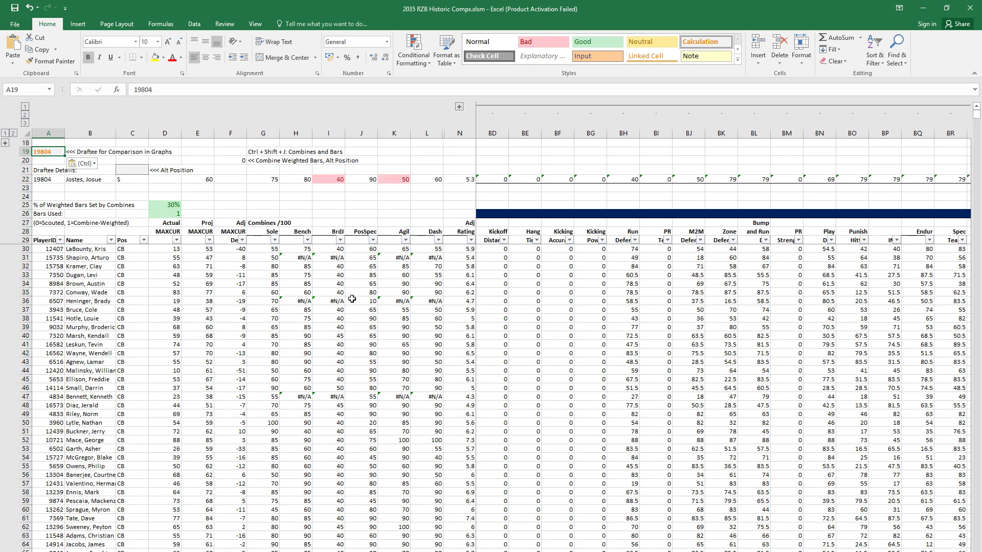
Step: Run the Combines and Bars comparison for the safety and highlight the MAXCUR deltas of the five closest comps
left_click(364, 302)
key("ctrl+shift+j")
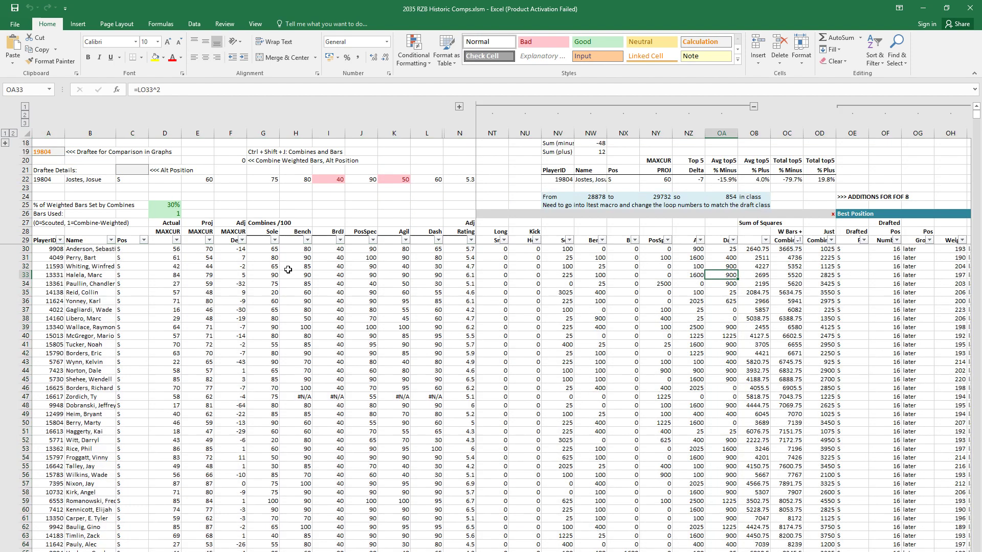
left_click(286, 265)
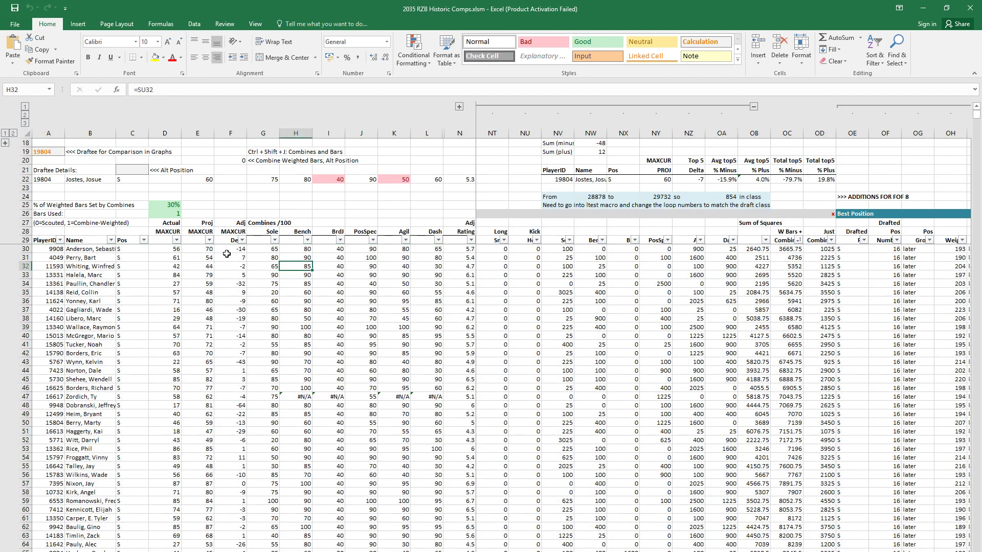
left_click_drag(236, 250, 235, 284)
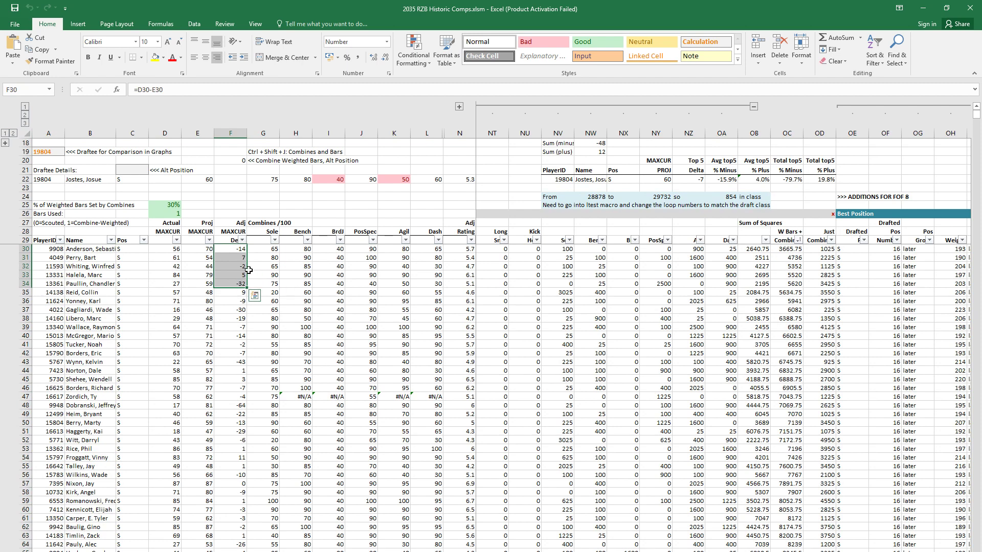
Step: Review the row 33 comparable safety's values from his MAXCUR scores through his defensive bars, ending at Punishing Hitter
left_click(177, 258)
key("Down")
key("Down")
key("Right")
key("Right")
key("Right")
key("Right")
key("Right")
key("Right")
key("Right")
key("Right")
key("Right")
key("Right")
key("Right")
key("Right")
key("Right")
key("Right")
key("Right")
key("Right")
key("Right")
key("Right")
key("Right")
key("Right")
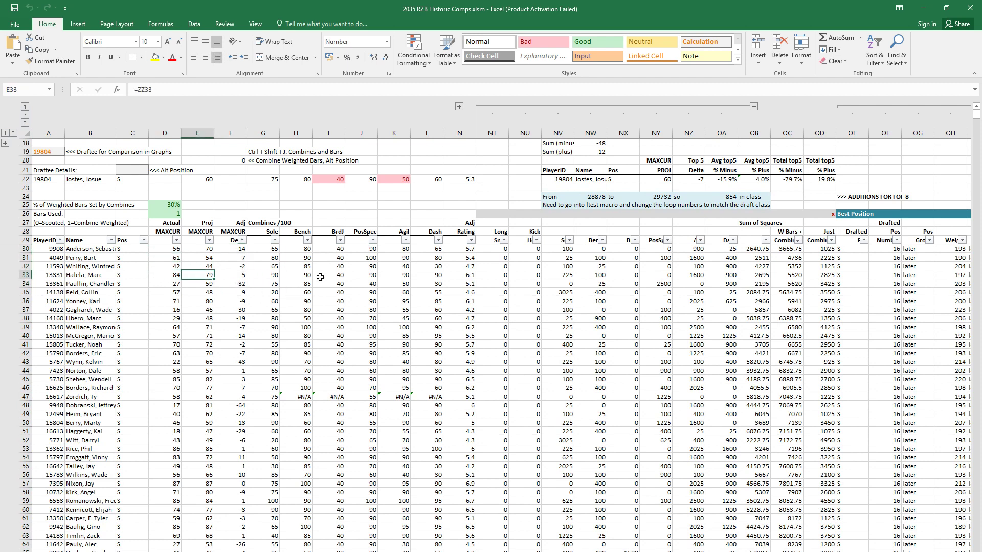
key("Right")
key("Right")
key("Right")
key("Right")
key("Right")
key("Right")
key("Right")
key("Right")
key("Right")
key("Right")
key("Right")
key("Right")
key("Right")
key("Right")
key("Right")
key("Right")
key("Right")
key("Right")
key("Right")
key("Right")
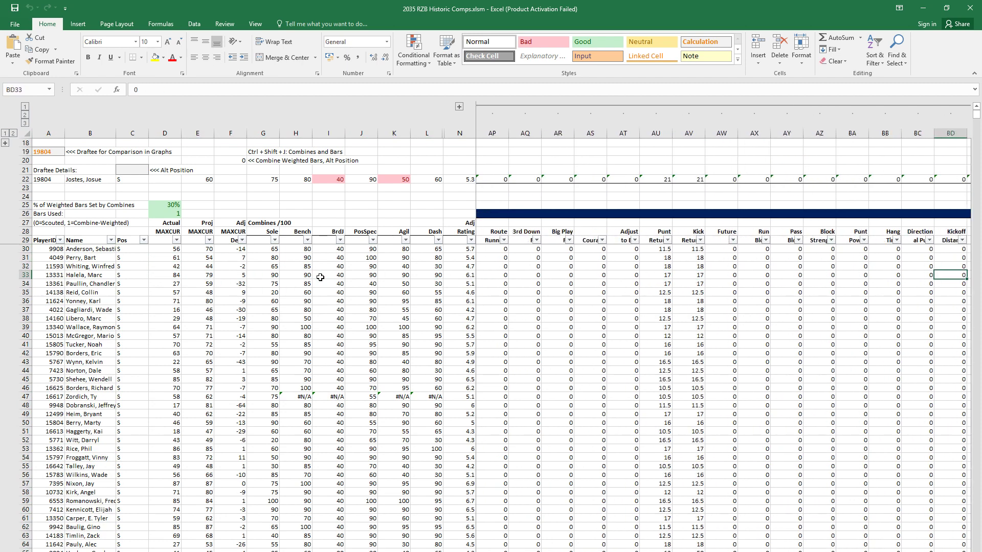
key("Right")
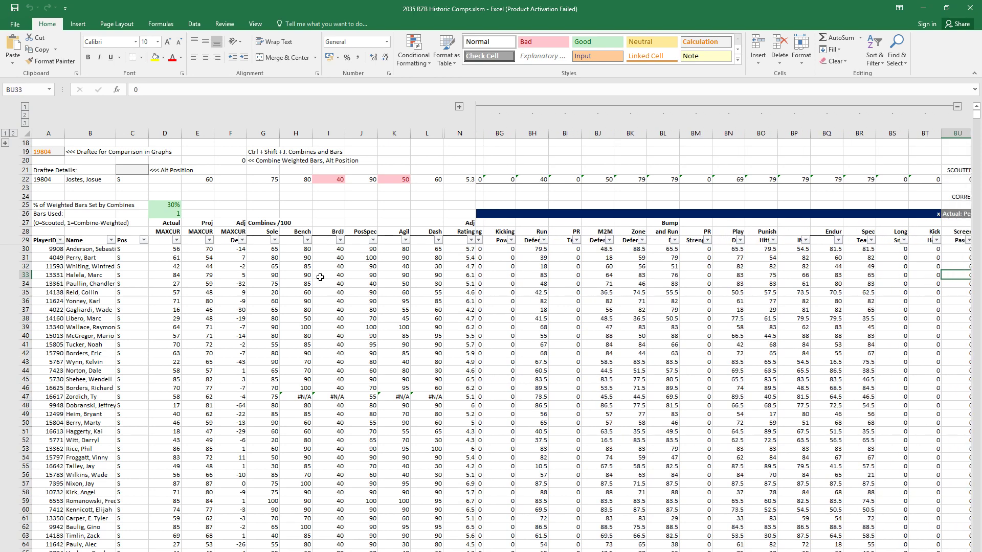
key("Left")
key("Left")
key("Left")
key("Left")
key("Left")
key("Left")
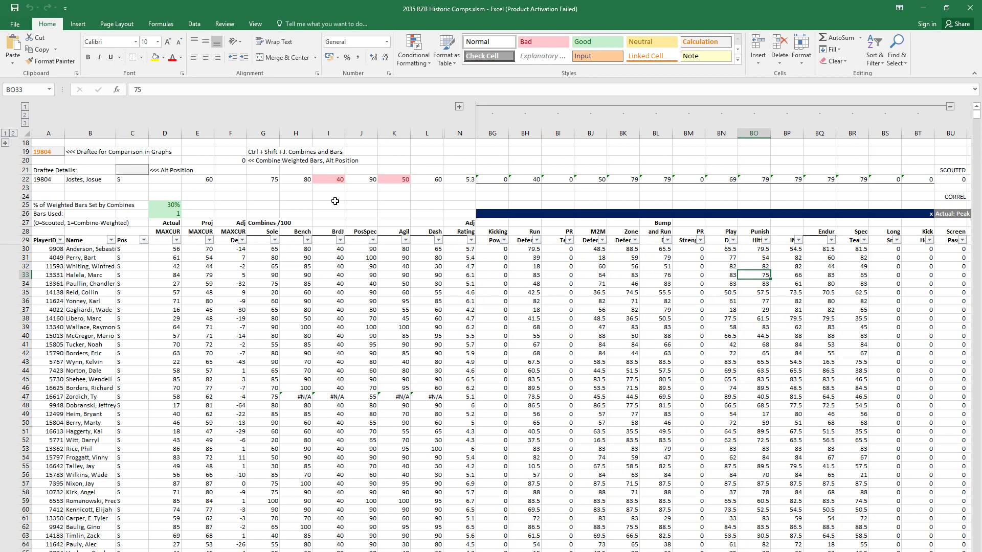
Step: Switch back to the 2035 RZB Draft workbook and set the row 51 safety's By Hand Expected Round to 1.8
key("ctrl+Tab")
left_click(250, 268)
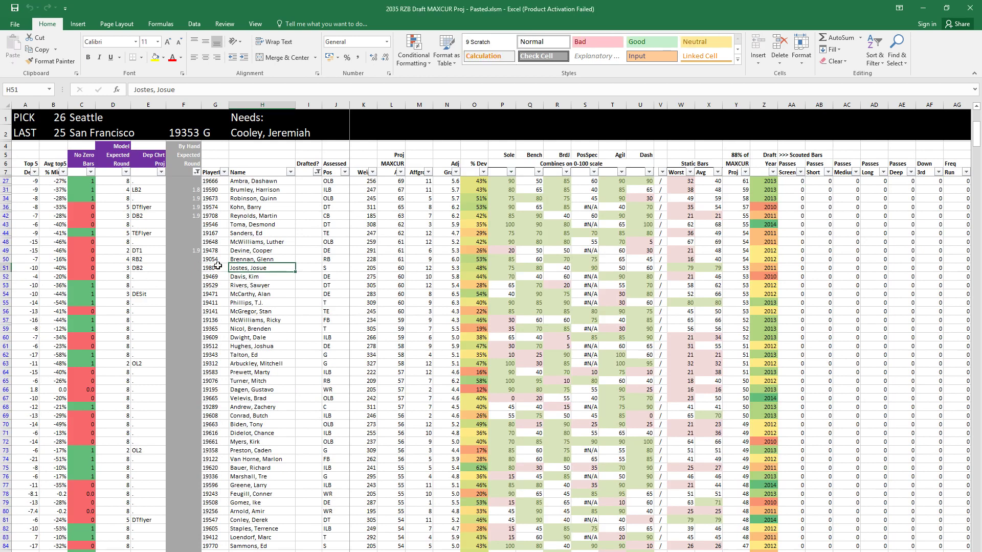
left_click(183, 268)
type("1.8")
key("Return")
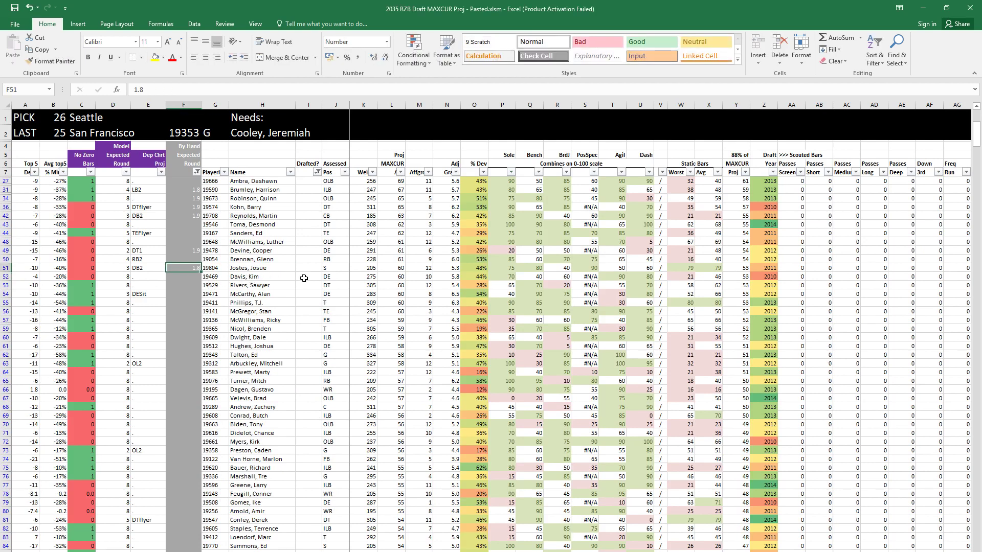
Step: Enter the row 27 outside linebacker's PlayerID as the Historic Comps workbook's comparison draftee and run the Combines and Bars comparison
key("Up")
key("Up")
key("Up")
key("Up")
key("Up")
key("Up")
key("Up")
key("Up")
key("Up")
key("Up")
key("Up")
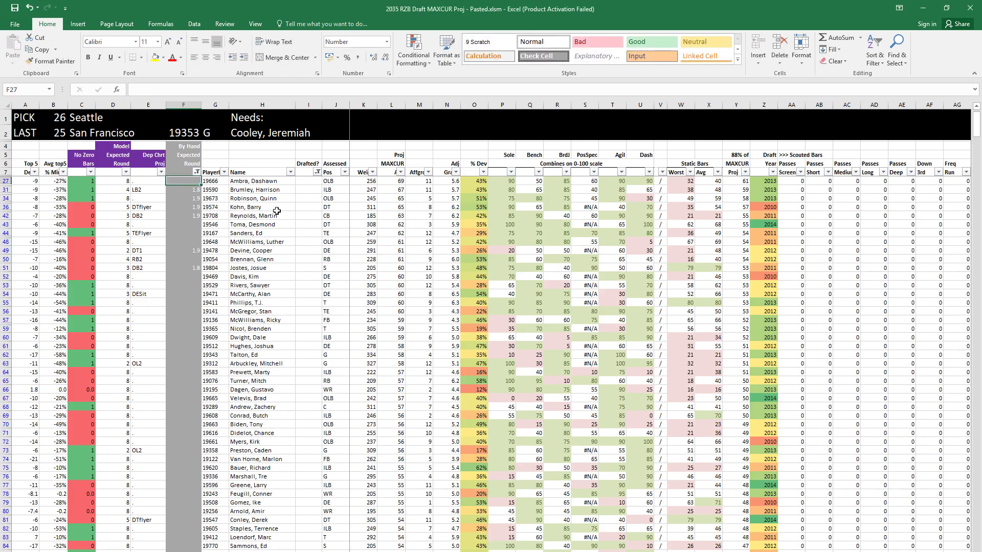
key("ctrl+Tab")
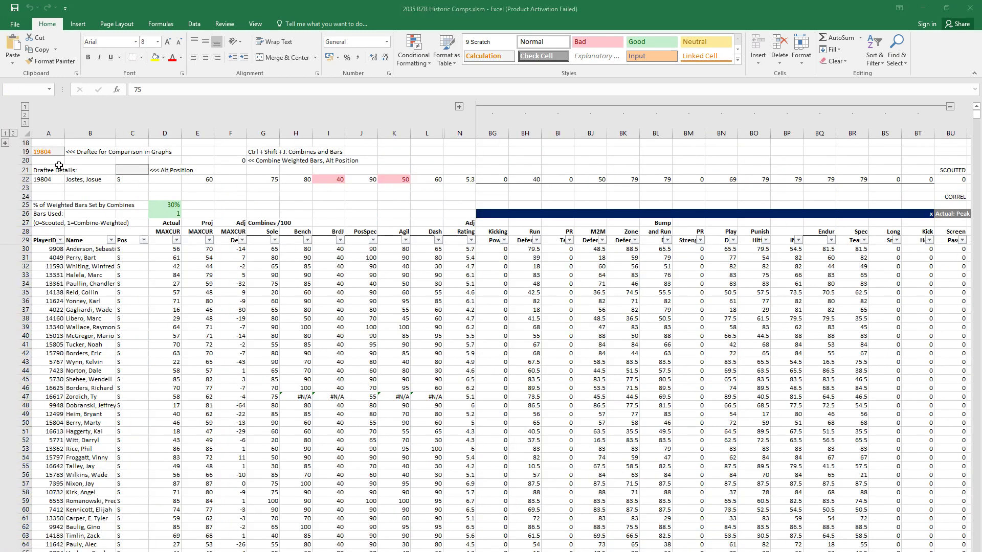
left_click(49, 152)
type("19666")
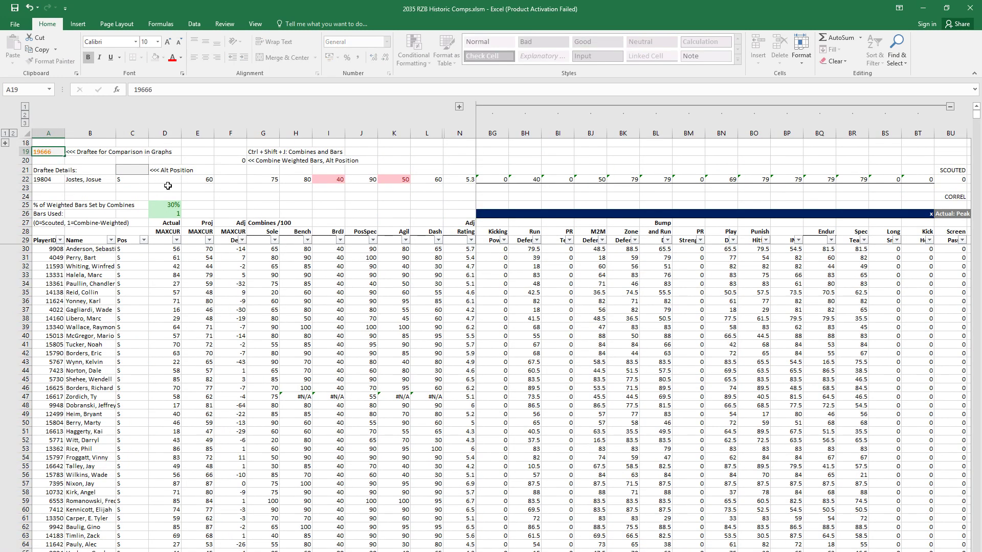
key("Return")
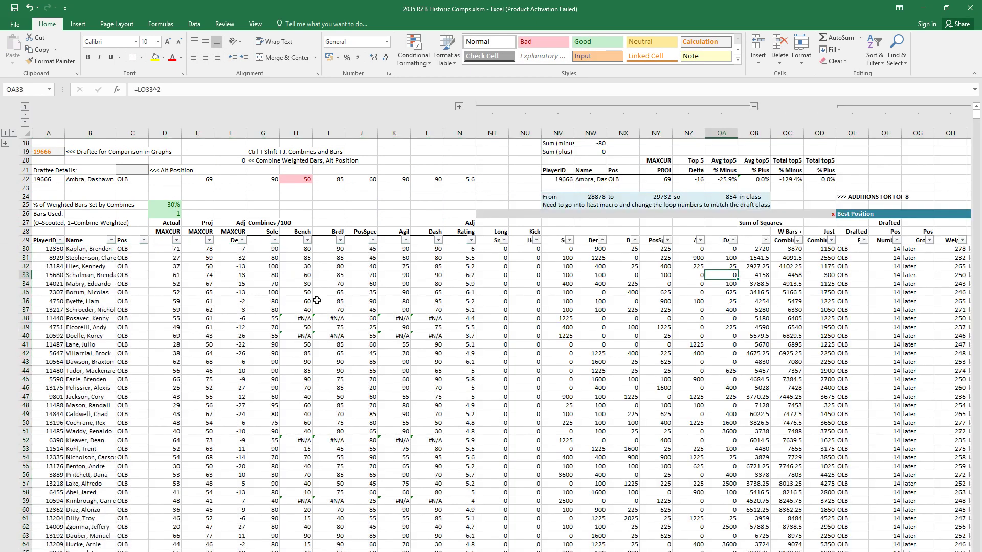
Step: Review the row 32 comparable outside linebacker's values from his combines through his defensive and special teams bars
left_click(318, 268)
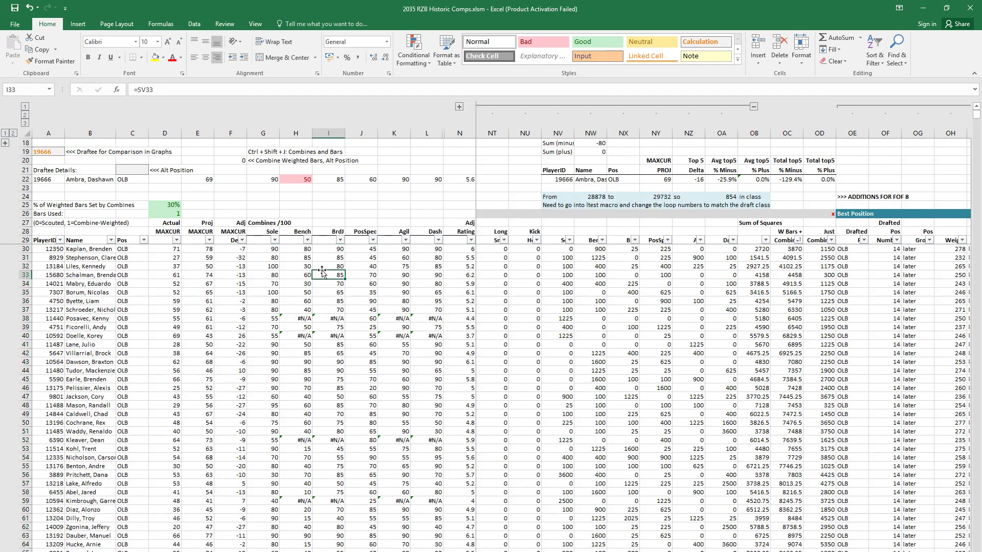
key("Left")
key("Left")
key("Right")
key("Right")
key("Right")
key("Right")
key("Right")
key("Right")
key("Right")
key("Right")
key("Right")
key("Right")
key("Right")
key("Right")
key("Right")
key("Right")
key("Right")
key("Right")
key("Right")
key("Right")
key("Right")
key("Right")
key("Right")
key("Right")
key("Right")
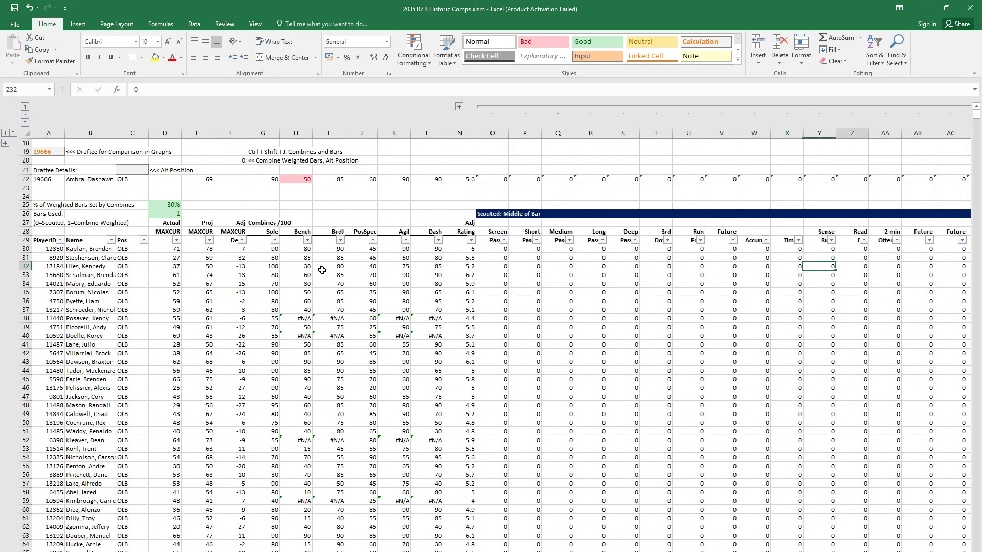
key("Right")
key("Right")
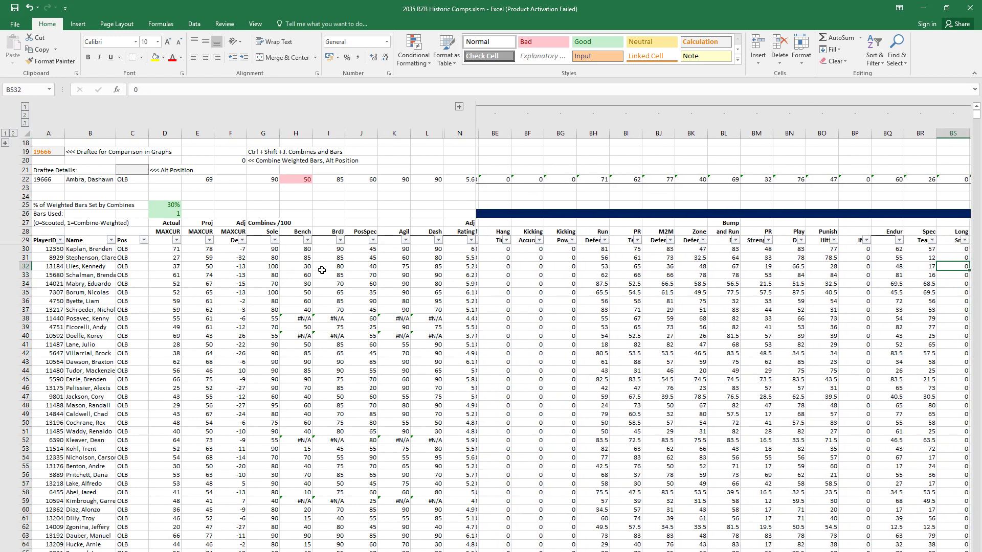
Step: Filter the comparable outside linebackers' PR Strength bars to a range with a lower limit of 22
left_click(733, 240)
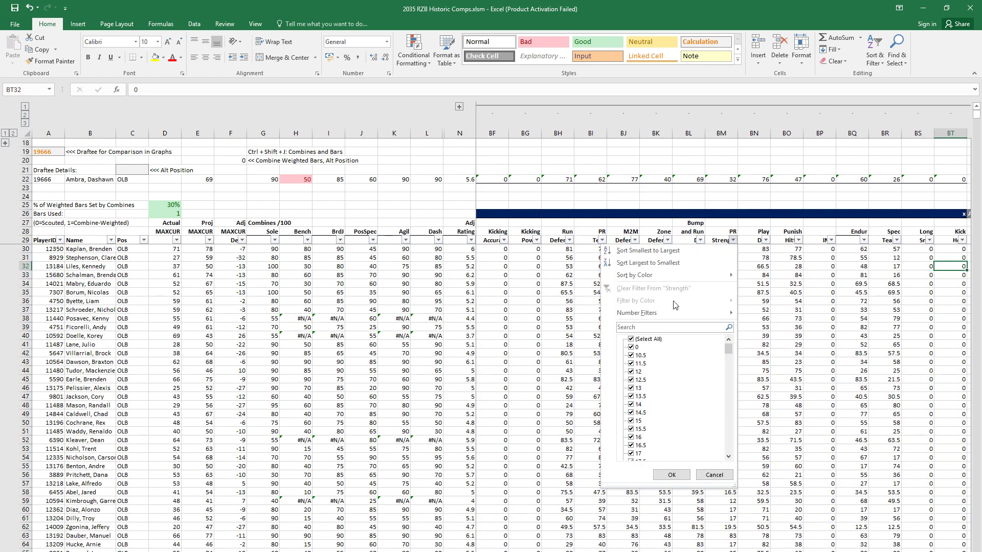
mouse_move(680, 313)
left_click(793, 398)
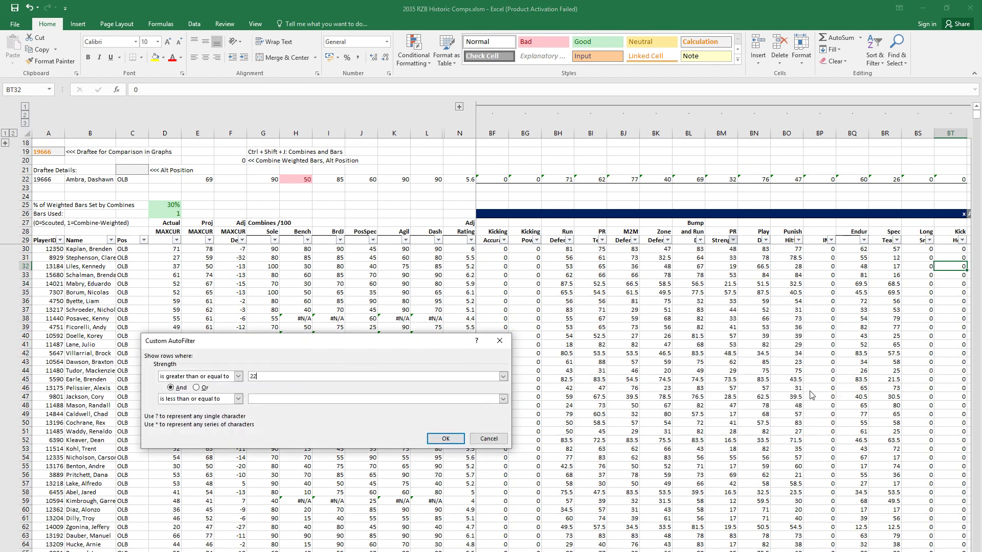
key("Tab")
key("Tab")
key("Tab")
key("Return")
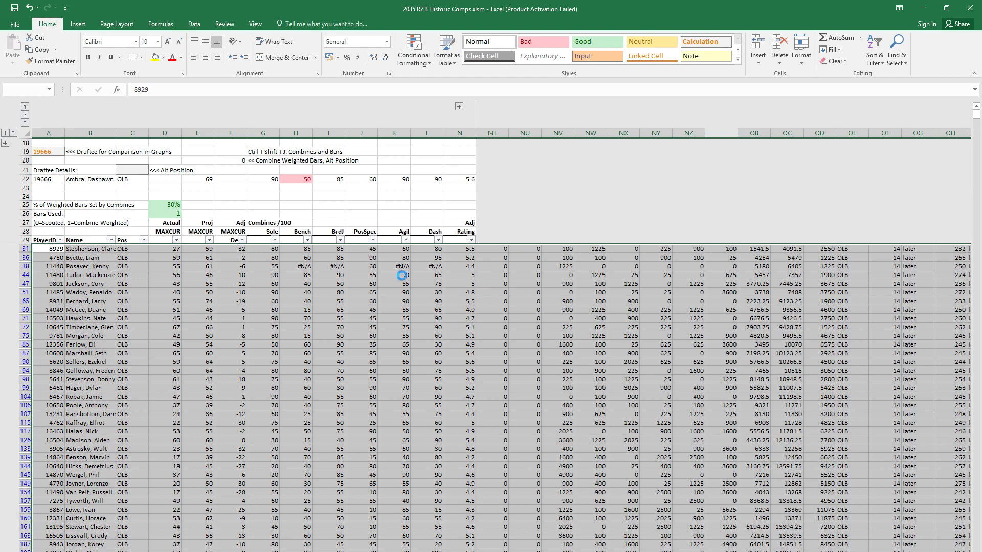
Step: Switch back to the 2035 RZB Draft workbook and set the row 27 outside linebacker's By Hand Expected Round to 2
left_click(218, 290)
left_click(299, 289)
key("alt+Tab")
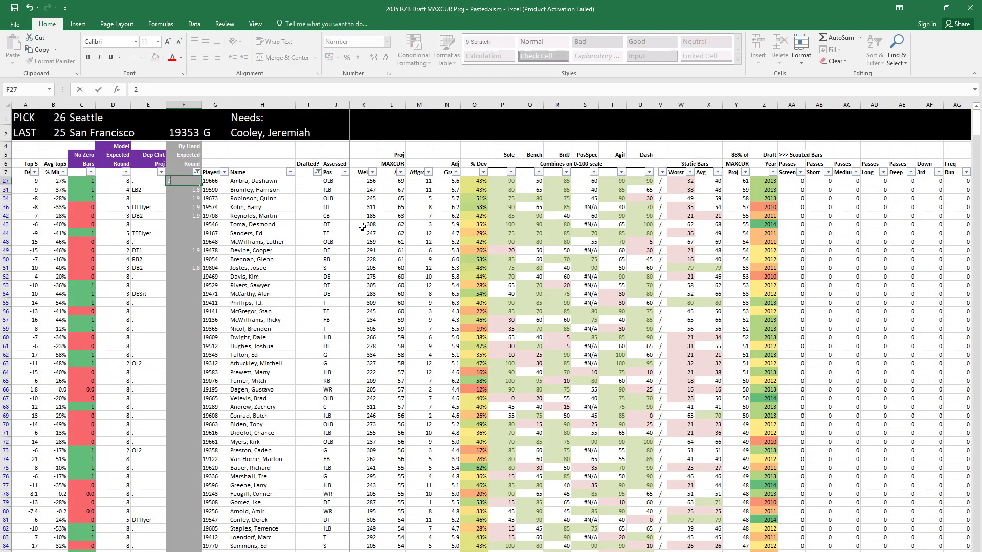
key("Up")
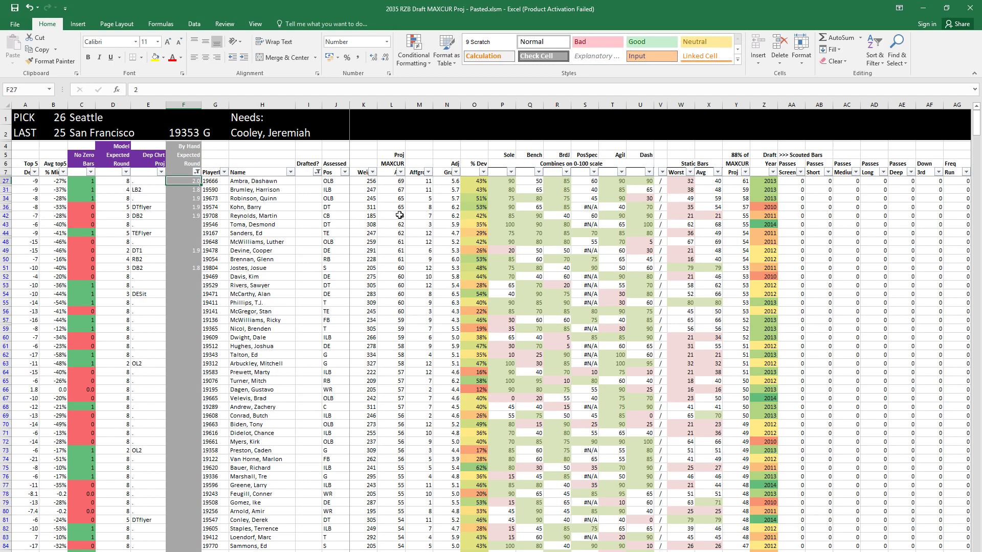
Step: Look down the remaining prospects' By Hand Expected Rounds and positions from row 27 to the row 49 defensive end
left_click(190, 223)
key("Up")
key("Right")
key("Up")
key("Up")
key("Up")
key("Right")
key("Right")
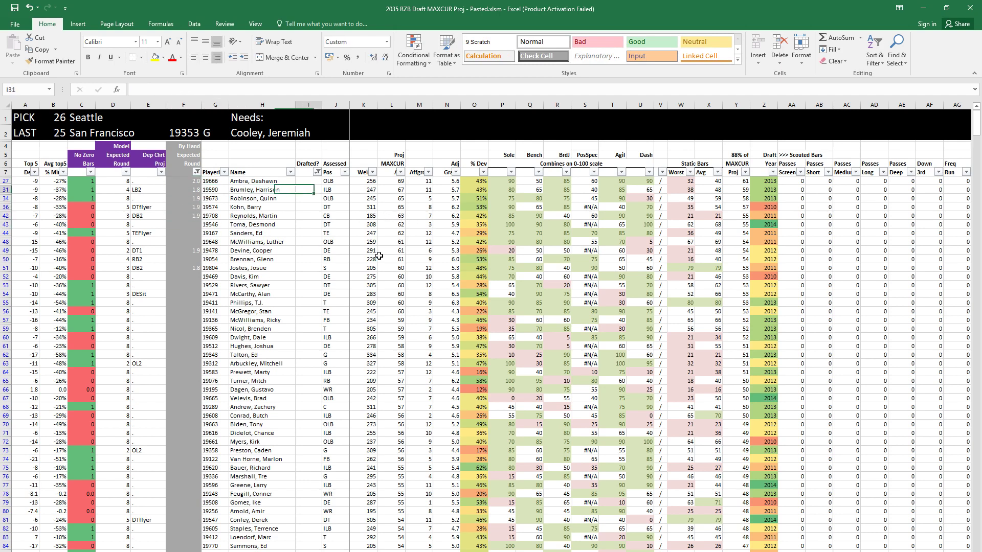
key("Right")
key("Down")
key("Down")
key("Down")
key("Down")
key("Down")
key("Down")
key("Down")
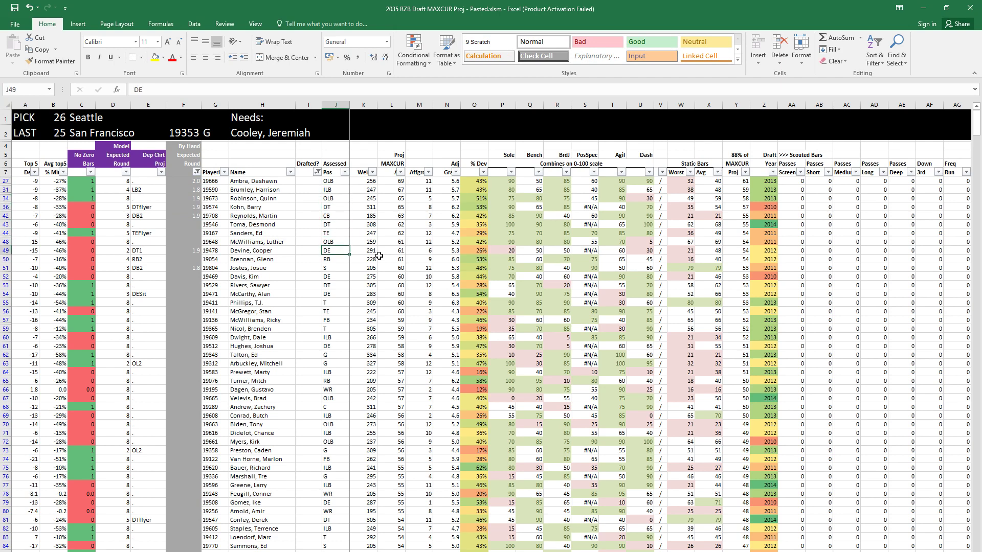
Step: Check the row 51 safety's entry from his By Hand Expected Round across to his position
key("Left")
key("Left")
key("Left")
key("Left")
key("Down")
key("Down")
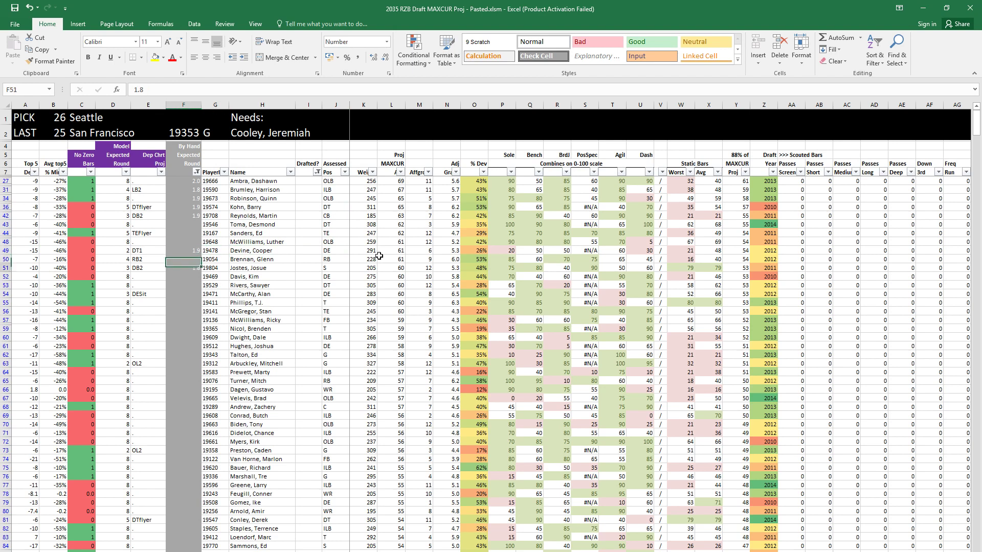
key("Right")
key("Right")
key("Right")
key("Right")
key("shift+Left")
key("shift+Left")
key("shift+Left")
key("shift+Left")
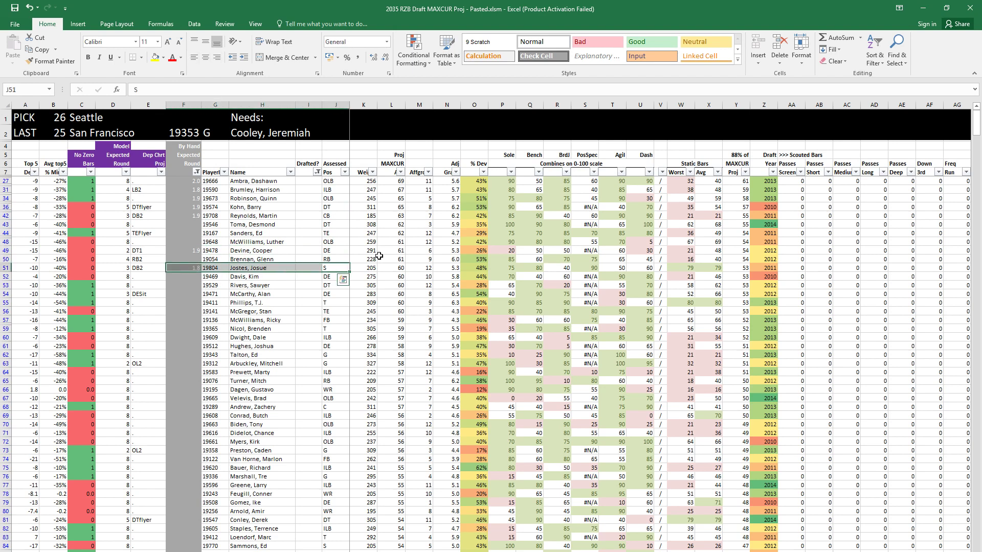
Step: Review the row 44 tight end's values from his position through his combines and scouted bars
key("Up")
key("Up")
key("Up")
key("Up")
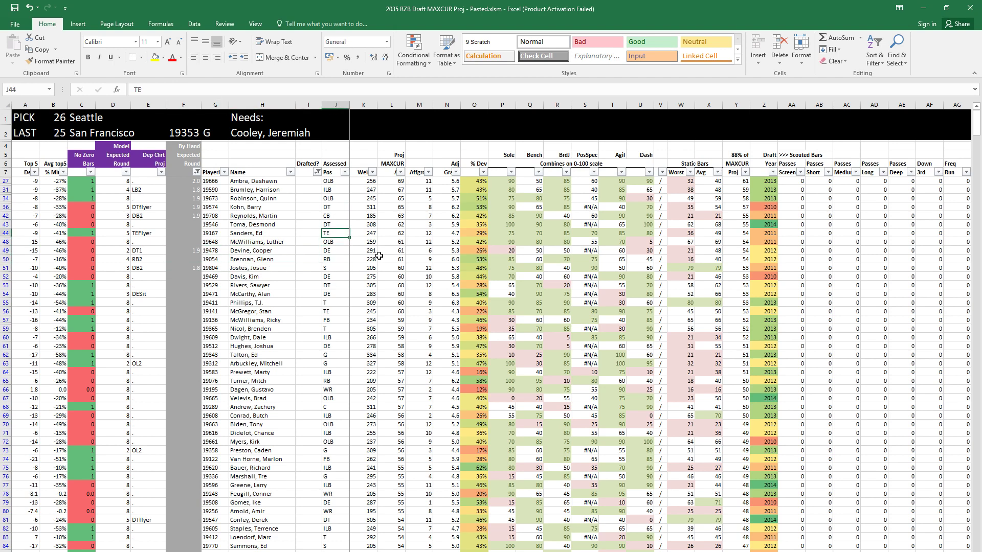
key("Right")
key("Right")
key("Right")
key("Right")
key("Right")
key("Right")
key("Right")
key("Right")
key("Right")
key("Right")
key("Right")
key("Right")
key("Right")
key("Right")
key("Right")
key("Right")
key("Right")
key("Right")
key("Right")
key("Right")
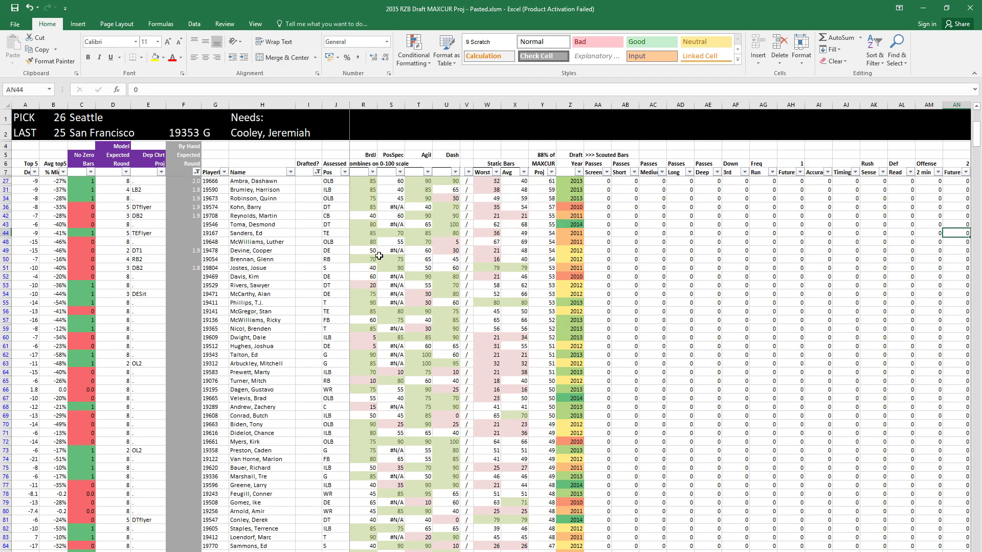
key("Right")
key("Right")
key("Right")
key("Right")
key("Right")
key("Right")
key("Right")
key("Right")
key("Left")
key("Left")
key("Left")
key("Left")
key("Left")
key("Left")
key("Left")
key("Left")
key("Left")
key("Left")
key("Left")
key("Left")
key("Left")
key("Left")
key("Left")
key("Left")
key("Left")
key("Left")
key("Left")
key("Left")
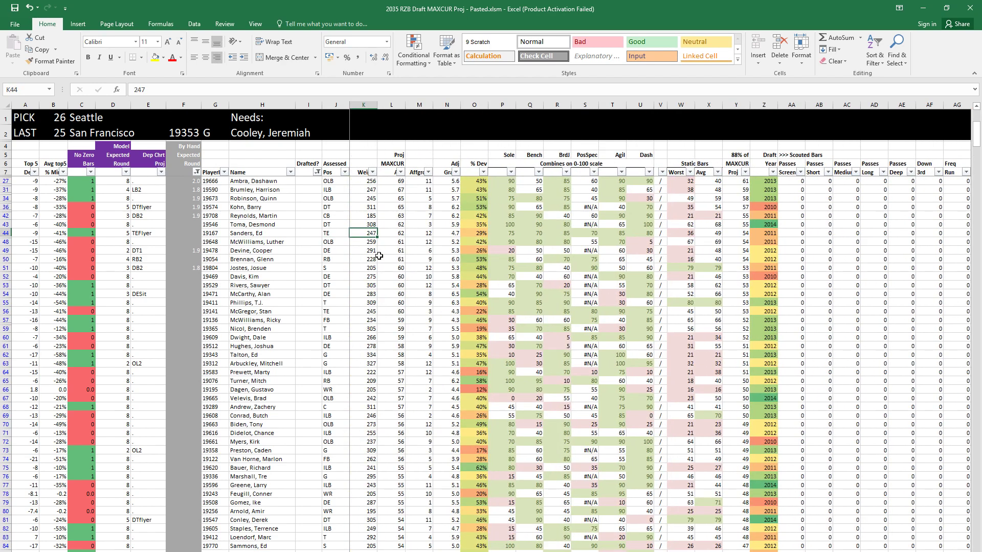
Step: Copy the row 44 tight end's PlayerID and paste it as a value into the Historic Comps workbook's draftee for comparison cell
key("Left")
key("Left")
key("Left")
key("Left")
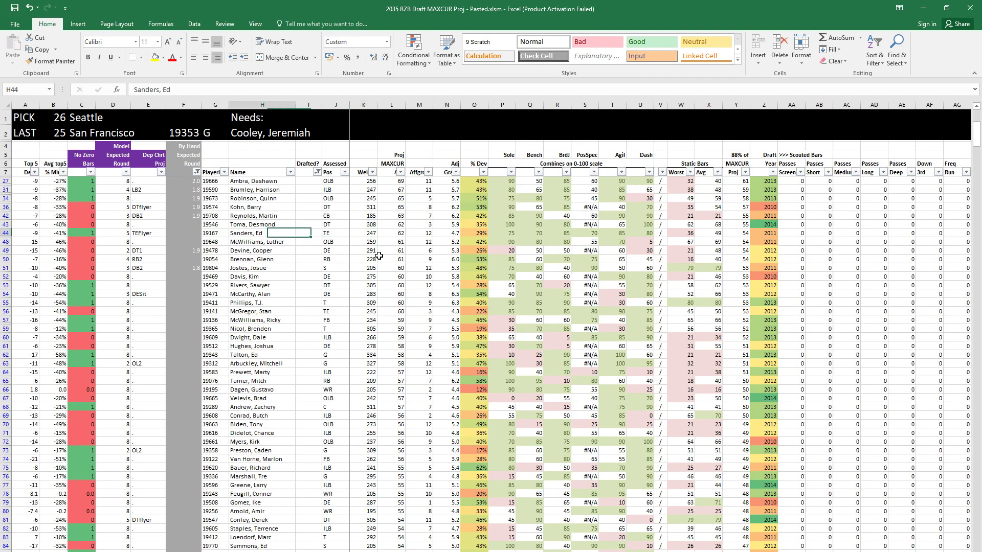
key("ctrl+c")
key("ctrl+Tab")
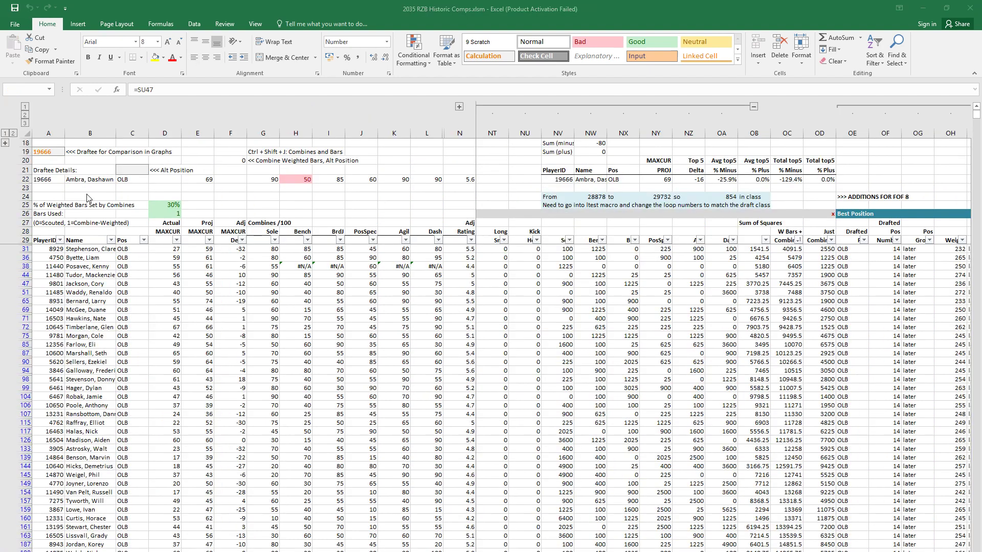
key("ctrl+alt+v")
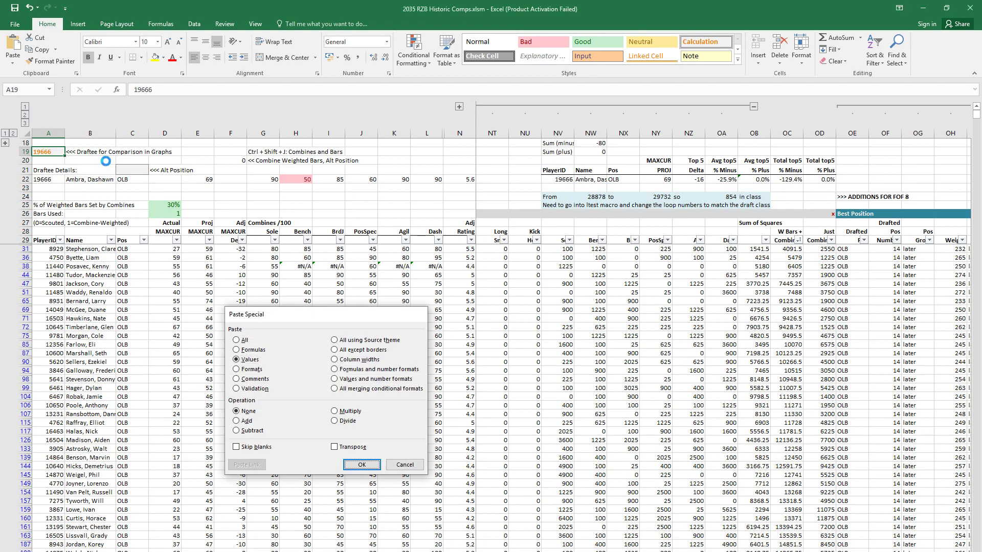
key("Return")
left_click(341, 302)
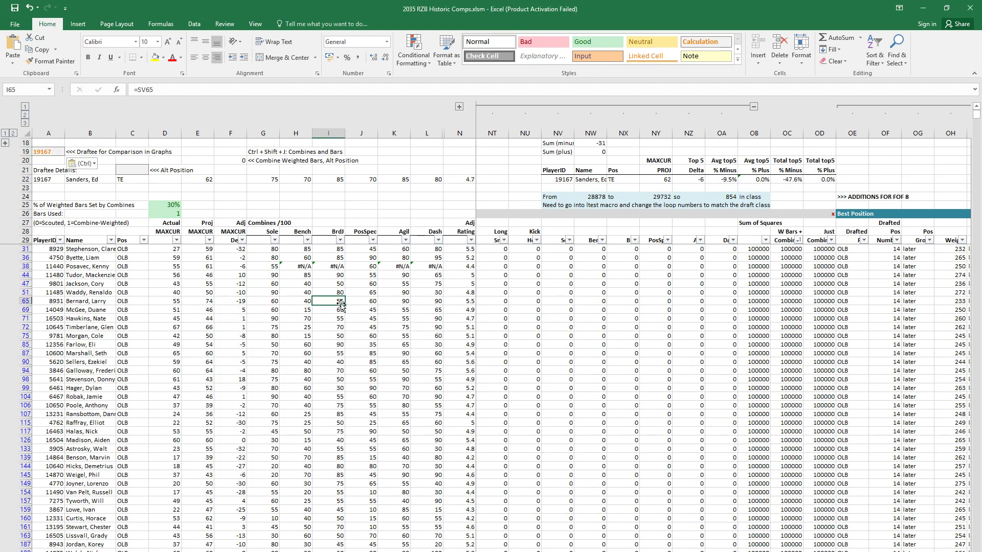
Step: Clear the filters on the historic comps list and run the Combines and Bars comparison for the tight end
key("alt+h")
key("s")
key("c")
left_click(342, 274)
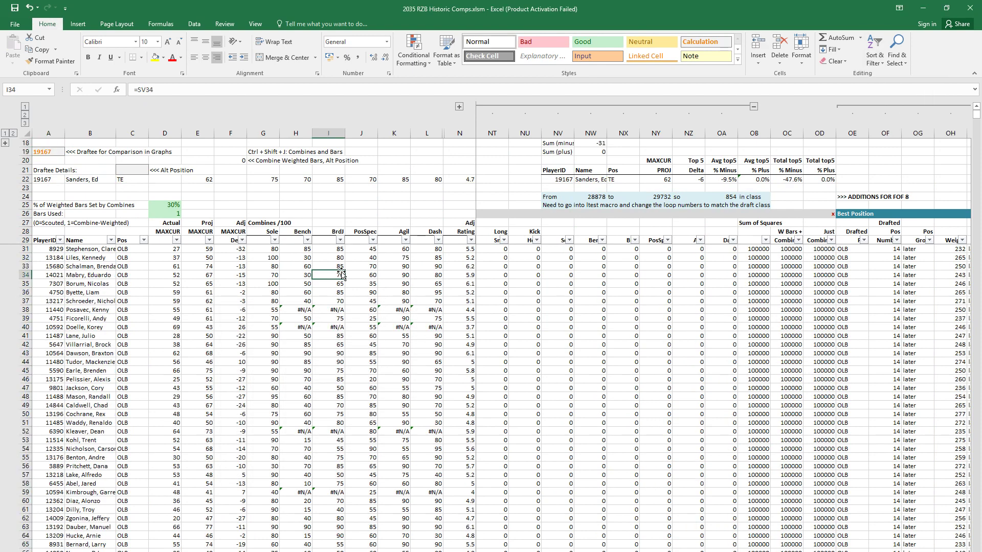
key("ctrl+shift+j")
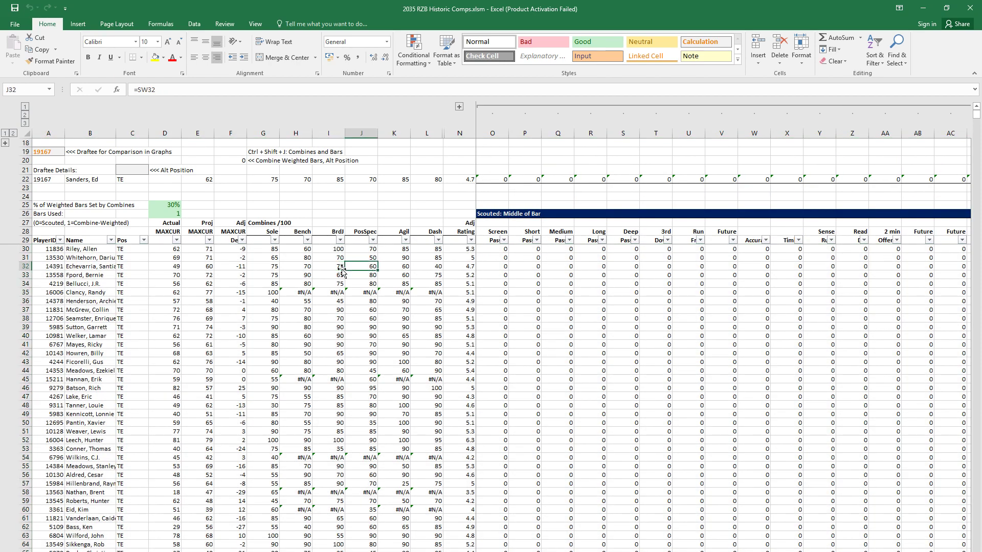
Step: Filter the comparable tight ends' Big Play Rec bars to a range between lower and upper limits around the draftee's own bar
key("Right")
key("Right")
key("Right")
key("Right")
key("Right")
key("Right")
key("Right")
key("Right")
key("Right")
key("Right")
key("Right")
key("Right")
key("Right")
key("Right")
key("Right")
key("Right")
key("Right")
key("Right")
key("Right")
key("Right")
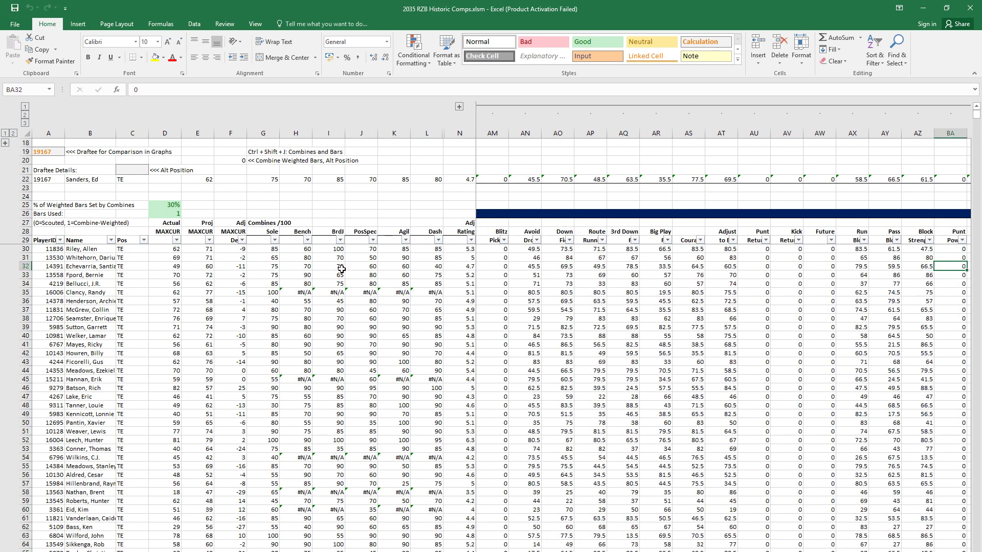
left_click(667, 240)
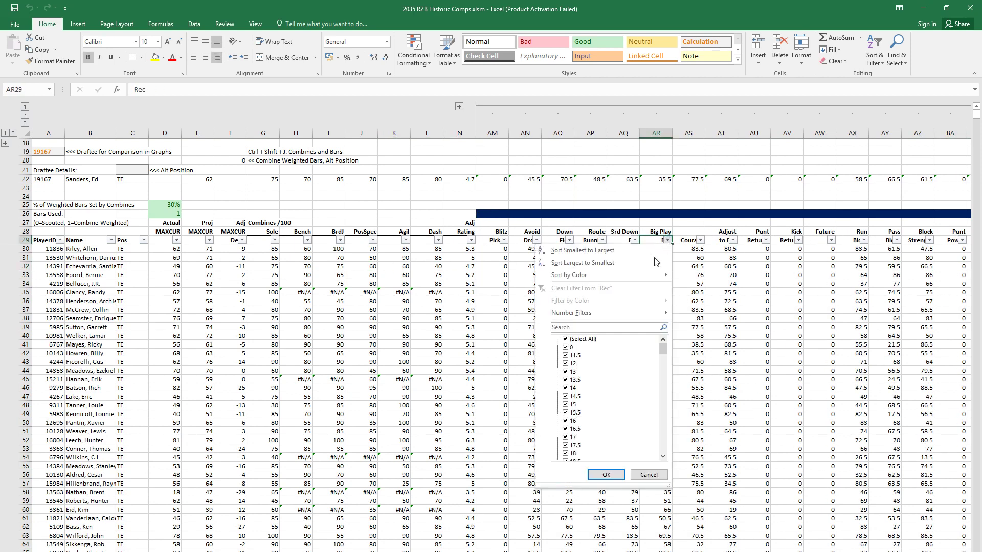
mouse_move(655, 313)
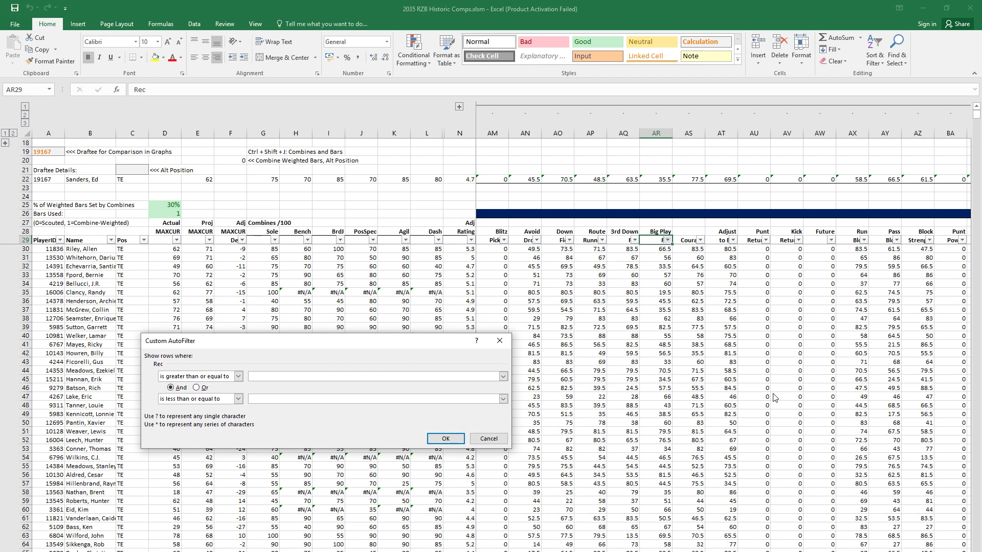
key("Tab")
key("Tab")
key("Return")
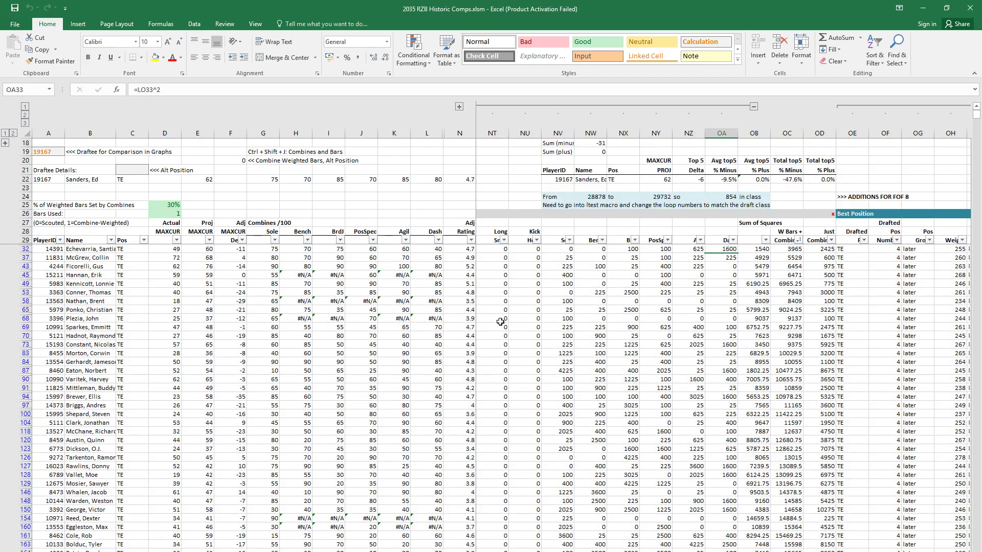
Step: Review the row 37 comparable tight end's values from his combines through his receiving and blocking bars
left_click(287, 284)
left_click(283, 259)
key("Right")
key("Right")
key("Right")
key("Right")
key("Right")
key("Right")
key("Right")
key("Right")
key("Right")
key("Right")
key("Right")
key("Right")
key("Right")
key("Right")
key("Right")
key("Right")
key("Right")
key("Right")
key("Right")
key("Right")
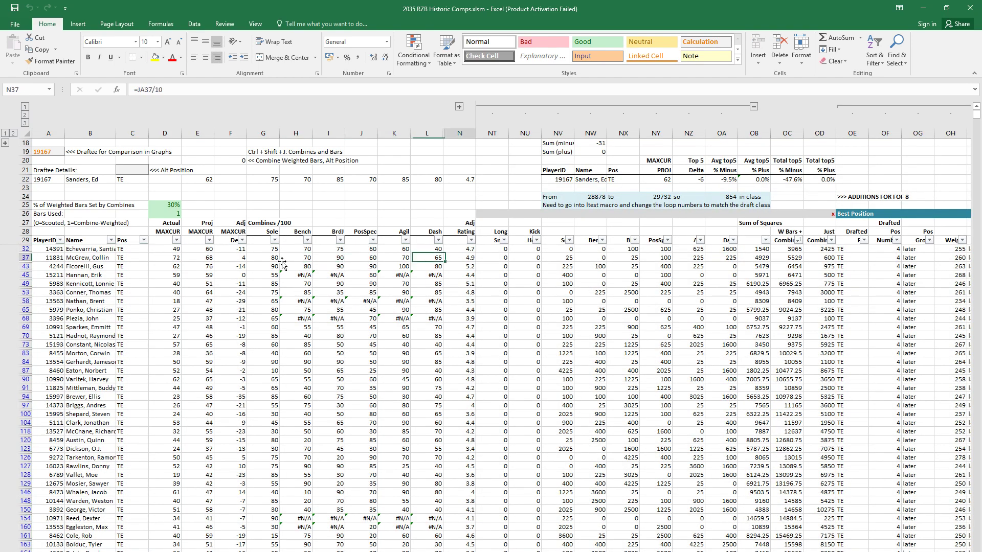
key("Right")
key("Right")
key("Right")
key("Right")
key("Right")
key("Right")
key("Right")
key("Right")
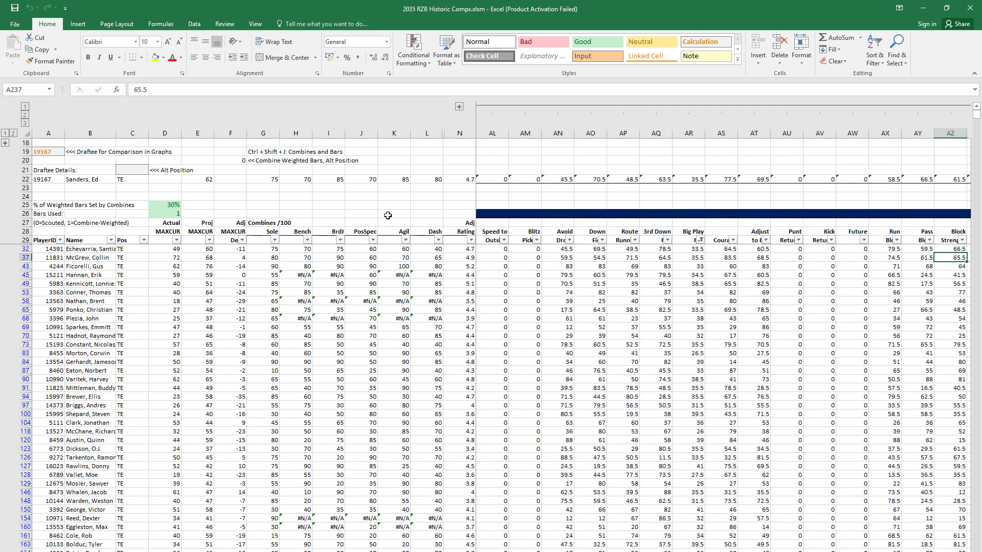
Step: Select the entire row 32 comparable tight end to compare his bars with the draftee's
left_click(627, 256)
key("Up")
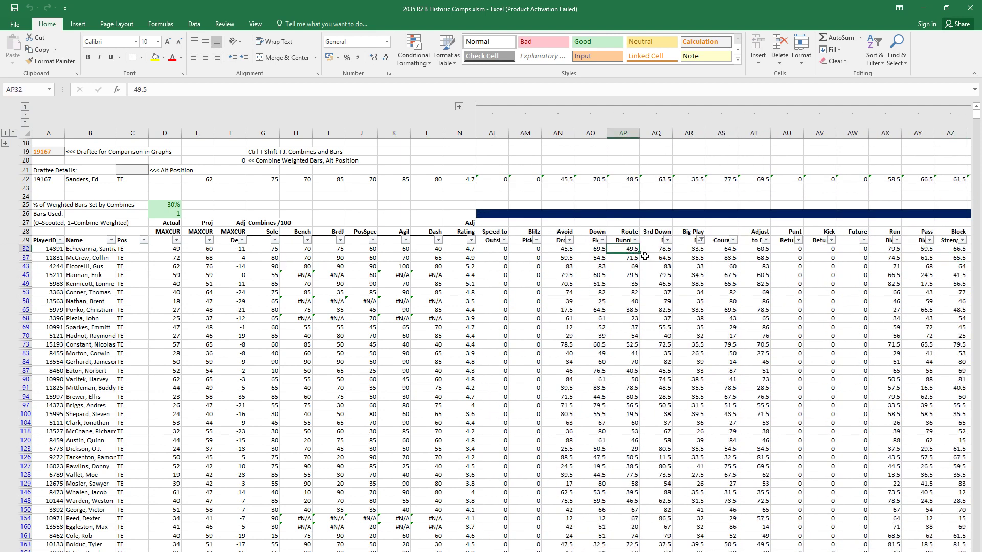
key("shift+space")
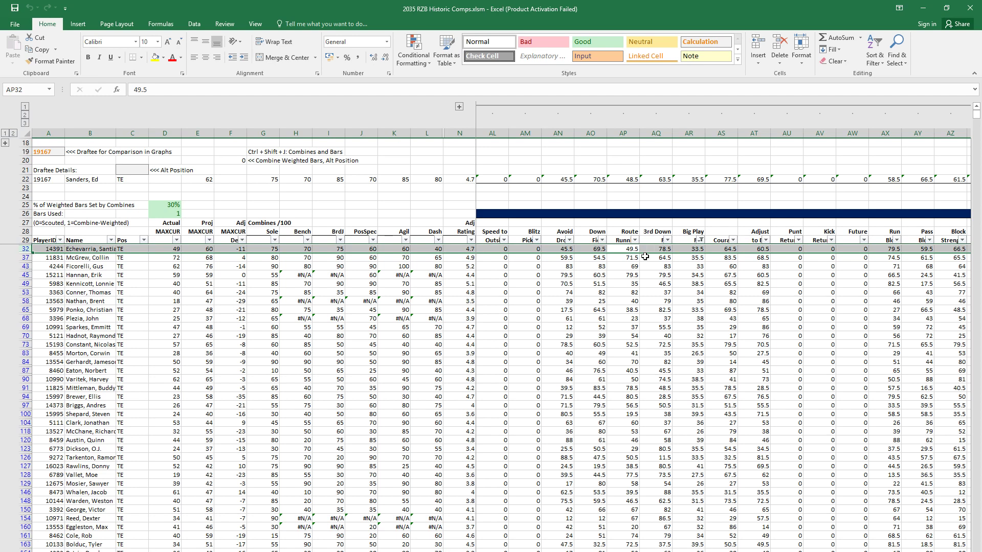
Step: Examine the row 32 comparable tight end's remaining weighted bars through to his scouted receiving and return bars
key("Right")
key("Right")
key("Right")
key("Right")
key("Right")
key("Right")
key("Right")
key("Right")
key("Right")
key("Right")
key("Right")
key("Right")
key("Right")
key("Right")
key("Right")
key("Right")
key("Right")
key("Right")
key("Right")
key("Right")
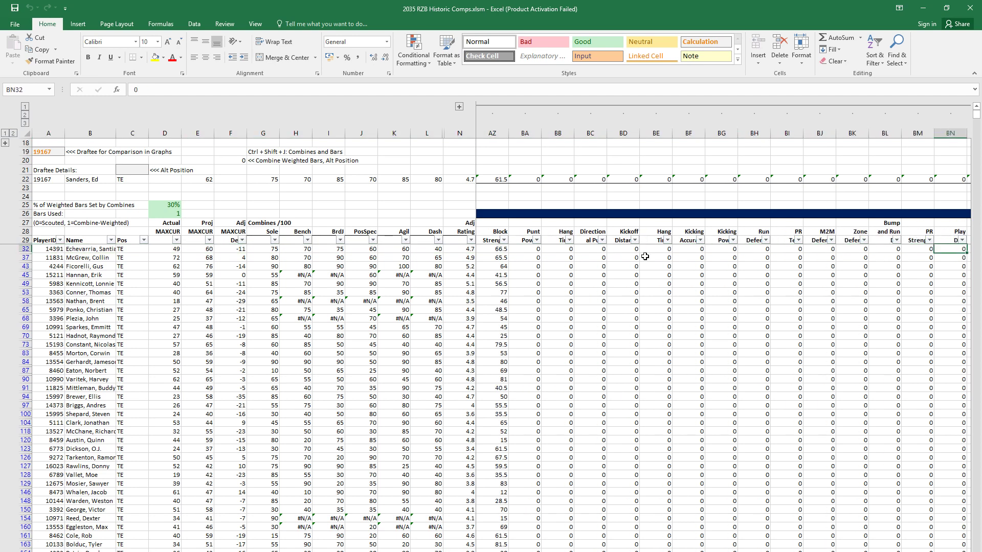
key("Right")
key("Right")
key("Right")
key("Right")
key("Right")
key("Right")
key("Right")
key("Right")
key("Right")
key("Right")
key("Right")
key("Right")
key("Right")
key("Right")
key("Right")
key("Right")
key("Right")
key("Right")
key("Right")
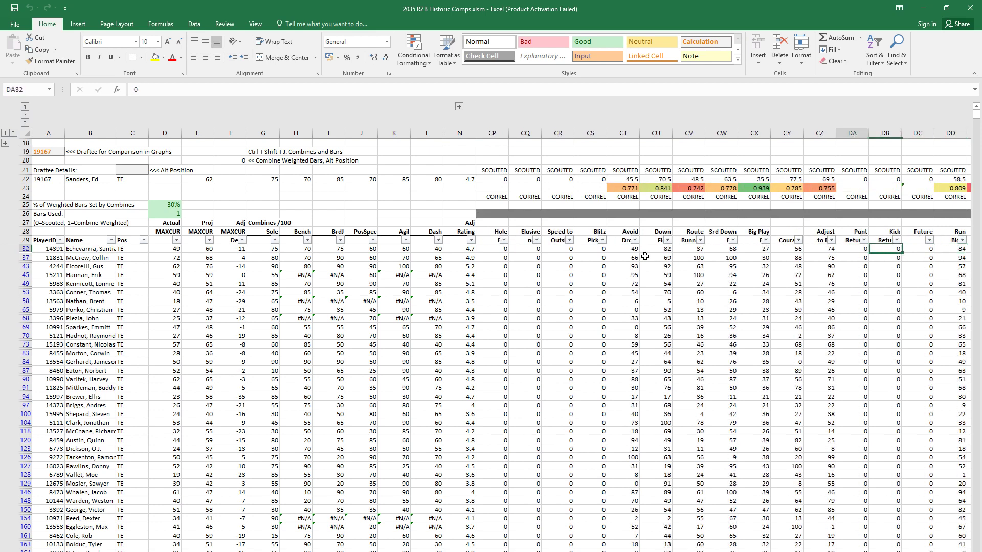
Step: Switch to the draft MAXCUR projection workbook and set the row 44 tight end's by-hand expected round to 2
key("ctrl+Tab")
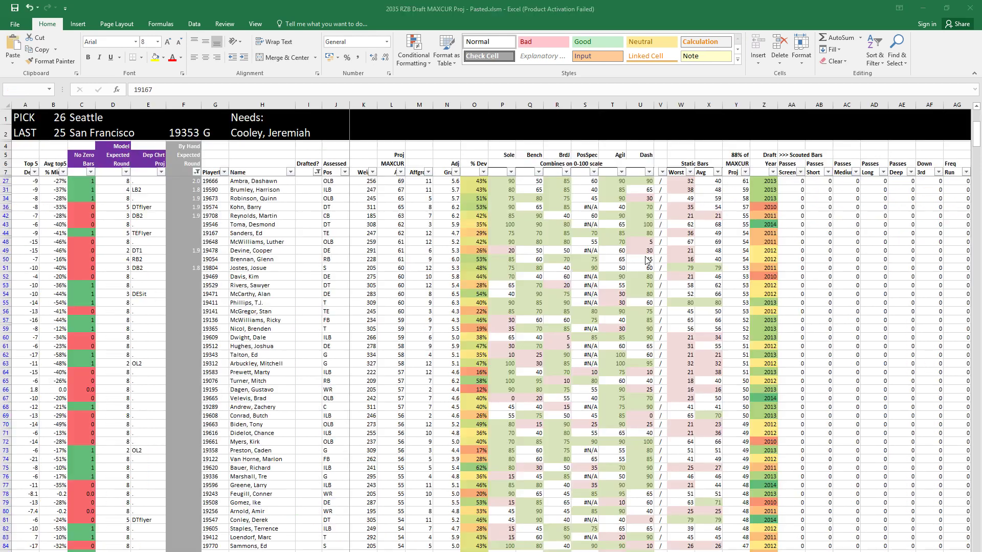
left_click(196, 233)
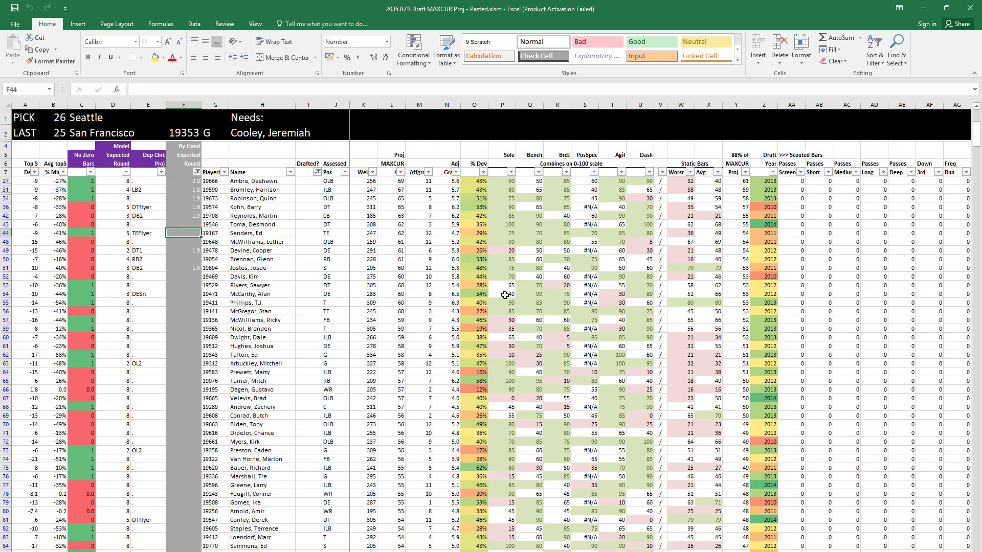
type("2")
key("Return")
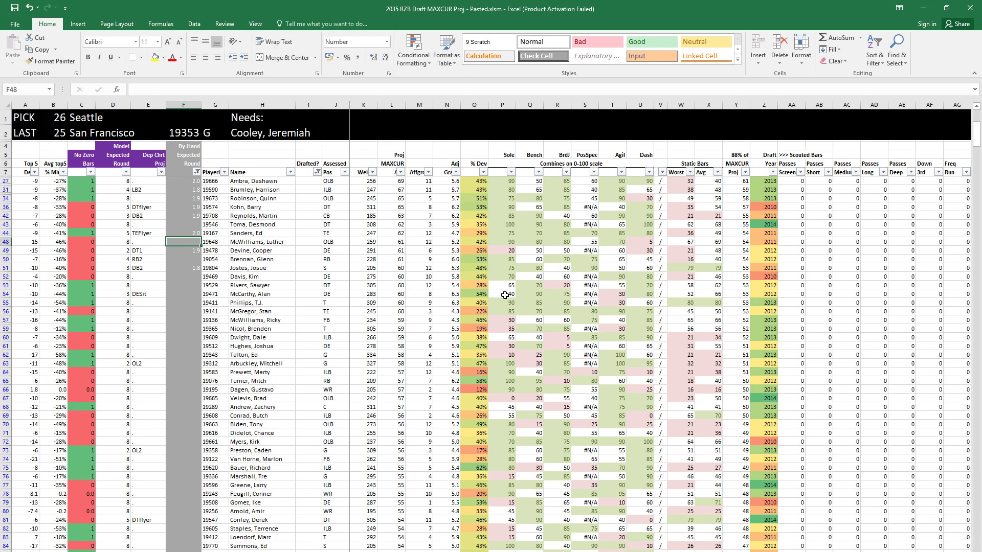
Step: Look down the unrated prospects to the row 63 guard and check his name, position and weight
key("Down")
key("Down")
key("Down")
key("Down")
key("Down")
key("Down")
key("Down")
key("Down")
key("Down")
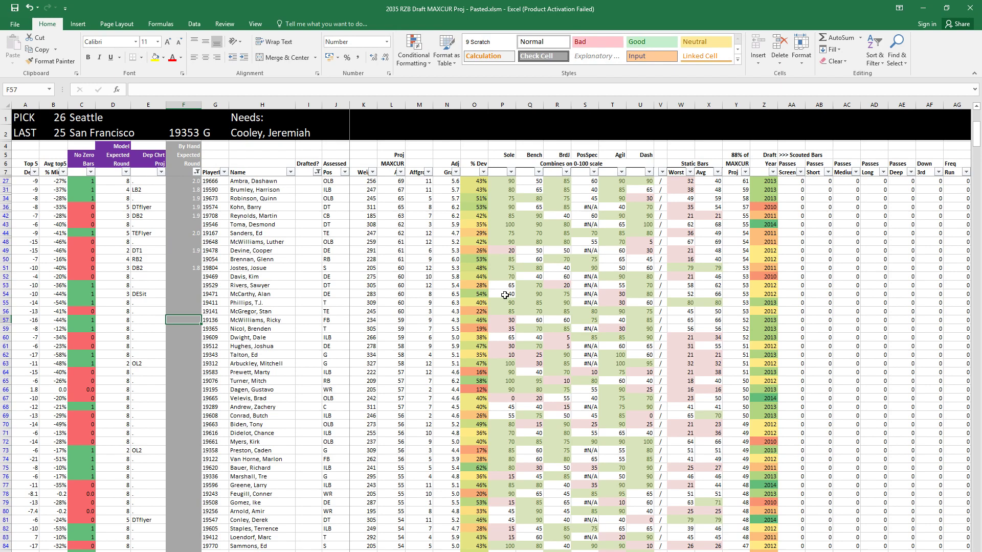
key("Down")
key("Down")
key("Down")
key("Down")
key("Down")
key("Right")
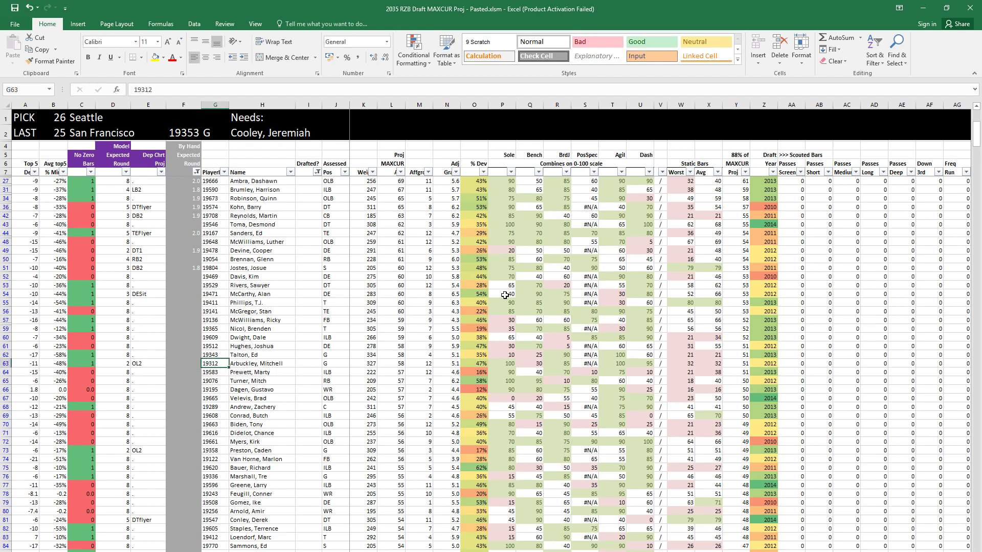
key("Right")
key("Right")
key("Right")
key("Right")
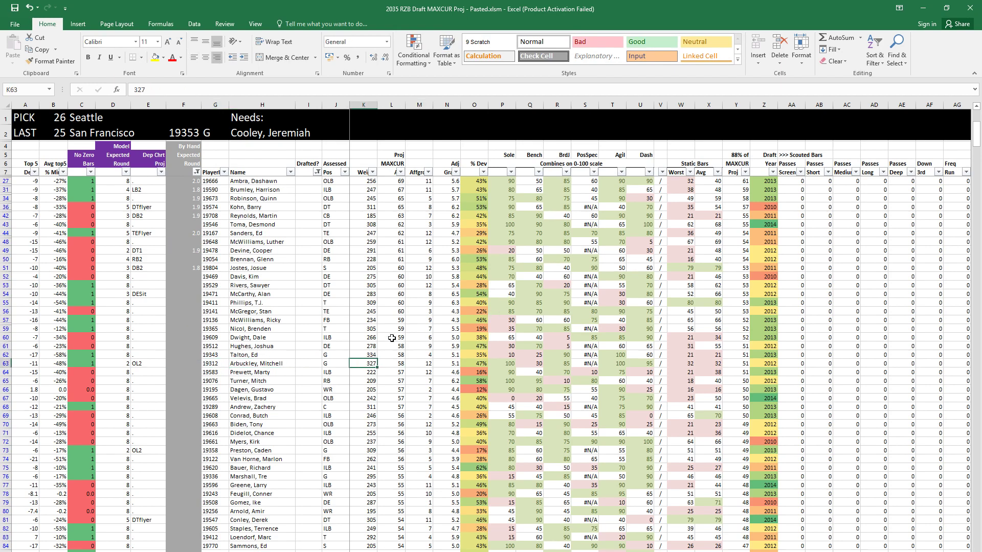
Step: Scan the projected MAXCUR values of the remaining undrafted prospects to judge how the talent drops off
scroll(391, 338, "down", 18)
left_click_drag(392, 228, 374, 427)
left_click(386, 388)
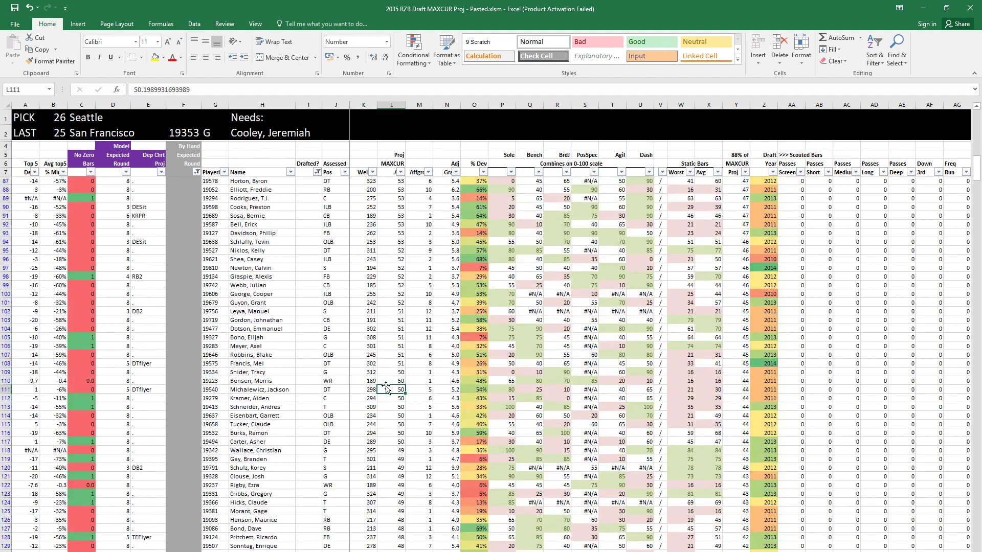
scroll(387, 388, "up", 15)
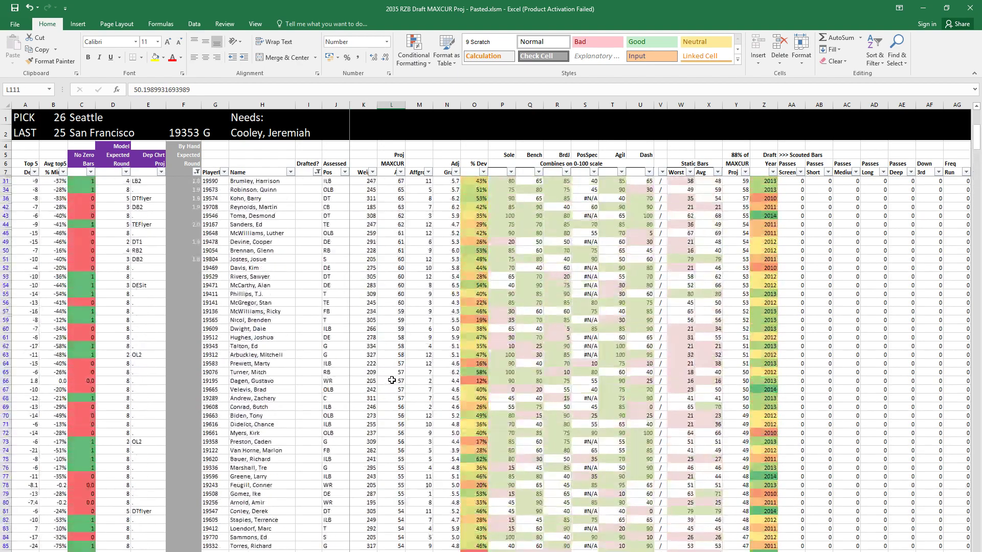
scroll(391, 380, "up", 1)
left_click_drag(397, 207, 377, 443)
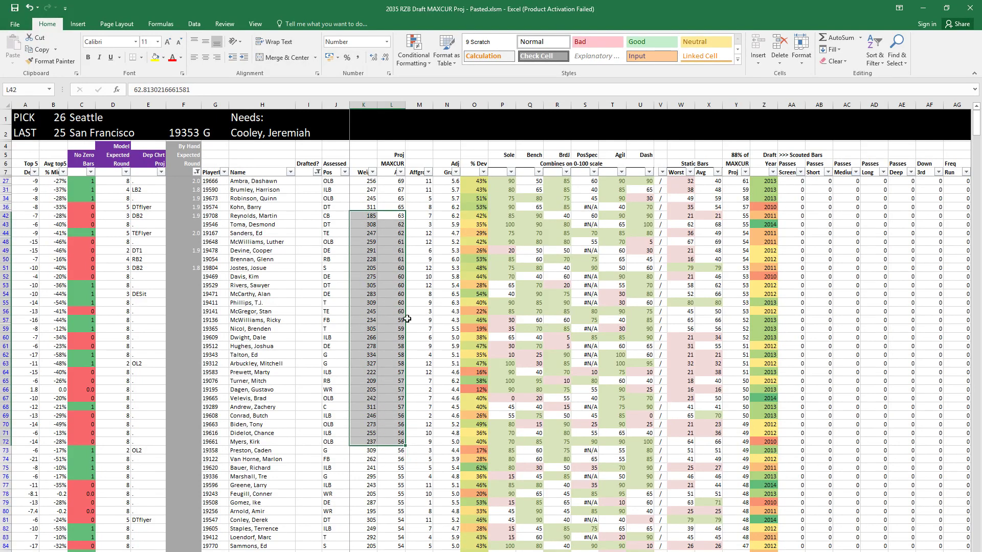
scroll(433, 253, "down", 12)
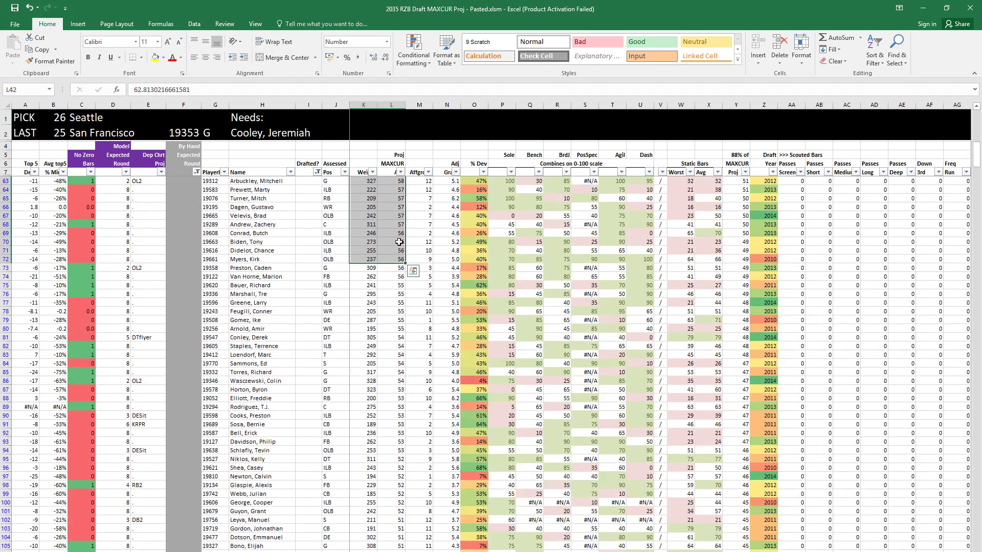
left_click_drag(398, 242, 391, 459)
left_click(391, 459)
scroll(160, 377, "up", 7)
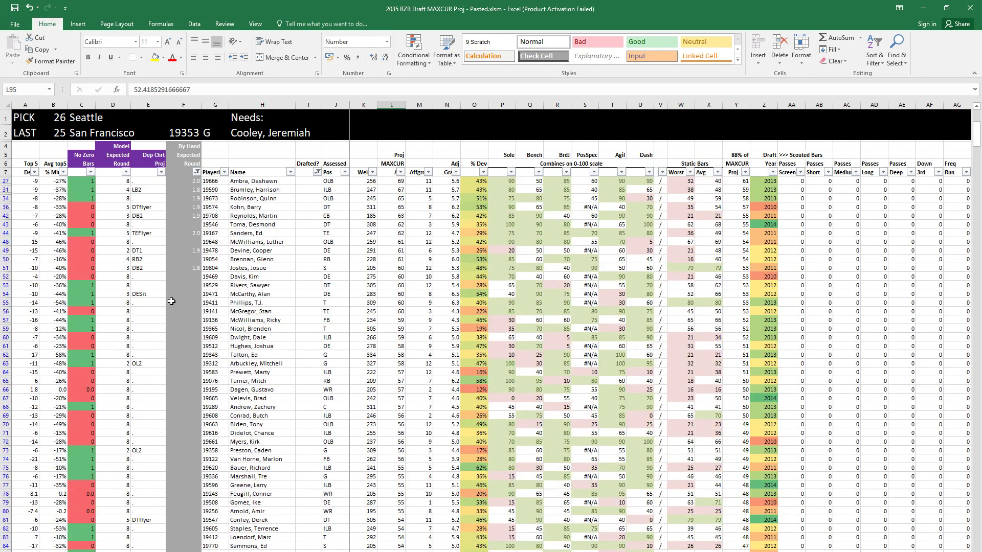
left_click(359, 221)
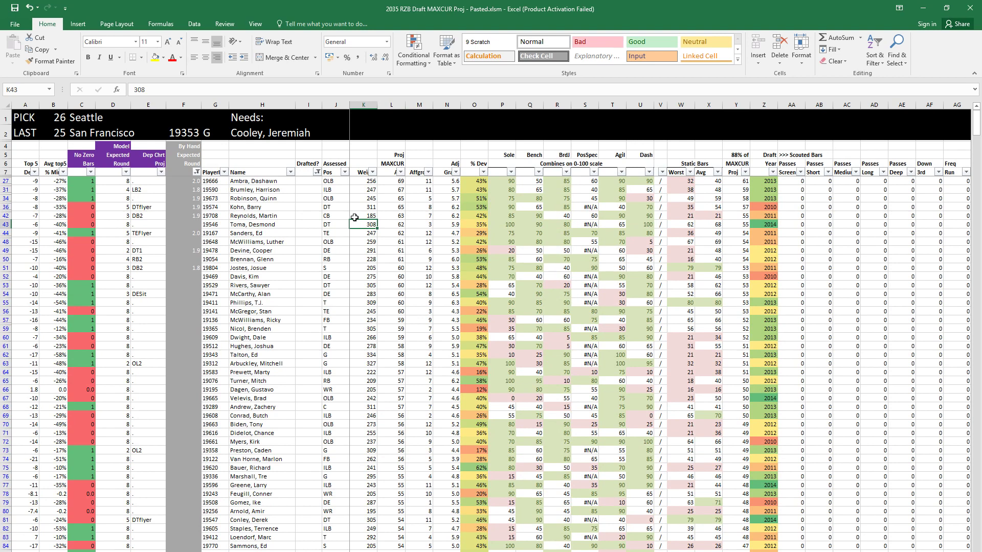
Step: Review the row 31 inside linebacker's values from his combines through his defensive scouted bars
left_click(305, 198)
key("Up")
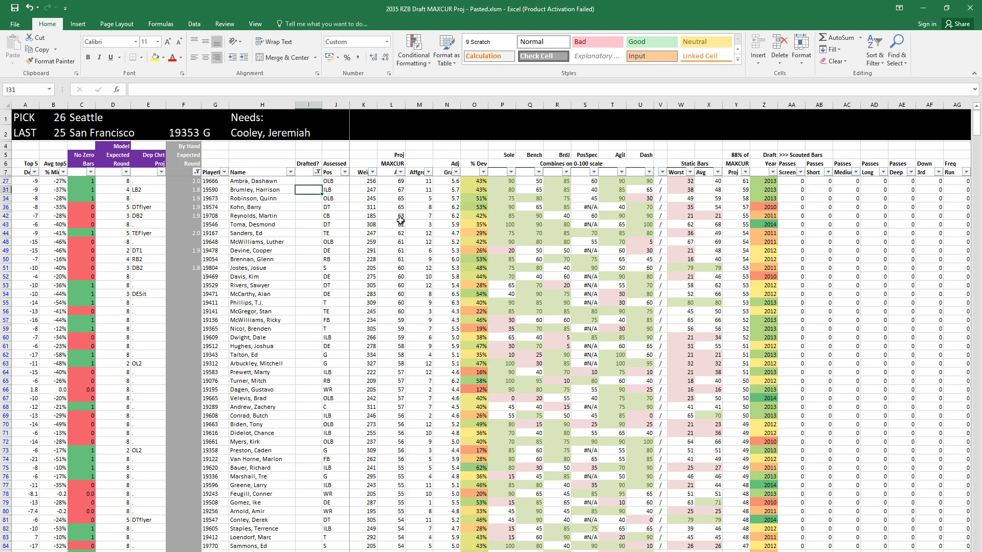
key("Right")
key("Right")
key("Right")
key("Right")
key("Right")
key("Right")
key("Right")
key("Right")
key("Right")
key("Right")
key("Right")
key("Right")
key("Right")
key("Right")
key("Right")
key("Right")
key("Right")
key("Right")
key("Right")
key("Right")
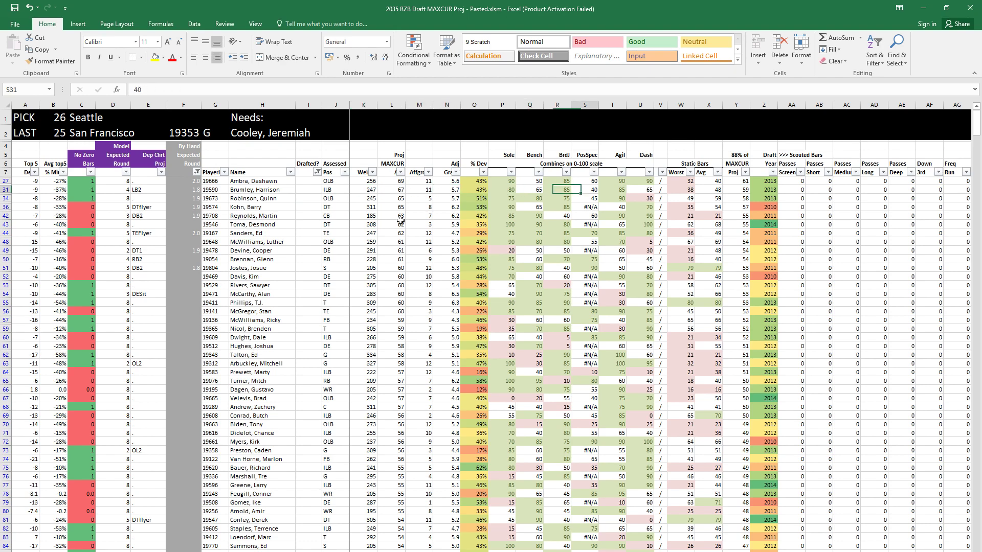
key("Right")
key("Right")
key("Right")
key("Right")
key("Right")
key("Right")
key("Right")
key("Right")
key("Right")
key("Right")
key("Right")
key("Right")
key("Right")
key("Right")
key("Right")
key("Right")
key("Right")
key("Right")
key("Right")
key("Right")
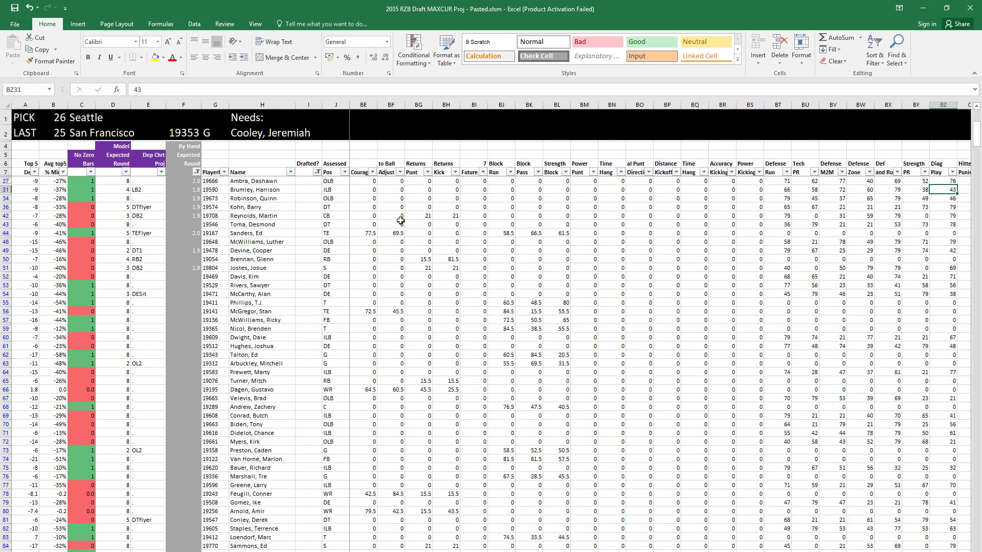
key("Right")
key("Right")
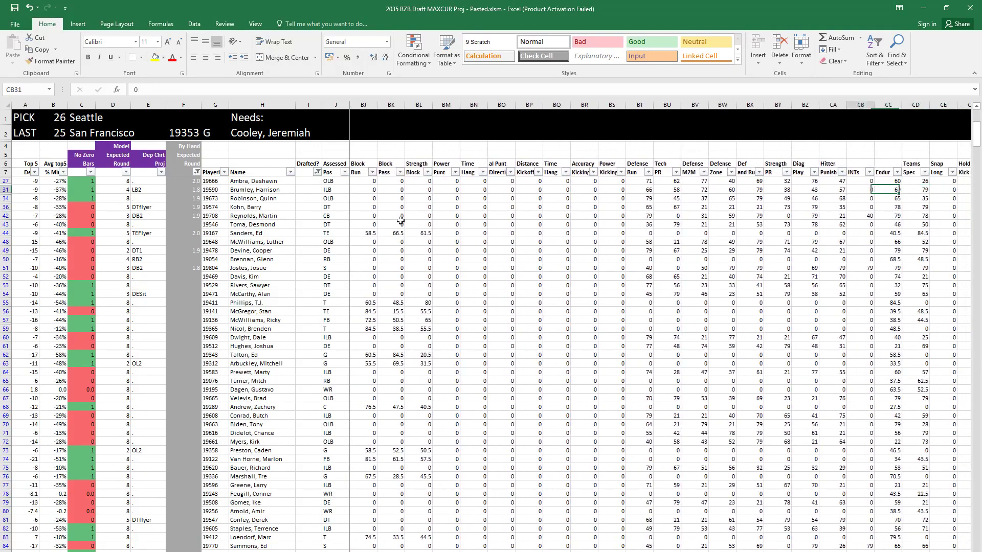
key("Left")
key("Left")
key("Left")
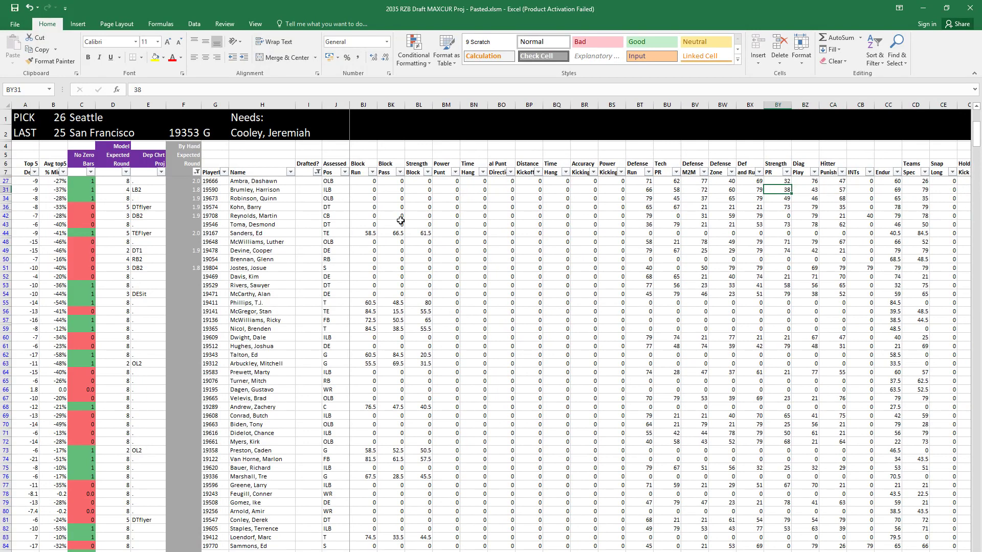
Step: Check the row 31 inside linebacker's by-hand expected round, assessed position, weight, projected MAXCUR and adjusted grade
key("Home")
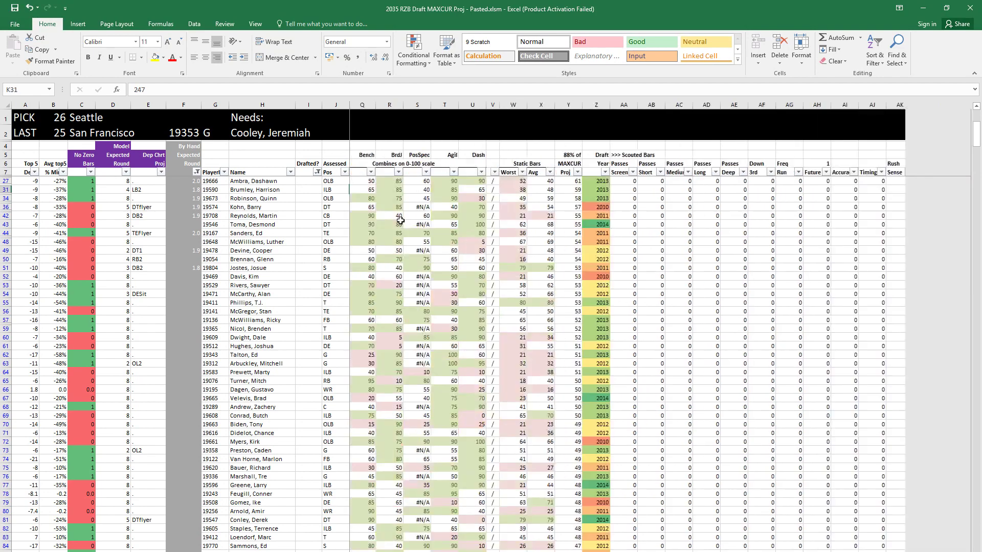
key("Down")
key("Left")
key("Left")
key("Left")
key("Left")
key("Up")
key("Left")
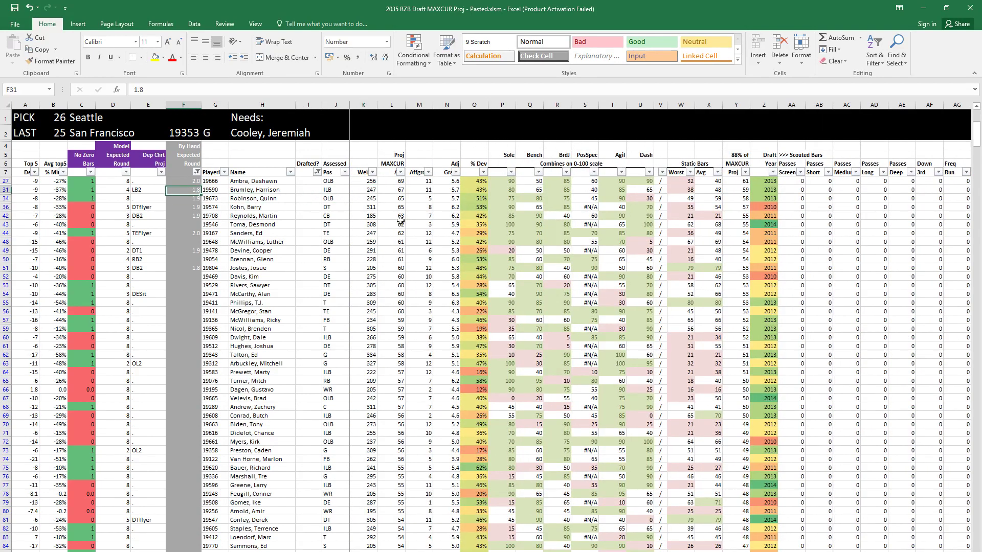
key("Right")
key("Right")
key("Right")
key("Right")
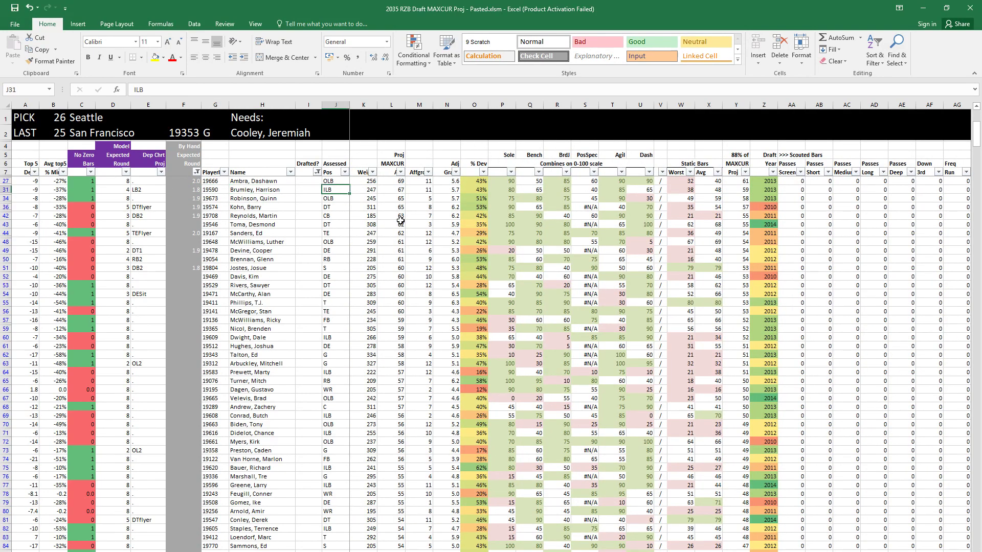
key("Right")
key("Right")
key("Right")
key("Right")
key("Right")
key("Left")
key("Left")
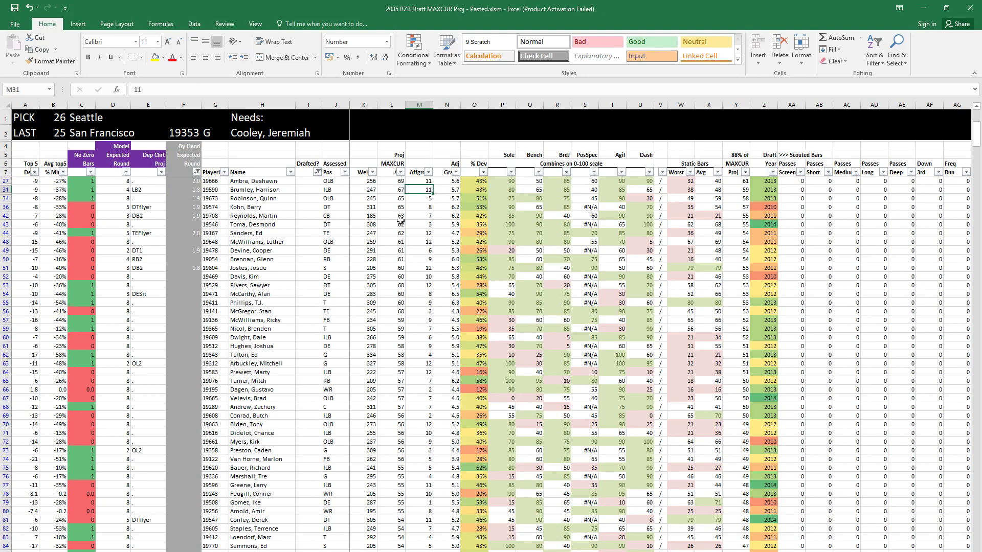
key("Right")
key("Right")
Step: Record the row 31 inside linebacker as drafted with pick 26
key("Left")
key("Left")
key("Left")
key("Left")
key("Left")
key("Left")
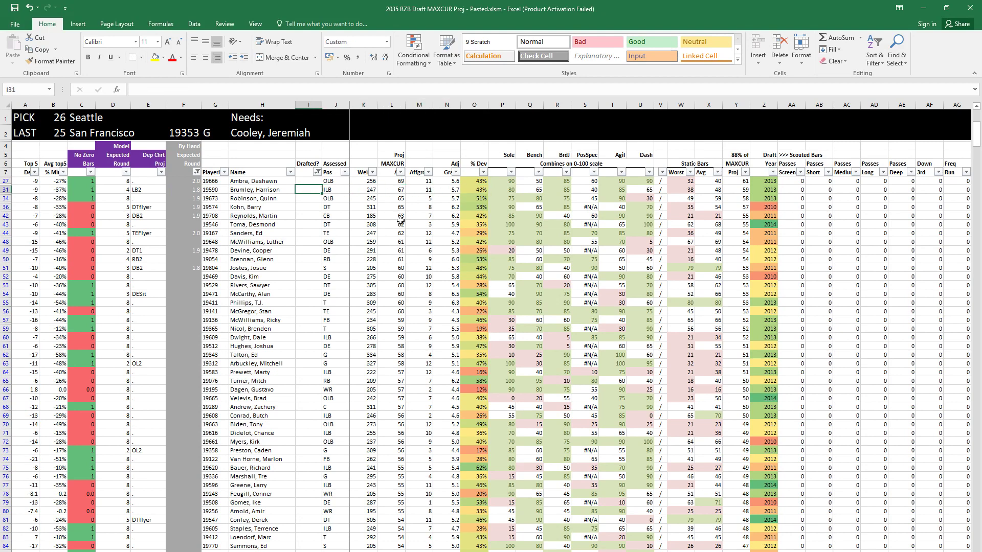
type("26")
key("Return")
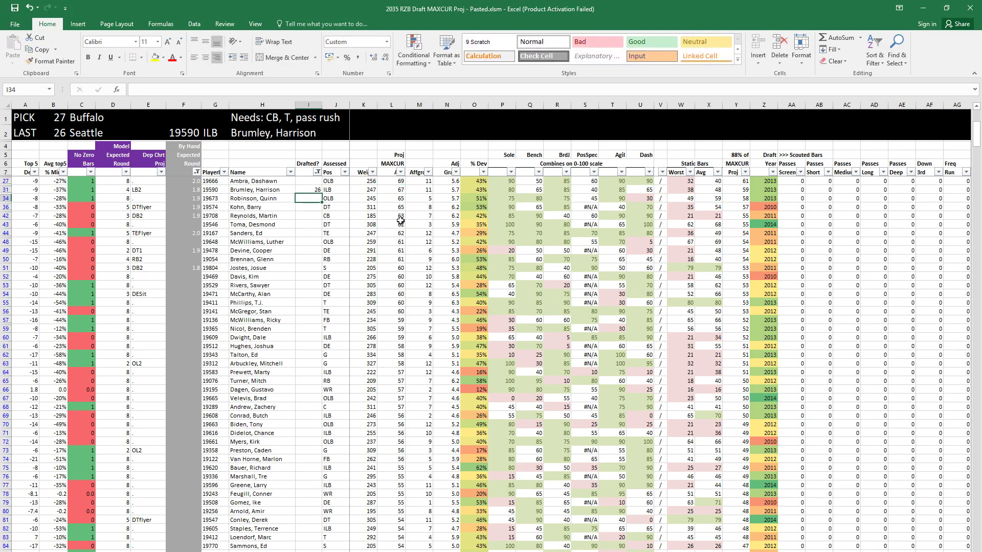
Step: Record the row 42 cornerback as drafted with pick 27
key("Down")
key("Down")
type("2")
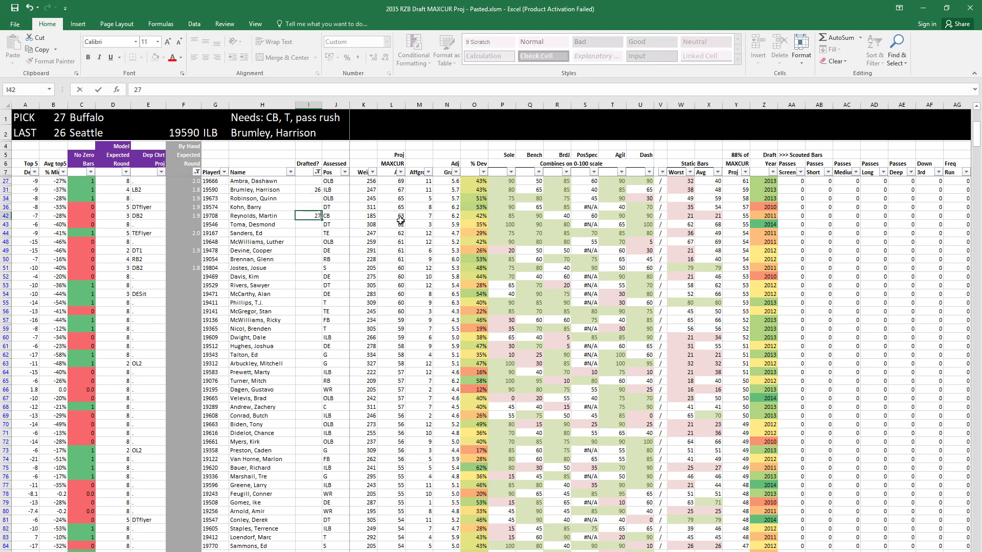
key("Return")
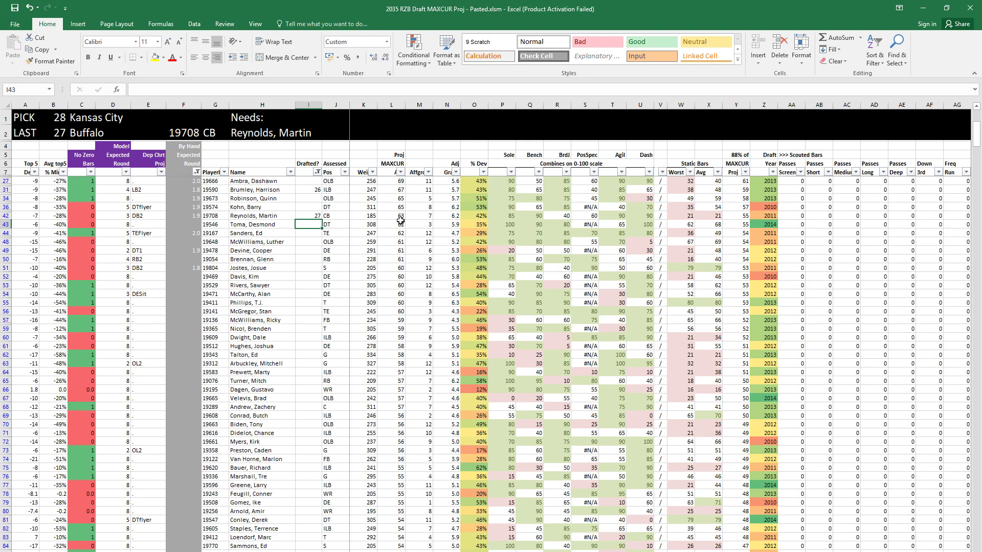
Step: Record the row 34 outside linebacker as drafted with pick 28
key("Up")
key("Up")
key("Up")
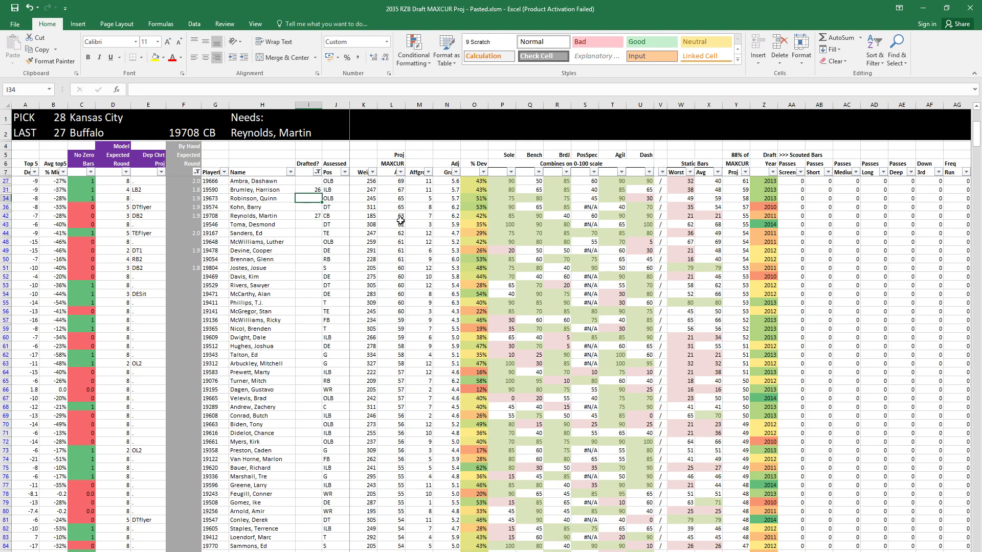
type("28")
key("Return")
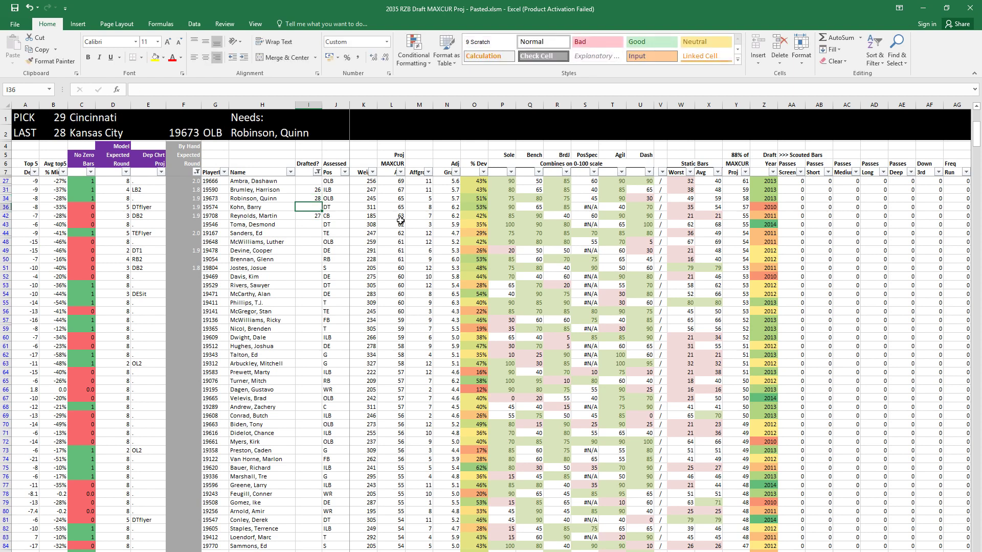
Step: Record the row 49 defensive end as drafted with pick 29
key("Down")
key("Down")
key("Down")
key("Down")
key("Down")
type("29")
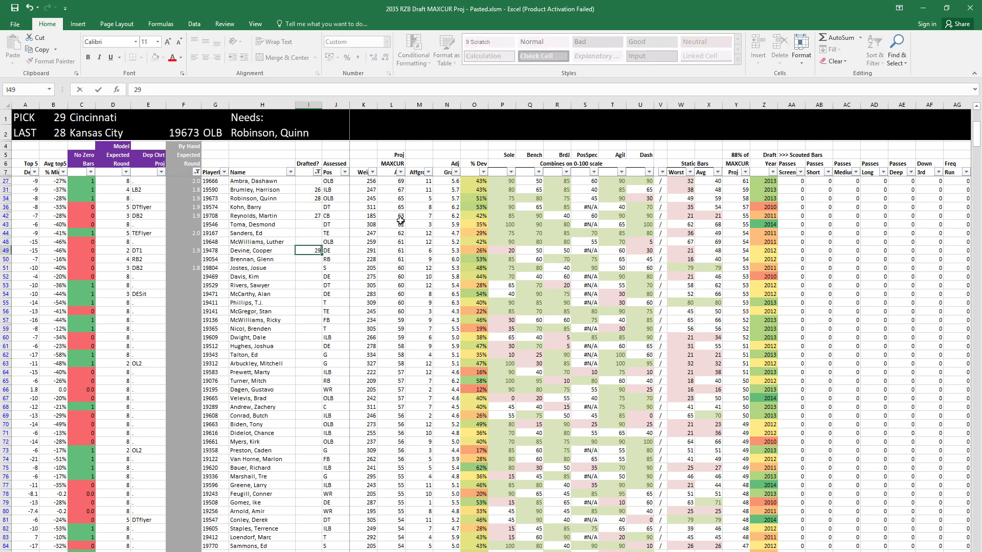
key("Return")
Step: Record the row 51 safety as drafted with pick 30
key("Up")
key("Up")
key("Up")
key("Up")
key("Up")
key("Up")
key("Up")
key("Up")
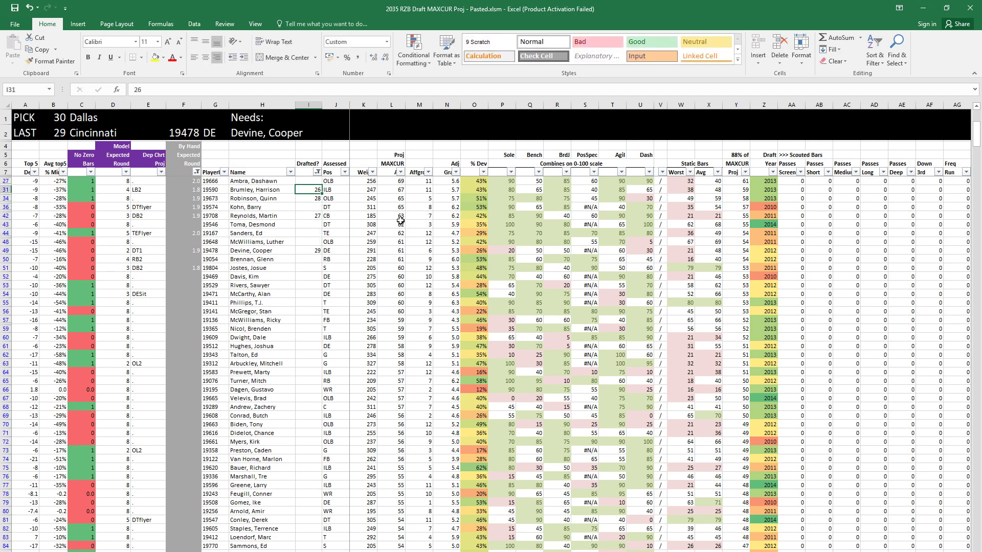
key("Down")
key("Down")
key("Down")
key("Down")
key("Down")
key("Down")
key("Down")
key("Down")
key("Down")
type("30")
key("Return")
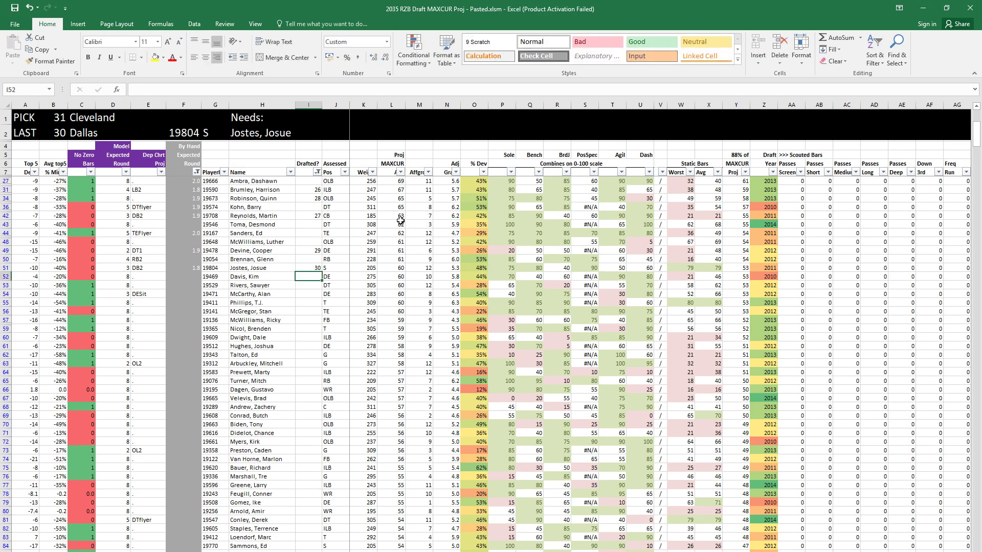
Step: Record the row 36 defensive tackle as drafted with pick 31
key("Up")
key("Up")
key("Up")
key("Up")
key("Up")
key("Up")
key("Up")
key("Up")
key("Up")
key("Up")
key("Up")
key("Down")
key("Down")
key("Down")
key("Down")
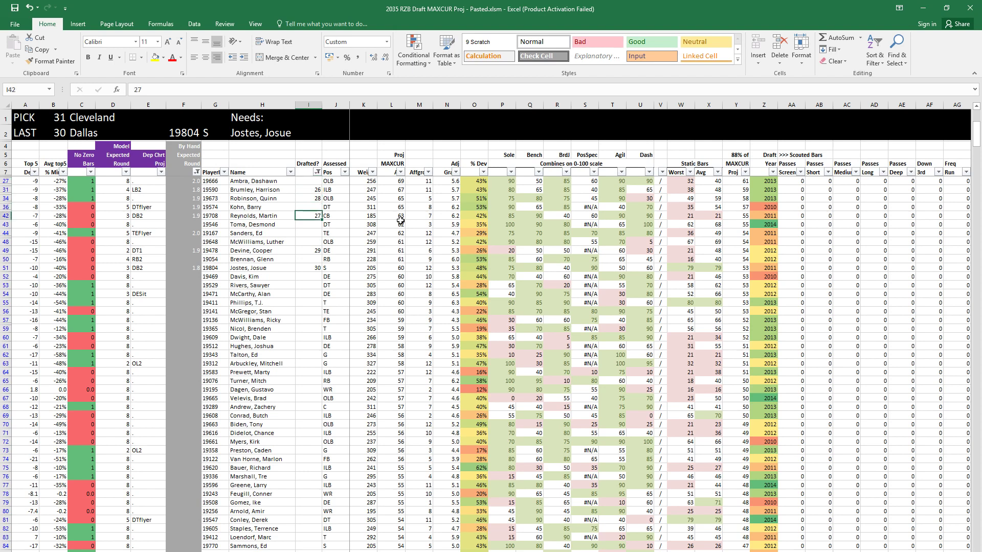
key("Up")
type("3")
key("Return")
key("Up")
key("Up")
key("Up")
key("Up")
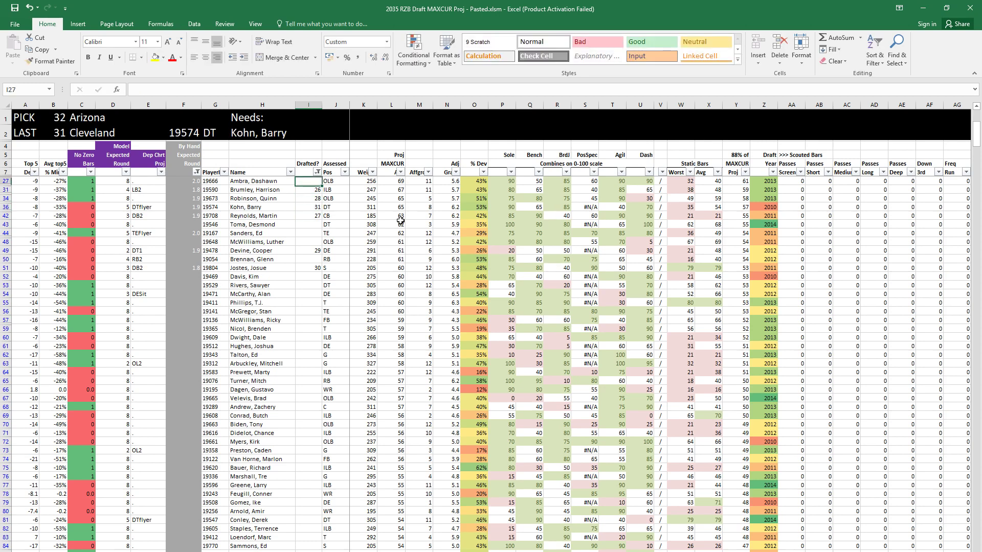
type("3")
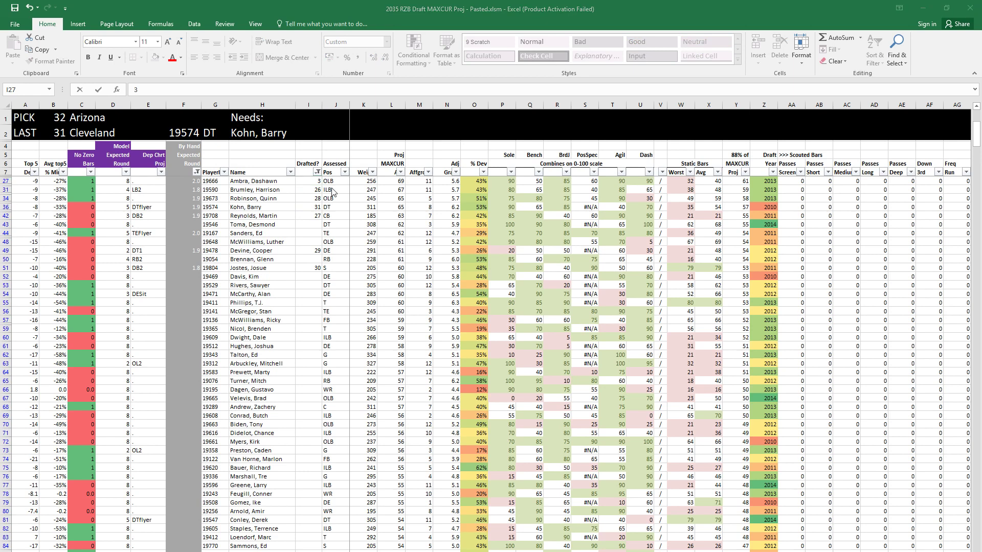
key("Delete")
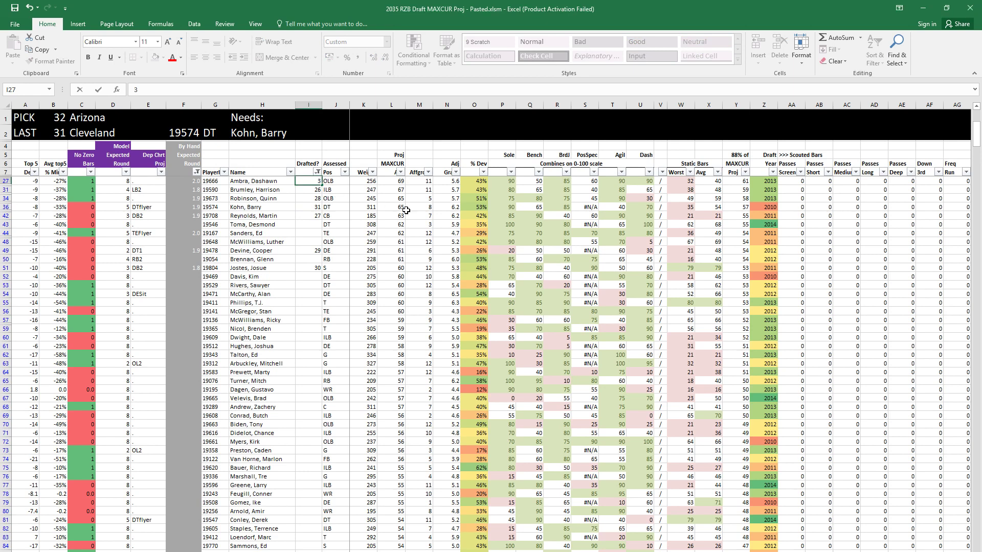
Step: Filter the Drafted? column to blanks only so that just the undrafted prospects are listed
left_click(317, 172)
left_click(234, 271)
scroll(307, 303, "down", 10)
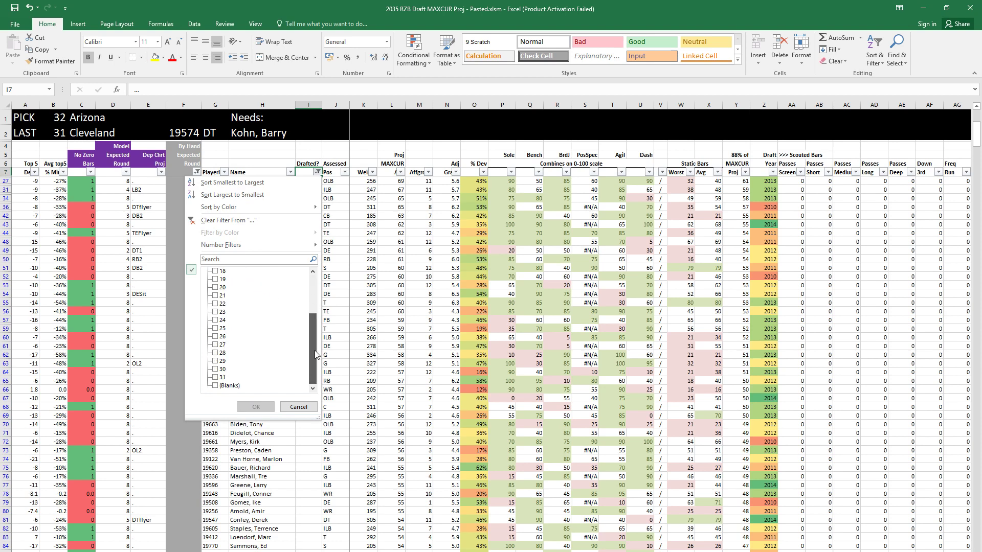
left_click(228, 387)
left_click(255, 407)
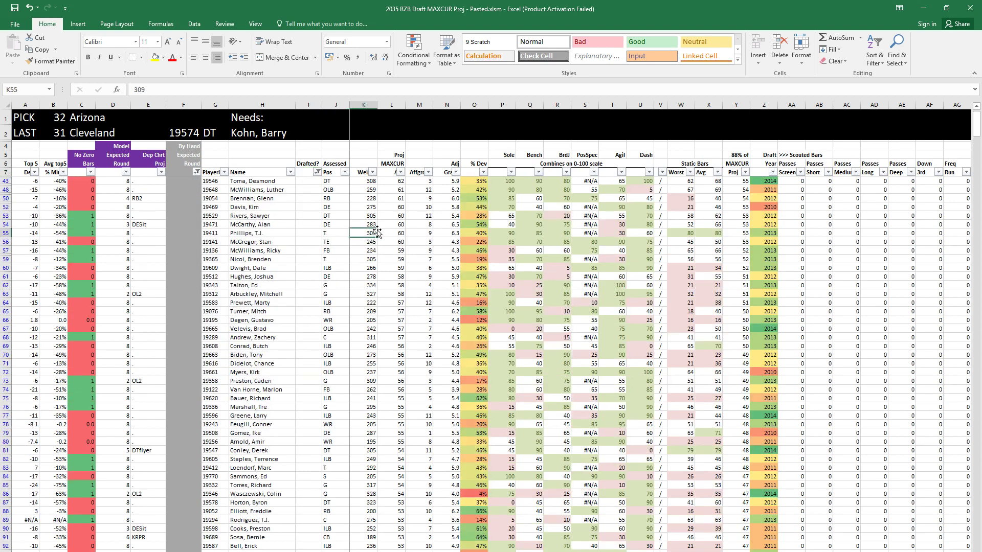
Step: Compare the projected MAXCUR and grades of the remaining undrafted prospects in the top rows of the filtered list
left_click(411, 232)
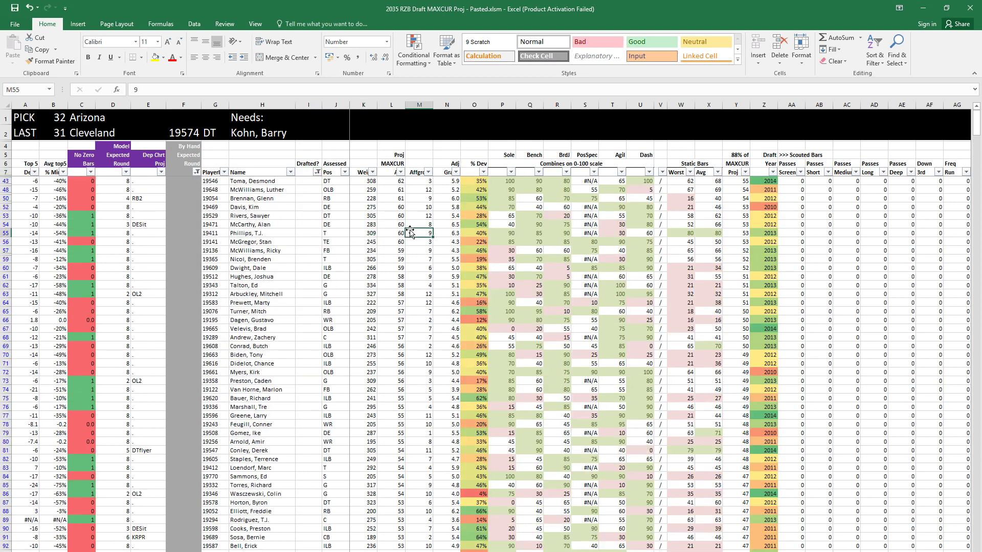
key("Down")
key("Down")
key("Down")
key("Down")
key("Down")
key("Up")
key("Up")
key("Up")
key("Up")
key("Up")
key("Up")
key("Up")
key("Up")
key("Up")
key("Up")
Step: Examine the row 48 outside linebacker's scouted bars across the table, especially the defensive ratings
key("shift+space")
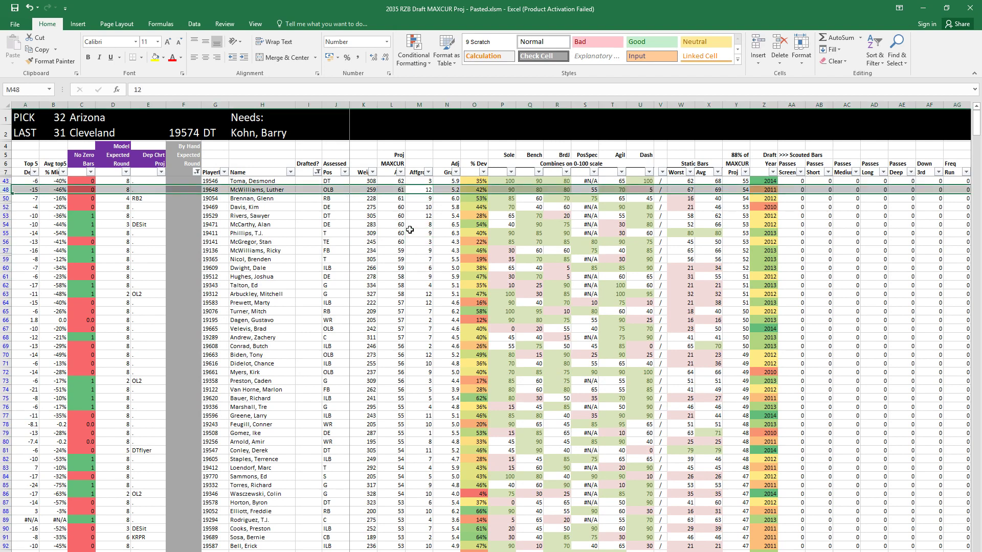
key("Right")
key("Right")
key("Right")
key("Right")
key("Right")
key("Right")
key("Right")
key("Right")
key("Right")
key("Right")
key("Right")
key("Right")
key("Right")
key("Right")
key("Right")
key("Right")
key("Right")
key("Right")
key("Right")
key("Right")
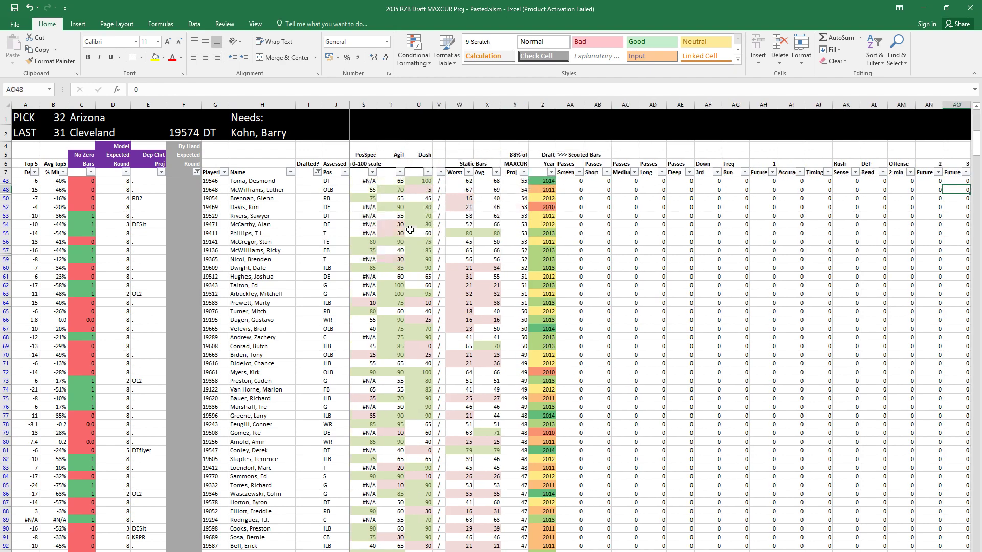
key("Right")
key("Right")
key("Right")
key("Right")
key("Right")
key("Right")
key("Right")
key("Right")
key("Right")
key("Right")
key("Right")
key("Right")
key("Right")
key("Right")
key("Right")
key("Right")
key("Right")
key("Right")
key("Right")
key("Right")
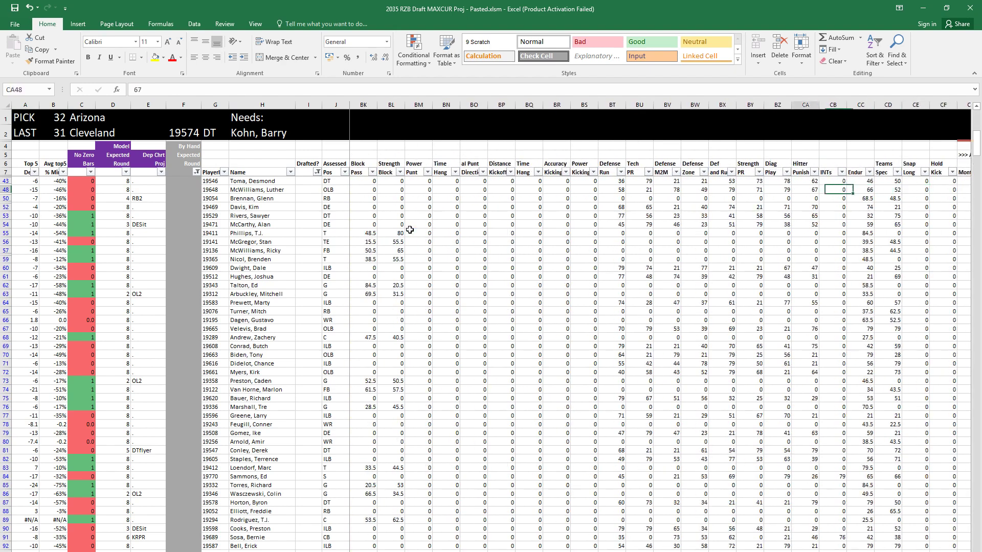
key("Left")
key("Left")
key("Left")
key("Left")
key("Left")
key("Left")
key("Left")
key("Right")
key("Right")
key("Home")
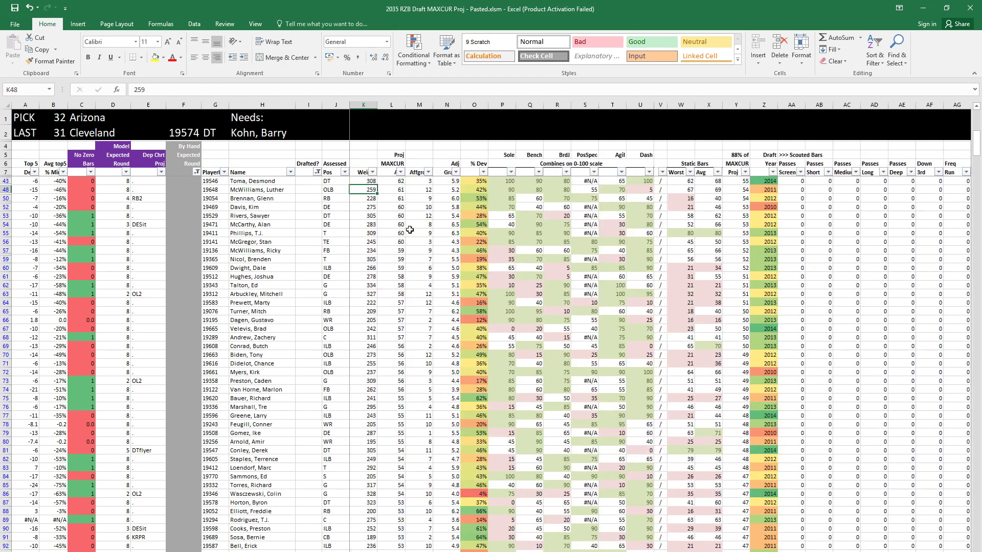
Step: Review the weights and projected MAXCUR of the undrafted prospects from row 48 down to row 63
key("Down")
key("Down")
key("Down")
key("Down")
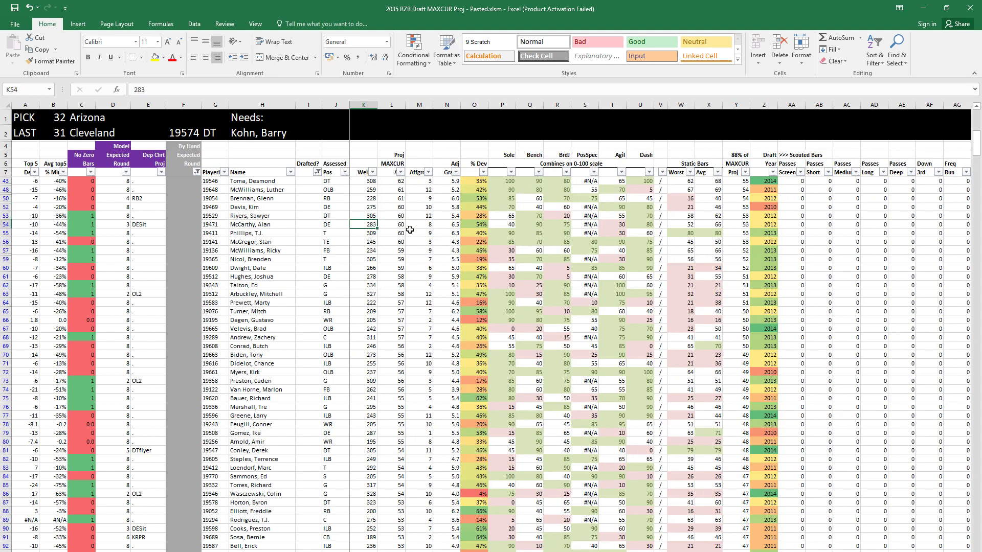
key("Down")
key("Right")
key("Down")
key("Down")
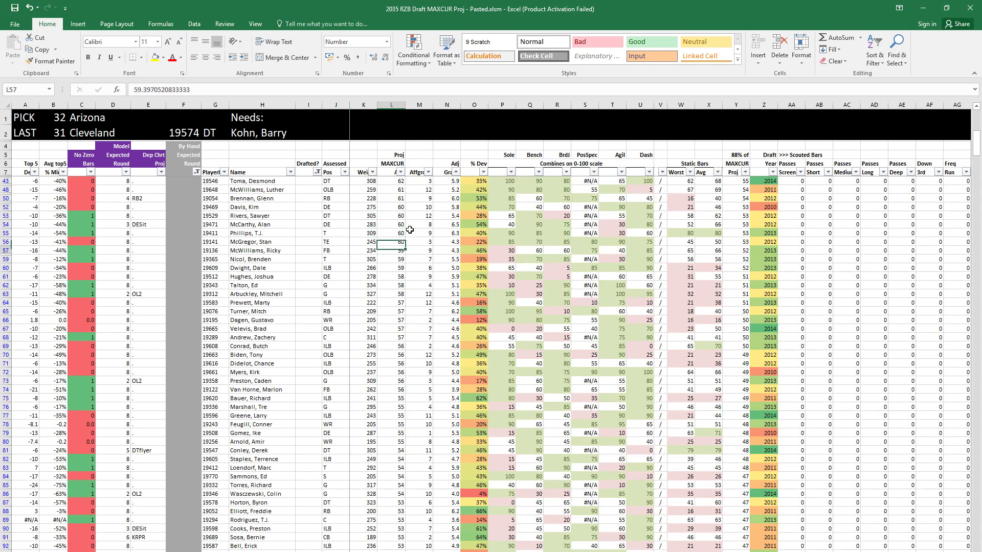
key("Down")
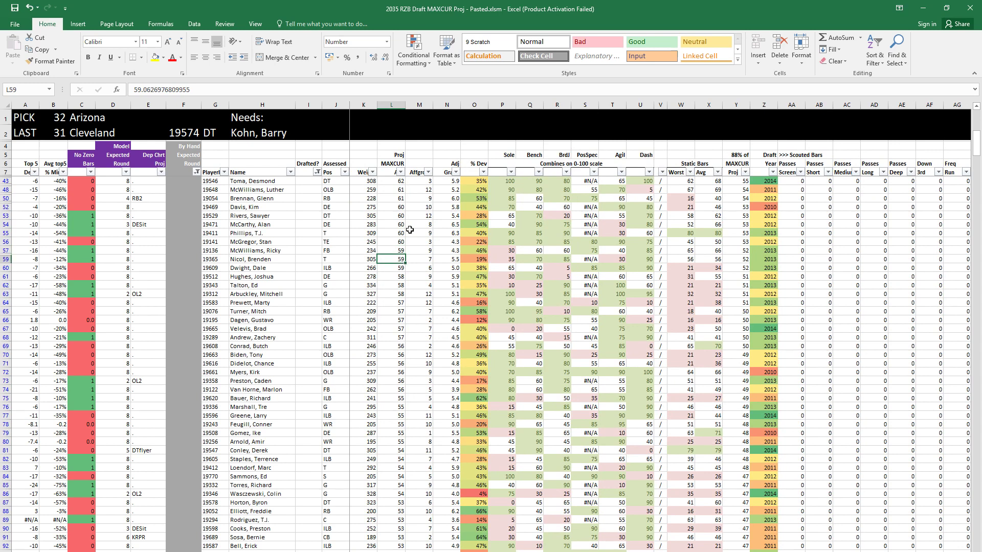
key("Up")
key("Up")
key("Up")
key("Down")
key("Down")
key("Down")
key("Down")
key("Down")
key("Down")
key("Down")
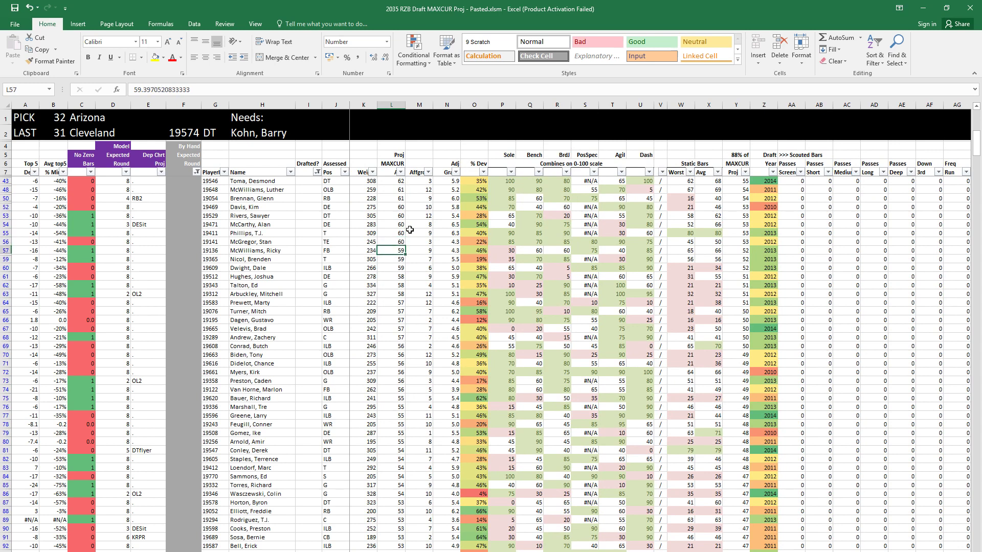
Step: Examine the row 63 guard's combine scores, static bars and projected MAXCUR across the table
key("Left")
key("Left")
key("Left")
key("Left")
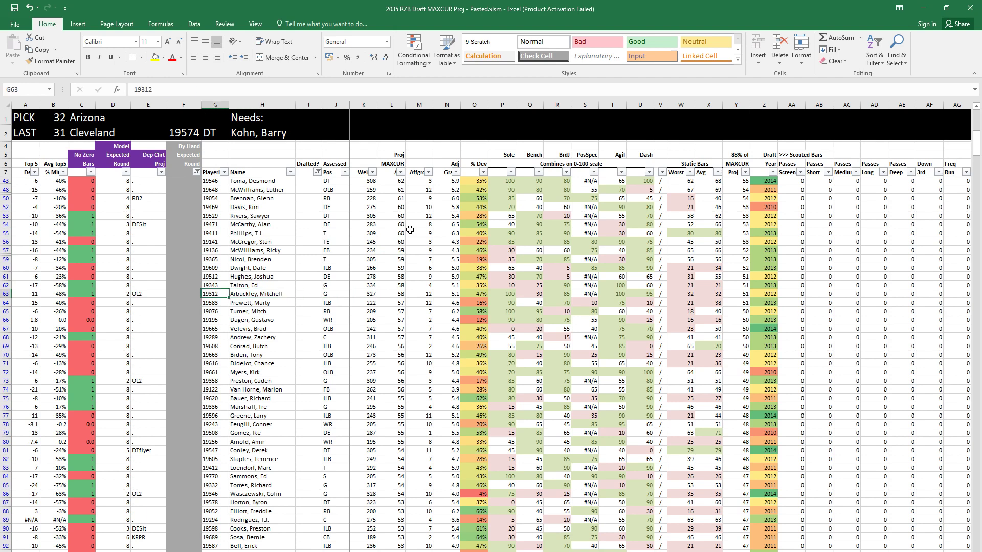
key("Right")
key("Right")
key("Right")
key("Right")
key("Right")
key("Right")
key("Right")
key("Right")
key("Right")
key("Right")
key("Right")
key("Right")
key("Right")
key("Right")
key("Right")
key("Right")
key("Right")
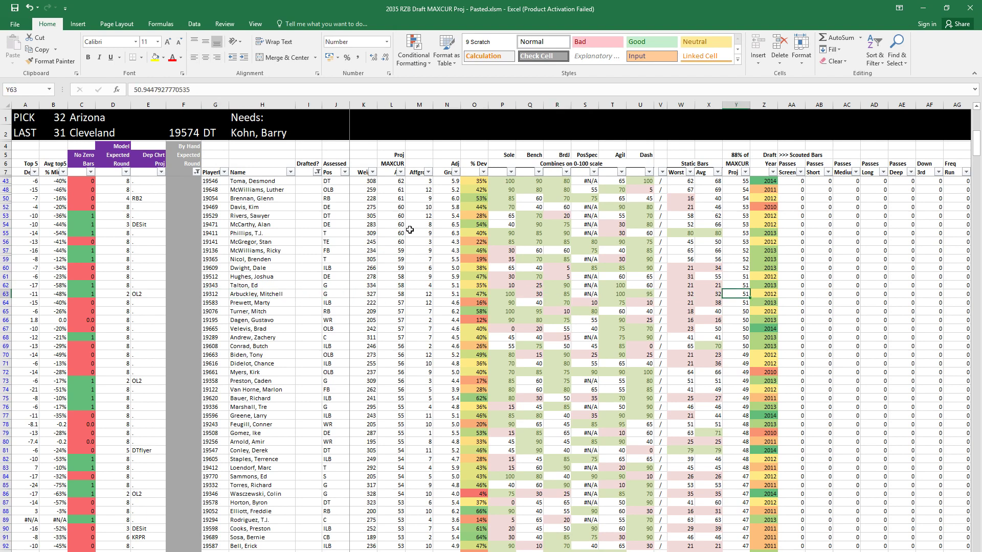
key("shift+space")
key("Left")
key("Left")
key("Left")
key("Left")
key("Left")
key("Left")
key("Left")
key("Left")
key("Left")
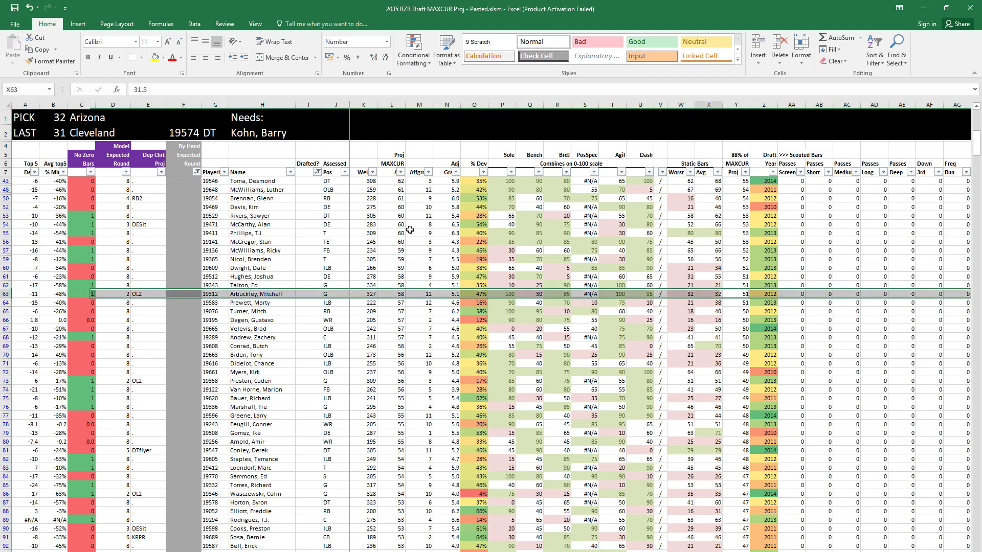
key("shift+space")
Step: Copy the row 63 guard's PlayerID and paste it as a value into the Draftee for Comparison cell of the Historic Comps workbook
key("Left")
key("Left")
key("Left")
key("Left")
key("Left")
key("Left")
key("Left")
key("Left")
key("Left")
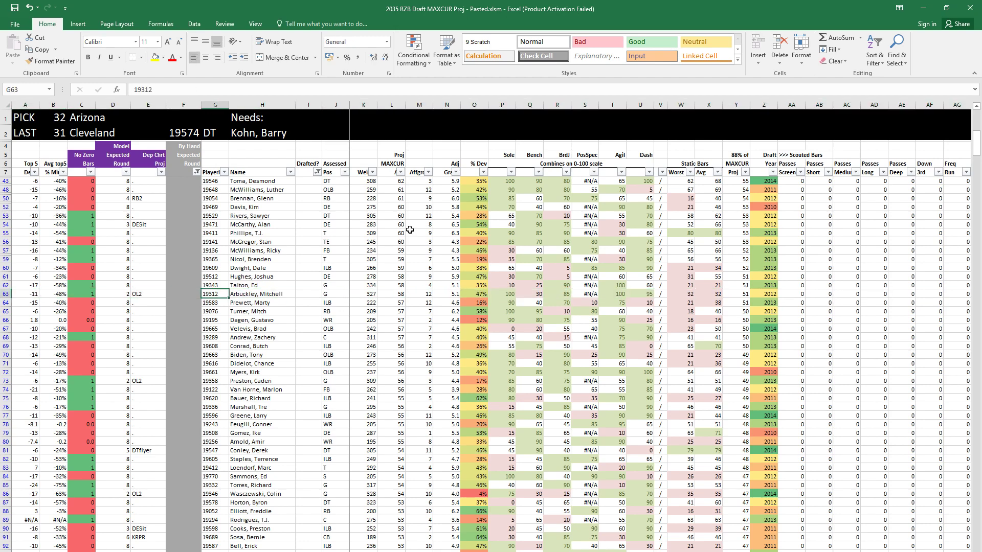
key("ctrl+c")
key("ctrl+Tab")
left_click(199, 290)
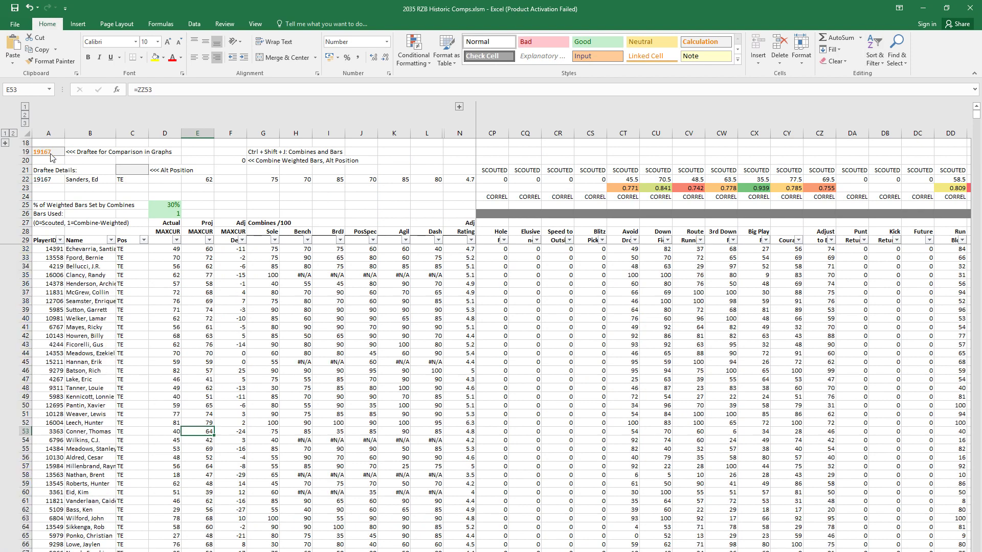
left_click(51, 153)
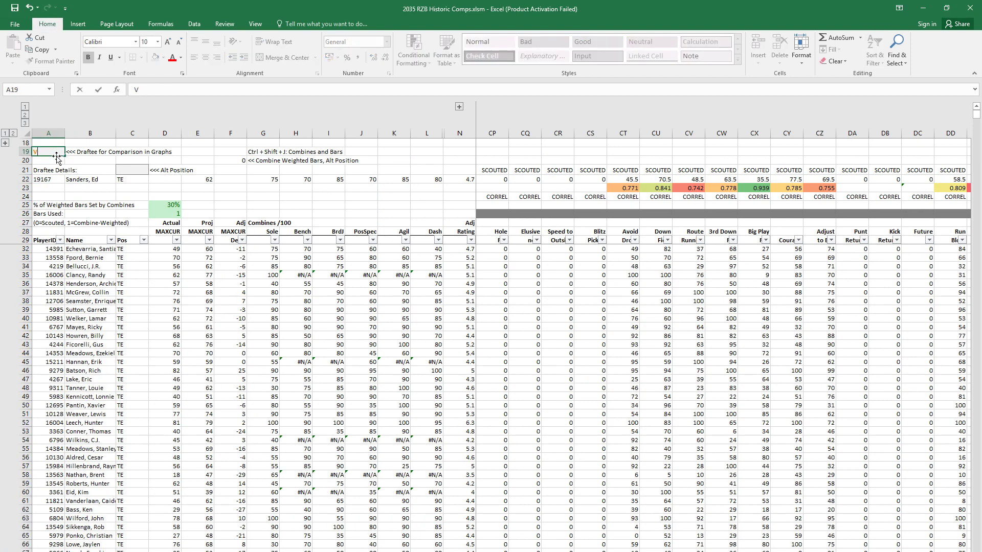
key("ctrl+v")
key("ctrl+Tab")
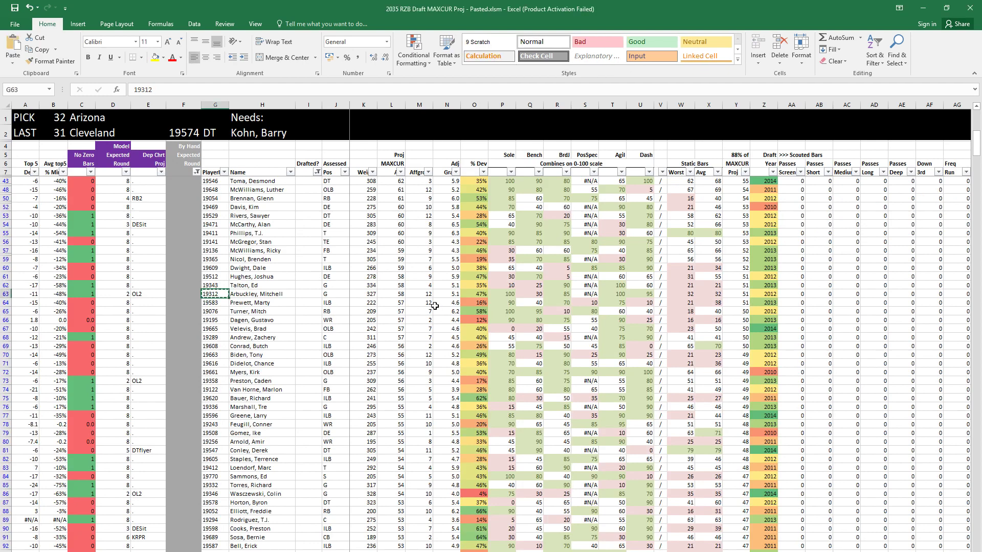
key("ctrl+Tab")
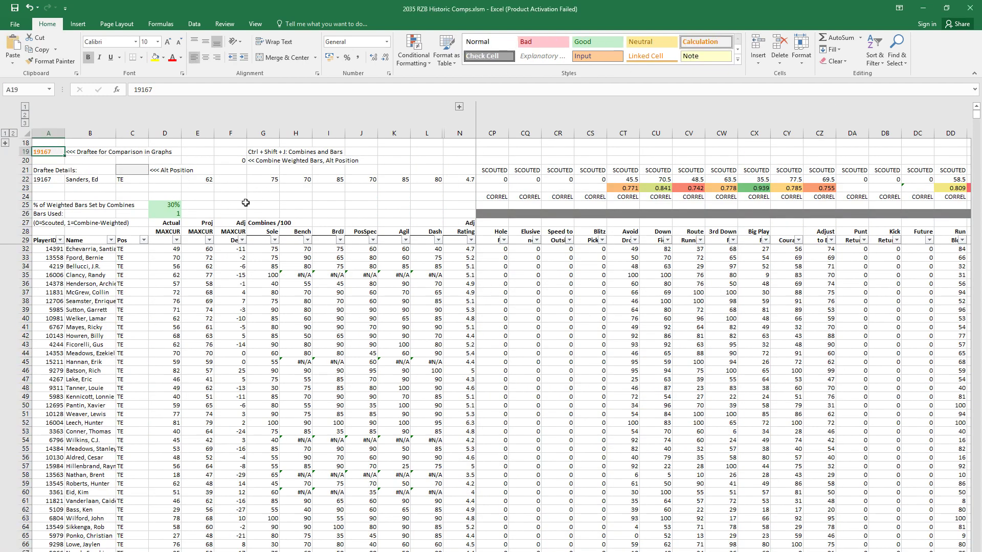
key("ctrl+alt+v")
key("v")
key("Return")
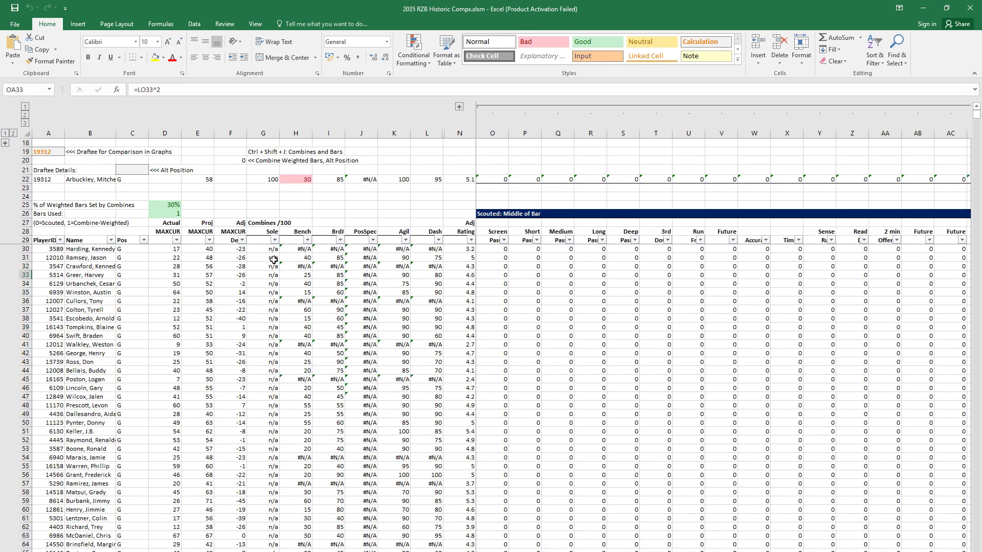
Step: Filter the scouted Block Strength column of the historic guards to a between range with a lower limit of 21
left_click(295, 258)
key("Right")
key("Right")
key("Right")
key("Right")
key("Right")
key("Right")
key("Right")
key("Right")
key("Right")
key("Right")
key("Right")
key("Right")
key("Right")
key("Right")
key("Right")
key("Right")
key("Right")
key("Right")
key("Right")
key("Right")
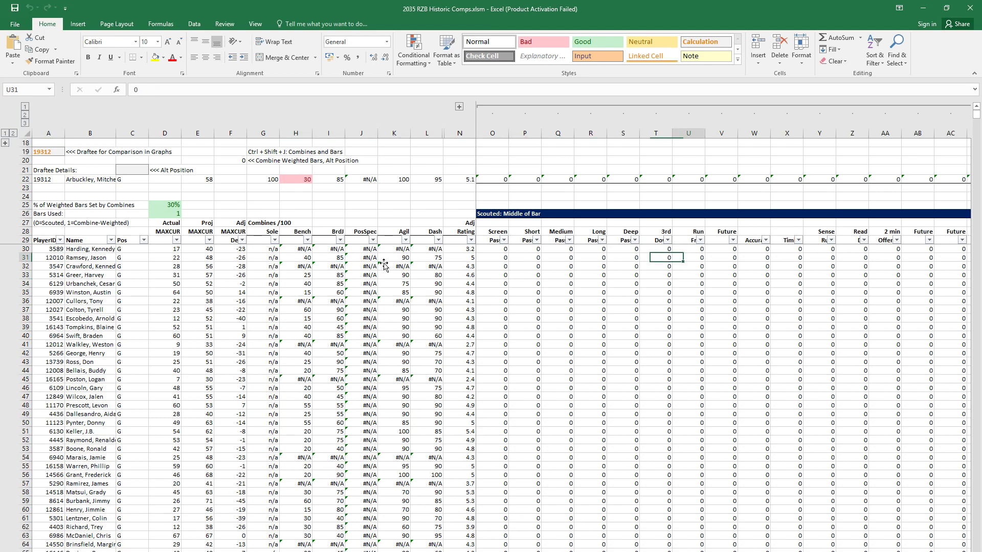
key("Right")
key("Right")
key("Right")
key("Right")
key("Right")
key("Right")
key("Right")
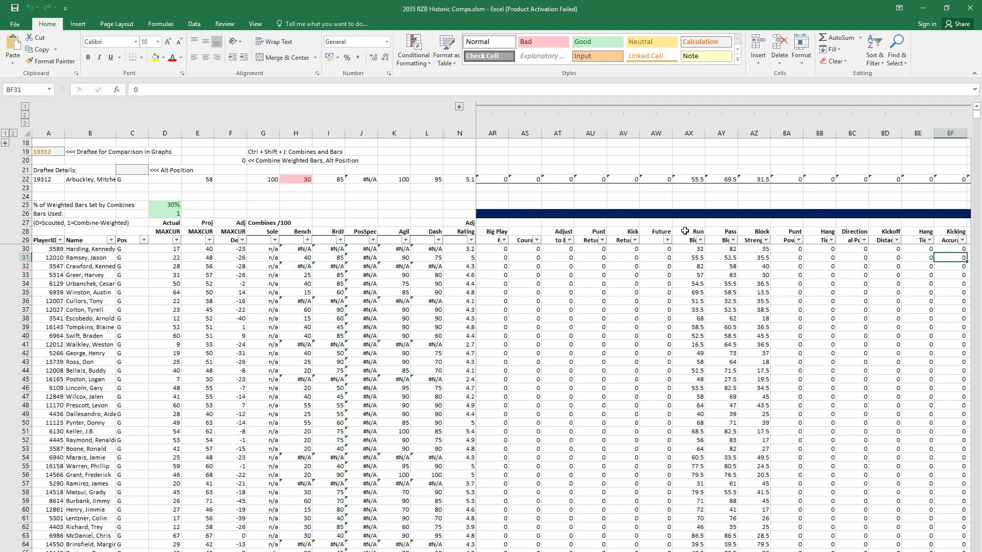
left_click(766, 240)
mouse_move(717, 312)
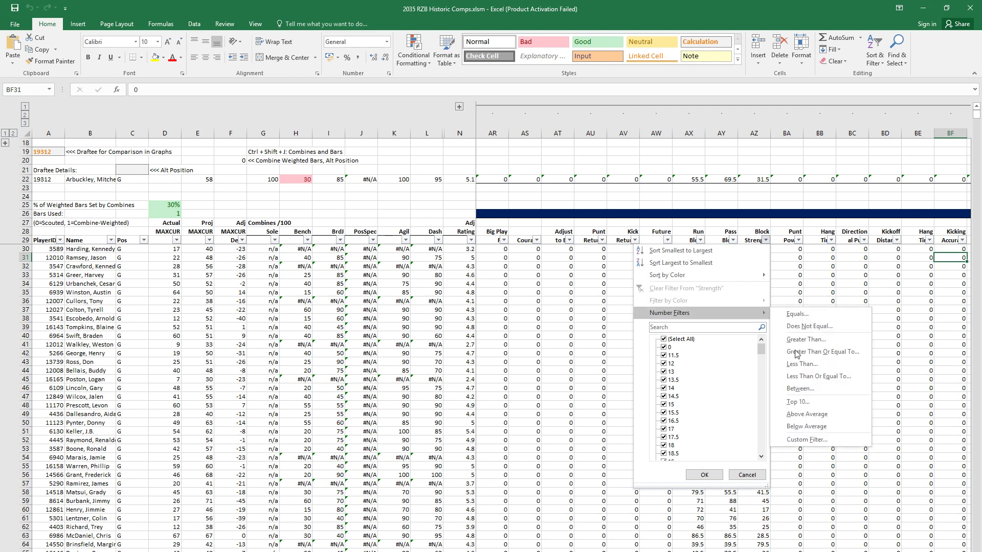
left_click(824, 380)
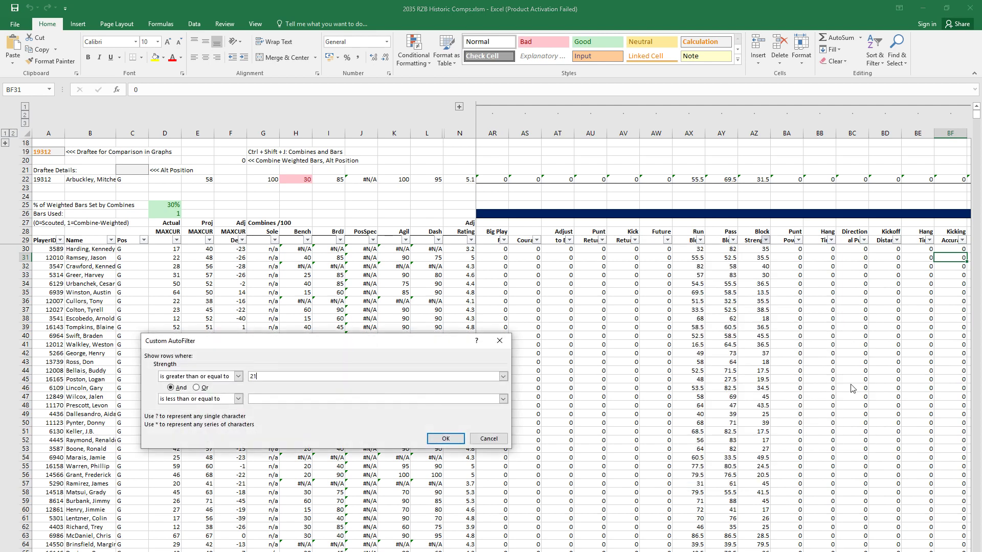
key("Return")
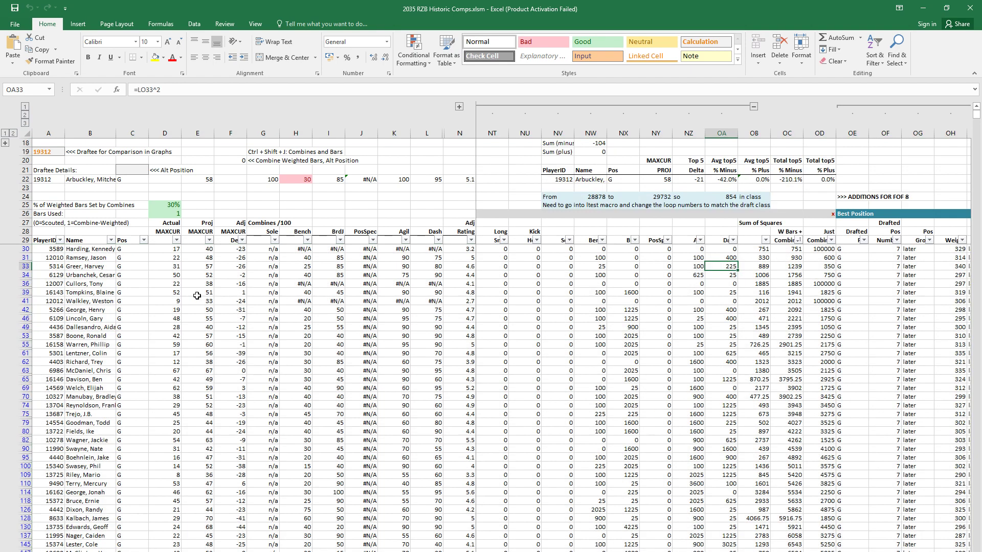
Step: Examine the row 33 historic guard's scouted bars across to the run block, pass block and block strength columns
left_click(194, 275)
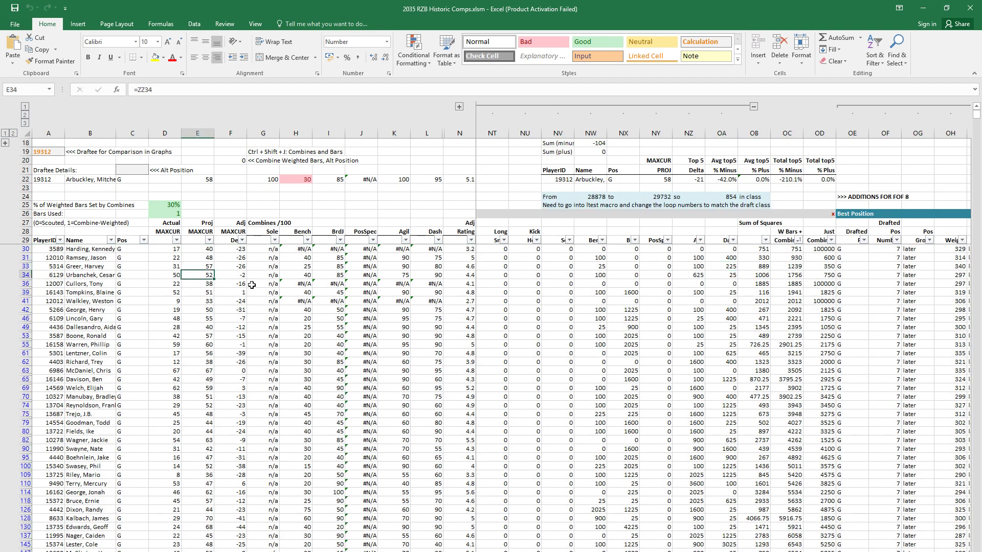
key("Up")
key("Right")
key("Right")
key("Right")
key("Right")
key("Right")
key("Right")
key("Right")
key("Right")
key("Right")
key("Right")
key("Right")
key("Right")
key("Right")
key("Right")
key("Right")
key("Right")
key("Right")
key("Right")
key("Right")
key("Right")
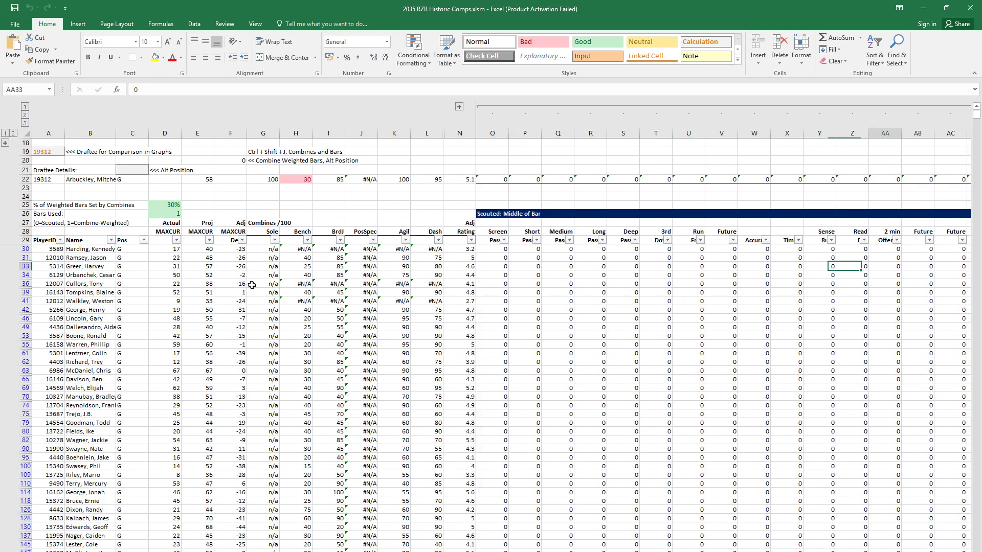
key("Right")
key("Right")
key("Right")
key("Right")
key("Right")
key("Right")
key("Right")
key("Right")
key("Right")
key("Right")
key("Right")
key("Right")
key("Right")
key("Right")
key("Right")
key("Right")
key("Right")
key("Right")
key("Right")
key("Right")
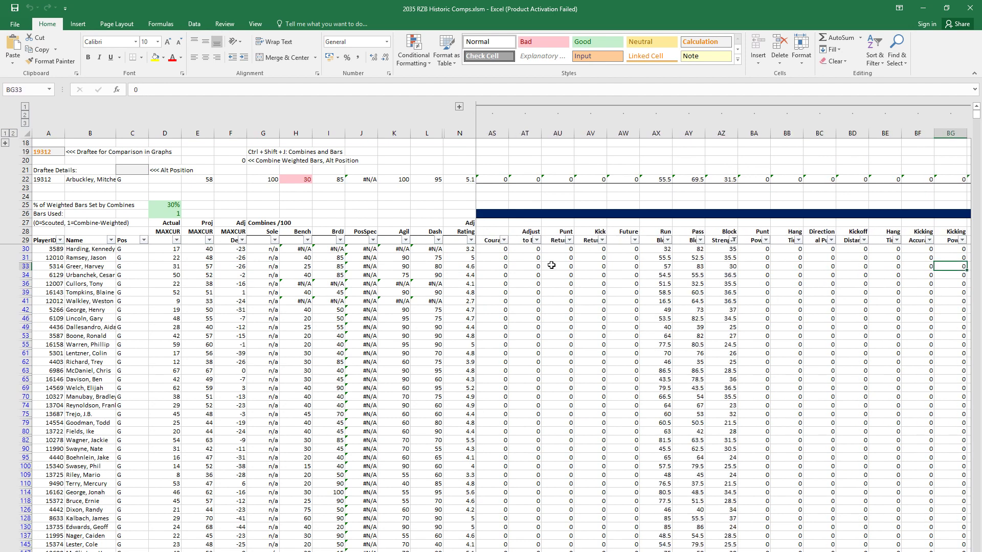
Step: Compare the row 34 historic guard's blocking bars and combines with the draftee's values in row 22
left_click(656, 266)
left_click(656, 274)
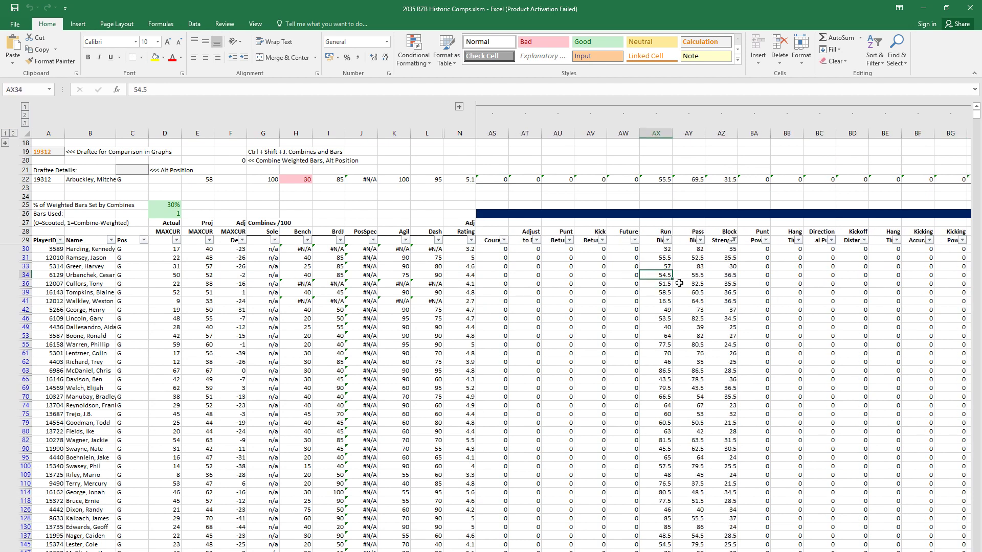
key("shift+space")
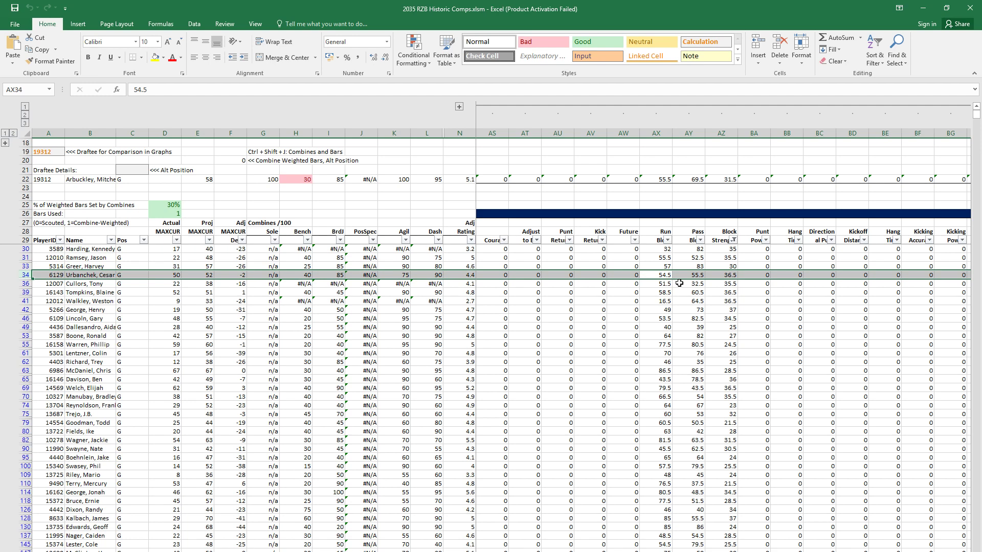
key("Right")
key("Right")
key("Right")
key("Right")
key("Right")
key("Right")
key("Right")
key("Right")
key("Right")
key("Right")
key("Right")
key("Right")
key("Right")
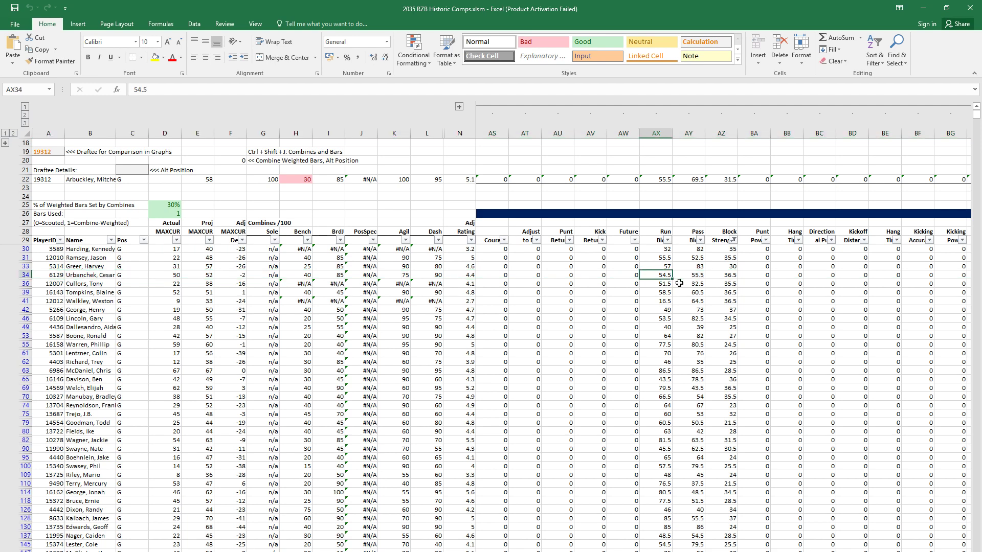
Step: Examine the row 34 historic guard's endurance bar and actual peak values for run block, pass block and block strength
key("Right")
key("Right")
key("Right")
key("Right")
key("Right")
key("Right")
key("Right")
key("Right")
key("Right")
key("Right")
key("Right")
key("Right")
key("Right")
key("Right")
key("Right")
key("Right")
key("Right")
key("Right")
key("Right")
key("Right")
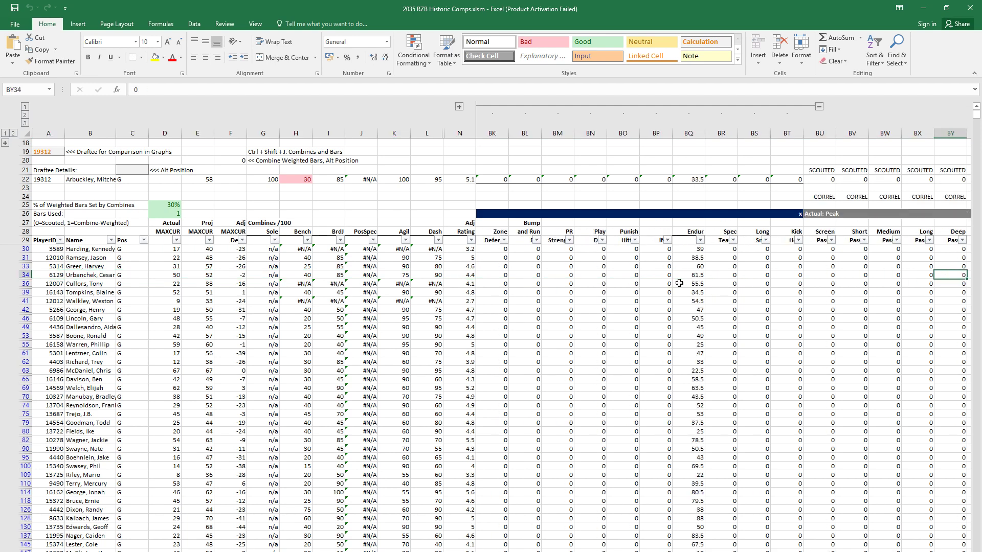
key("Left")
key("Left")
key("Left")
key("Left")
key("Left")
key("Left")
key("Left")
key("Left")
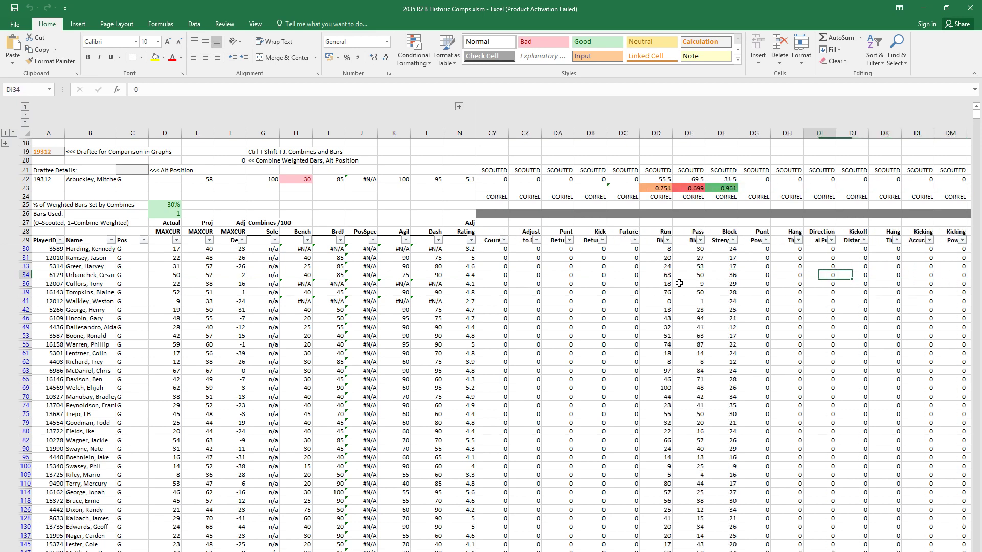
key("Home")
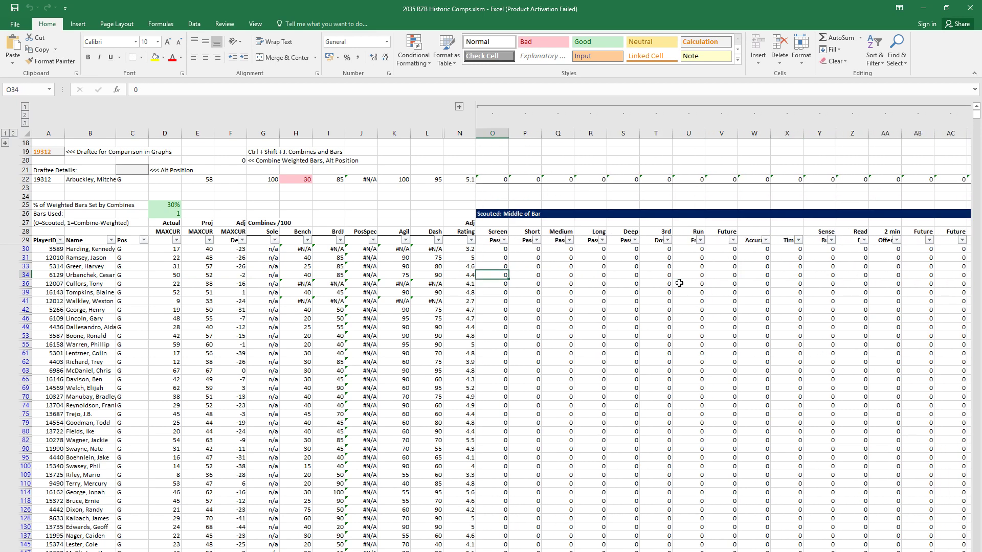
key("ctrl+Left")
Step: Switch to the draft projection workbook and examine the row 43 defensive tackle's scouted bars across to the defensive columns
key("ctrl+Tab")
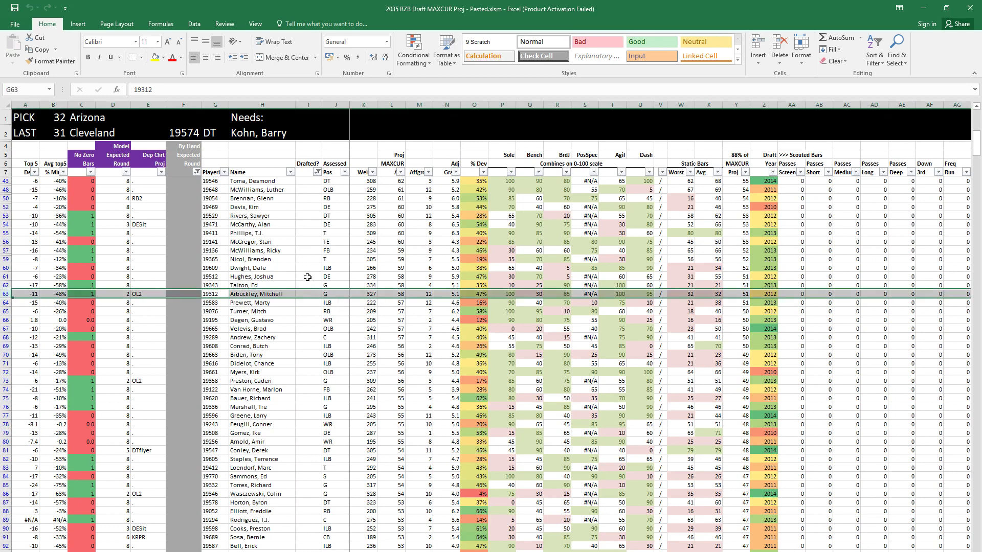
left_click(265, 187)
key("Up")
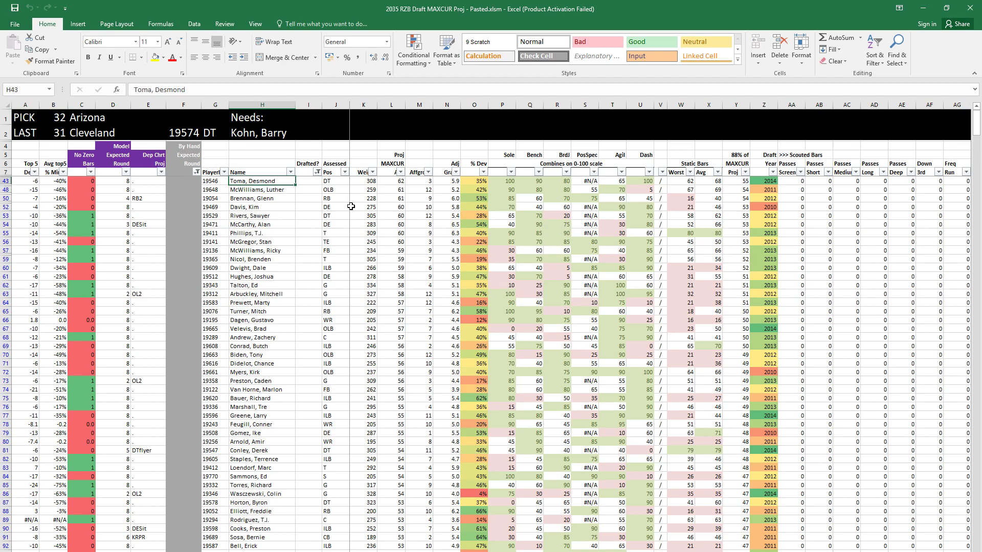
key("Right")
key("Right")
key("Right")
key("Right")
key("Right")
key("Right")
key("Right")
key("Right")
key("Right")
key("Right")
key("Right")
key("Right")
key("Right")
key("Right")
key("Right")
key("Right")
key("Right")
key("Right")
key("Right")
key("Right")
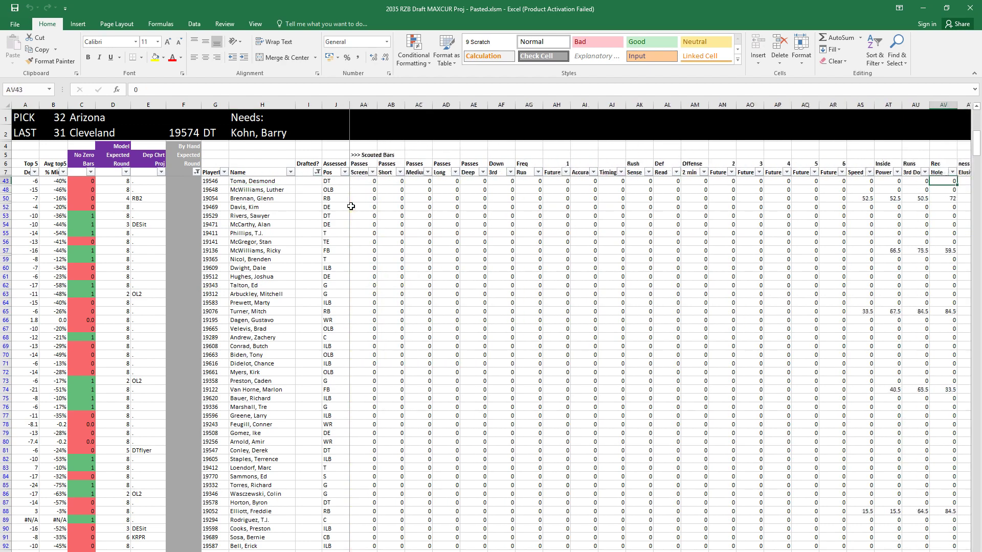
key("Right")
key("Right")
key("Right")
key("Right")
key("Right")
key("Right")
key("Right")
key("Right")
key("Right")
key("Right")
key("Right")
key("Right")
key("Right")
key("Right")
key("Right")
key("Right")
key("Right")
key("Right")
key("Right")
key("Right")
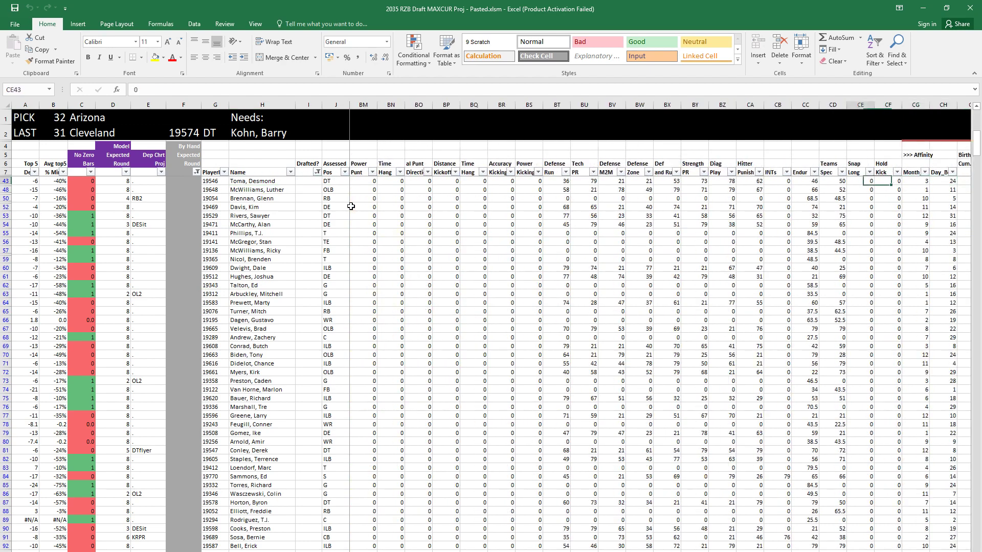
key("Left")
key("Left")
key("Left")
key("Left")
key("Left")
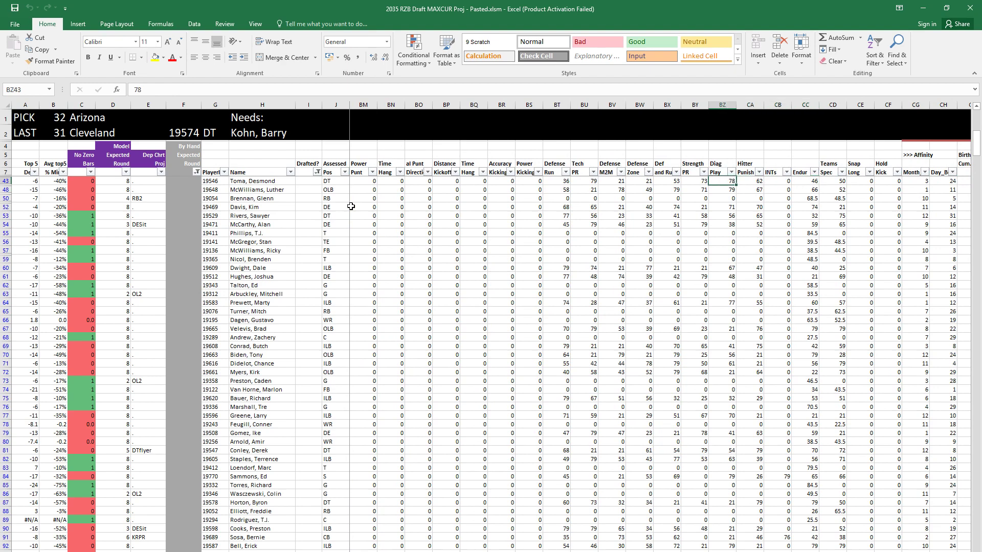
key("Left")
key("Left")
key("Left")
key("Left")
key("Left")
key("Left")
key("Left")
key("Left")
key("Left")
key("Left")
key("Left")
key("Left")
key("Left")
key("Left")
key("Left")
key("Left")
key("Left")
key("Left")
key("Left")
key("Left")
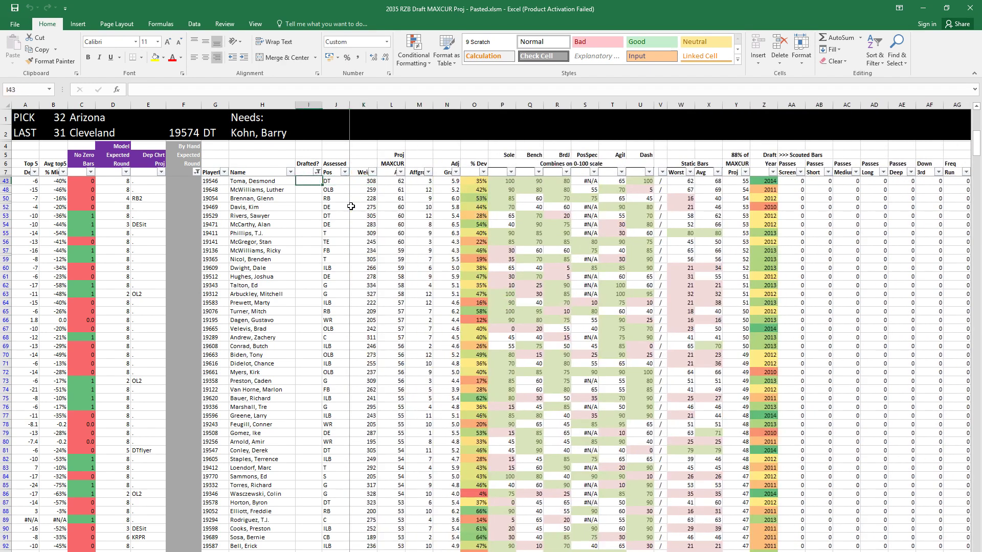
Step: Clear the filter in the Historic Comps workbook and set Draftee for Comparison to the row 43 defensive tackle's PlayerID
key("ctrl+Tab")
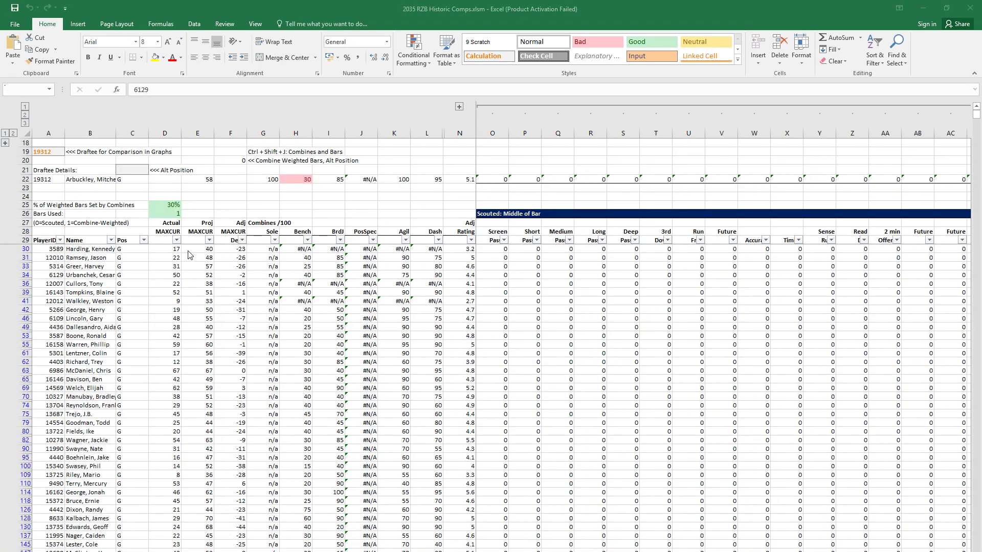
left_click(129, 273)
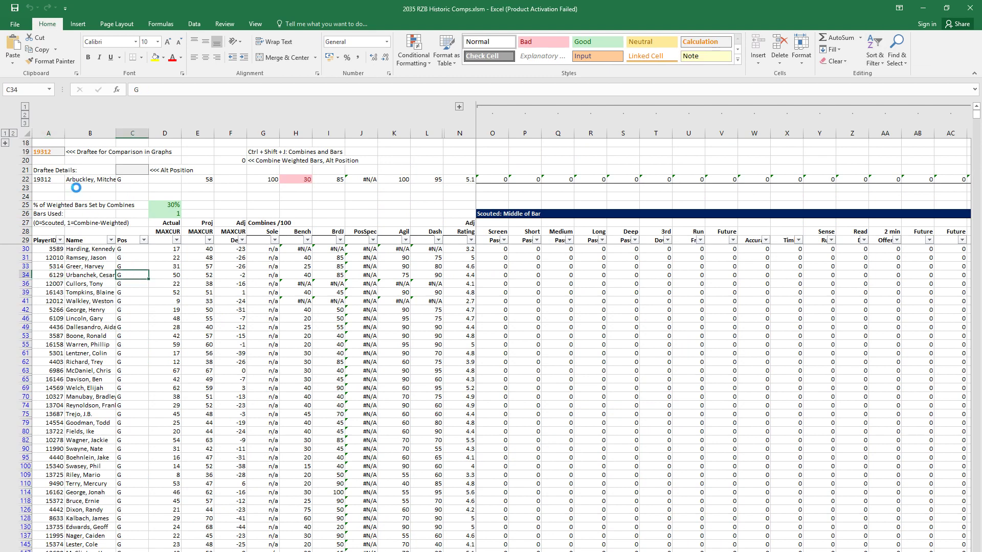
key("ctrl+Tab")
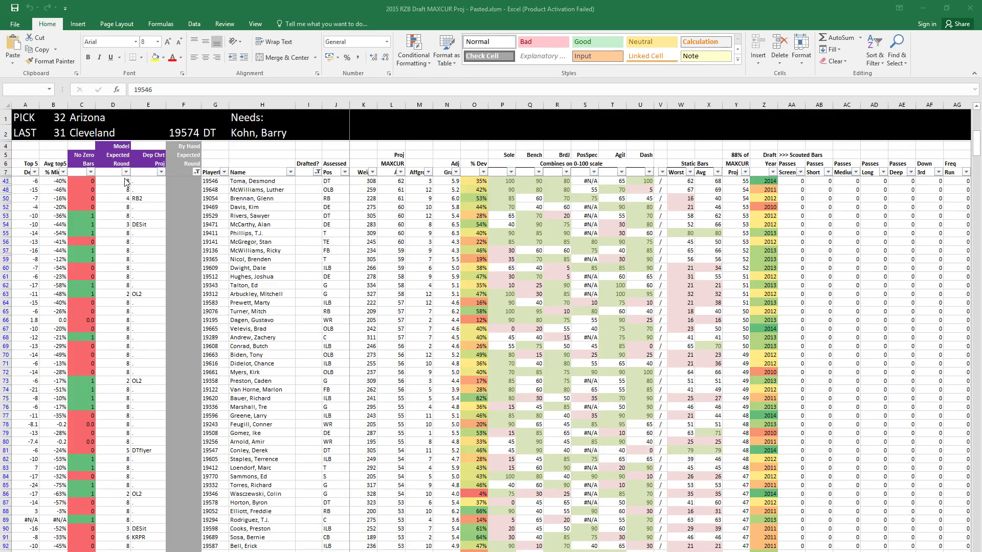
key("ctrl+Tab")
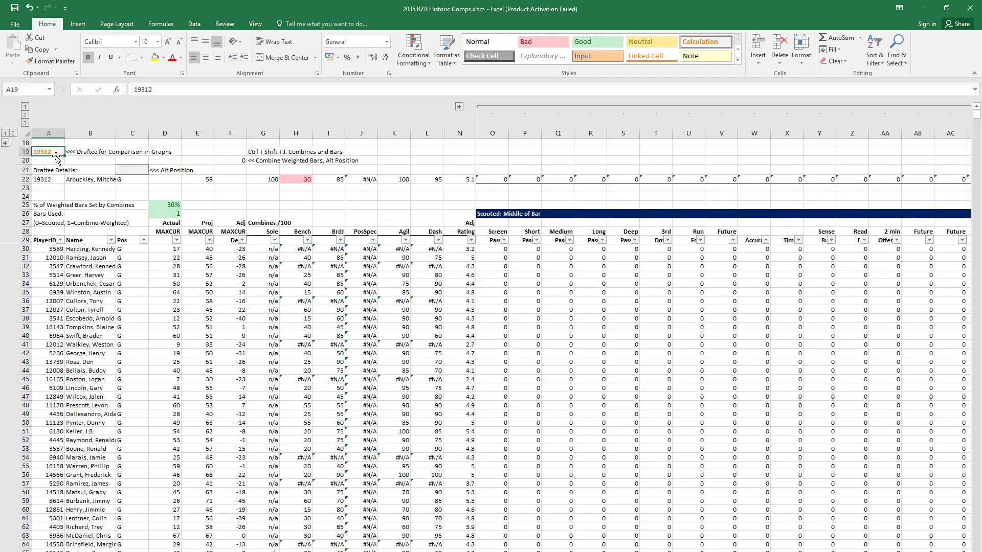
type("19")
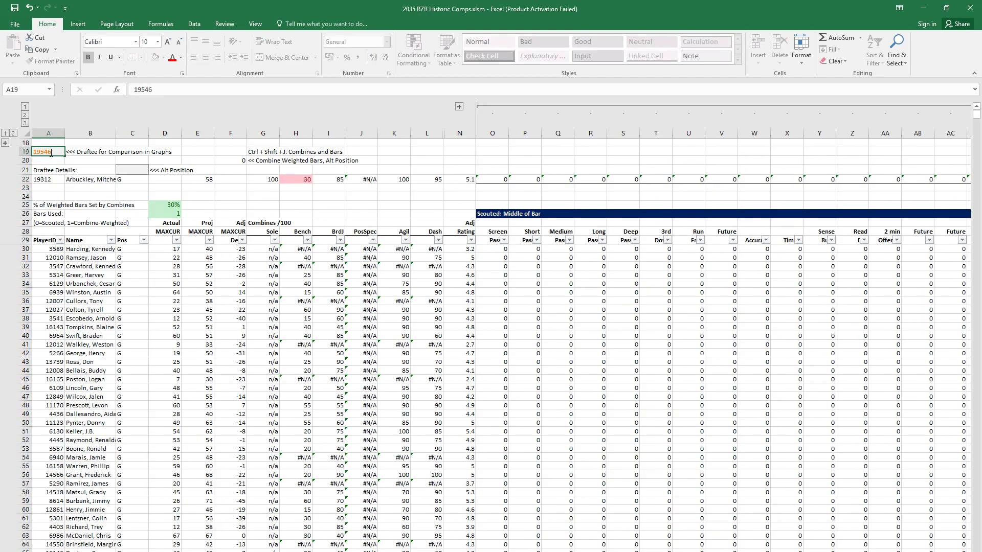
type("546")
key("Return")
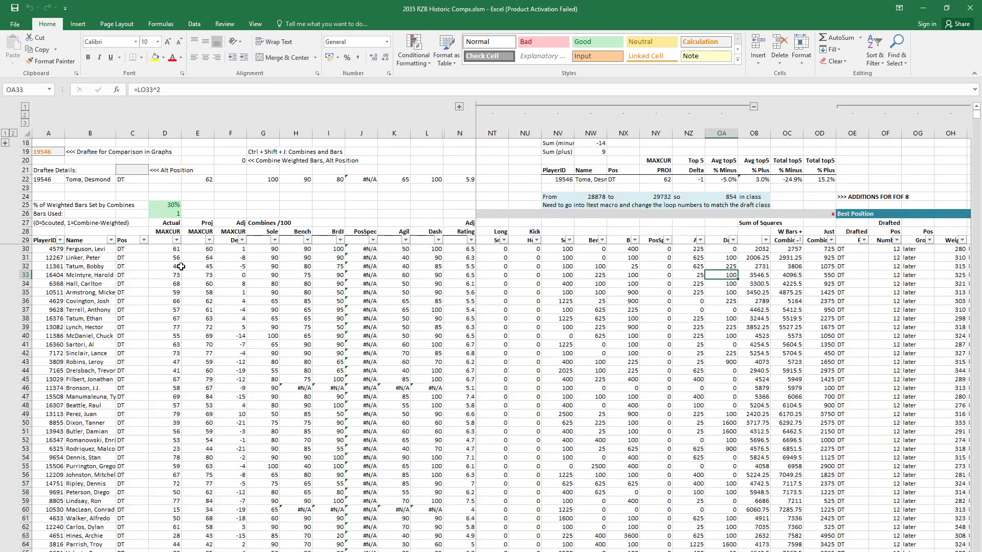
Step: Examine the row 32 historic defensive tackle's scouted bars across to the run defense, pass rush, endurance and special teams columns
left_click(179, 266)
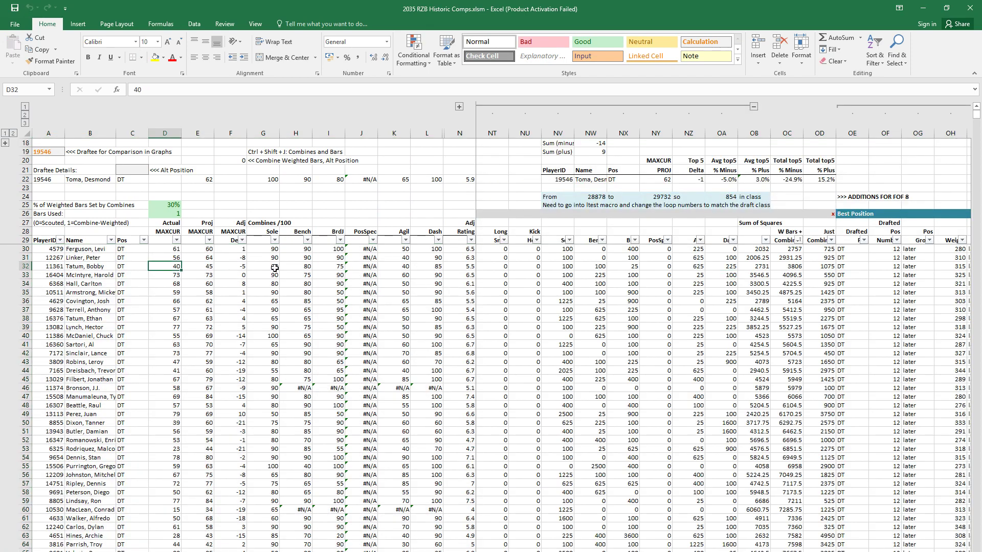
left_click(196, 266)
key("Right")
key("Right")
key("Right")
key("Right")
key("Right")
key("Right")
key("Right")
key("Right")
key("Right")
key("Right")
key("Right")
key("Right")
key("Right")
key("Right")
key("Right")
key("Right")
key("Right")
key("Right")
key("Right")
key("Right")
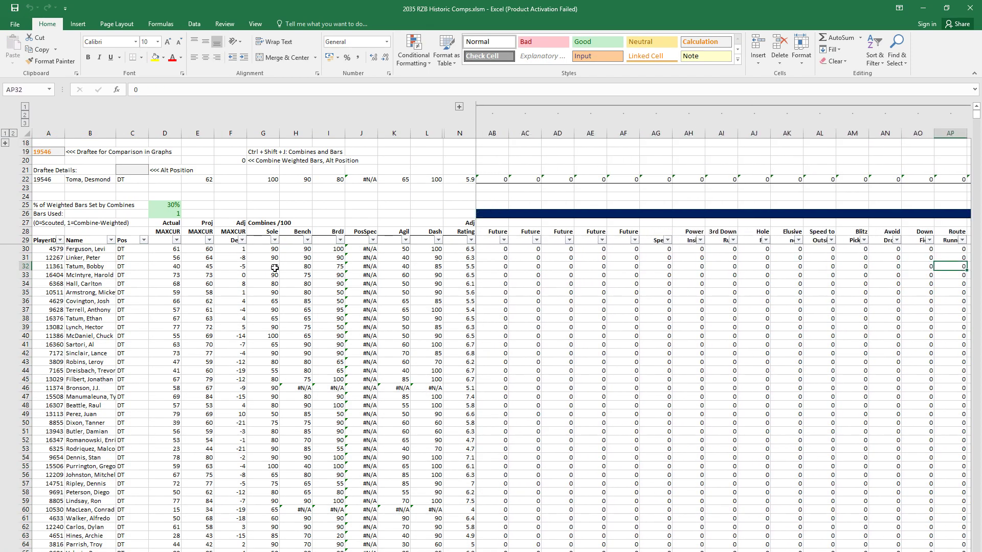
key("Right")
key("Right")
key("Right")
key("Right")
key("Right")
key("Right")
key("Right")
key("Right")
key("Right")
key("Right")
key("Right")
key("Right")
key("Right")
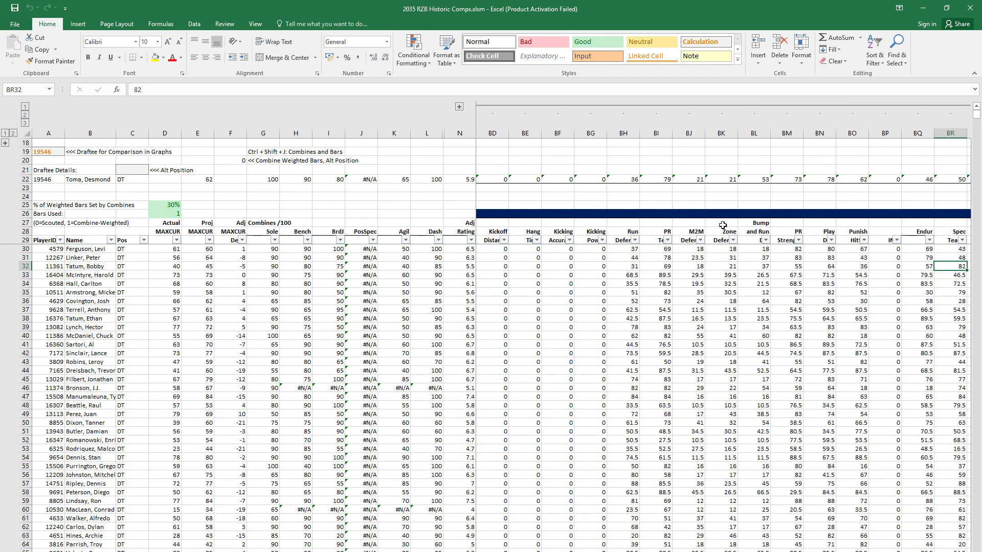
Step: Filter the scouted PR Strength column of the historic defensive tackles to a between range with a lower limit of 63
left_click(798, 240)
mouse_move(756, 312)
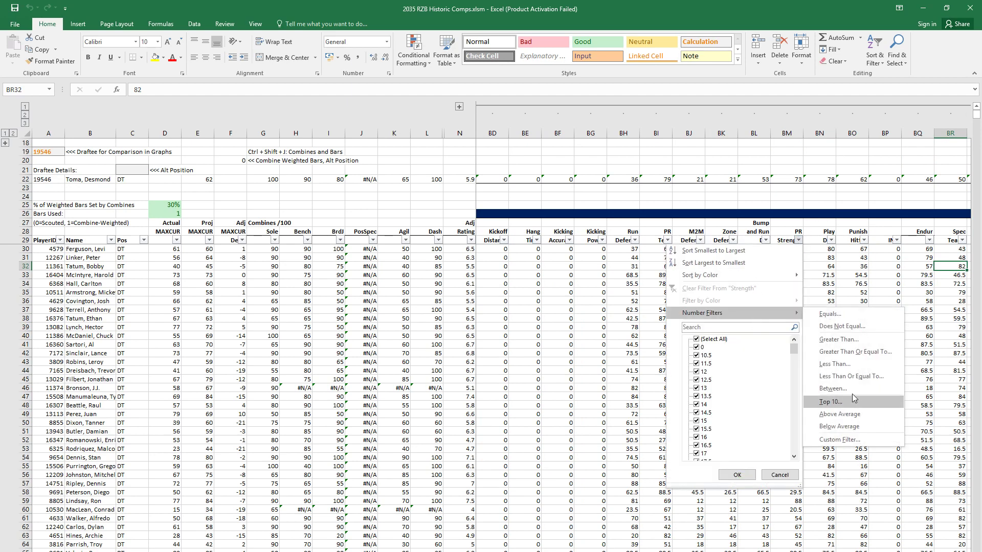
left_click(843, 400)
type("63")
key("Tab")
key("Tab")
key("Tab")
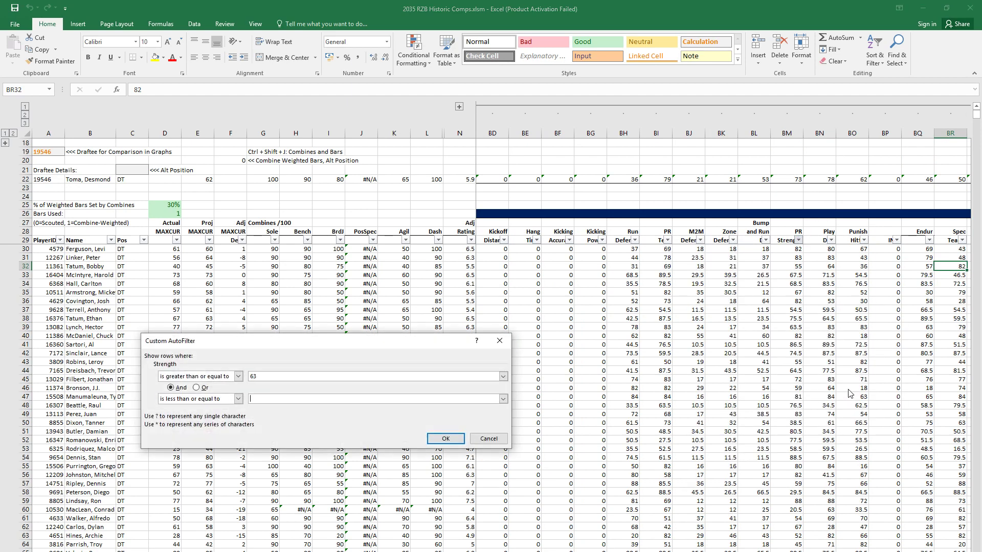
key("Return")
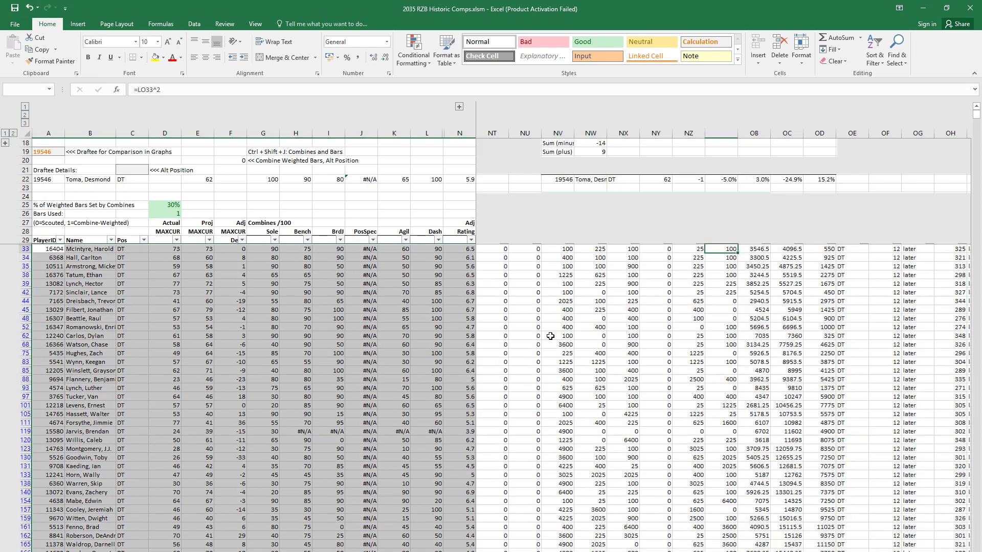
Step: Look over the filtered historic defensive tackles and check the row 35 player's combines and scouted bars
left_click(311, 284)
left_click(195, 266)
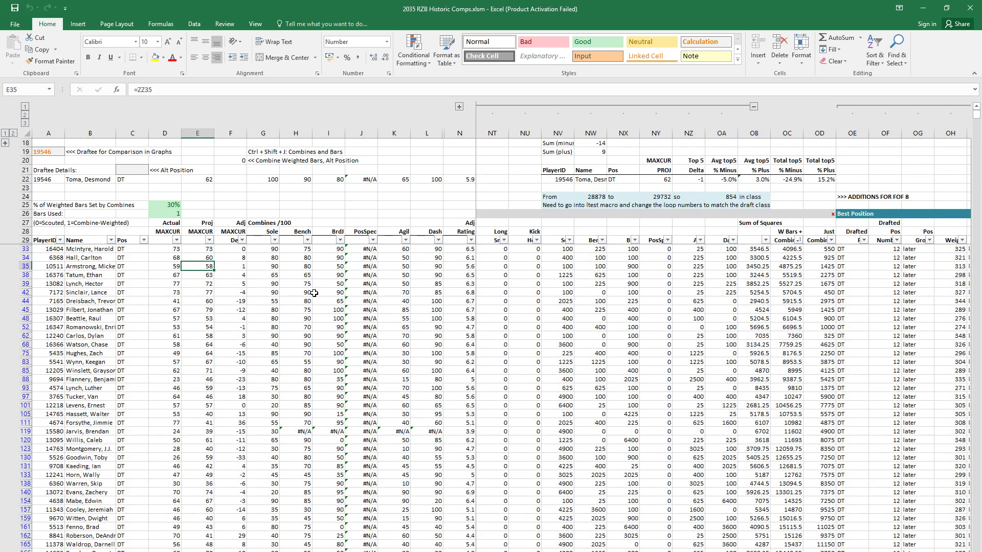
key("ctrl+Right")
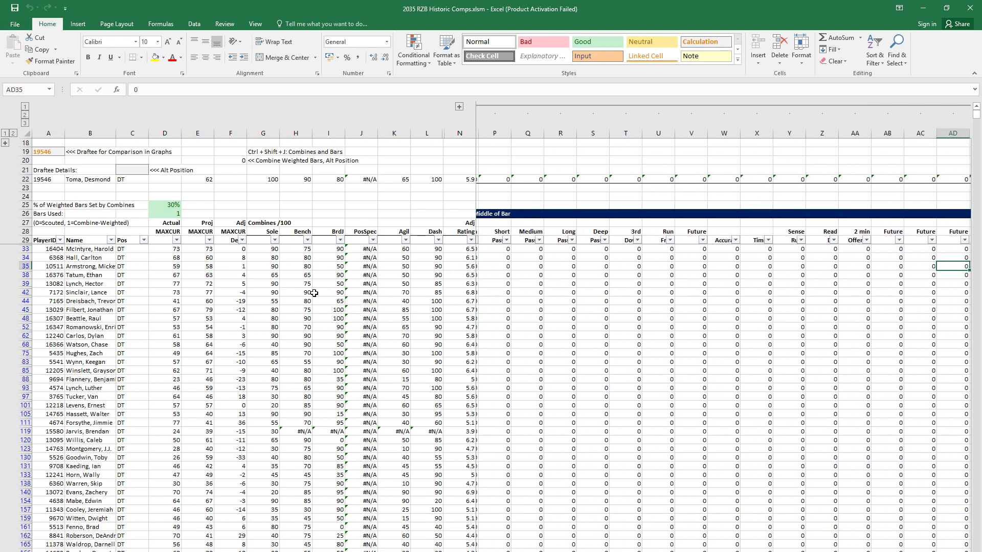
Step: Switch to the draft projection workbook and clear all filters from the prospect list
key("ctrl+Tab")
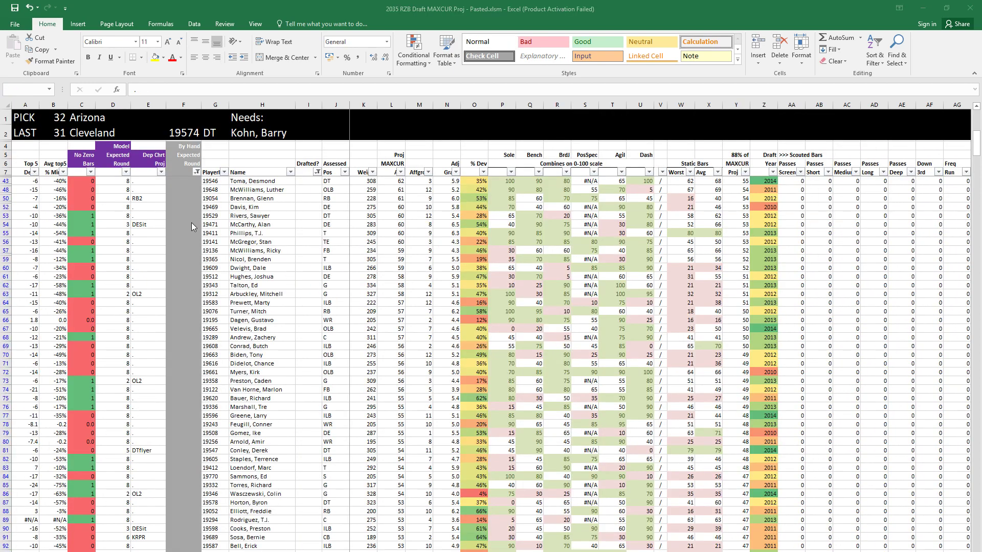
left_click(313, 190)
key("alt+h")
key("s")
key("c")
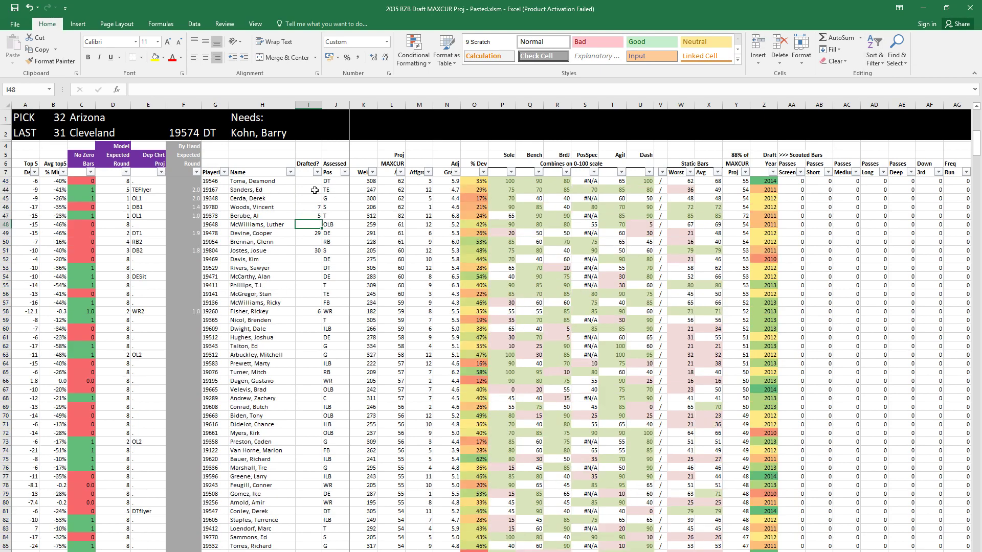
Step: Sort the full prospect list by the Drafted? column from smallest to largest
left_click(301, 282)
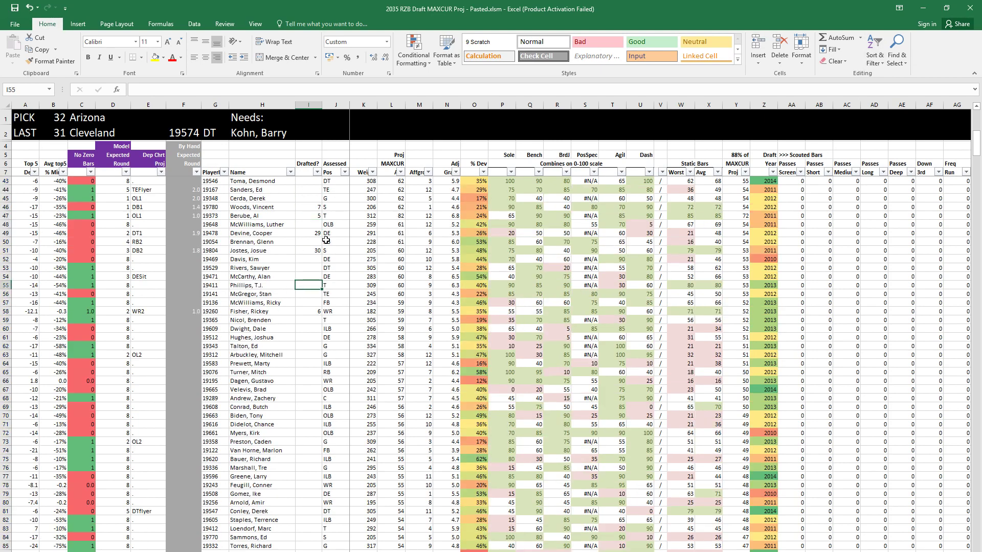
left_click(317, 172)
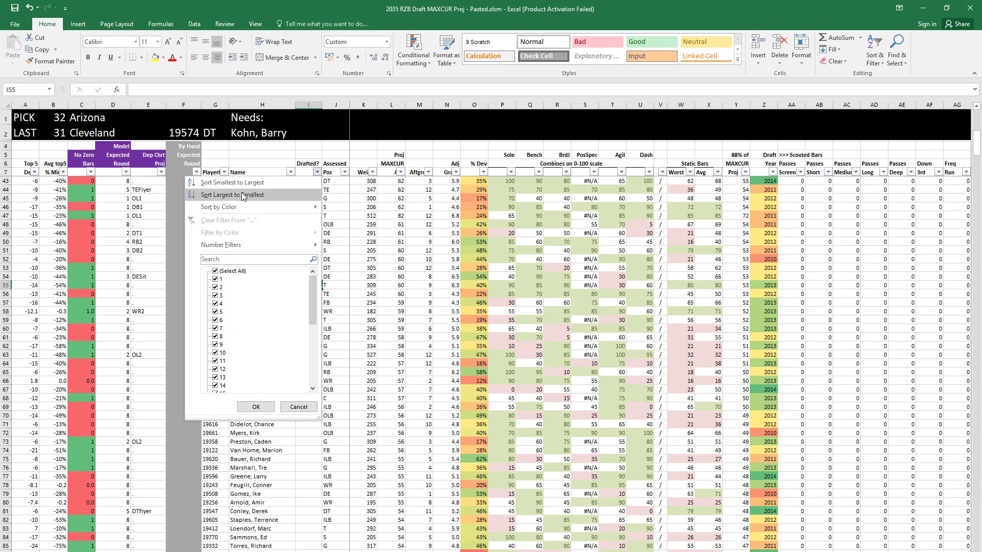
left_click(230, 183)
Step: Review the drafted players in pick order, checking the positions already taken through pick 31
left_click(322, 441)
left_click(317, 398)
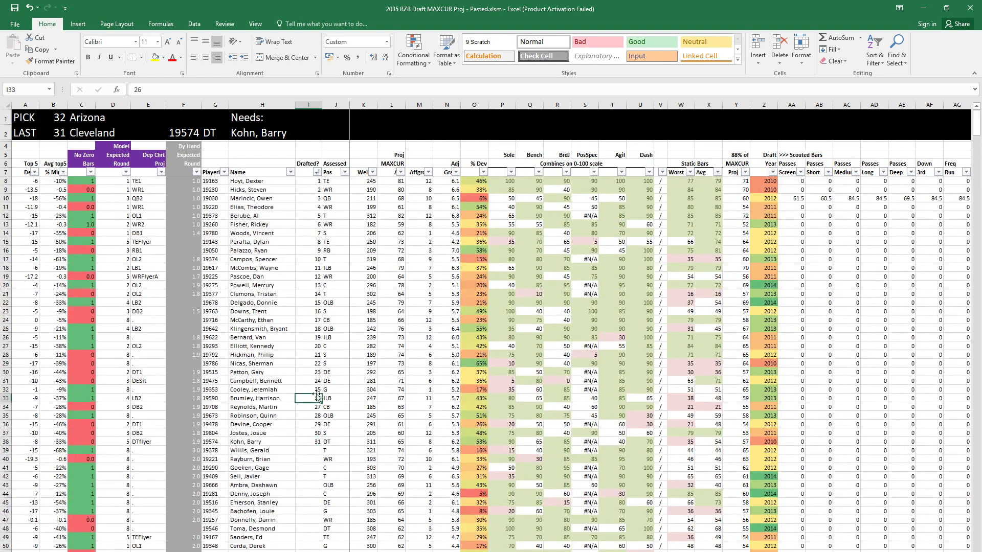
key("Up")
key("Up")
key("Up")
key("Down")
key("Down")
key("Down")
key("Down")
key("Down")
key("Down")
key("Down")
key("Down")
key("Down")
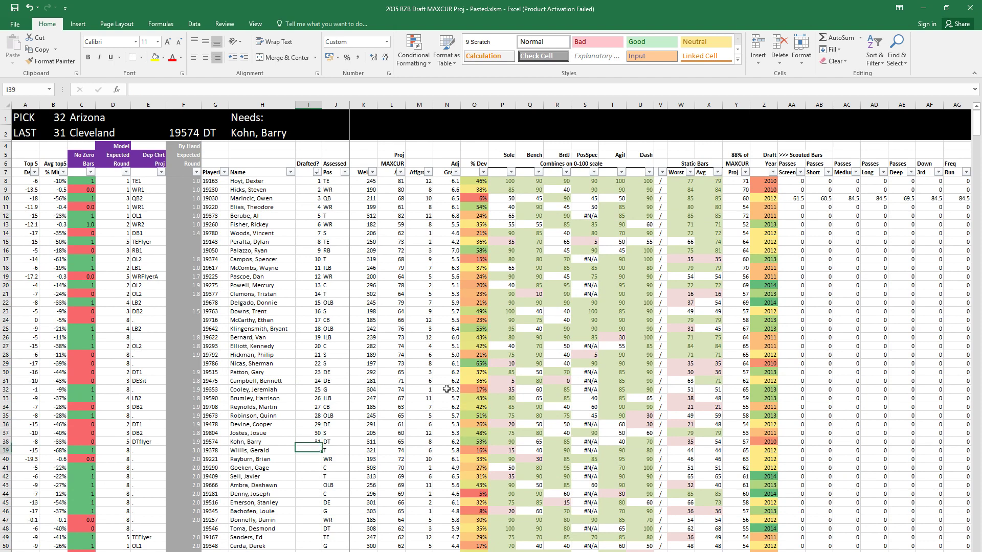
left_click(335, 311)
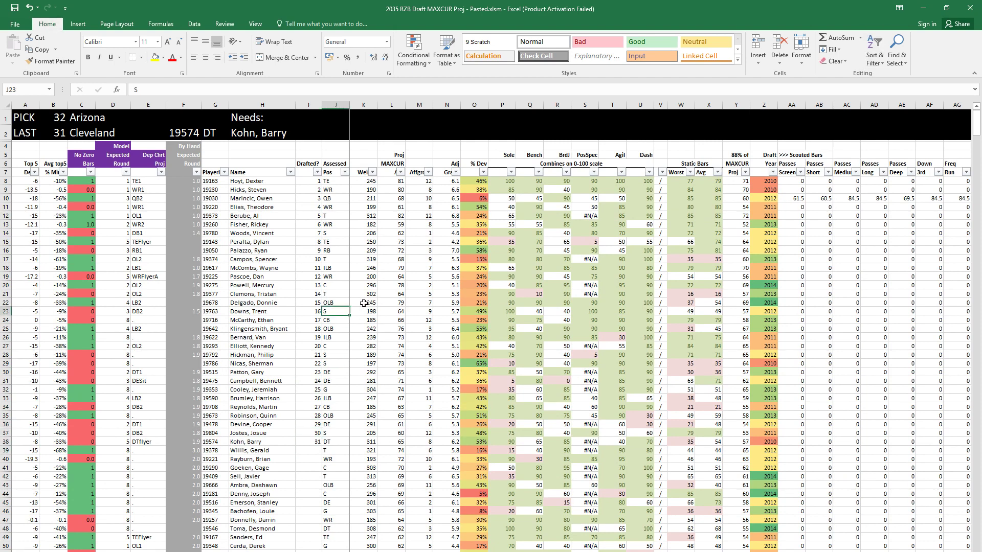
left_click(335, 294)
Step: Filter the Drafted? column to undrafted prospects only and sort them by projected MAXCUR from largest to smallest
left_click(317, 172)
left_click(228, 271)
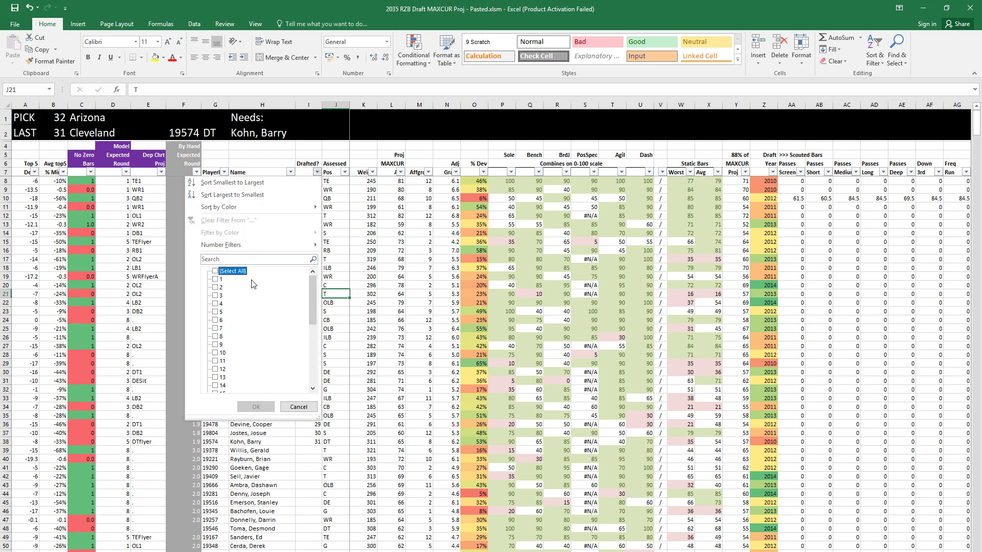
left_click_drag(312, 299, 308, 374)
left_click(225, 387)
left_click(255, 406)
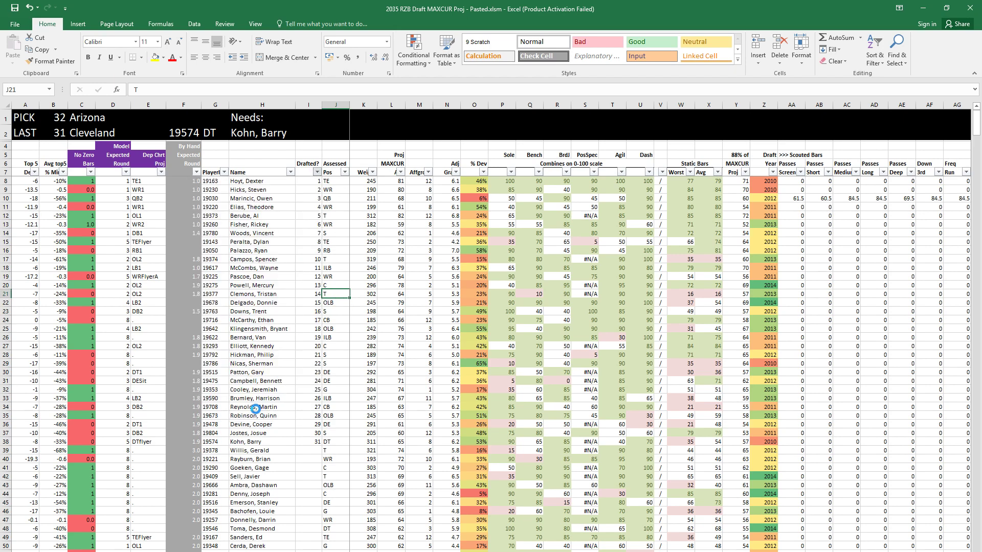
left_click(308, 276)
left_click(401, 172)
left_click(366, 200)
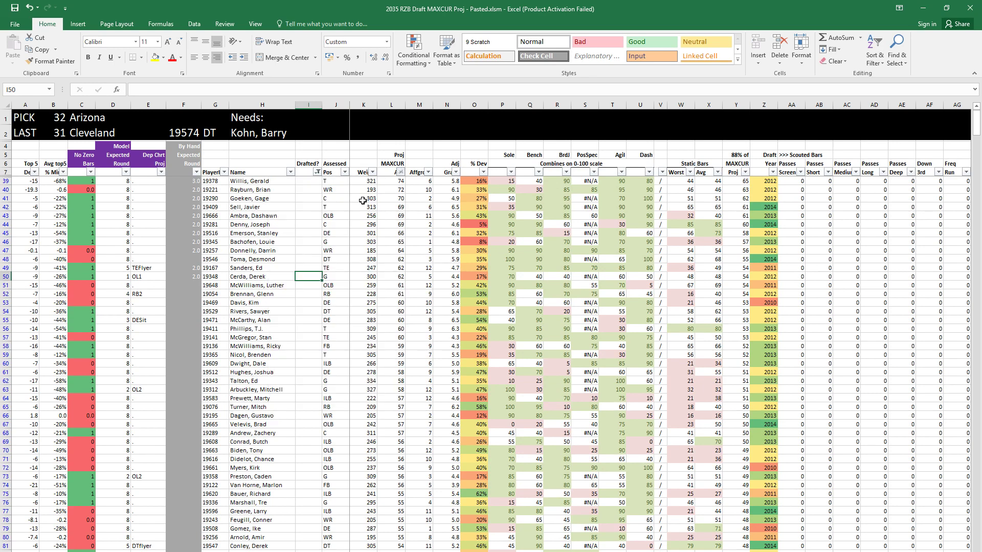
Step: Record pick 32 in the Drafted? column for the defensive tackle in row 48
left_click(281, 217)
left_click(279, 225)
key("Down")
key("Down")
key("Down")
key("Down")
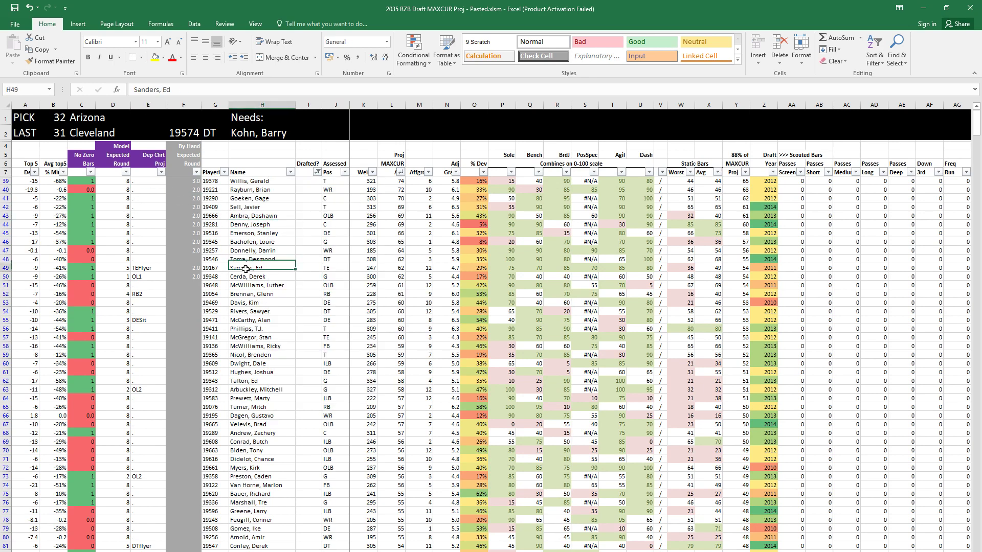
key("Right")
type("32")
key("Return")
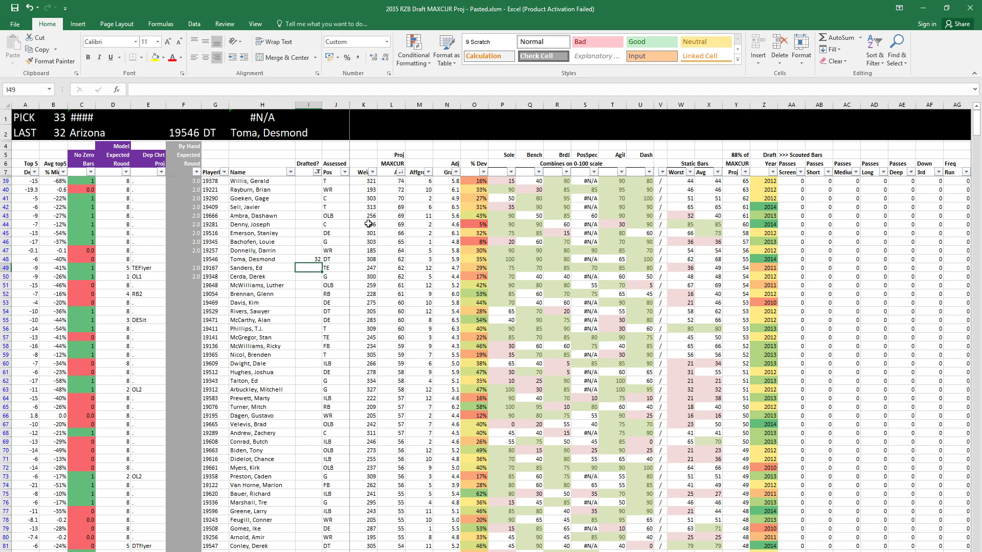
Step: Highlight rows 39 to 47 to examine the undrafted prospects ranked above the pick 32 defensive tackle
left_click_drag(396, 180, 397, 235)
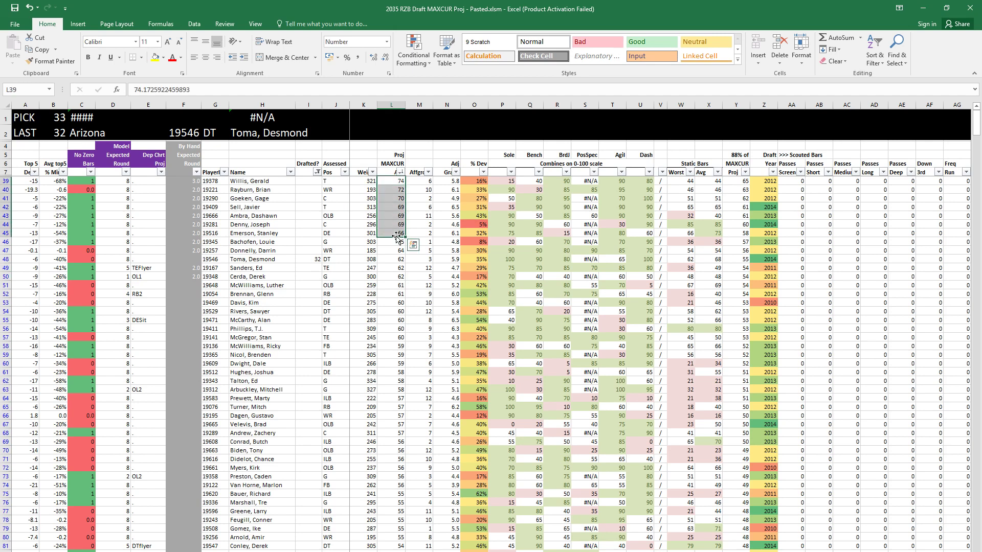
key("shift+space")
key("shift+Down")
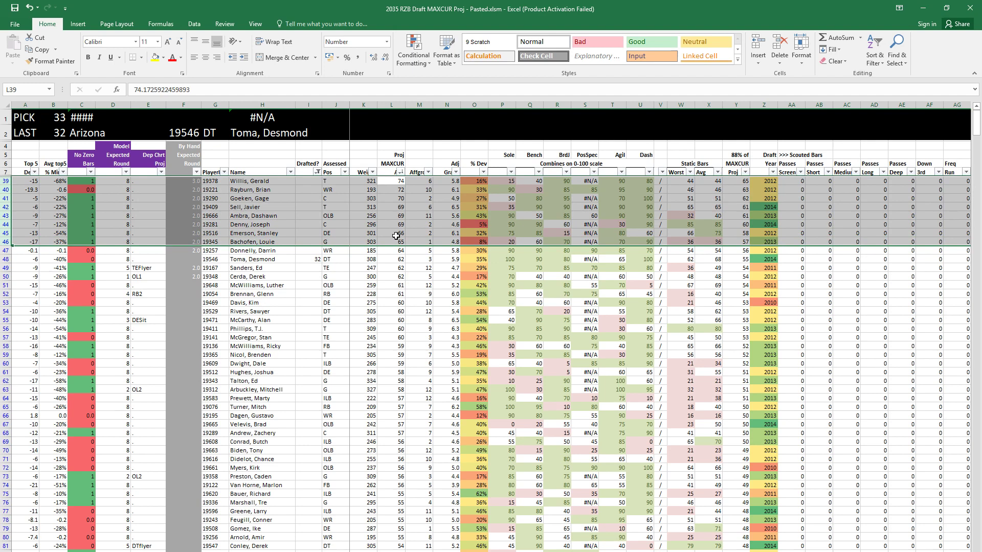
key("shift+Down")
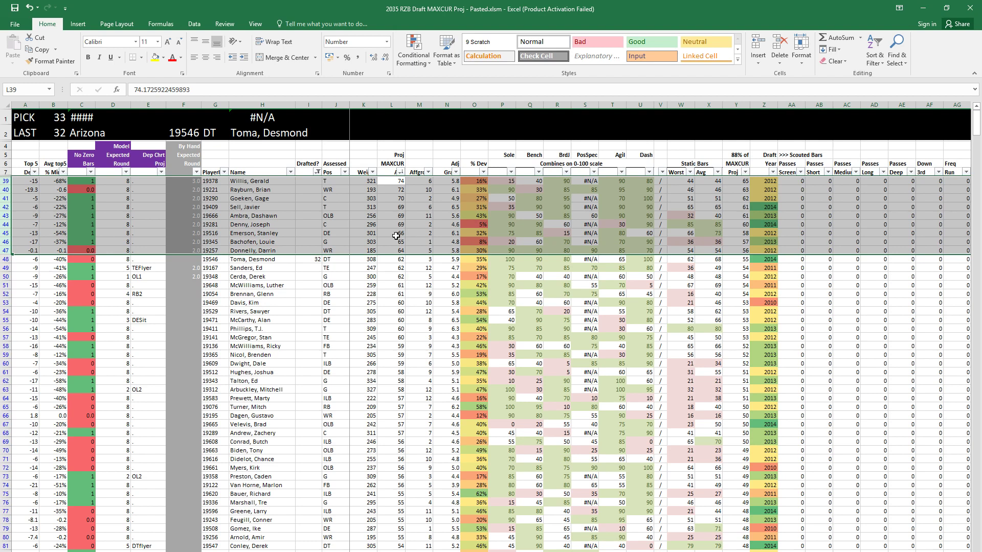
key("Down")
Step: Clear the Drafted? filter and re-sort the full list by pick number from smallest to largest
scroll(563, 134, "up", 10)
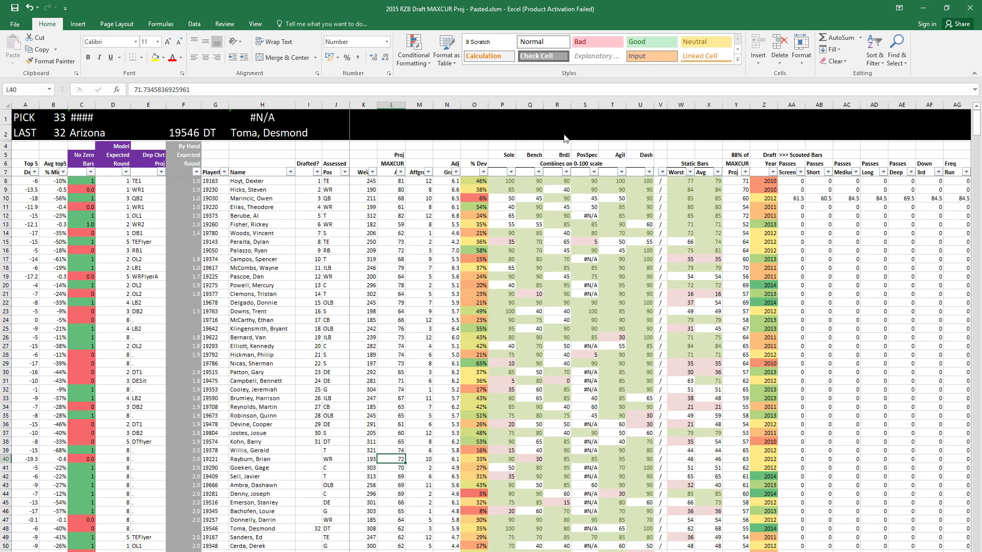
left_click(318, 172)
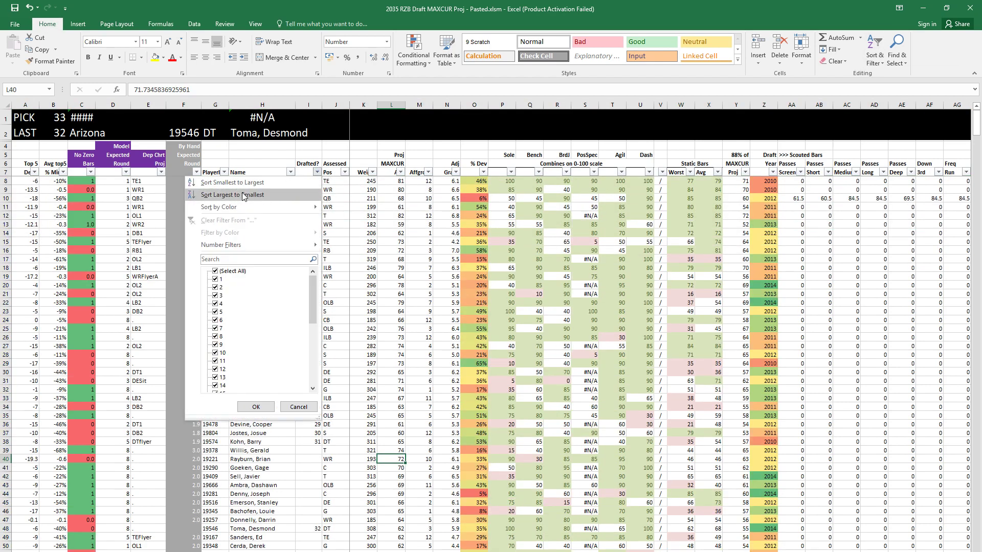
left_click(241, 195)
left_click(314, 172)
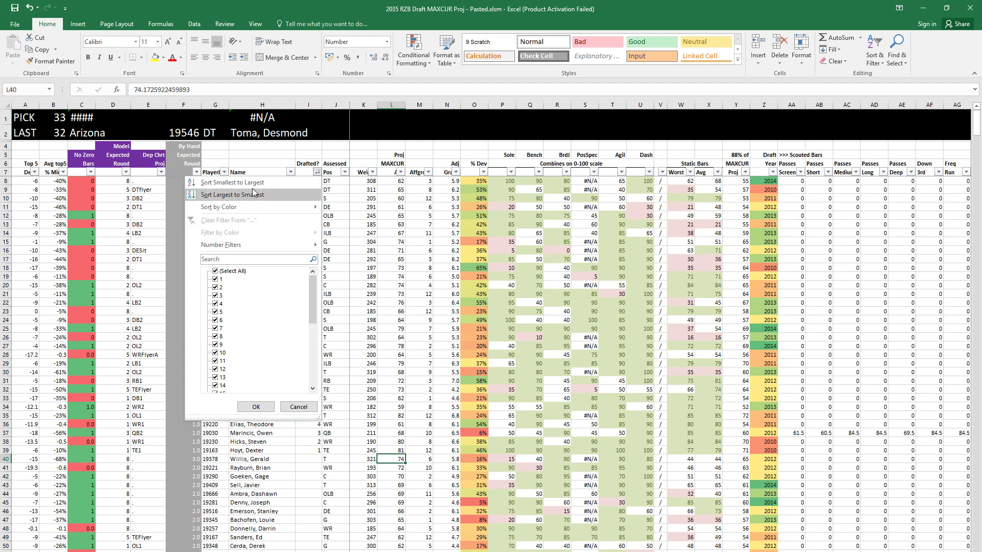
left_click(241, 185)
left_click(307, 451)
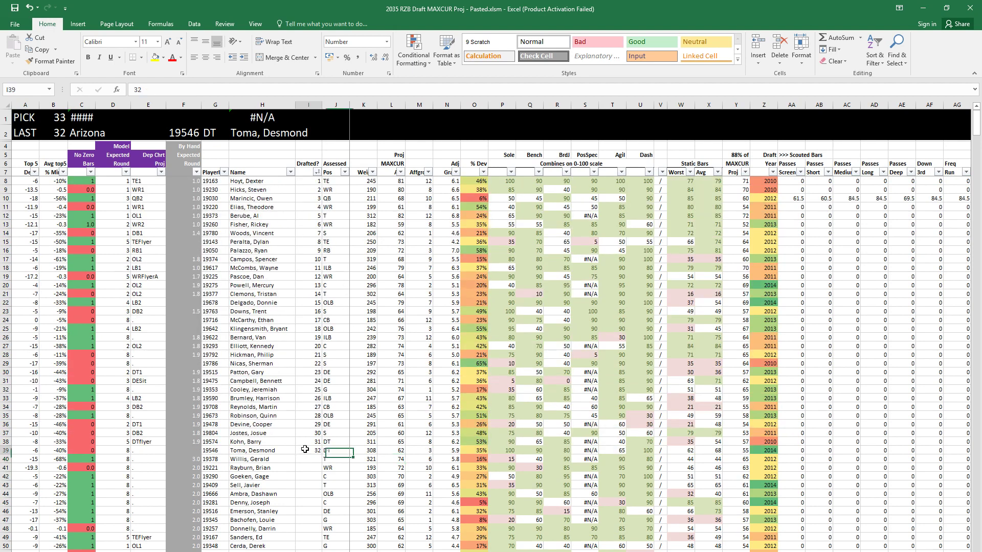